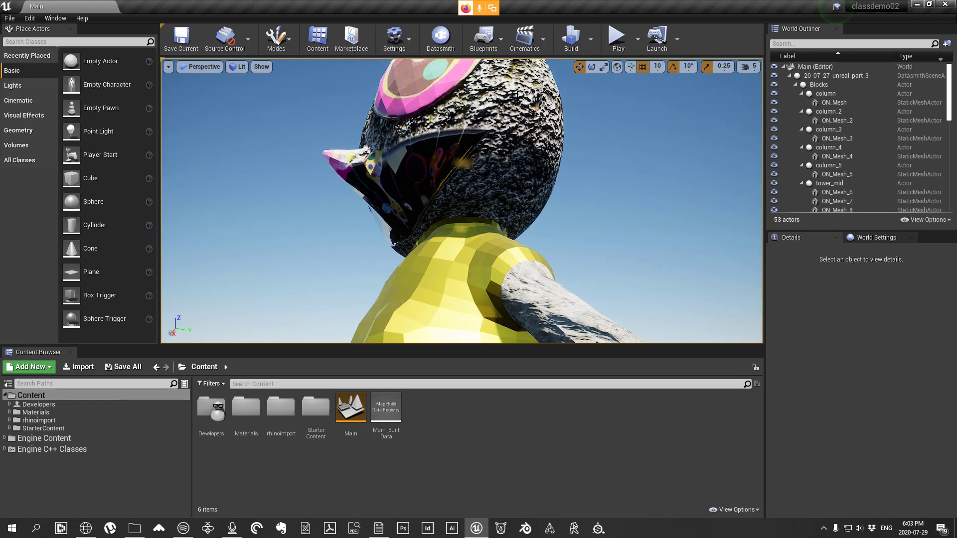
# Step: Set the SunSky actor's Solar Time to 7.0
pyautogui.moveTo(517, 139); pyautogui.dragTo(431, 181, button='right')
pyautogui.scroll(3, 327, 165)
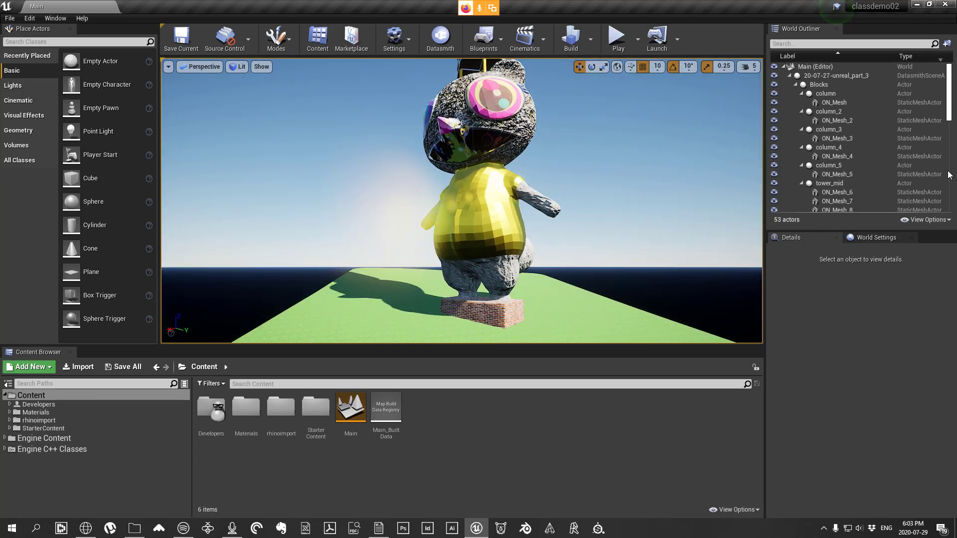
pyautogui.click(789, 76)
pyautogui.click(809, 86)
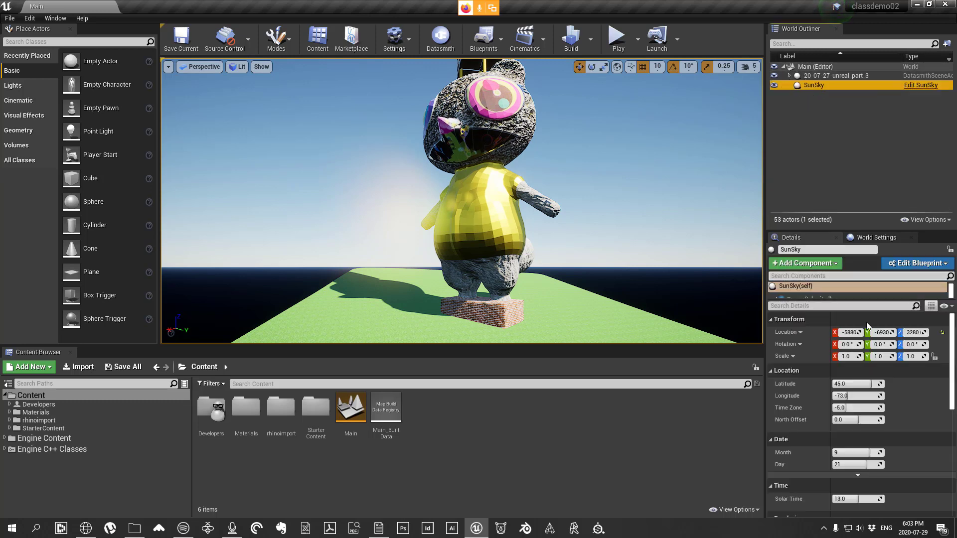
pyautogui.click(846, 499)
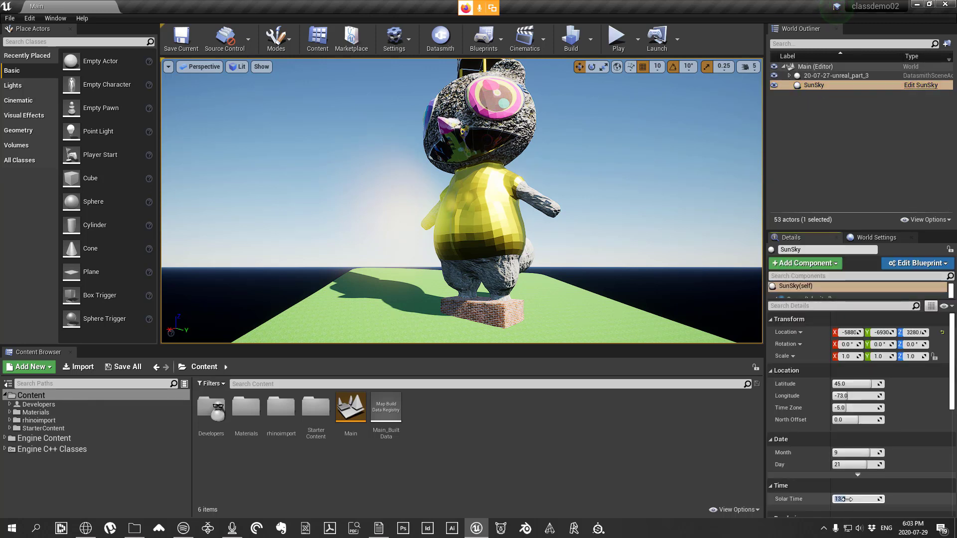
pyautogui.press('Return')
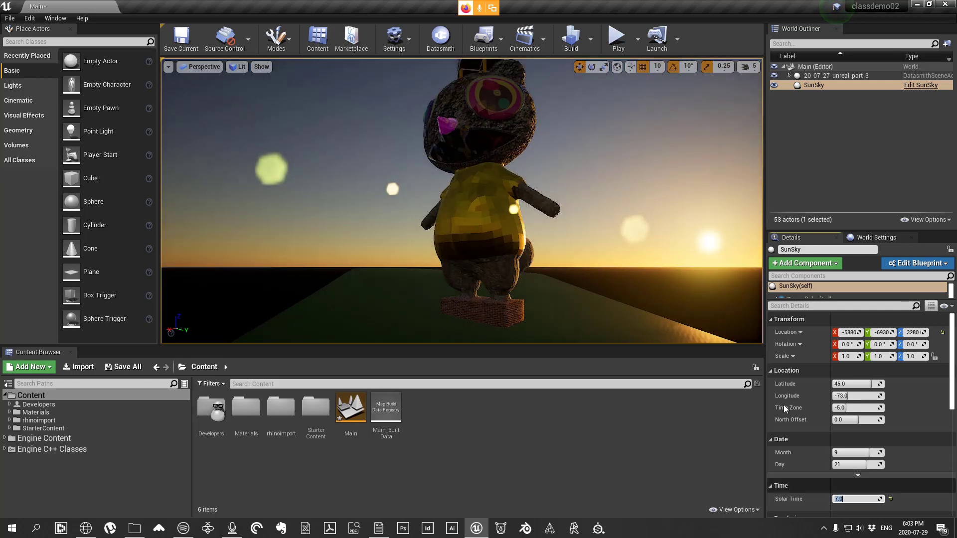
# Step: Open the nookface material from the Materials folder for editing
pyautogui.moveTo(591, 214)
pyautogui.mouseDown(button='right')
pyautogui.moveTo(558, 189)
pyautogui.moveTo(582, 214)
pyautogui.mouseUp(button='right')
pyautogui.click(246, 411)
pyautogui.doubleClick(246, 411)
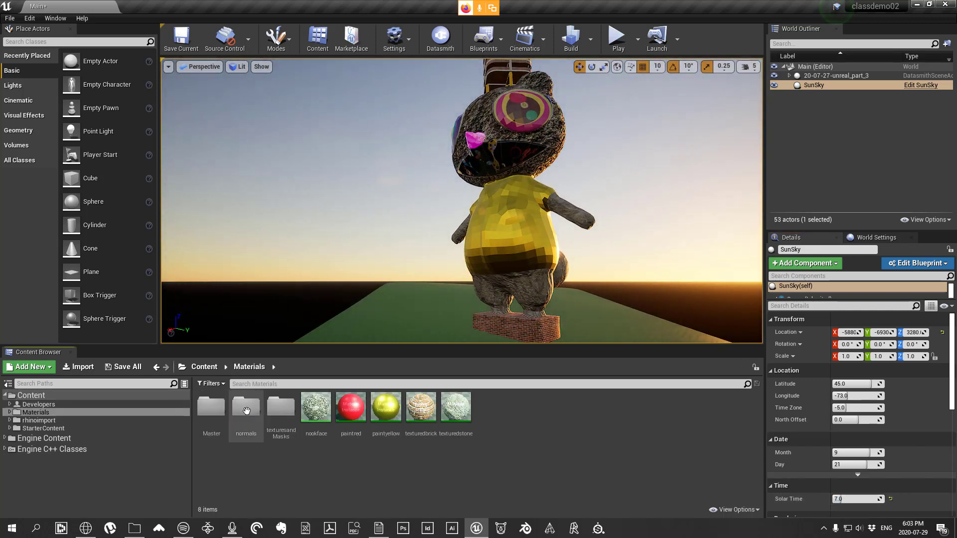
pyautogui.doubleClick(315, 418)
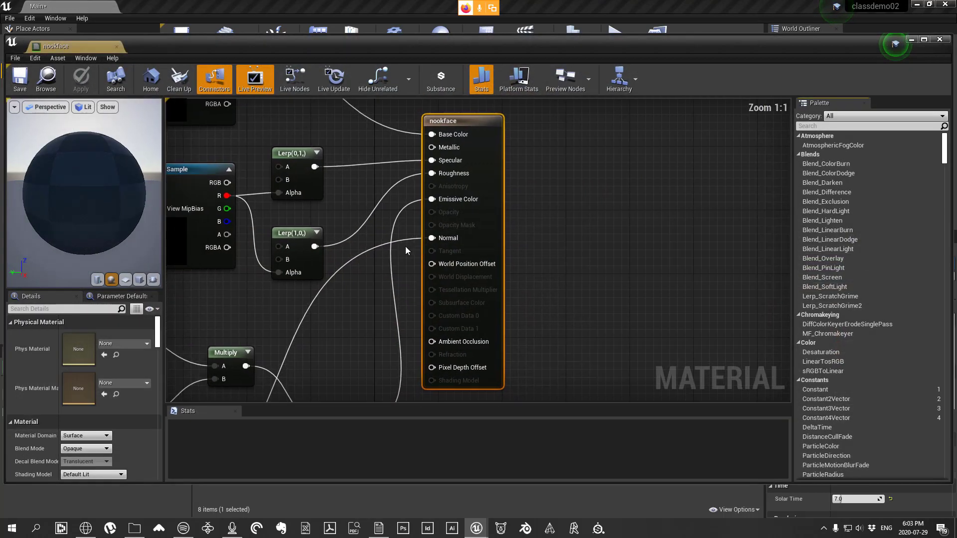
# Step: Set the constant feeding input B of the final emissive Multiply node to 50000
pyautogui.scroll(-2, 364, 304)
pyautogui.scroll(2, 364, 305)
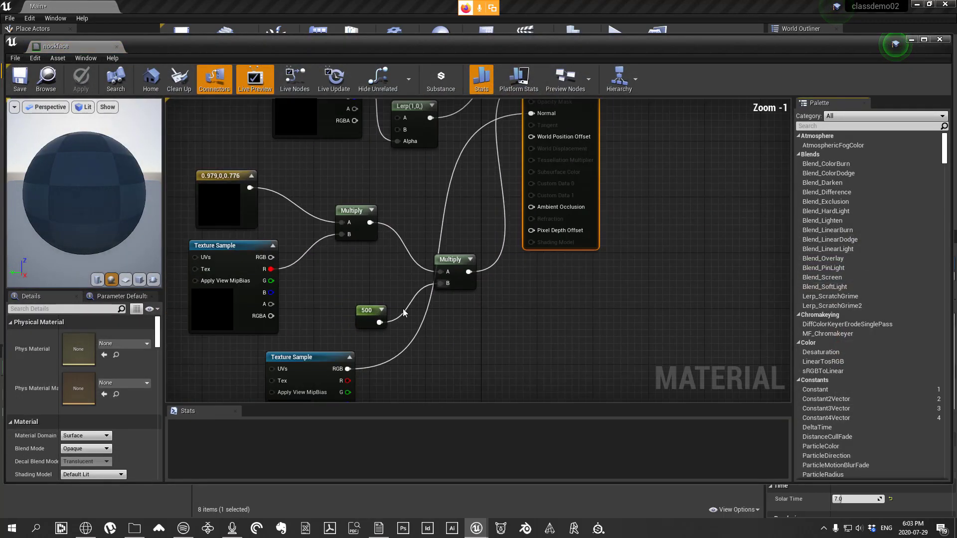
pyautogui.click(364, 305)
pyautogui.click(69, 335)
pyautogui.write('50000')
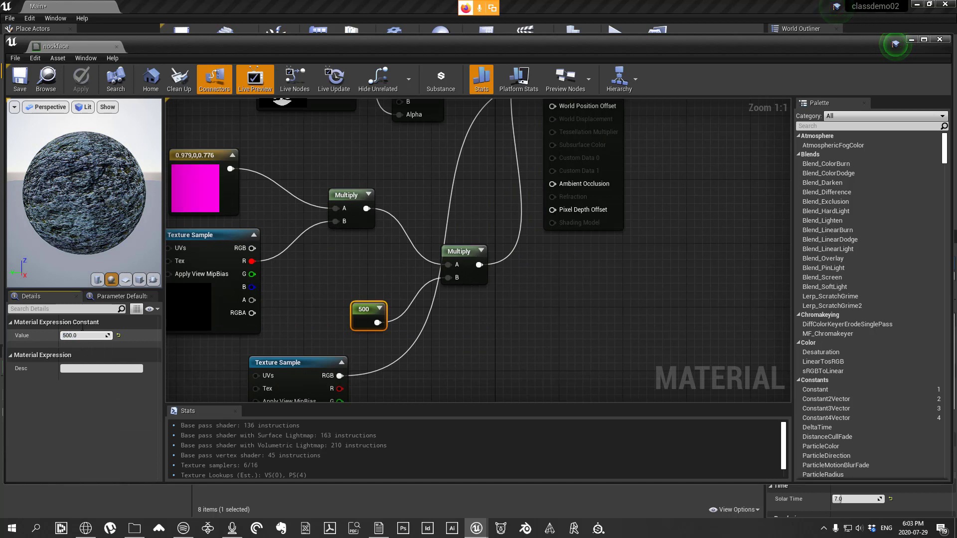
pyautogui.press('Return')
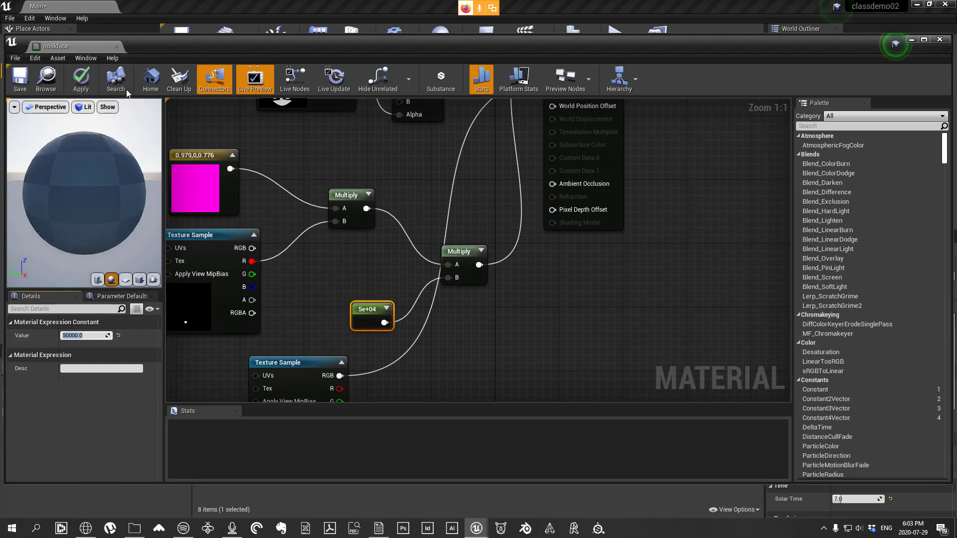
# Step: Save the nookface material and close its editor to return to the level
pyautogui.click(12, 86)
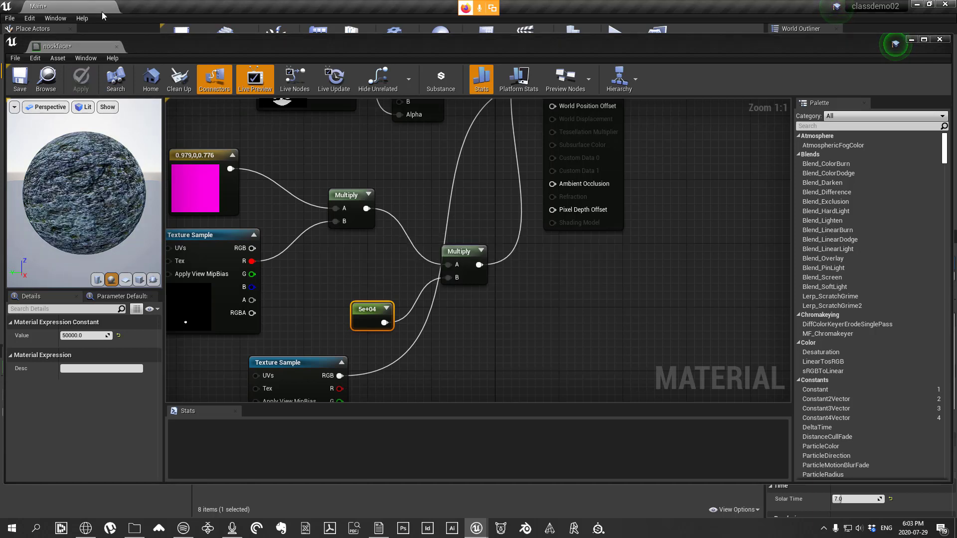
pyautogui.click(20, 79)
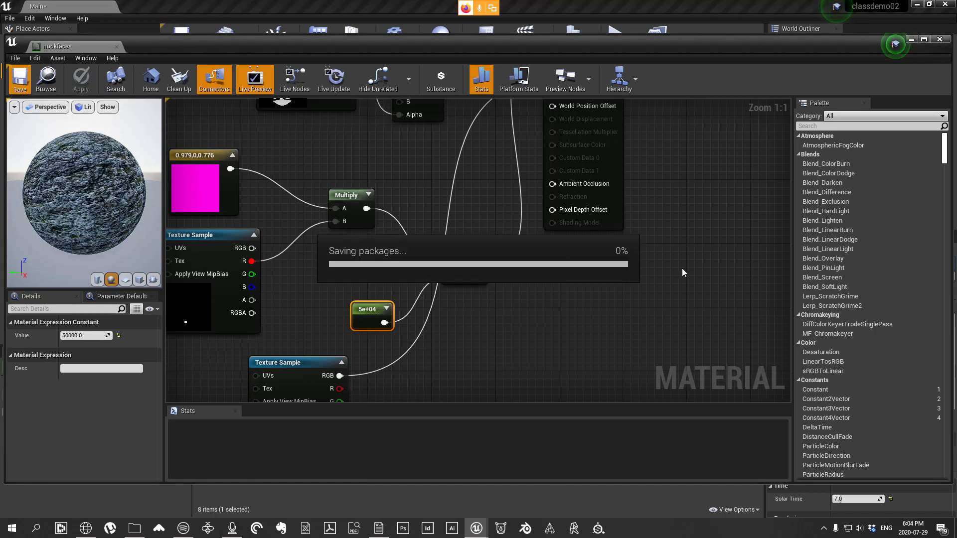
pyautogui.click(941, 41)
pyautogui.moveTo(602, 190); pyautogui.dragTo(621, 202, button='right')
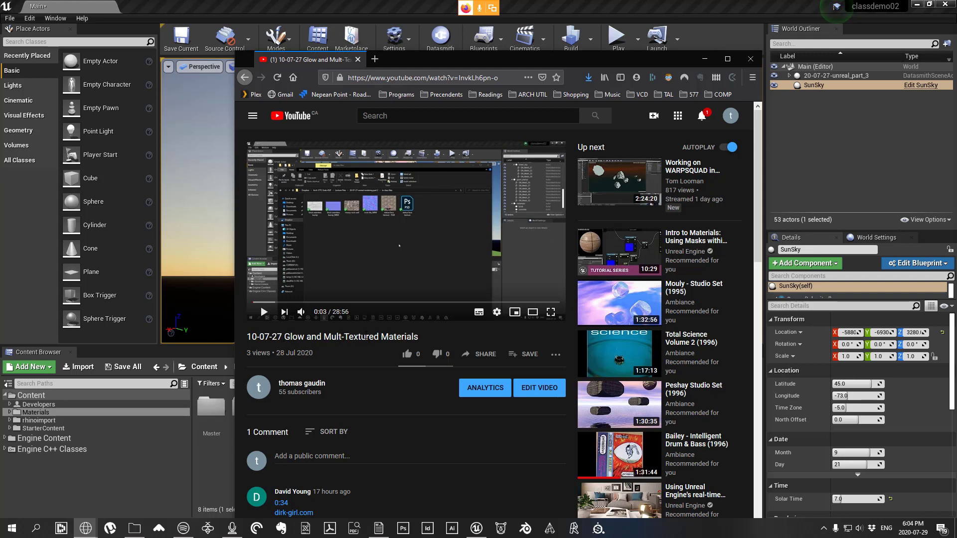
# Step: Skip to 18:41 in the "10-07-27 Glow and Mult-Textured Materials" video, review the comments below it, and close the page
pyautogui.moveTo(272, 303); pyautogui.dragTo(450, 309)
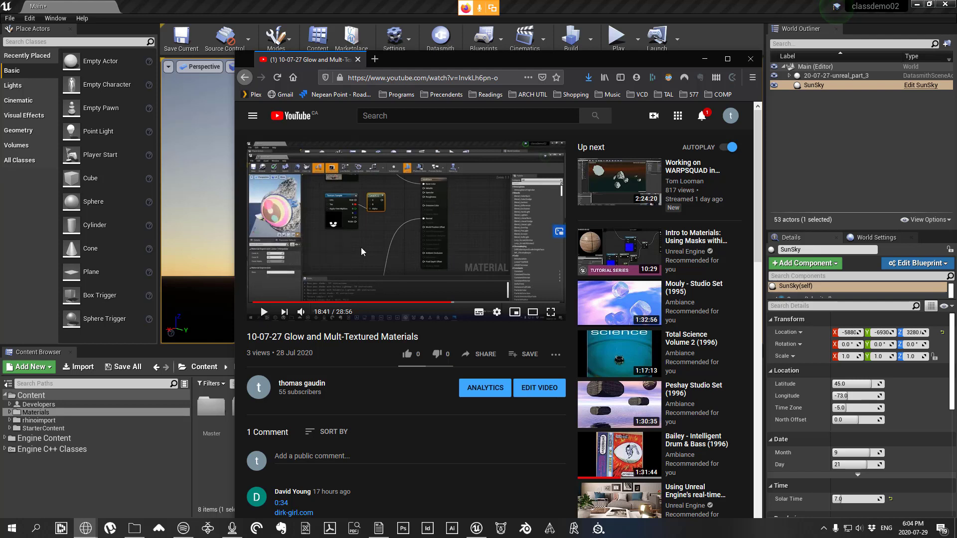
pyautogui.scroll(-1, 360, 246)
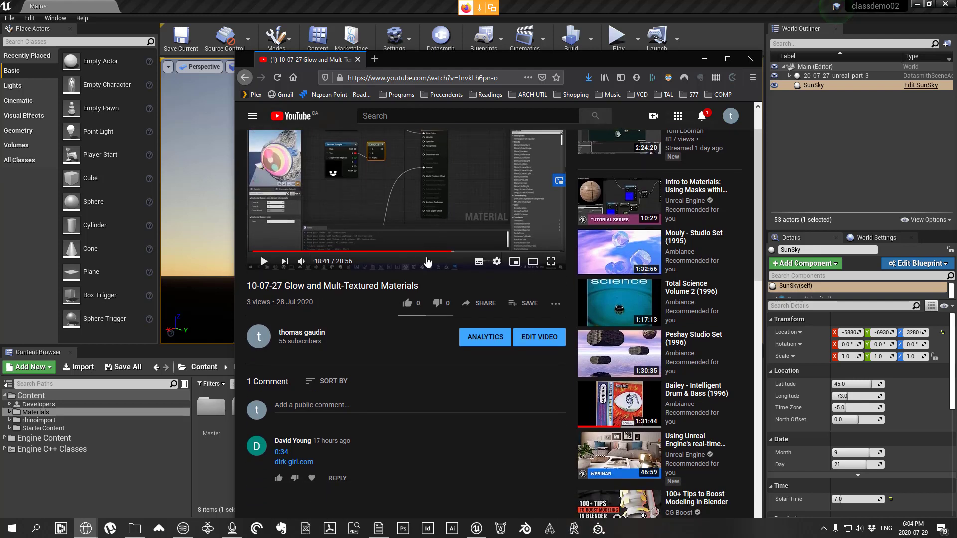
pyautogui.scroll(1, 459, 404)
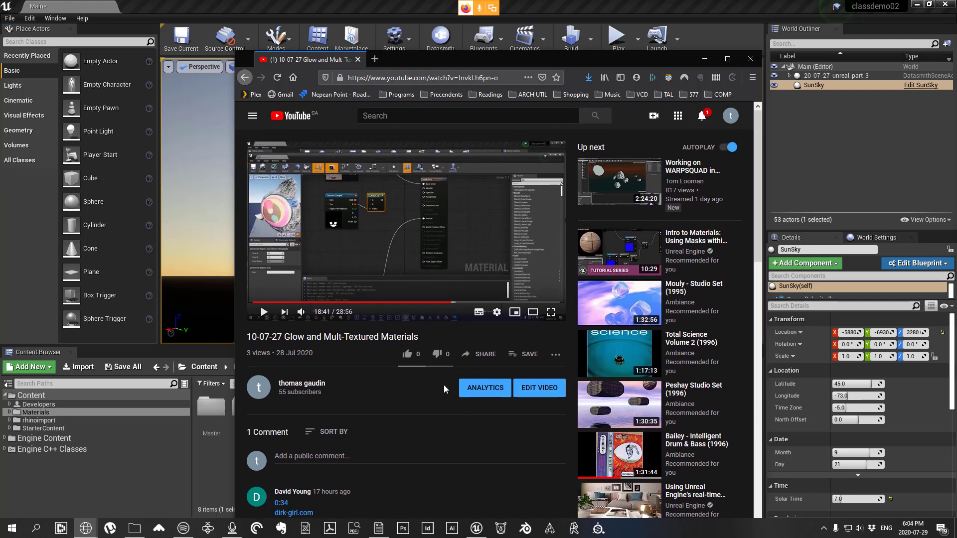
pyautogui.scroll(-1, 331, 464)
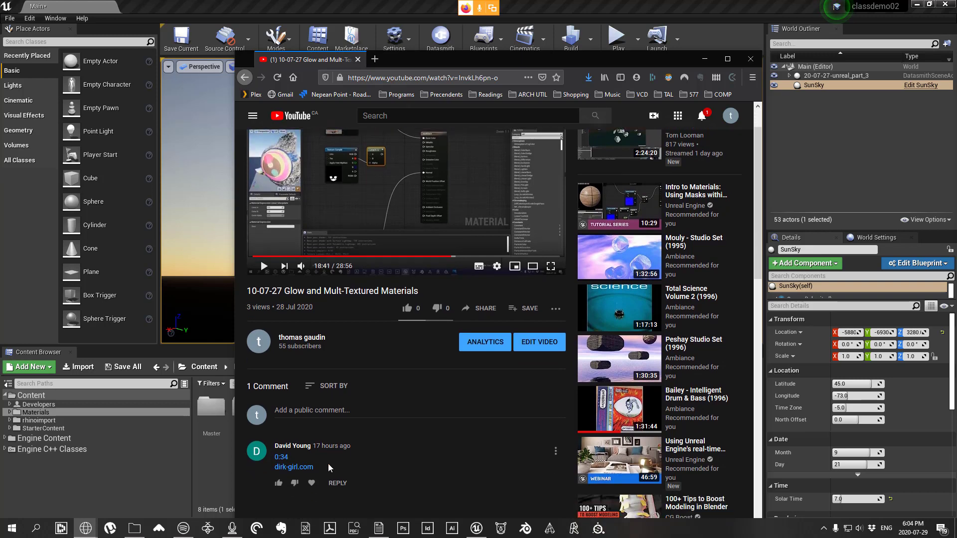
pyautogui.scroll(1, 409, 404)
pyautogui.scroll(-2, 448, 339)
pyautogui.scroll(1, 450, 359)
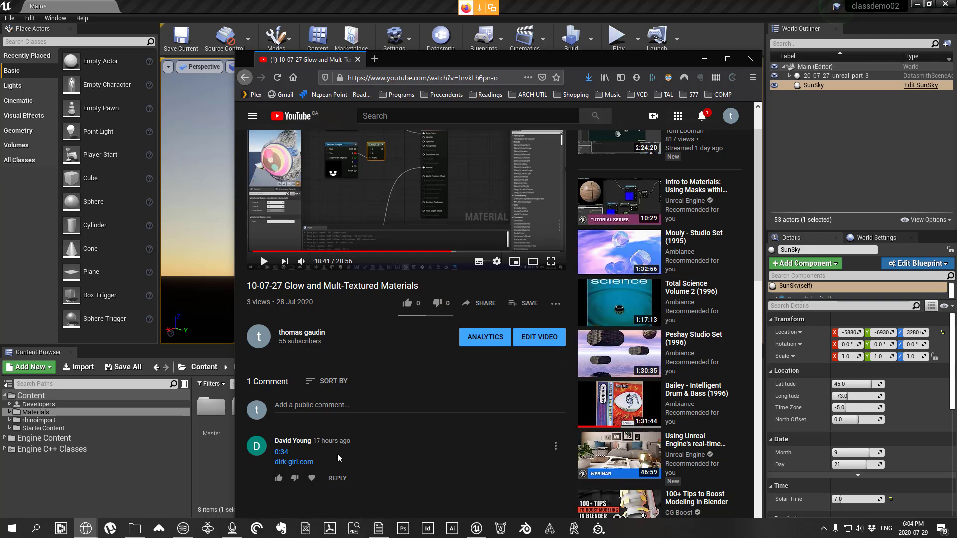
pyautogui.scroll(1, 319, 454)
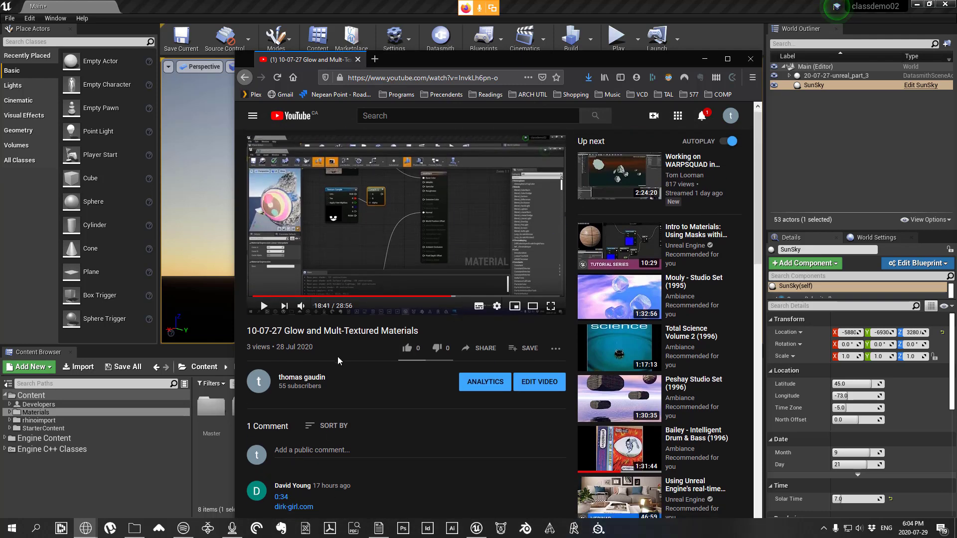
pyautogui.scroll(-3, 329, 361)
pyautogui.scroll(3, 314, 368)
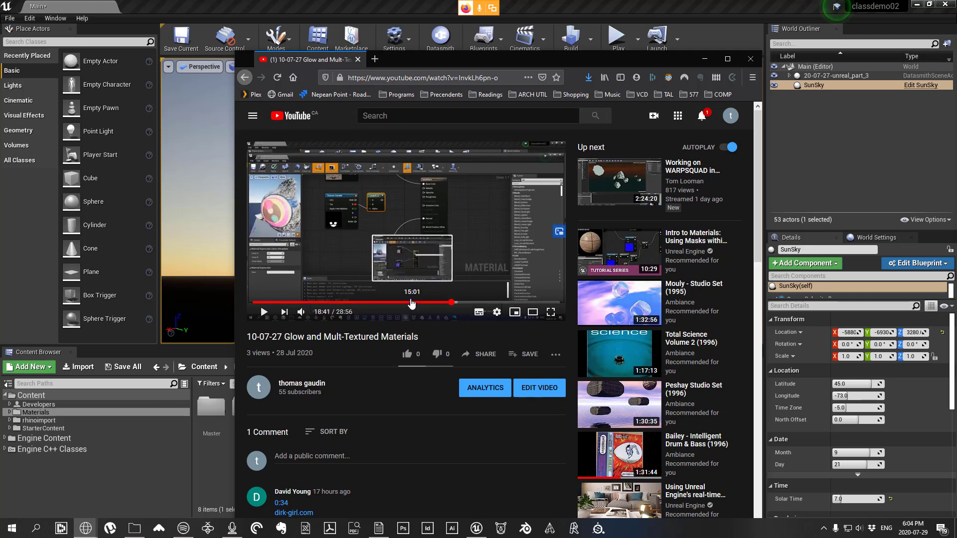
pyautogui.click(358, 60)
# Step: Examine the statue's glowing nose and its pink light on the body in the level viewport
pyautogui.moveTo(550, 217)
pyautogui.mouseDown(button='right')
pyautogui.moveTo(548, 199)
pyautogui.moveTo(543, 222)
pyautogui.mouseUp(button='right')
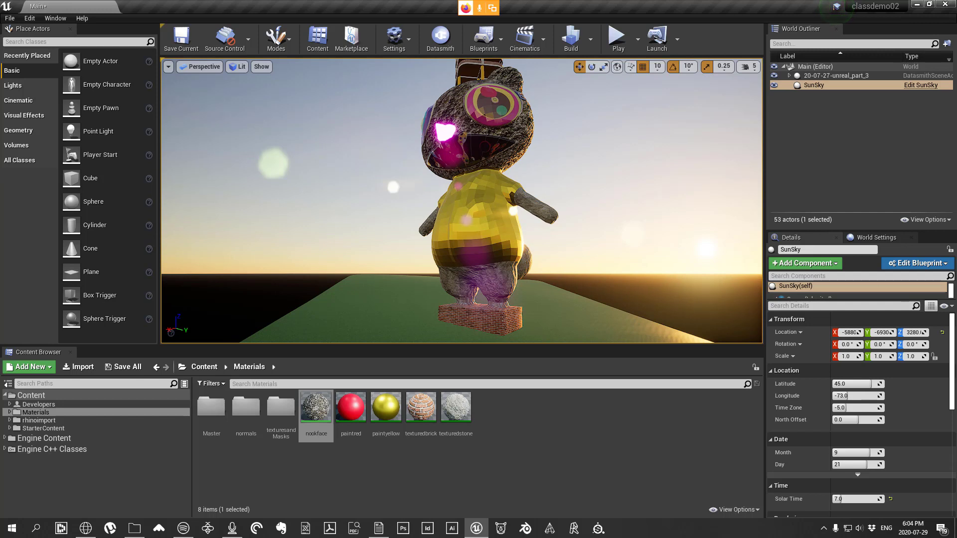
pyautogui.click(86, 528)
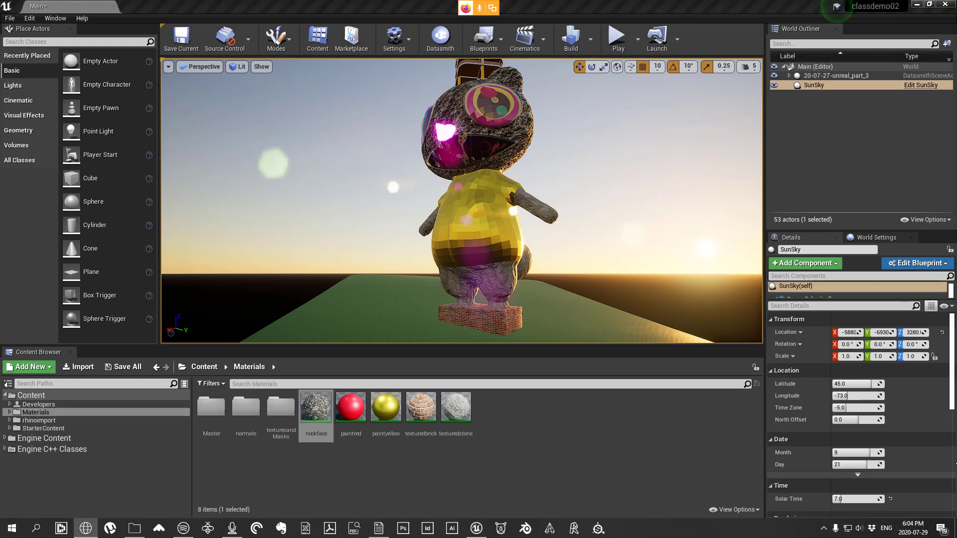
pyautogui.click(956, 469)
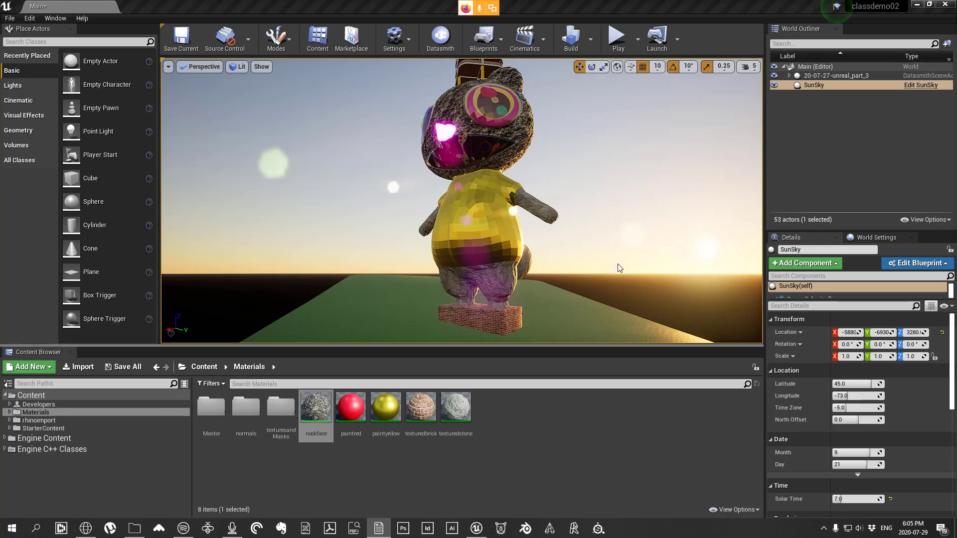
pyautogui.moveTo(620, 287); pyautogui.dragTo(620, 317, button='right')
pyautogui.moveTo(605, 256)
pyautogui.mouseDown(button='right')
pyautogui.moveTo(604, 225)
pyautogui.moveTo(608, 264)
pyautogui.moveTo(616, 219)
pyautogui.moveTo(615, 228)
pyautogui.moveTo(597, 229)
pyautogui.moveTo(595, 260)
pyautogui.mouseUp(button='right')
pyautogui.press('d')
pyautogui.press('w')
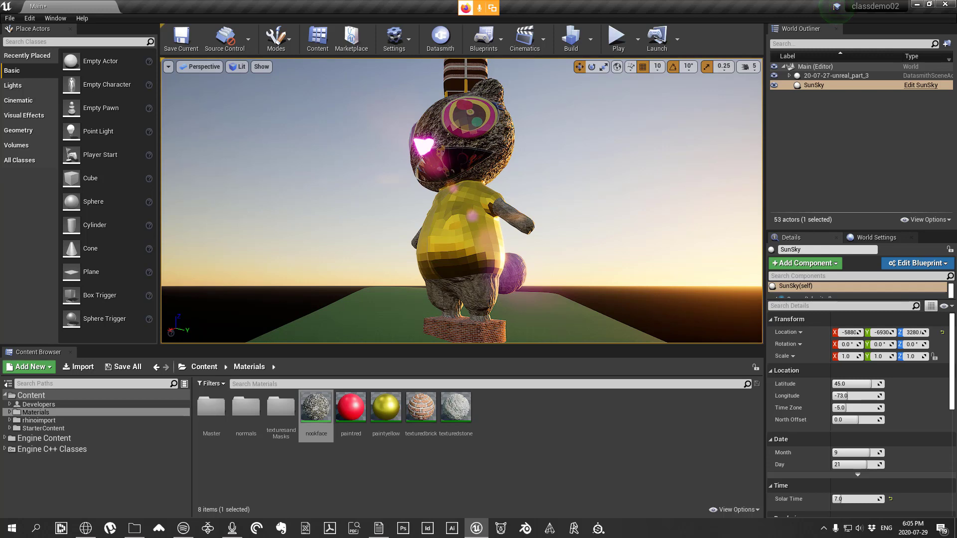
pyautogui.moveTo(718, 153)
pyautogui.mouseDown(button='right')
pyautogui.moveTo(726, 156)
pyautogui.moveTo(724, 139)
pyautogui.mouseUp(button='right')
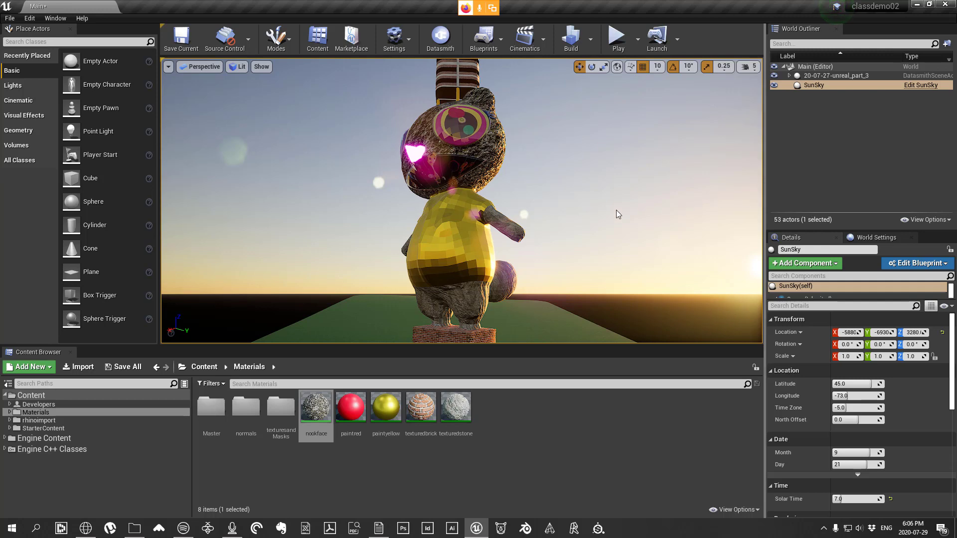
pyautogui.moveTo(616, 210)
pyautogui.mouseDown(button='right')
pyautogui.moveTo(616, 219)
pyautogui.moveTo(616, 180)
pyautogui.moveTo(616, 200)
pyautogui.mouseUp(button='right')
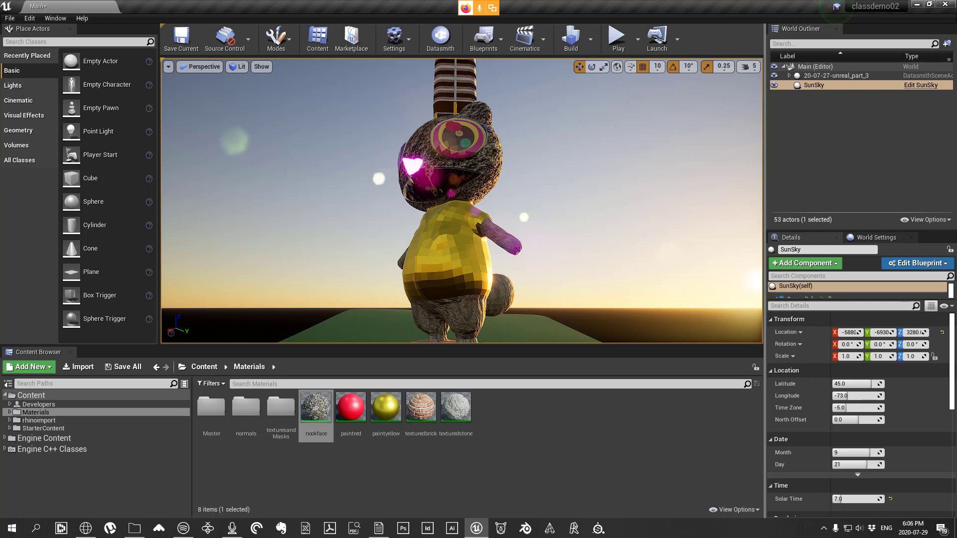
pyautogui.moveTo(616, 199); pyautogui.dragTo(614, 188, button='right')
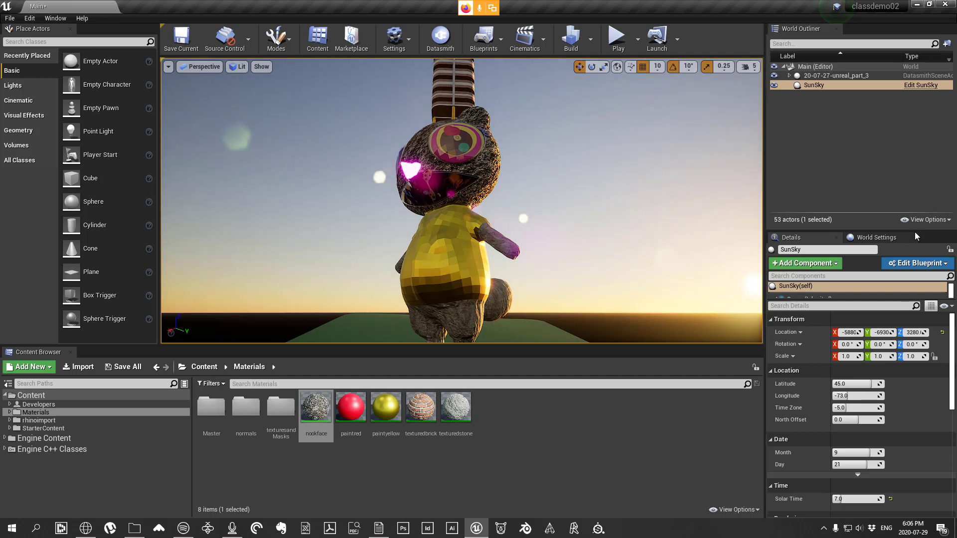
pyautogui.moveTo(590, 190); pyautogui.dragTo(577, 182, button='right')
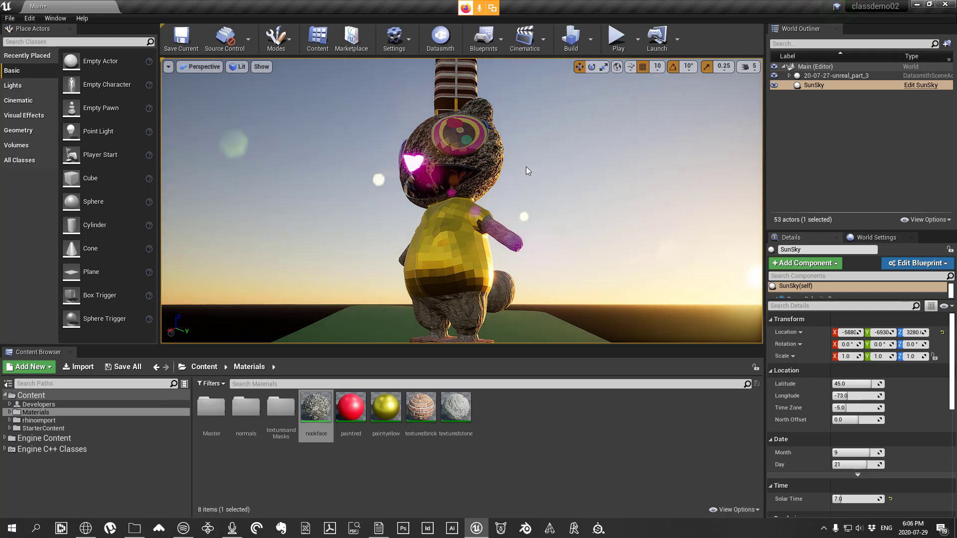
# Step: Inspect the rough stone texture on the front and back of the statue's head up close and return to the full figure
pyautogui.press('w')
pyautogui.moveTo(526, 167); pyautogui.dragTo(506, 122, button='right')
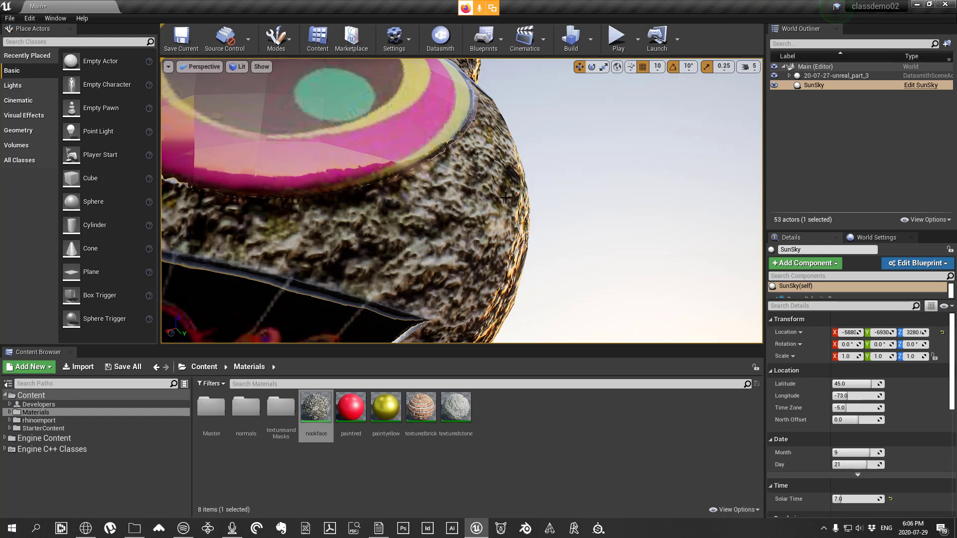
pyautogui.moveTo(516, 150); pyautogui.dragTo(566, 196, button='right')
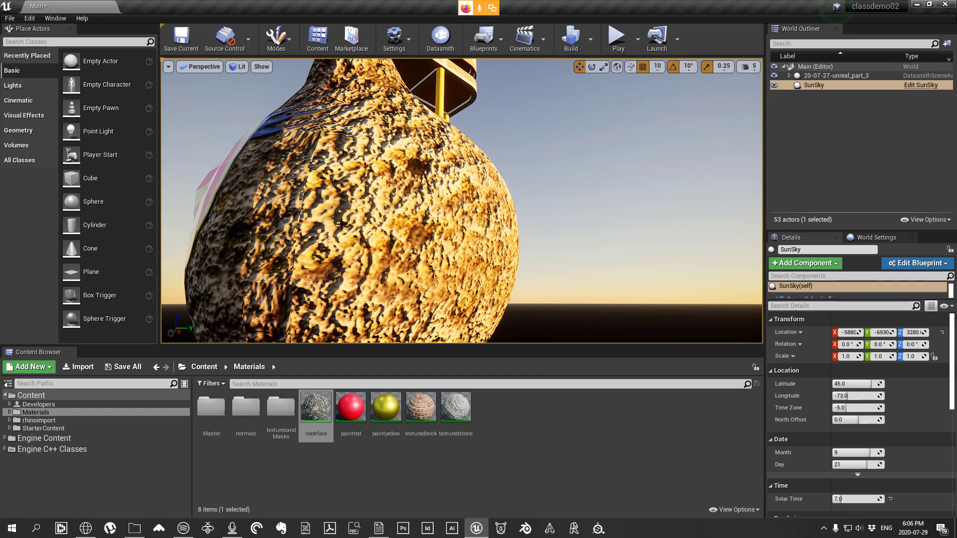
pyautogui.moveTo(358, 223); pyautogui.dragTo(344, 223, button='right')
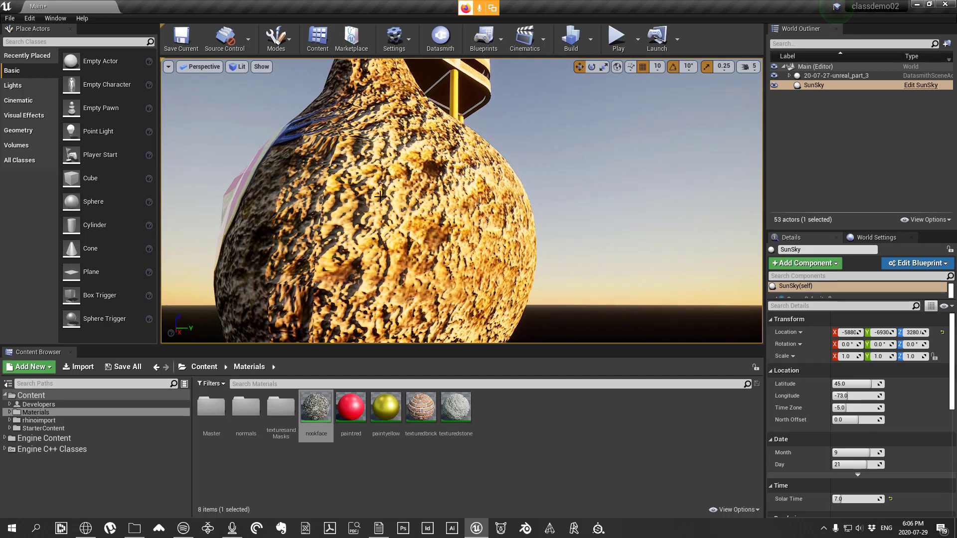
pyautogui.moveTo(482, 207)
pyautogui.mouseDown(button='right')
pyautogui.moveTo(397, 208)
pyautogui.moveTo(418, 207)
pyautogui.mouseUp(button='right')
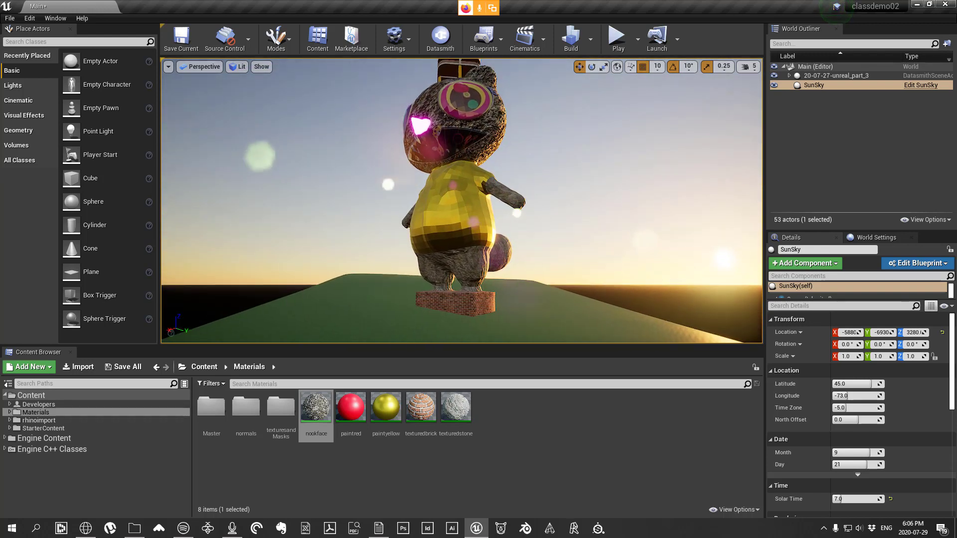
pyautogui.moveTo(539, 180); pyautogui.dragTo(541, 165, button='right')
pyautogui.moveTo(536, 205); pyautogui.dragTo(536, 205, button='right')
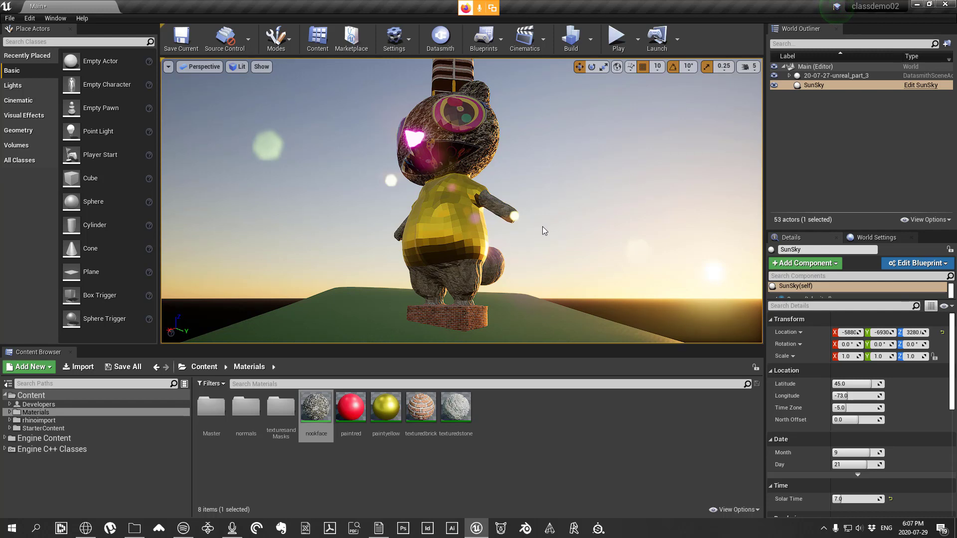
pyautogui.moveTo(556, 218)
pyautogui.mouseDown(button='right')
pyautogui.moveTo(550, 213)
pyautogui.moveTo(553, 220)
pyautogui.mouseUp(button='right')
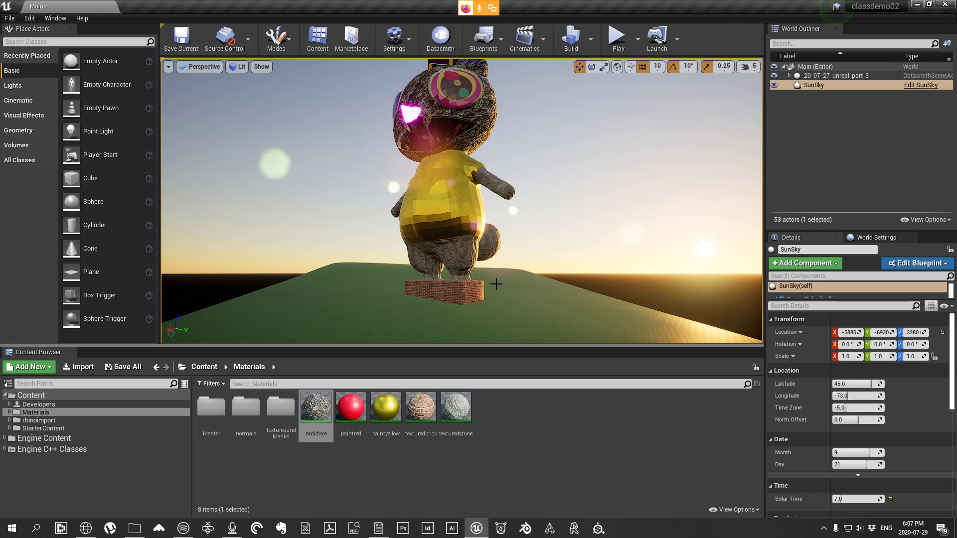
# Step: Look through the "20-07-29- unreal rendering part 3" lecture folder and its trees subfolder, and close the file window
pyautogui.click(135, 529)
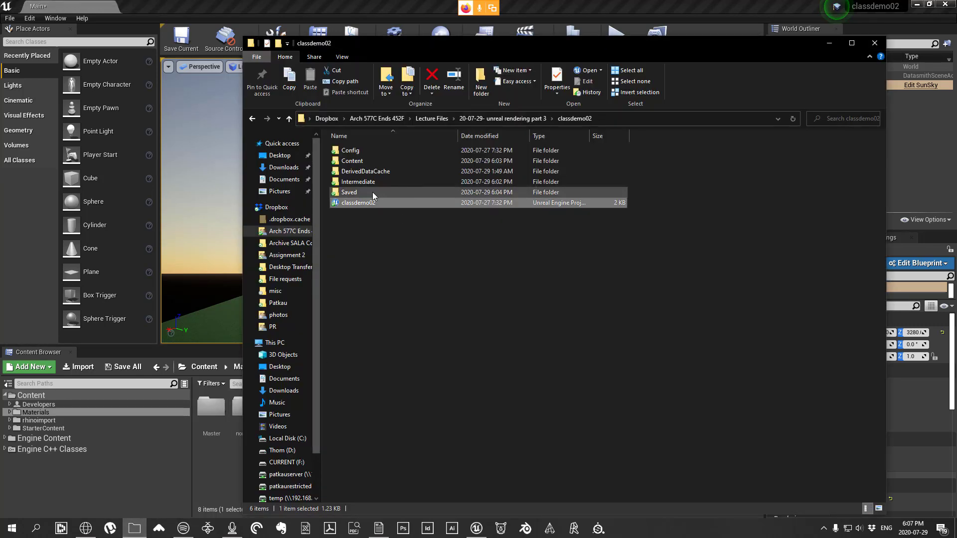
pyautogui.click(496, 120)
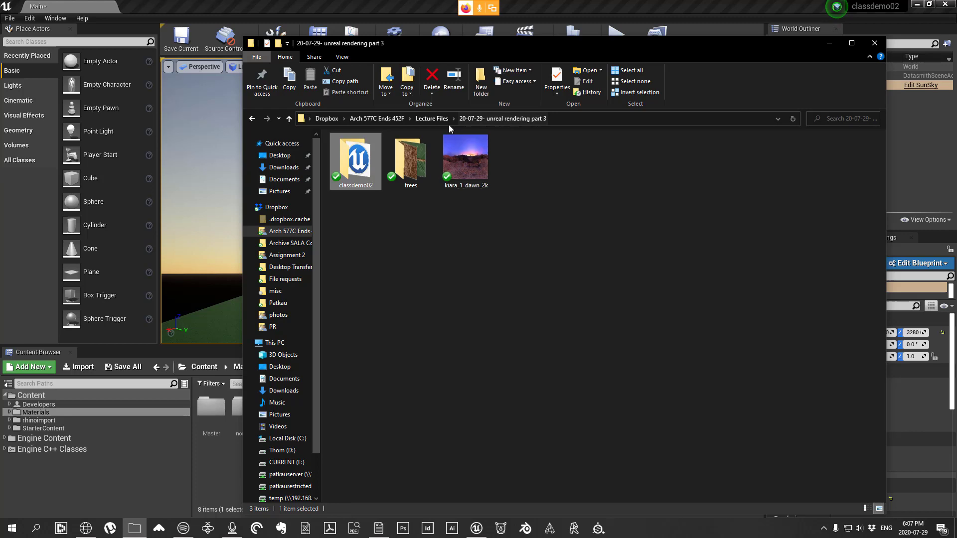
pyautogui.doubleClick(414, 166)
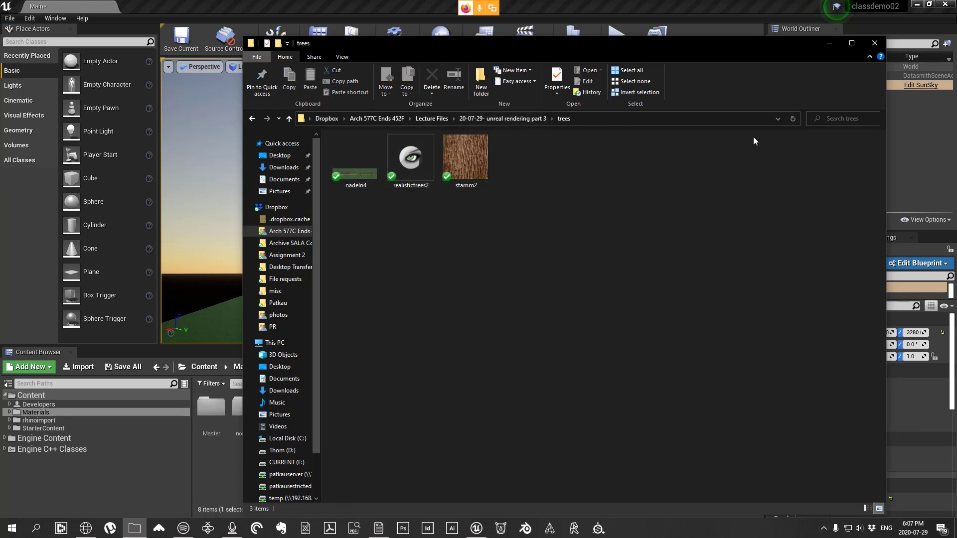
pyautogui.click(875, 43)
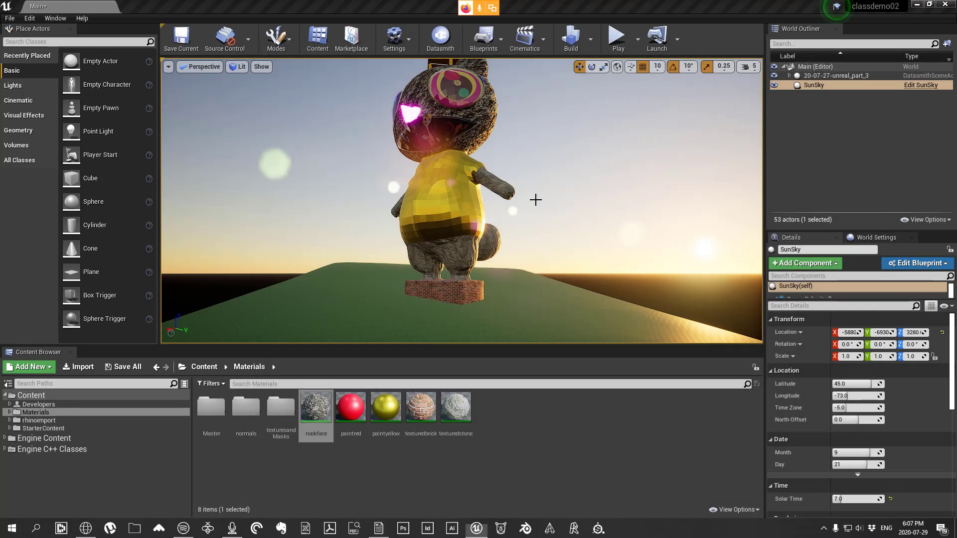
# Step: View the StarterContent Materials folder and select the green ground mesh under the statue
pyautogui.moveTo(536, 199); pyautogui.dragTo(536, 165, button='right')
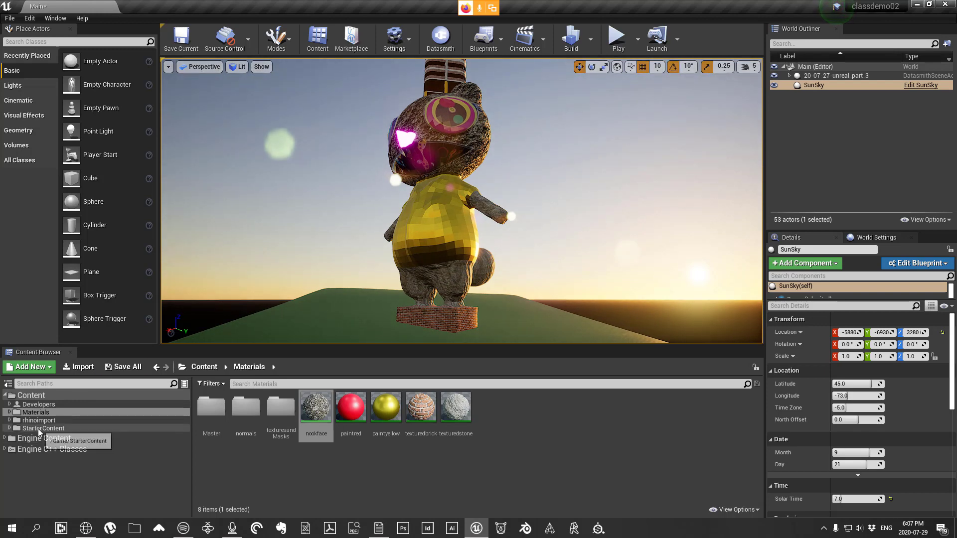
pyautogui.click(9, 429)
pyautogui.click(40, 445)
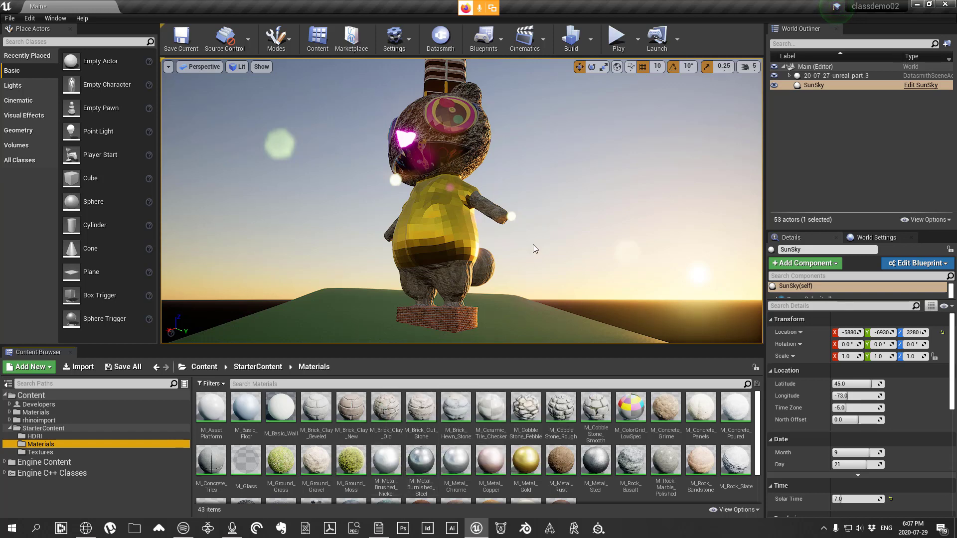
pyautogui.moveTo(579, 256); pyautogui.dragTo(552, 339, button='right')
pyautogui.click(390, 320)
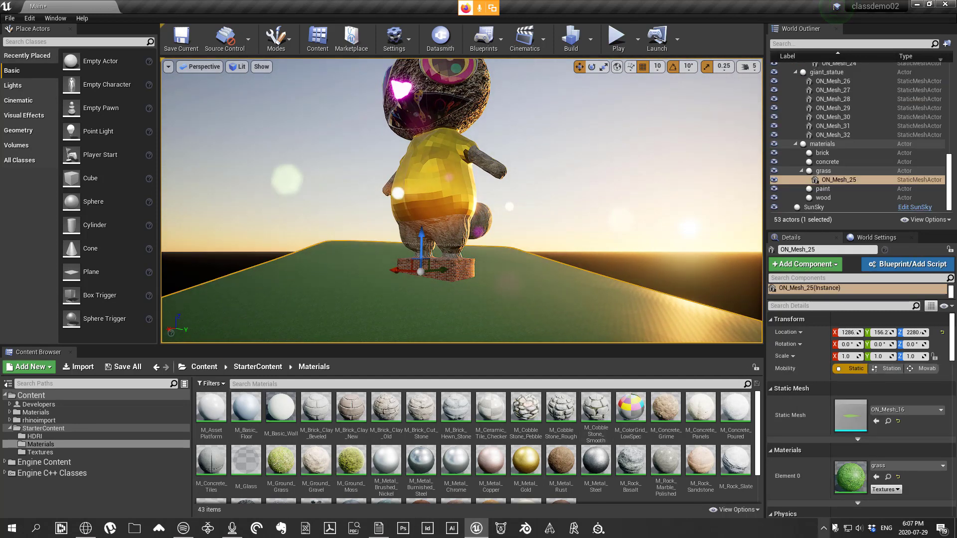
# Step: Search the computer for "unreal", switch to the Epic Games Launcher and browse the free Megascans collection in the Marketplace
pyautogui.click(37, 529)
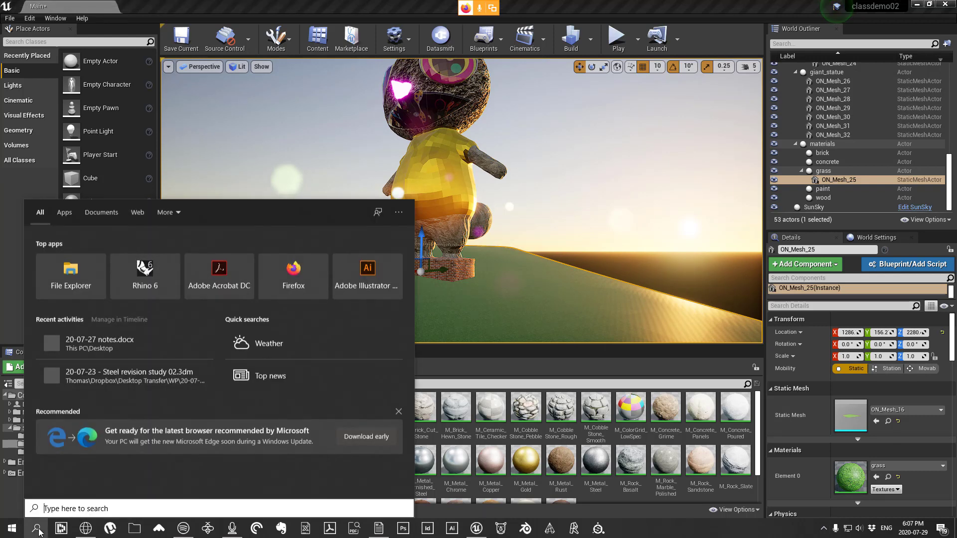
pyautogui.write('unreal')
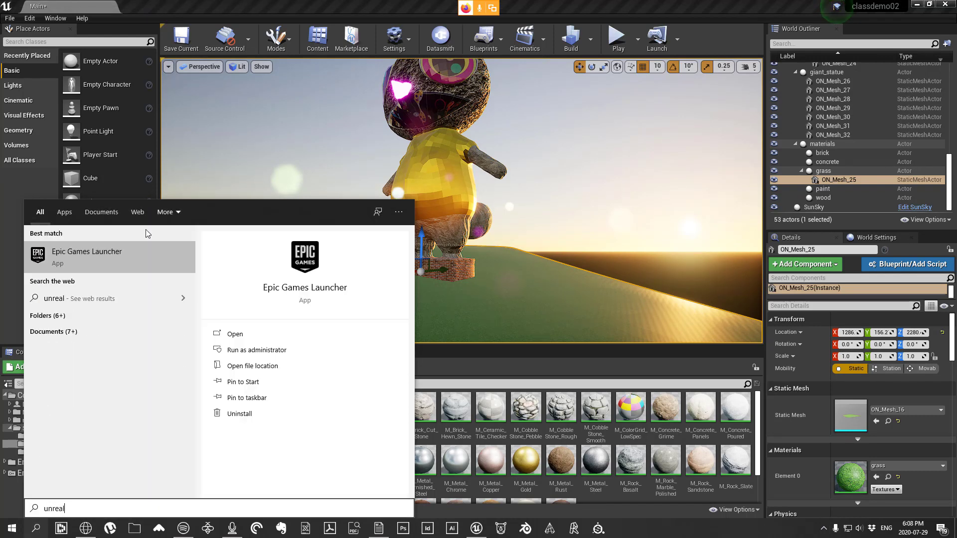
pyautogui.press('Return')
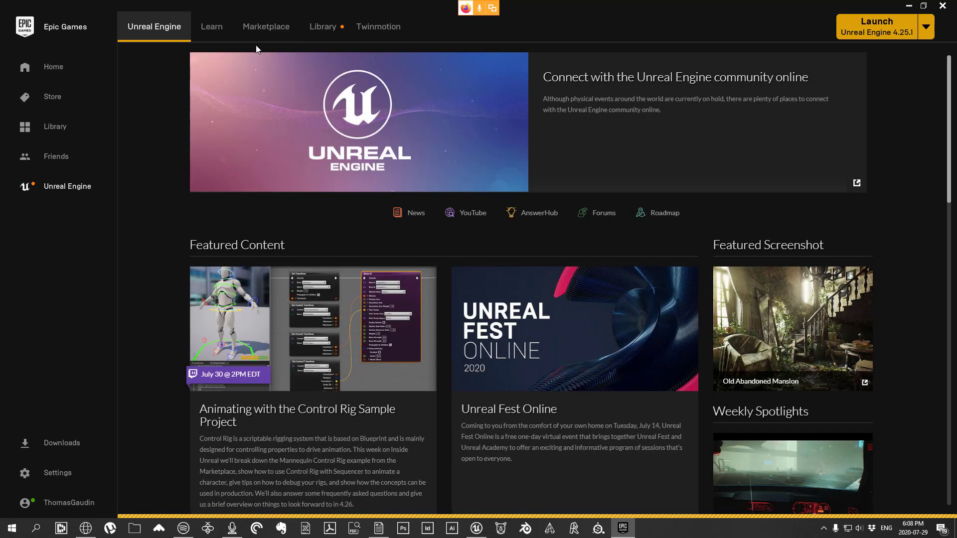
pyautogui.click(277, 39)
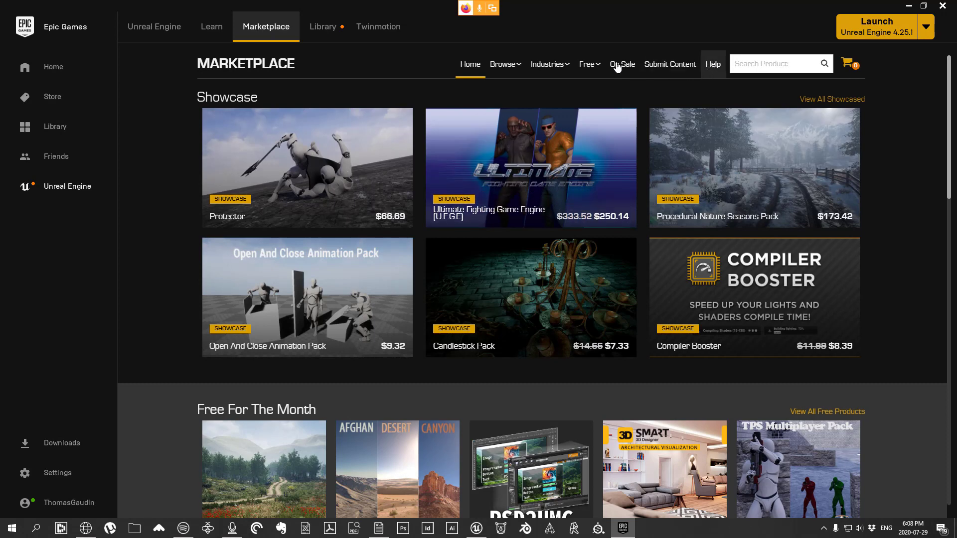
pyautogui.moveTo(603, 67)
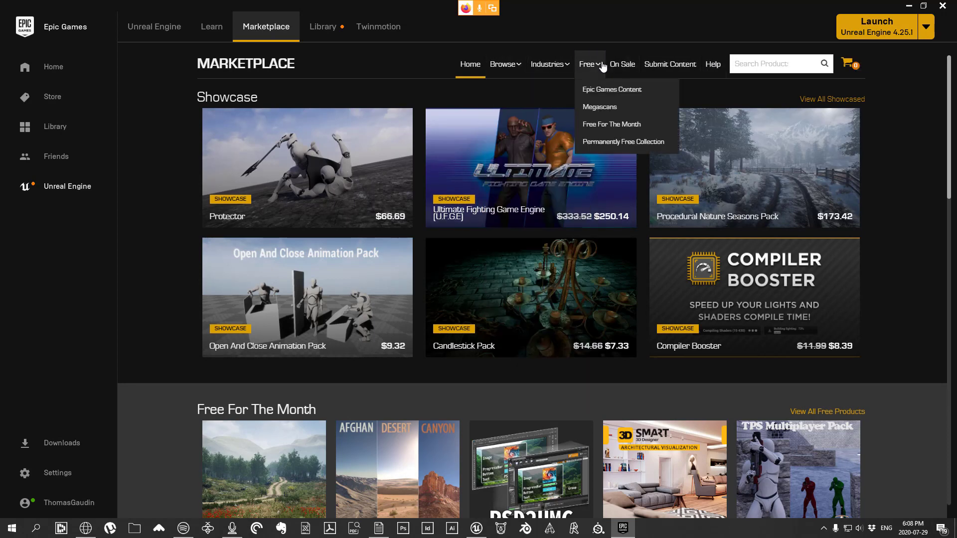
pyautogui.click(603, 106)
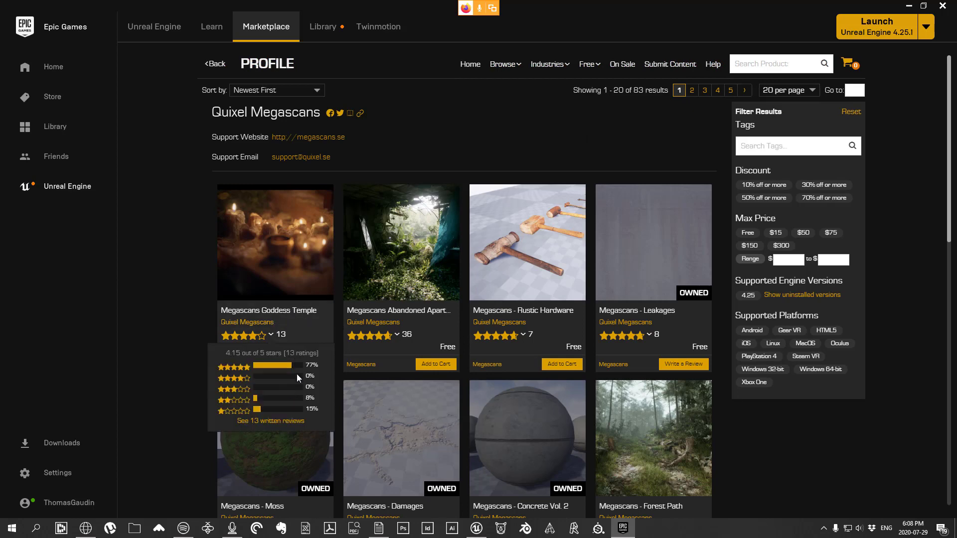
pyautogui.scroll(-1, 292, 399)
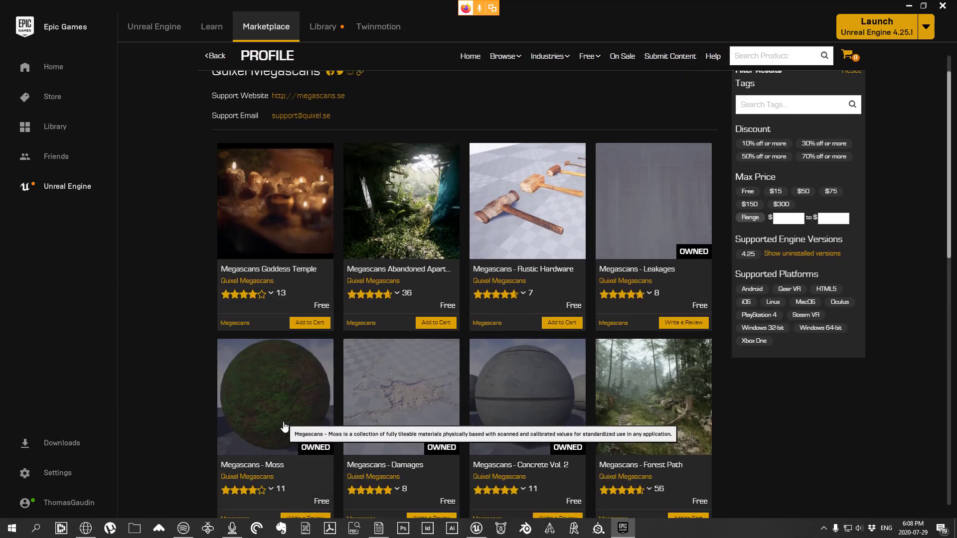
# Step: View the Megascans - Moss pack and its project selection with classdemo02, decline adding it, and close the launcher
pyautogui.click(283, 427)
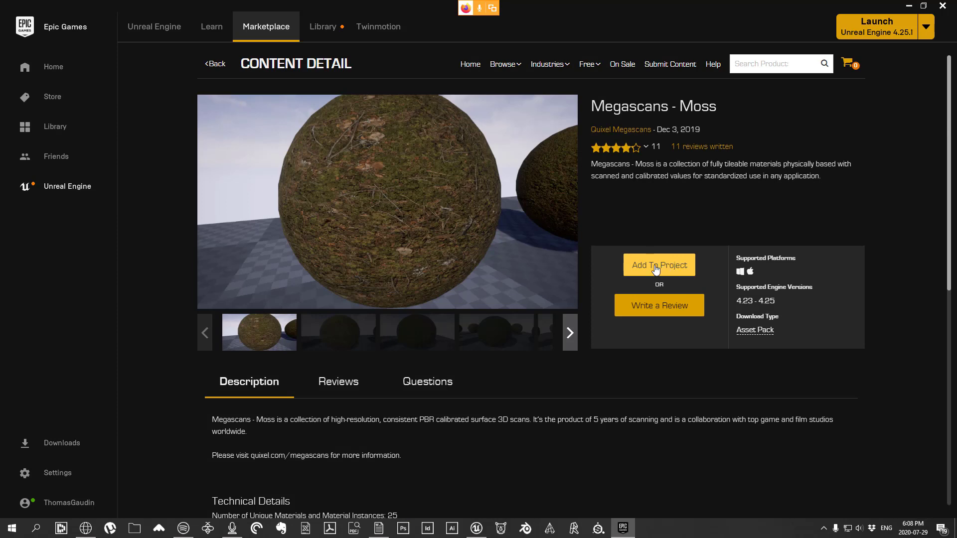
pyautogui.click(656, 270)
pyautogui.click(366, 218)
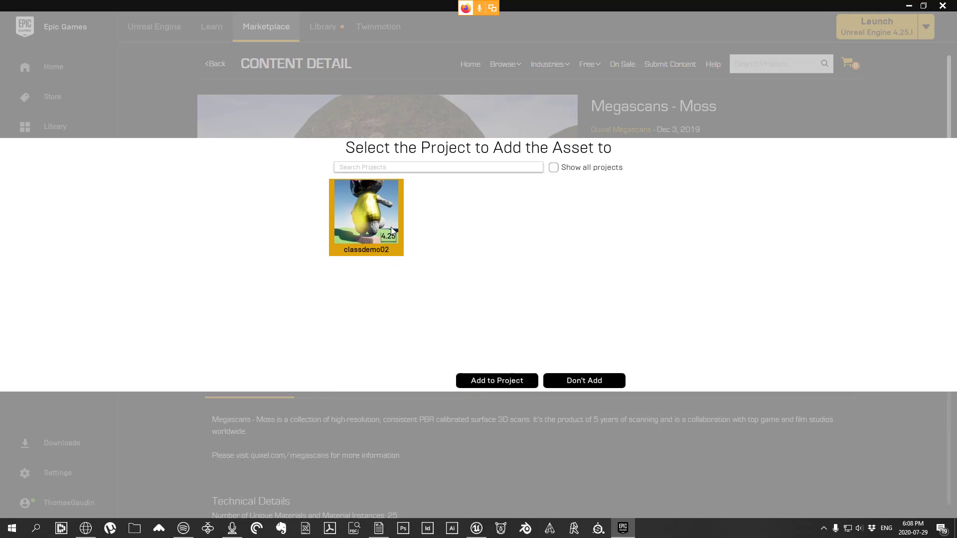
pyautogui.click(939, 10)
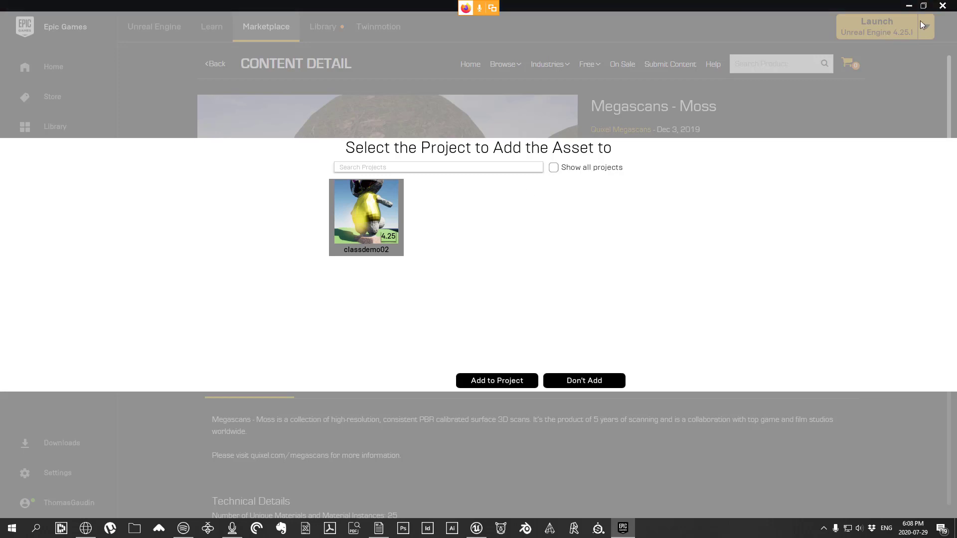
pyautogui.click(940, 9)
pyautogui.click(592, 383)
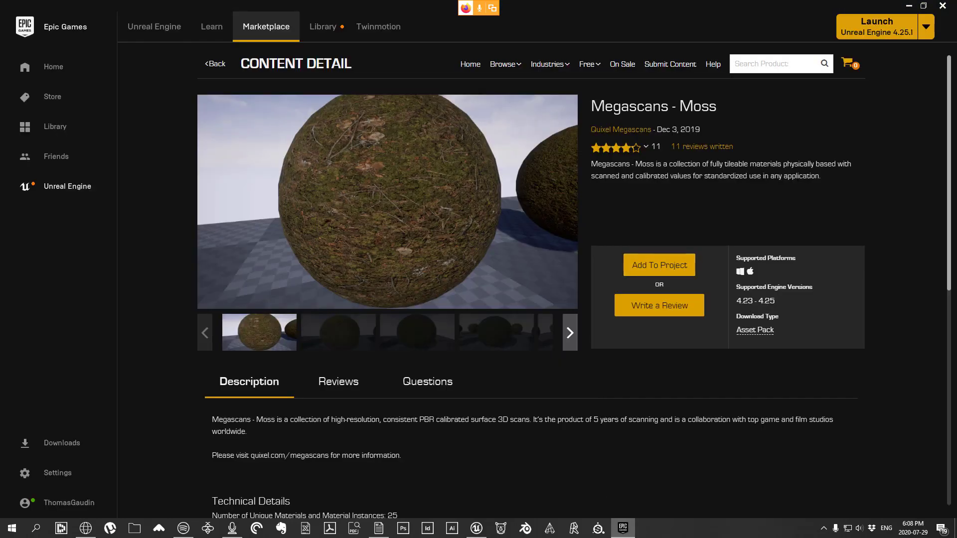
pyautogui.click(941, 6)
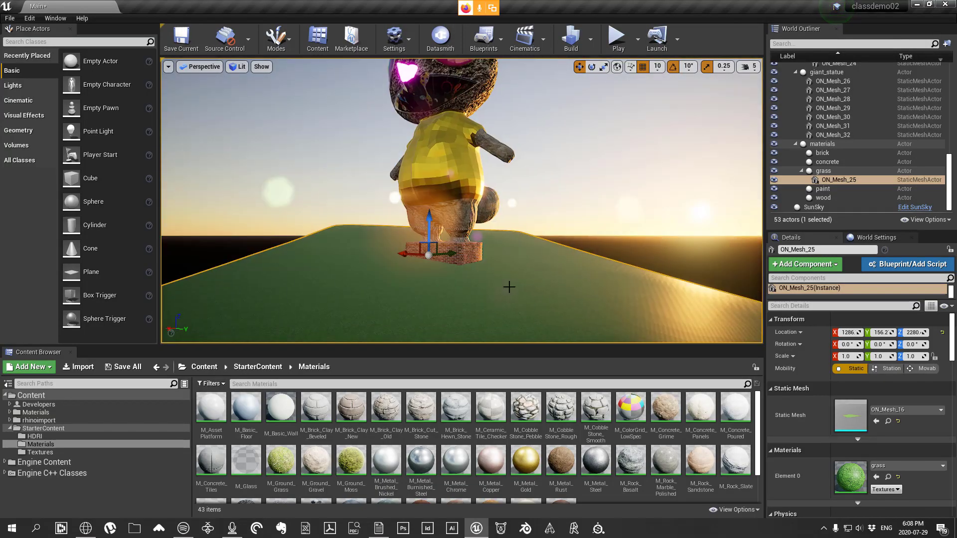
# Step: Collapse StarterContent, hide and restore the Content Browser's sources panel, and reopen the StarterContent Materials folder
pyautogui.click(9, 429)
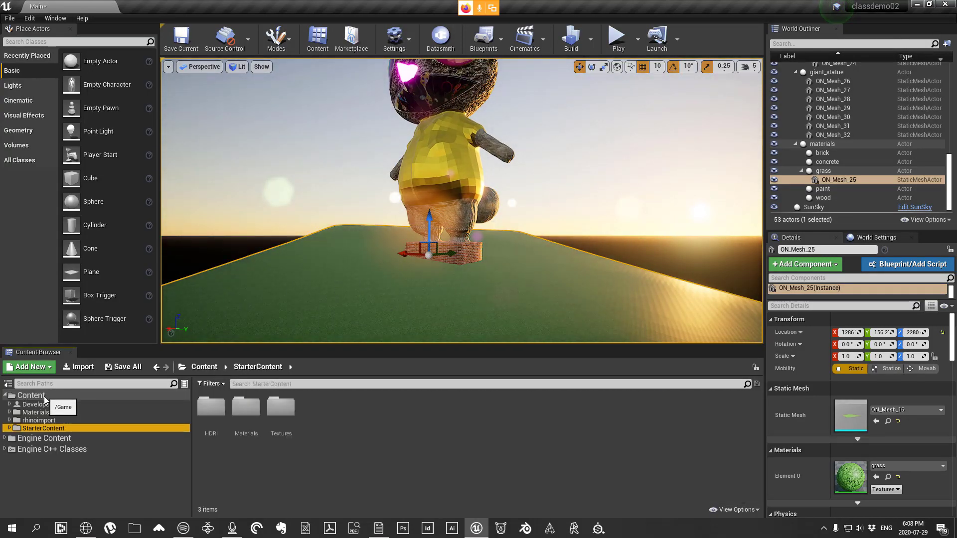
pyautogui.click(8, 384)
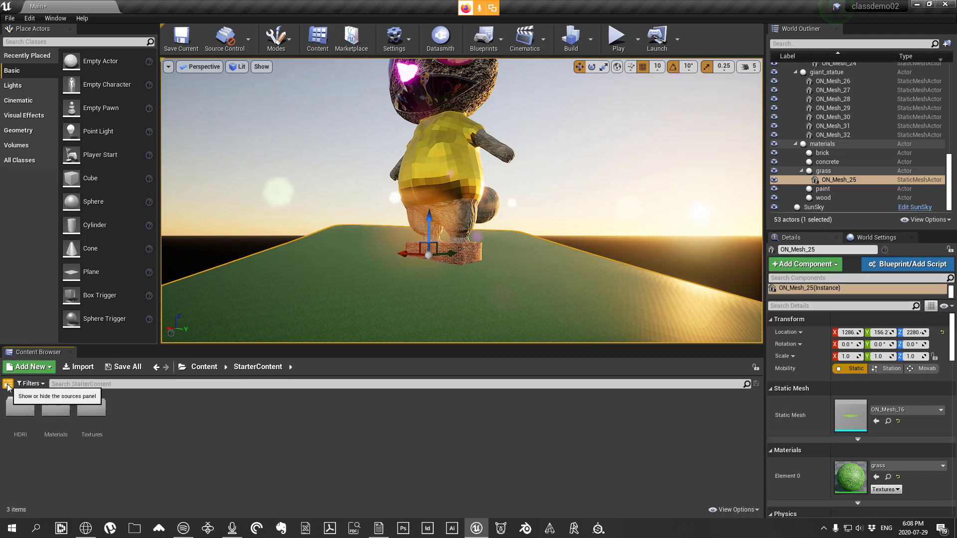
pyautogui.click(8, 384)
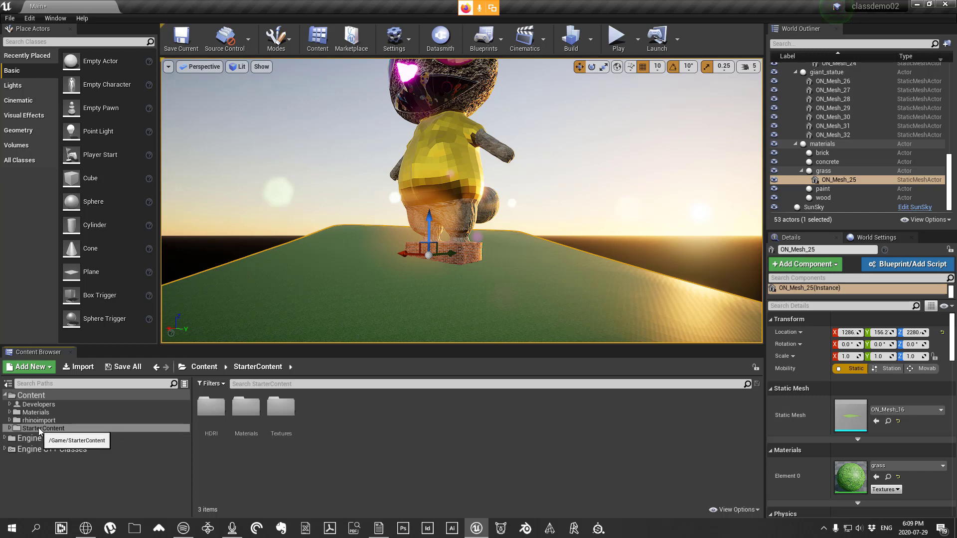
pyautogui.moveTo(456, 303); pyautogui.dragTo(467, 293, button='right')
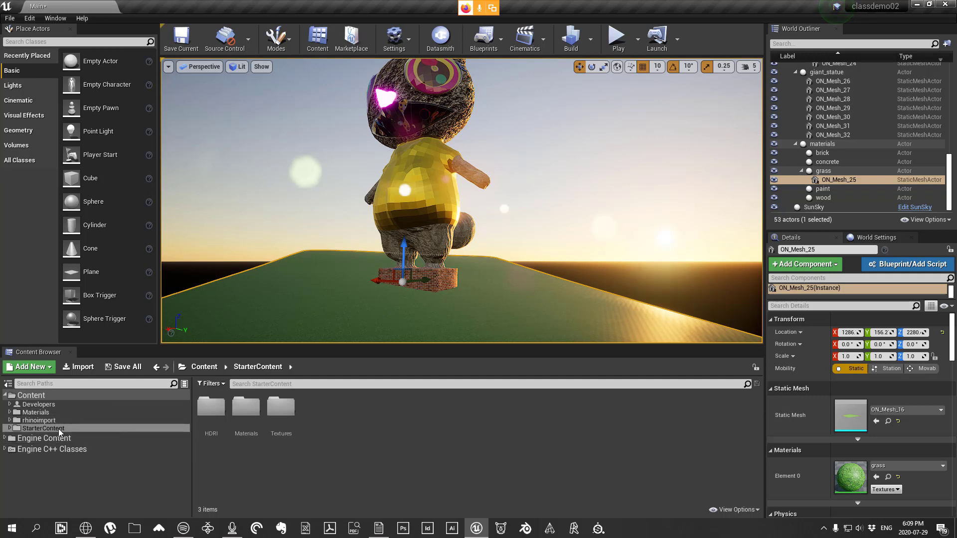
pyautogui.click(9, 428)
pyautogui.click(38, 444)
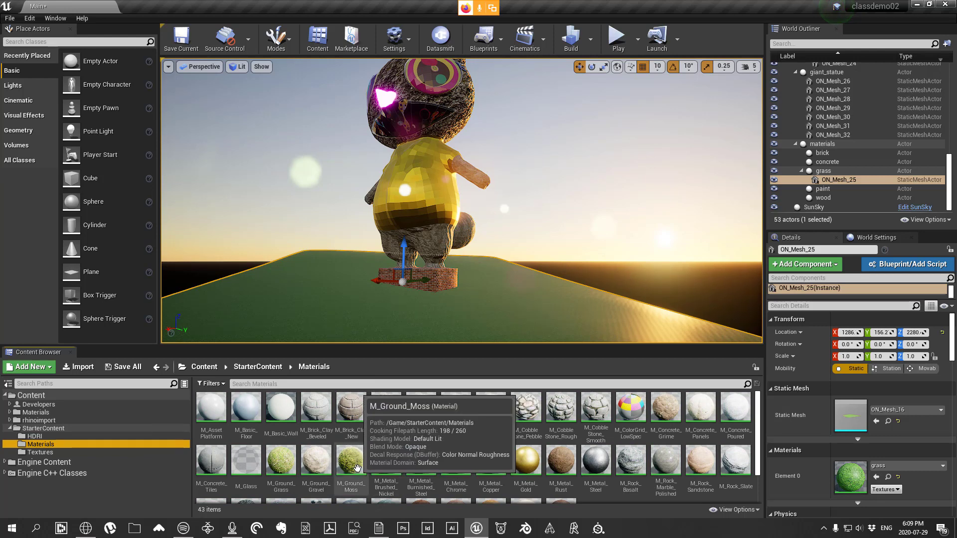
# Step: Select the green ground mesh near the brick base and assign M_Ground_Moss to its Element 0 material slot
pyautogui.click(541, 178)
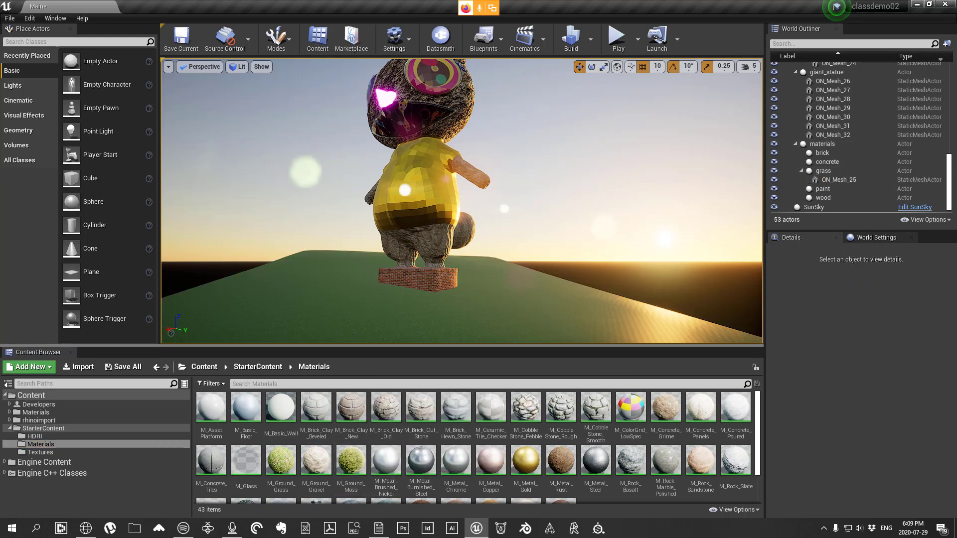
pyautogui.click(503, 289)
pyautogui.moveTo(488, 280); pyautogui.dragTo(466, 238)
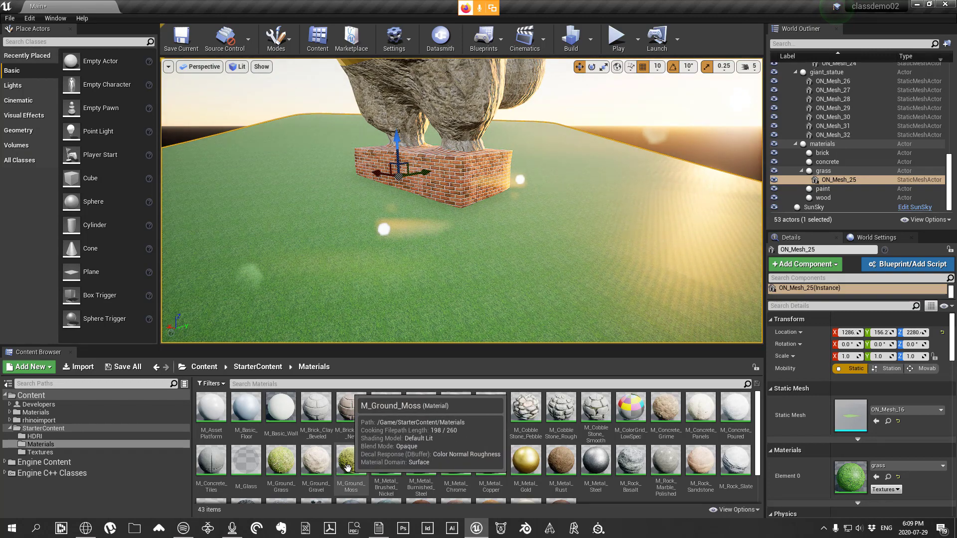
pyautogui.moveTo(546, 229); pyautogui.dragTo(563, 226)
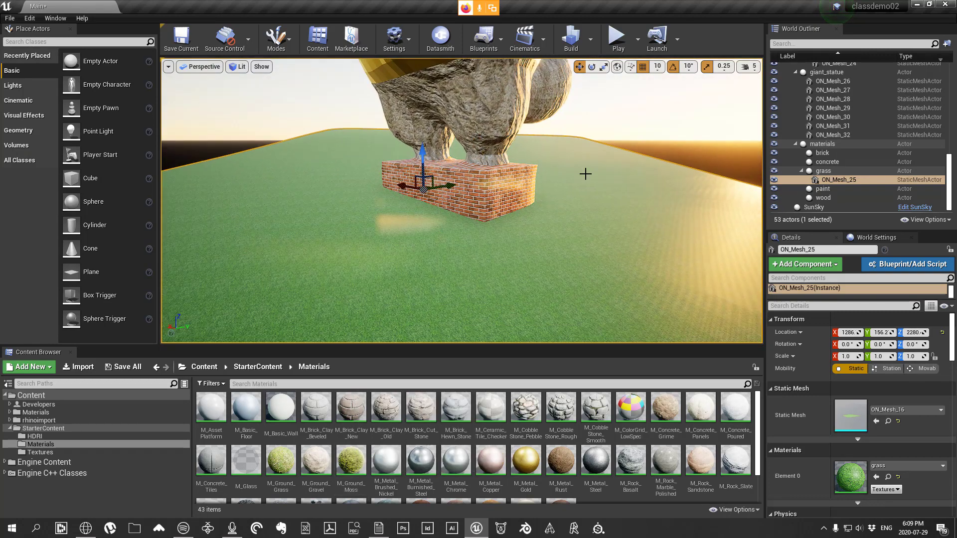
pyautogui.moveTo(586, 174); pyautogui.dragTo(600, 166)
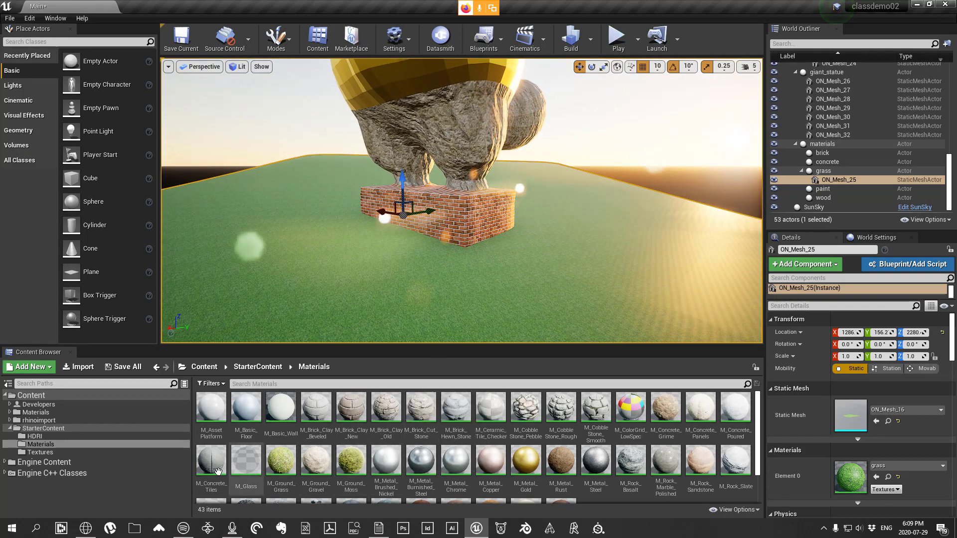
pyautogui.click(351, 461)
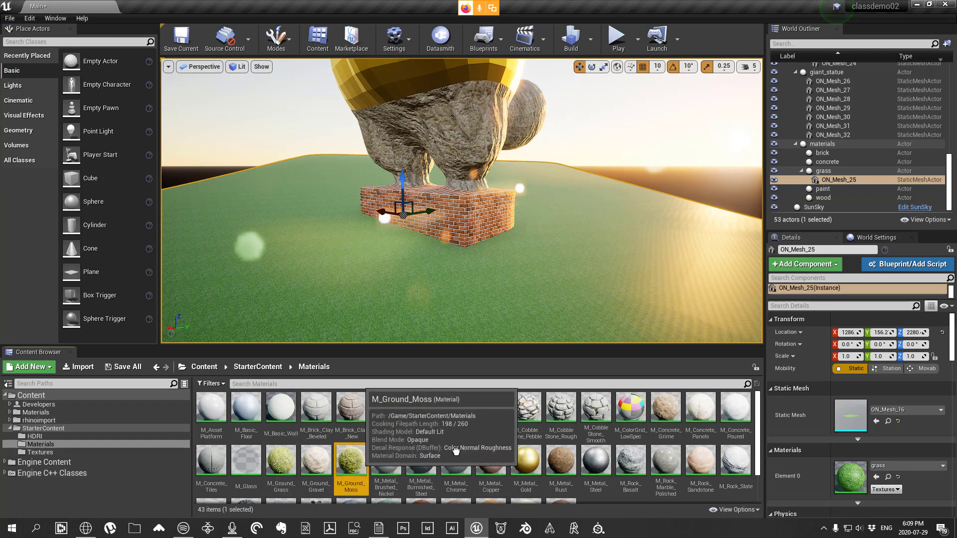
pyautogui.moveTo(351, 461)
pyautogui.mouseDown()
pyautogui.moveTo(850, 476)
pyautogui.moveTo(348, 466)
pyautogui.mouseUp()
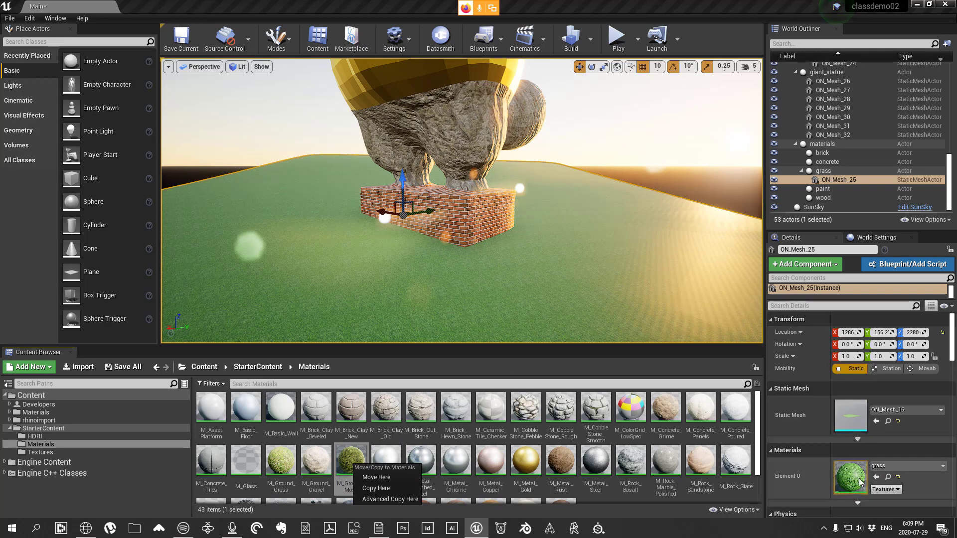
pyautogui.click(344, 461)
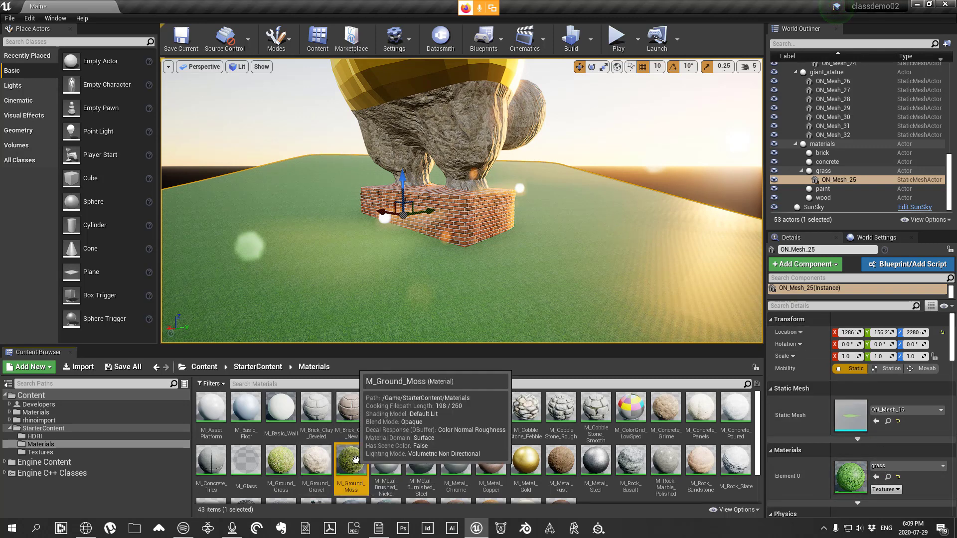
pyautogui.moveTo(344, 461); pyautogui.dragTo(850, 483)
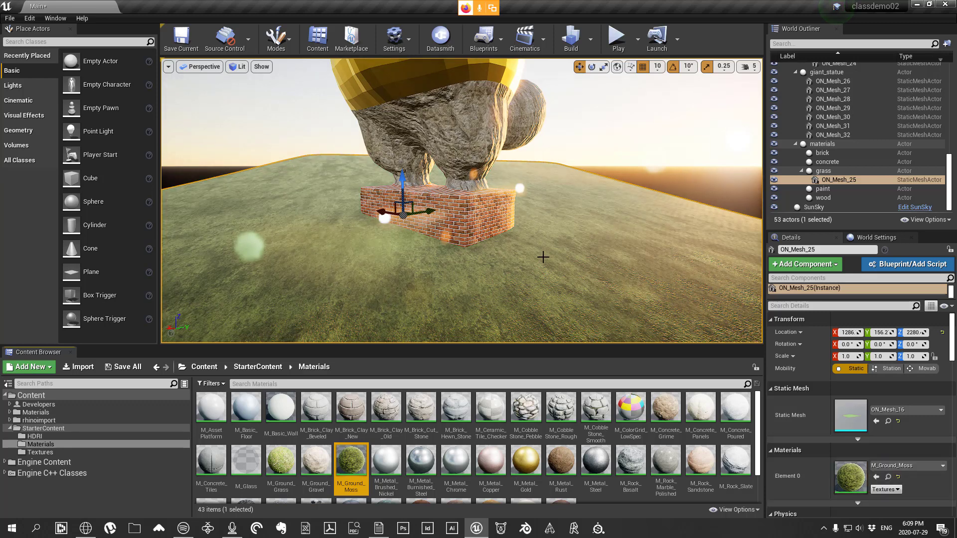
# Step: Apply M_Ground_Moss directly in the viewport to the ground and to the brick base under the statue's feet
pyautogui.moveTo(351, 461); pyautogui.dragTo(305, 236)
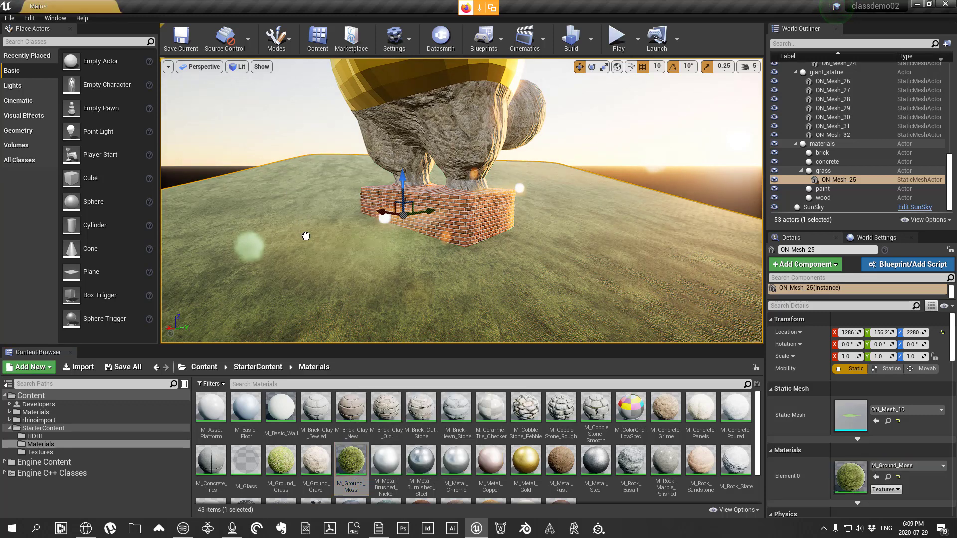
pyautogui.moveTo(513, 258); pyautogui.dragTo(503, 230, button='right')
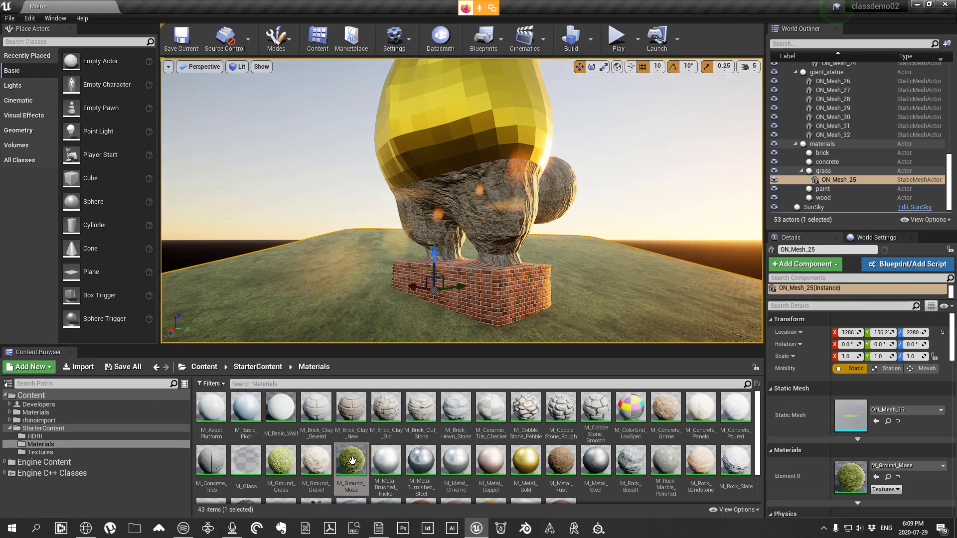
pyautogui.moveTo(351, 461); pyautogui.dragTo(494, 308)
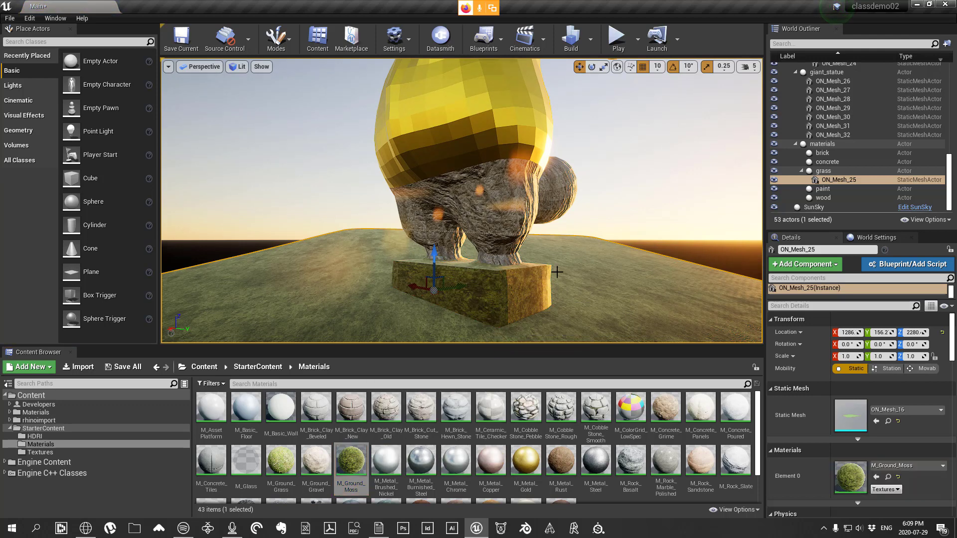
# Step: Undo the moss material applied to the brick base under the statue's feet
pyautogui.hotkey('ctrl', 'z')
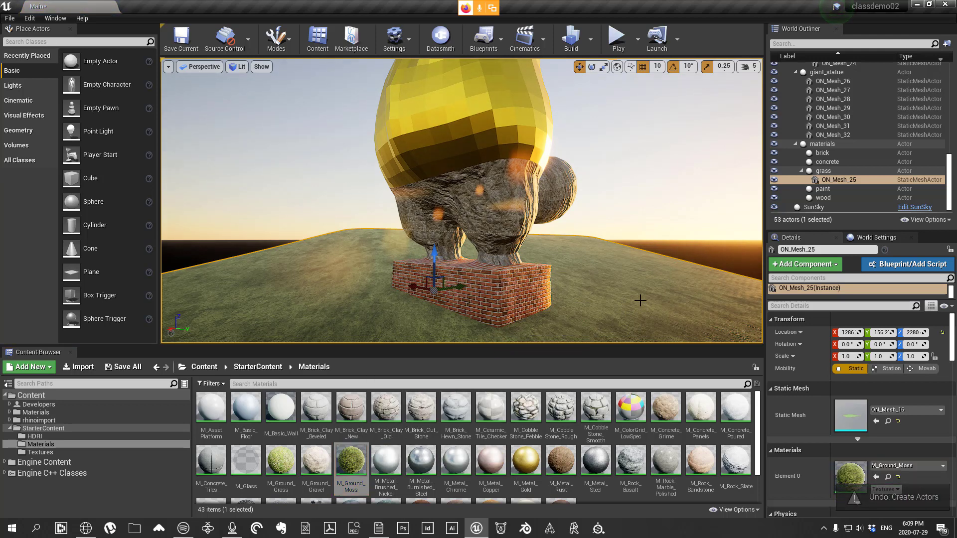
# Step: Select the brick wall mesh ON_Mesh_10 on the tower's middle floors in the viewport
pyautogui.moveTo(617, 290); pyautogui.dragTo(635, 306, button='right')
pyautogui.press('e')
pyautogui.press('w')
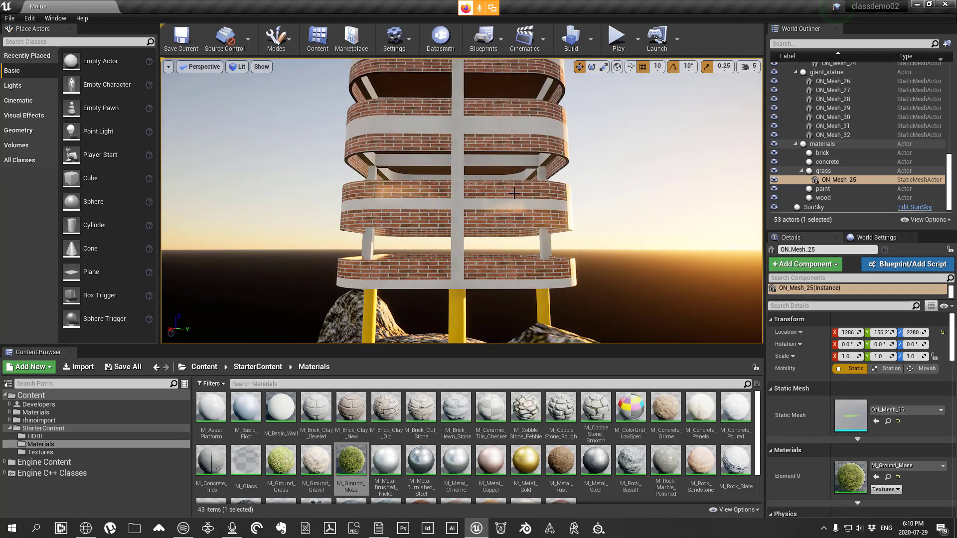
pyautogui.click(515, 193)
pyautogui.moveTo(515, 192)
pyautogui.mouseDown(button='right')
pyautogui.moveTo(504, 217)
pyautogui.moveTo(516, 245)
pyautogui.moveTo(514, 210)
pyautogui.moveTo(501, 214)
pyautogui.moveTo(508, 222)
pyautogui.moveTo(551, 150)
pyautogui.mouseUp(button='right')
pyautogui.press('e')
pyautogui.press('q')
pyautogui.press('w')
pyautogui.press('s')
pyautogui.press('e')
pyautogui.press('w')
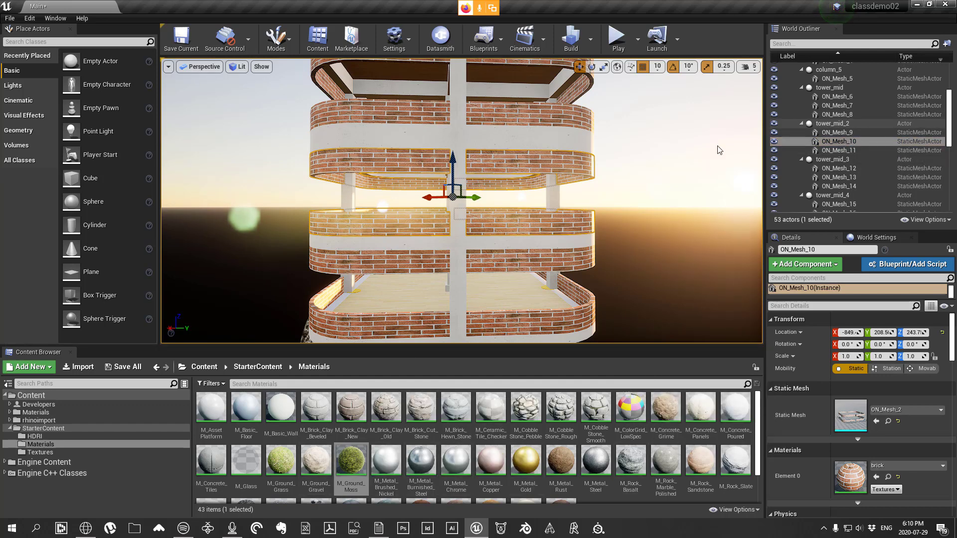
# Step: Open the selected brick wall's static mesh asset, ON_Mesh_2, for editing
pyautogui.doubleClick(842, 142)
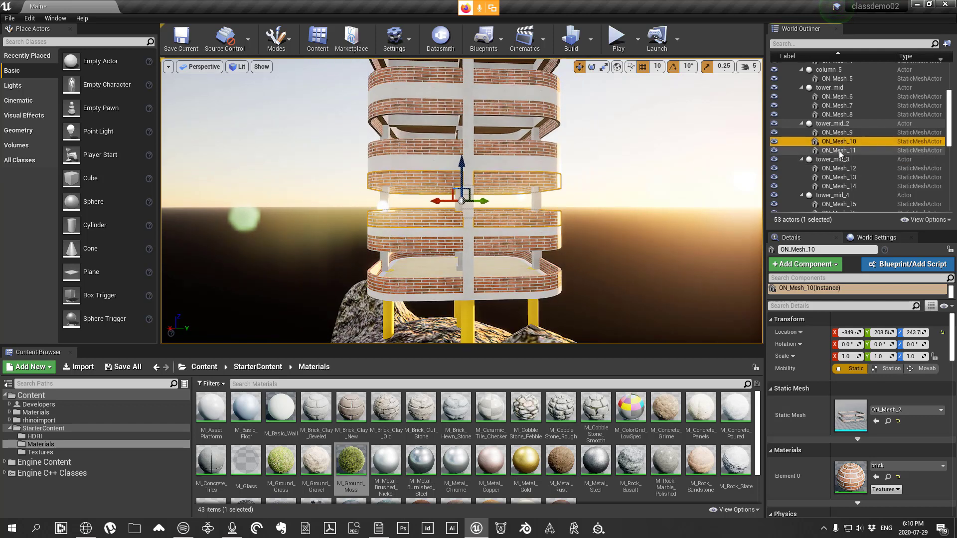
pyautogui.rightClick(841, 143)
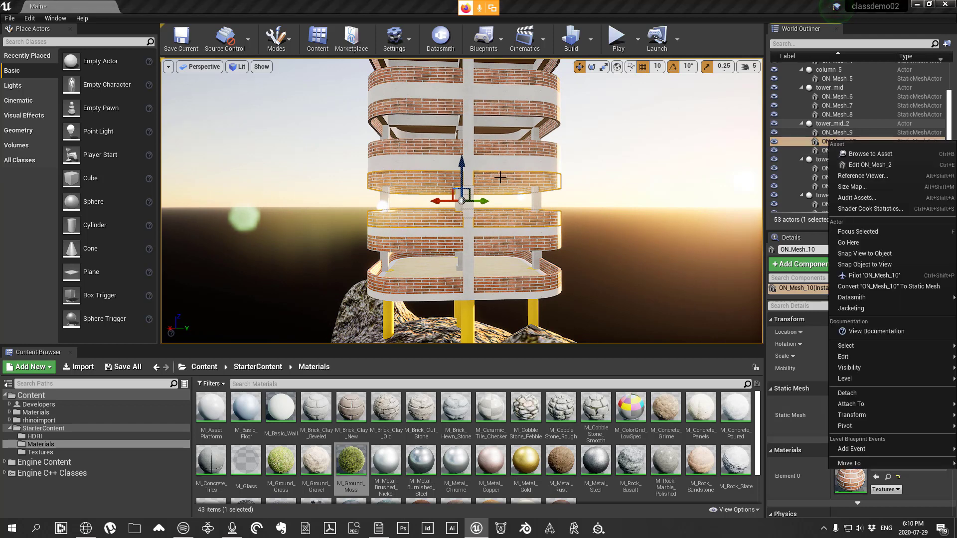
pyautogui.click(519, 182)
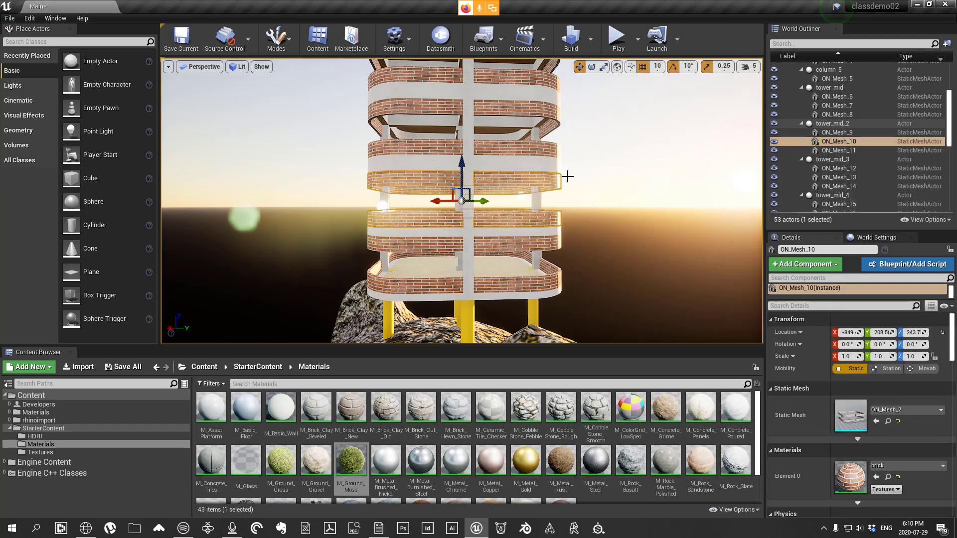
pyautogui.rightClick(842, 142)
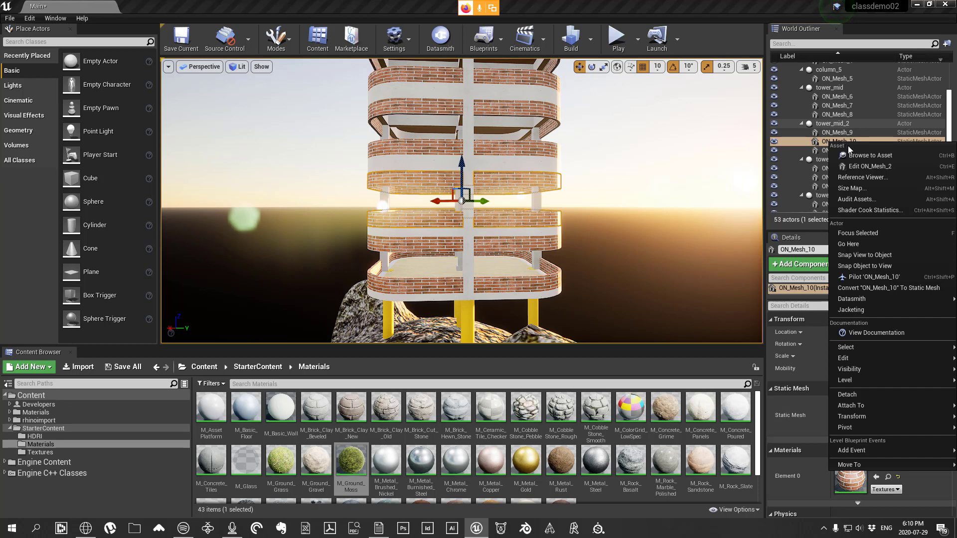
pyautogui.click(872, 167)
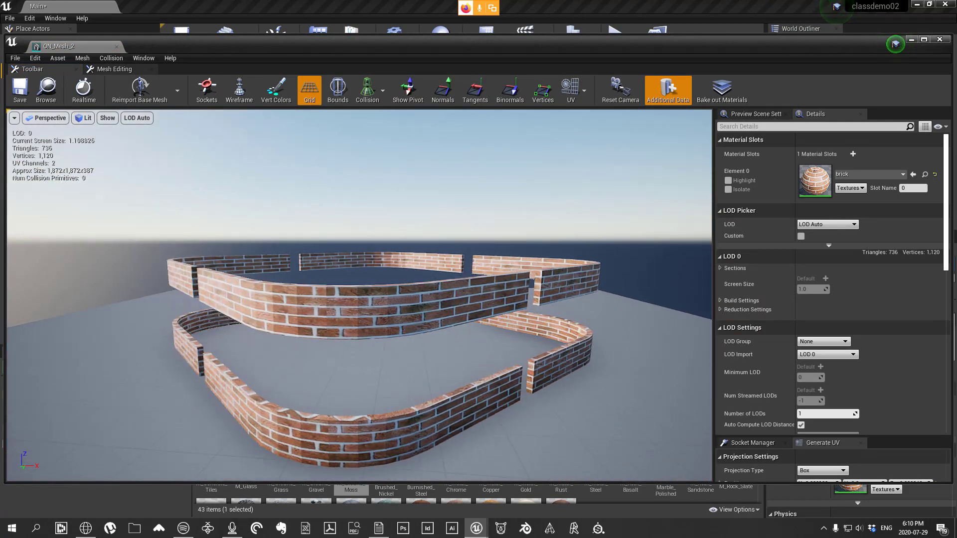
# Step: Search the Element 0 material choices for cobblestone and assign M_CobbleStone_Rough to the brick wall mesh
pyautogui.keyDown('alt'); pyautogui.moveTo(359, 295); pyautogui.dragTo(474, 328); pyautogui.keyUp('alt')
pyautogui.moveTo(473, 328); pyautogui.dragTo(458, 323, button='right')
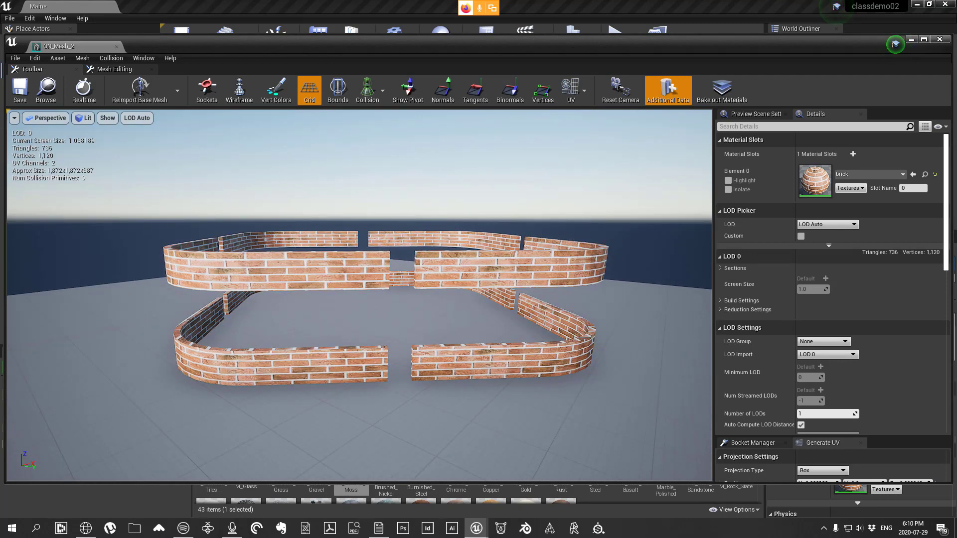
pyautogui.moveTo(457, 323); pyautogui.dragTo(451, 320, button='right')
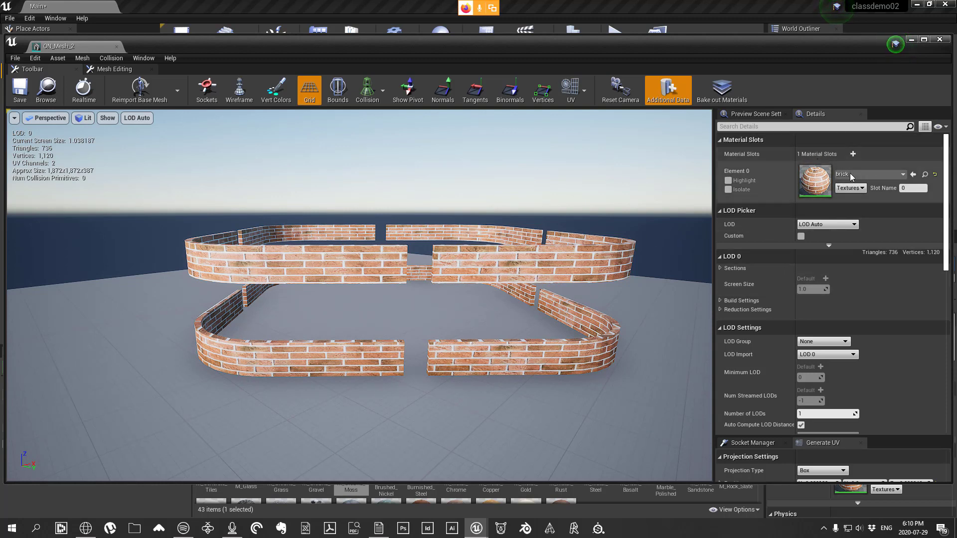
pyautogui.click(880, 175)
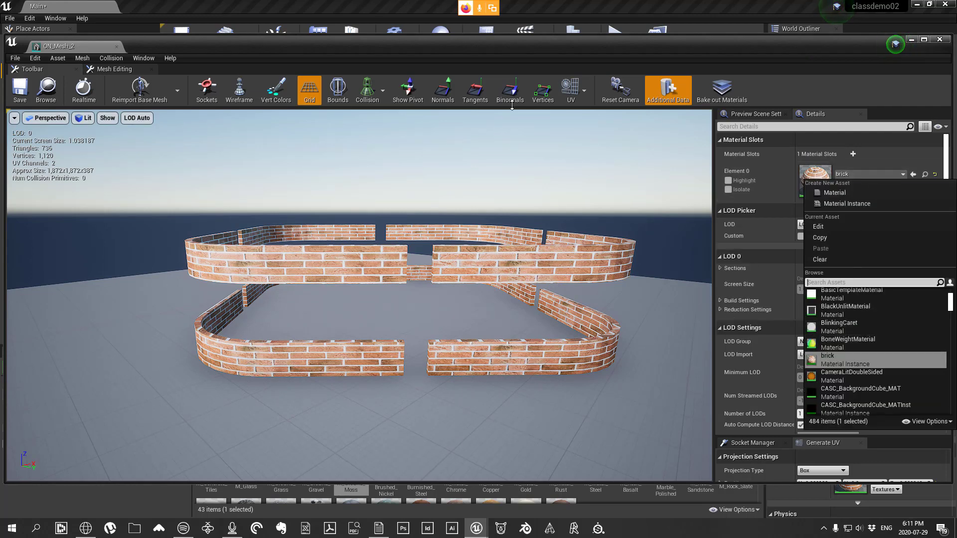
pyautogui.moveTo(525, 45); pyautogui.dragTo(564, 462)
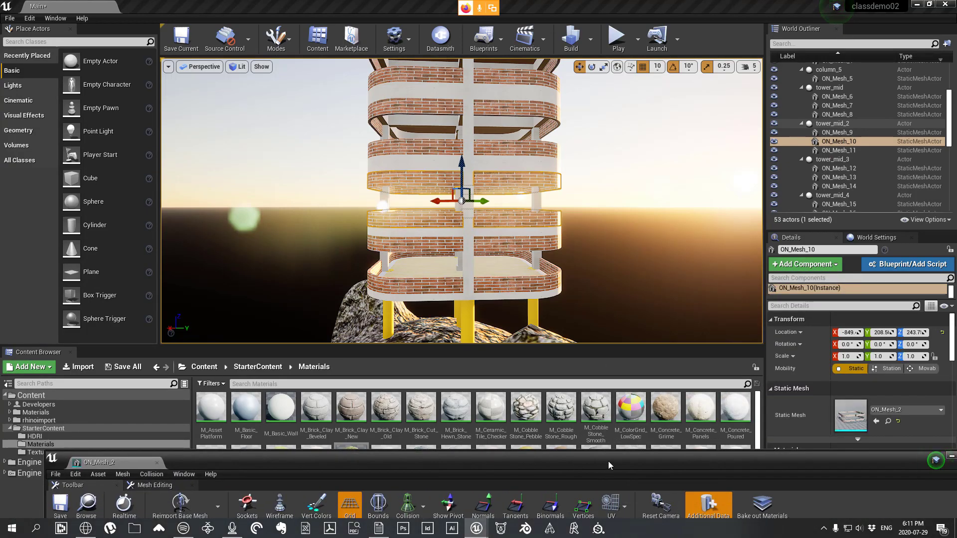
pyautogui.moveTo(608, 461); pyautogui.dragTo(534, 25)
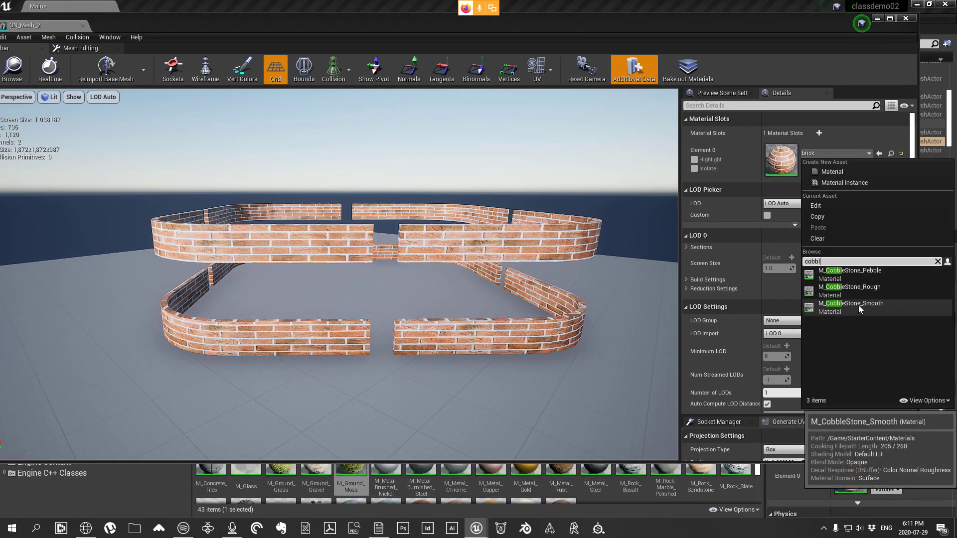
pyautogui.click(859, 292)
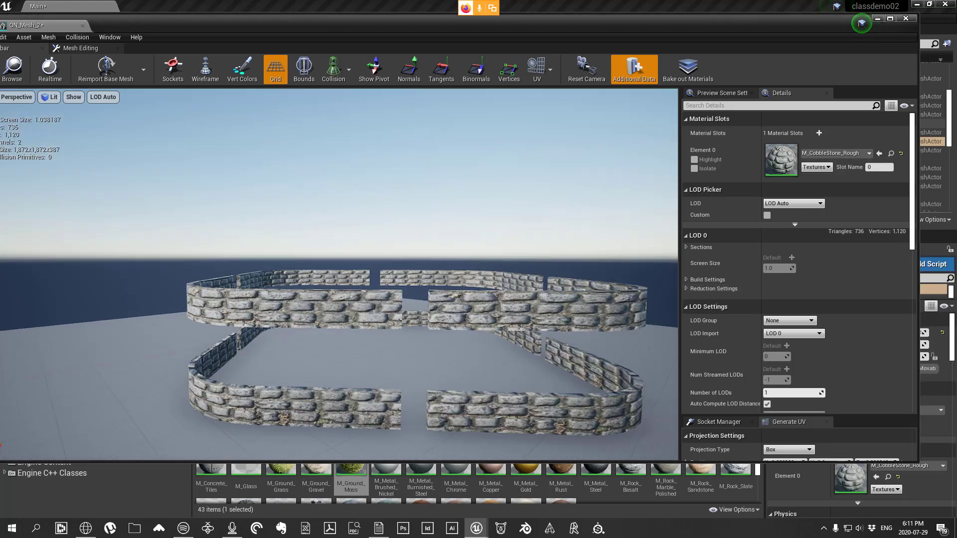
# Step: Save the cobblestone wall mesh ON_Mesh_2 and close its editor
pyautogui.moveTo(339, 274); pyautogui.dragTo(359, 305, button='right')
pyautogui.moveTo(294, 27); pyautogui.dragTo(321, 36)
pyautogui.click(13, 79)
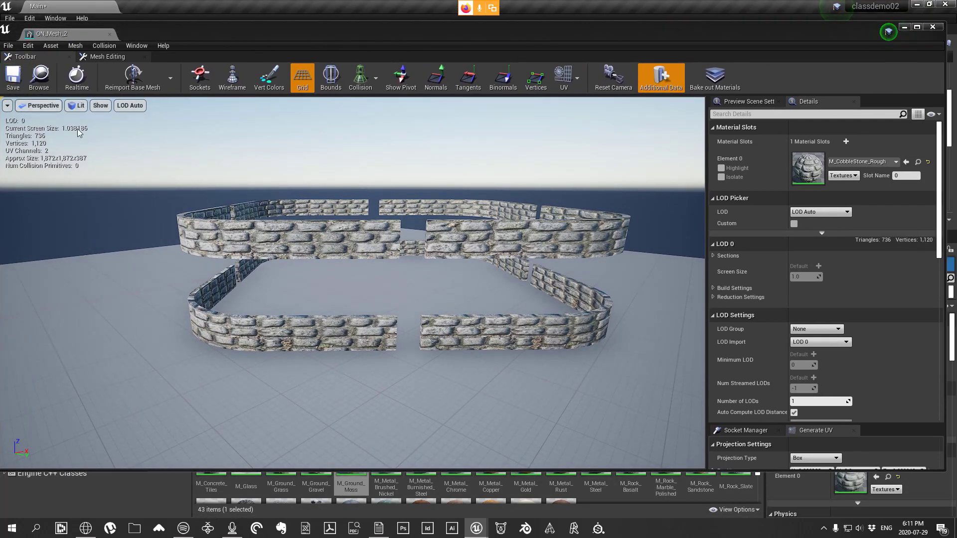
pyautogui.click(933, 26)
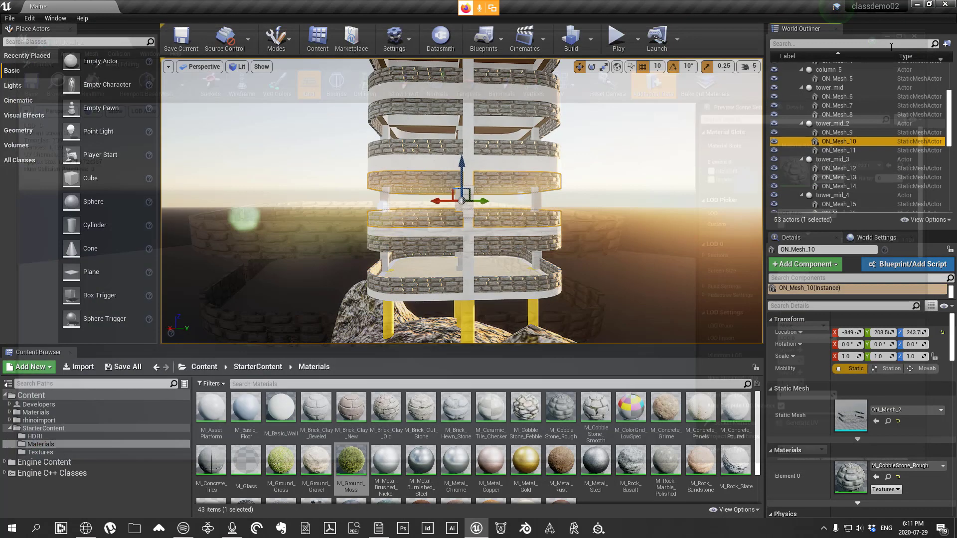
# Step: Select the tower's light wood floor, ON_Mesh_15, and open its static mesh ON_Mesh for editing
pyautogui.moveTo(606, 215)
pyautogui.mouseDown(button='right')
pyautogui.moveTo(605, 239)
pyautogui.moveTo(601, 219)
pyautogui.mouseUp(button='right')
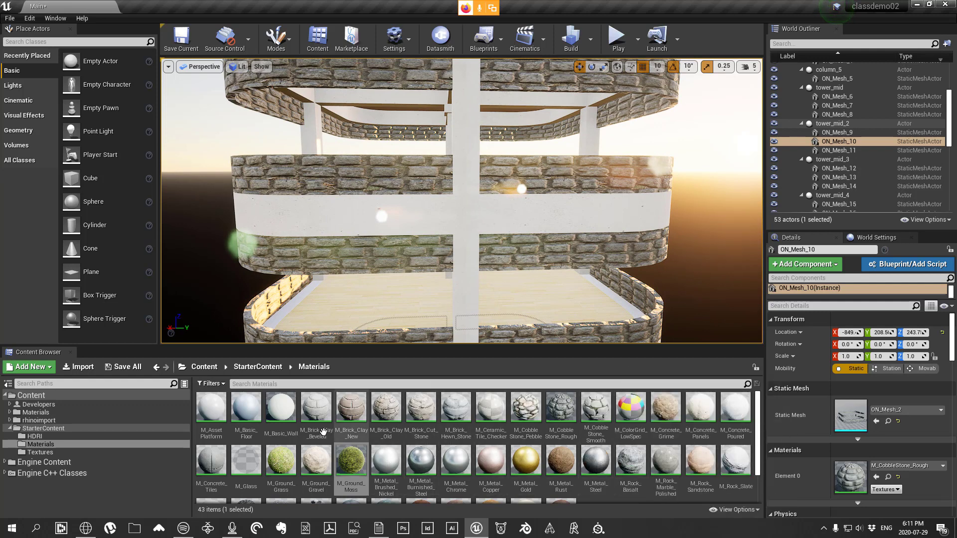
pyautogui.scroll(-2, 335, 425)
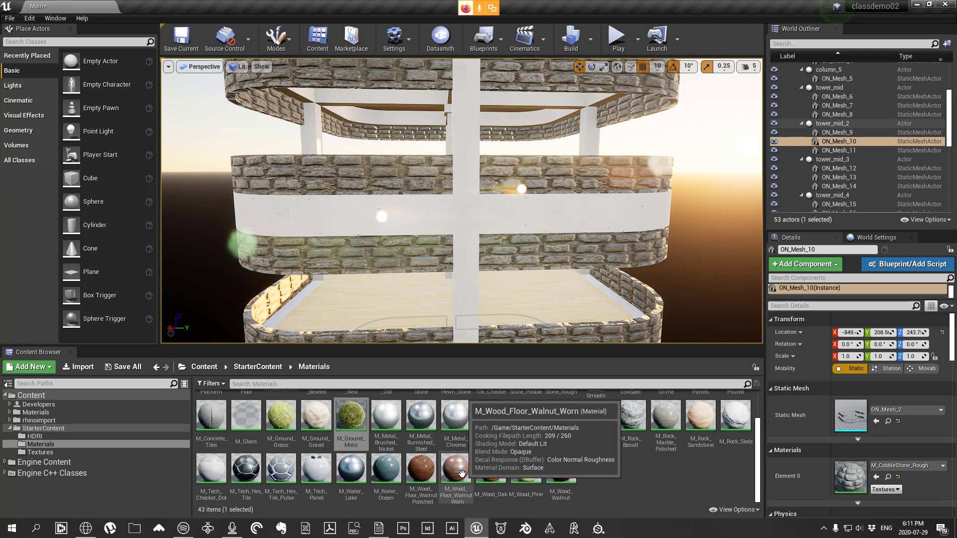
pyautogui.click(368, 293)
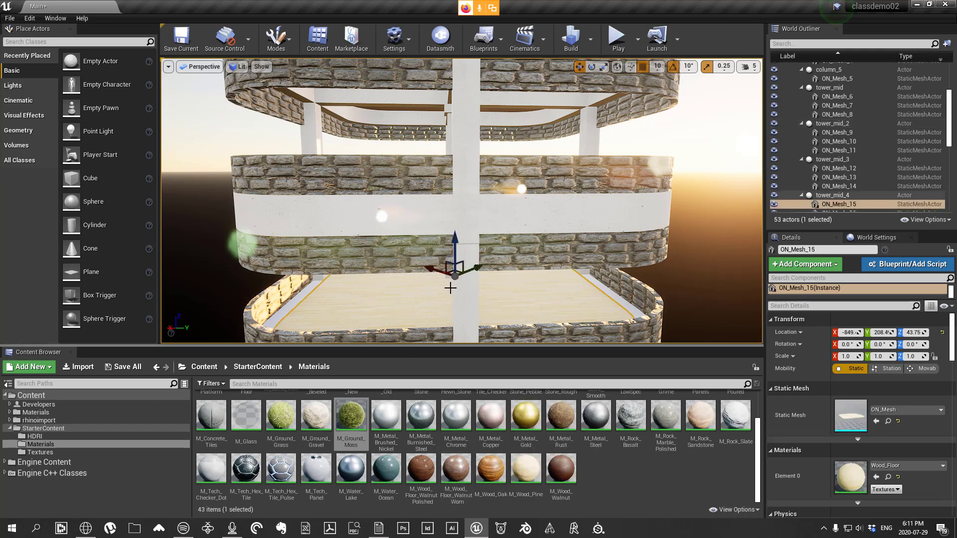
pyautogui.scroll(-1, 842, 199)
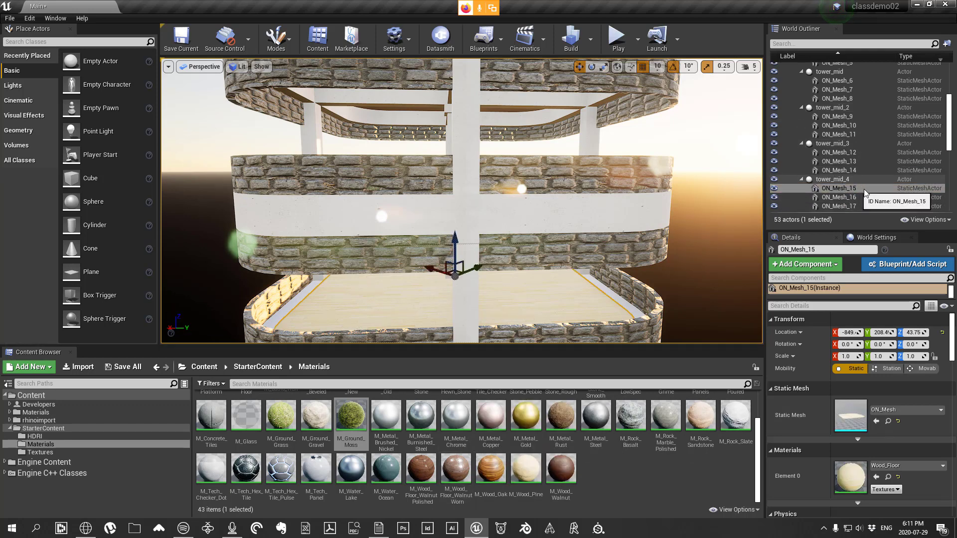
pyautogui.rightClick(830, 187)
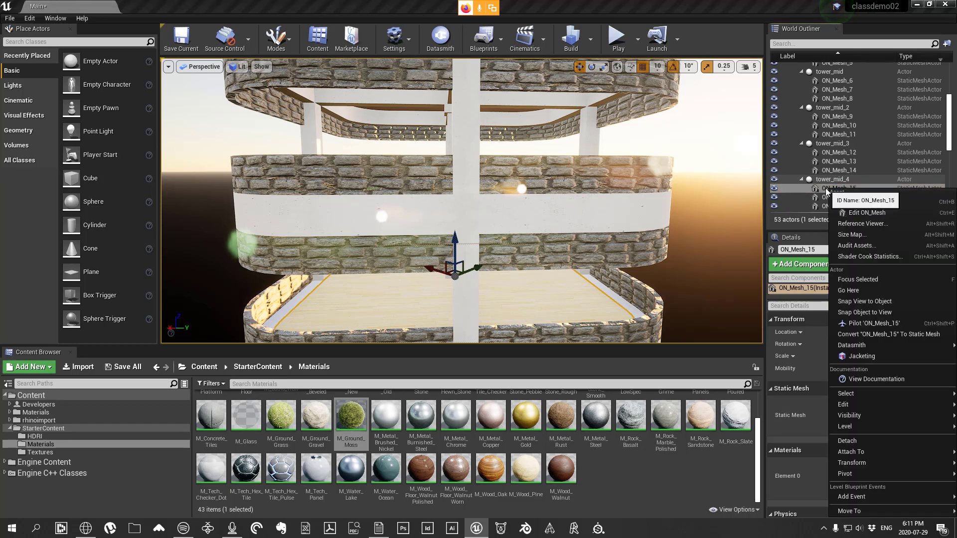
pyautogui.click(863, 212)
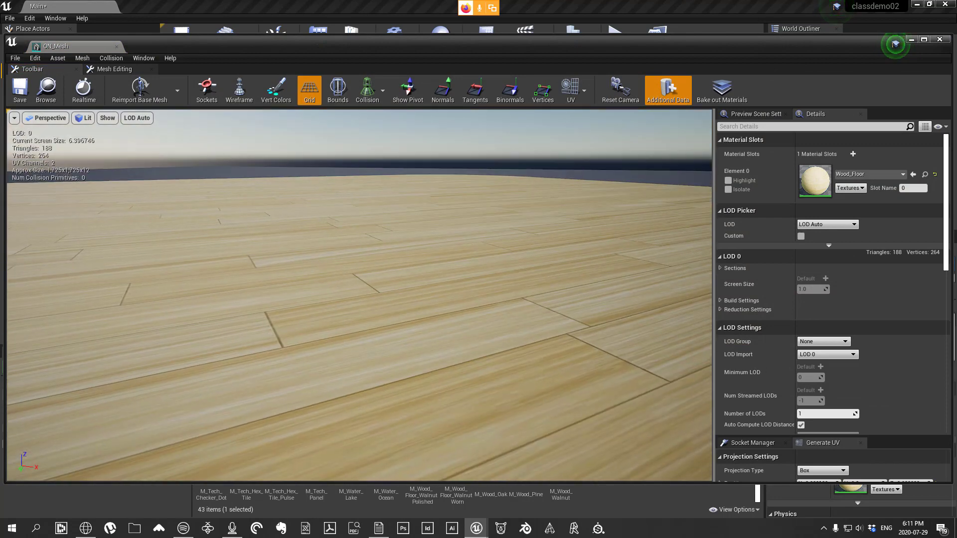
# Step: Search the Element 0 materials for walnut and assign M_Wood_Floor_Walnut_Polished to the floor mesh
pyautogui.moveTo(359, 295); pyautogui.dragTo(314, 339, button='right')
pyautogui.click(894, 175)
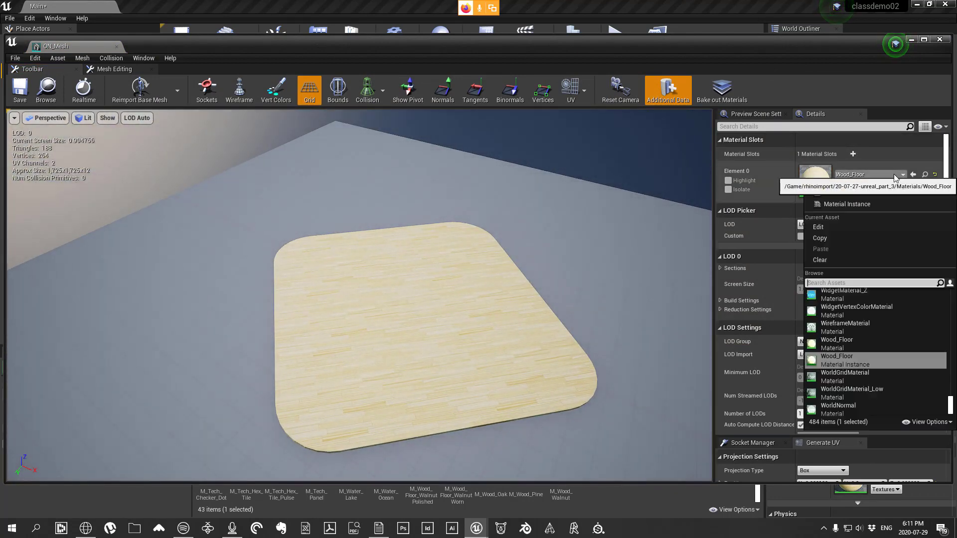
pyautogui.moveTo(551, 46); pyautogui.dragTo(596, 22)
pyautogui.click(917, 152)
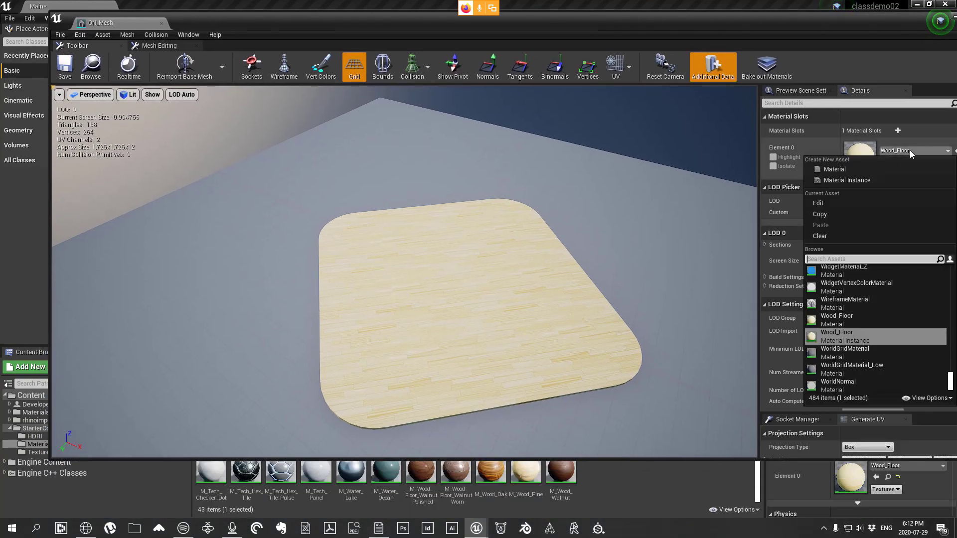
pyautogui.write('walnut')
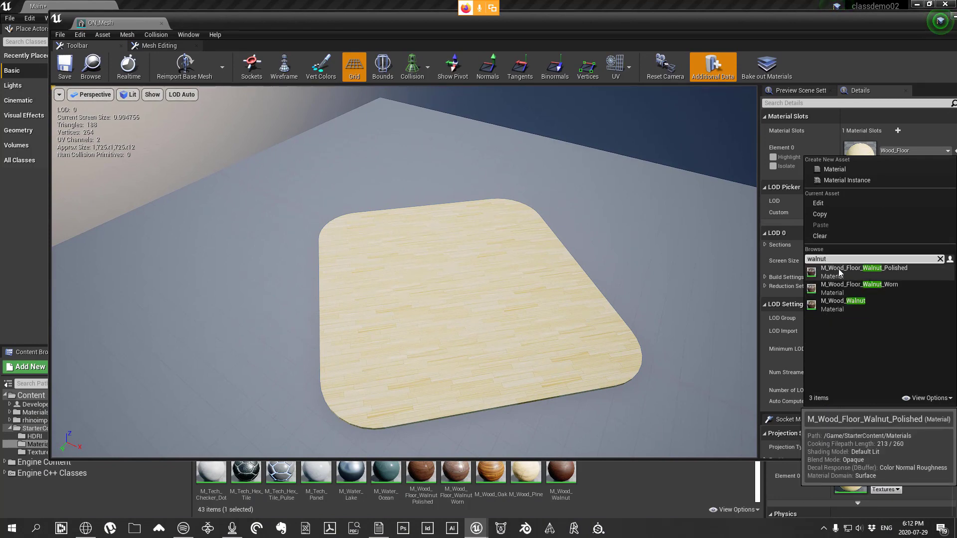
pyautogui.click(866, 270)
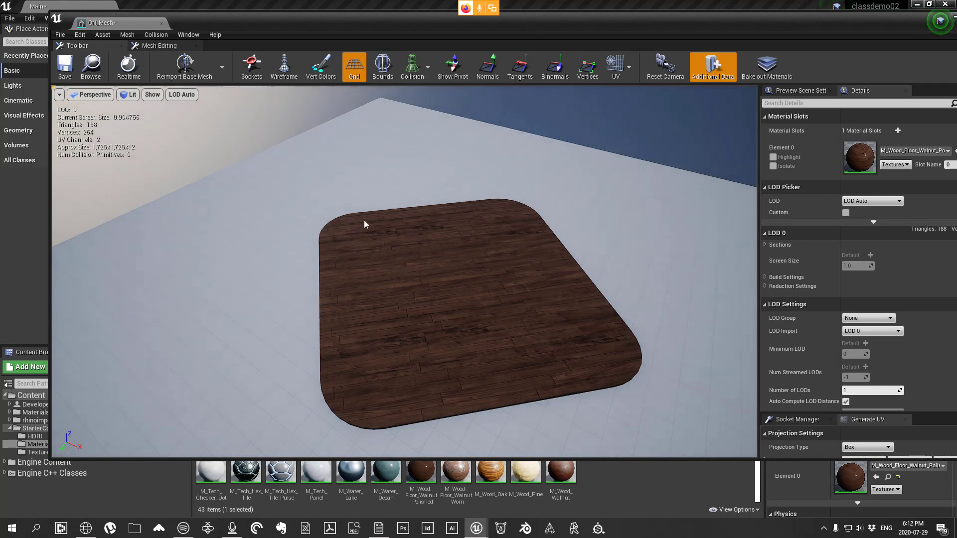
# Step: Save the walnut floor mesh and close its editor
pyautogui.click(64, 65)
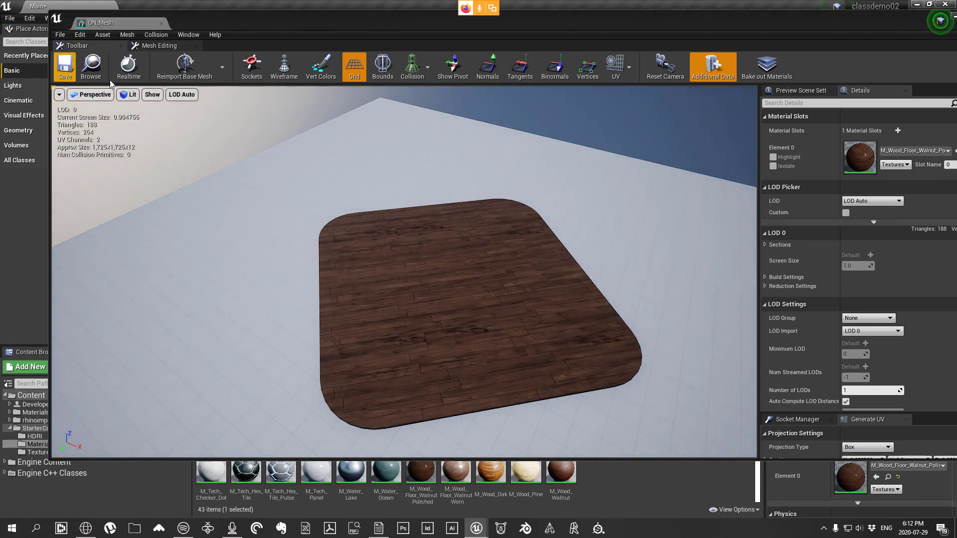
pyautogui.moveTo(857, 18); pyautogui.dragTo(693, 52)
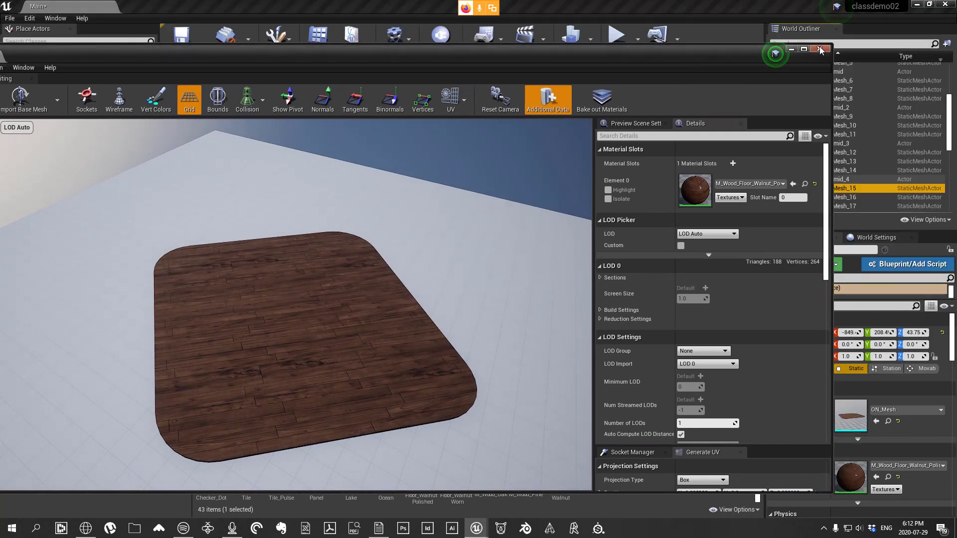
pyautogui.click(820, 50)
# Step: Clear the selection of the tower's floor mesh
pyautogui.moveTo(522, 210); pyautogui.dragTo(491, 209, button='right')
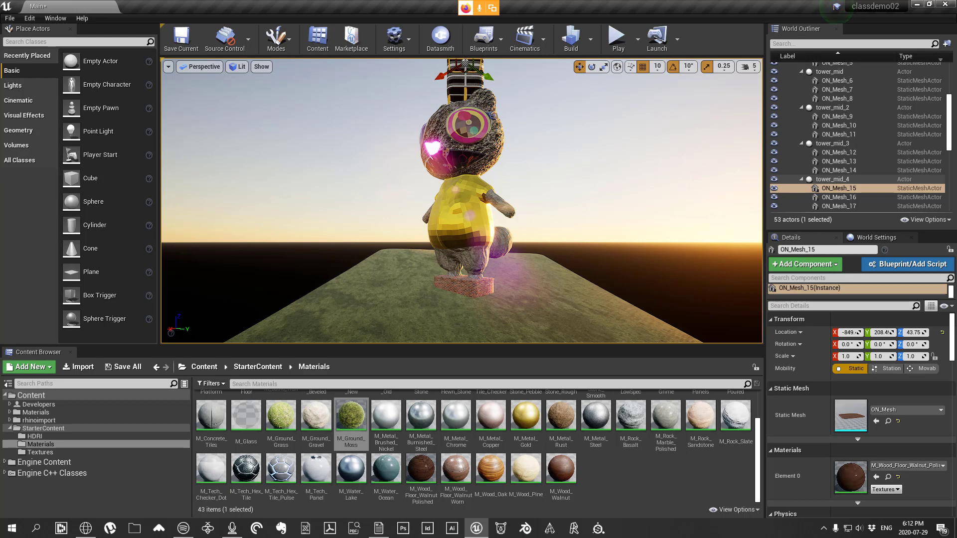
pyautogui.moveTo(584, 261); pyautogui.dragTo(584, 262, button='right')
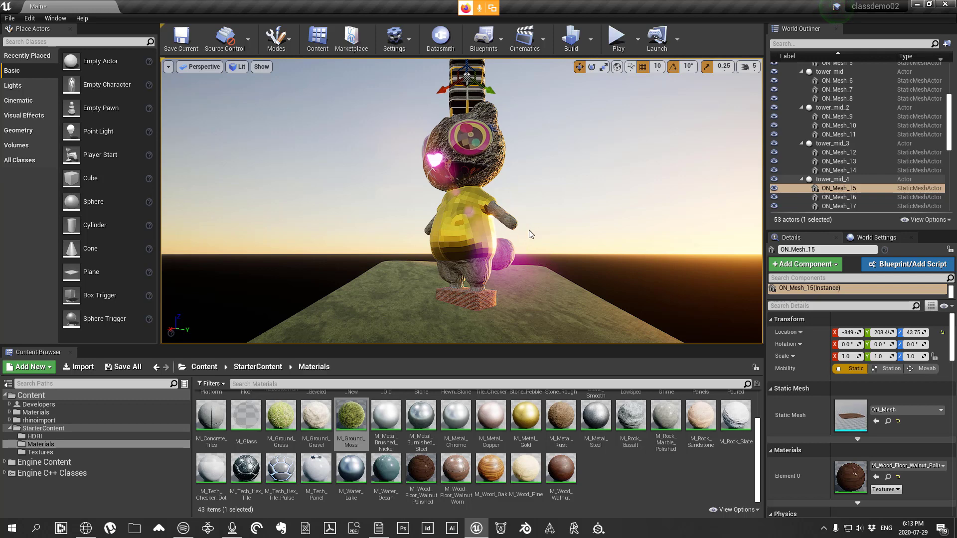
pyautogui.click(523, 208)
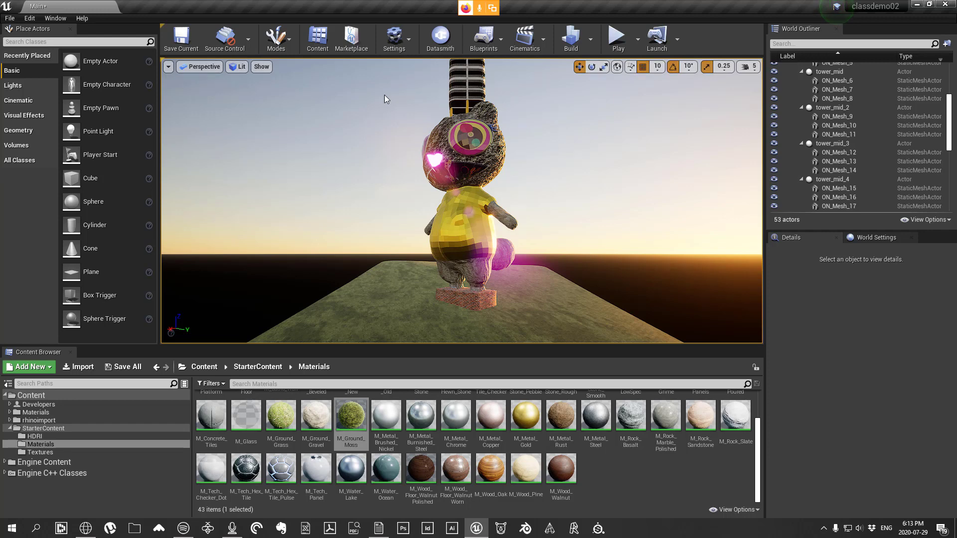
# Step: Open the project's plugin list and search it for hdri
pyautogui.click(408, 41)
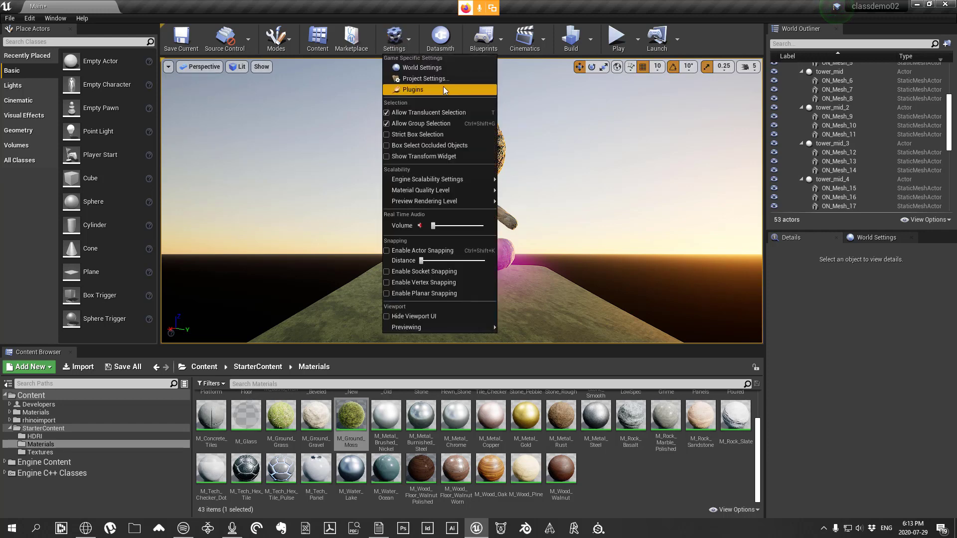
pyautogui.click(416, 90)
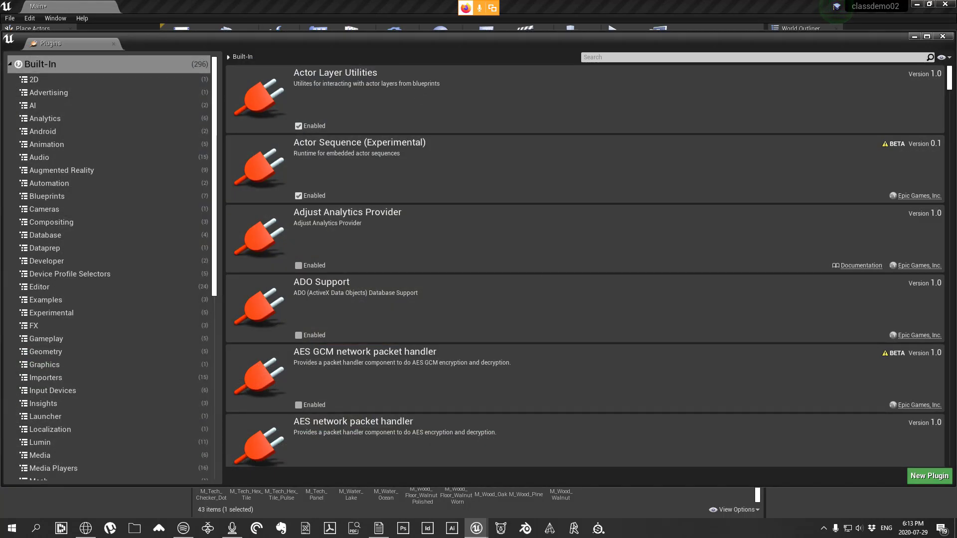
pyautogui.click(606, 57)
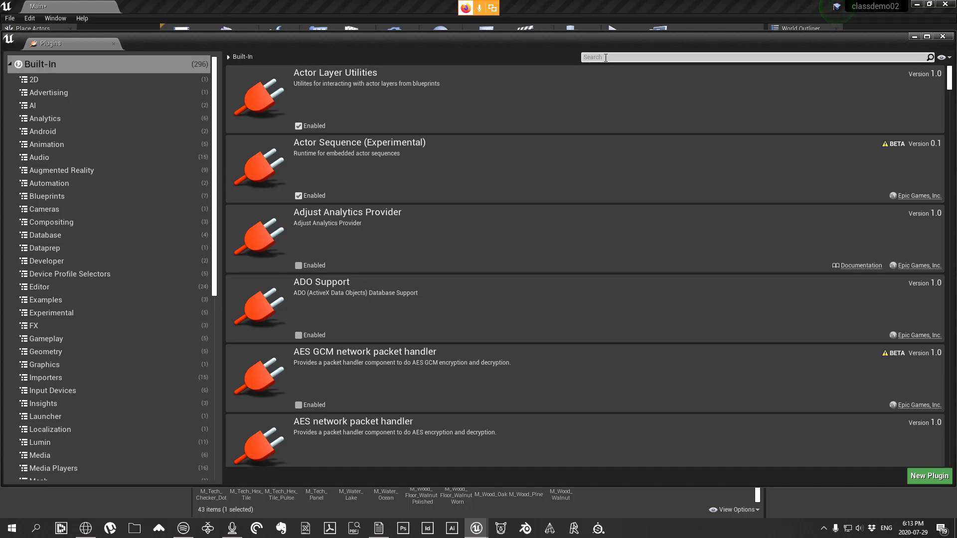
pyautogui.write('hdri')
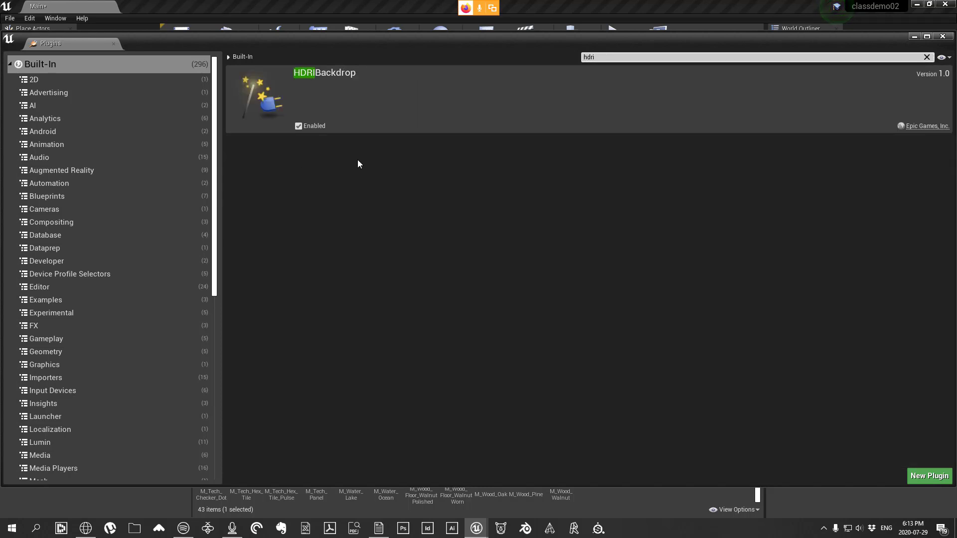
# Step: Switch the HDRIBackdrop plugin off and back on, leaving it enabled, and close the plugin list
pyautogui.click(298, 126)
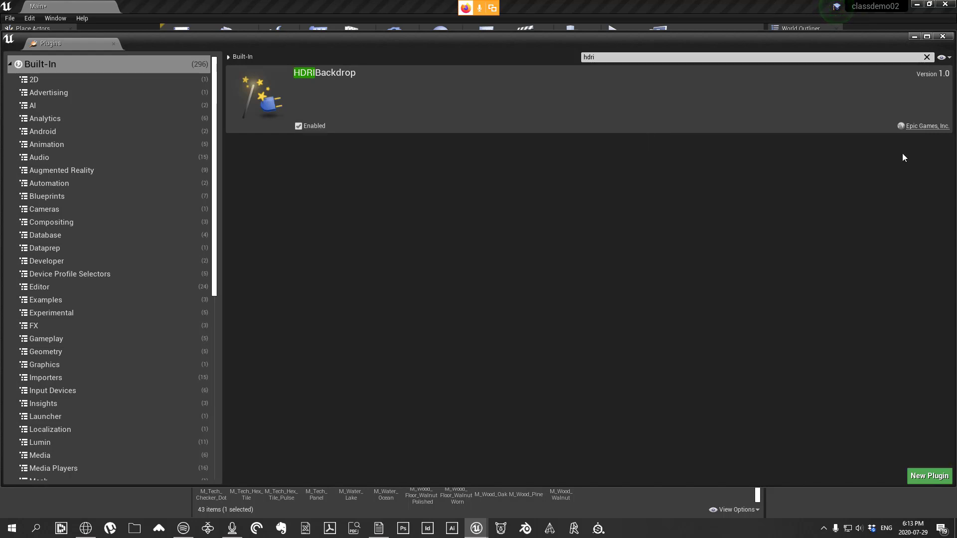
pyautogui.click(298, 126)
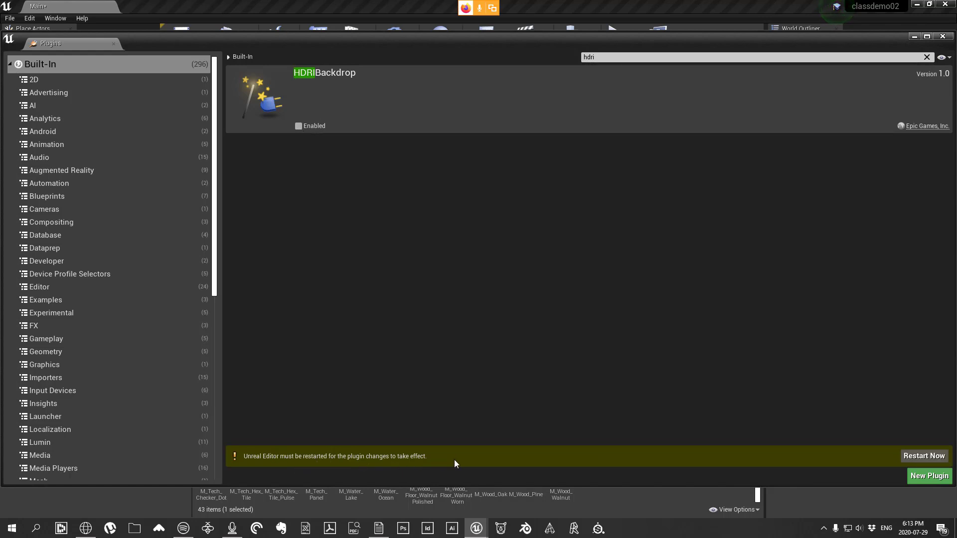
pyautogui.click(299, 126)
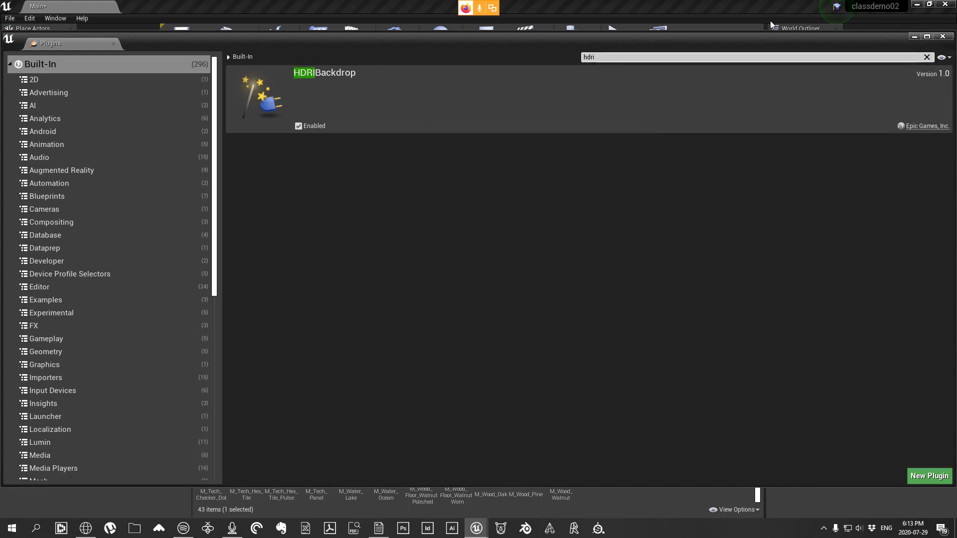
pyautogui.moveTo(806, 37); pyautogui.dragTo(749, 37)
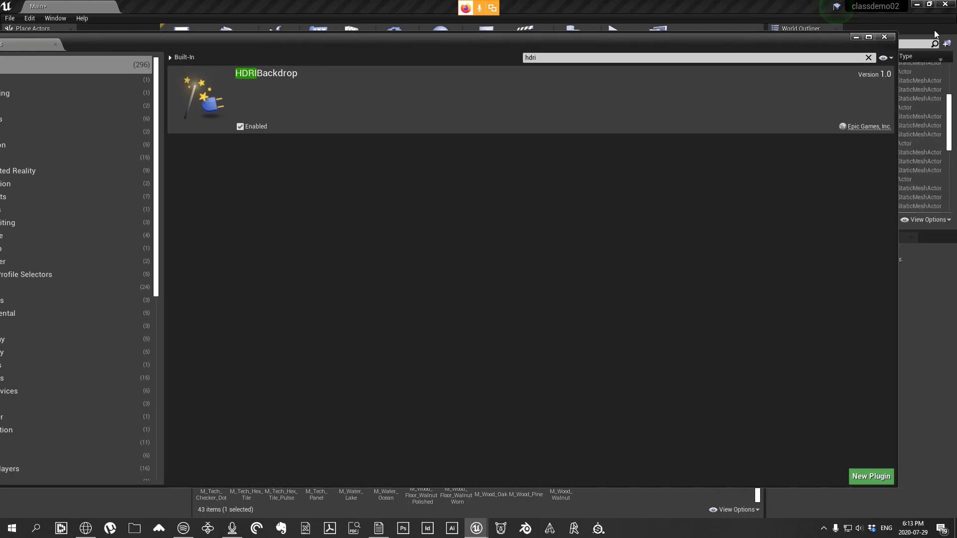
pyautogui.click(885, 37)
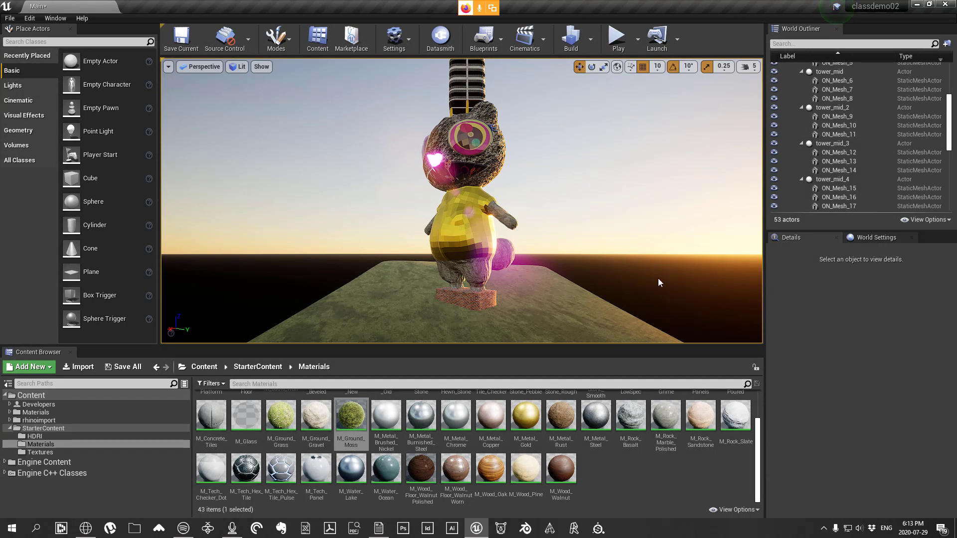
# Step: Disconnect the computer's VPN connection in the network settings
pyautogui.click(847, 519)
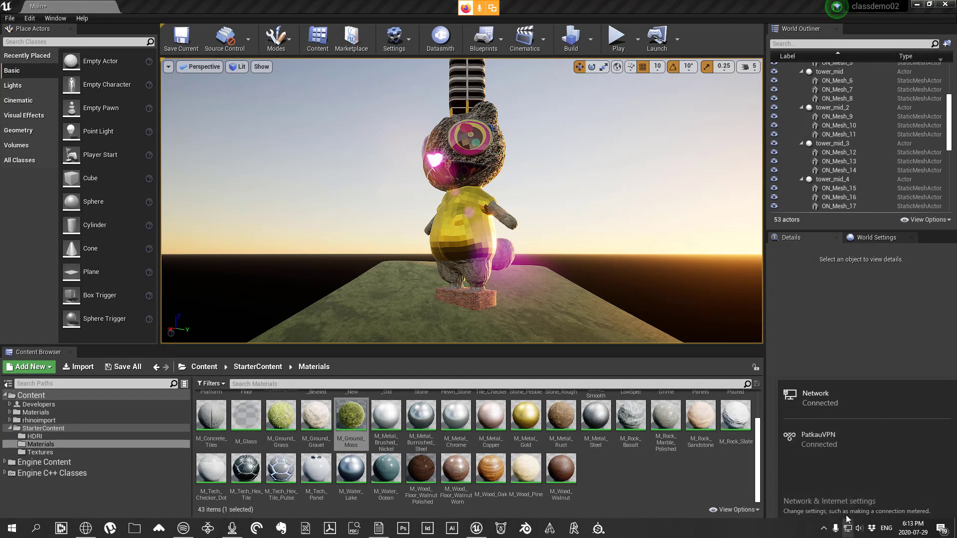
pyautogui.click(825, 436)
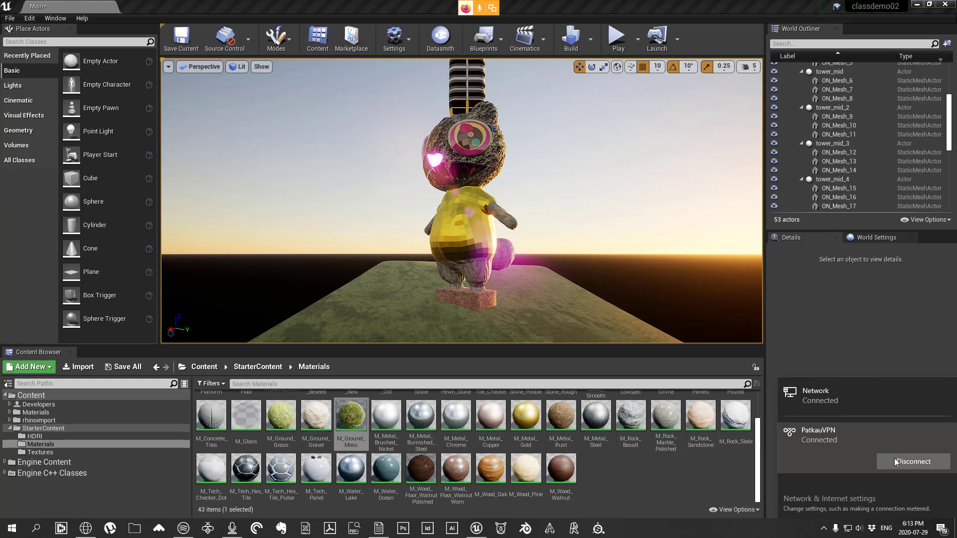
pyautogui.click(908, 461)
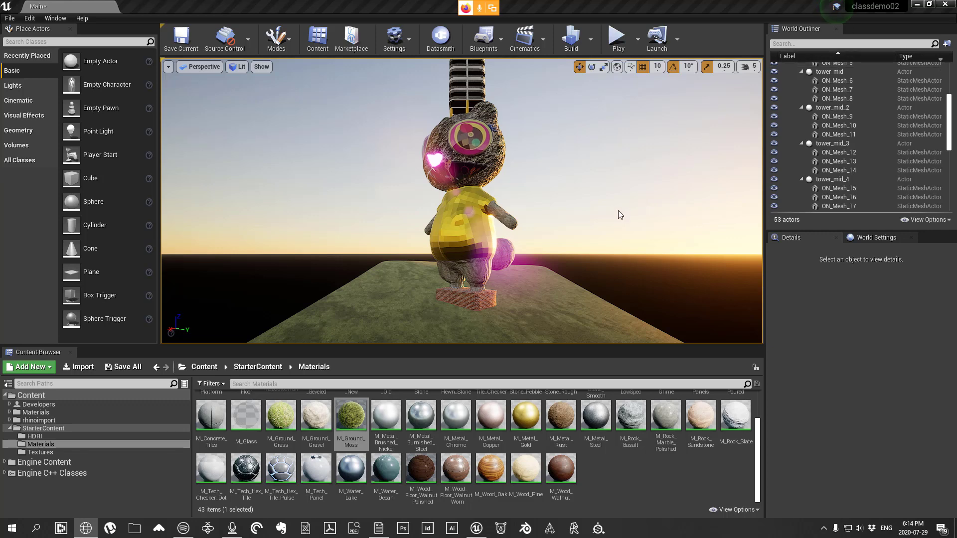
pyautogui.moveTo(620, 213); pyautogui.dragTo(589, 204, button='right')
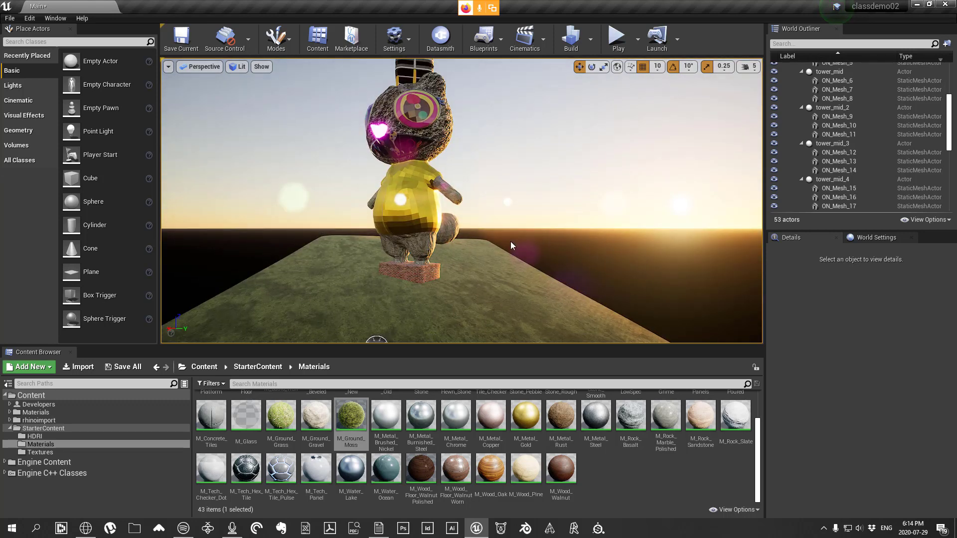
pyautogui.hotkey('alt', 'Tab')
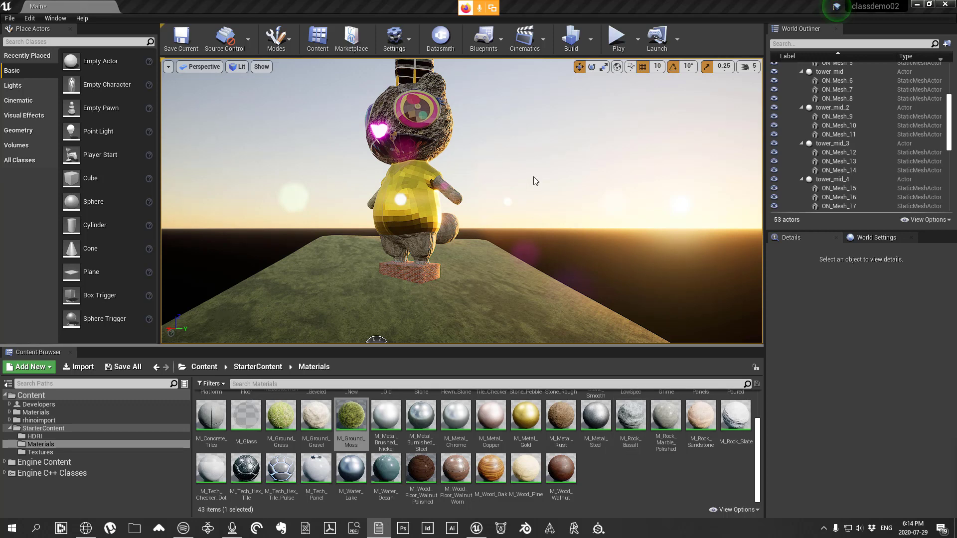
pyautogui.moveTo(534, 177); pyautogui.dragTo(509, 174, button='right')
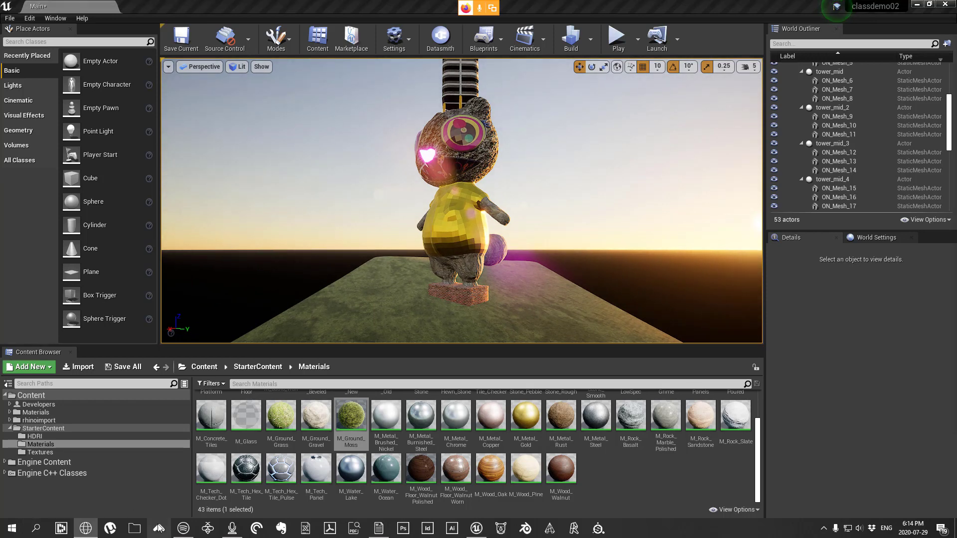
# Step: In File Explorer, open Dropbox's Arch 577C Ends 452F Lecture Files folder "20-07-29- unreal rendering part 3" and select kiara_1_dawn_2k
pyautogui.click(135, 528)
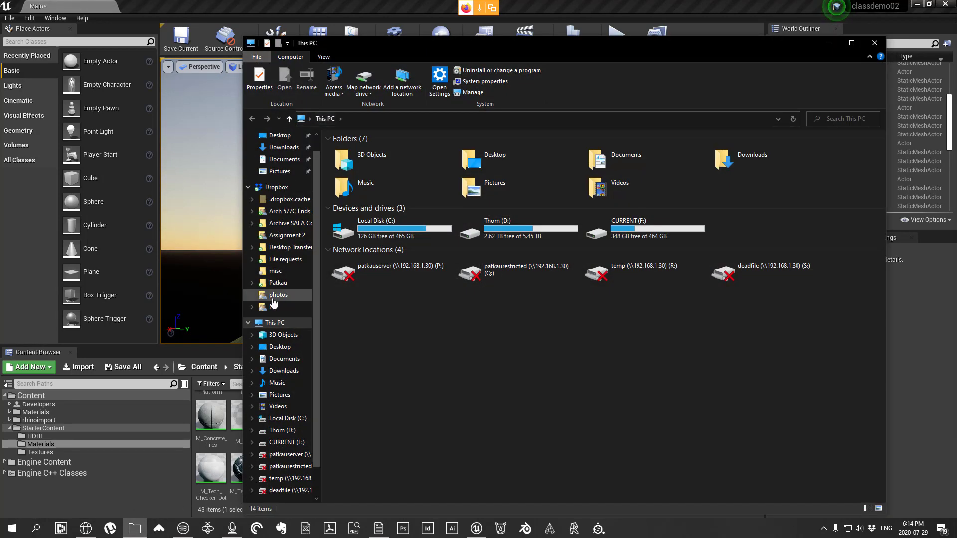
pyautogui.click(276, 187)
pyautogui.doubleClick(371, 161)
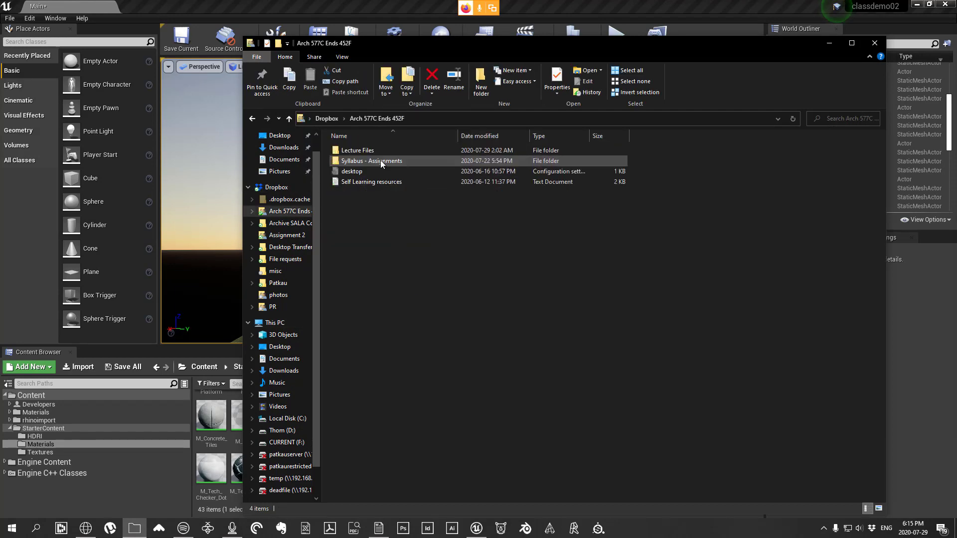
pyautogui.doubleClick(365, 151)
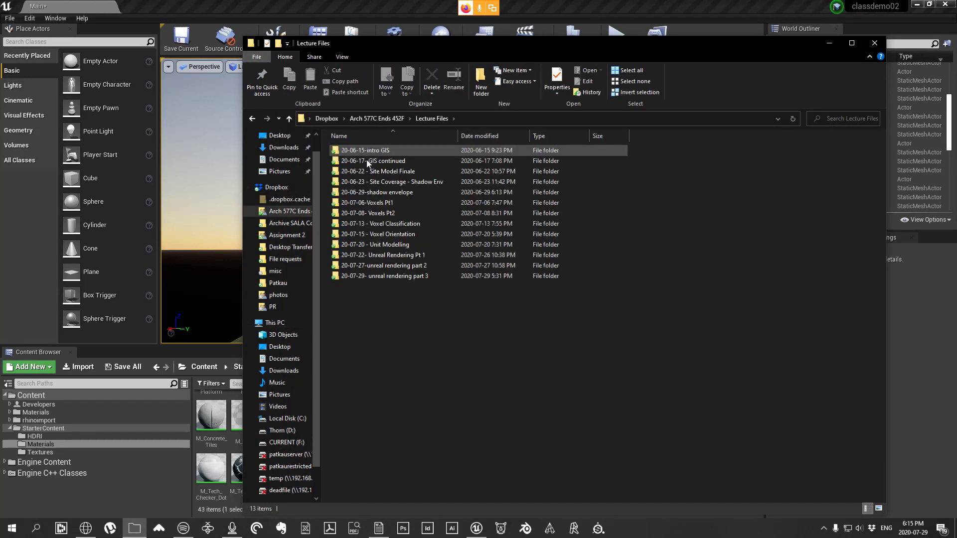
pyautogui.doubleClick(386, 276)
pyautogui.click(472, 180)
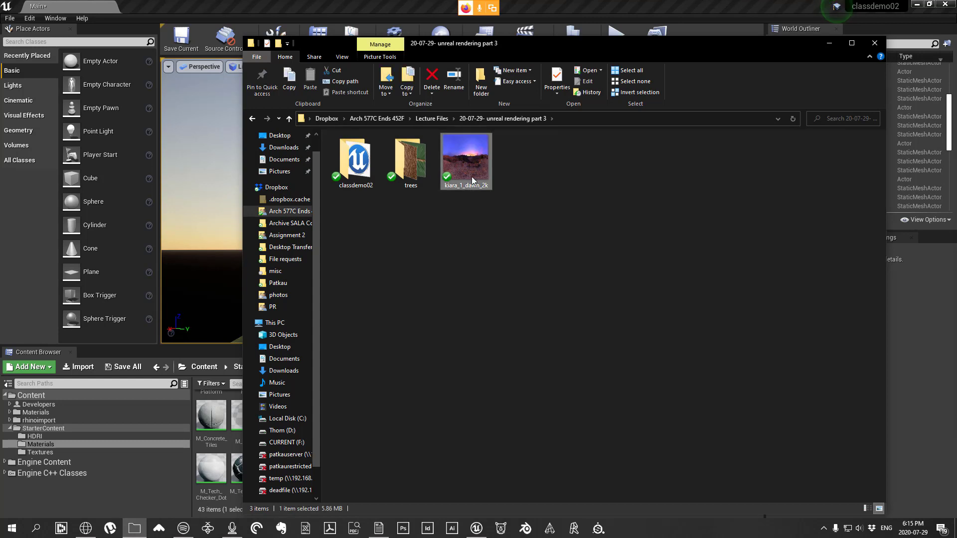
# Step: Look over the file options available for the kiara_1_dawn_2k image and minimize the folder window
pyautogui.rightClick(465, 157)
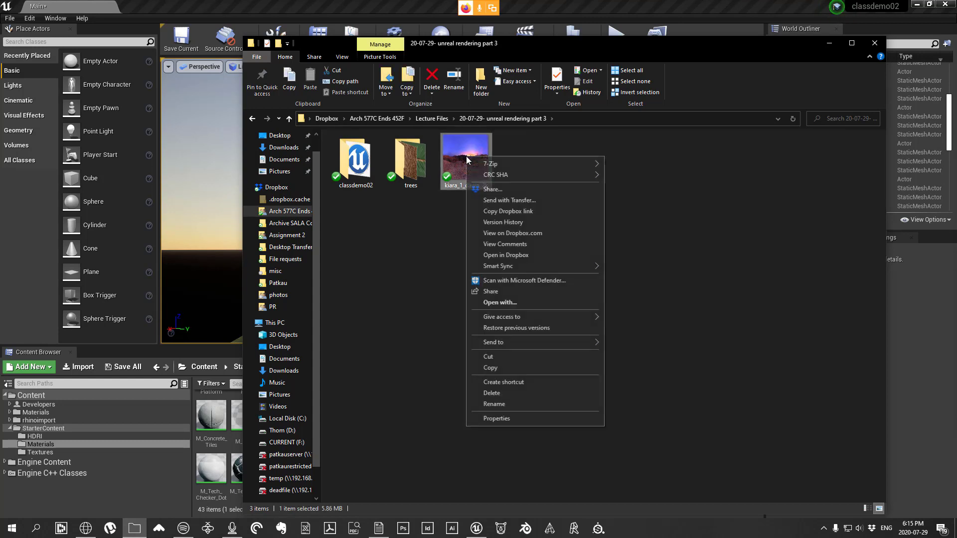
pyautogui.click(538, 145)
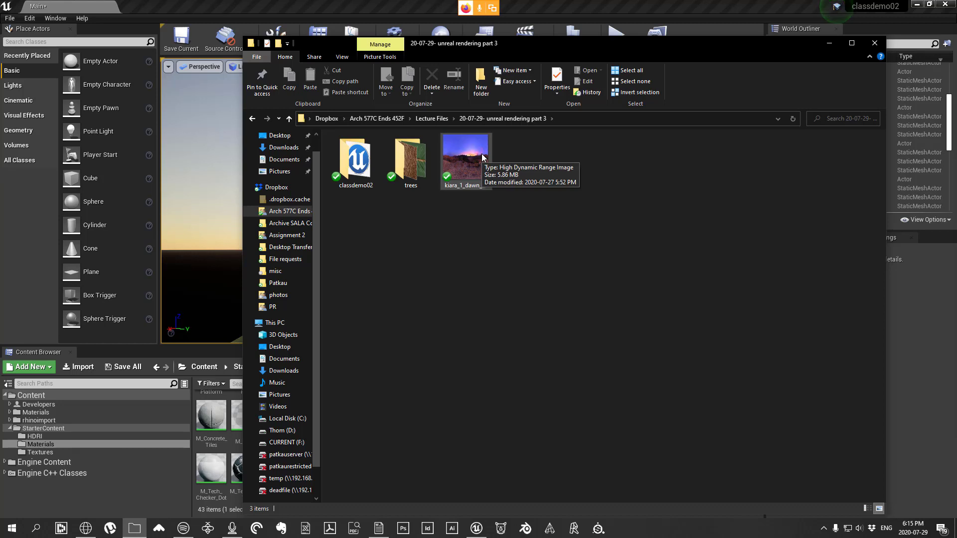
pyautogui.rightClick(482, 158)
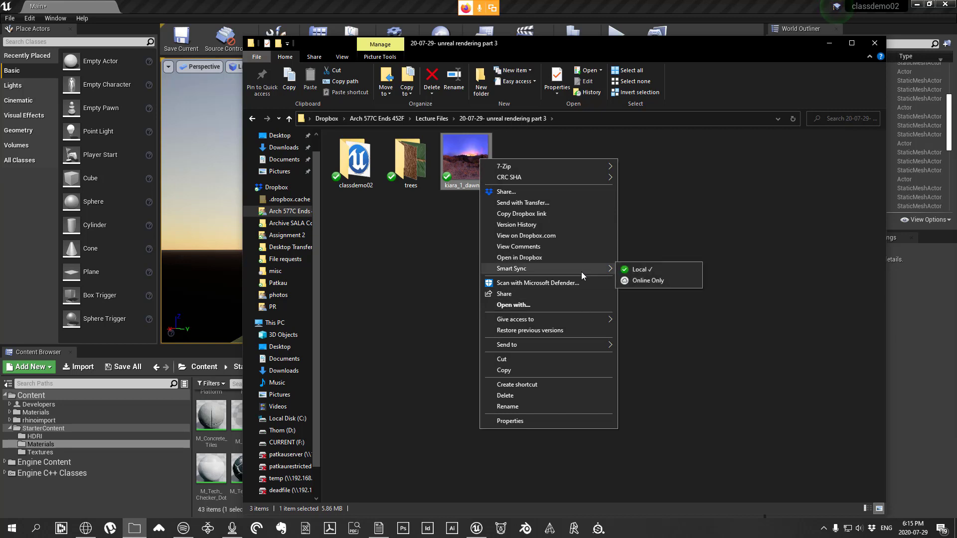
pyautogui.click(466, 160)
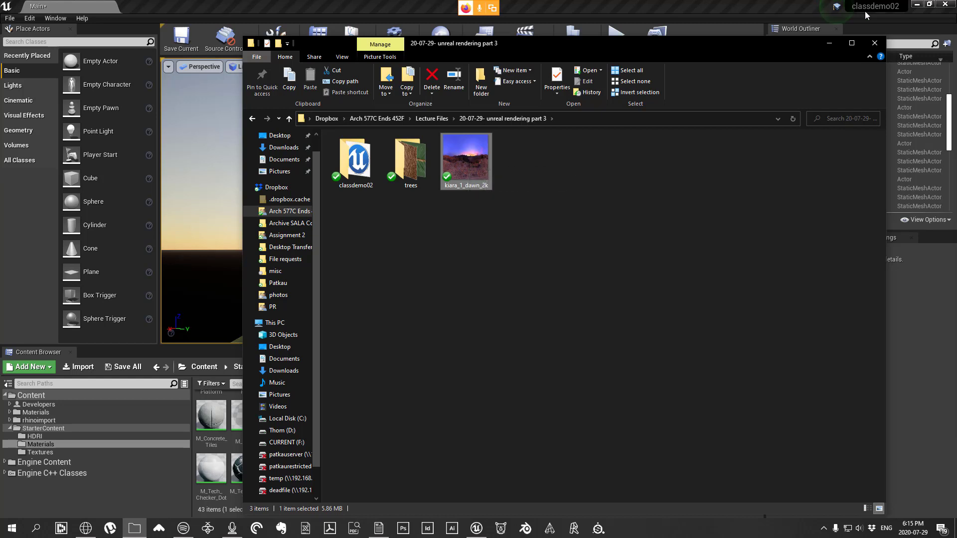
pyautogui.click(828, 46)
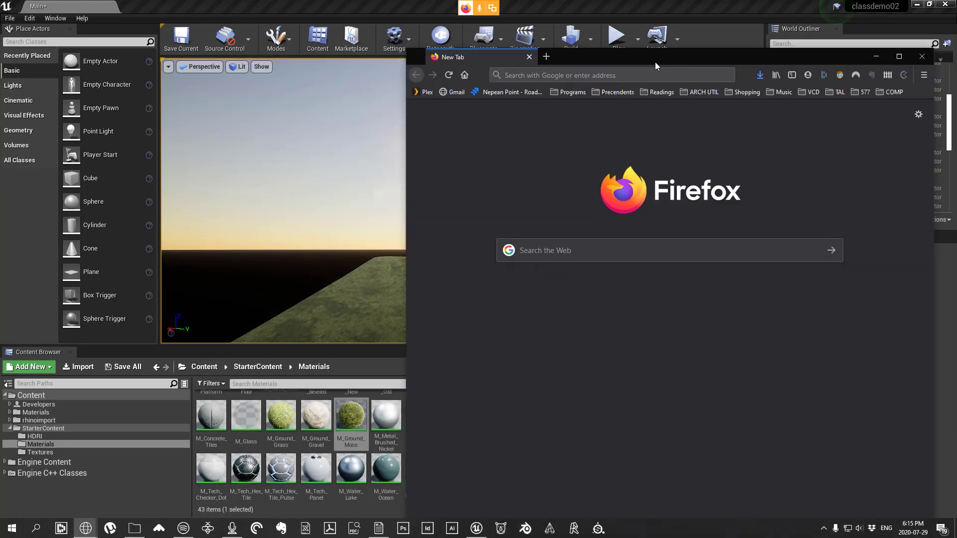
# Step: Switch to Firefox, maximize its window and go to hdrihaven.com
pyautogui.moveTo(655, 61); pyautogui.dragTo(279, 1)
pyautogui.click(316, 27)
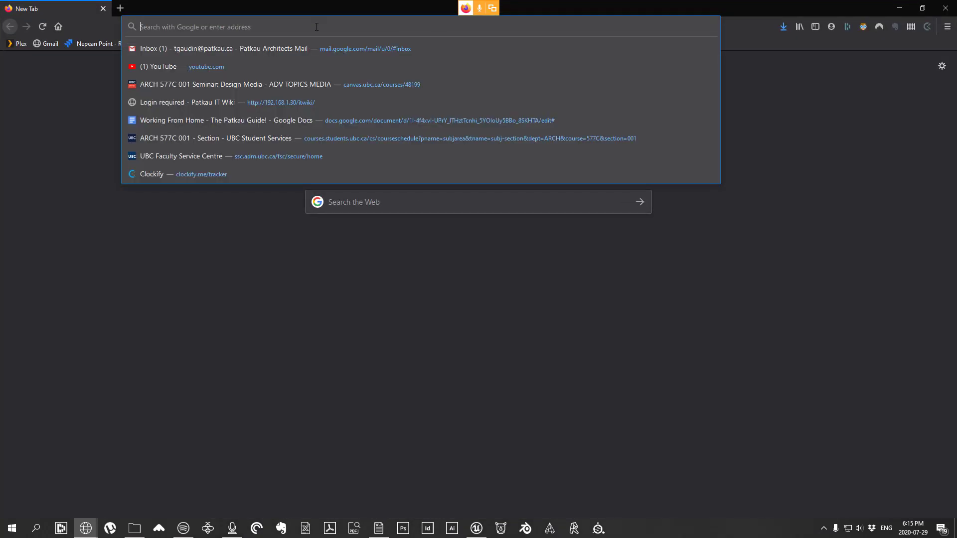
pyautogui.write('hdrihaven.com/')
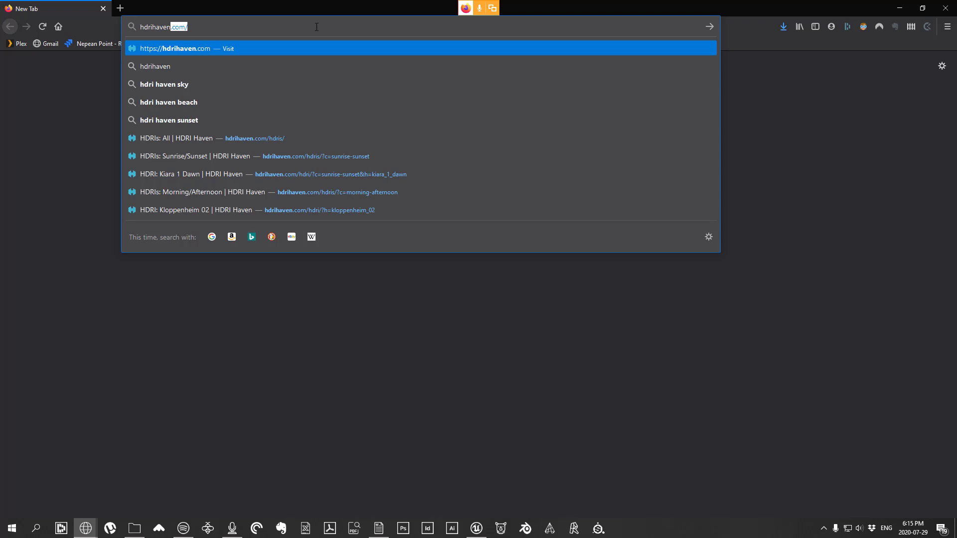
pyautogui.press('Return')
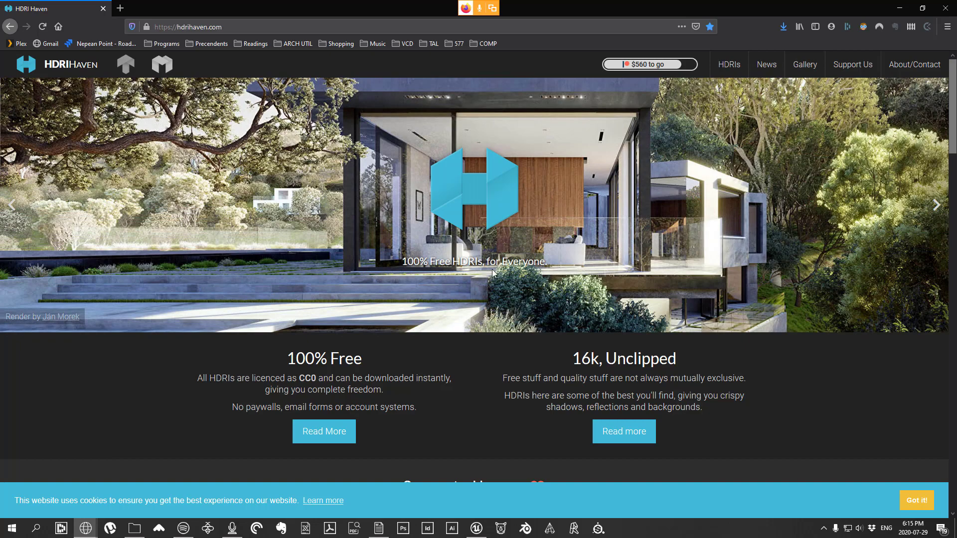
# Step: Look over the HDRI Haven home page and open its HDRIs catalogue
pyautogui.scroll(-6, 492, 272)
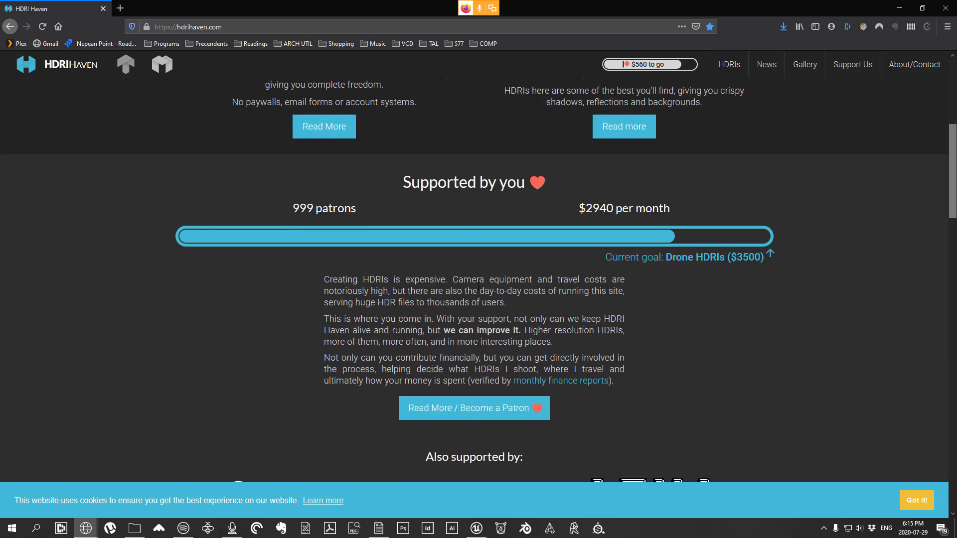
pyautogui.scroll(5, 479, 287)
pyautogui.scroll(-13, 478, 286)
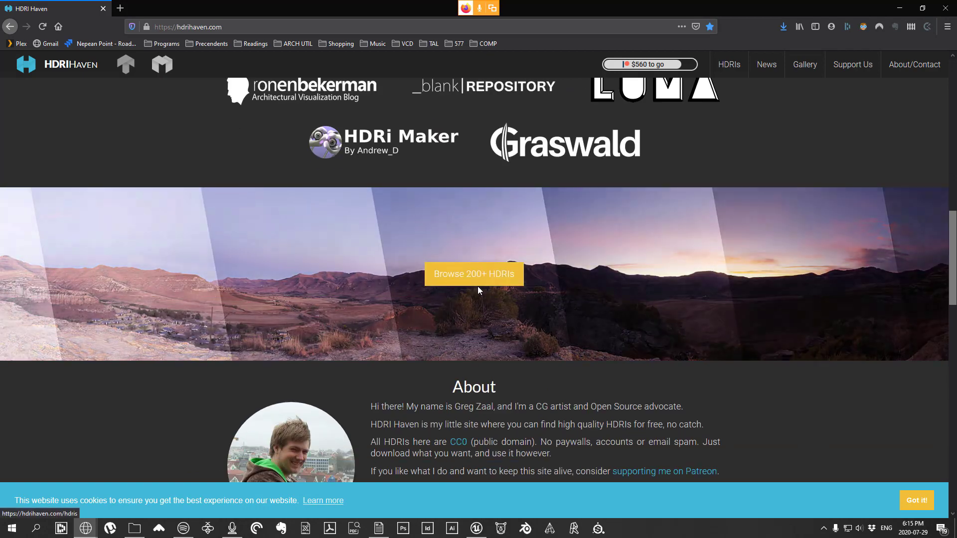
pyautogui.scroll(13, 478, 286)
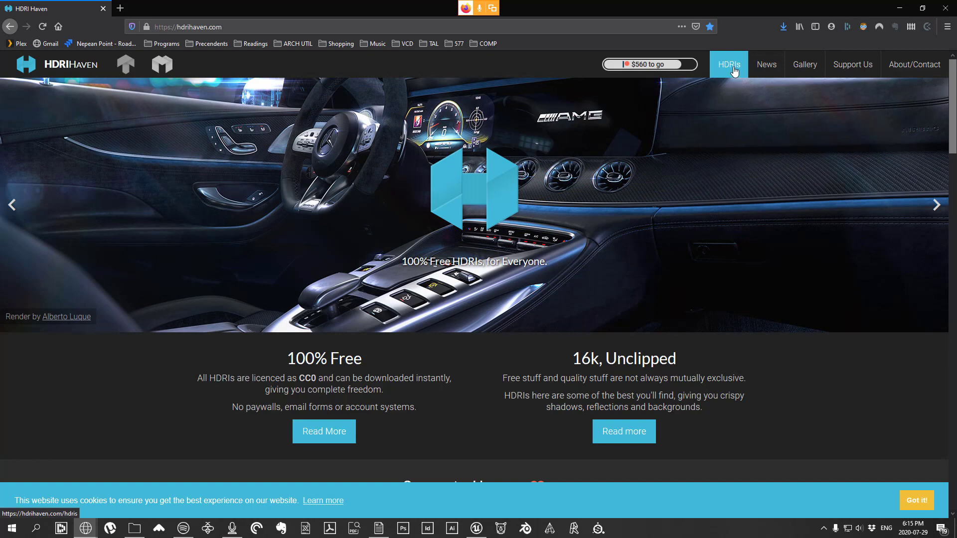
pyautogui.click(735, 68)
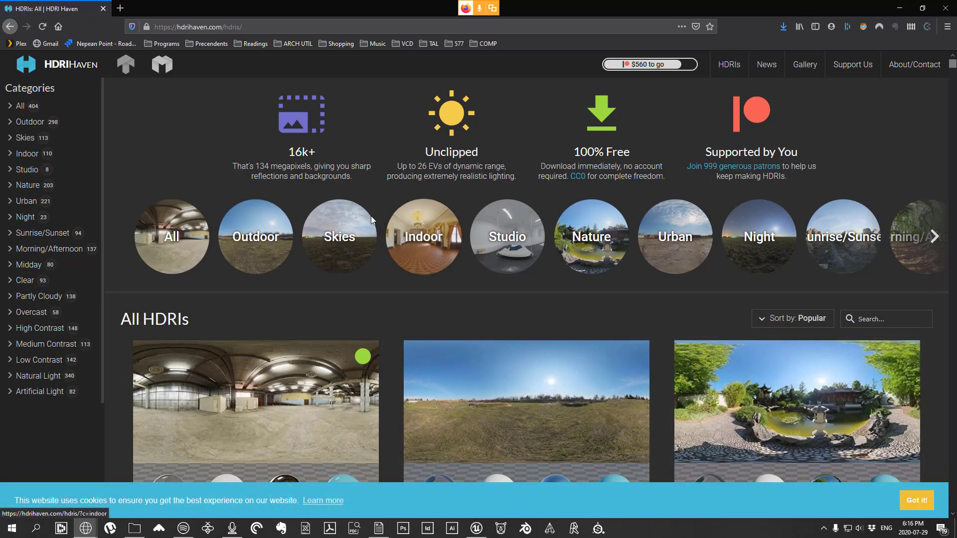
# Step: Browse the All HDRIs catalogue and examine the available sky and environment previews
pyautogui.scroll(-7, 363, 213)
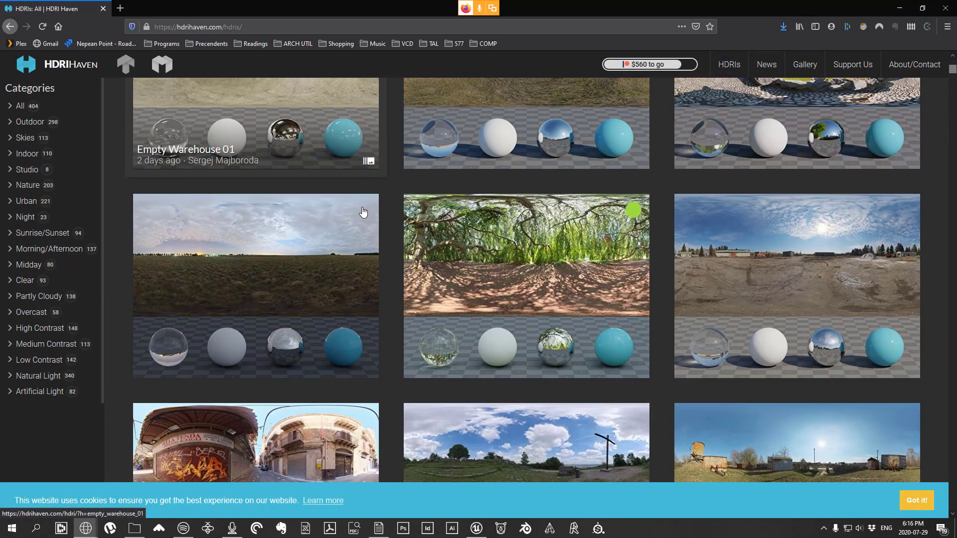
pyautogui.scroll(-6, 363, 213)
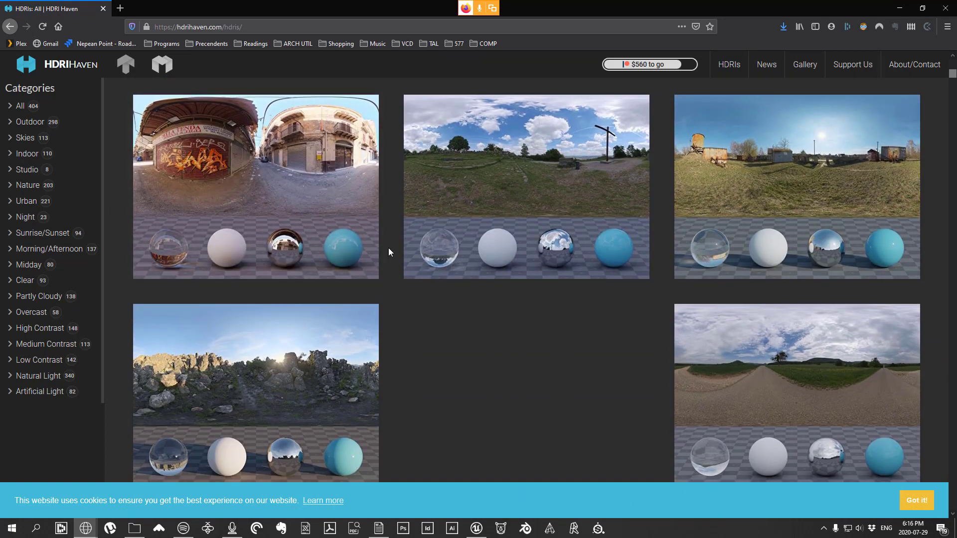
pyautogui.scroll(-2, 389, 252)
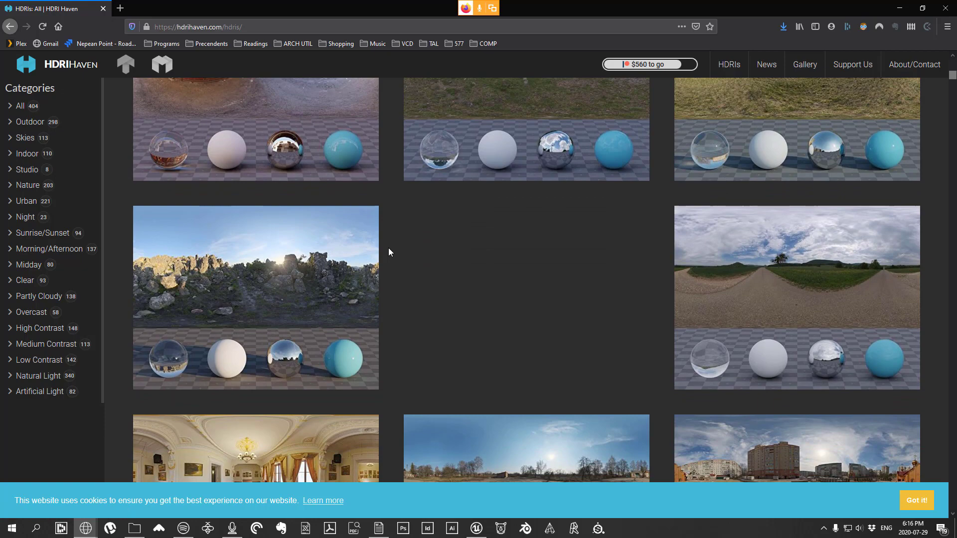
pyautogui.scroll(-4, 389, 252)
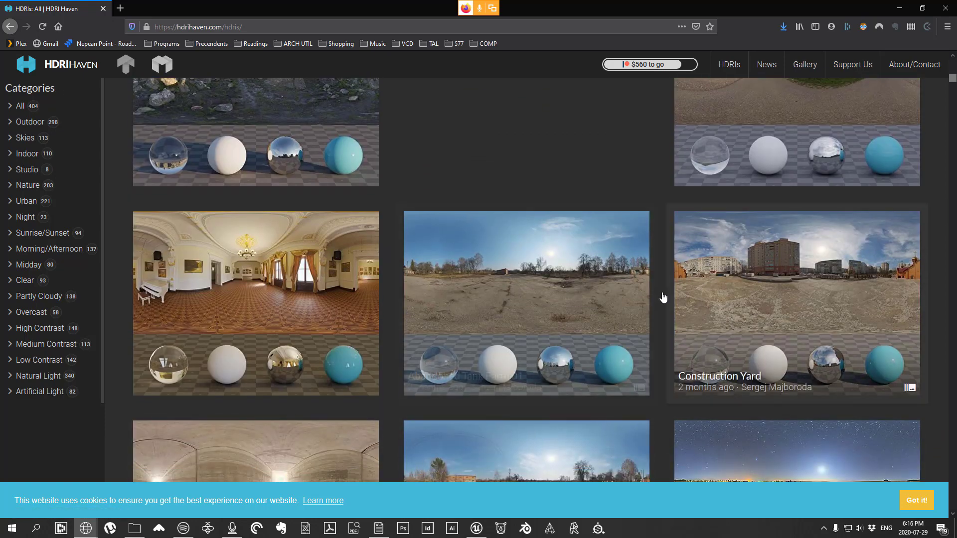
pyautogui.scroll(-4, 663, 298)
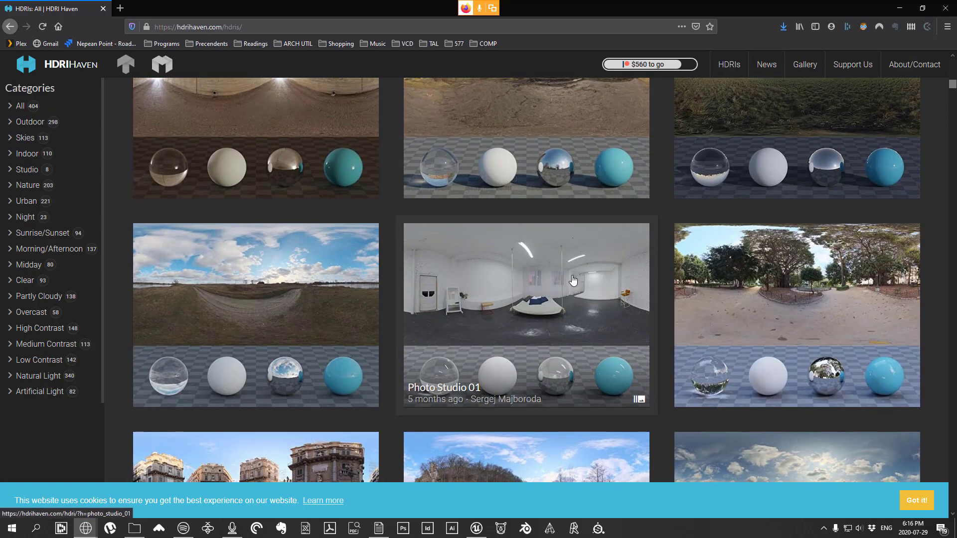
pyautogui.scroll(-5, 573, 281)
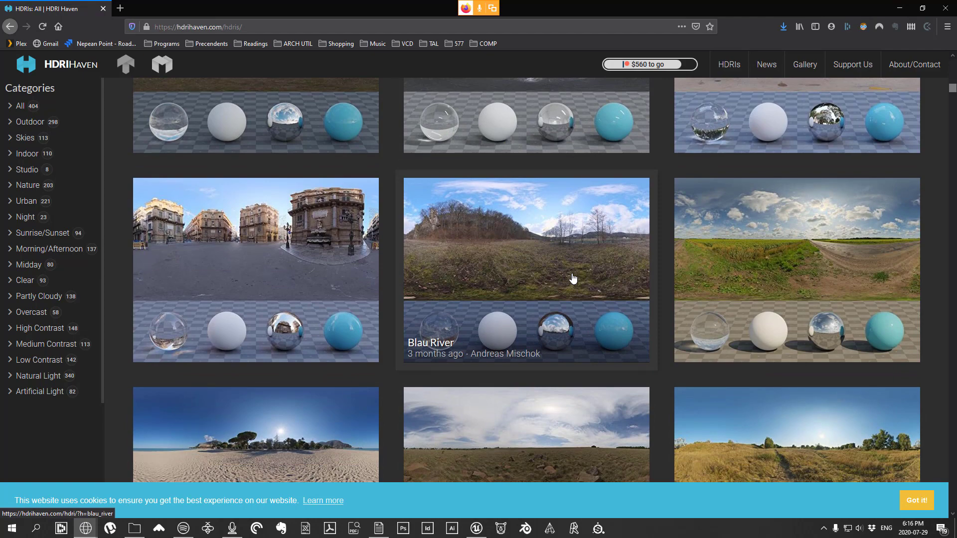
pyautogui.scroll(-3, 568, 273)
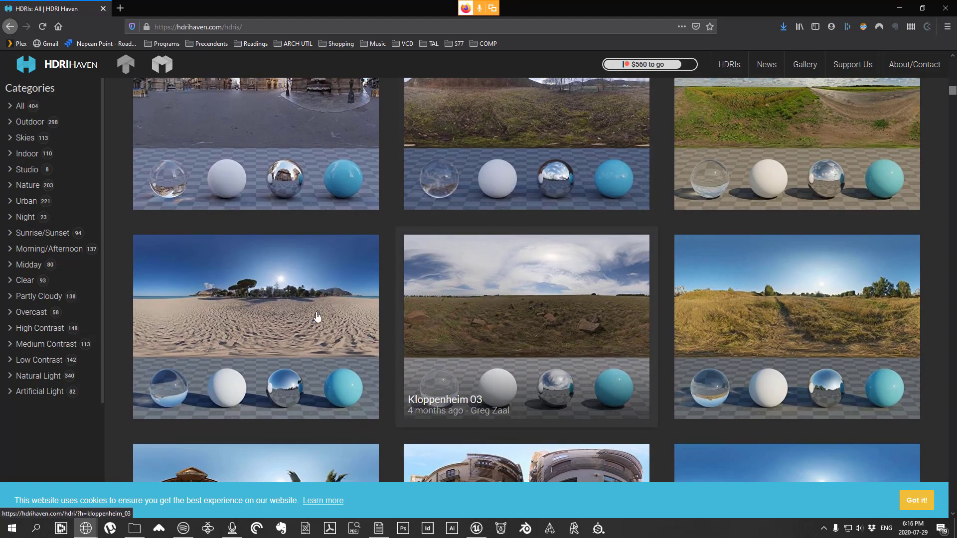
pyautogui.scroll(-6, 315, 290)
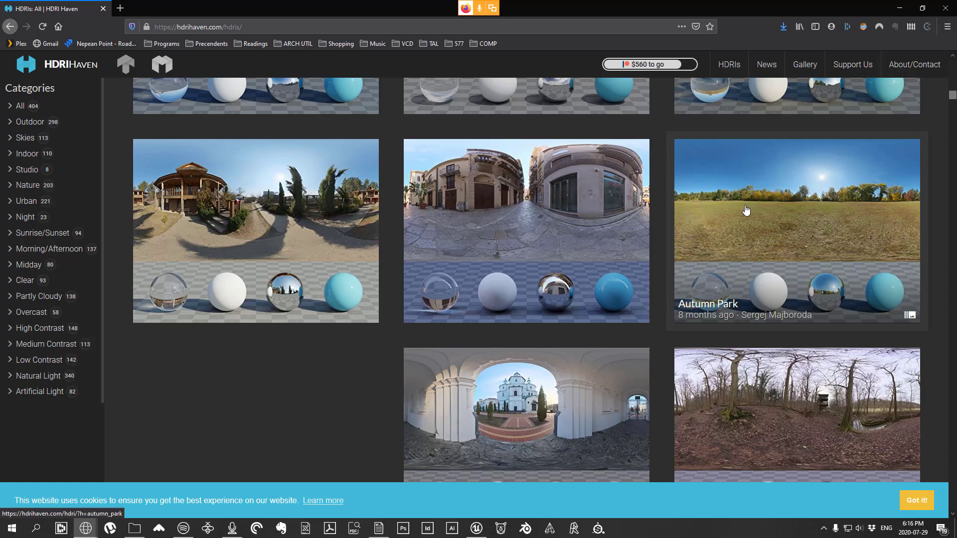
# Step: Look further through the HDRI catalogue, filter it to the Morning/Afternoon category and examine those previews
pyautogui.scroll(-4, 746, 212)
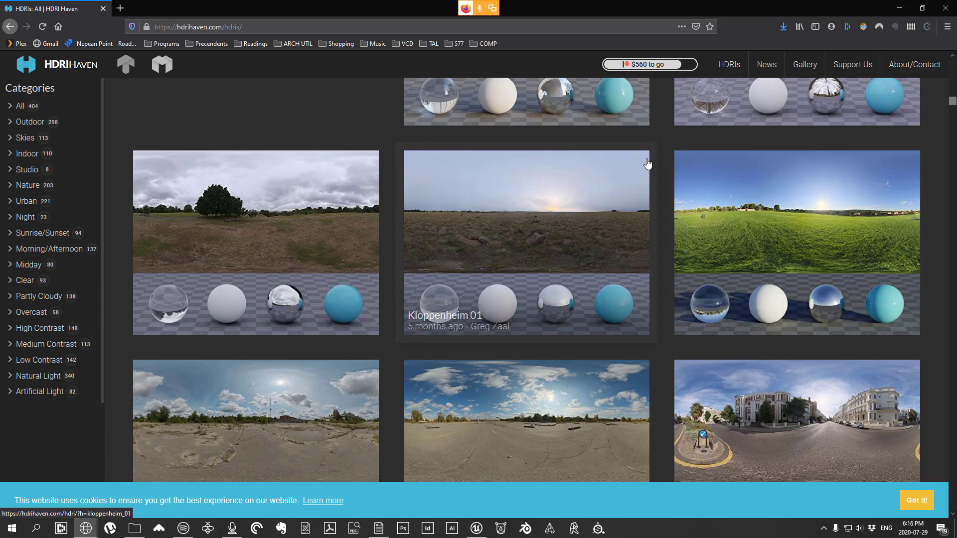
pyautogui.scroll(-7, 479, 220)
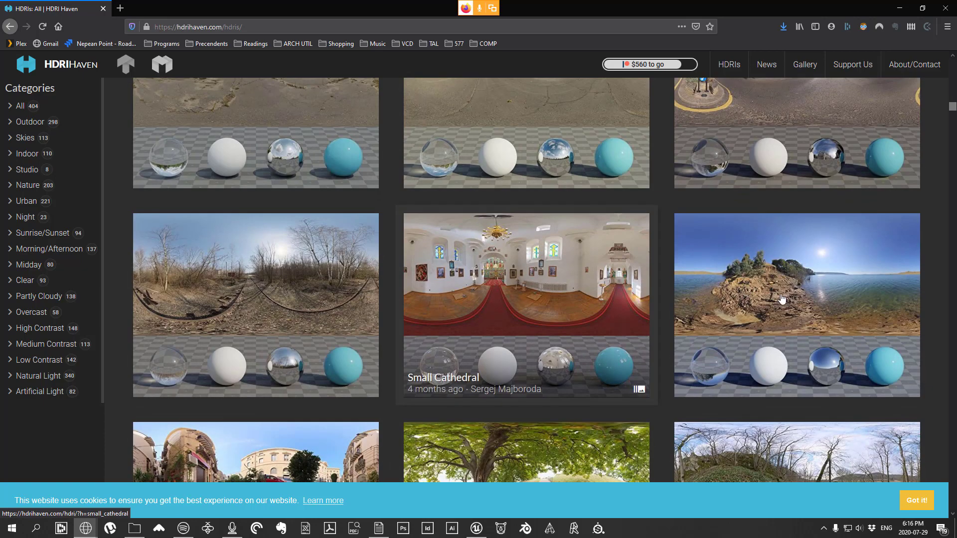
pyautogui.scroll(-6, 814, 229)
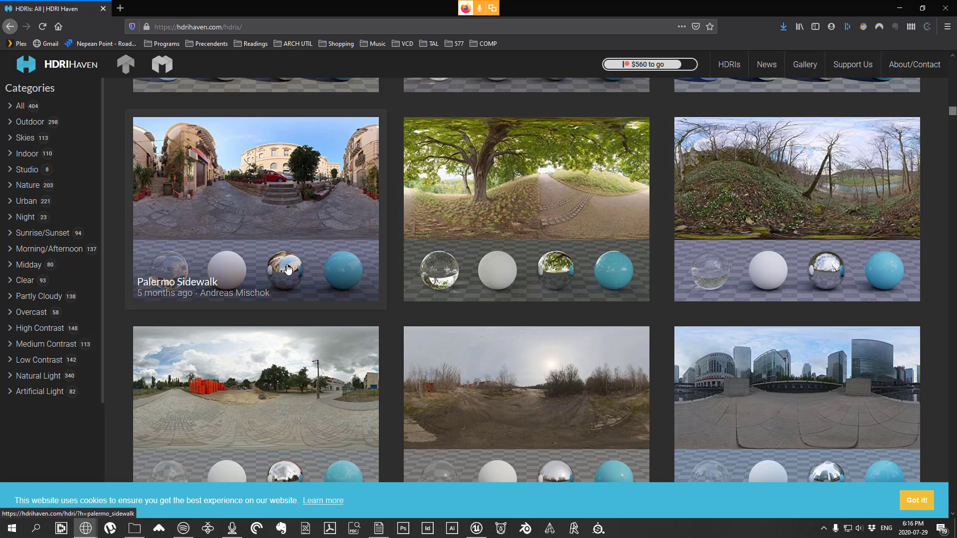
pyautogui.scroll(-8, 489, 384)
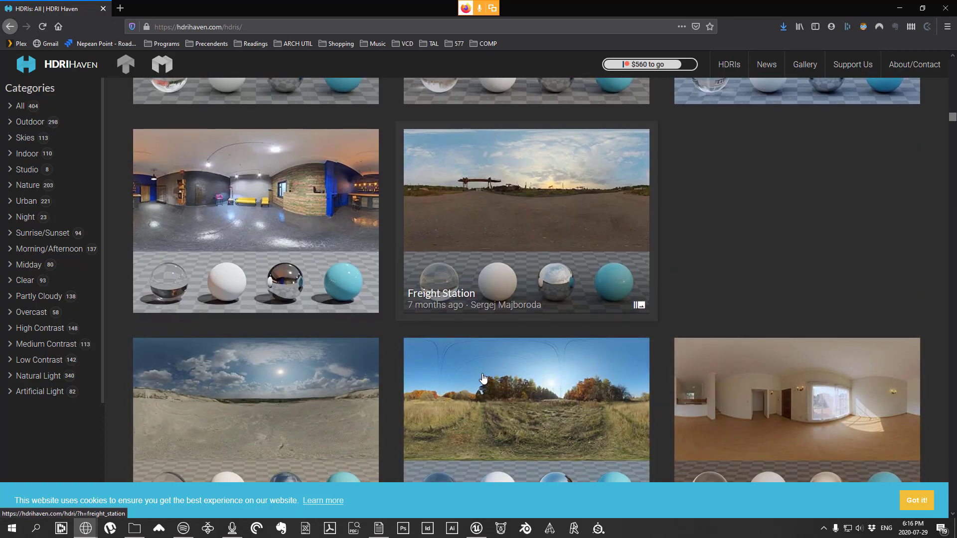
pyautogui.scroll(-5, 496, 370)
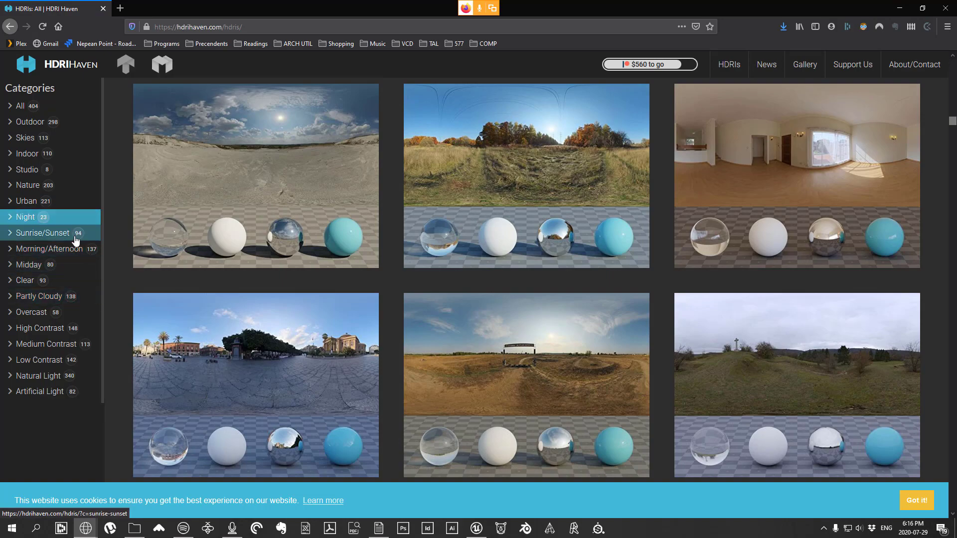
pyautogui.click(61, 252)
pyautogui.scroll(-10, 276, 237)
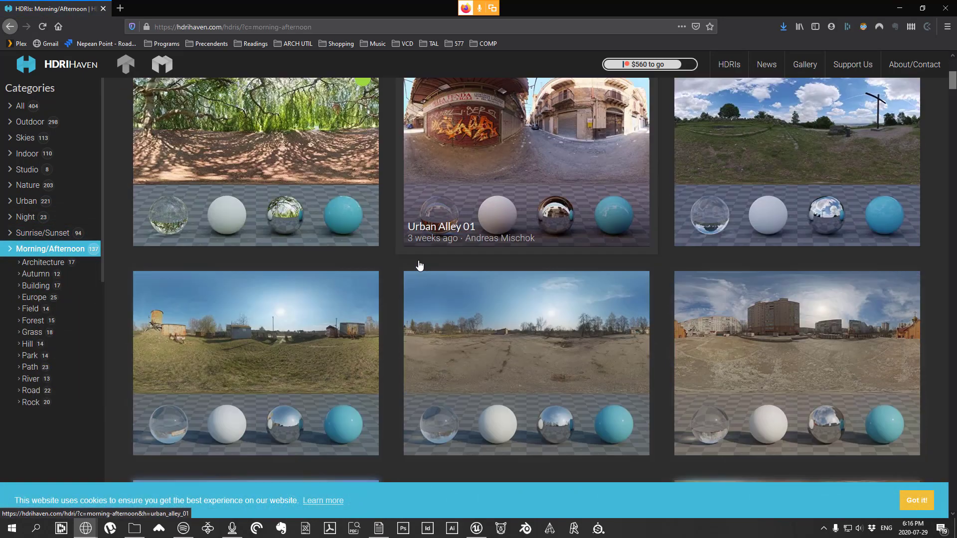
# Step: Filter the HDRI catalogue to the Urban category and look through its previews
pyautogui.click(26, 202)
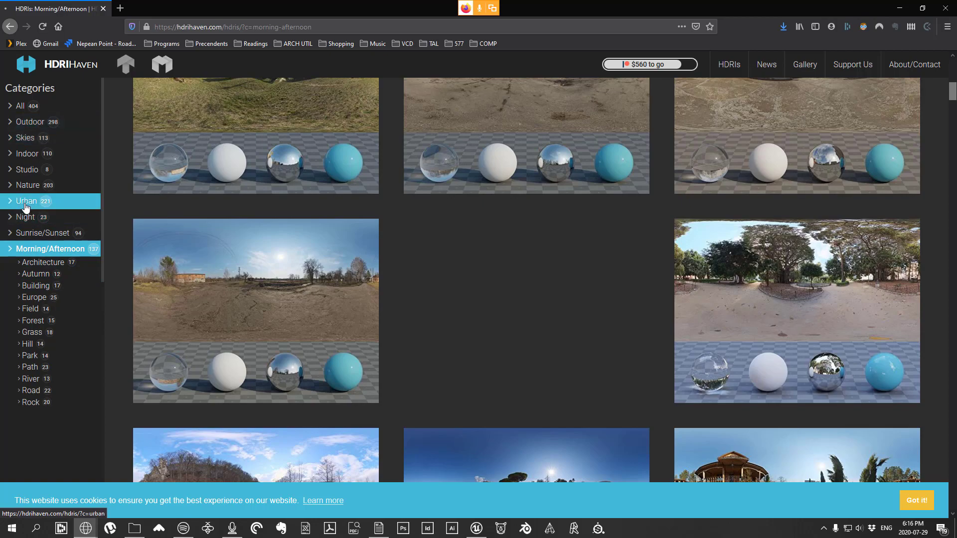
pyautogui.scroll(-3, 439, 252)
pyautogui.scroll(-20, 439, 252)
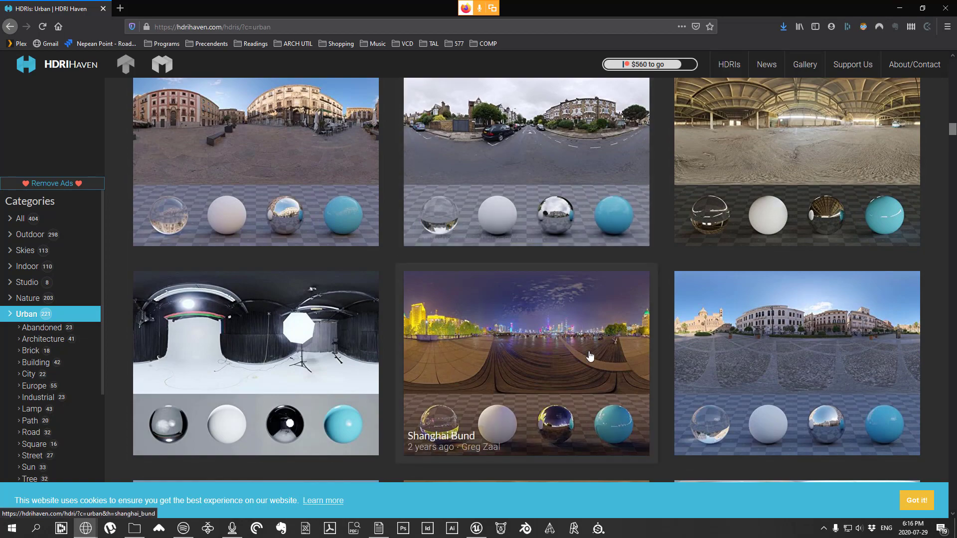
pyautogui.scroll(-10, 590, 367)
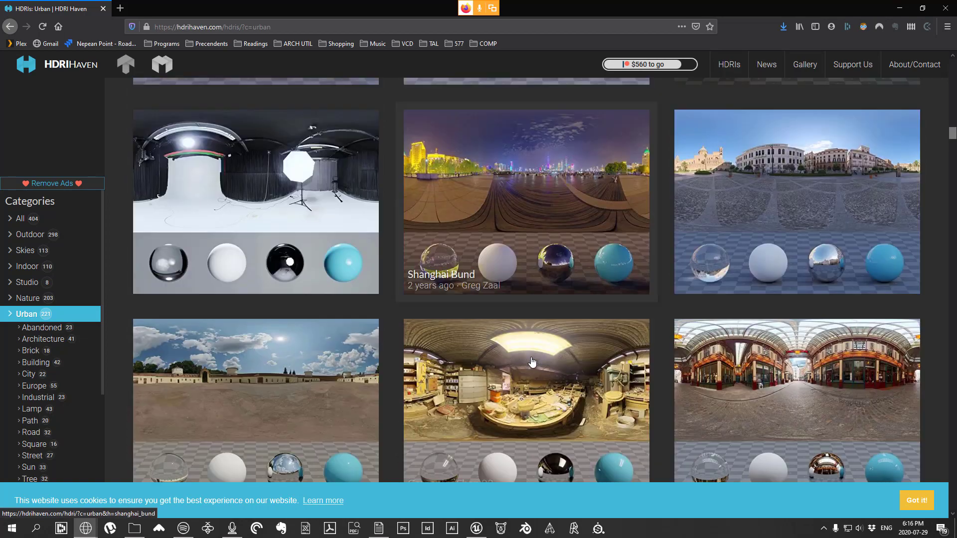
pyautogui.scroll(-10, 528, 357)
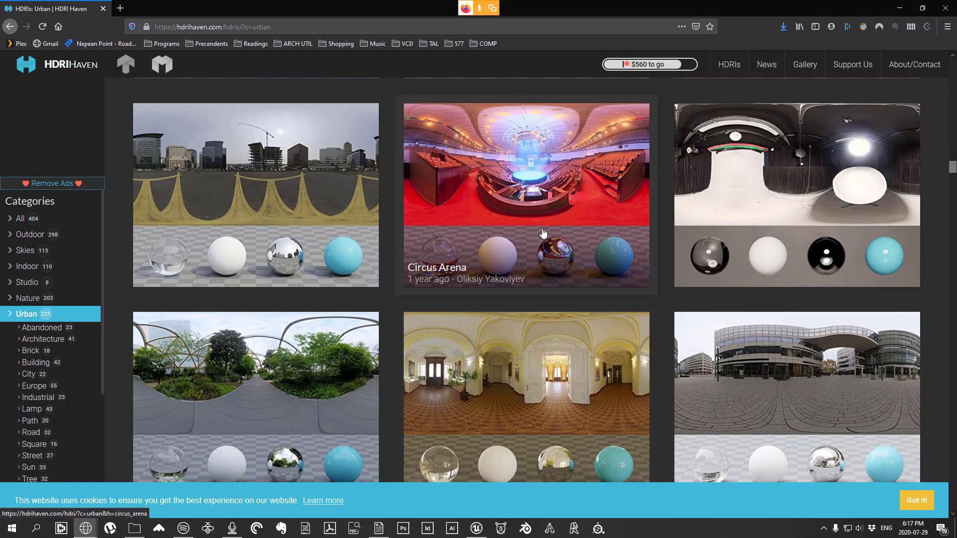
pyautogui.scroll(5, 543, 233)
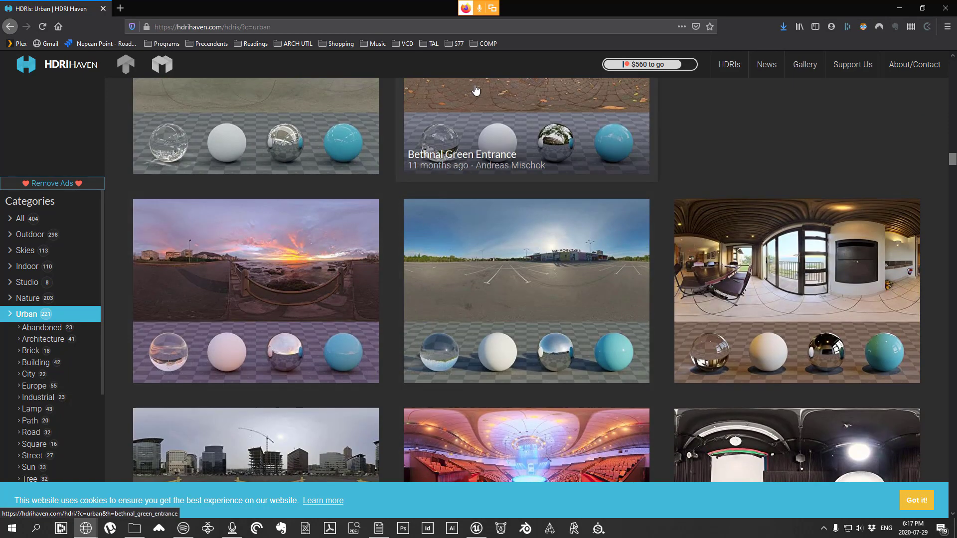
# Step: Open the sunset HDRI The Sky Is On Fire and examine its preview and available download resolutions
pyautogui.click(310, 234)
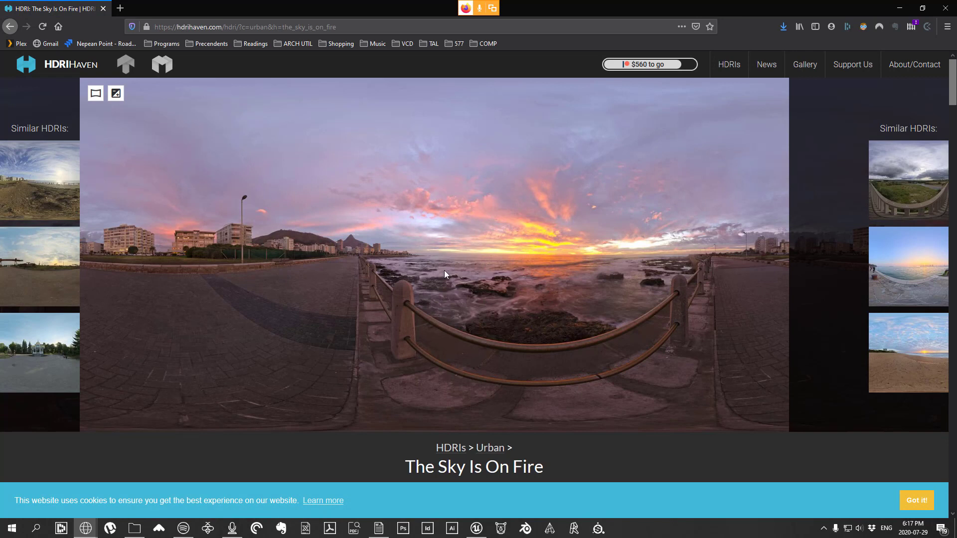
pyautogui.scroll(-1, 452, 251)
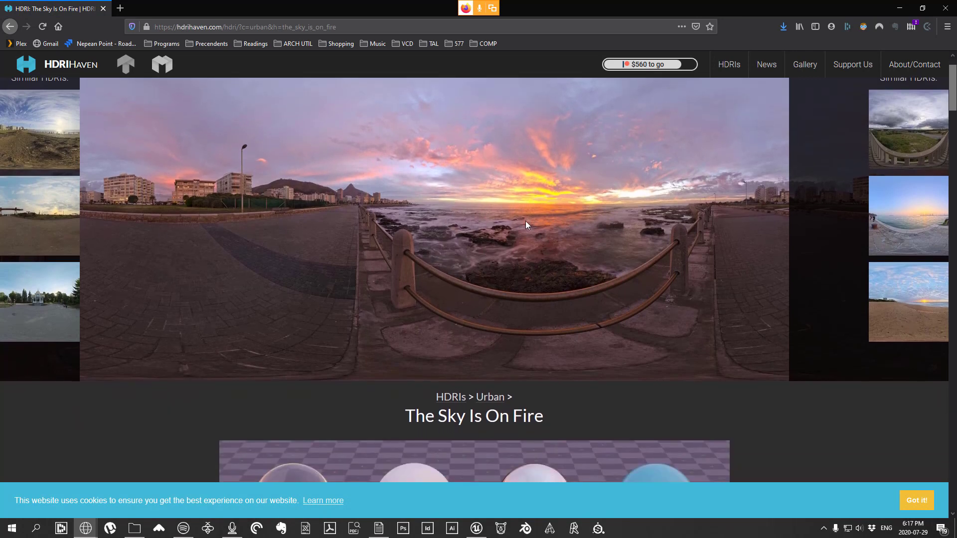
pyautogui.scroll(-2, 447, 253)
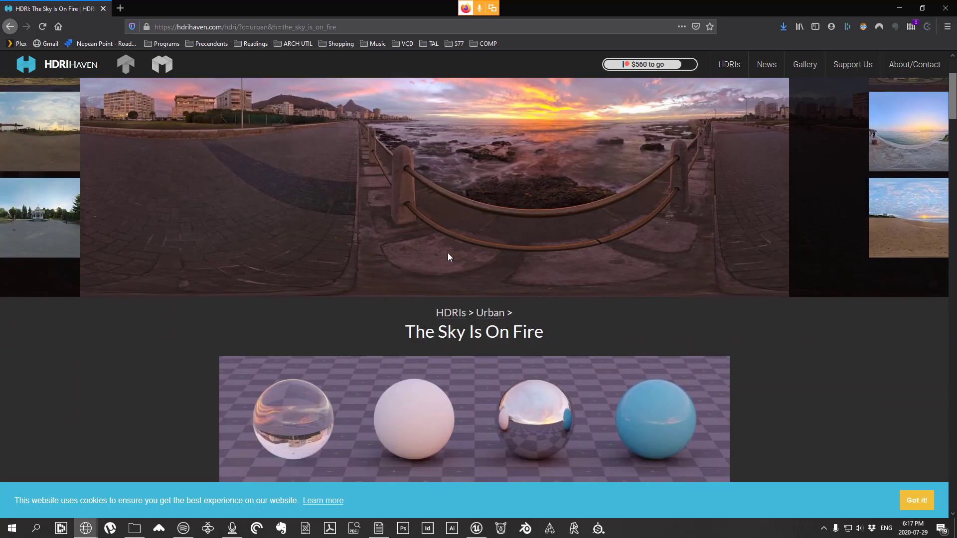
pyautogui.scroll(3, 447, 244)
pyautogui.scroll(-8, 492, 253)
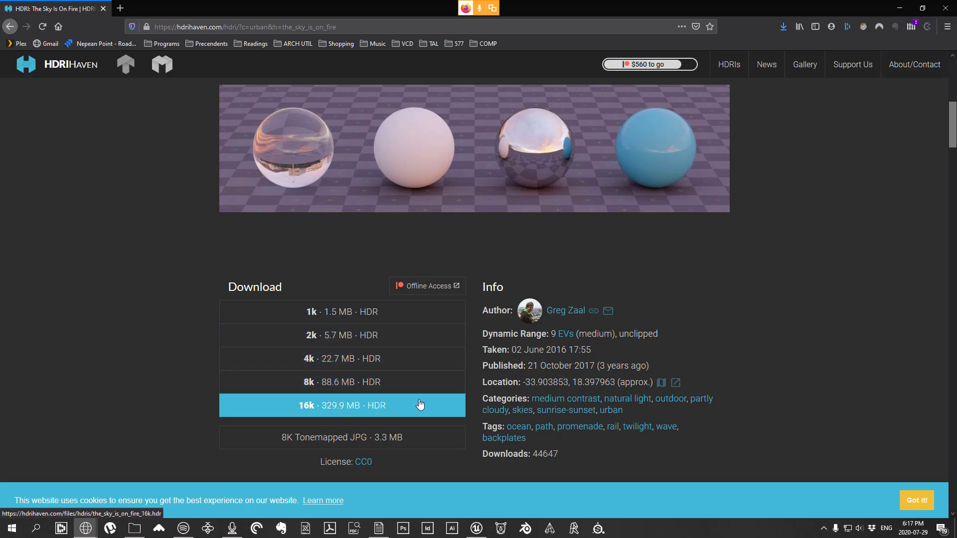
pyautogui.scroll(1, 410, 405)
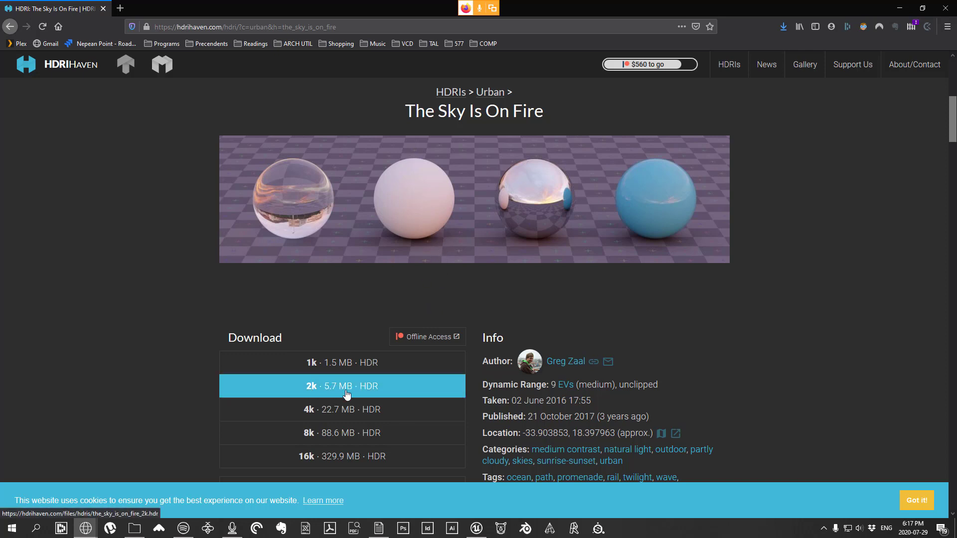
# Step: Check the browser's recent downloads, close the browser and return to Unreal Editor
pyautogui.click(783, 32)
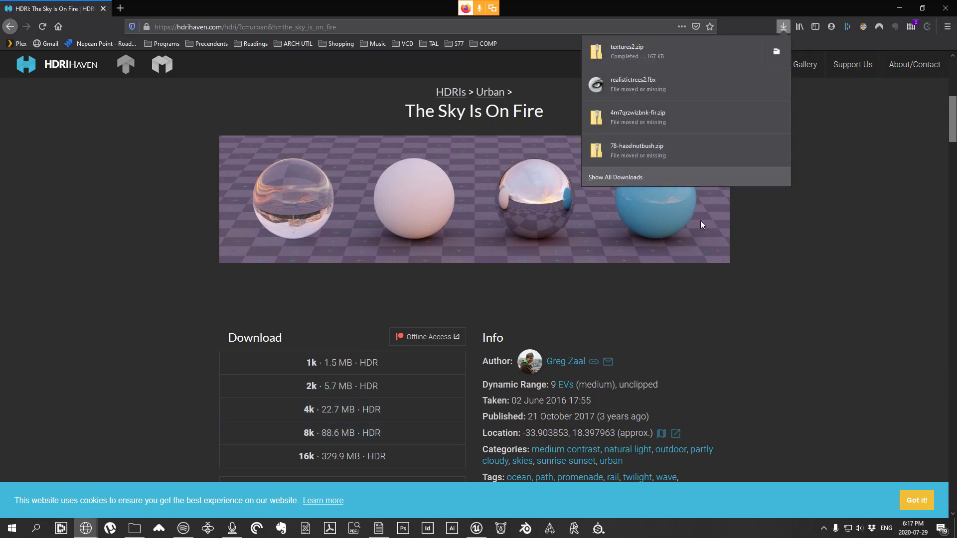
pyautogui.click(946, 9)
pyautogui.click(945, 9)
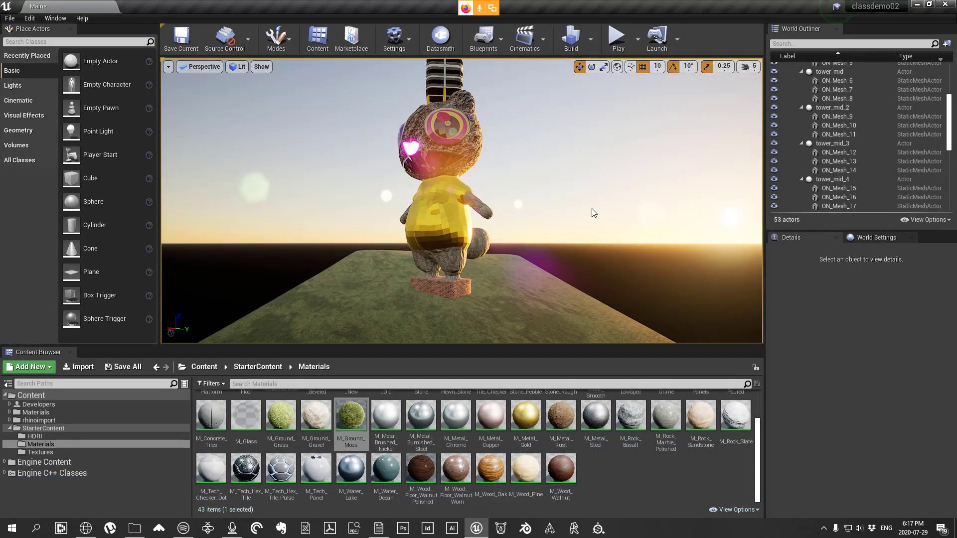
# Step: Create a new folder named hdri directly inside the project's Content folder
pyautogui.scroll(2, 449, 429)
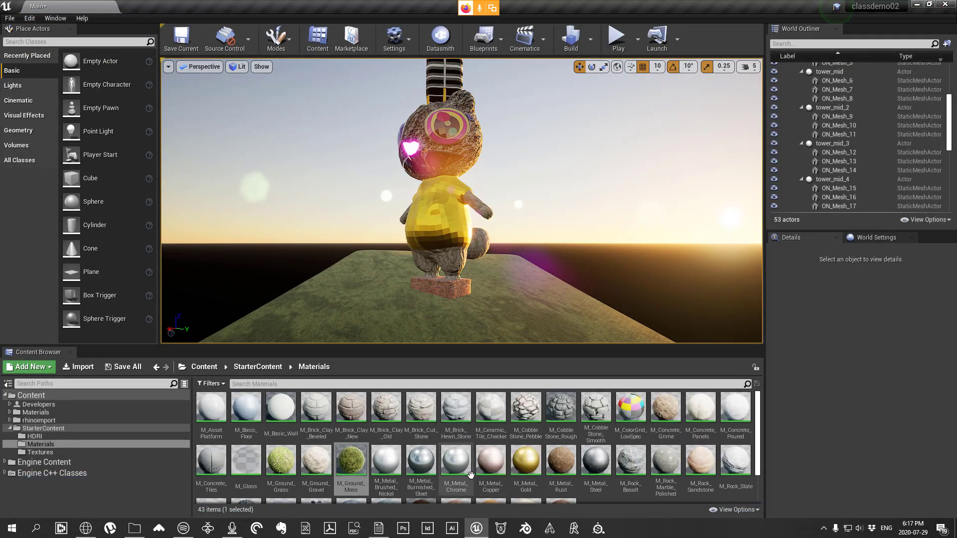
pyautogui.click(211, 370)
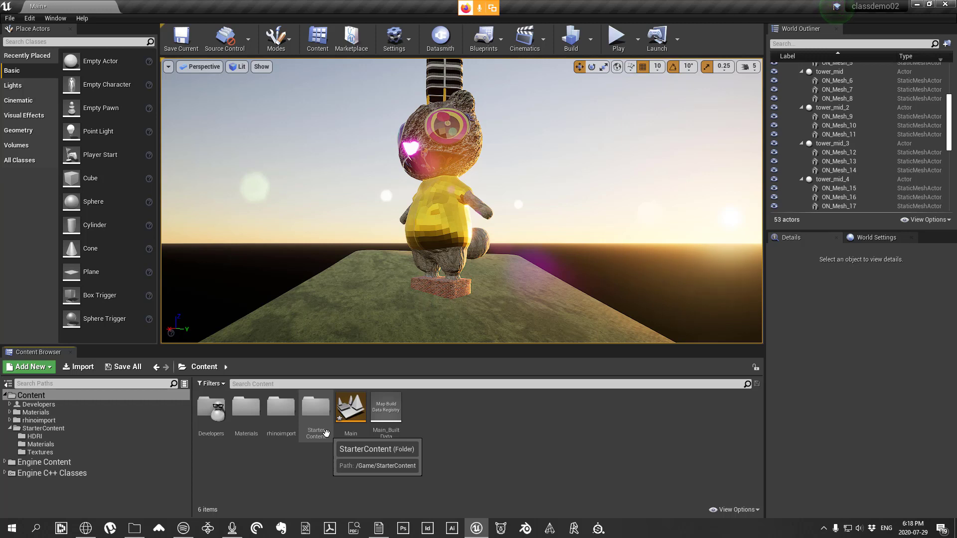
pyautogui.rightClick(432, 415)
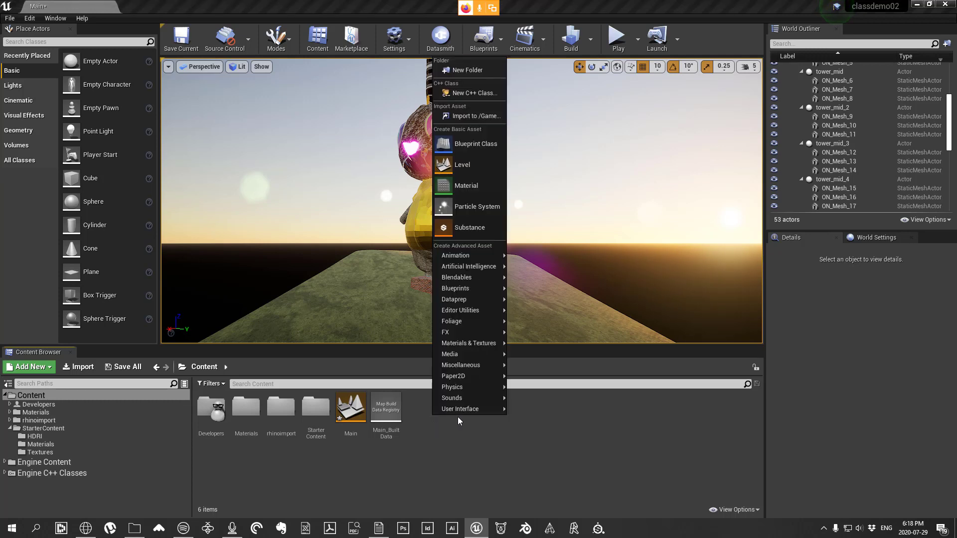
pyautogui.click(470, 71)
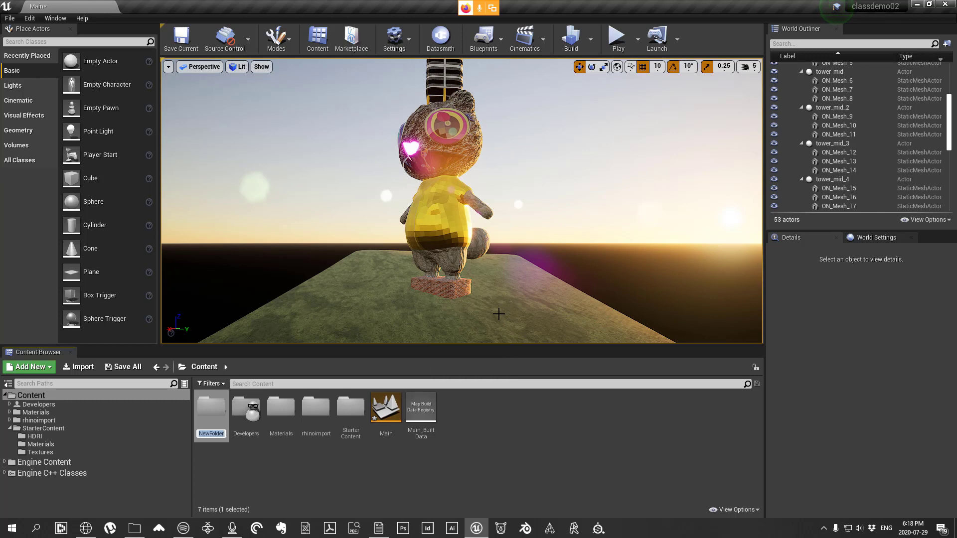
pyautogui.write('hdri')
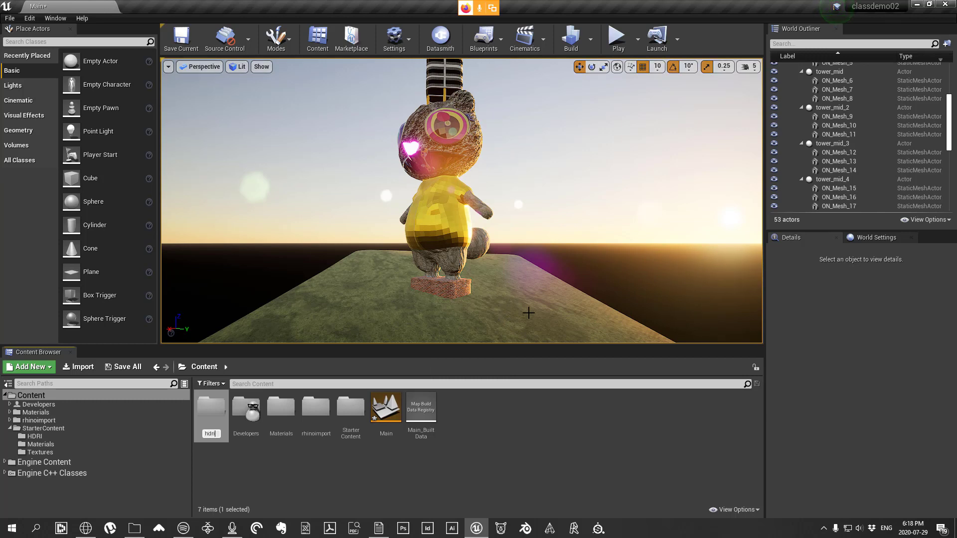
pyautogui.press('Return')
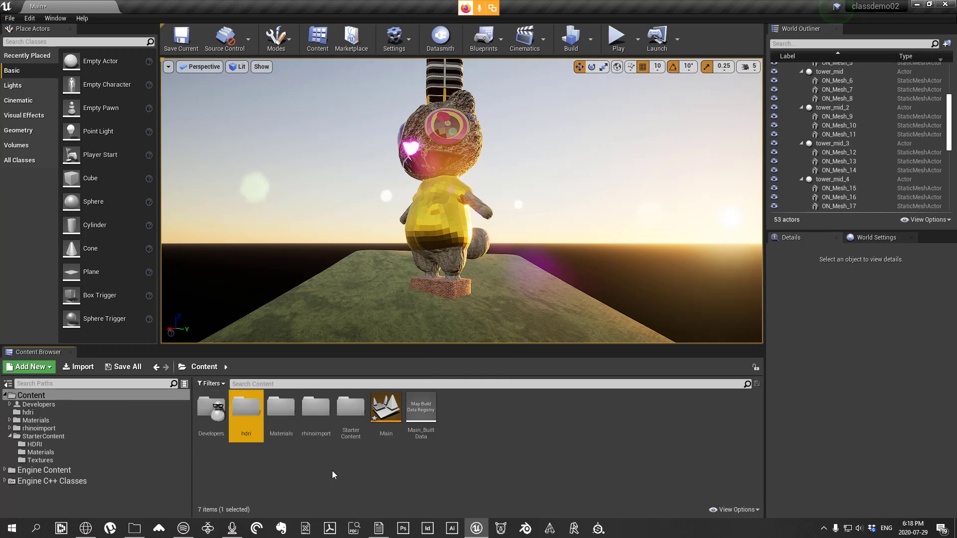
# Step: Import the kiara_1_dawn_2k HDR image from the "20-07-29- unreal rendering part 3" lecture folder into the hdri content folder
pyautogui.doubleClick(251, 415)
pyautogui.rightClick(292, 433)
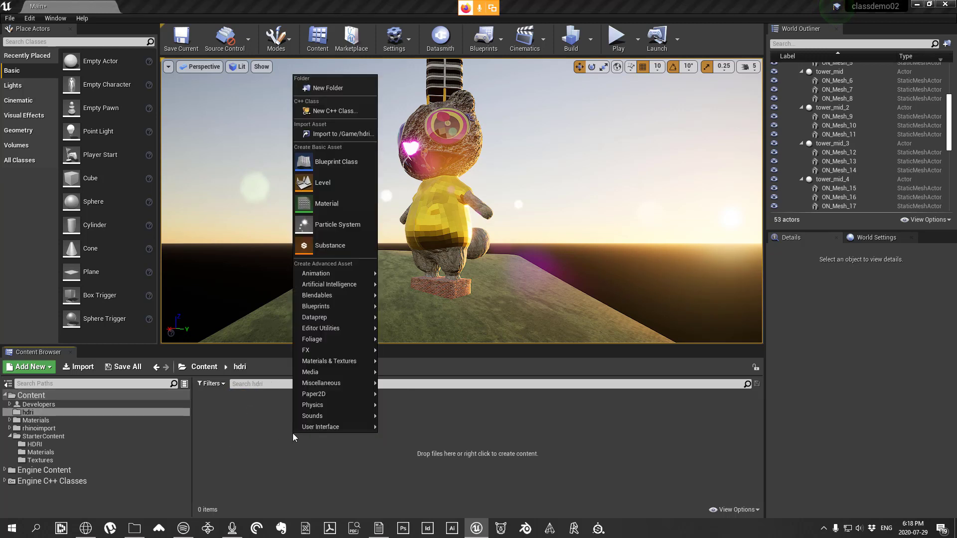
pyautogui.click(355, 136)
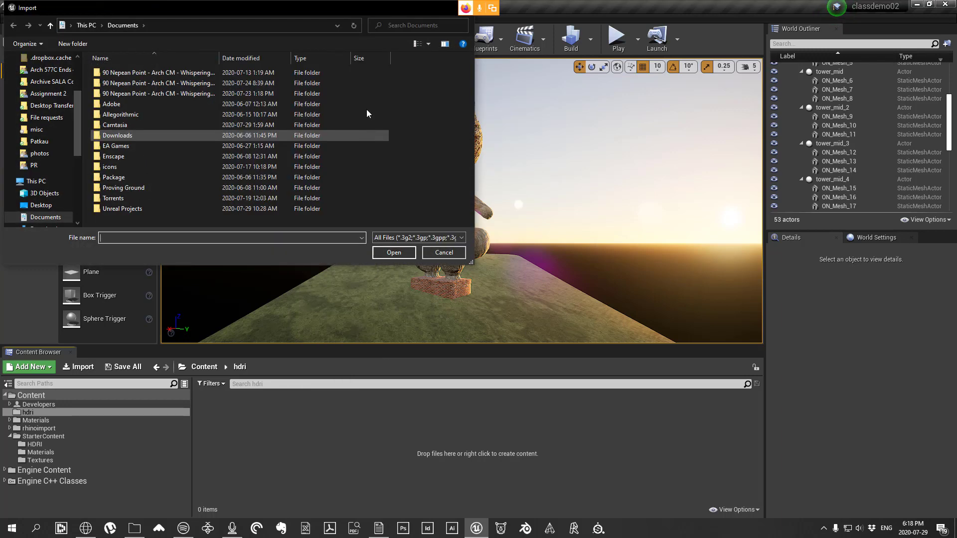
pyautogui.scroll(2, 55, 149)
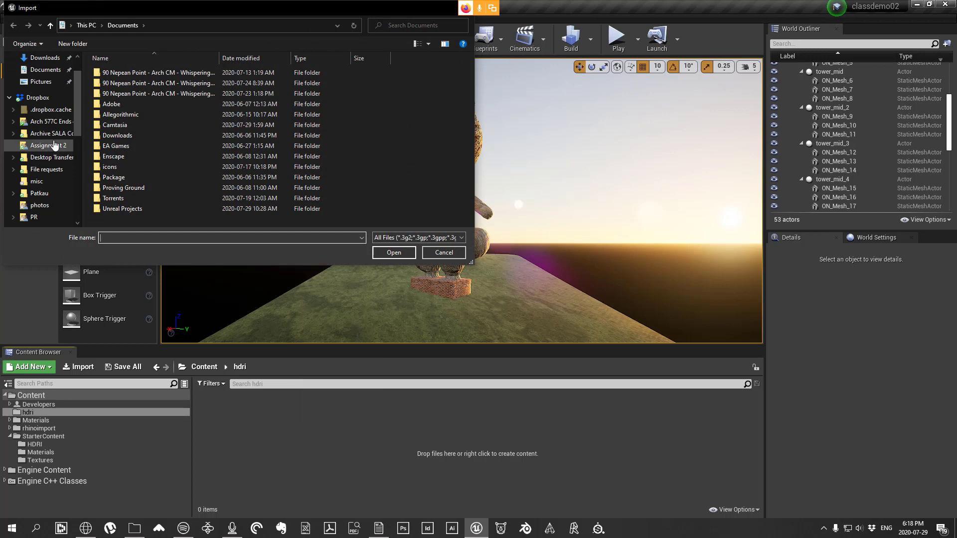
pyautogui.click(58, 125)
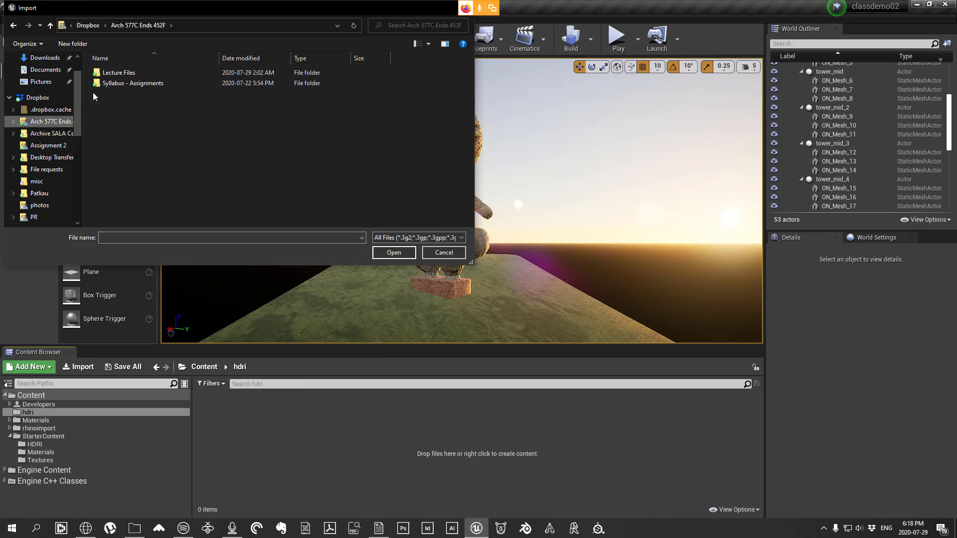
pyautogui.doubleClick(123, 74)
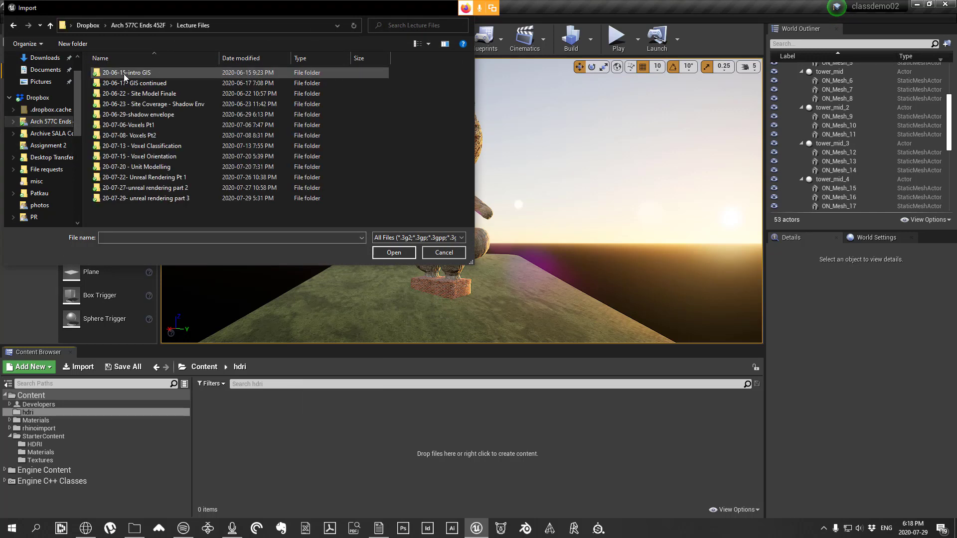
pyautogui.doubleClick(148, 199)
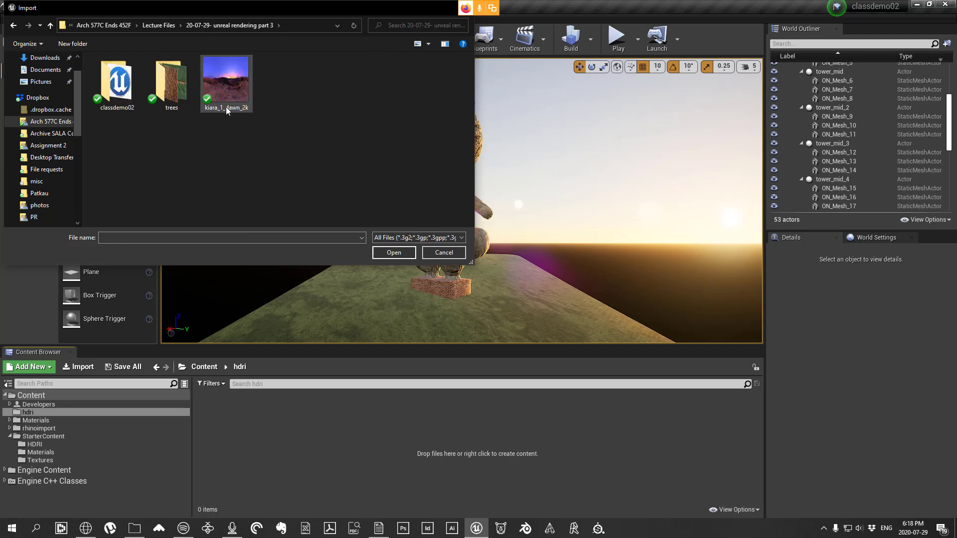
pyautogui.click(228, 86)
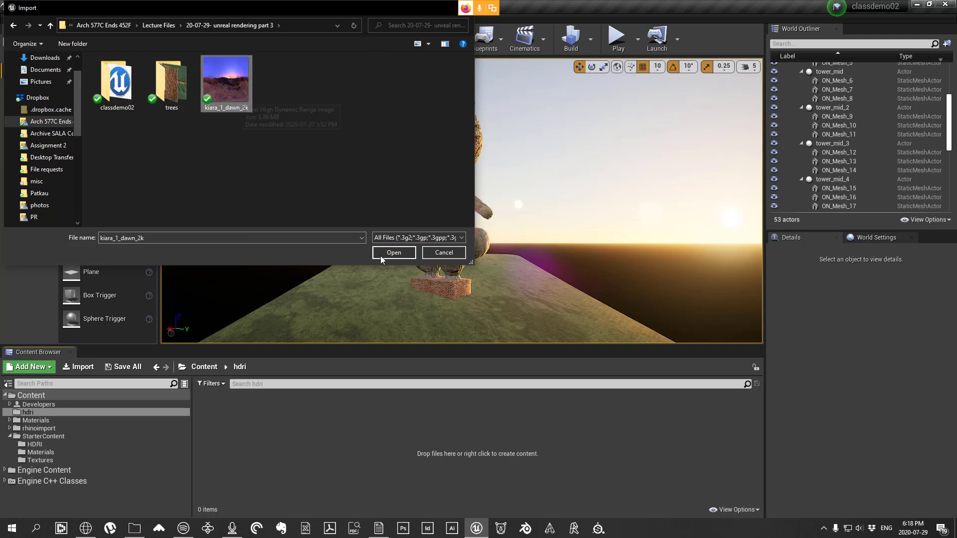
pyautogui.click(393, 252)
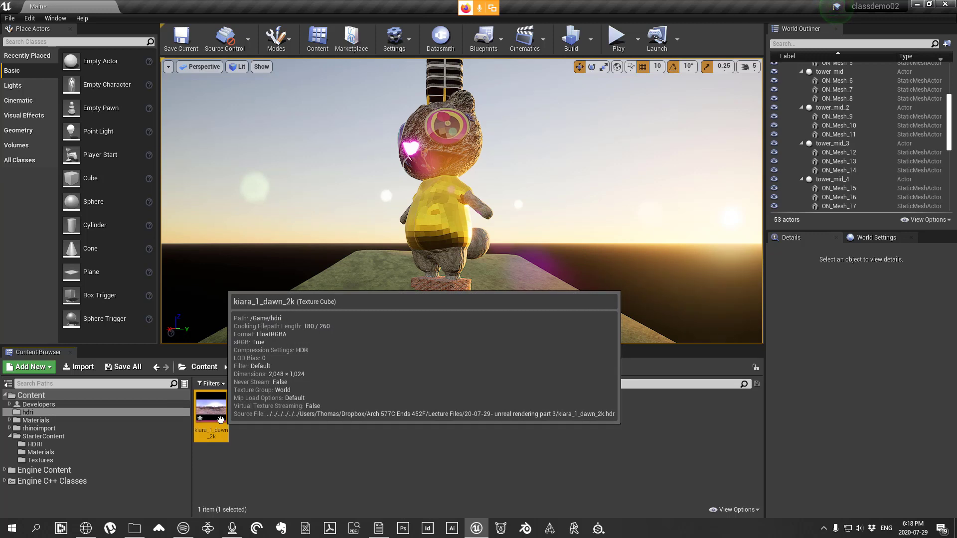
pyautogui.click(355, 463)
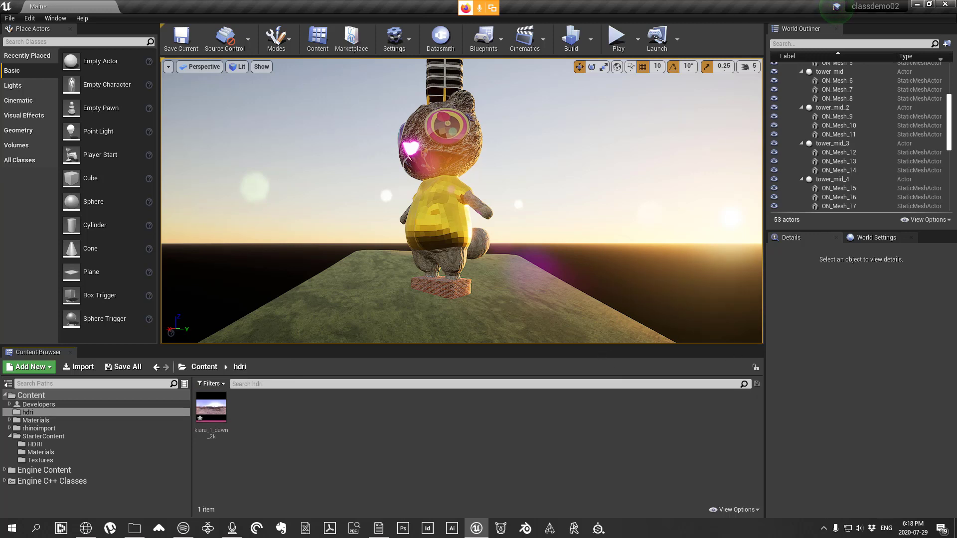
# Step: Collapse the 20-07-27-unreal_part_3 hierarchy in the scene's actor list and delete the SunSky actor from the level
pyautogui.scroll(6, 858, 135)
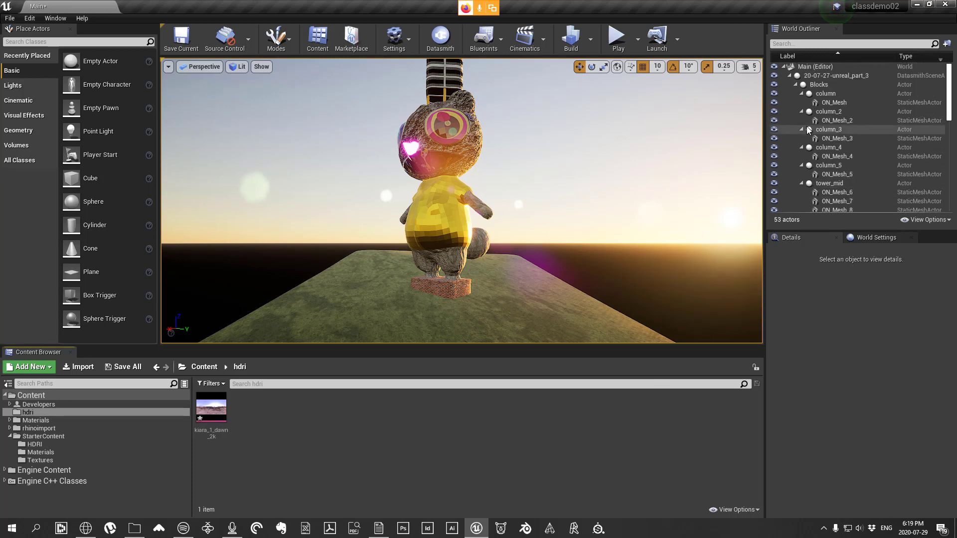
pyautogui.click(789, 76)
pyautogui.click(802, 85)
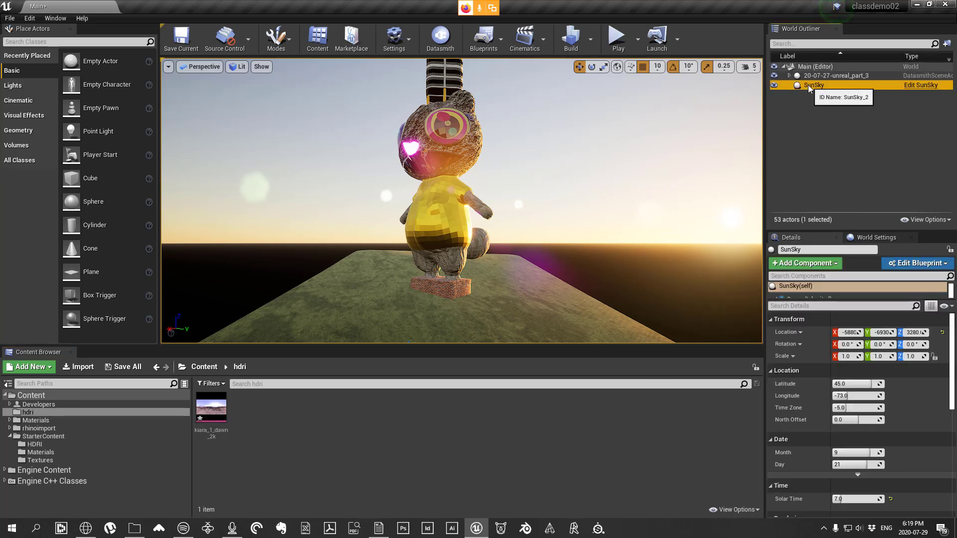
pyautogui.moveTo(547, 201); pyautogui.dragTo(547, 201, button='right')
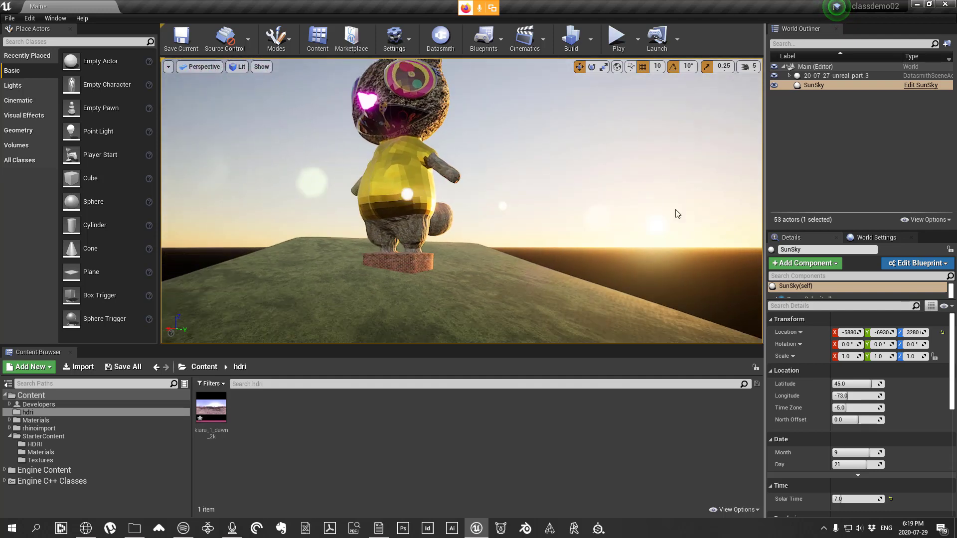
pyautogui.click(823, 87)
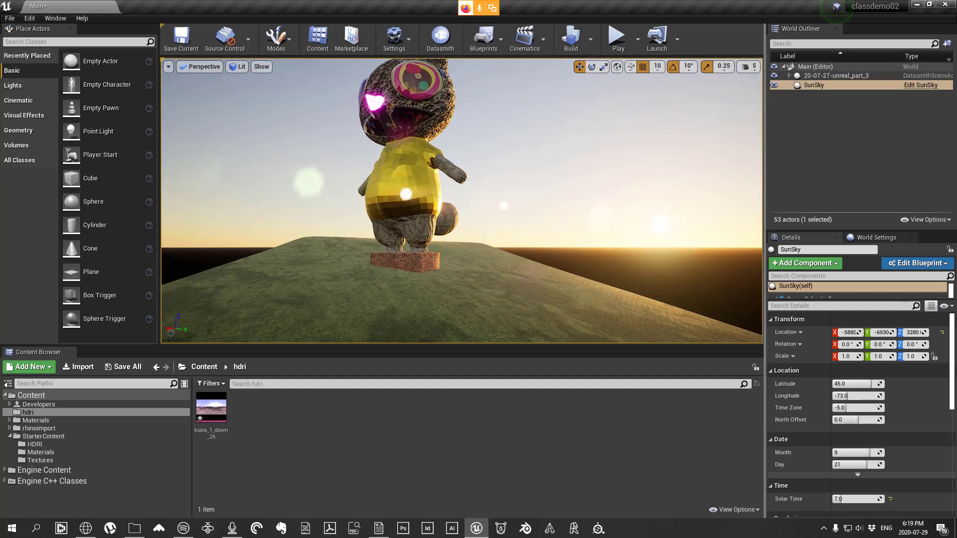
pyautogui.moveTo(546, 201); pyautogui.dragTo(546, 201, button='right')
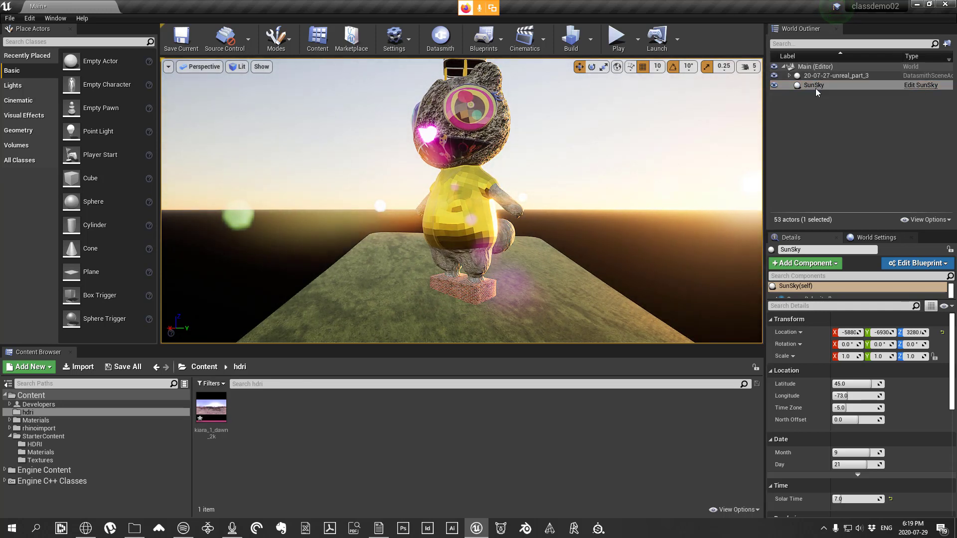
pyautogui.press('Delete')
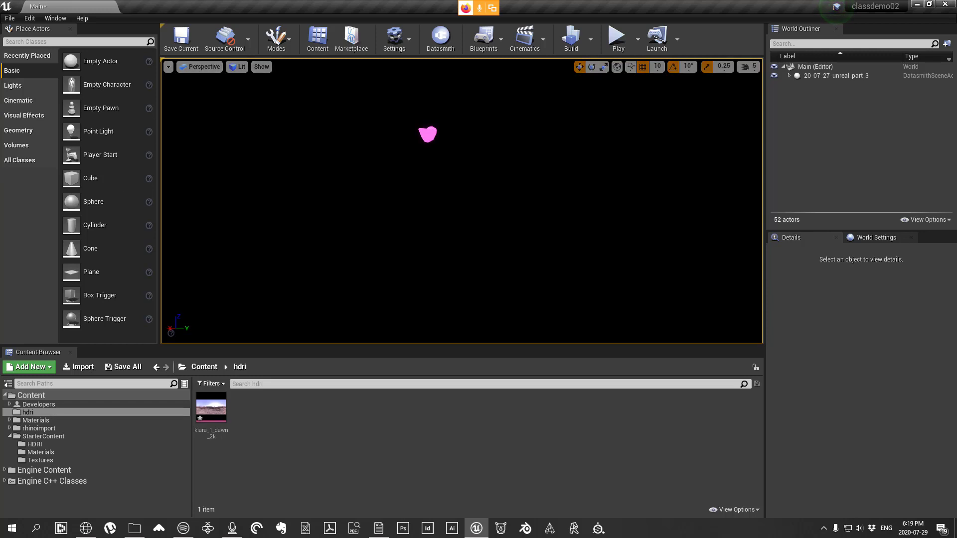
# Step: Place a Sky Light near the statue and move it along the Y axis to about -7080, clear of the statue
pyautogui.click(14, 87)
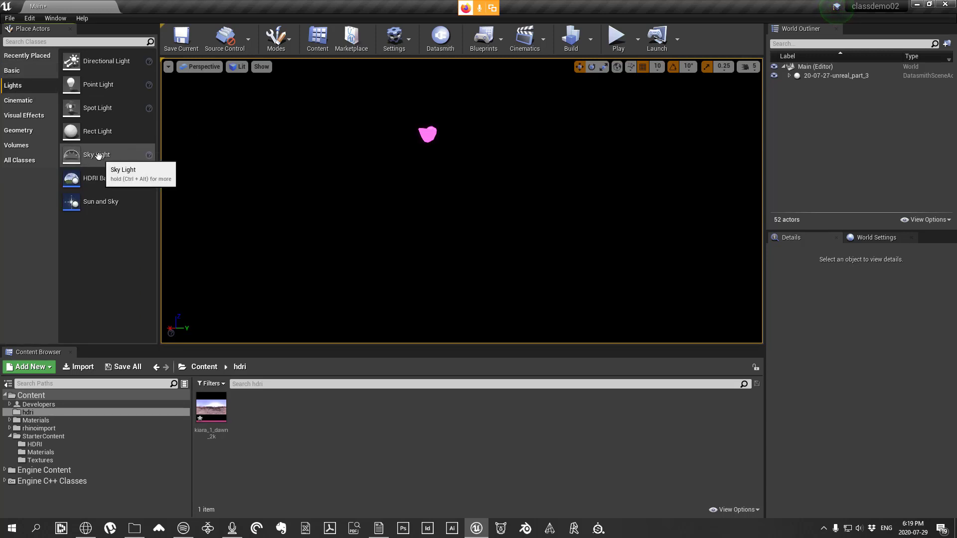
pyautogui.moveTo(102, 156); pyautogui.dragTo(431, 185)
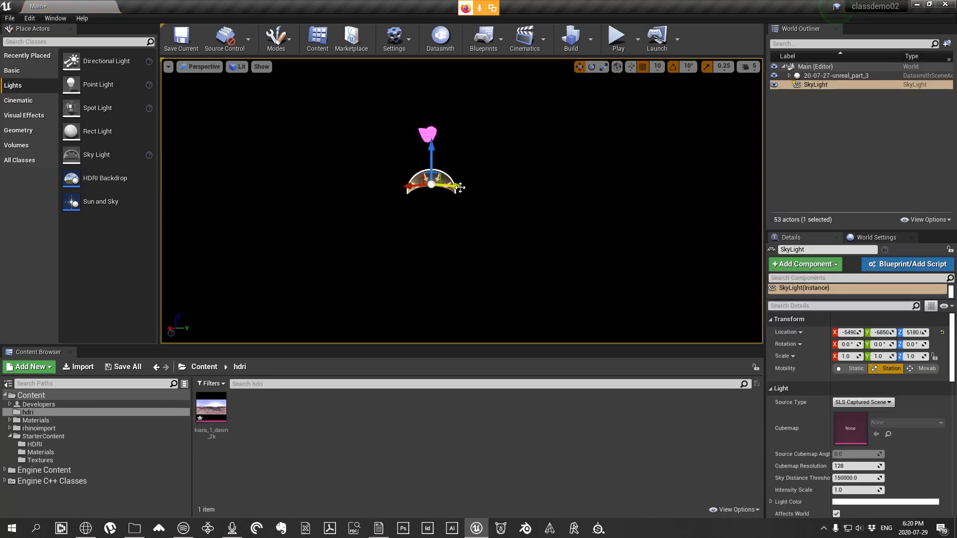
pyautogui.moveTo(456, 187); pyautogui.dragTo(384, 187)
pyautogui.click(488, 204)
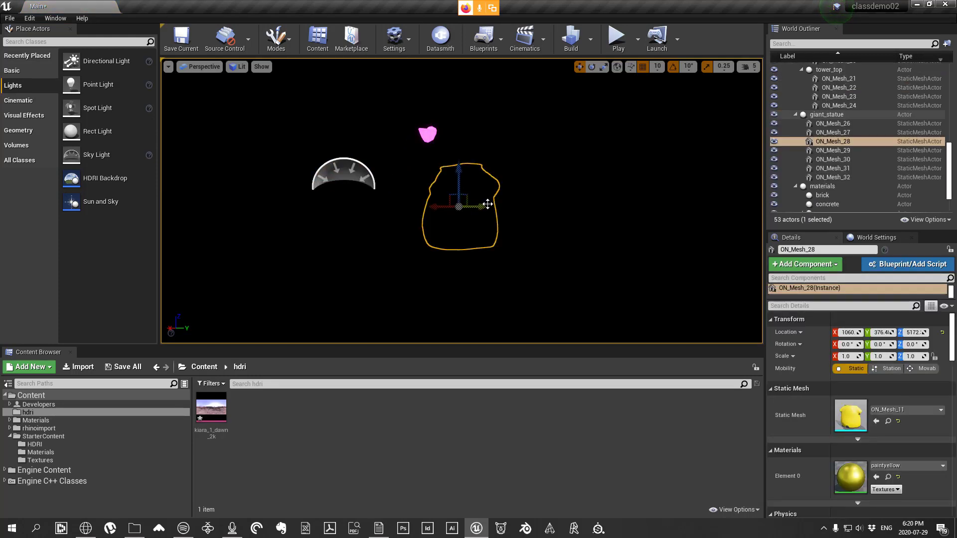
pyautogui.press('Escape')
pyautogui.moveTo(456, 177); pyautogui.dragTo(418, 201, button='right')
# Step: Switch the sky light's source type to SLS Specified Cubemap and assign kiara_1_dawn_2k as its cubemap
pyautogui.click(351, 210)
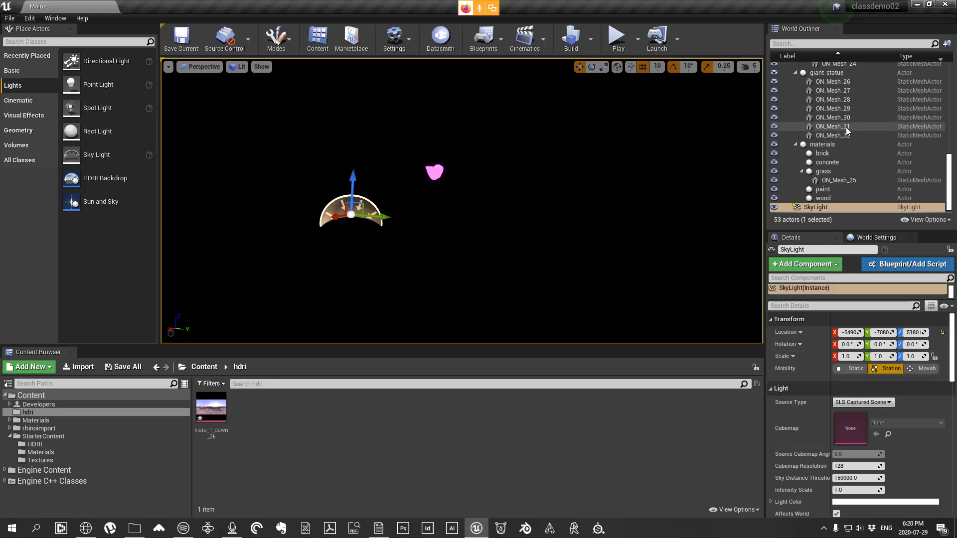
pyautogui.scroll(15, 838, 124)
pyautogui.click(789, 76)
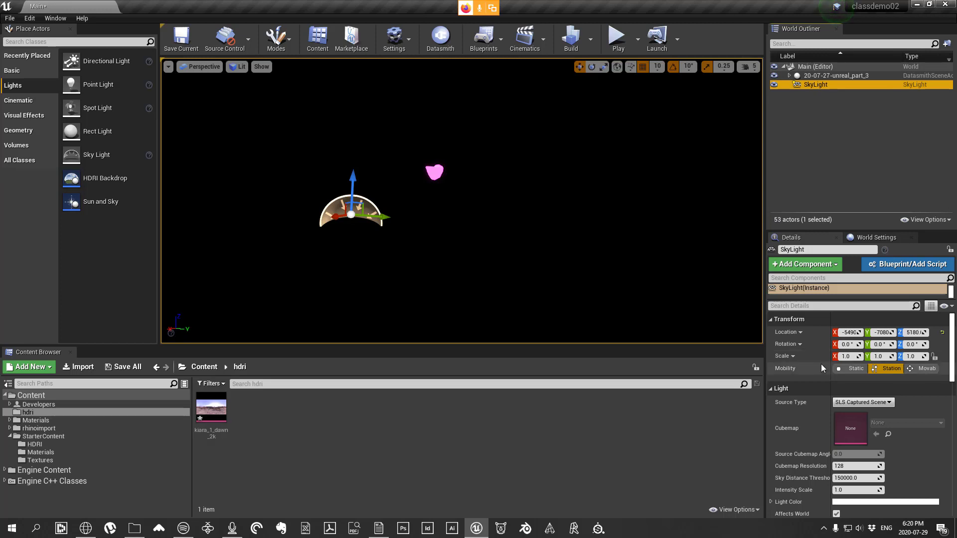
pyautogui.click(874, 404)
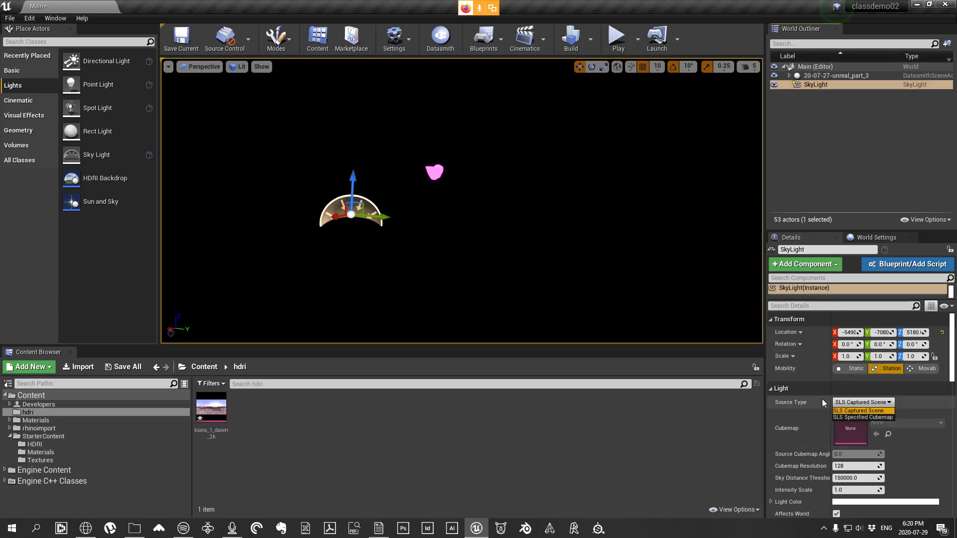
pyautogui.click(870, 418)
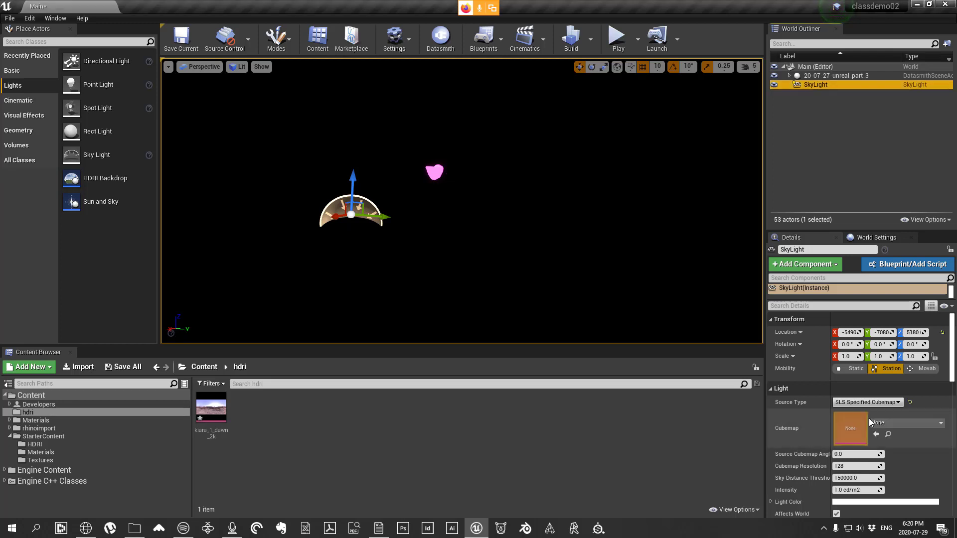
pyautogui.click(899, 424)
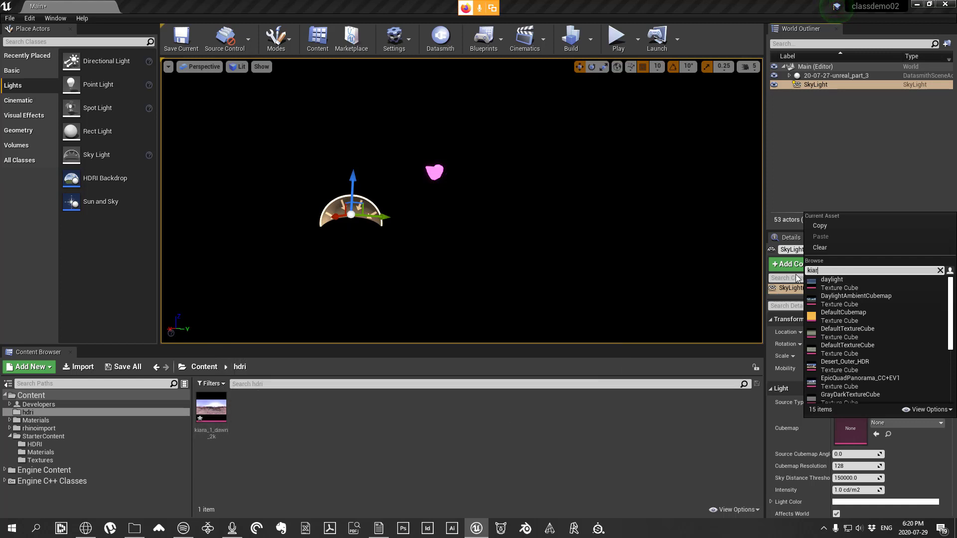
pyautogui.write('a')
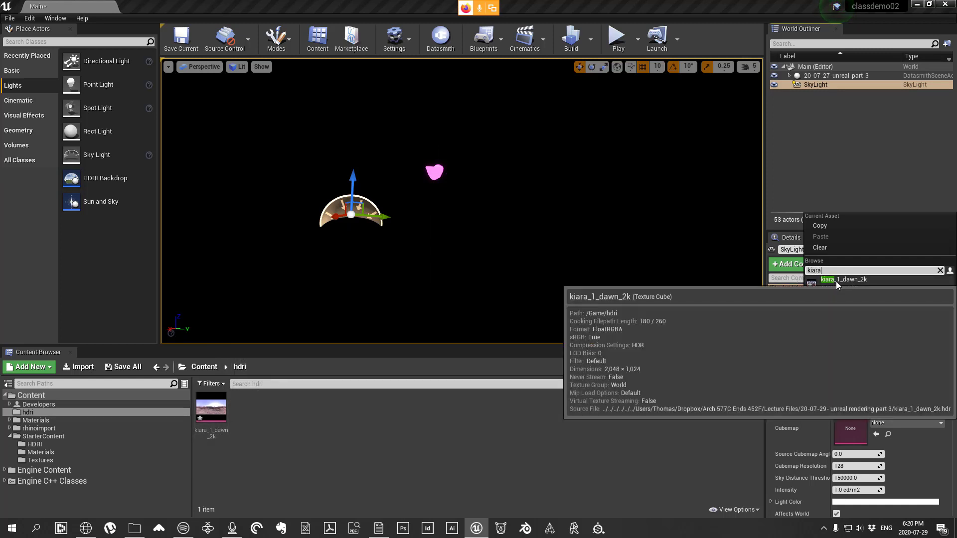
pyautogui.click(836, 280)
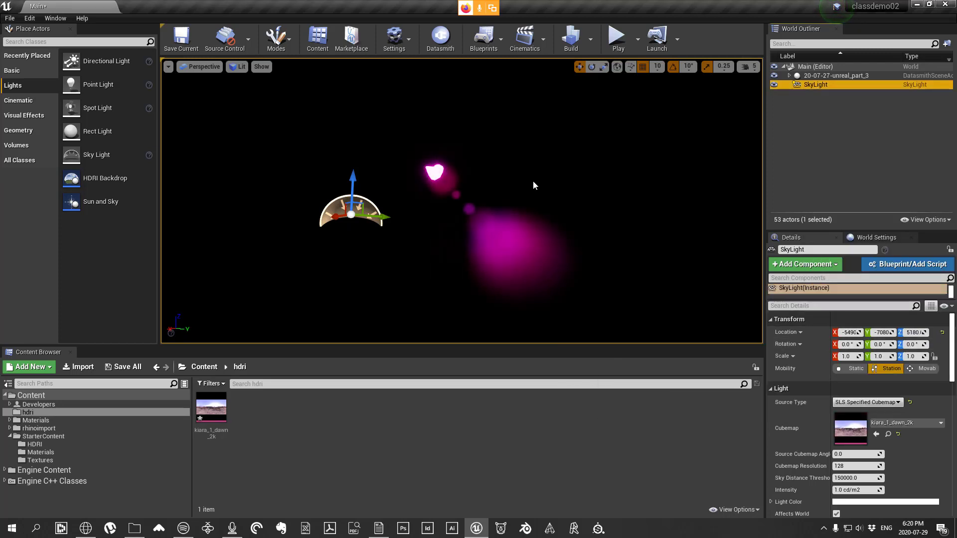
# Step: Examine the sky light's effect on the statue and the glow of its emissive eye from several viewpoints
pyautogui.moveTo(592, 186); pyautogui.dragTo(479, 224, button='right')
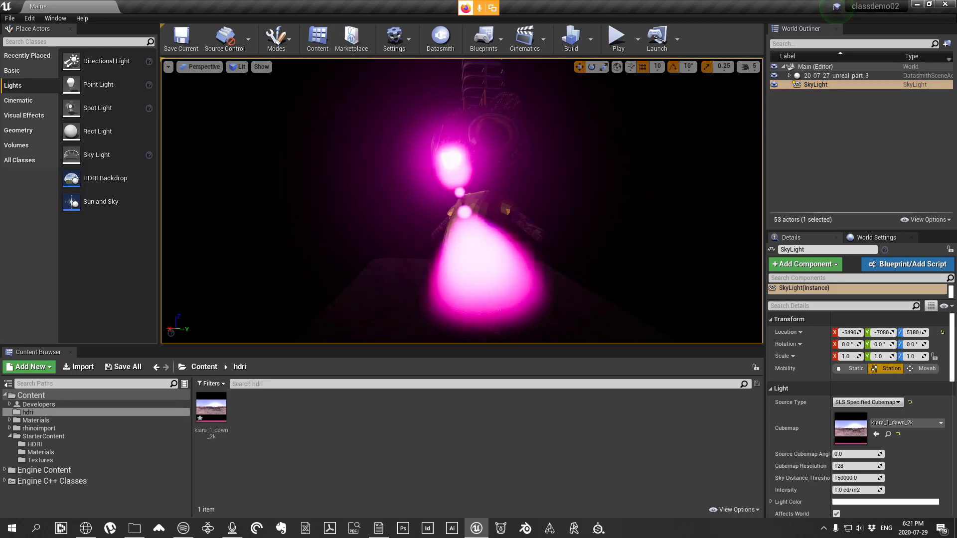
pyautogui.press('s')
pyautogui.press('w')
pyautogui.press('a')
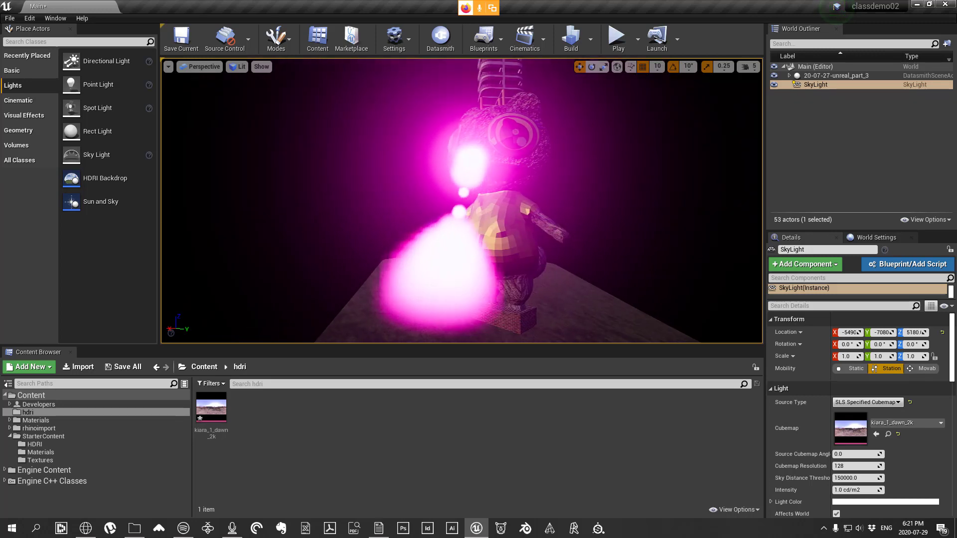
pyautogui.press('q')
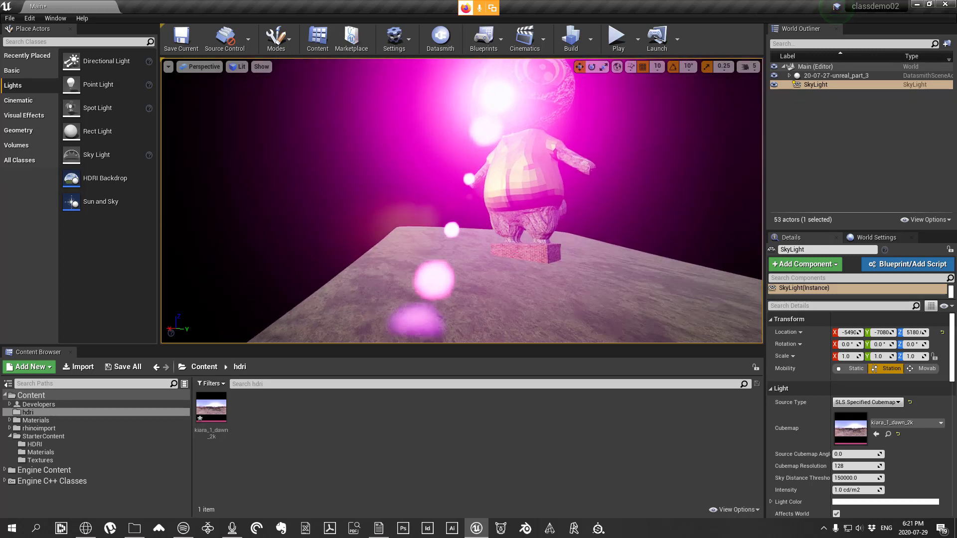
pyautogui.press('d')
pyautogui.moveTo(461, 200); pyautogui.dragTo(424, 183, button='right')
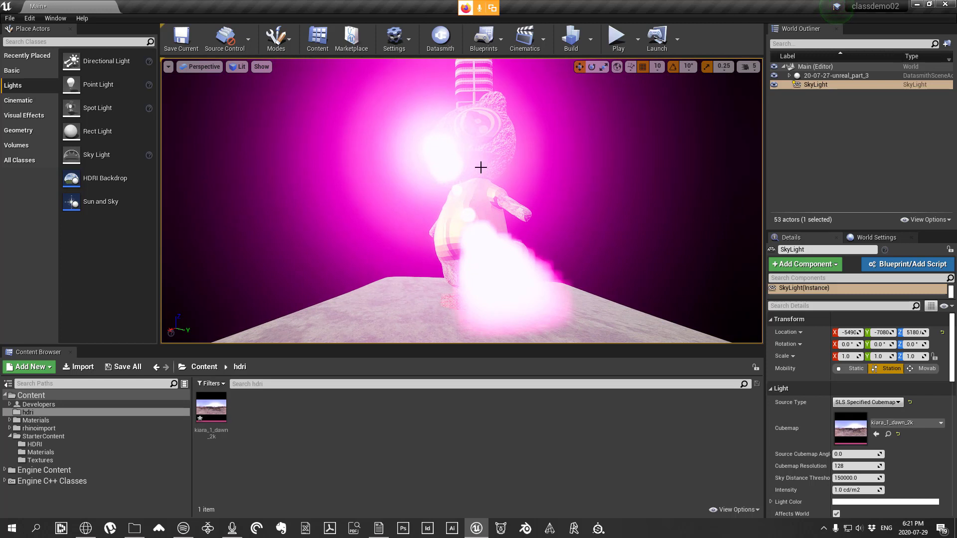
pyautogui.moveTo(488, 172); pyautogui.dragTo(516, 190, button='right')
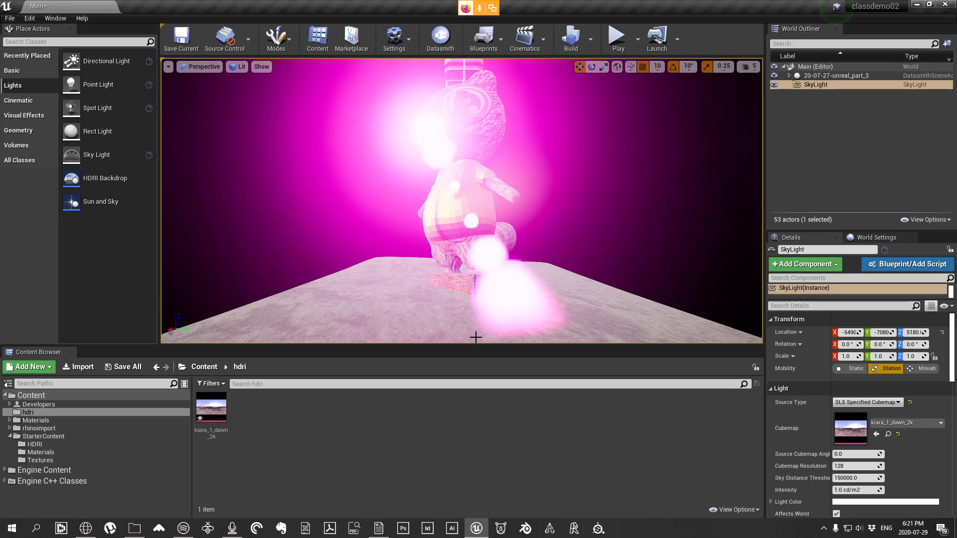
# Step: Open the nookface material from the Materials folder and reposition the constant node feeding the emissive colour's final Multiply
pyautogui.click(204, 367)
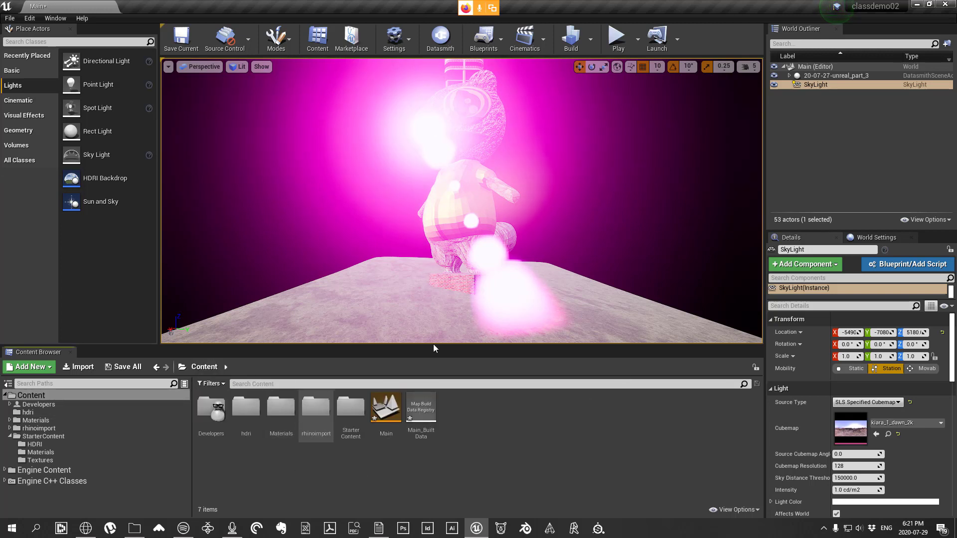
pyautogui.doubleClick(280, 406)
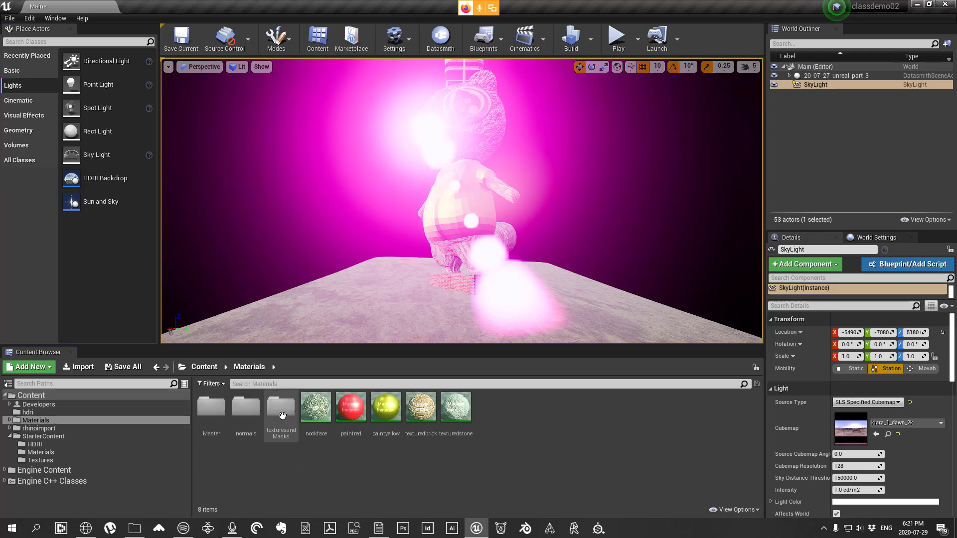
pyautogui.doubleClick(318, 417)
pyautogui.scroll(-4, 514, 368)
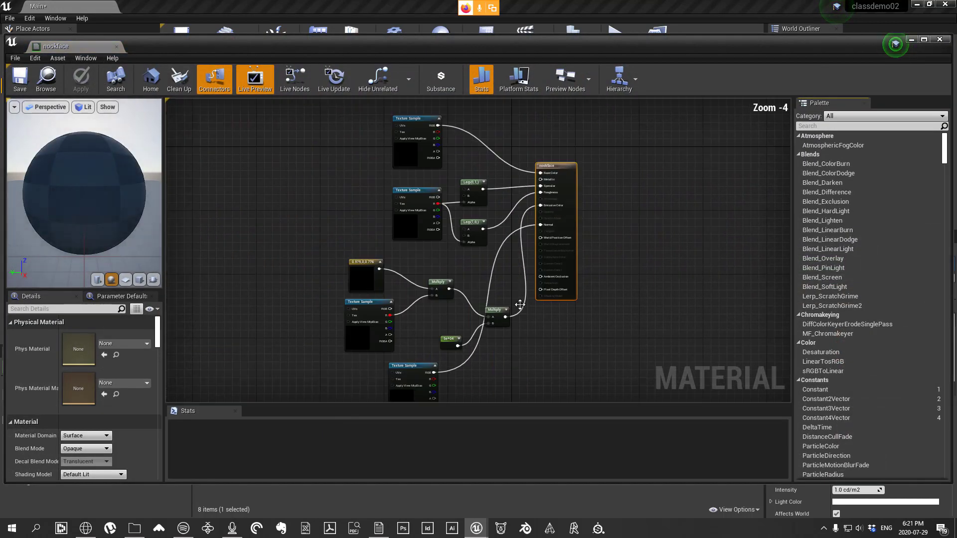
pyautogui.scroll(4, 513, 367)
pyautogui.moveTo(406, 312); pyautogui.dragTo(406, 288)
pyautogui.scroll(-5, 406, 289)
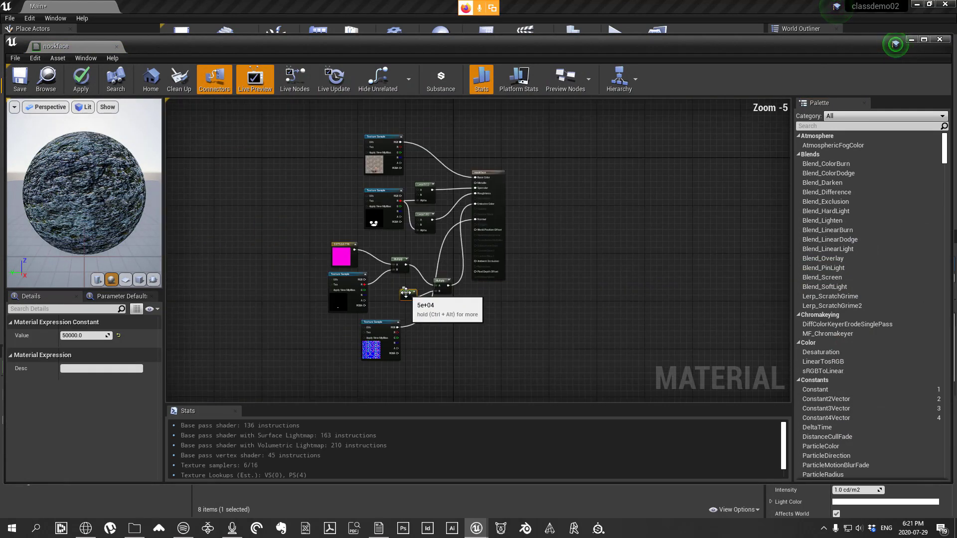
pyautogui.scroll(2, 406, 292)
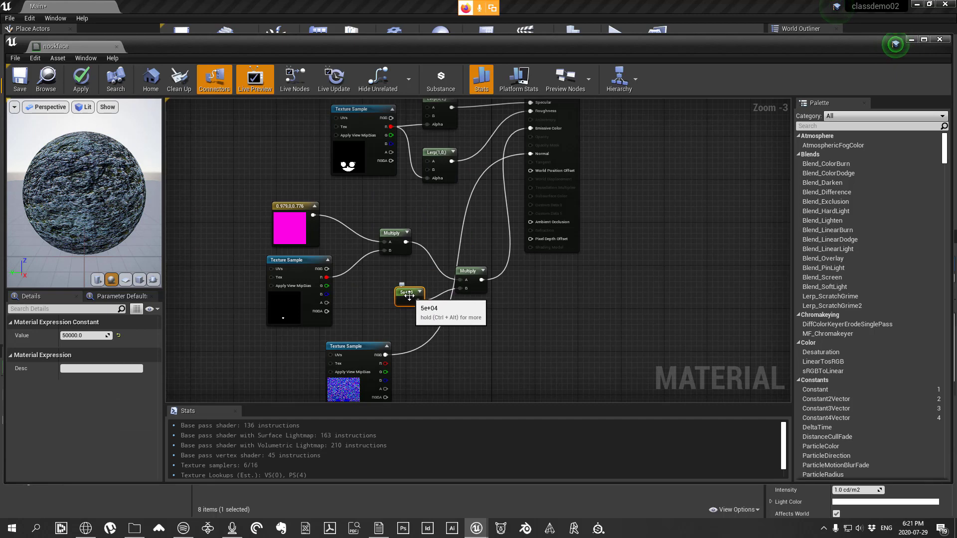
pyautogui.scroll(-2, 409, 296)
pyautogui.scroll(2, 409, 296)
pyautogui.moveTo(409, 296); pyautogui.dragTo(393, 297)
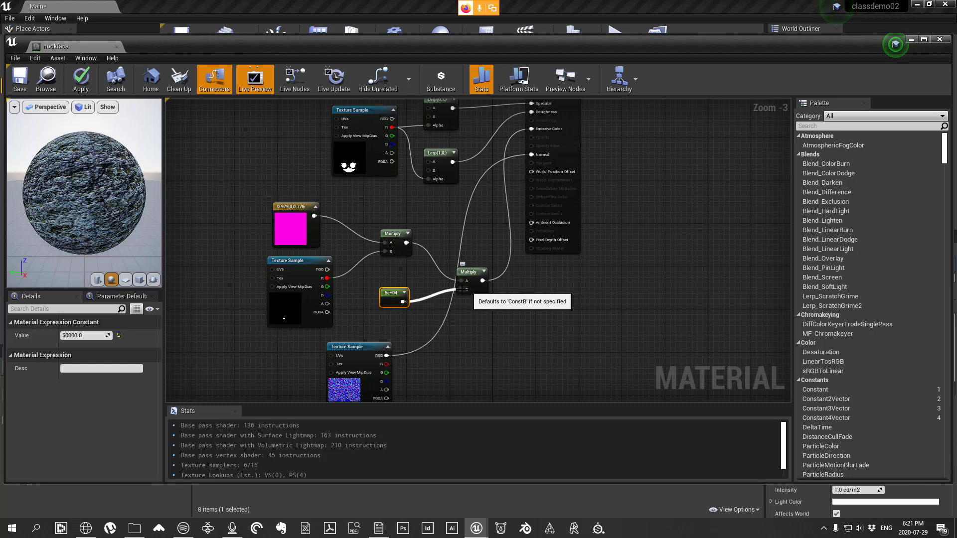
# Step: Set the emissive multiplier constant to 500, then apply and save the nookface material and close its editor
pyautogui.click(85, 336)
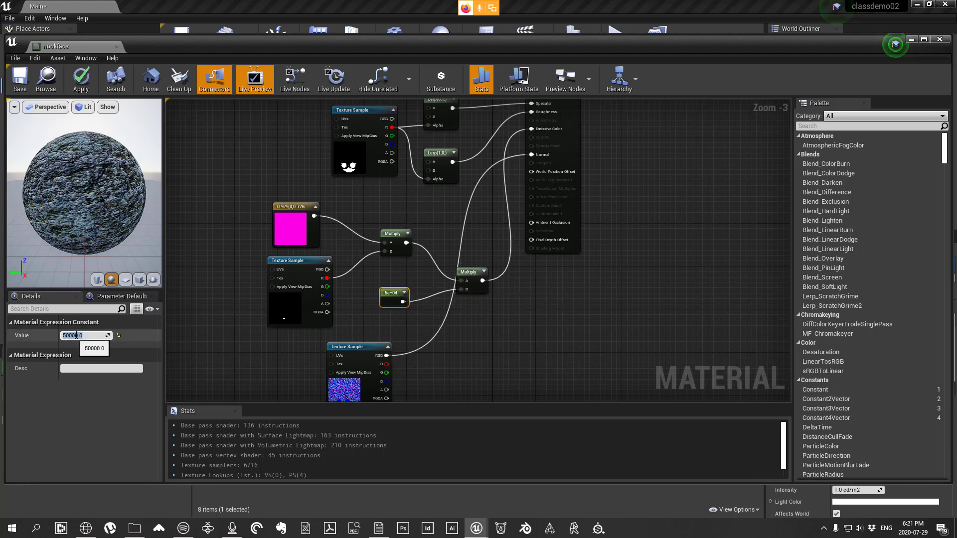
pyautogui.write('500')
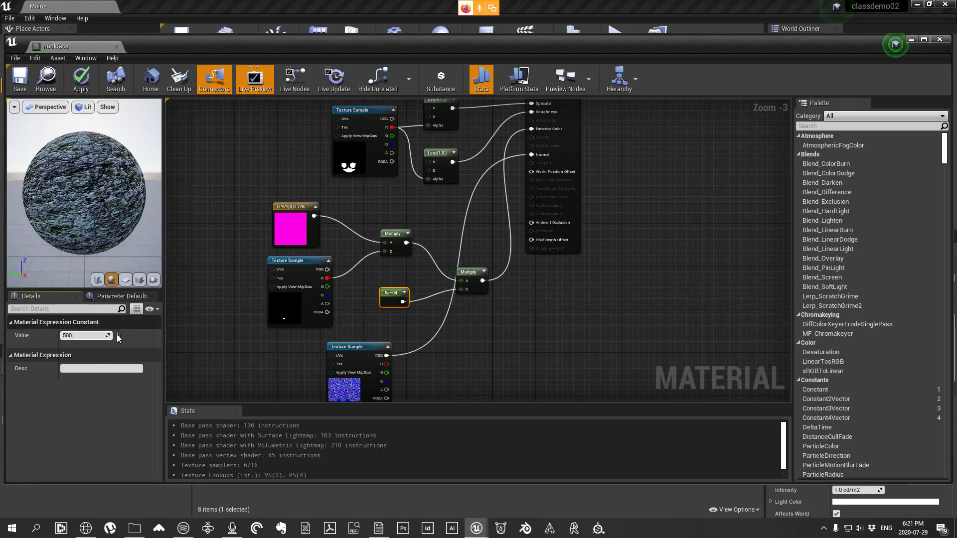
pyautogui.press('Return')
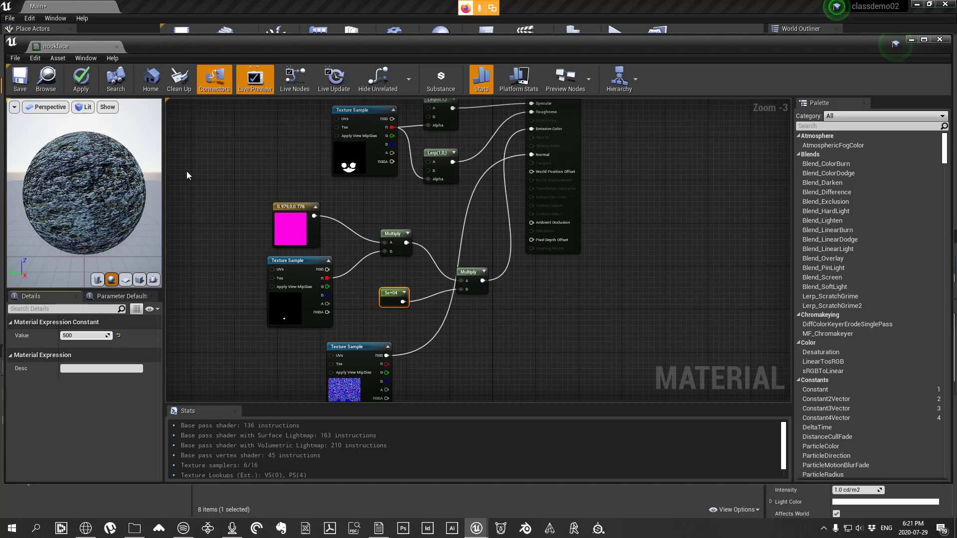
pyautogui.click(482, 343)
pyautogui.click(81, 80)
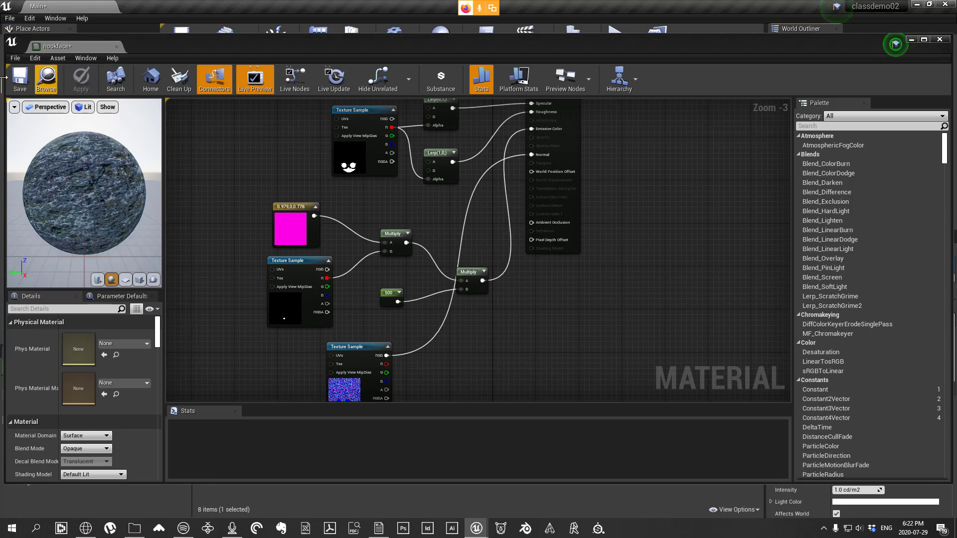
pyautogui.click(20, 80)
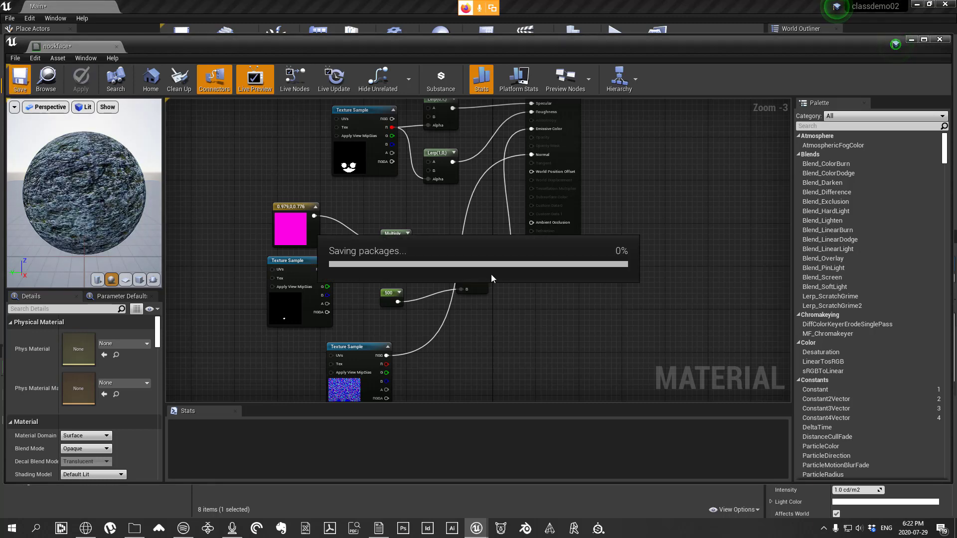
pyautogui.click(940, 40)
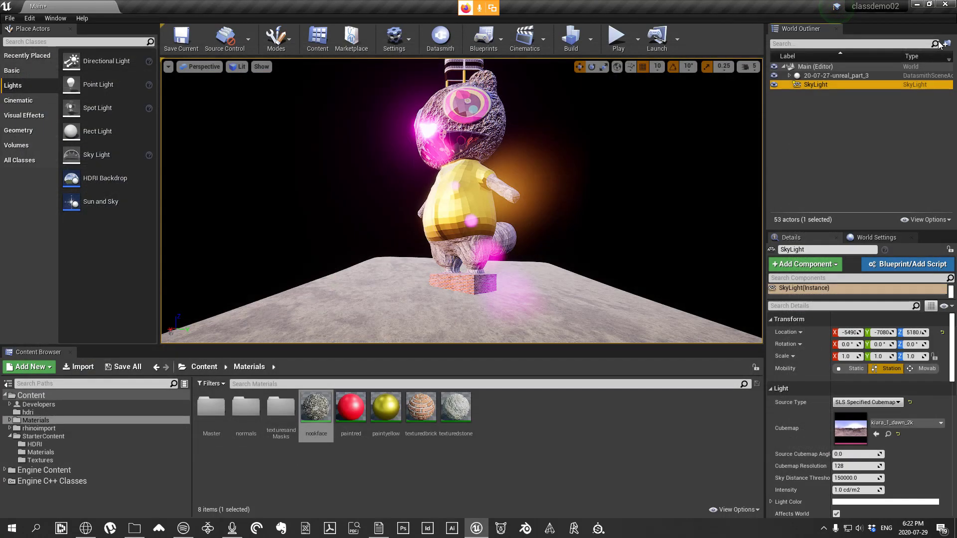
# Step: Set the sky light's intensity to 3.0 cd/m2
pyautogui.keyDown('alt'); pyautogui.moveTo(592, 207); pyautogui.dragTo(615, 220); pyautogui.keyUp('alt')
pyautogui.keyDown('alt'); pyautogui.moveTo(484, 112); pyautogui.dragTo(494, 132); pyautogui.keyUp('alt')
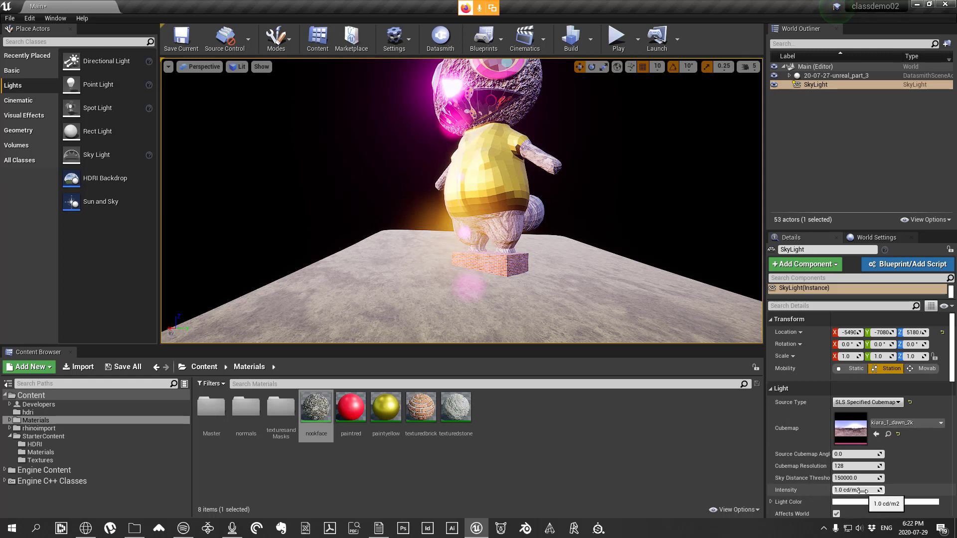
pyautogui.click(837, 491)
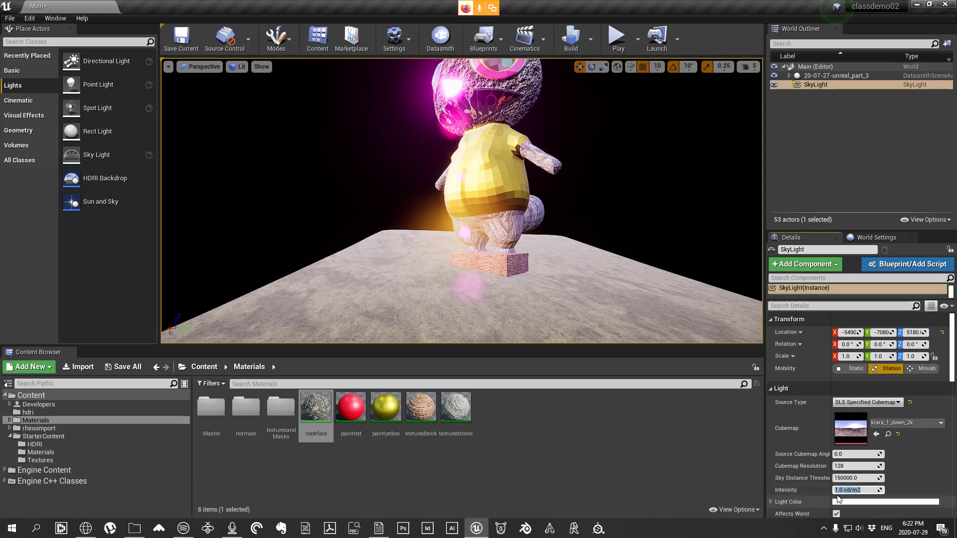
pyautogui.click(839, 492)
pyautogui.moveTo(839, 492); pyautogui.dragTo(834, 491)
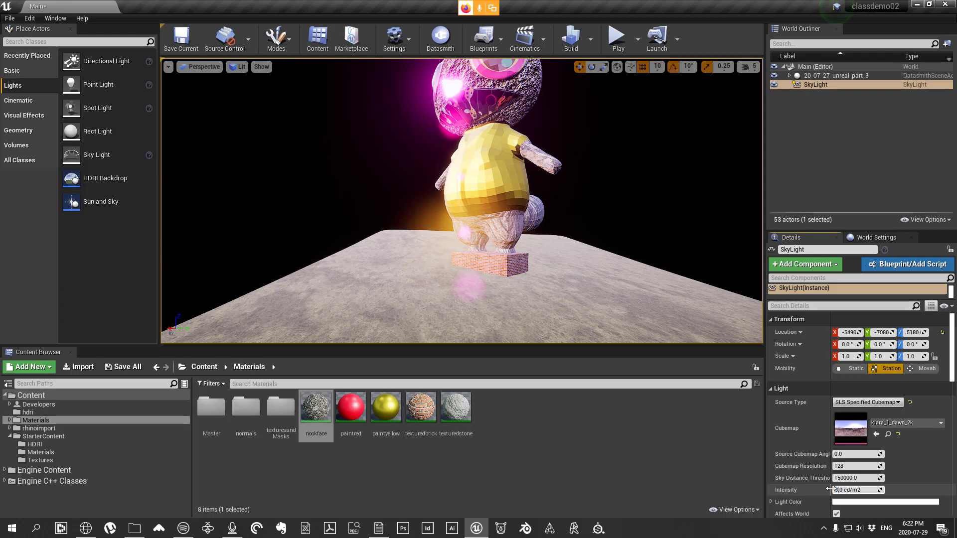
pyautogui.write('3')
pyautogui.press('Return')
pyautogui.moveTo(630, 210)
pyautogui.mouseDown(button='right')
pyautogui.moveTo(598, 214)
pyautogui.moveTo(653, 212)
pyautogui.moveTo(631, 187)
pyautogui.moveTo(632, 214)
pyautogui.moveTo(632, 200)
pyautogui.mouseUp(button='right')
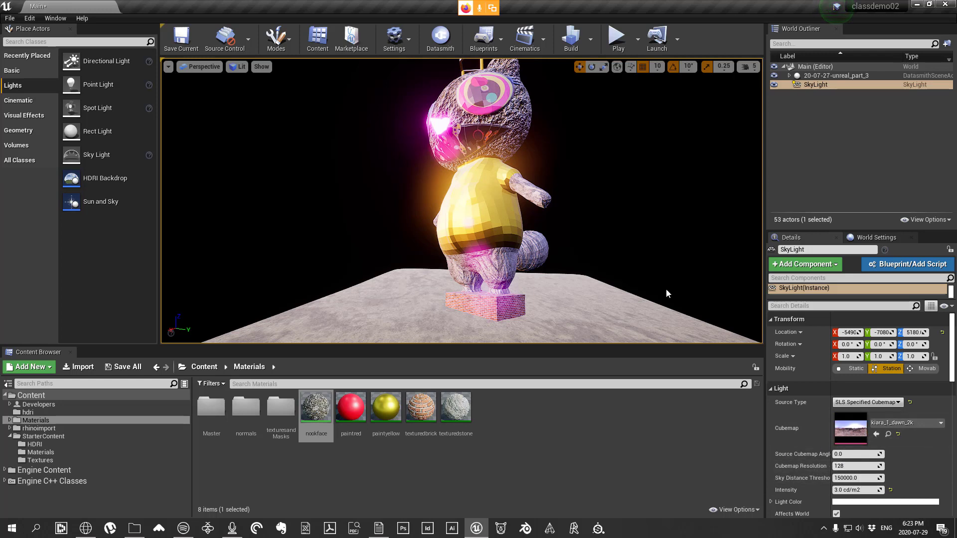
pyautogui.moveTo(643, 285); pyautogui.dragTo(670, 293, button='right')
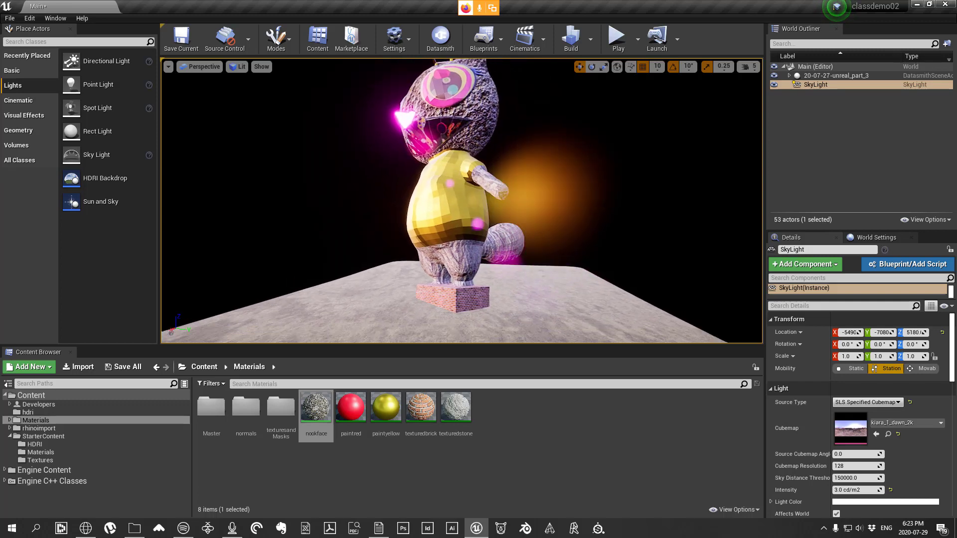
# Step: Inspect the kiara_1_dawn_2k texture assigned as the sky light's cubemap, closing its editor after each look
pyautogui.doubleClick(856, 433)
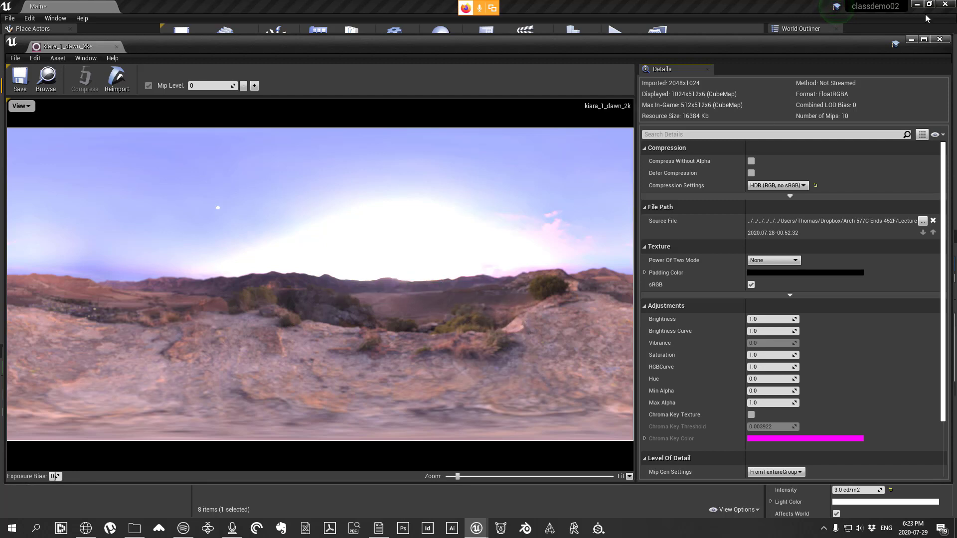
pyautogui.click(940, 39)
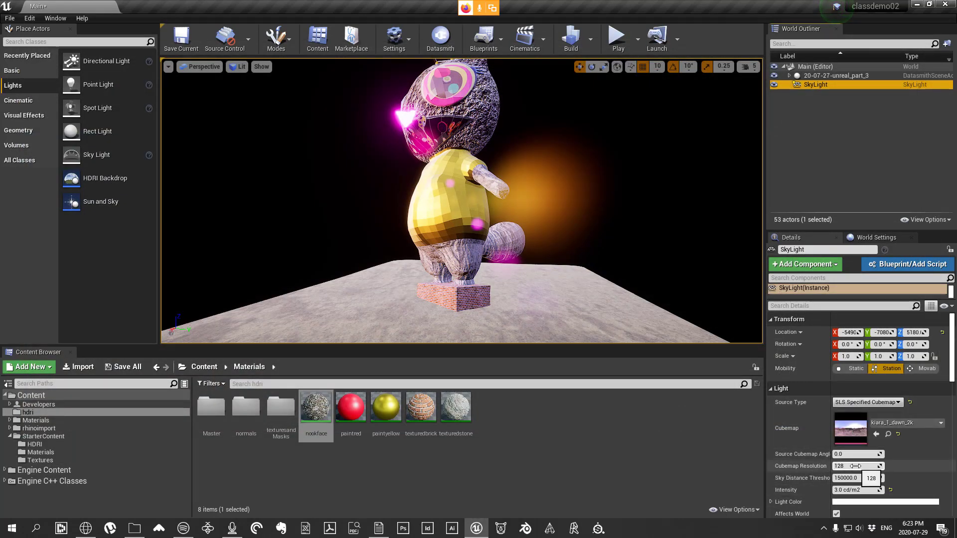
pyautogui.doubleClick(851, 429)
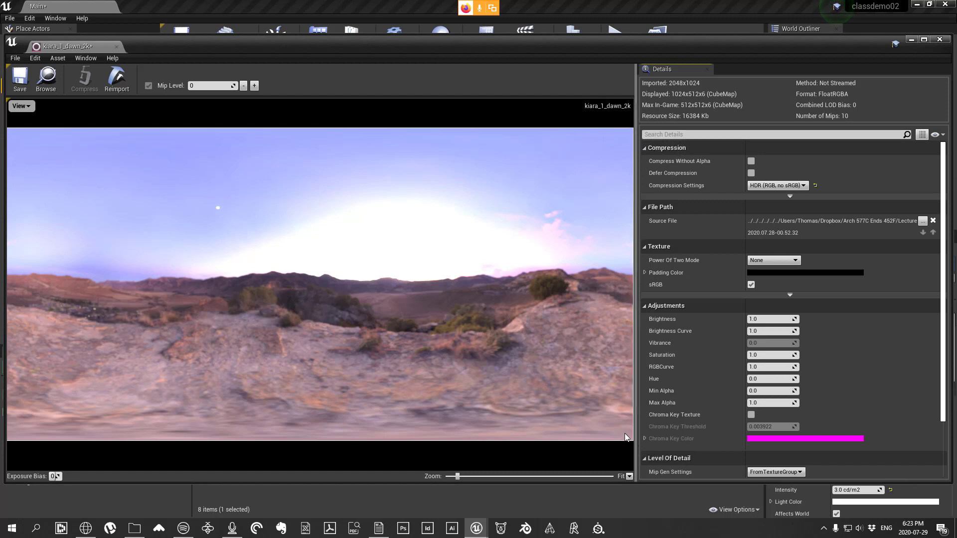
pyautogui.click(940, 39)
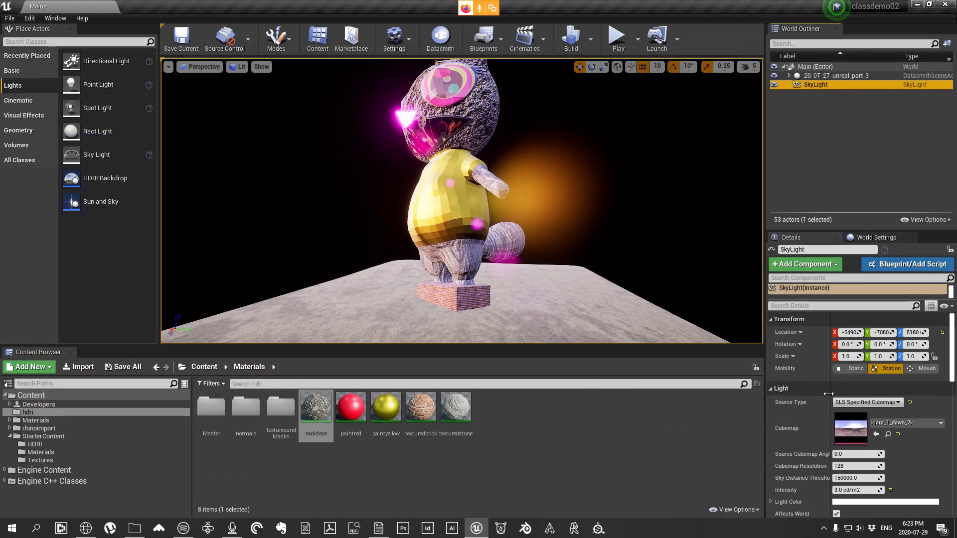
# Step: Set the sky light's cubemap resolution to 1024 and postpone the pending autosave
pyautogui.click(856, 466)
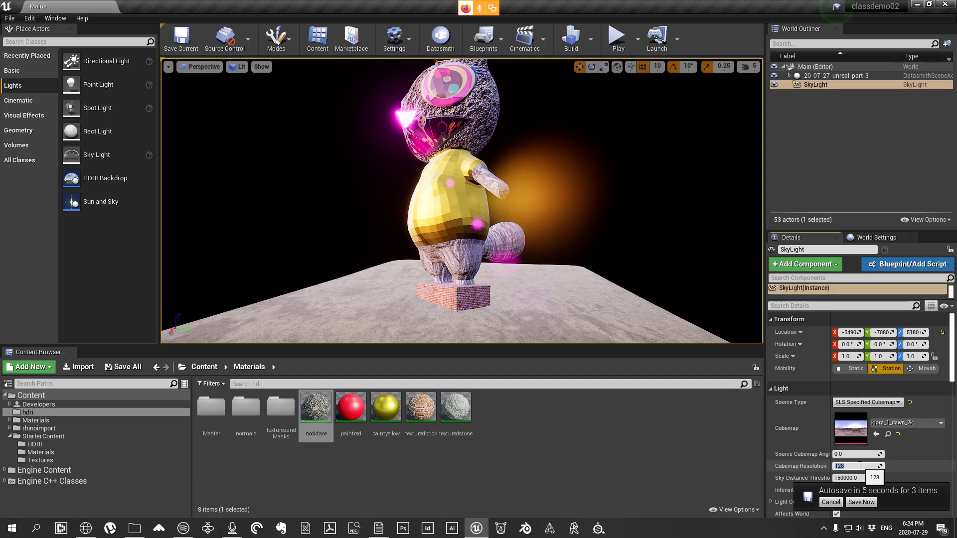
pyautogui.write('1024')
pyautogui.click(824, 502)
pyautogui.click(859, 467)
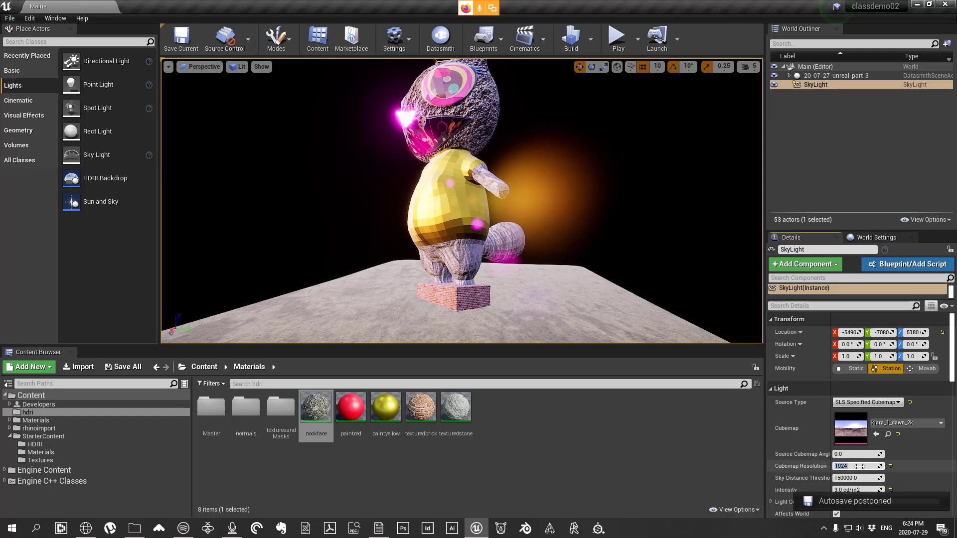
# Step: Examine the sky light's shading on the statue, brick base and ground from several viewpoints
pyautogui.moveTo(695, 217); pyautogui.dragTo(648, 199)
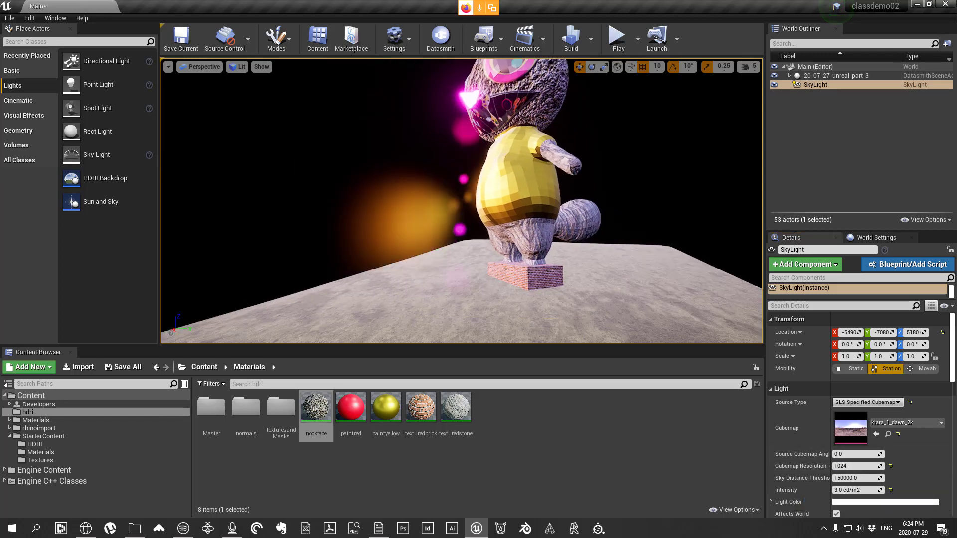
pyautogui.moveTo(648, 199); pyautogui.dragTo(710, 231, button='right')
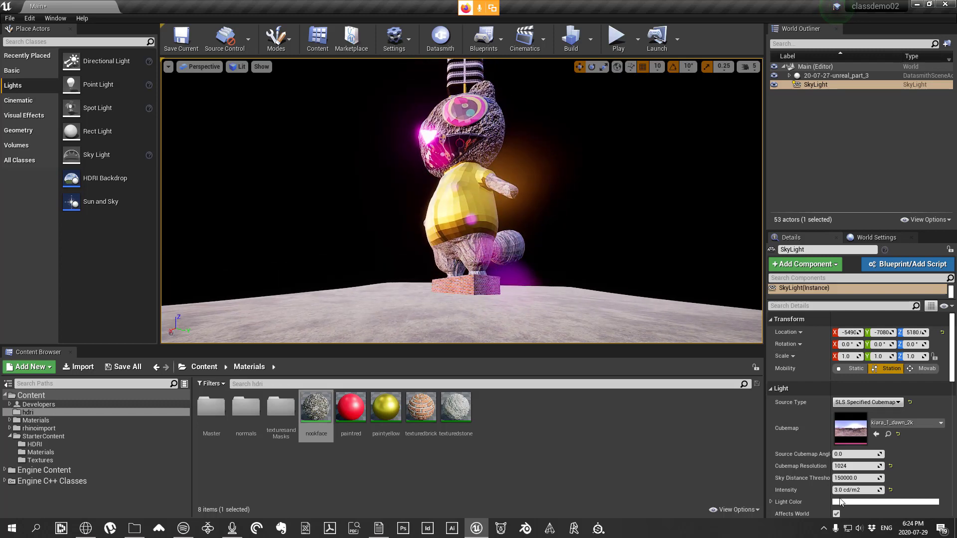
pyautogui.moveTo(548, 210); pyautogui.dragTo(631, 273, button='right')
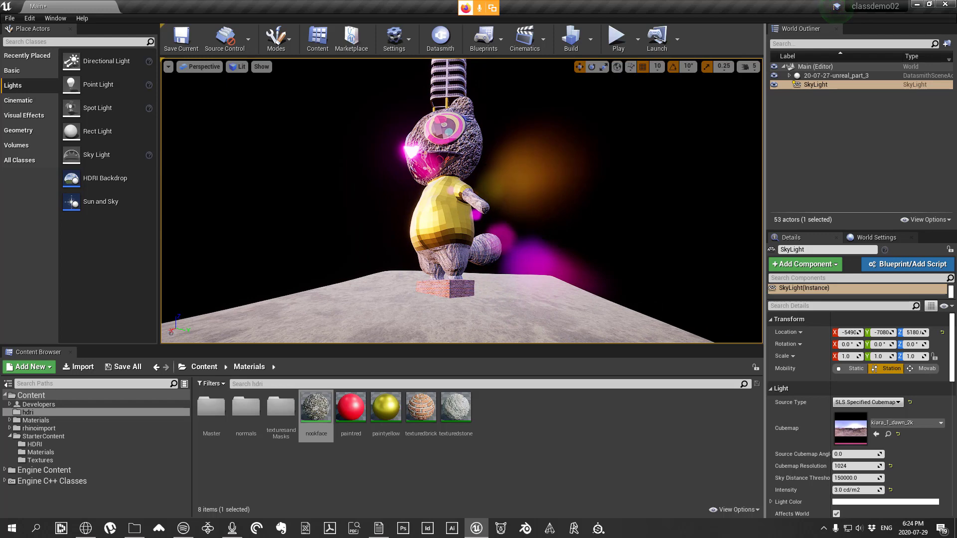
pyautogui.moveTo(516, 257); pyautogui.dragTo(535, 160, button='right')
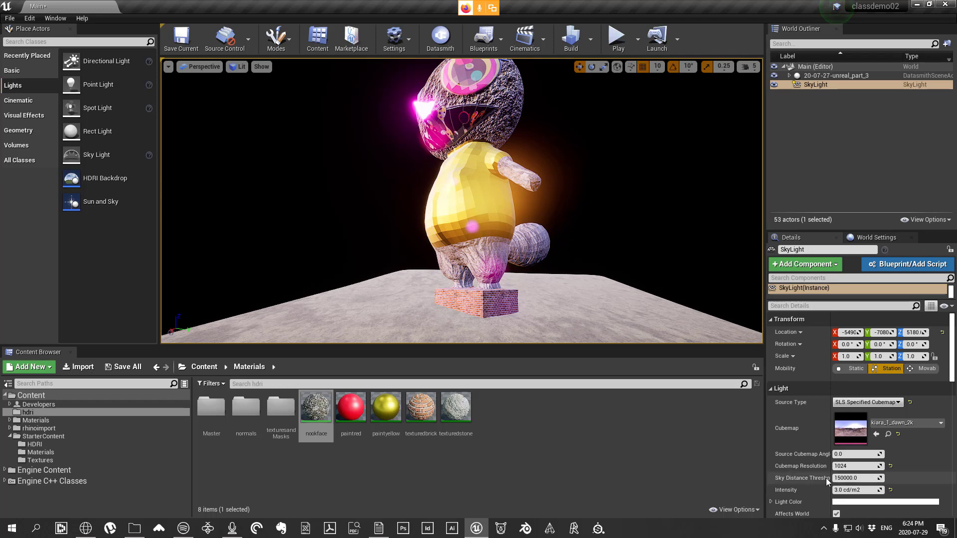
pyautogui.moveTo(531, 243); pyautogui.dragTo(563, 227, button='right')
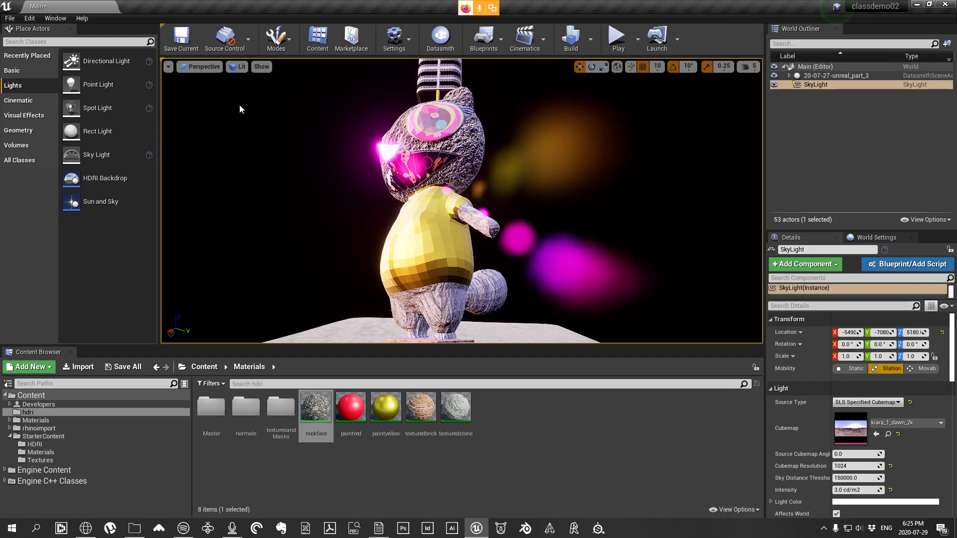
pyautogui.moveTo(240, 105); pyautogui.dragTo(232, 127, button='right')
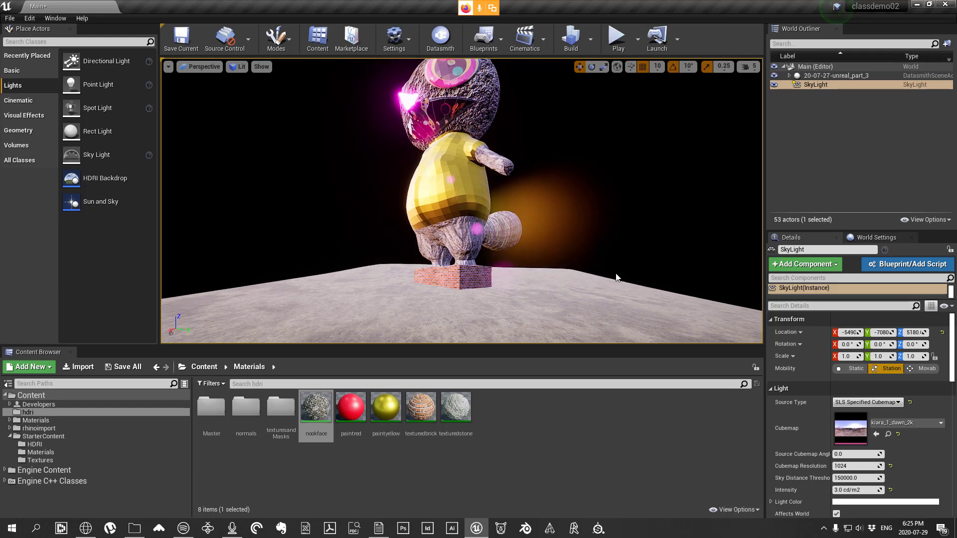
pyautogui.scroll(4, 616, 277)
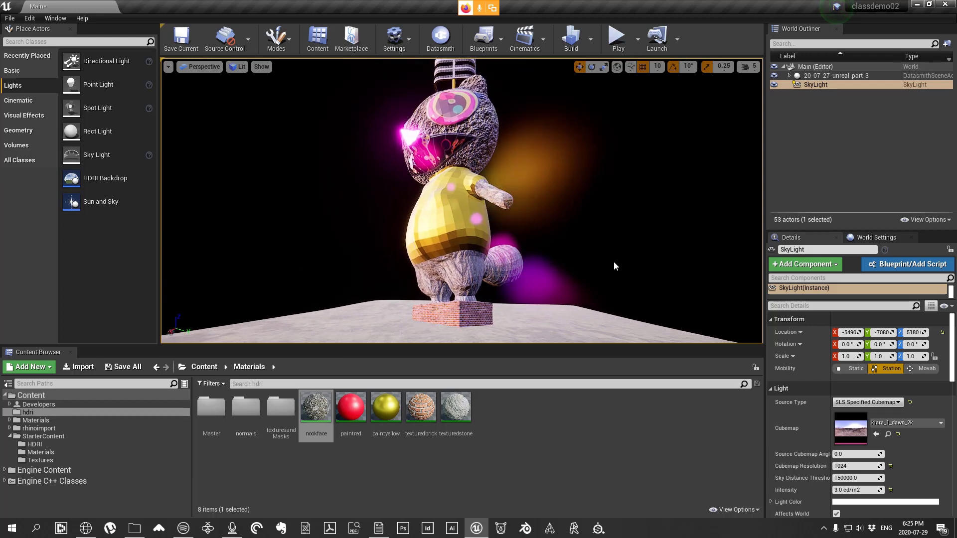
# Step: Build only the level's lighting, dismiss the message log and check the baked light on the statue
pyautogui.click(592, 42)
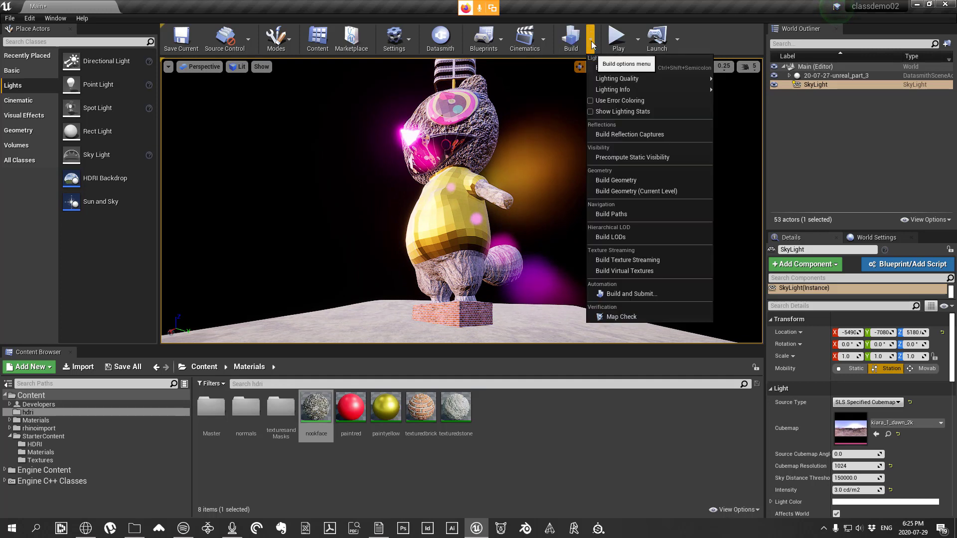
pyautogui.moveTo(701, 79)
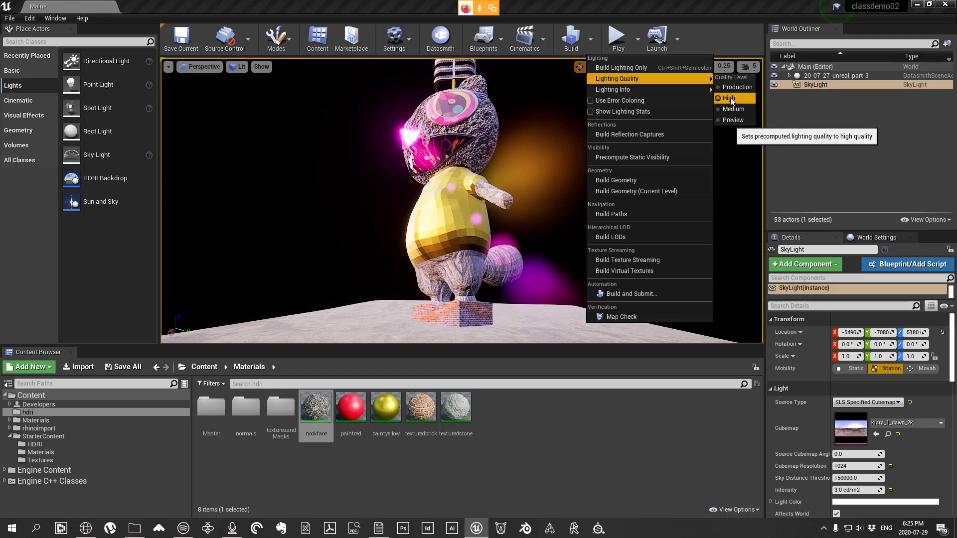
pyautogui.click(623, 68)
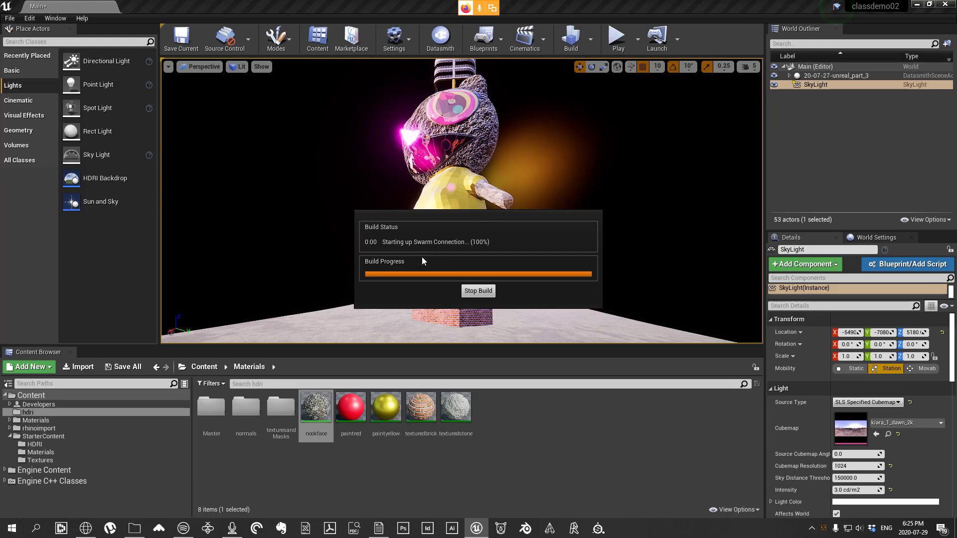
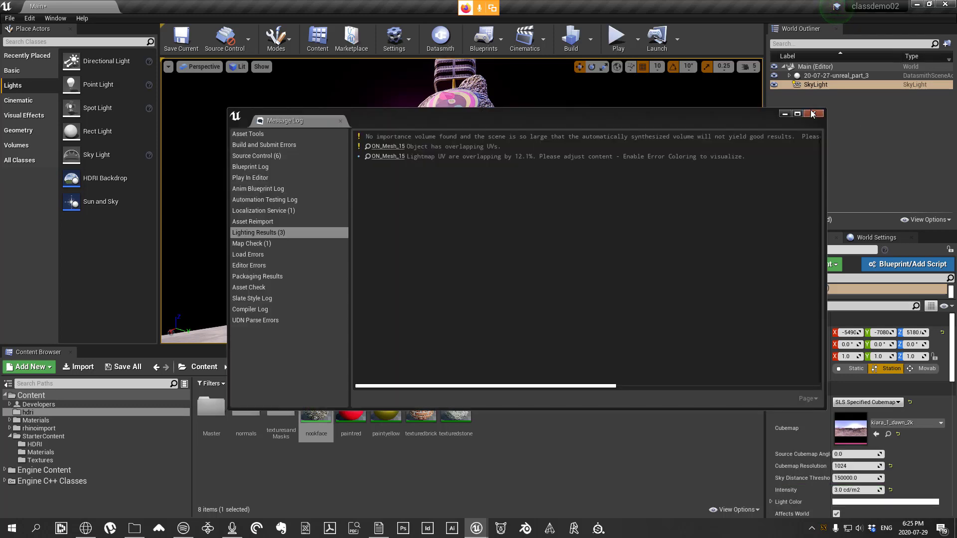
pyautogui.click(813, 115)
pyautogui.moveTo(589, 180); pyautogui.dragTo(563, 197, button='right')
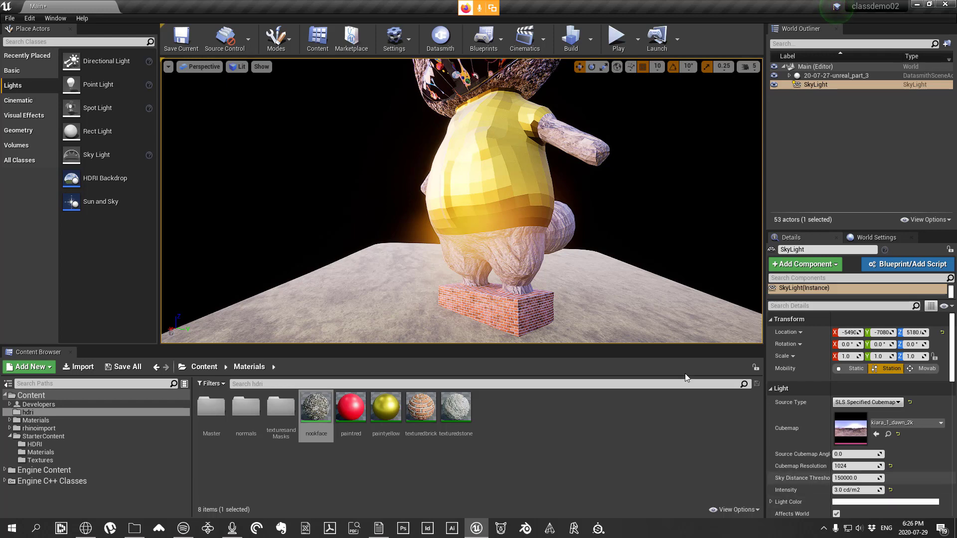
pyautogui.moveTo(644, 231)
pyautogui.mouseDown(button='right')
pyautogui.moveTo(627, 213)
pyautogui.moveTo(654, 216)
pyautogui.mouseUp(button='right')
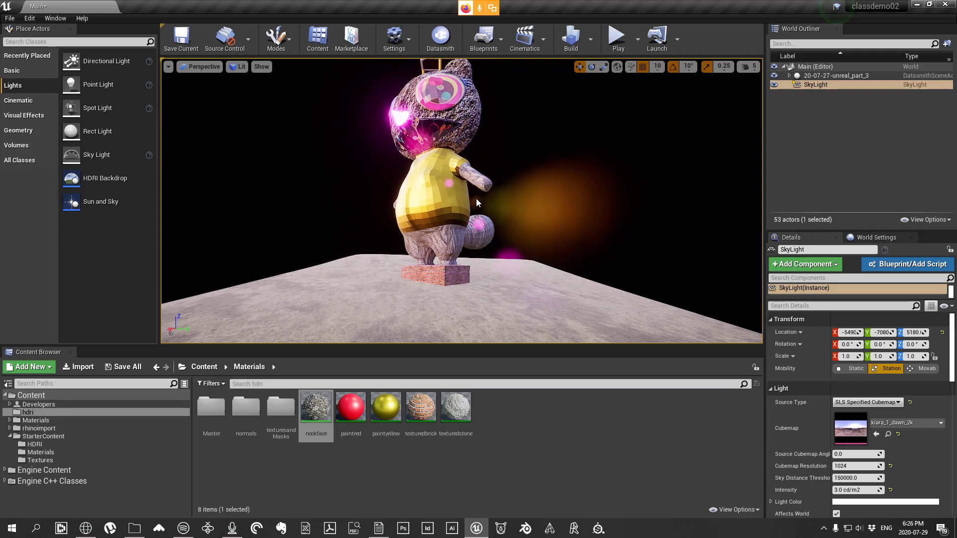
pyautogui.moveTo(654, 216); pyautogui.dragTo(585, 168, button='right')
pyautogui.moveTo(528, 191)
pyautogui.mouseDown(button='right')
pyautogui.moveTo(553, 195)
pyautogui.moveTo(538, 193)
pyautogui.mouseUp(button='right')
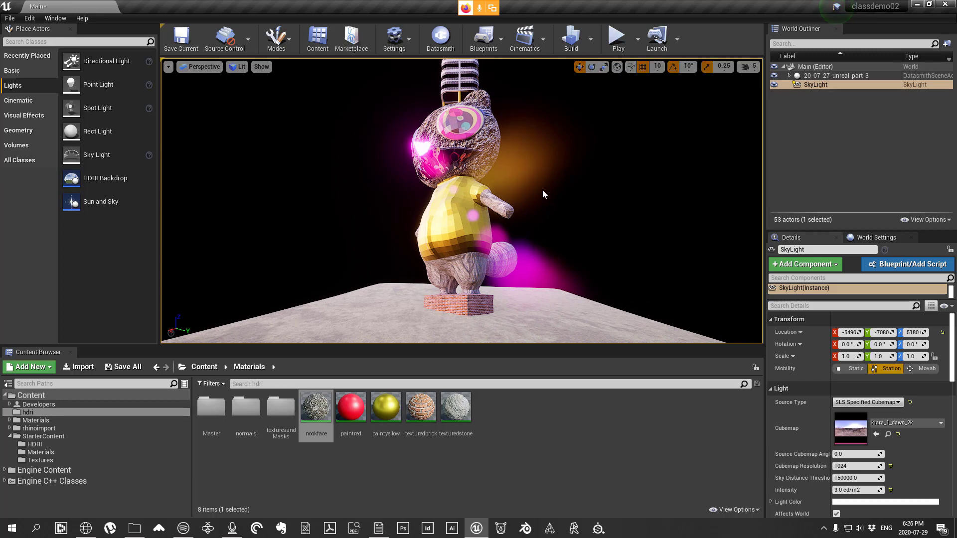
pyautogui.moveTo(542, 195); pyautogui.dragTo(545, 182, button='right')
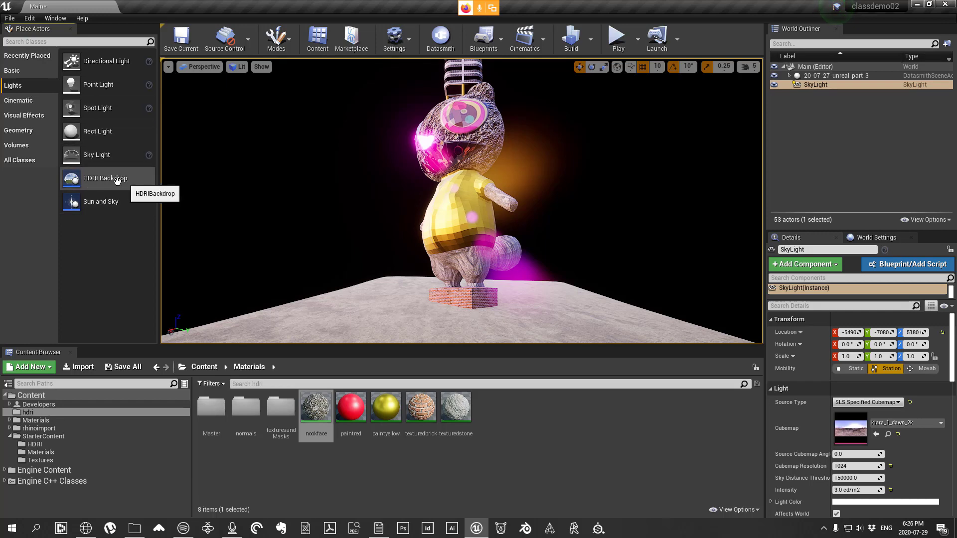
# Step: Place an HDRI Backdrop actor in the level and check its dome's size and position relative to the statue
pyautogui.moveTo(120, 178); pyautogui.dragTo(316, 216)
pyautogui.moveTo(509, 253); pyautogui.dragTo(319, 257, button='right')
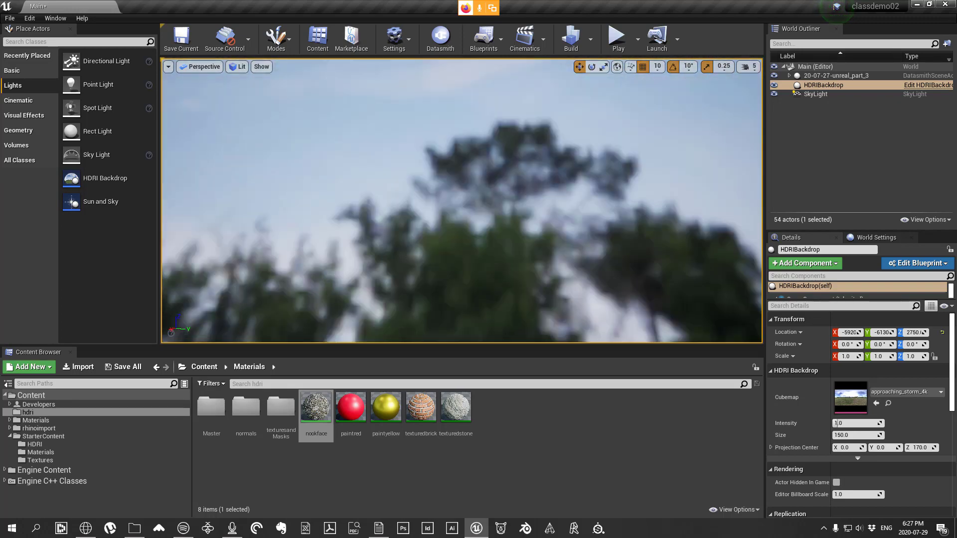
pyautogui.moveTo(462, 200); pyautogui.dragTo(728, 186, button='right')
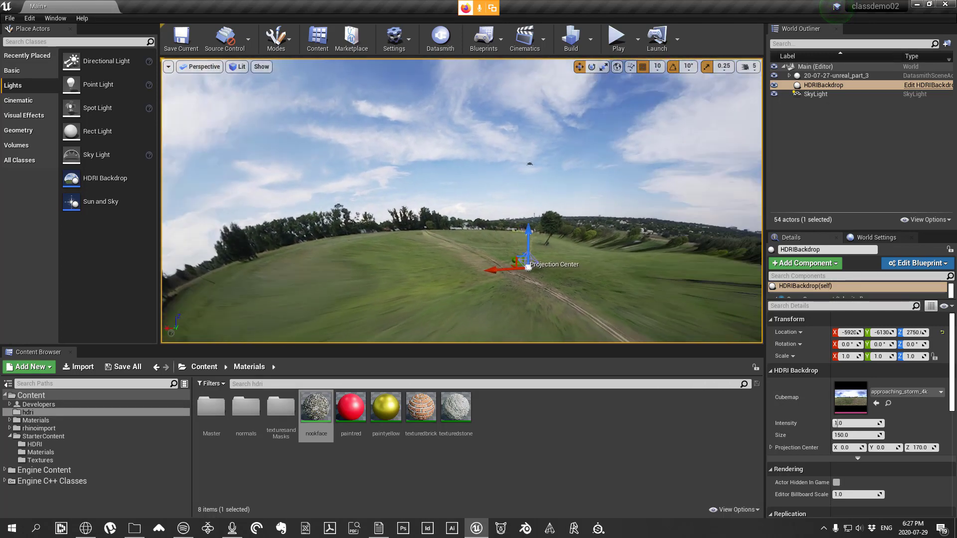
pyautogui.moveTo(580, 191); pyautogui.dragTo(580, 190, button='right')
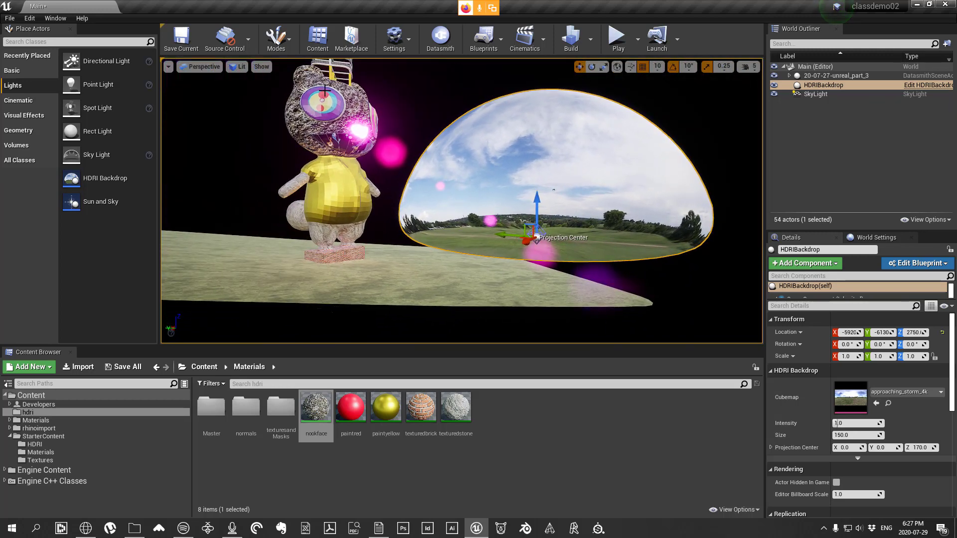
pyautogui.moveTo(325, 91); pyautogui.dragTo(444, 224, button='right')
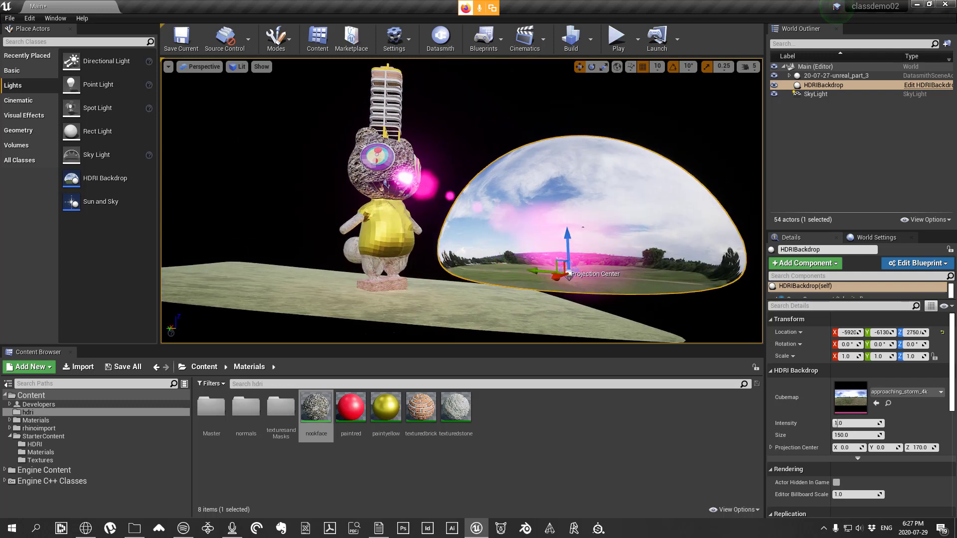
pyautogui.moveTo(373, 162); pyautogui.dragTo(373, 162, button='right')
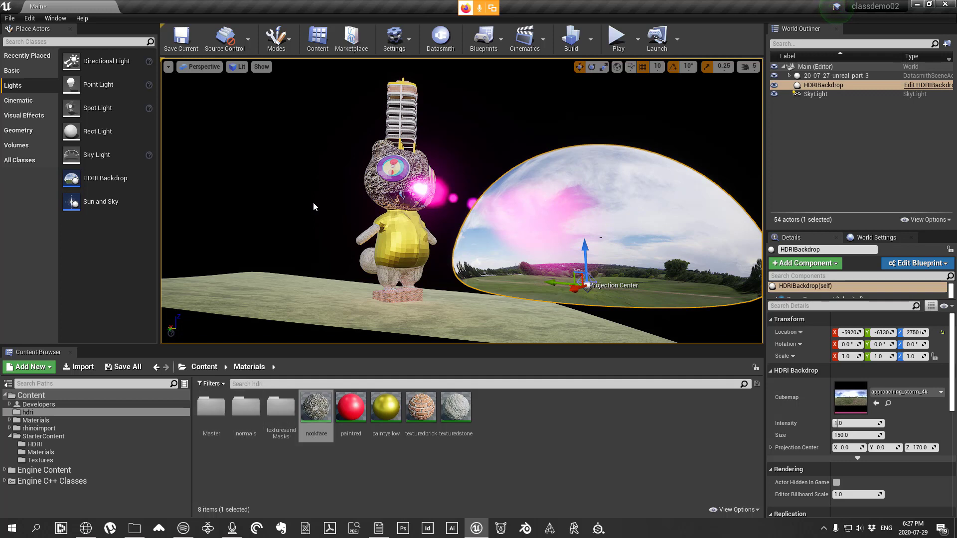
# Step: Switch the viewport to the four-pane grid layout with perspective and orthographic views
pyautogui.click(169, 66)
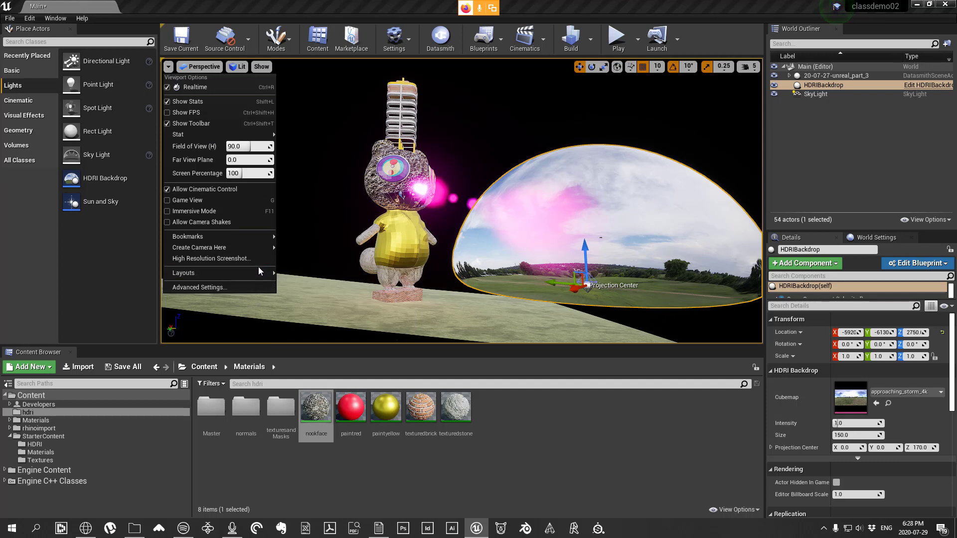
pyautogui.moveTo(259, 273)
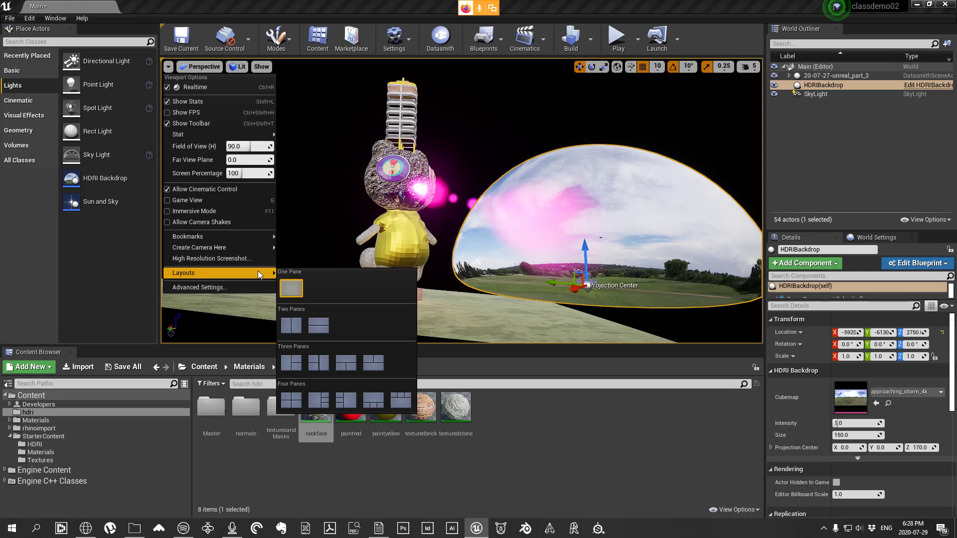
pyautogui.click(290, 403)
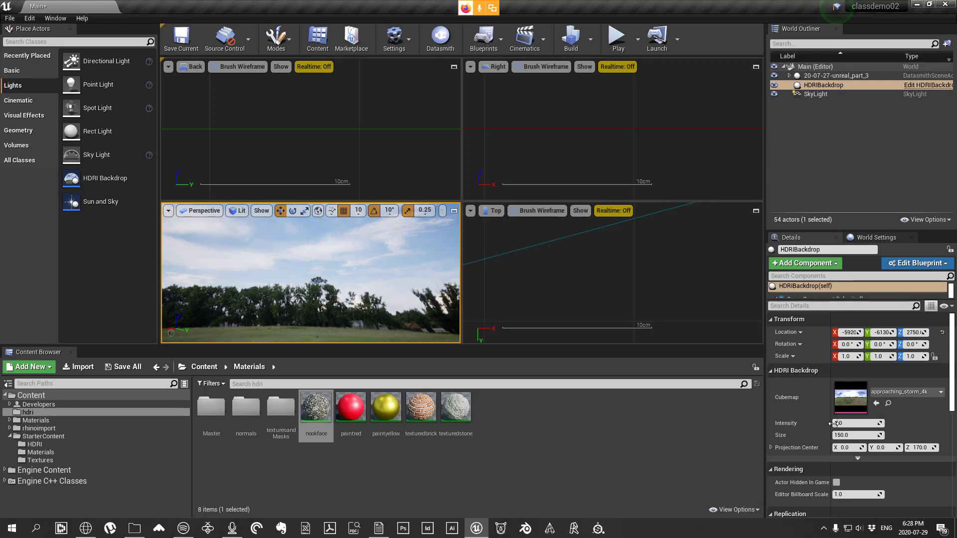
pyautogui.scroll(-3, 412, 119)
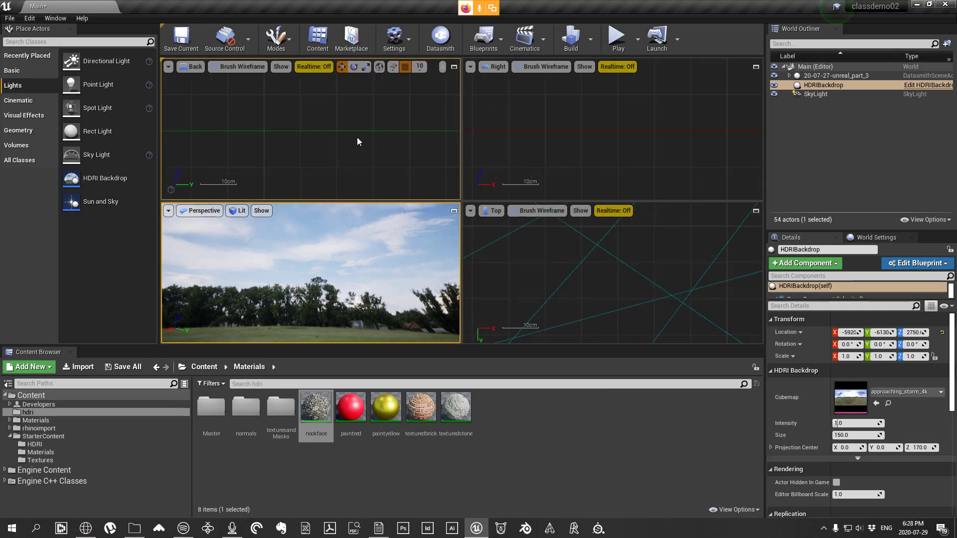
# Step: Move the HDRI backdrop dome so it is centred on the statue, at about X 1060, Y 490
pyautogui.scroll(-10, 357, 136)
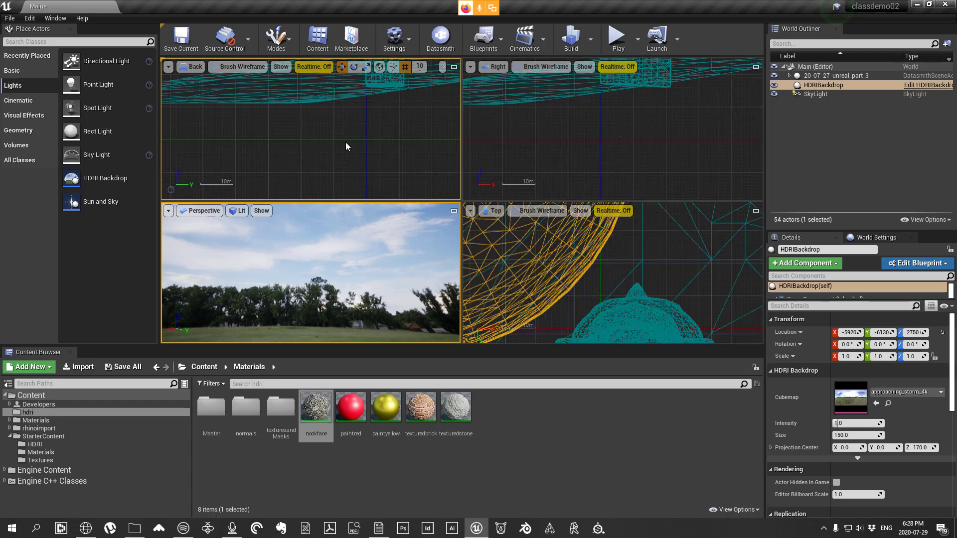
pyautogui.press('f')
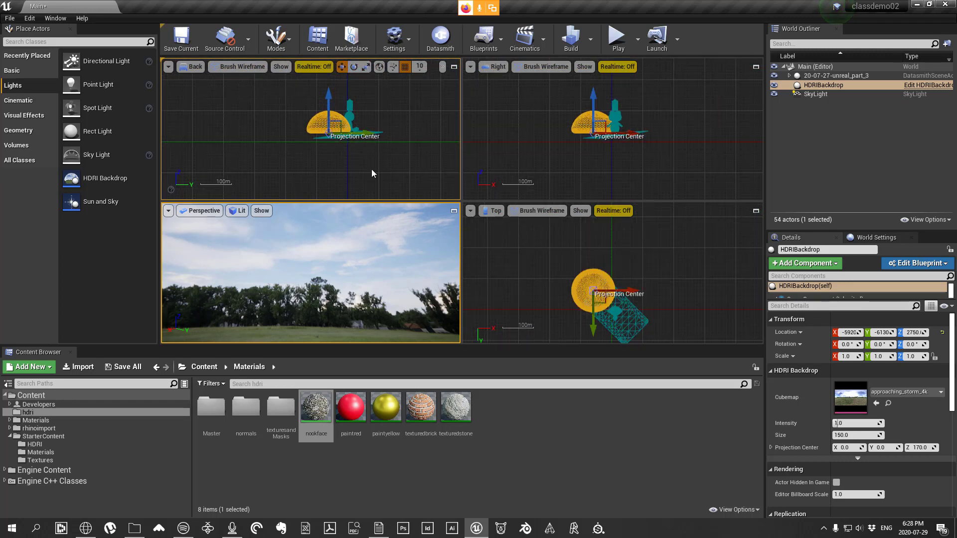
pyautogui.moveTo(368, 239); pyautogui.dragTo(367, 274, button='right')
pyautogui.scroll(5, 354, 125)
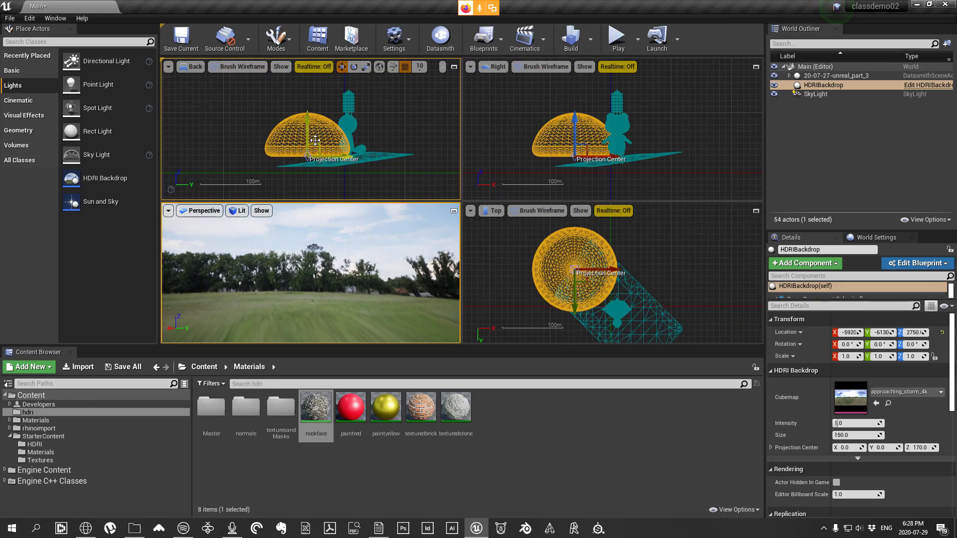
pyautogui.scroll(3, 315, 141)
pyautogui.scroll(-3, 315, 140)
pyautogui.scroll(2, 349, 114)
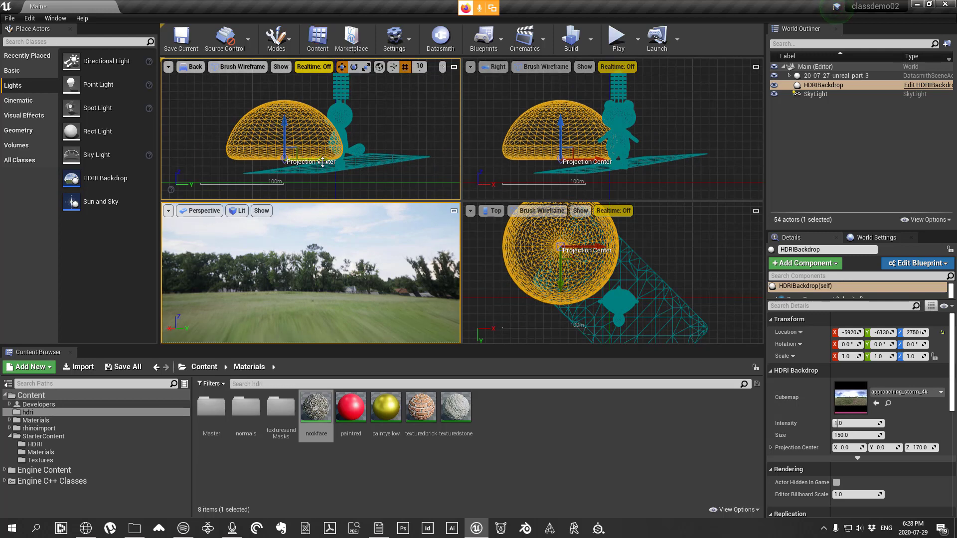
pyautogui.moveTo(323, 162); pyautogui.dragTo(377, 163)
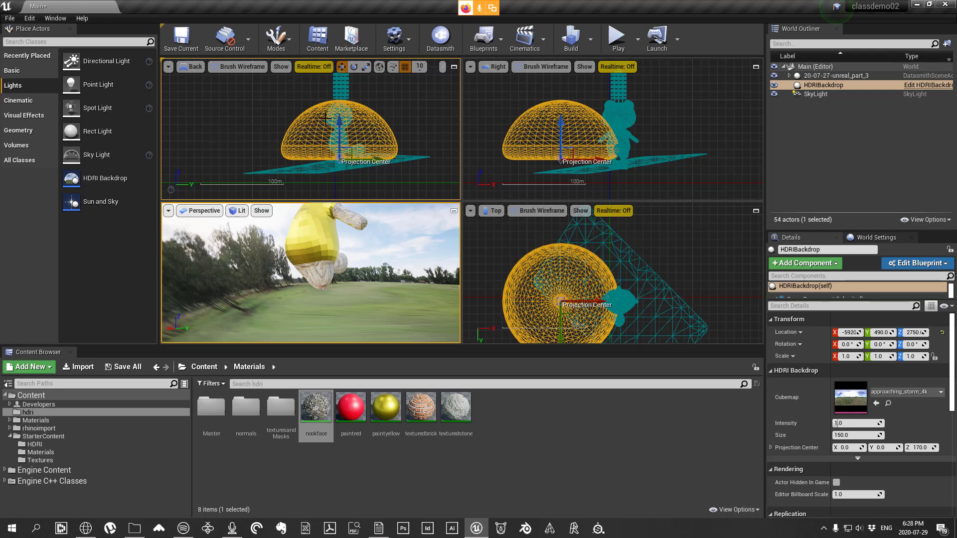
pyautogui.moveTo(603, 161); pyautogui.dragTo(659, 164)
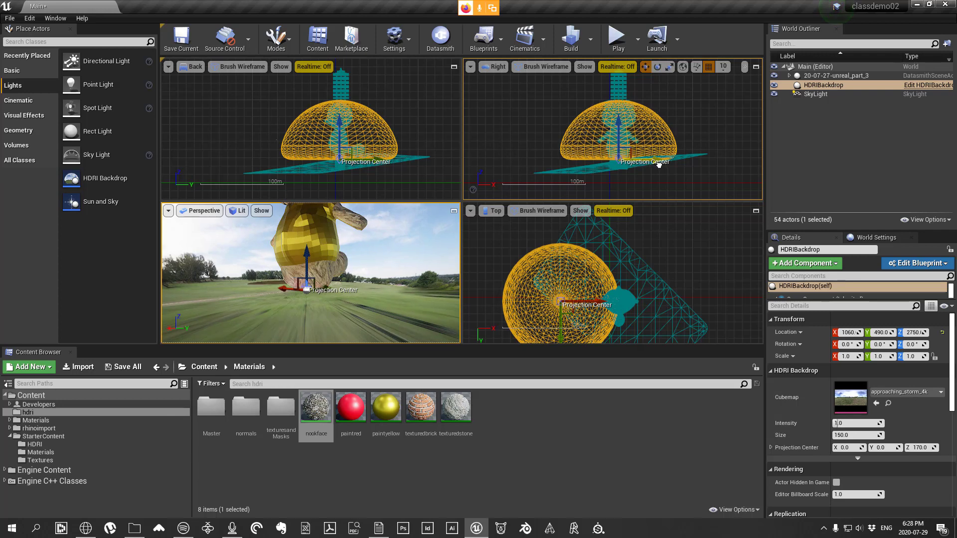
pyautogui.scroll(-3, 582, 265)
pyautogui.scroll(1, 610, 307)
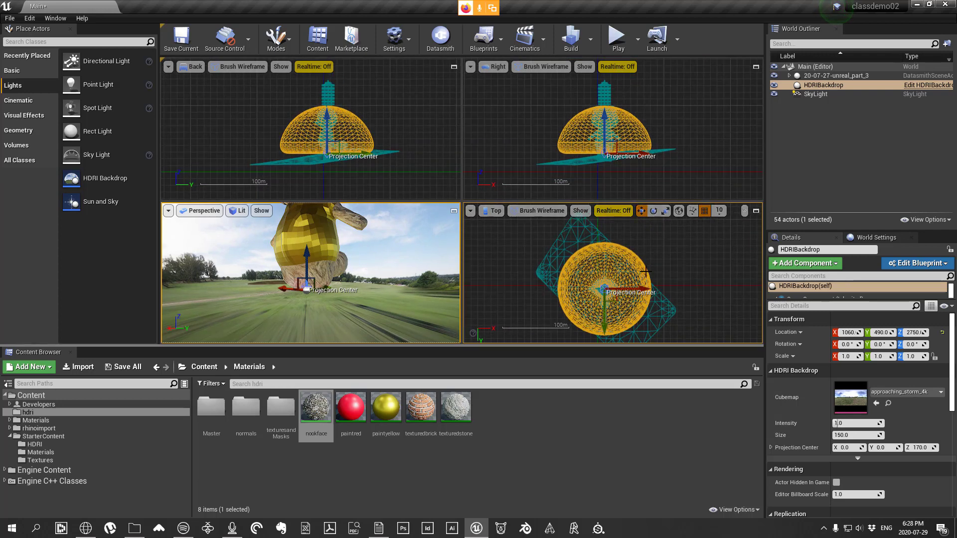
# Step: Set the HDRI backdrop's size to 800 and lower its dome to about Z -4140
pyautogui.moveTo(325, 116); pyautogui.dragTo(355, 119)
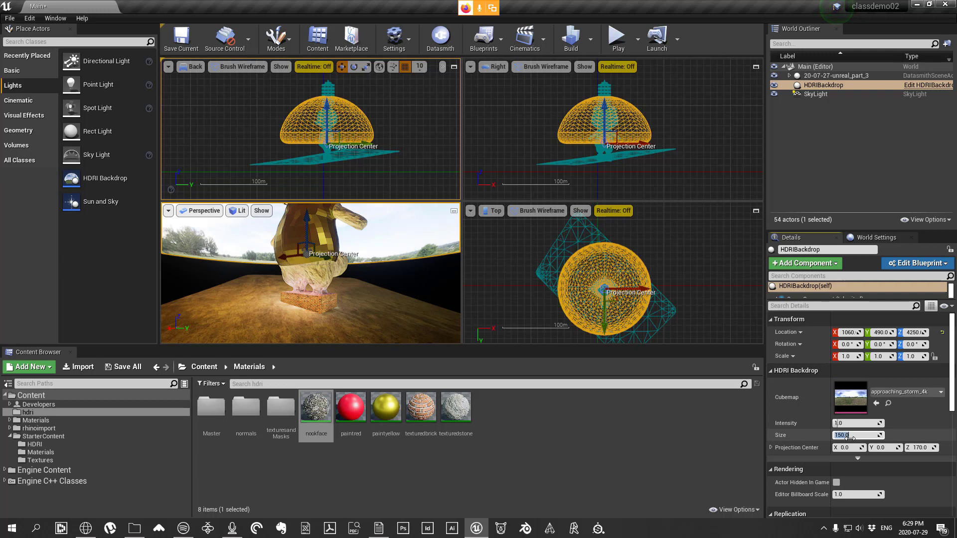
pyautogui.press('Return')
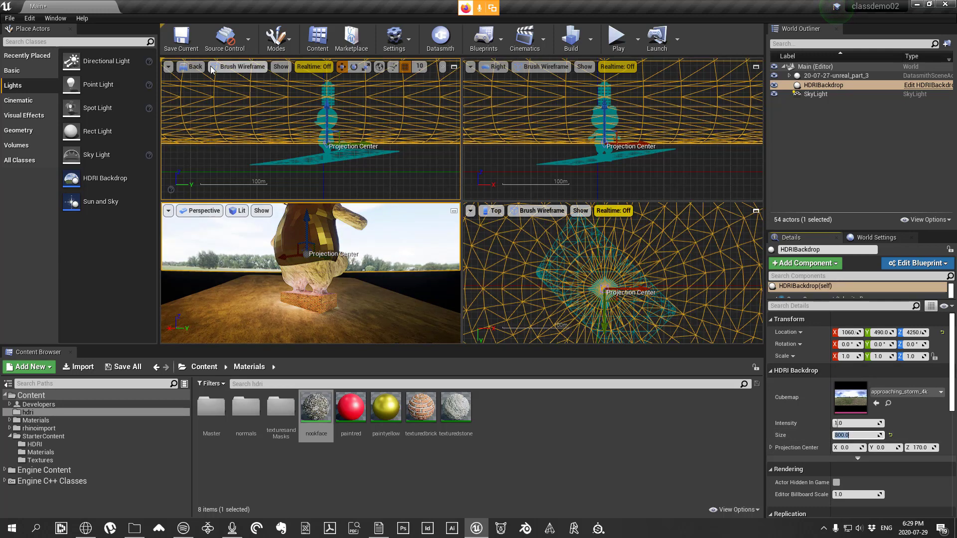
pyautogui.moveTo(307, 123); pyautogui.dragTo(318, 145)
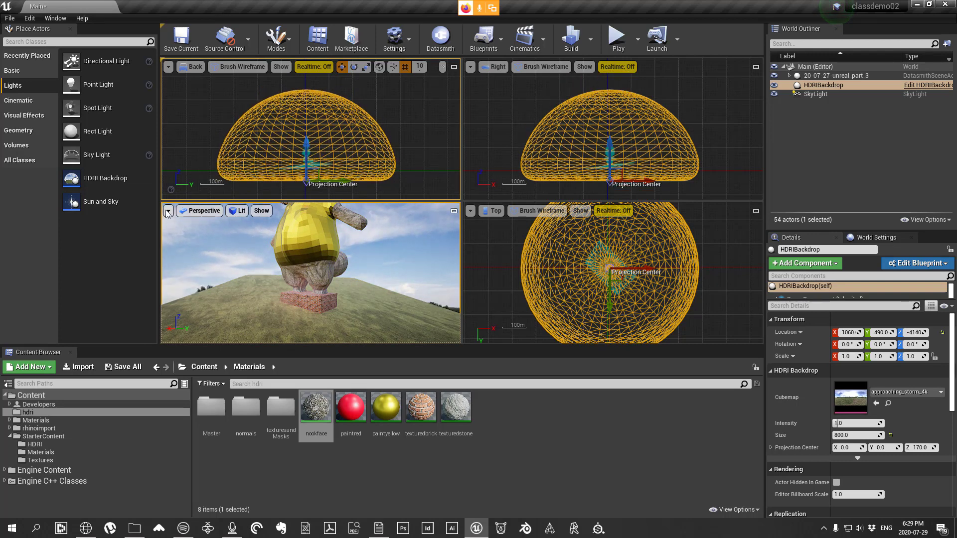
# Step: Return the viewport to the one-pane perspective layout and view the statue against the backdrop
pyautogui.click(168, 211)
pyautogui.moveTo(246, 416)
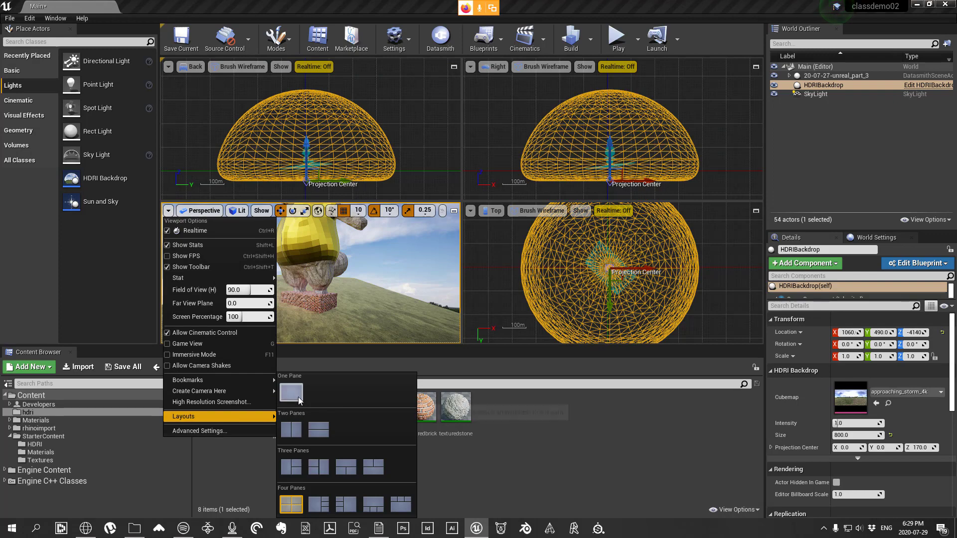
pyautogui.click(292, 393)
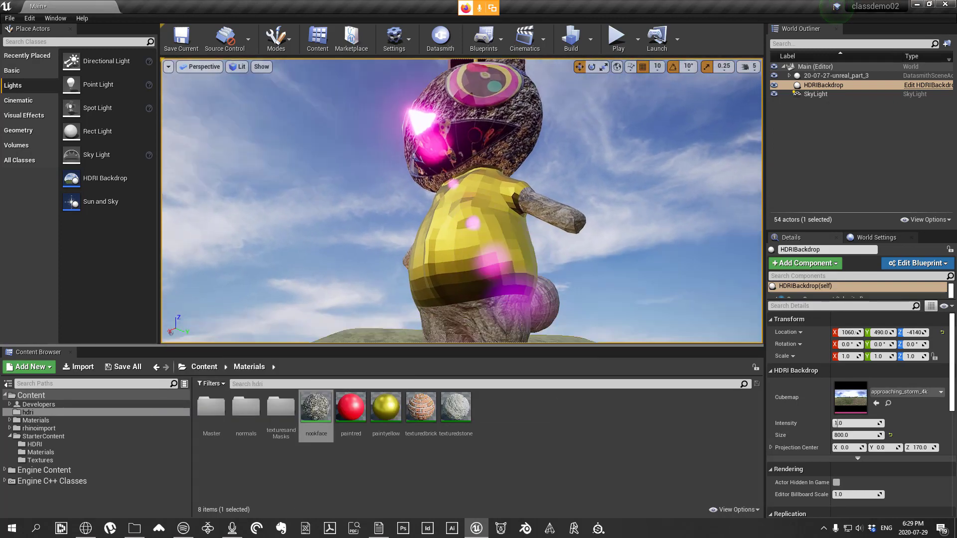
pyautogui.moveTo(461, 200); pyautogui.dragTo(466, 274, button='right')
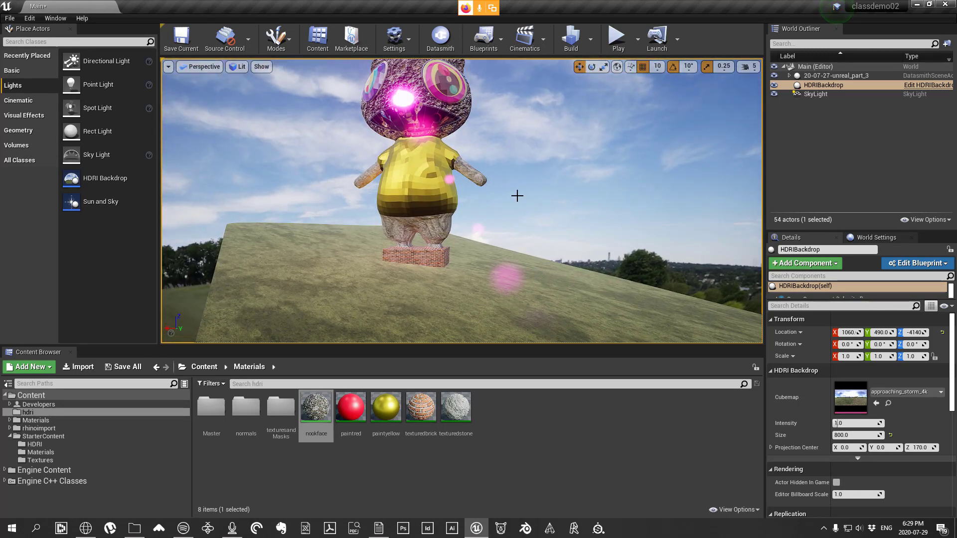
pyautogui.moveTo(606, 227); pyautogui.dragTo(473, 225, button='right')
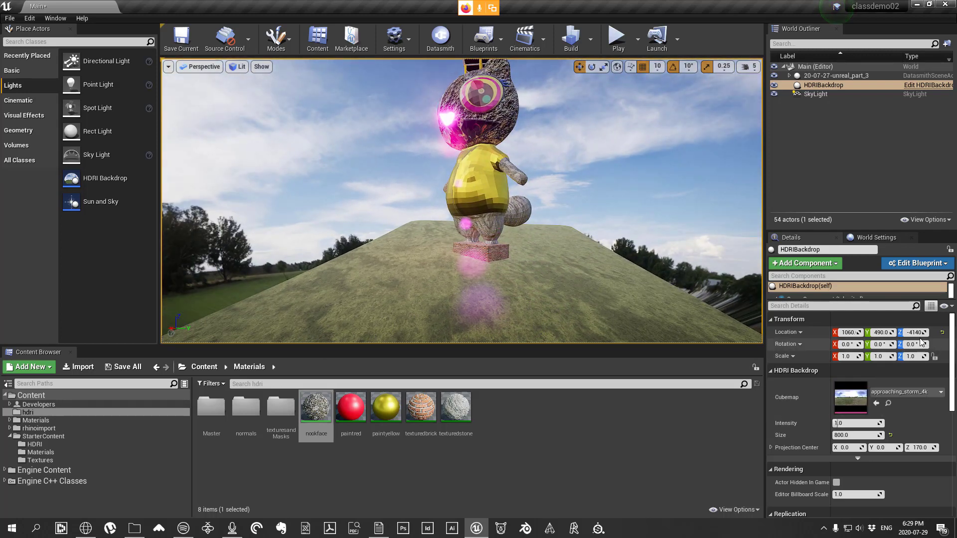
# Step: Adjust the backdrop's projection center Z to about 9027, checking the horizon behind the statue
pyautogui.click(839, 422)
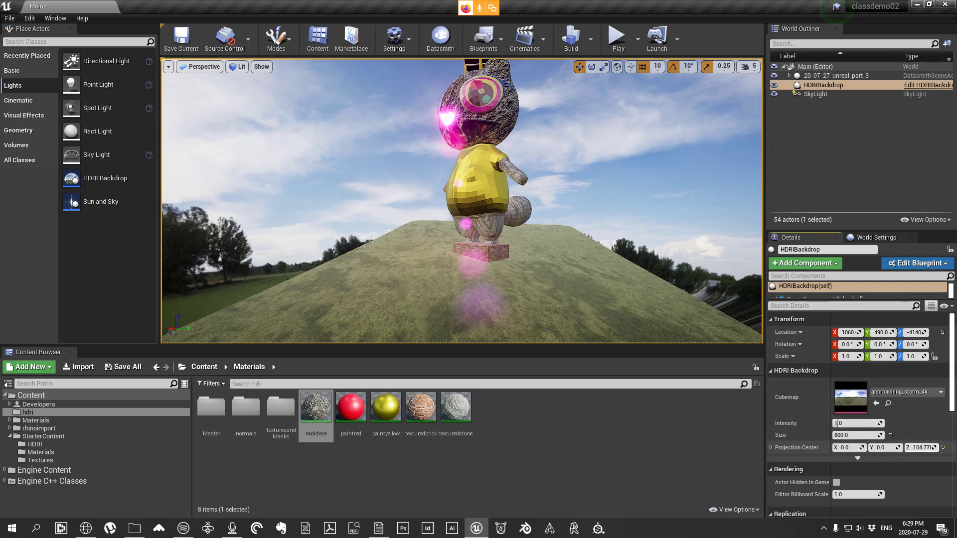
pyautogui.moveTo(923, 447); pyautogui.dragTo(935, 447)
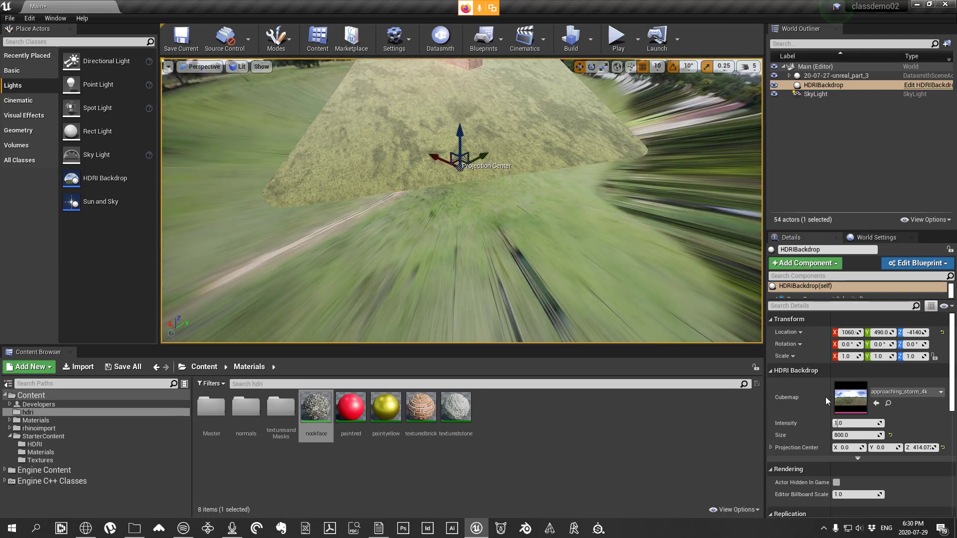
pyautogui.moveTo(921, 448); pyautogui.dragTo(947, 447)
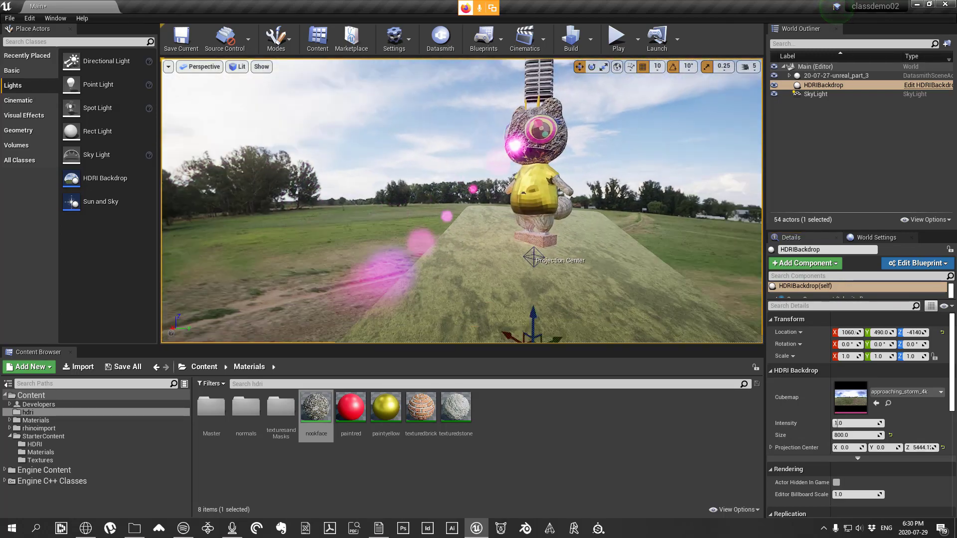
pyautogui.moveTo(464, 199)
pyautogui.mouseDown(button='right')
pyautogui.moveTo(553, 195)
pyautogui.moveTo(319, 182)
pyautogui.moveTo(475, 189)
pyautogui.mouseUp(button='right')
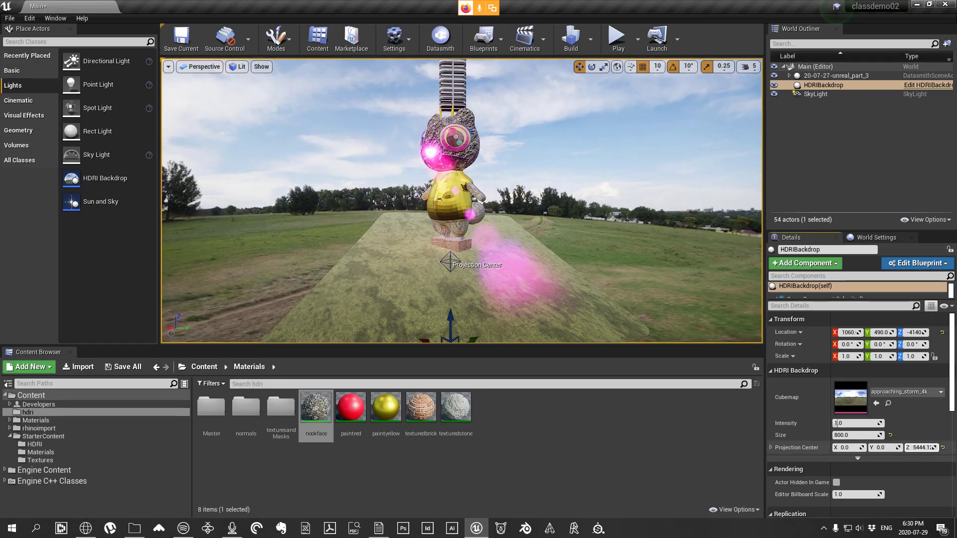
pyautogui.moveTo(917, 447)
pyautogui.mouseDown()
pyautogui.moveTo(927, 447)
pyautogui.moveTo(912, 448)
pyautogui.mouseUp()
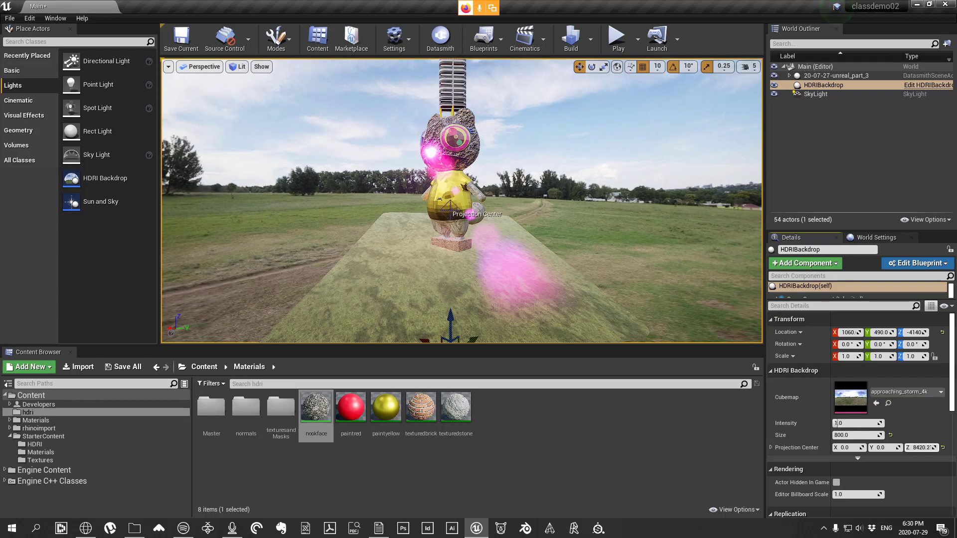
pyautogui.moveTo(640, 251)
pyautogui.mouseDown(button='right')
pyautogui.moveTo(633, 264)
pyautogui.moveTo(648, 249)
pyautogui.moveTo(641, 235)
pyautogui.mouseUp(button='right')
pyautogui.moveTo(456, 259); pyautogui.dragTo(456, 260, button='right')
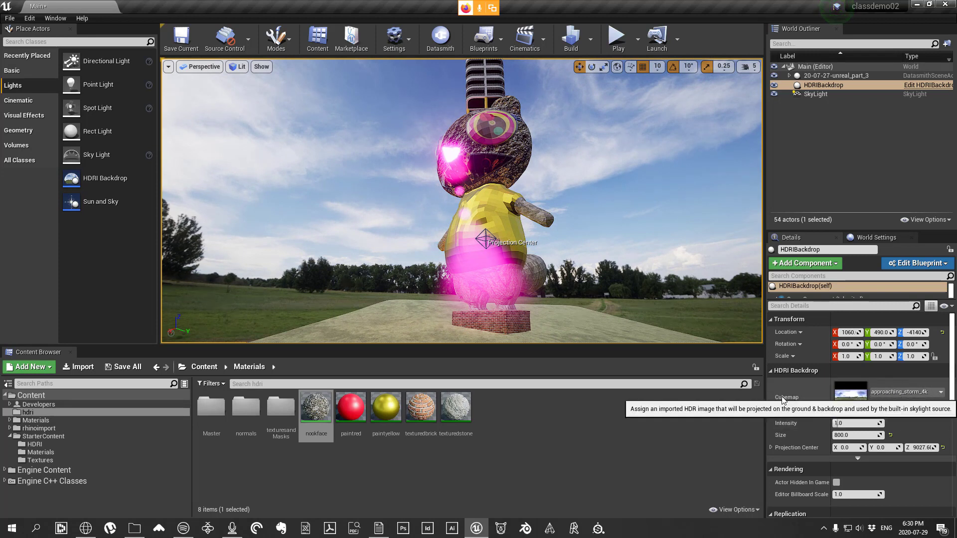
# Step: Assign the kiara_1_dawn_2k texture from the hdri folder as the HDRI backdrop's cubemap
pyautogui.click(916, 394)
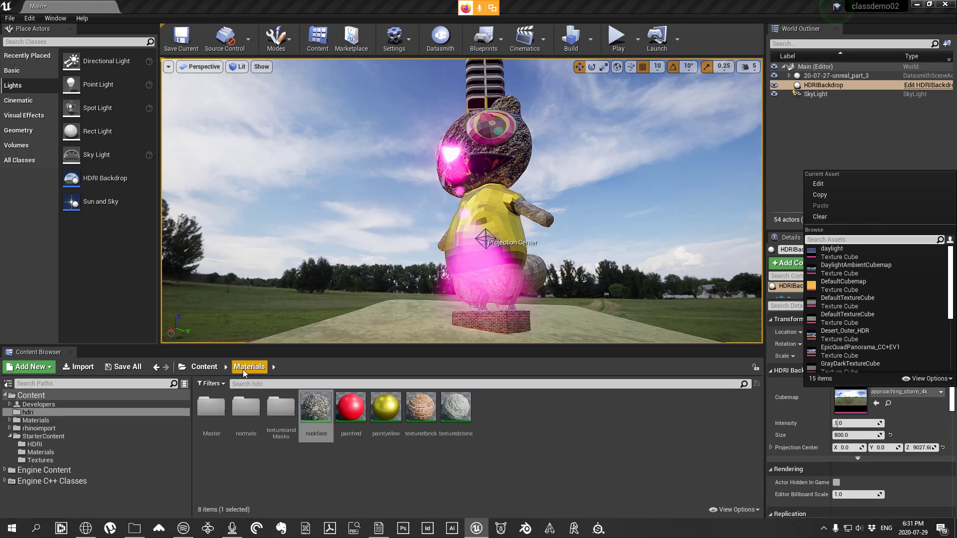
pyautogui.click(211, 369)
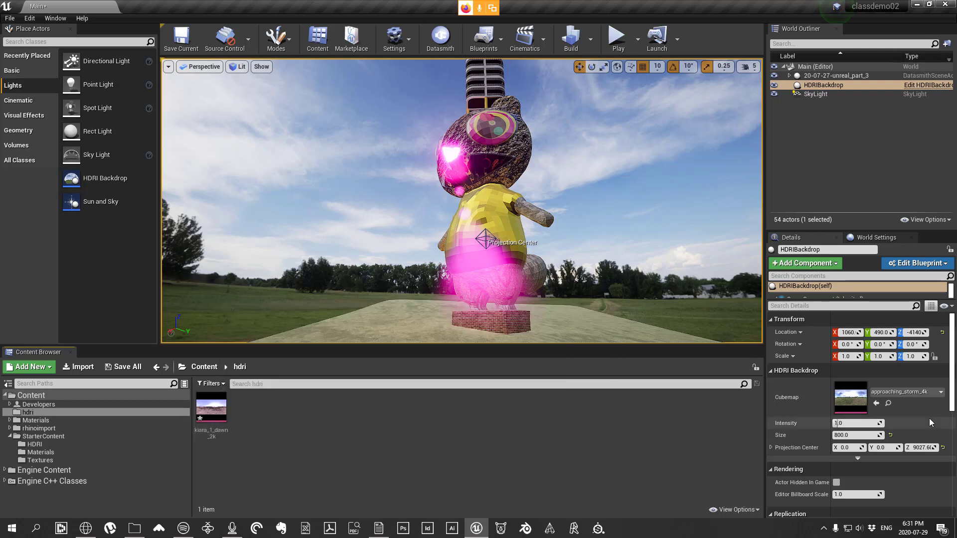
pyautogui.click(918, 392)
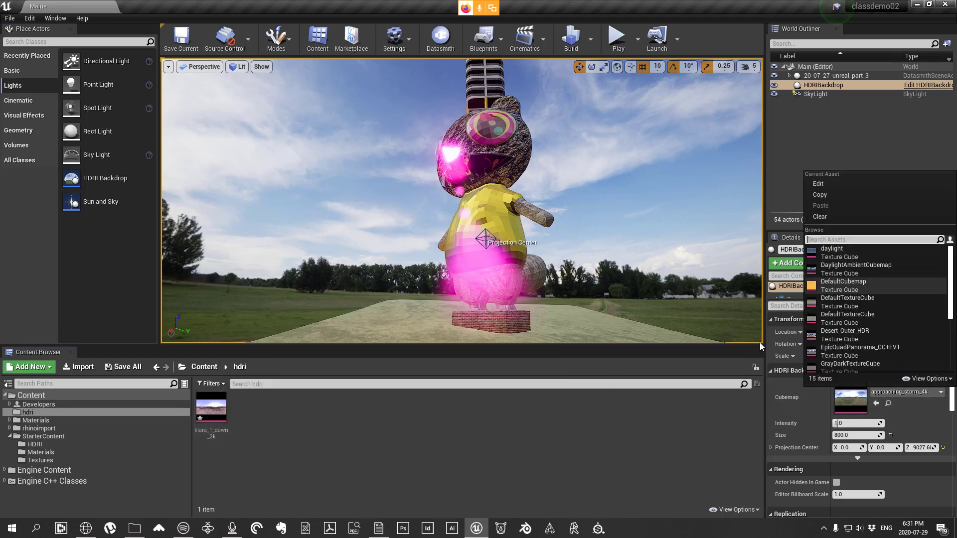
pyautogui.moveTo(211, 409); pyautogui.dragTo(873, 397)
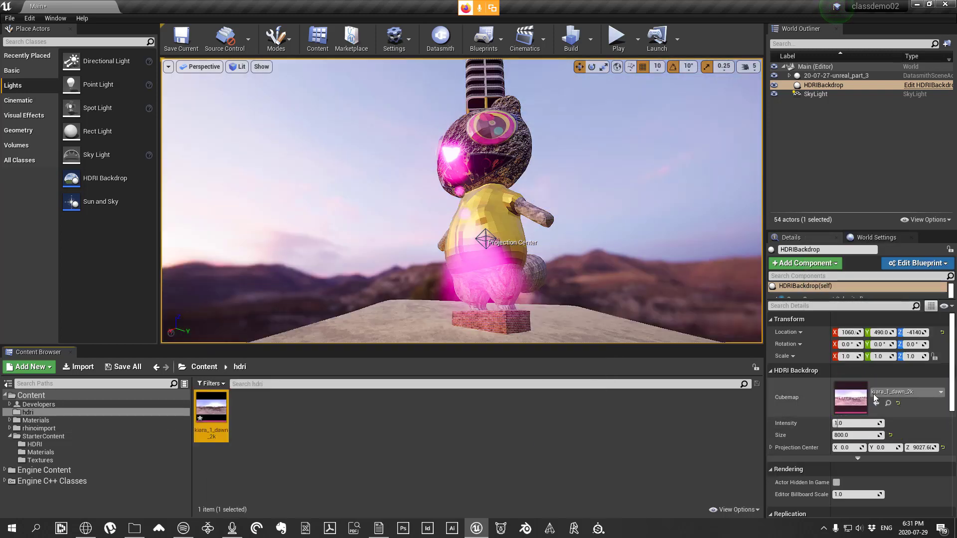
# Step: Raise the backdrop's projection center Z to about 10159 and check the dawn landscape around the statue
pyautogui.moveTo(461, 201); pyautogui.dragTo(538, 218, button='right')
pyautogui.press('w')
pyautogui.press('s')
pyautogui.keyDown('alt'); pyautogui.moveTo(538, 218); pyautogui.dragTo(421, 238); pyautogui.keyUp('alt')
pyautogui.scroll(-3, 421, 238)
pyautogui.moveTo(421, 238); pyautogui.dragTo(415, 195, button='right')
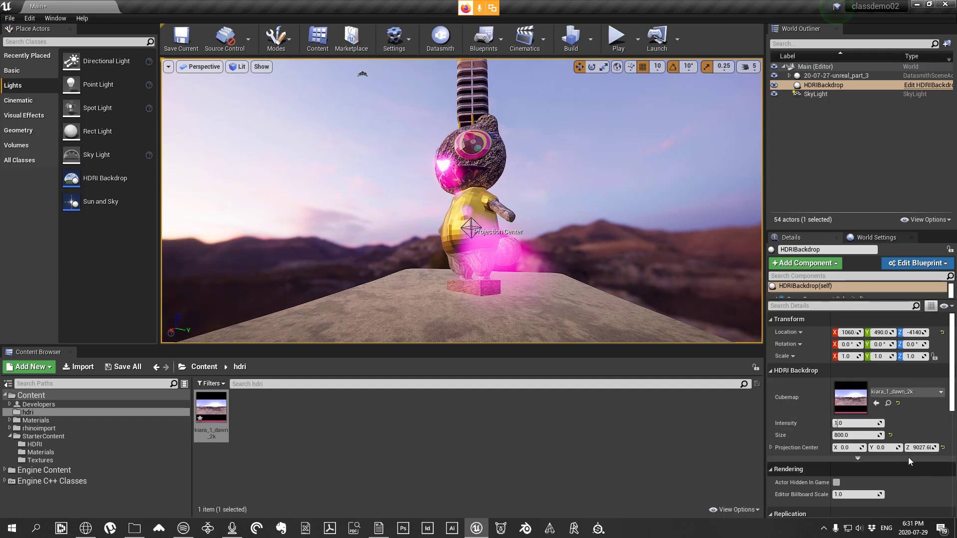
pyautogui.moveTo(922, 448)
pyautogui.mouseDown()
pyautogui.moveTo(903, 448)
pyautogui.moveTo(922, 449)
pyautogui.mouseUp()
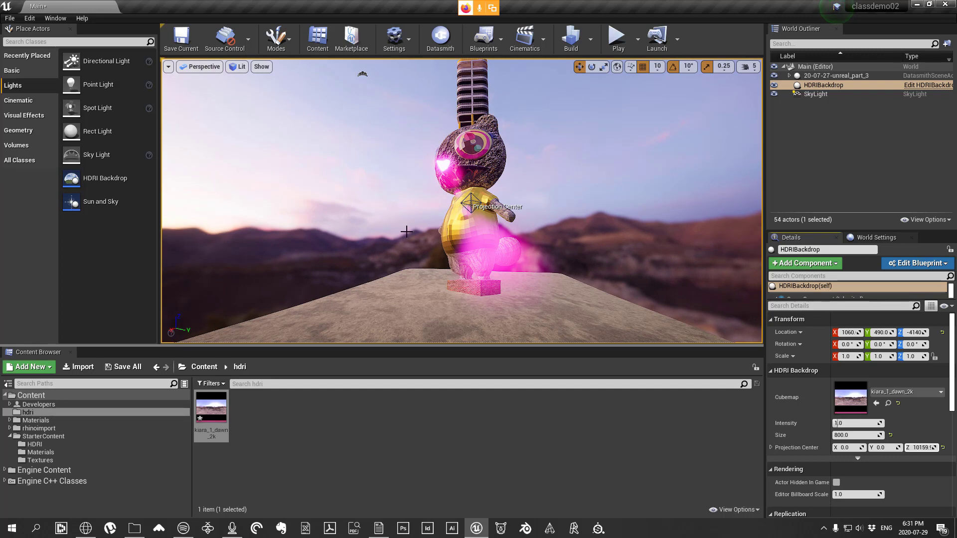
pyautogui.moveTo(451, 202); pyautogui.dragTo(474, 222, button='right')
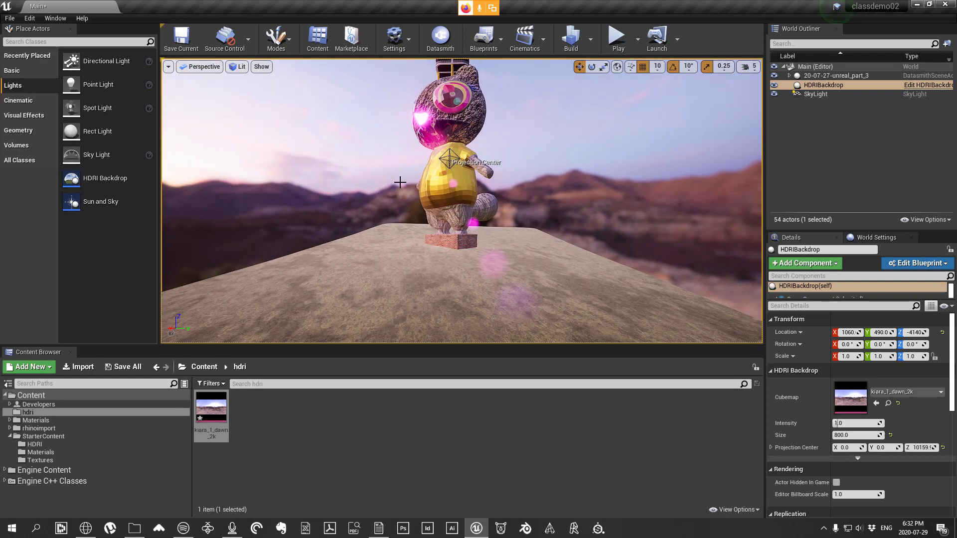
pyautogui.moveTo(396, 185)
pyautogui.mouseDown(button='right')
pyautogui.moveTo(374, 186)
pyautogui.moveTo(389, 174)
pyautogui.mouseUp(button='right')
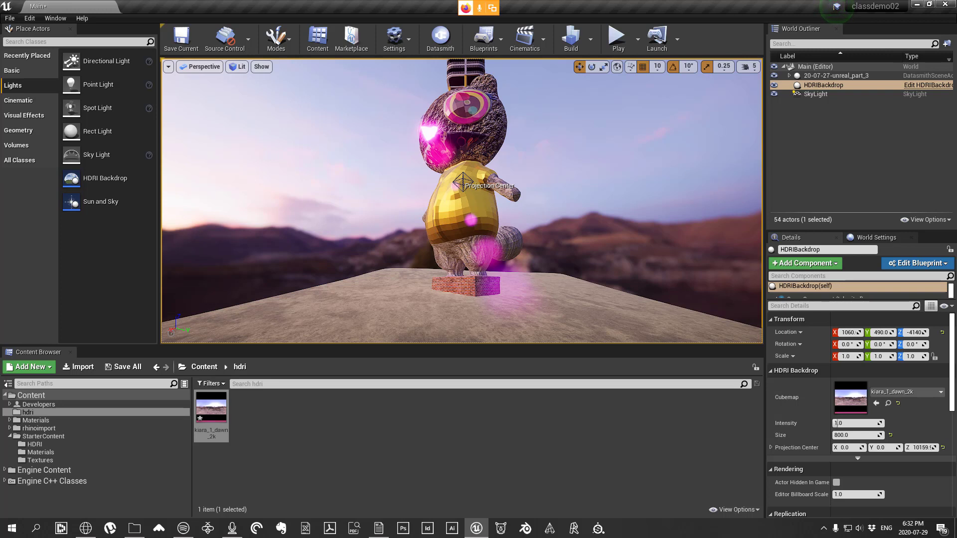
# Step: Select the HDRIBackdrop actor and increase its size to about 1261
pyautogui.hotkey('alt', 'Tab')
pyautogui.click(837, 86)
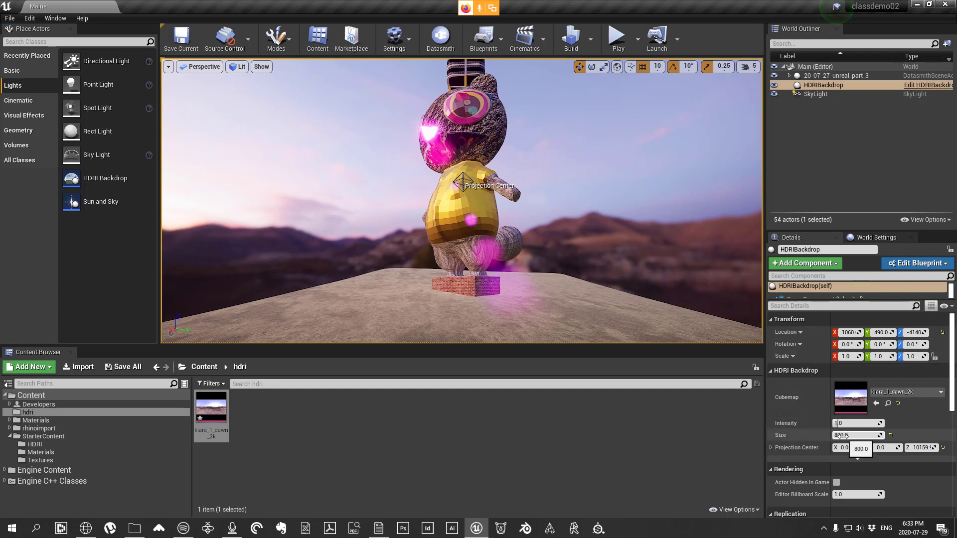
pyautogui.moveTo(842, 435)
pyautogui.mouseDown()
pyautogui.moveTo(793, 435)
pyautogui.moveTo(845, 435)
pyautogui.moveTo(822, 435)
pyautogui.mouseUp()
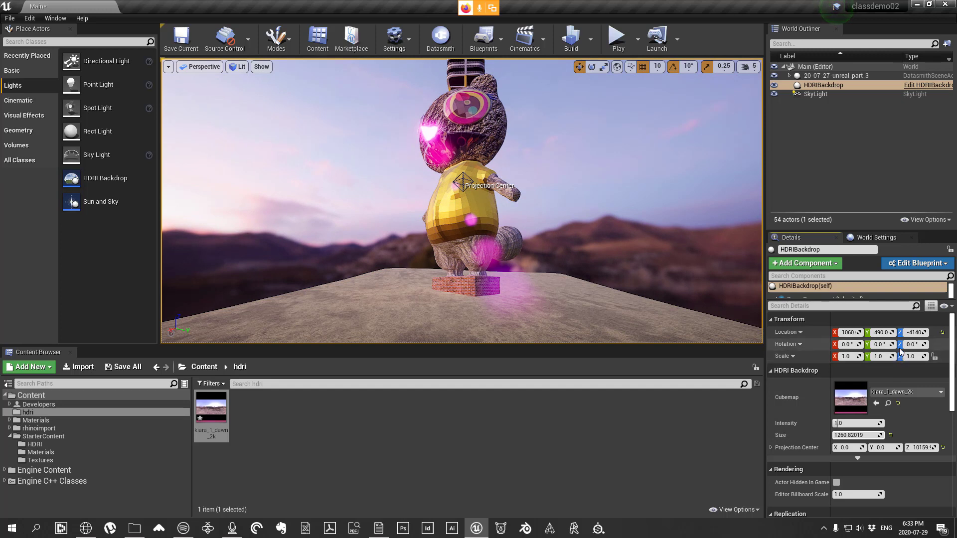
# Step: Try different Y and Z scales on the HDRI backdrop, and reset both to 1
pyautogui.moveTo(921, 354); pyautogui.dragTo(853, 356)
pyautogui.moveTo(883, 357); pyautogui.dragTo(875, 357)
pyautogui.click(878, 357)
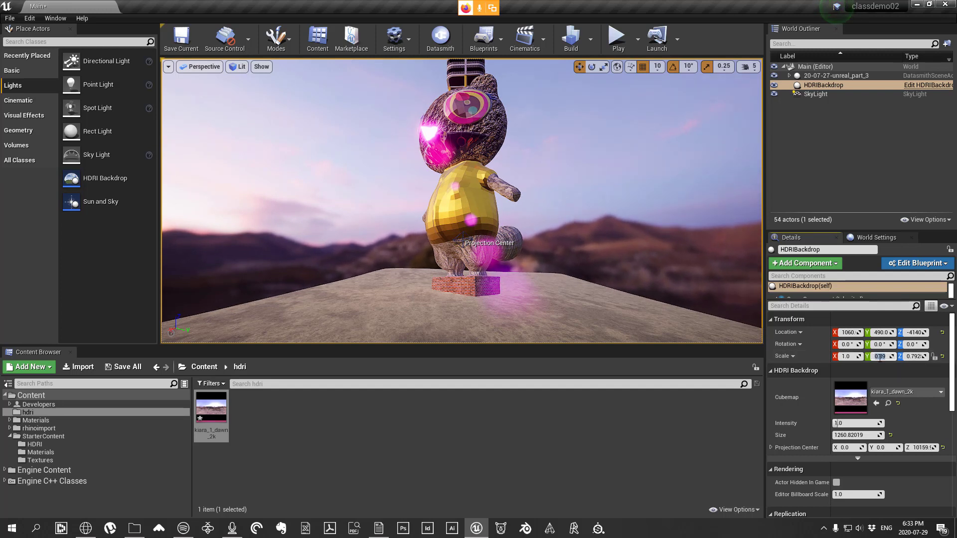
pyautogui.write('1')
pyautogui.click(913, 357)
pyautogui.write('1')
pyautogui.press('Return')
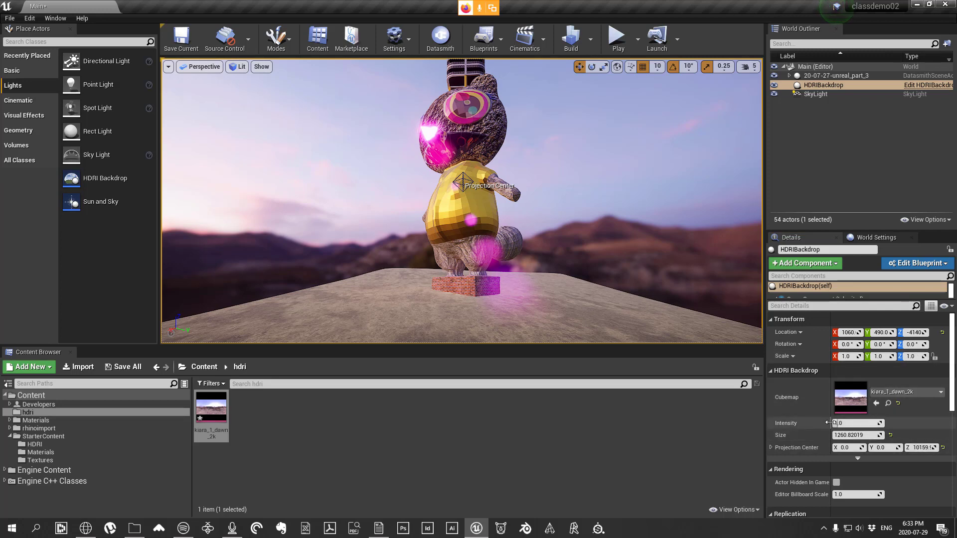
# Step: Set the backdrop's size to about 1150 and its projection center Z to about 7605, checking the horizon around the statue
pyautogui.moveTo(862, 435); pyautogui.dragTo(850, 436)
pyautogui.moveTo(922, 447)
pyautogui.mouseDown()
pyautogui.moveTo(953, 448)
pyautogui.moveTo(922, 447)
pyautogui.mouseUp()
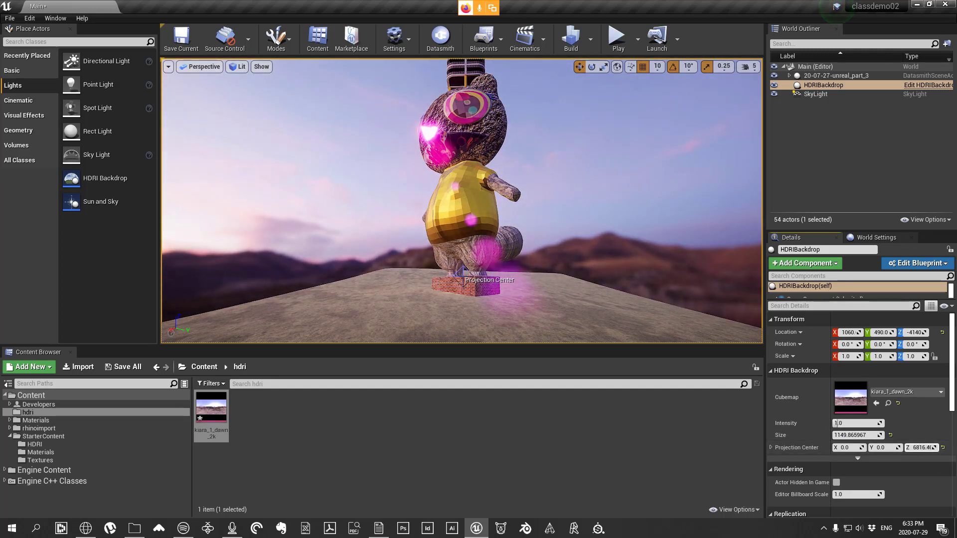
pyautogui.moveTo(923, 447); pyautogui.dragTo(904, 443)
pyautogui.moveTo(573, 220)
pyautogui.mouseDown()
pyautogui.moveTo(593, 220)
pyautogui.moveTo(538, 219)
pyautogui.moveTo(583, 225)
pyautogui.moveTo(586, 234)
pyautogui.moveTo(571, 214)
pyautogui.mouseUp()
pyautogui.moveTo(571, 215); pyautogui.dragTo(623, 207, button='right')
pyautogui.moveTo(546, 241); pyautogui.dragTo(496, 221, button='right')
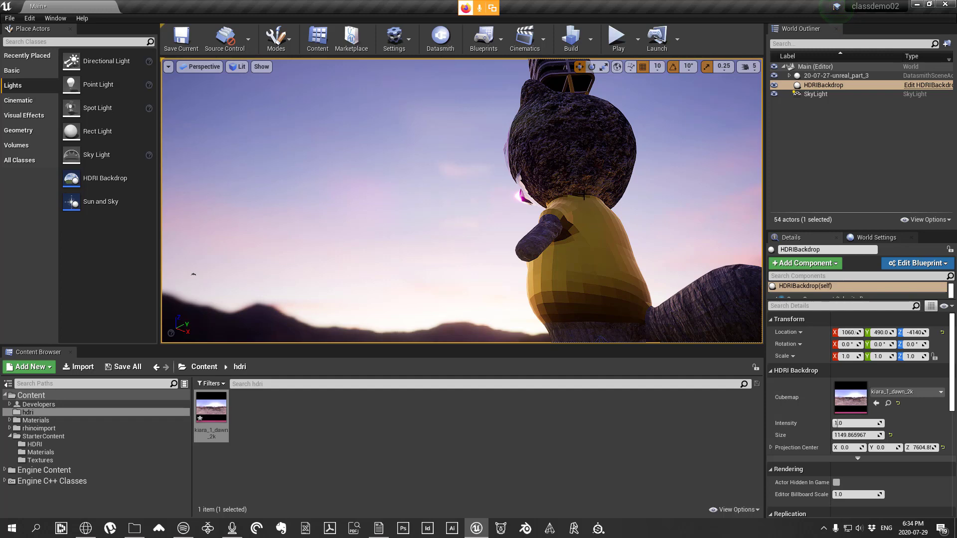
pyautogui.press('f')
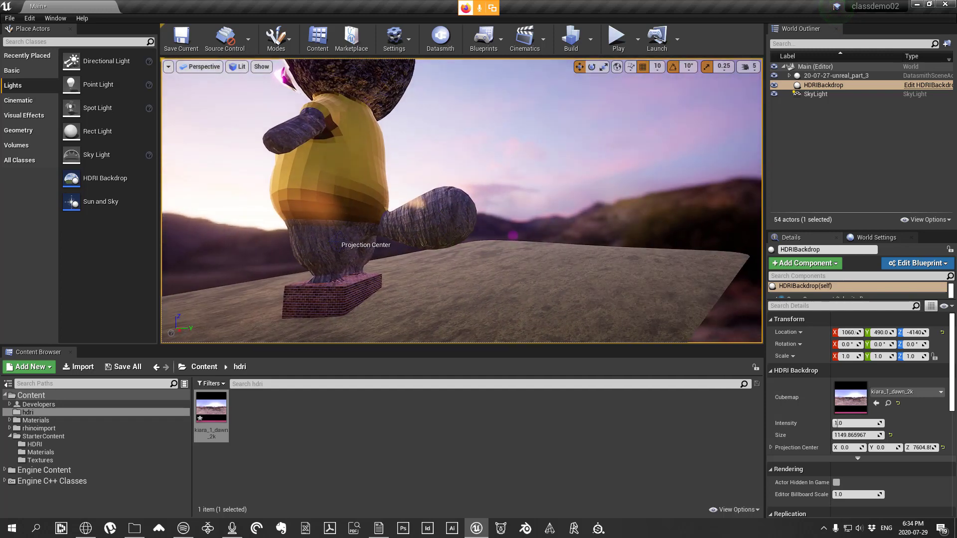
# Step: Hide the HDRIBackdrop and SkyLight, and place a Sun and Sky actor beside the statue to compare the lighting
pyautogui.moveTo(462, 201); pyautogui.dragTo(525, 185, button='right')
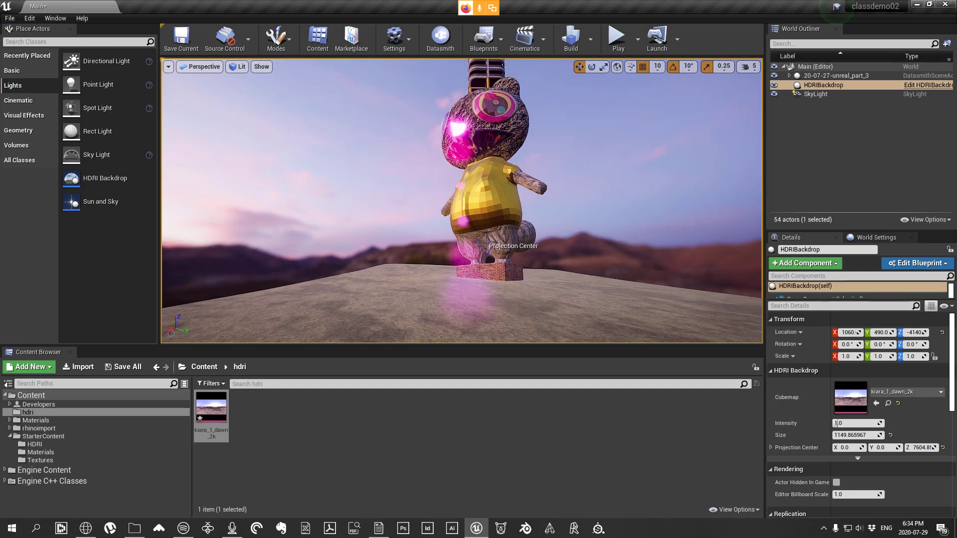
pyautogui.moveTo(525, 185); pyautogui.dragTo(529, 174, button='right')
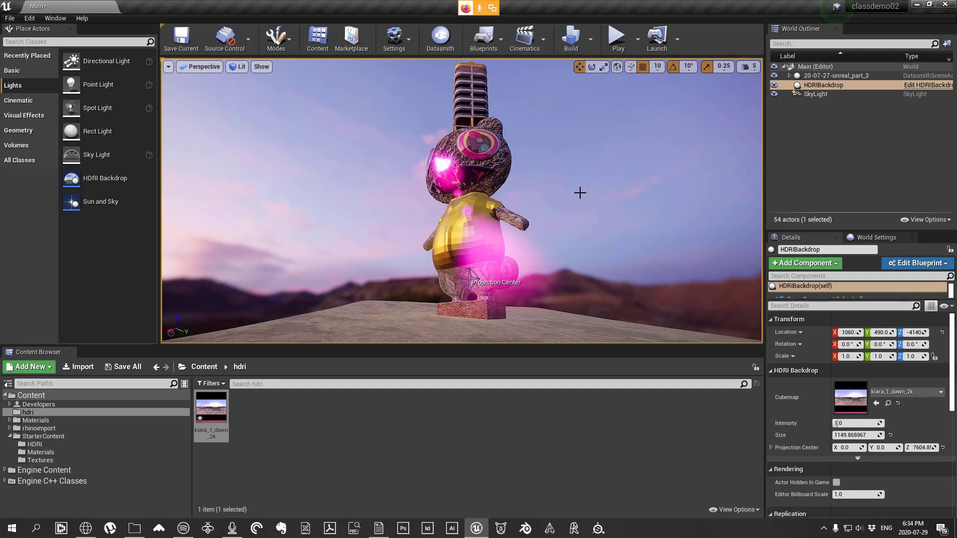
pyautogui.click(774, 84)
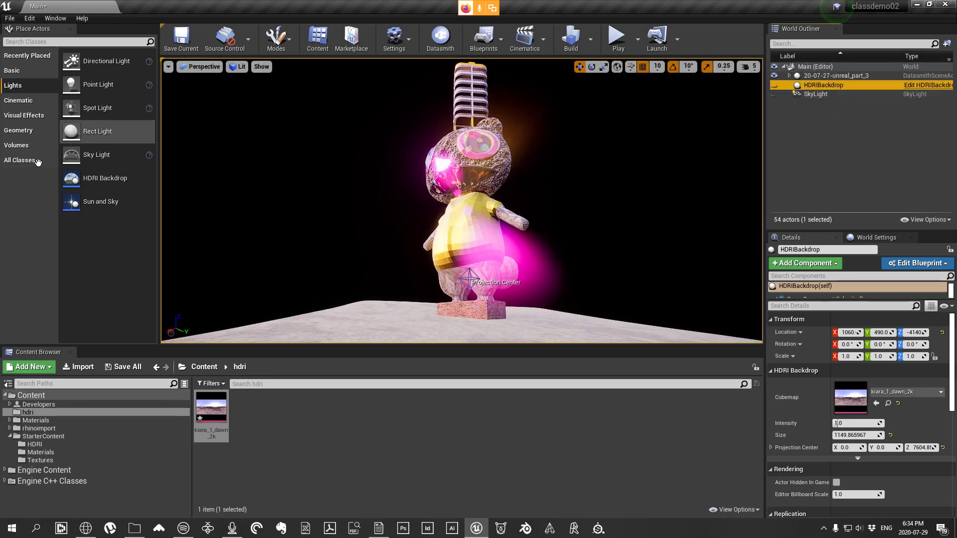
pyautogui.moveTo(99, 202); pyautogui.dragTo(309, 233)
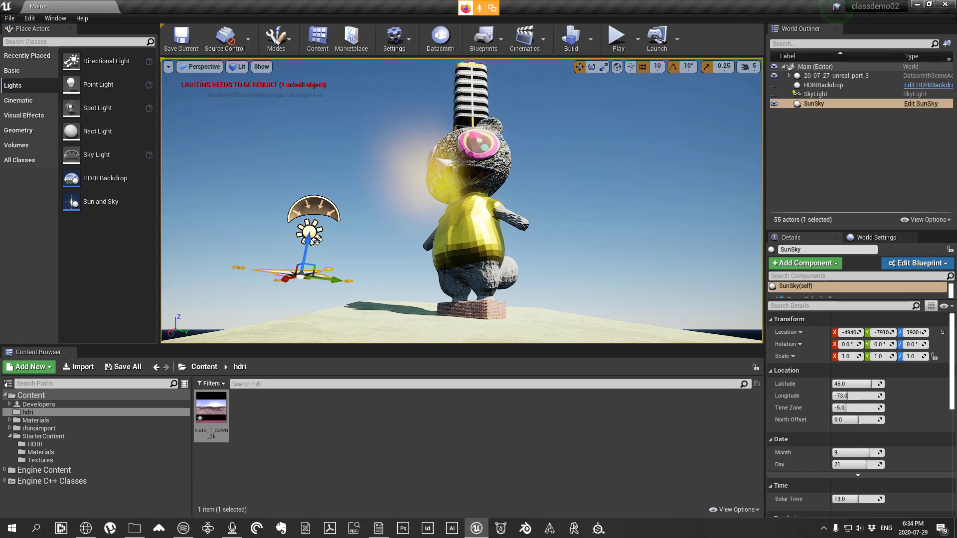
# Step: Delete the SunSky actor and make the HDRIBackdrop and SkyLight visible again
pyautogui.press('Delete')
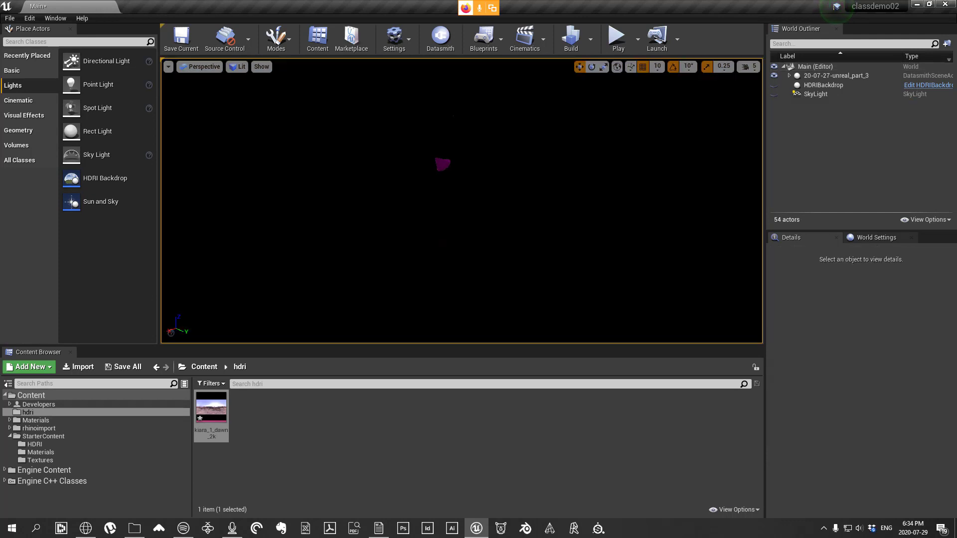
pyautogui.click(774, 85)
pyautogui.click(774, 94)
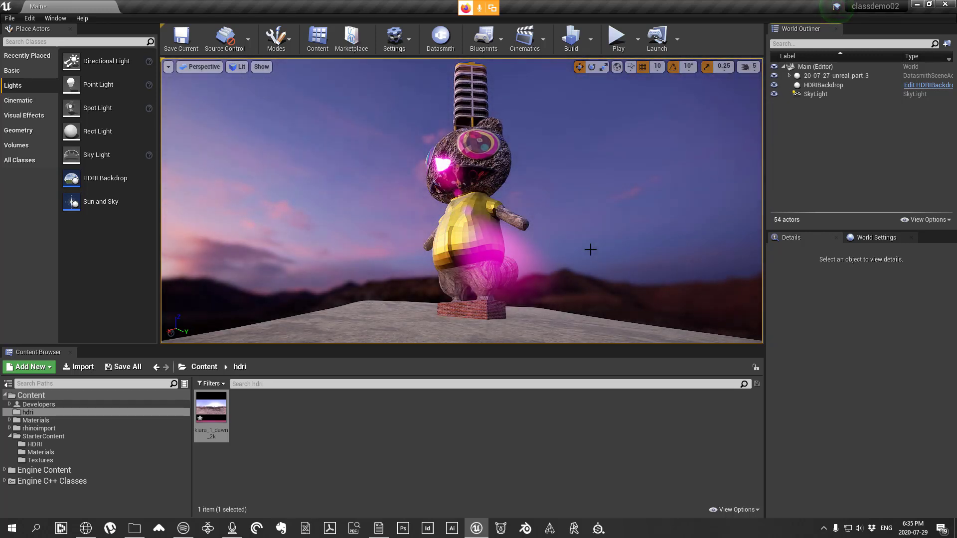
# Step: Check the statue against the dawn landscape and select the SkyLight actor to review its settings
pyautogui.moveTo(581, 240); pyautogui.dragTo(646, 263)
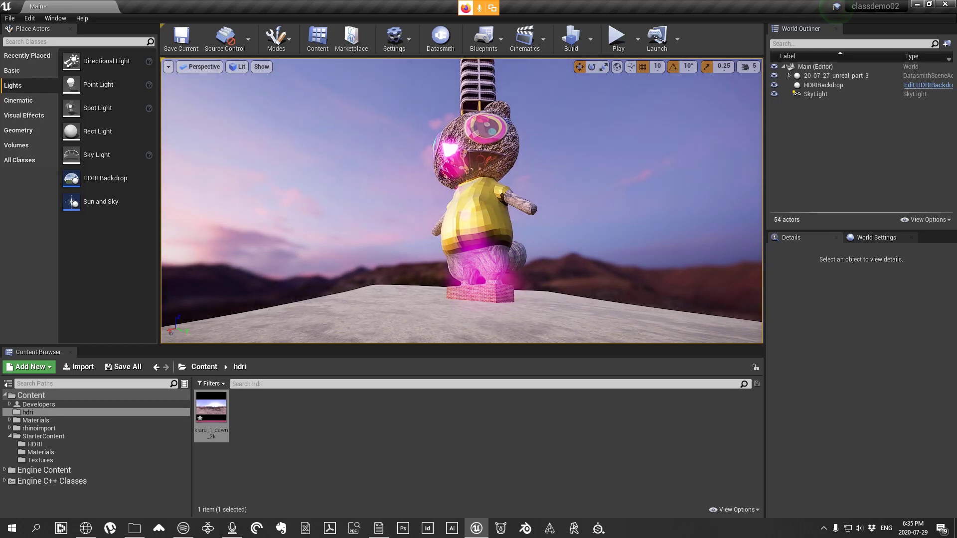
pyautogui.moveTo(455, 312); pyautogui.dragTo(414, 279)
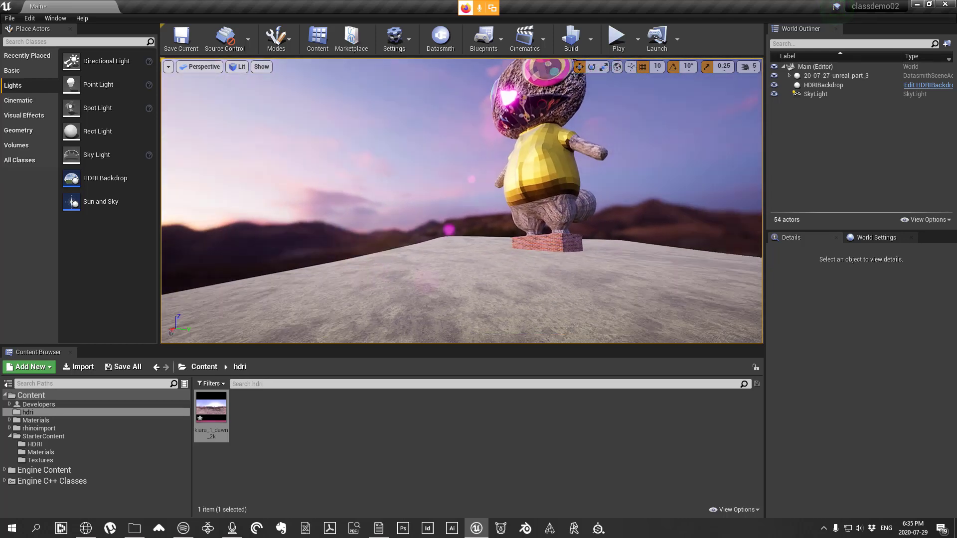
pyautogui.moveTo(414, 279); pyautogui.dragTo(429, 211, button='right')
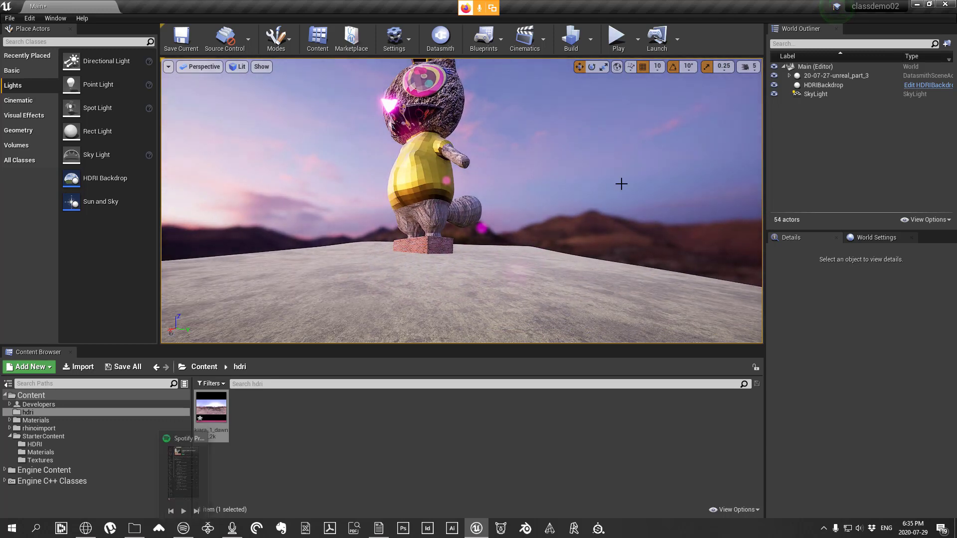
pyautogui.click(813, 97)
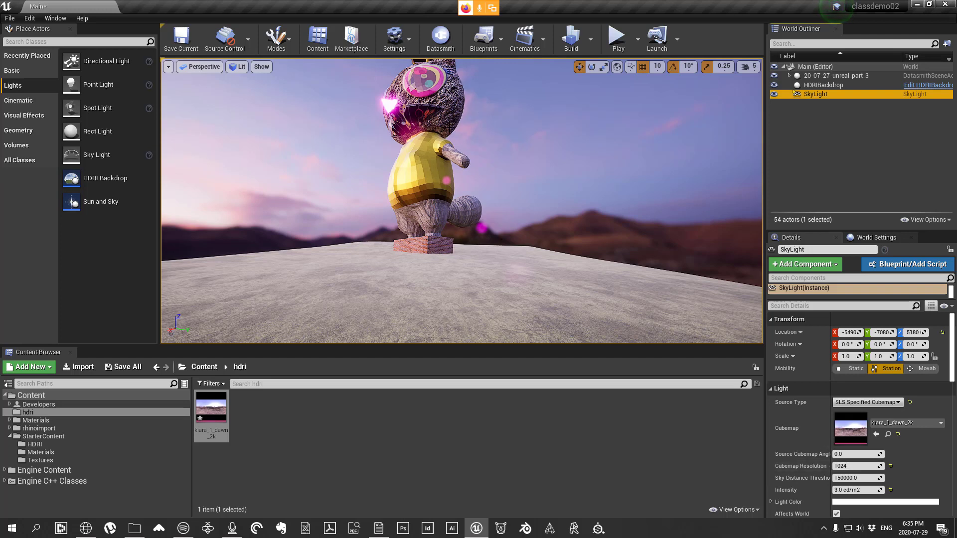
# Step: Select the ground mesh ON_Mesh_25 and examine its lighting, Lightmass, shadow and material parameter settings
pyautogui.click(509, 288)
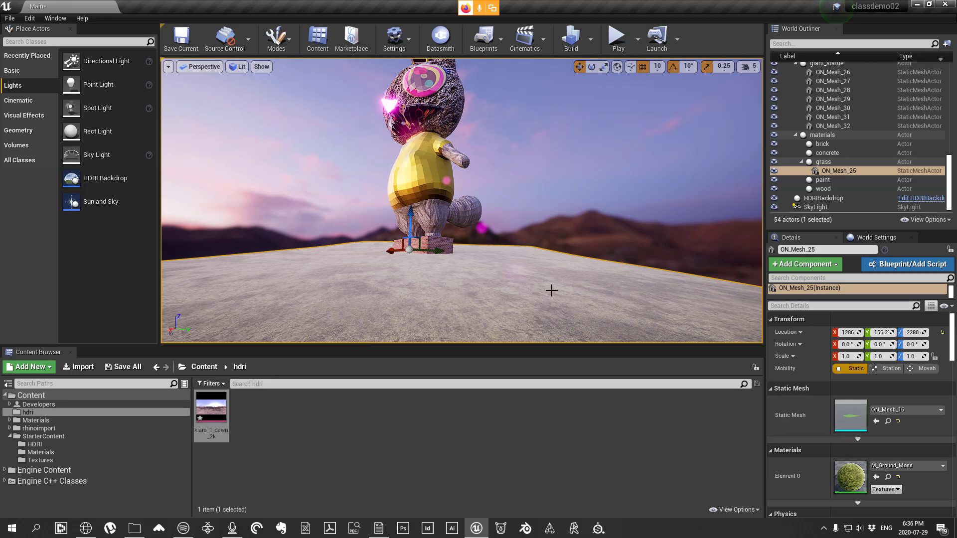
pyautogui.scroll(-10, 829, 457)
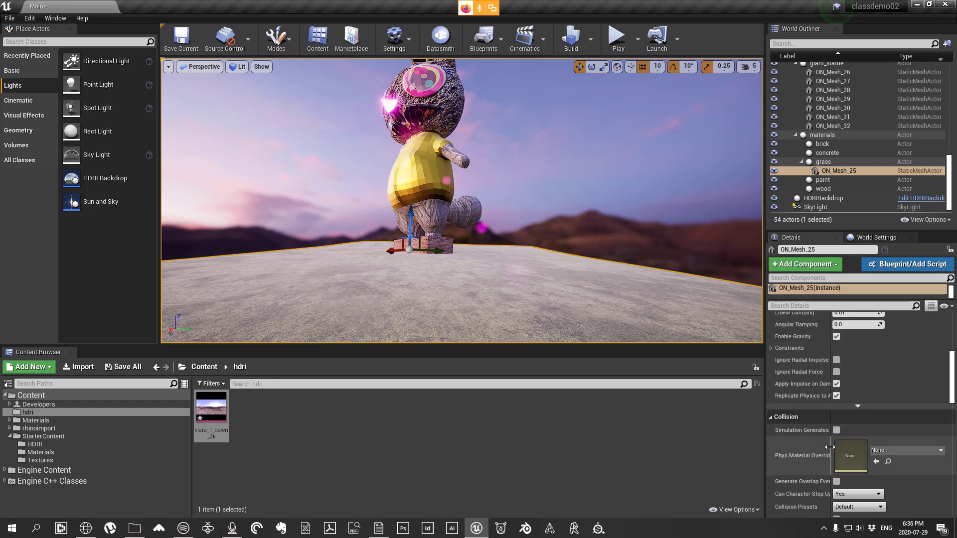
pyautogui.scroll(-4, 830, 447)
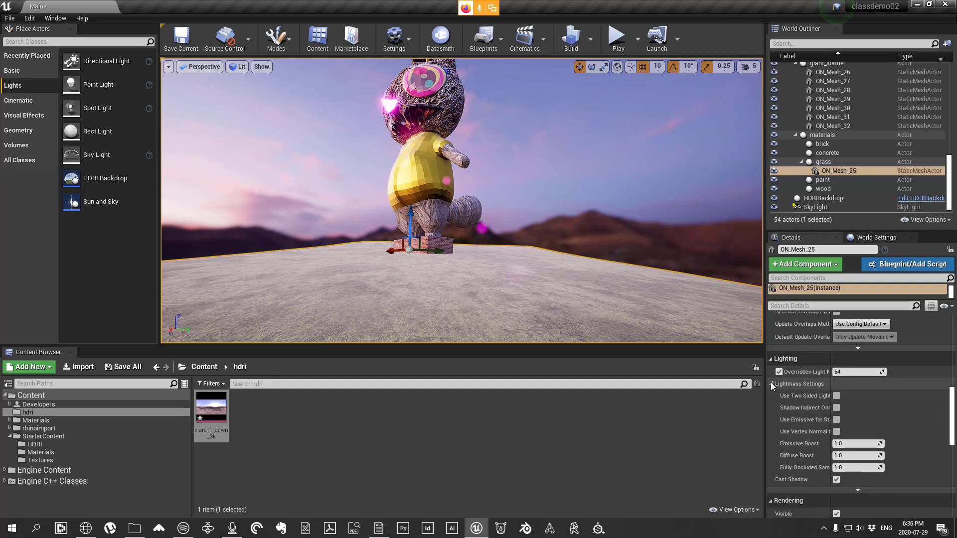
pyautogui.click(858, 489)
pyautogui.scroll(-4, 856, 448)
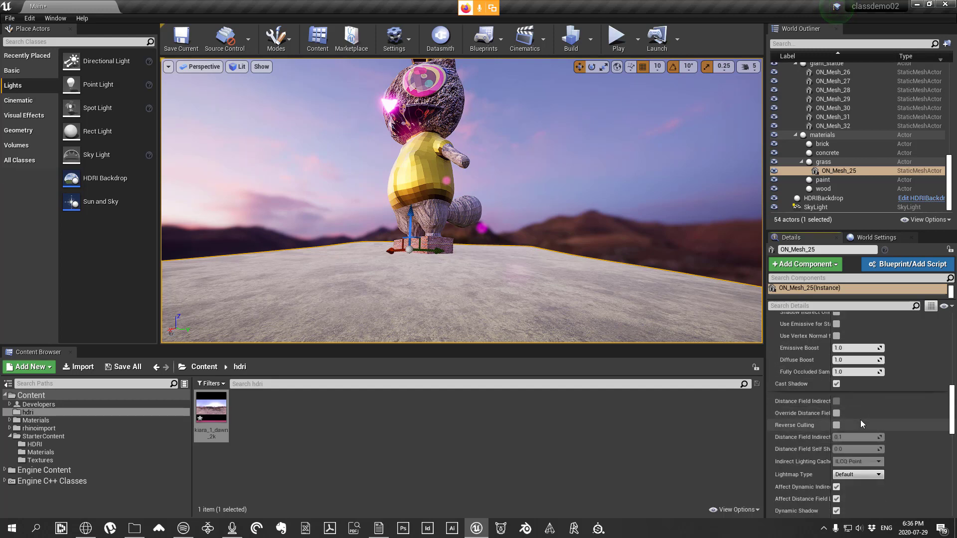
pyautogui.scroll(-6, 867, 422)
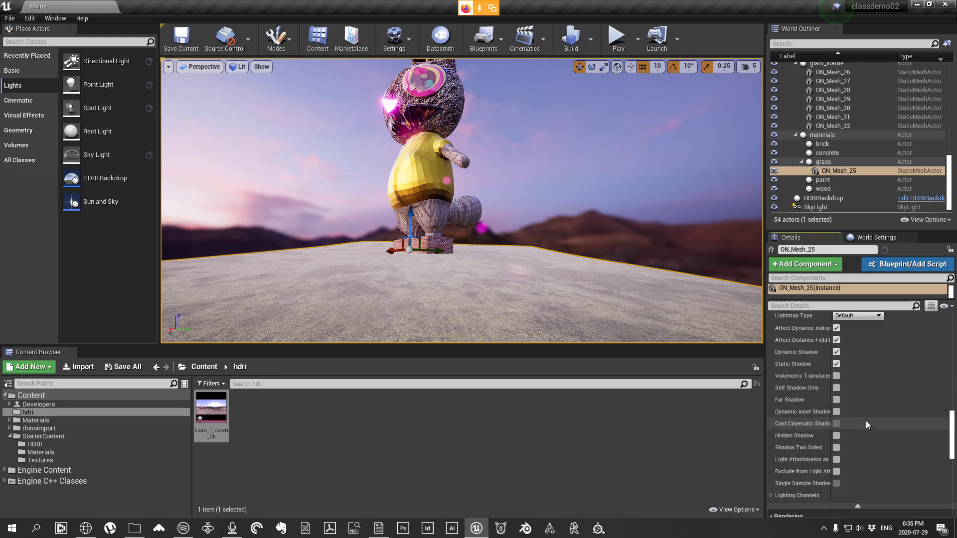
pyautogui.scroll(-10, 866, 421)
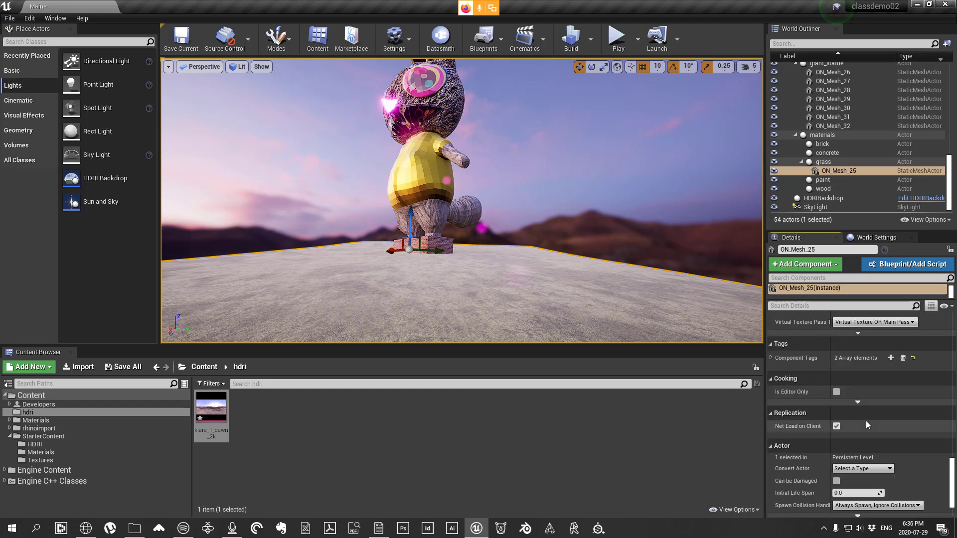
pyautogui.click(778, 467)
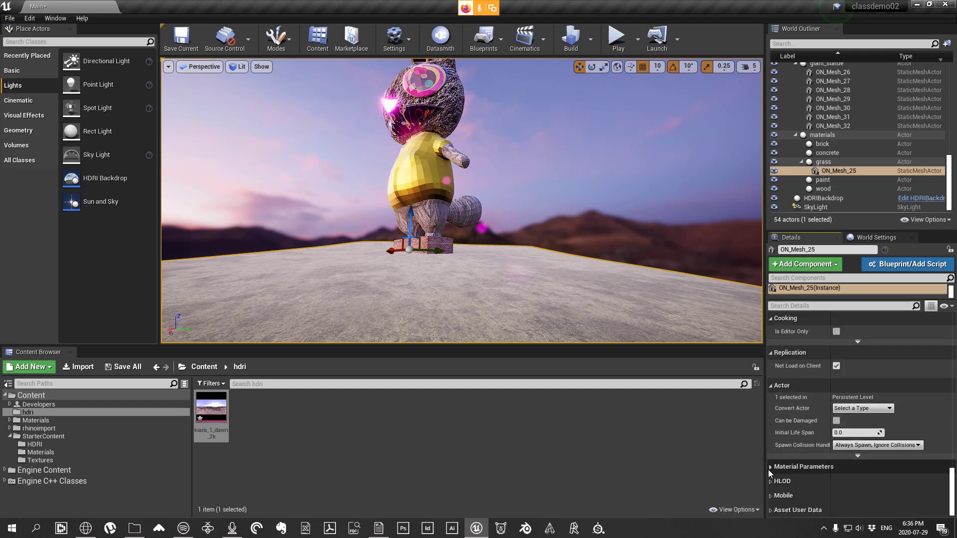
pyautogui.scroll(-1, 778, 466)
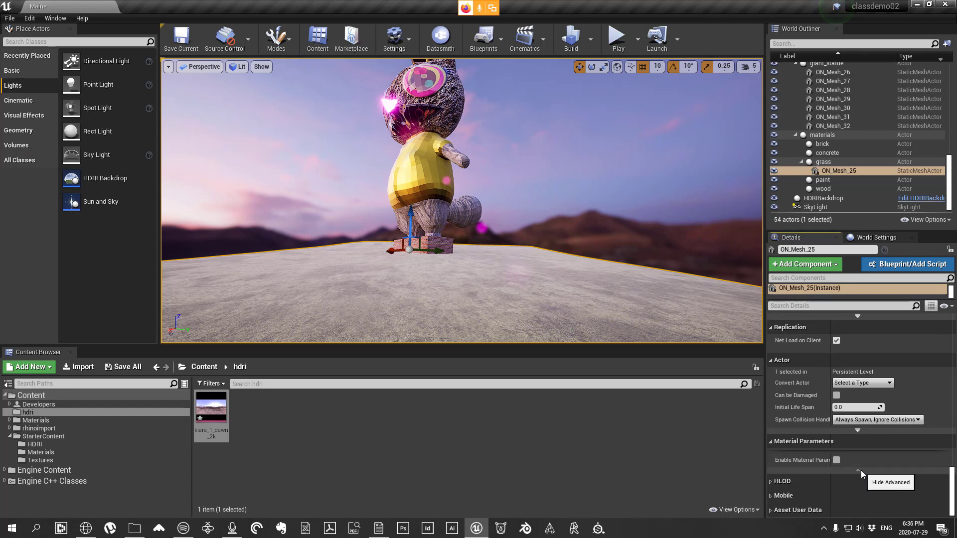
pyautogui.scroll(4, 855, 429)
pyautogui.scroll(6, 854, 429)
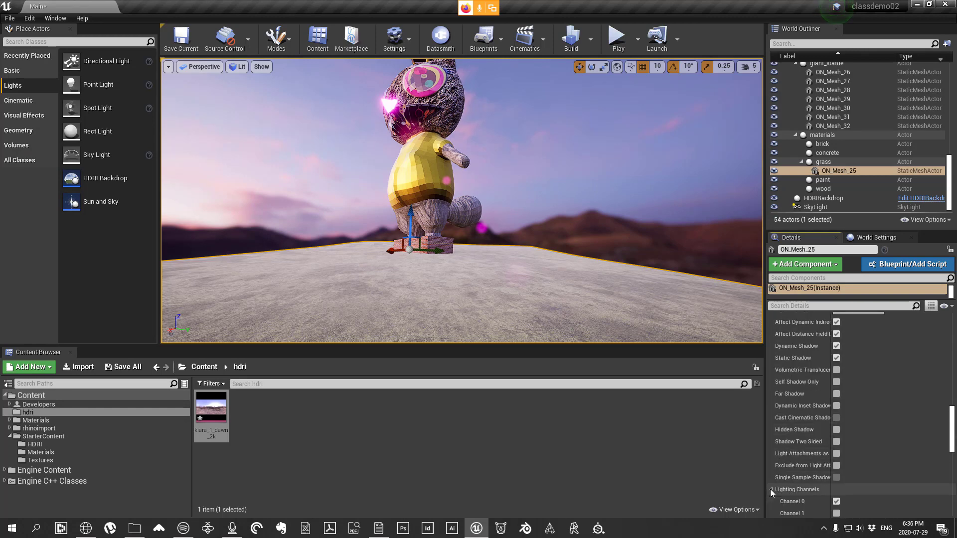
pyautogui.scroll(2, 863, 411)
pyautogui.scroll(1, 864, 416)
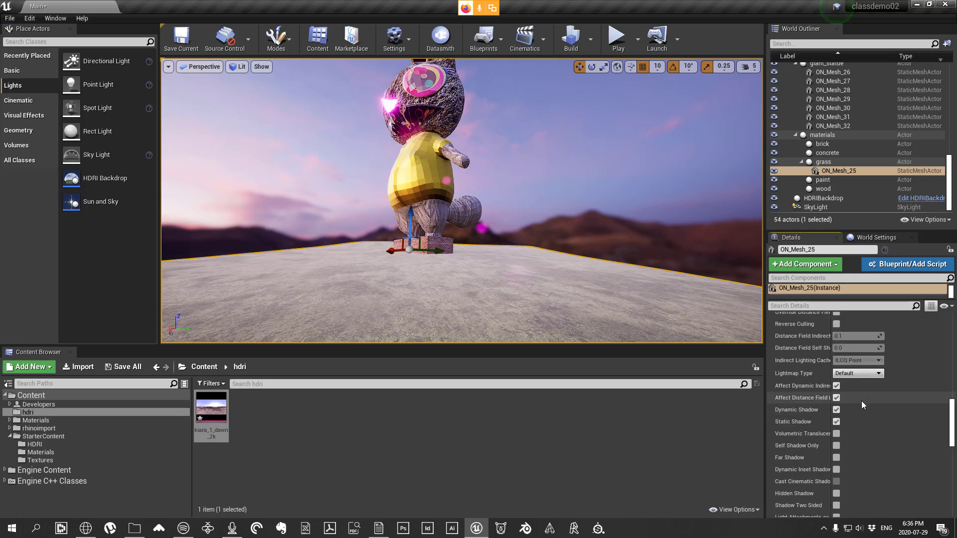
pyautogui.scroll(7, 862, 401)
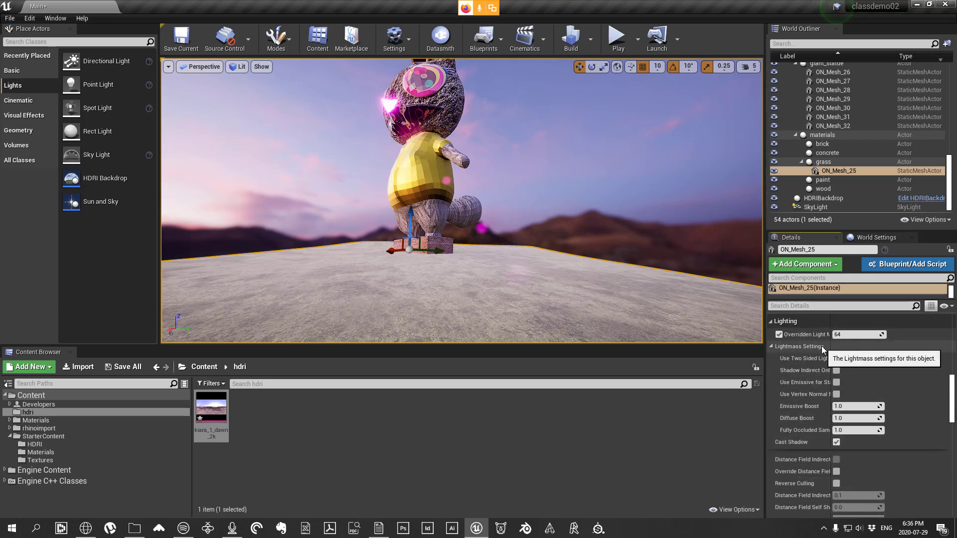
pyautogui.scroll(5, 850, 370)
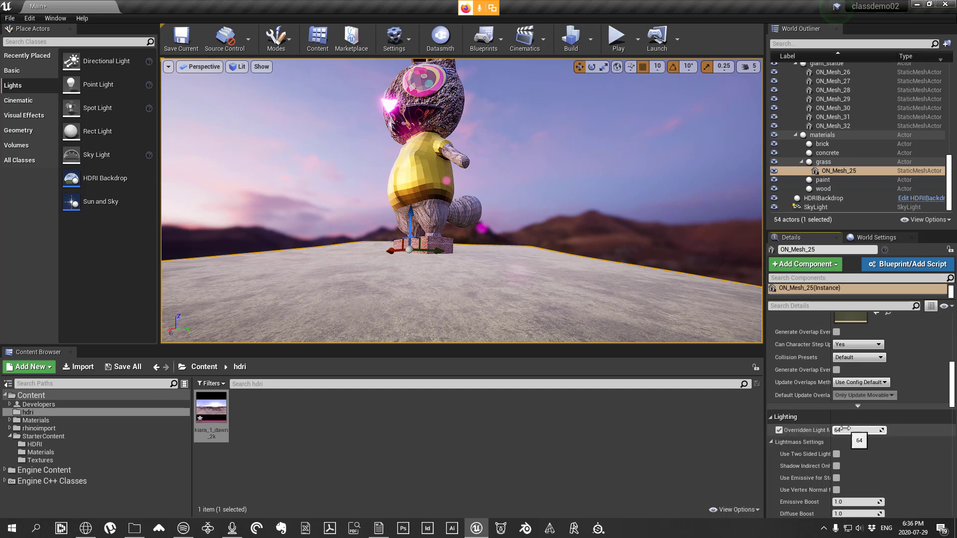
# Step: Set the overridden light map resolution of the ground mesh ON_Mesh_25 to 1024
pyautogui.click(515, 102)
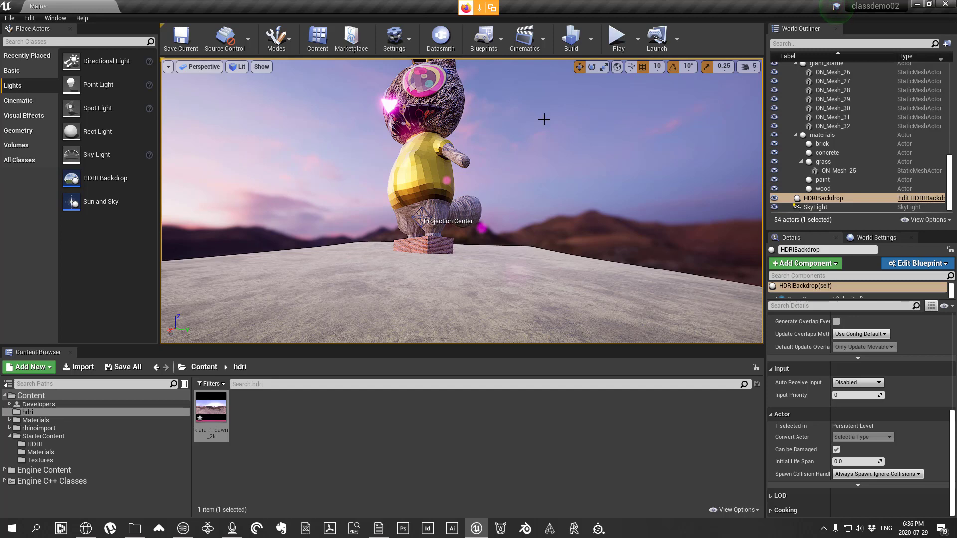
pyautogui.click(557, 284)
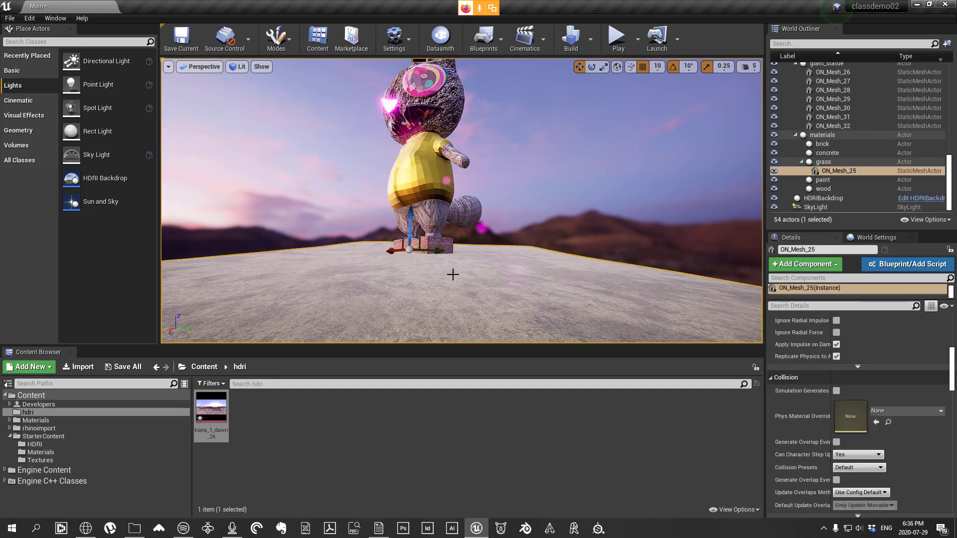
pyautogui.scroll(-8, 866, 417)
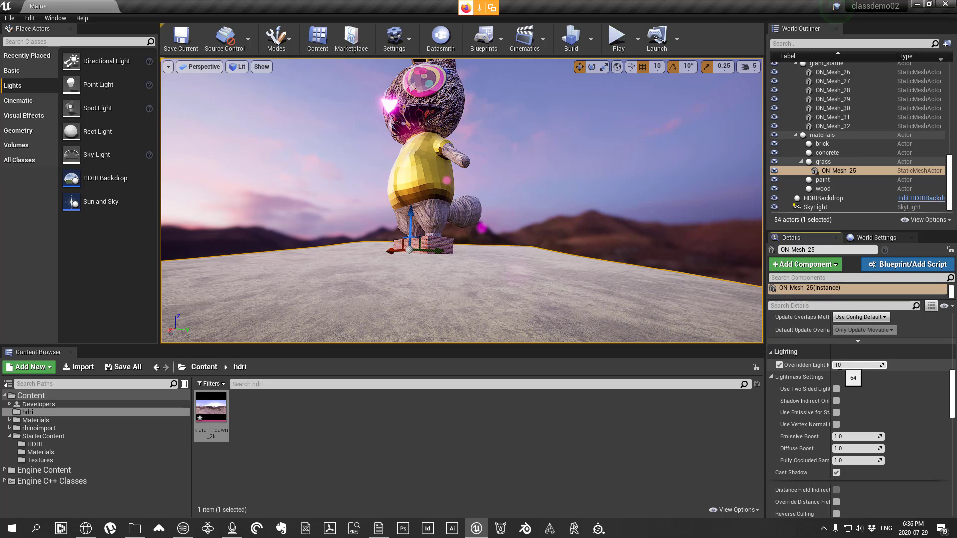
pyautogui.press('Return')
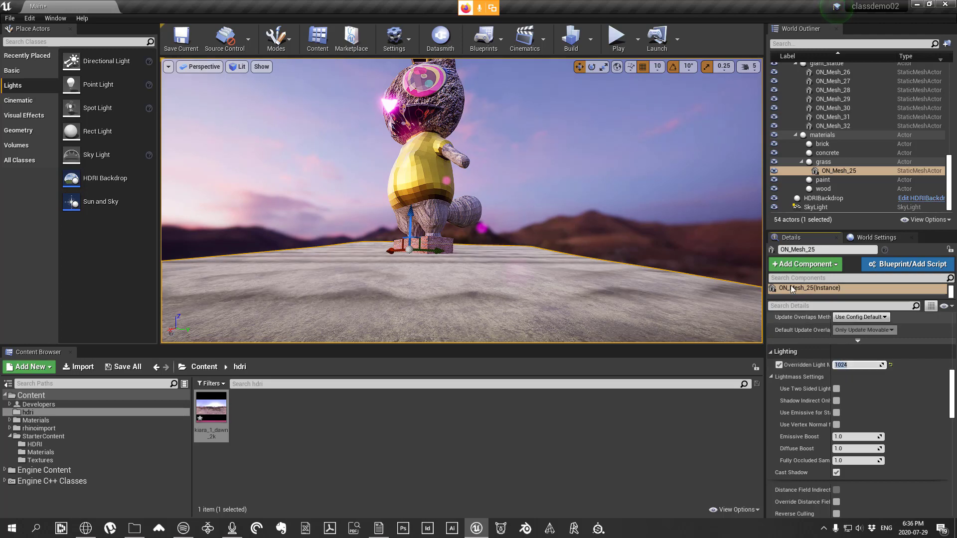
# Step: Build only the level's lighting, close the message log and check the ground shading around the statue
pyautogui.moveTo(596, 199); pyautogui.dragTo(653, 218, button='right')
pyautogui.press('w')
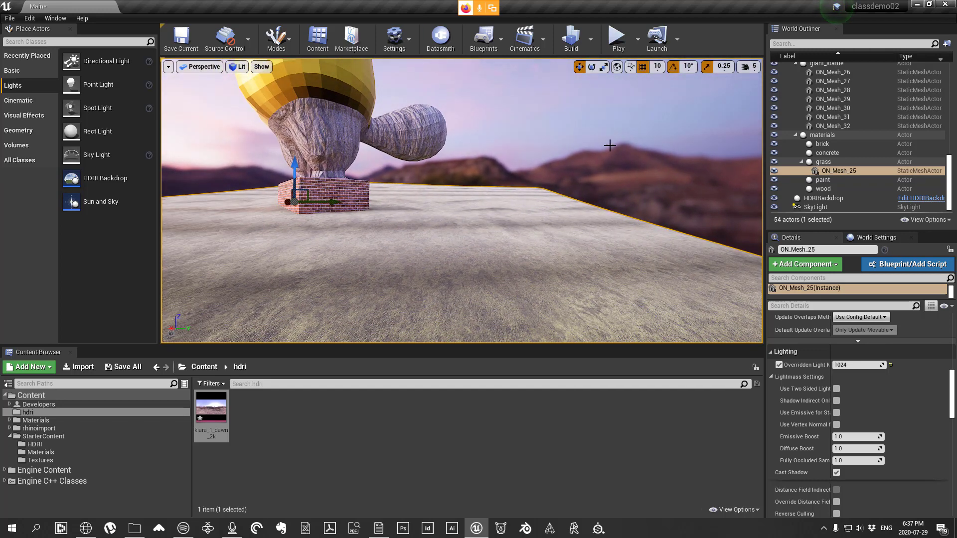
pyautogui.moveTo(610, 145); pyautogui.dragTo(596, 150, button='right')
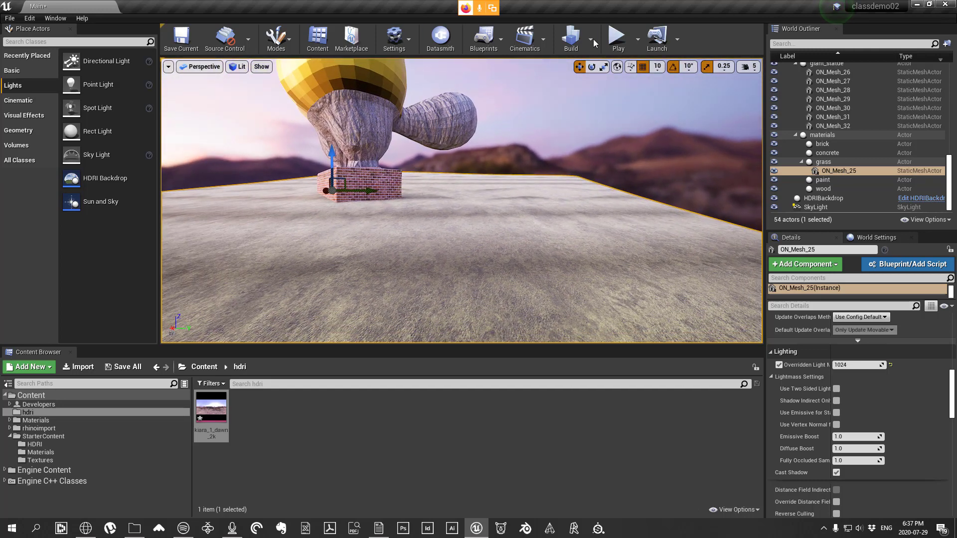
pyautogui.click(590, 40)
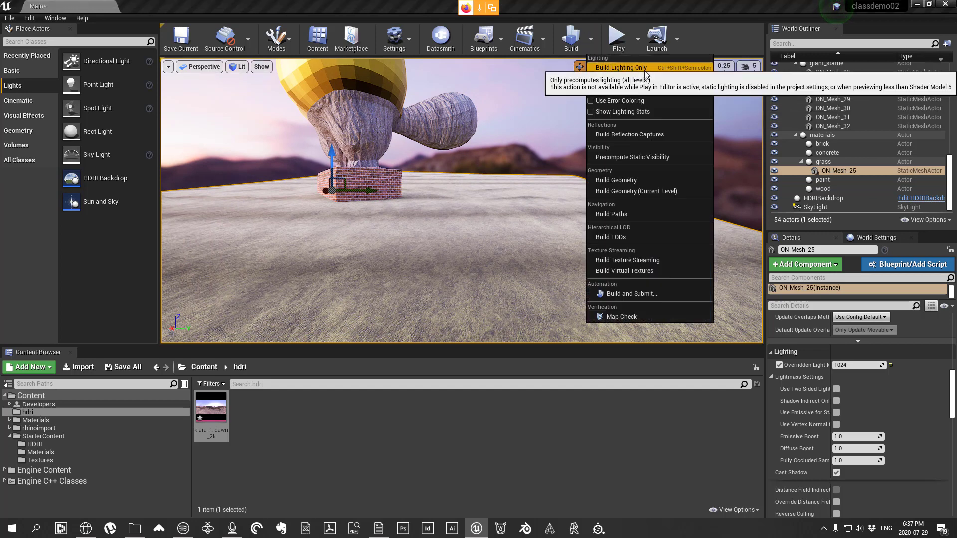
pyautogui.click(663, 69)
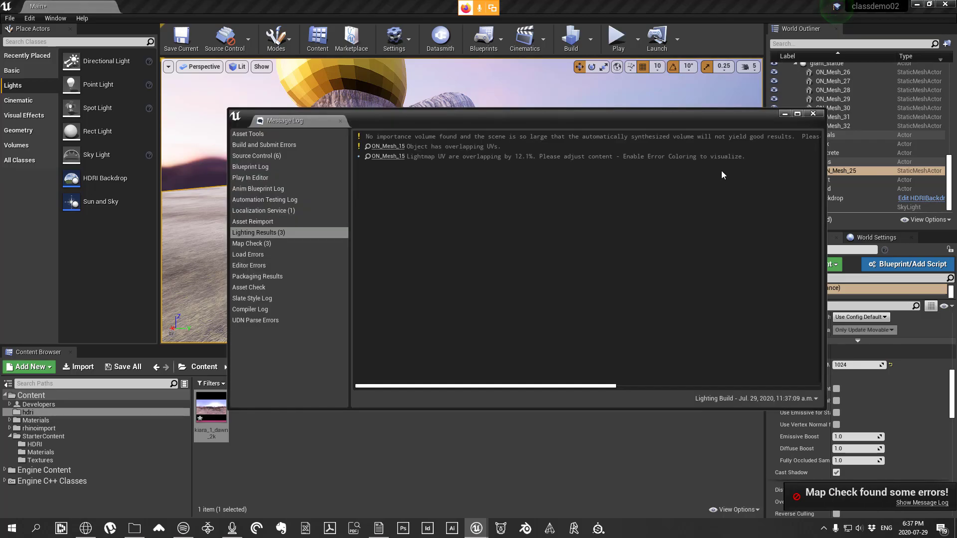
pyautogui.click(796, 118)
pyautogui.moveTo(563, 200); pyautogui.dragTo(487, 247, button='right')
pyautogui.press('w')
pyautogui.press('s')
pyautogui.press('w')
pyautogui.press('s')
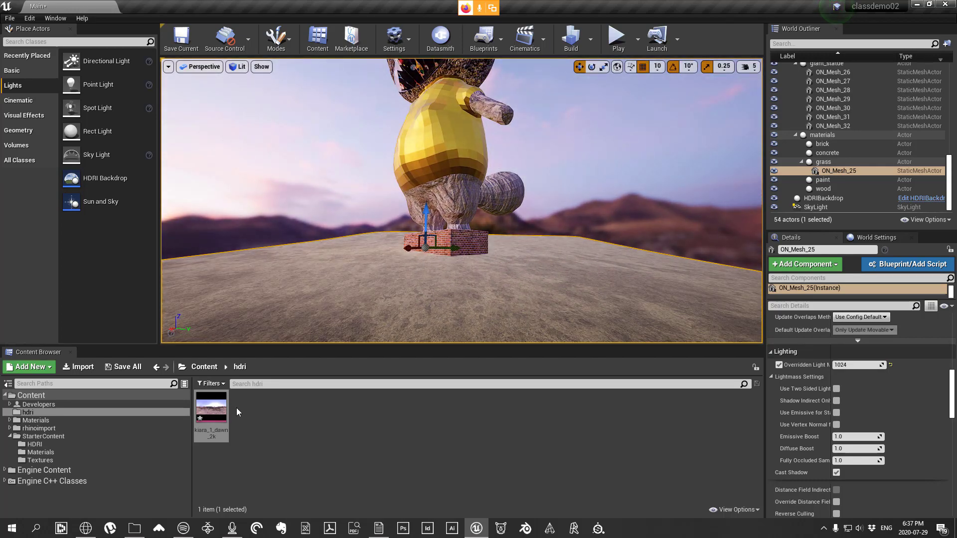
# Step: Look through the Materials subfolders Master, normals and texturesandMasks, and open the Materials folder of the 20-07-27-unreal_part_3 import
pyautogui.click(38, 420)
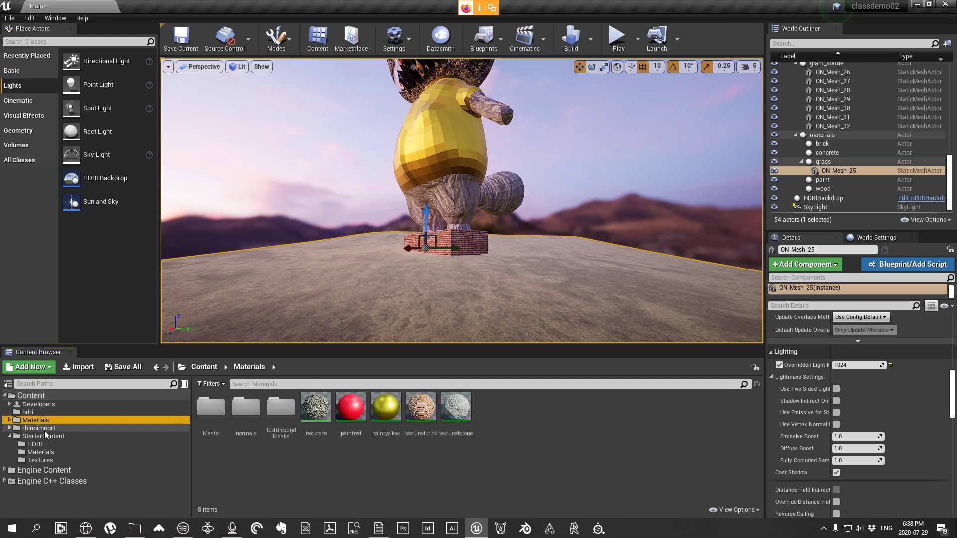
pyautogui.click(10, 420)
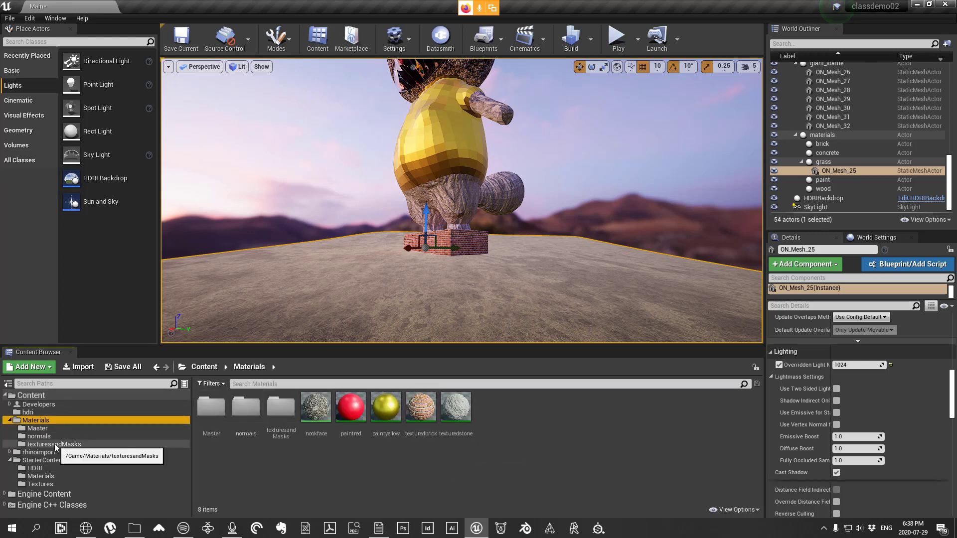
pyautogui.click(54, 445)
pyautogui.click(39, 437)
pyautogui.click(37, 428)
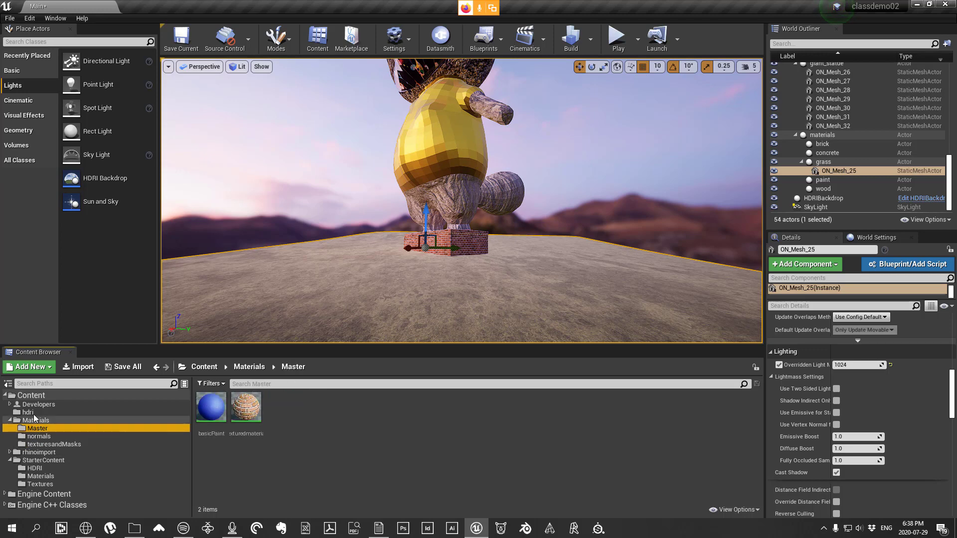
pyautogui.click(10, 452)
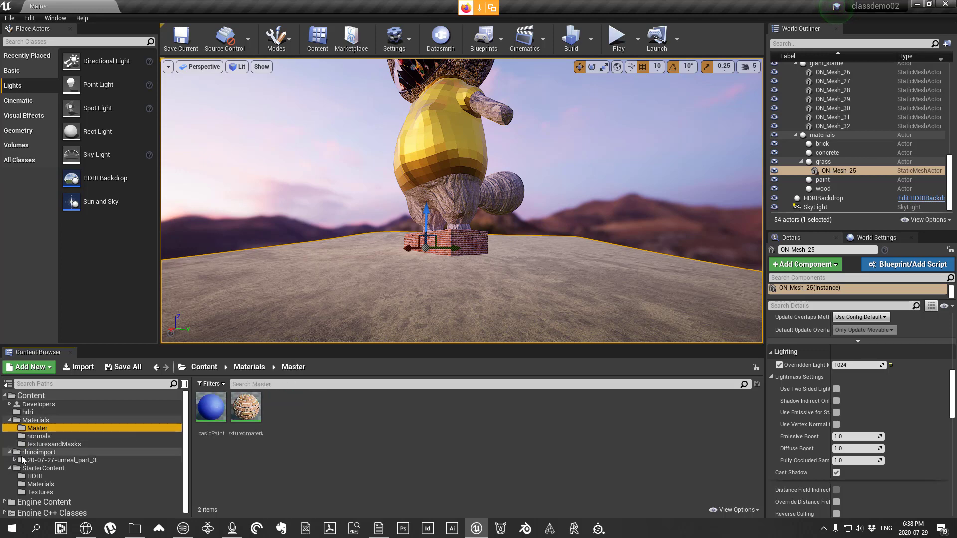
pyautogui.doubleClick(23, 460)
pyautogui.doubleClick(251, 409)
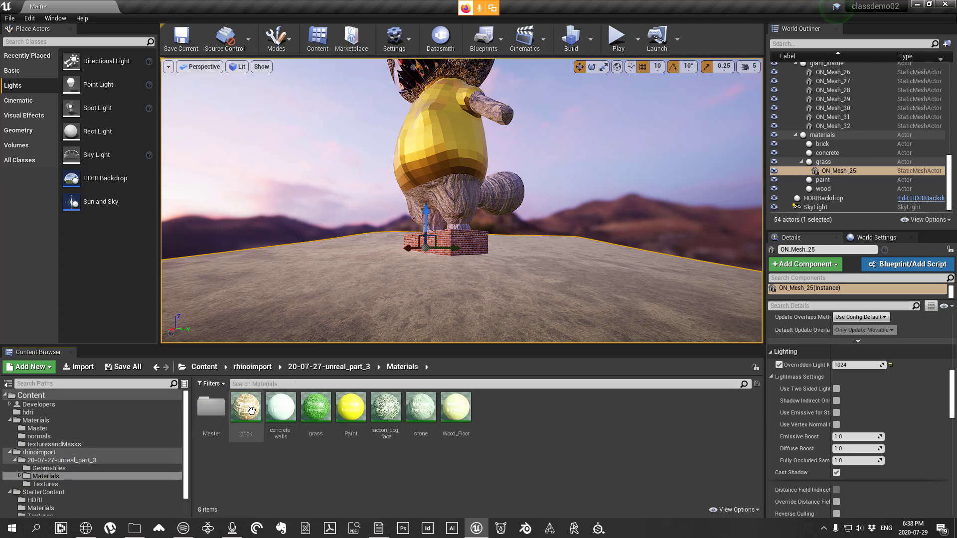
# Step: Try the imported grass material on the ground, view it around the statue, and undo the assignment
pyautogui.moveTo(315, 408); pyautogui.dragTo(542, 302)
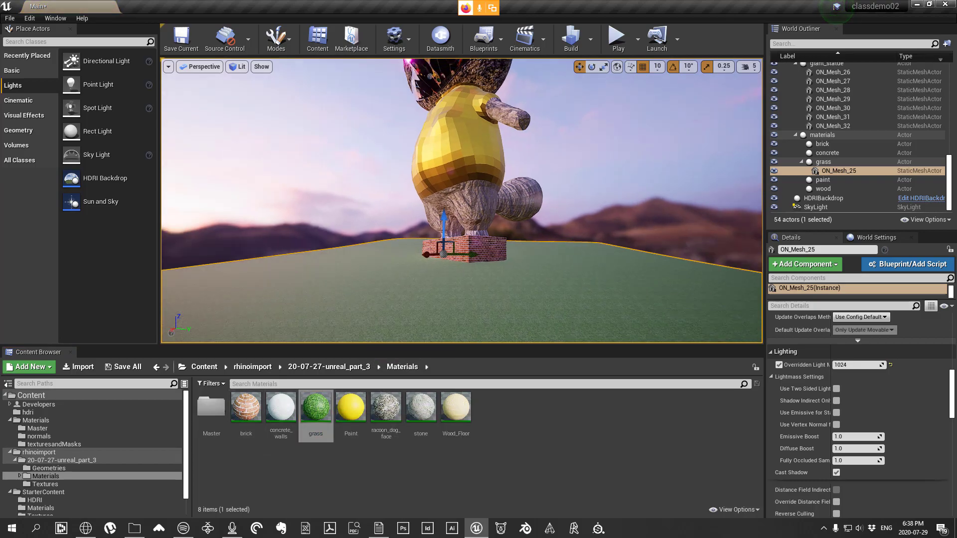
pyautogui.moveTo(543, 302); pyautogui.dragTo(633, 281, button='right')
pyautogui.press('w')
pyautogui.press('s')
pyautogui.press('w')
pyautogui.hotkey('ctrl', 'z')
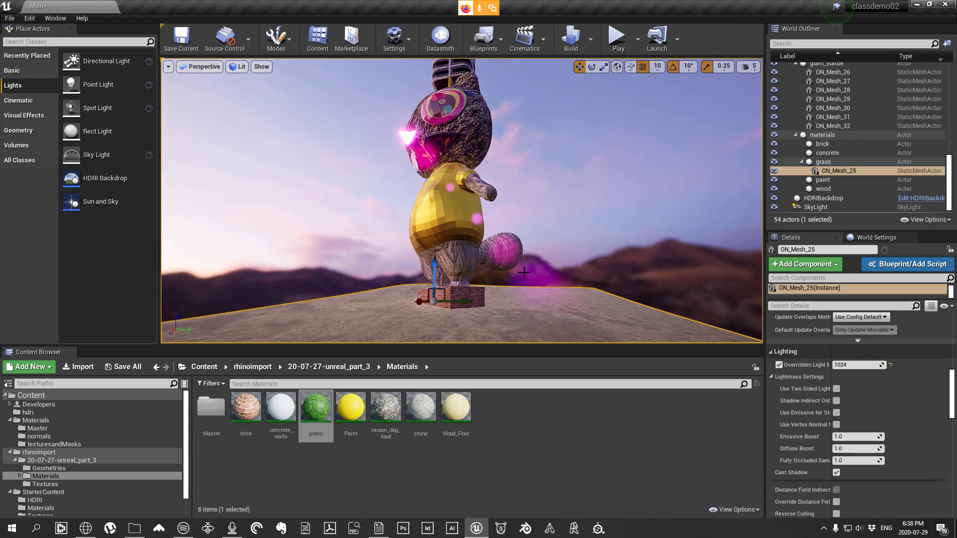
# Step: Place a directional light in the sky beside the statue and change the viewport to a four-pane layout
pyautogui.moveTo(524, 272); pyautogui.dragTo(540, 275, button='right')
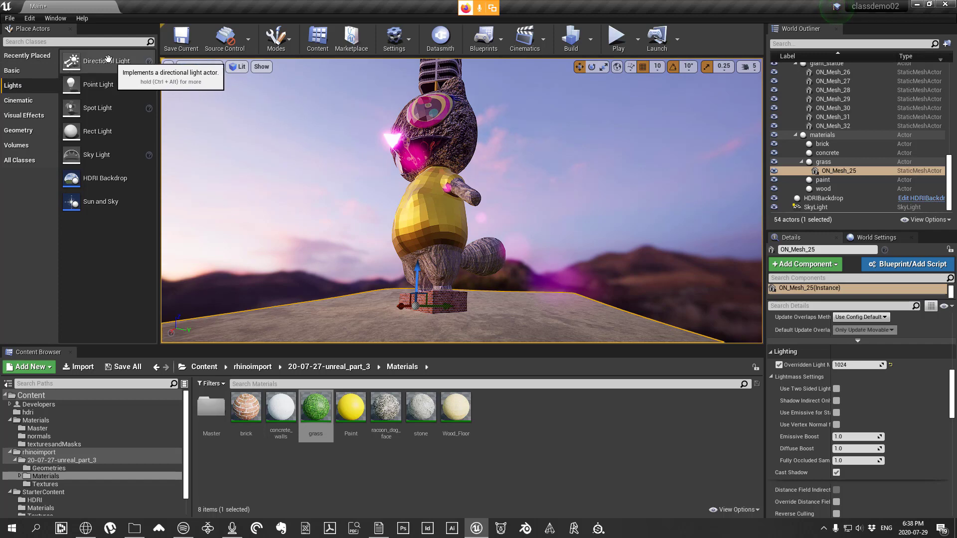
pyautogui.moveTo(110, 68); pyautogui.dragTo(278, 143)
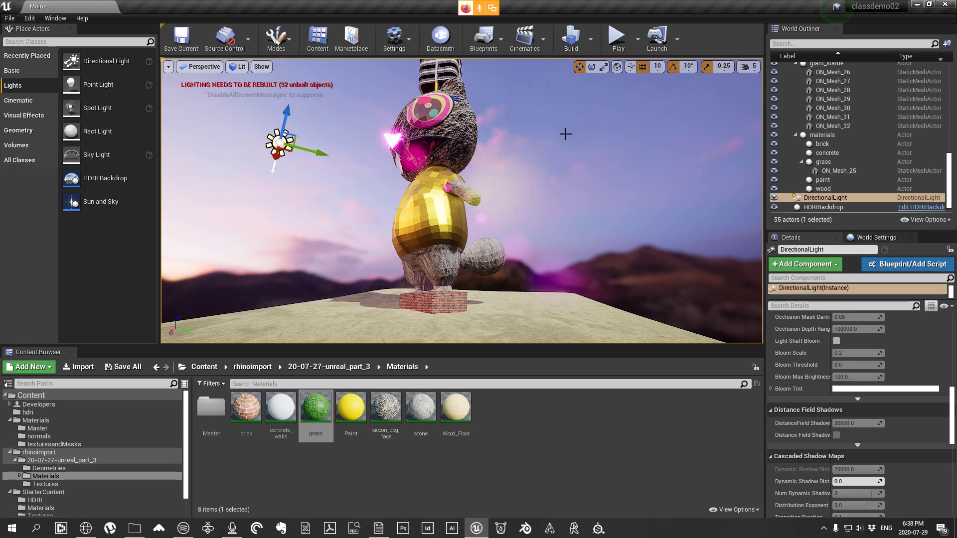
pyautogui.click(169, 66)
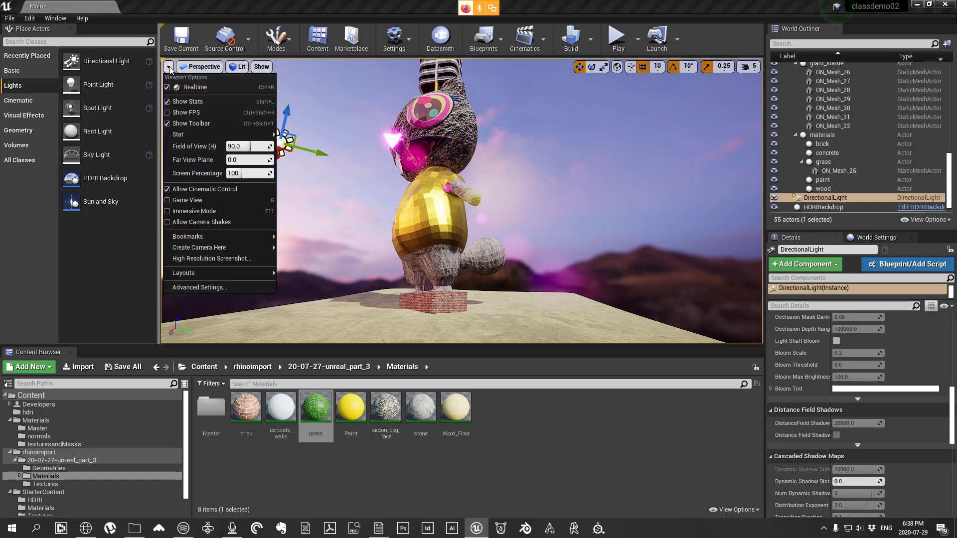
pyautogui.moveTo(249, 274)
pyautogui.click(292, 392)
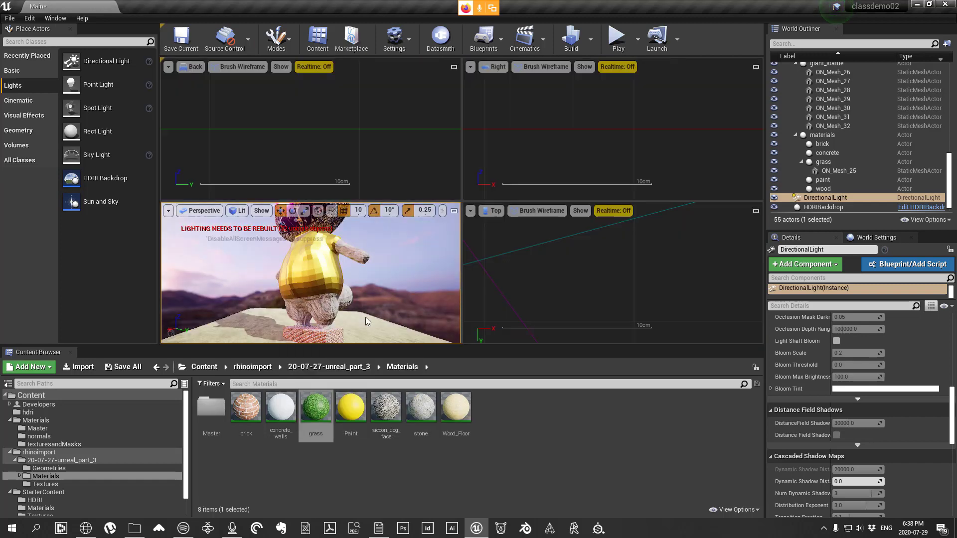
# Step: Move the directional light across to the opposite side of the statue in the Top view and raise it in the Right view
pyautogui.scroll(-8, 339, 257)
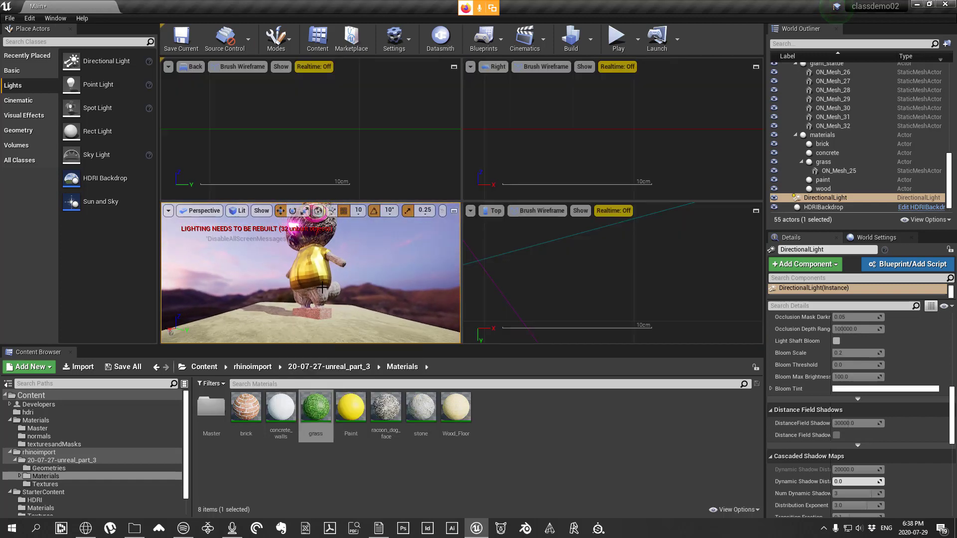
pyautogui.moveTo(394, 283); pyautogui.dragTo(347, 277, button='right')
pyautogui.click(330, 112)
pyautogui.press('f')
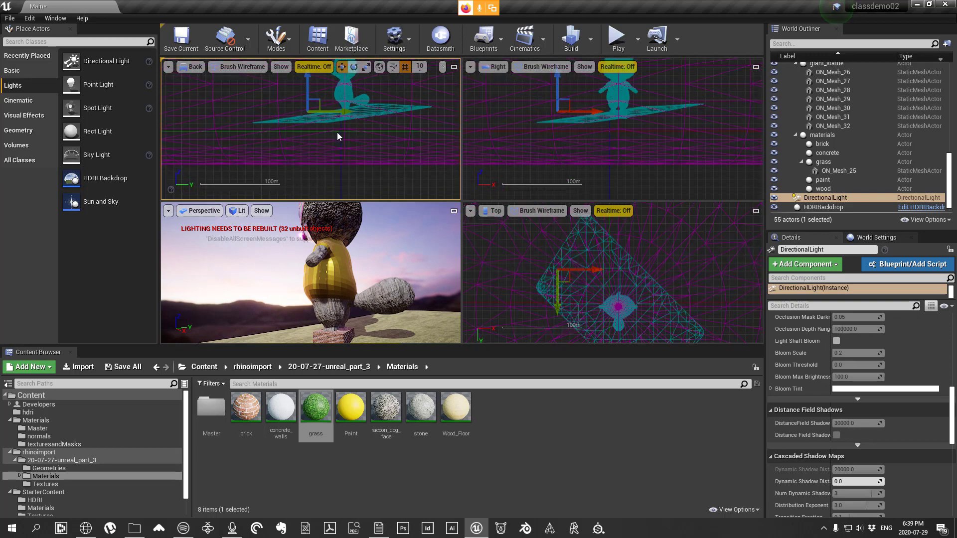
pyautogui.click(590, 282)
pyautogui.scroll(5, 608, 274)
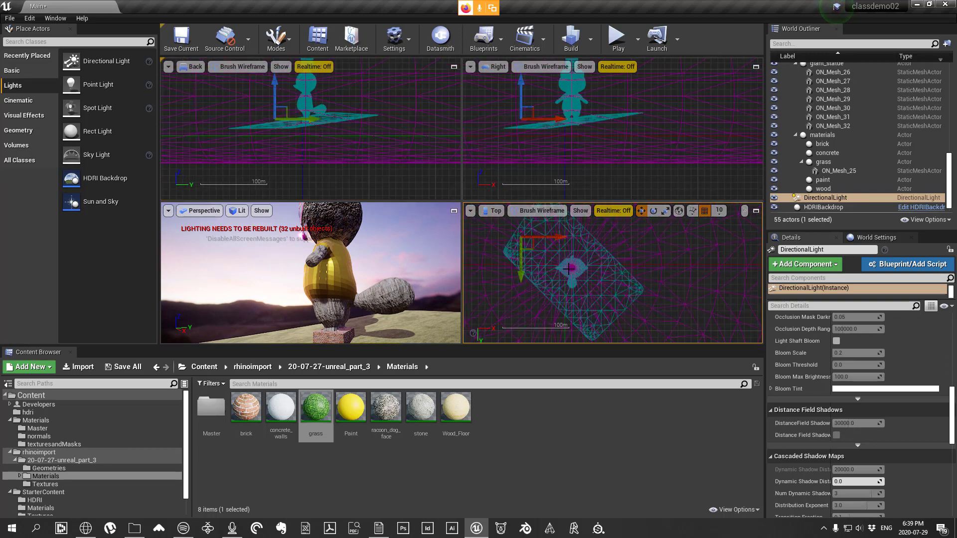
pyautogui.scroll(2, 571, 264)
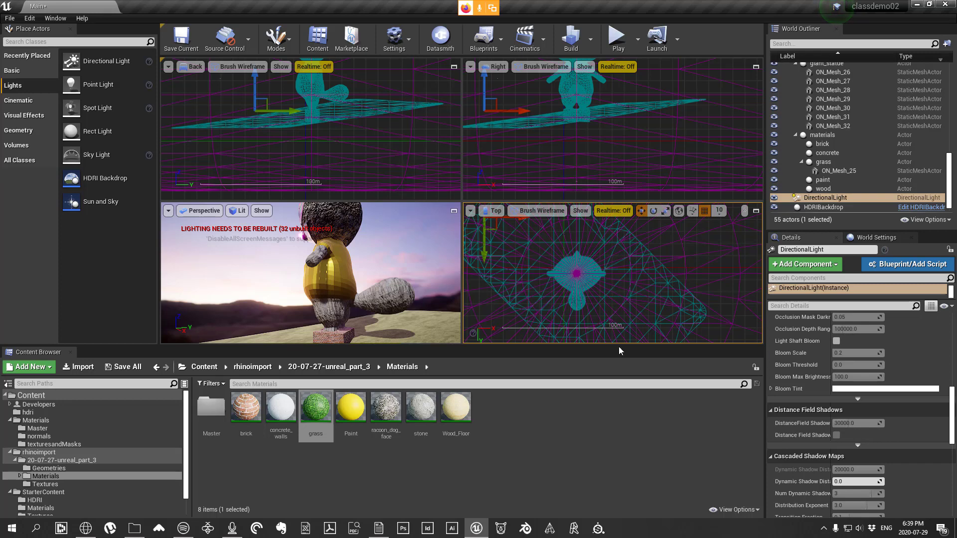
pyautogui.scroll(-2, 560, 305)
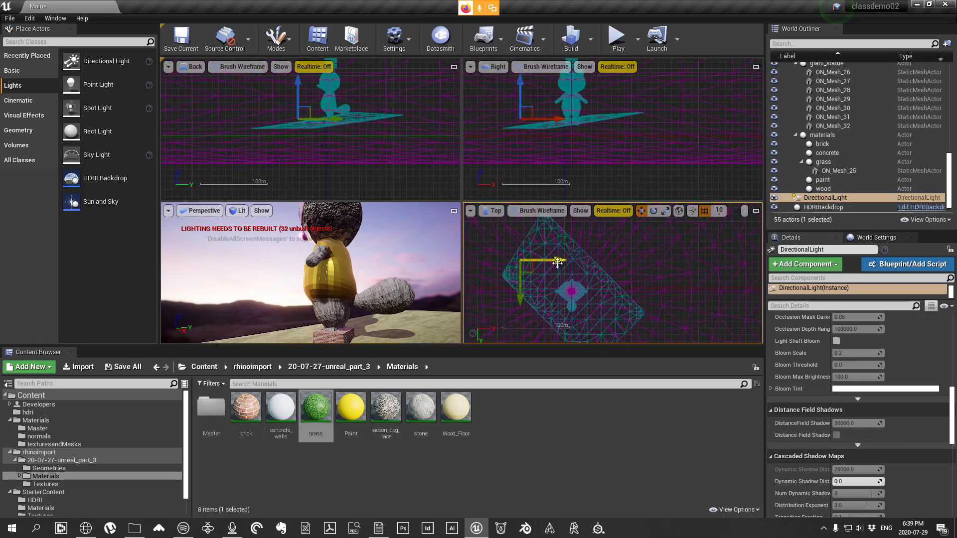
pyautogui.moveTo(557, 263); pyautogui.dragTo(617, 312)
pyautogui.scroll(1, 636, 302)
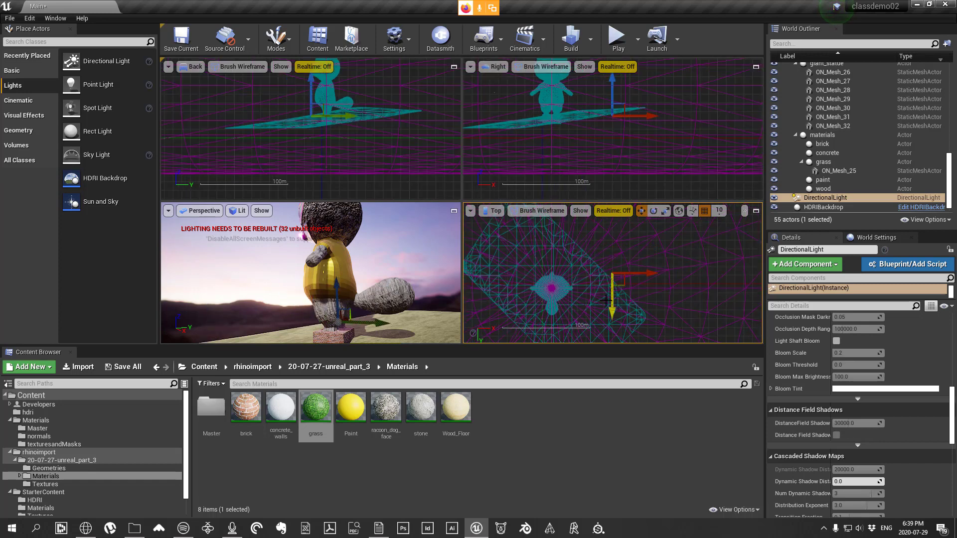
pyautogui.scroll(-3, 598, 279)
pyautogui.moveTo(602, 139); pyautogui.dragTo(603, 109)
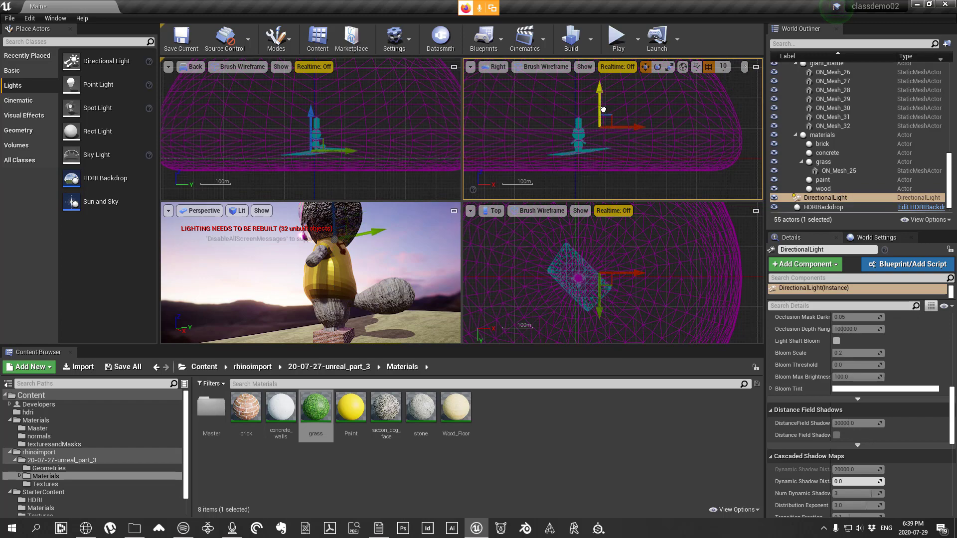
# Step: Rotate the directional light around its vertical axis in the Top view to about 150 degrees, checking the statue's shadow in perspective
pyautogui.scroll(8, 601, 266)
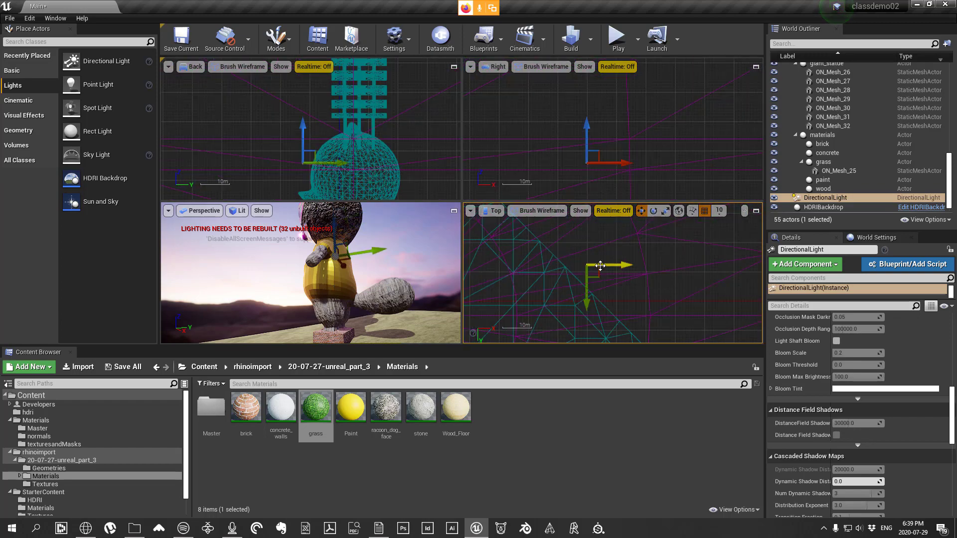
pyautogui.scroll(10, 600, 266)
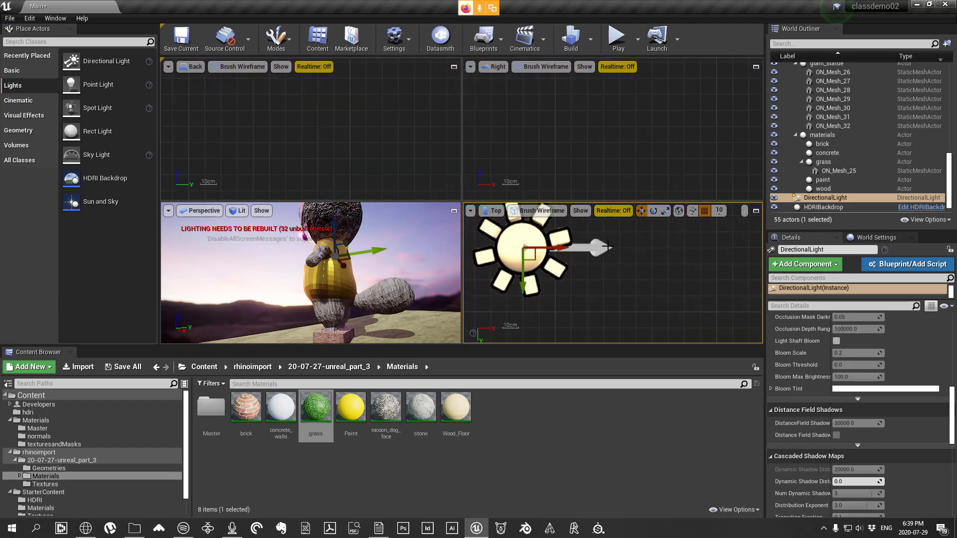
pyautogui.scroll(-5, 593, 252)
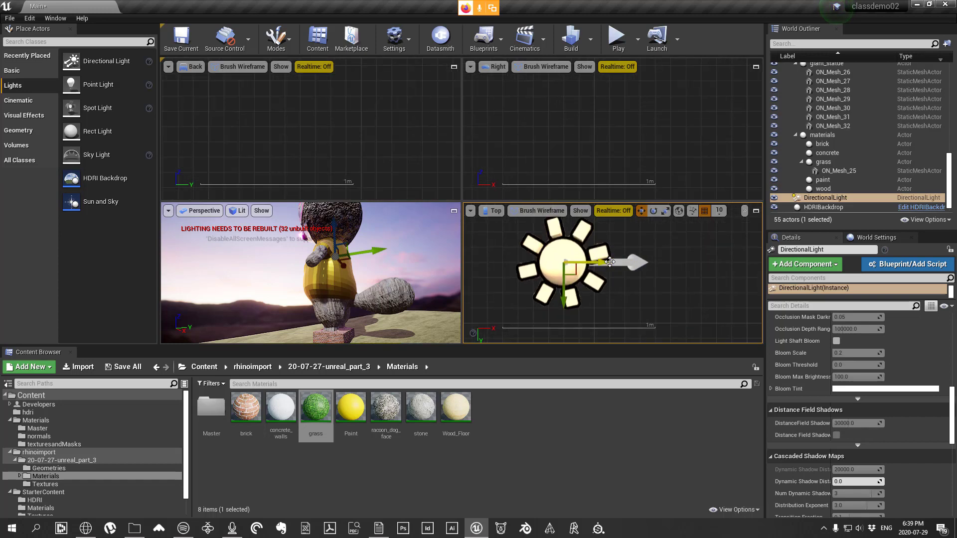
pyautogui.scroll(-3, 634, 262)
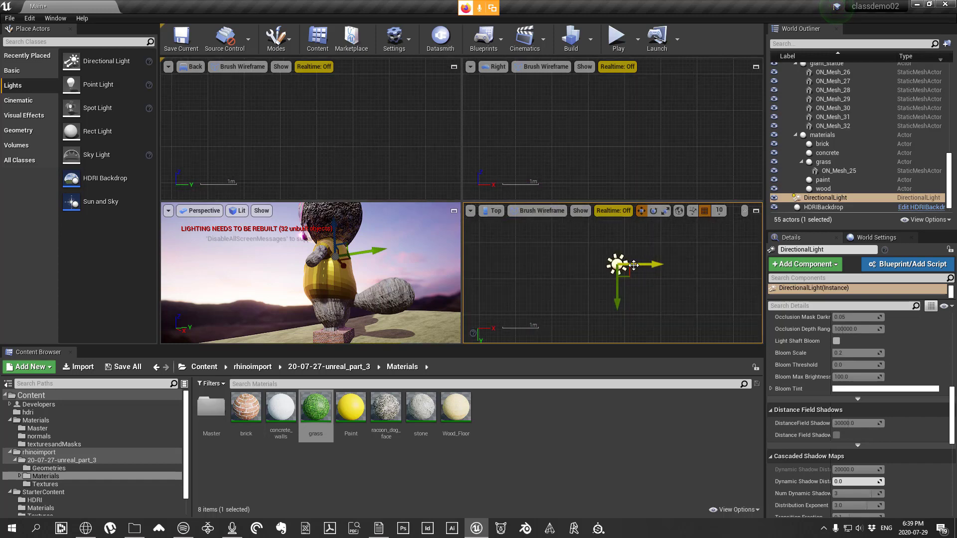
pyautogui.scroll(2, 634, 265)
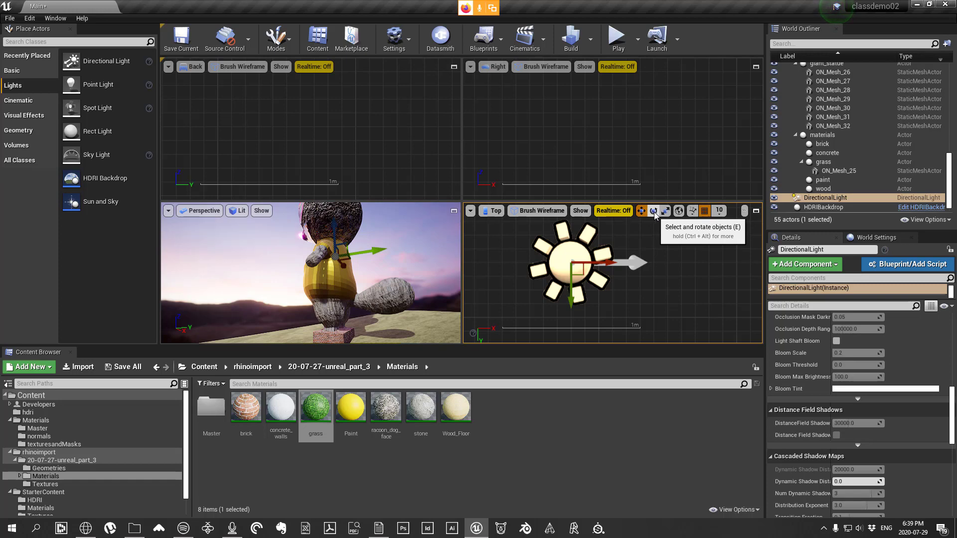
pyautogui.click(653, 211)
pyautogui.scroll(-2, 624, 298)
pyautogui.moveTo(624, 298); pyautogui.dragTo(537, 308)
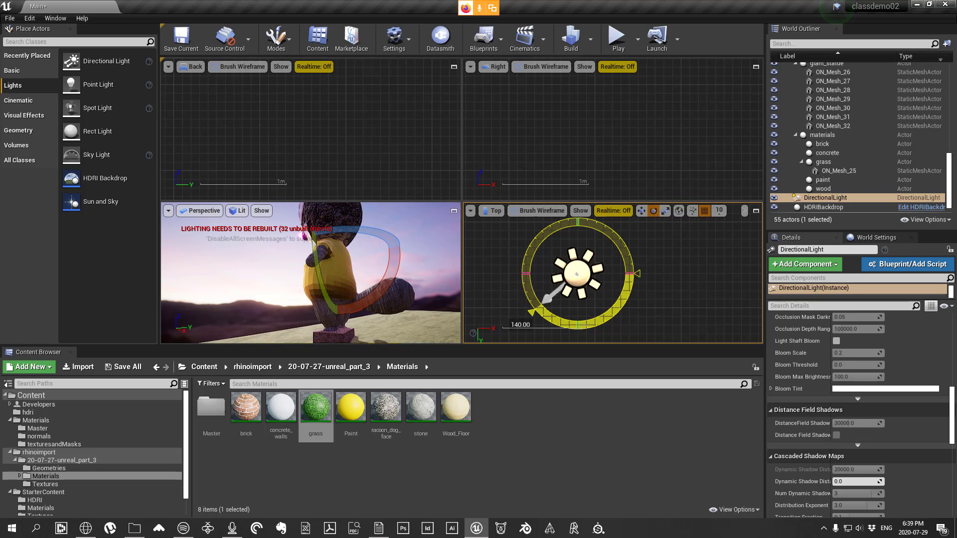
pyautogui.moveTo(382, 290)
pyautogui.mouseDown(button='right')
pyautogui.moveTo(371, 285)
pyautogui.moveTo(393, 306)
pyautogui.mouseUp(button='right')
pyautogui.moveTo(606, 314); pyautogui.dragTo(629, 287)
pyautogui.moveTo(393, 289); pyautogui.dragTo(401, 281, button='right')
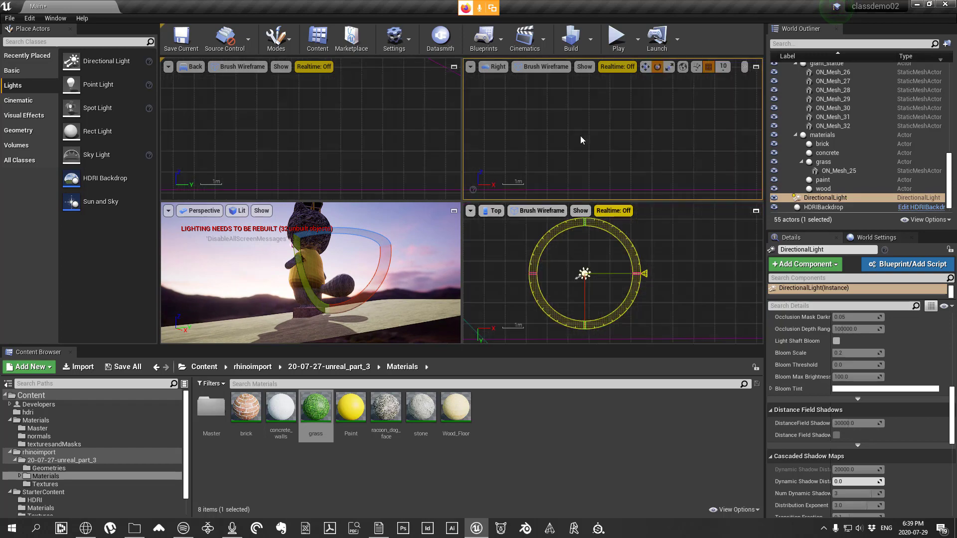
# Step: Frame the directional light in the side views and try to tilt it in the Back view
pyautogui.scroll(-10, 582, 139)
pyautogui.press('f')
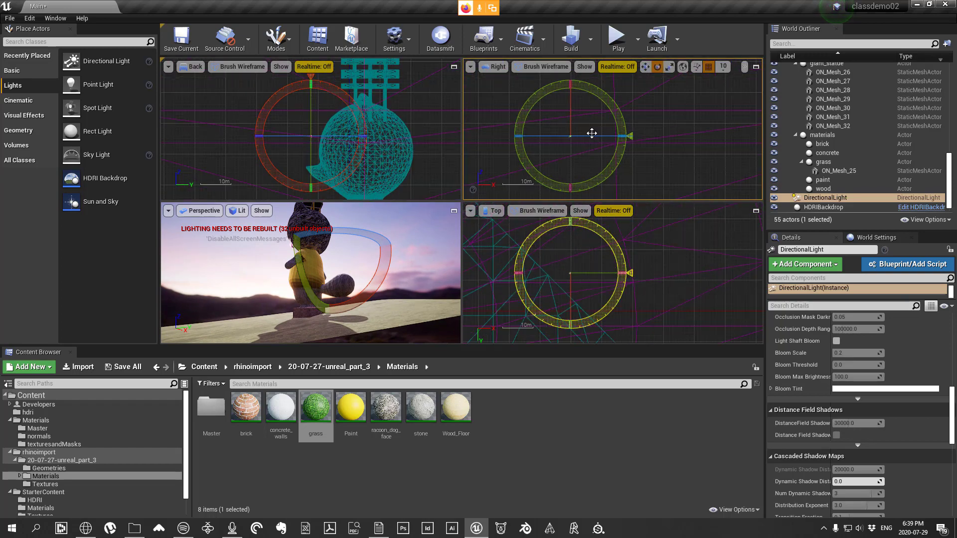
pyautogui.scroll(2, 582, 128)
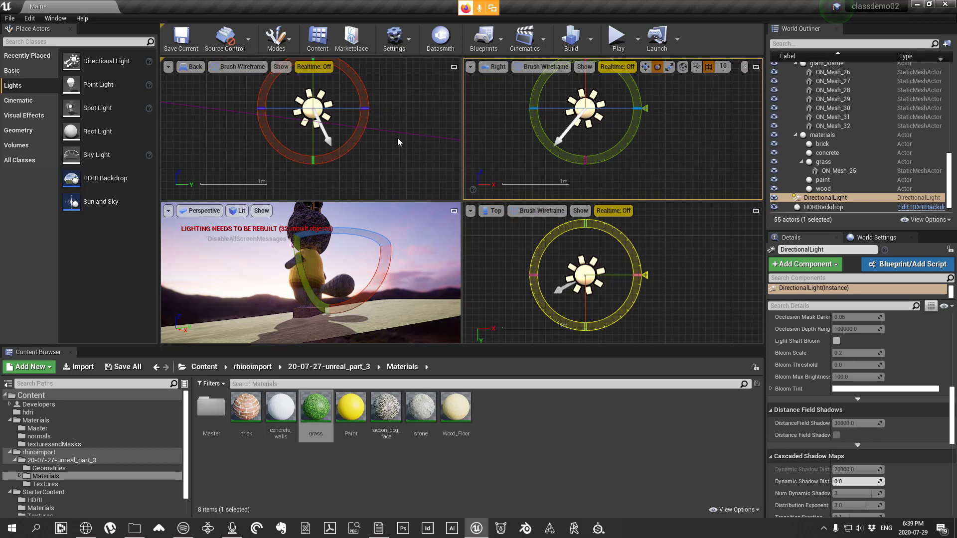
pyautogui.moveTo(367, 131); pyautogui.dragTo(370, 116)
pyautogui.moveTo(322, 160); pyautogui.dragTo(319, 161)
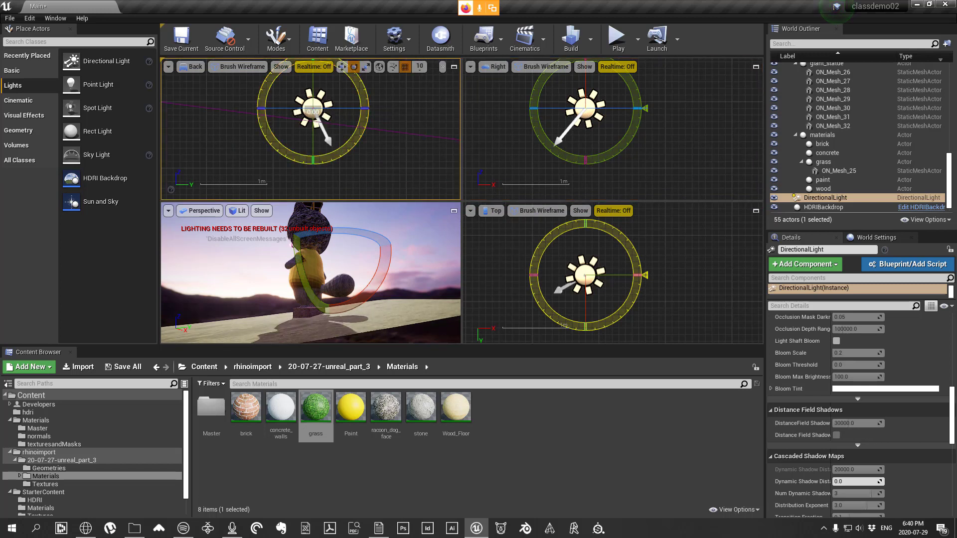
# Step: Return from the four-pane layout to a single perspective viewport facing the statue
pyautogui.moveTo(335, 269)
pyautogui.mouseDown(button='right')
pyautogui.moveTo(391, 271)
pyautogui.moveTo(349, 272)
pyautogui.mouseUp(button='right')
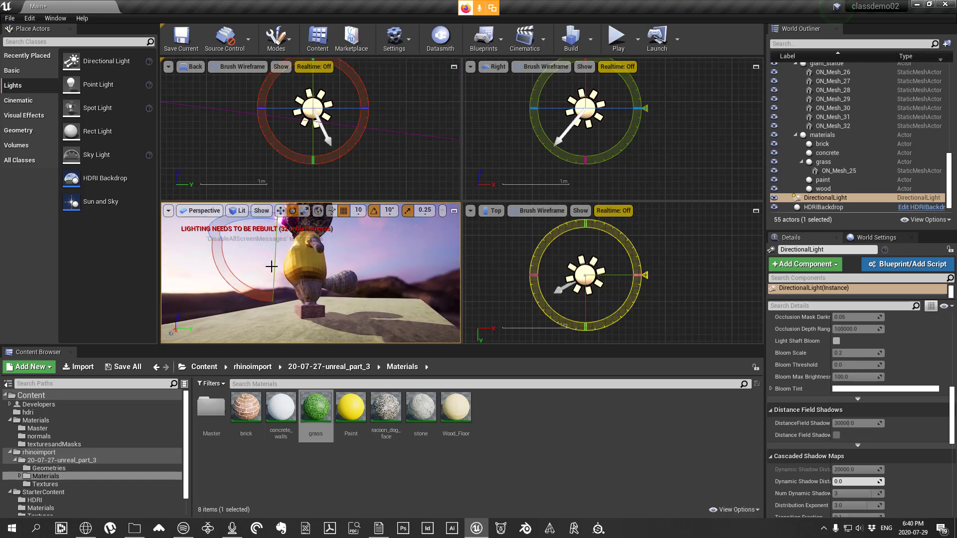
pyautogui.click(168, 211)
pyautogui.moveTo(262, 382)
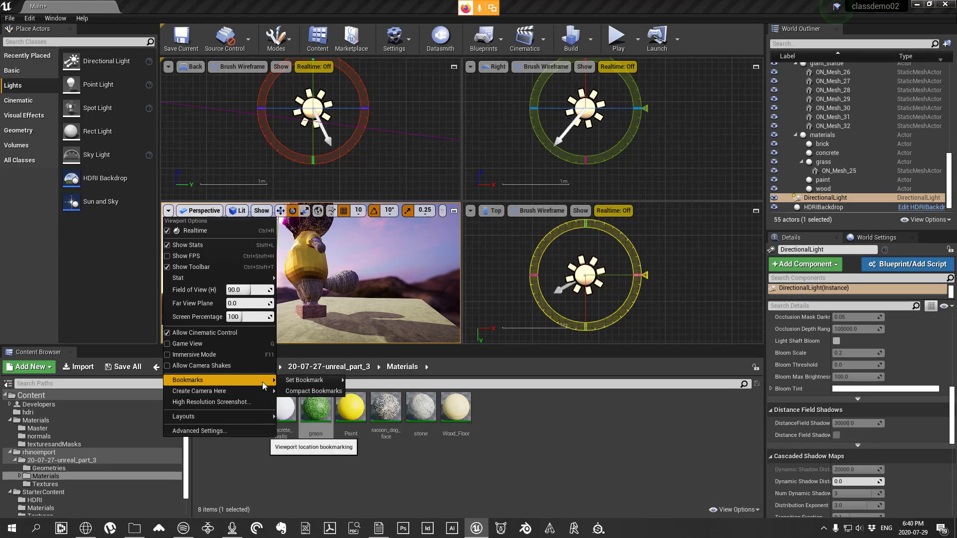
pyautogui.moveTo(253, 416)
pyautogui.click(291, 395)
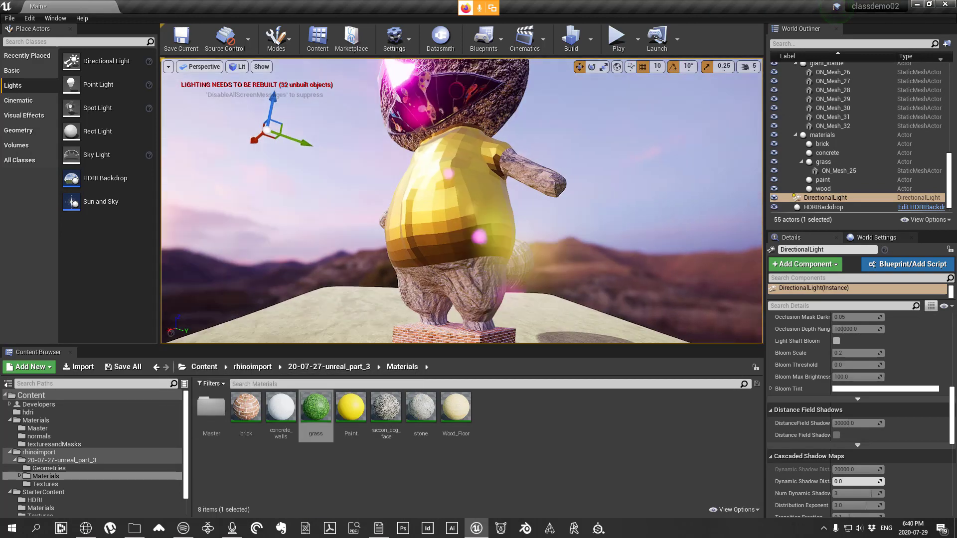
# Step: Examine the statue's shadow on the ground and the directional light's Lightmass, Transform and Light settings
pyautogui.press('s')
pyautogui.moveTo(462, 209); pyautogui.dragTo(466, 254, button='right')
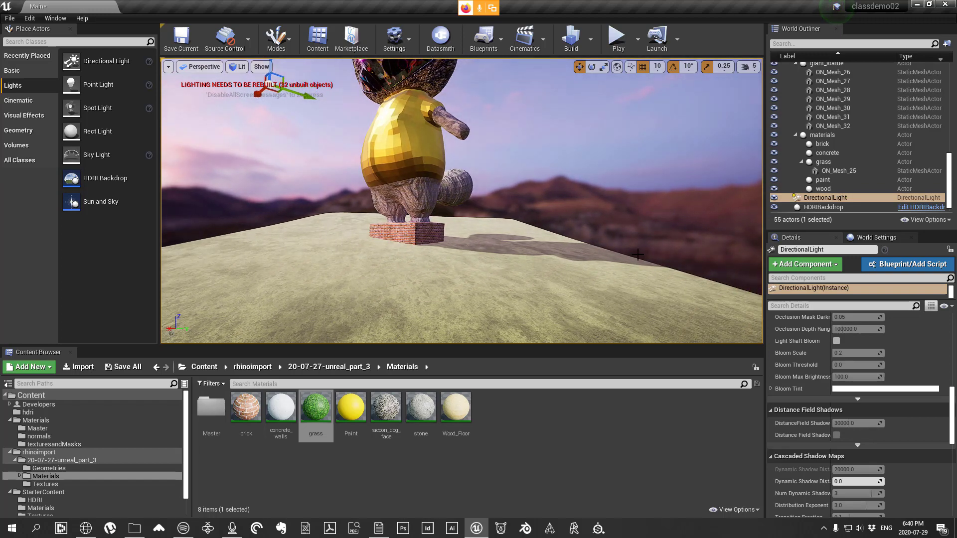
pyautogui.moveTo(355, 173); pyautogui.dragTo(390, 272, button='right')
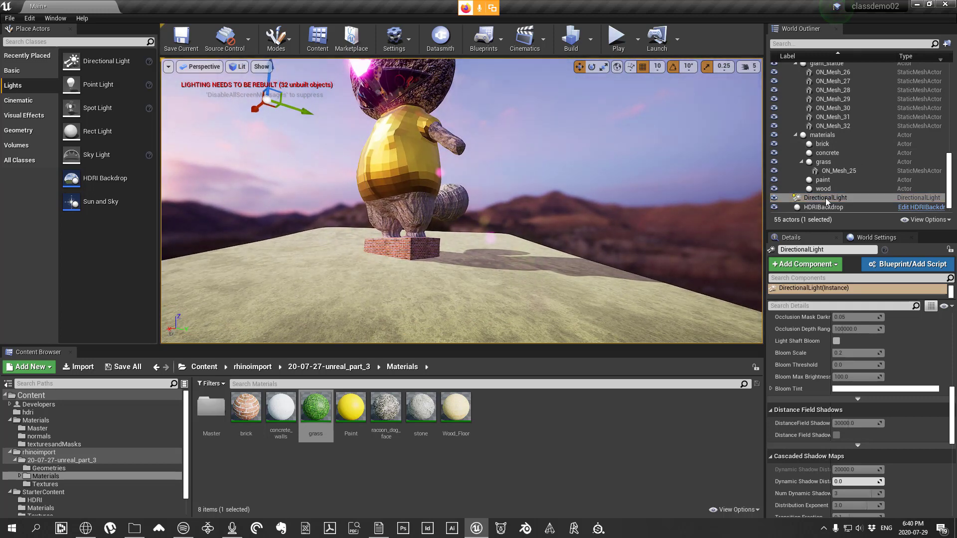
pyautogui.scroll(10, 898, 412)
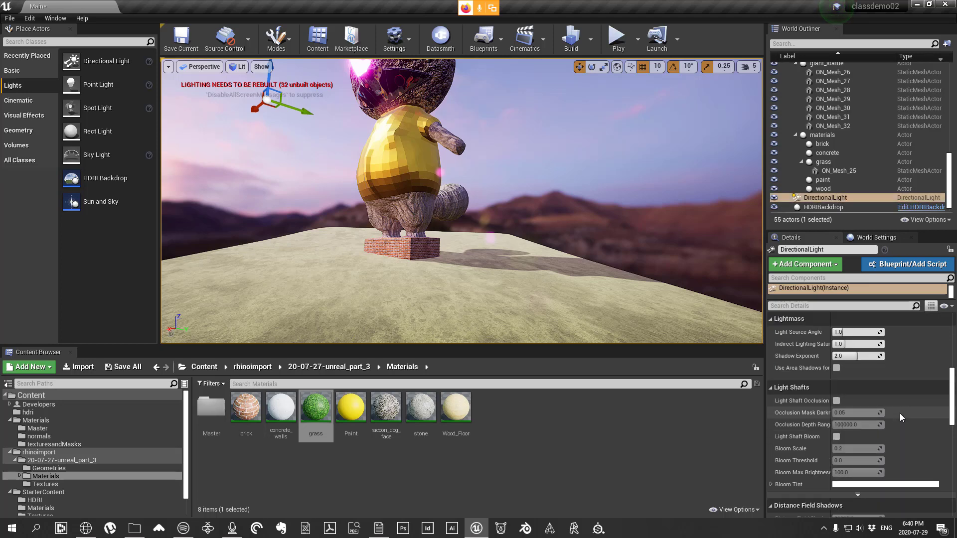
pyautogui.scroll(3, 891, 414)
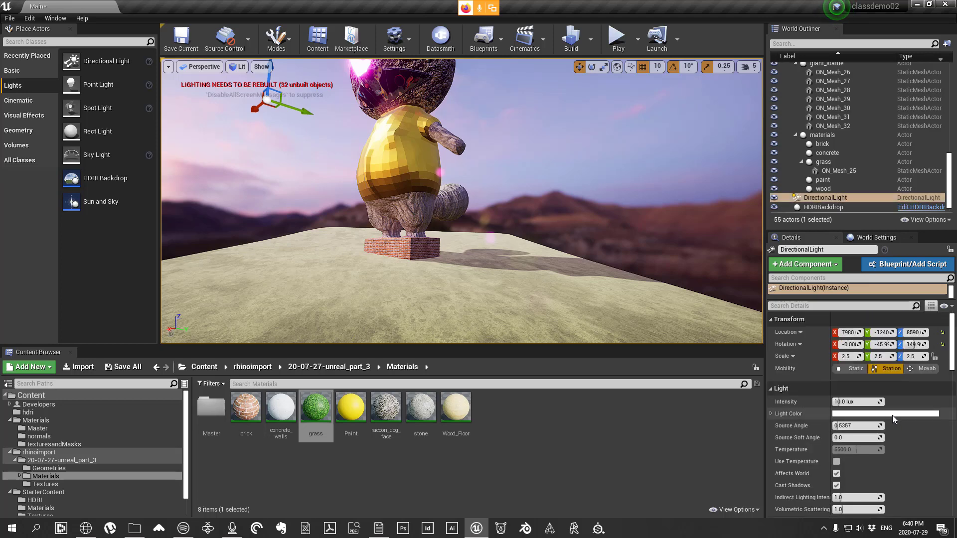
# Step: Try an intensity of 1 lux on the directional light and check its effect on the statue and ground
pyautogui.click(851, 402)
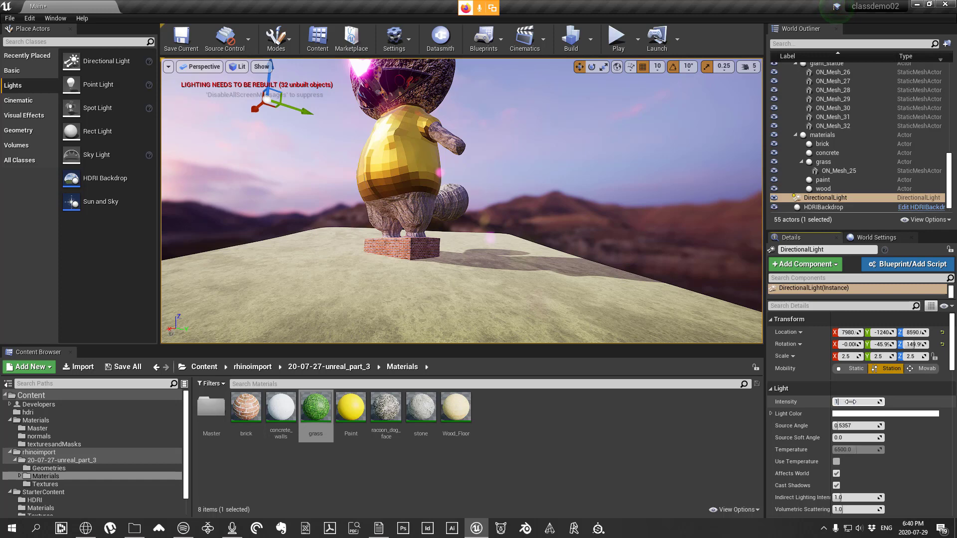
pyautogui.write('1')
pyautogui.press('Return')
pyautogui.moveTo(568, 284); pyautogui.dragTo(486, 312, button='right')
pyautogui.press('w')
pyautogui.press('w')
pyautogui.press('s')
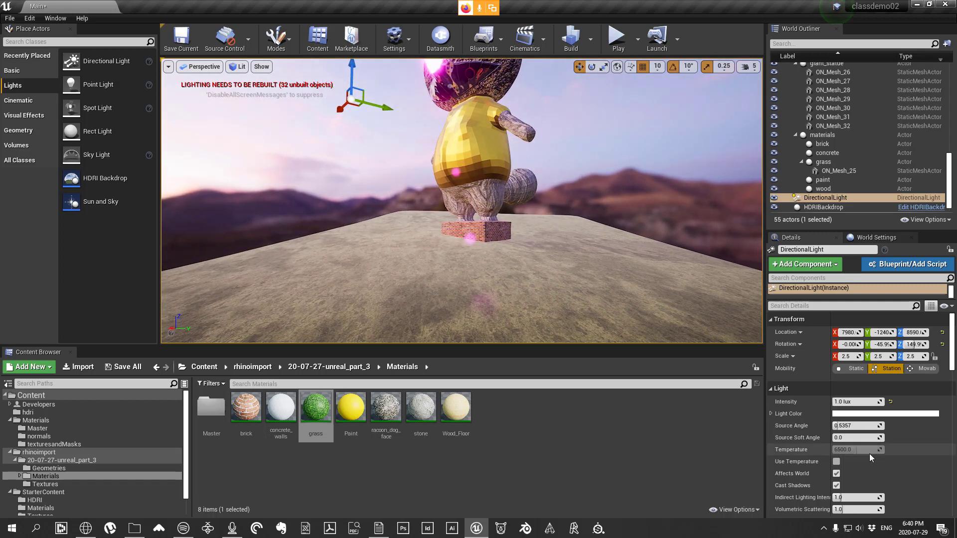
# Step: Set the directional light's intensity to 2 lux and check the whole statue
pyautogui.click(847, 402)
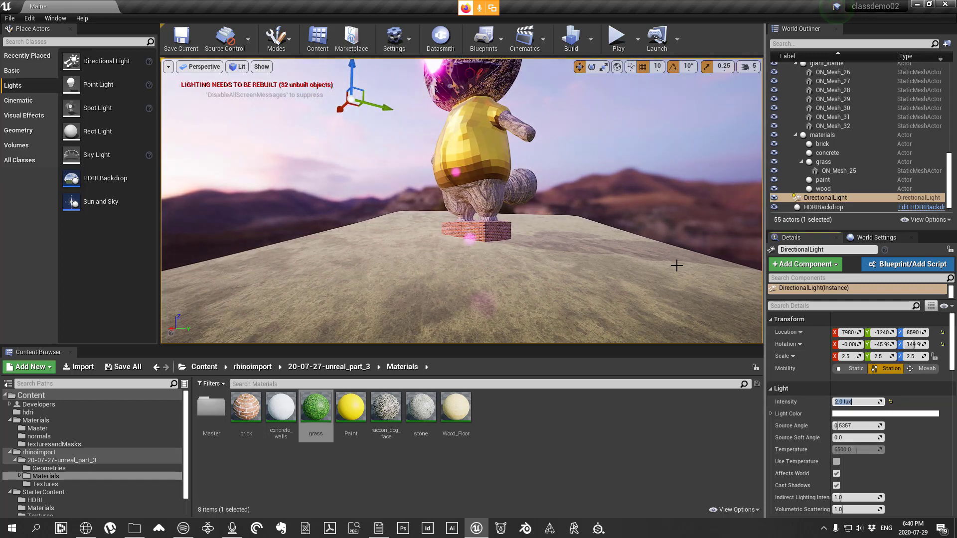
pyautogui.press('s')
pyautogui.moveTo(677, 265)
pyautogui.mouseDown(button='right')
pyautogui.moveTo(697, 255)
pyautogui.moveTo(688, 257)
pyautogui.mouseUp(button='right')
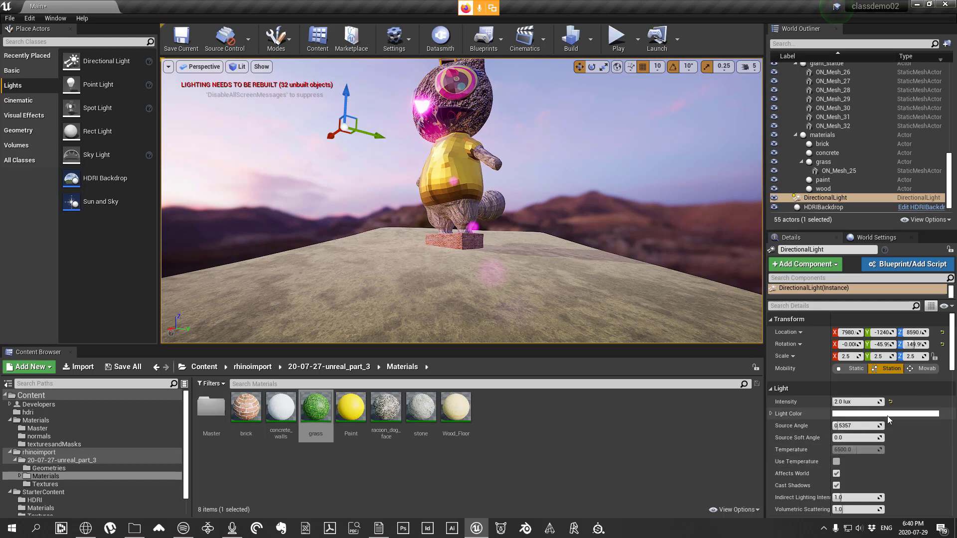
# Step: Set the directional light's color to a pale pink sampled from the backdrop sky near the horizon, sRGB hex F1D9DDFF, and clear the selection
pyautogui.click(857, 413)
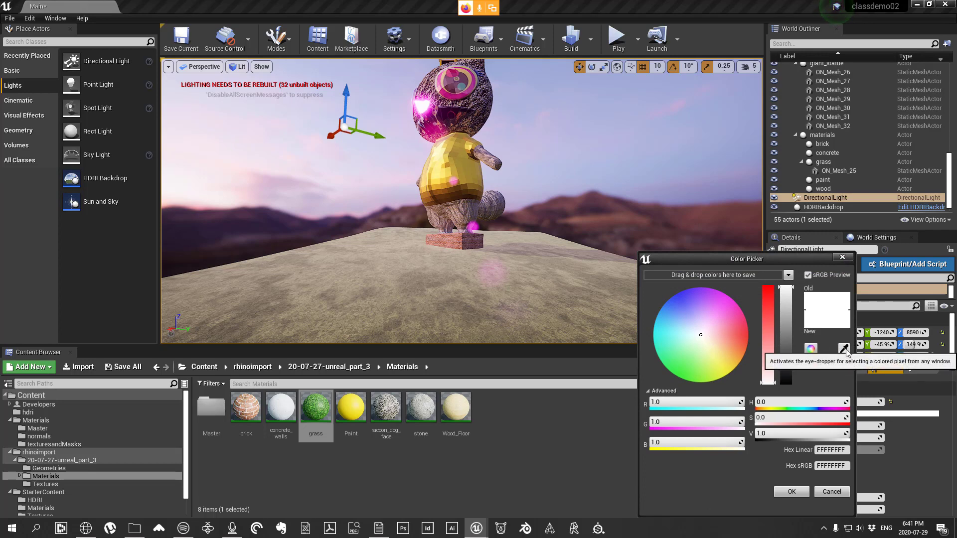
pyautogui.moveTo(726, 311)
pyautogui.mouseDown()
pyautogui.moveTo(672, 292)
pyautogui.moveTo(712, 319)
pyautogui.moveTo(719, 314)
pyautogui.mouseUp()
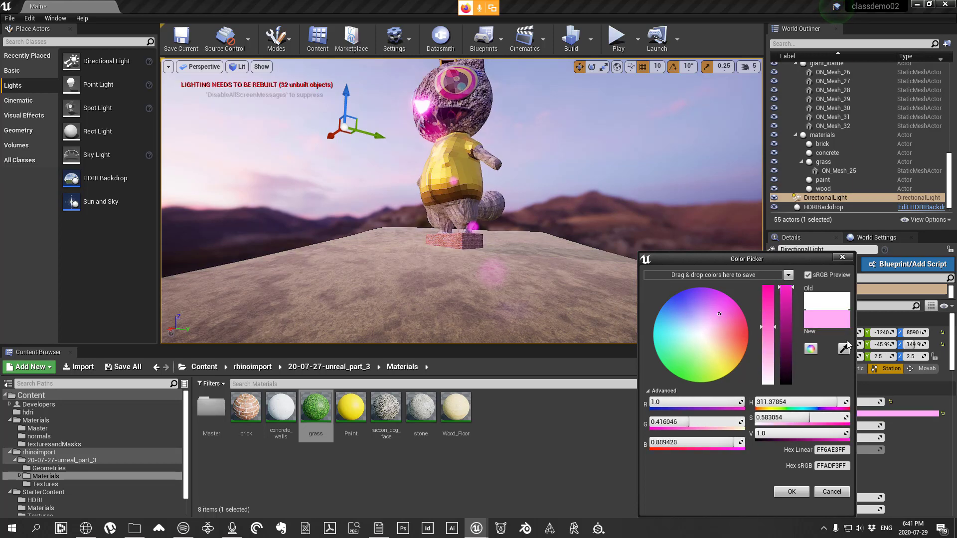
pyautogui.click(845, 350)
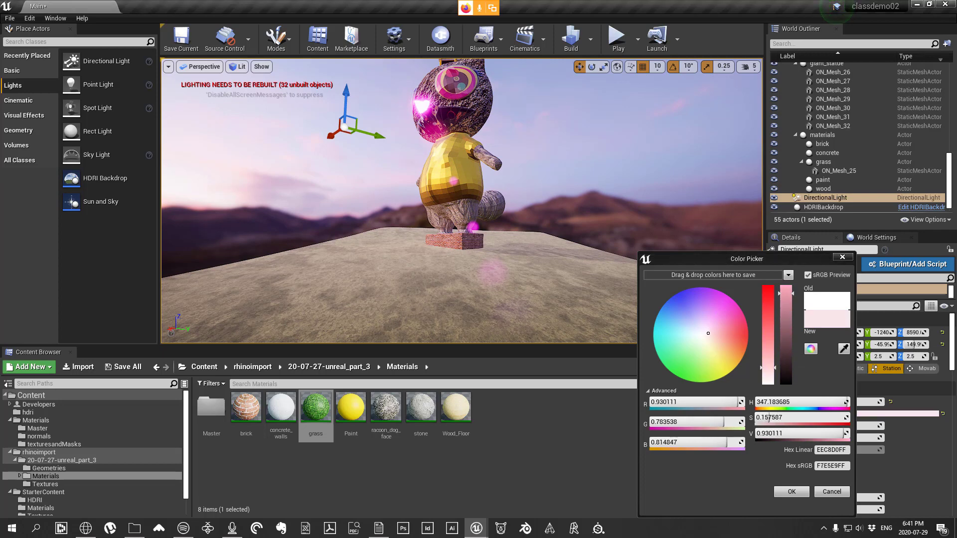
pyautogui.click(197, 176)
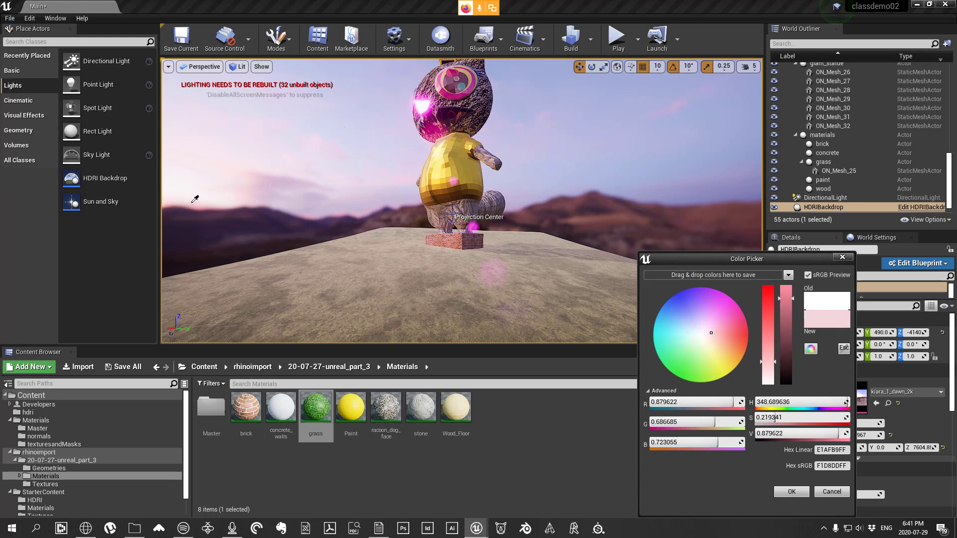
pyautogui.click(194, 201)
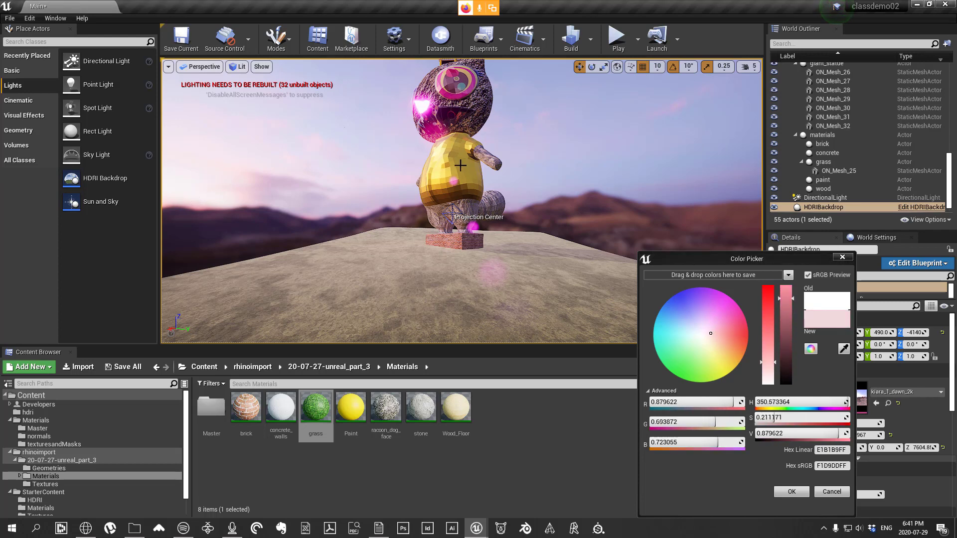
pyautogui.click(787, 492)
pyautogui.moveTo(531, 252); pyautogui.dragTo(543, 237, button='right')
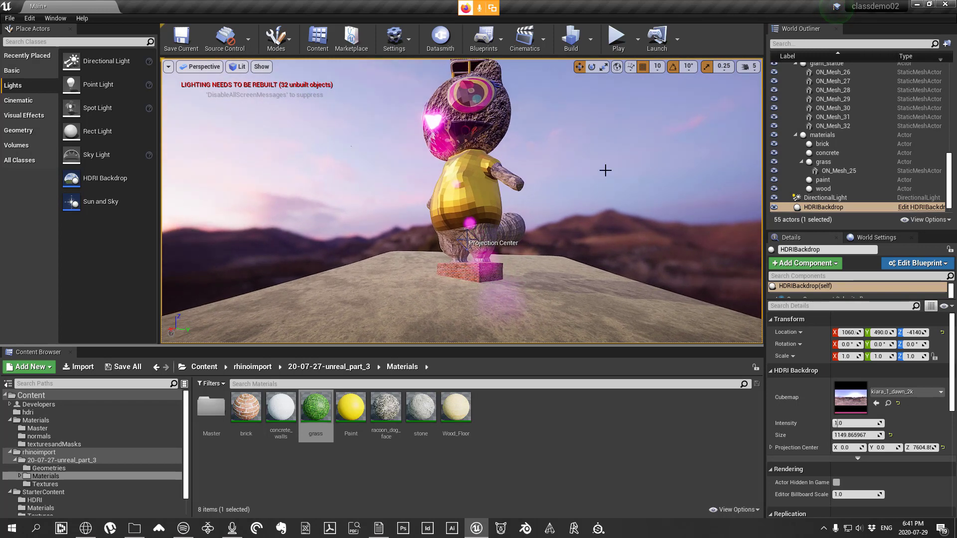
pyautogui.press('Escape')
# Step: View the statue under the tinted light and set the lighting build quality to Preview
pyautogui.moveTo(590, 193); pyautogui.dragTo(320, 110, button='right')
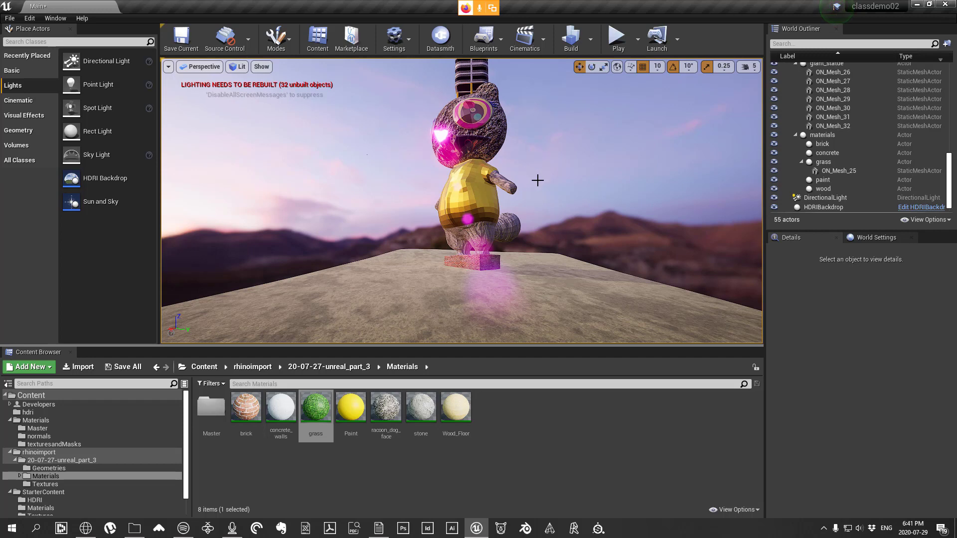
pyautogui.moveTo(537, 180)
pyautogui.mouseDown(button='right')
pyautogui.moveTo(538, 172)
pyautogui.moveTo(544, 185)
pyautogui.mouseUp(button='right')
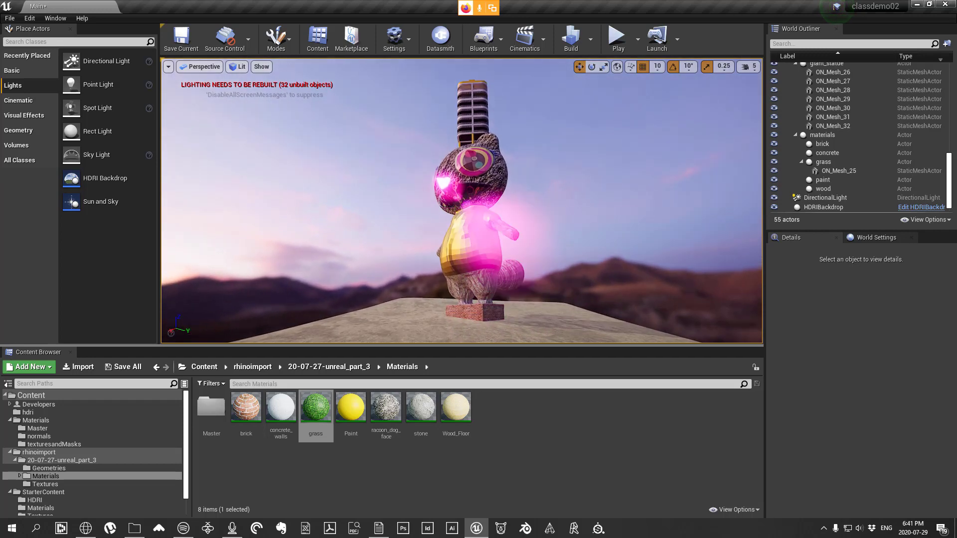
pyautogui.moveTo(366, 195)
pyautogui.mouseDown(button='right')
pyautogui.moveTo(368, 206)
pyautogui.moveTo(366, 194)
pyautogui.mouseUp(button='right')
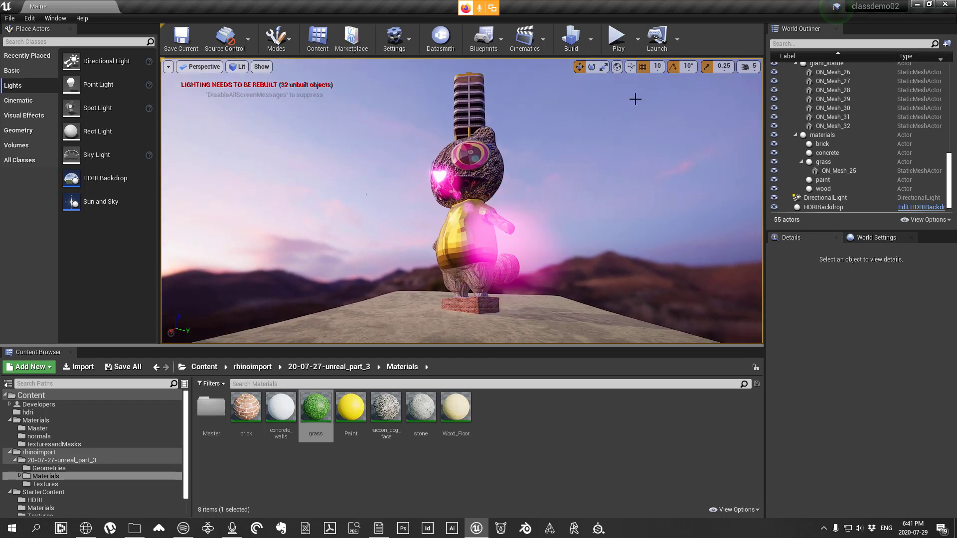
pyautogui.click(590, 39)
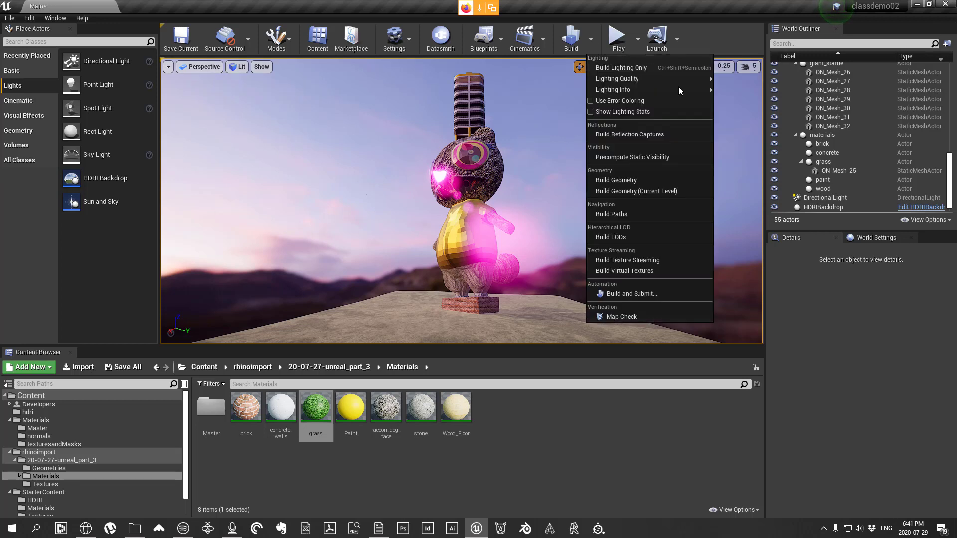
pyautogui.moveTo(702, 79)
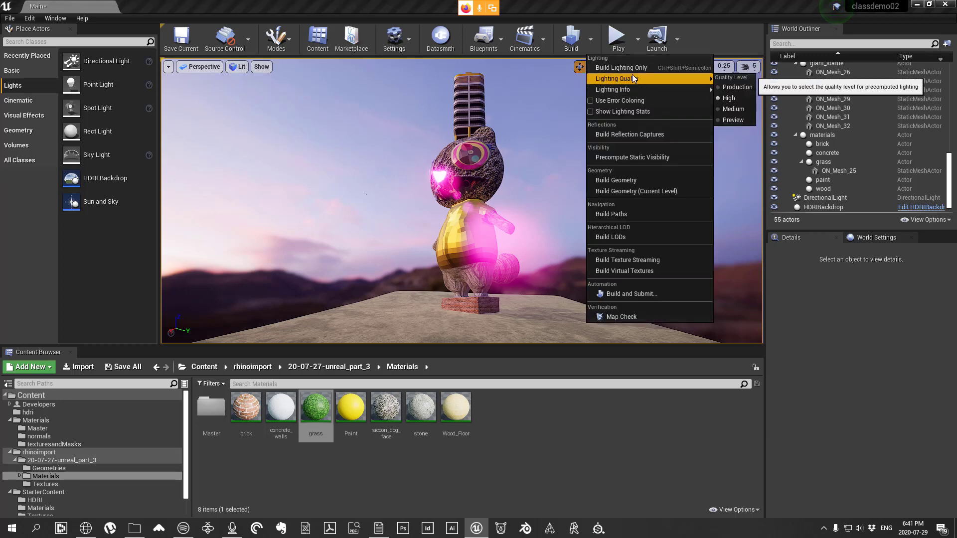
pyautogui.click(734, 120)
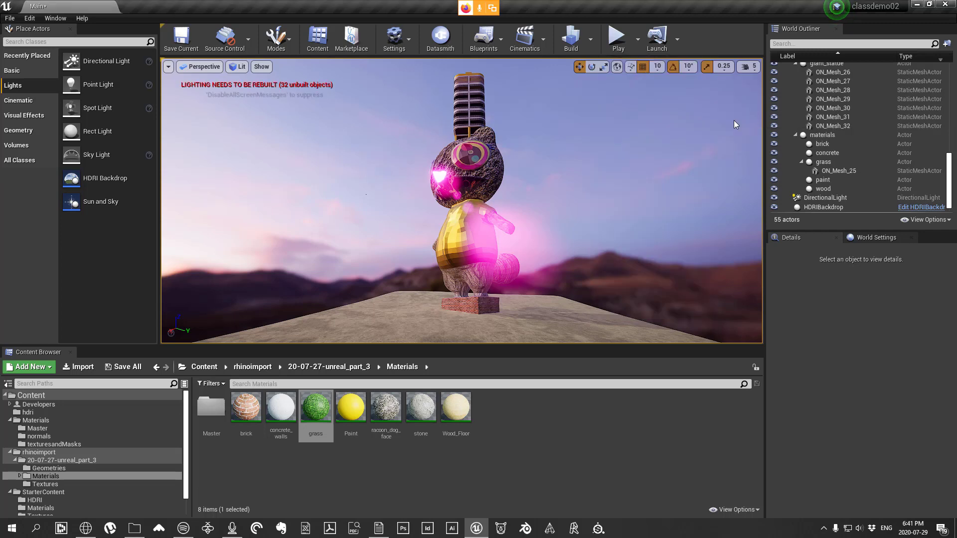
# Step: Build only the lighting at Preview quality, close the message log and inspect the statue and ground from the front
pyautogui.click(622, 51)
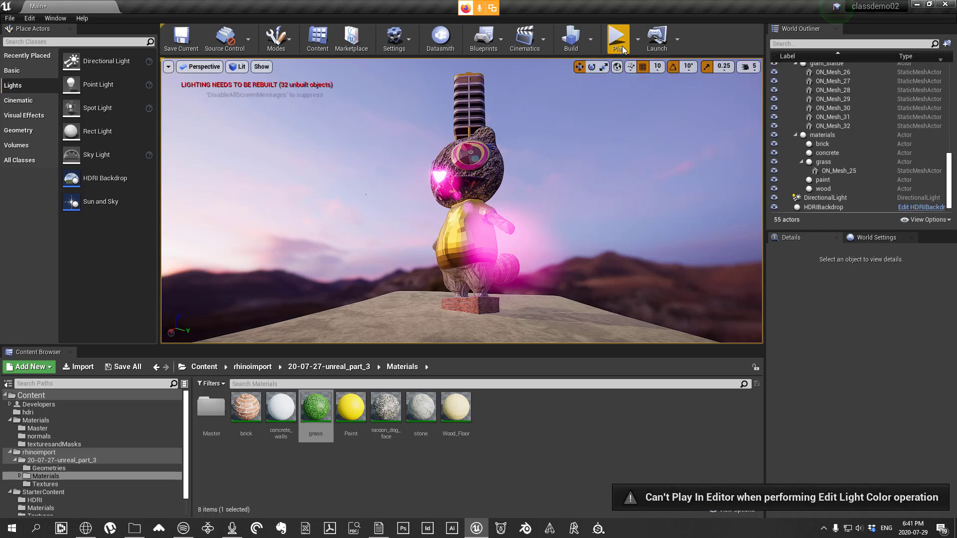
pyautogui.click(590, 39)
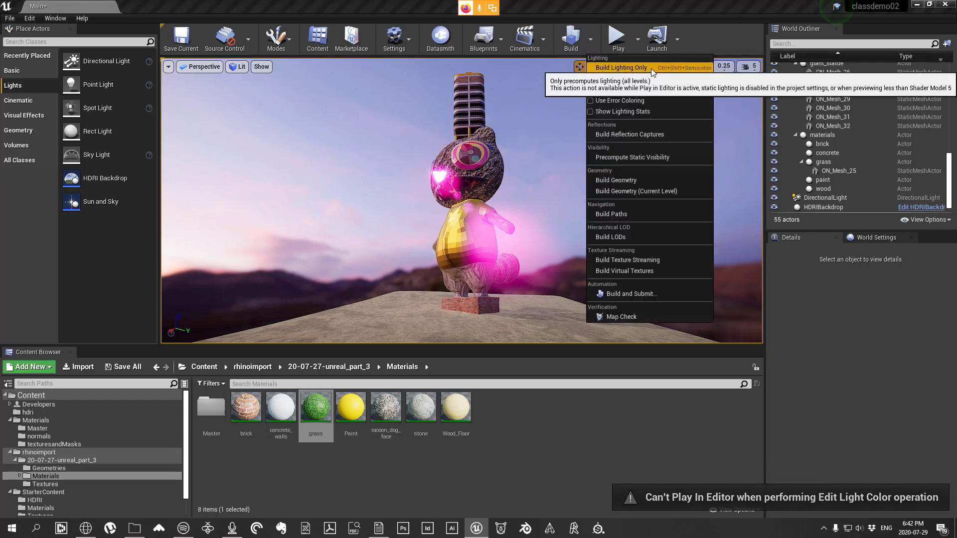
pyautogui.moveTo(618, 78)
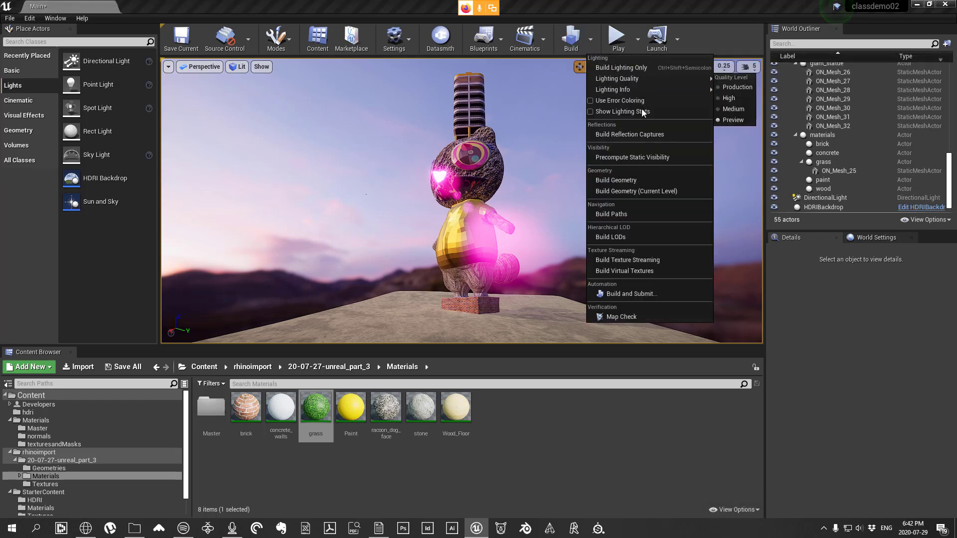
pyautogui.click(623, 68)
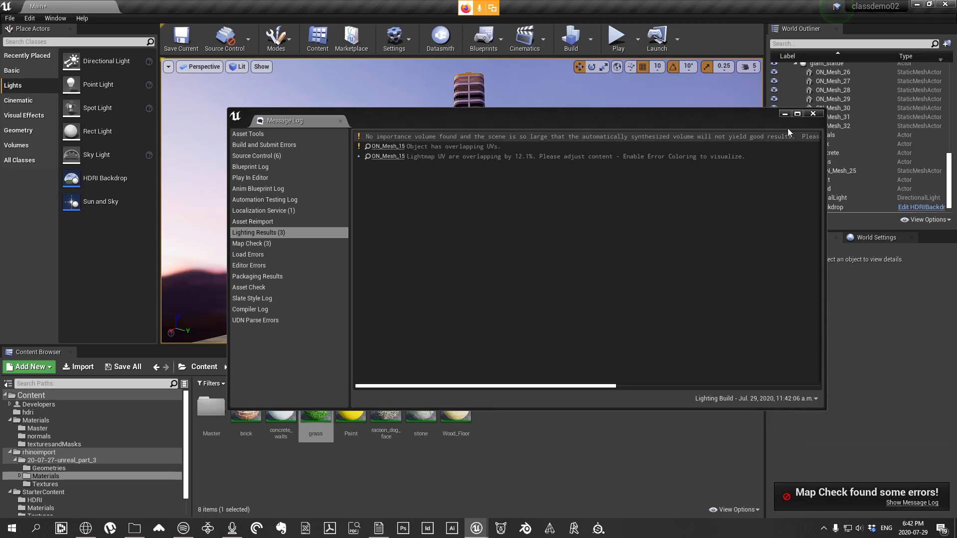
pyautogui.click(812, 115)
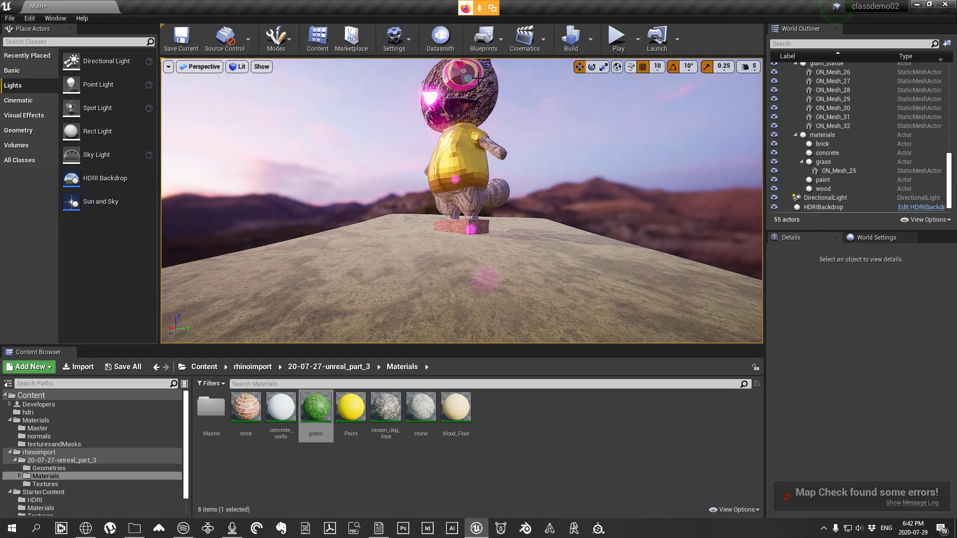
pyautogui.moveTo(533, 165); pyautogui.dragTo(513, 111, button='right')
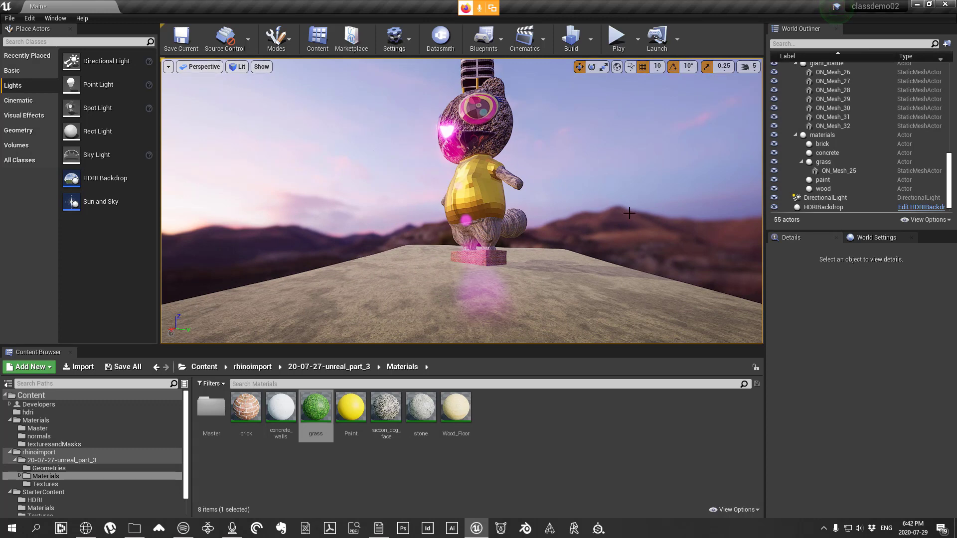
pyautogui.moveTo(446, 204); pyautogui.dragTo(477, 106, button='right')
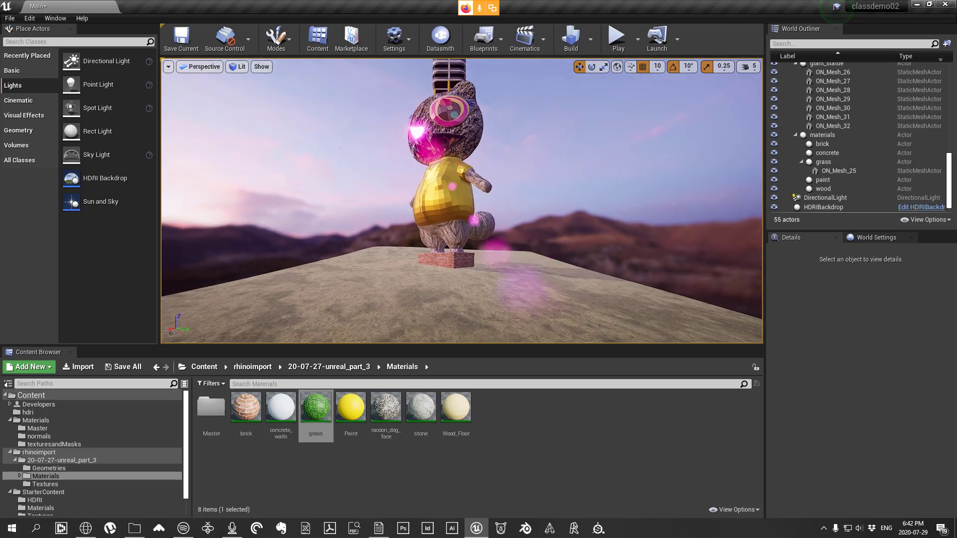
# Step: Collapse the imported 20-07-27-unreal_part_3 scene hierarchy in the World Outliner
pyautogui.scroll(3, 468, 135)
pyautogui.press('w')
pyautogui.moveTo(312, 111)
pyautogui.mouseDown(button='right')
pyautogui.moveTo(329, 123)
pyautogui.moveTo(305, 115)
pyautogui.moveTo(302, 94)
pyautogui.moveTo(307, 105)
pyautogui.mouseUp(button='right')
pyautogui.scroll(15, 811, 180)
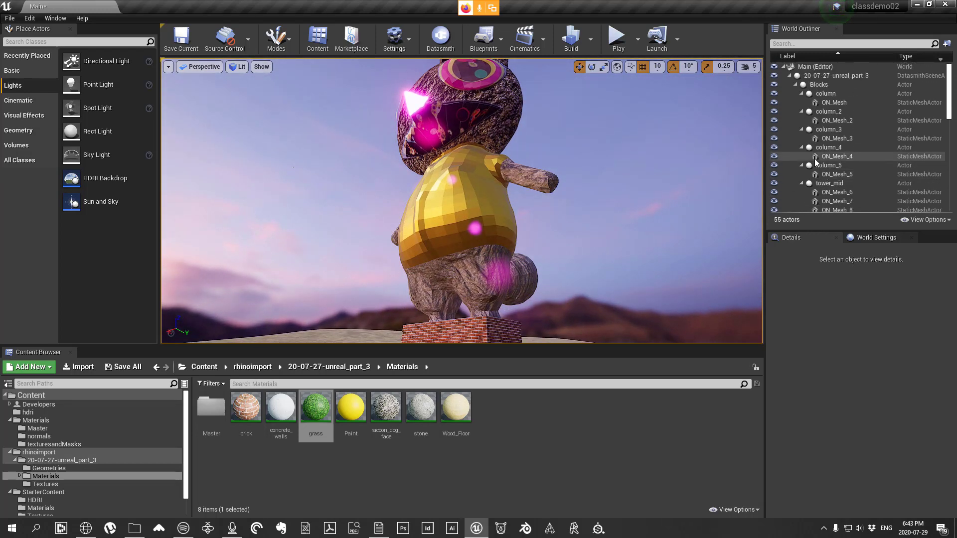
pyautogui.click(789, 75)
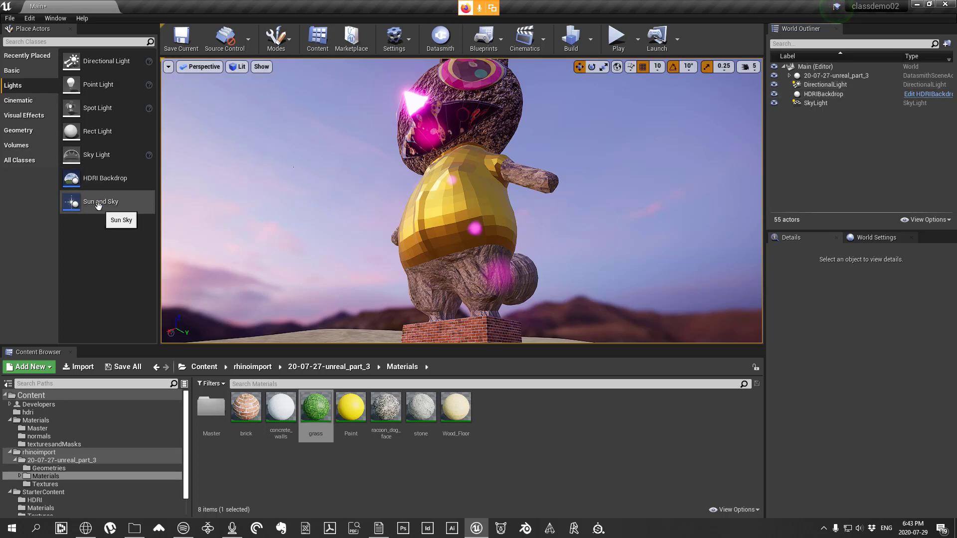
# Step: Try a Sun and Sky actor beside the statue, then delete it from the scene
pyautogui.moveTo(86, 203); pyautogui.dragTo(353, 269)
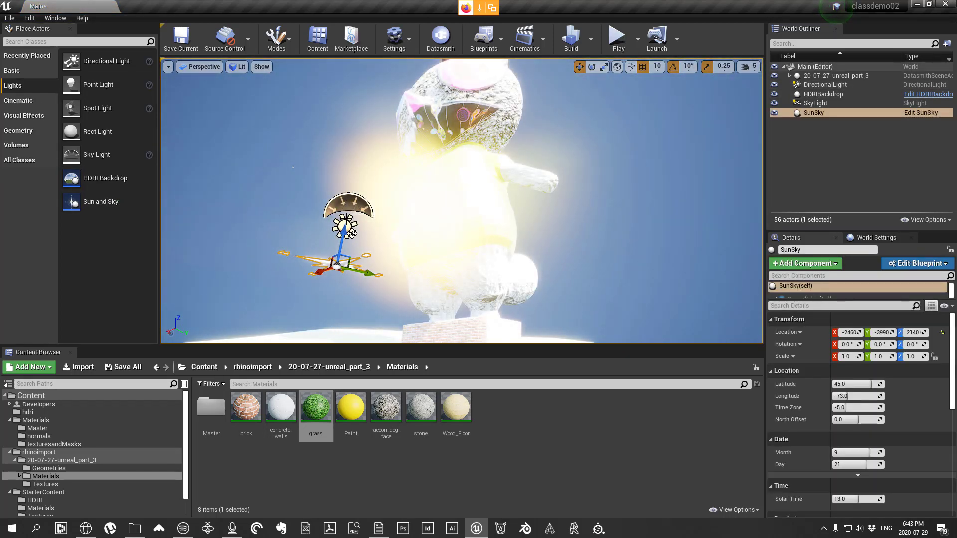
pyautogui.moveTo(518, 214); pyautogui.dragTo(496, 219, button='right')
pyautogui.moveTo(462, 201); pyautogui.dragTo(446, 178, button='right')
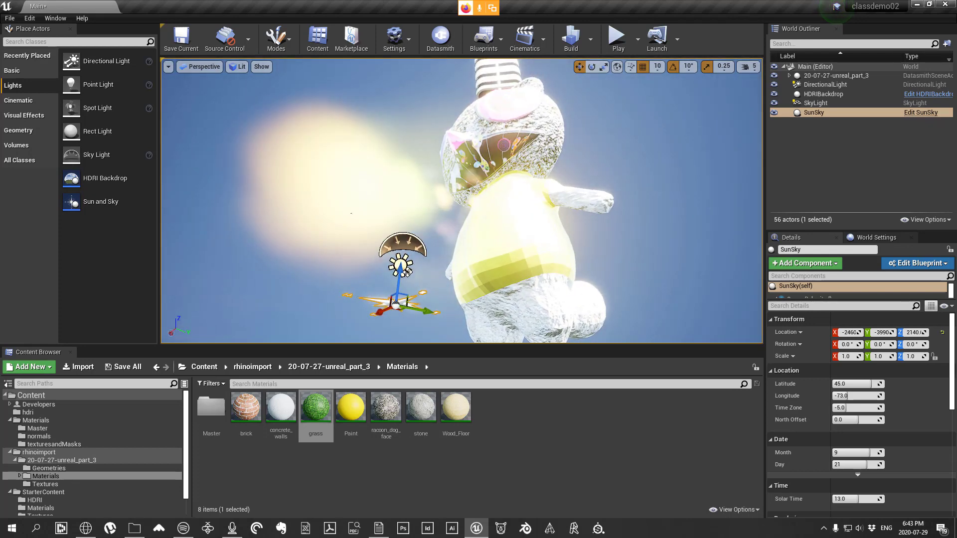
pyautogui.press('Delete')
pyautogui.moveTo(446, 178); pyautogui.dragTo(470, 210, button='right')
pyautogui.press('s')
pyautogui.press('w')
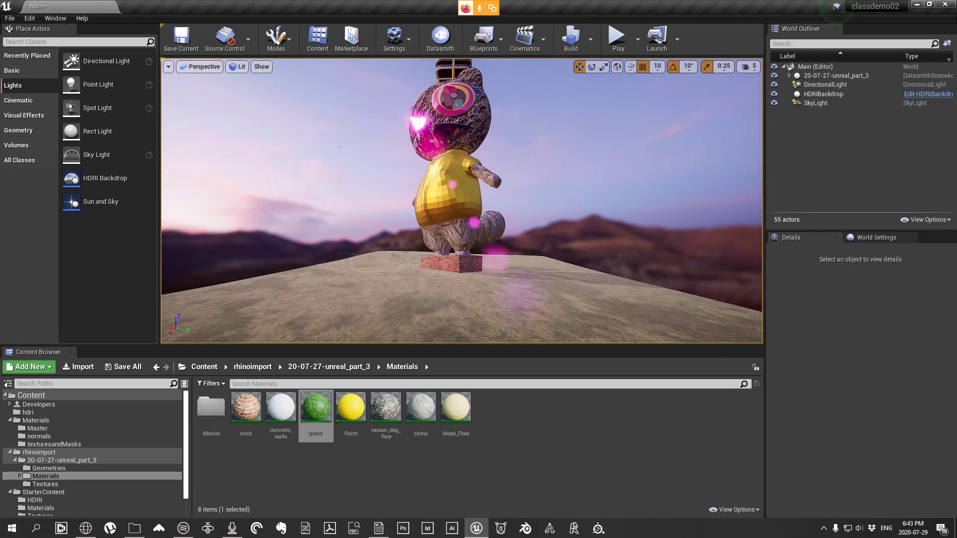
# Step: Select the HDRI backdrop and reveal its advanced settings
pyautogui.click(725, 248)
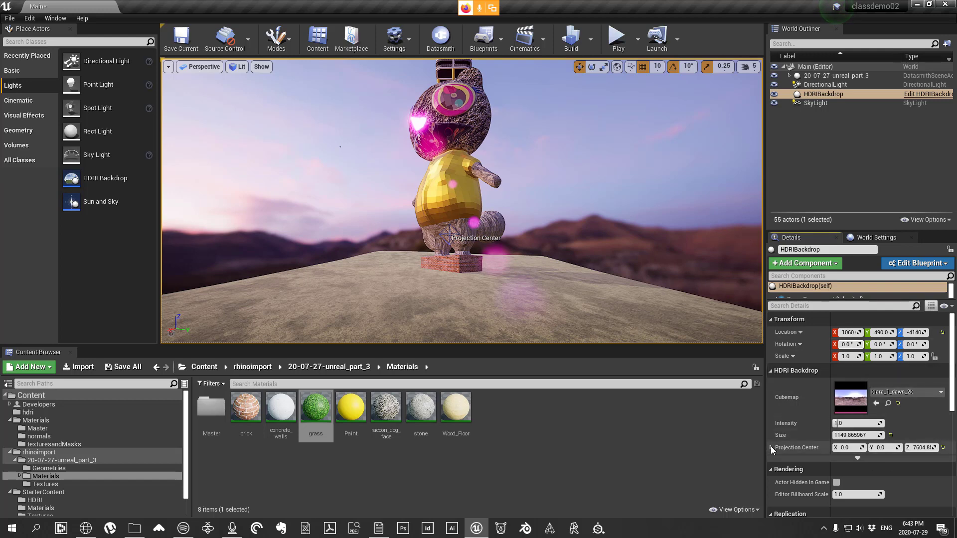
pyautogui.click(857, 458)
pyautogui.scroll(-3, 872, 444)
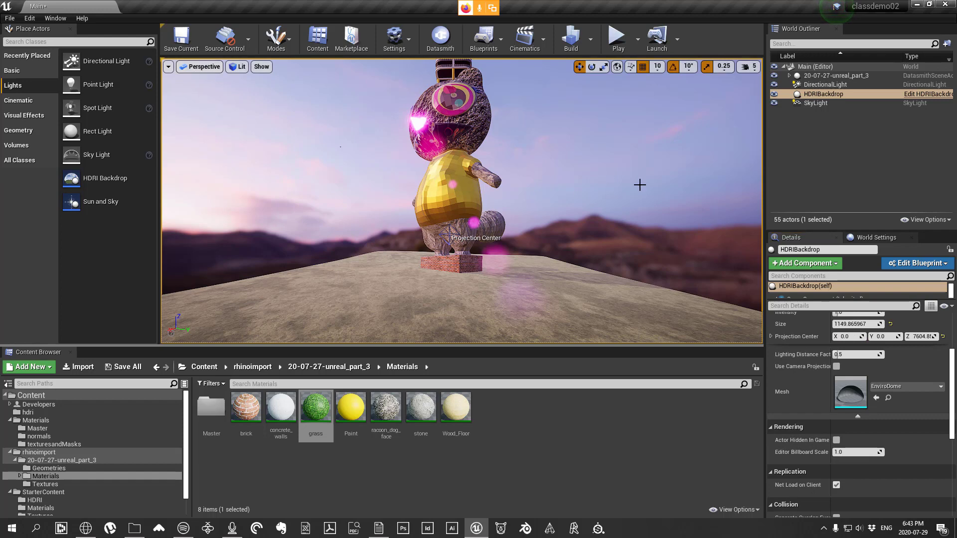
# Step: Switch the viewport to the four-pane quad layout and frame the HDRI backdrop in the views
pyautogui.click(170, 68)
pyautogui.moveTo(231, 277)
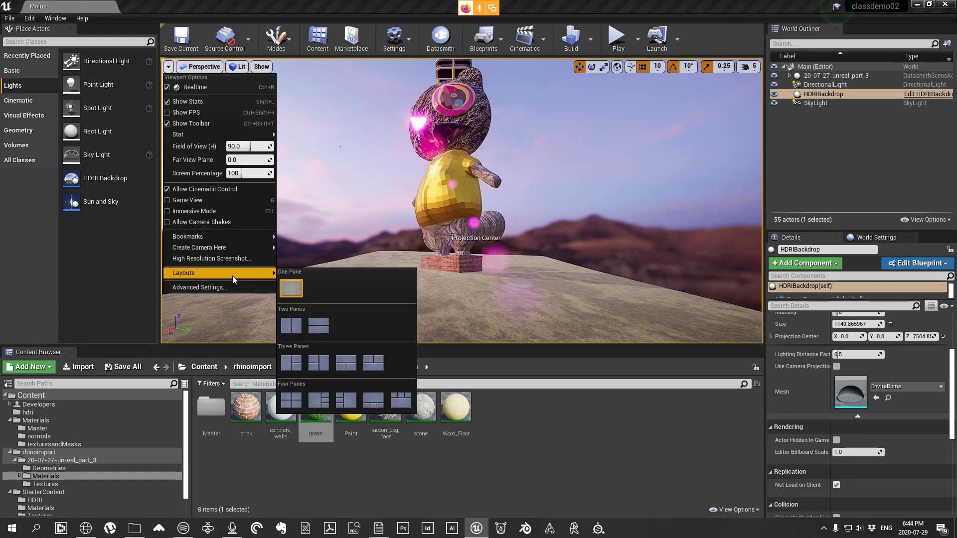
pyautogui.click(294, 399)
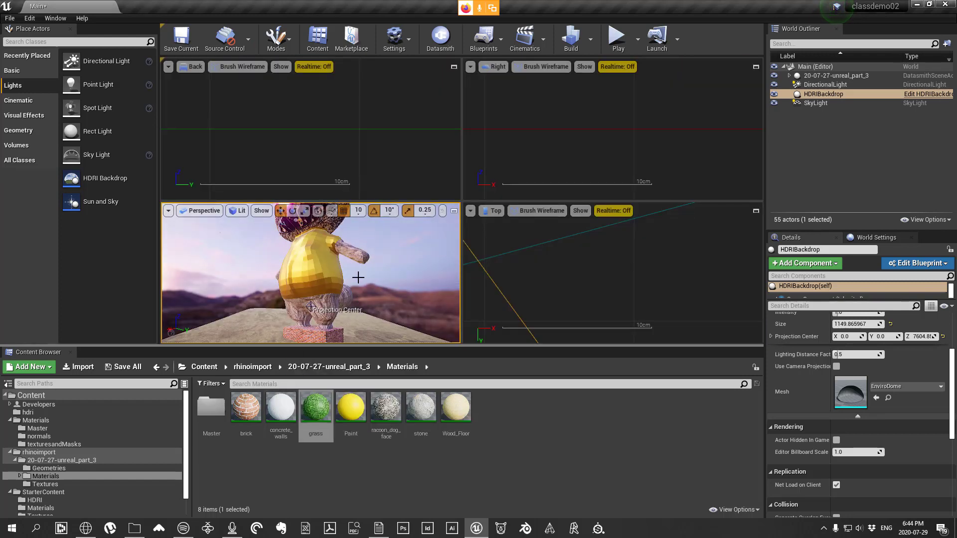
pyautogui.press('f')
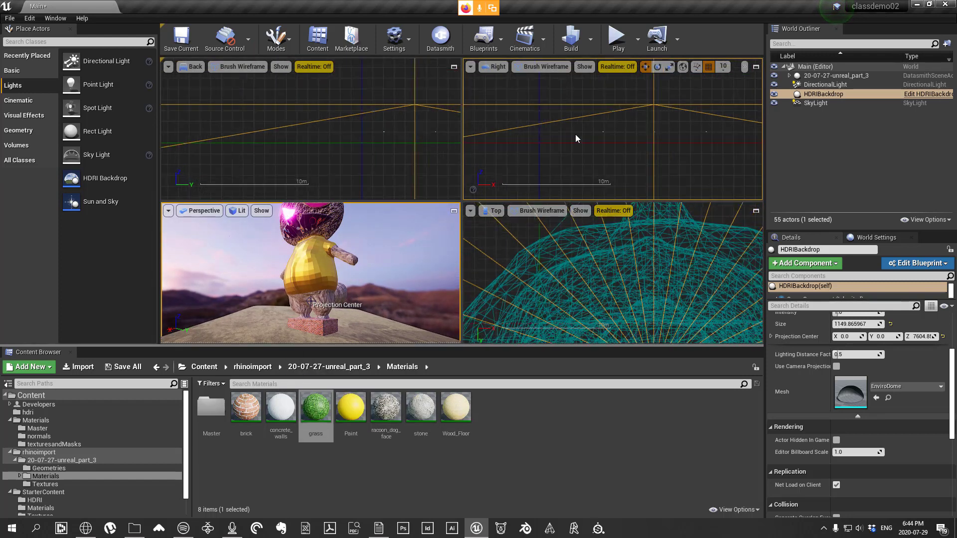
pyautogui.click(584, 222)
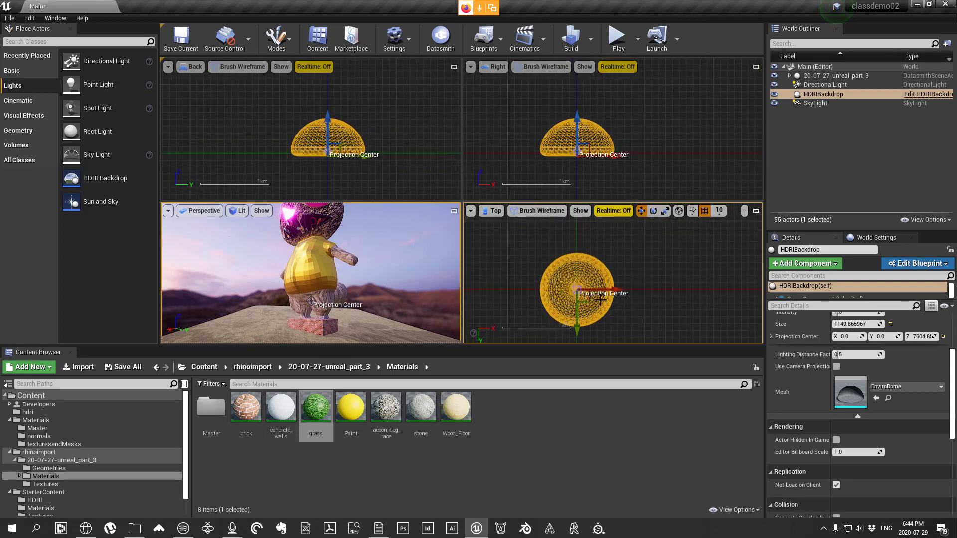
# Step: Rotate the HDRI backdrop and the sky light about the vertical axis in the top view
pyautogui.click(655, 213)
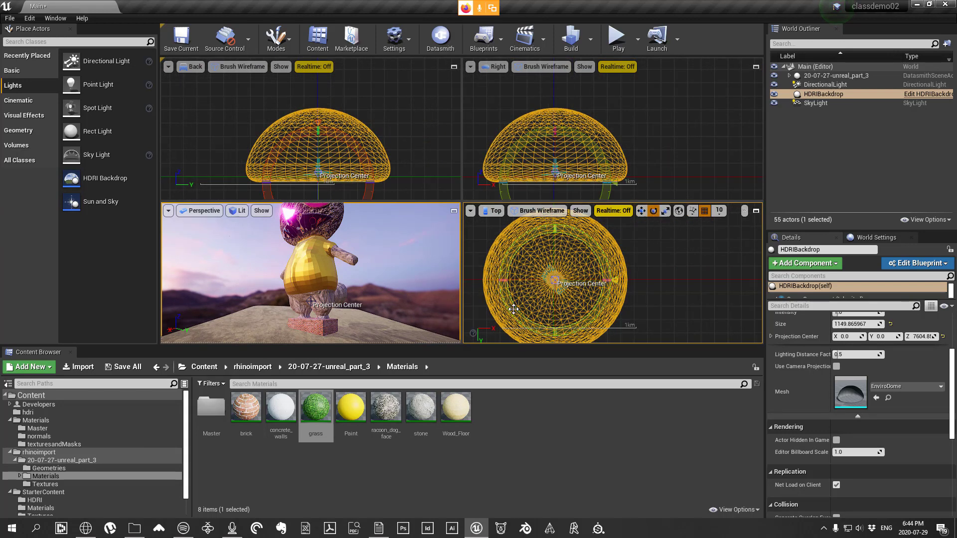
pyautogui.moveTo(511, 306); pyautogui.dragTo(614, 239)
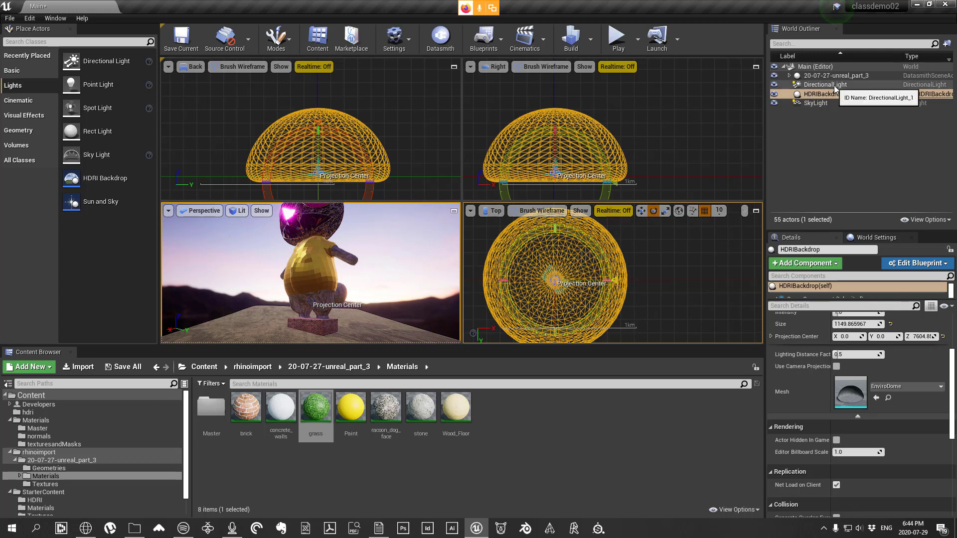
pyautogui.click(818, 103)
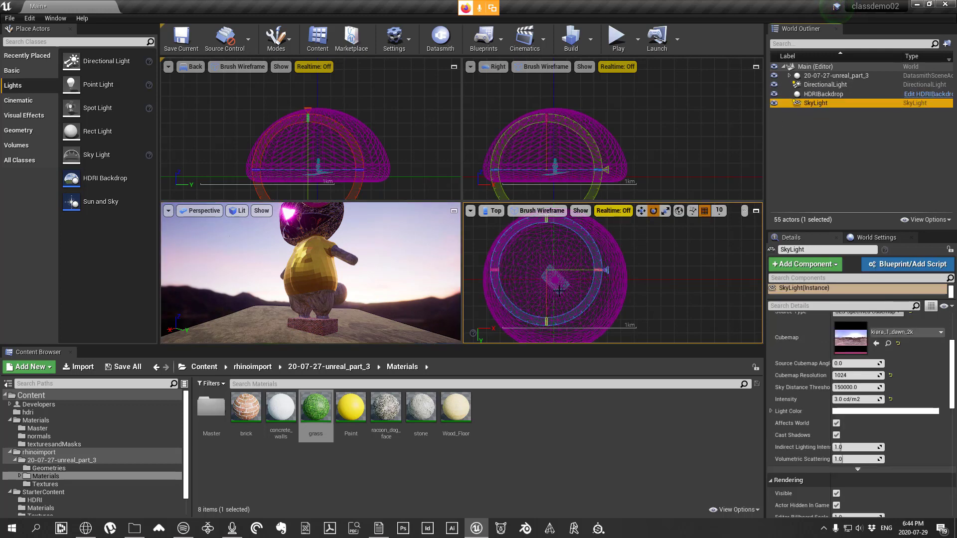
pyautogui.moveTo(605, 270); pyautogui.dragTo(605, 270)
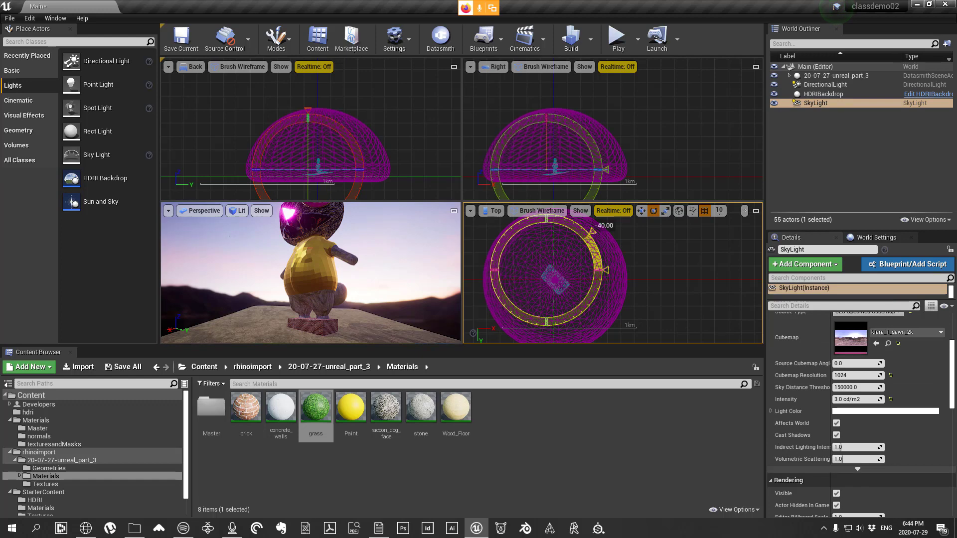
# Step: Rotate the directional light about the vertical axis to a Z rotation of about 260° so it matches the turned backdrop
pyautogui.click(832, 84)
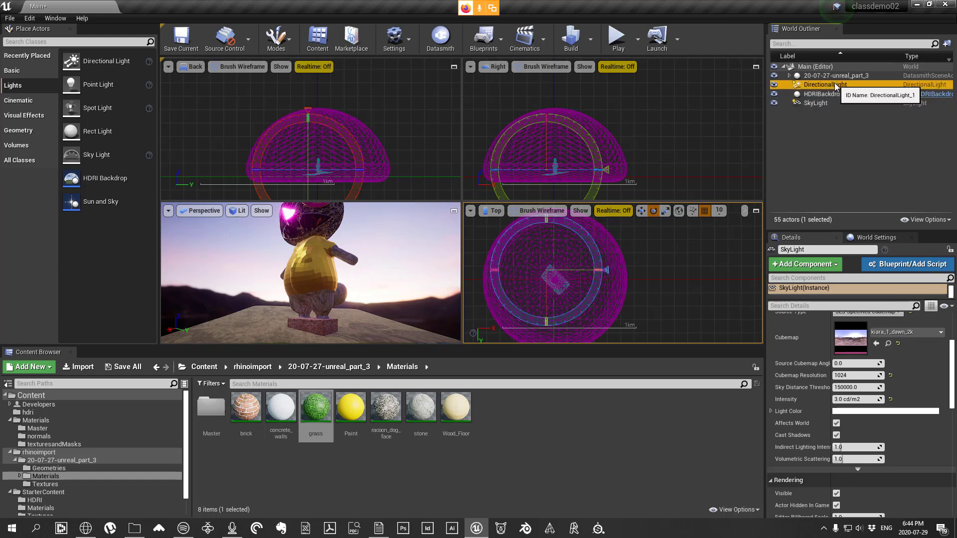
pyautogui.moveTo(616, 275); pyautogui.dragTo(606, 242)
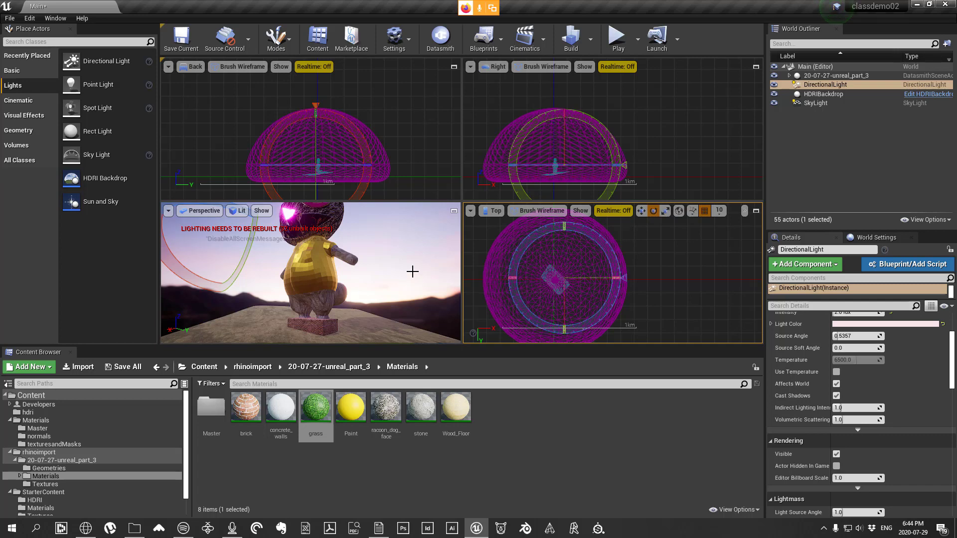
pyautogui.moveTo(413, 271); pyautogui.dragTo(449, 268, button='right')
pyautogui.moveTo(536, 321); pyautogui.dragTo(513, 284)
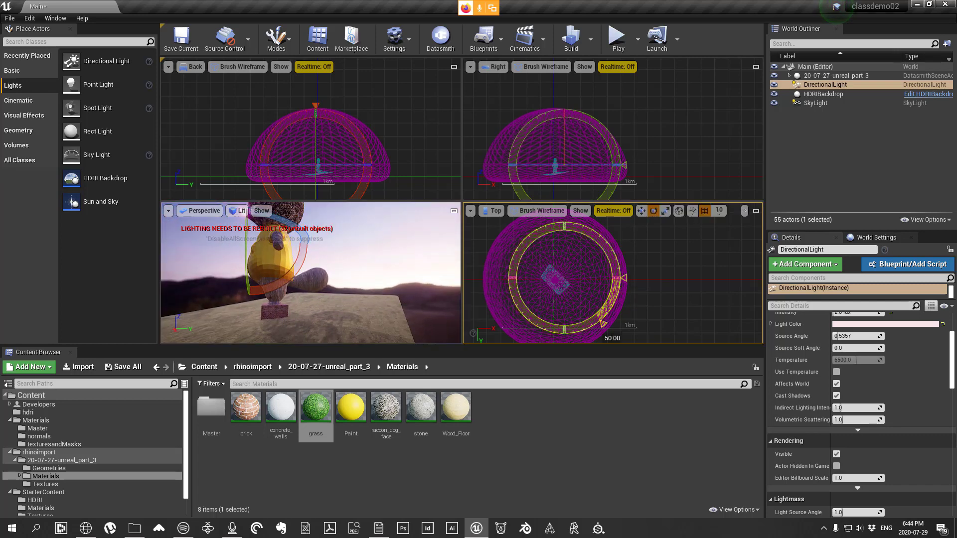
pyautogui.click(623, 278)
pyautogui.moveTo(624, 278); pyautogui.dragTo(509, 299)
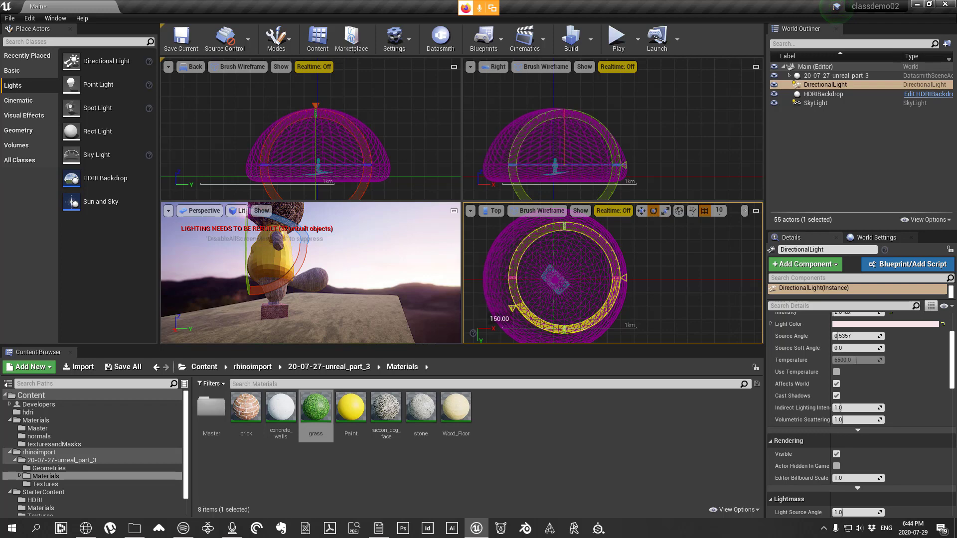
# Step: Return the viewport to the one-pane perspective layout
pyautogui.keyDown('alt'); pyautogui.moveTo(319, 279); pyautogui.dragTo(361, 262); pyautogui.keyUp('alt')
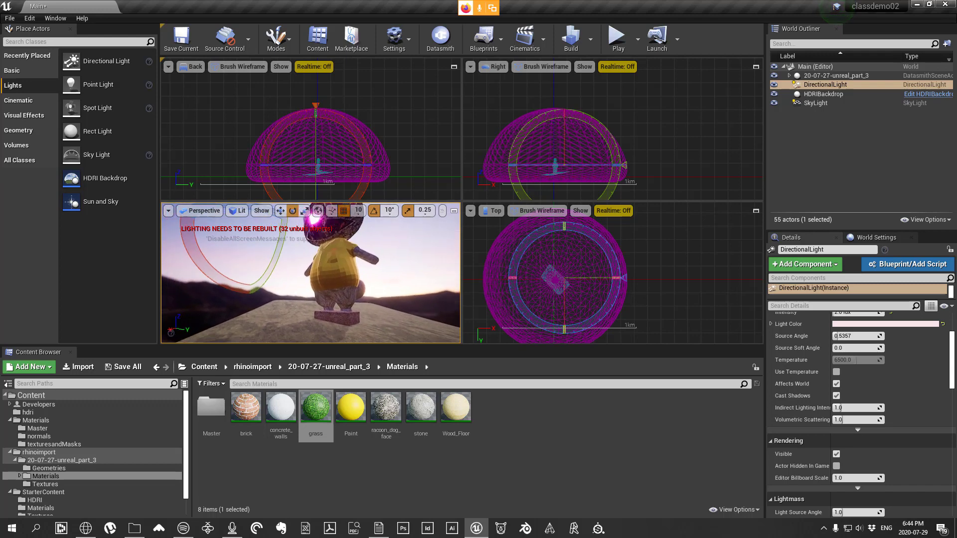
pyautogui.click(168, 211)
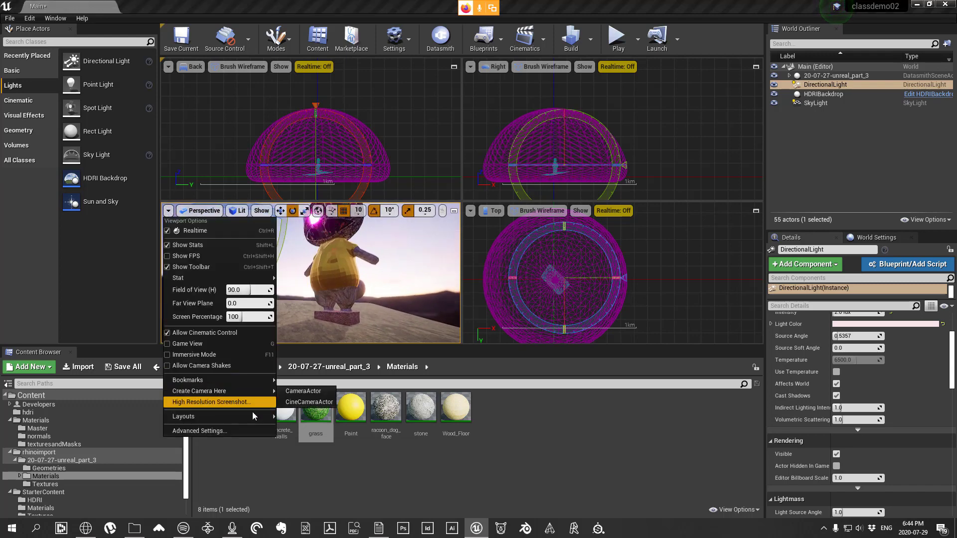
pyautogui.moveTo(264, 417)
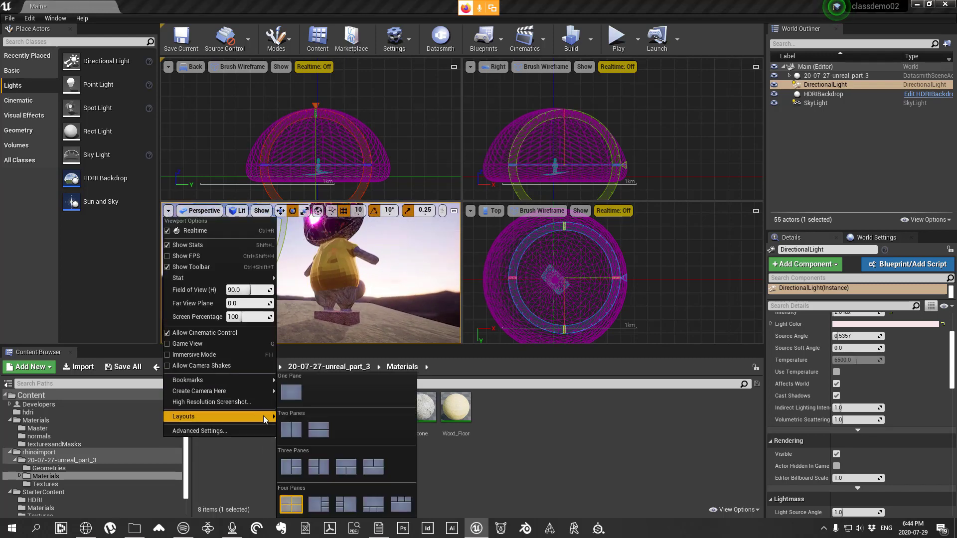
pyautogui.click(291, 392)
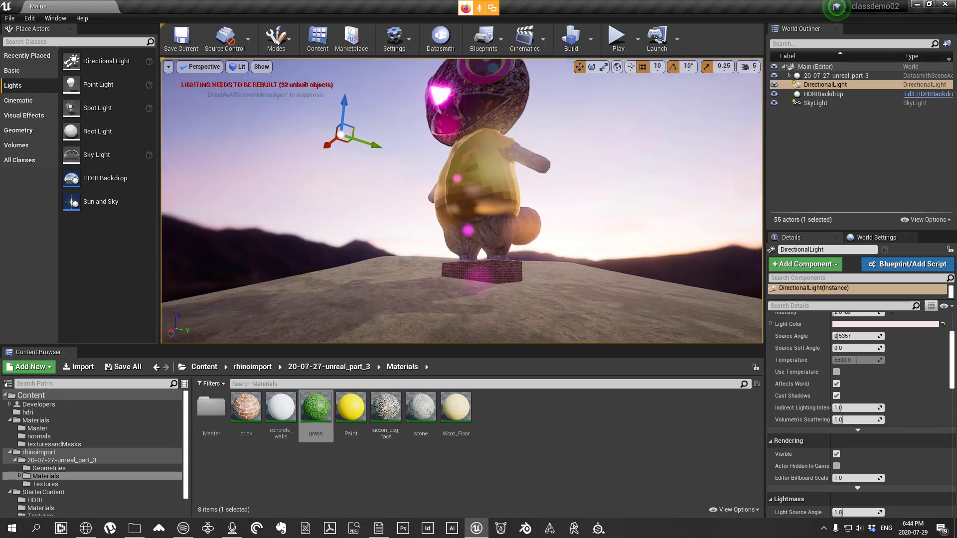
pyautogui.moveTo(461, 201); pyautogui.dragTo(589, 231, button='right')
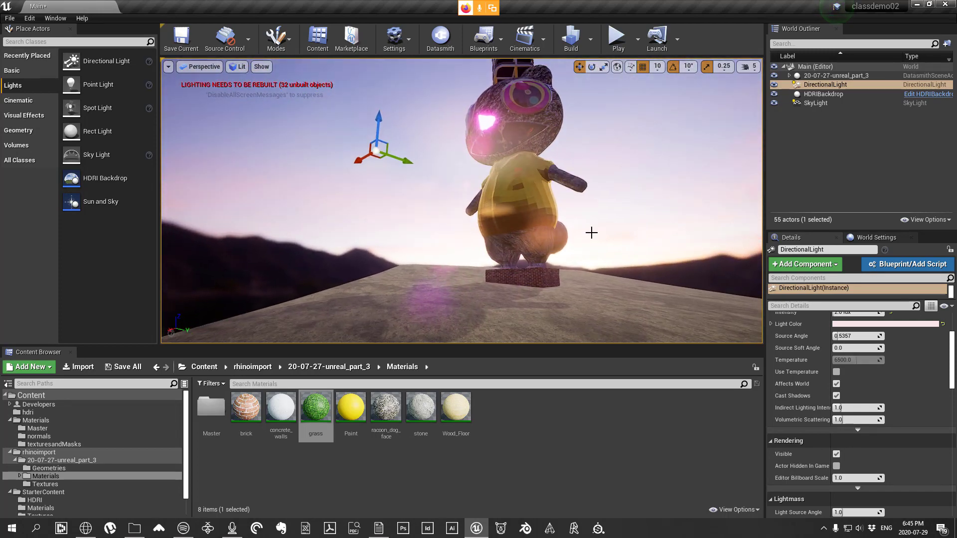
pyautogui.click(590, 38)
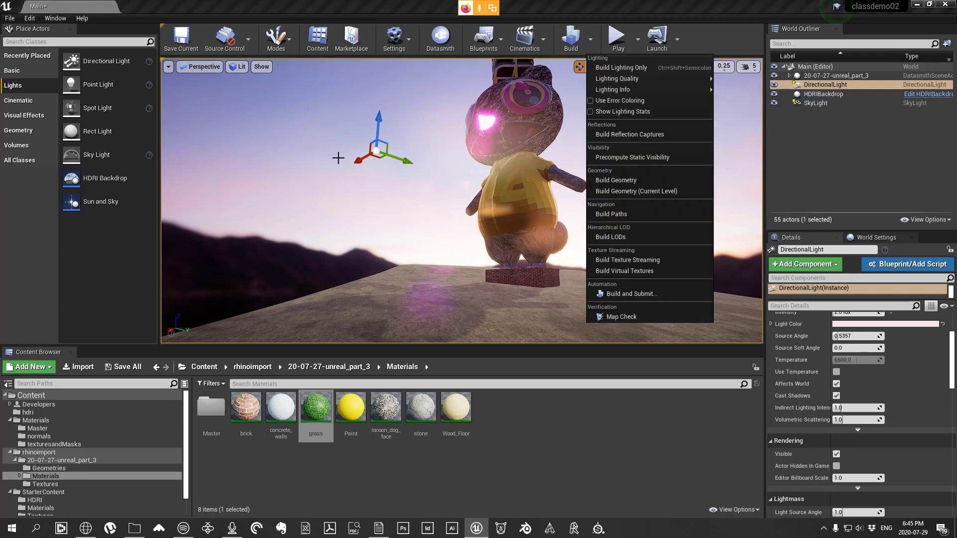
pyautogui.moveTo(337, 156); pyautogui.dragTo(389, 184, button='right')
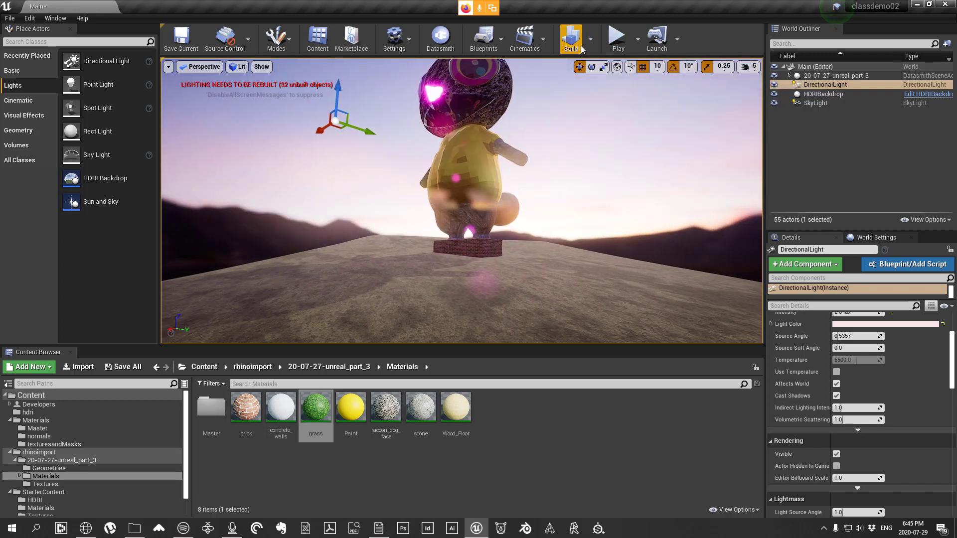
pyautogui.scroll(3, 917, 393)
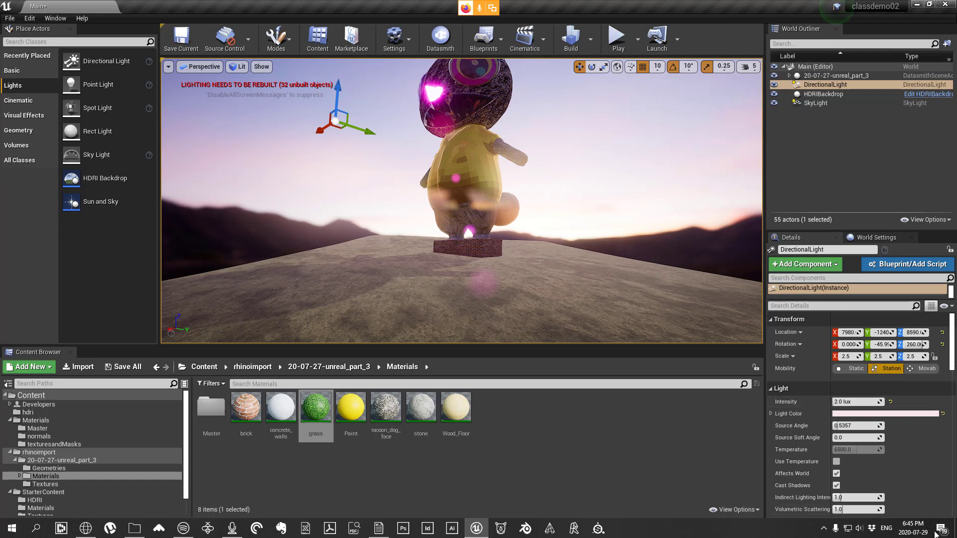
# Step: Create a CameraActor from a low frontal view of the statue with its glowing face centred
pyautogui.moveTo(356, 125); pyautogui.dragTo(369, 110, button='right')
pyautogui.moveTo(484, 234); pyautogui.dragTo(534, 209, button='right')
pyautogui.moveTo(461, 172); pyautogui.dragTo(316, 133, button='right')
pyautogui.click(168, 67)
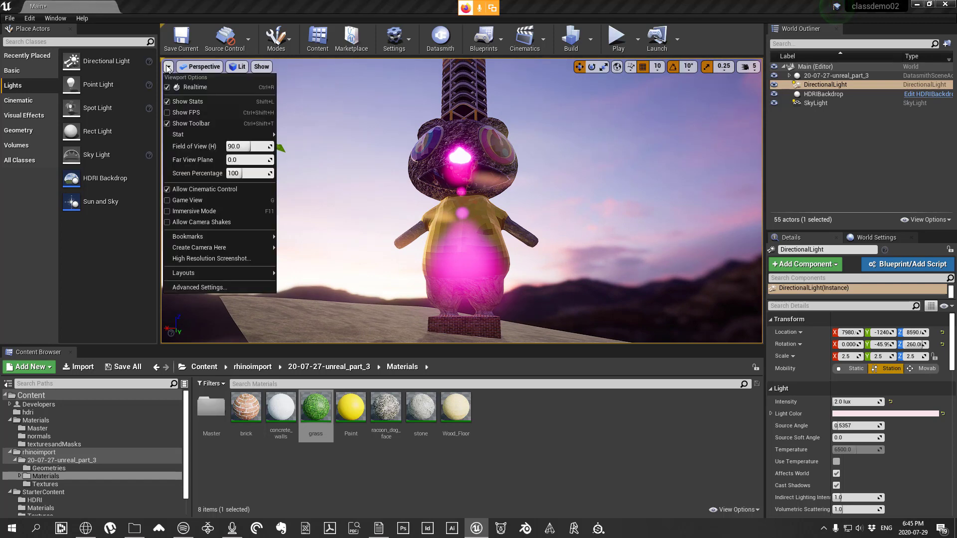
pyautogui.moveTo(258, 249)
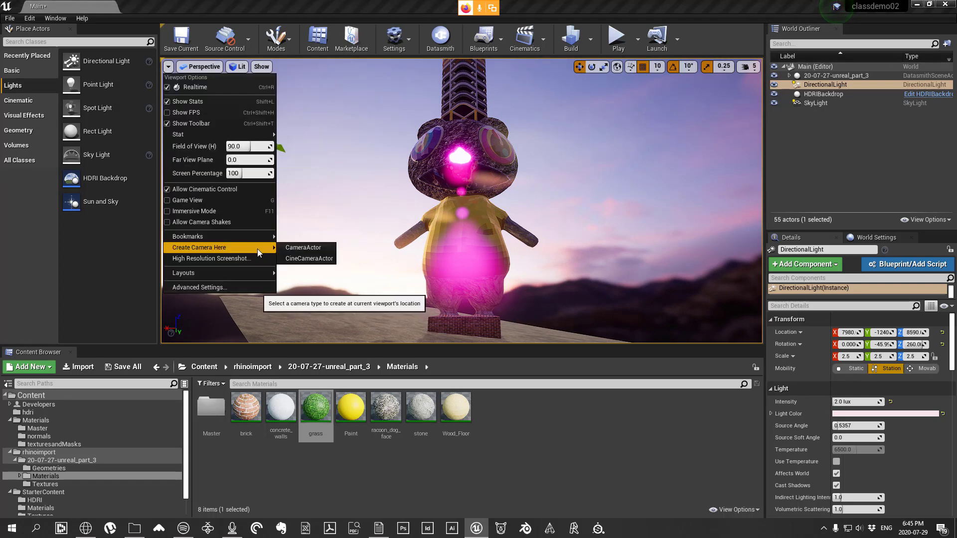
pyautogui.click(313, 248)
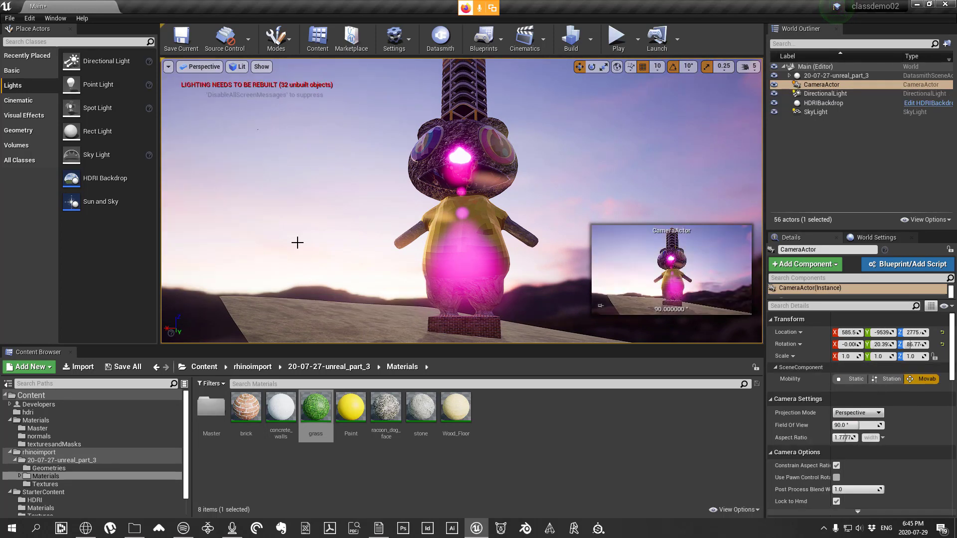
# Step: Rename the new camera actor as "face glow"
pyautogui.rightClick(828, 86)
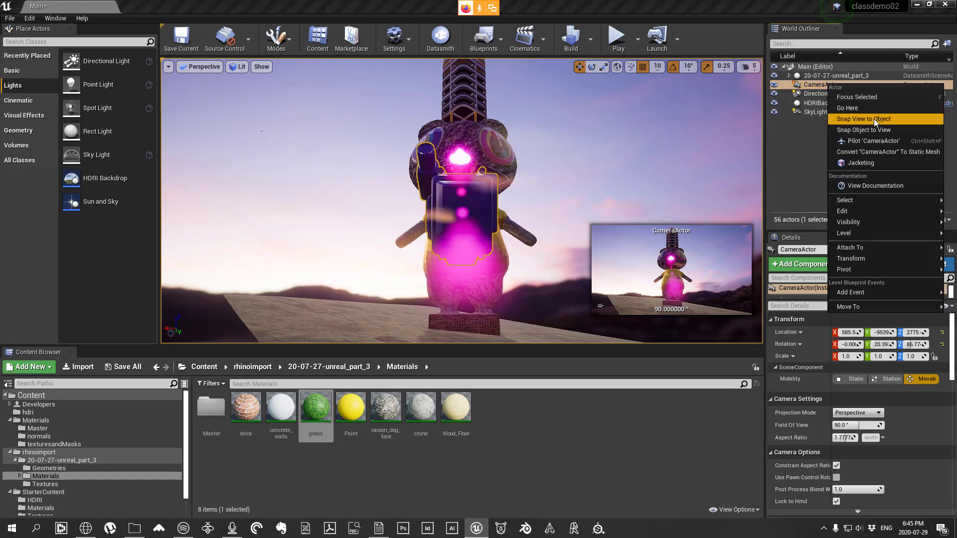
pyautogui.moveTo(909, 214)
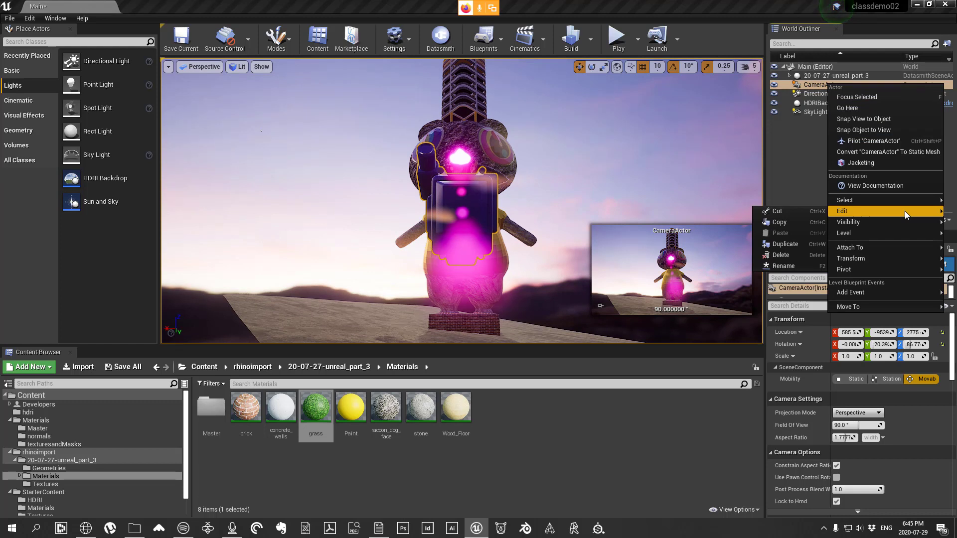
pyautogui.click(806, 266)
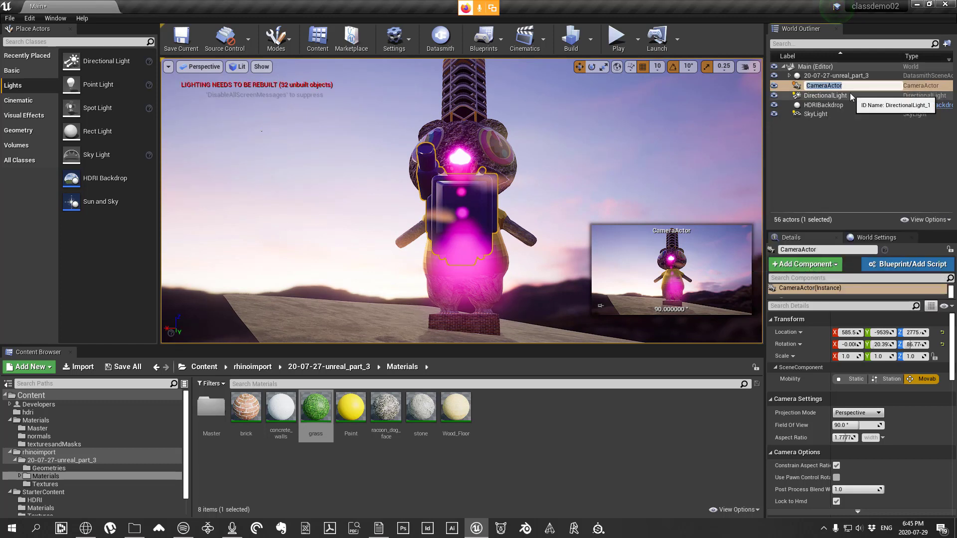
pyautogui.write('face glow')
pyautogui.press('Return')
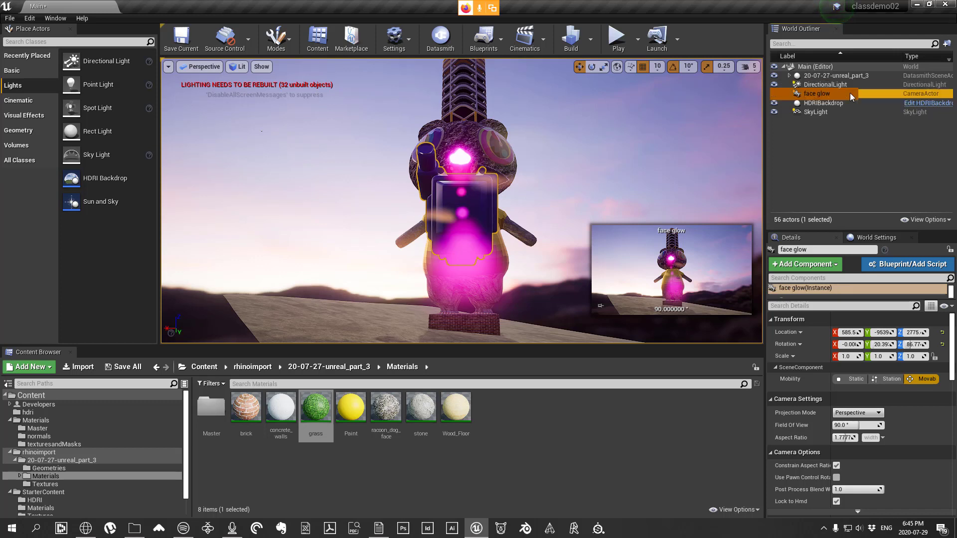
# Step: Pilot the "face glow" camera and widen its field of view to about 96.3°
pyautogui.rightClick(843, 95)
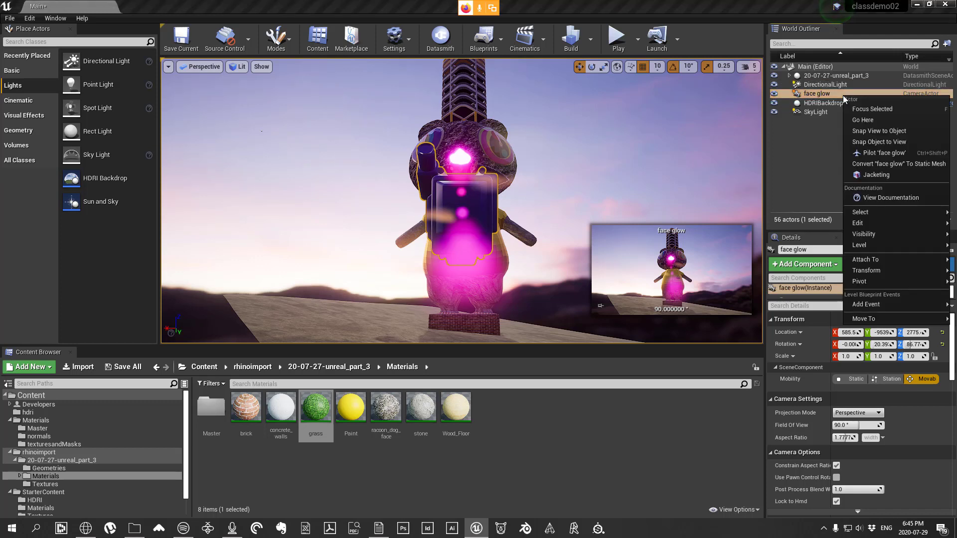
pyautogui.click(879, 154)
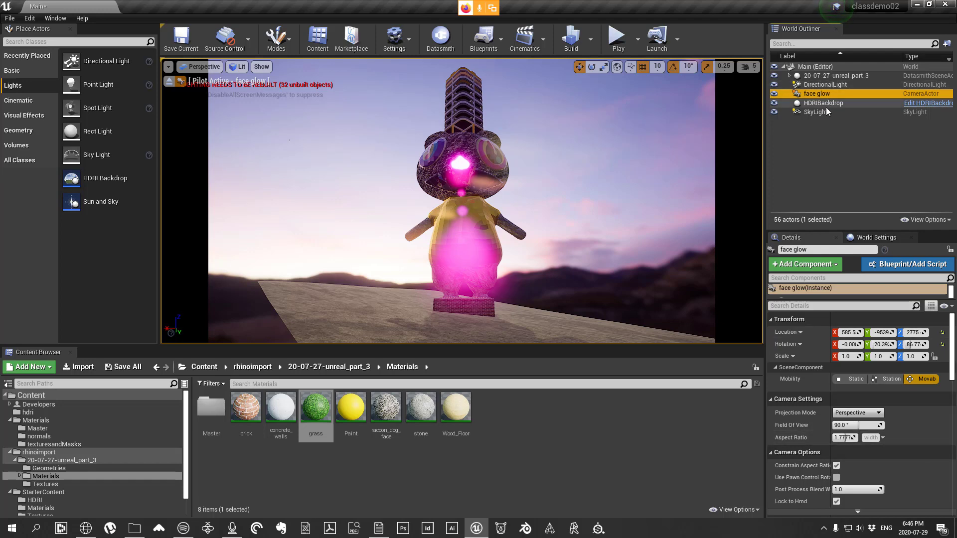
pyautogui.scroll(-3, 824, 439)
pyautogui.scroll(3, 824, 441)
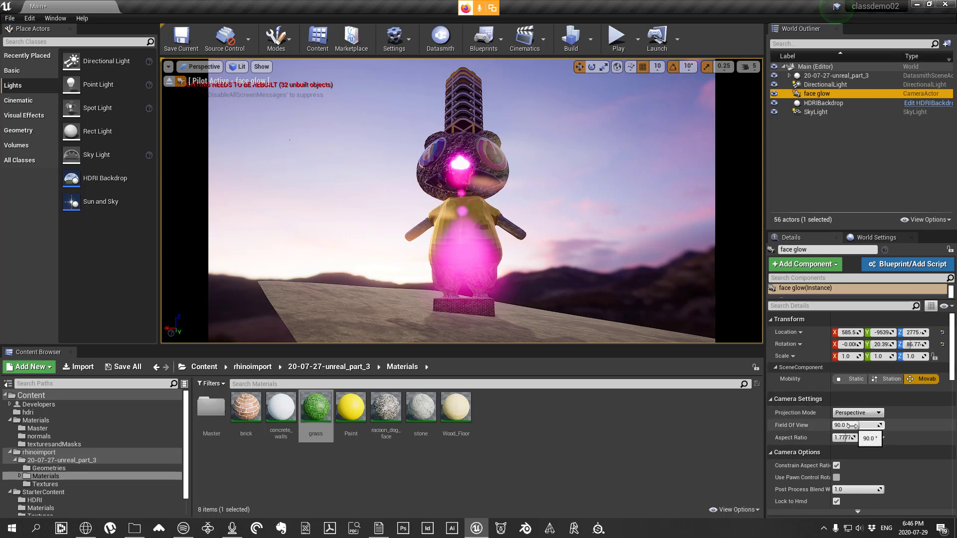
pyautogui.moveTo(853, 426); pyautogui.dragTo(857, 426)
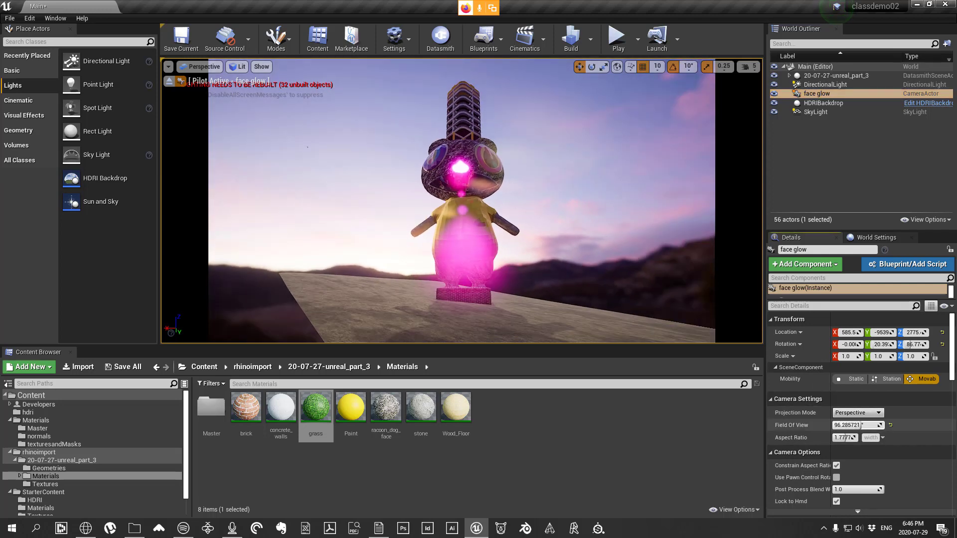
# Step: Override the bloom intensity in the "face glow" camera's post process lens settings and set it to 0.0
pyautogui.scroll(-2, 848, 444)
pyautogui.scroll(-3, 843, 413)
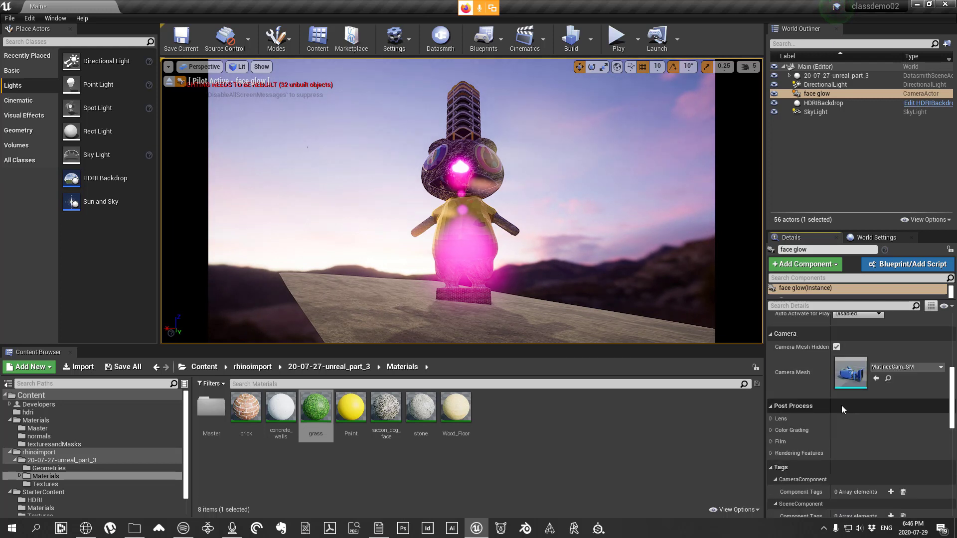
pyautogui.click(771, 419)
pyautogui.click(775, 441)
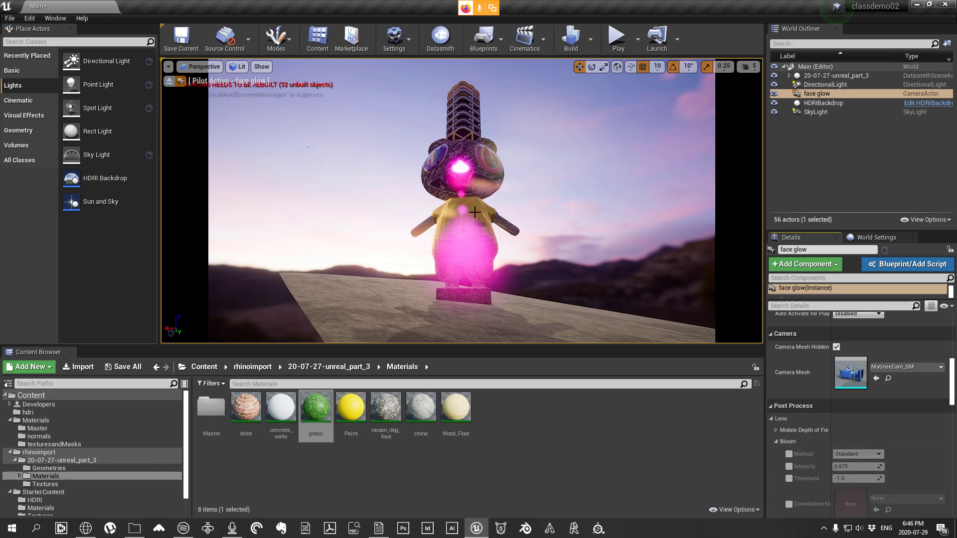
pyautogui.click(789, 467)
pyautogui.moveTo(848, 470); pyautogui.dragTo(822, 469)
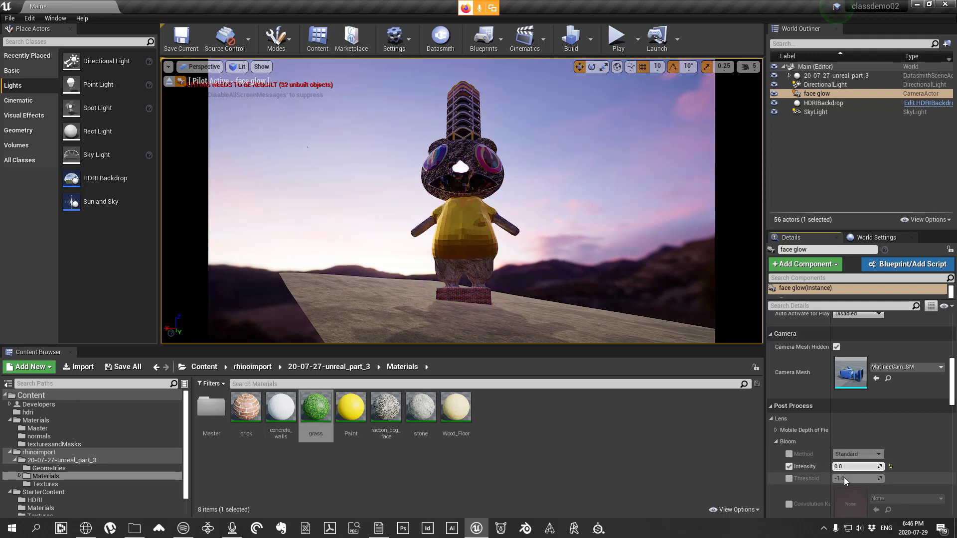
pyautogui.click(776, 441)
pyautogui.scroll(-3, 779, 445)
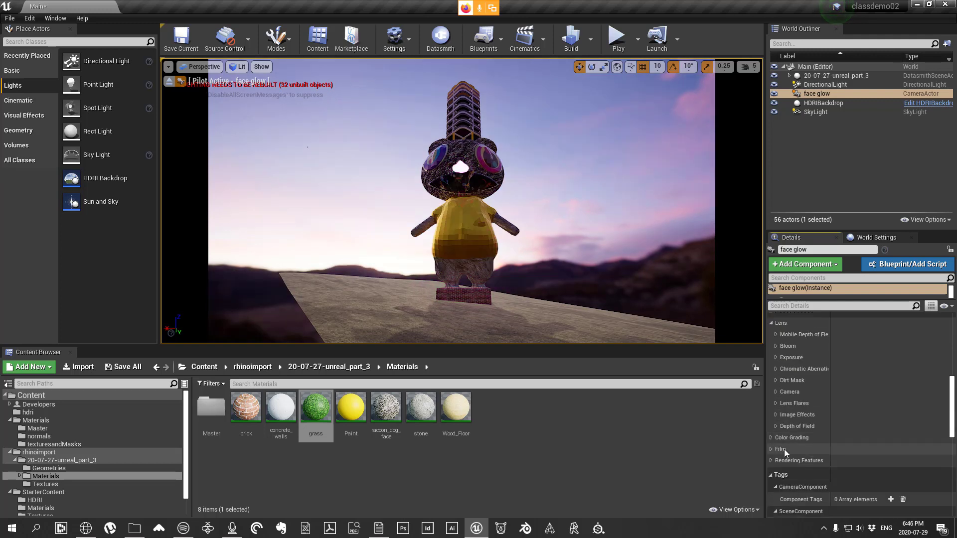
pyautogui.scroll(3, 785, 450)
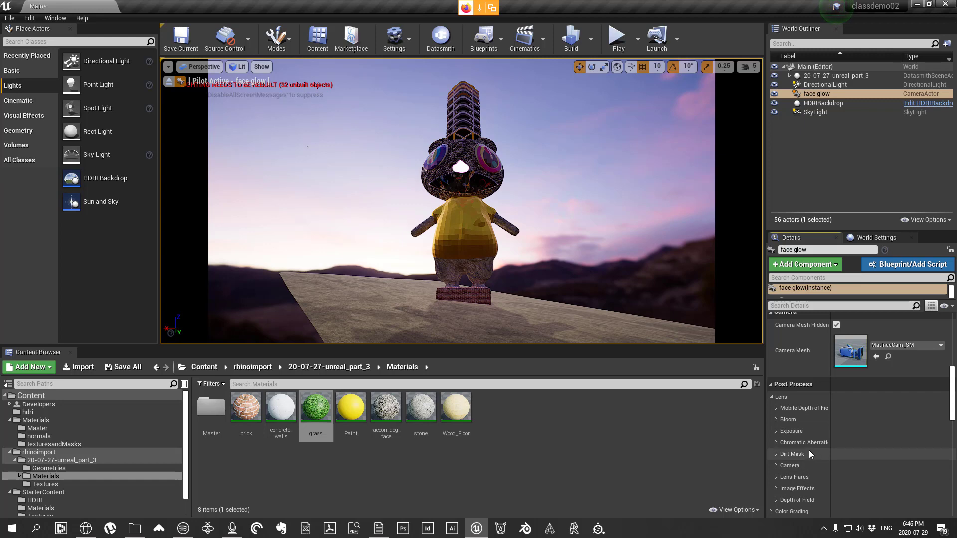
# Step: Delete the "face glow" camera actor from the level
pyautogui.click(821, 88)
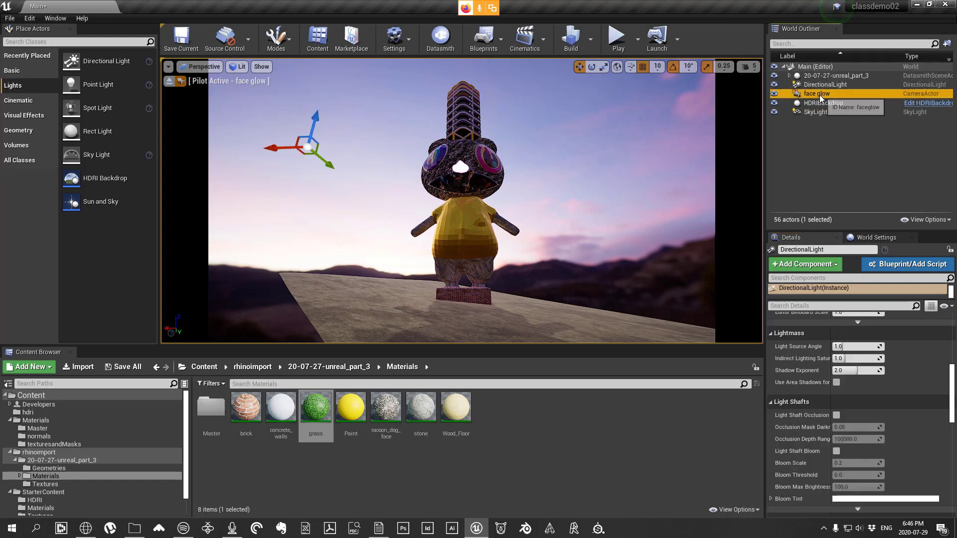
pyautogui.rightClick(820, 95)
pyautogui.moveTo(839, 224)
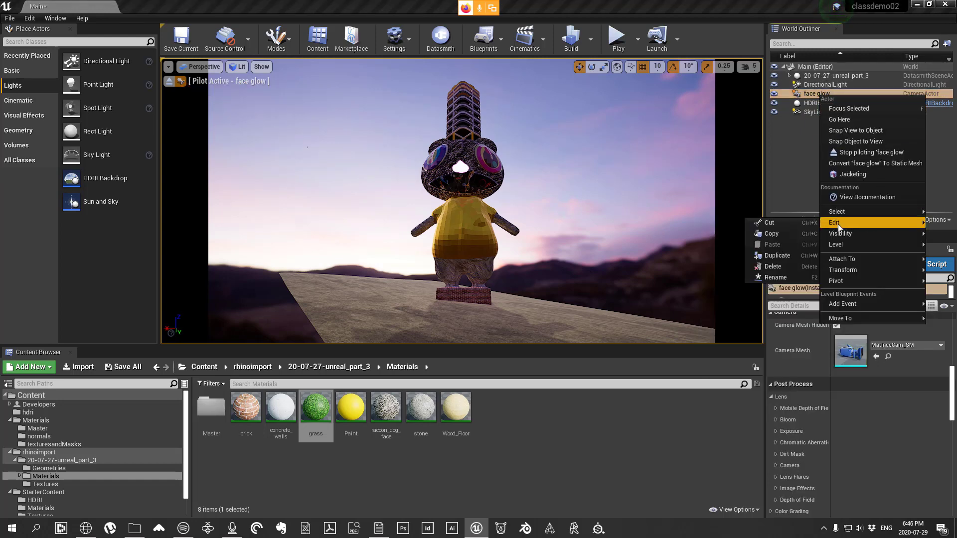
pyautogui.click(786, 267)
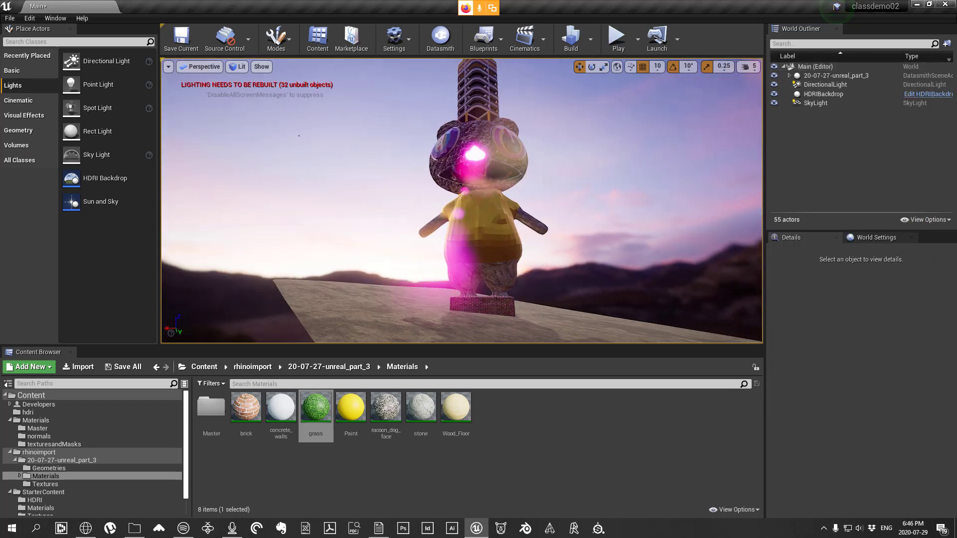
# Step: Place a Post Process Volume in front of the statue, working from a low side view of it
pyautogui.keyDown('alt'); pyautogui.moveTo(298, 135); pyautogui.dragTo(374, 188); pyautogui.keyUp('alt')
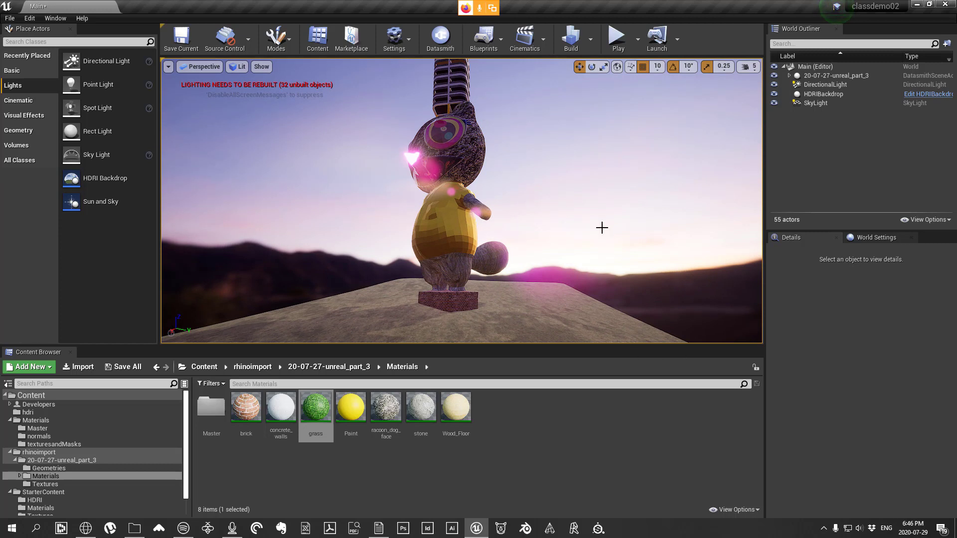
pyautogui.moveTo(602, 228)
pyautogui.mouseDown(button='right')
pyautogui.moveTo(602, 216)
pyautogui.moveTo(603, 239)
pyautogui.moveTo(596, 231)
pyautogui.moveTo(606, 231)
pyautogui.mouseUp(button='right')
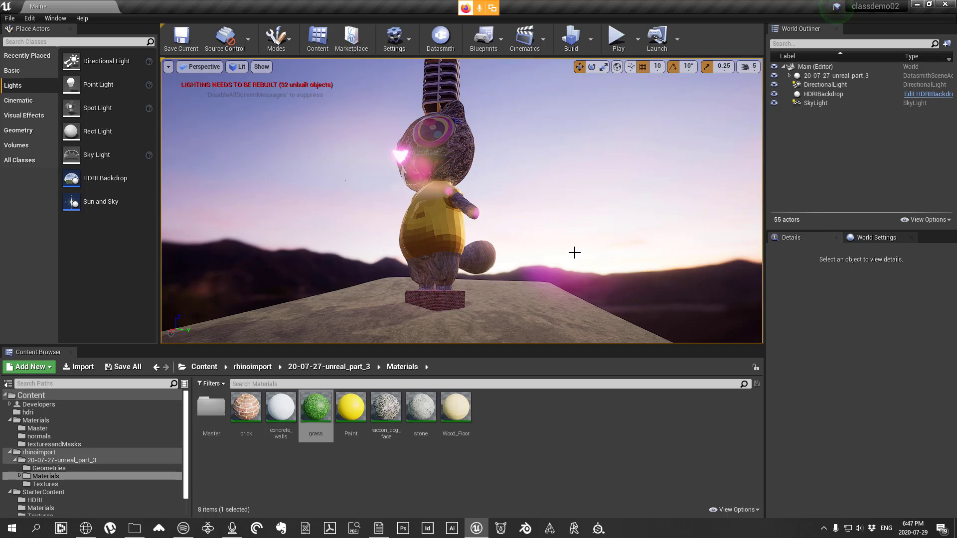
pyautogui.moveTo(568, 252)
pyautogui.mouseDown(button='right')
pyautogui.moveTo(558, 235)
pyautogui.moveTo(546, 243)
pyautogui.moveTo(566, 241)
pyautogui.moveTo(560, 248)
pyautogui.mouseUp(button='right')
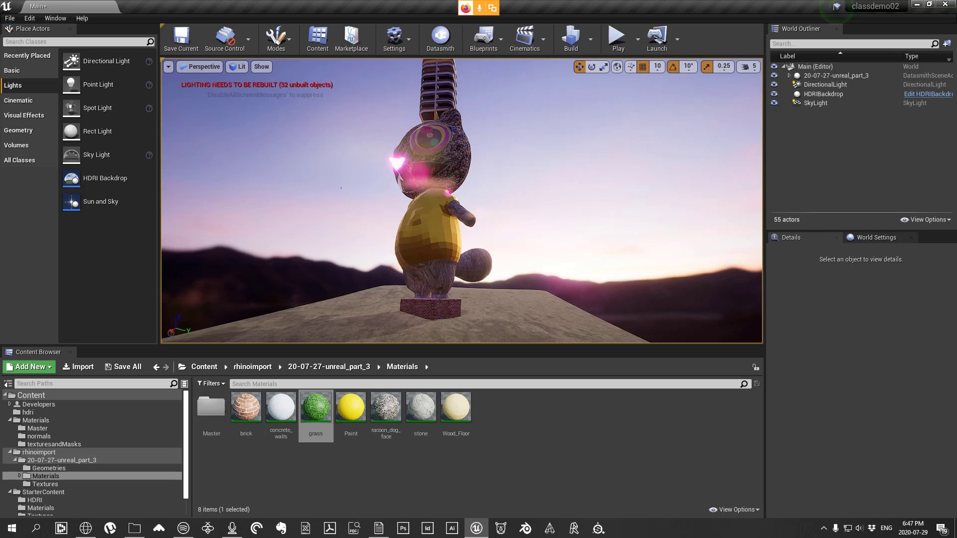
pyautogui.moveTo(560, 248); pyautogui.dragTo(561, 246, button='right')
pyautogui.moveTo(497, 249); pyautogui.dragTo(500, 249, button='right')
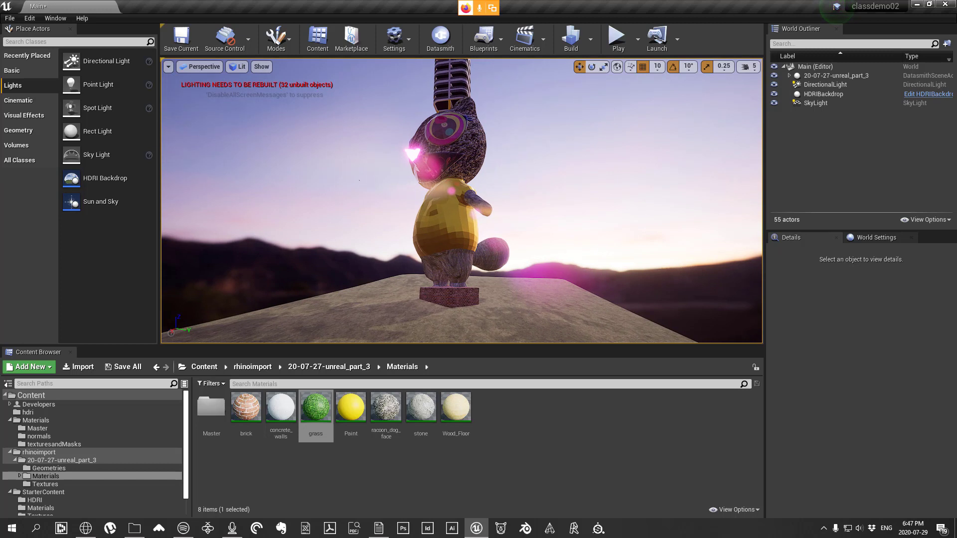
pyautogui.moveTo(360, 181); pyautogui.dragTo(358, 171, button='right')
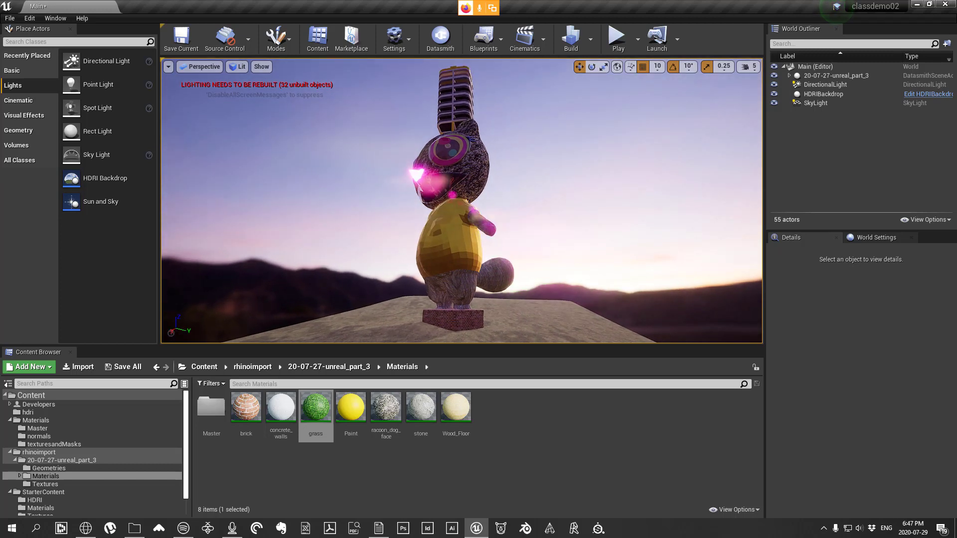
pyautogui.moveTo(507, 218); pyautogui.dragTo(239, 101, button='right')
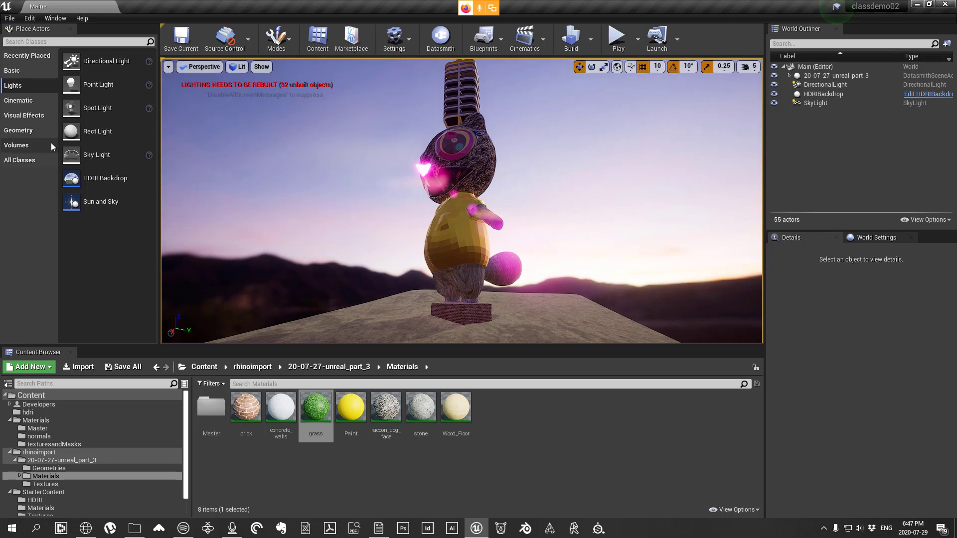
pyautogui.click(33, 115)
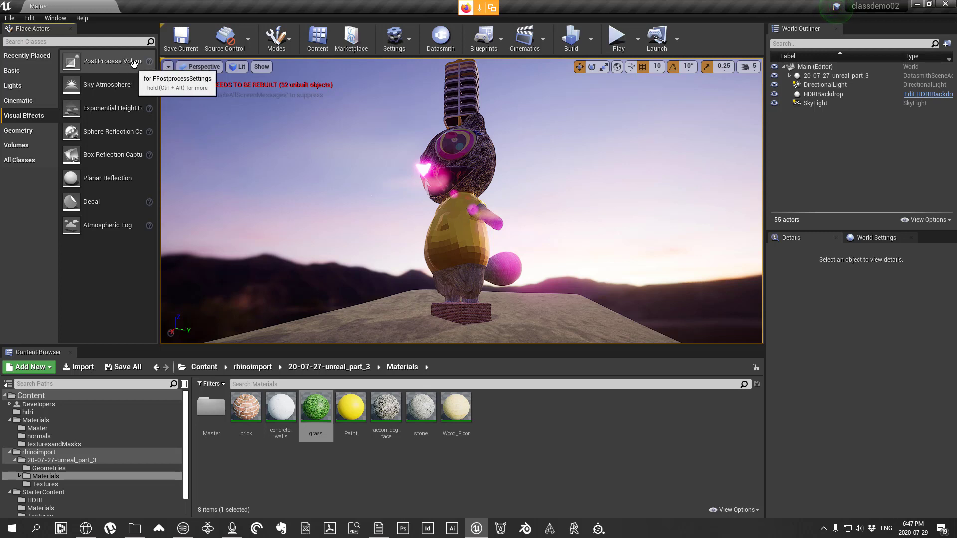
pyautogui.moveTo(109, 61); pyautogui.dragTo(363, 269)
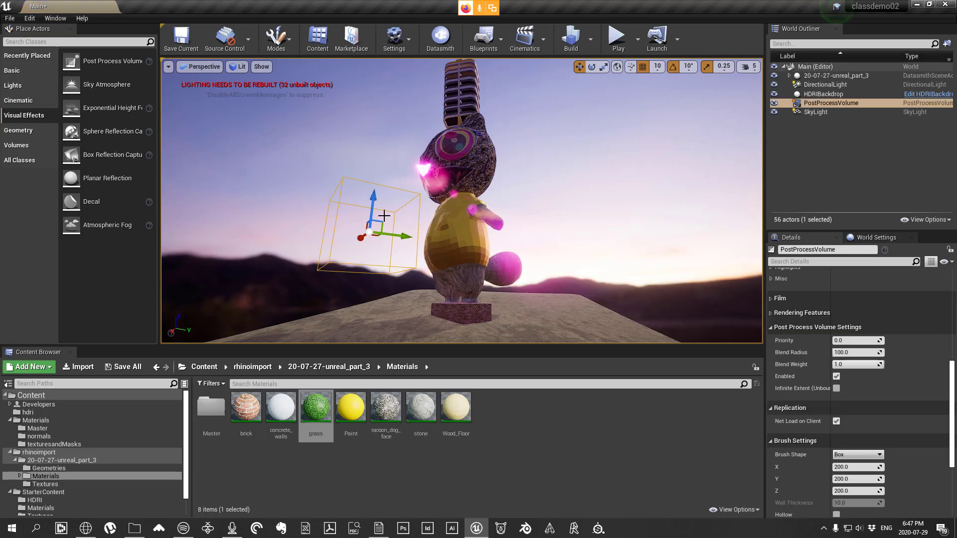
# Step: Enable Infinite Extent (Unbound) on the post process volume so it covers the whole world
pyautogui.moveTo(460, 251); pyautogui.dragTo(379, 252, button='right')
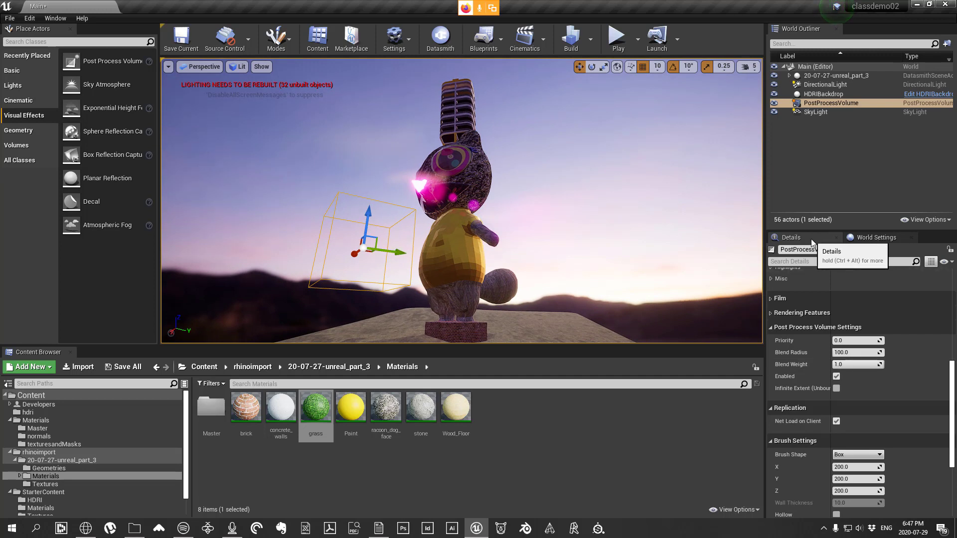
pyautogui.scroll(-4, 815, 411)
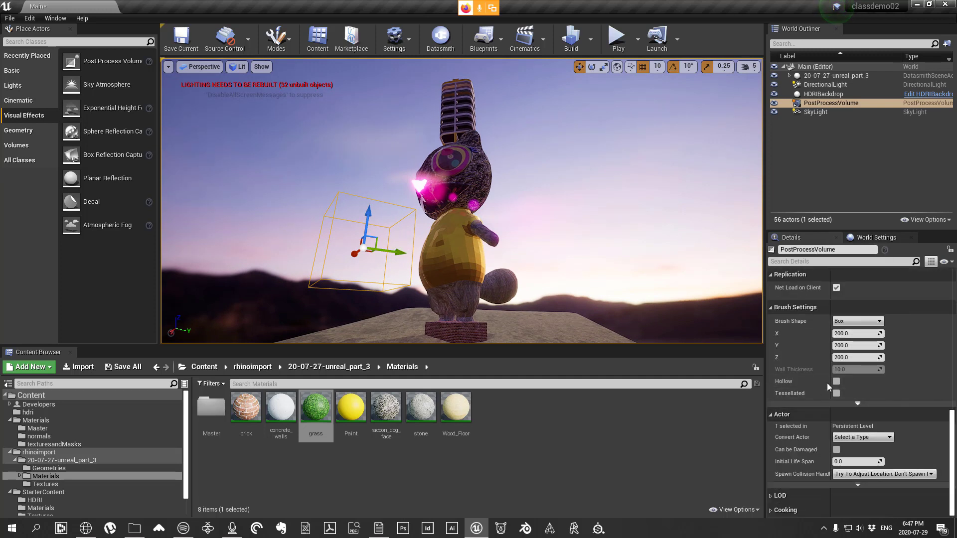
pyautogui.scroll(1, 817, 396)
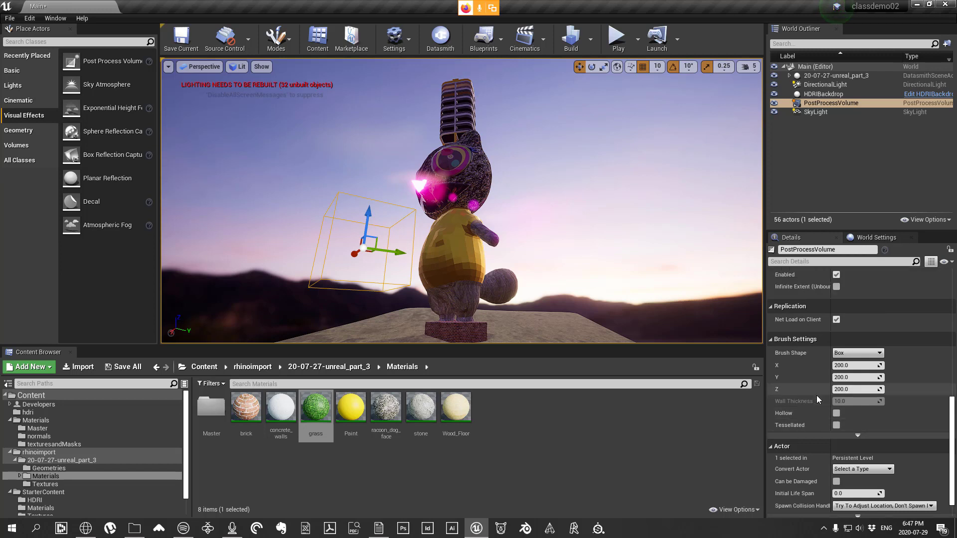
pyautogui.scroll(3, 817, 396)
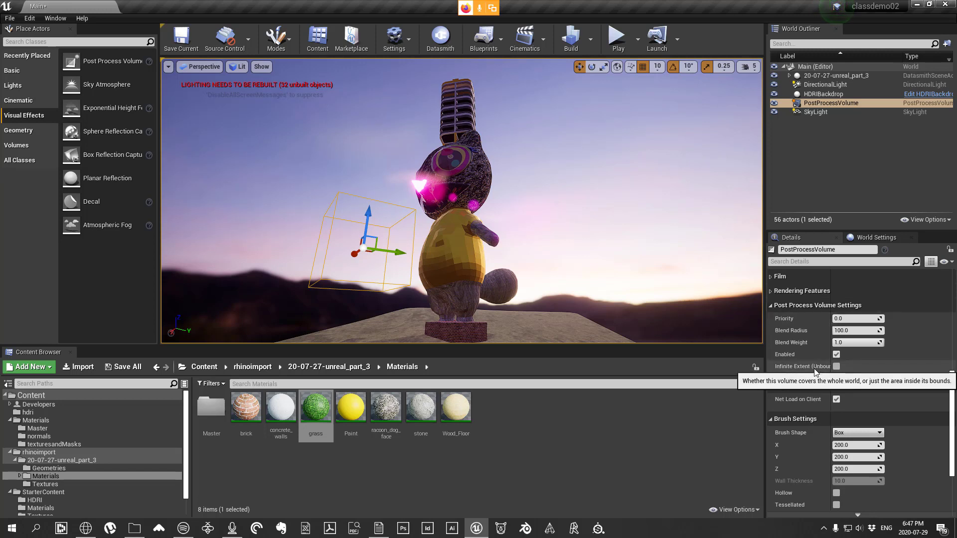
pyautogui.click(836, 366)
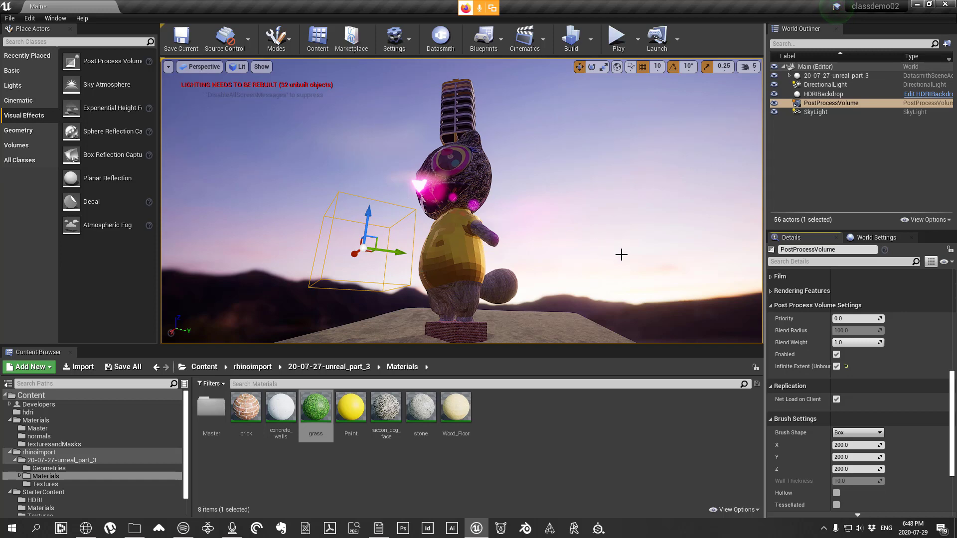
pyautogui.click(556, 239)
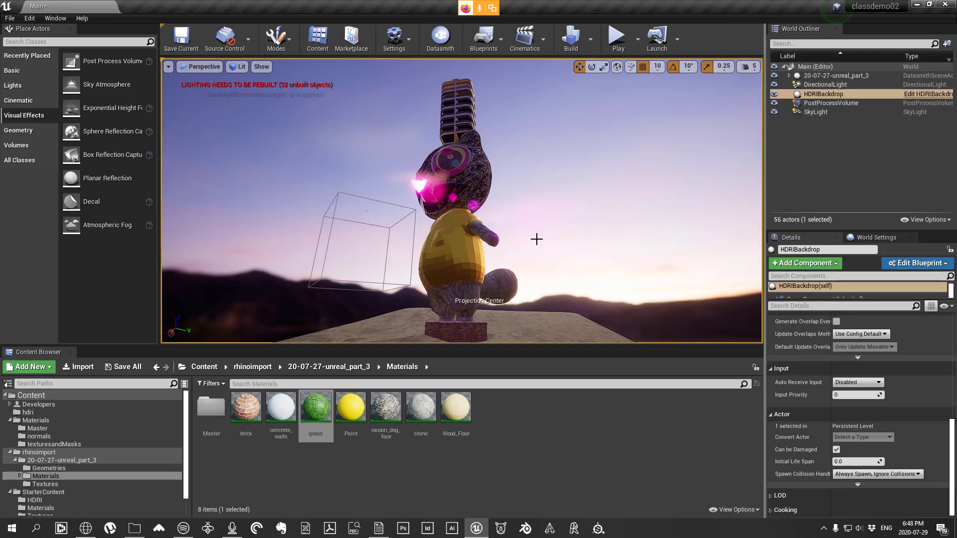
pyautogui.moveTo(536, 239); pyautogui.dragTo(451, 246, button='right')
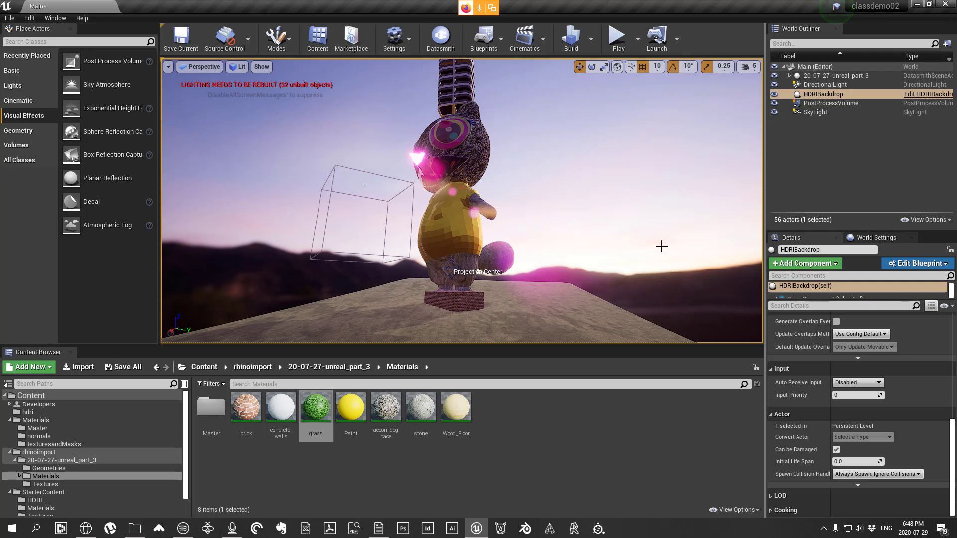
pyautogui.moveTo(433, 225)
pyautogui.mouseDown(button='right')
pyautogui.moveTo(421, 210)
pyautogui.moveTo(438, 224)
pyautogui.moveTo(432, 232)
pyautogui.mouseUp(button='right')
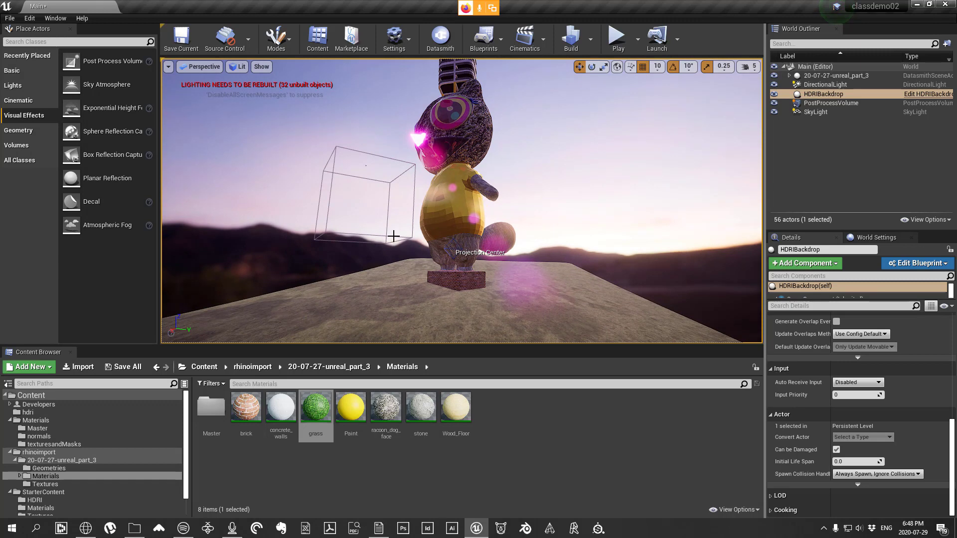
# Step: Select the post process volume and examine its Lens, Color Grading, Film and Rendering Features settings
pyautogui.click(362, 160)
pyautogui.moveTo(590, 311)
pyautogui.mouseDown(button='right')
pyautogui.moveTo(589, 293)
pyautogui.moveTo(582, 301)
pyautogui.mouseUp(button='right')
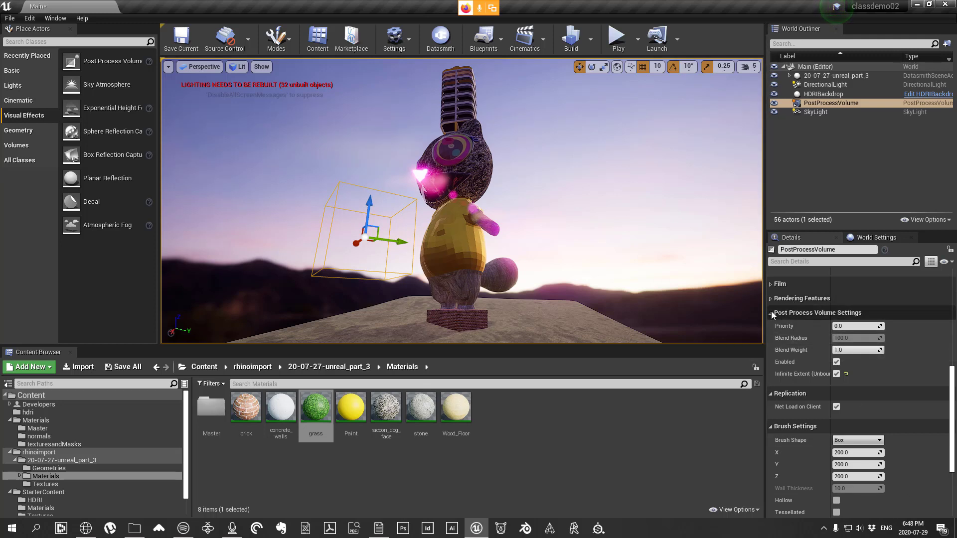
pyautogui.scroll(3, 775, 305)
pyautogui.scroll(5, 780, 309)
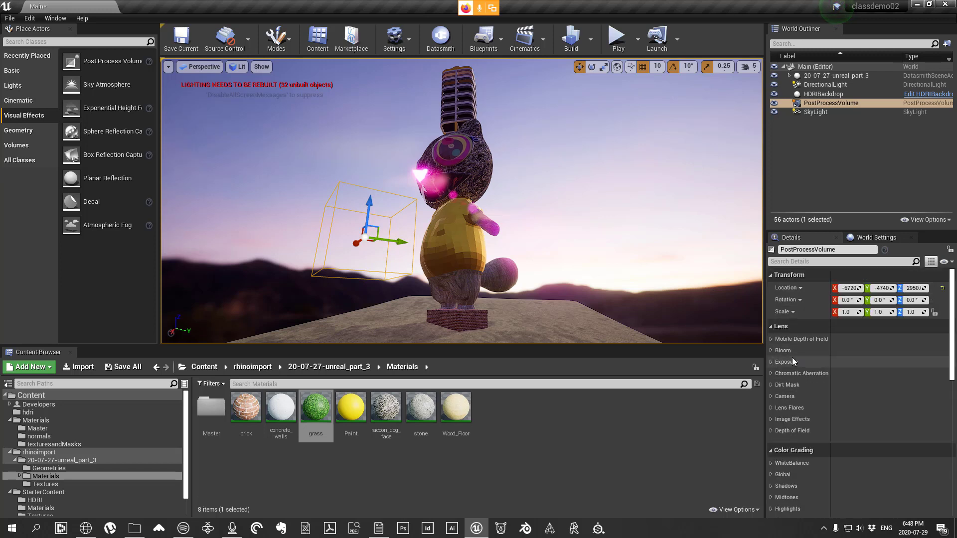
pyautogui.scroll(-1, 791, 361)
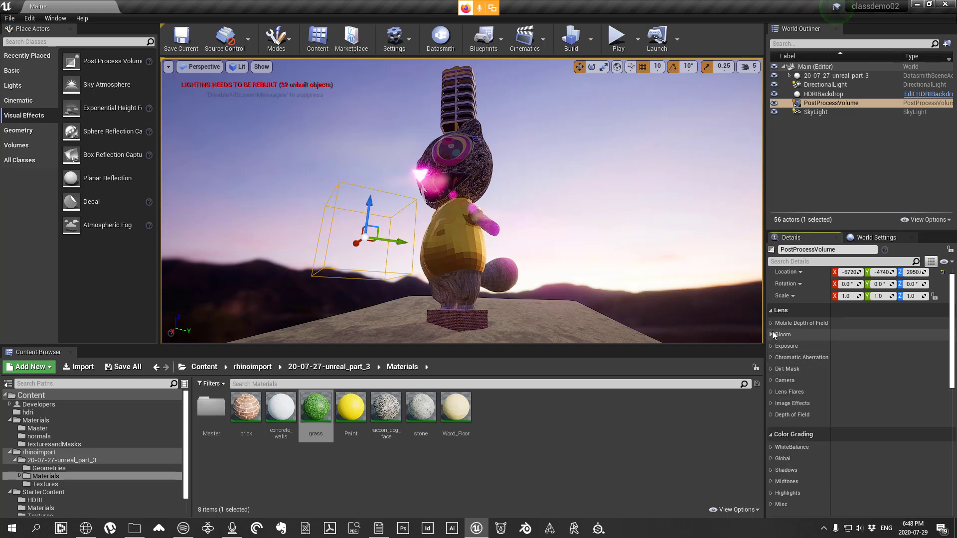
pyautogui.scroll(1, 773, 328)
pyautogui.scroll(-5, 773, 328)
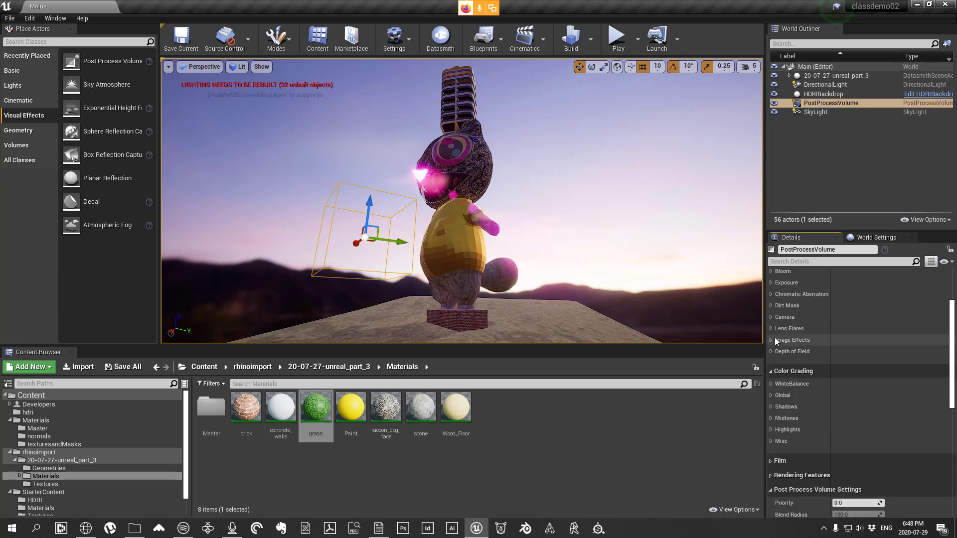
pyautogui.click(778, 459)
pyautogui.scroll(-6, 802, 408)
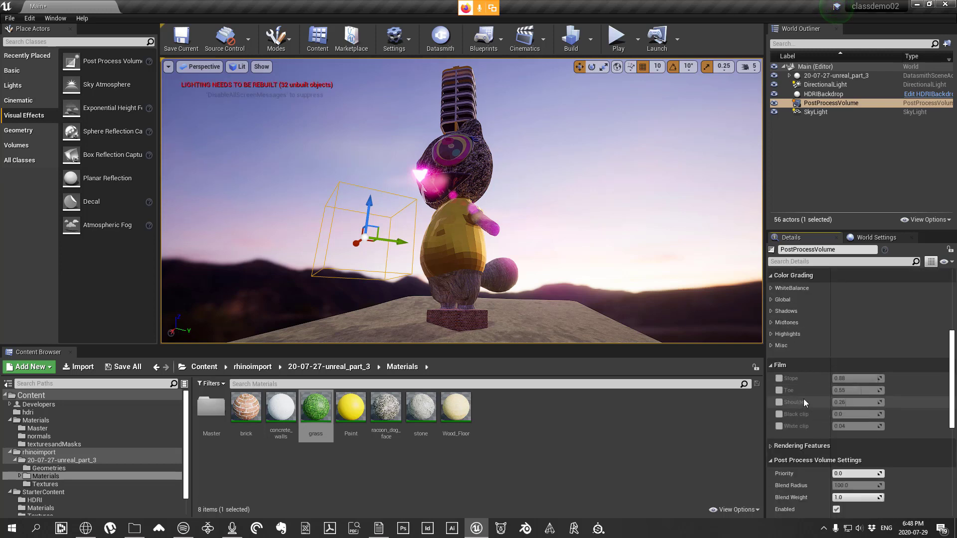
pyautogui.scroll(-5, 803, 433)
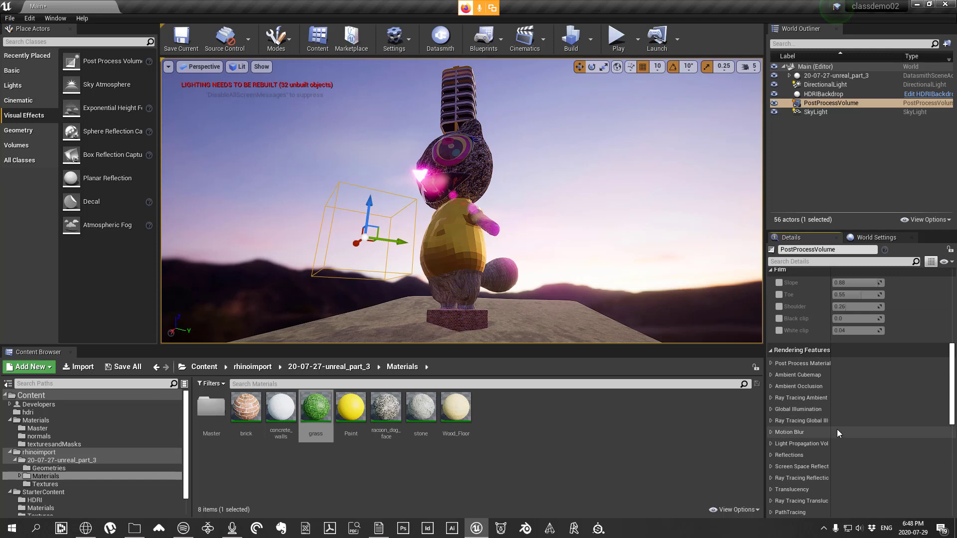
pyautogui.scroll(-6, 836, 430)
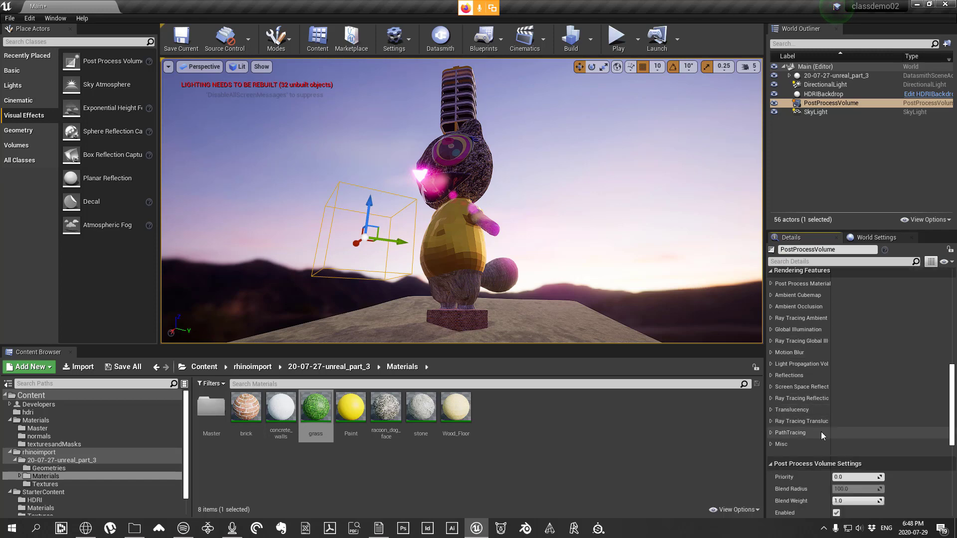
# Step: Override the post process volume's Image Effects, setting Vignette Intensity to about 0.23, Grain Jitter to about 0.81 and Grain Intensity to about 0.14
pyautogui.scroll(15, 821, 432)
pyautogui.scroll(5, 821, 428)
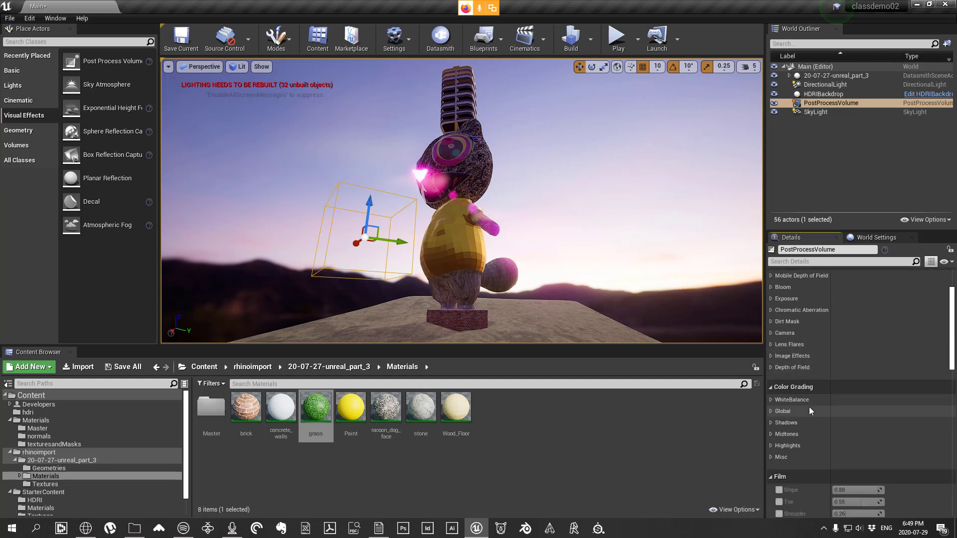
pyautogui.scroll(-3, 802, 402)
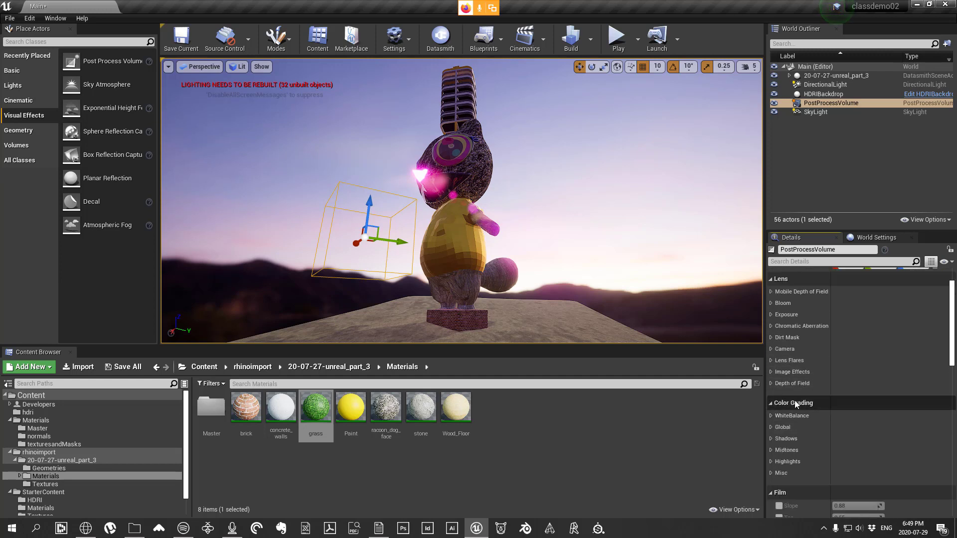
pyautogui.click(771, 372)
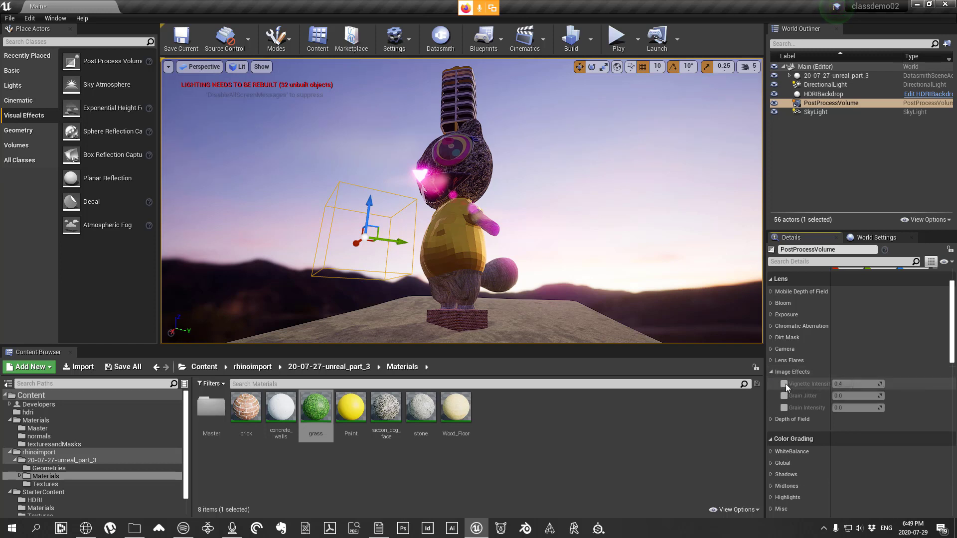
pyautogui.click(785, 384)
pyautogui.scroll(1, 808, 362)
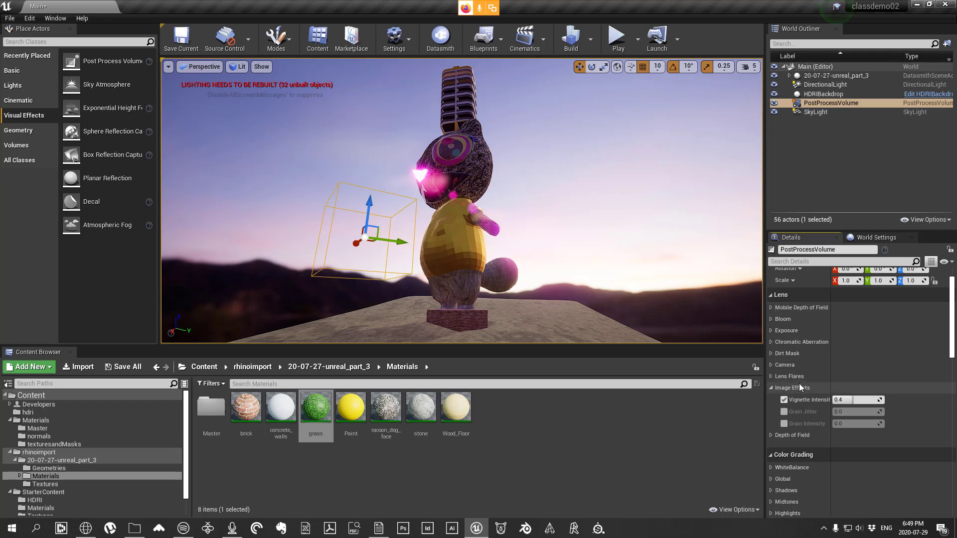
pyautogui.moveTo(847, 400); pyautogui.dragTo(843, 425)
pyautogui.click(784, 413)
pyautogui.click(784, 424)
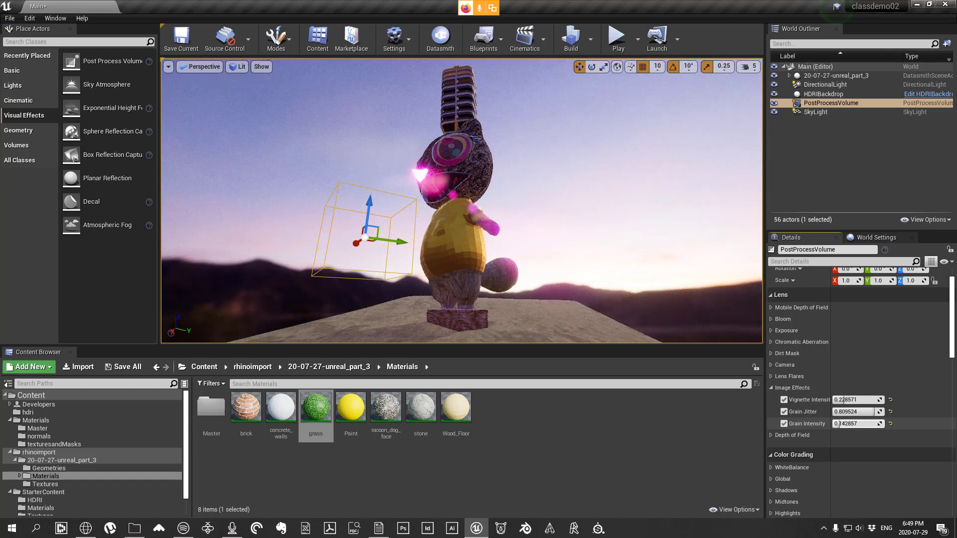
# Step: Turn off the Vignette Intensity, Grain Jitter and Grain Intensity overrides in the volume's Image Effects settings
pyautogui.click(785, 424)
pyautogui.click(784, 412)
pyautogui.click(783, 400)
pyautogui.click(771, 388)
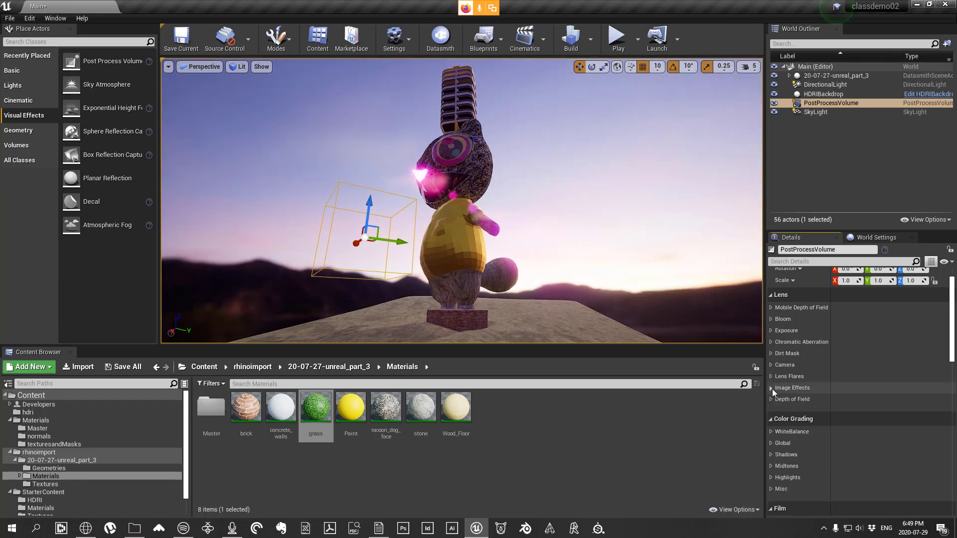
# Step: Enable the Lens Flares Intensity override on the post process volume, set it to 0.1 and check the effect around the statue
pyautogui.moveTo(546, 253); pyautogui.dragTo(536, 234, button='right')
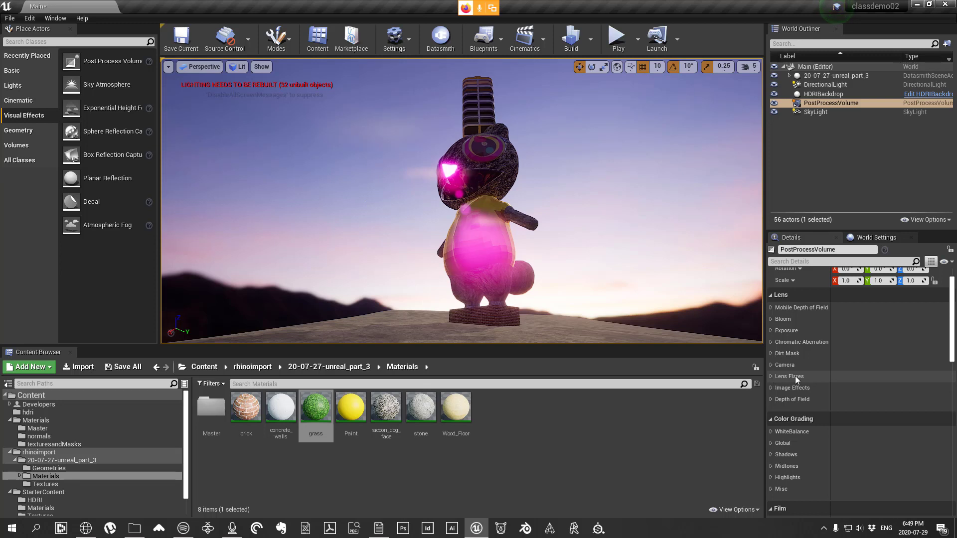
pyautogui.click(772, 379)
pyautogui.click(784, 388)
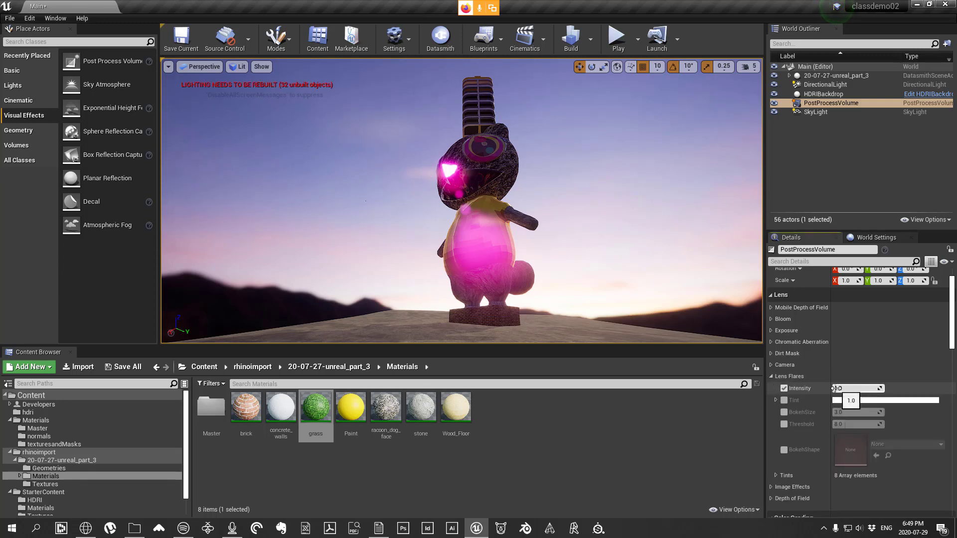
pyautogui.click(849, 388)
pyautogui.write('0.1')
pyautogui.press('Return')
pyautogui.moveTo(536, 298); pyautogui.dragTo(537, 297)
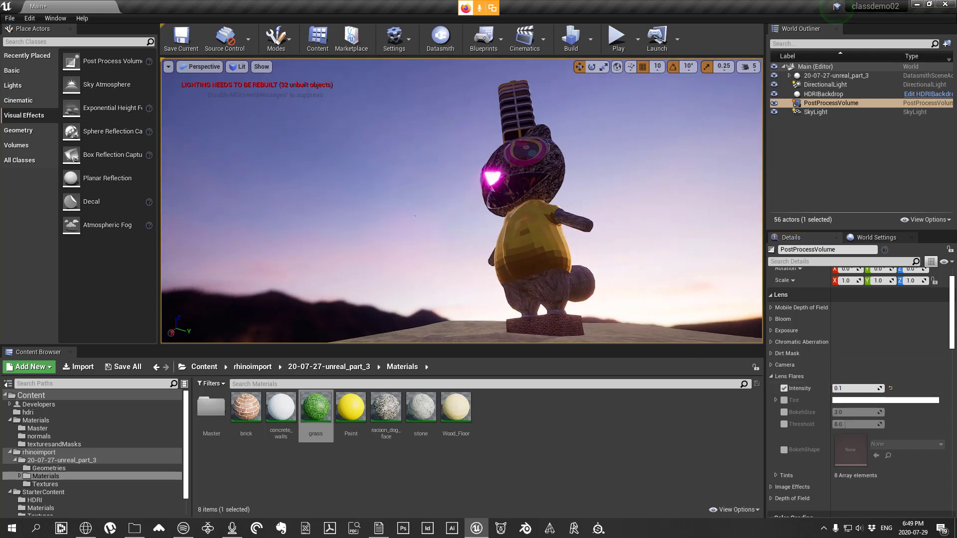
pyautogui.moveTo(537, 298); pyautogui.dragTo(576, 322, button='right')
# Step: Reduce the post process volume's Lens Flares Intensity to 0.0
pyautogui.moveTo(847, 390); pyautogui.dragTo(835, 389)
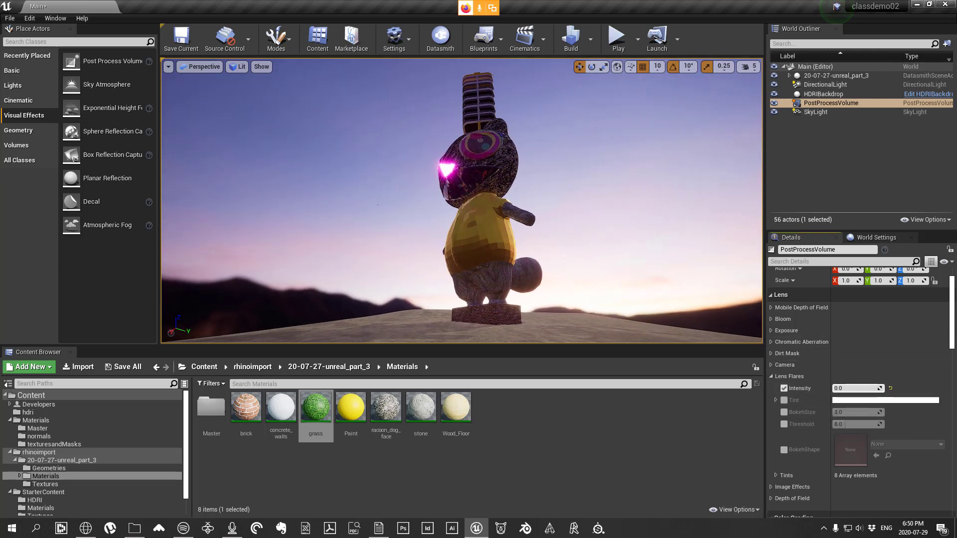
pyautogui.moveTo(573, 226); pyautogui.dragTo(585, 229, button='right')
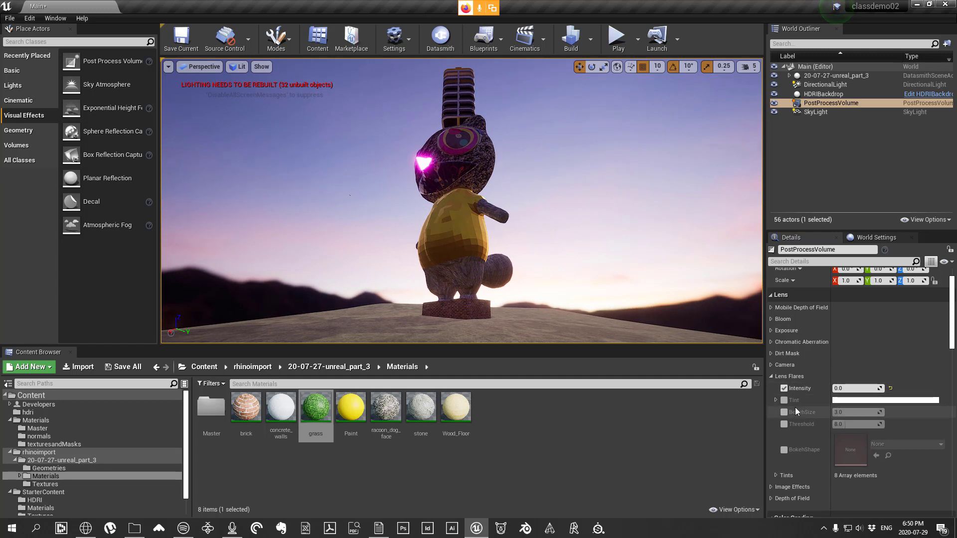
pyautogui.click(773, 376)
# Step: Override the Bloom Method as Standard and raise the Bloom Intensity to about 5.1 to make the statue's face glow
pyautogui.click(771, 365)
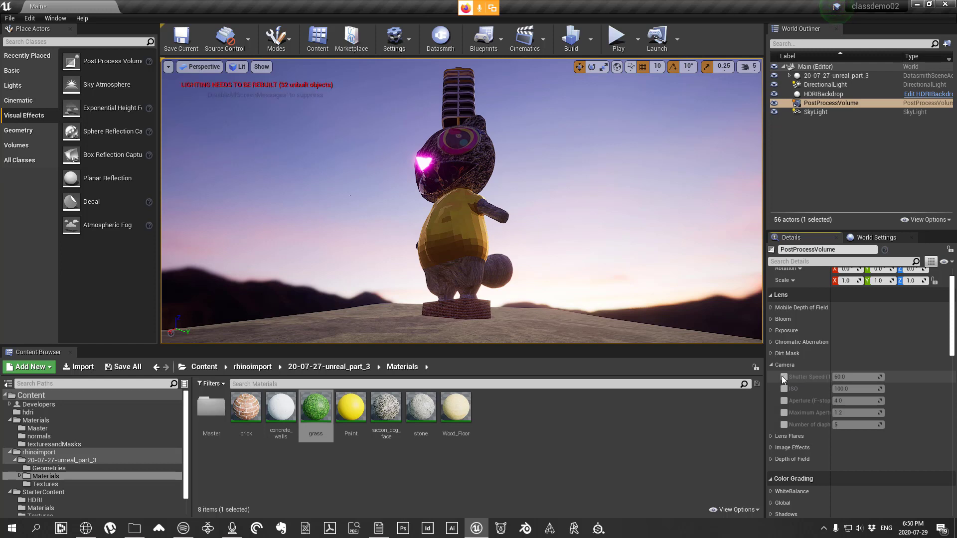
pyautogui.click(771, 365)
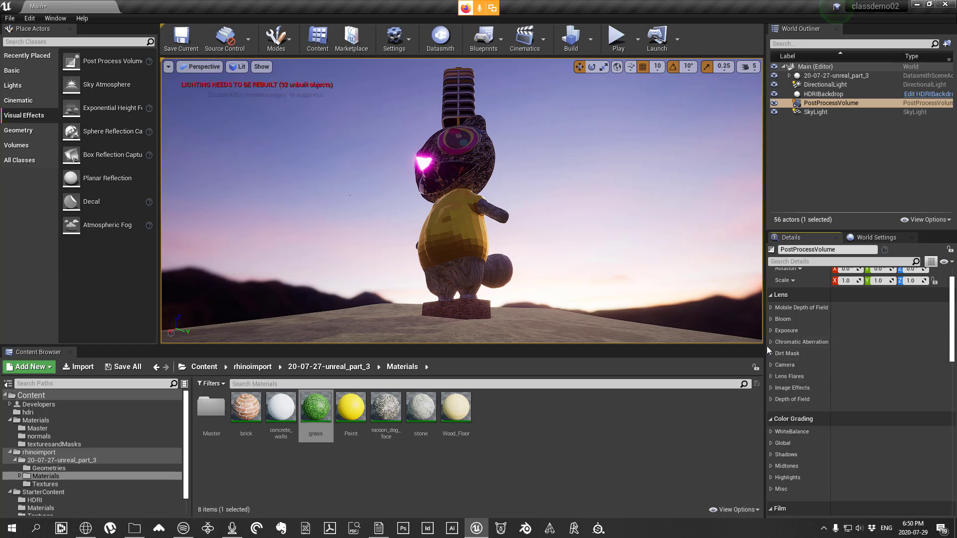
pyautogui.click(771, 319)
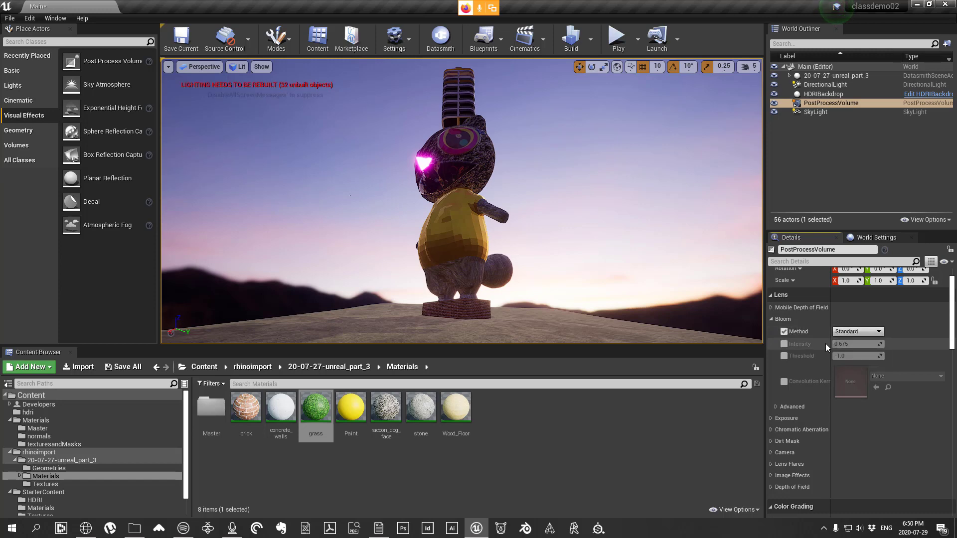
pyautogui.click(784, 343)
pyautogui.moveTo(848, 344); pyautogui.dragTo(837, 344)
pyautogui.write('827381')
pyautogui.press('Return')
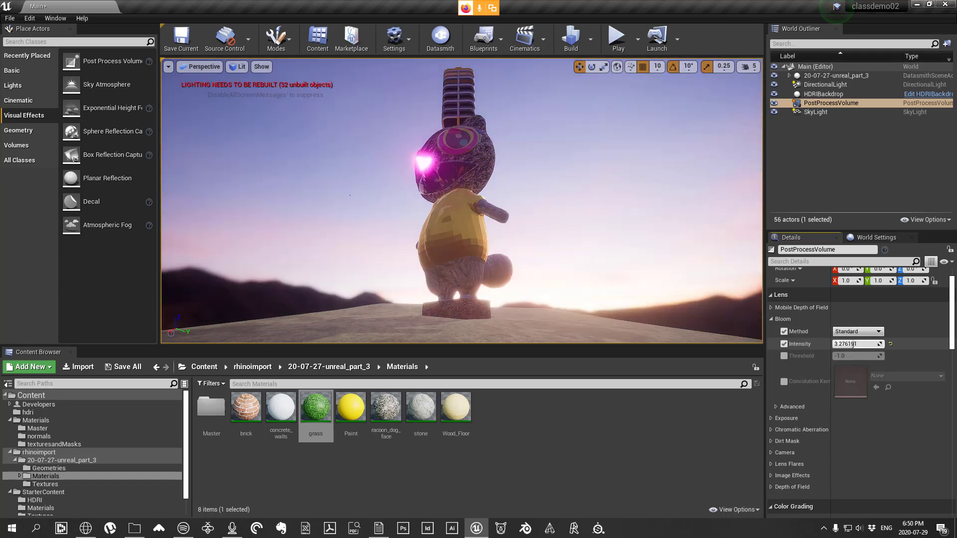
pyautogui.moveTo(855, 344)
pyautogui.mouseDown()
pyautogui.moveTo(841, 344)
pyautogui.moveTo(866, 344)
pyautogui.mouseUp()
pyautogui.moveTo(548, 199); pyautogui.dragTo(481, 222, button='right')
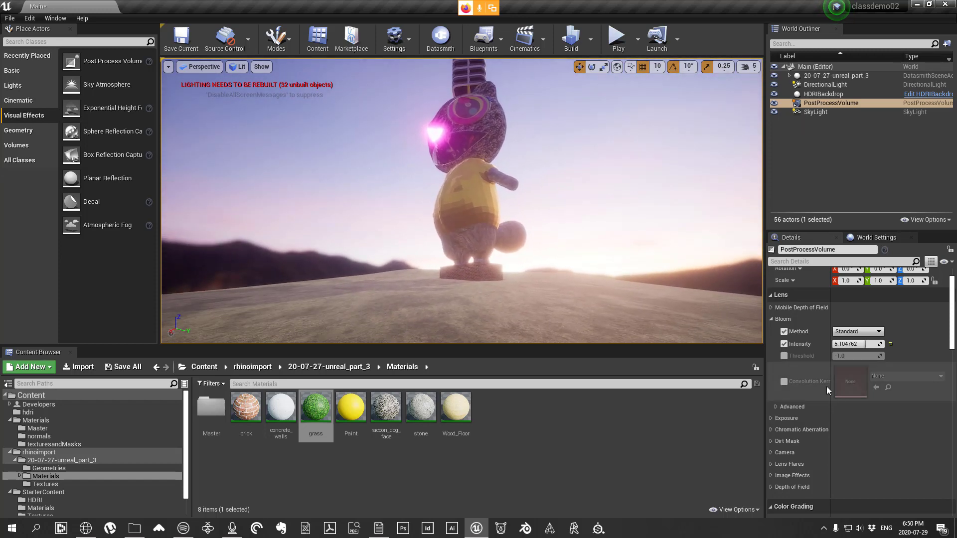
# Step: Turn off the Bloom Method and Intensity overrides on the post process volume
pyautogui.click(785, 331)
pyautogui.click(783, 344)
pyautogui.click(771, 319)
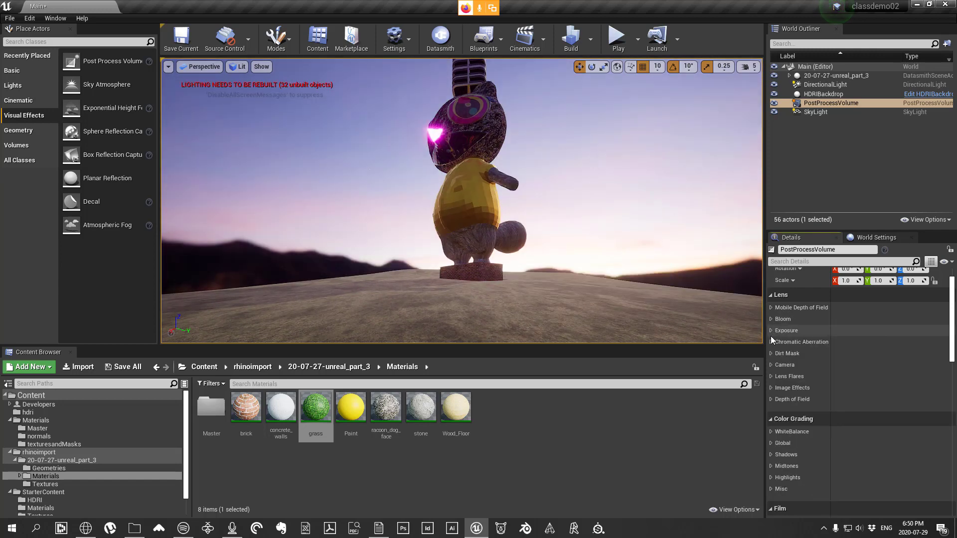
# Step: Override the White Balance Temp in the volume's Color Grading settings and set it to about 7028.6
pyautogui.click(770, 332)
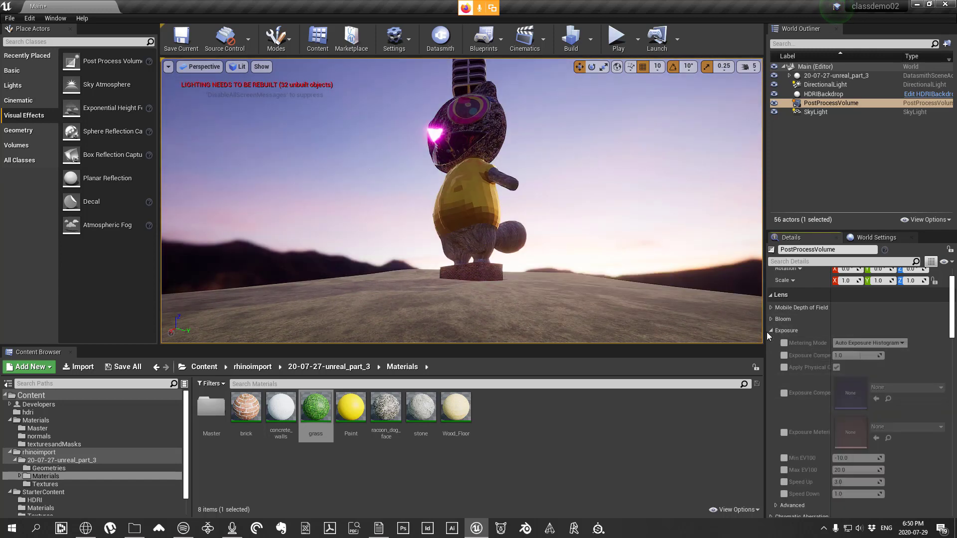
pyautogui.click(771, 331)
pyautogui.scroll(-2, 775, 339)
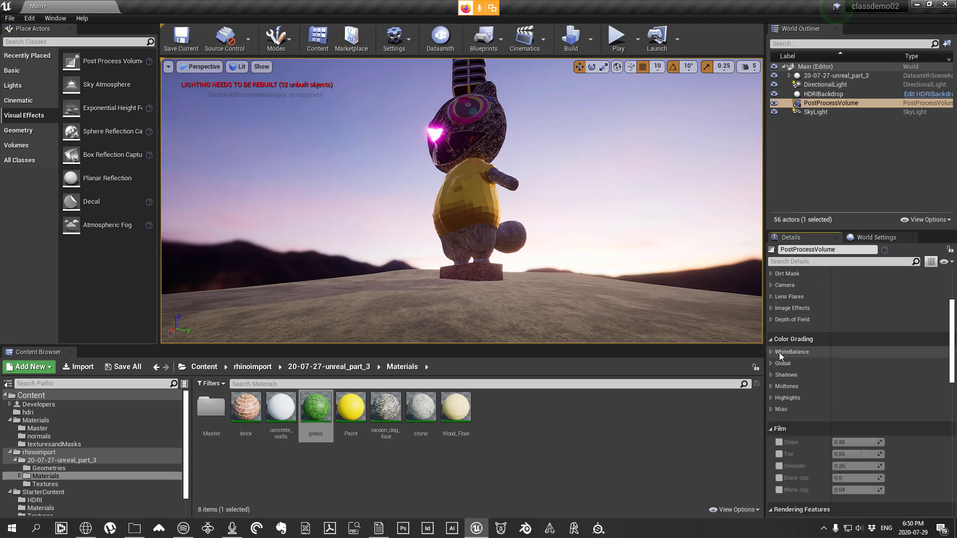
pyautogui.click(771, 353)
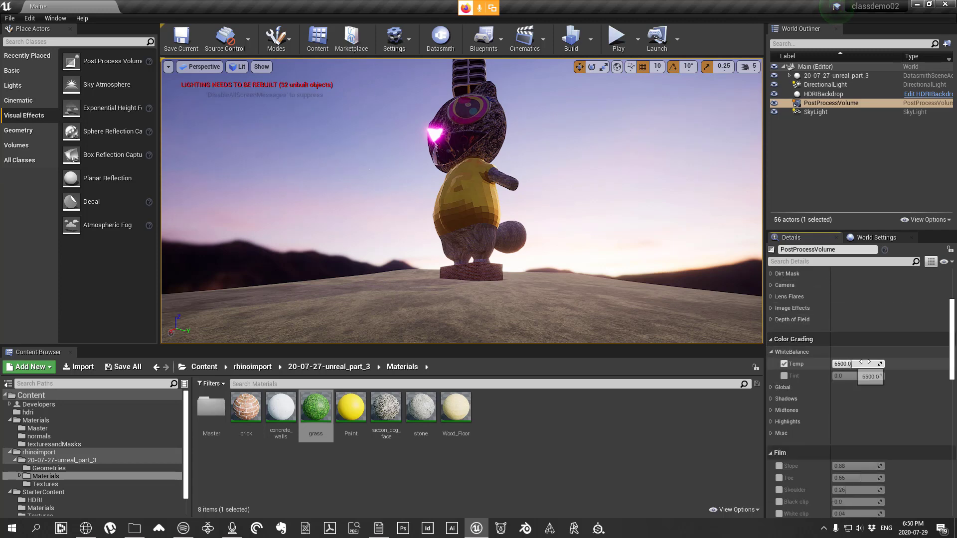
pyautogui.click(853, 363)
pyautogui.moveTo(854, 363)
pyautogui.mouseDown()
pyautogui.moveTo(882, 363)
pyautogui.moveTo(848, 364)
pyautogui.moveTo(860, 363)
pyautogui.mouseUp()
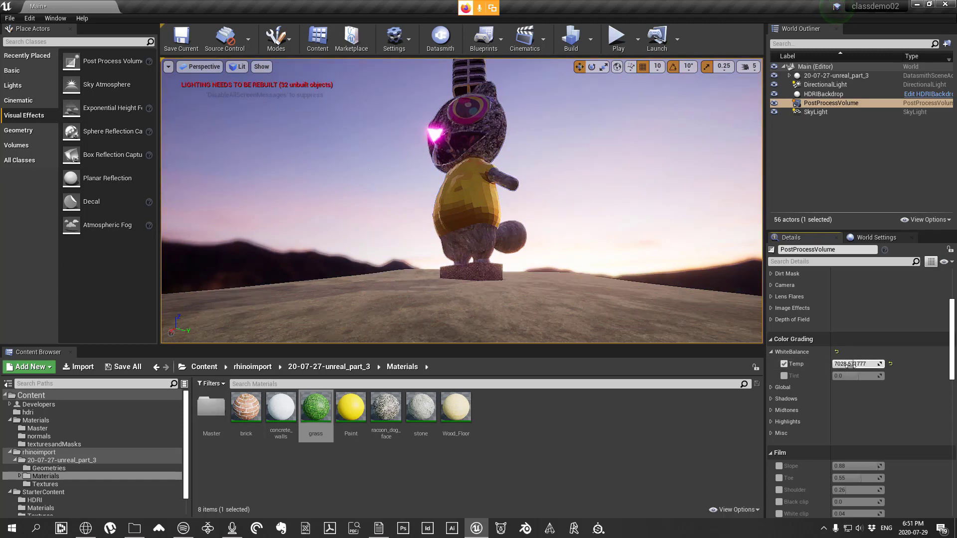
pyautogui.click(771, 352)
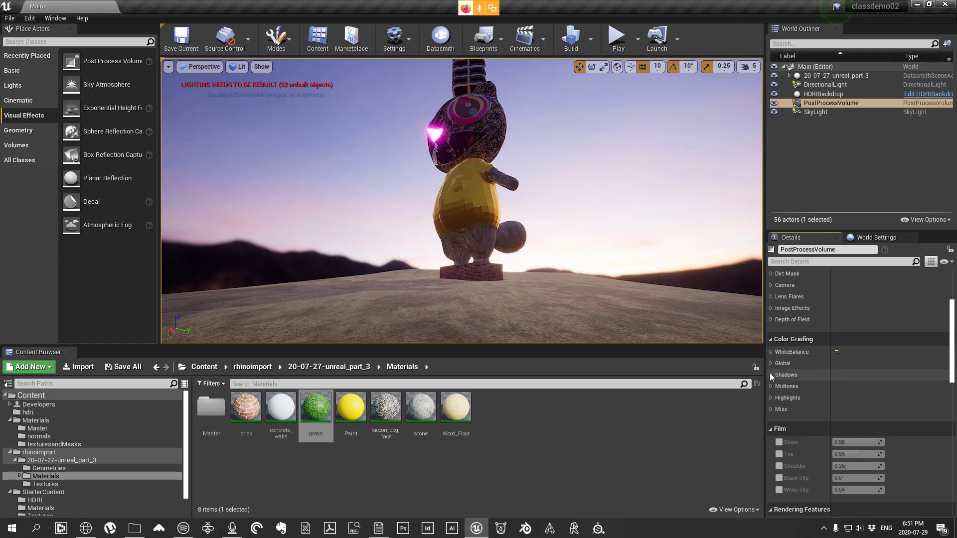
pyautogui.scroll(-5, 773, 417)
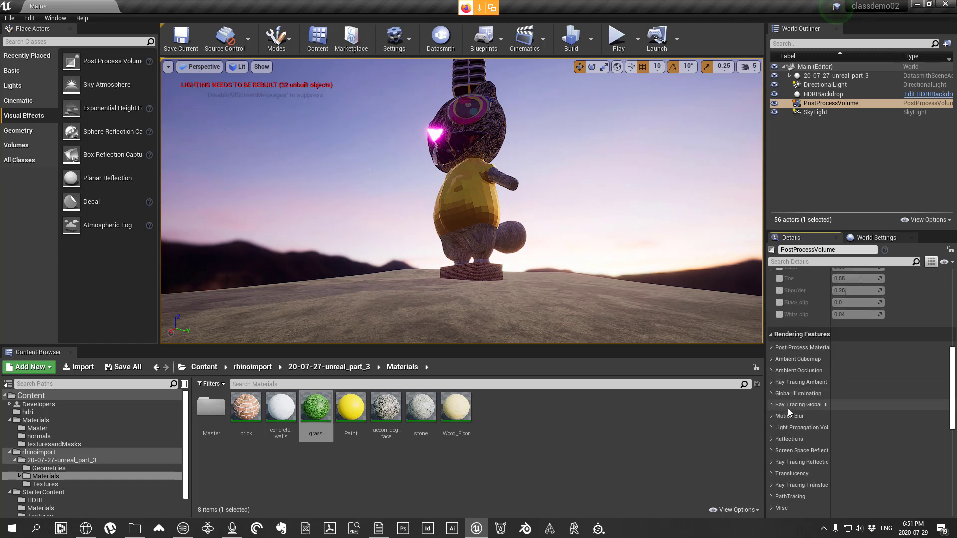
pyautogui.scroll(-5, 829, 477)
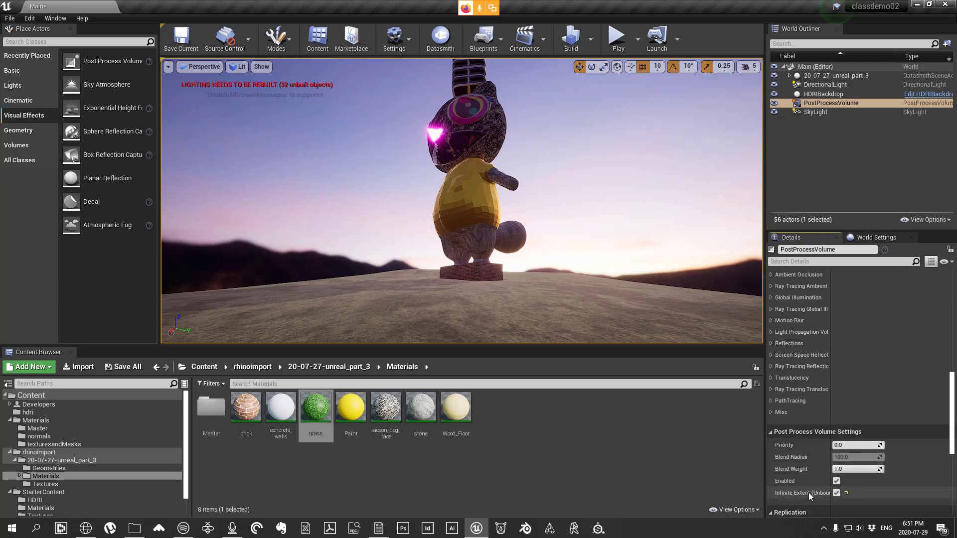
pyautogui.scroll(10, 815, 480)
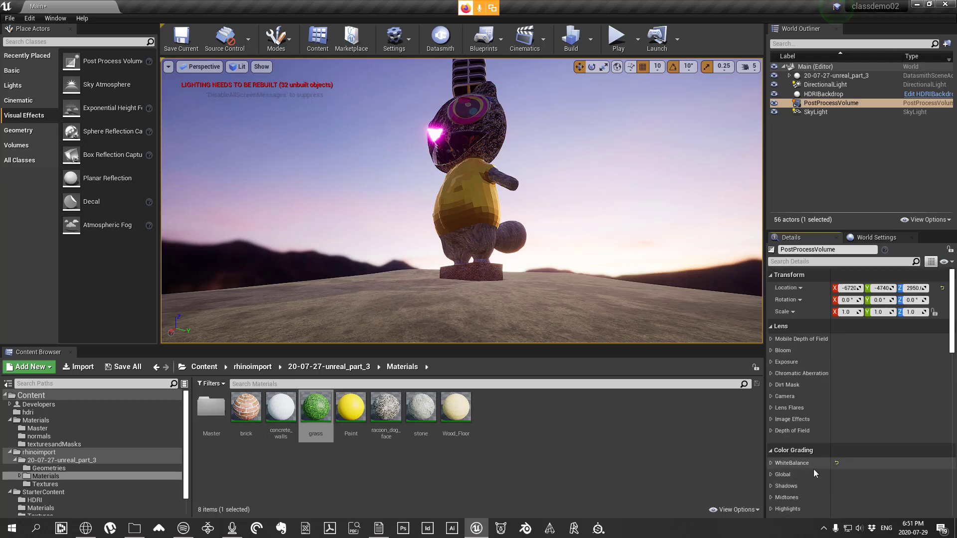
# Step: Place an Exponential Height Fog beside the statue's base and set its Fog Inscattering Color to pale purple (sRGB hex DDBCFFFF)
pyautogui.moveTo(567, 175)
pyautogui.mouseDown(button='right')
pyautogui.moveTo(578, 193)
pyautogui.moveTo(570, 155)
pyautogui.moveTo(575, 177)
pyautogui.mouseUp(button='right')
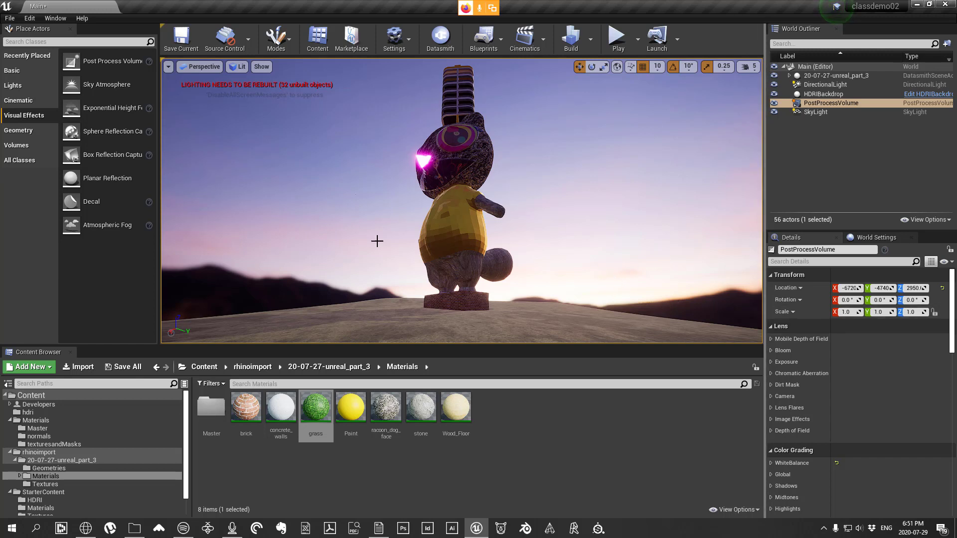
pyautogui.moveTo(110, 108); pyautogui.dragTo(535, 270)
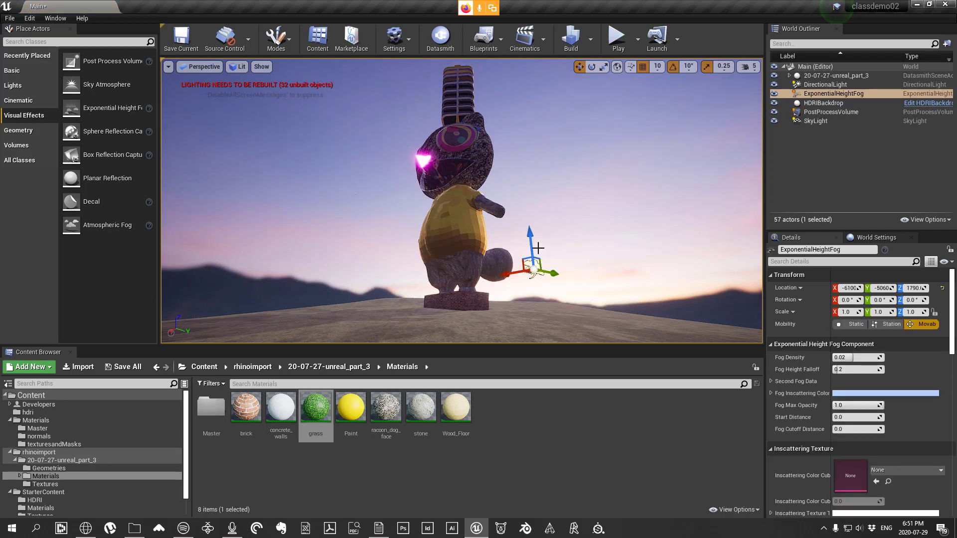
pyautogui.click(851, 397)
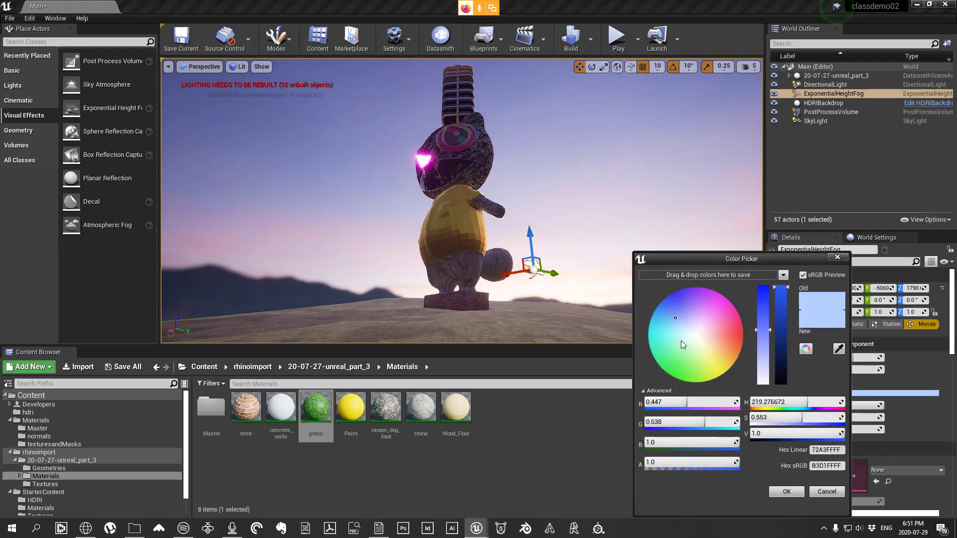
pyautogui.moveTo(681, 340); pyautogui.dragTo(694, 311)
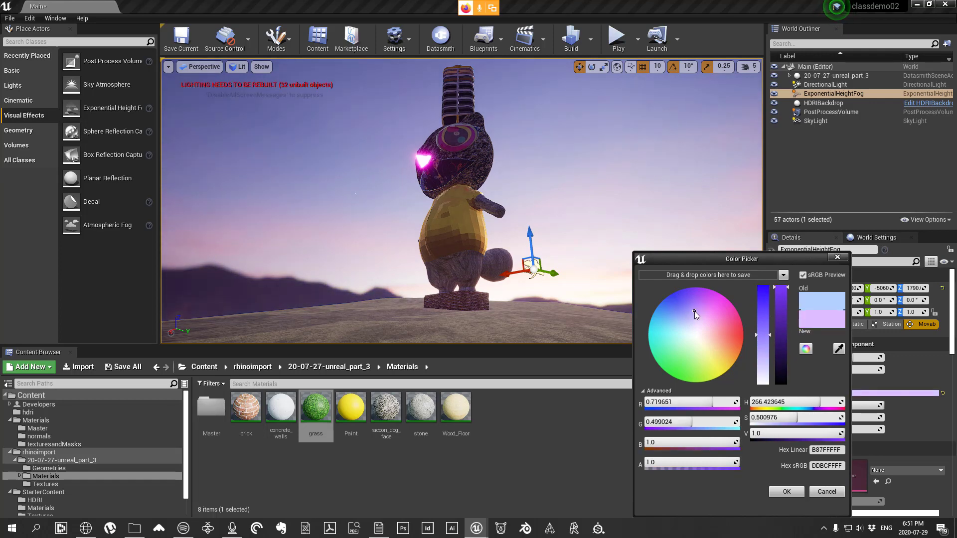
pyautogui.click(790, 494)
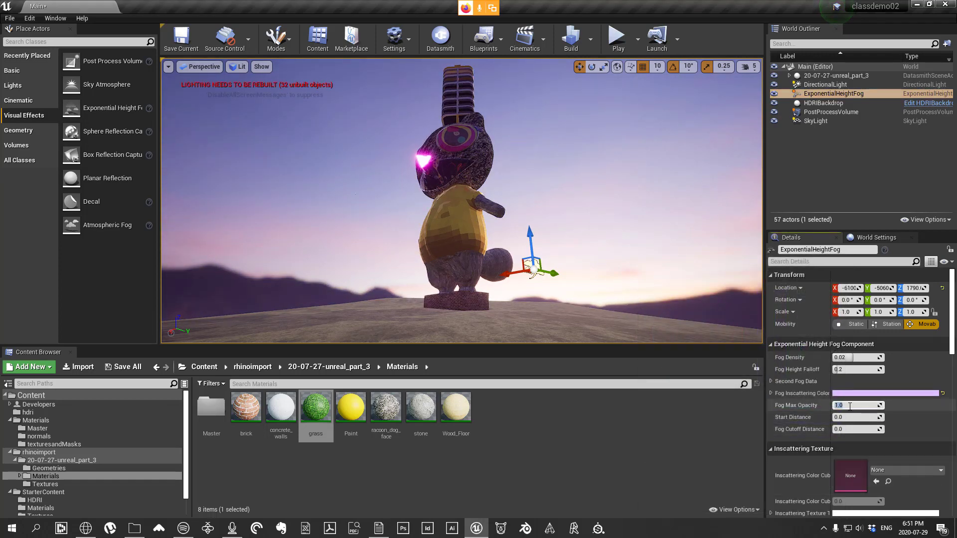
# Step: Set the height fog's Start Distance to 5000 and its Fog Cutoff Distance to 16967620
pyautogui.moveTo(841, 405)
pyautogui.mouseDown()
pyautogui.moveTo(828, 406)
pyautogui.moveTo(884, 406)
pyautogui.moveTo(884, 417)
pyautogui.moveTo(848, 430)
pyautogui.moveTo(882, 429)
pyautogui.mouseUp()
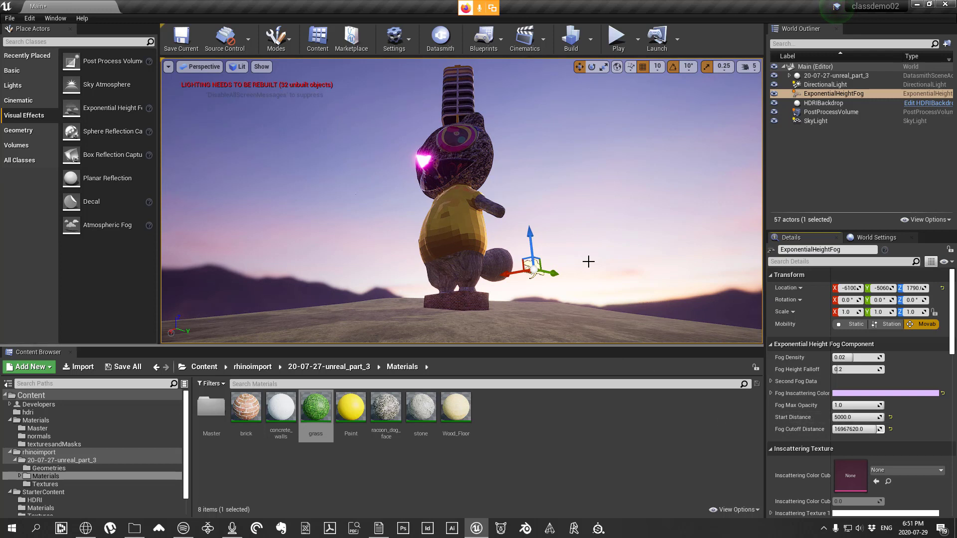
pyautogui.scroll(-2, 839, 433)
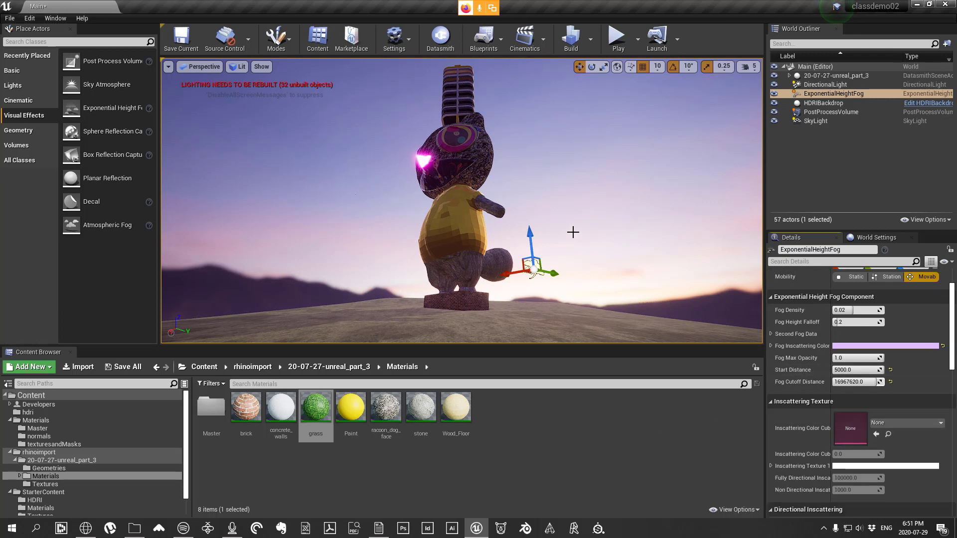
# Step: Delete the Exponential Height Fog actor from the level
pyautogui.press('Delete')
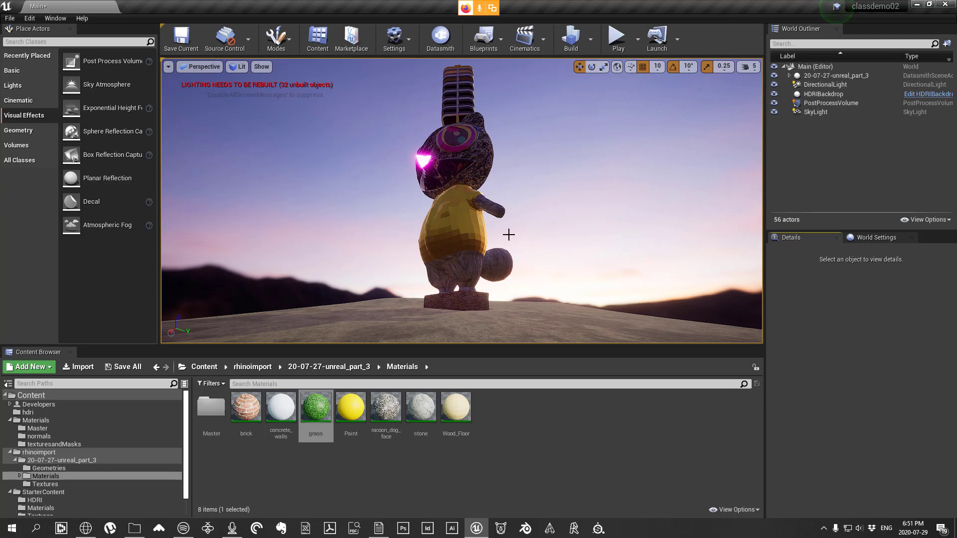
pyautogui.moveTo(534, 234)
pyautogui.mouseDown(button='right')
pyautogui.moveTo(540, 222)
pyautogui.moveTo(541, 235)
pyautogui.mouseUp(button='right')
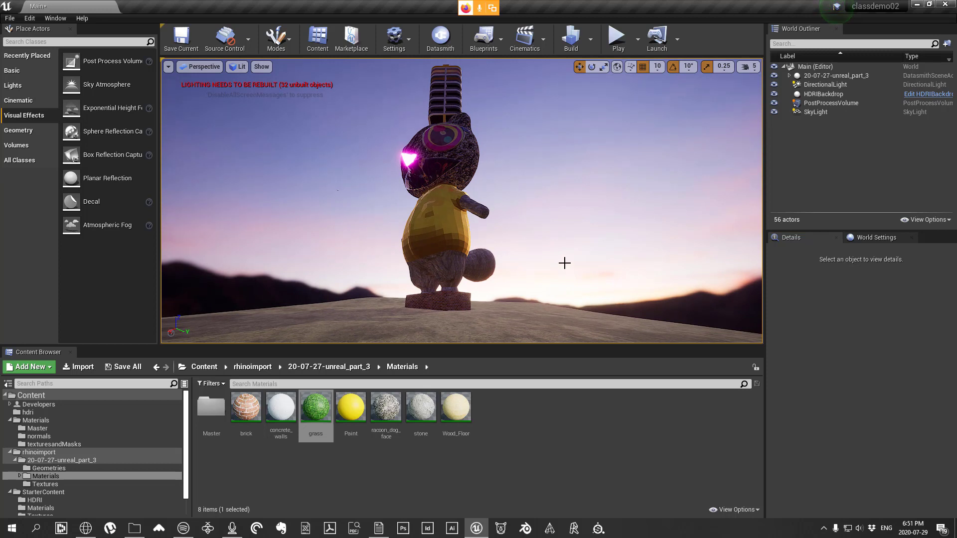
pyautogui.moveTo(564, 263); pyautogui.dragTo(563, 259, button='right')
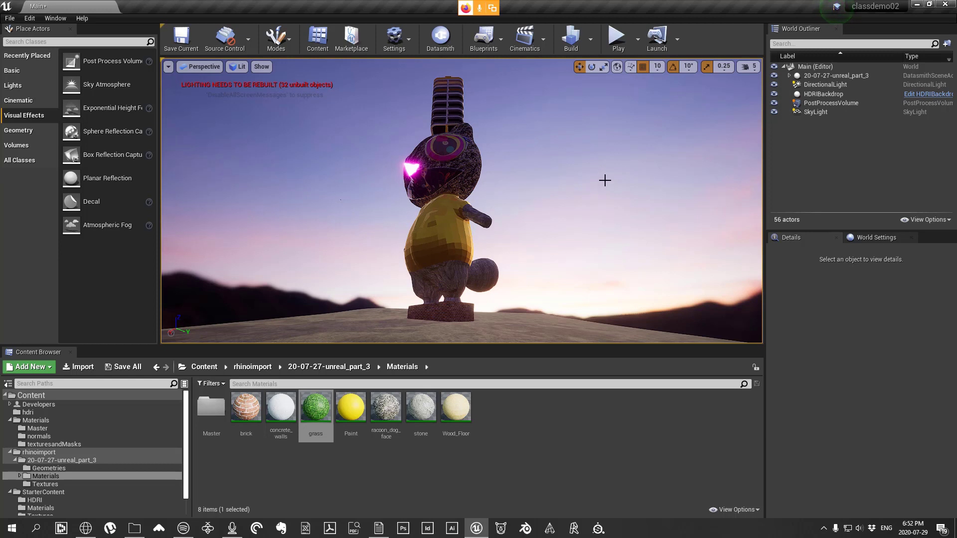
# Step: Build only the lighting for the level and dismiss the lighting results log
pyautogui.moveTo(555, 188); pyautogui.dragTo(561, 194, button='right')
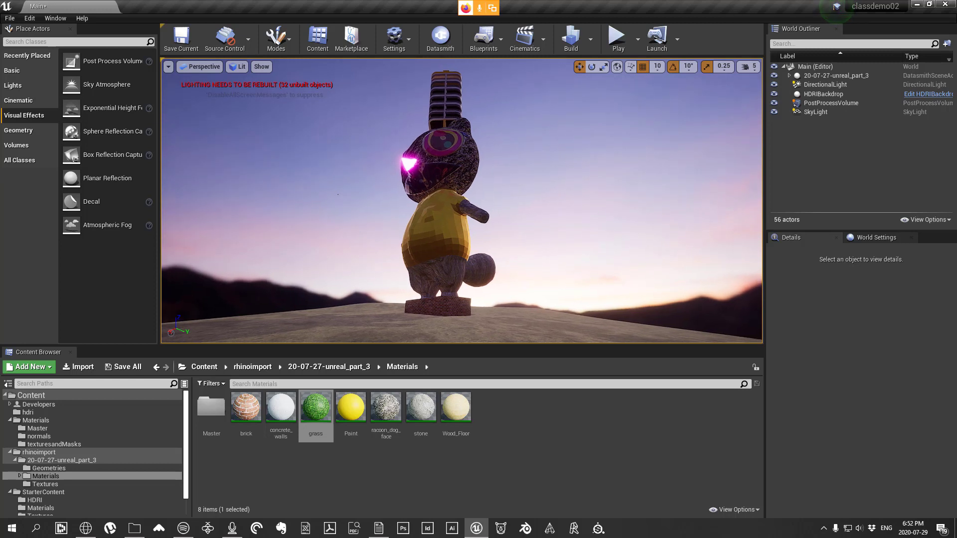
pyautogui.click(590, 39)
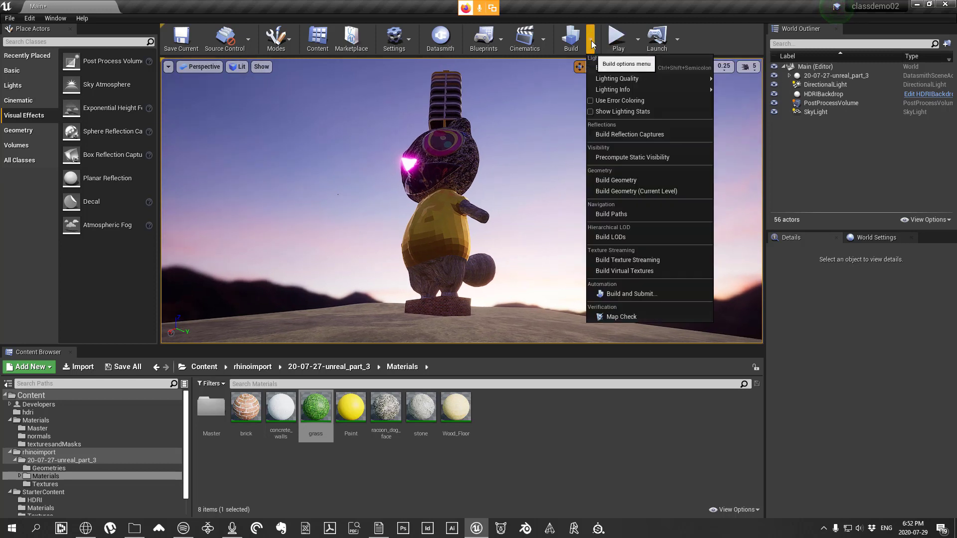
pyautogui.moveTo(672, 79)
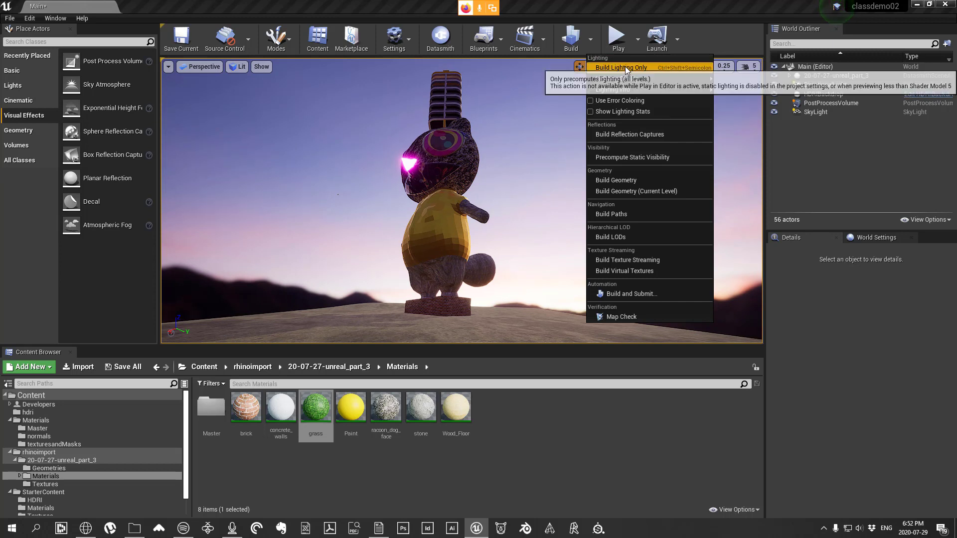
pyautogui.click(625, 67)
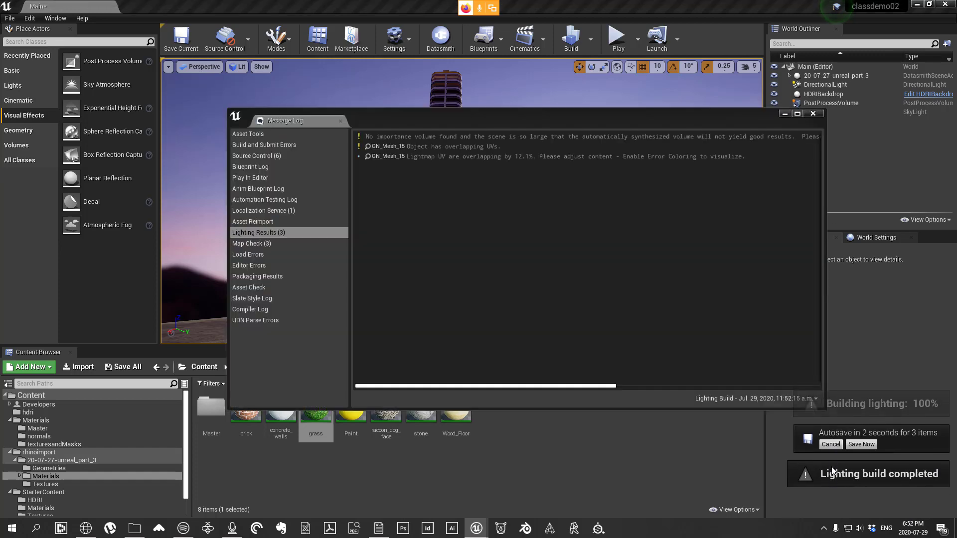
pyautogui.click(813, 114)
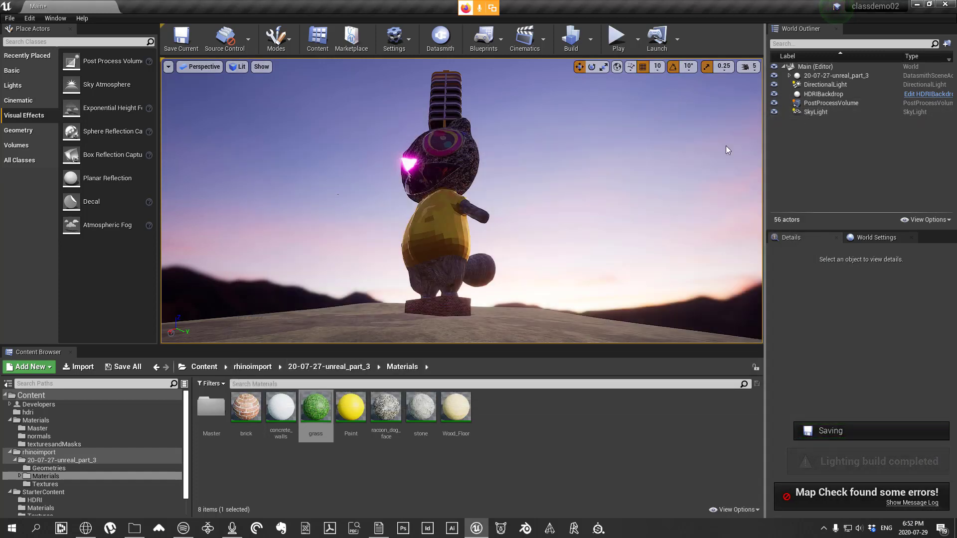
# Step: Frame the whole statue from a low angle, create a CameraActor from that view and pilot it
pyautogui.moveTo(461, 200); pyautogui.dragTo(471, 140, button='right')
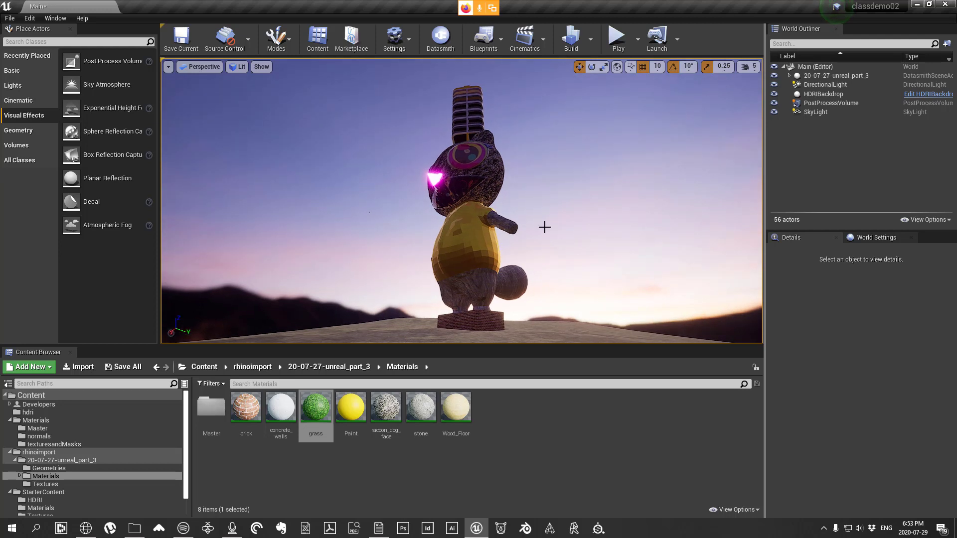
pyautogui.moveTo(530, 230); pyautogui.dragTo(532, 235, button='right')
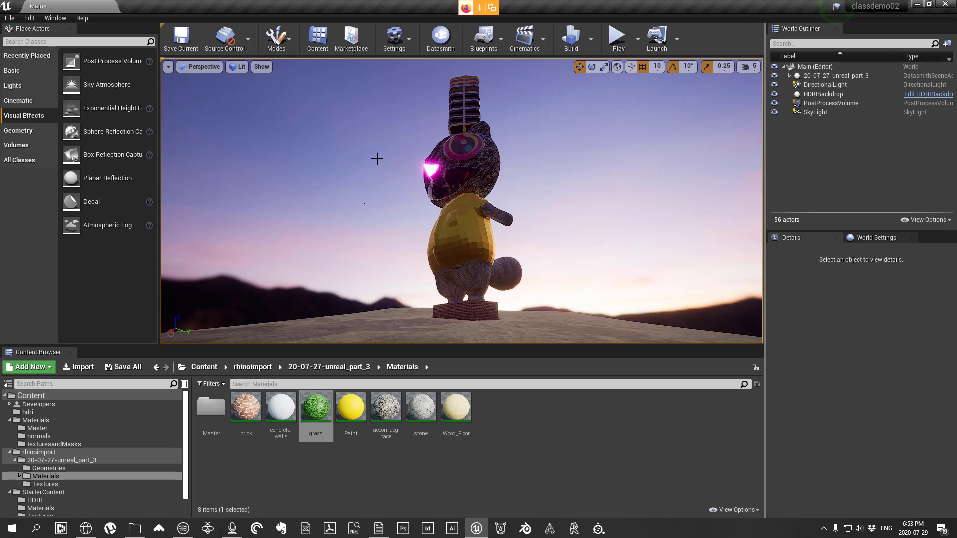
pyautogui.moveTo(554, 218); pyautogui.dragTo(538, 227, button='right')
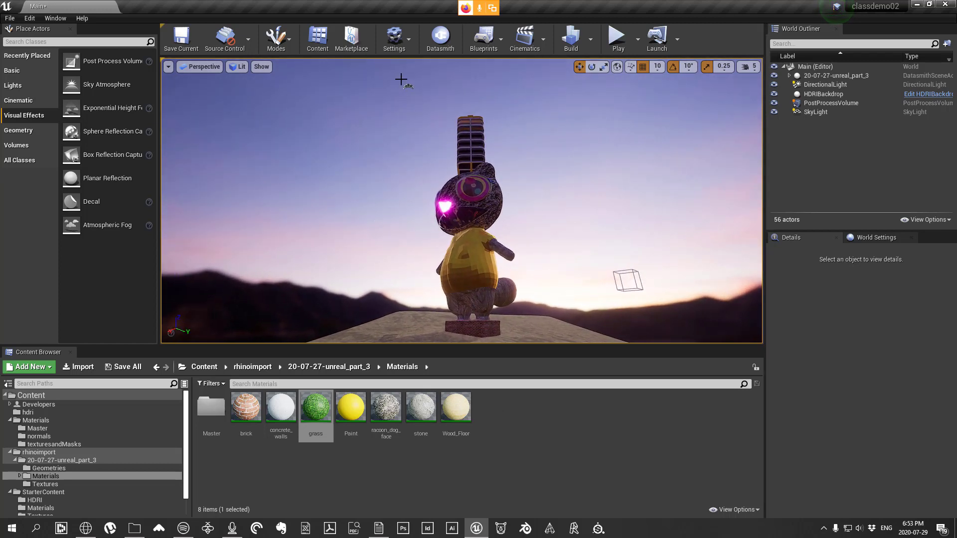
pyautogui.moveTo(380, 241); pyautogui.dragTo(381, 230, button='right')
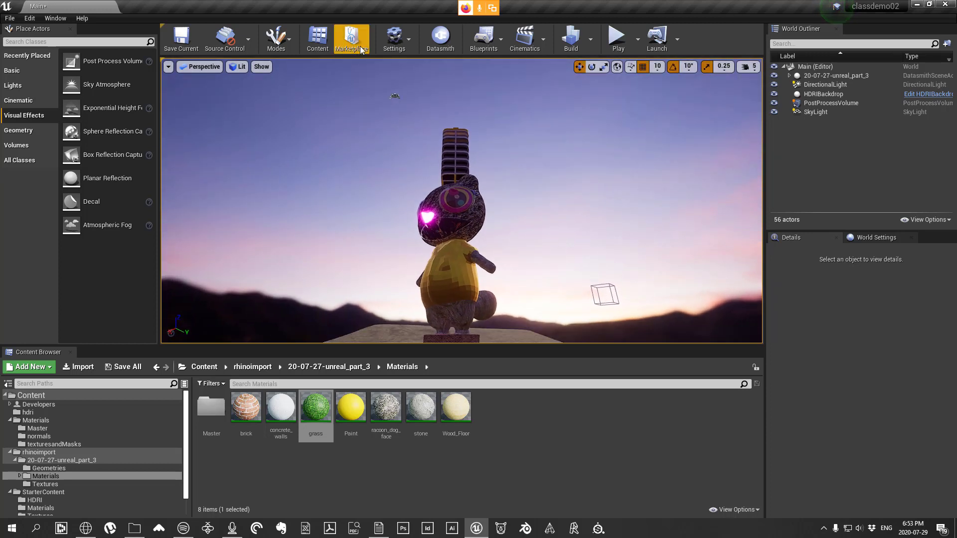
pyautogui.click(397, 95)
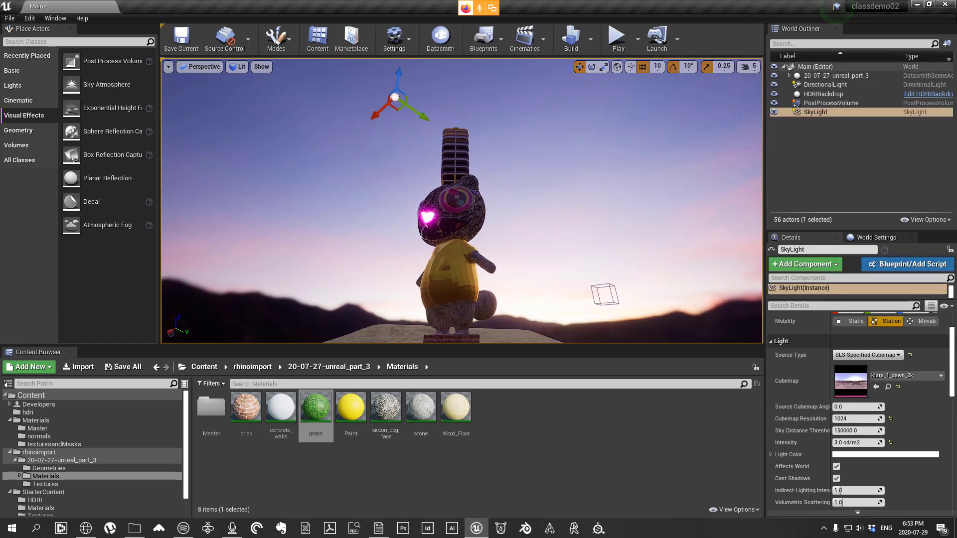
pyautogui.click(605, 294)
pyautogui.moveTo(604, 294); pyautogui.dragTo(605, 289, button='right')
pyautogui.moveTo(580, 194)
pyautogui.mouseDown(button='right')
pyautogui.moveTo(569, 194)
pyautogui.moveTo(580, 194)
pyautogui.mouseUp(button='right')
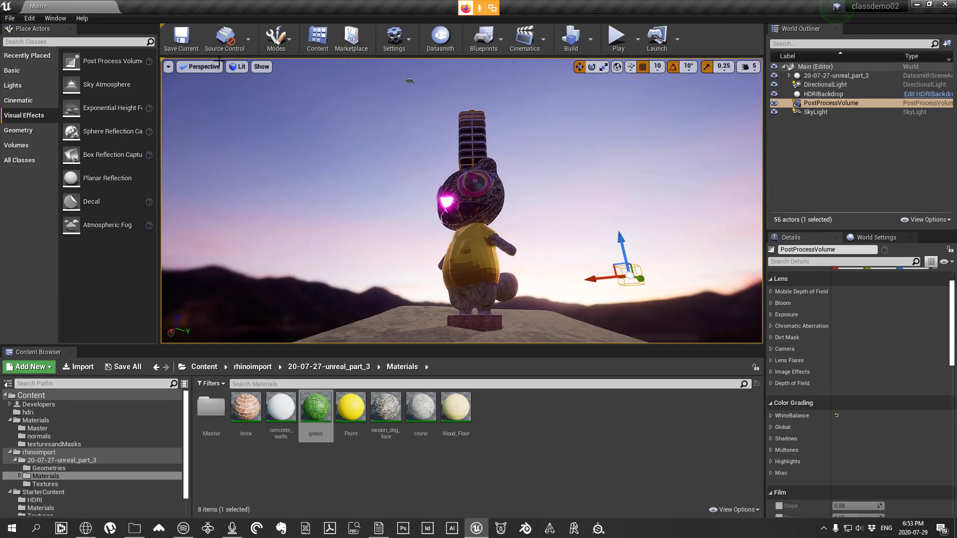
pyautogui.click(168, 66)
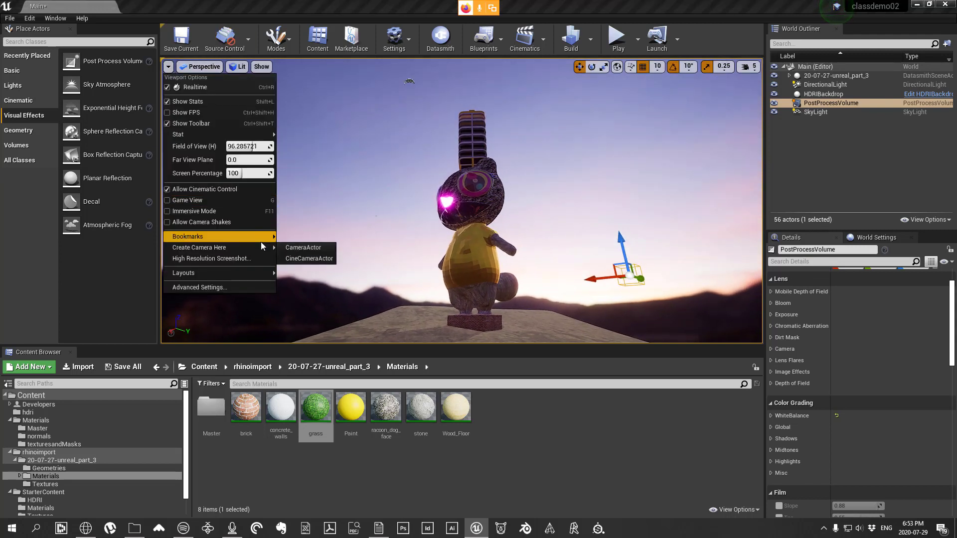
pyautogui.moveTo(270, 248)
pyautogui.click(312, 249)
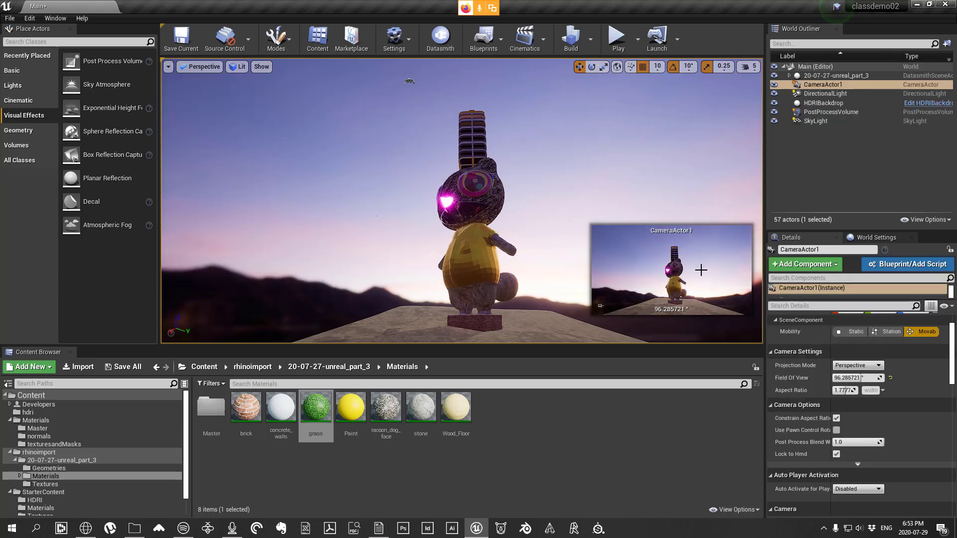
pyautogui.rightClick(829, 86)
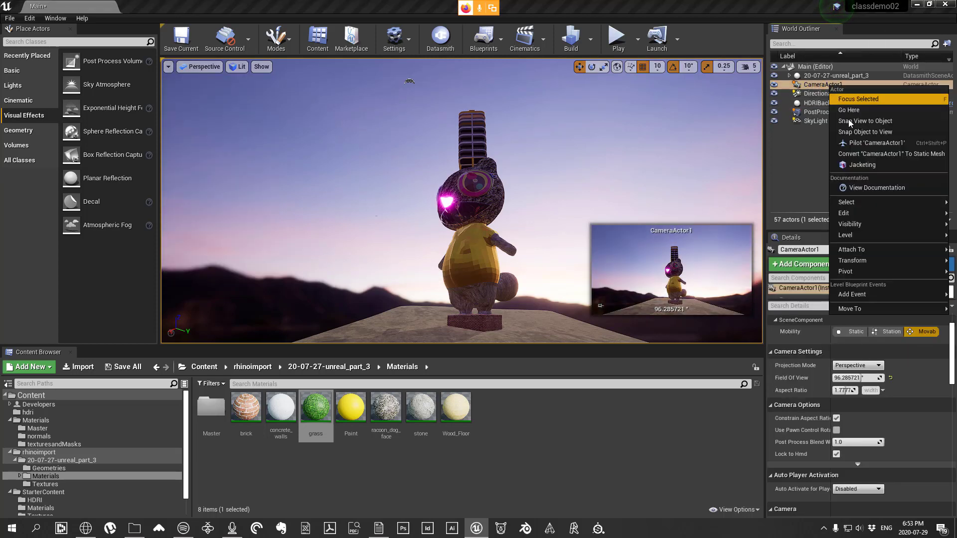
pyautogui.click(883, 145)
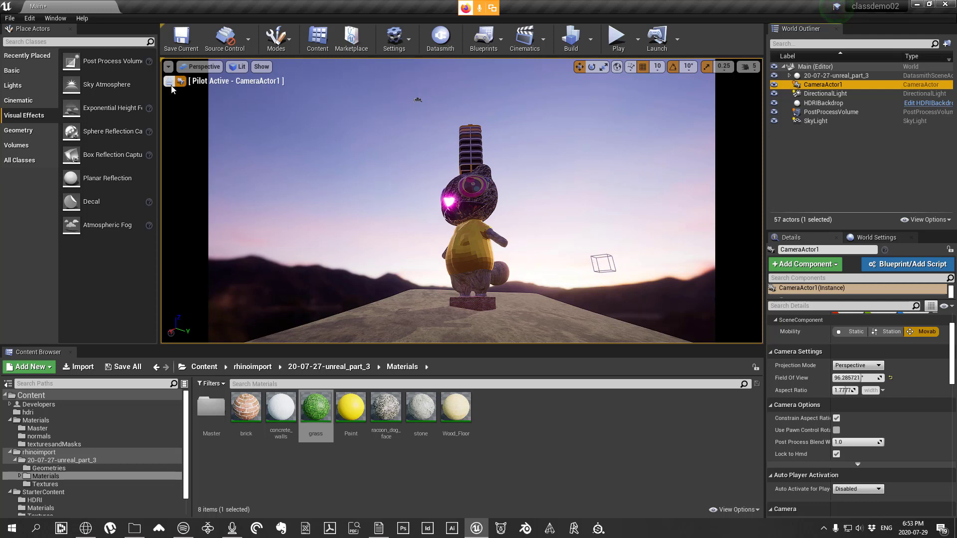
pyautogui.click(169, 66)
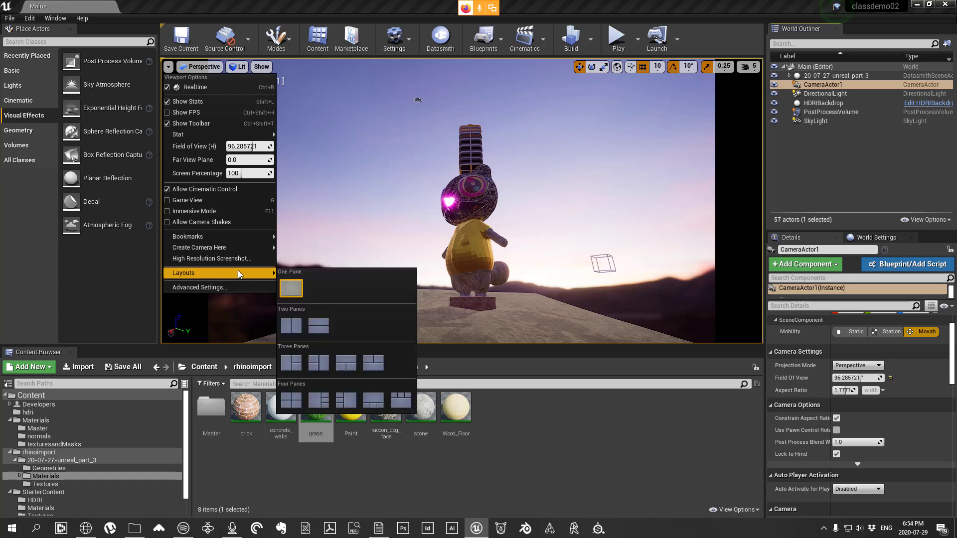
pyautogui.click(214, 258)
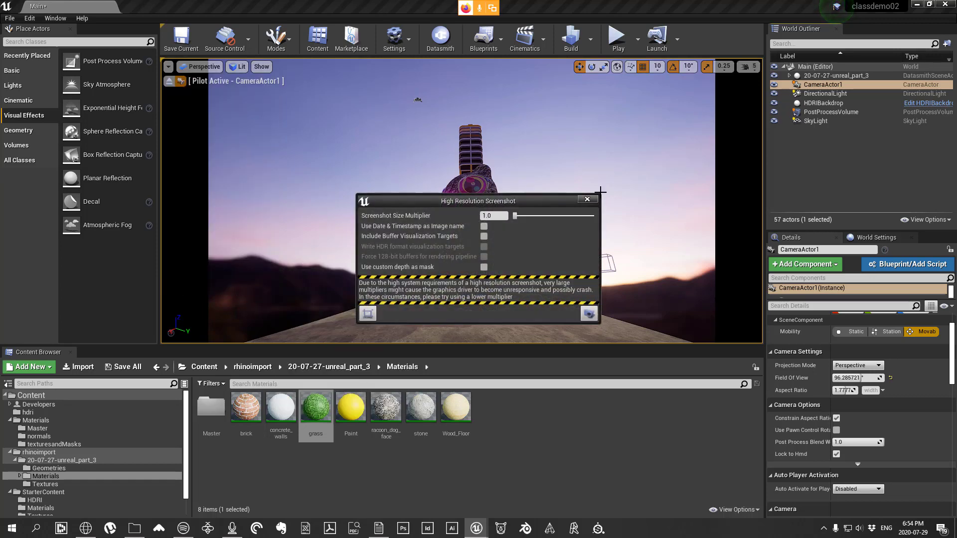
pyautogui.click(587, 199)
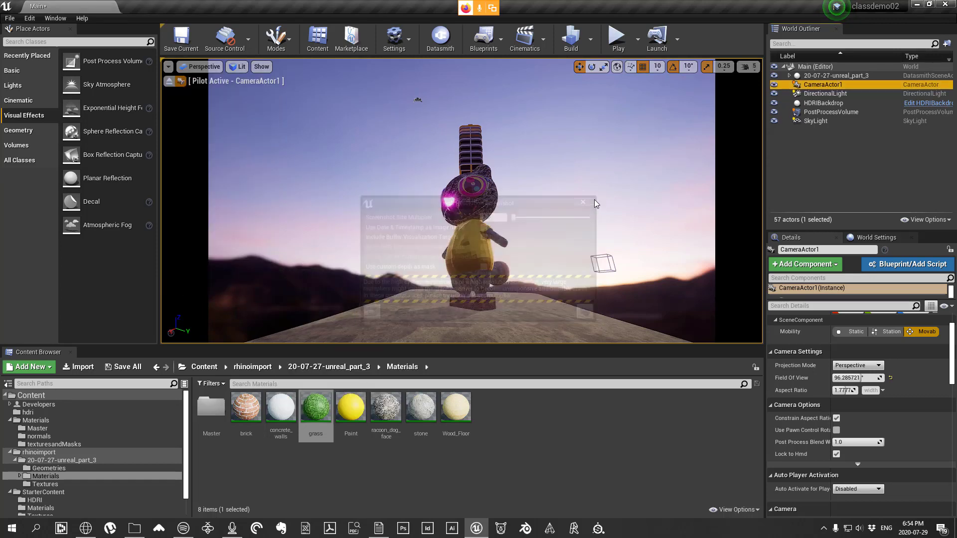
# Step: Capture a high resolution screenshot of the piloted camera view with a Screenshot Size Multiplier of 1.0
pyautogui.click(169, 67)
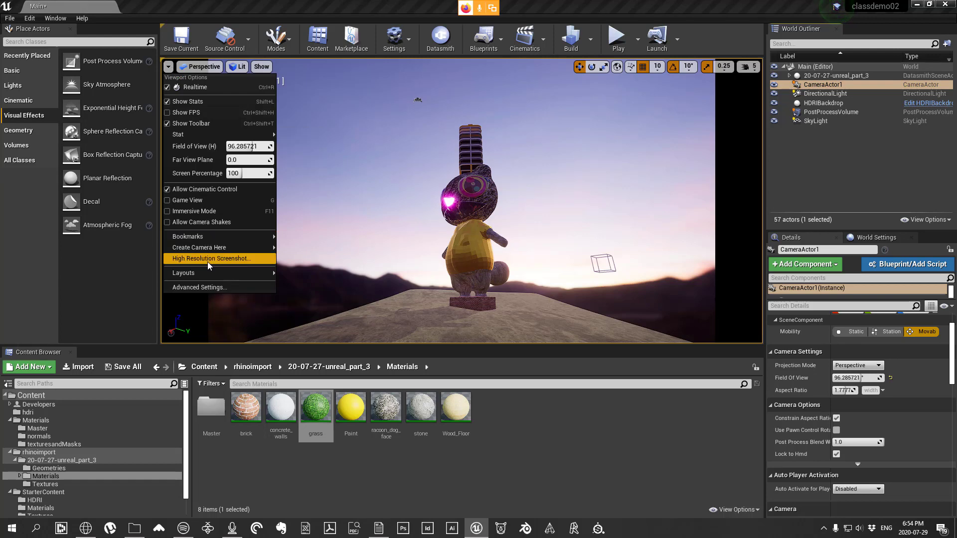
pyautogui.click(227, 259)
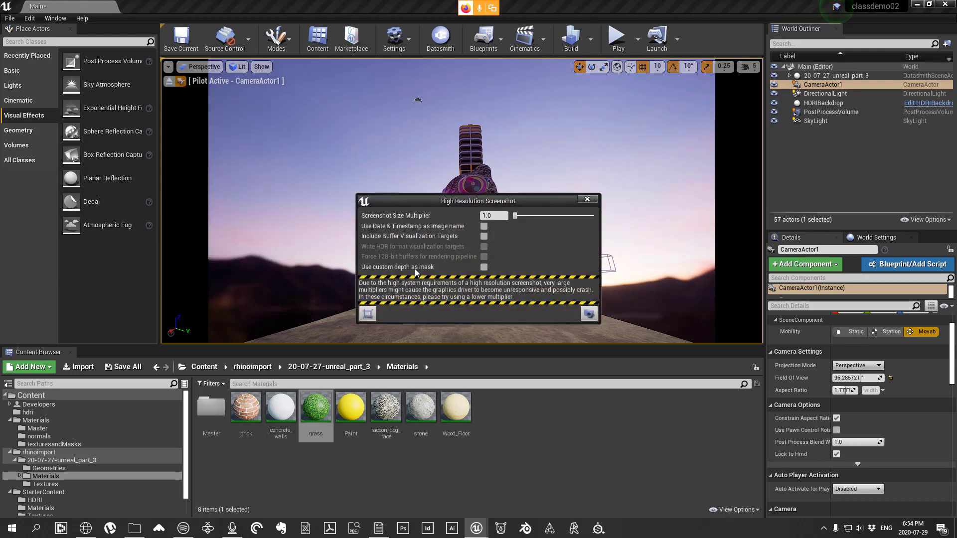
pyautogui.click(588, 313)
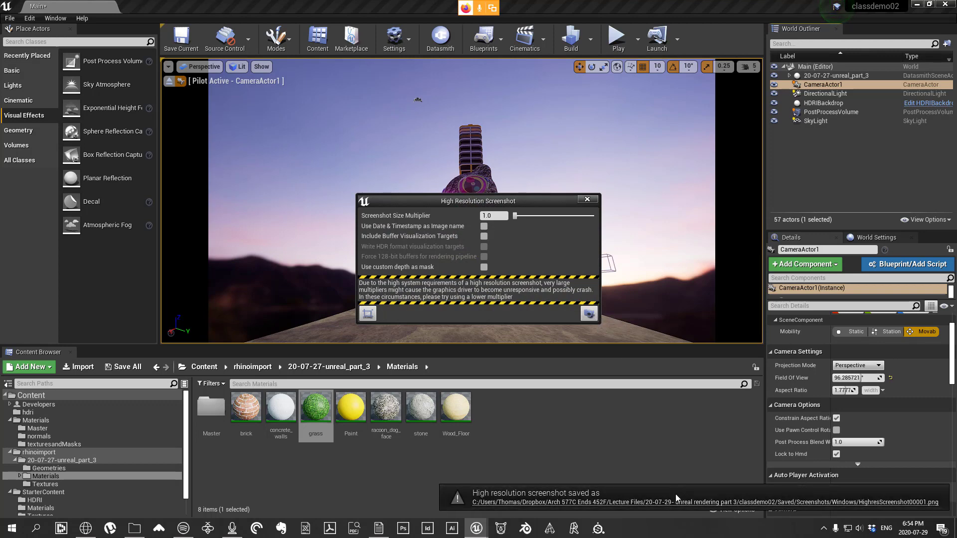
# Step: Open the saved HighresScreenshot00001 image in Photos to check the render, and return to the level without the screenshot dialog
pyautogui.click(573, 502)
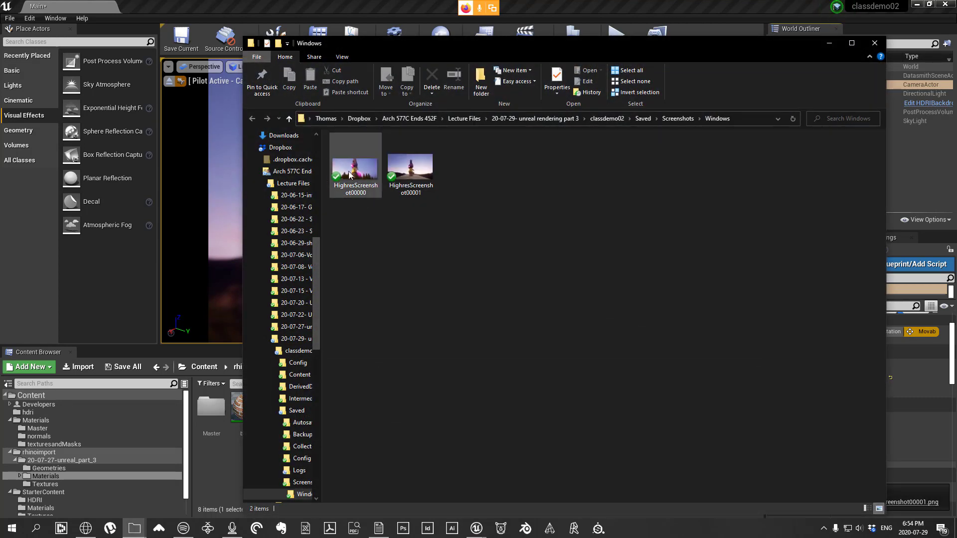
pyautogui.rightClick(414, 170)
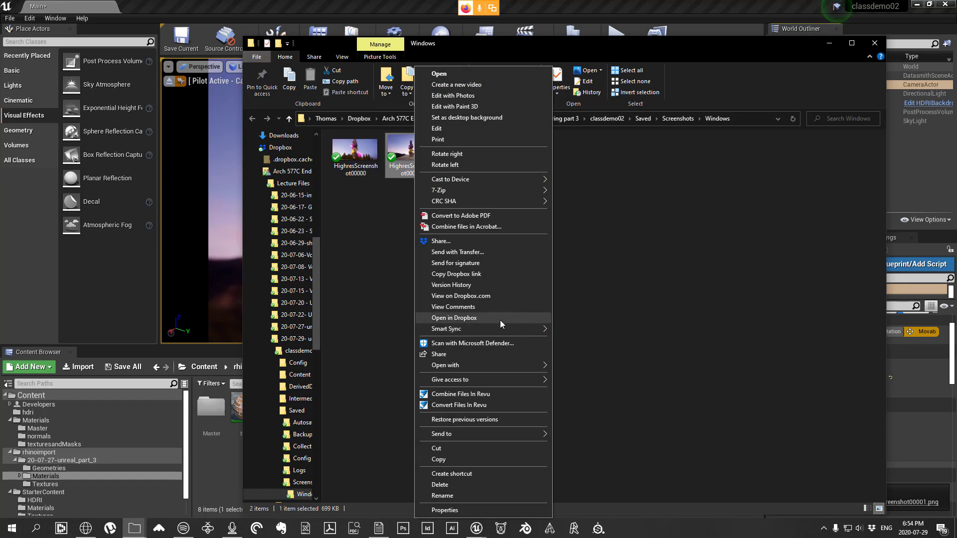
pyautogui.moveTo(519, 364)
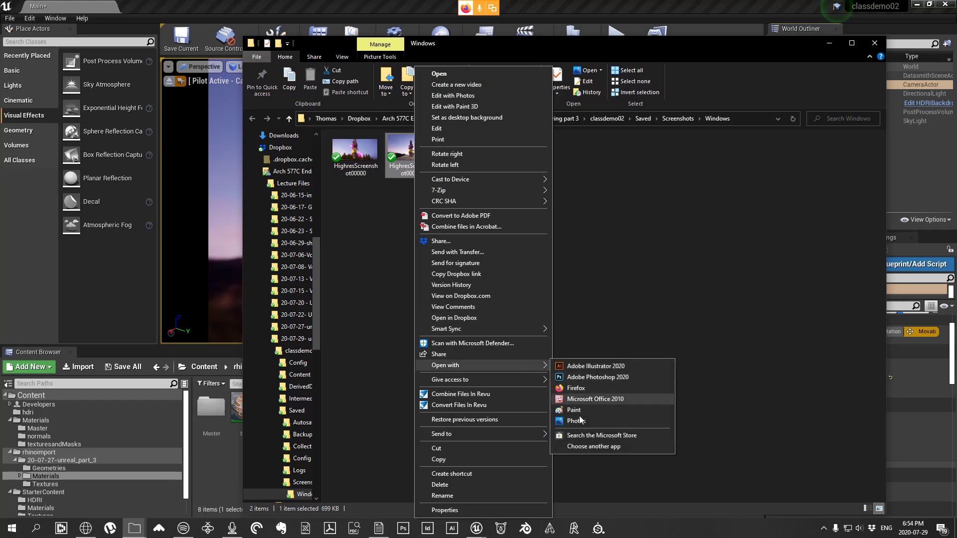
pyautogui.click(576, 421)
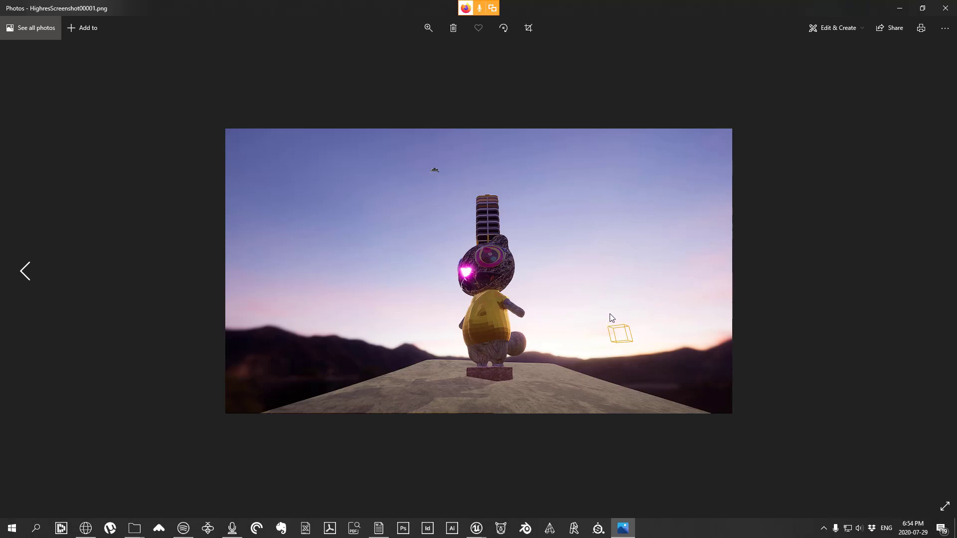
pyautogui.click(946, 8)
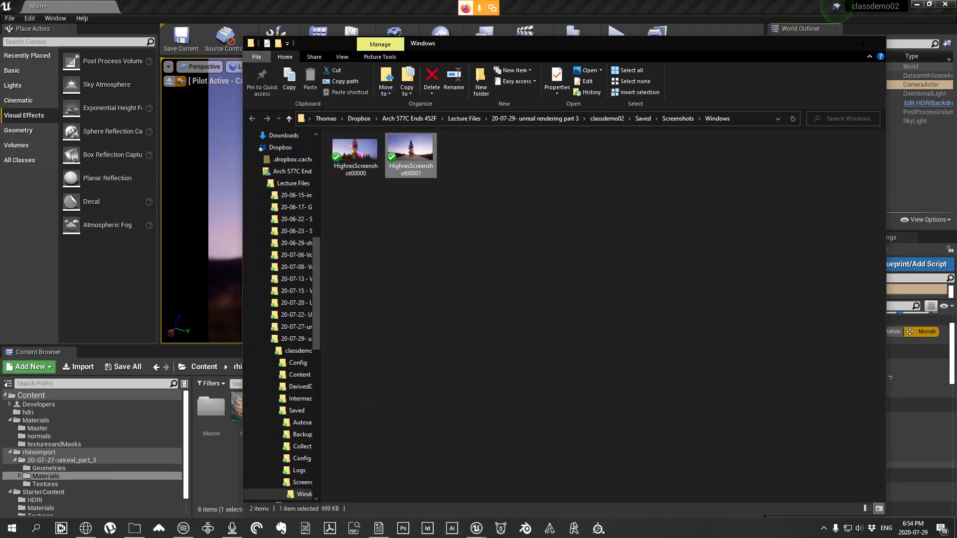
pyautogui.click(830, 44)
pyautogui.click(587, 198)
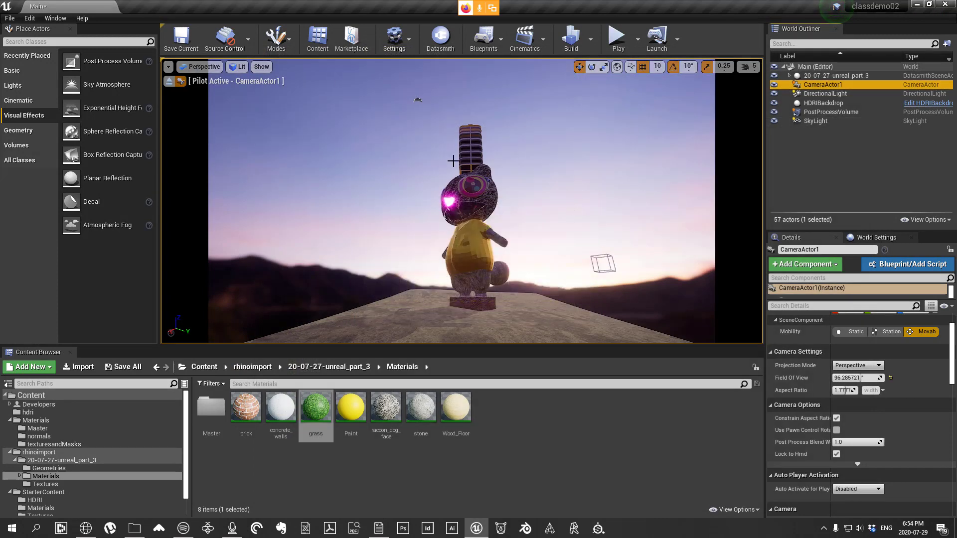
# Step: Hide all volume outlines in the camera viewport
pyautogui.click(261, 71)
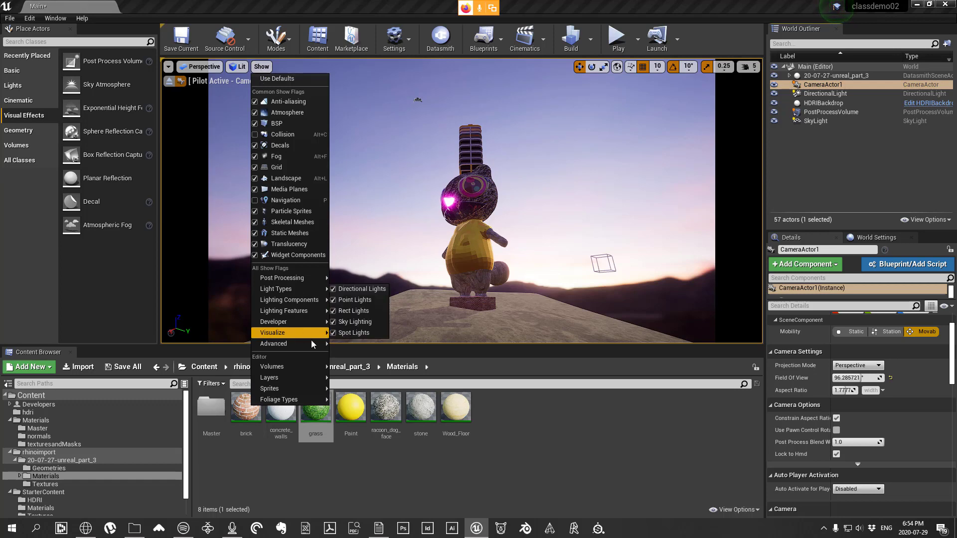
pyautogui.moveTo(315, 368)
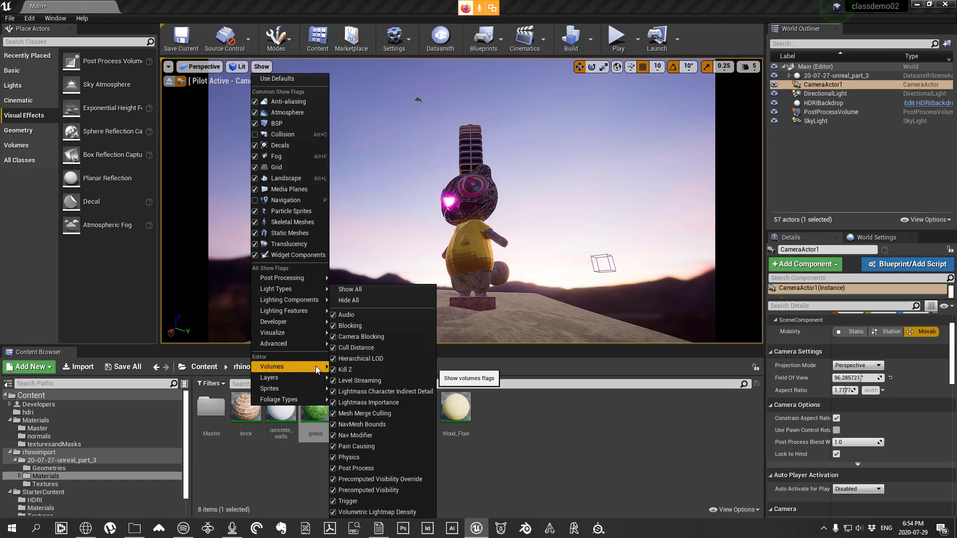
pyautogui.click(358, 301)
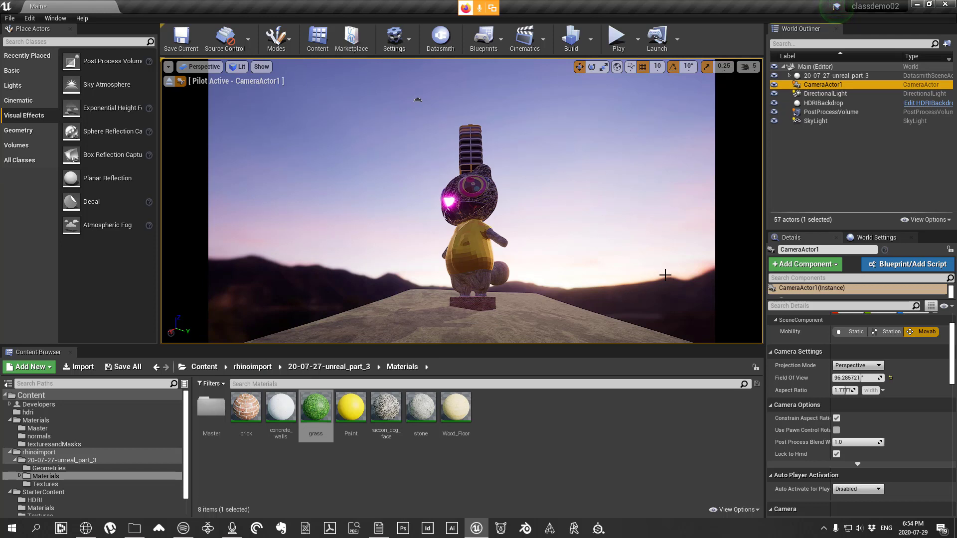
# Step: Hide all editor sprites in the camera viewport and clear the HDRI backdrop selection
pyautogui.click(430, 106)
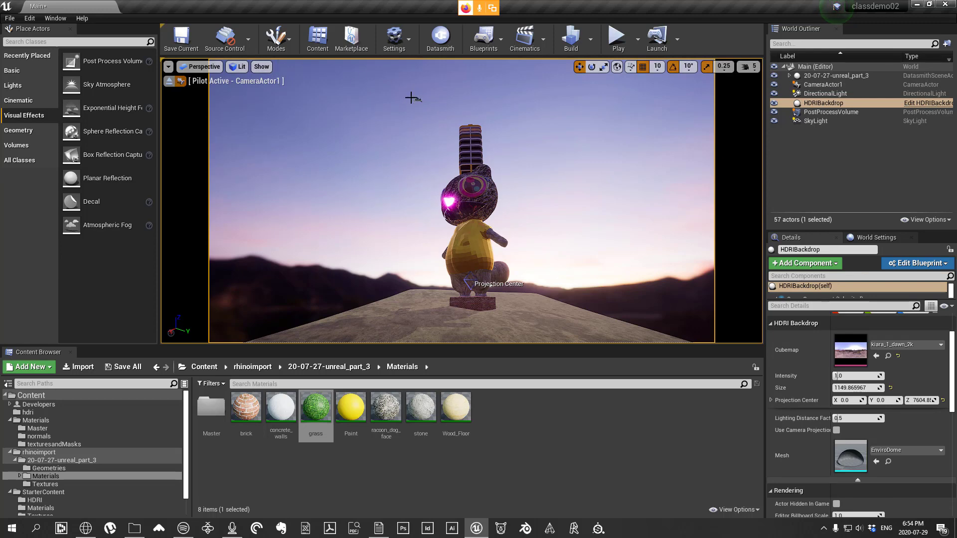
pyautogui.click(256, 70)
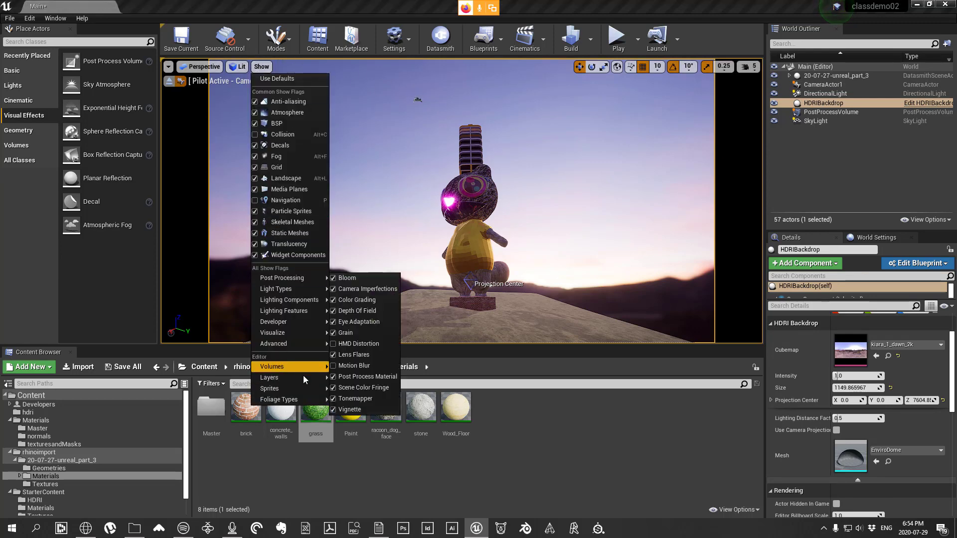
pyautogui.moveTo(308, 391)
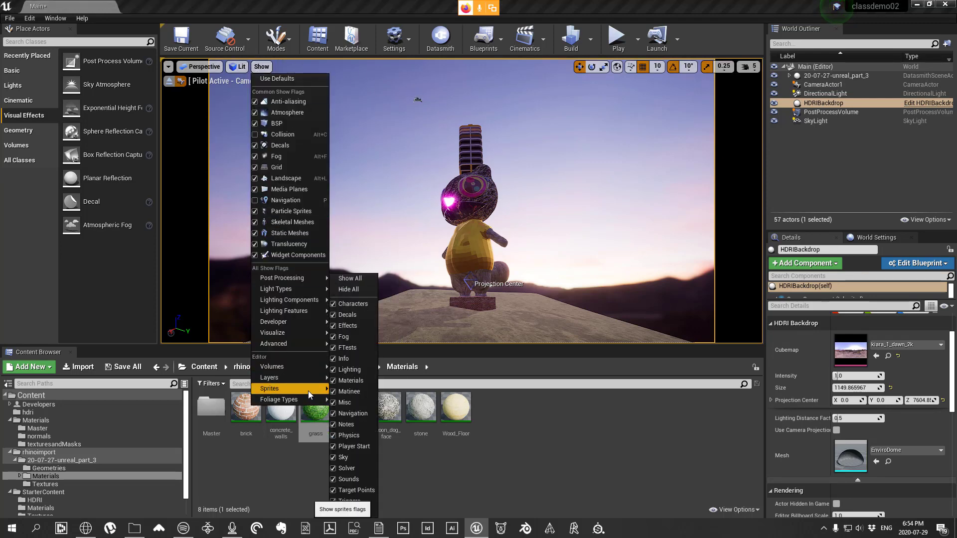
pyautogui.click(350, 289)
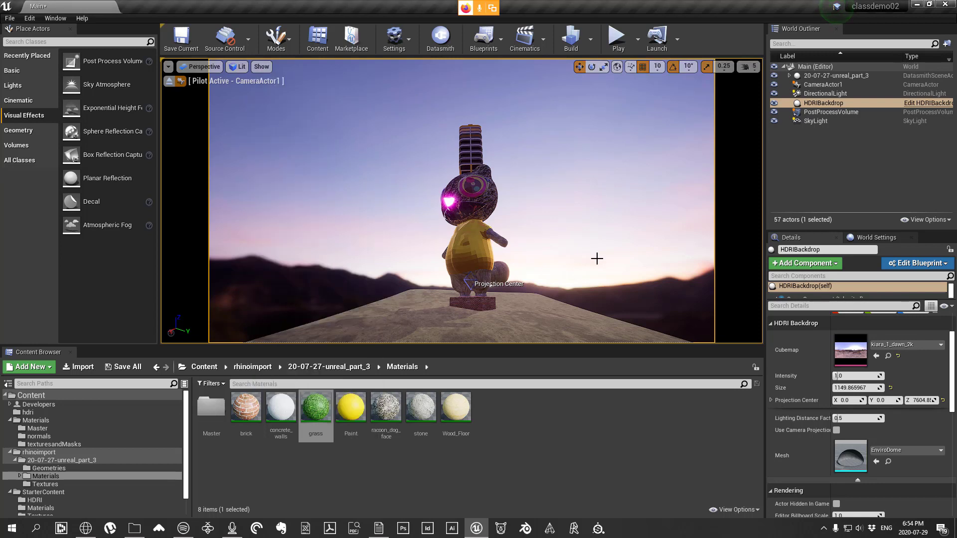
pyautogui.press('Escape')
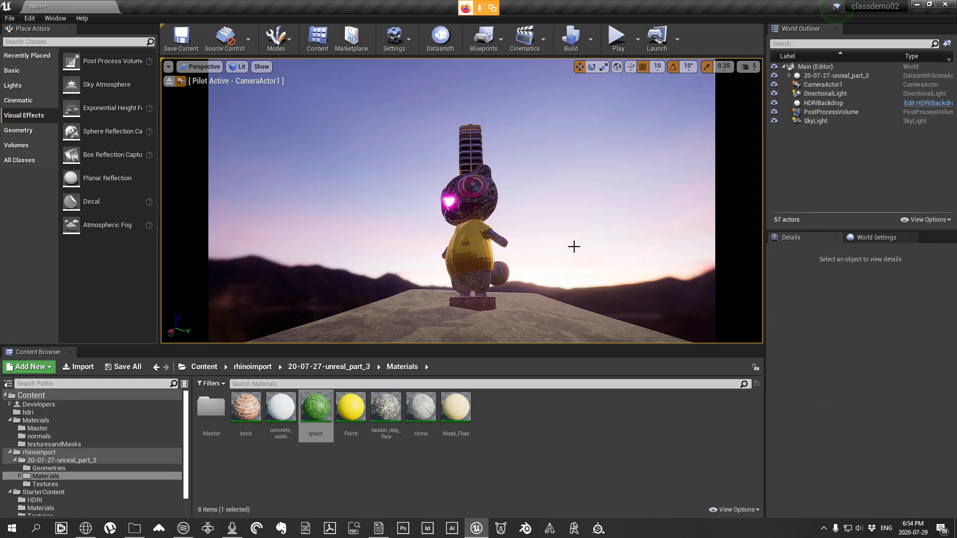
# Step: Capture a high resolution screenshot of the camera view without outlines or sprites, with a Screenshot Size Multiplier of 1.0
pyautogui.moveTo(584, 244); pyautogui.dragTo(593, 244, button='right')
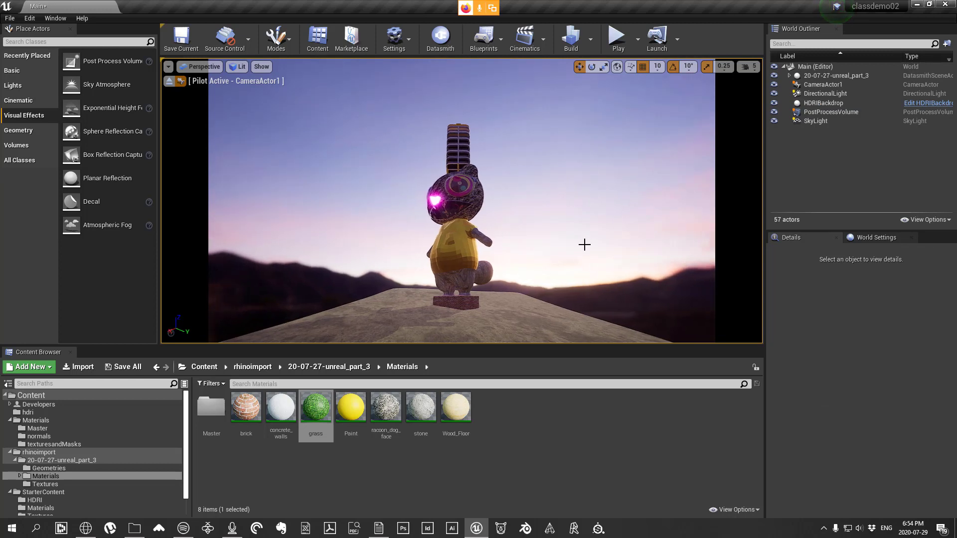
pyautogui.click(168, 67)
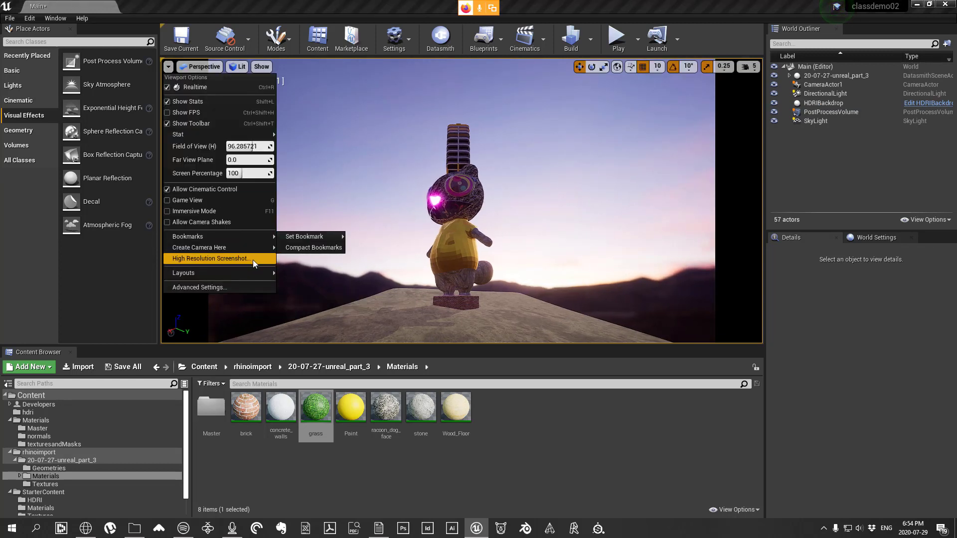
pyautogui.click(226, 260)
pyautogui.click(589, 314)
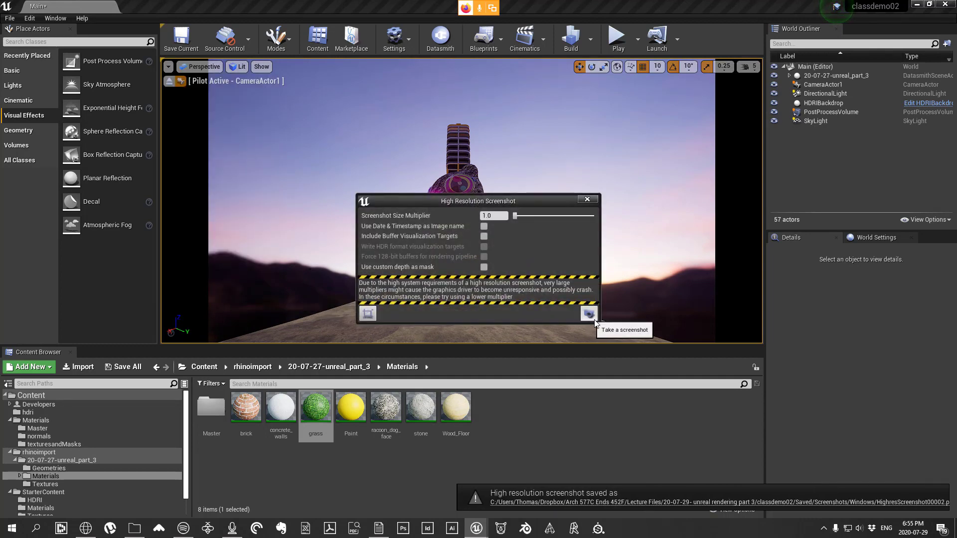
# Step: Open the saved HighresScreenshot00002 image in Photos
pyautogui.click(697, 505)
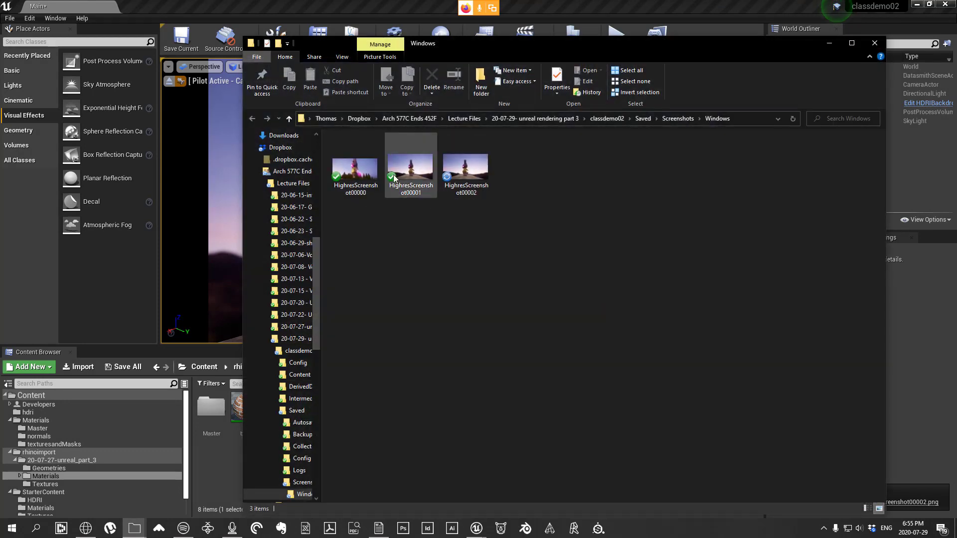
pyautogui.rightClick(472, 174)
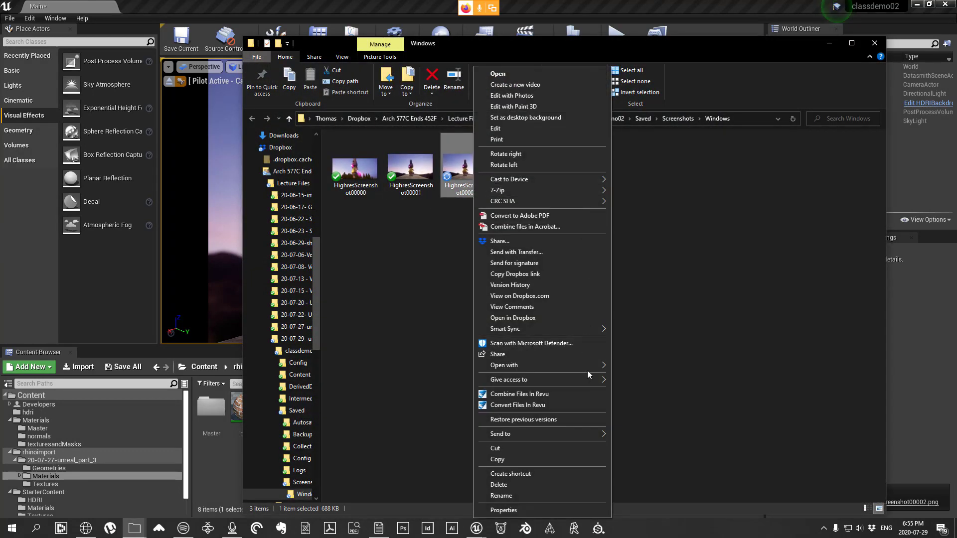
pyautogui.moveTo(588, 369)
pyautogui.click(635, 421)
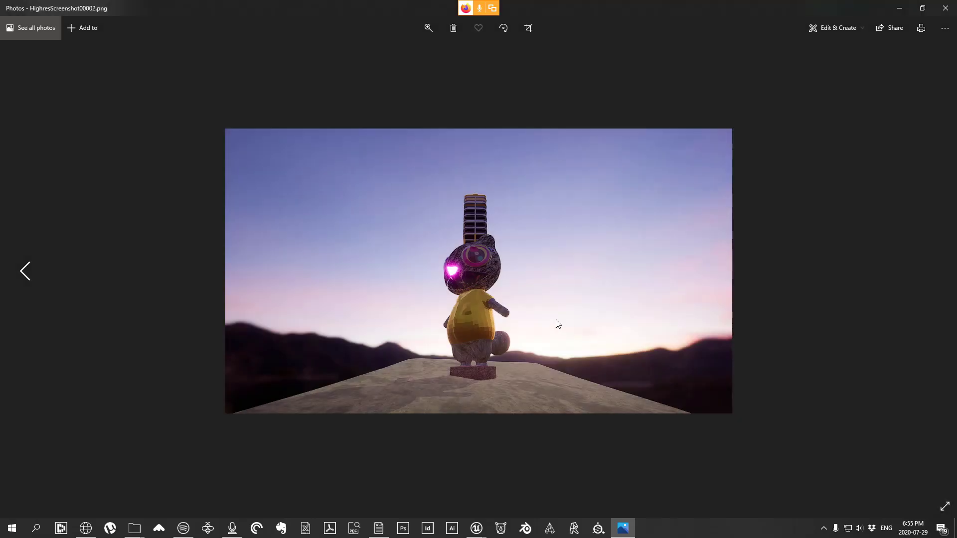
# Step: Compare HighresScreenshot00002 with the previous render, and return to the level without the image viewer, file window or screenshot dialog
pyautogui.press('Left')
pyautogui.press('Right')
pyautogui.press('Left')
pyautogui.press('Right')
pyautogui.press('Left')
pyautogui.press('Right')
pyautogui.press('Left')
pyautogui.press('Right')
pyautogui.press('Left')
pyautogui.press('Right')
pyautogui.click(946, 8)
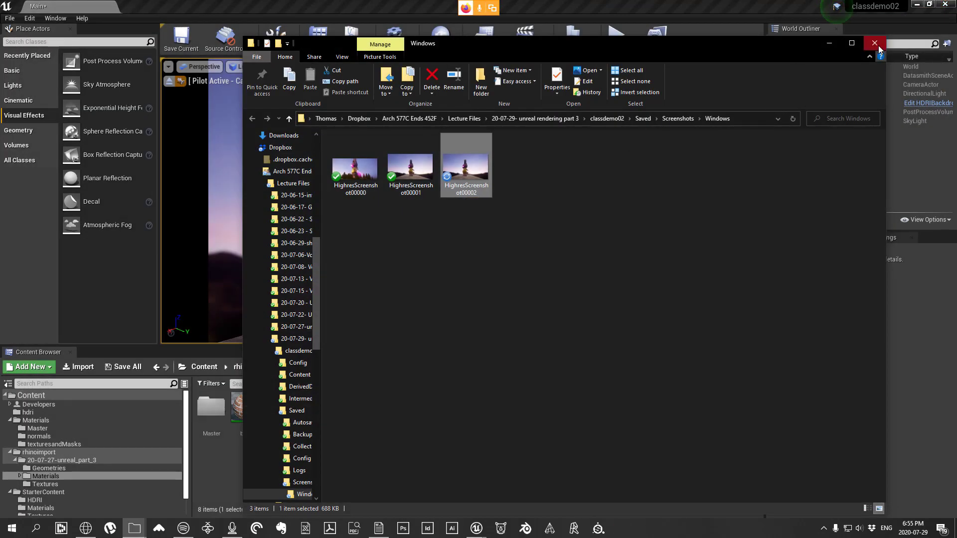
pyautogui.click(876, 44)
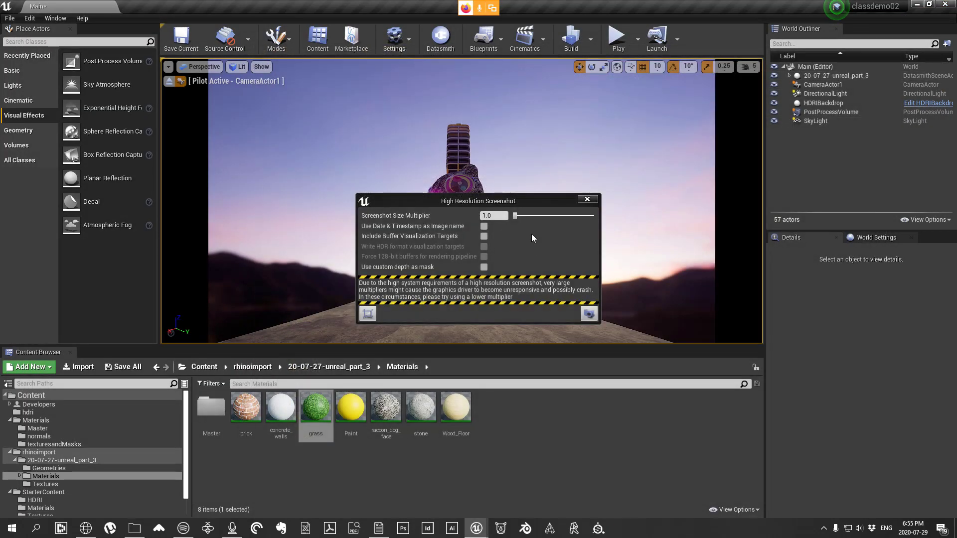
pyautogui.click(587, 199)
# Step: Show all volume outlines in the camera viewport
pyautogui.click(268, 67)
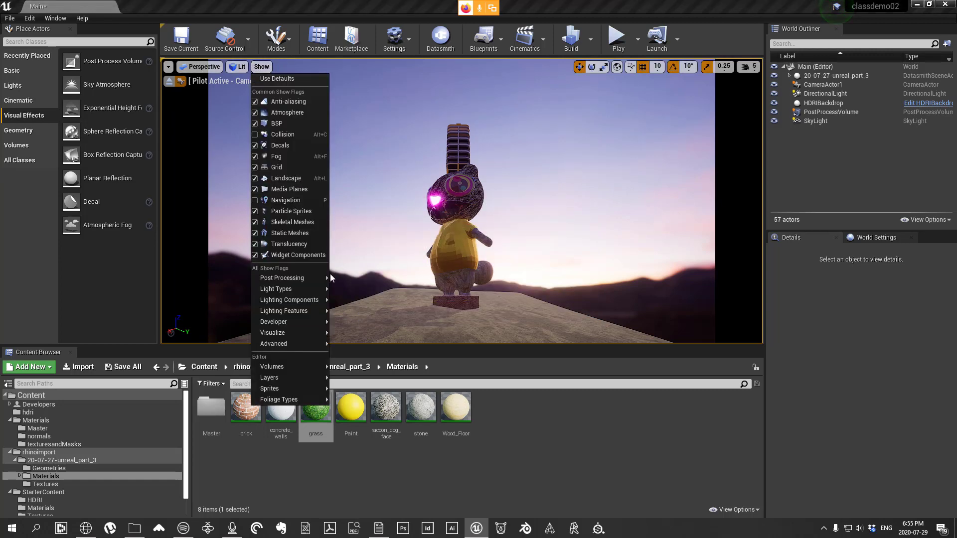
pyautogui.moveTo(316, 366)
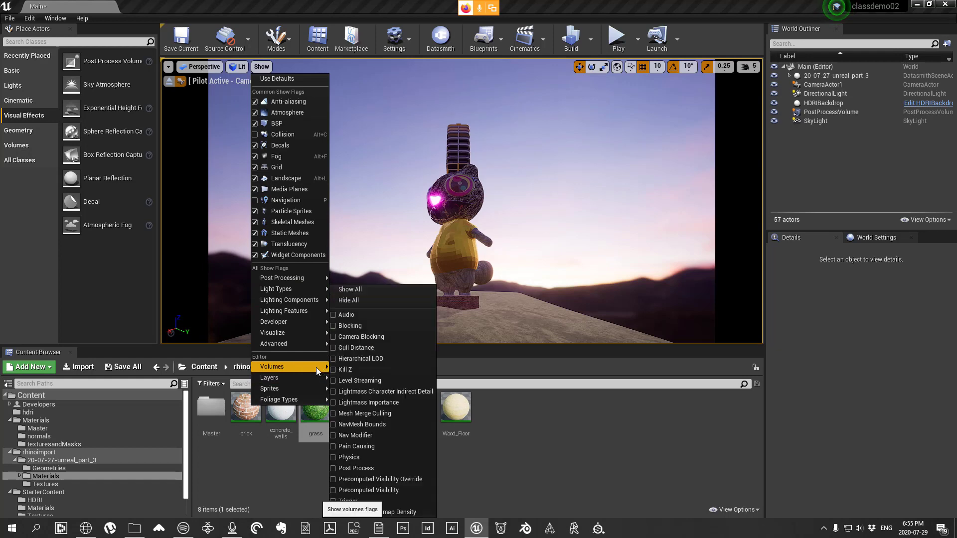
pyautogui.click(357, 289)
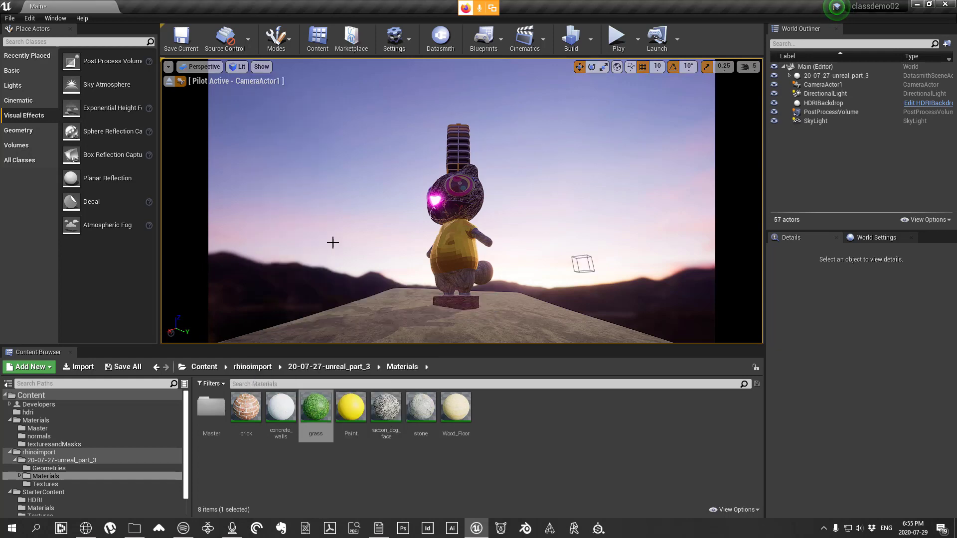
pyautogui.click(261, 66)
pyautogui.moveTo(317, 280)
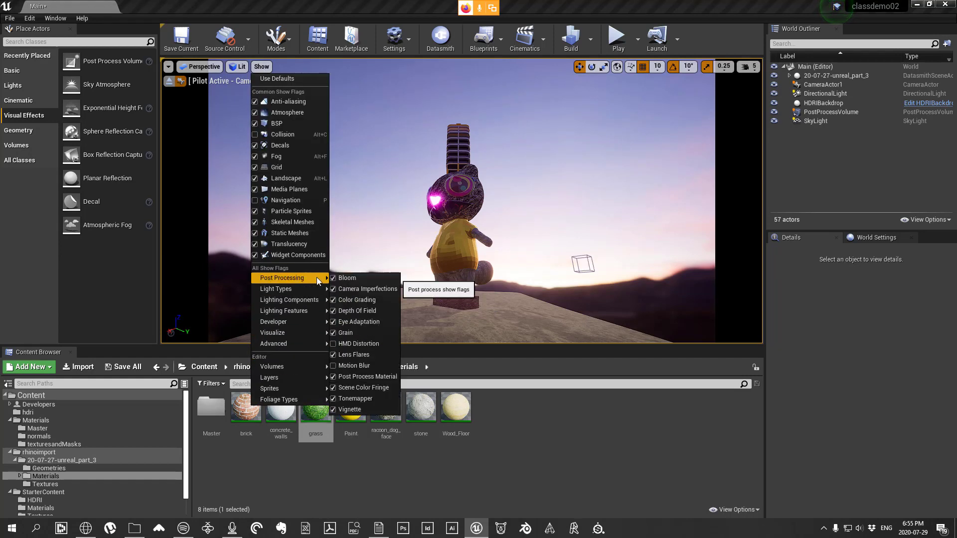
pyautogui.moveTo(313, 366)
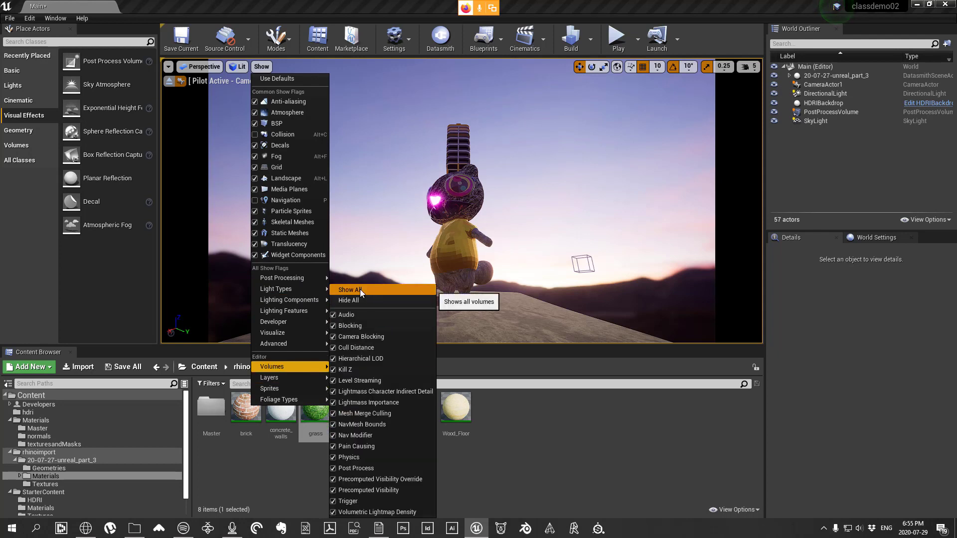
pyautogui.click(379, 290)
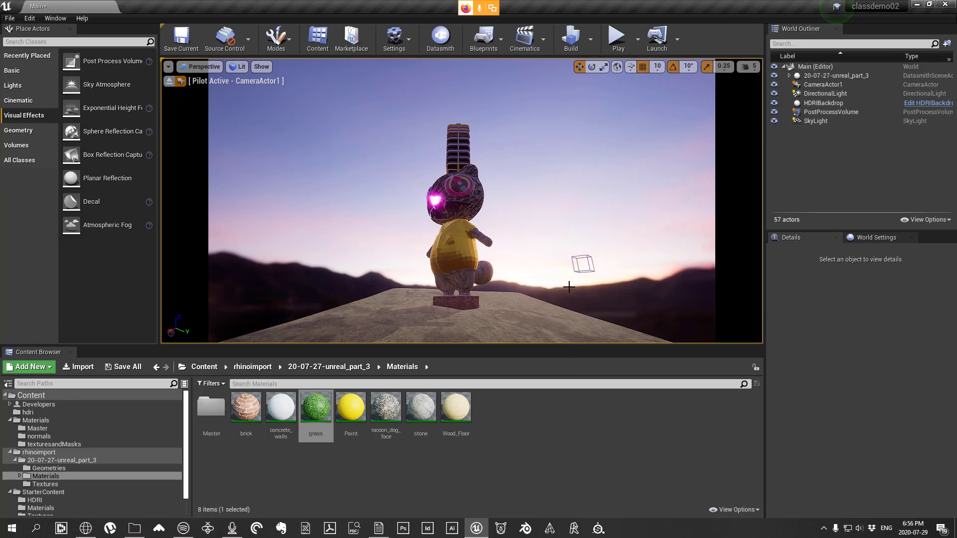
# Step: Stop piloting CameraActor1 and return to the free perspective view of the statue
pyautogui.moveTo(580, 233); pyautogui.dragTo(594, 233, button='right')
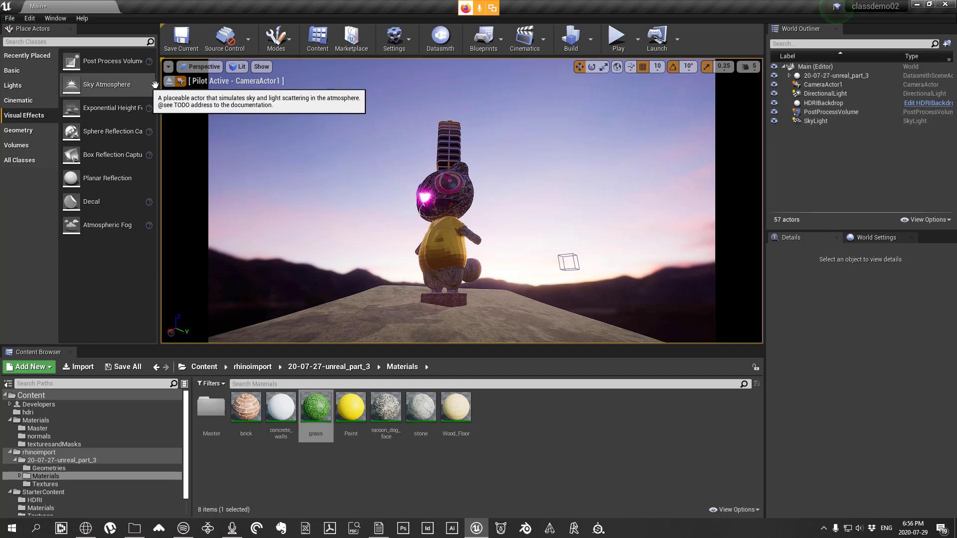
pyautogui.click(174, 88)
pyautogui.moveTo(486, 163); pyautogui.dragTo(489, 145, button='right')
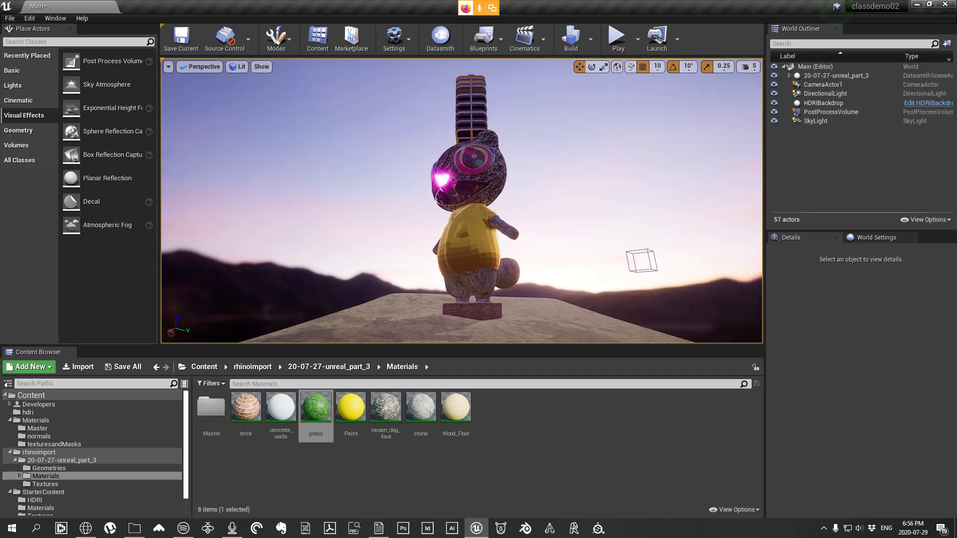
# Step: Try the Use custom depth as mask option for a high resolution screenshot, and close the dialog without capturing
pyautogui.click(169, 67)
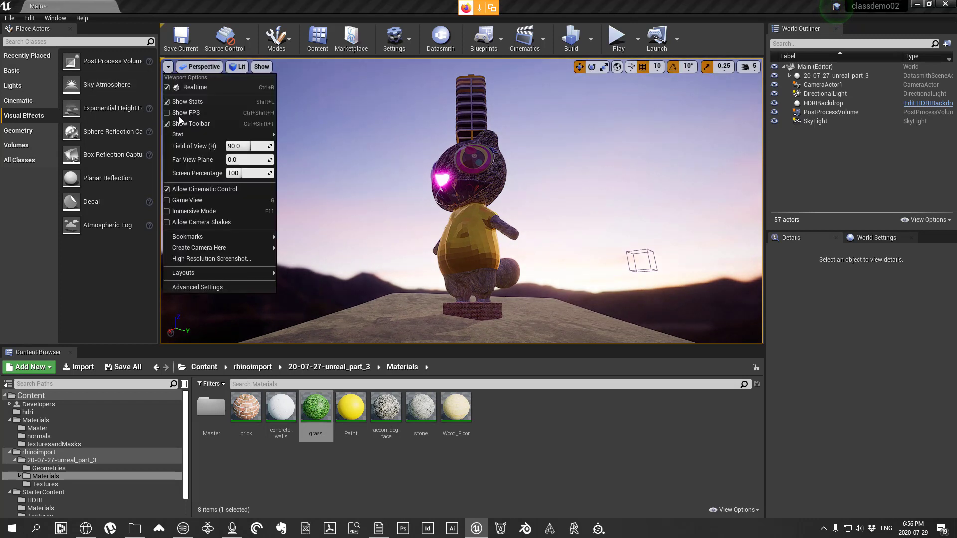
pyautogui.click(246, 258)
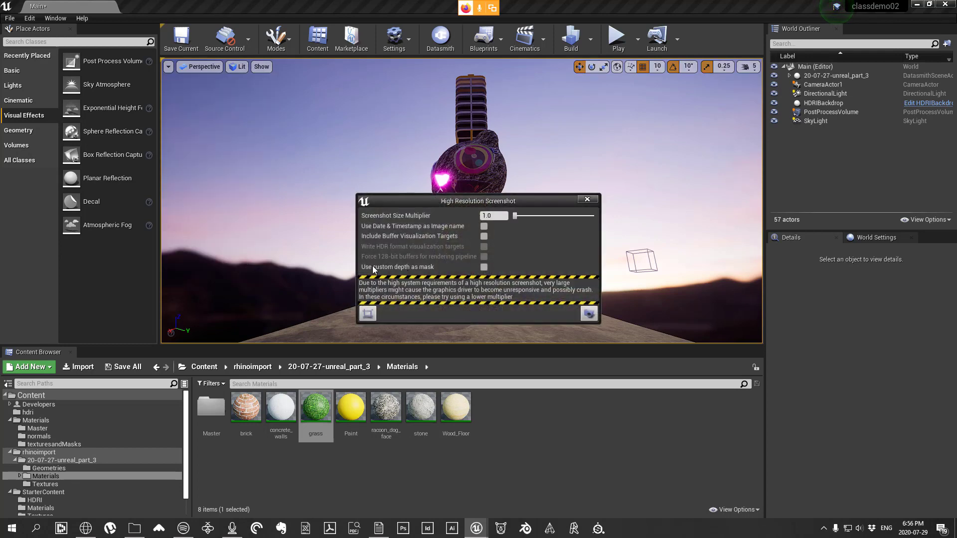
pyautogui.click(484, 268)
pyautogui.moveTo(517, 197); pyautogui.dragTo(927, 191)
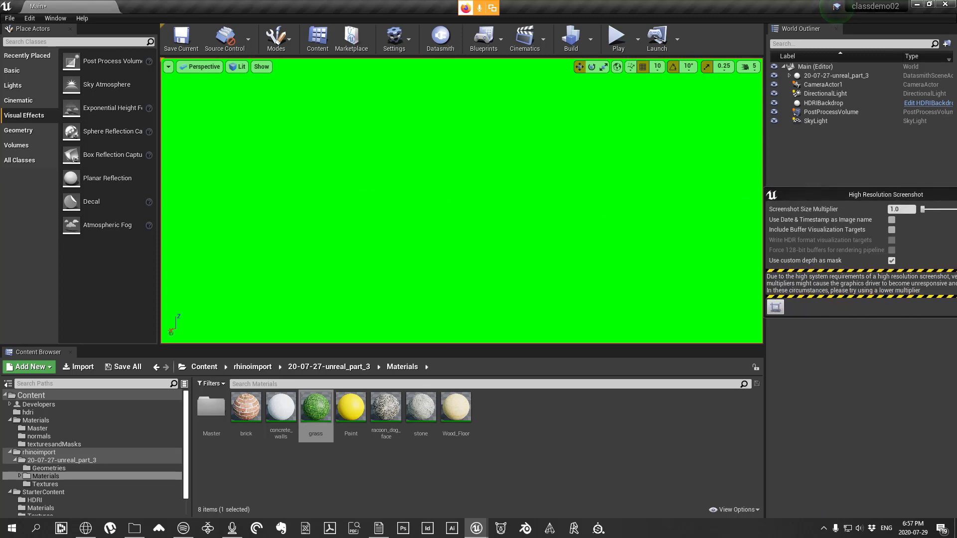
pyautogui.click(892, 260)
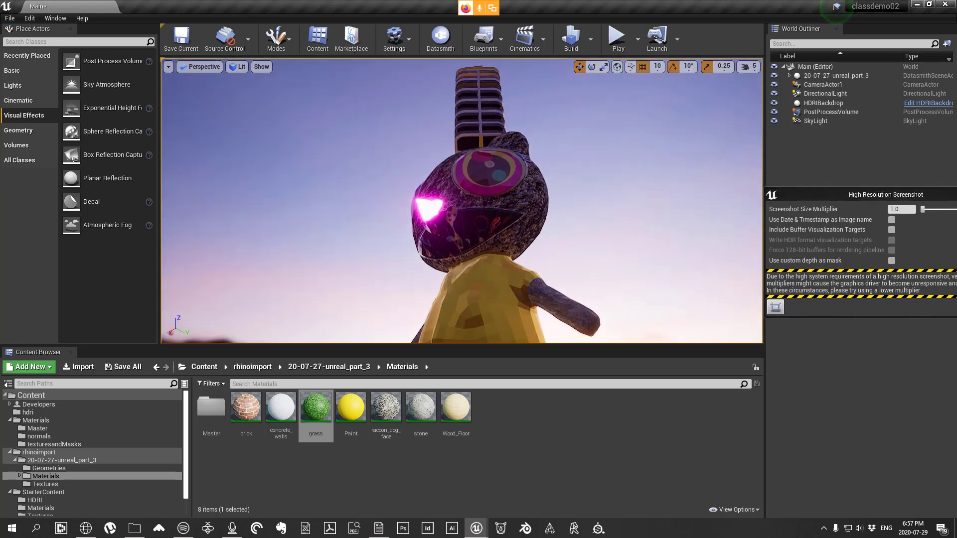
pyautogui.press('w')
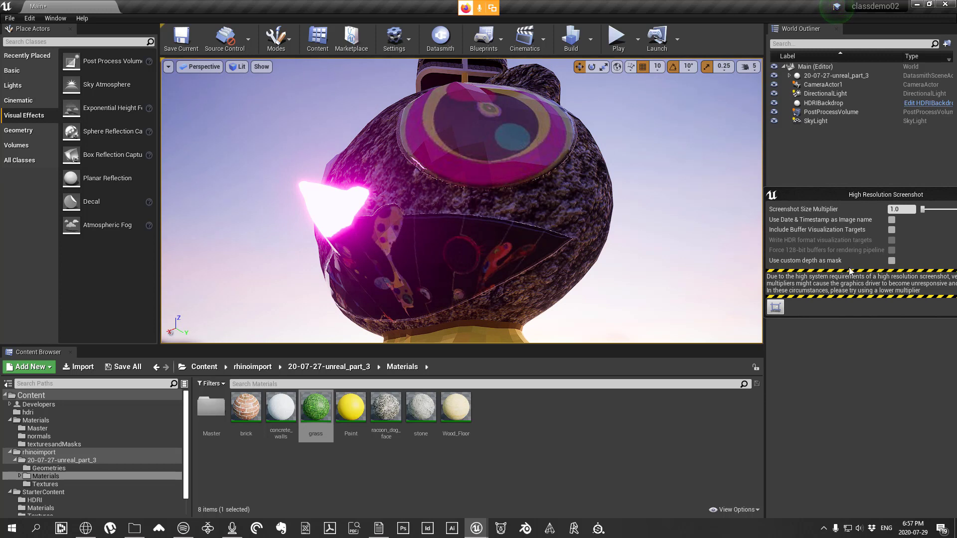
pyautogui.click(892, 260)
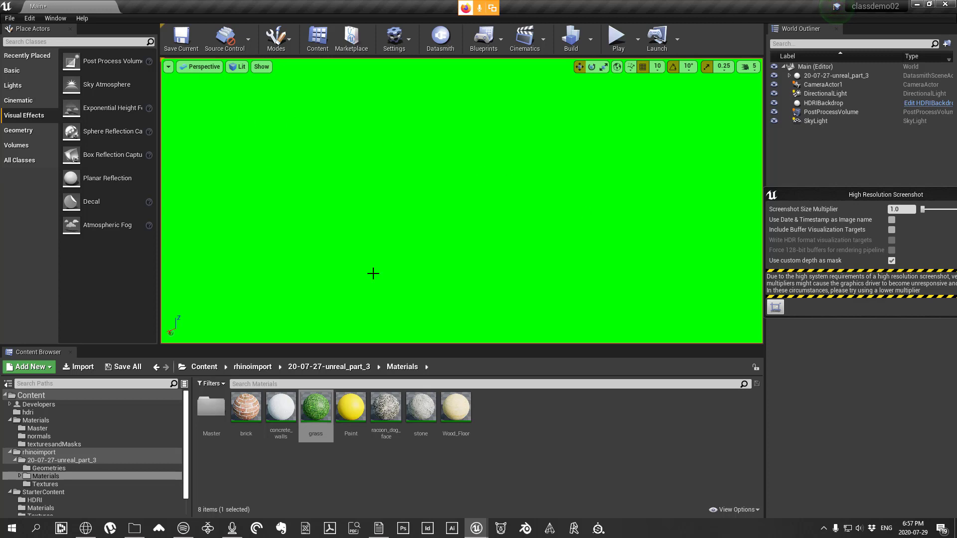
pyautogui.moveTo(899, 193); pyautogui.dragTo(469, 173)
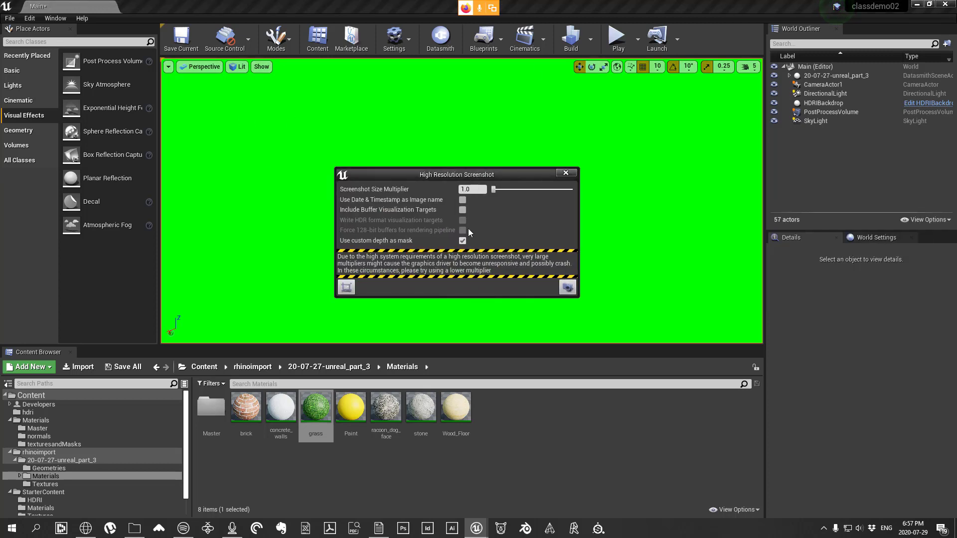
pyautogui.click(566, 173)
pyautogui.moveTo(581, 206)
pyautogui.mouseDown(button='right')
pyautogui.moveTo(571, 269)
pyautogui.moveTo(579, 222)
pyautogui.mouseUp(button='right')
pyautogui.press('s')
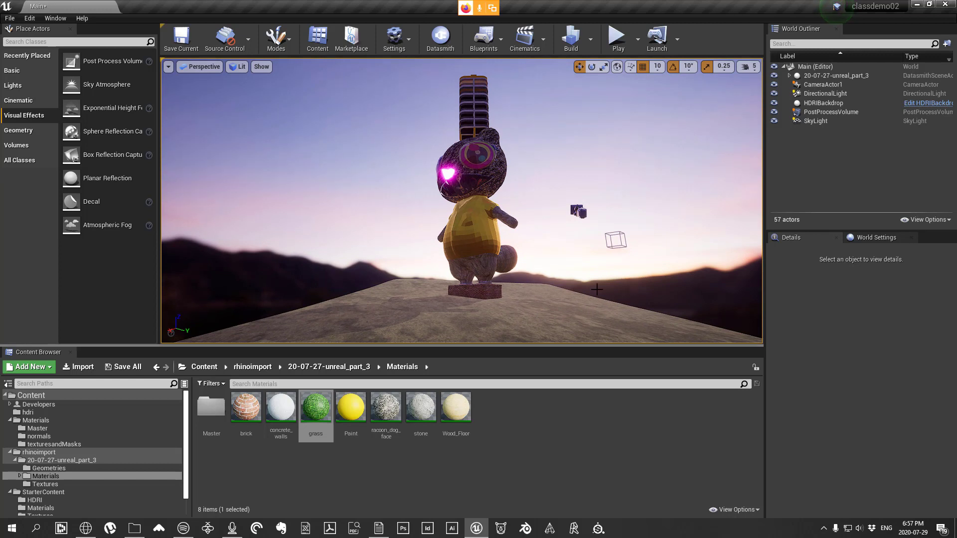
pyautogui.moveTo(579, 209)
pyautogui.mouseDown(button='right')
pyautogui.moveTo(577, 234)
pyautogui.moveTo(577, 214)
pyautogui.moveTo(586, 214)
pyautogui.moveTo(576, 198)
pyautogui.moveTo(572, 206)
pyautogui.mouseUp(button='right')
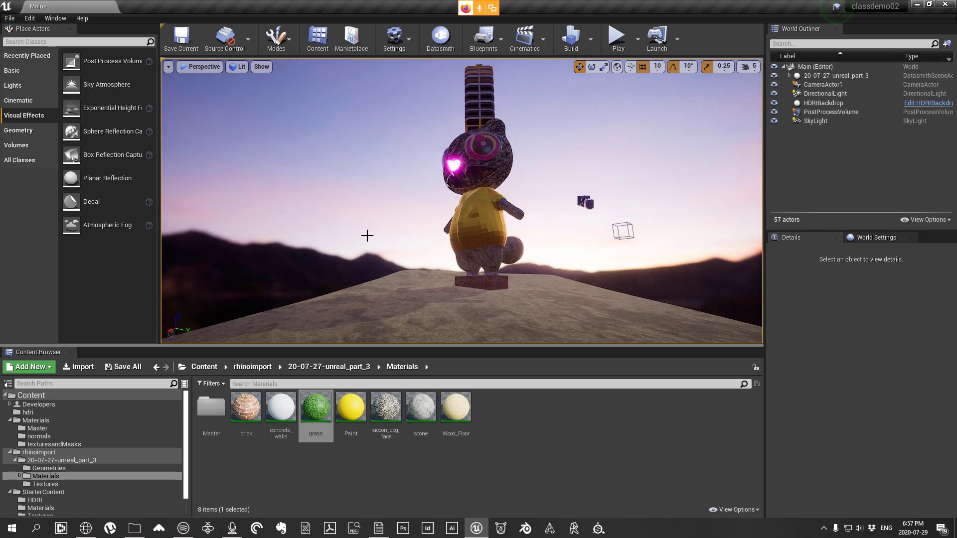
pyautogui.moveTo(367, 236); pyautogui.dragTo(370, 236, button='right')
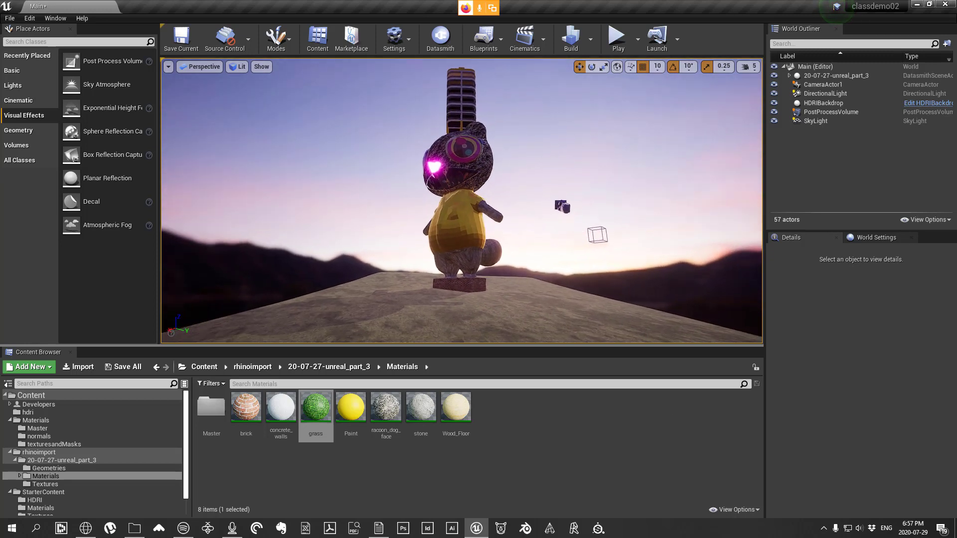
pyautogui.moveTo(479, 191); pyautogui.dragTo(473, 189, button='right')
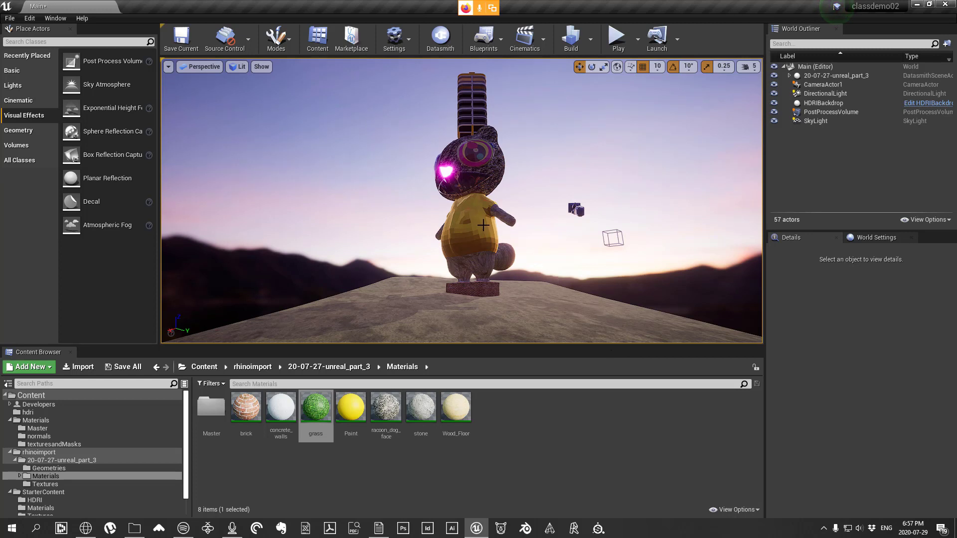
pyautogui.click(30, 18)
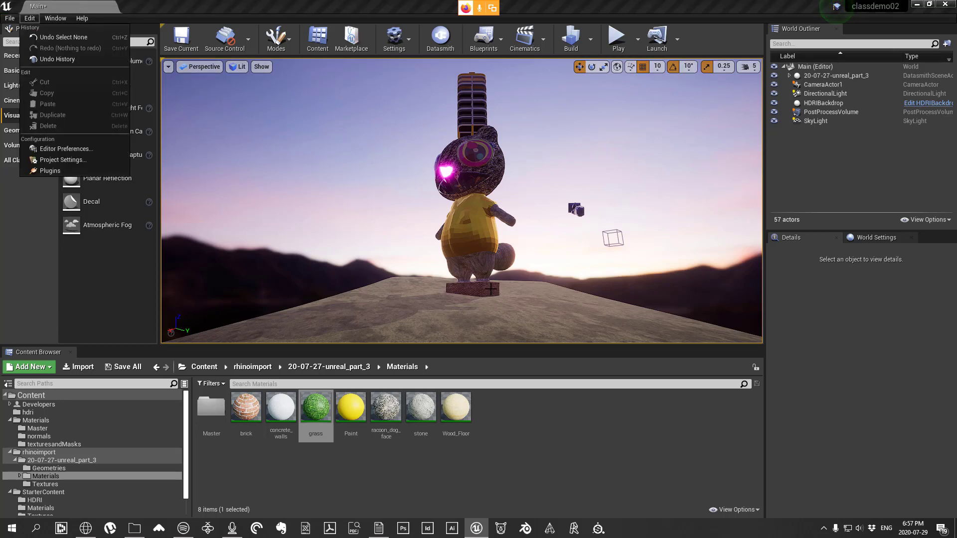
# Step: Select the statue's yellow body mesh and examine its selection options, including selecting all static mesh actors
pyautogui.click(497, 228)
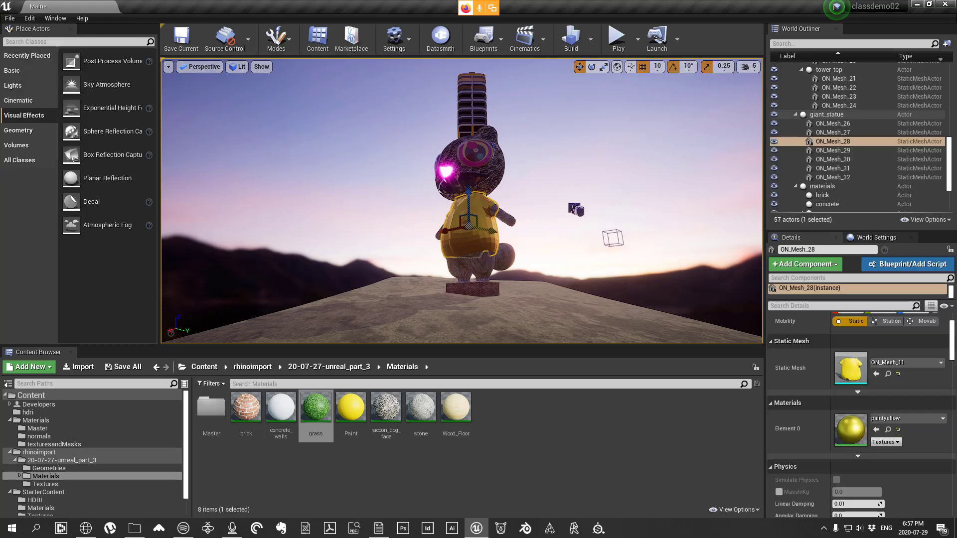
pyautogui.rightClick(487, 223)
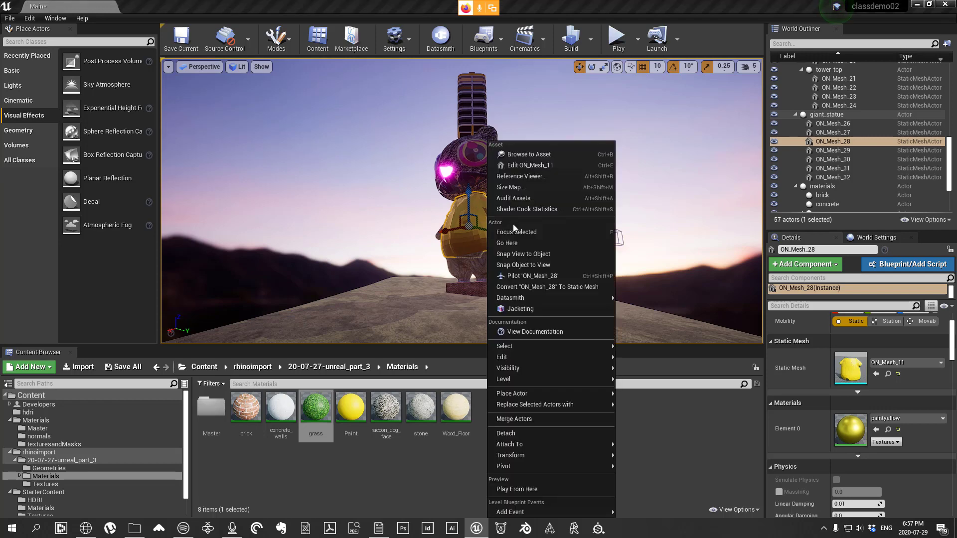
pyautogui.moveTo(609, 347)
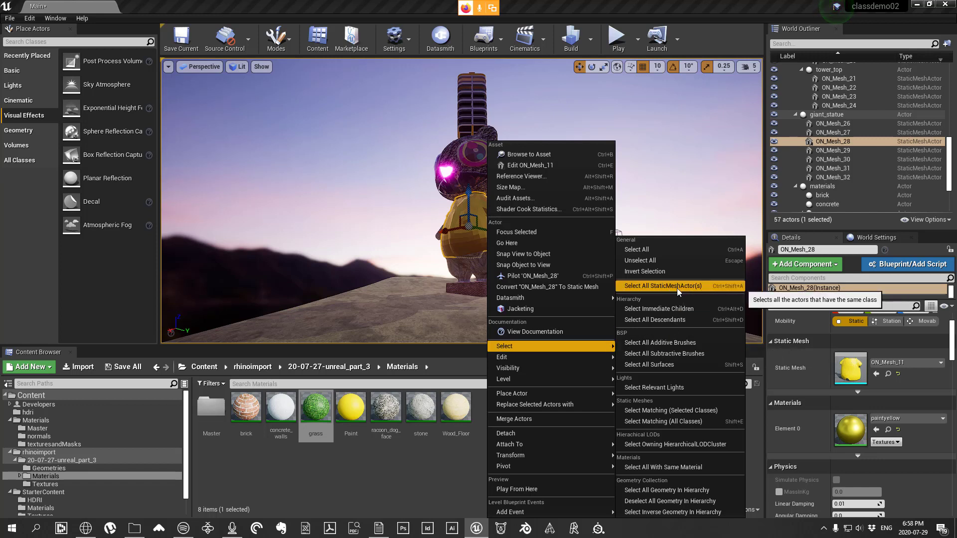
pyautogui.moveTo(588, 297)
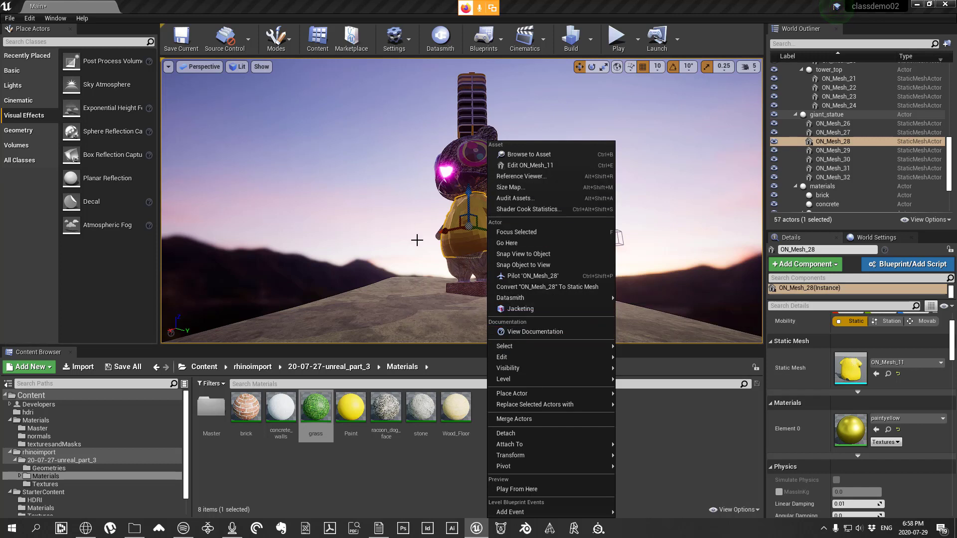
pyautogui.click(417, 241)
pyautogui.click(476, 245)
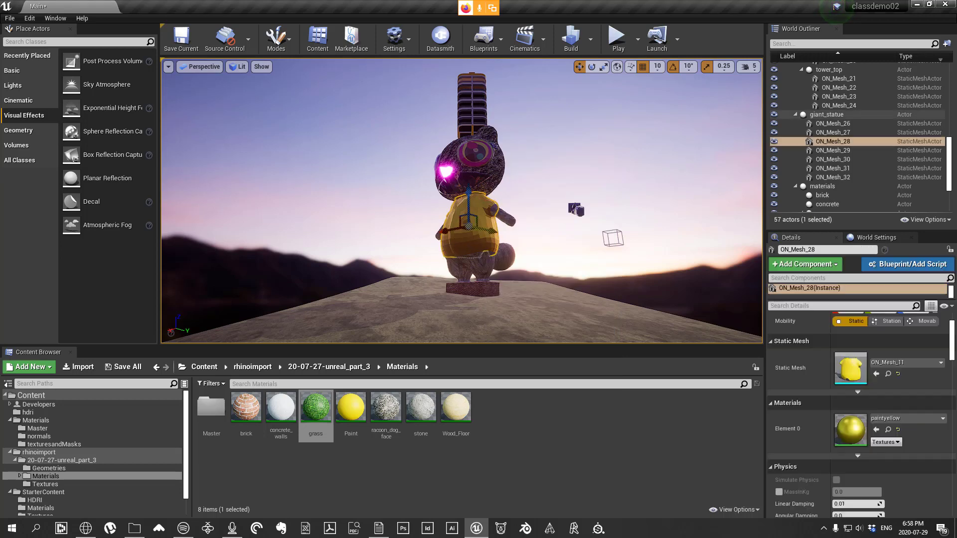
pyautogui.rightClick(479, 239)
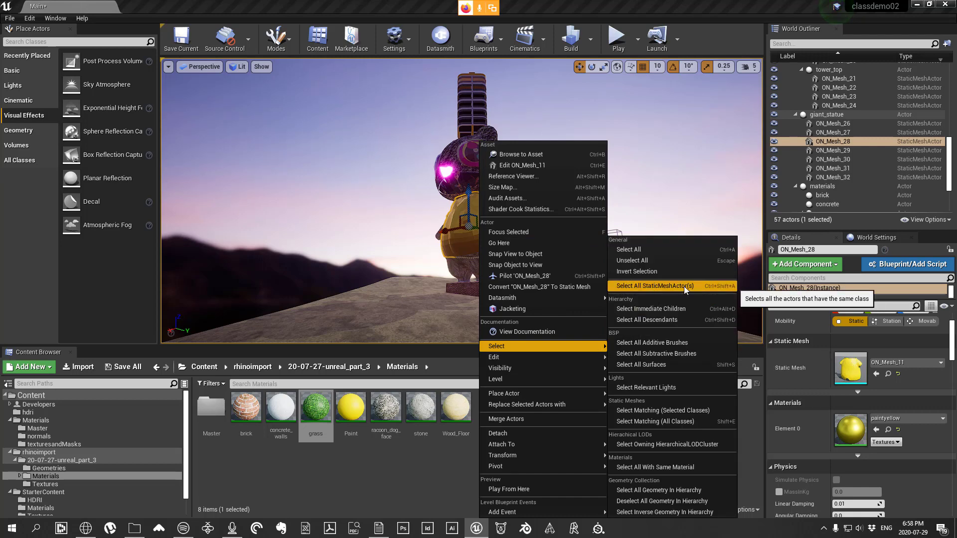
pyautogui.click(648, 215)
# Step: Select CameraActor1 in the viewport
pyautogui.click(577, 209)
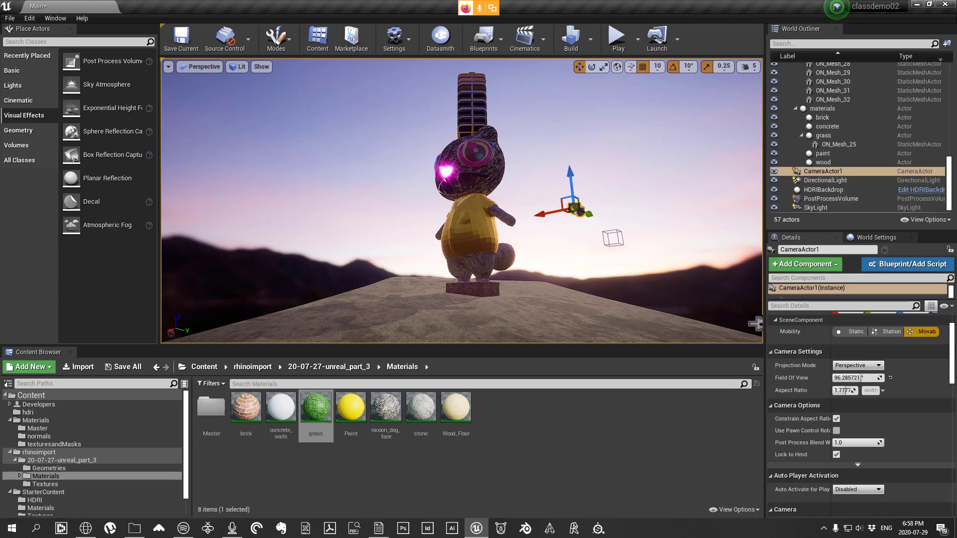
# Step: Examine the selection options for CameraActor1, including selecting all camera actors, and clear the selection without choosing one
pyautogui.rightClick(577, 209)
pyautogui.moveTo(667, 325)
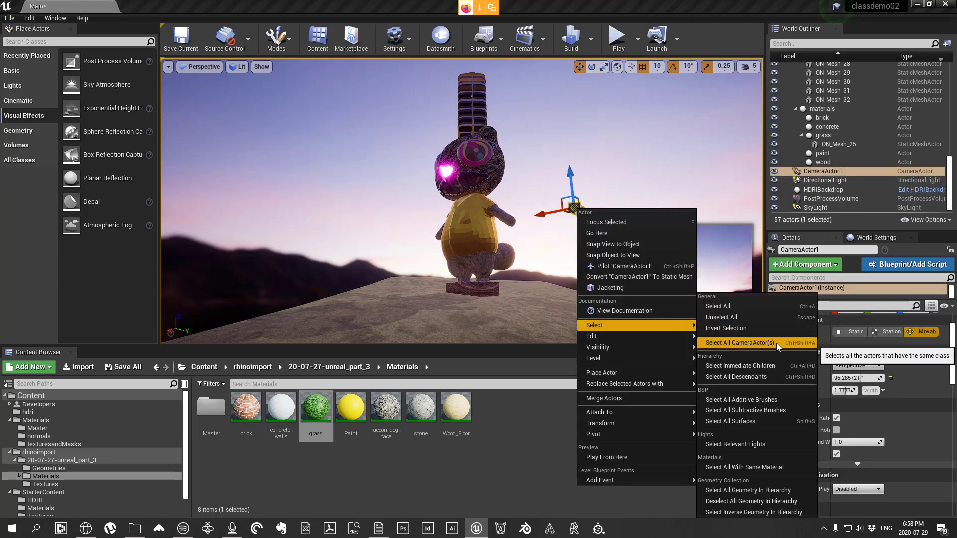
pyautogui.click(474, 232)
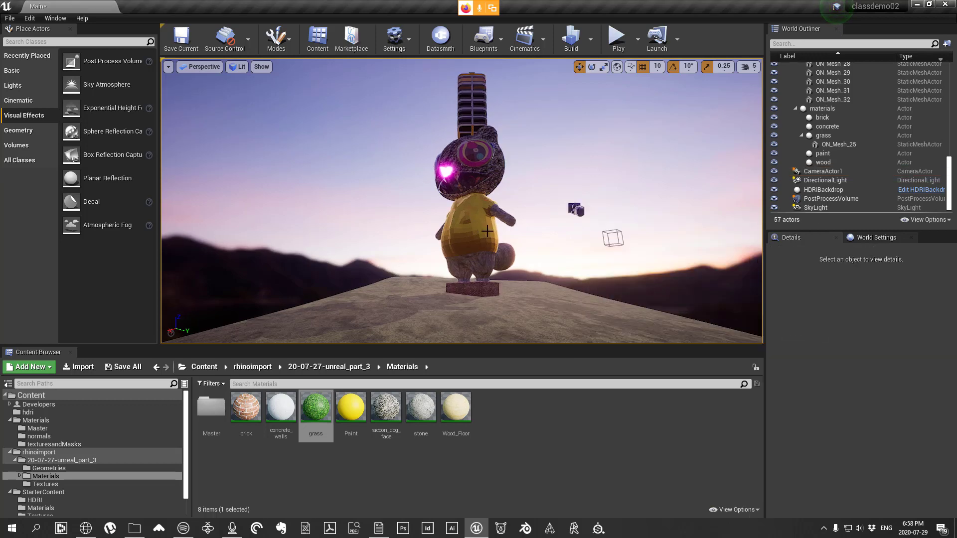
# Step: Select the statue's yellow body mesh and extend the selection to all static mesh actors, leaving CameraActor1 out
pyautogui.click(489, 232)
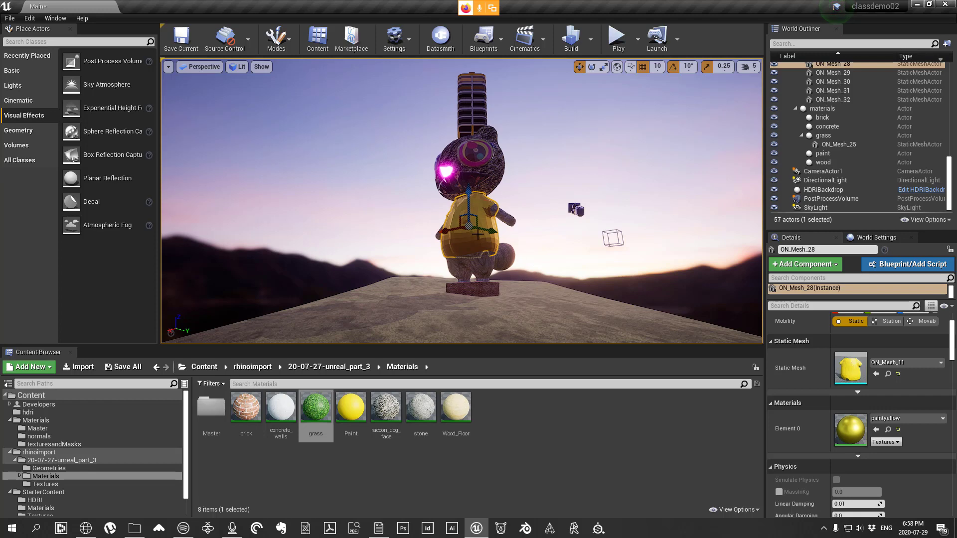
pyautogui.rightClick(486, 141)
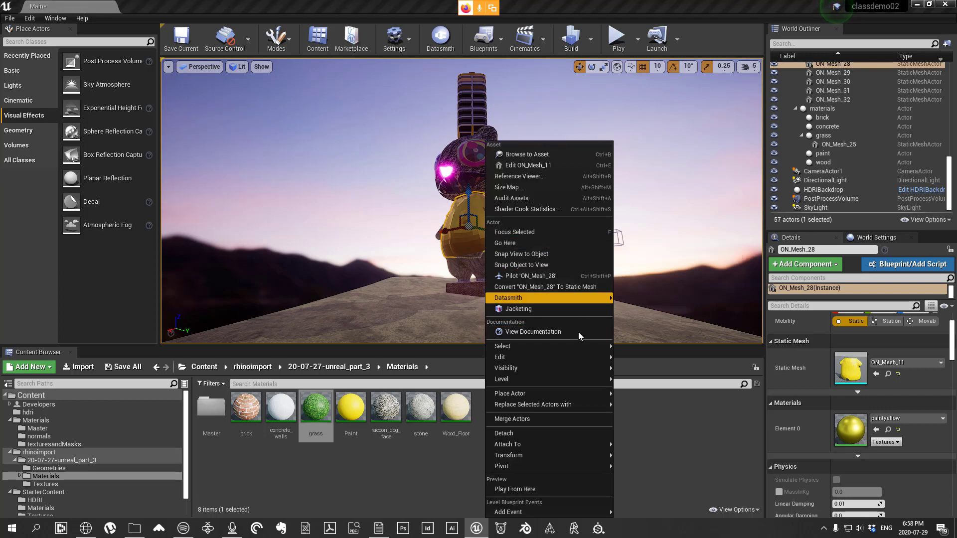
pyautogui.moveTo(598, 349)
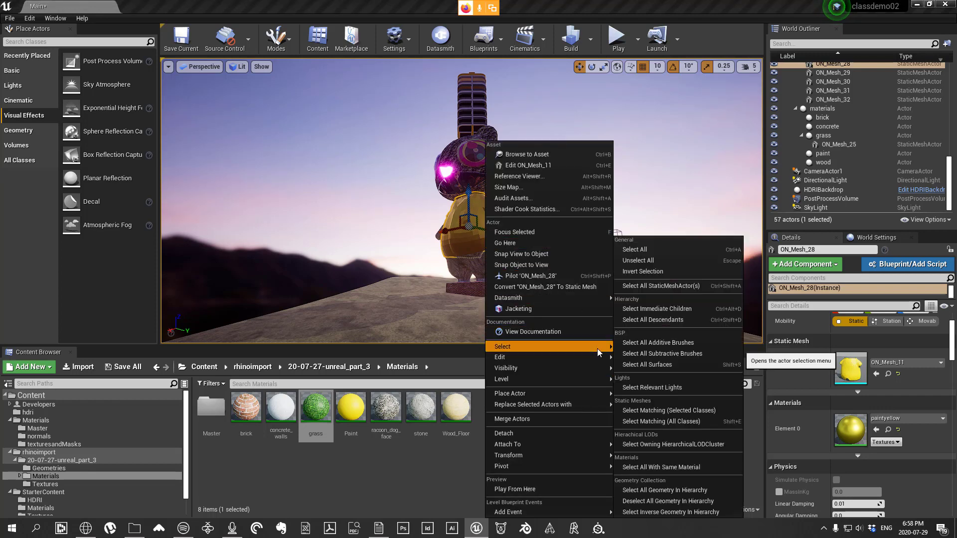
pyautogui.click(672, 285)
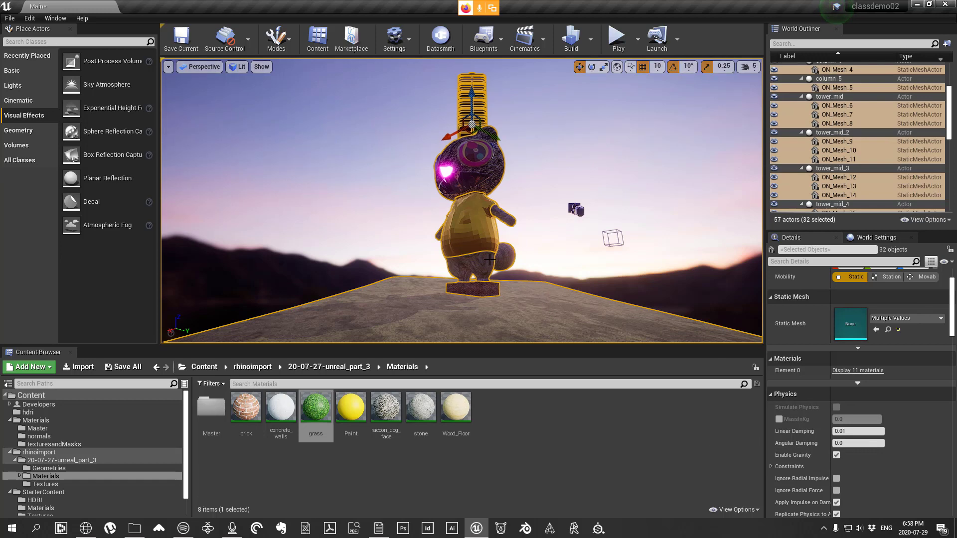
pyautogui.keyDown('ctrl'); pyautogui.click(577, 210); pyautogui.keyUp('ctrl')
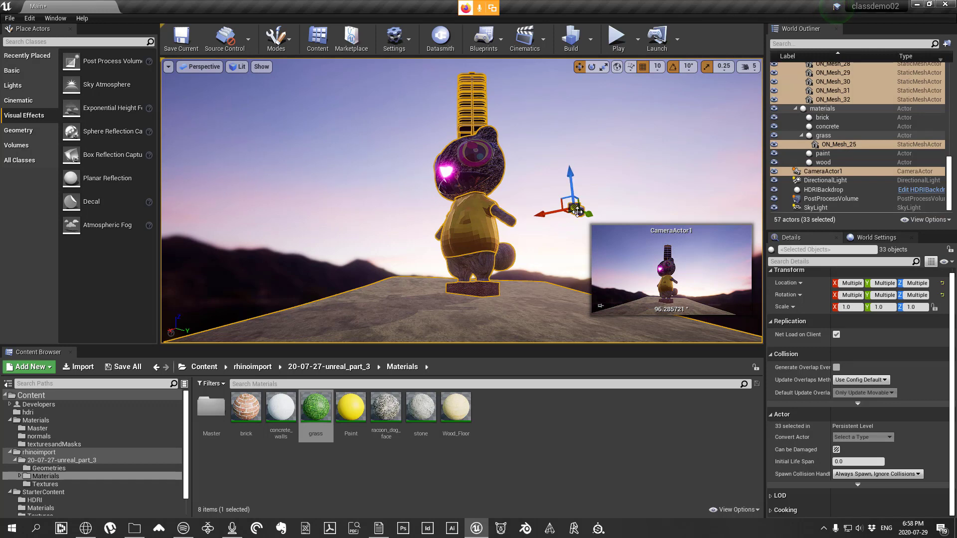
pyautogui.keyDown('ctrl'); pyautogui.click(577, 212); pyautogui.keyUp('ctrl')
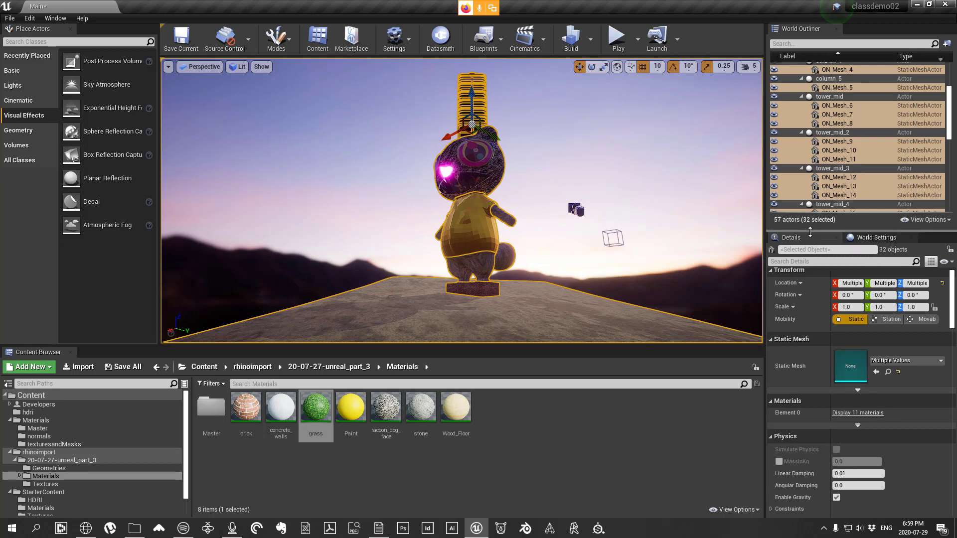
# Step: Expand the advanced Rendering settings of the selected static meshes down to the Render CustomDepth Pass option
pyautogui.scroll(-3, 839, 494)
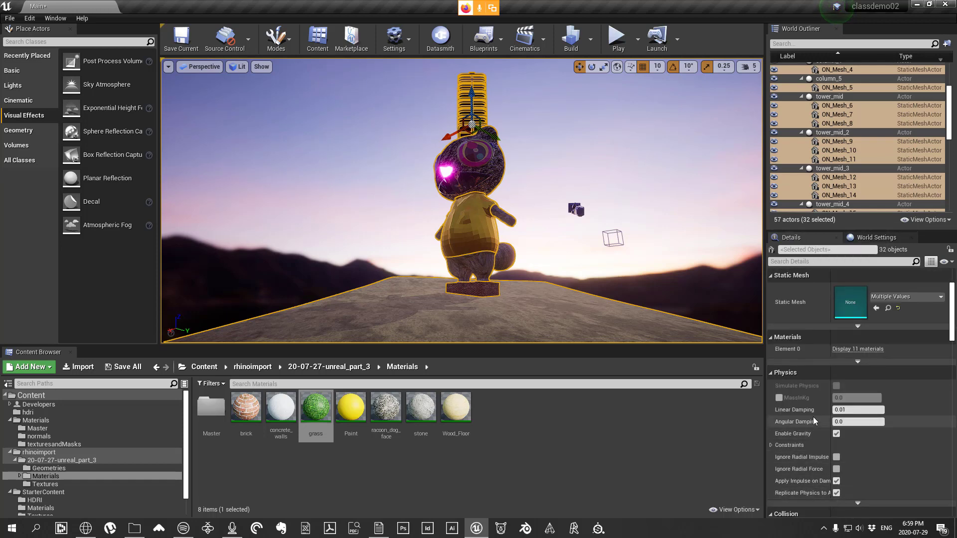
pyautogui.scroll(-5, 813, 415)
pyautogui.scroll(-6, 812, 413)
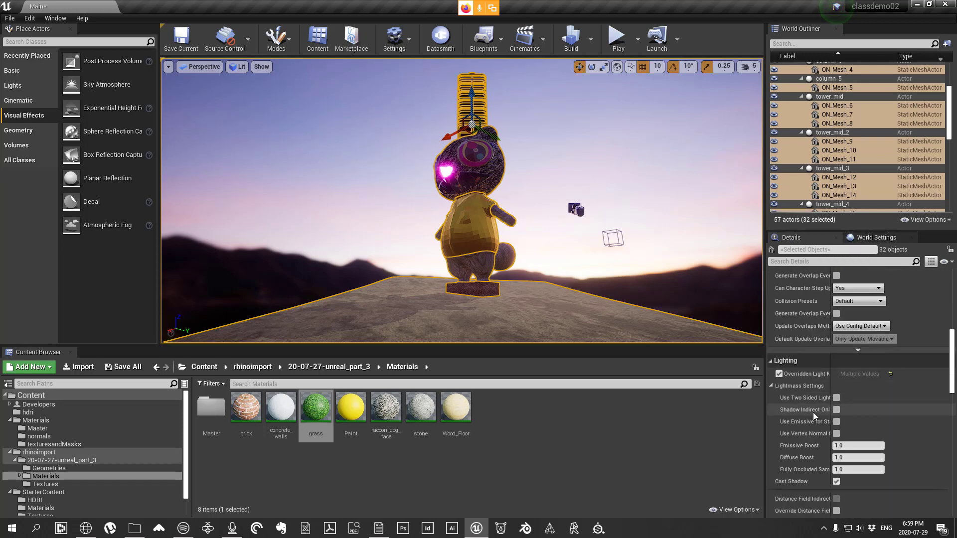
pyautogui.scroll(-3, 791, 364)
pyautogui.scroll(-12, 790, 364)
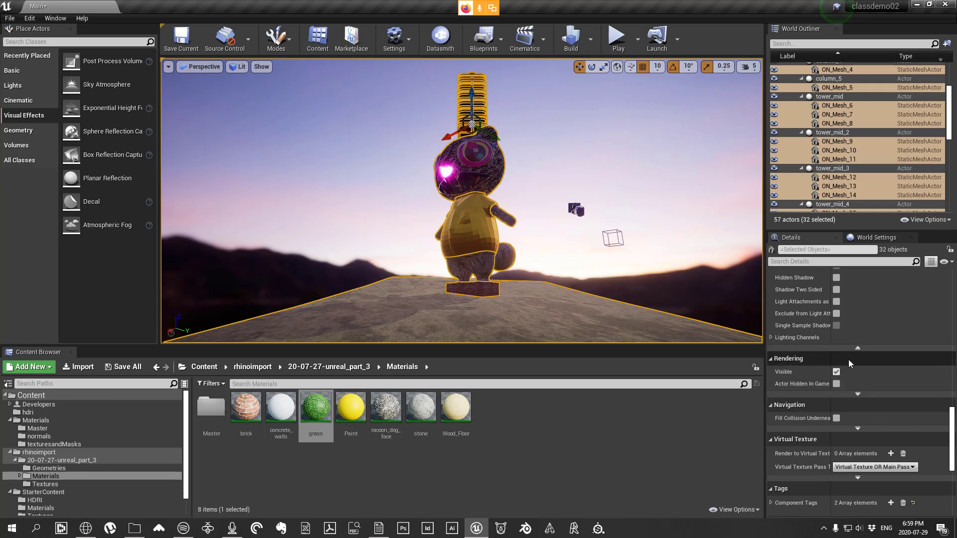
pyautogui.click(858, 394)
pyautogui.scroll(-3, 854, 405)
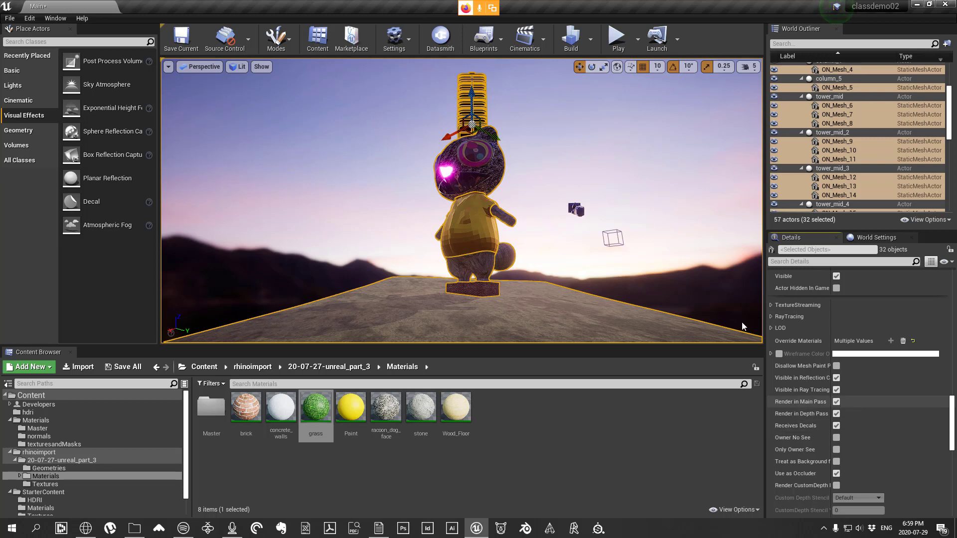
# Step: Check the Use custom depth as mask option for high resolution screenshots, and close the dialog without capturing
pyautogui.click(169, 66)
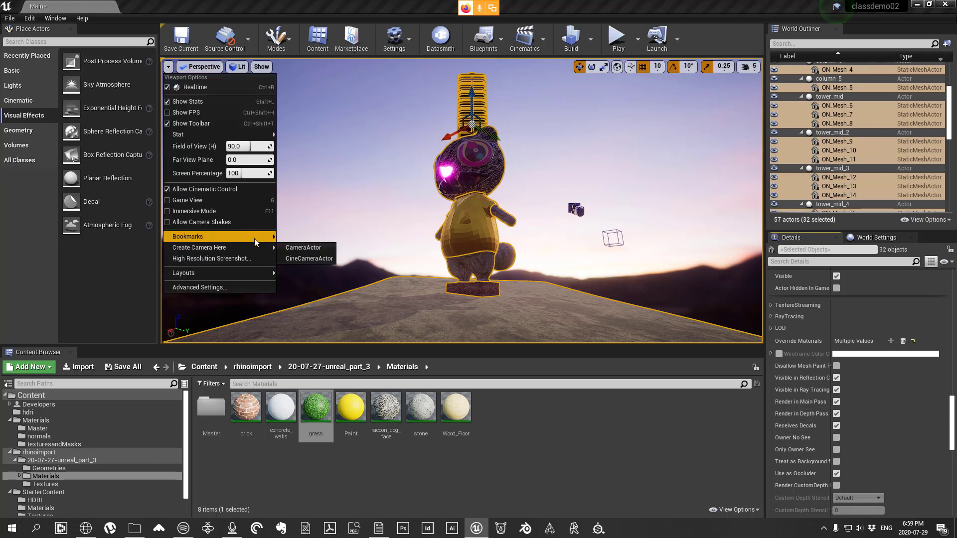
pyautogui.click(235, 258)
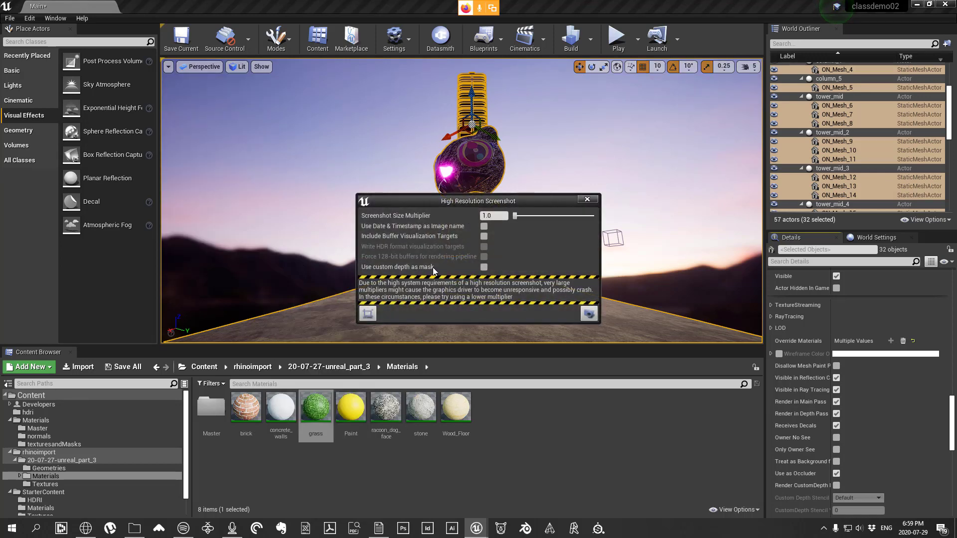
pyautogui.click(588, 199)
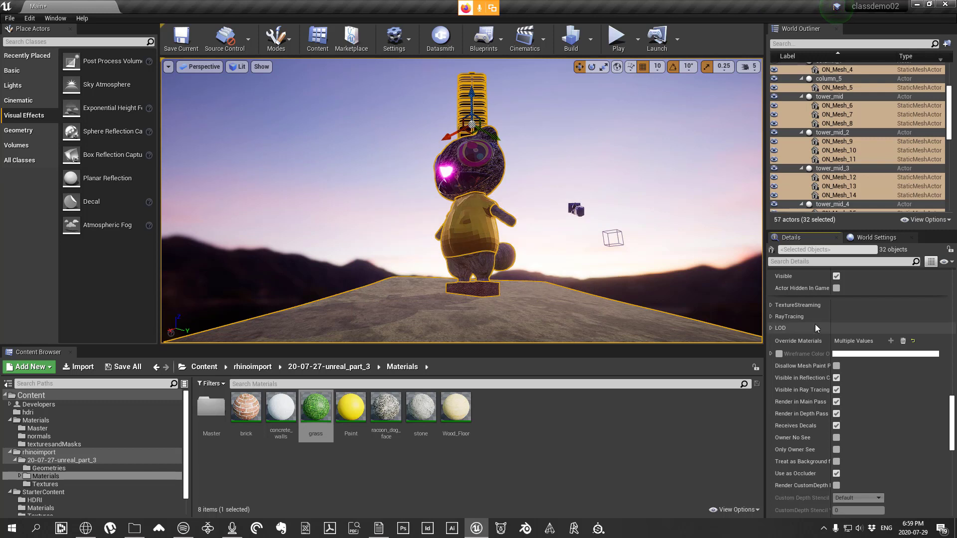
# Step: Enable Render CustomDepth Pass for all selected static meshes
pyautogui.scroll(2, 841, 363)
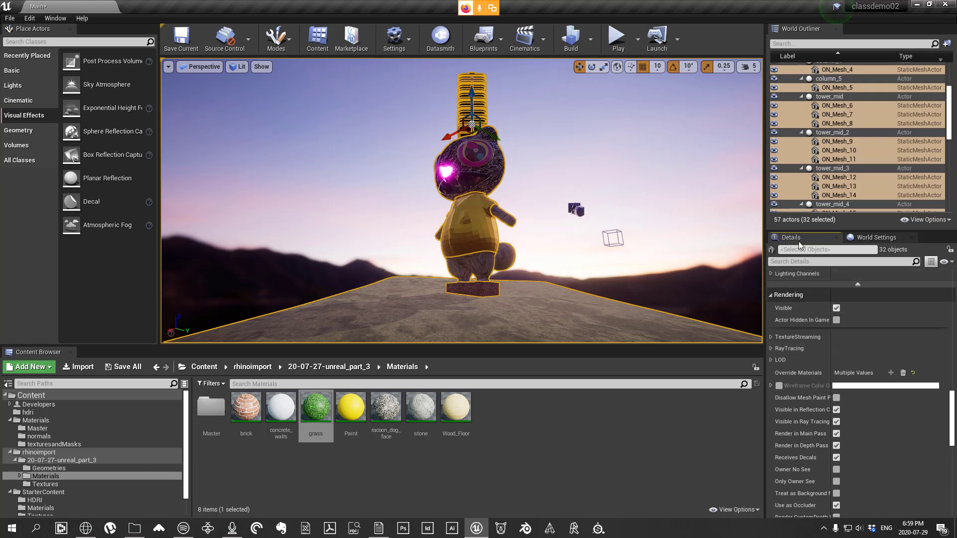
pyautogui.scroll(-4, 824, 370)
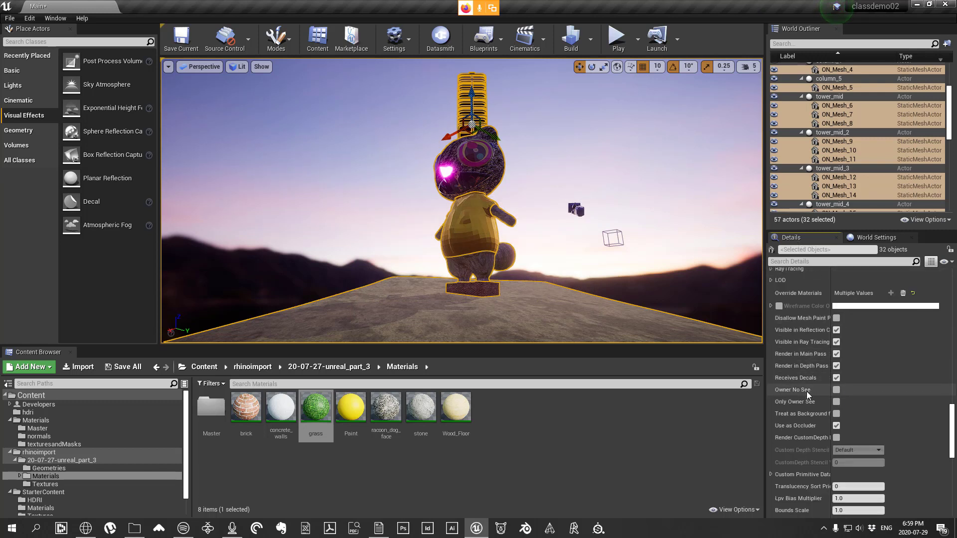
pyautogui.click(836, 438)
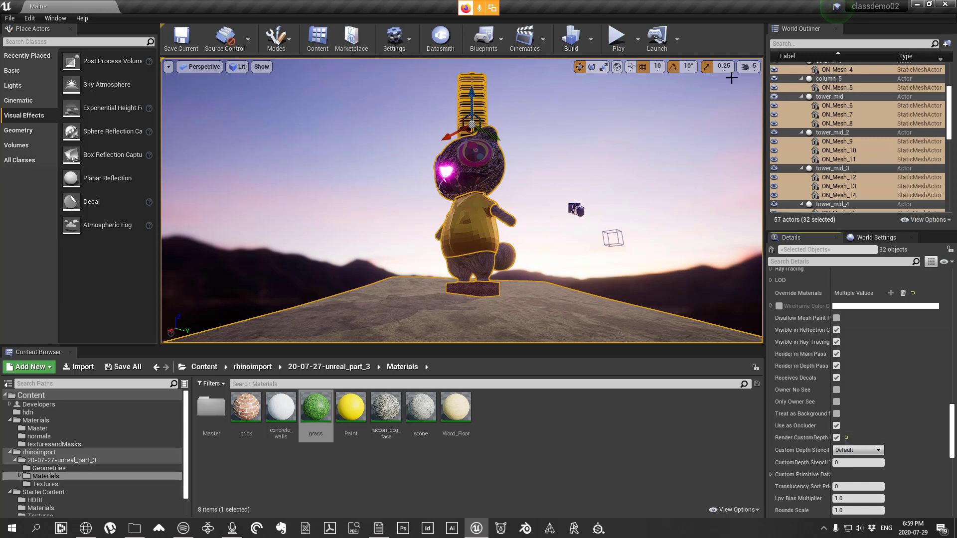
# Step: Clear the selection and reframe the perspective view around the statue
pyautogui.moveTo(637, 196); pyautogui.dragTo(637, 197, button='right')
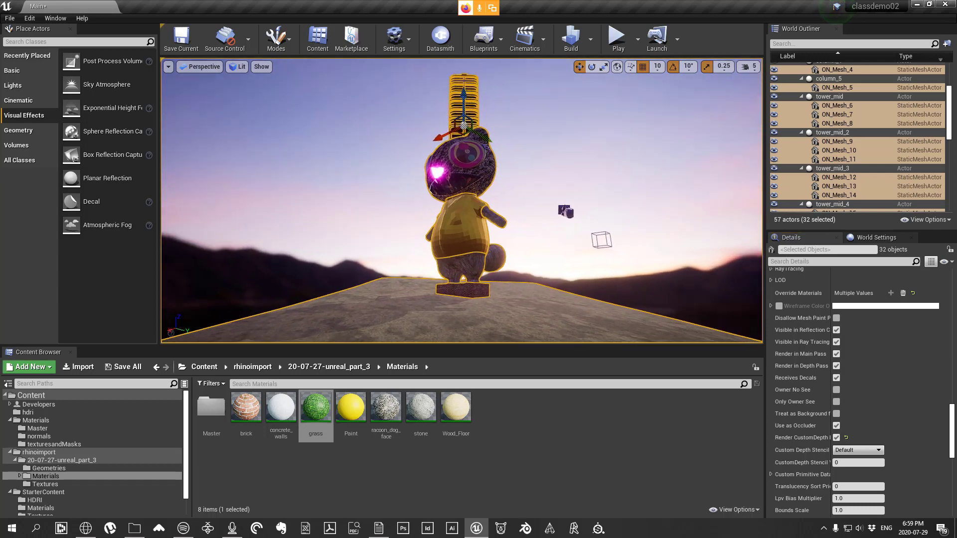
pyautogui.click(625, 179)
pyautogui.moveTo(604, 250); pyautogui.dragTo(604, 250, button='right')
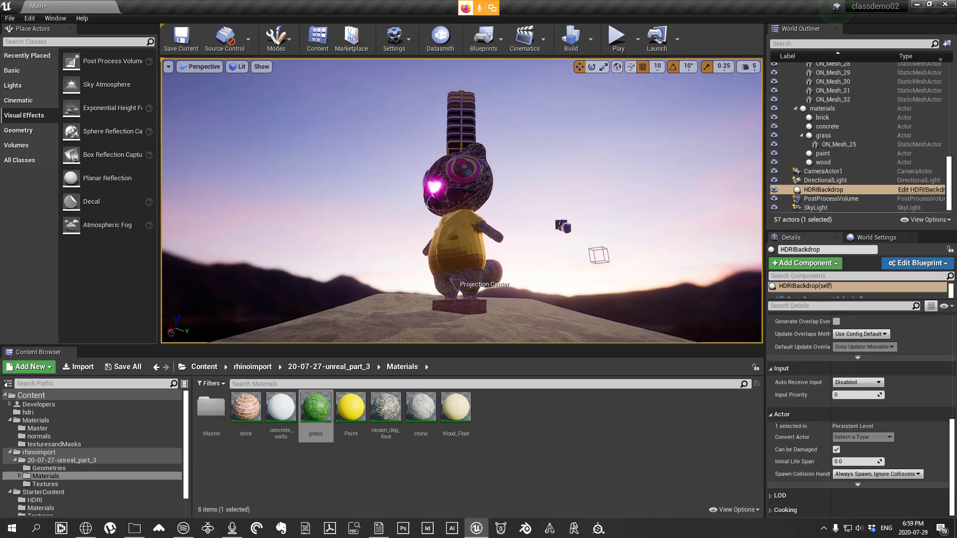
pyautogui.moveTo(598, 197); pyautogui.dragTo(588, 209, button='right')
pyautogui.press('Escape')
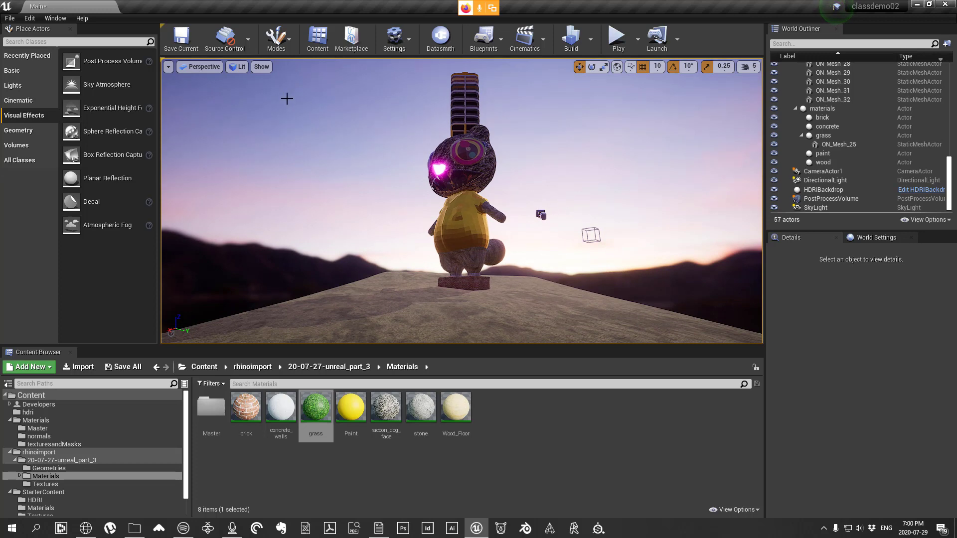
# Step: Hide all volumes and all sprites in the viewport
pyautogui.click(262, 66)
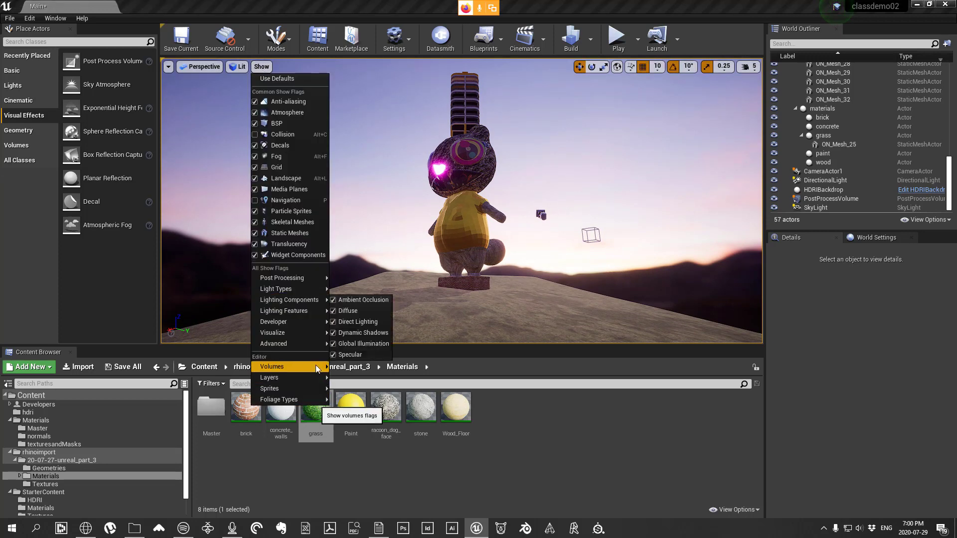
pyautogui.moveTo(316, 366)
pyautogui.click(357, 300)
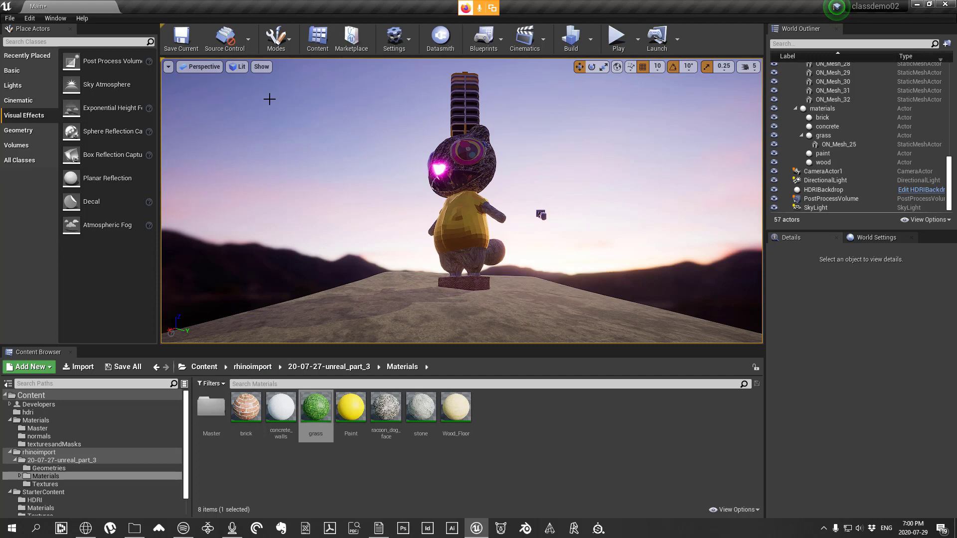
pyautogui.click(262, 66)
pyautogui.moveTo(307, 387)
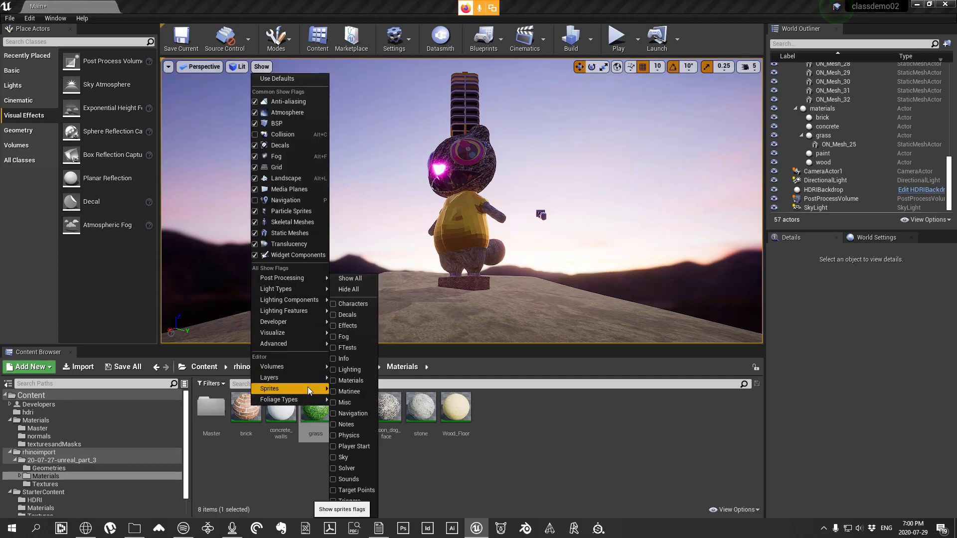
pyautogui.click(351, 290)
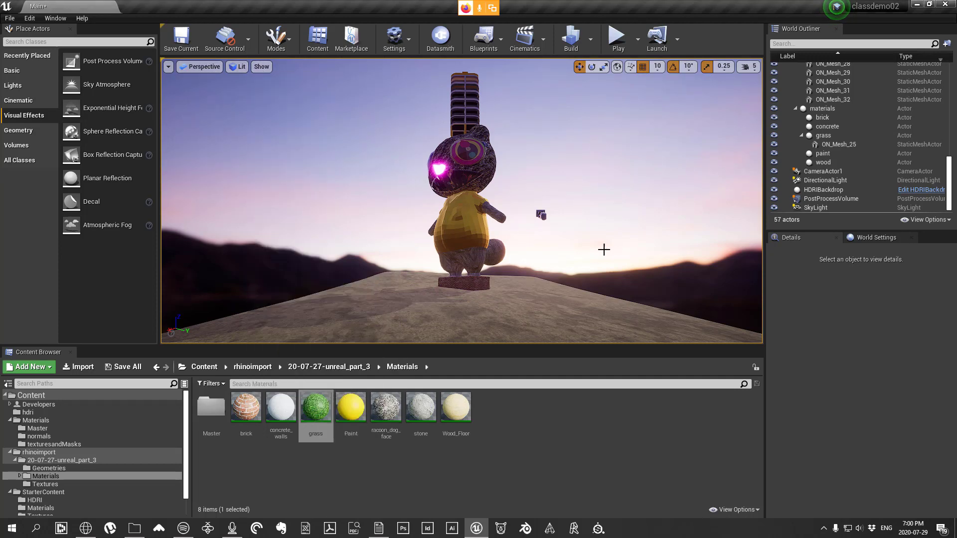
# Step: Look through the layer, sprite and volume show flags, and turn off the display of Widget Components
pyautogui.click(261, 66)
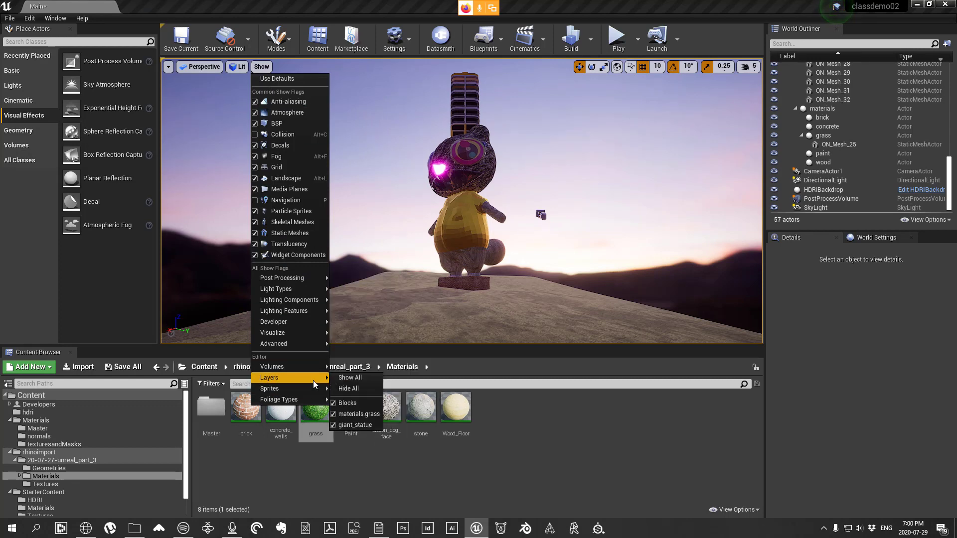
pyautogui.moveTo(315, 373)
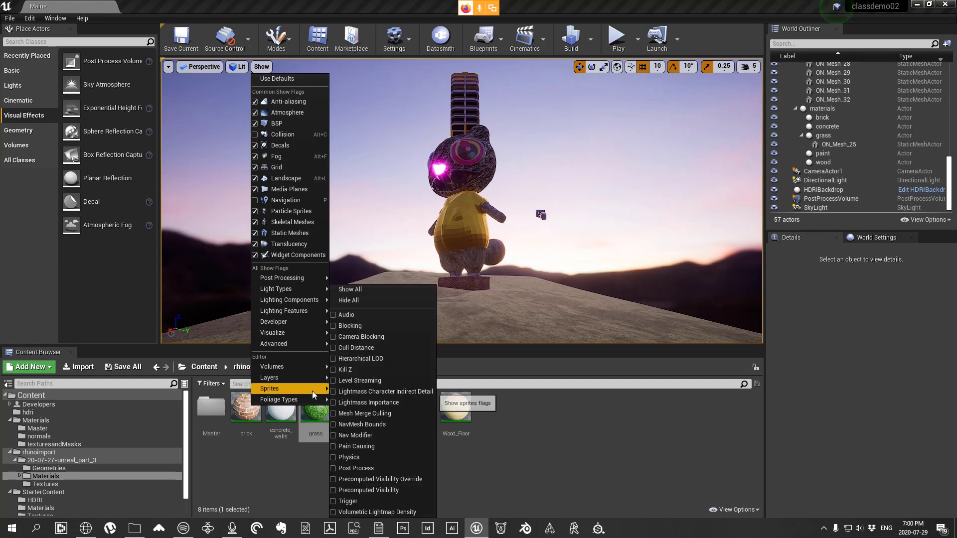
pyautogui.moveTo(313, 389)
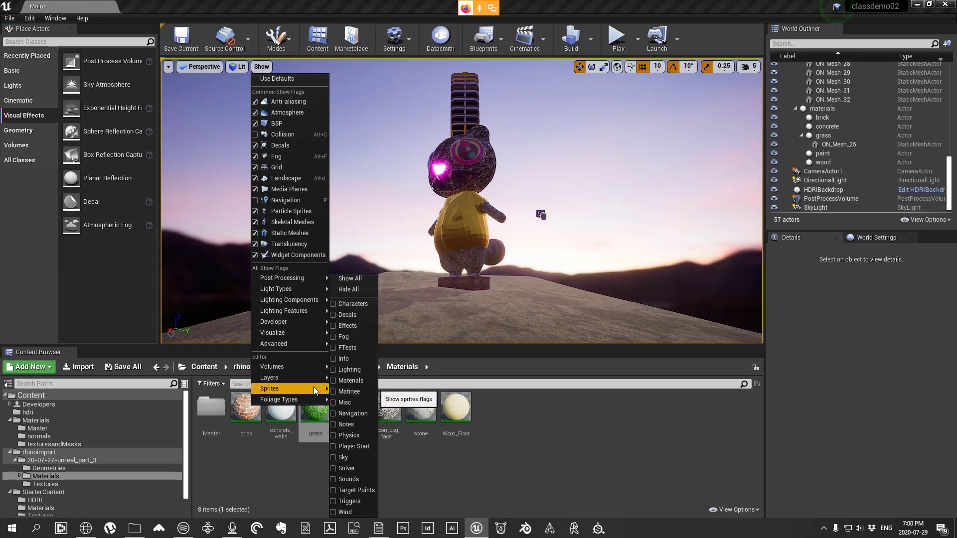
pyautogui.moveTo(308, 369)
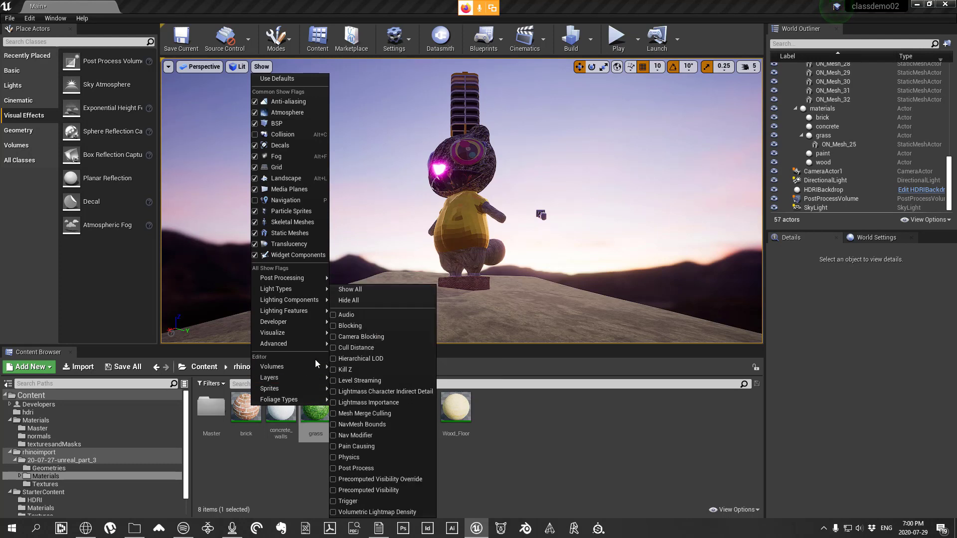
pyautogui.moveTo(287, 277)
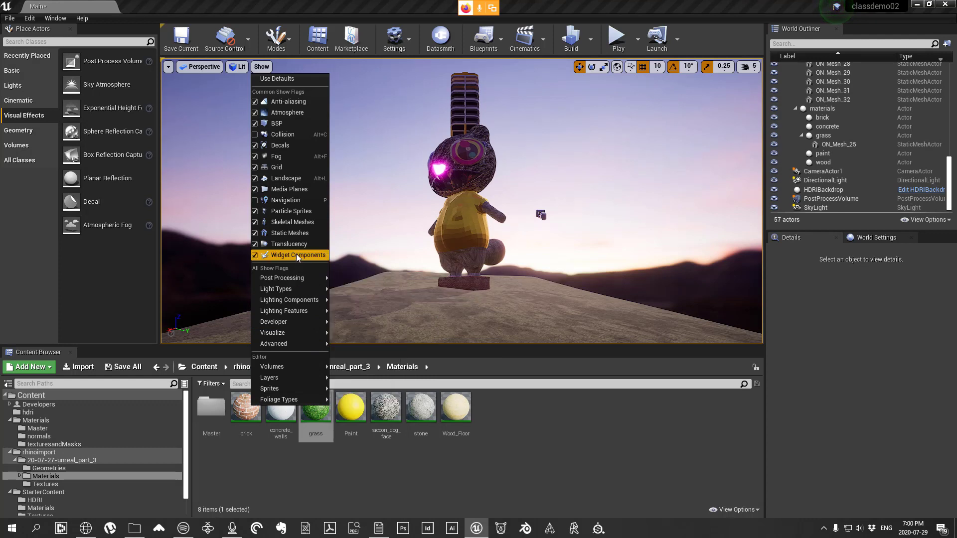
pyautogui.click(269, 66)
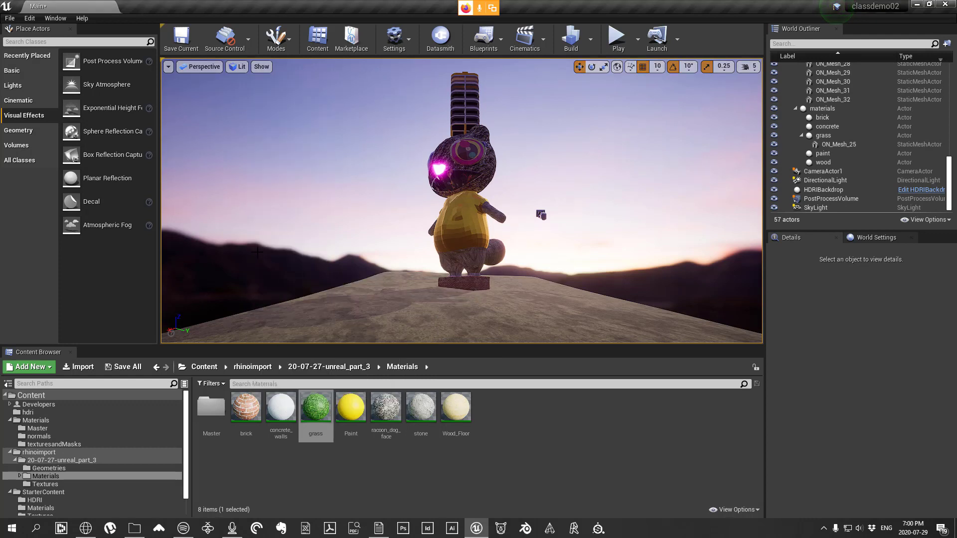
# Step: Select the CameraActor1 model beside the statue and hide it in the scene
pyautogui.click(263, 67)
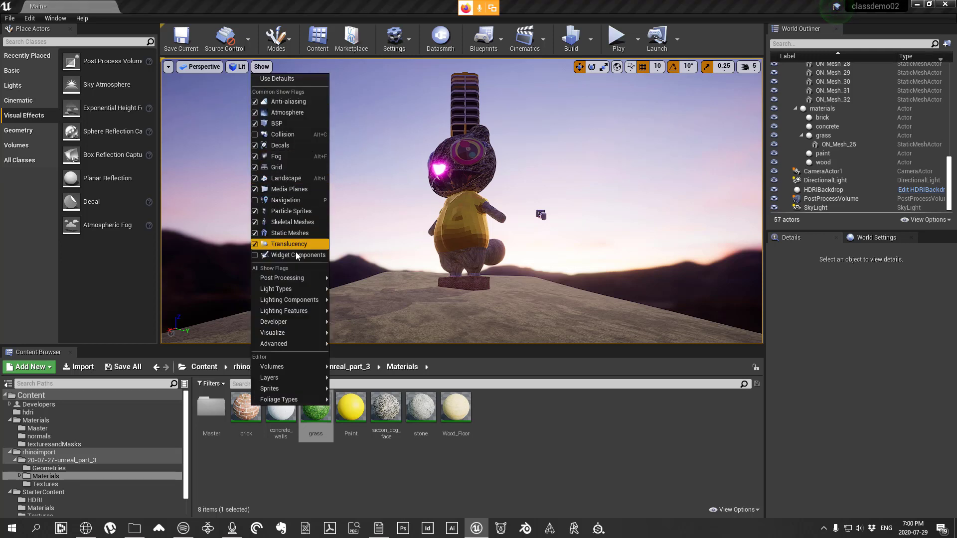
pyautogui.moveTo(316, 278)
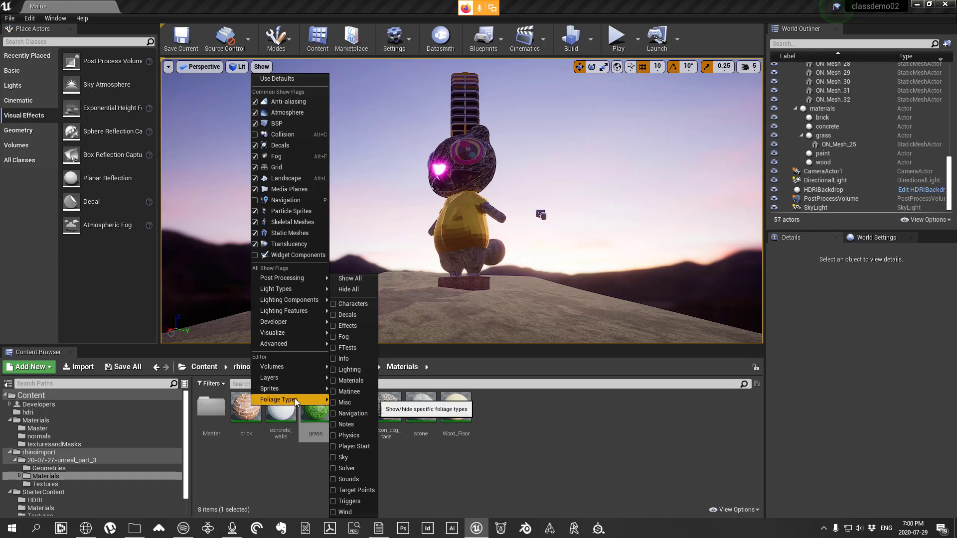
pyautogui.click(543, 216)
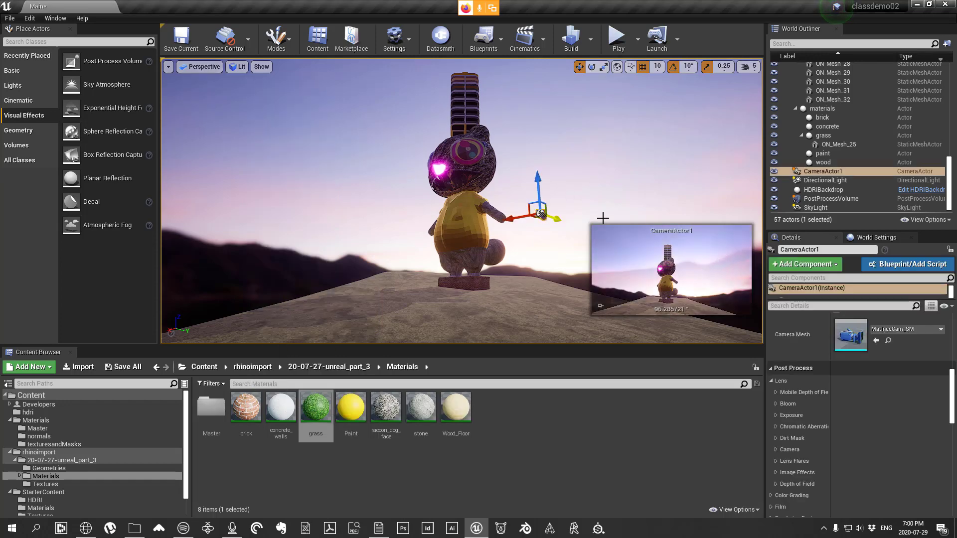
pyautogui.click(692, 202)
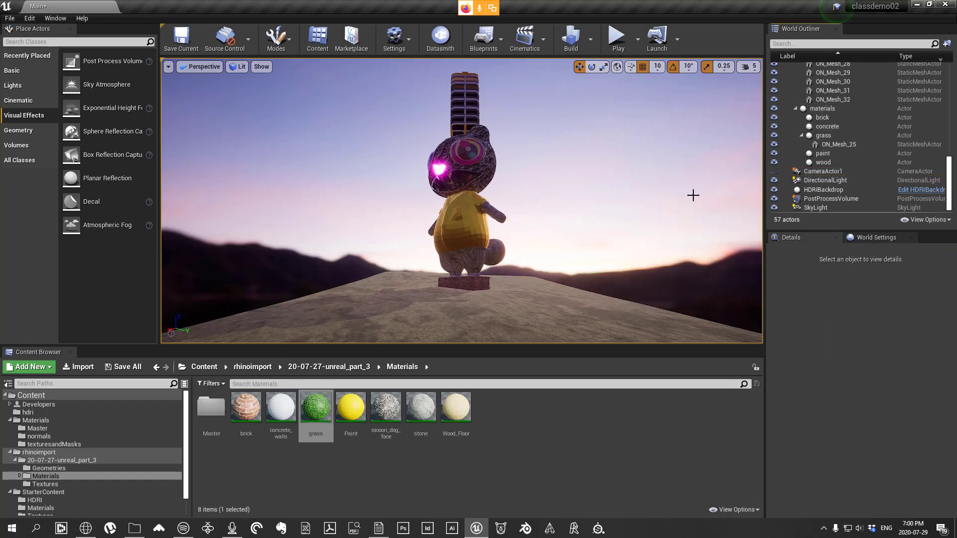
# Step: Check CameraActor1 and its camera preview, clear the selection, and reframe the perspective view closer to the statue
pyautogui.click(825, 172)
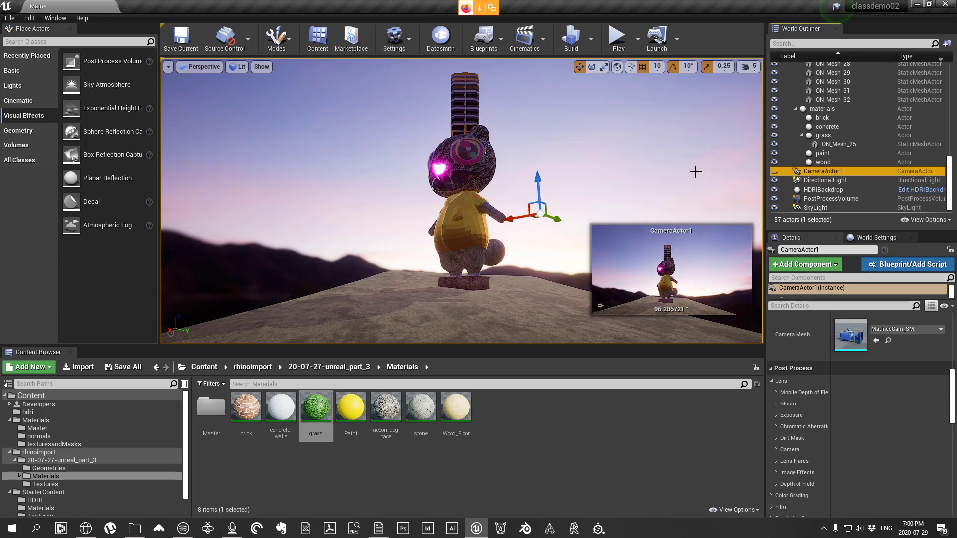
pyautogui.click(540, 210)
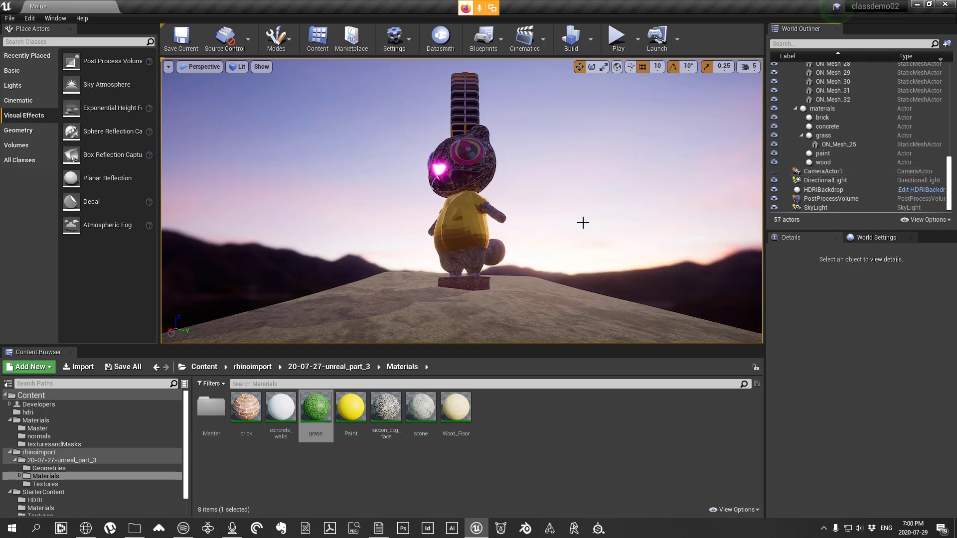
pyautogui.moveTo(546, 187); pyautogui.dragTo(518, 168, button='right')
pyautogui.press('w')
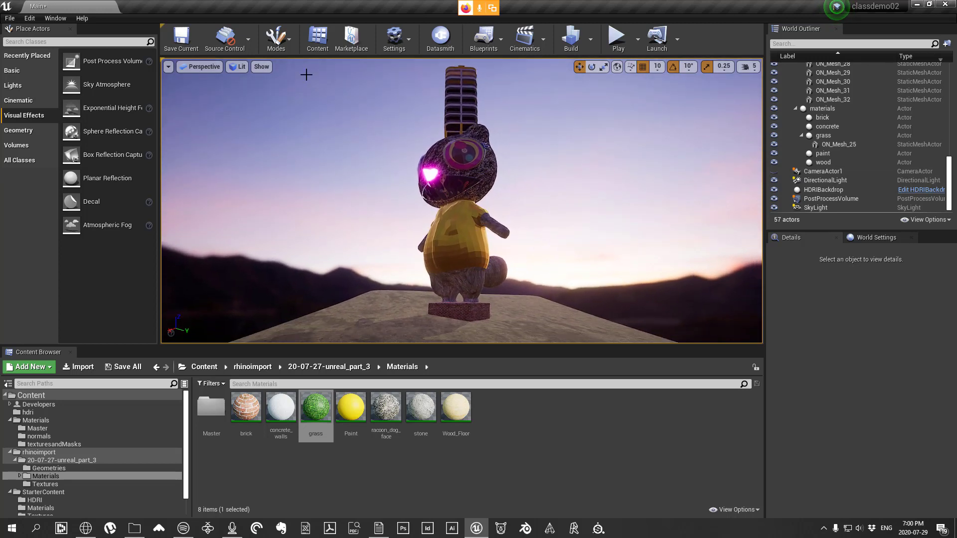
# Step: Preview the statue and ground with custom depth as mask in the high resolution screenshot settings, and close the settings
pyautogui.click(169, 68)
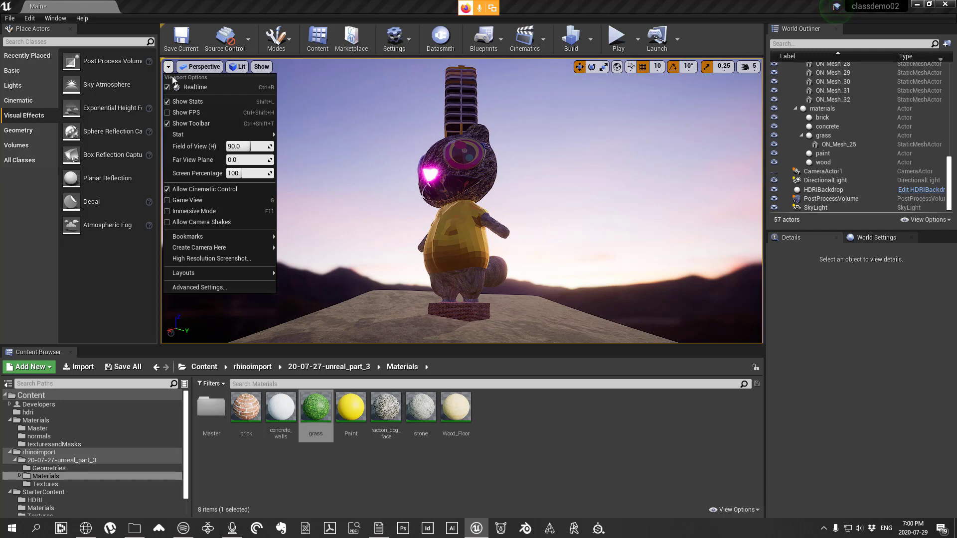
pyautogui.click(228, 258)
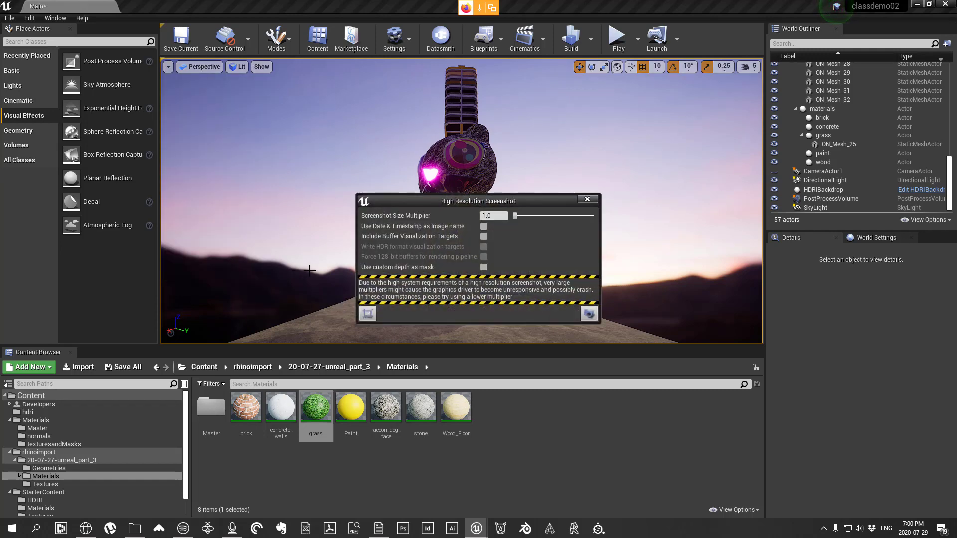
pyautogui.click(484, 268)
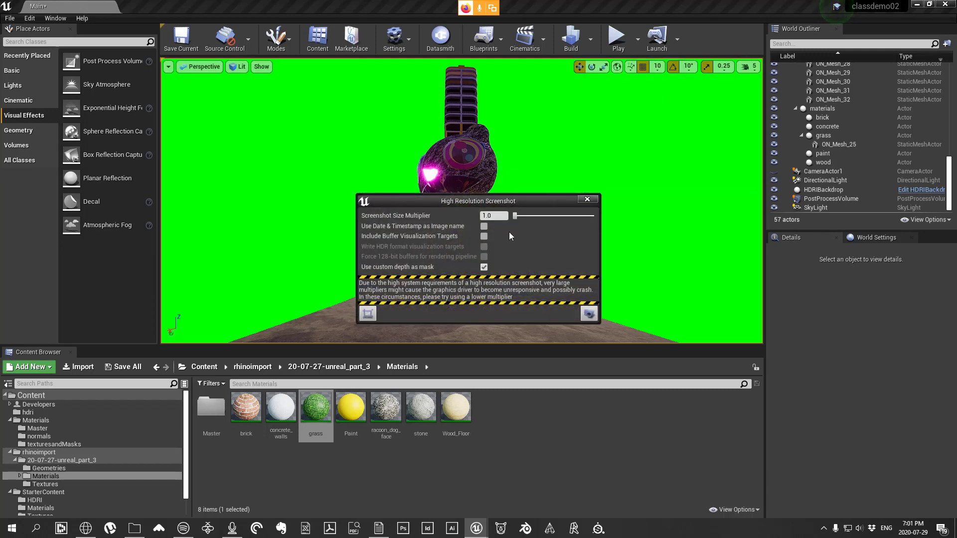
pyautogui.moveTo(537, 202); pyautogui.dragTo(926, 315)
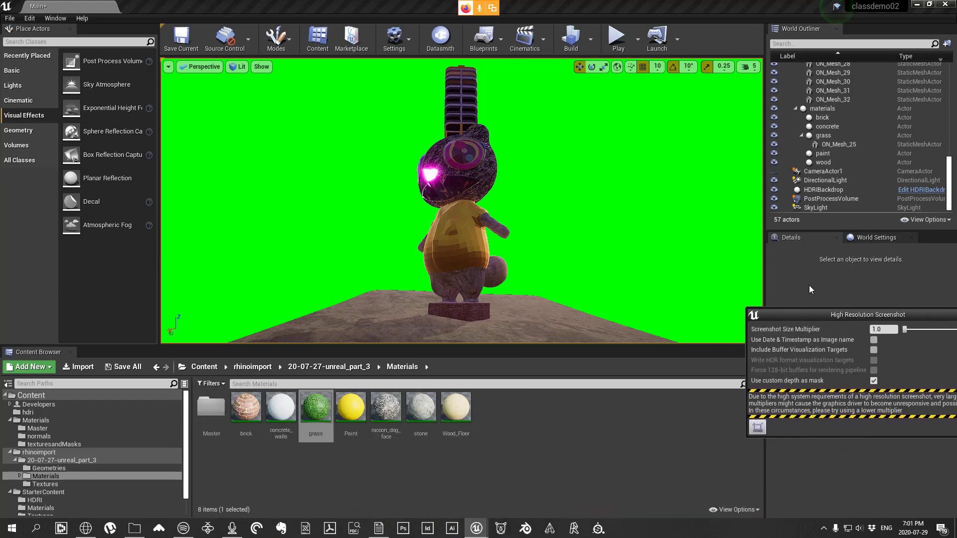
pyautogui.moveTo(534, 204); pyautogui.dragTo(476, 213, button='right')
pyautogui.press('w')
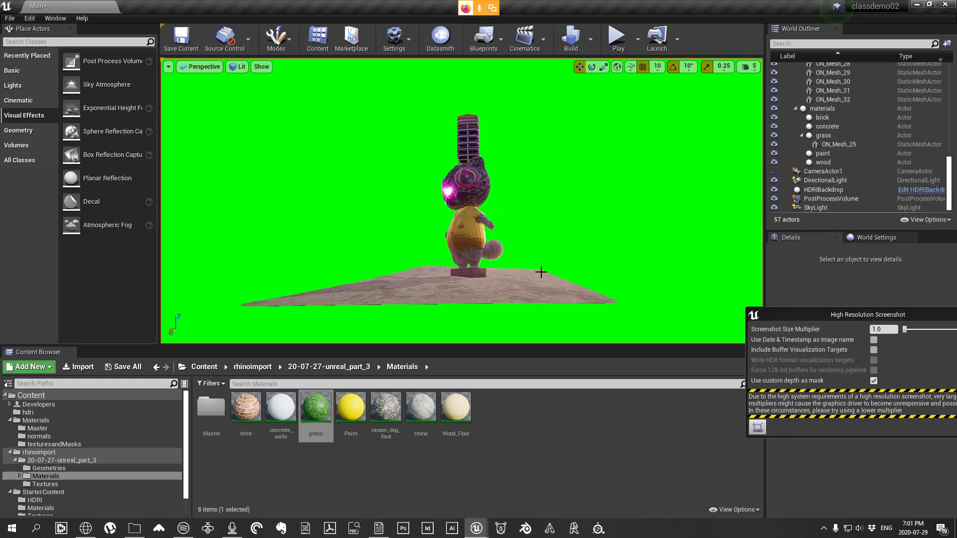
pyautogui.moveTo(541, 273)
pyautogui.mouseDown(button='right')
pyautogui.moveTo(557, 272)
pyautogui.moveTo(548, 273)
pyautogui.mouseUp(button='right')
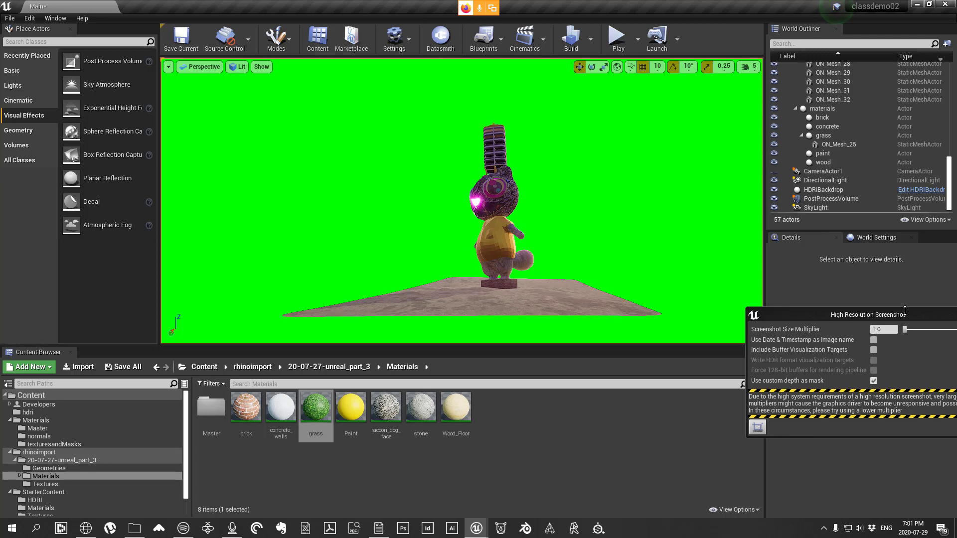
pyautogui.moveTo(932, 314); pyautogui.dragTo(668, 280)
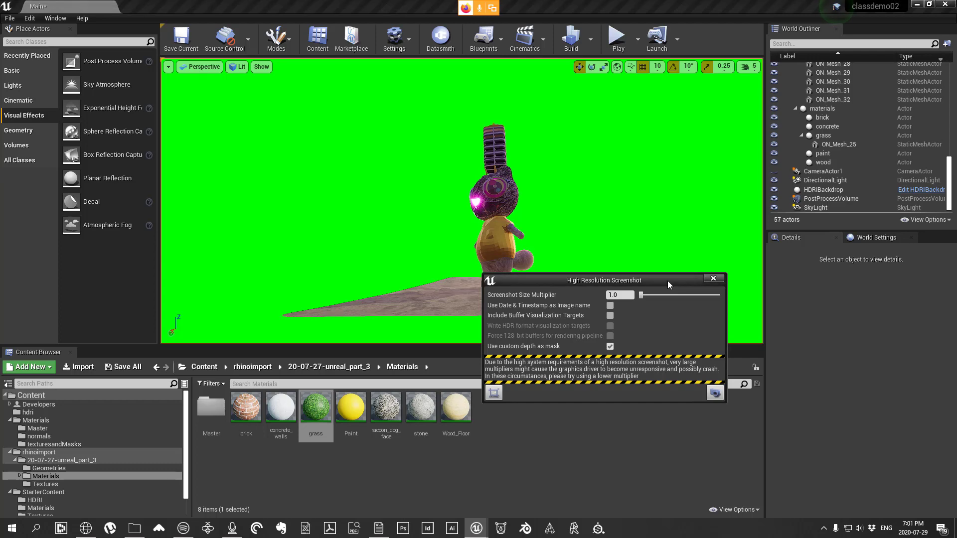
pyautogui.click(715, 279)
pyautogui.moveTo(622, 241)
pyautogui.mouseDown(button='right')
pyautogui.moveTo(646, 249)
pyautogui.moveTo(639, 243)
pyautogui.mouseUp(button='right')
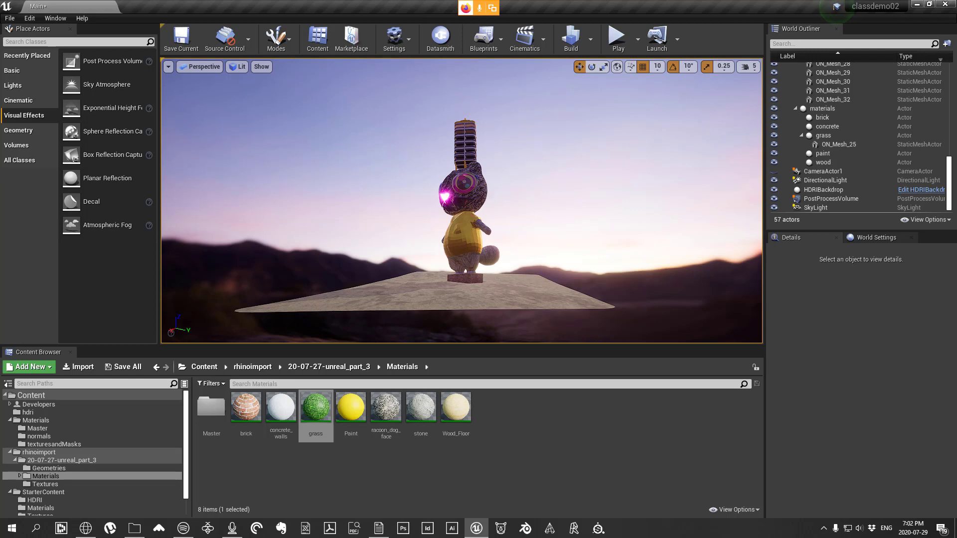
# Step: Create an empty Actor blueprint class named NewBlueprint in the Blueprints folder
pyautogui.click(501, 43)
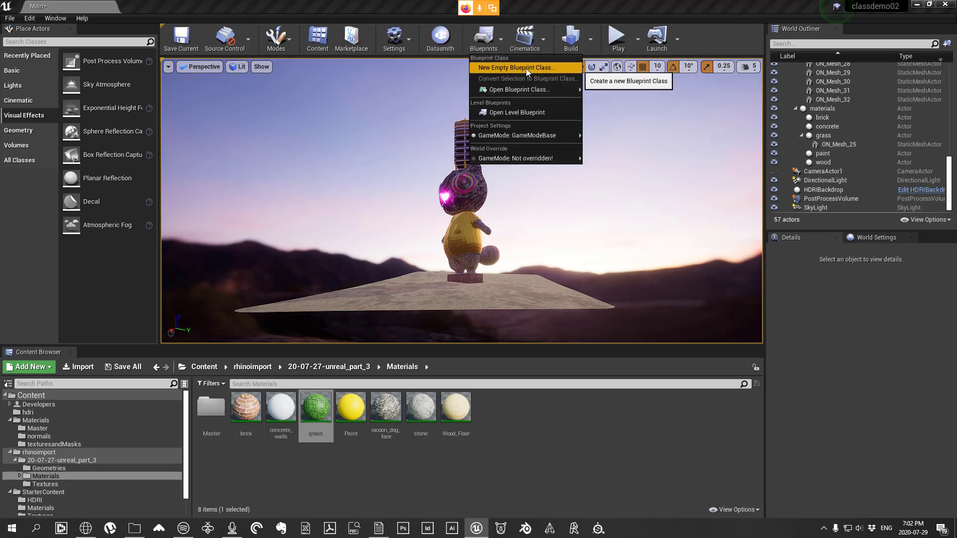
pyautogui.click(543, 67)
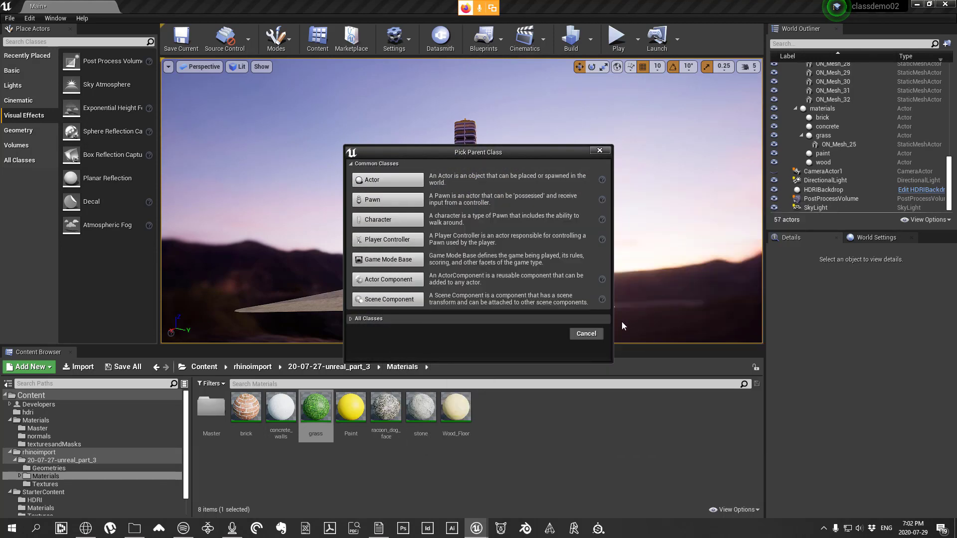
pyautogui.click(402, 181)
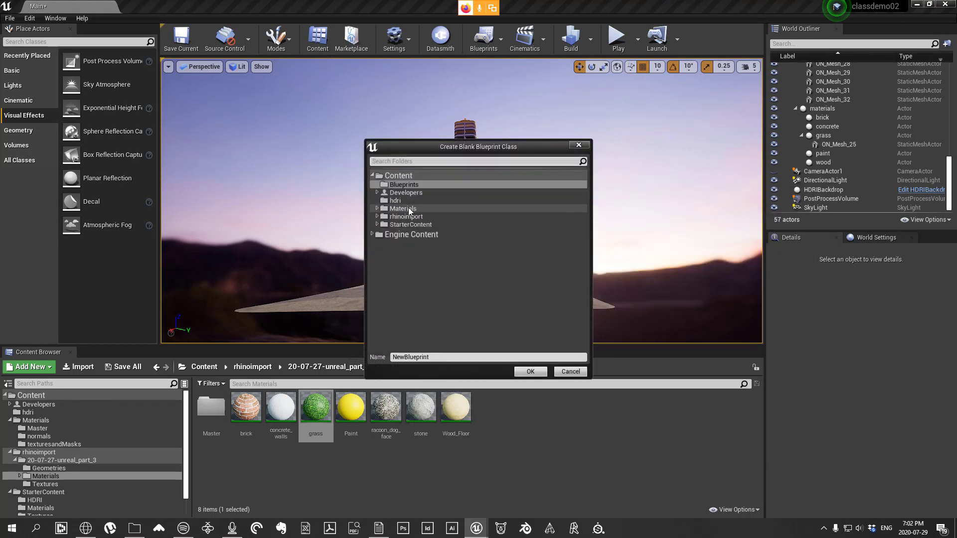
pyautogui.click(529, 372)
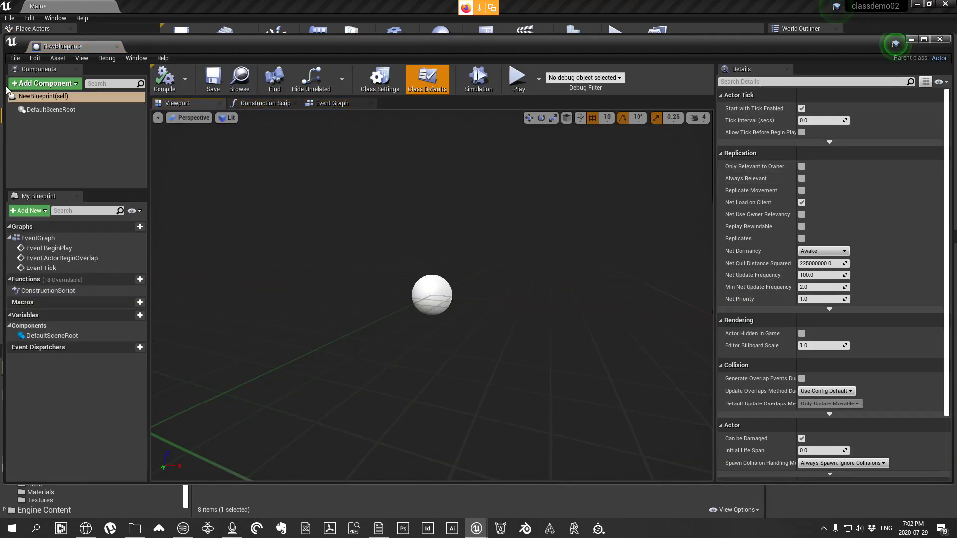
# Step: Search all assets for "highresolut" and open the HighResolutionScreenshotMaskFunction material function
pyautogui.click(15, 59)
pyautogui.click(38, 101)
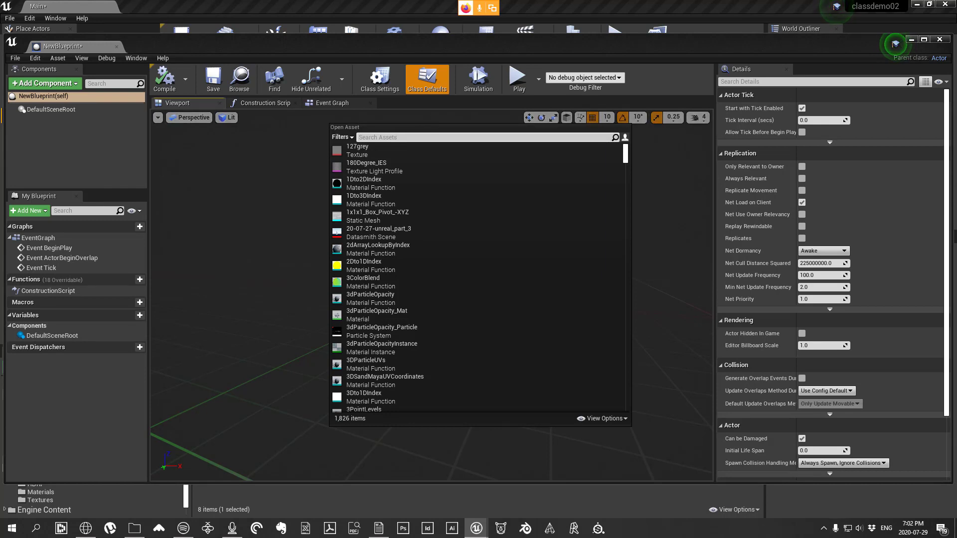
pyautogui.click(602, 419)
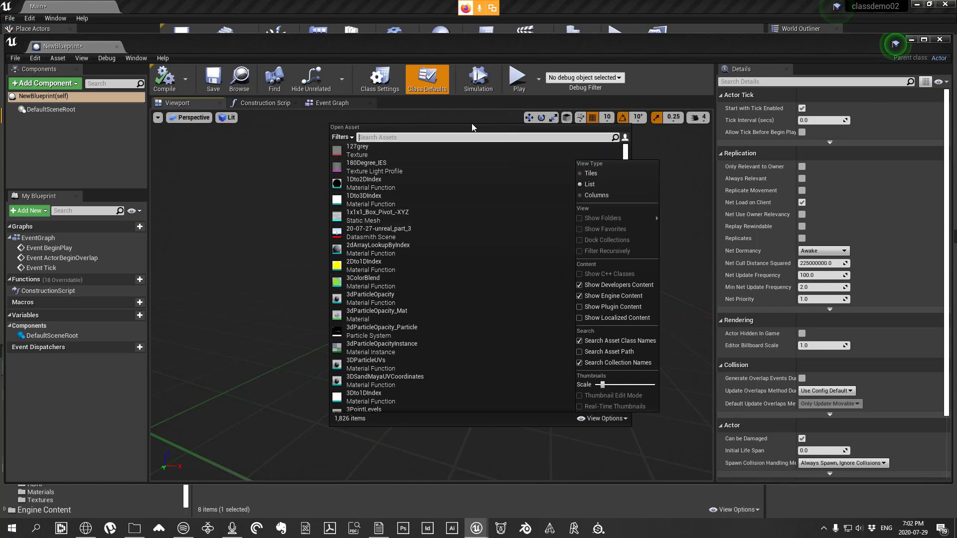
pyautogui.write('highre')
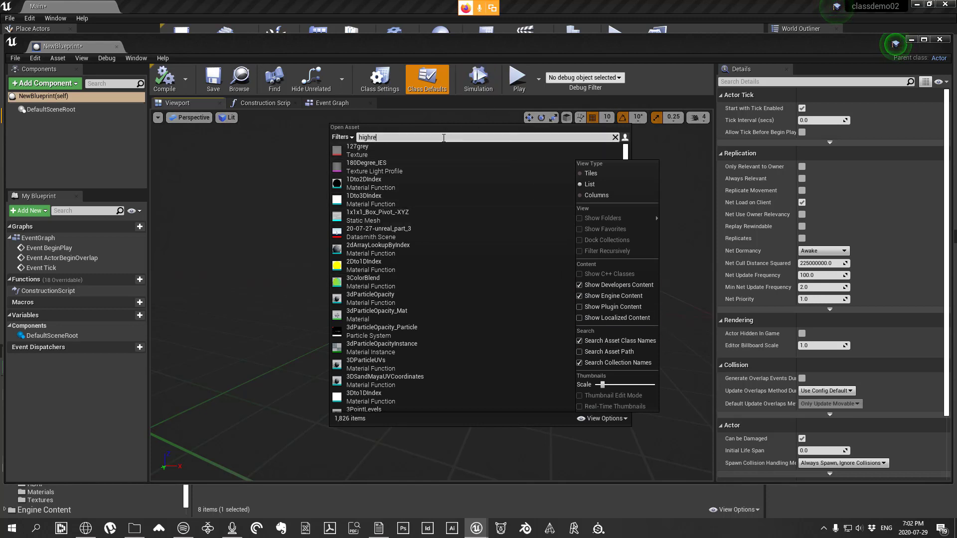
pyautogui.write('solut')
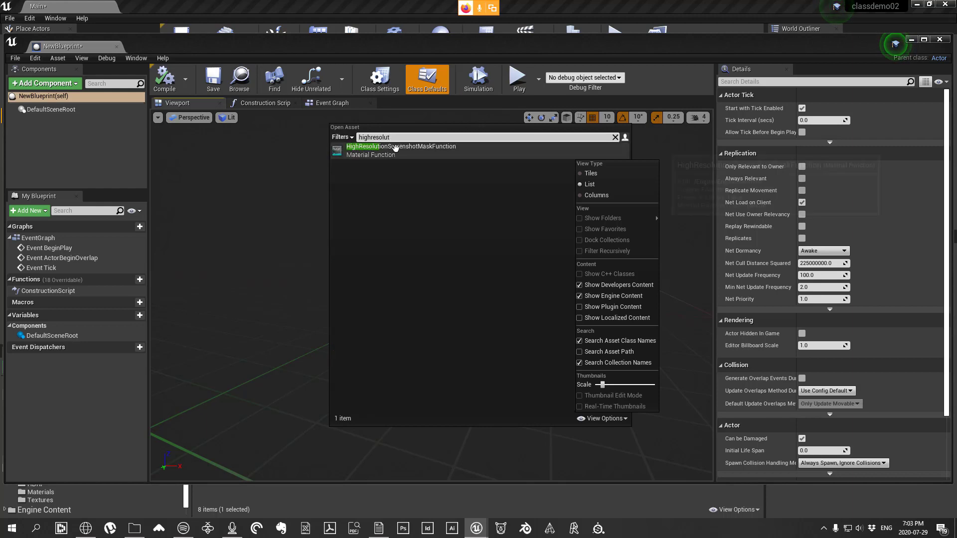
pyautogui.doubleClick(414, 151)
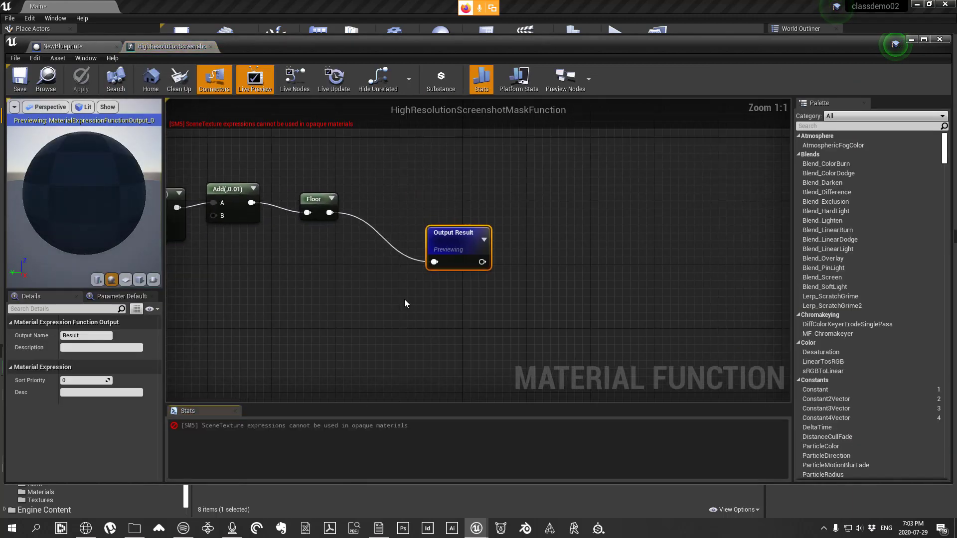
# Step: Set the constant feeding the Divide node to 1000, apply the material function, and close the function and blueprint editors
pyautogui.scroll(-3, 532, 295)
pyautogui.moveTo(512, 299); pyautogui.dragTo(718, 282, button='right')
pyautogui.scroll(-1, 386, 308)
pyautogui.scroll(5, 357, 302)
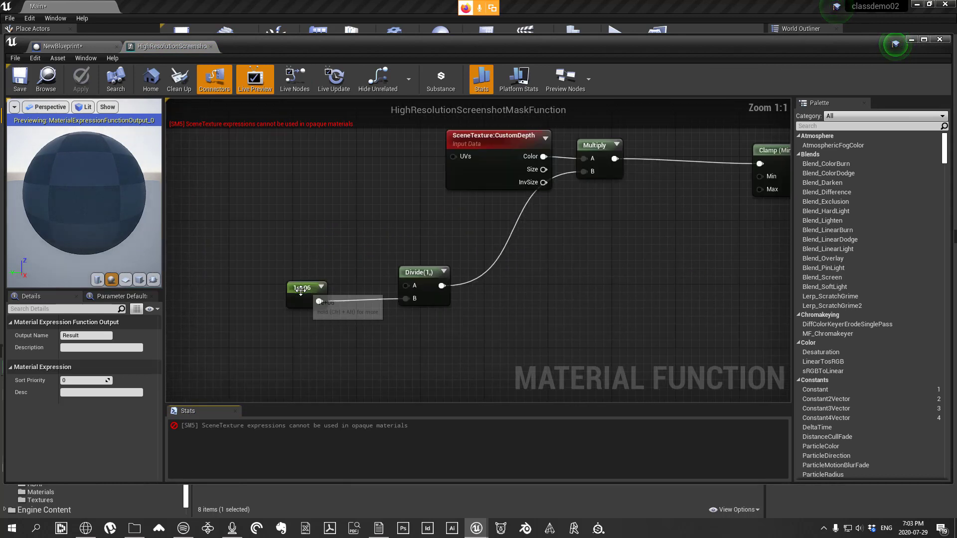
pyautogui.click(306, 294)
pyautogui.moveTo(75, 336); pyautogui.dragTo(79, 336)
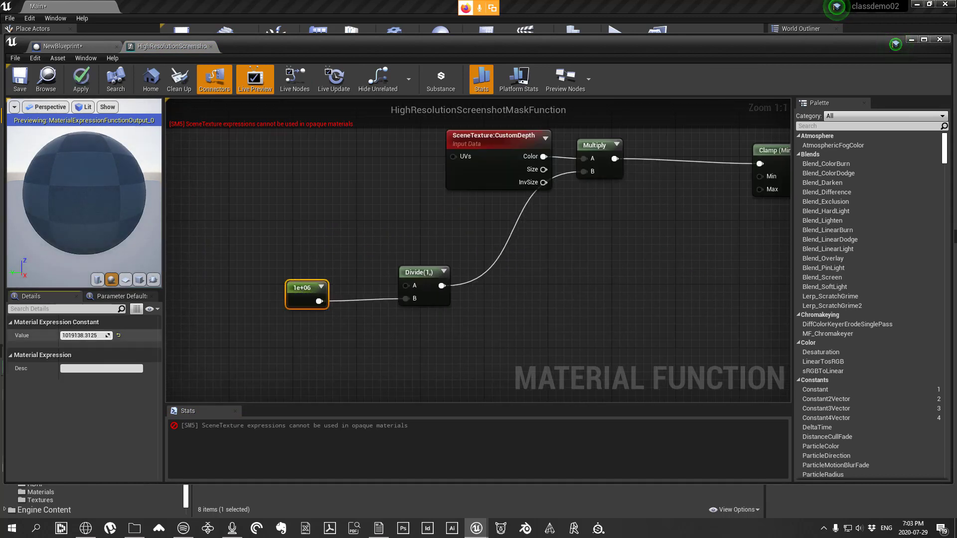
pyautogui.click(80, 335)
pyautogui.write('1000')
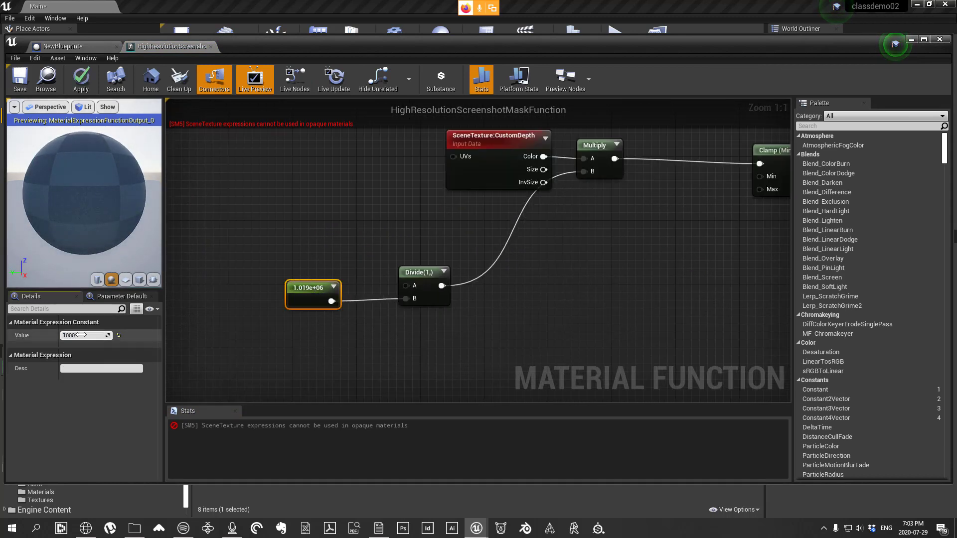
pyautogui.press('Return')
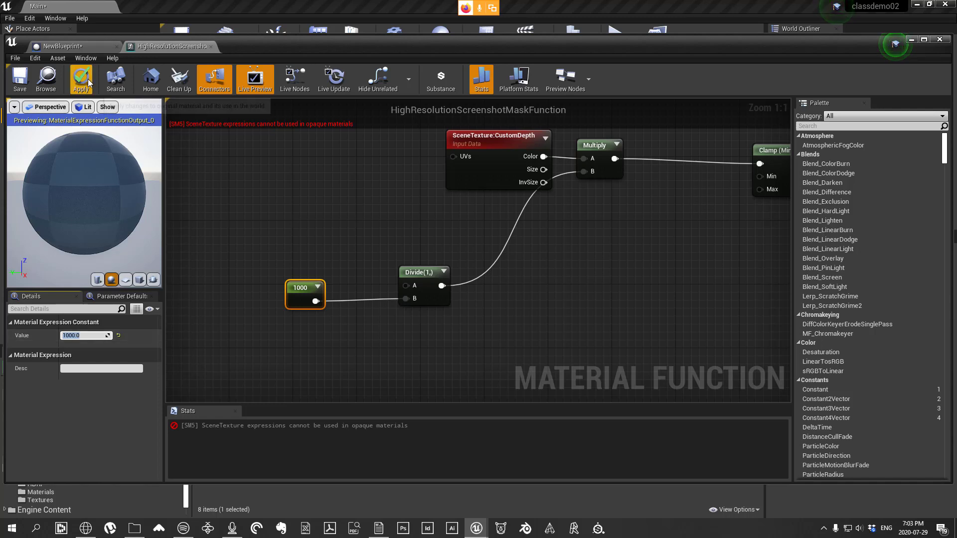
pyautogui.click(211, 46)
pyautogui.click(118, 47)
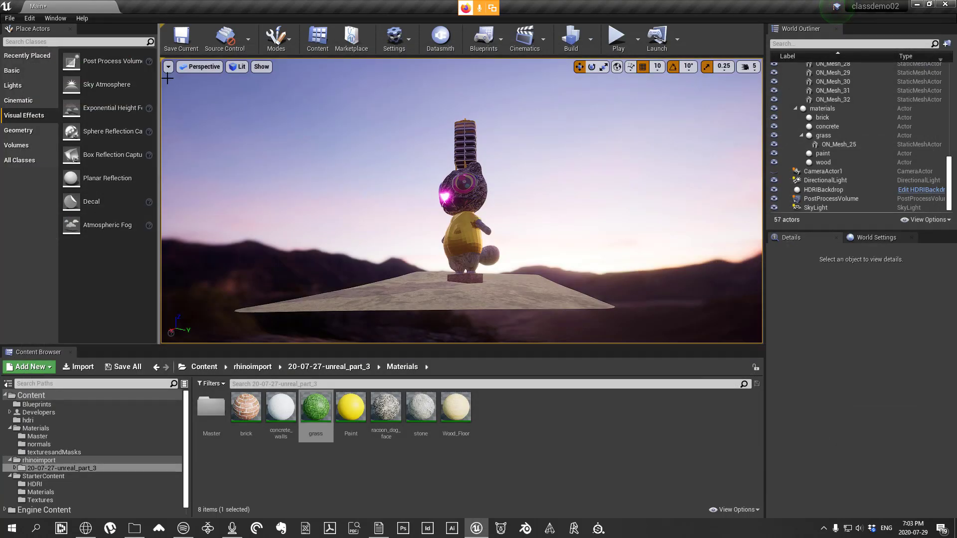
# Step: Reopen the high resolution screenshot settings and use custom depth as mask, keeping the viewport clear of the dialog
pyautogui.click(168, 67)
pyautogui.moveTo(272, 274)
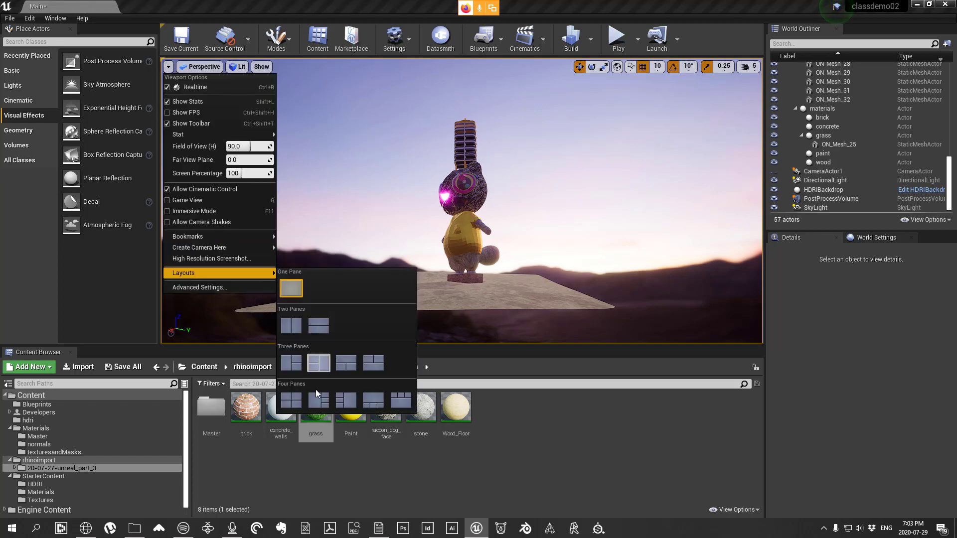
pyautogui.click(240, 259)
pyautogui.click(484, 267)
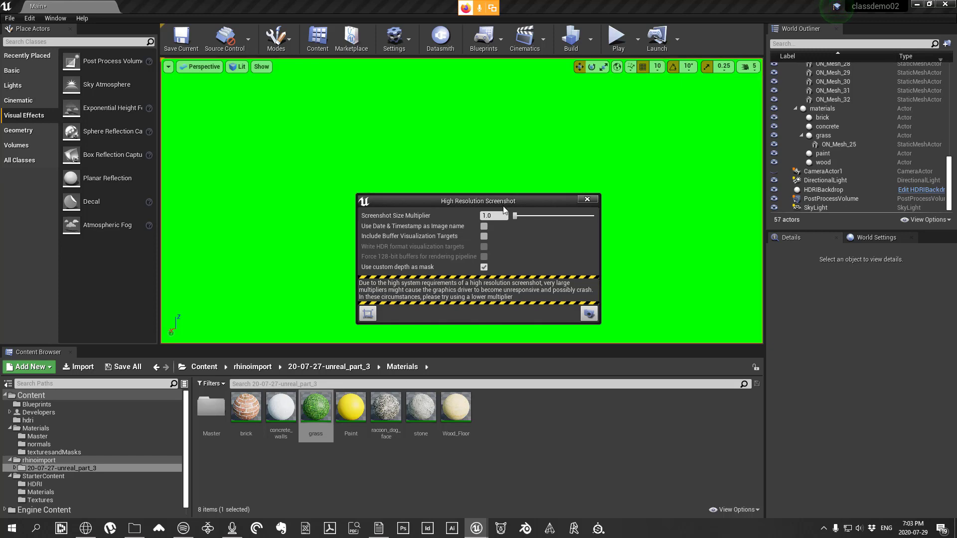
pyautogui.moveTo(478, 201); pyautogui.dragTo(927, 271)
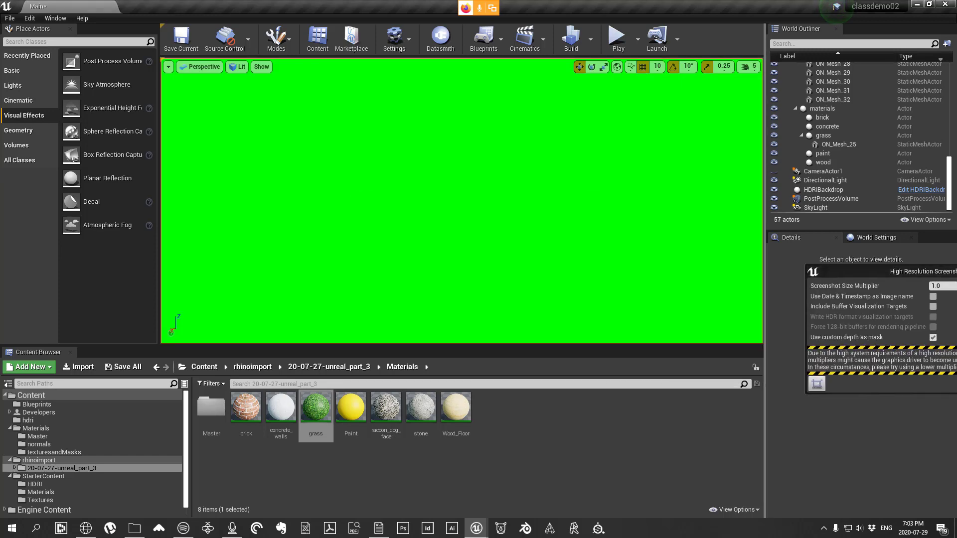
# Step: Compare the close-up view with the custom depth mask off and on, and close the high resolution screenshot settings
pyautogui.click(933, 338)
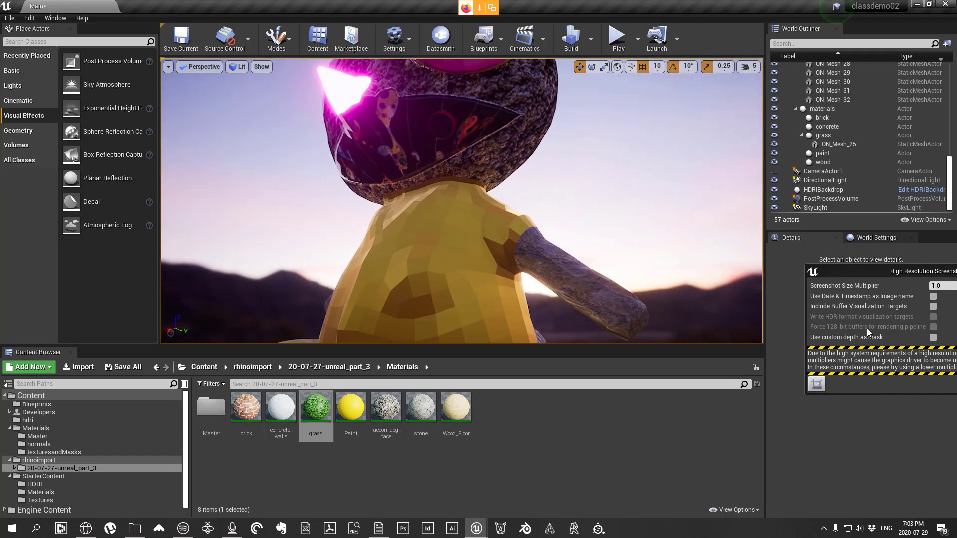
pyautogui.click(933, 338)
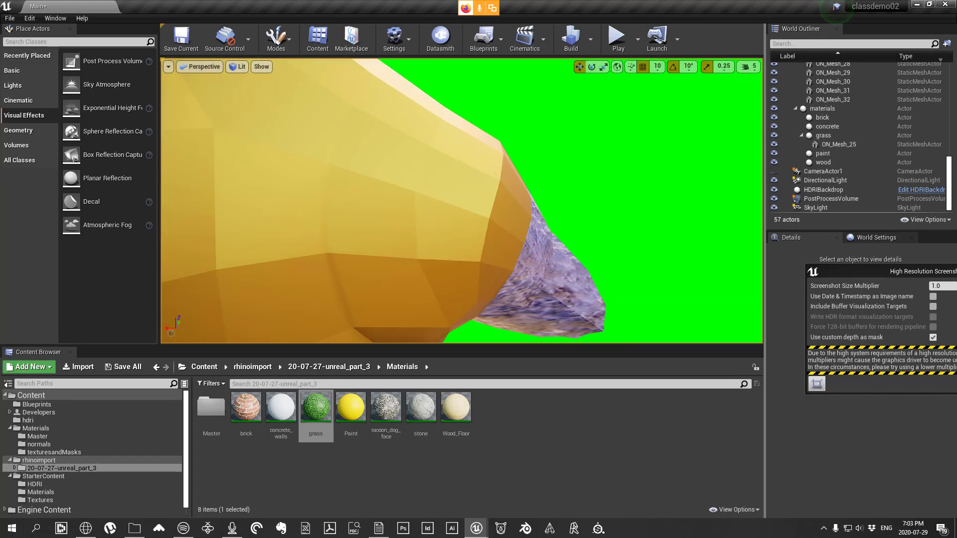
pyautogui.moveTo(462, 201); pyautogui.dragTo(505, 204, button='right')
pyautogui.moveTo(874, 274); pyautogui.dragTo(475, 251)
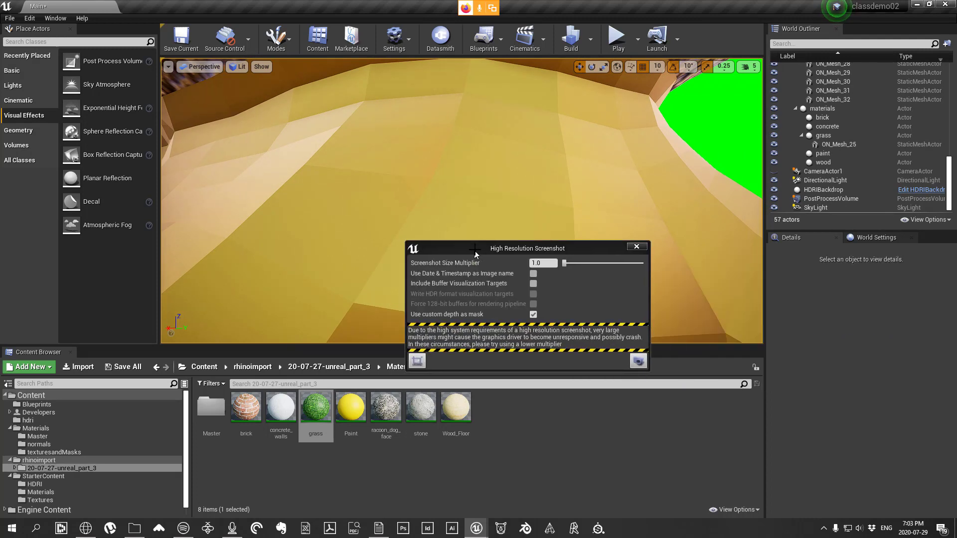
pyautogui.click(637, 248)
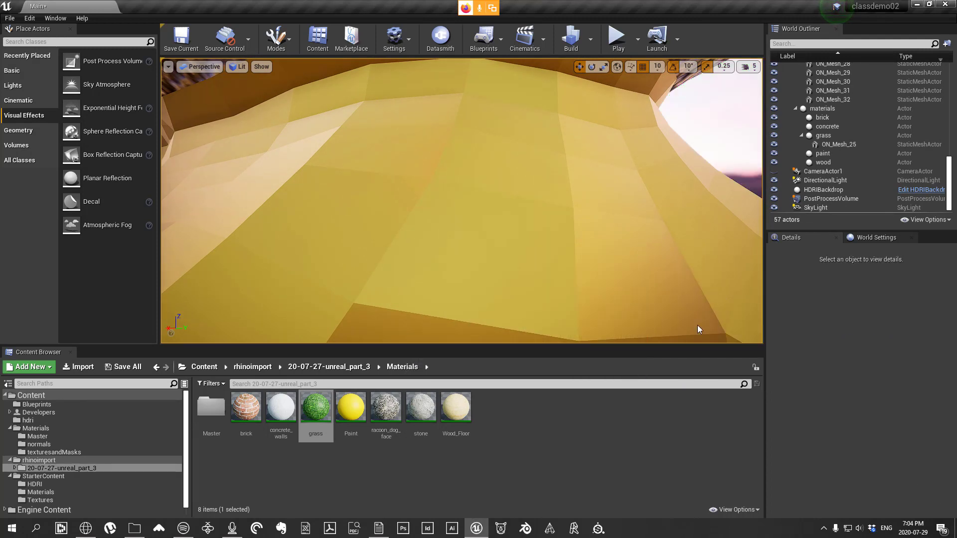
# Step: Move the view back until the statue's body and base are in frame, and open the brick material instance
pyautogui.moveTo(523, 188); pyautogui.dragTo(511, 167, button='right')
pyautogui.press('s')
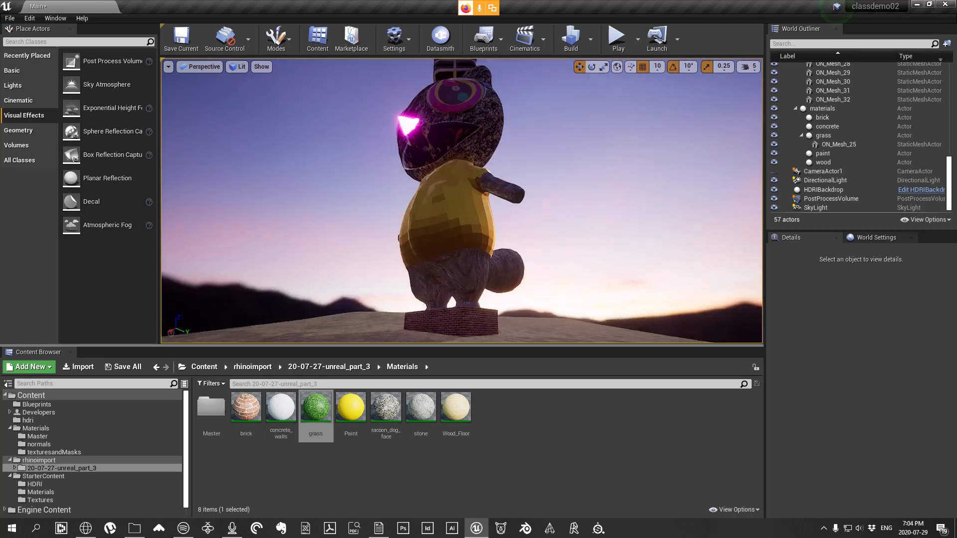
pyautogui.moveTo(571, 210); pyautogui.dragTo(572, 211, button='right')
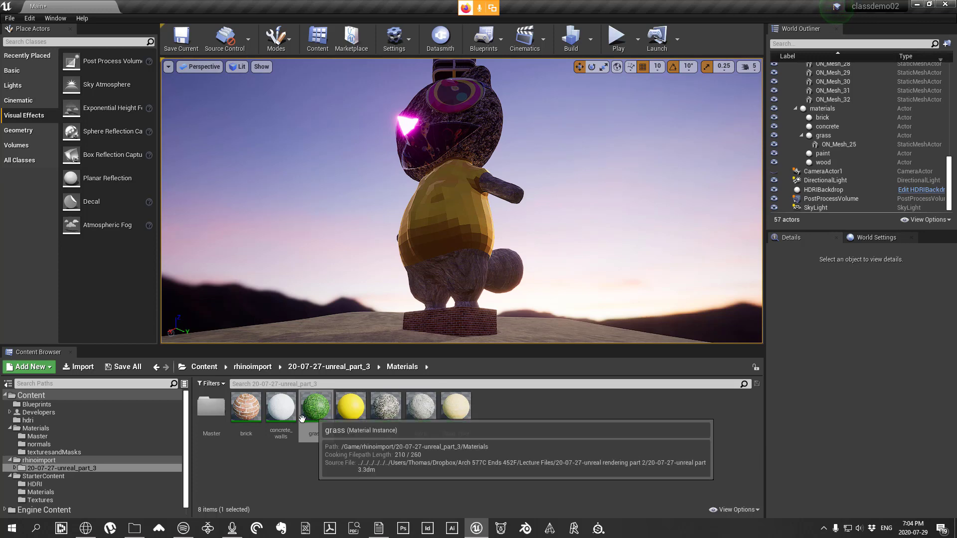
pyautogui.doubleClick(245, 419)
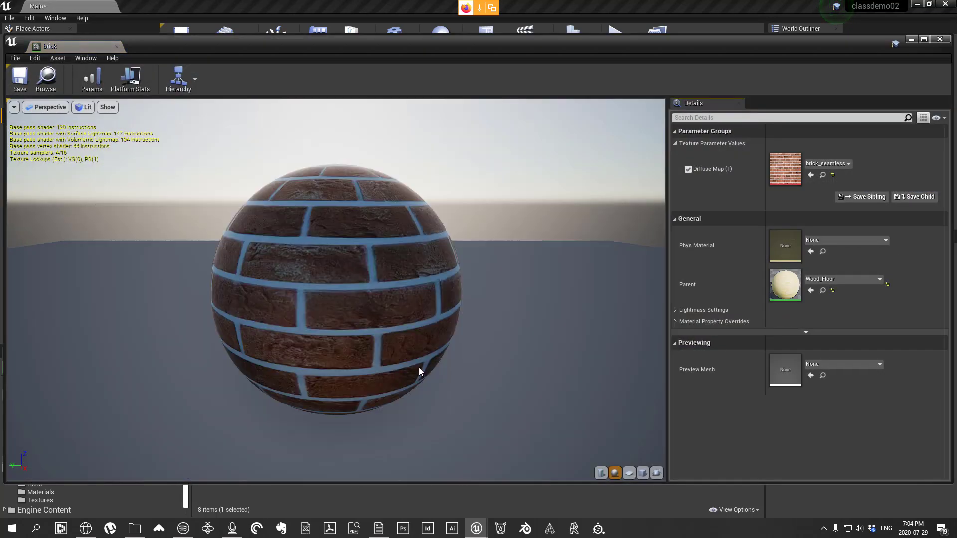
# Step: Close the brick instance and inspect its parent material Wood_Floor in the Master folder, closing it when done
pyautogui.click(935, 43)
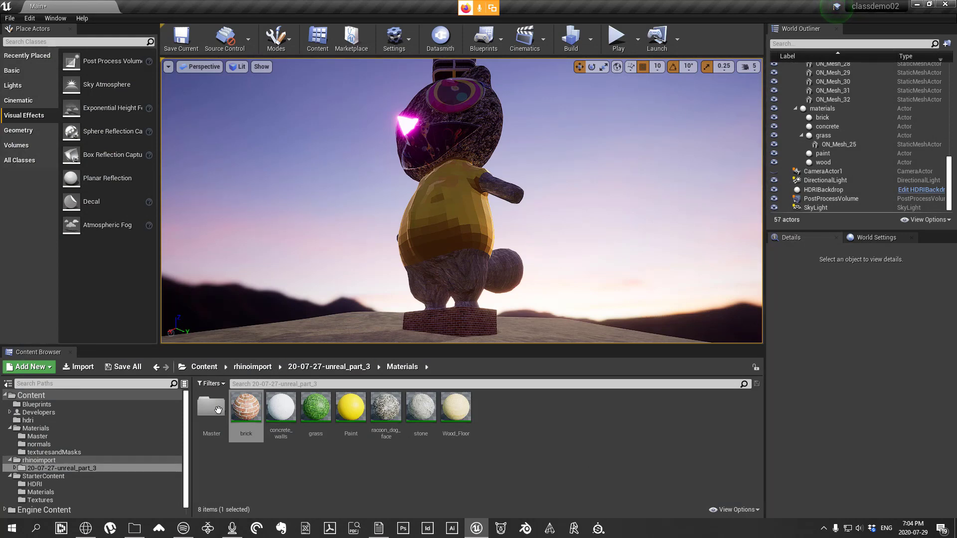
pyautogui.doubleClick(212, 406)
pyautogui.doubleClick(251, 413)
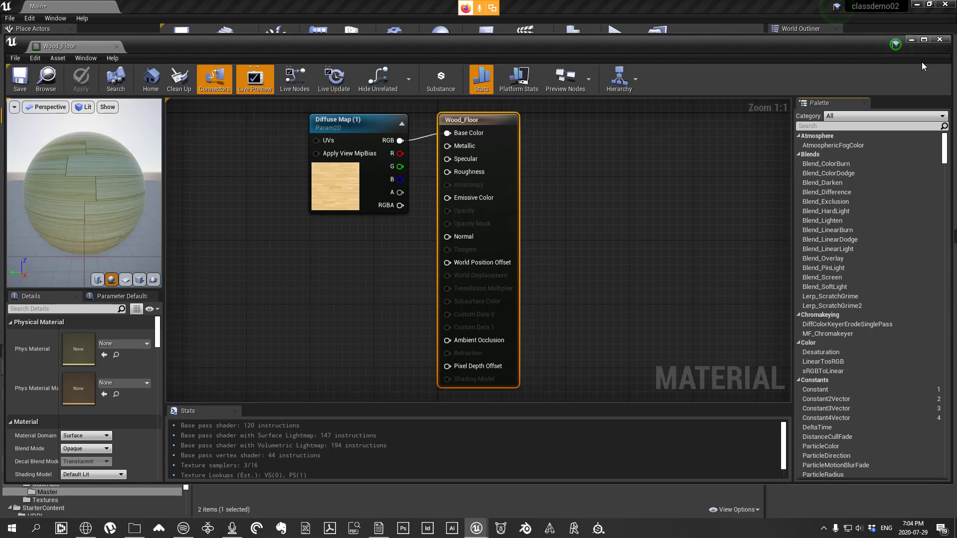
pyautogui.click(940, 39)
pyautogui.moveTo(611, 212); pyautogui.dragTo(612, 219, button='right')
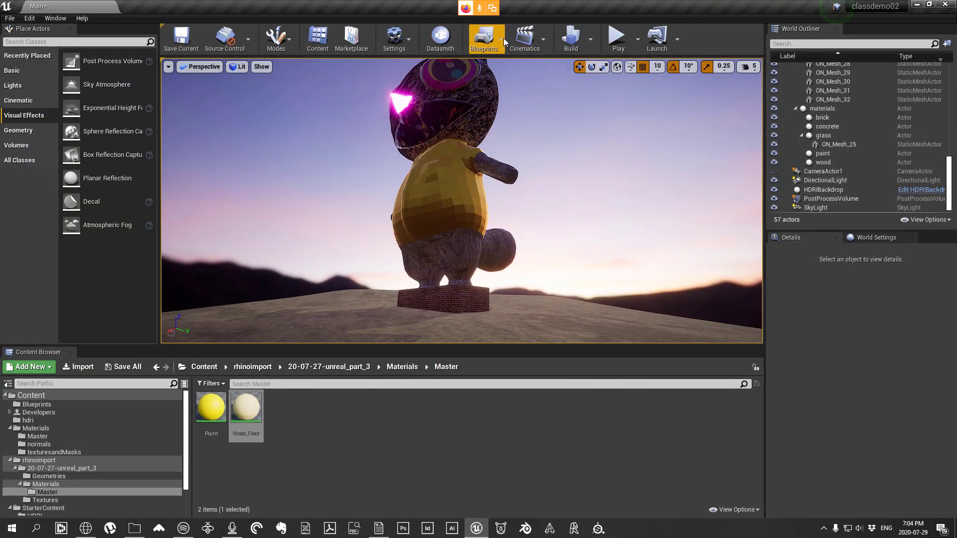
pyautogui.click(483, 50)
pyautogui.moveTo(557, 92)
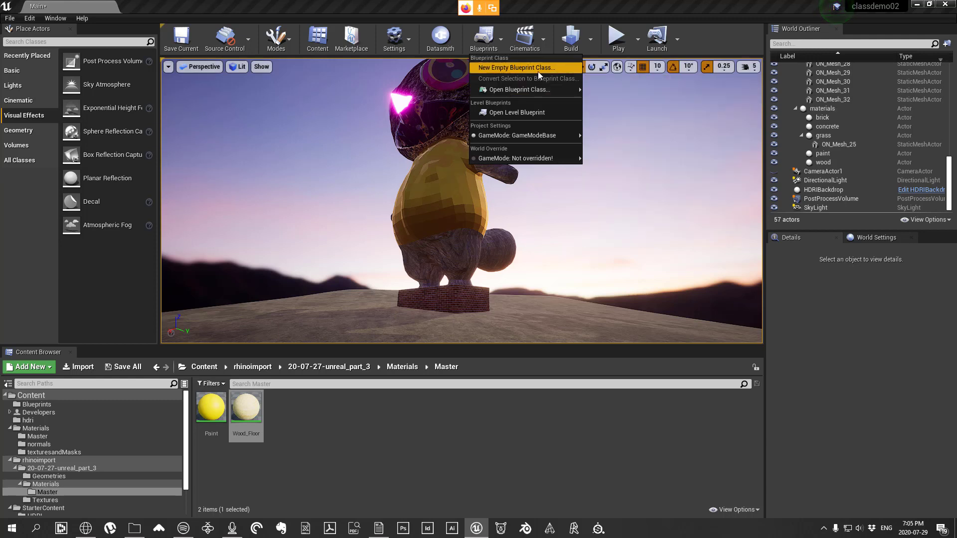
pyautogui.moveTo(529, 159)
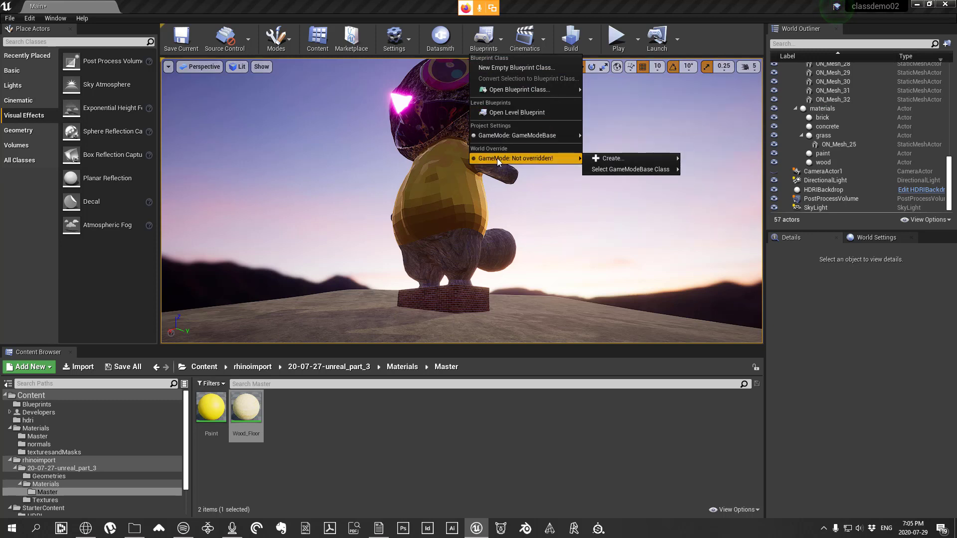
pyautogui.moveTo(492, 221)
pyautogui.mouseDown(button='right')
pyautogui.moveTo(503, 226)
pyautogui.moveTo(492, 222)
pyautogui.mouseUp(button='right')
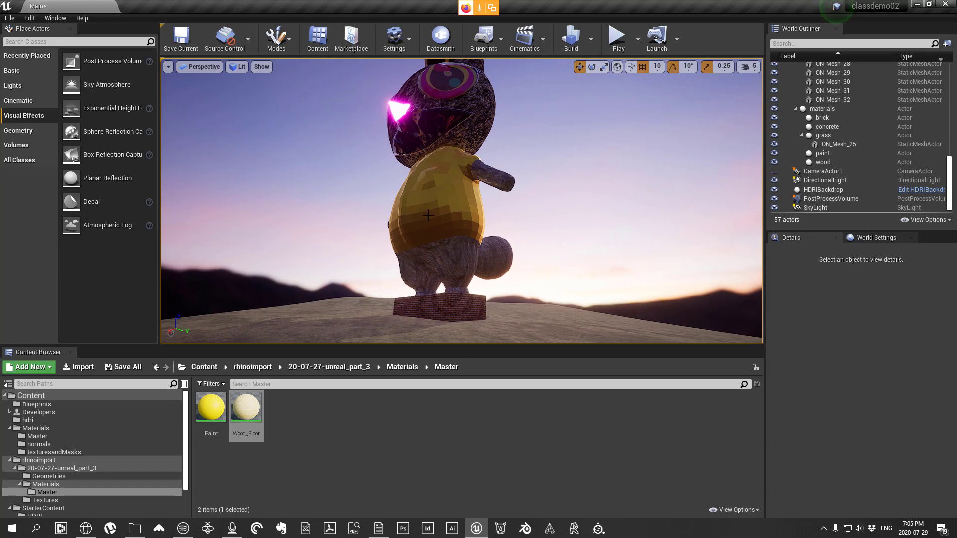
pyautogui.moveTo(428, 215); pyautogui.dragTo(528, 69, button='right')
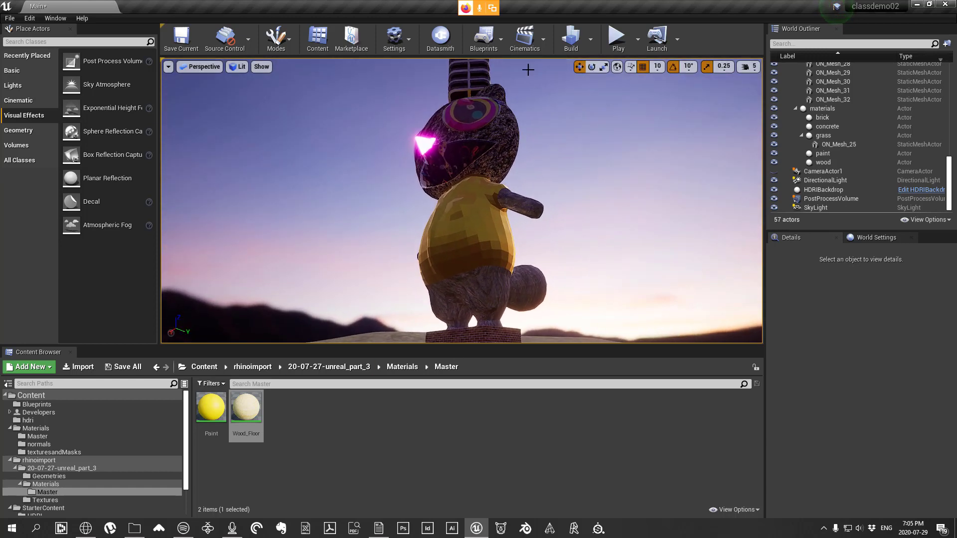
# Step: Create a new empty Actor blueprint class in the Blueprints folder, keeping the default name NewBlueprint1
pyautogui.click(484, 37)
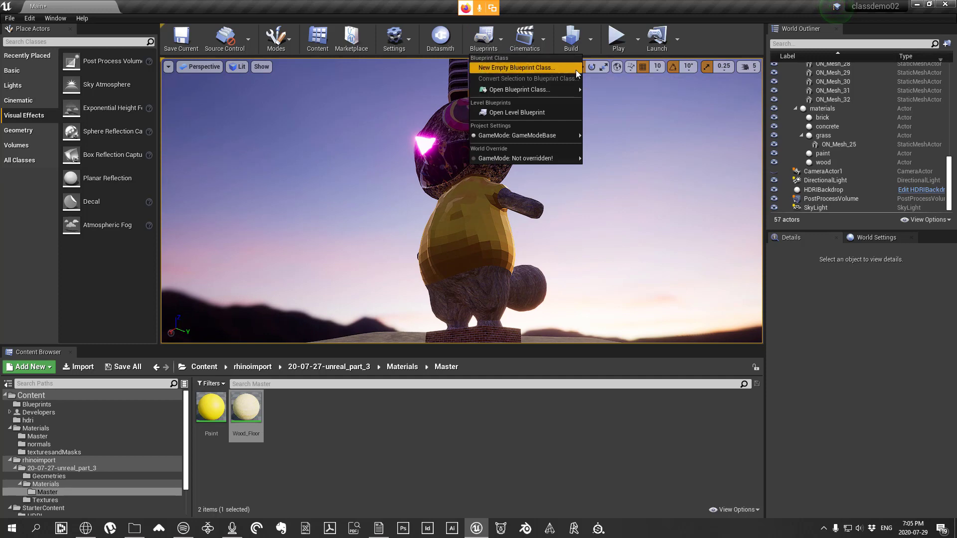
pyautogui.click(549, 69)
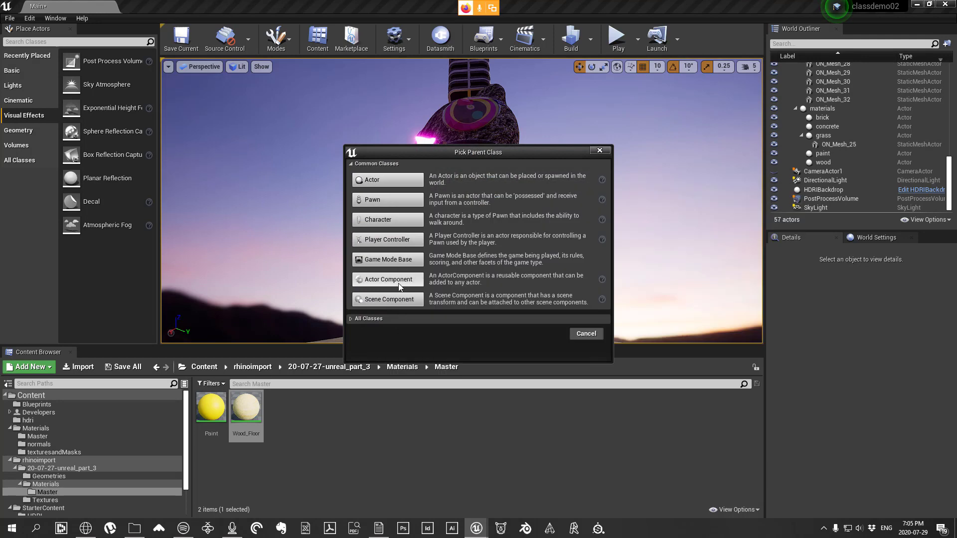
pyautogui.click(404, 181)
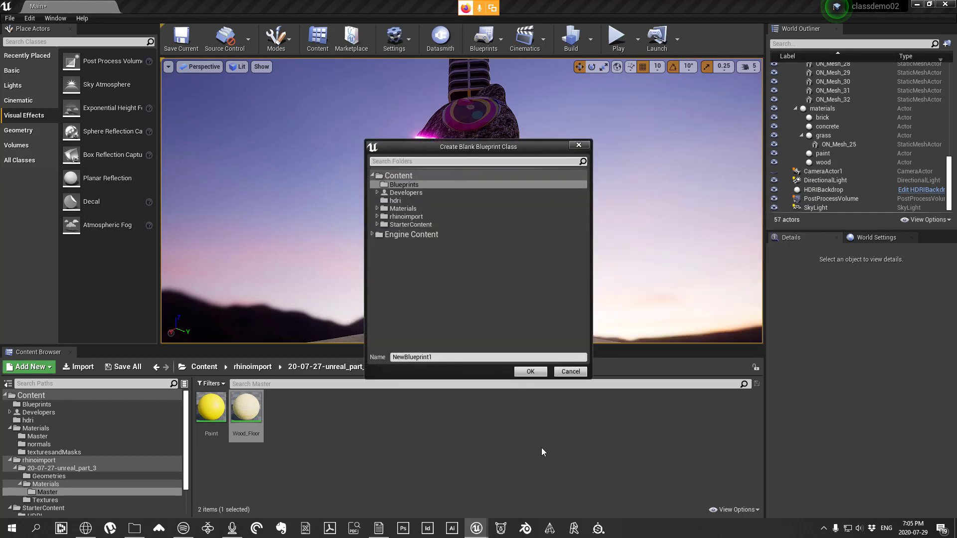
pyautogui.click(529, 372)
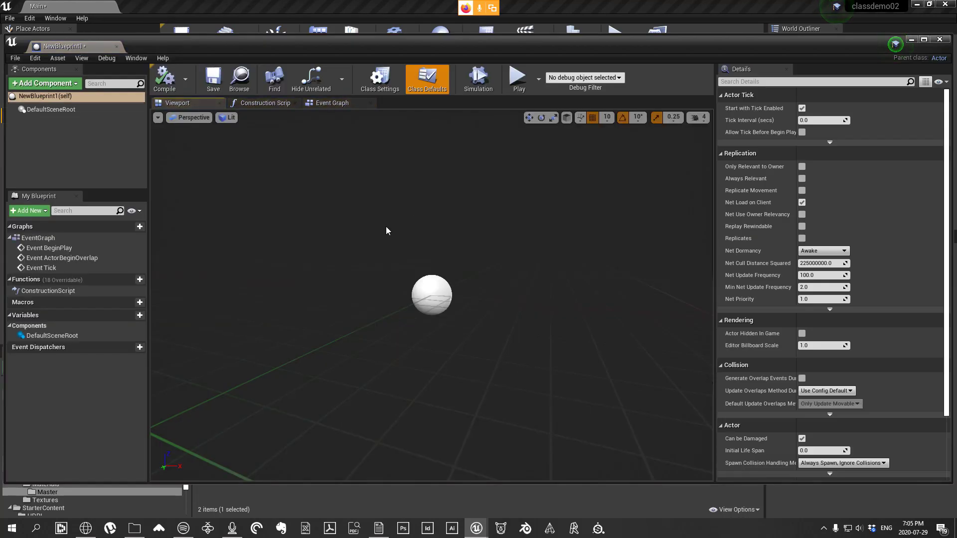
pyautogui.moveTo(431, 269); pyautogui.dragTo(449, 305, button='right')
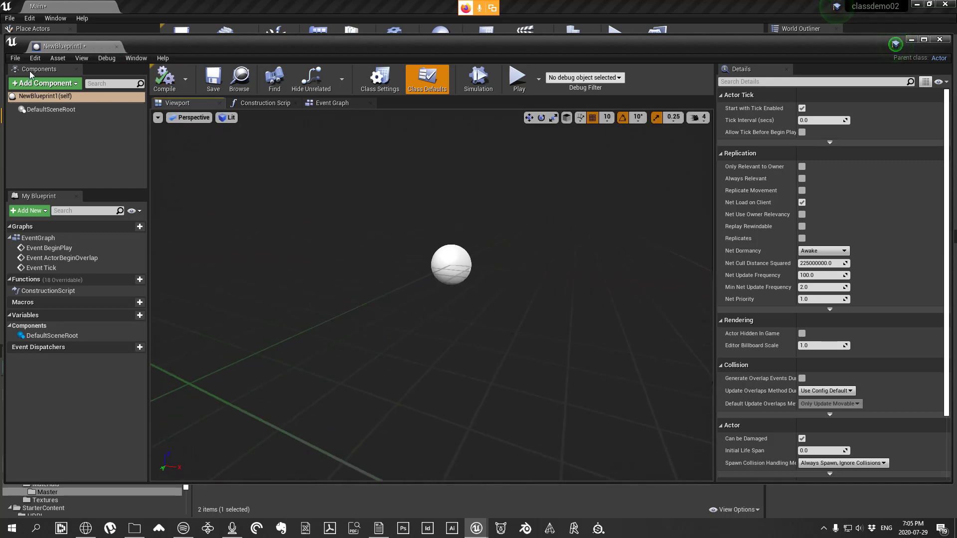
# Step: Open the asset picker from the blueprint editor and look through its asset list
pyautogui.click(16, 59)
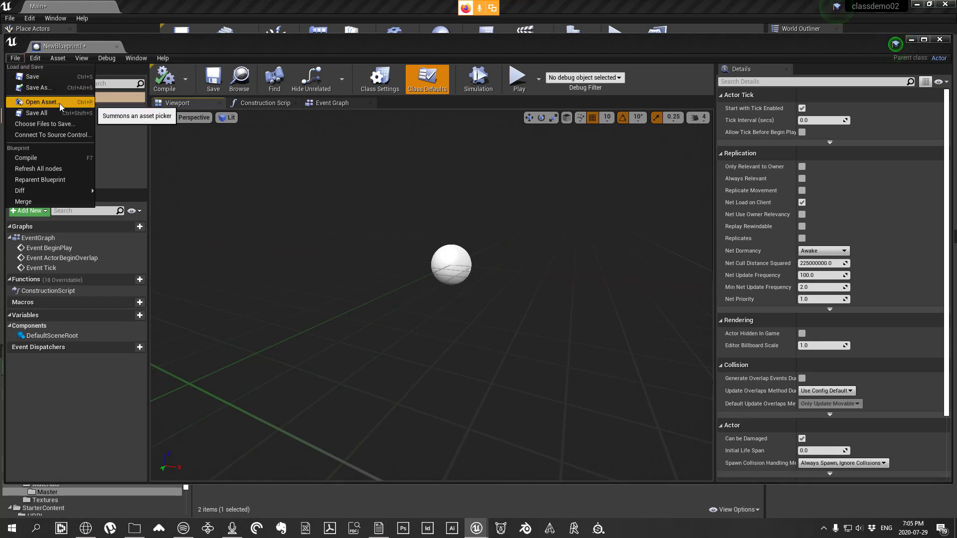
pyautogui.click(41, 102)
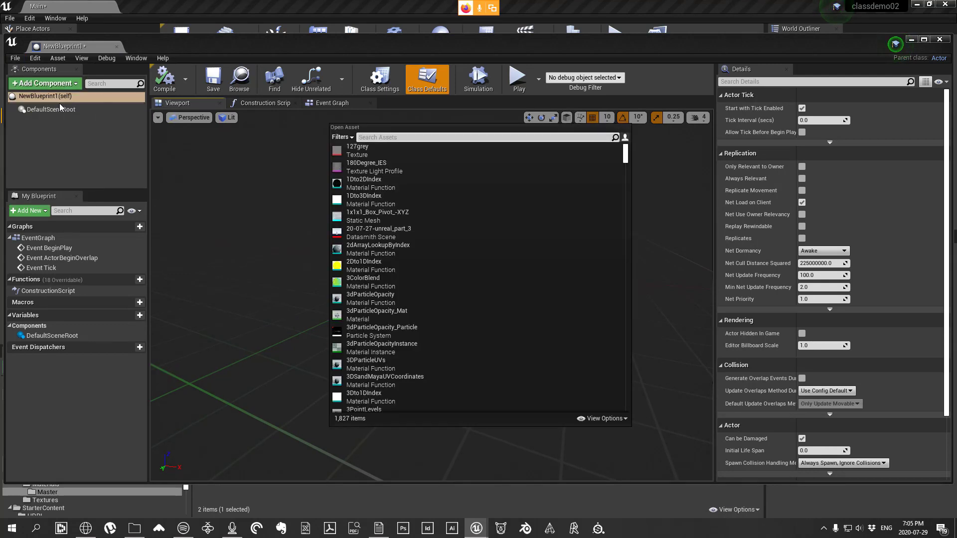
pyautogui.scroll(-2, 376, 265)
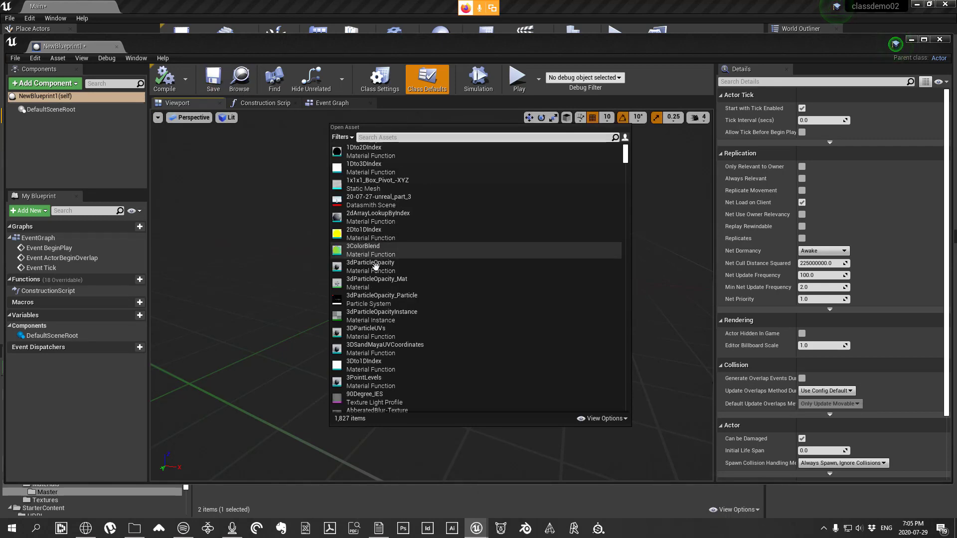
pyautogui.scroll(-15, 375, 266)
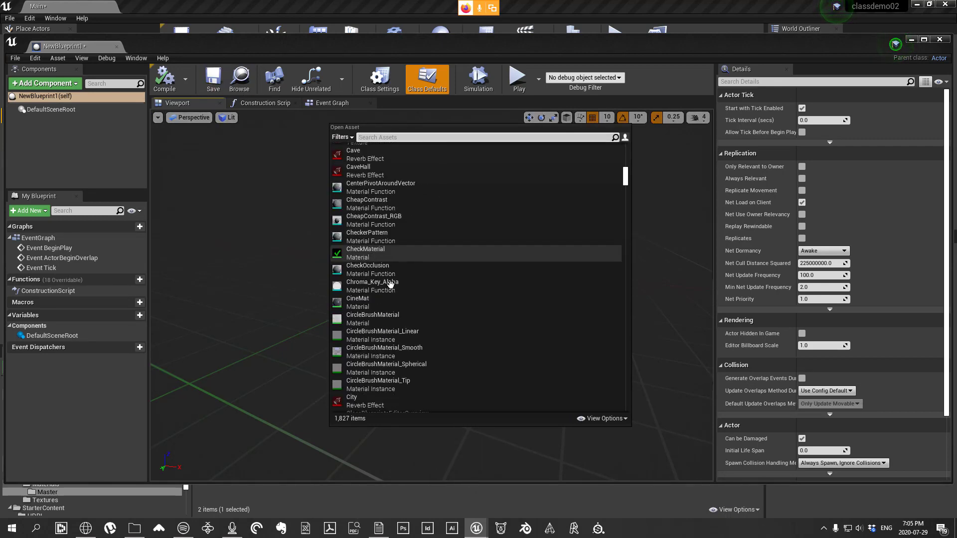
pyautogui.scroll(-15, 390, 285)
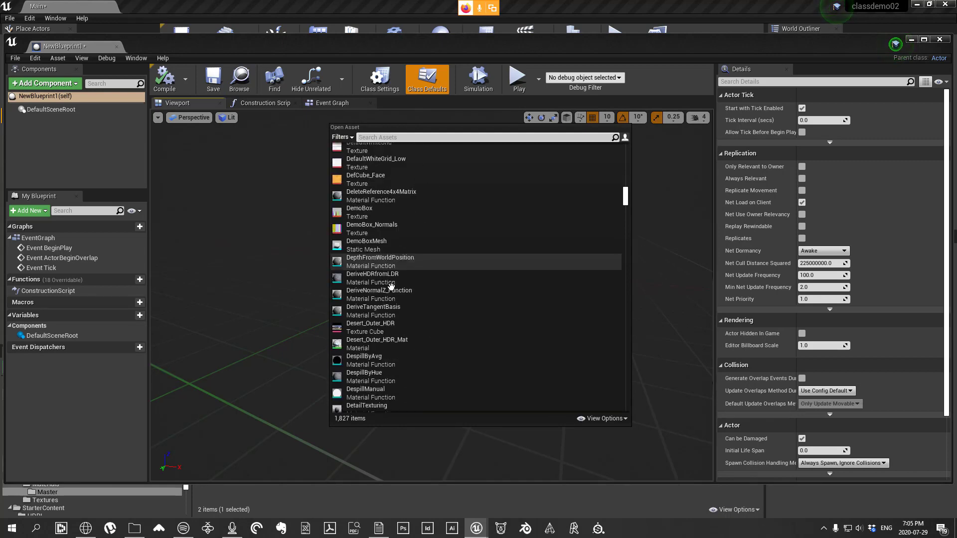
pyautogui.scroll(-15, 391, 284)
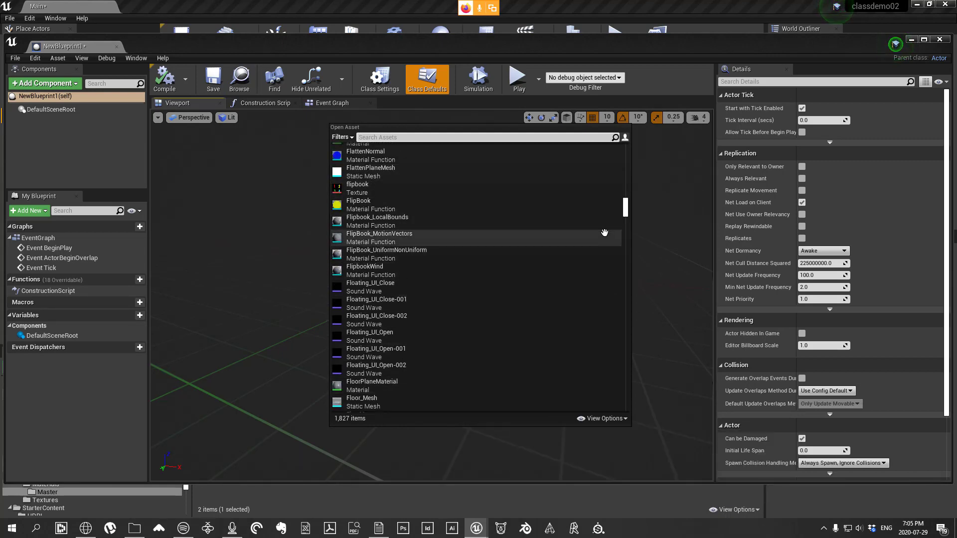
pyautogui.moveTo(625, 206); pyautogui.dragTo(623, 140)
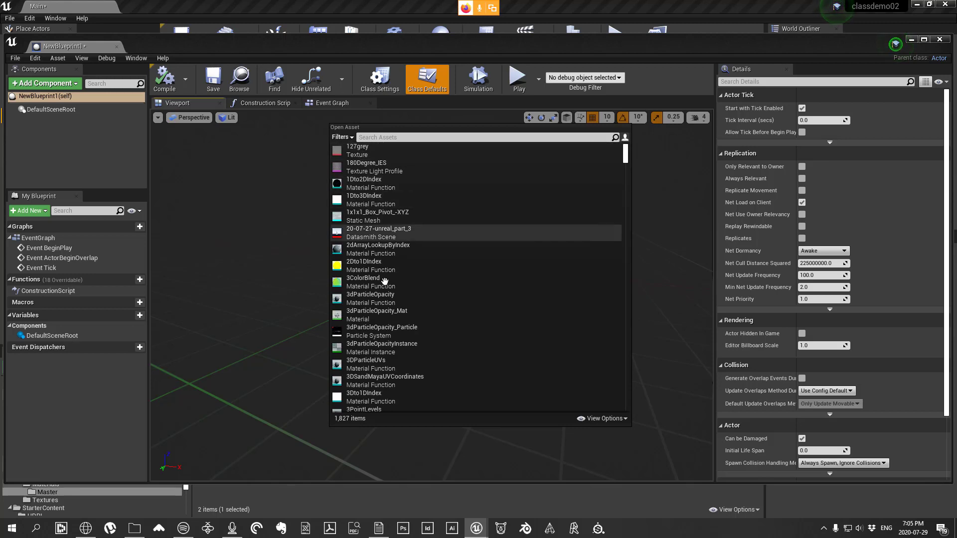
# Step: Hide engine content in the asset picker and show it again
pyautogui.click(616, 419)
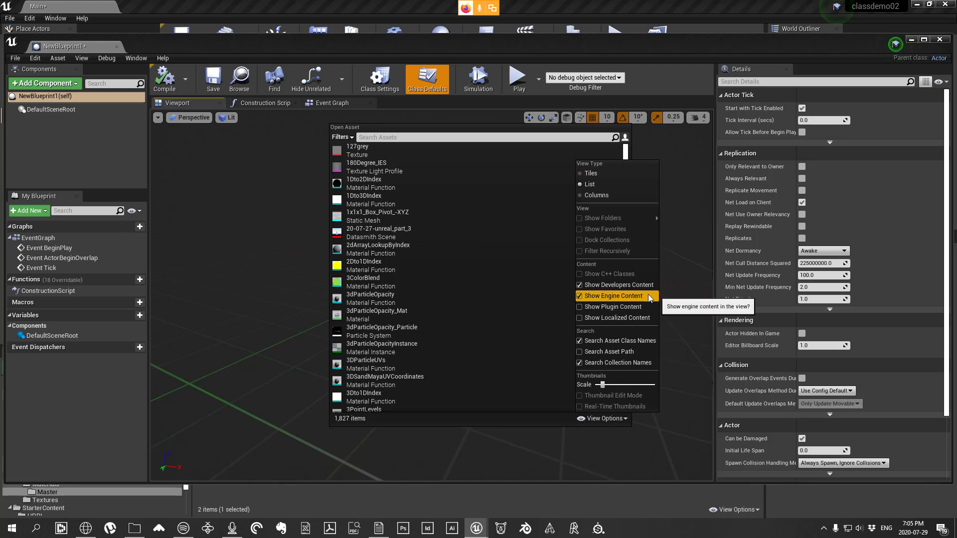
pyautogui.click(597, 297)
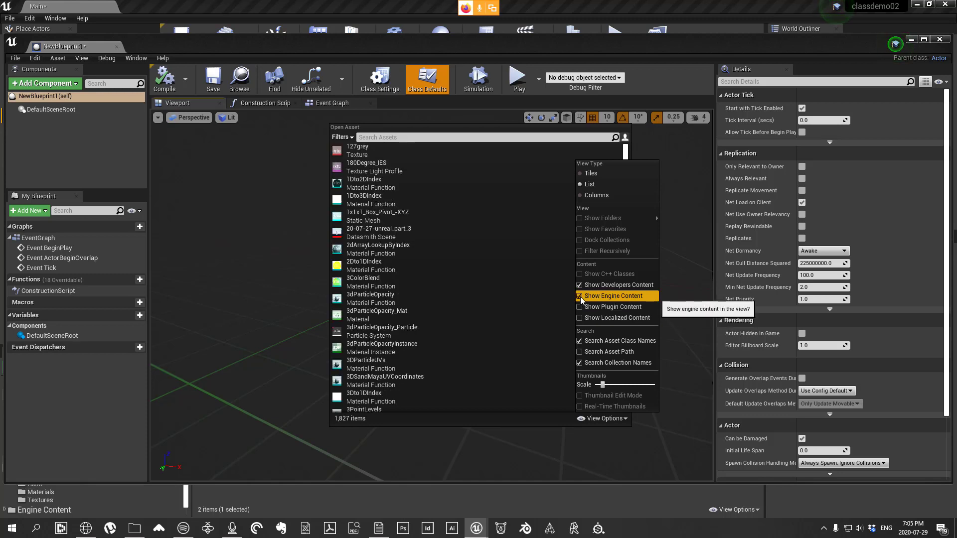
pyautogui.click(592, 419)
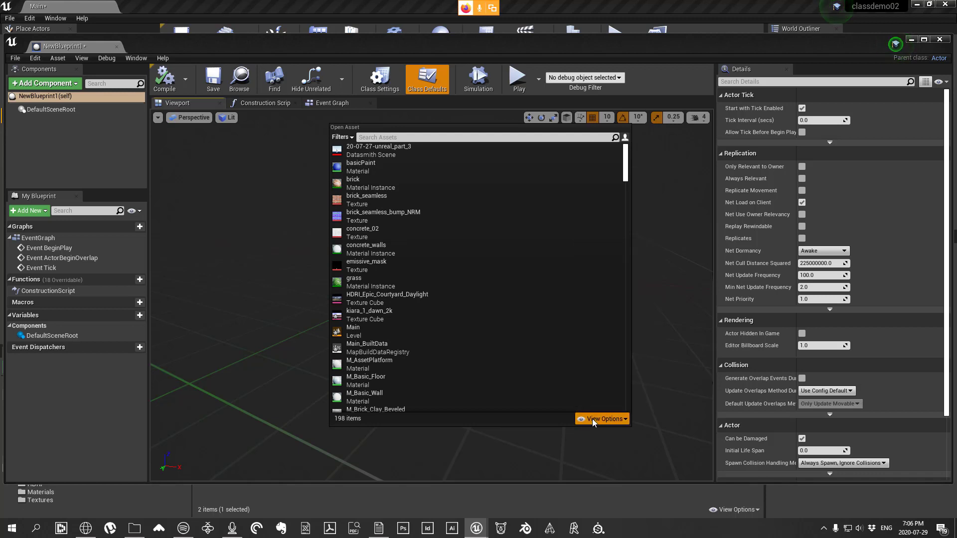
pyautogui.click(596, 417)
pyautogui.click(579, 297)
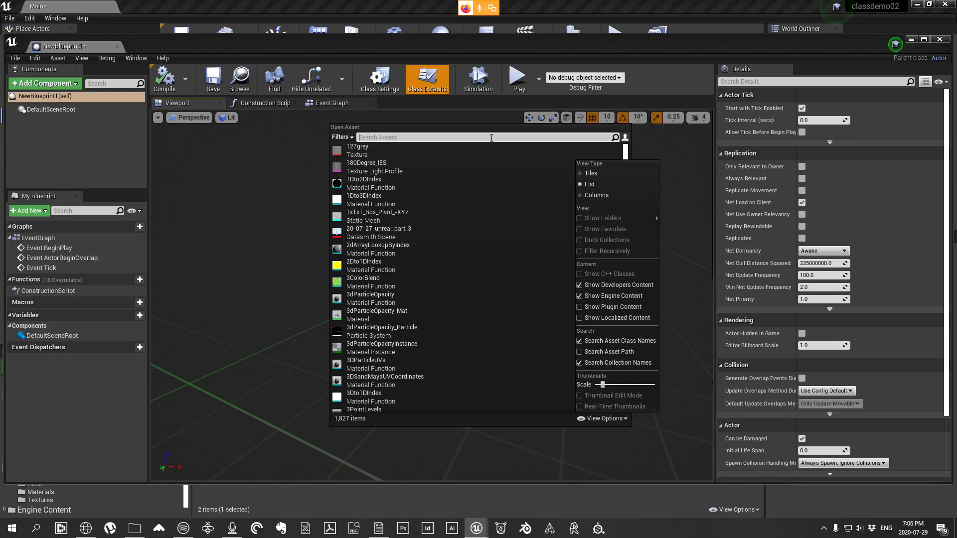
# Step: Search the assets for "highre" and open the HighResolutionScreenshotMaskFunction material function
pyautogui.write('highre')
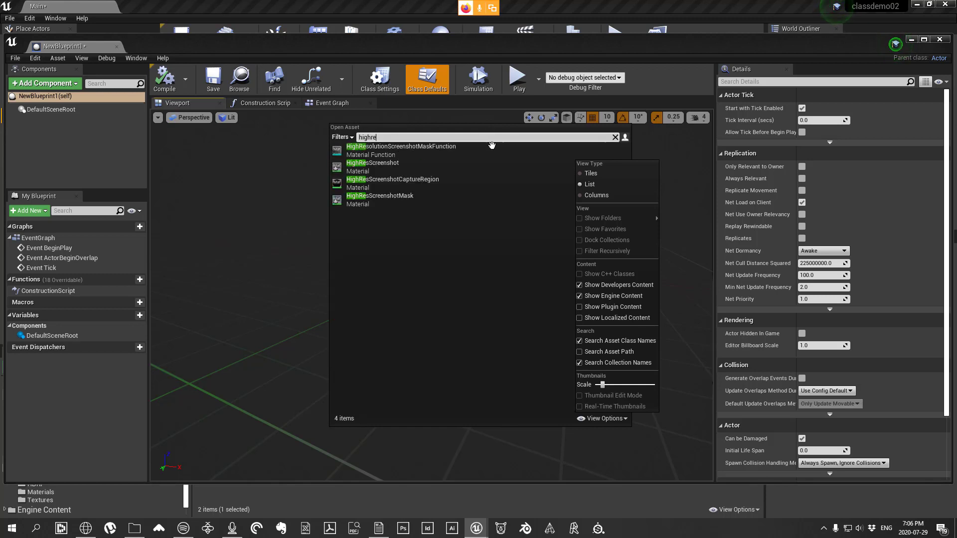
pyautogui.click(427, 153)
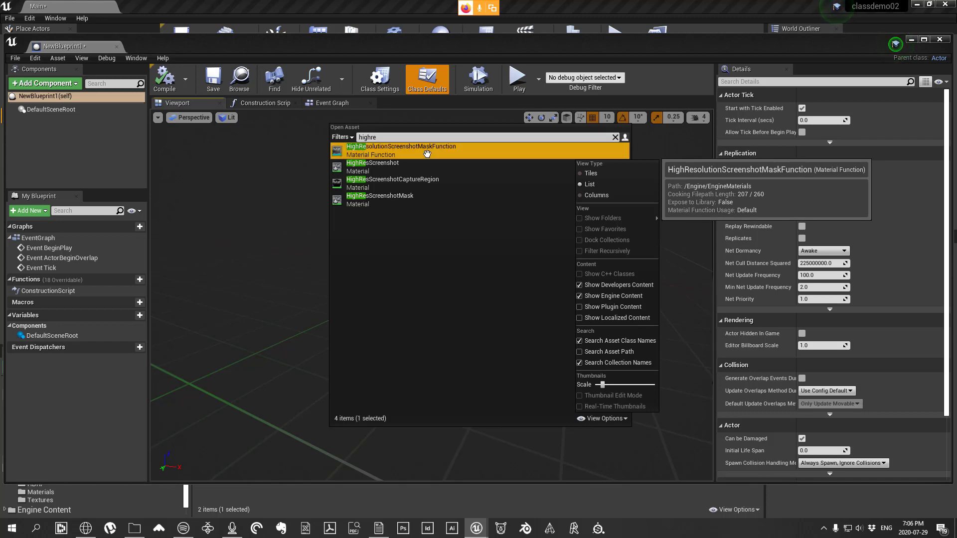
pyautogui.doubleClick(427, 153)
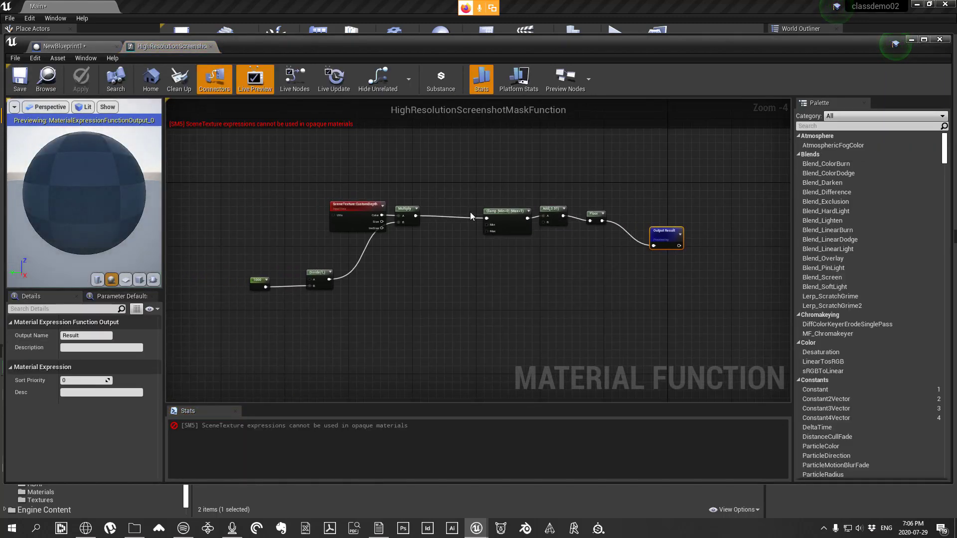
pyautogui.moveTo(128, 183); pyautogui.dragTo(121, 175)
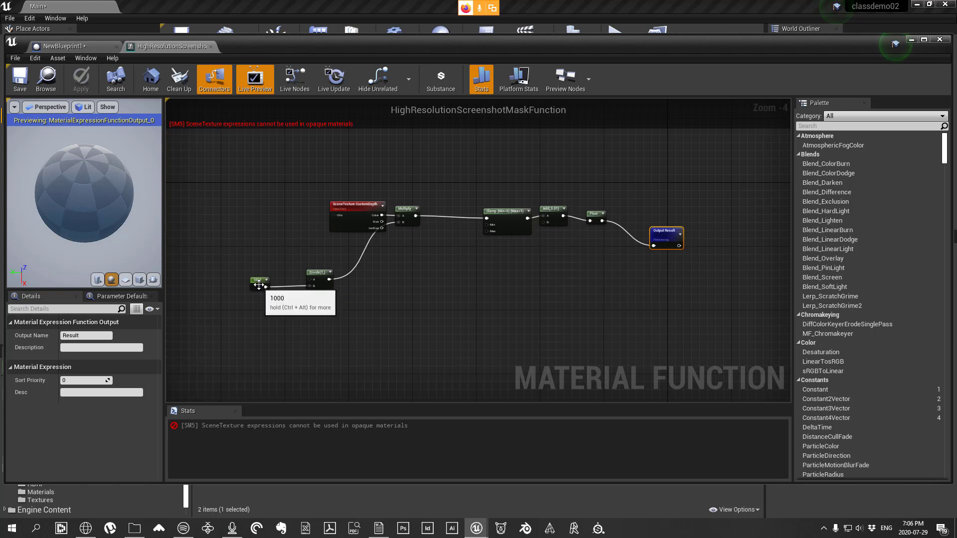
pyautogui.moveTo(252, 290); pyautogui.dragTo(259, 295)
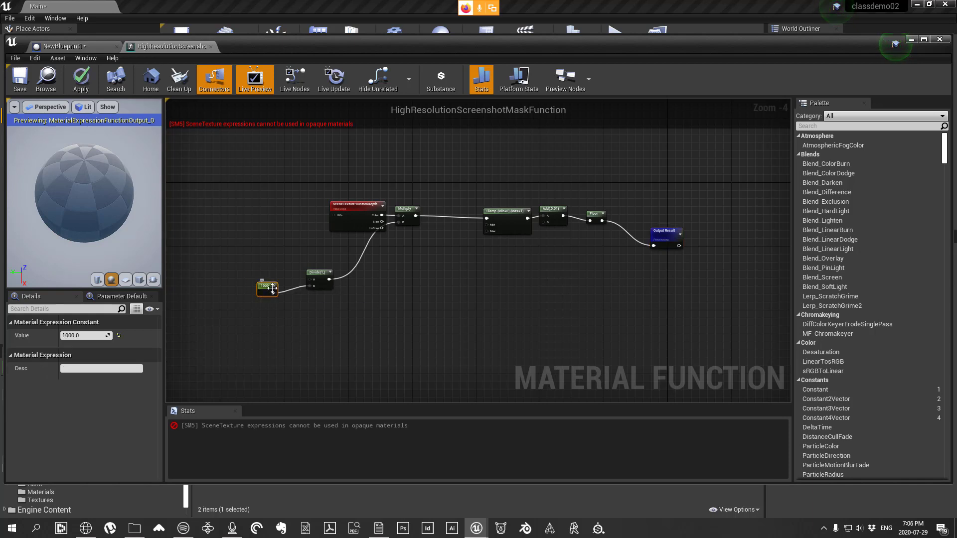
pyautogui.scroll(4, 247, 283)
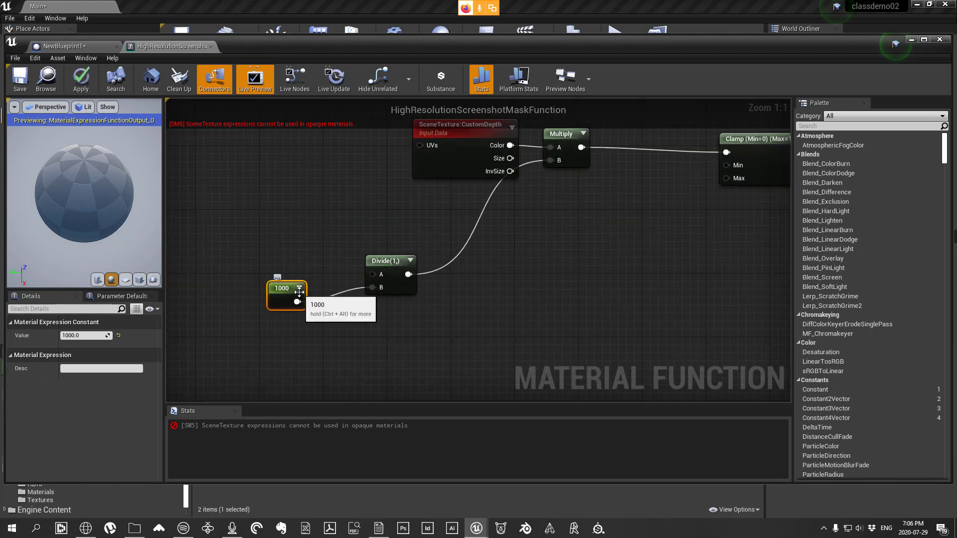
pyautogui.scroll(-3, 278, 287)
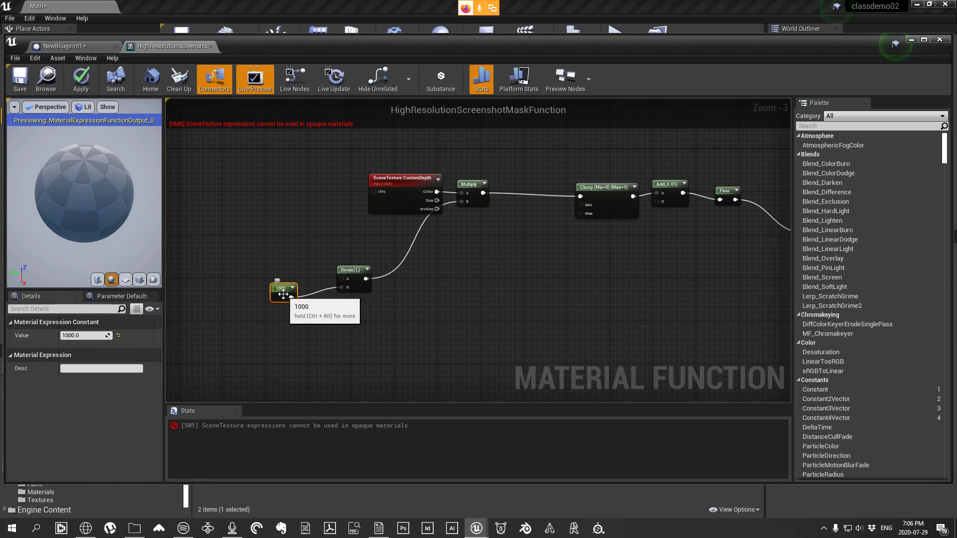
pyautogui.click(70, 336)
pyautogui.click(70, 336)
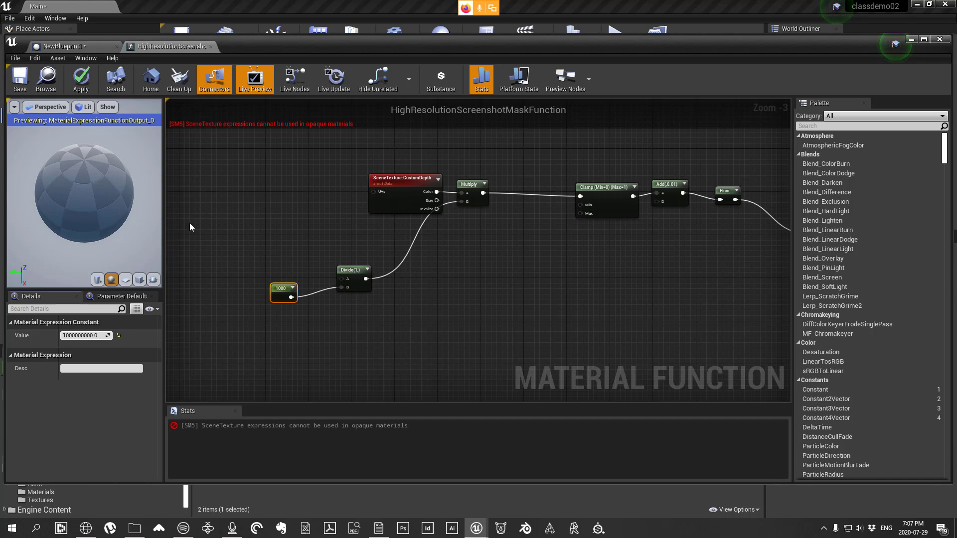
pyautogui.click(333, 357)
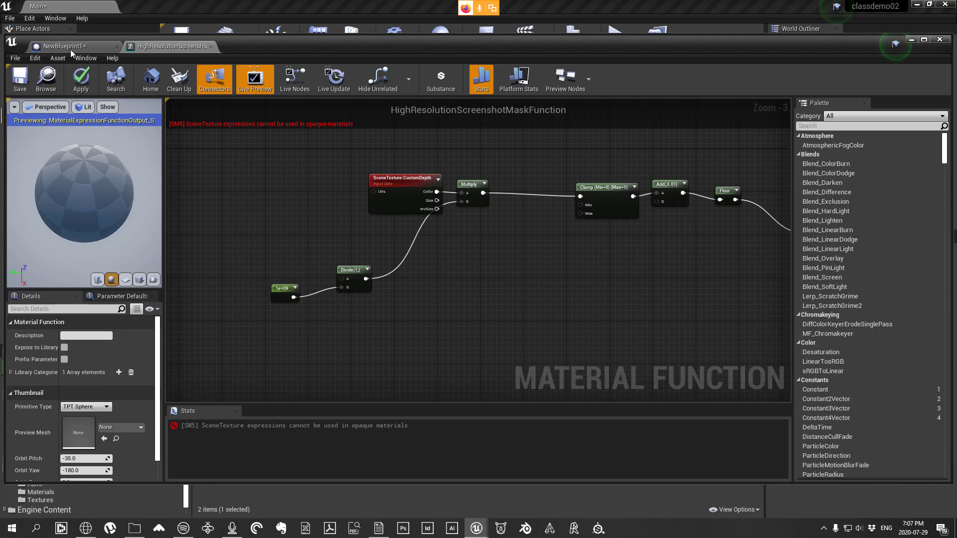
# Step: Apply and save the material function, and close the function and blueprint editors
pyautogui.click(81, 80)
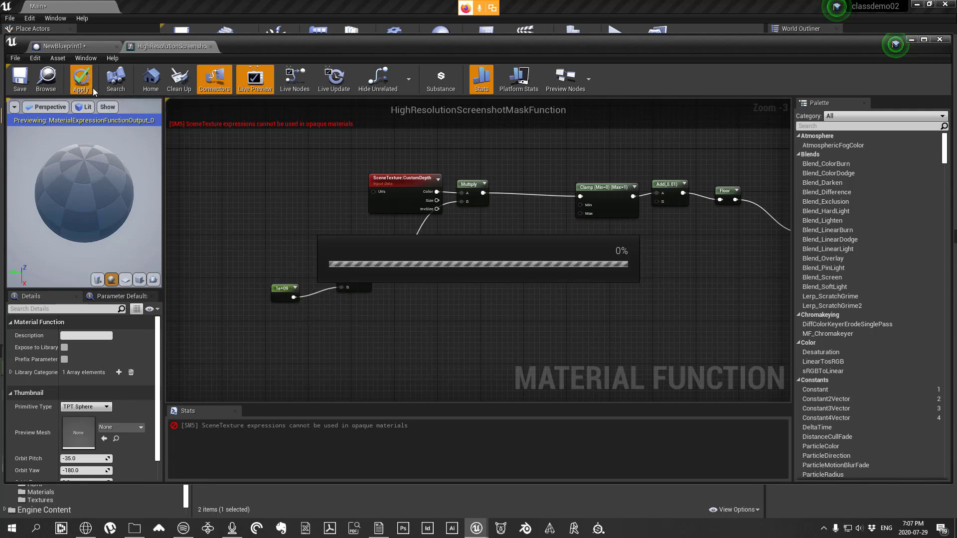
pyautogui.click(15, 85)
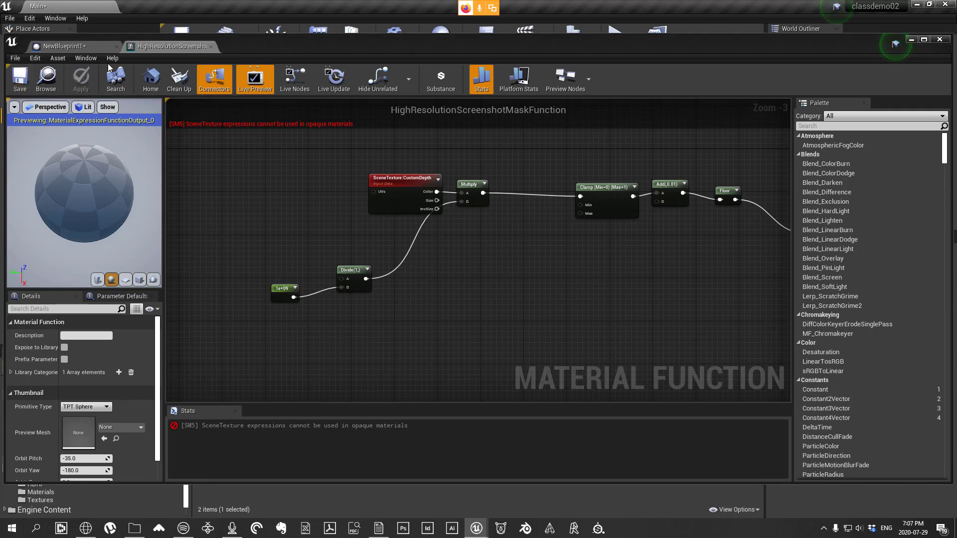
pyautogui.click(210, 47)
pyautogui.click(116, 47)
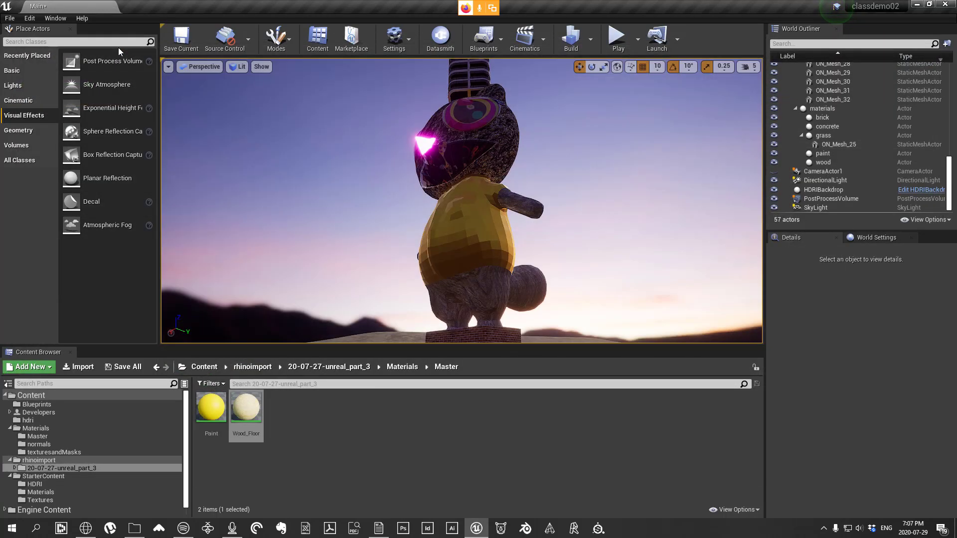
# Step: Check the custom depth mask on the statue through the high resolution screenshot settings, and close the dialog
pyautogui.moveTo(335, 99); pyautogui.dragTo(349, 89, button='right')
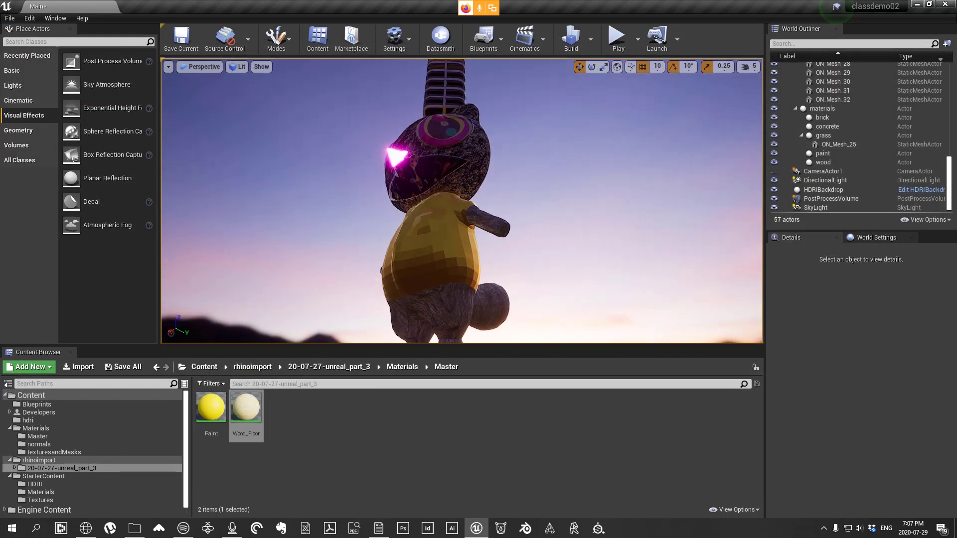
pyautogui.click(168, 67)
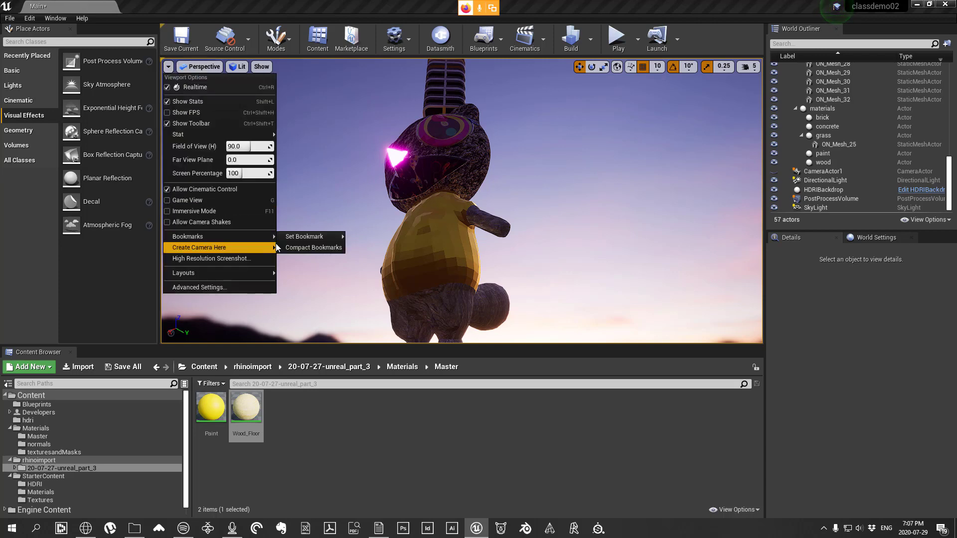
pyautogui.click(237, 261)
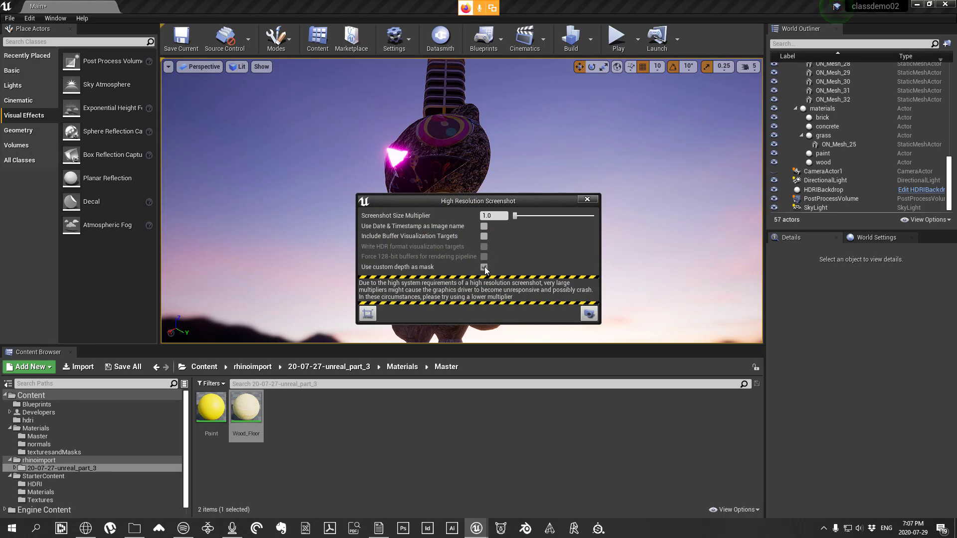
pyautogui.moveTo(537, 201); pyautogui.dragTo(579, 266)
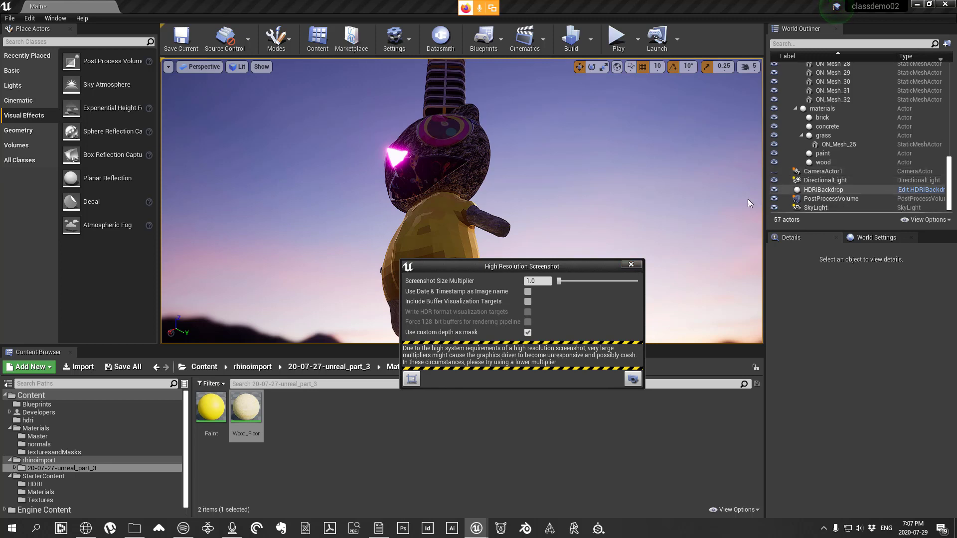
pyautogui.click(631, 264)
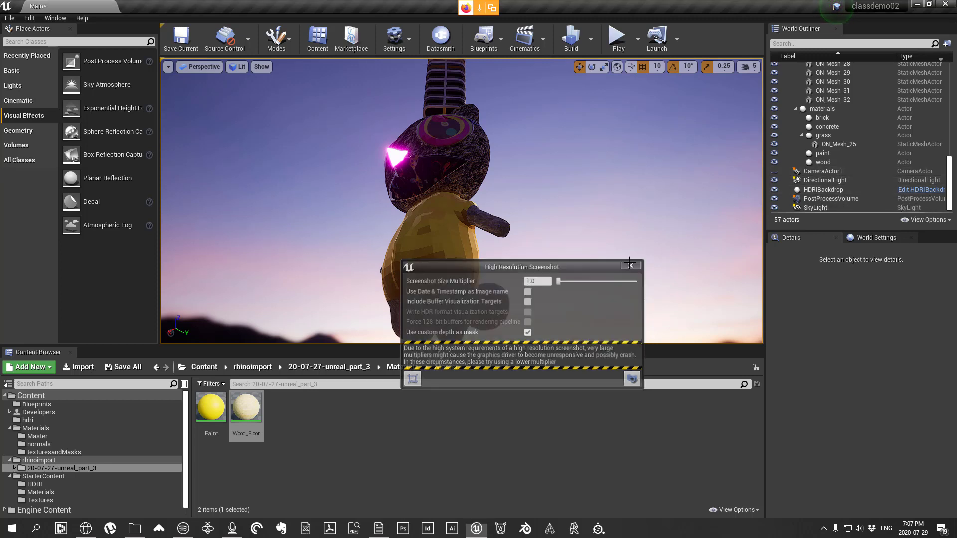
pyautogui.click(501, 43)
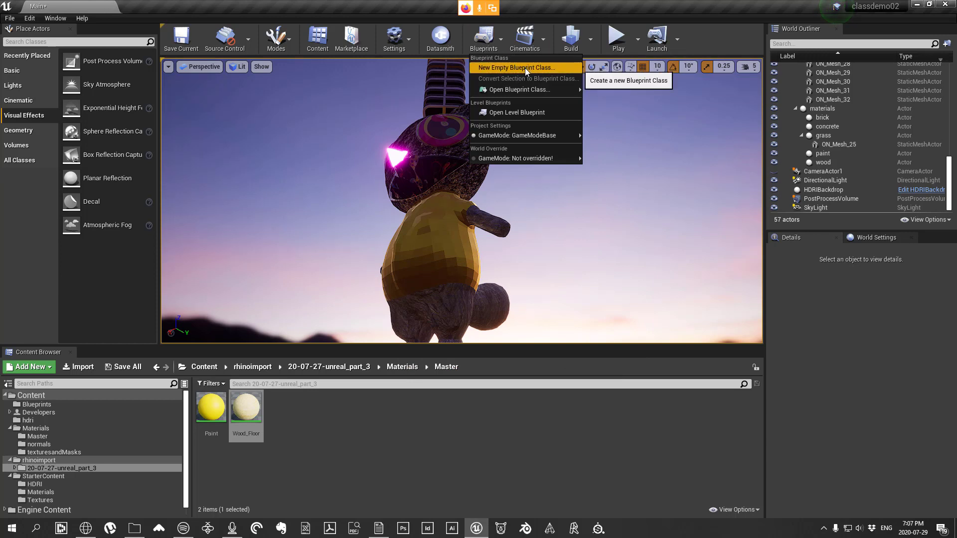
pyautogui.moveTo(533, 90)
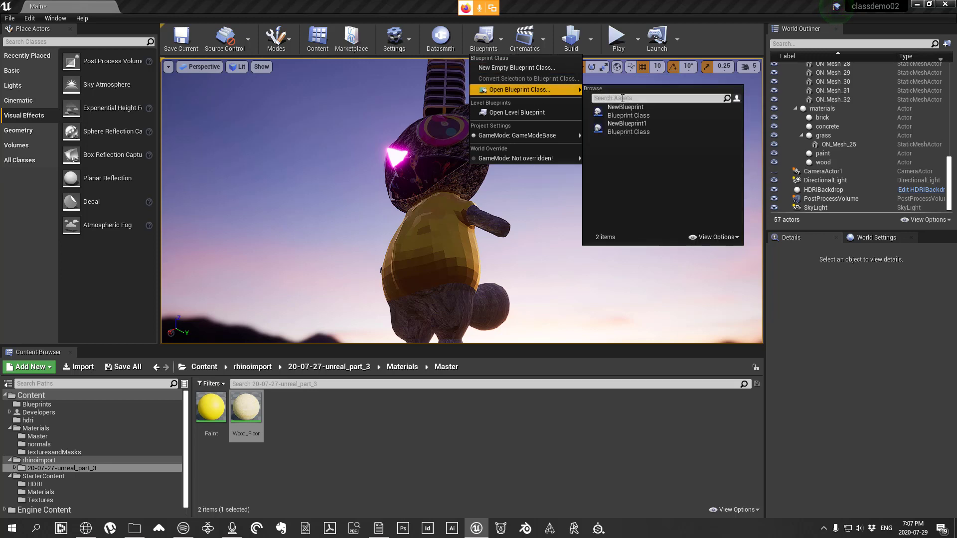
pyautogui.write('high')
pyautogui.click(714, 238)
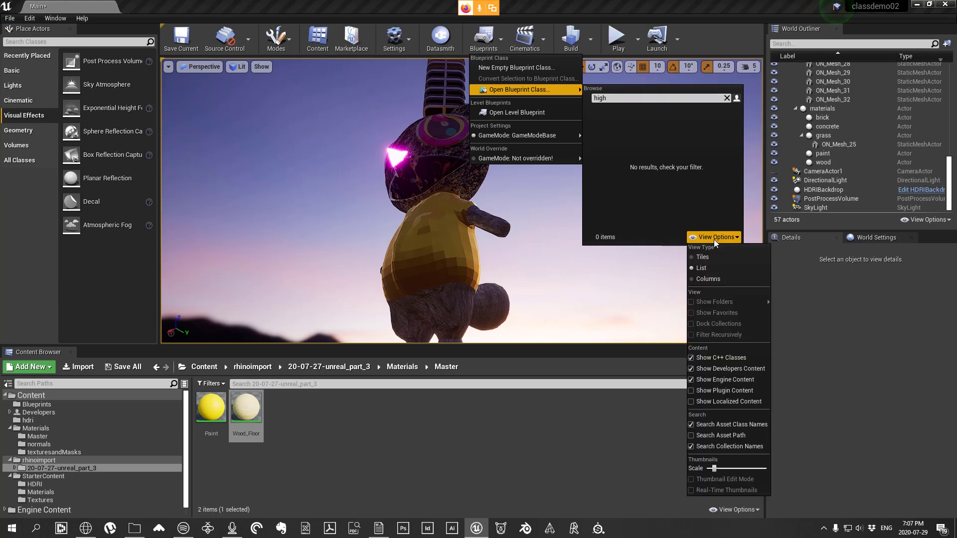
pyautogui.click(526, 68)
pyautogui.click(600, 150)
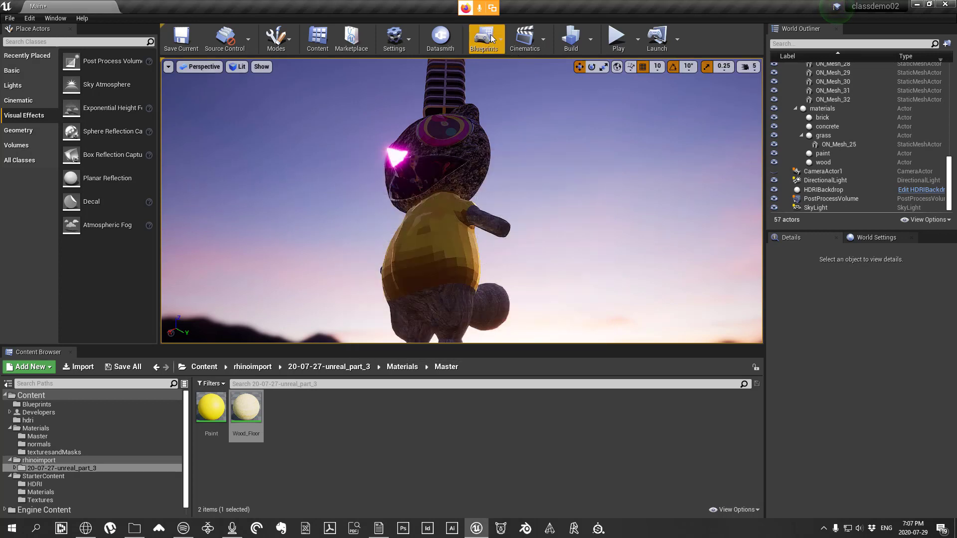
# Step: Create an empty blueprint class with Actor as its parent in the Blueprints folder
pyautogui.click(483, 37)
pyautogui.click(516, 70)
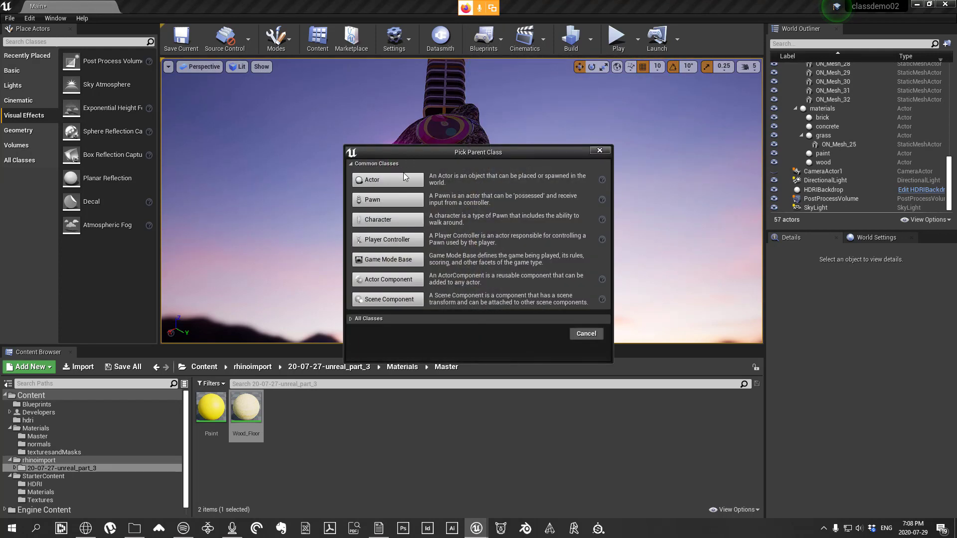
pyautogui.click(405, 177)
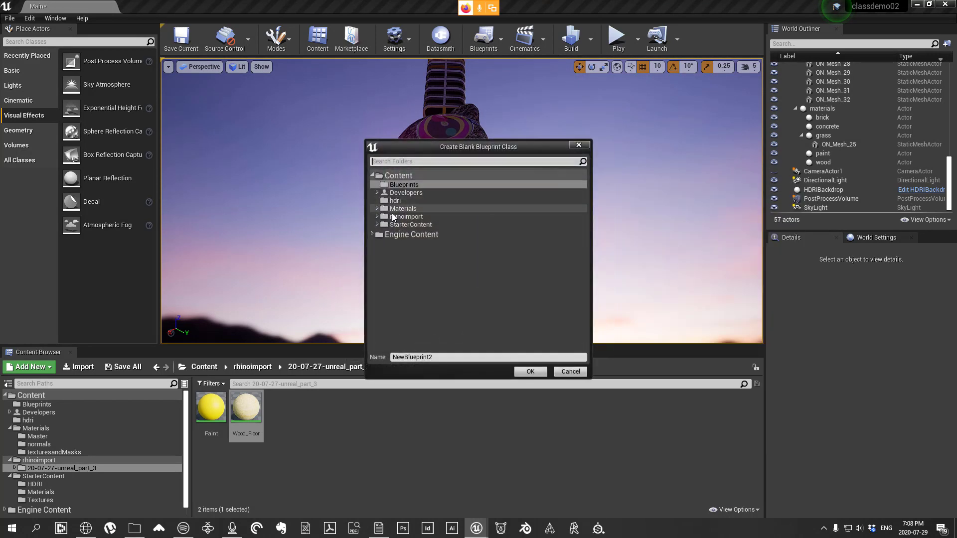
pyautogui.click(530, 372)
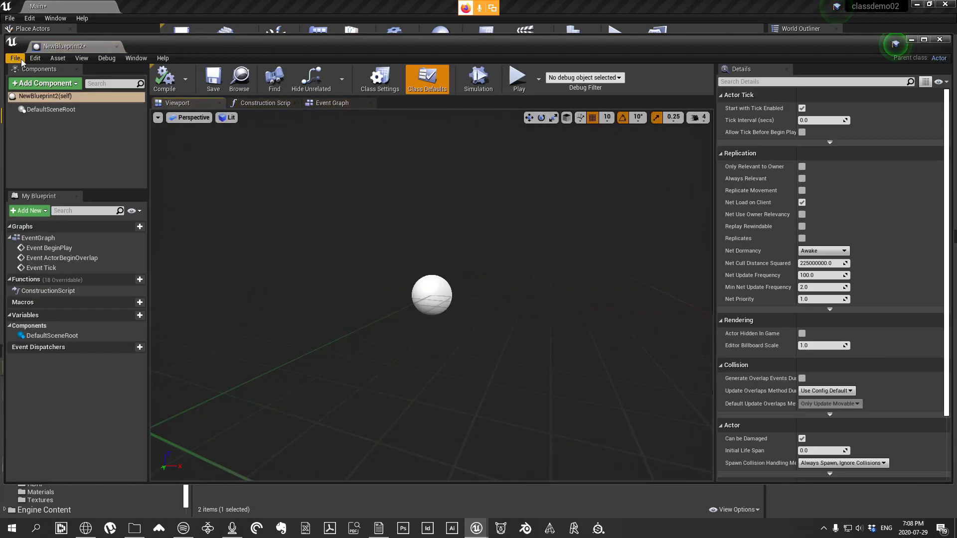
# Step: Search all assets for "highre" from the blueprint editor and open the HighResolutionScreenshotMaskFunction material function
pyautogui.click(16, 59)
pyautogui.click(93, 103)
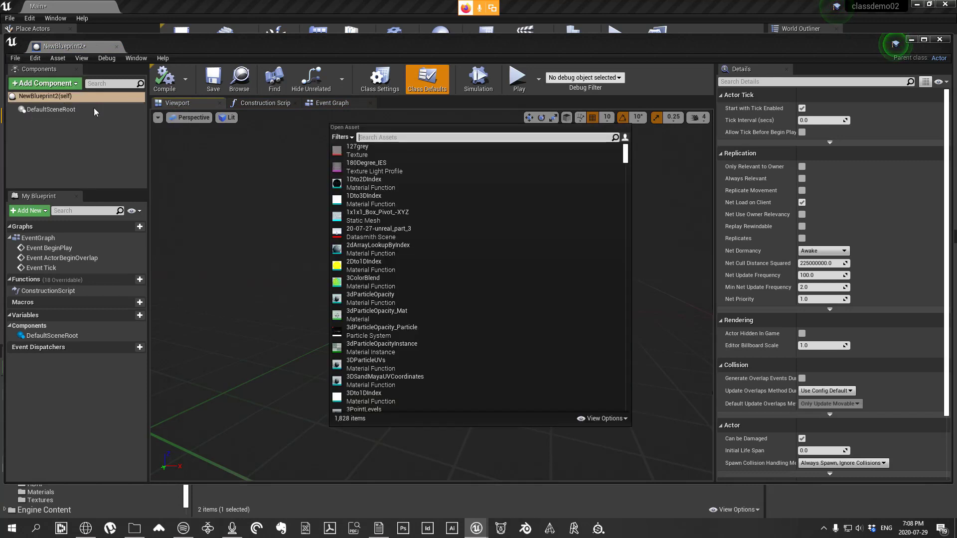
pyautogui.click(604, 418)
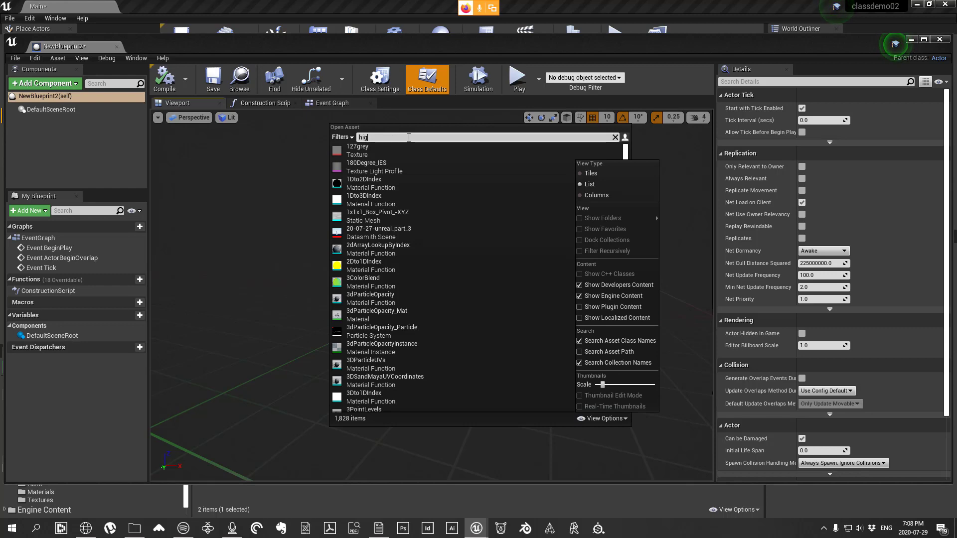
pyautogui.write('hre')
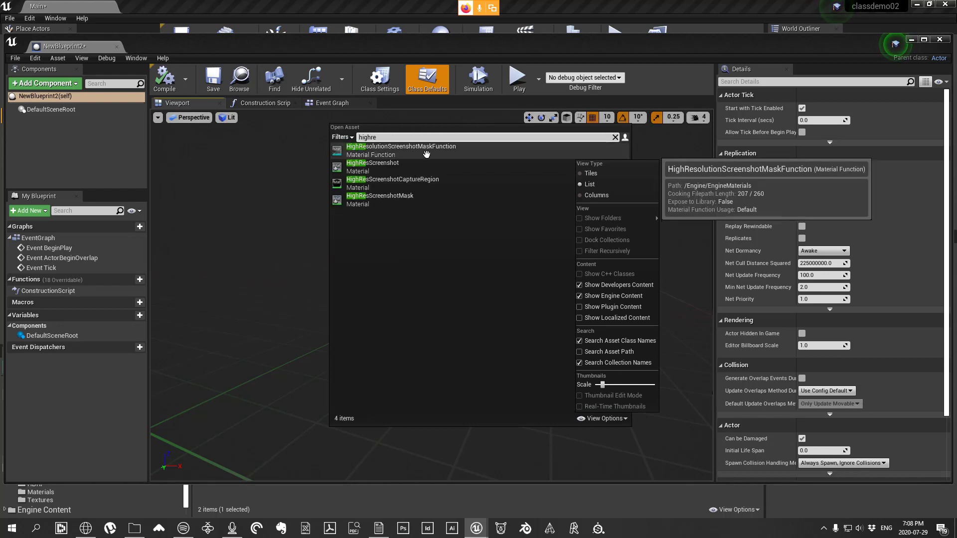
pyautogui.click(418, 150)
pyautogui.doubleClick(418, 150)
# Step: Set the value of the constant node feeding Divide to 10000000
pyautogui.moveTo(364, 223); pyautogui.dragTo(624, 258, button='right')
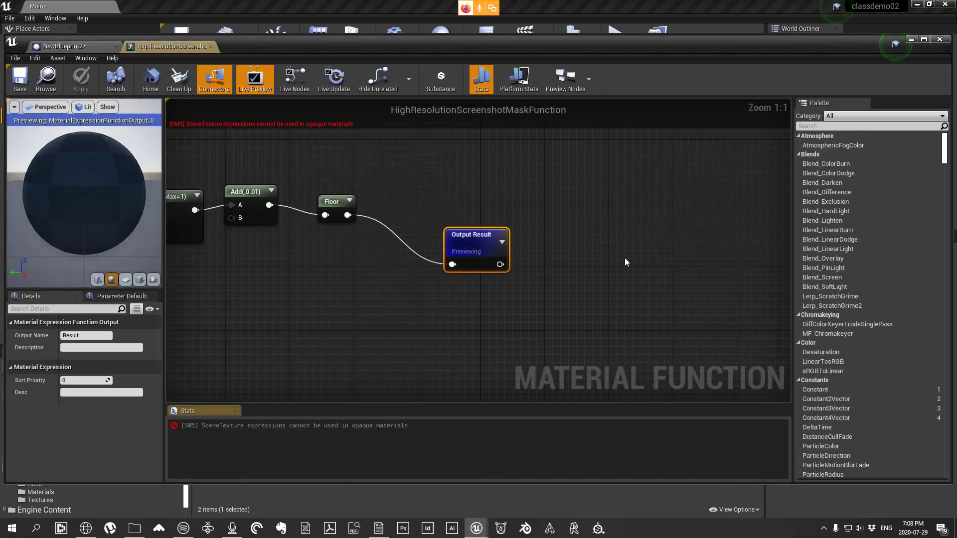
pyautogui.scroll(-8, 624, 259)
pyautogui.scroll(3, 473, 264)
pyautogui.scroll(5, 477, 265)
pyautogui.click(373, 238)
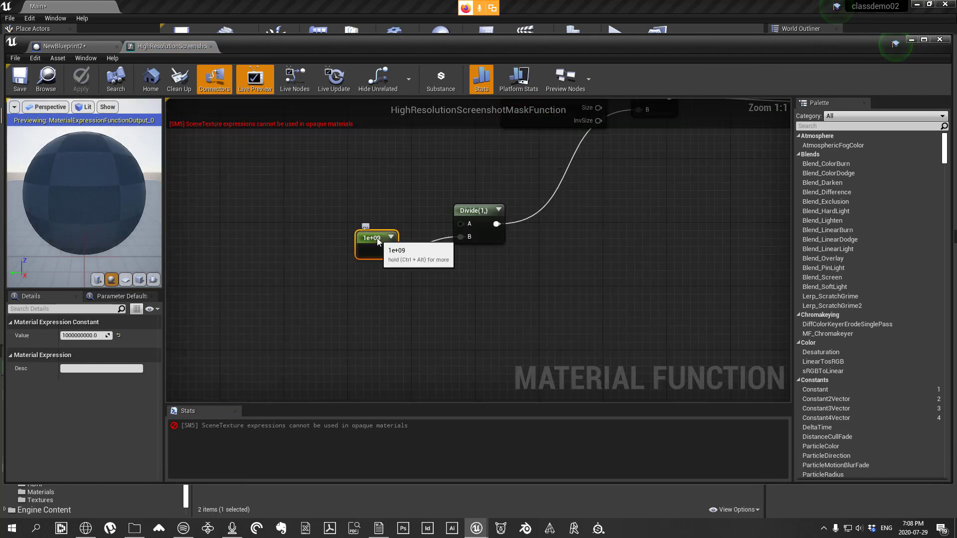
pyautogui.click(89, 335)
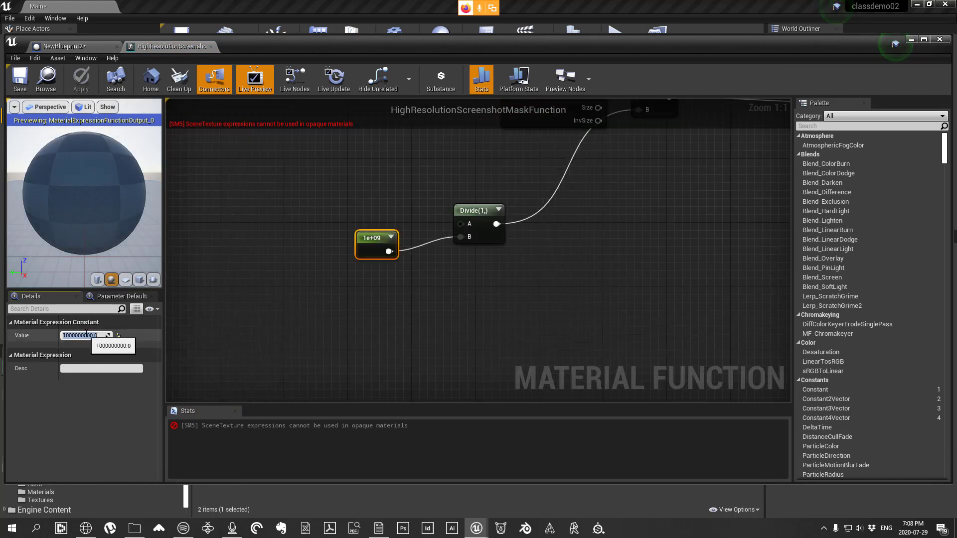
pyautogui.click(92, 335)
pyautogui.press('BackSpace')
pyautogui.press('BackSpace')
pyautogui.press('Return')
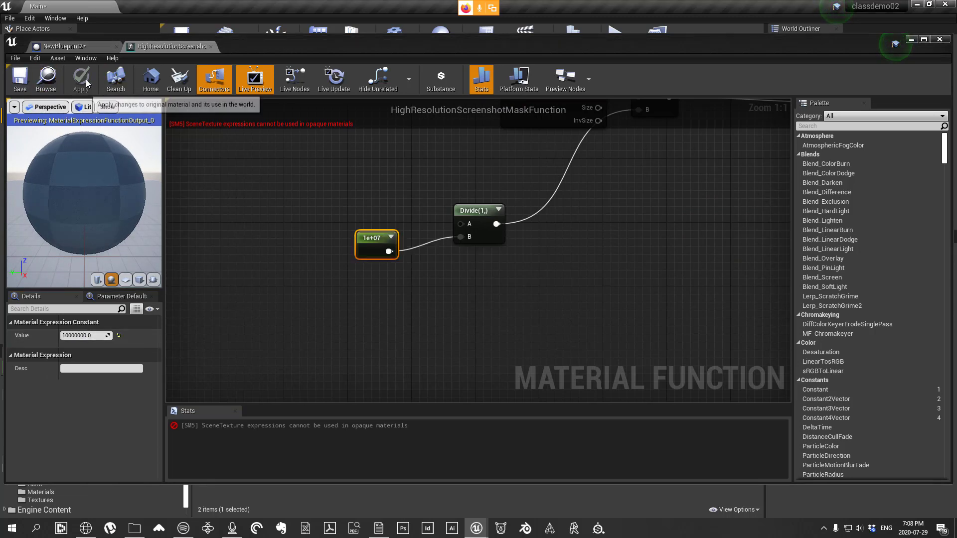
# Step: Apply and save the material function, and move its editor window out of the way of the level viewport
pyautogui.click(81, 78)
pyautogui.click(23, 81)
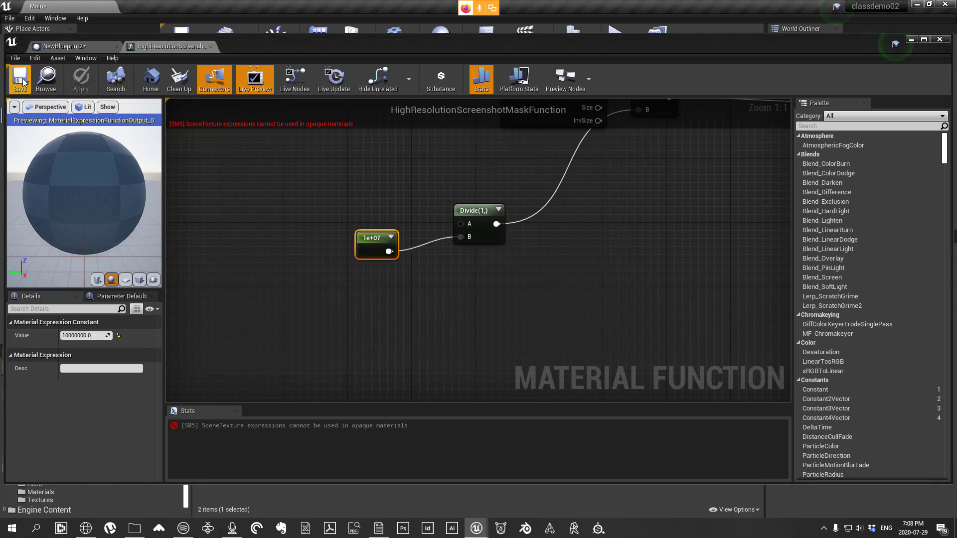
pyautogui.moveTo(259, 44); pyautogui.dragTo(956, 30)
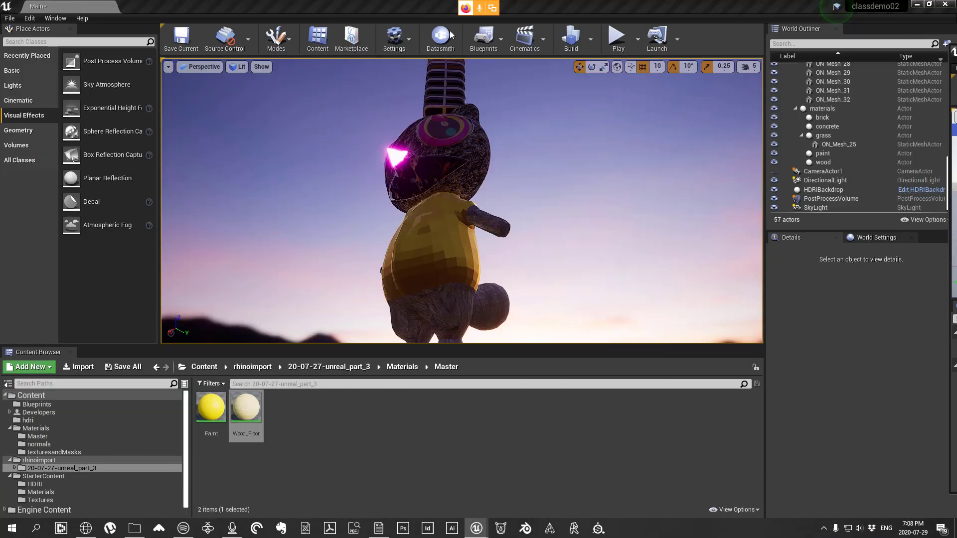
# Step: Open the high resolution screenshot settings, enable custom depth as mask, and inspect the mask around the statue and ground
pyautogui.click(175, 76)
pyautogui.click(169, 67)
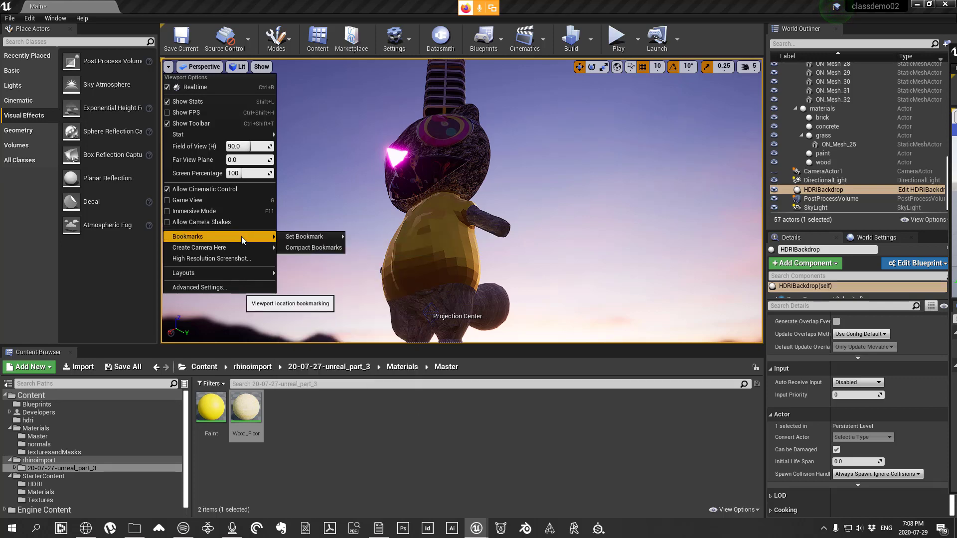
pyautogui.click(247, 257)
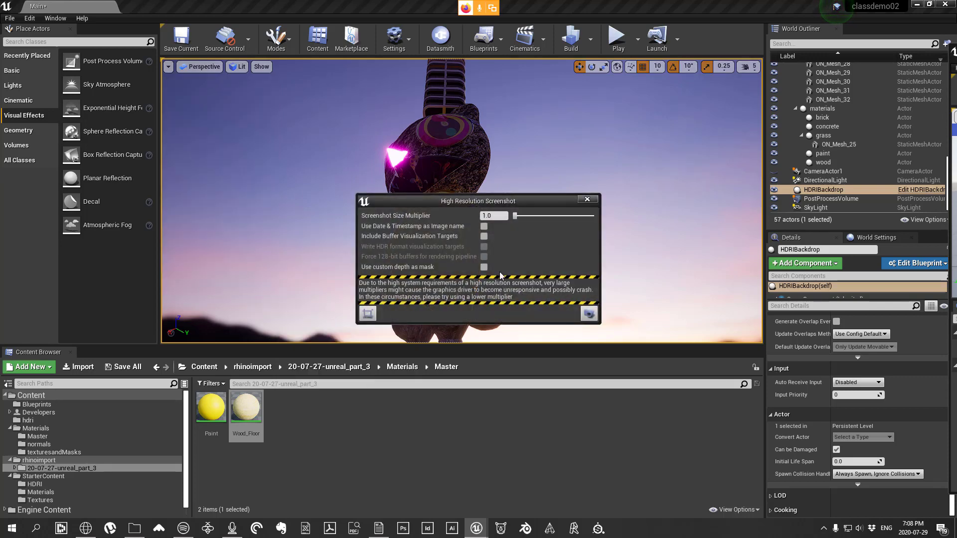
pyautogui.click(484, 267)
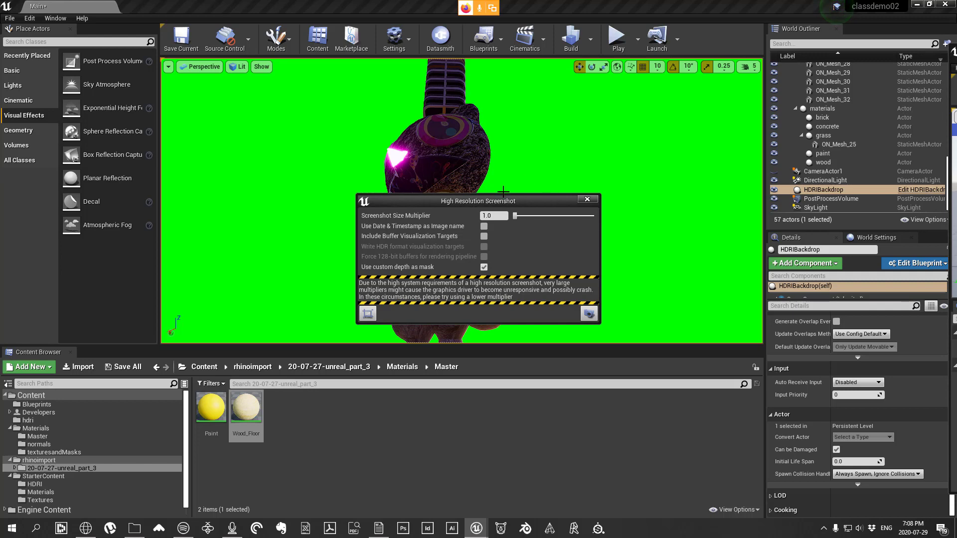
pyautogui.moveTo(501, 201); pyautogui.dragTo(110, 160)
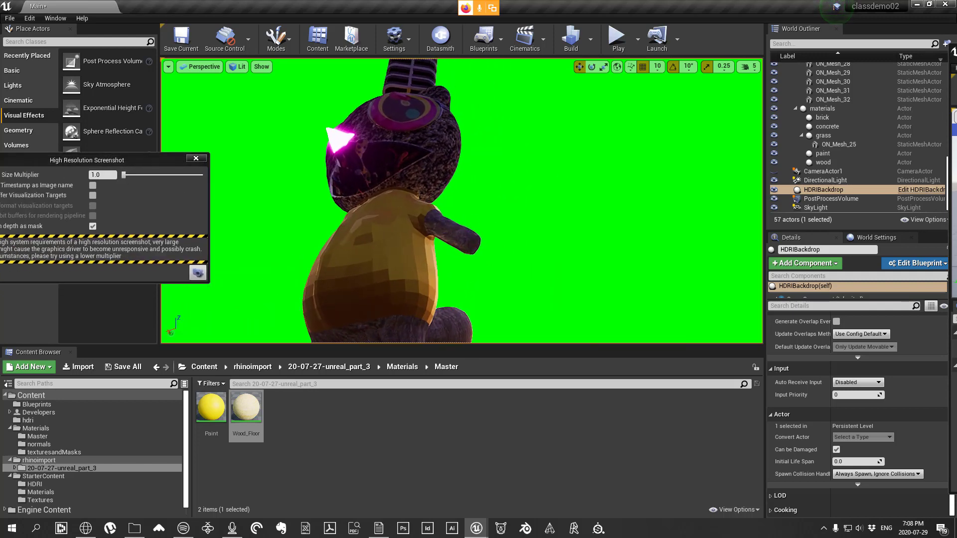
pyautogui.moveTo(462, 201)
pyautogui.mouseDown(button='right')
pyautogui.moveTo(521, 187)
pyautogui.moveTo(461, 192)
pyautogui.moveTo(458, 219)
pyautogui.moveTo(462, 212)
pyautogui.mouseUp(button='right')
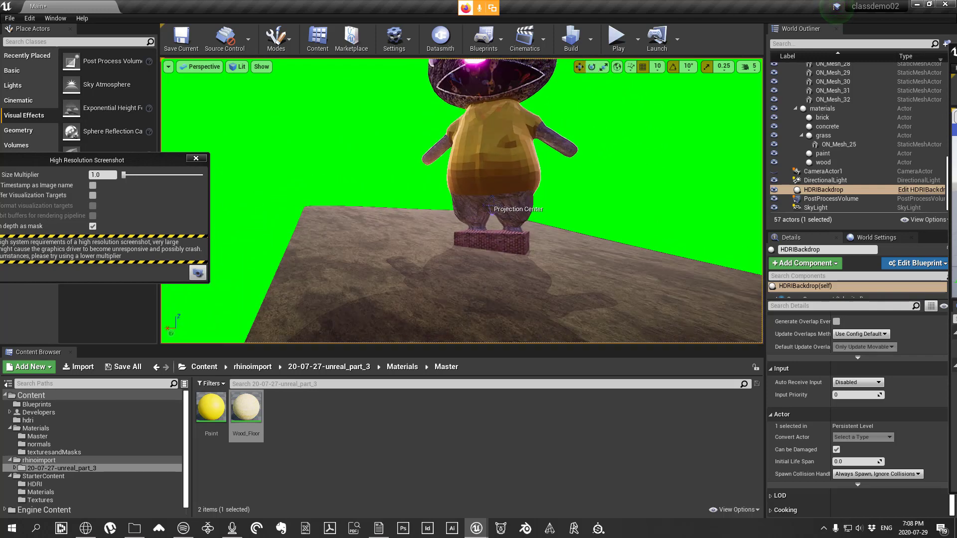
pyautogui.scroll(-6, 462, 211)
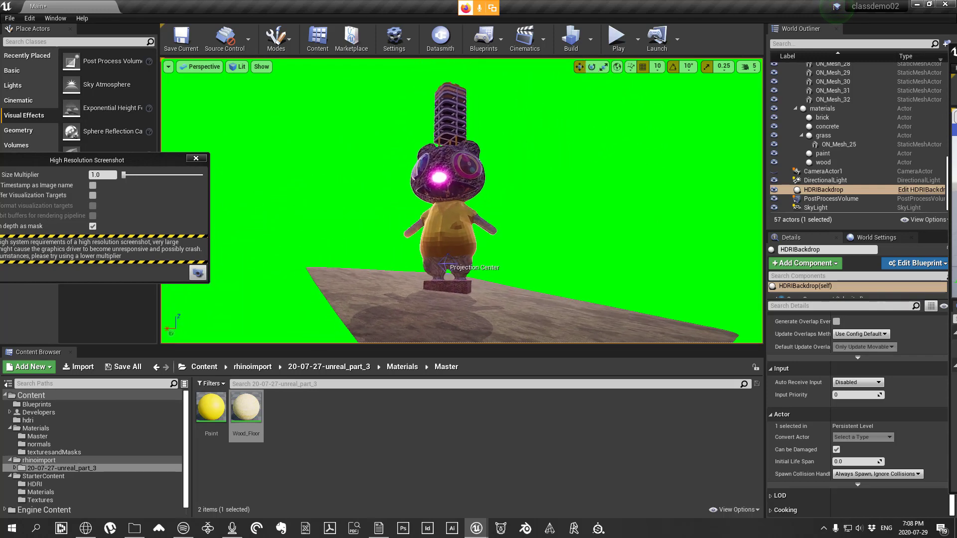
pyautogui.keyDown('alt'); pyautogui.moveTo(461, 212); pyautogui.dragTo(392, 192); pyautogui.keyUp('alt')
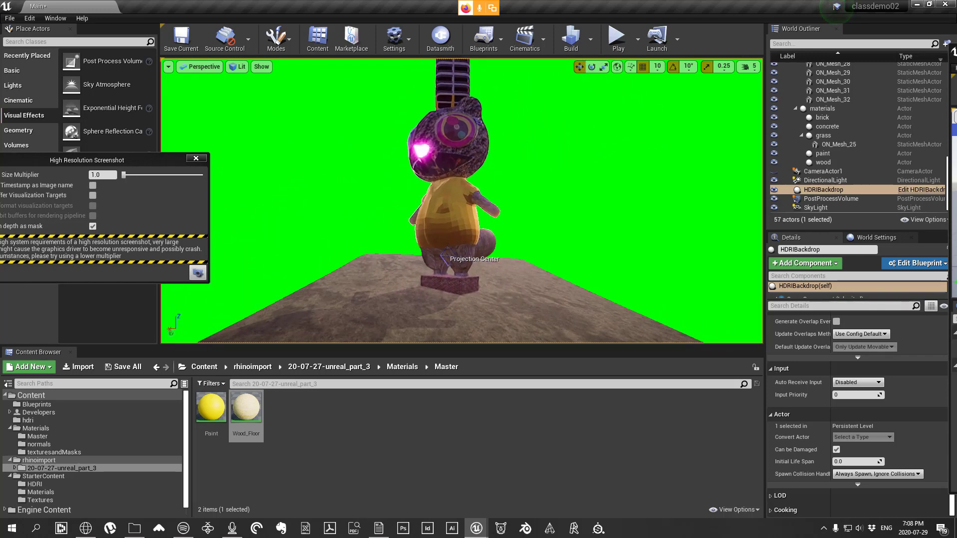
pyautogui.moveTo(462, 201); pyautogui.dragTo(506, 164, button='right')
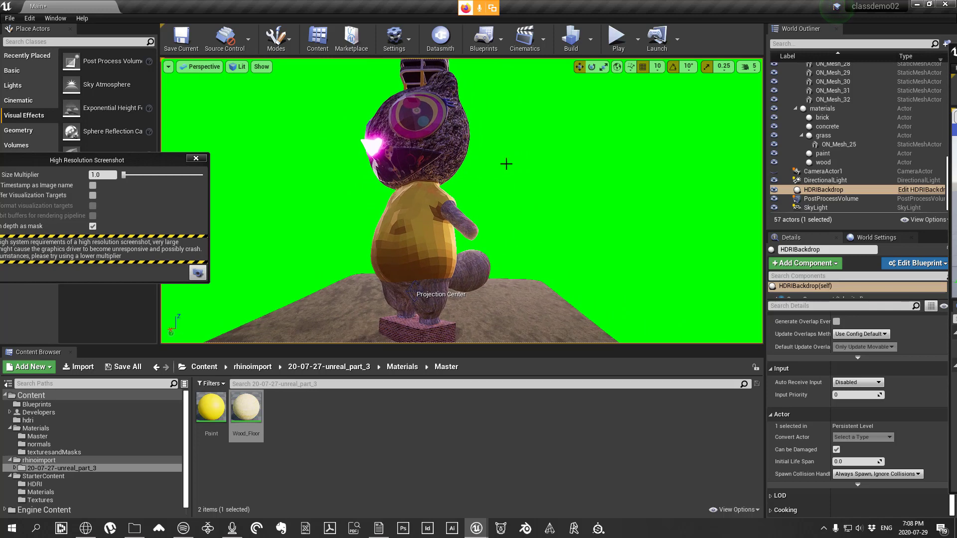
# Step: Bring the material function editor window back into view and close it together with the new blueprint
pyautogui.moveTo(956, 55); pyautogui.dragTo(394, 56)
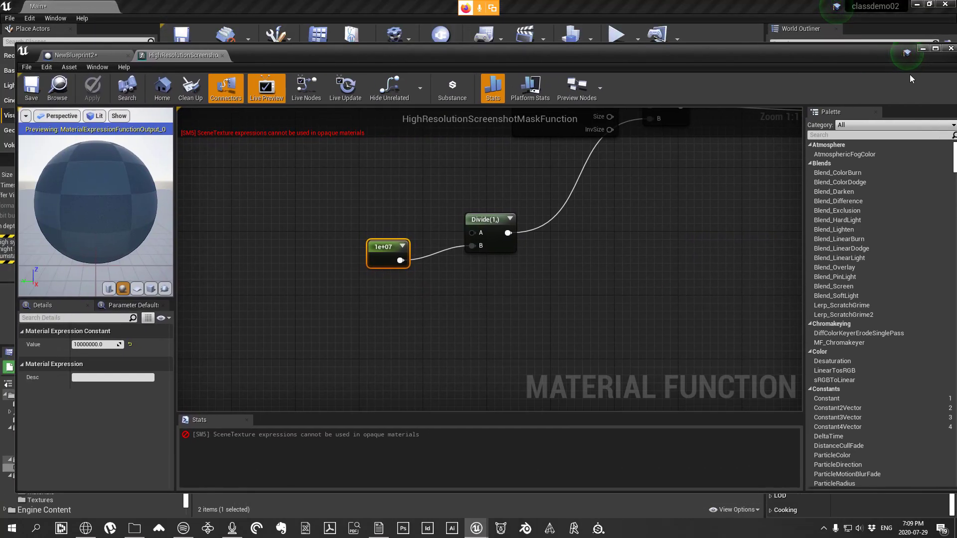
pyautogui.click(952, 51)
pyautogui.moveTo(545, 128); pyautogui.dragTo(533, 125, button='right')
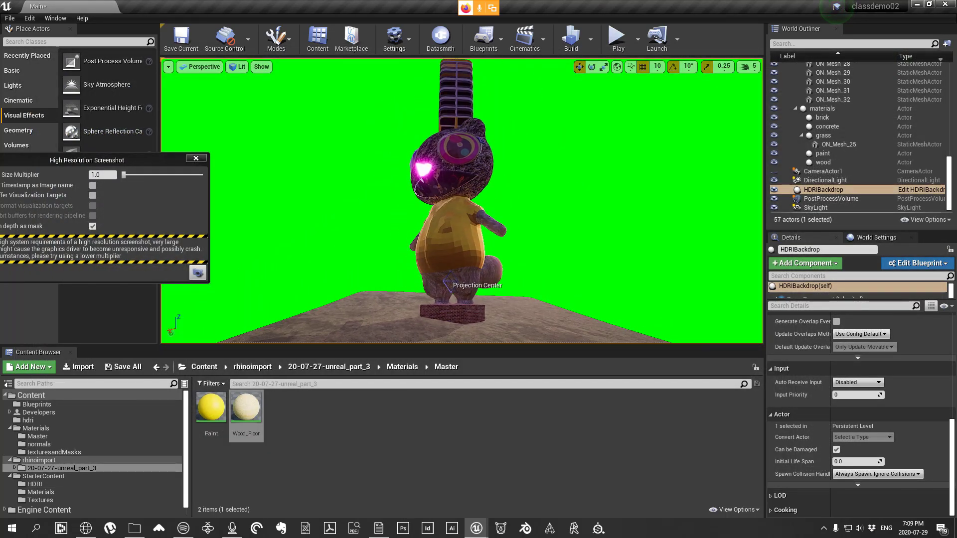
# Step: Frame the whole statue on its ground in the viewport and set the screenshot size multiplier to 4
pyautogui.moveTo(156, 161); pyautogui.dragTo(336, 110)
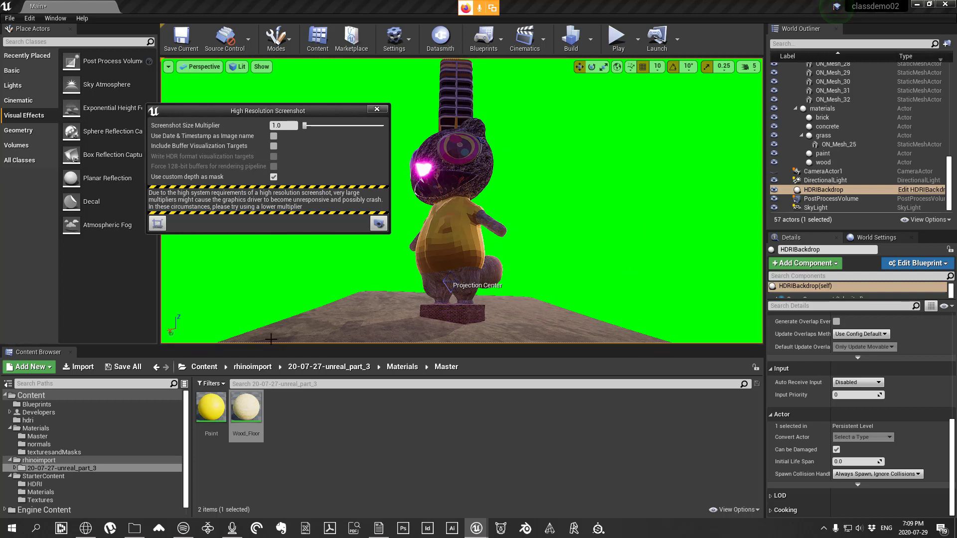
pyautogui.moveTo(434, 275); pyautogui.dragTo(470, 275)
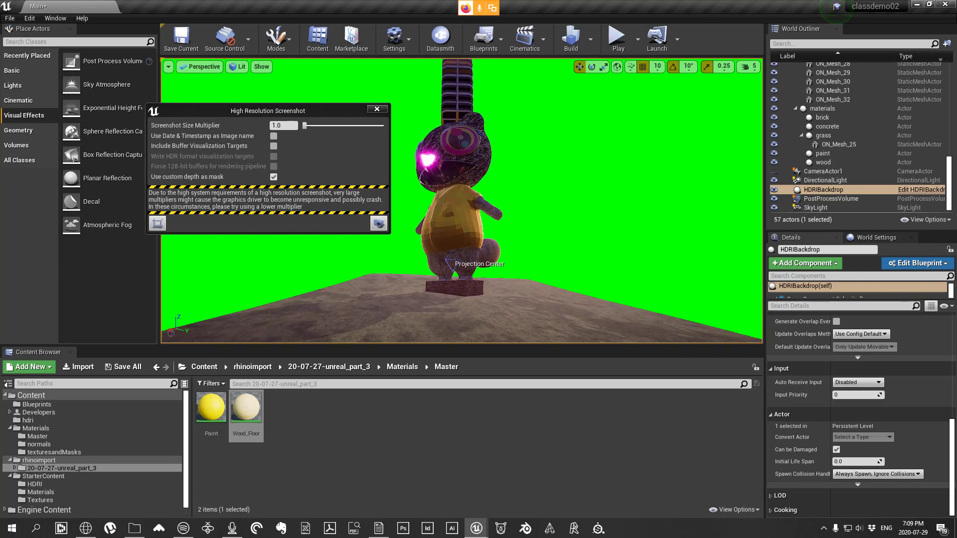
pyautogui.click(285, 126)
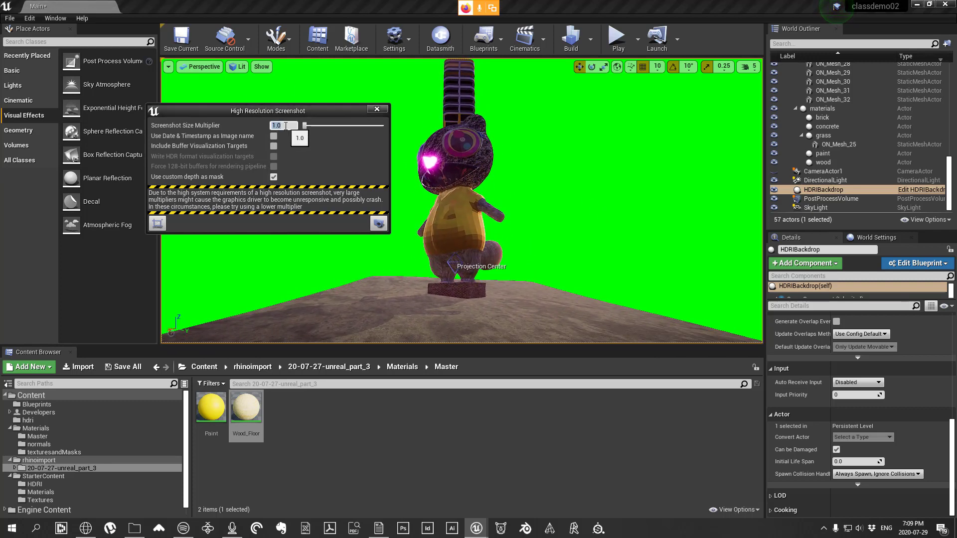
pyautogui.write('4')
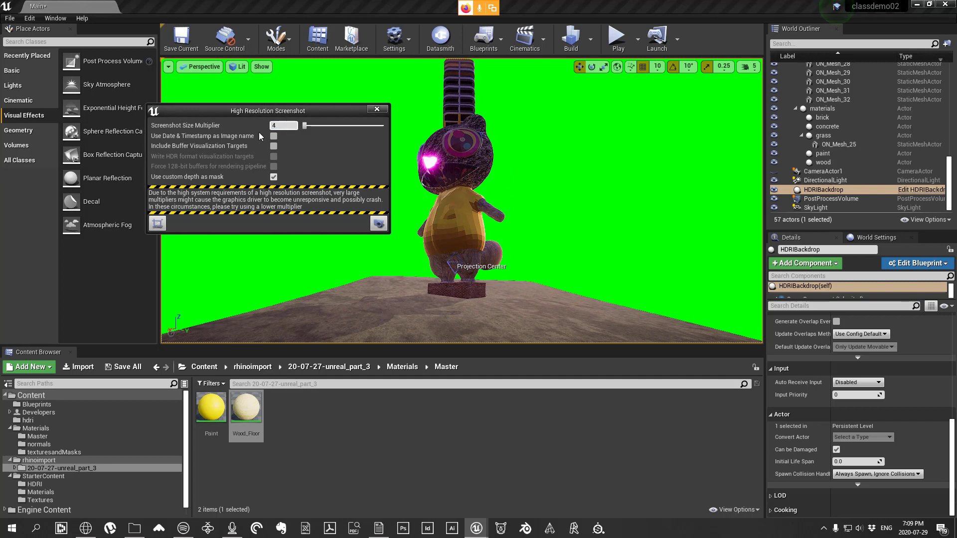
# Step: Capture the masked high resolution screenshot once with the HDRI backdrop selected and once with nothing selected
pyautogui.press('Return')
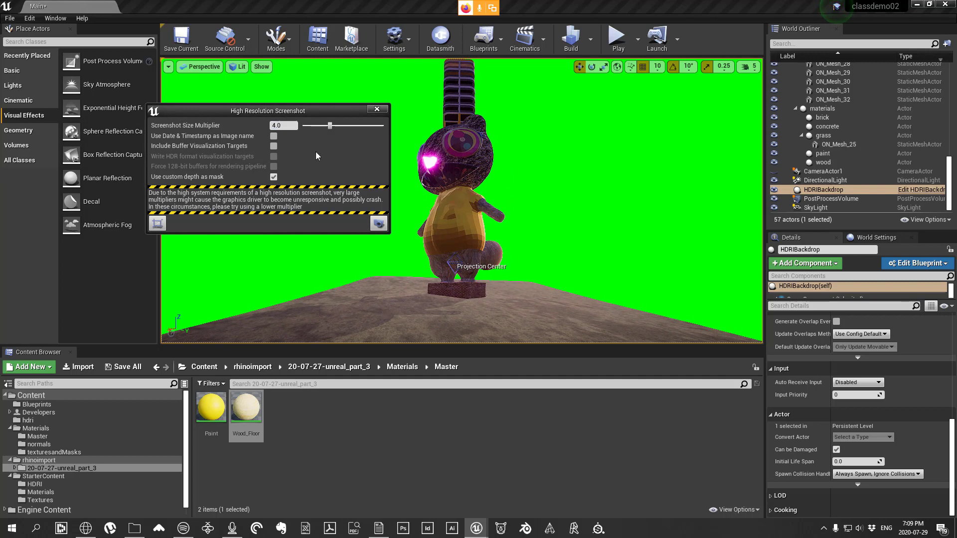
pyautogui.click(380, 224)
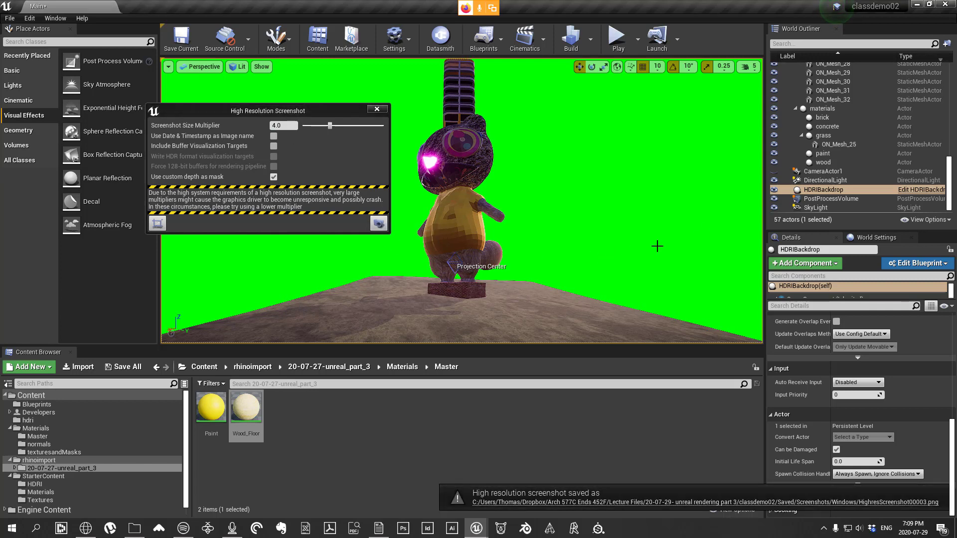
pyautogui.click(824, 166)
pyautogui.press('Escape')
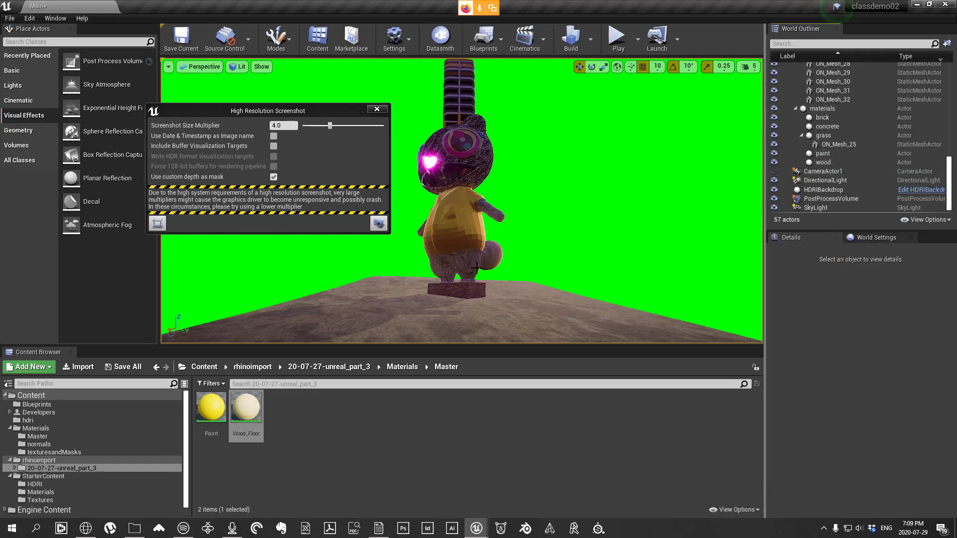
pyautogui.click(379, 224)
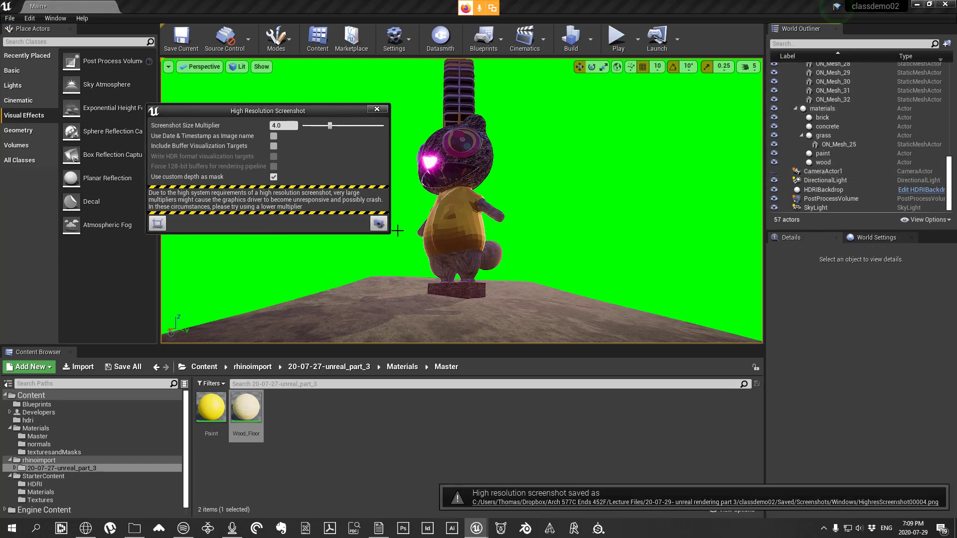
# Step: Open the folder of saved screenshots, view HighresScreenshot00004 in Photos, and close the viewer
pyautogui.click(687, 500)
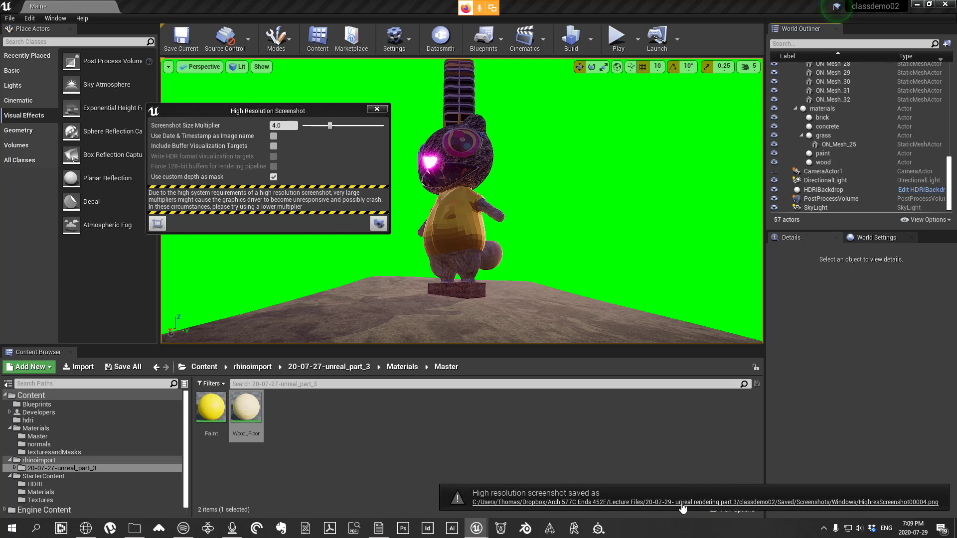
pyautogui.rightClick(584, 172)
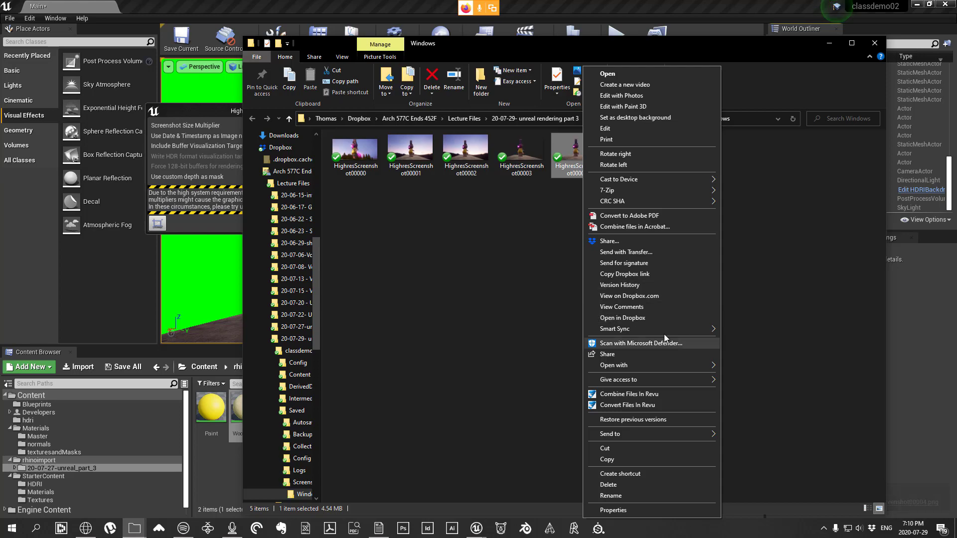
pyautogui.moveTo(691, 363)
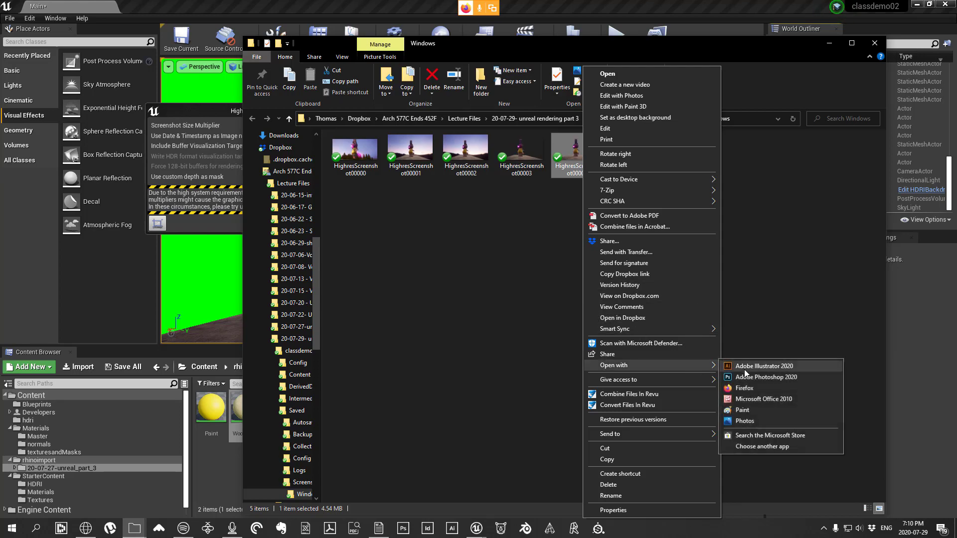
pyautogui.click(743, 420)
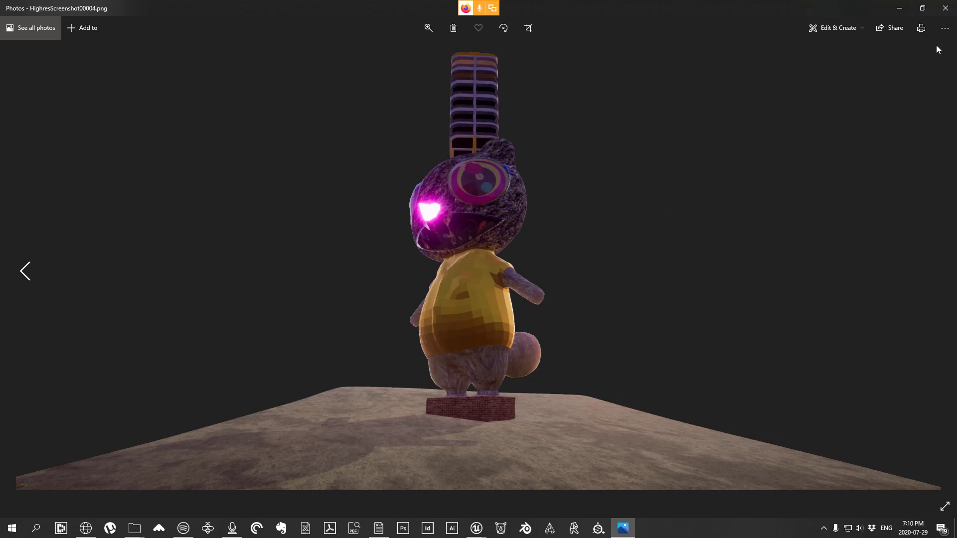
pyautogui.click(945, 8)
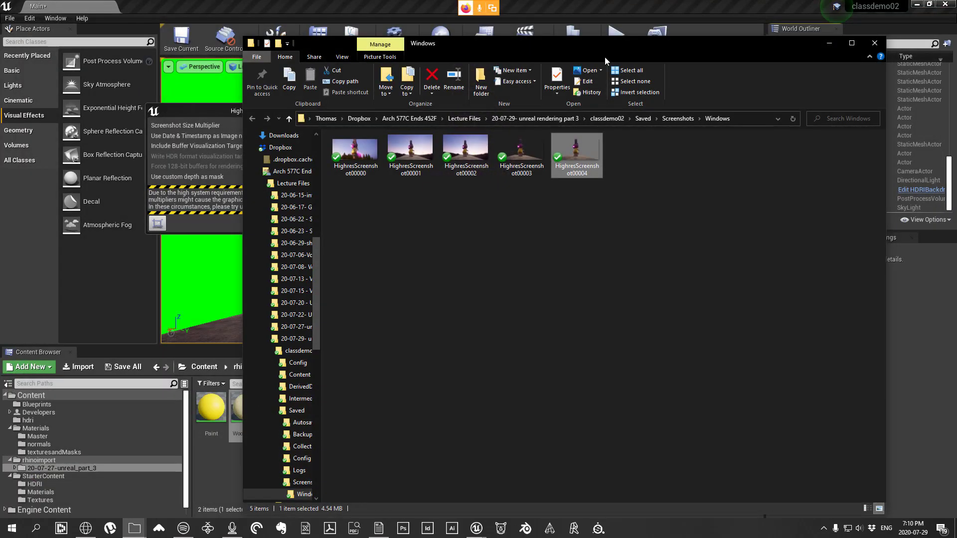
# Step: Open HighresScreenshot00004 in Adobe Photoshop 2020, dismiss the update notification, and close the file browser window
pyautogui.rightClick(580, 159)
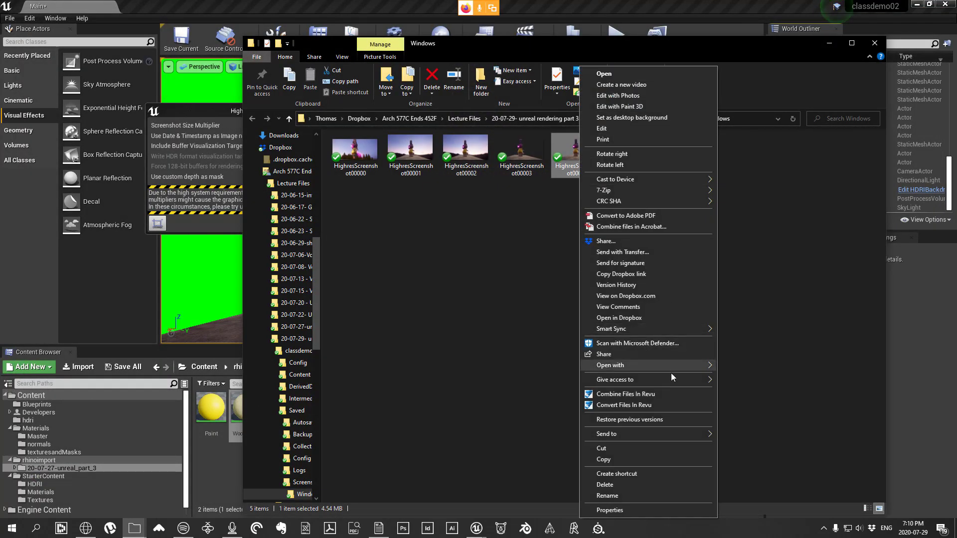
pyautogui.moveTo(671, 377)
pyautogui.click(748, 381)
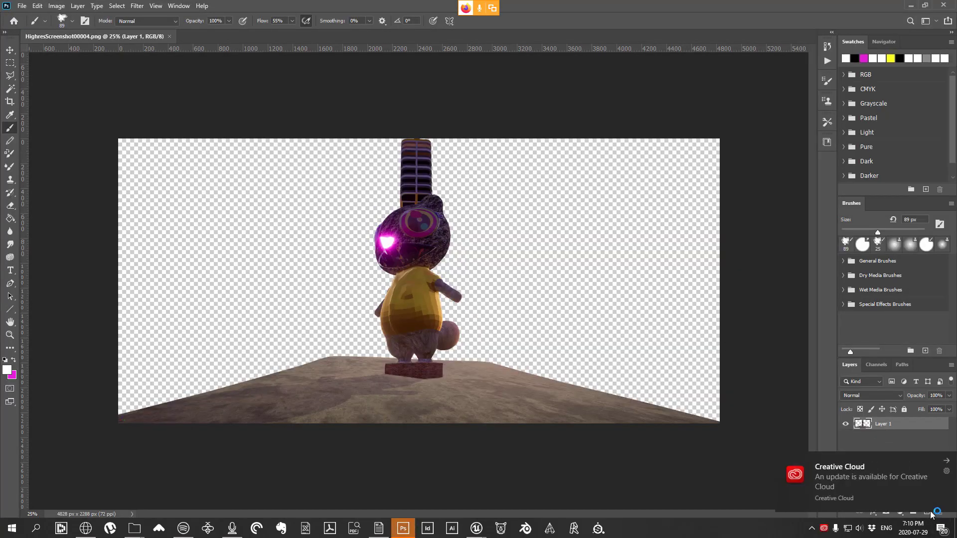
pyautogui.click(938, 465)
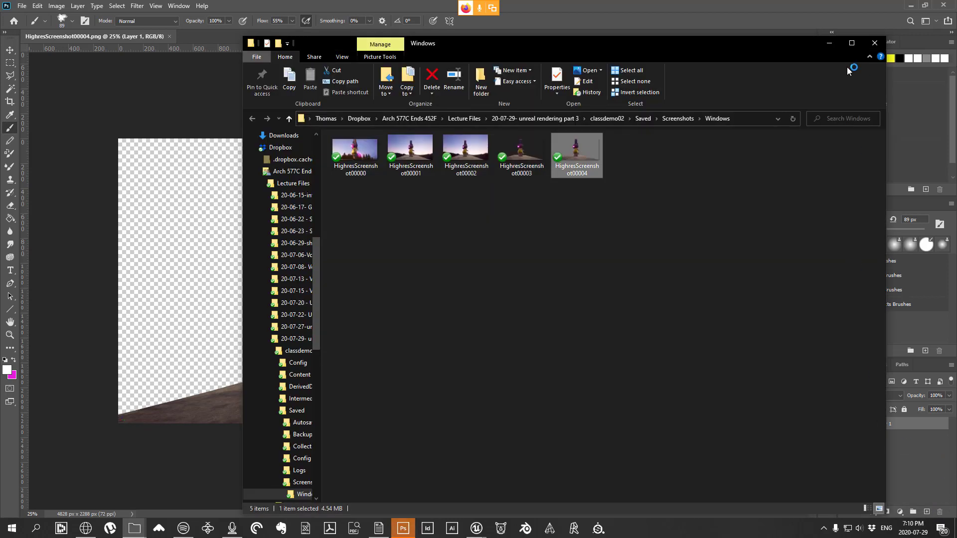
pyautogui.click(875, 44)
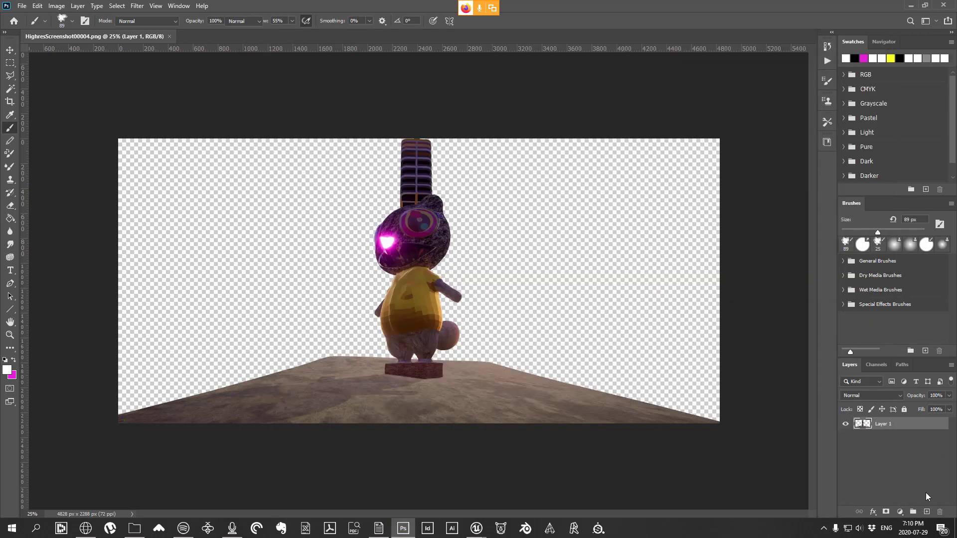
# Step: Add a new layer beneath the statue layer and fill it with a saturated sky blue of hue 193
pyautogui.keyDown('ctrl'); pyautogui.click(926, 517); pyautogui.keyUp('ctrl')
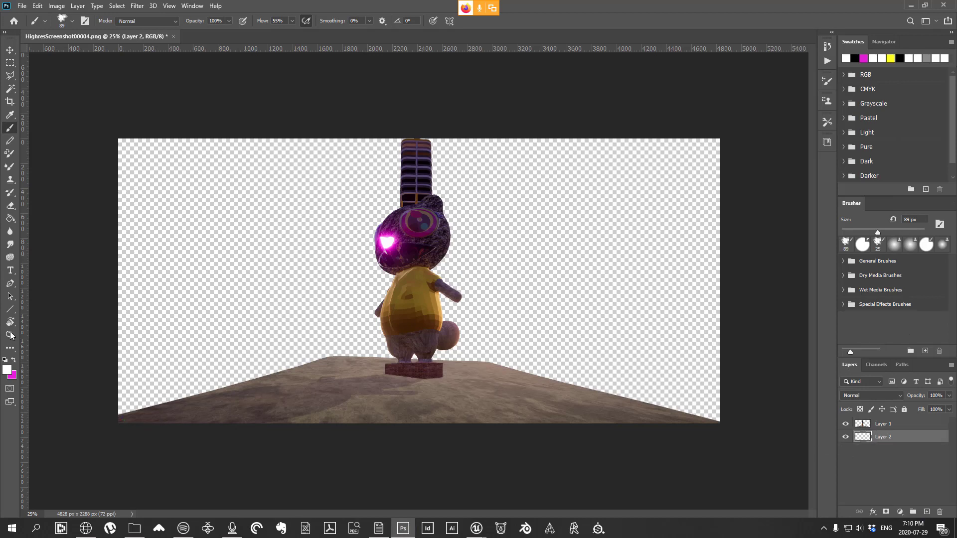
pyautogui.click(7, 370)
pyautogui.click(485, 179)
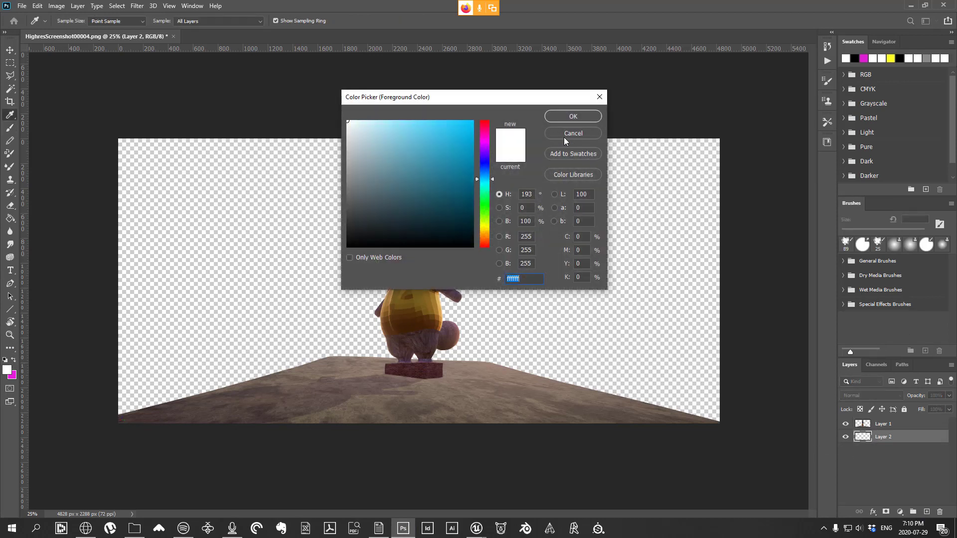
pyautogui.click(473, 121)
pyautogui.click(561, 118)
pyautogui.press('g')
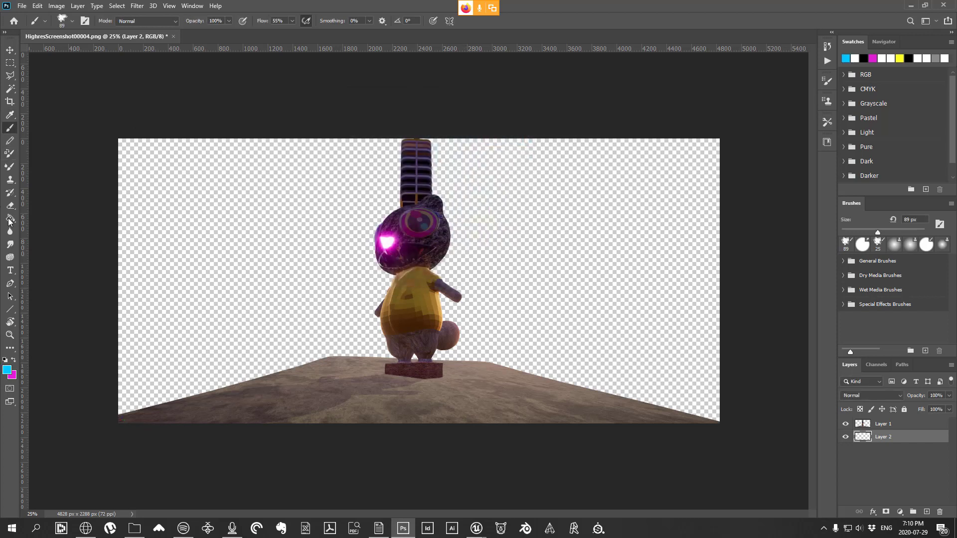
pyautogui.click(306, 289)
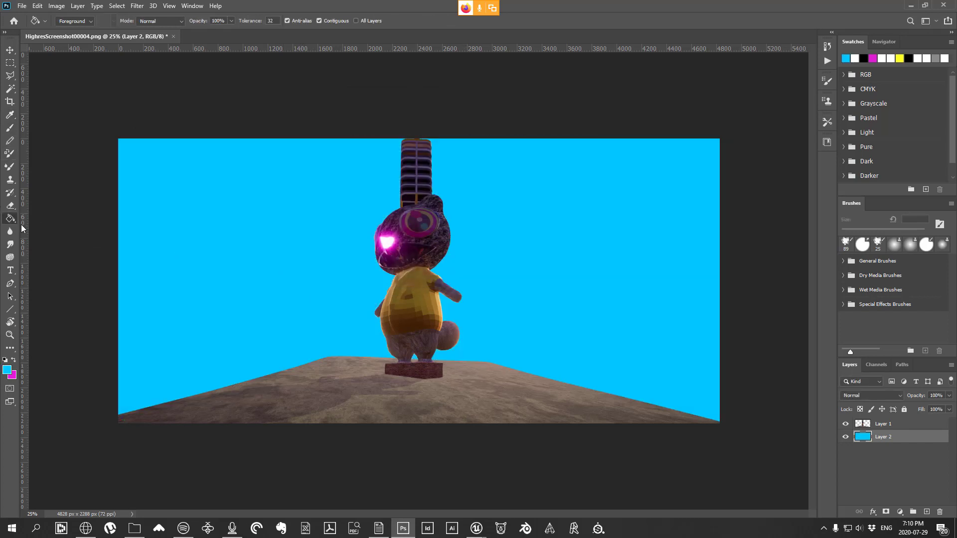
# Step: Set the foreground colour to white (ffffff) and brush four clouds and a low horizontal streak onto the blue layer behind the statue
pyautogui.click(7, 370)
pyautogui.moveTo(369, 149); pyautogui.dragTo(320, 110)
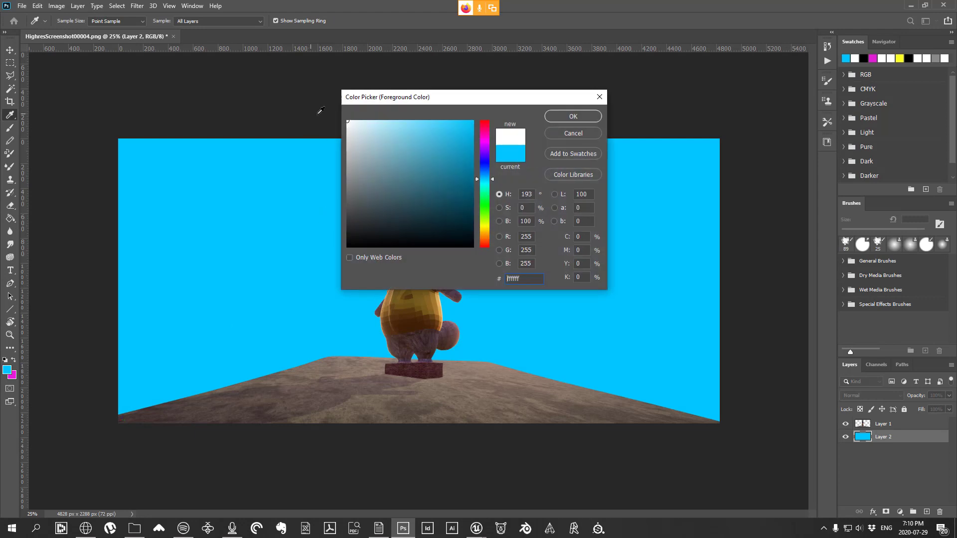
pyautogui.click(568, 116)
pyautogui.click(10, 128)
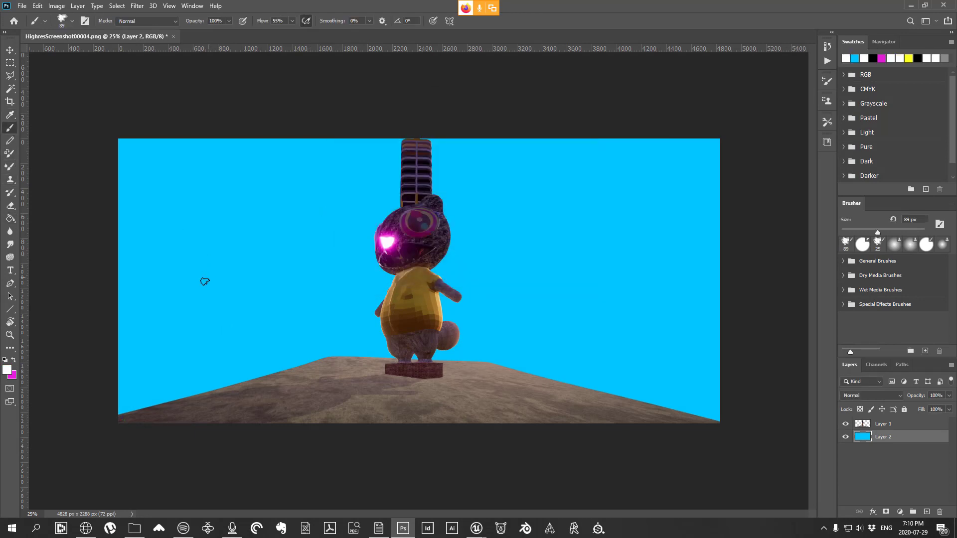
pyautogui.moveTo(191, 289)
pyautogui.mouseDown()
pyautogui.moveTo(302, 286)
pyautogui.moveTo(238, 278)
pyautogui.moveTo(259, 277)
pyautogui.mouseUp()
pyautogui.moveTo(528, 233)
pyautogui.mouseDown()
pyautogui.moveTo(619, 228)
pyautogui.moveTo(550, 231)
pyautogui.moveTo(579, 212)
pyautogui.moveTo(603, 231)
pyautogui.moveTo(598, 218)
pyautogui.moveTo(584, 235)
pyautogui.moveTo(602, 235)
pyautogui.mouseUp()
pyautogui.moveTo(175, 199)
pyautogui.mouseDown()
pyautogui.moveTo(306, 197)
pyautogui.moveTo(252, 184)
pyautogui.moveTo(223, 202)
pyautogui.moveTo(217, 195)
pyautogui.moveTo(228, 203)
pyautogui.mouseUp()
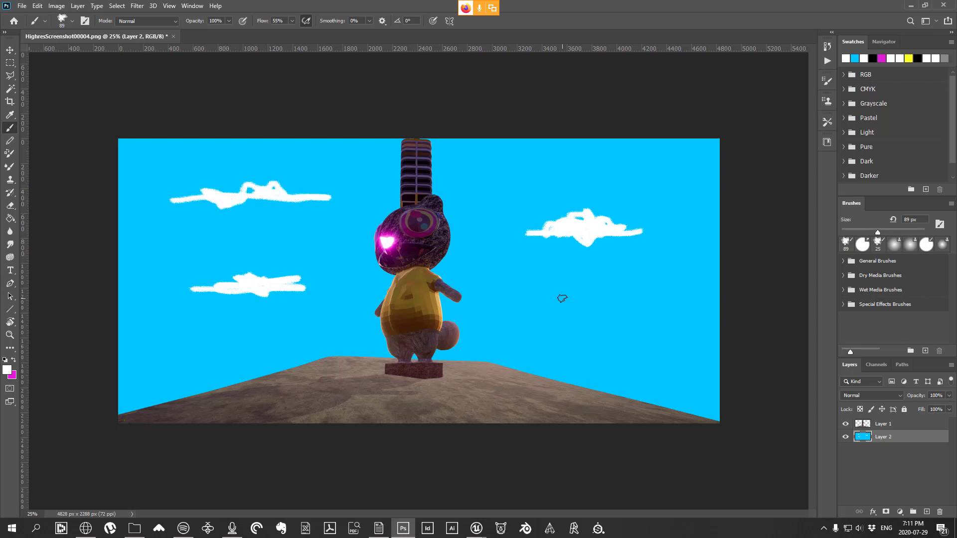
pyautogui.moveTo(531, 307)
pyautogui.mouseDown()
pyautogui.moveTo(672, 303)
pyautogui.moveTo(587, 296)
pyautogui.moveTo(551, 314)
pyautogui.moveTo(633, 304)
pyautogui.moveTo(585, 304)
pyautogui.moveTo(619, 302)
pyautogui.mouseUp()
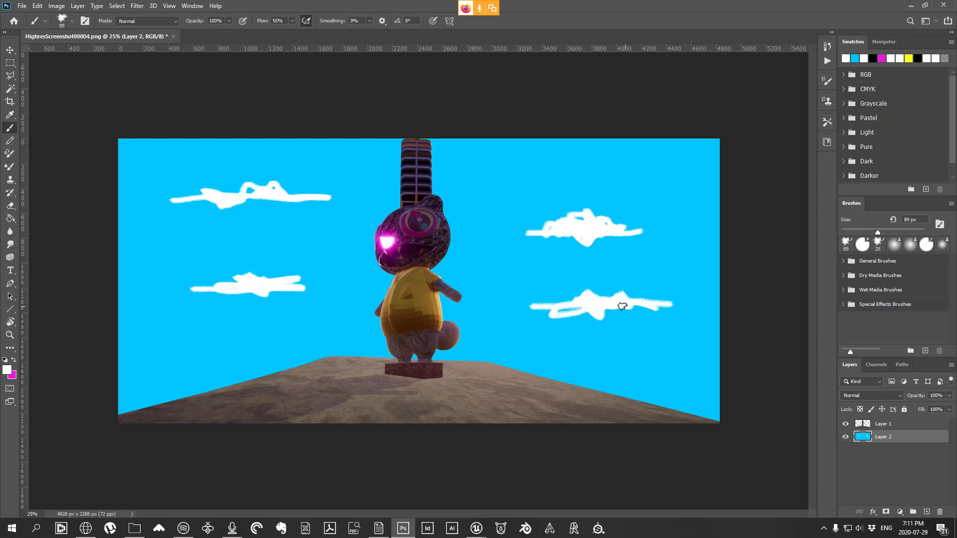
pyautogui.moveTo(506, 337); pyautogui.dragTo(261, 342)
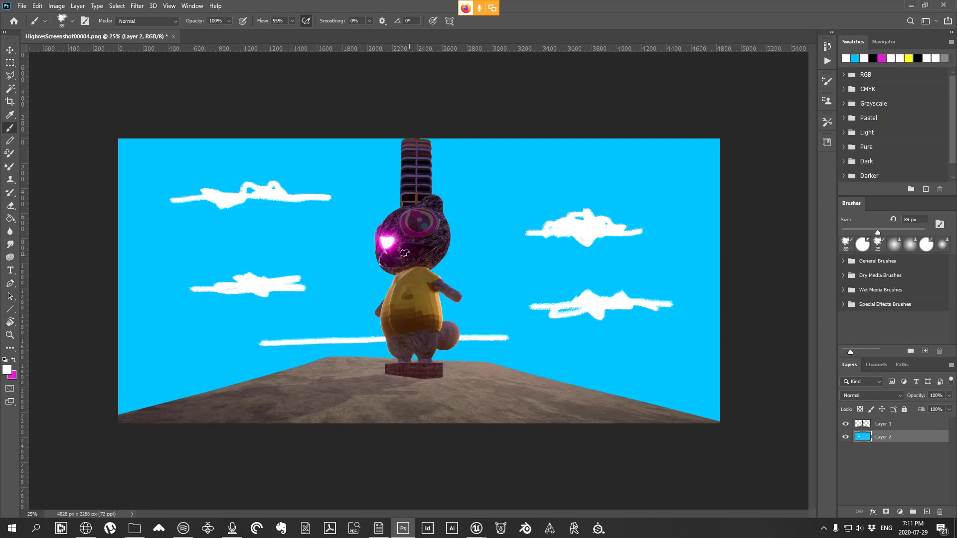
# Step: Close the HighresScreenshot00004 document without saving the changes and switch back to the Unreal Editor
pyautogui.click(174, 36)
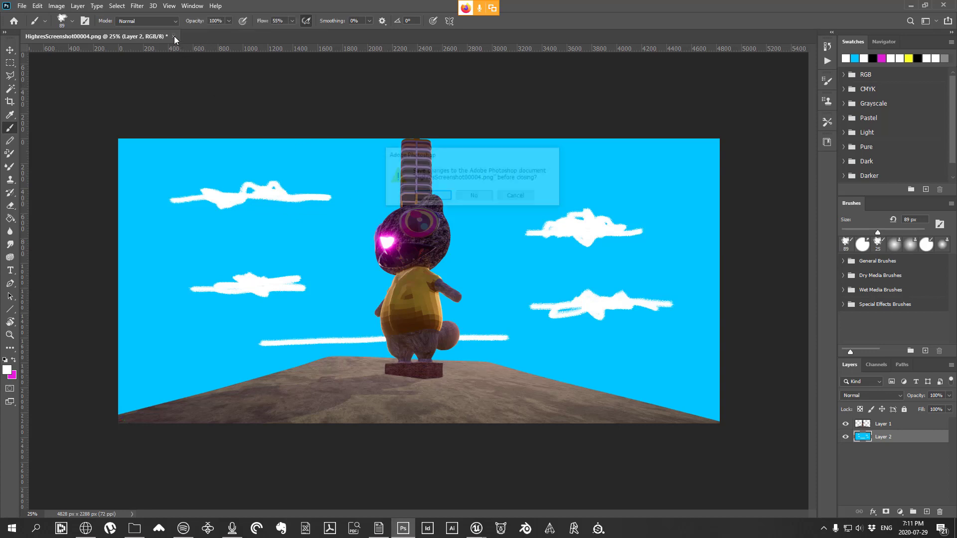
pyautogui.click(482, 198)
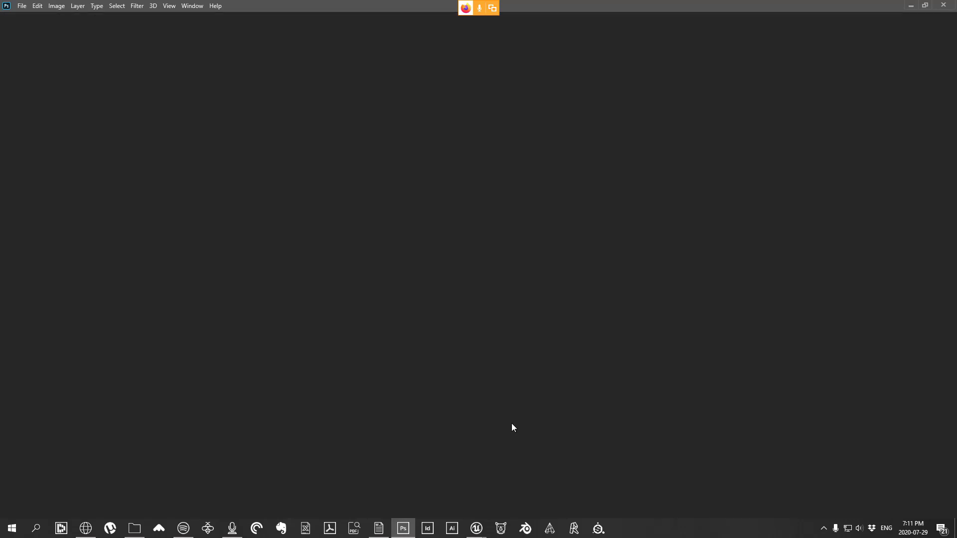
pyautogui.moveTo(475, 532)
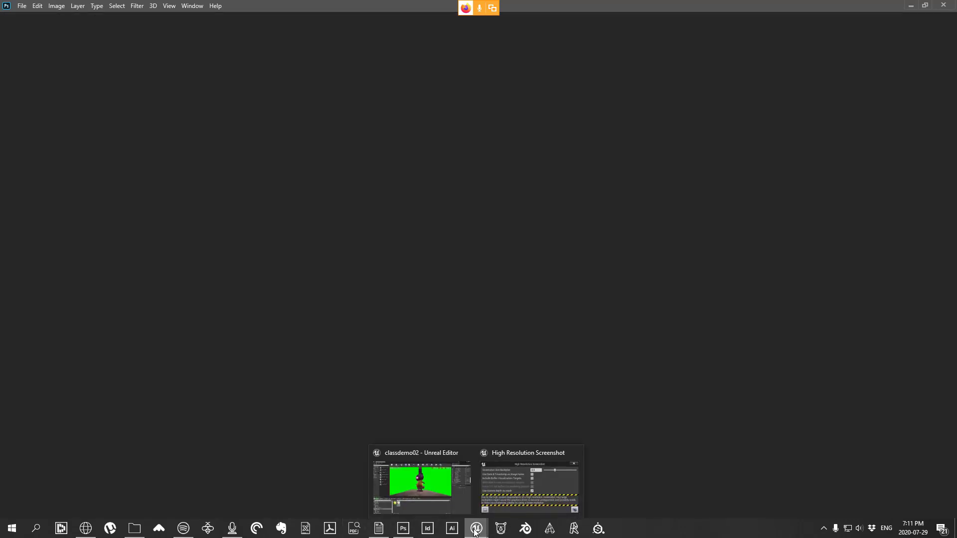
pyautogui.click(506, 484)
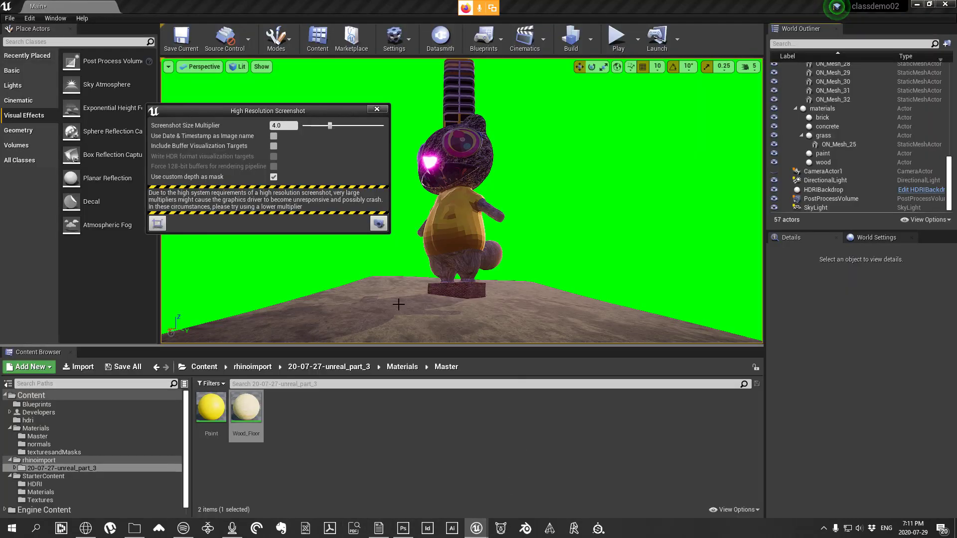
# Step: Hide the HDRI backdrop and capture a high resolution screenshot without the custom depth mask, at a size multiplier of 4
pyautogui.click(376, 108)
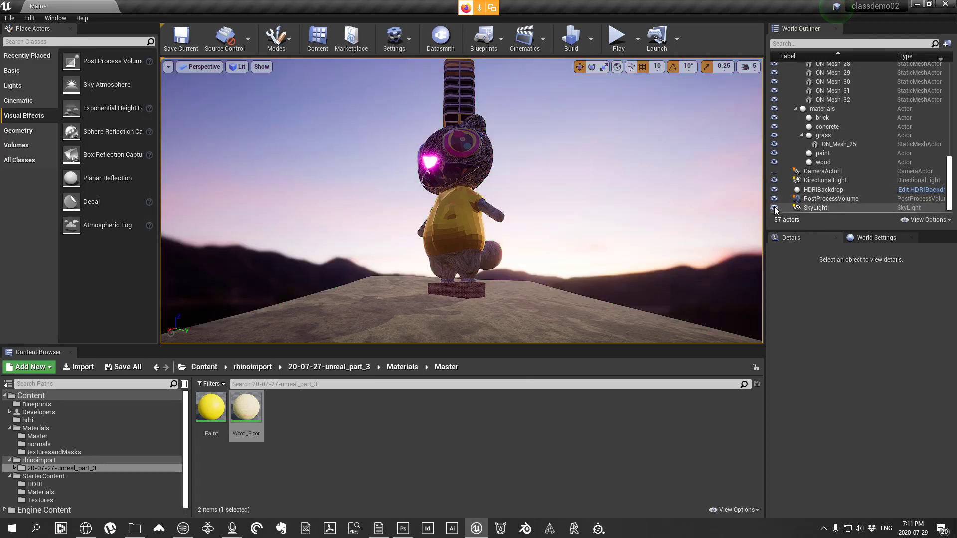
pyautogui.click(774, 190)
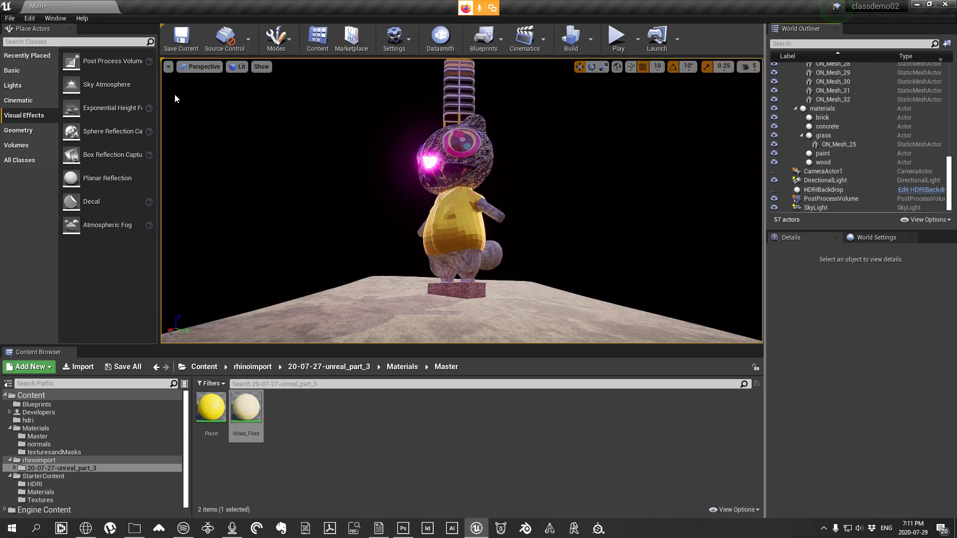
pyautogui.click(169, 67)
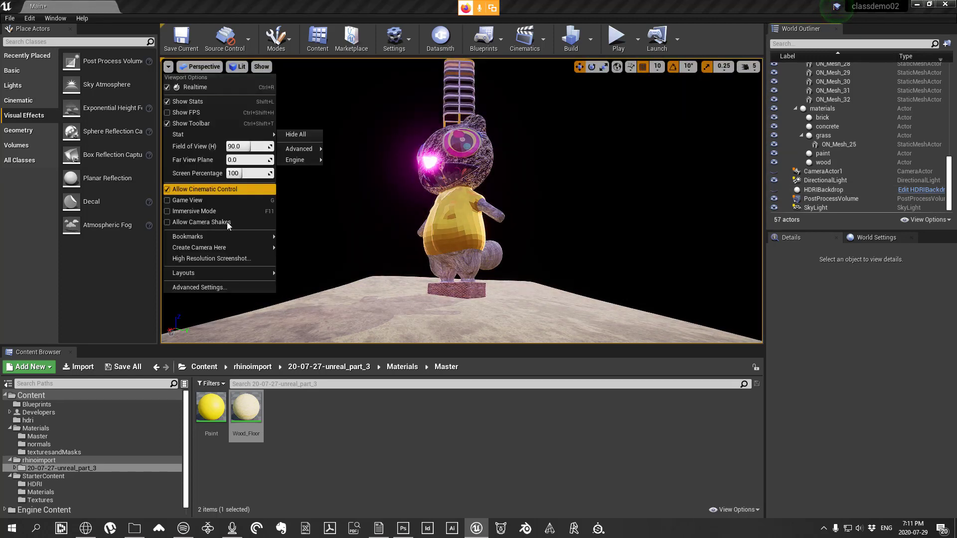
pyautogui.click(239, 261)
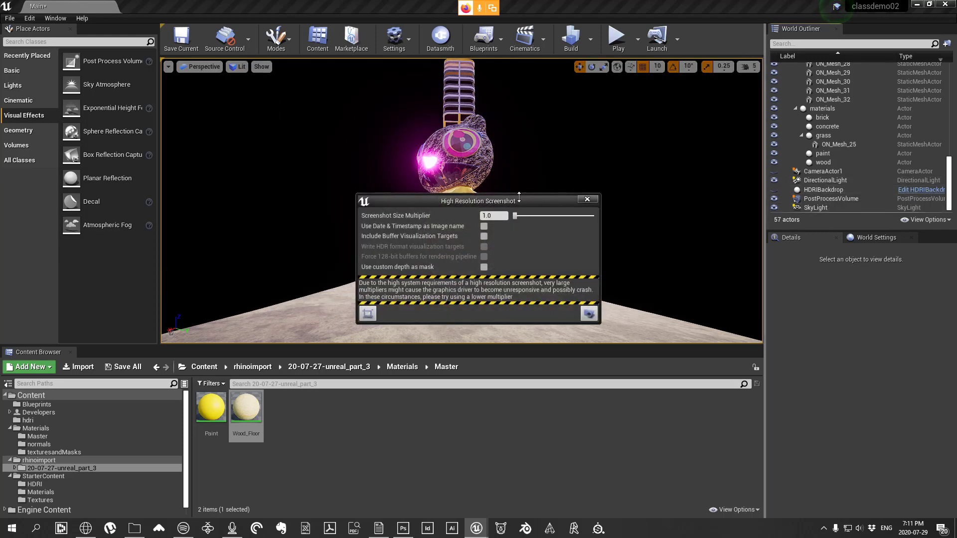
pyautogui.click(494, 215)
pyautogui.write('4')
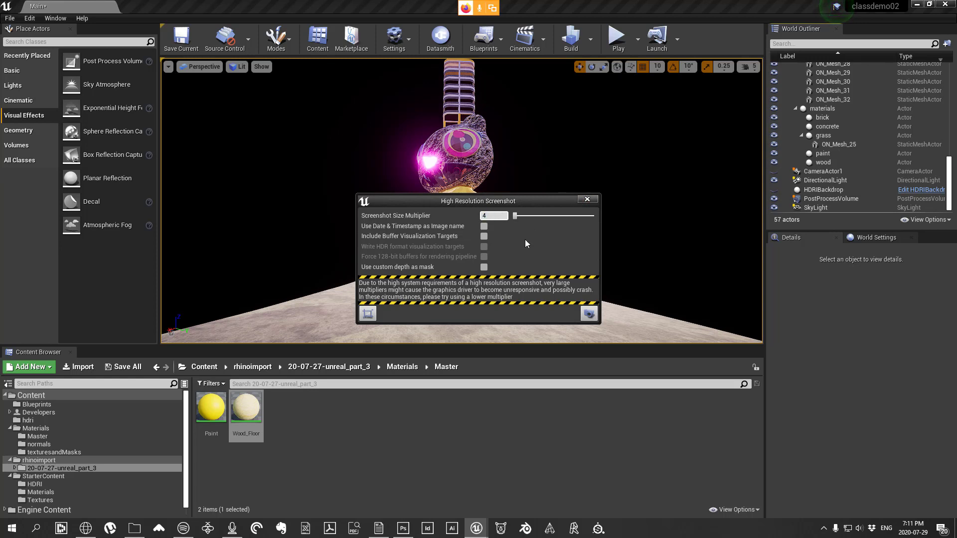
pyautogui.click(589, 313)
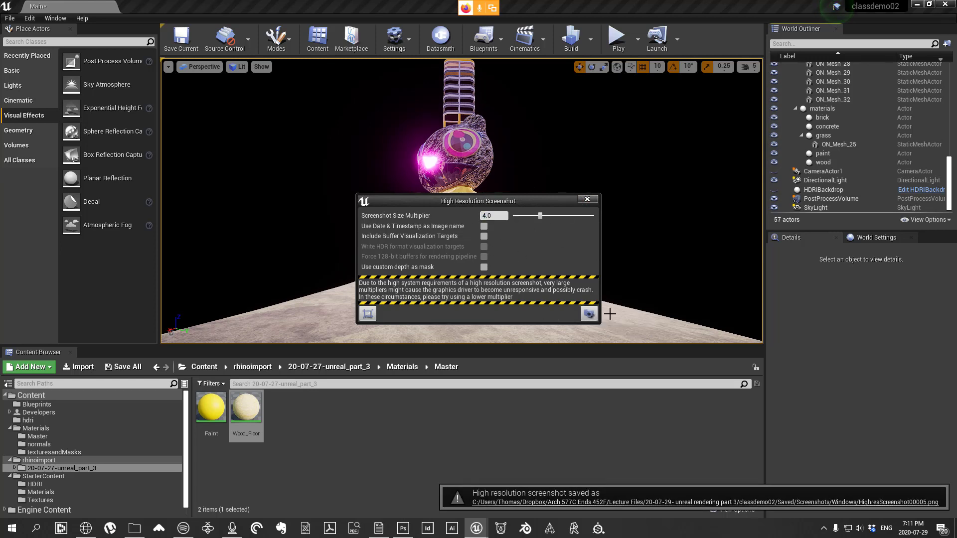
# Step: Open HighresScreenshot00005.png in Photos to check its background, then close the image, its folder and the High Resolution Screenshot dialog
pyautogui.click(637, 503)
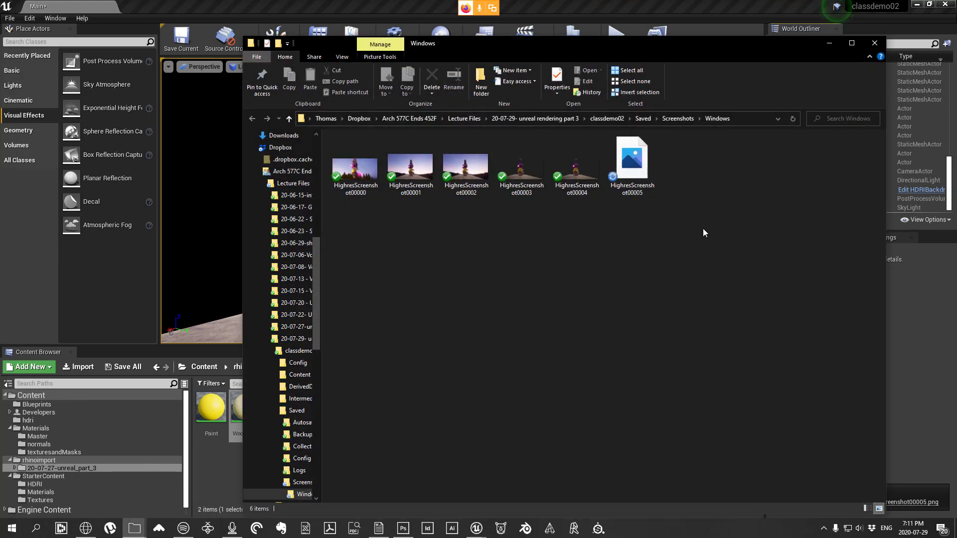
pyautogui.rightClick(624, 156)
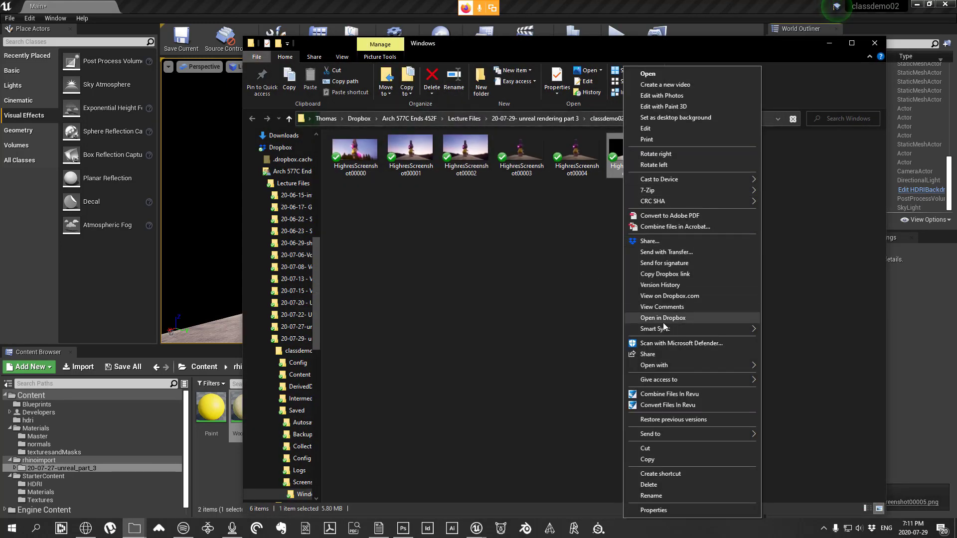
pyautogui.moveTo(732, 366)
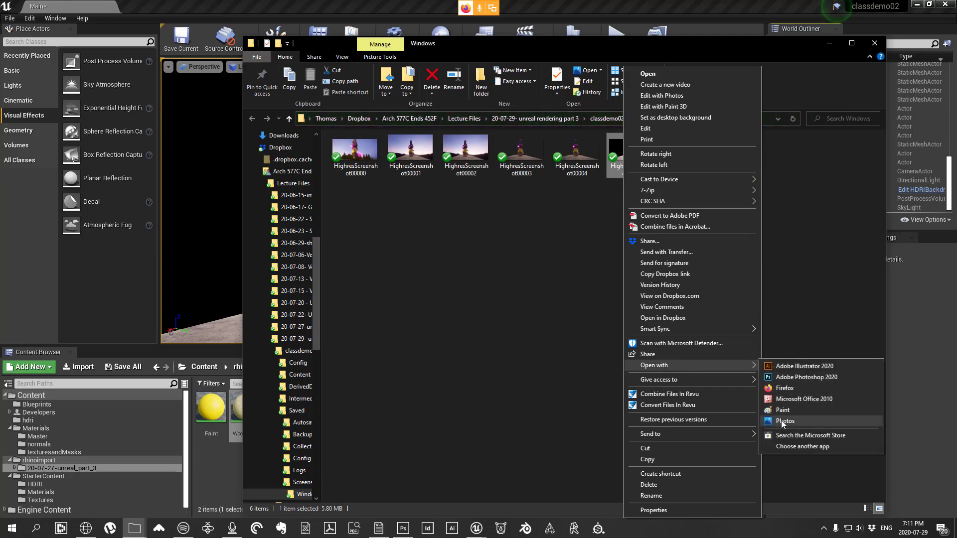
pyautogui.click(784, 422)
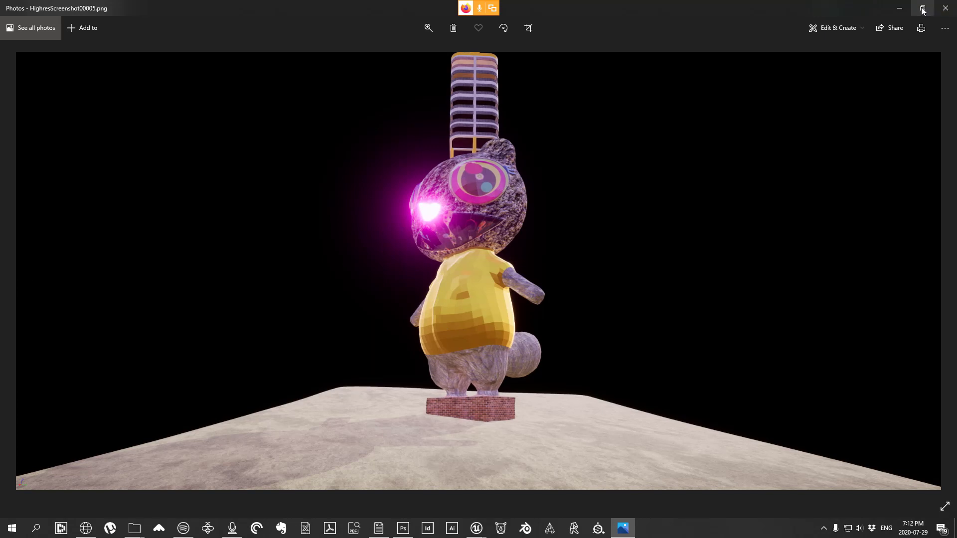
pyautogui.click(946, 8)
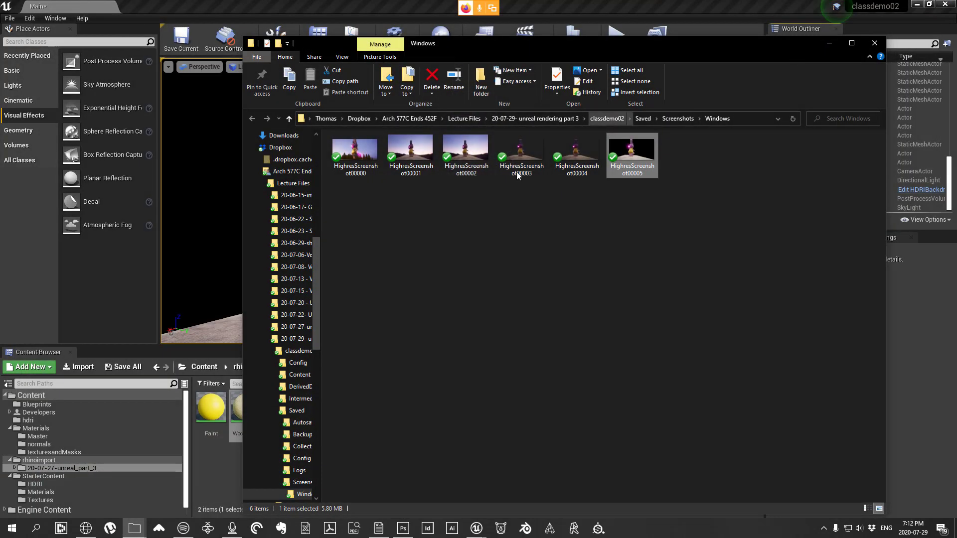
pyautogui.click(875, 42)
pyautogui.click(587, 200)
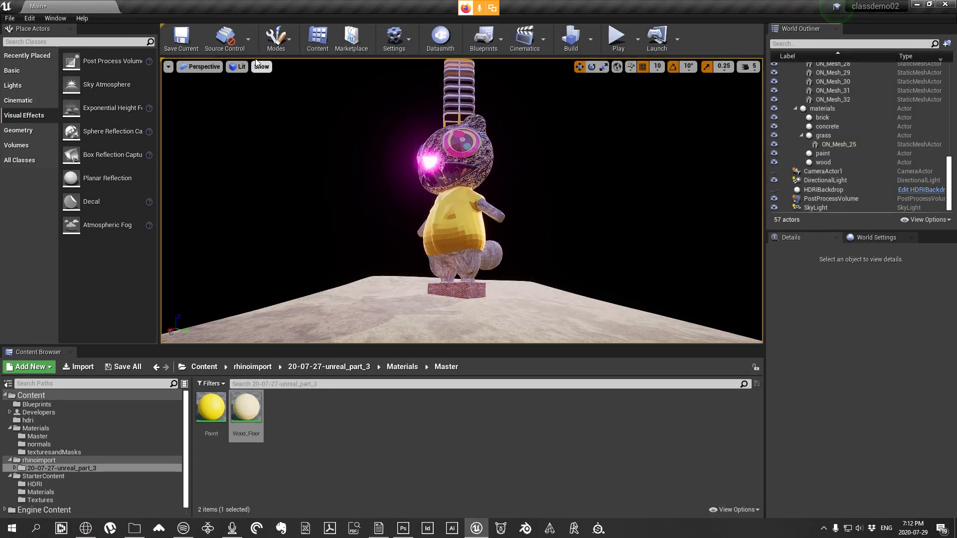
# Step: Preview the scene in the Lighting Only view mode and return the viewport to Lit
pyautogui.click(239, 67)
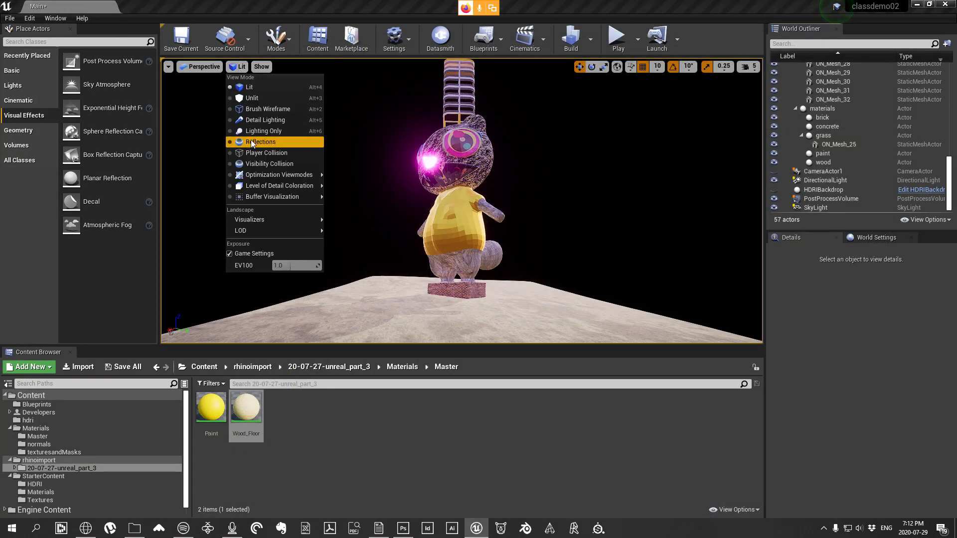
pyautogui.click(283, 131)
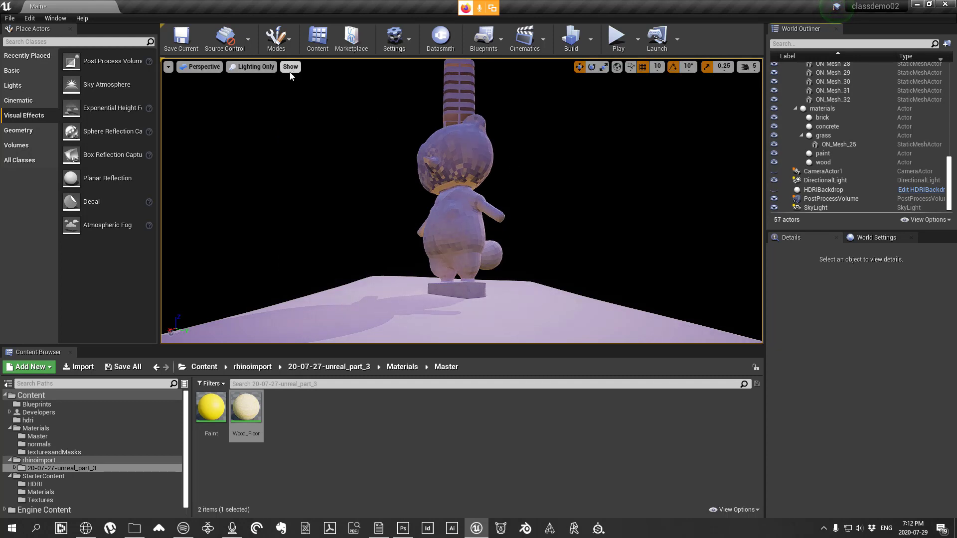
pyautogui.click(258, 68)
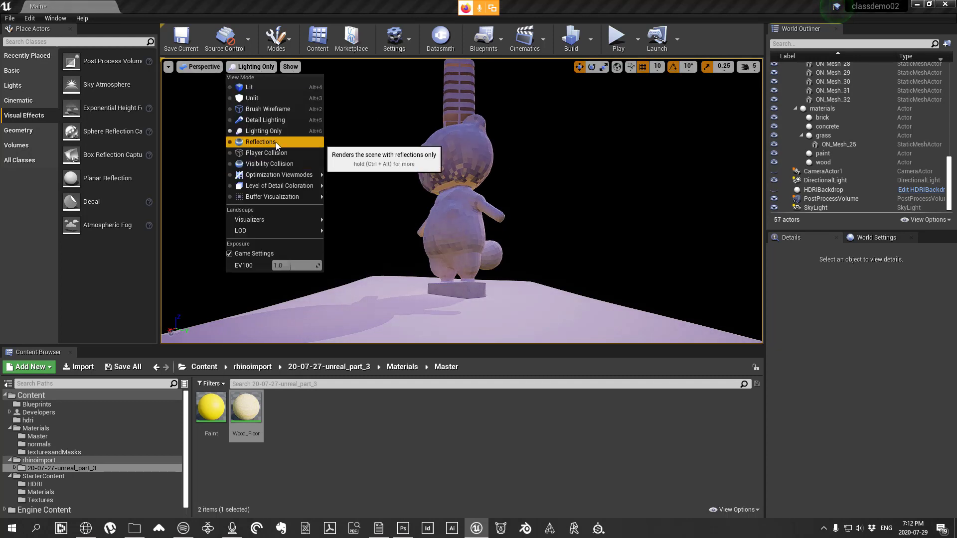
pyautogui.click(258, 86)
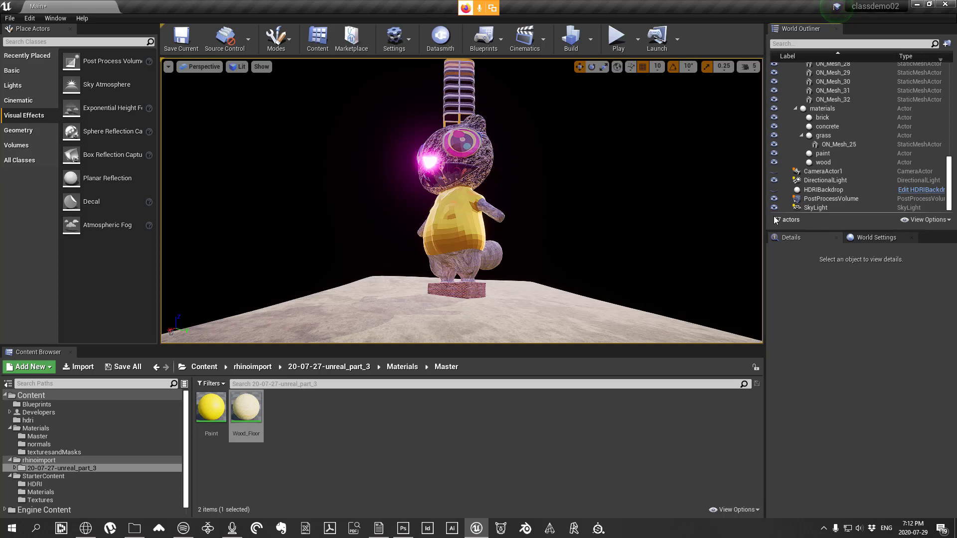
# Step: Make the HDRI backdrop visible again behind the statue
pyautogui.click(774, 190)
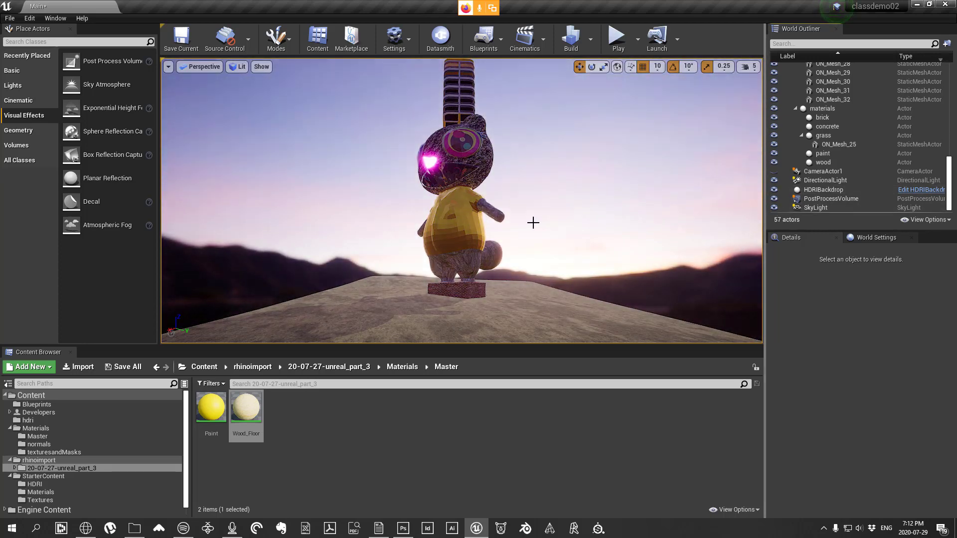
pyautogui.moveTo(538, 228); pyautogui.dragTo(538, 216, button='right')
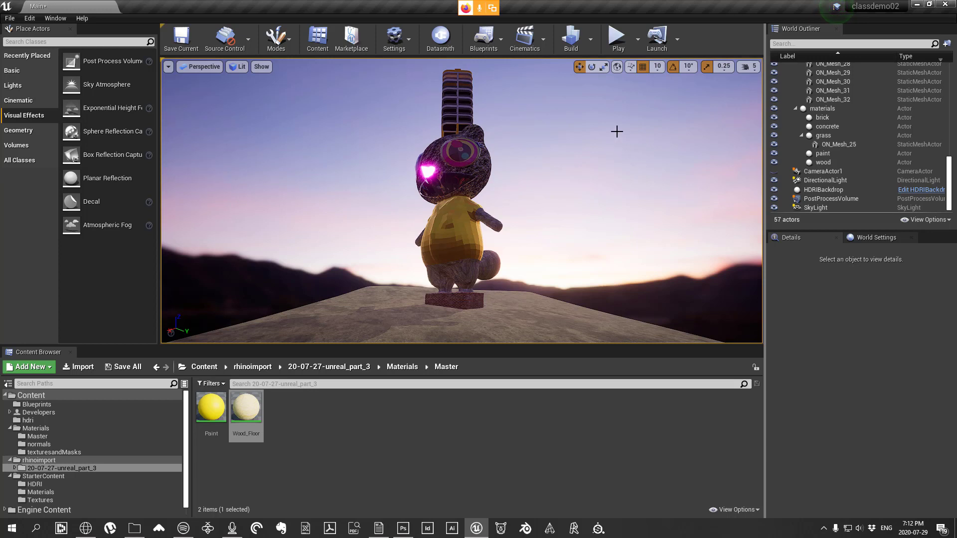
pyautogui.moveTo(588, 141)
pyautogui.mouseDown(button='right')
pyautogui.moveTo(600, 152)
pyautogui.moveTo(592, 140)
pyautogui.mouseUp(button='right')
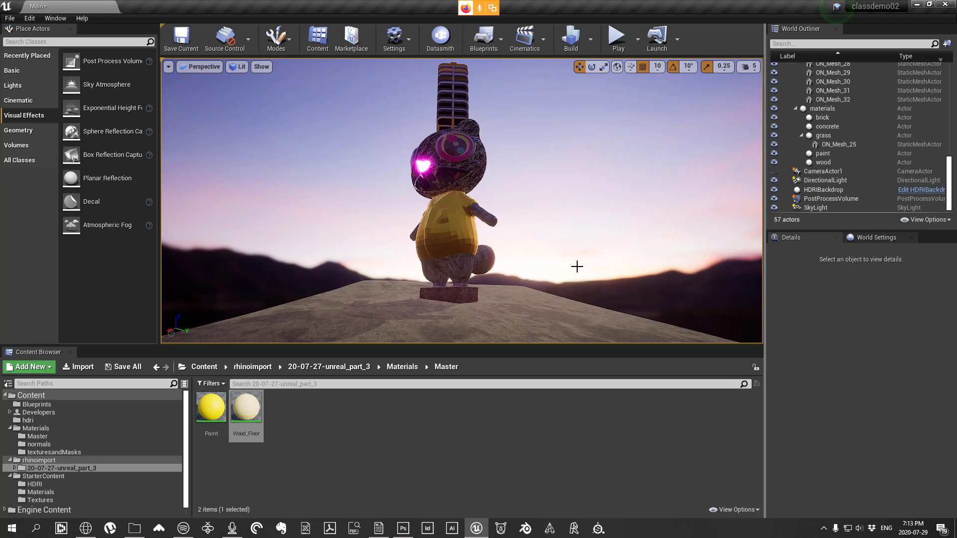
pyautogui.moveTo(577, 267)
pyautogui.mouseDown(button='right')
pyautogui.moveTo(570, 271)
pyautogui.moveTo(574, 260)
pyautogui.mouseUp(button='right')
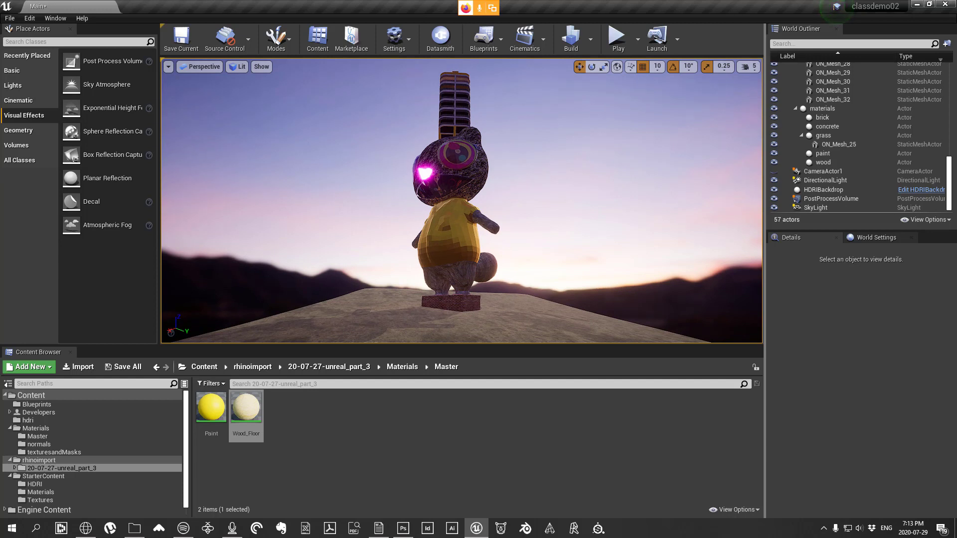
pyautogui.moveTo(574, 261); pyautogui.dragTo(573, 261, button='right')
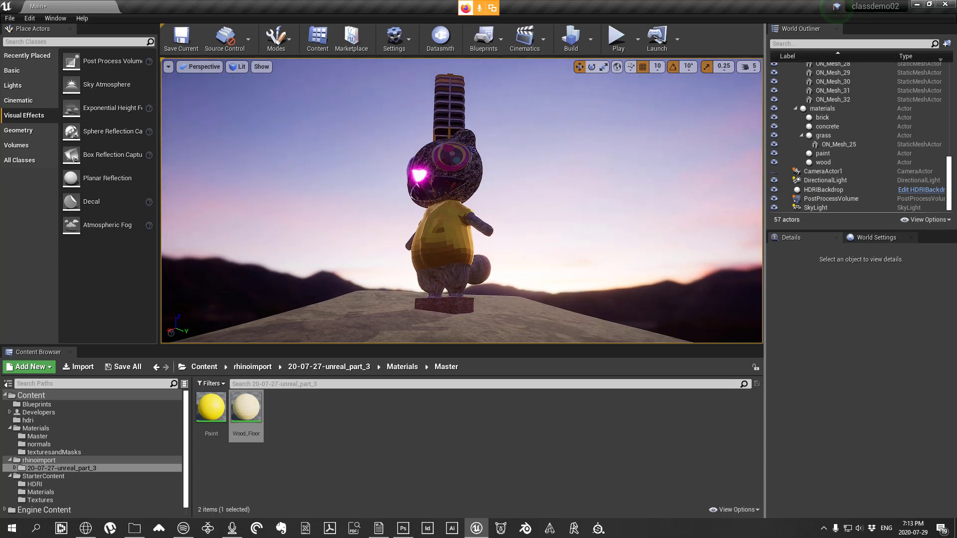
pyautogui.moveTo(573, 261); pyautogui.dragTo(572, 258, button='right')
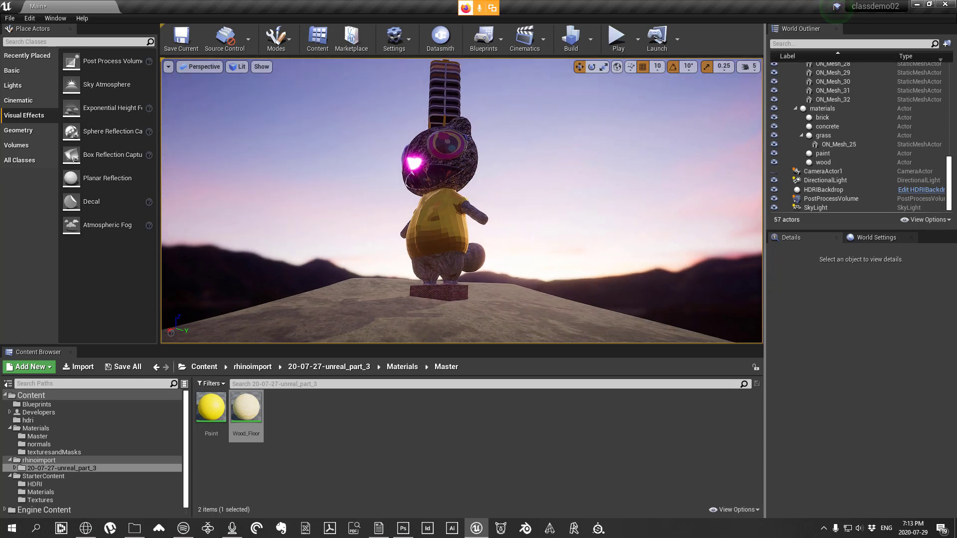
pyautogui.moveTo(572, 258); pyautogui.dragTo(571, 258, button='right')
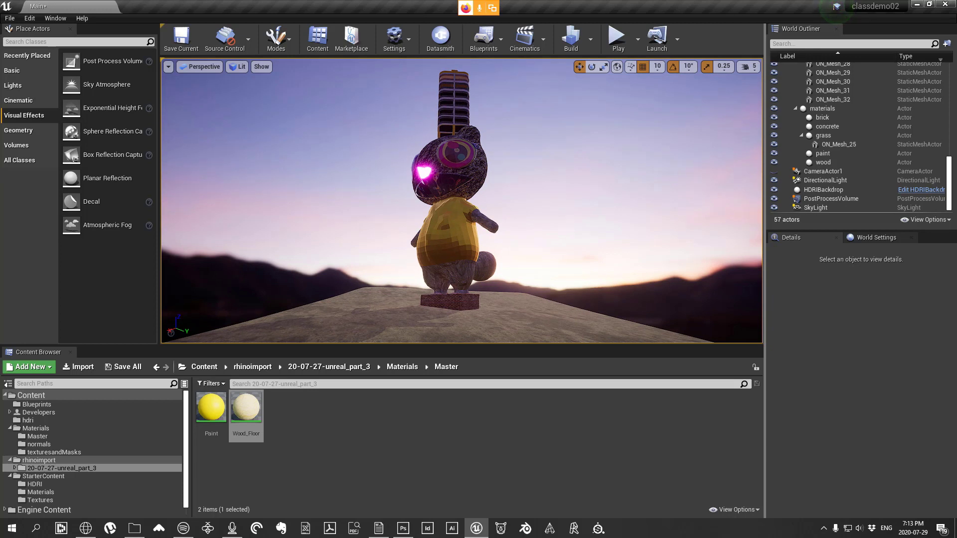
pyautogui.moveTo(462, 201)
pyautogui.mouseDown(button='right')
pyautogui.moveTo(471, 198)
pyautogui.moveTo(462, 201)
pyautogui.mouseUp(button='right')
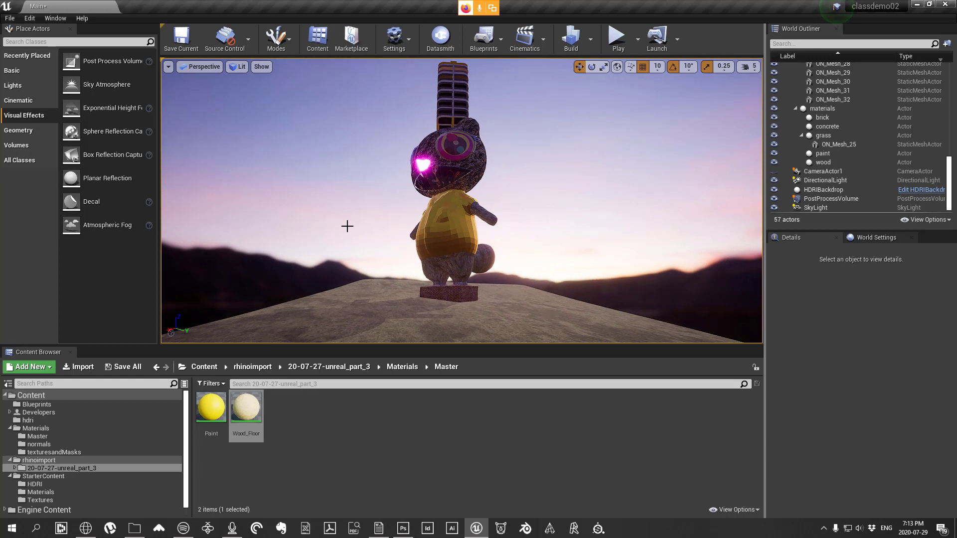
pyautogui.click(288, 42)
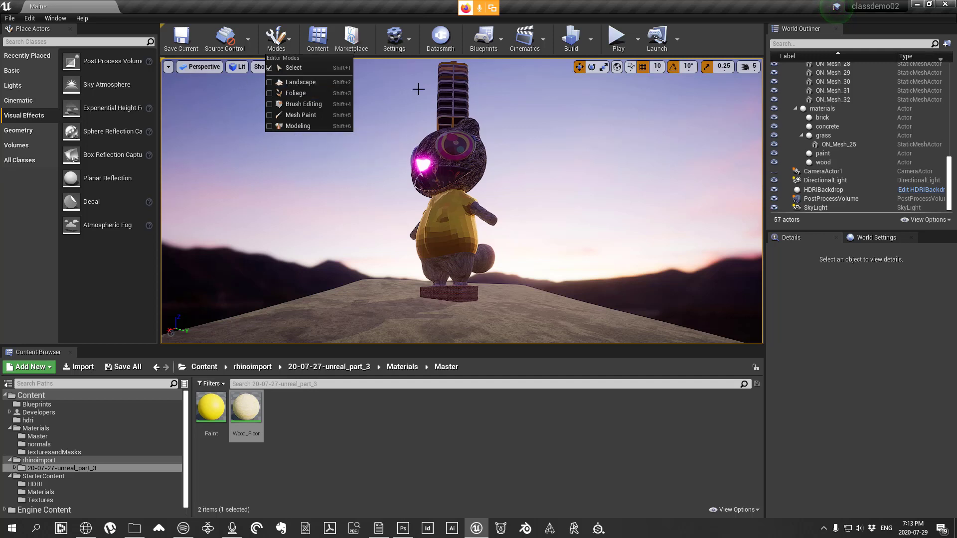
pyautogui.click(442, 457)
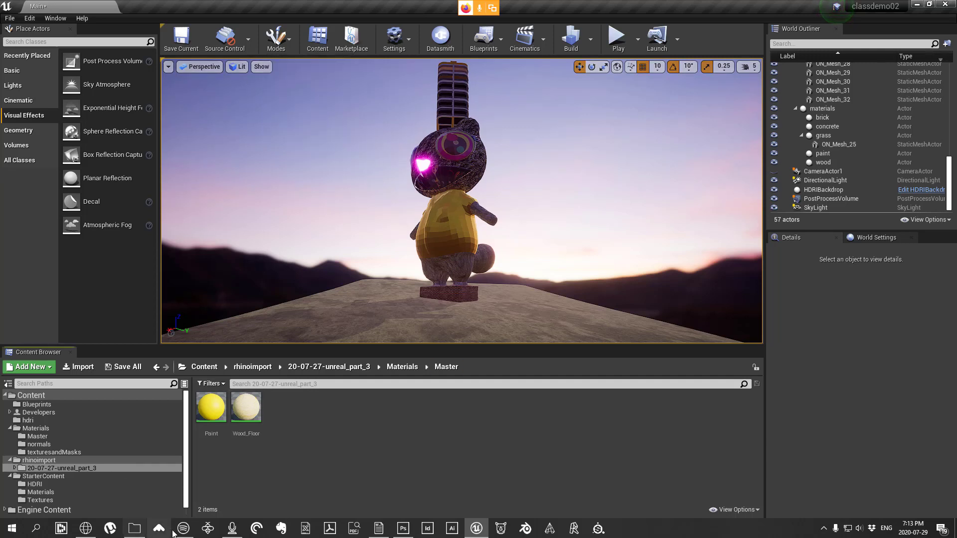
# Step: Switch to the Epic Games Launcher and look through its game library and store
pyautogui.click(824, 529)
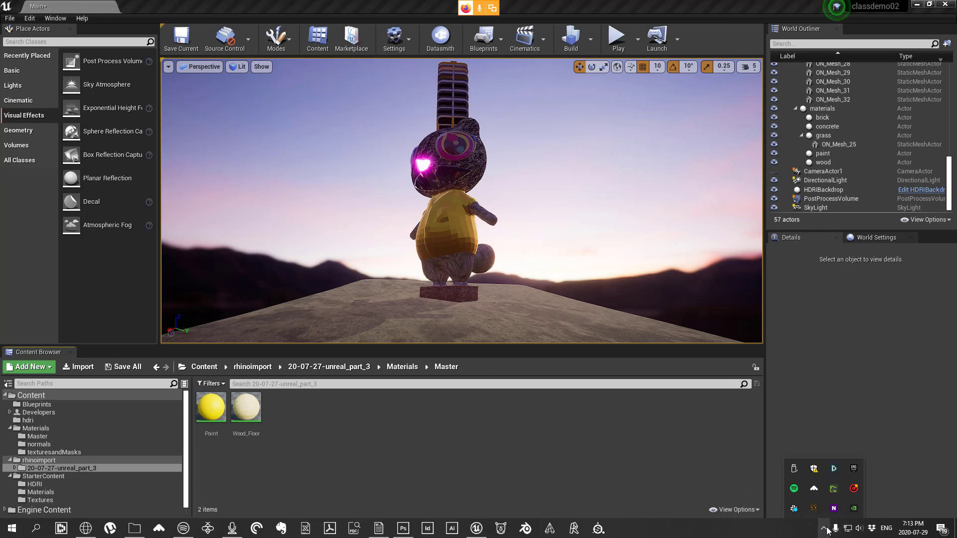
pyautogui.rightClick(854, 469)
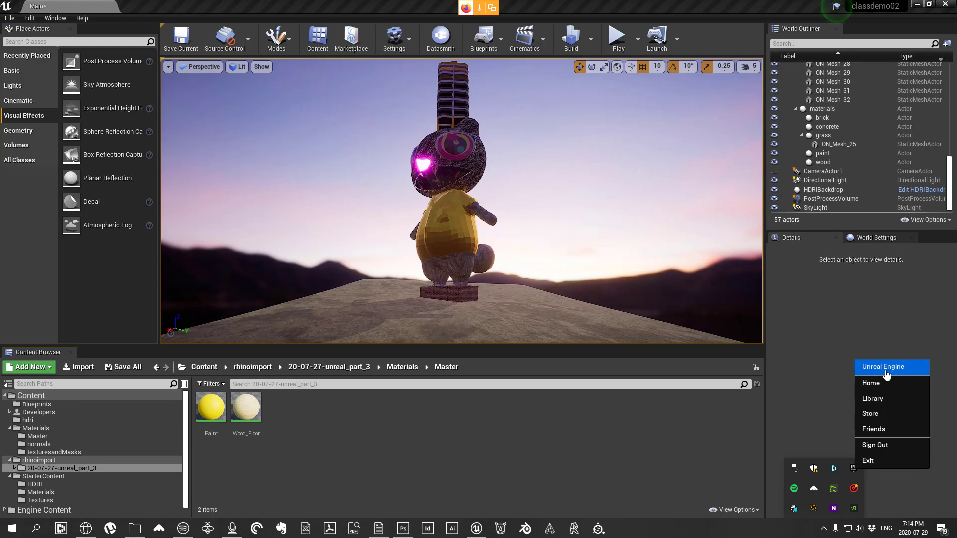
pyautogui.click(876, 388)
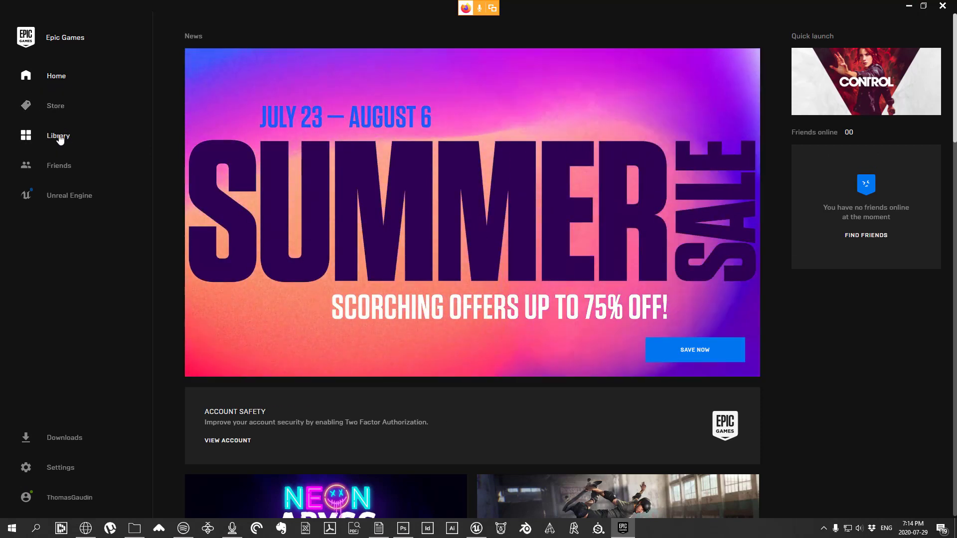
pyautogui.click(64, 142)
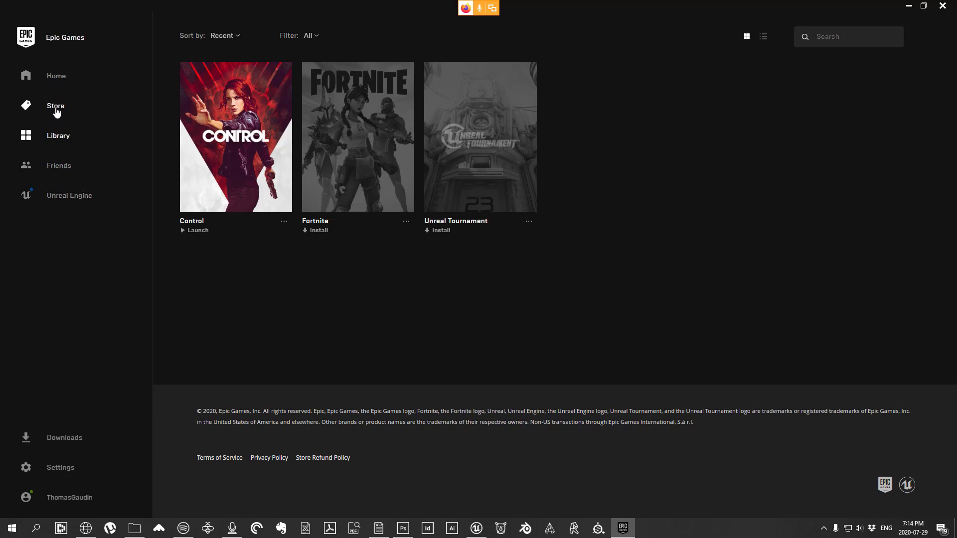
pyautogui.click(28, 105)
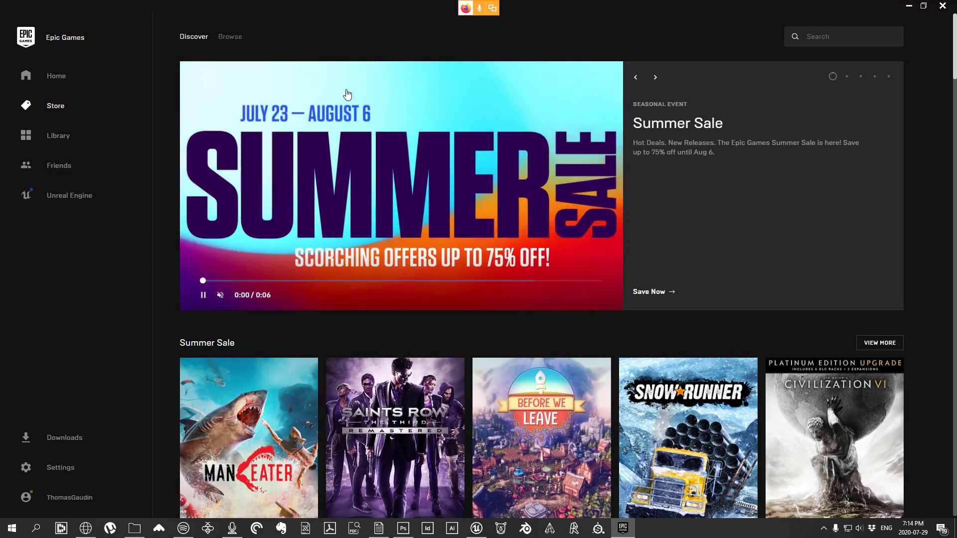
pyautogui.scroll(-3, 83, 296)
pyautogui.scroll(-2, 80, 284)
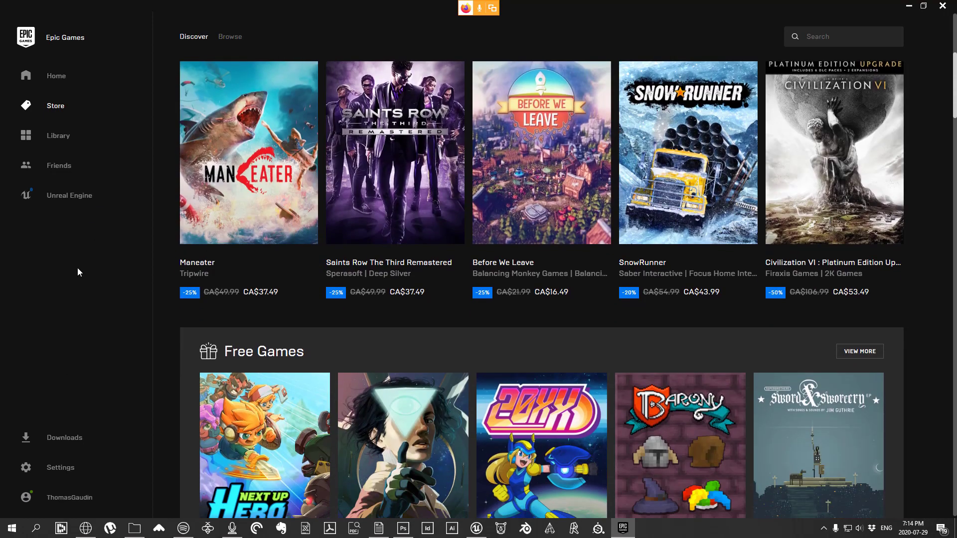
# Step: Open the details of the temperate Vegetation: Spruce Forest asset from the vault in the Unreal Engine library
pyautogui.click(79, 195)
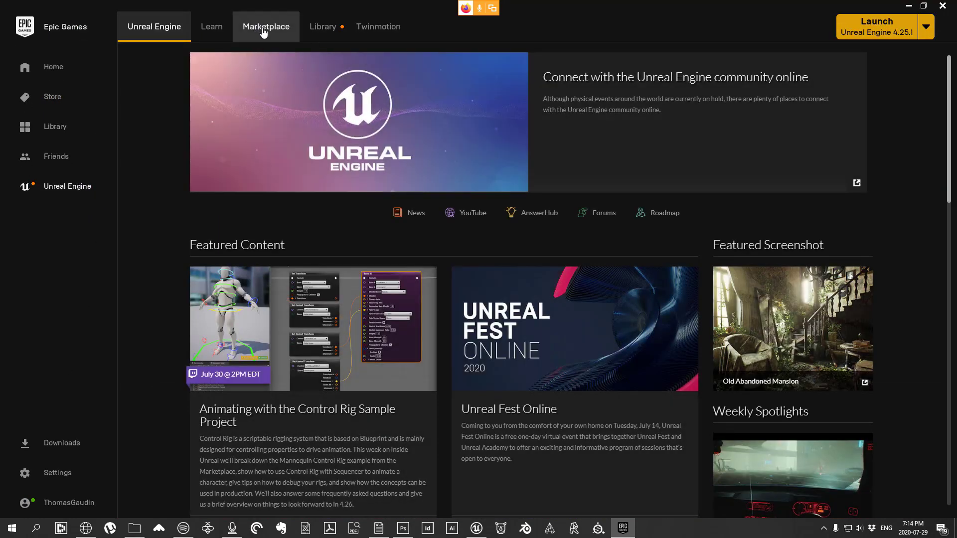
pyautogui.click(268, 30)
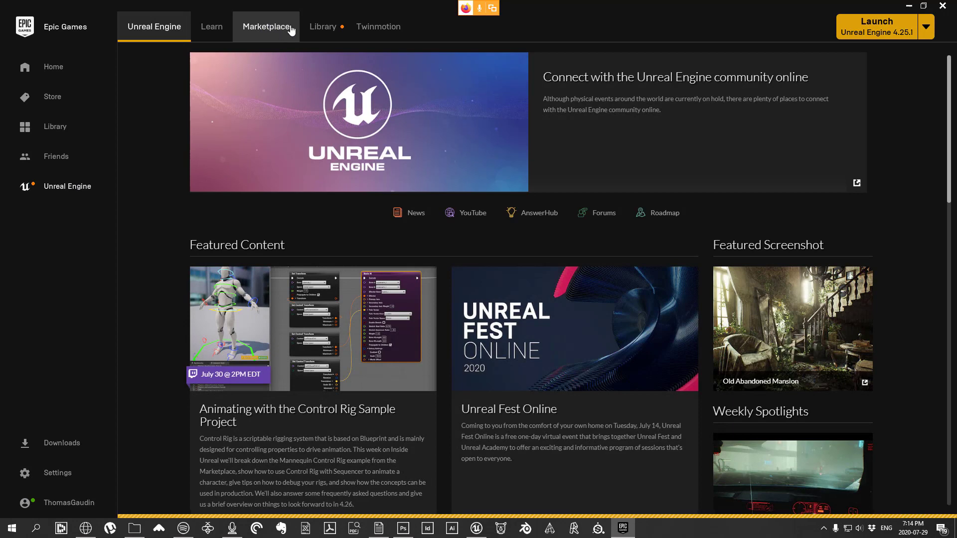
pyautogui.click(317, 28)
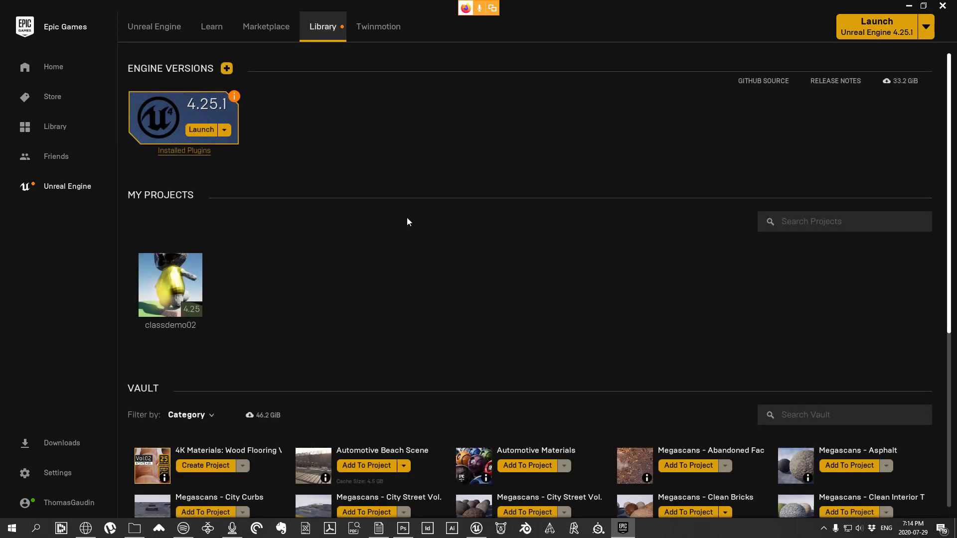
pyautogui.scroll(-2, 405, 218)
pyautogui.scroll(-3, 359, 357)
pyautogui.scroll(-3, 359, 357)
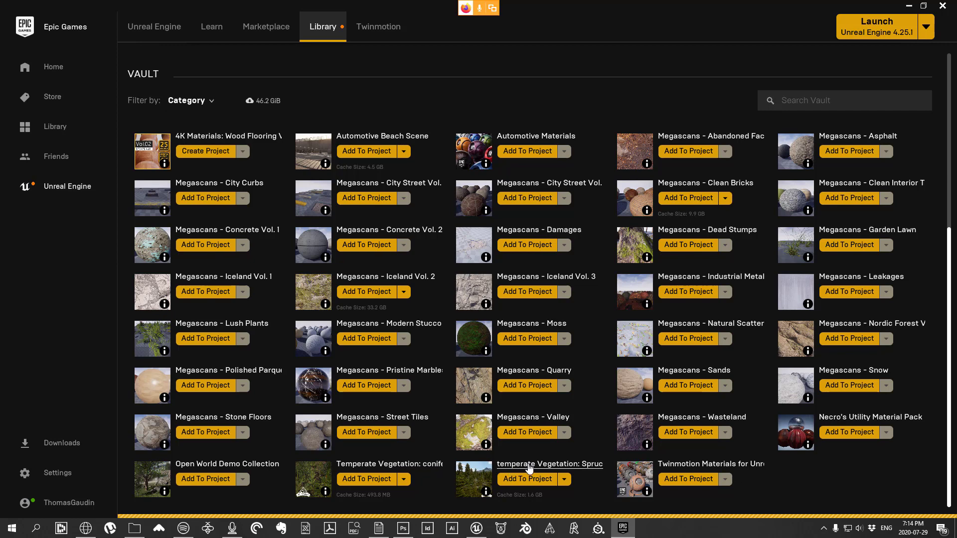
pyautogui.click(514, 464)
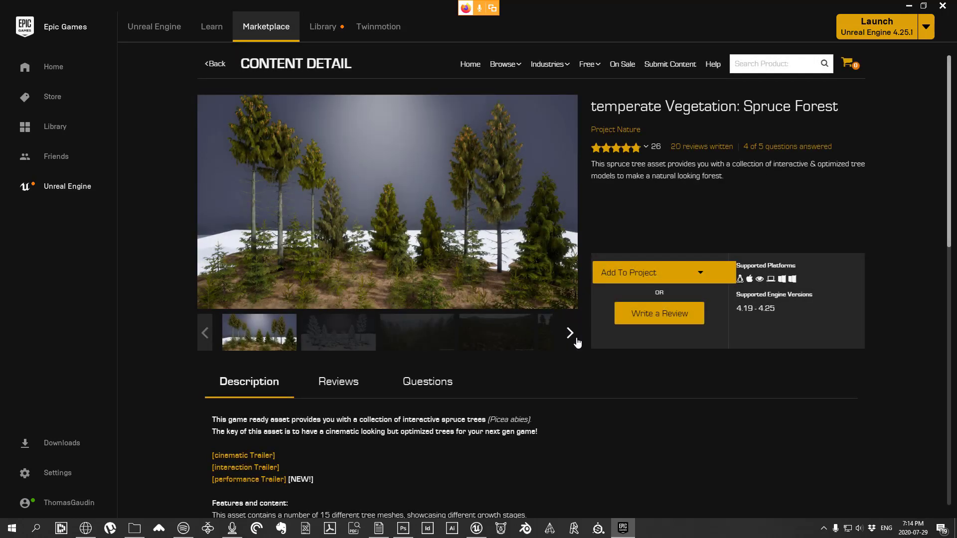
# Step: Examine the Spruce Forest preview images, including the high poly and low poly tree versions and the landscape scenes
pyautogui.click(570, 332)
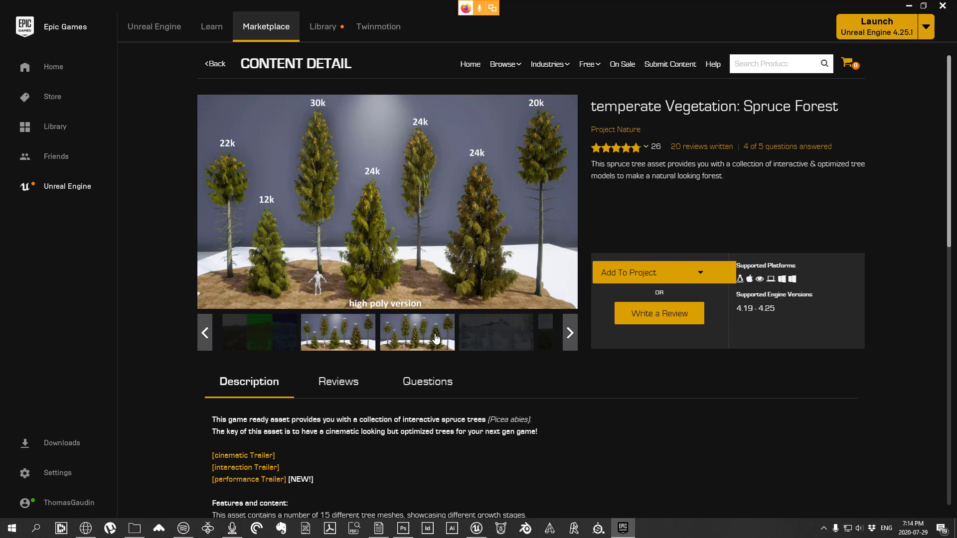
pyautogui.click(500, 339)
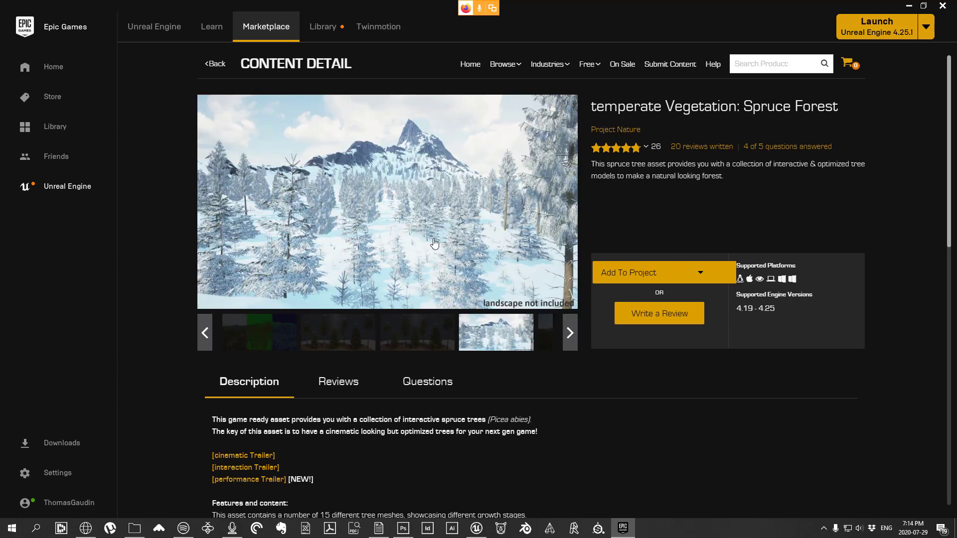
pyautogui.click(418, 338)
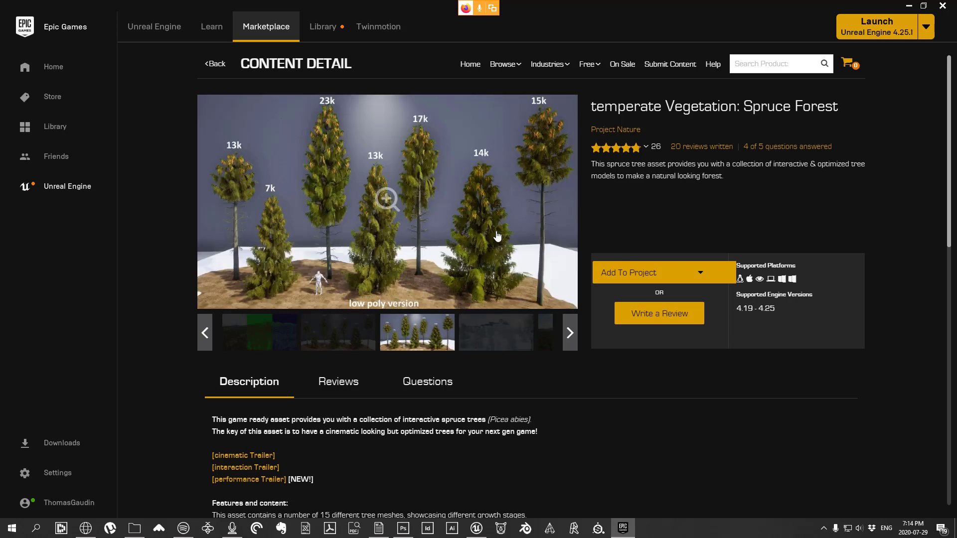
pyautogui.click(570, 333)
pyautogui.click(441, 342)
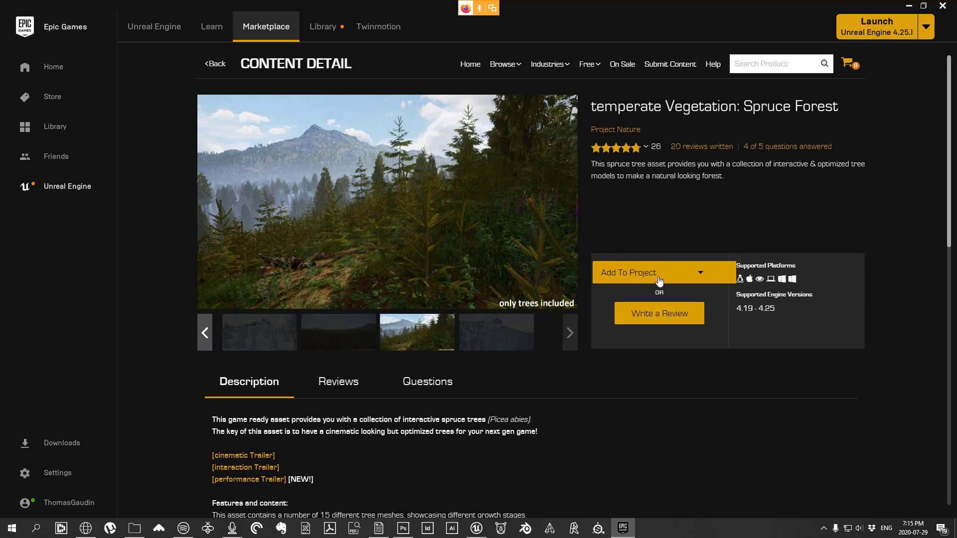
pyautogui.moveTo(681, 274)
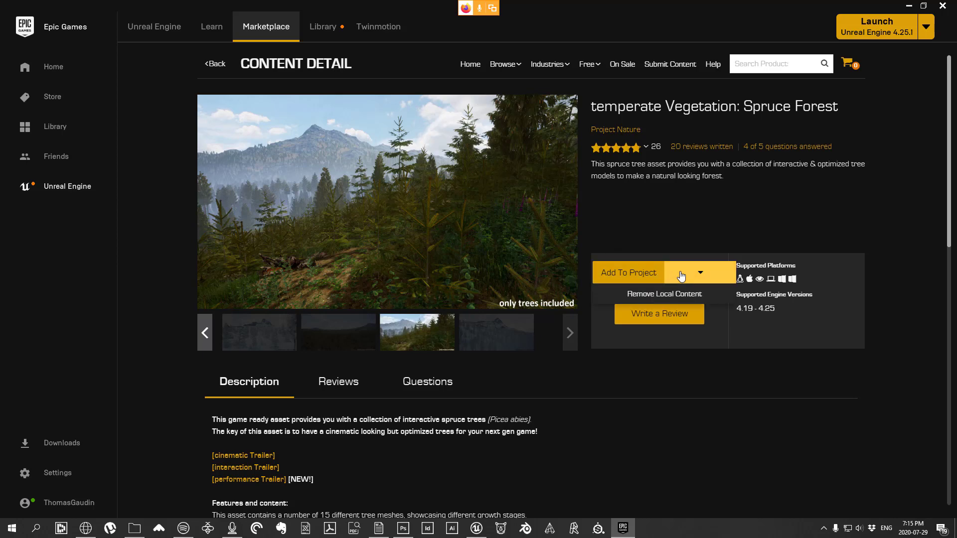
pyautogui.click(632, 269)
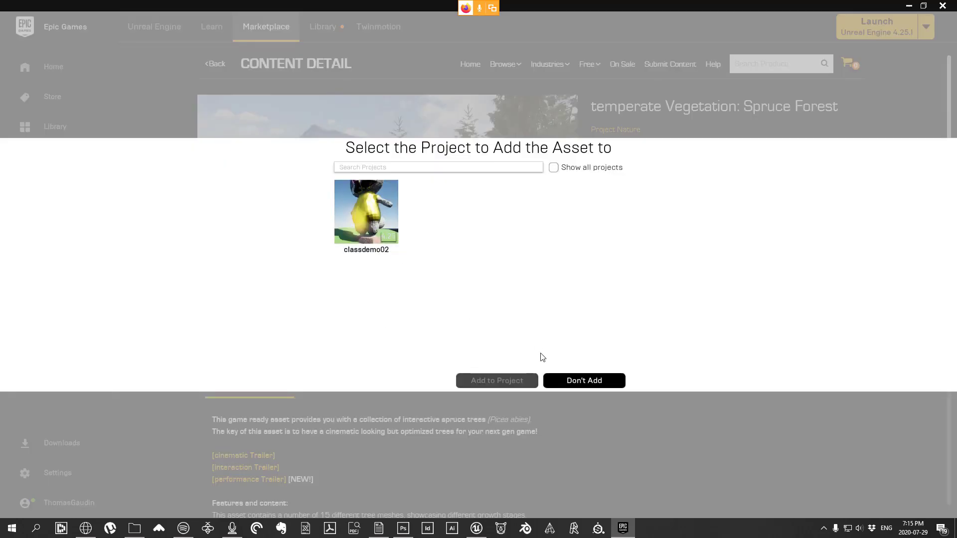
pyautogui.click(573, 382)
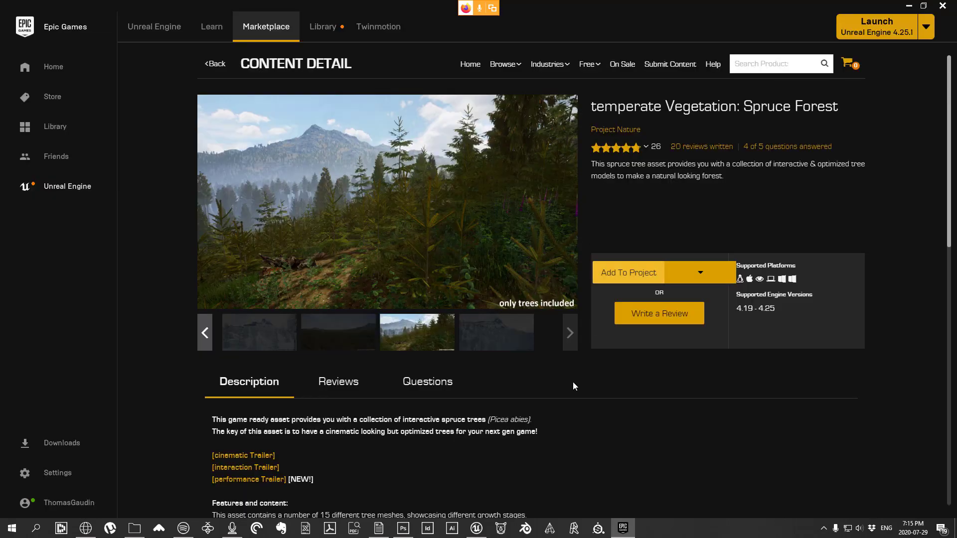
# Step: Close the Epic Games Launcher and open the trees folder of the unreal rendering part 3 files in File Explorer
pyautogui.click(947, 9)
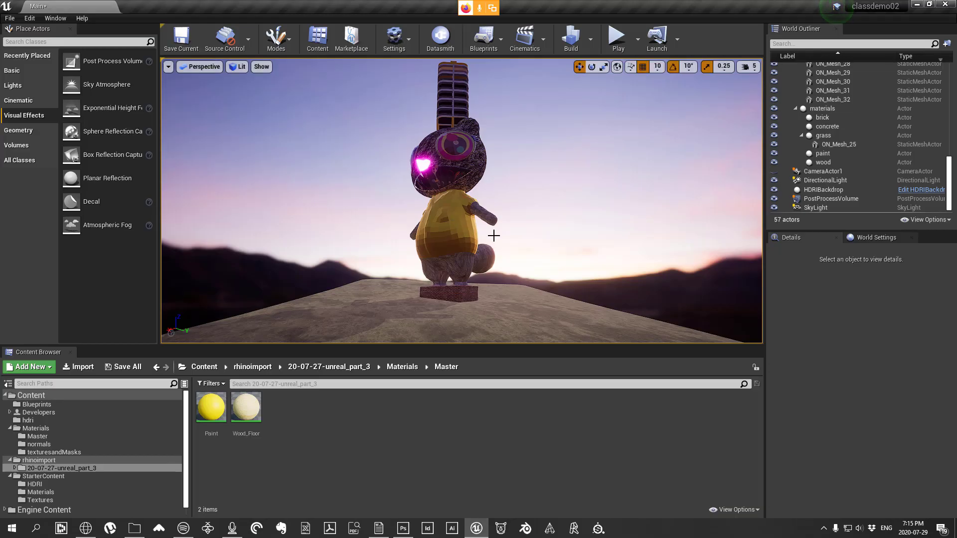
pyautogui.moveTo(492, 235); pyautogui.dragTo(496, 234, button='right')
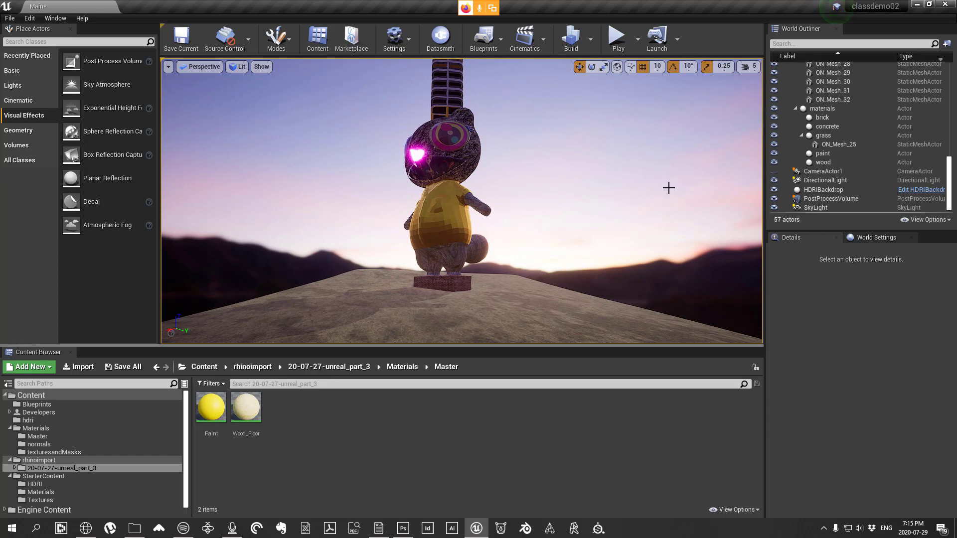
pyautogui.moveTo(586, 171); pyautogui.dragTo(588, 171, button='right')
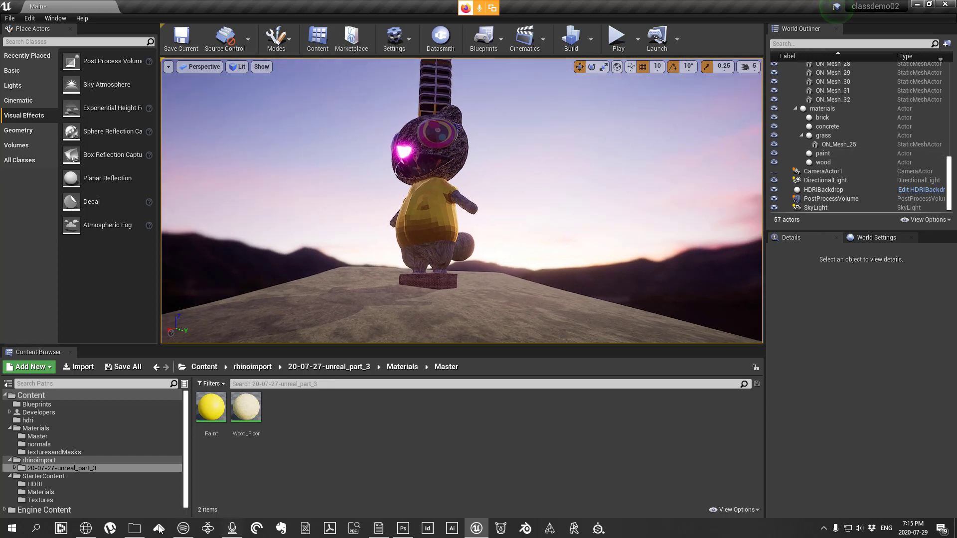
pyautogui.click(135, 529)
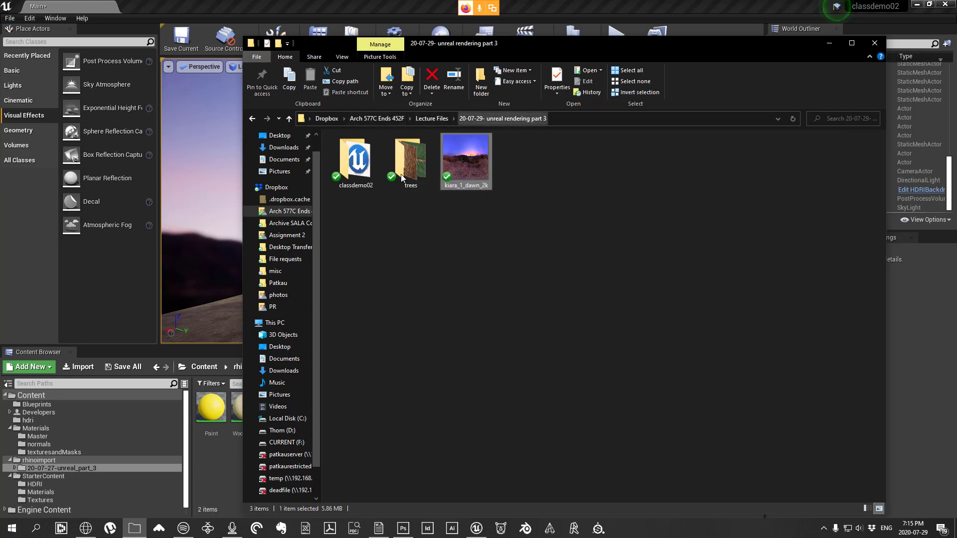
pyautogui.click(417, 172)
pyautogui.doubleClick(417, 172)
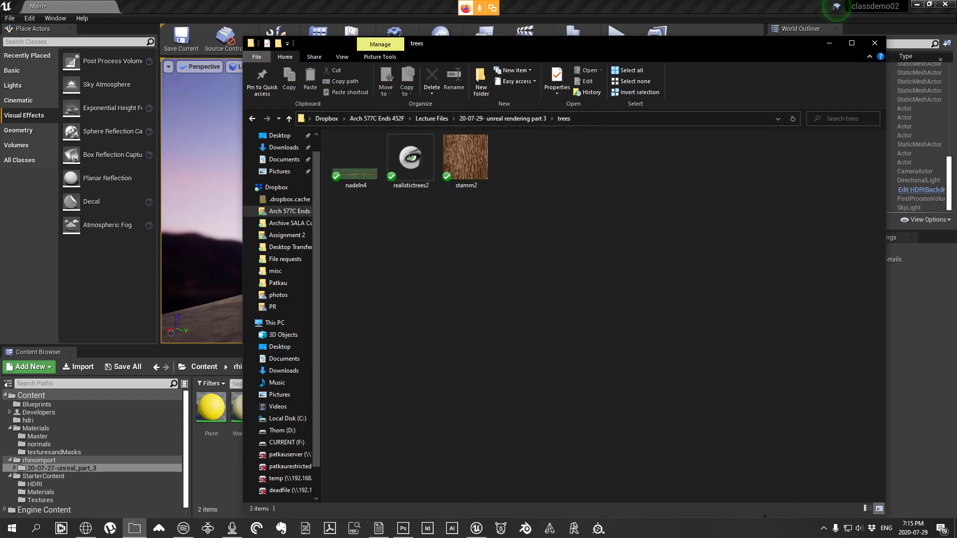
# Step: Switch to Firefox and search the web for "low poly tree fbx"
pyautogui.hotkey('alt', 'Tab')
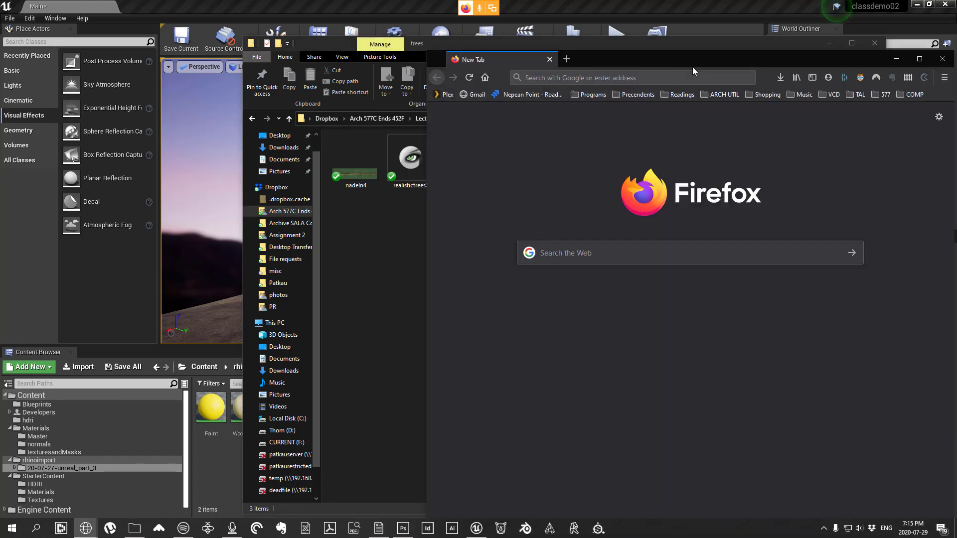
pyautogui.moveTo(668, 62); pyautogui.dragTo(441, 47)
pyautogui.click(385, 61)
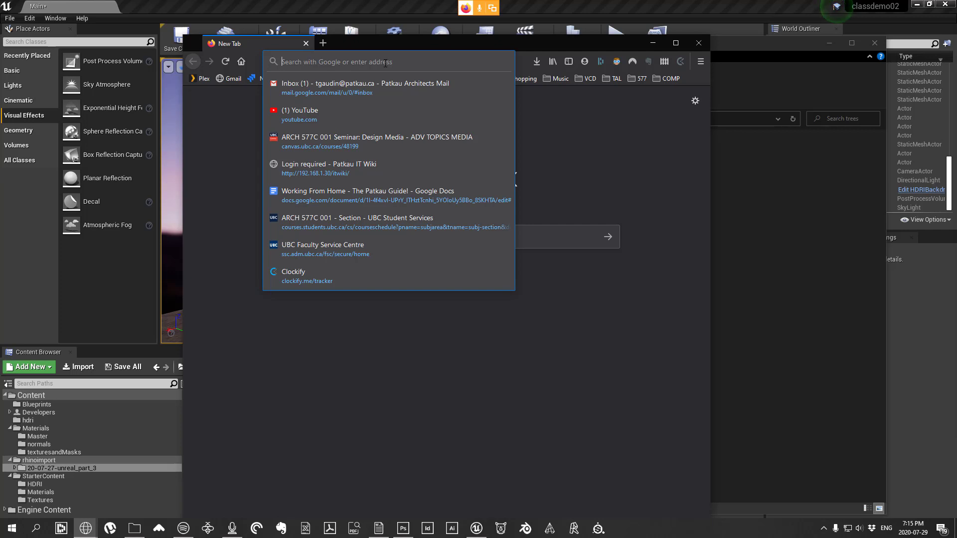
pyautogui.write('loy po')
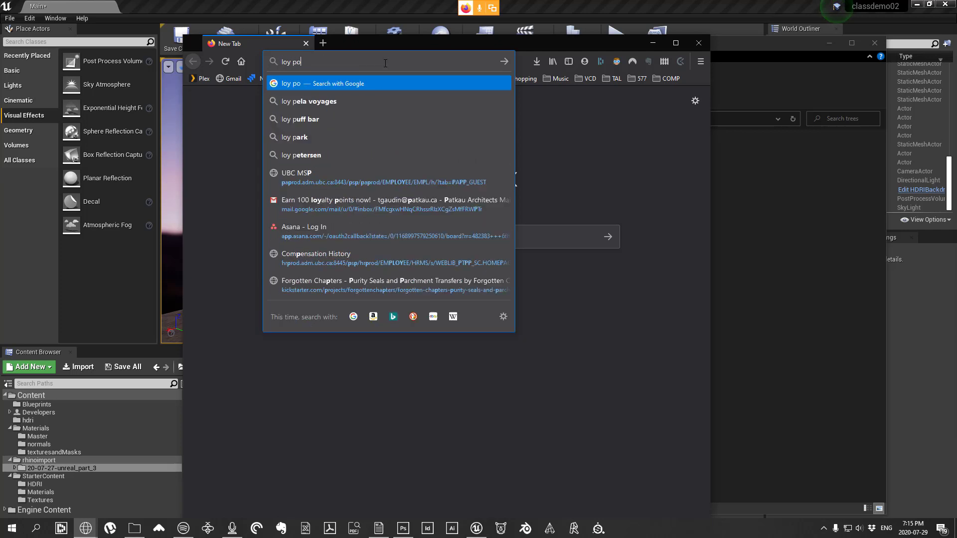
pyautogui.write('ly tree')
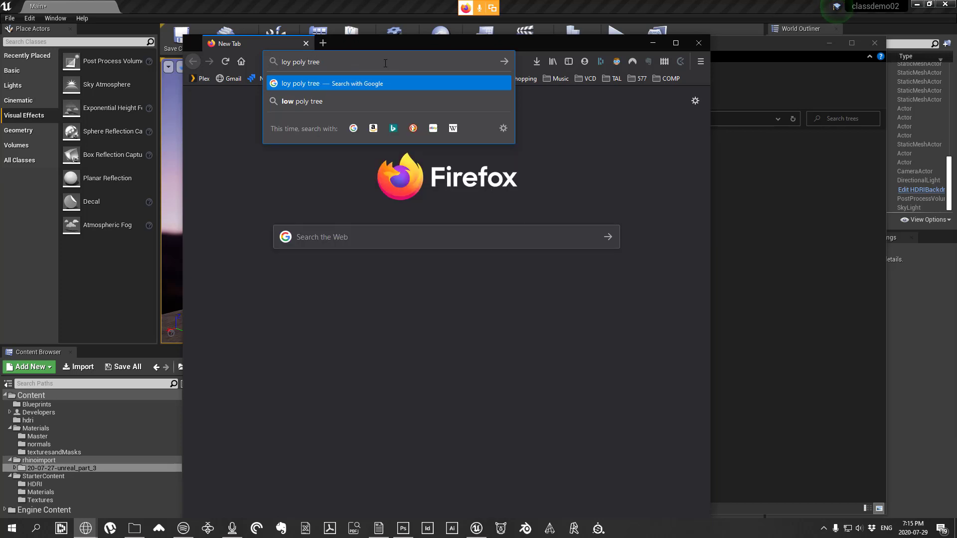
pyautogui.press('BackSpace')
pyautogui.write('w')
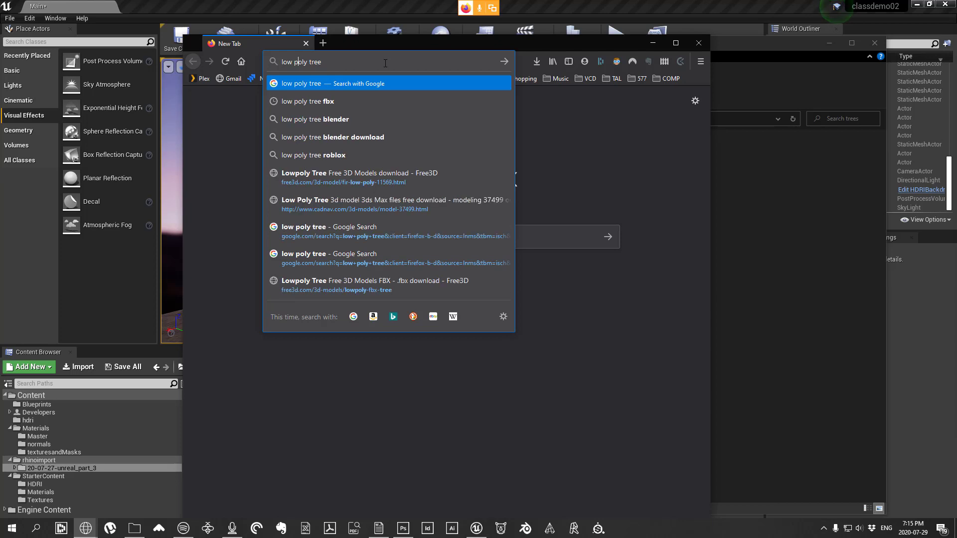
pyautogui.write(' fbx')
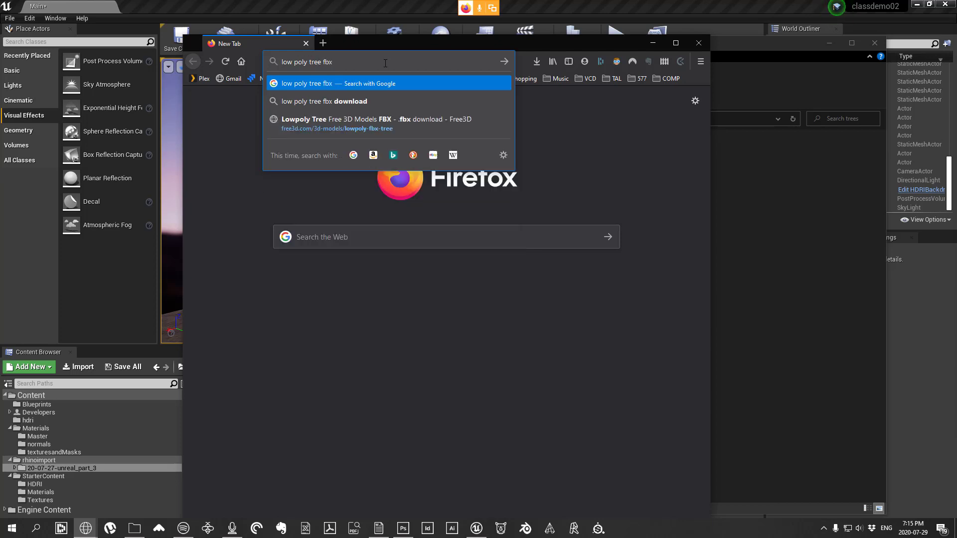
pyautogui.press('Return')
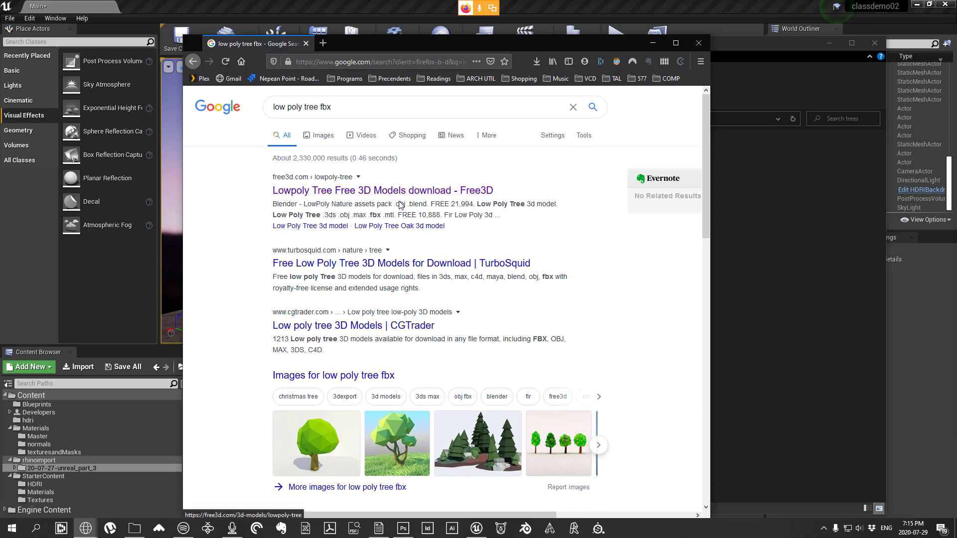
# Step: Open TurboSquid's Free Low Poly Tree 3D Models page and look through the listed tree models
pyautogui.click(446, 270)
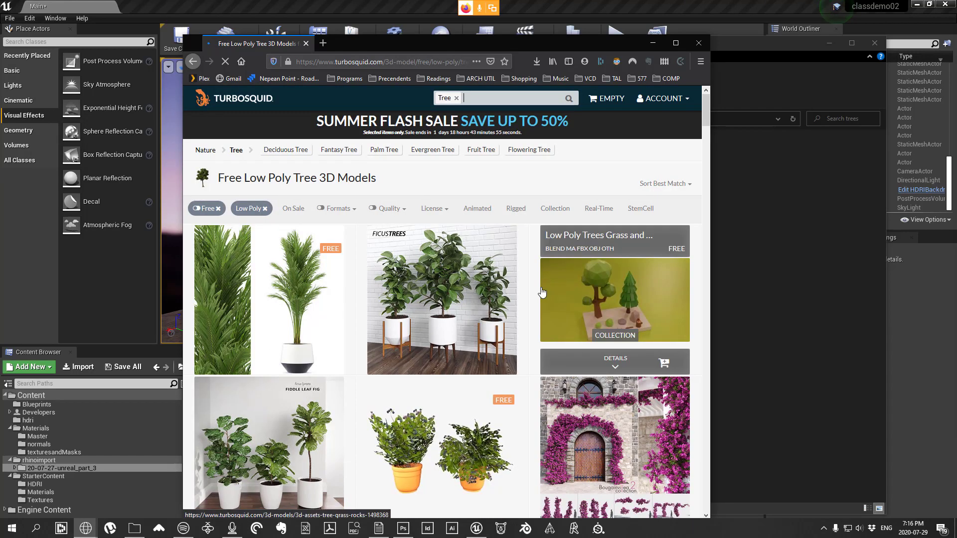
pyautogui.scroll(-3, 501, 307)
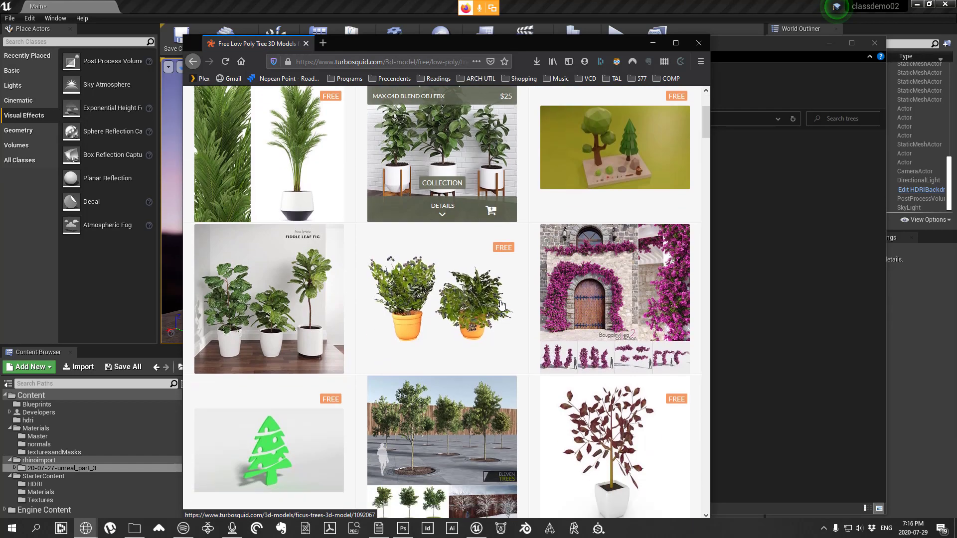
pyautogui.scroll(-3, 501, 305)
pyautogui.scroll(-3, 491, 292)
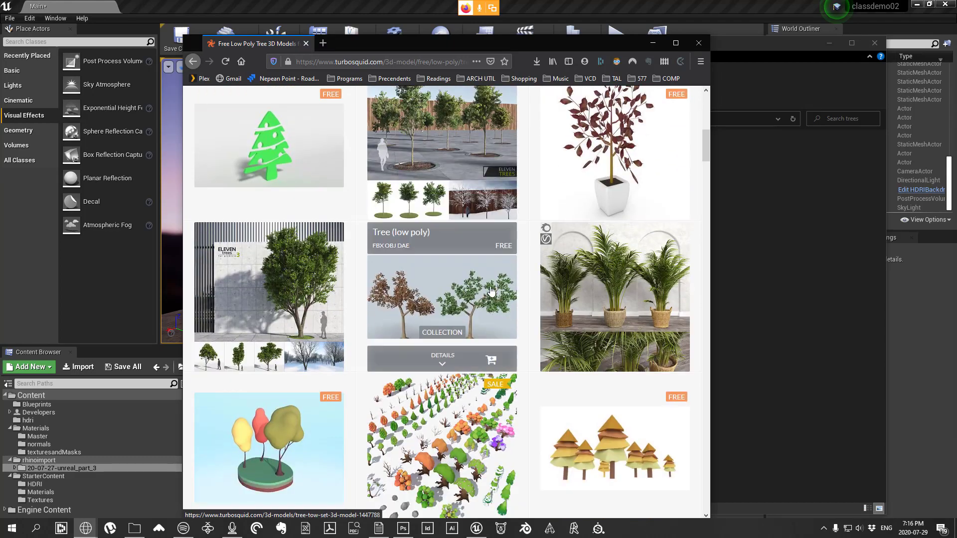
pyautogui.scroll(-5, 491, 292)
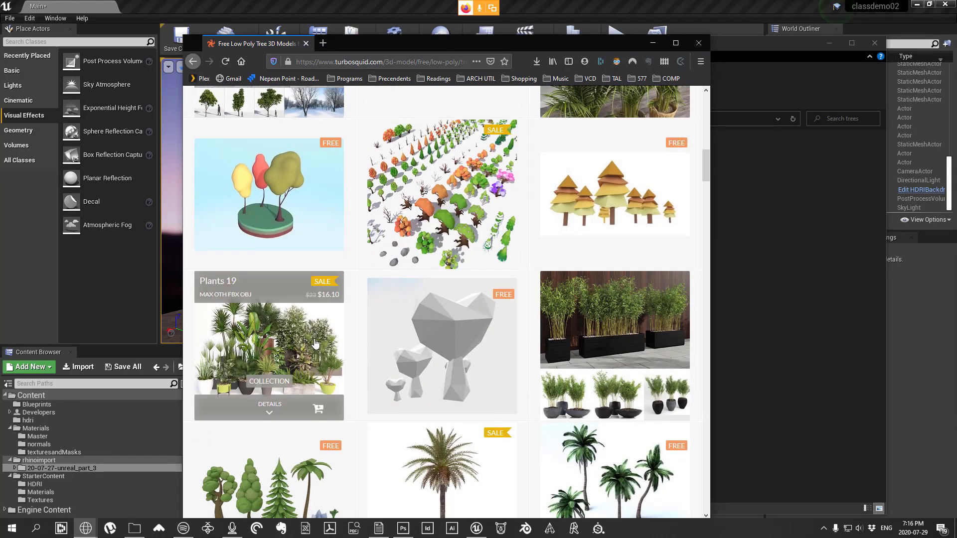
pyautogui.scroll(-4, 495, 327)
pyautogui.scroll(-4, 426, 300)
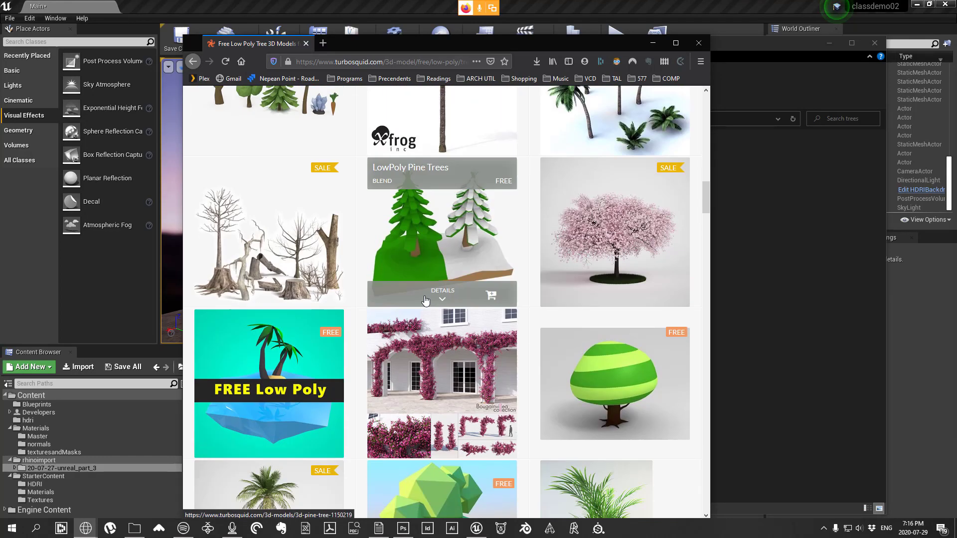
pyautogui.scroll(-6, 425, 299)
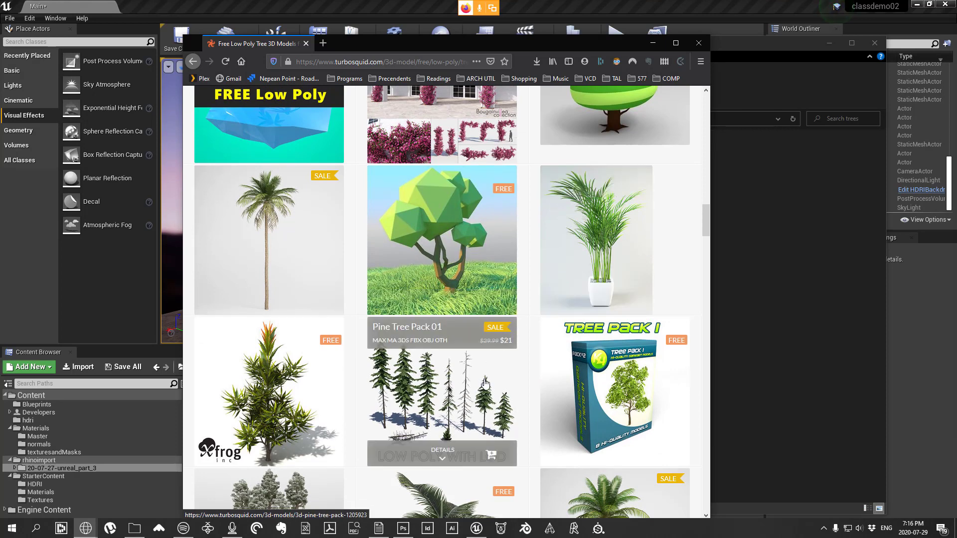
pyautogui.scroll(-3, 540, 349)
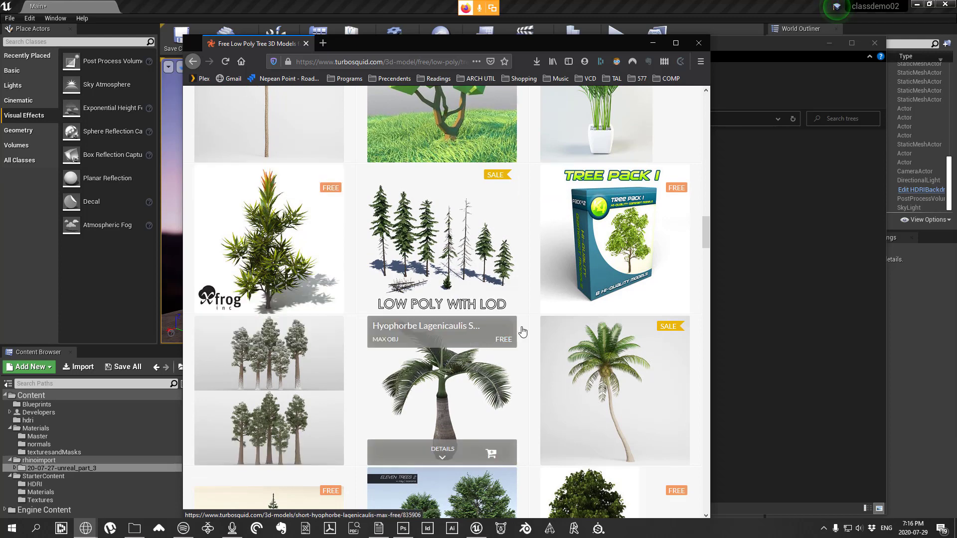
pyautogui.scroll(-6, 549, 319)
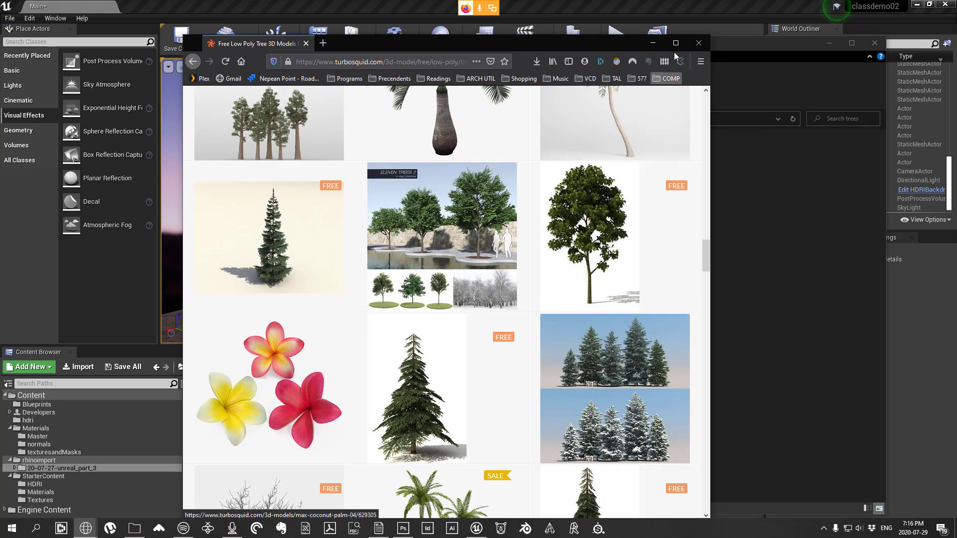
# Step: Close Firefox and check the realistictrees2, stamm2 and nadeln4 files in the trees folder
pyautogui.click(699, 46)
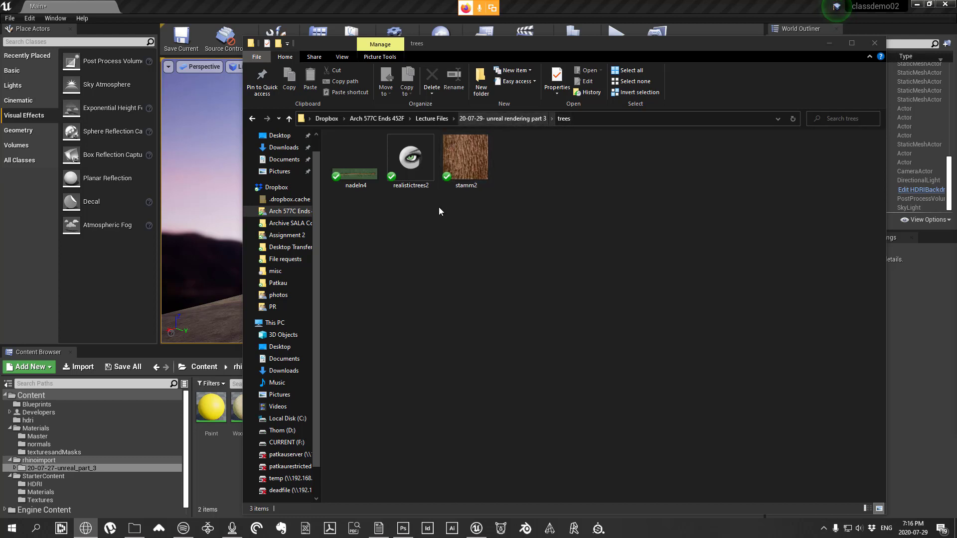
pyautogui.click(396, 160)
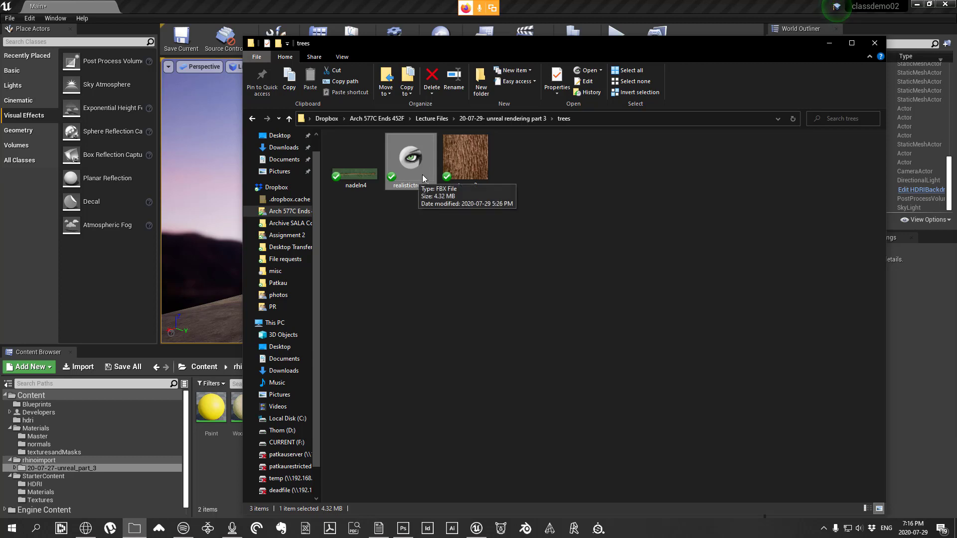
pyautogui.click(480, 168)
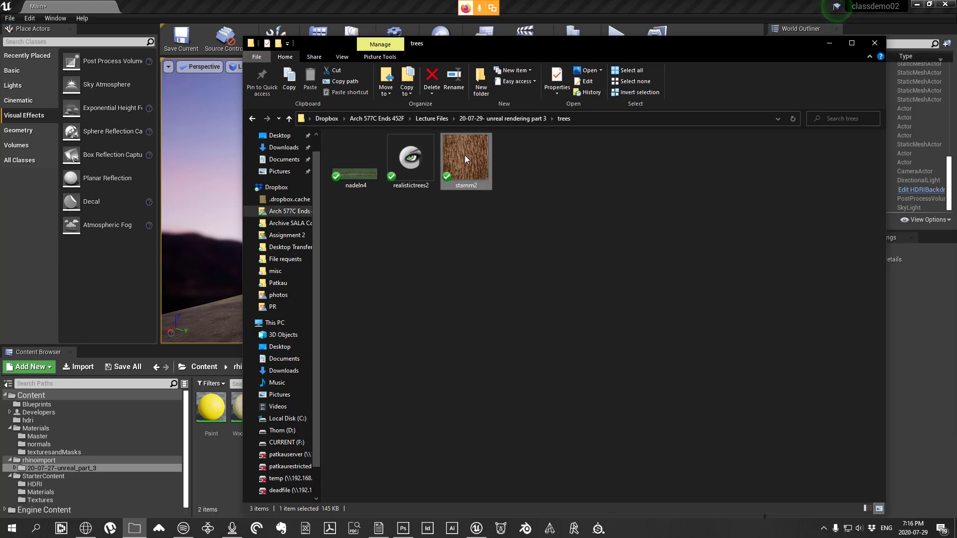
pyautogui.click(362, 174)
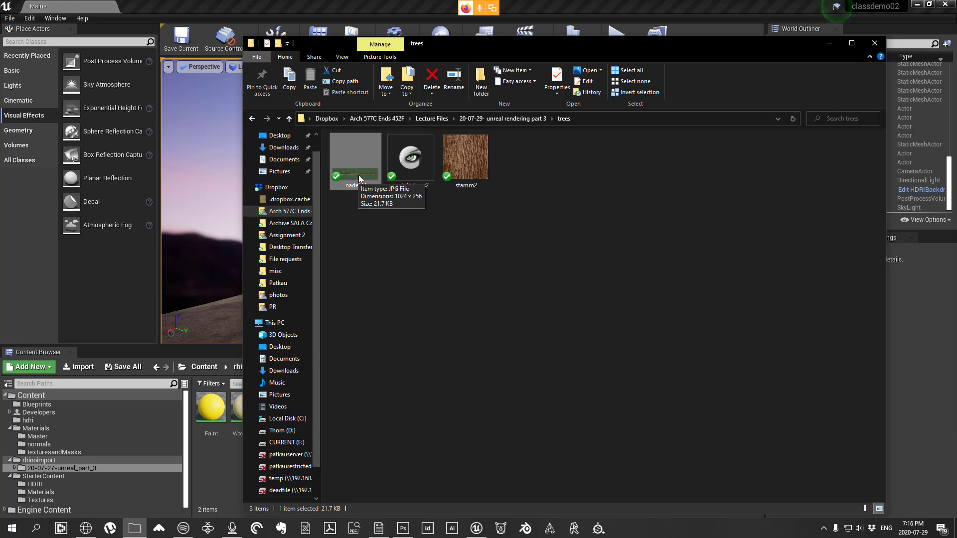
pyautogui.click(468, 232)
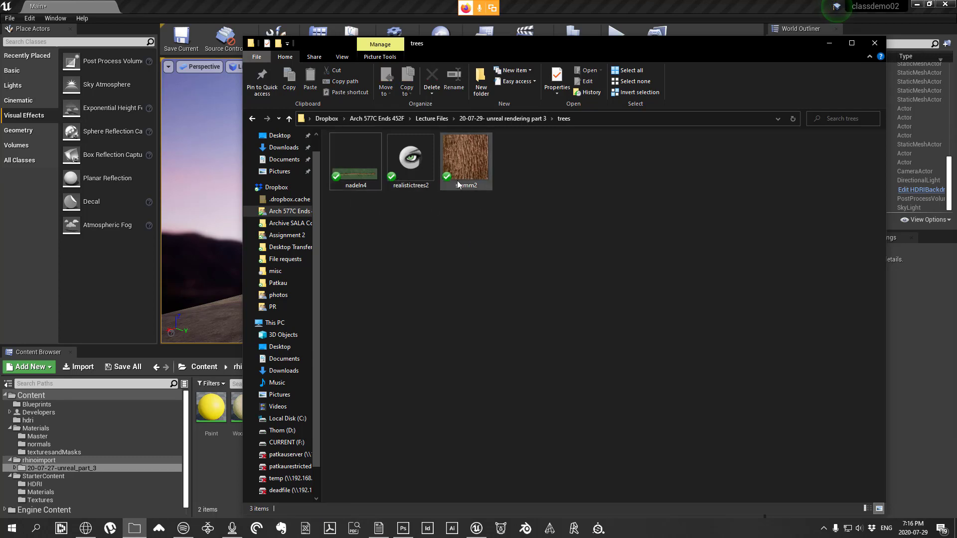
# Step: View the nadeln4 needle branch texture in Photos, then close the viewer
pyautogui.rightClick(372, 184)
pyautogui.moveTo(489, 367)
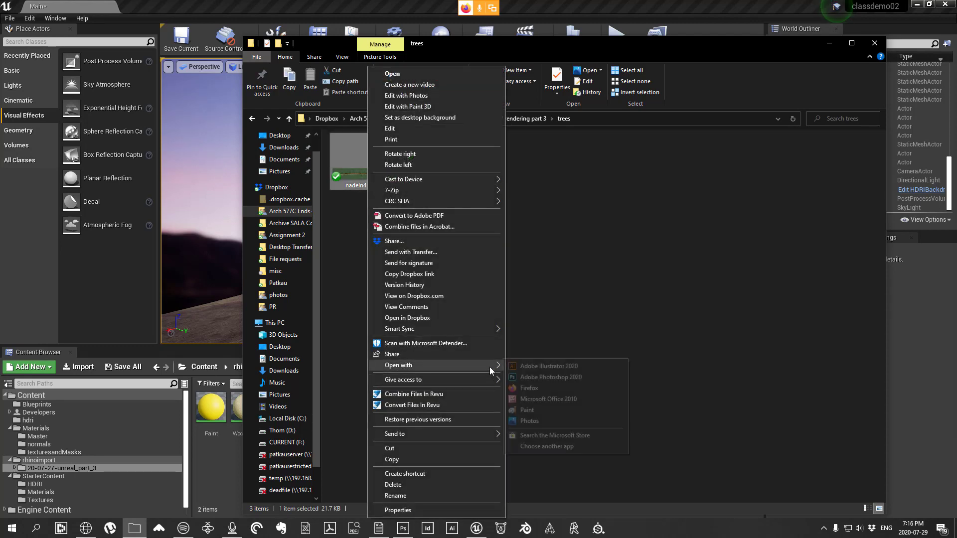
pyautogui.click(531, 421)
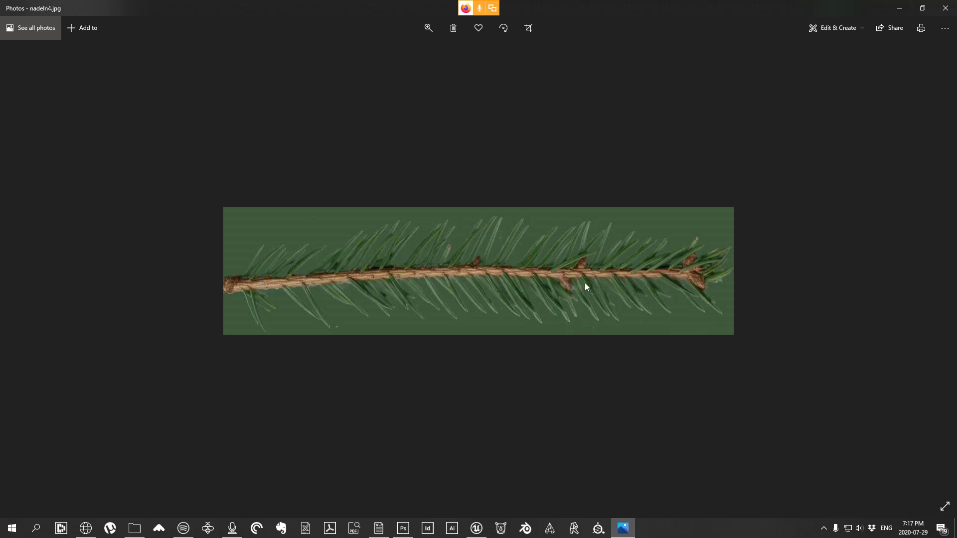
pyautogui.click(946, 8)
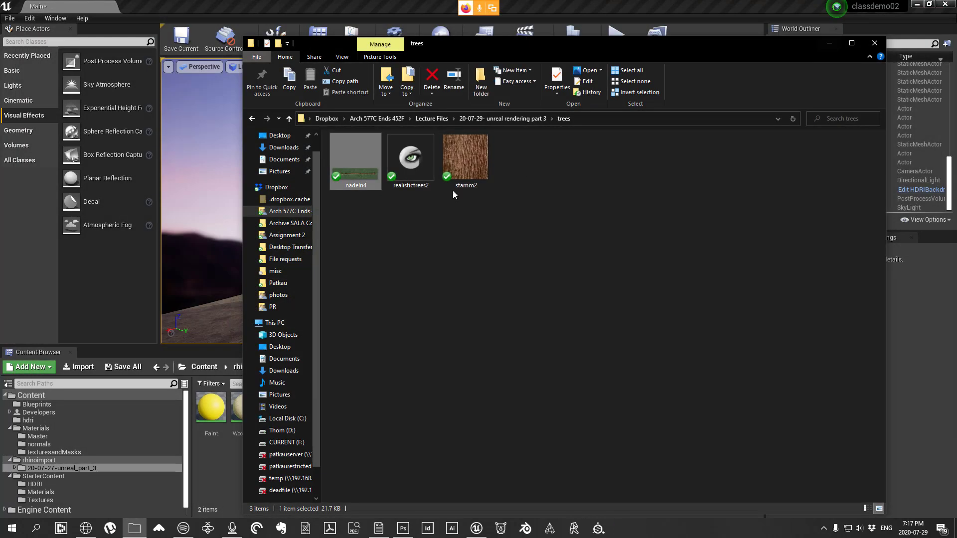
# Step: Open the nadeln4 image from the trees folder in Adobe Photoshop 2020
pyautogui.rightClick(350, 157)
pyautogui.moveTo(453, 366)
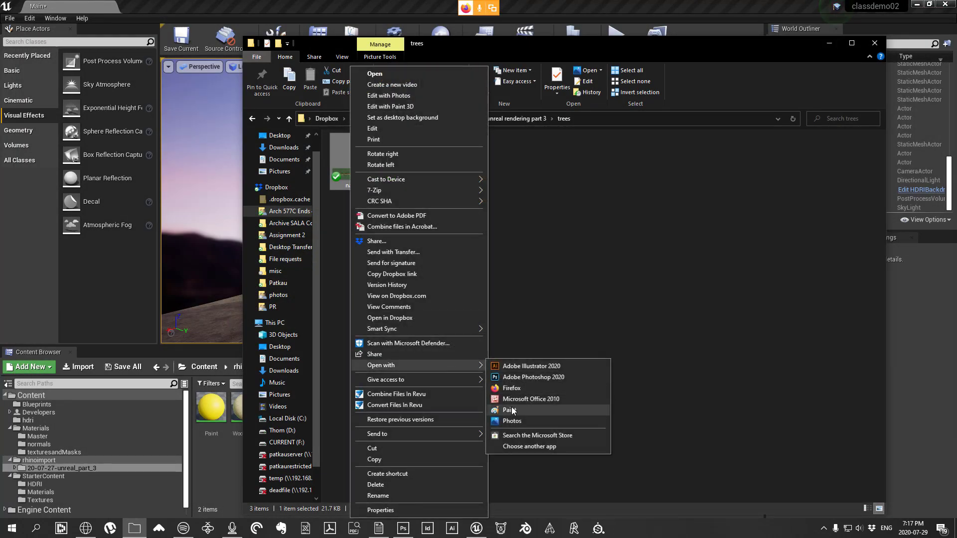
pyautogui.click(554, 378)
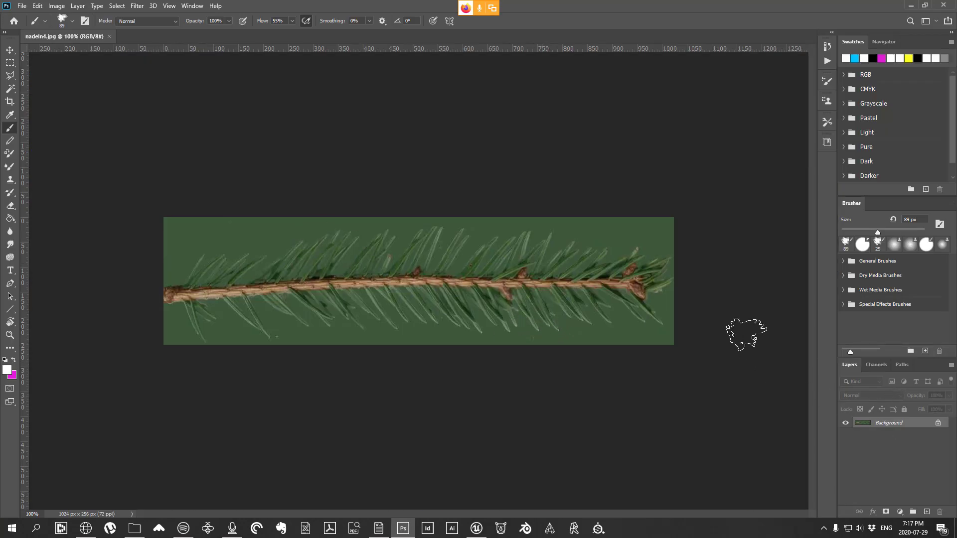
# Step: Select the green background above and below the branch with the Magic Wand at a tolerance of 10
pyautogui.click(10, 89)
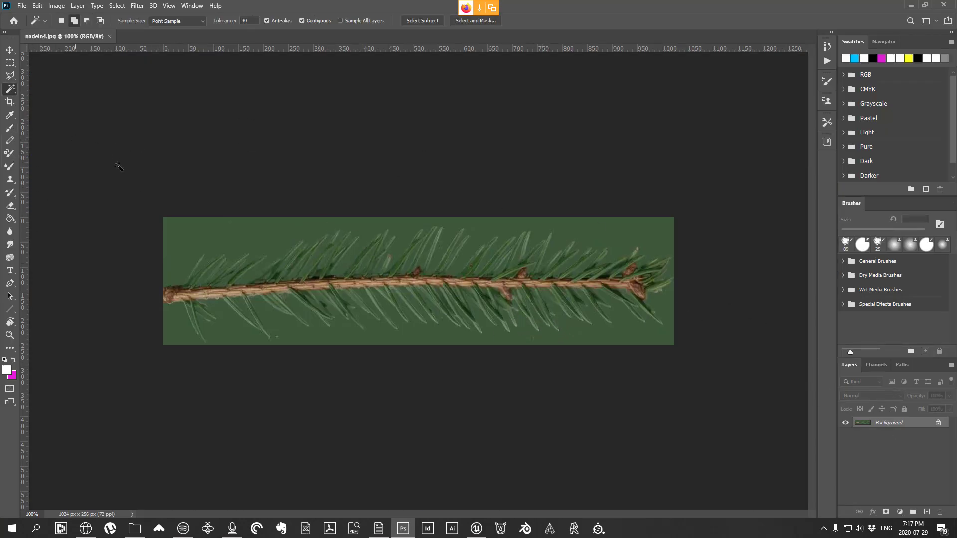
pyautogui.click(263, 254)
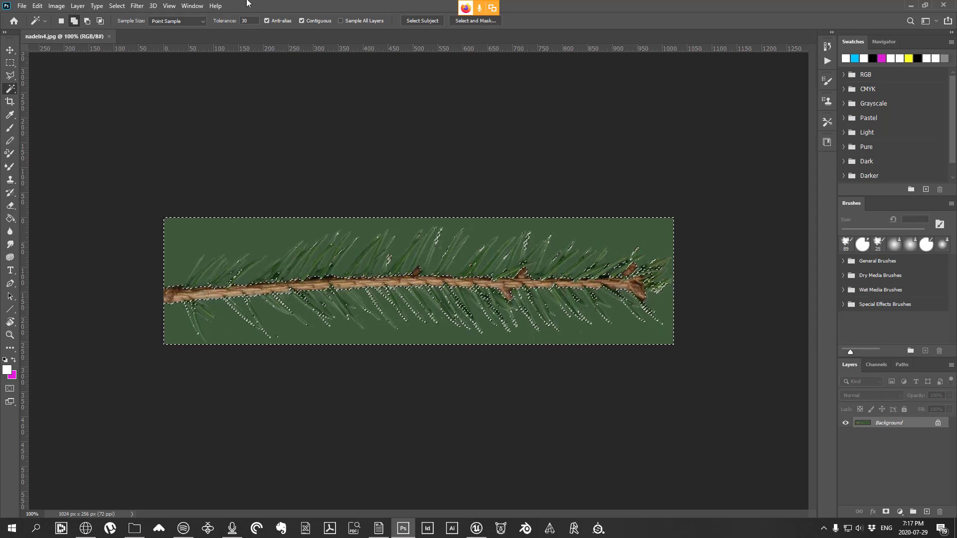
pyautogui.click(239, 18)
pyautogui.write('10')
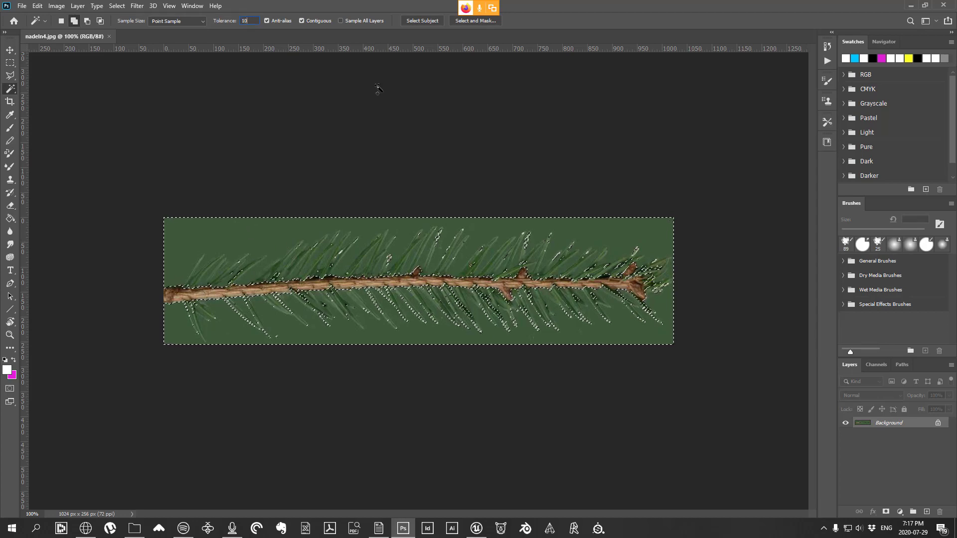
pyautogui.click(330, 234)
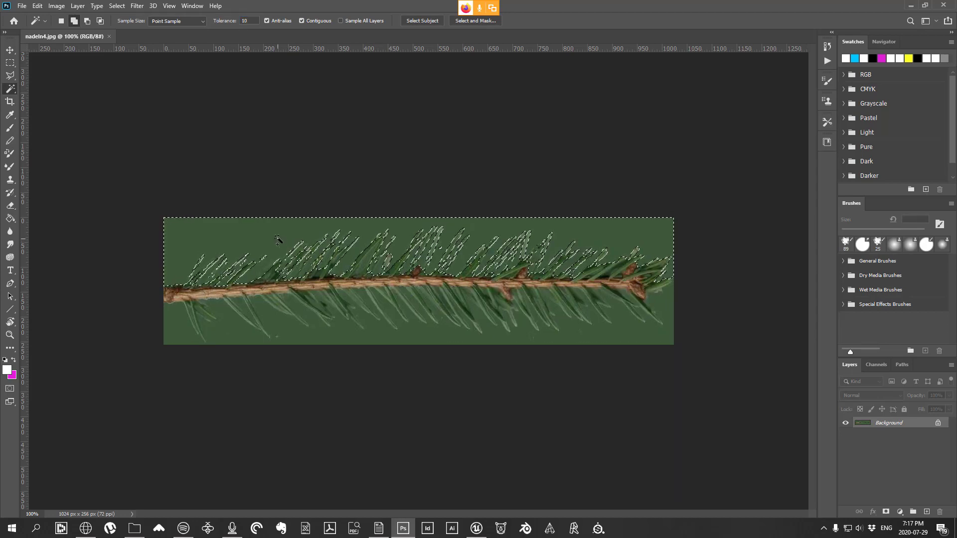
pyautogui.click(343, 335)
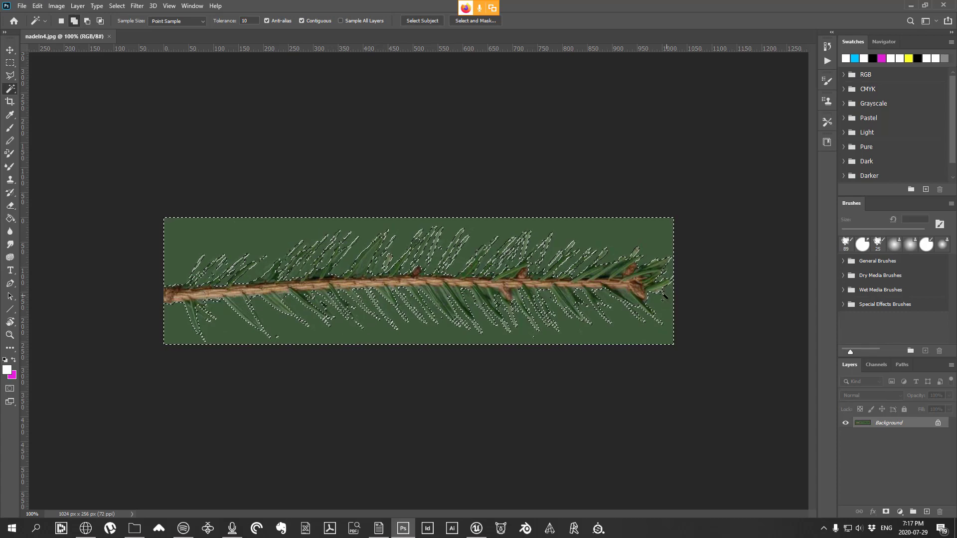
# Step: Add a new layer, brush the selected background area with black (000000), and clear the selection
pyautogui.click(926, 511)
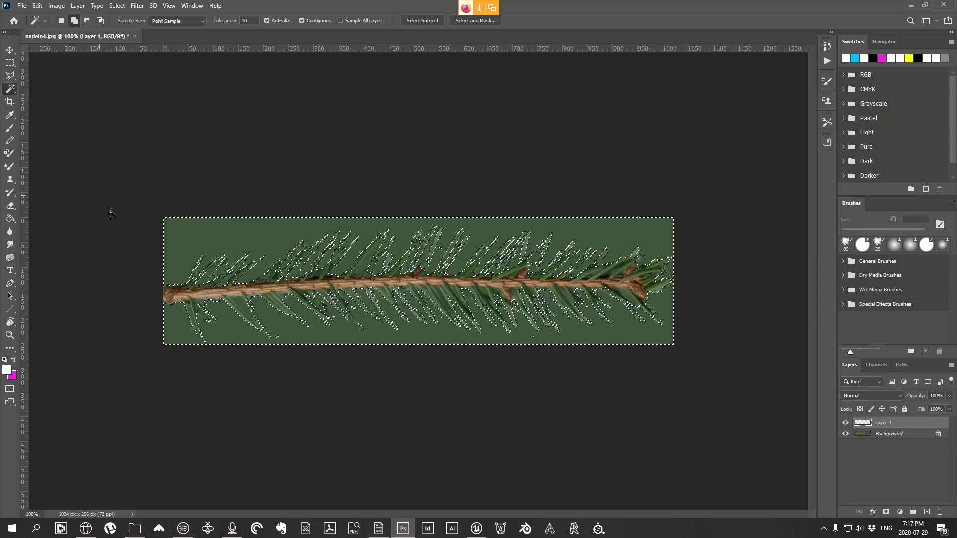
pyautogui.press('b')
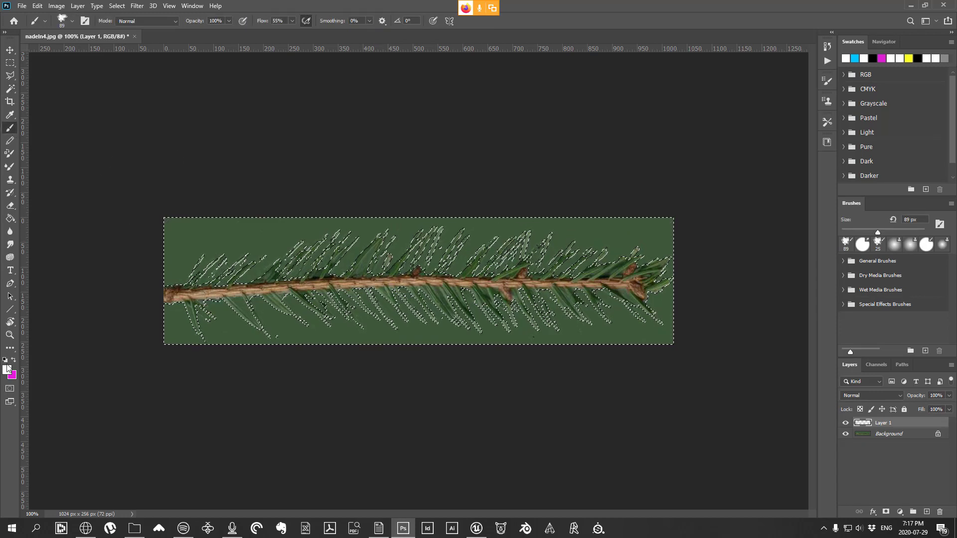
pyautogui.click(7, 370)
pyautogui.write('000000')
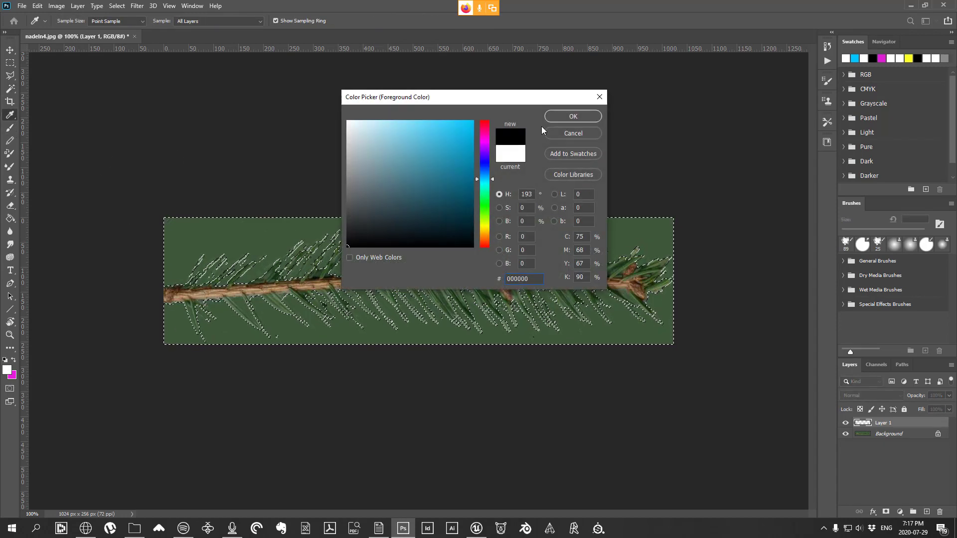
pyautogui.press('Return')
pyautogui.moveTo(200, 249)
pyautogui.mouseDown()
pyautogui.moveTo(439, 220)
pyautogui.moveTo(663, 234)
pyautogui.moveTo(349, 319)
pyautogui.mouseUp()
pyautogui.moveTo(169, 331); pyautogui.dragTo(808, 355)
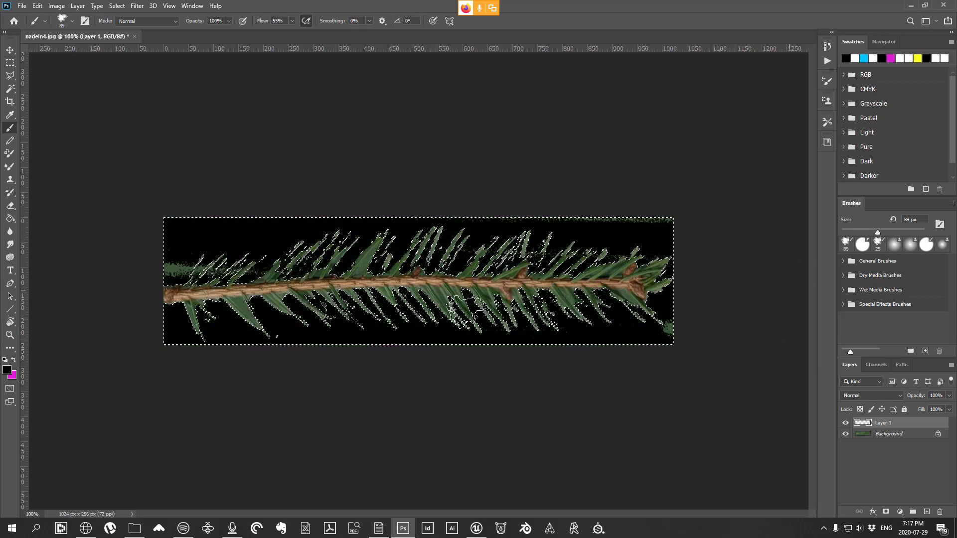
pyautogui.moveTo(169, 272)
pyautogui.mouseDown()
pyautogui.moveTo(560, 289)
pyautogui.moveTo(645, 208)
pyautogui.mouseUp()
pyautogui.hotkey('ctrl', 'd')
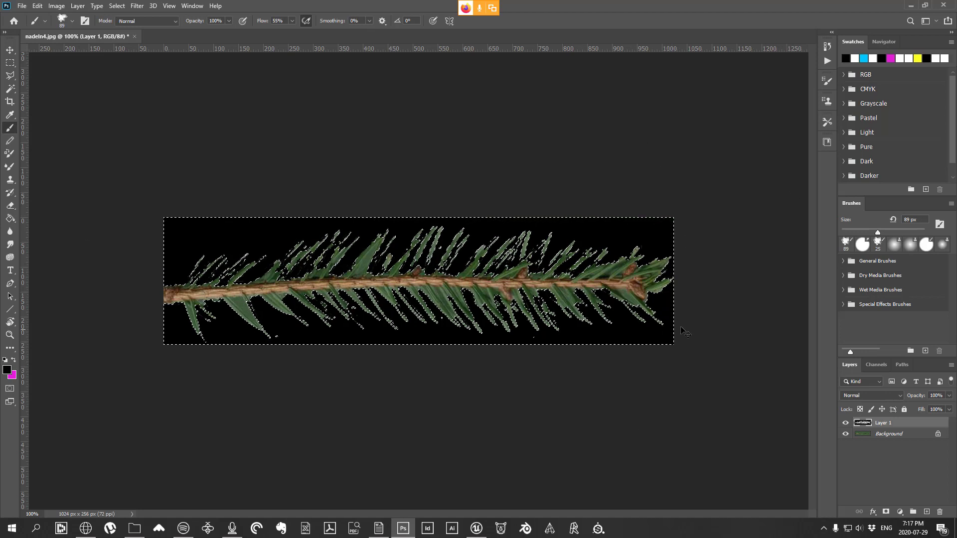
# Step: Outline the leftover green gaps between the lower needles with the Polygonal Lasso, brush them black, and deselect
pyautogui.click(11, 75)
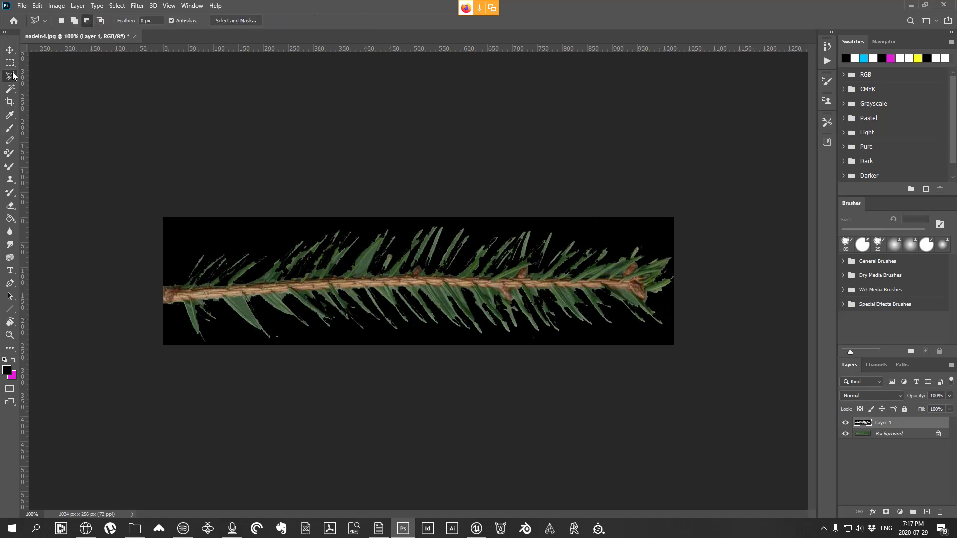
pyautogui.click(226, 296)
pyautogui.click(270, 338)
pyautogui.click(244, 296)
pyautogui.click(228, 298)
pyautogui.click(431, 287)
pyautogui.click(10, 129)
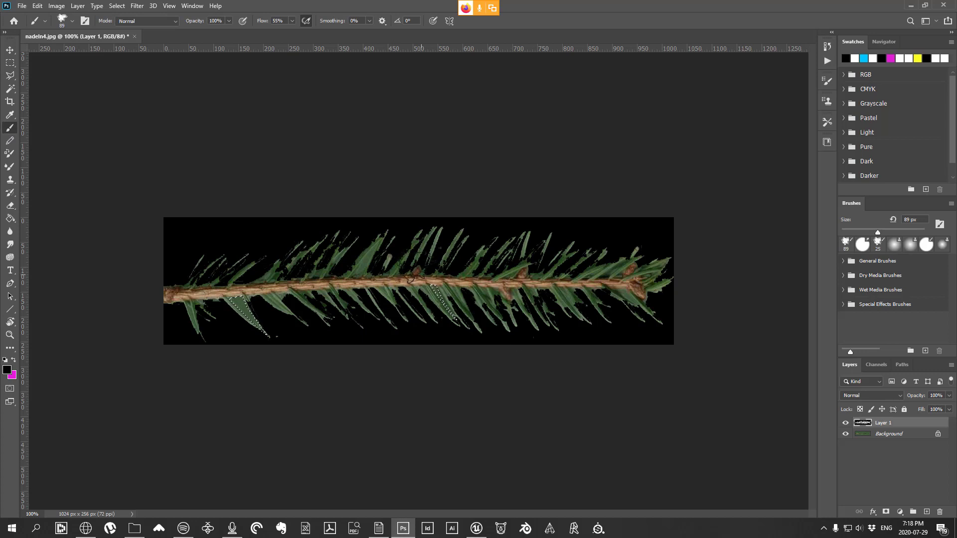
pyautogui.moveTo(240, 306); pyautogui.dragTo(256, 327)
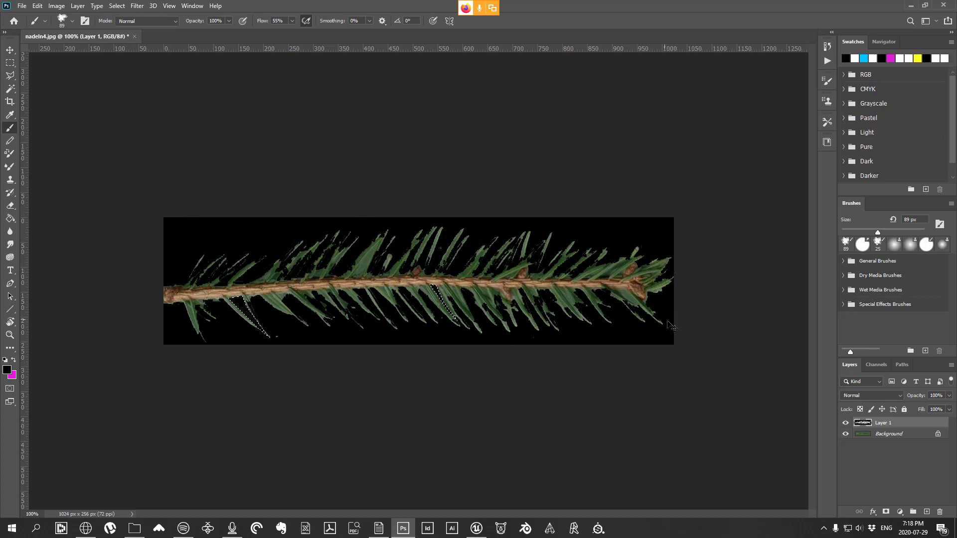
pyautogui.hotkey('ctrl', 'd')
# Step: Add a new layer directly above the Background layer and fill it with white (ffffff) using the Paint Bucket
pyautogui.click(893, 434)
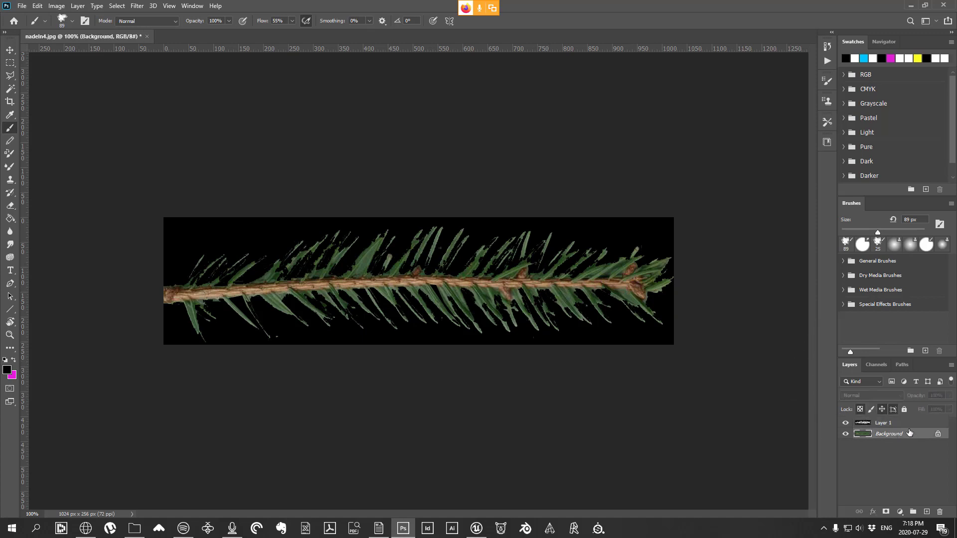
pyautogui.click(926, 512)
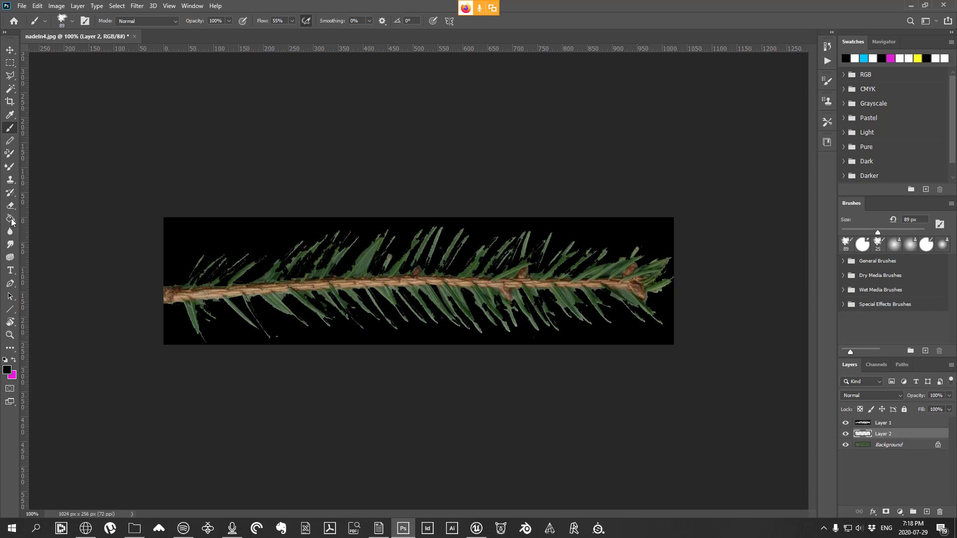
pyautogui.click(11, 219)
pyautogui.click(7, 370)
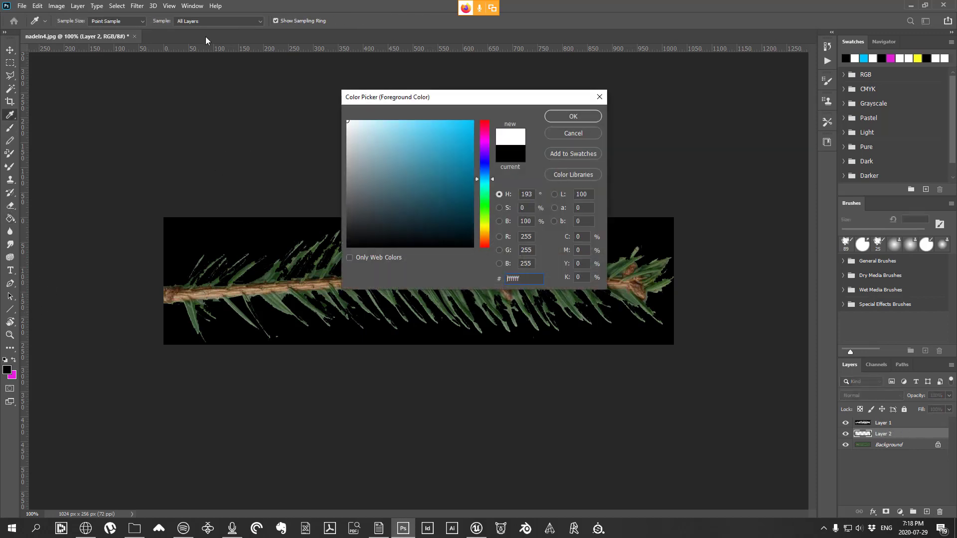
pyautogui.click(573, 116)
pyautogui.click(514, 284)
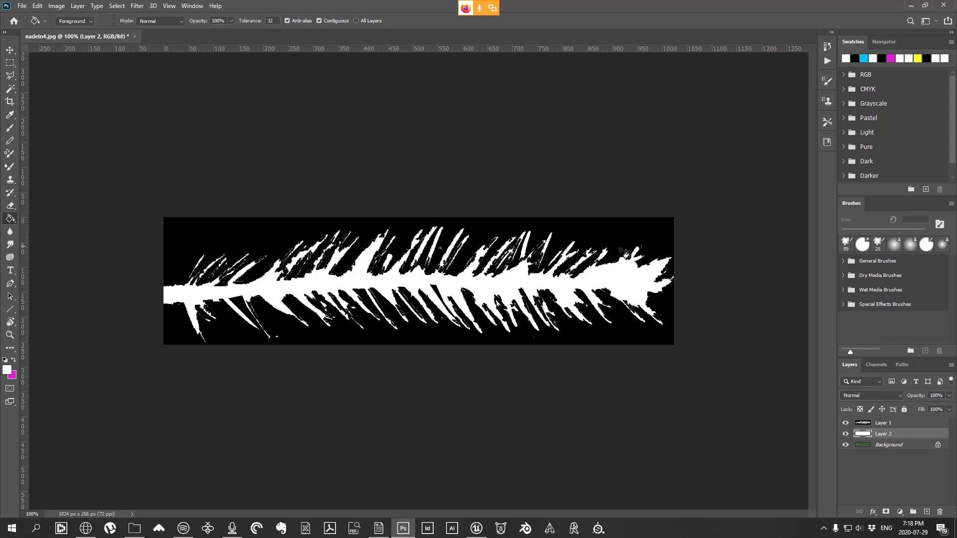
# Step: Save the mask as a JPEG named nadeln4-transparency in the trees folder, at quality 12 (Maximum) with the Progressive format
pyautogui.click(22, 5)
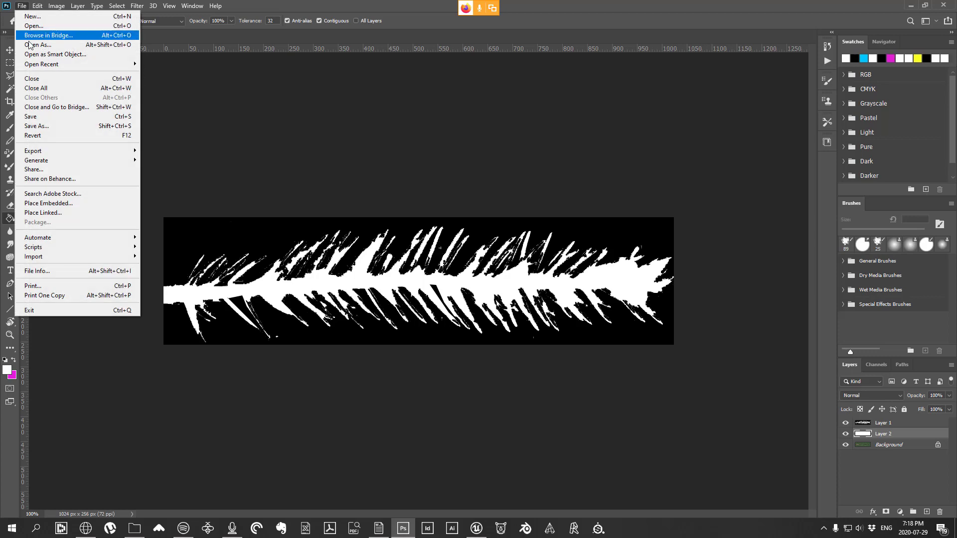
pyautogui.click(55, 126)
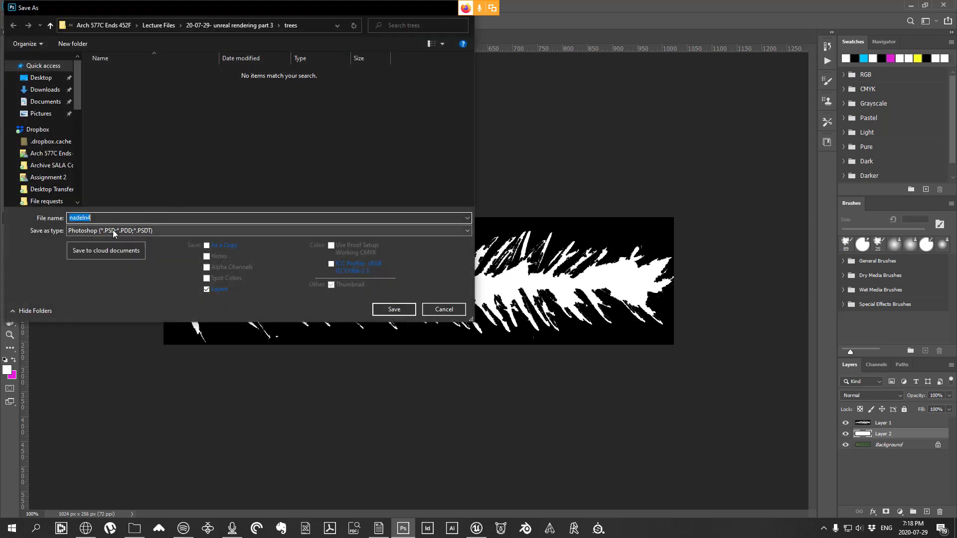
pyautogui.click(144, 230)
pyautogui.click(104, 308)
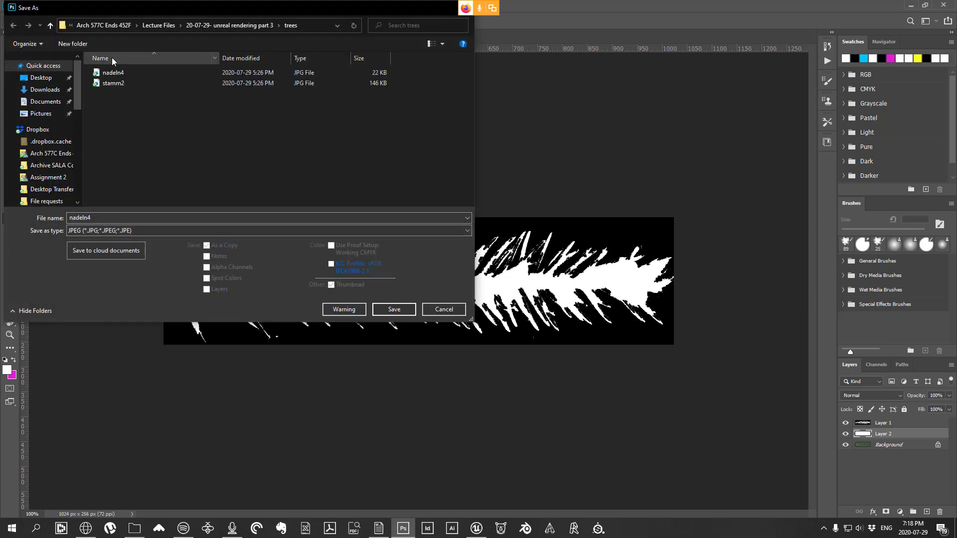
pyautogui.click(106, 218)
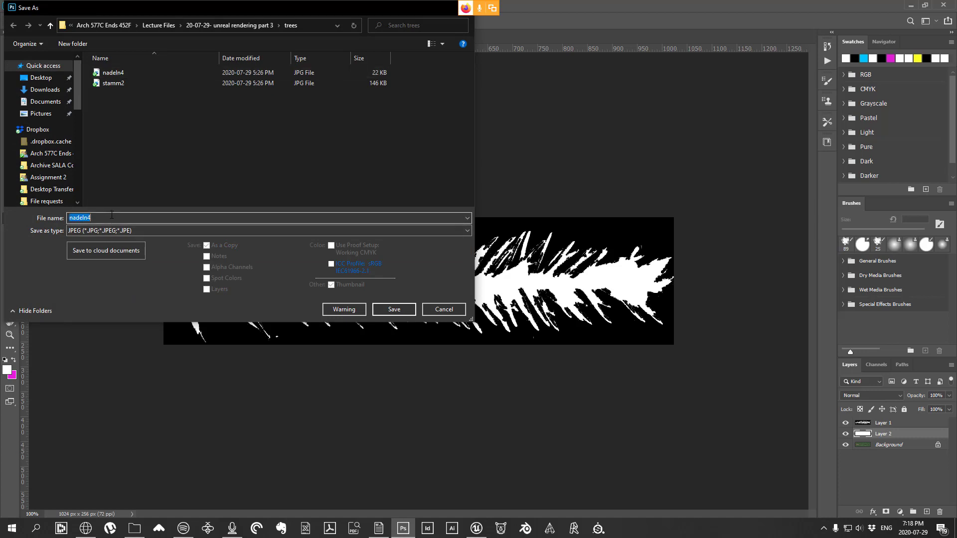
pyautogui.click(102, 219)
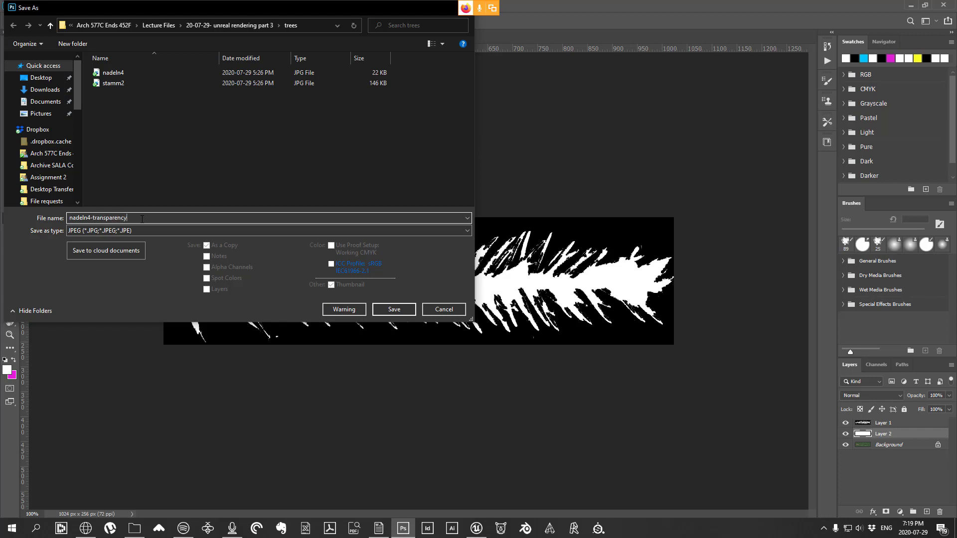
pyautogui.press('Return')
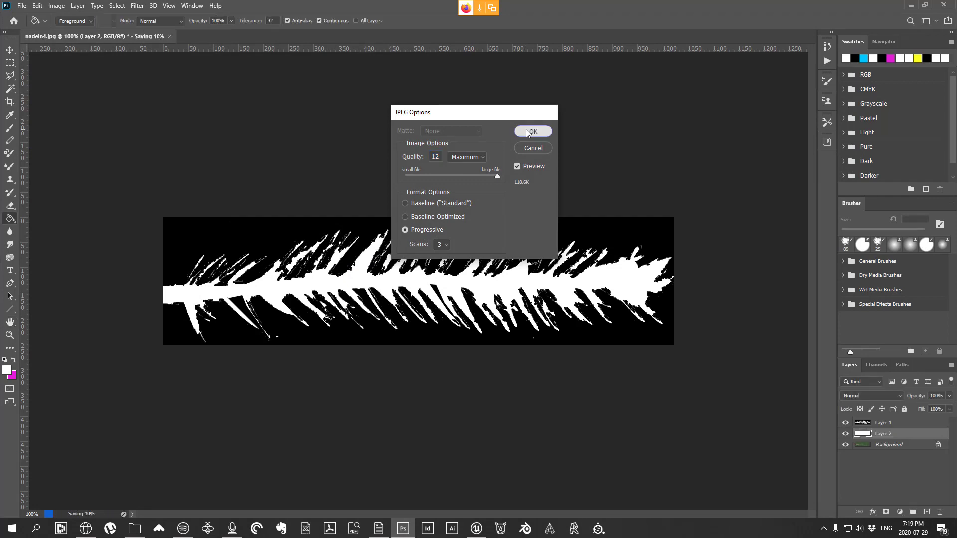
pyautogui.click(528, 131)
# Step: Close nadeln4.jpg without saving its changes and switch to the classdemo02 project in Unreal Engine
pyautogui.click(135, 37)
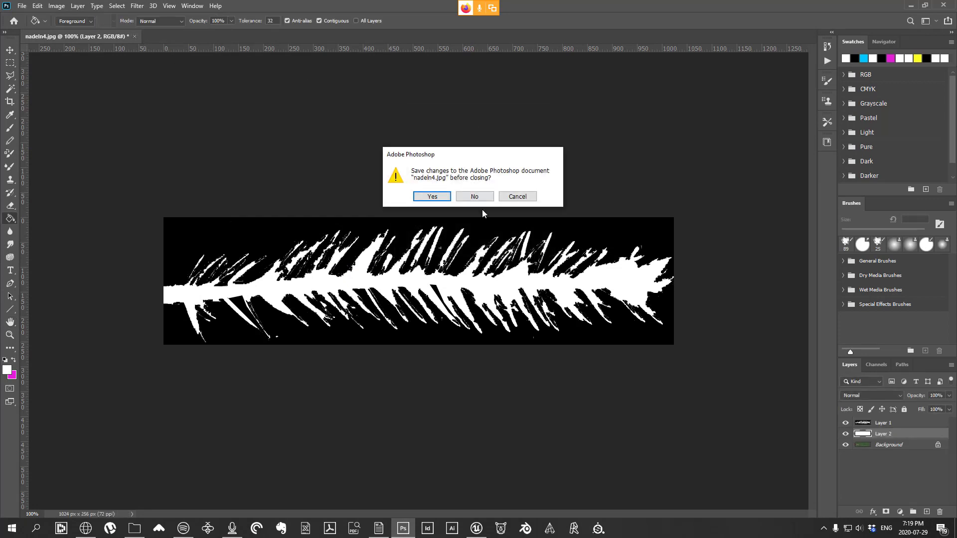
pyautogui.click(470, 195)
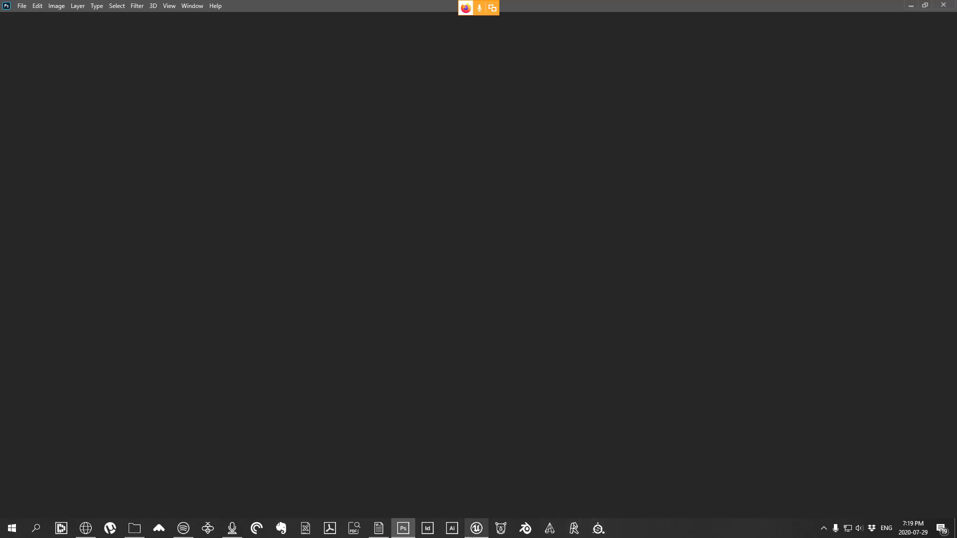
pyautogui.click(476, 528)
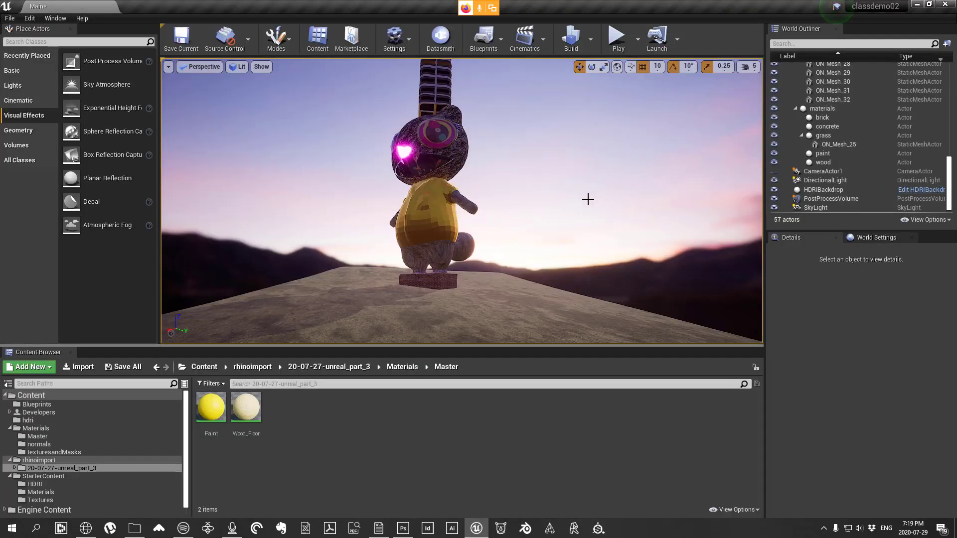
pyautogui.moveTo(587, 199); pyautogui.dragTo(588, 201, button='right')
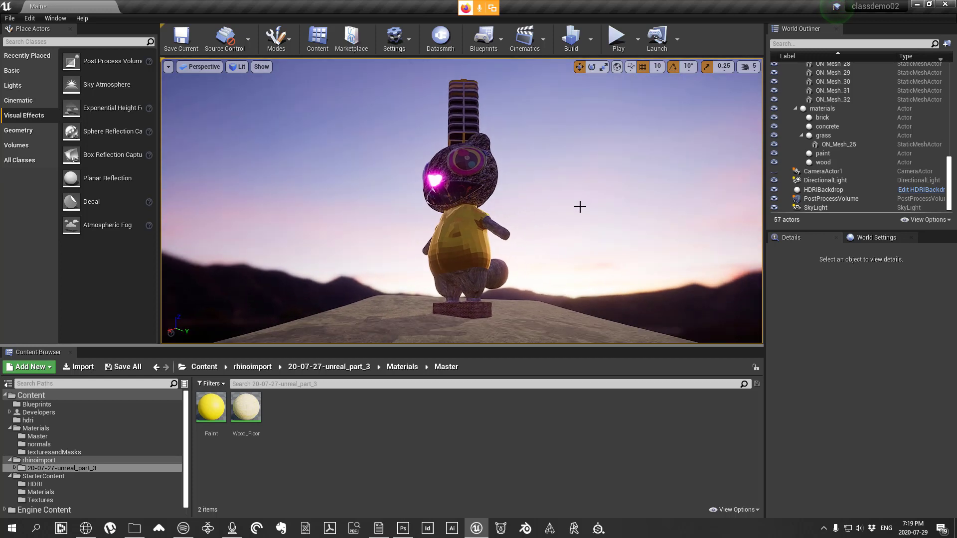
# Step: Create a new folder named trees directly inside the project's Content folder
pyautogui.click(215, 371)
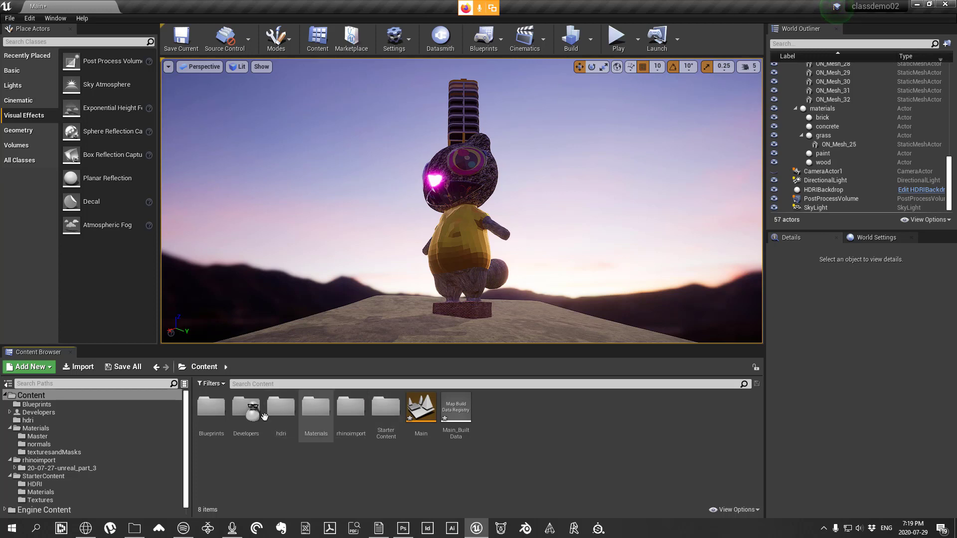
pyautogui.rightClick(508, 417)
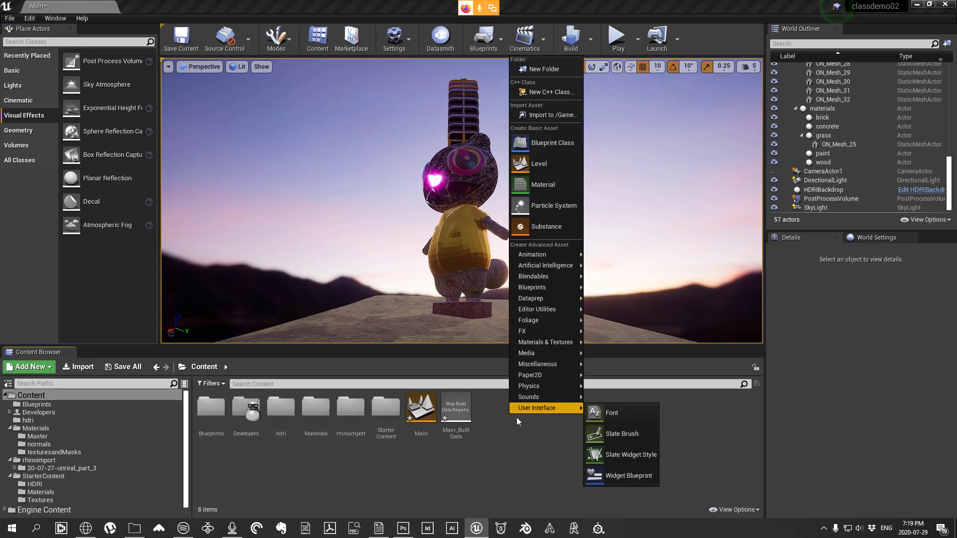
pyautogui.click(490, 417)
pyautogui.rightClick(490, 417)
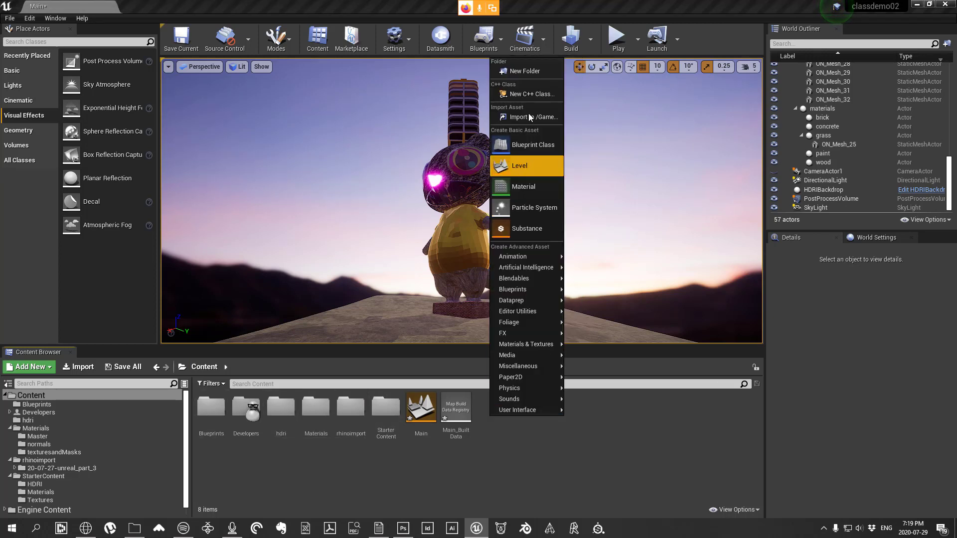
pyautogui.click(531, 73)
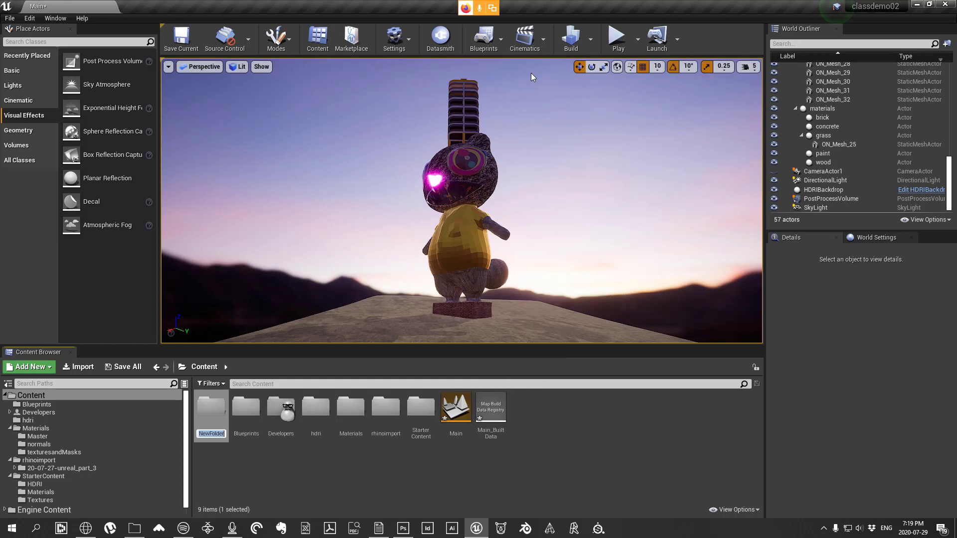
pyautogui.write('trees')
pyautogui.press('Return')
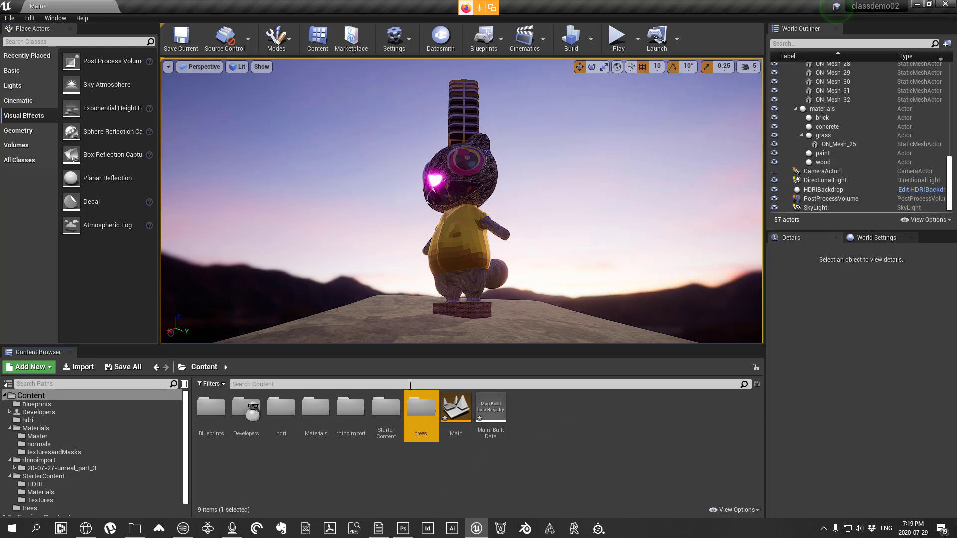
# Step: Start importing nadeln4, nadeln4-transparency, realistictrees2 and stamm2 from the disk's trees folder into the new trees content folder
pyautogui.doubleClick(429, 415)
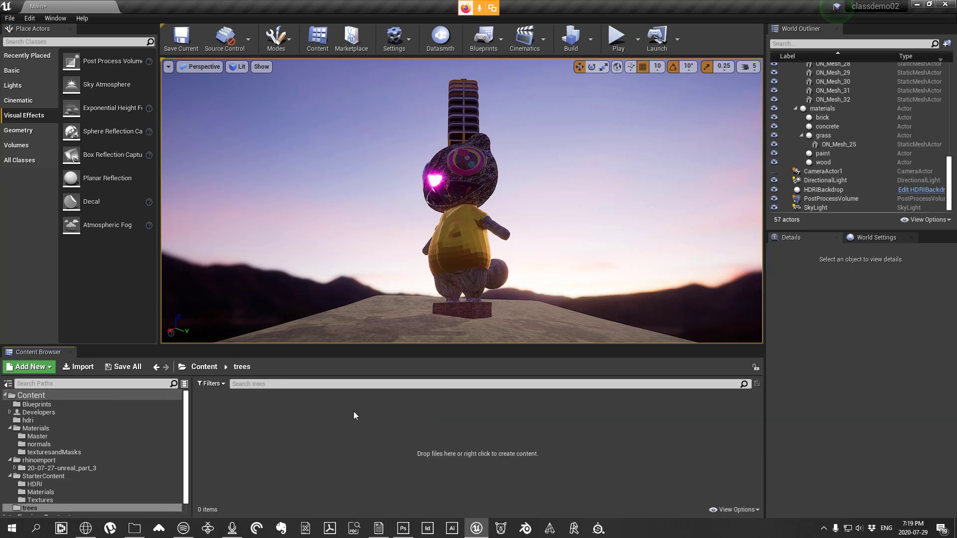
pyautogui.rightClick(337, 410)
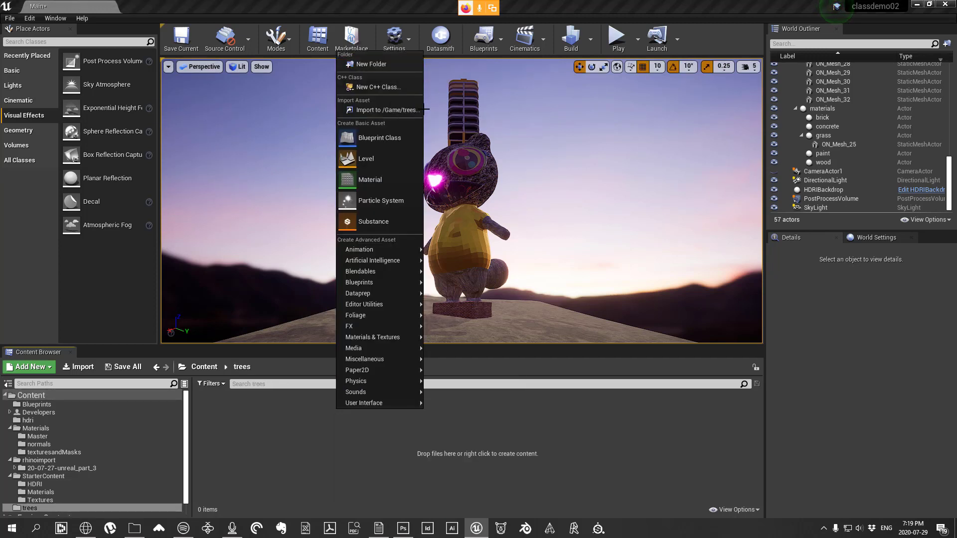
pyautogui.click(401, 109)
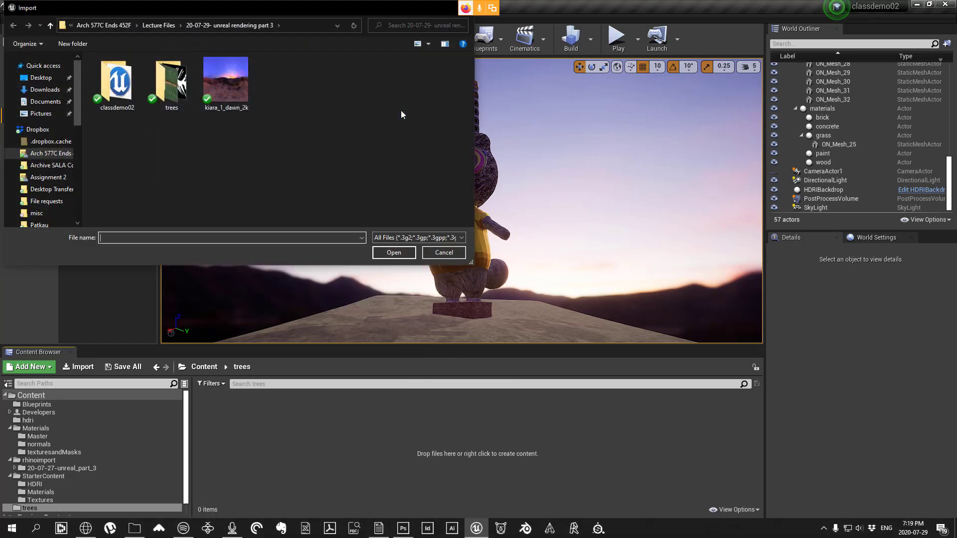
pyautogui.doubleClick(178, 87)
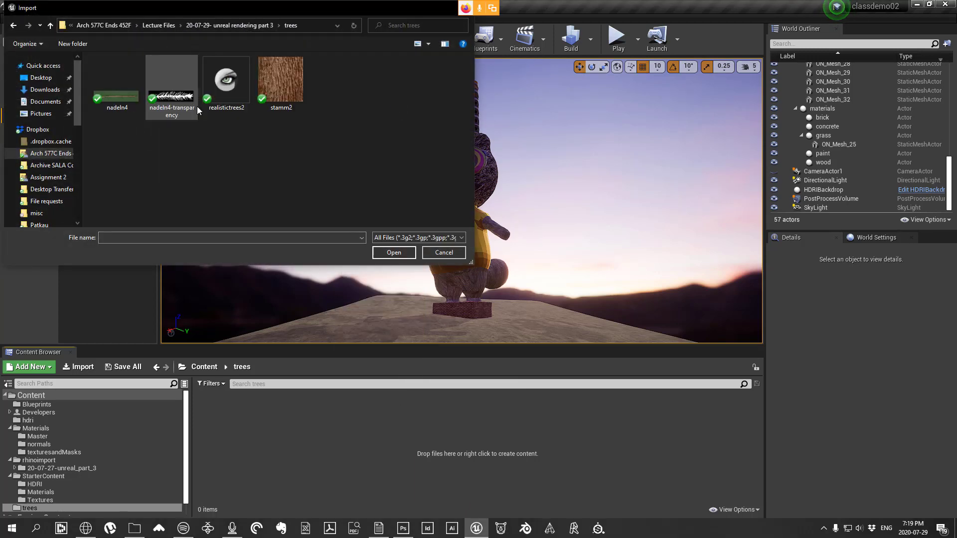
pyautogui.moveTo(383, 145); pyautogui.dragTo(98, 82)
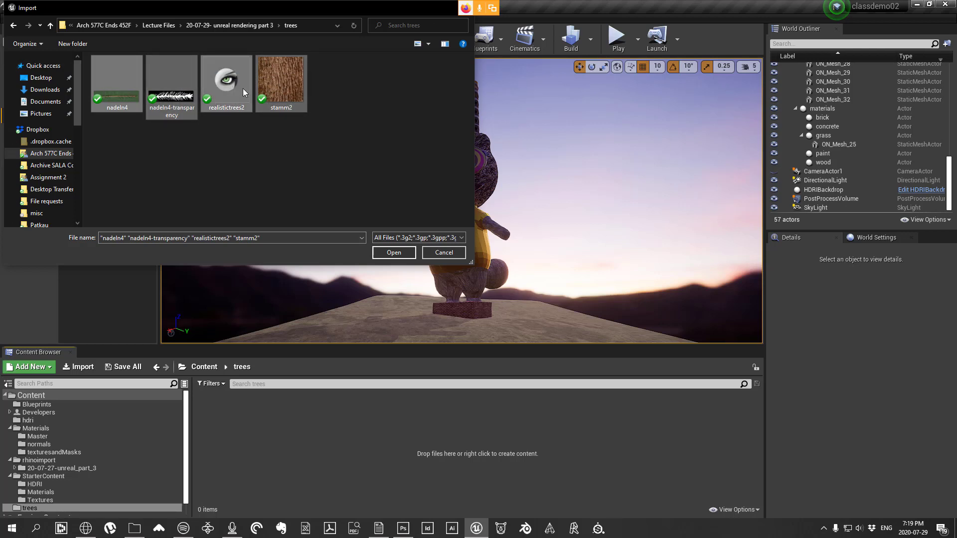
pyautogui.click(400, 255)
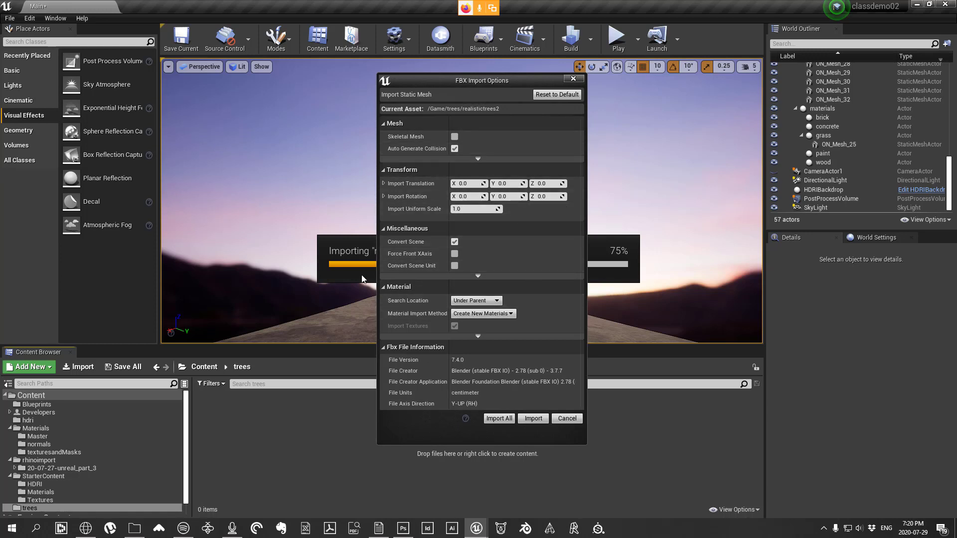
# Step: Import all with the FBX material search location Under Parent and the import method Create New Materials, and dismiss the message log
pyautogui.click(498, 301)
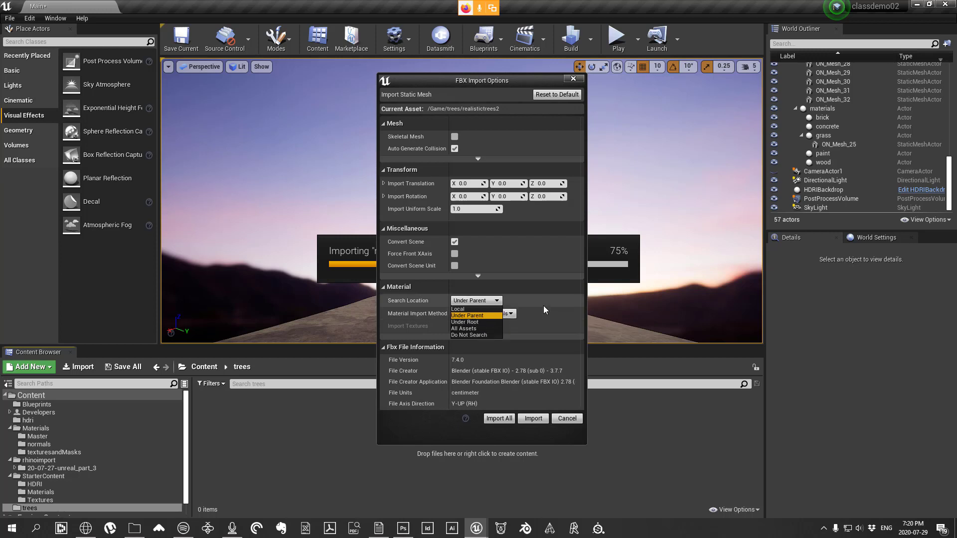
pyautogui.click(469, 309)
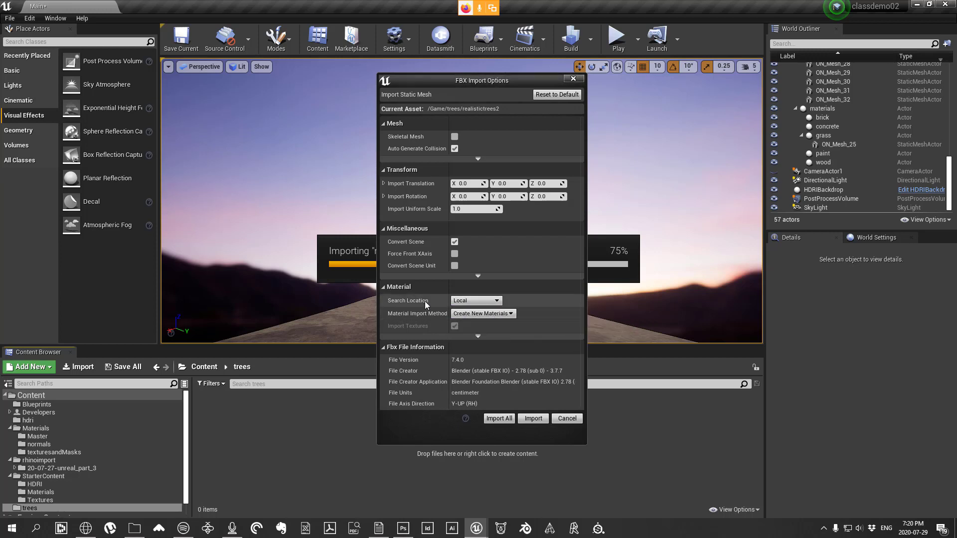
pyautogui.click(489, 301)
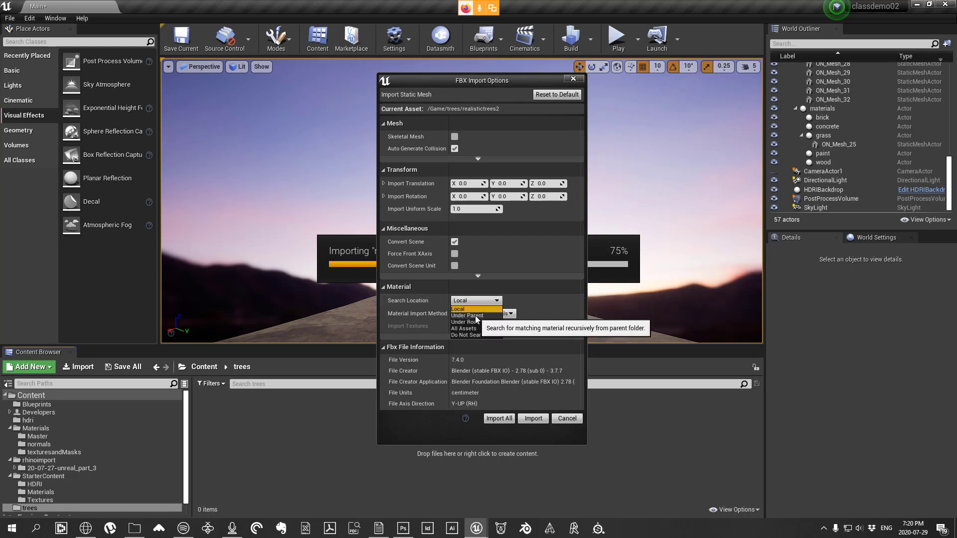
pyautogui.click(476, 317)
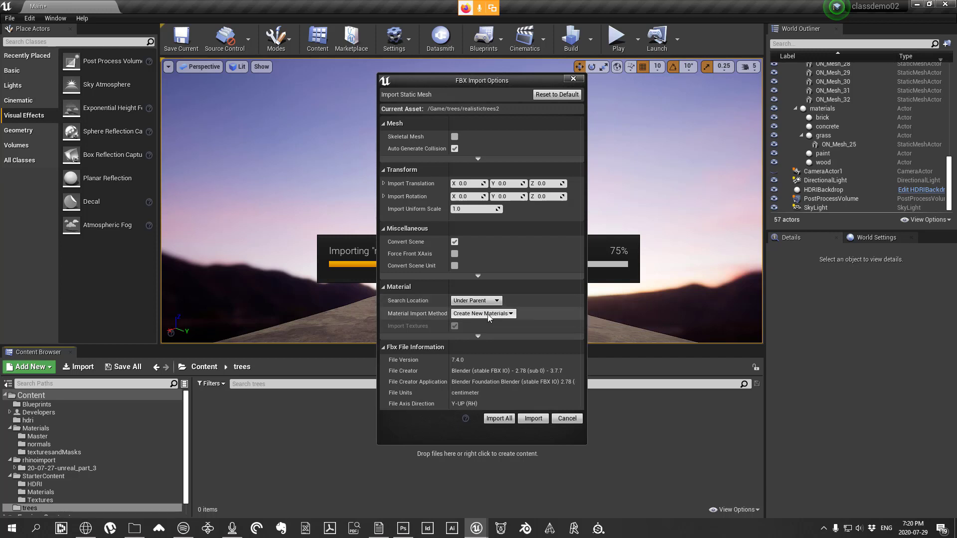
pyautogui.click(487, 314)
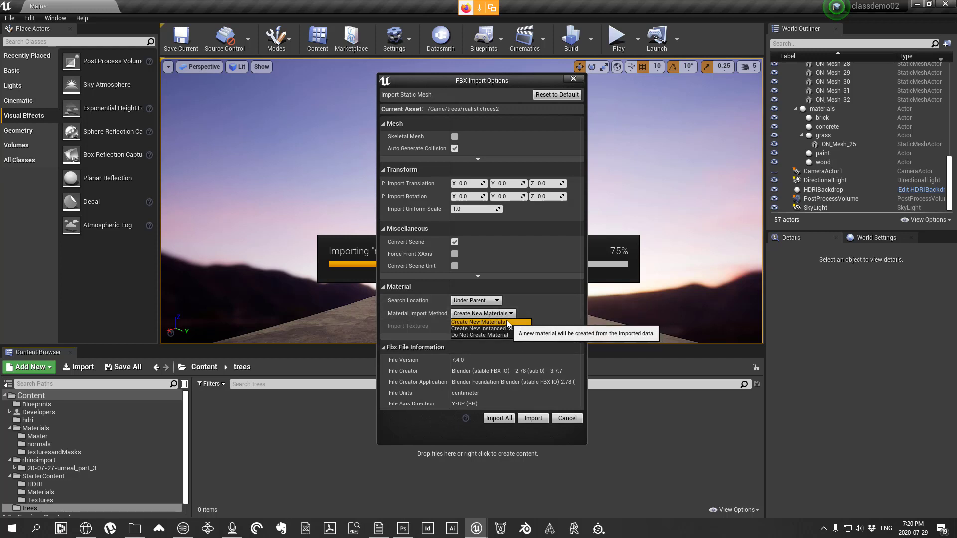
pyautogui.click(499, 322)
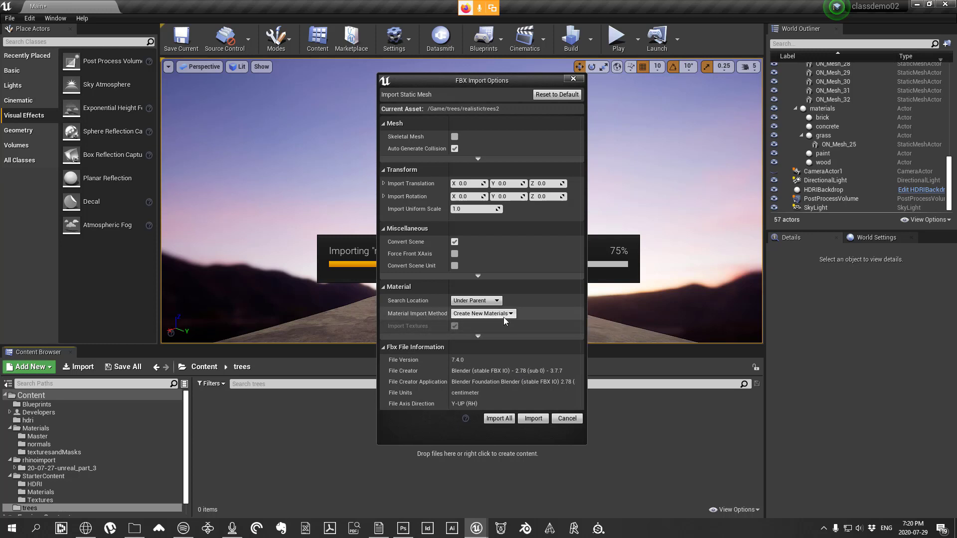
pyautogui.click(502, 314)
pyautogui.click(471, 322)
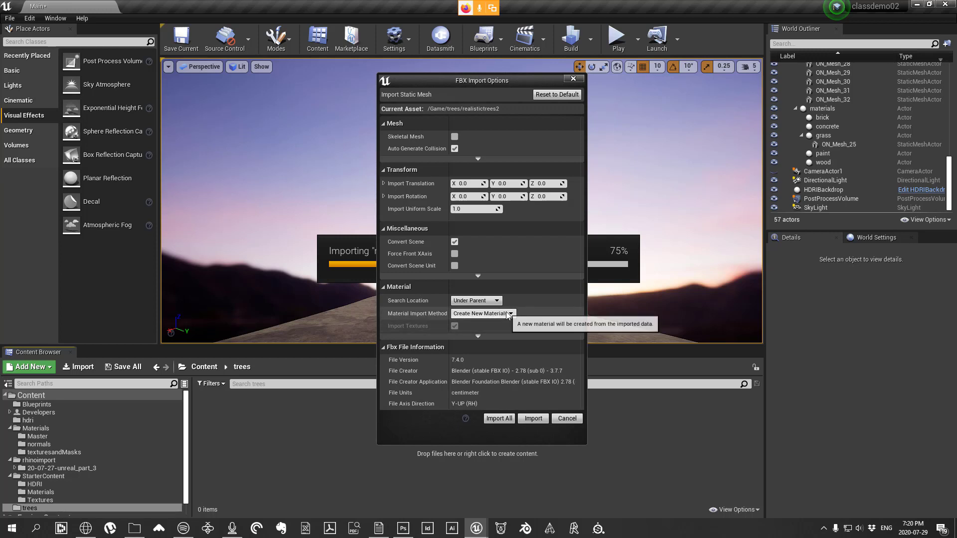
pyautogui.click(499, 419)
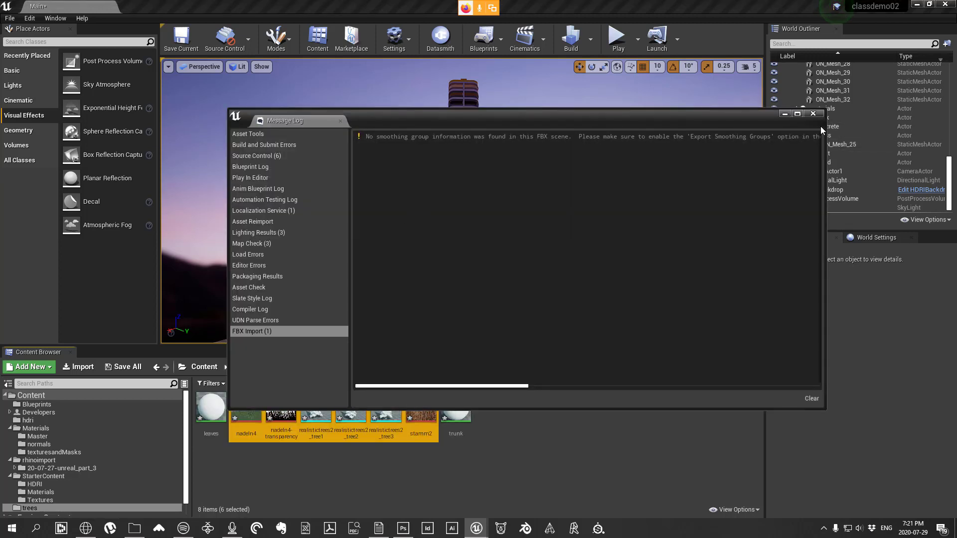
pyautogui.click(813, 114)
pyautogui.click(392, 490)
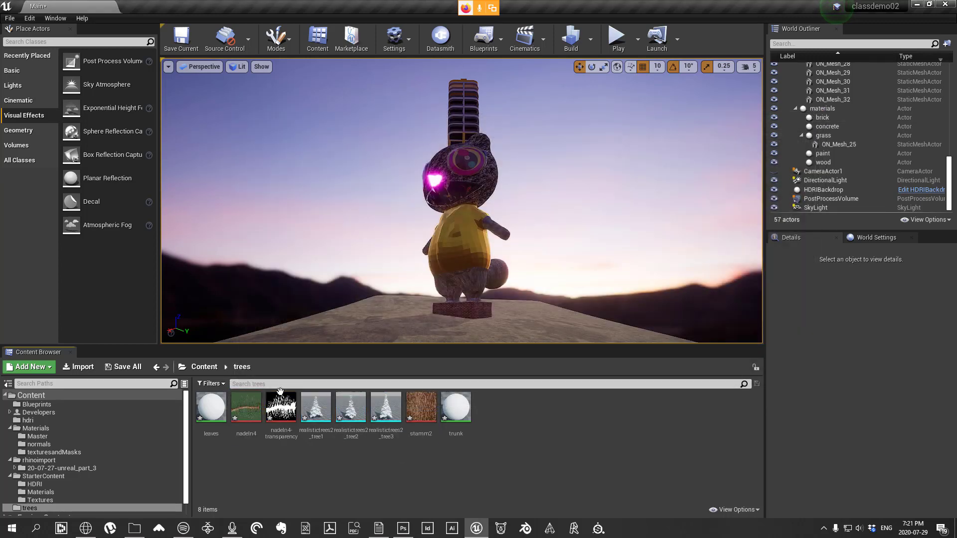
# Step: Open the realistictrees2_tree1 static mesh in its editor and examine the tree's branches and material slots
pyautogui.moveTo(313, 418)
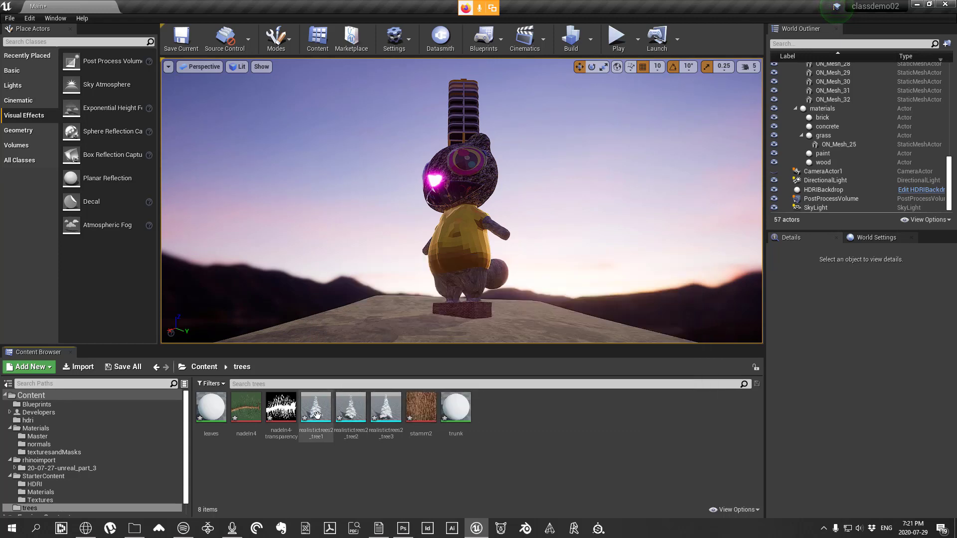
pyautogui.moveTo(379, 412)
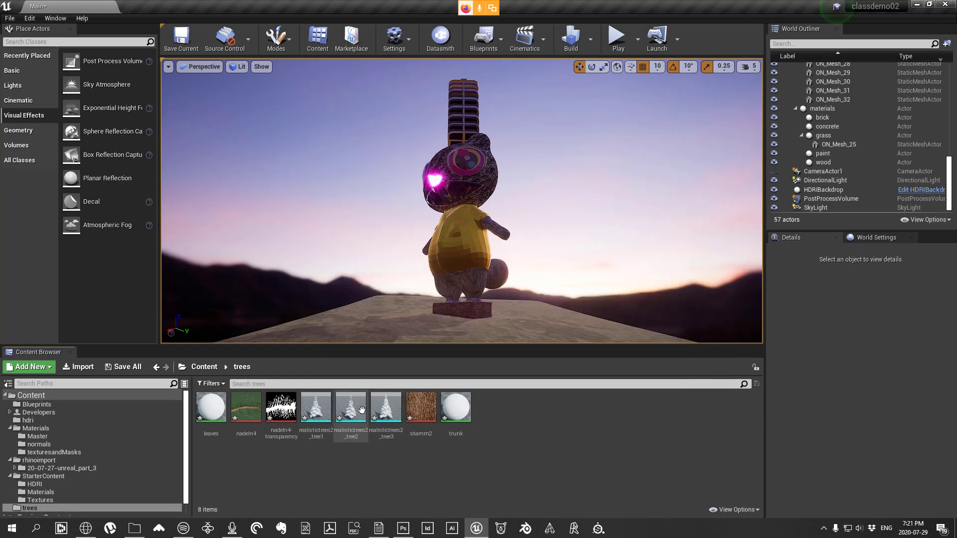
pyautogui.moveTo(456, 401)
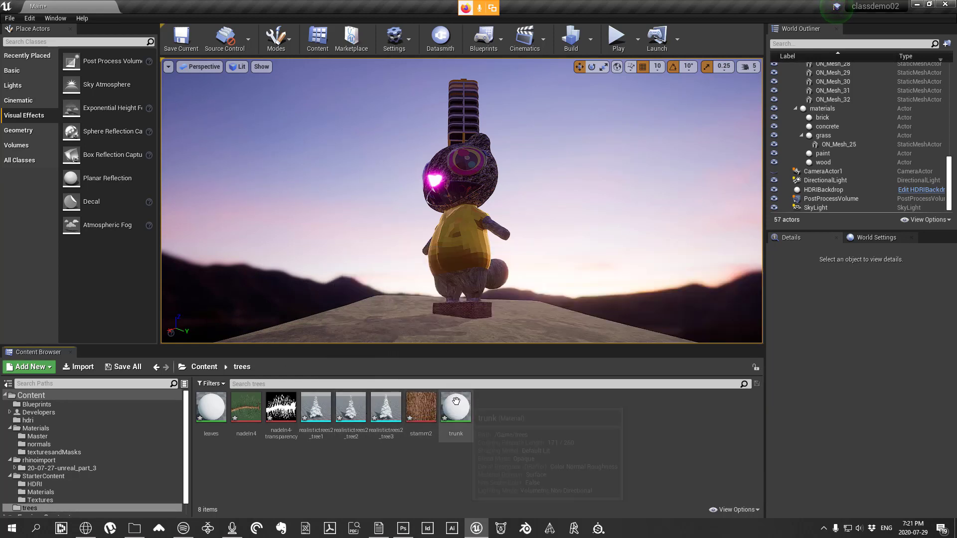
pyautogui.doubleClick(323, 414)
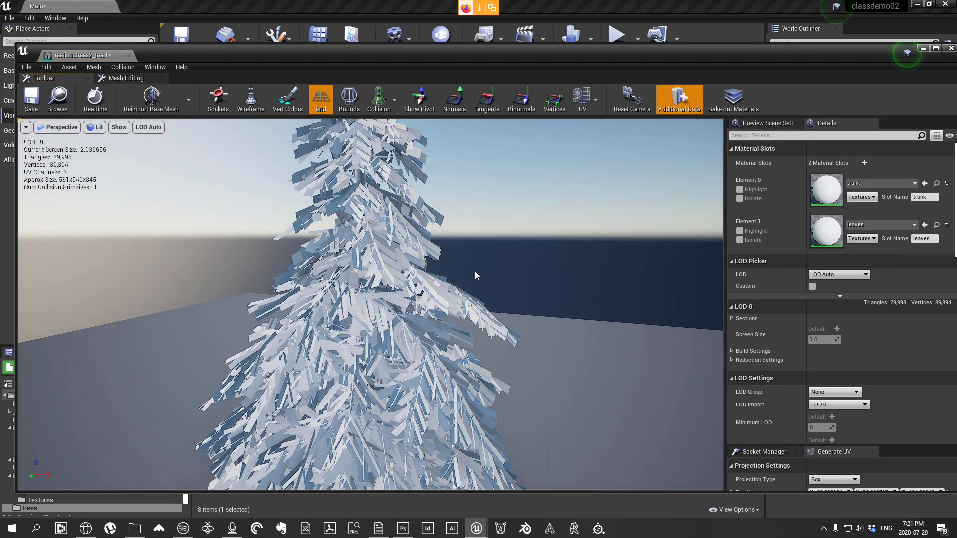
pyautogui.moveTo(396, 234); pyautogui.dragTo(386, 265)
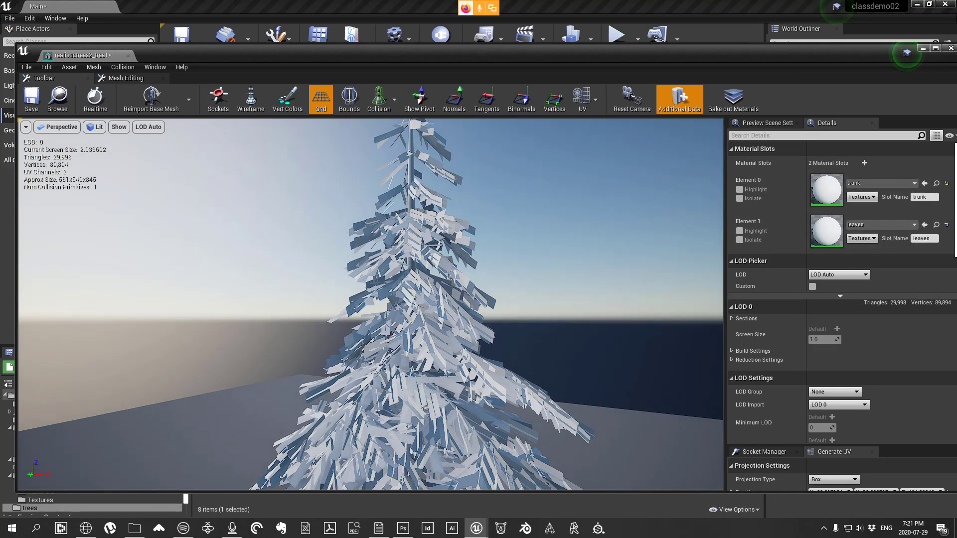
# Step: Examine the realistictrees2_tree1 mesh from other angles and close its mesh editor
pyautogui.moveTo(477, 315); pyautogui.dragTo(482, 386, button='right')
pyautogui.moveTo(538, 320); pyautogui.dragTo(531, 220, button='right')
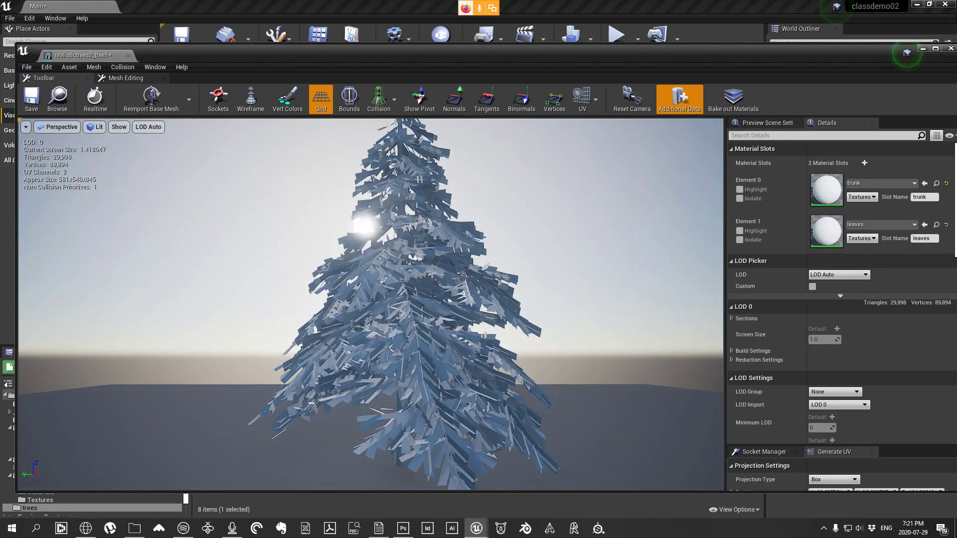
pyautogui.click(950, 48)
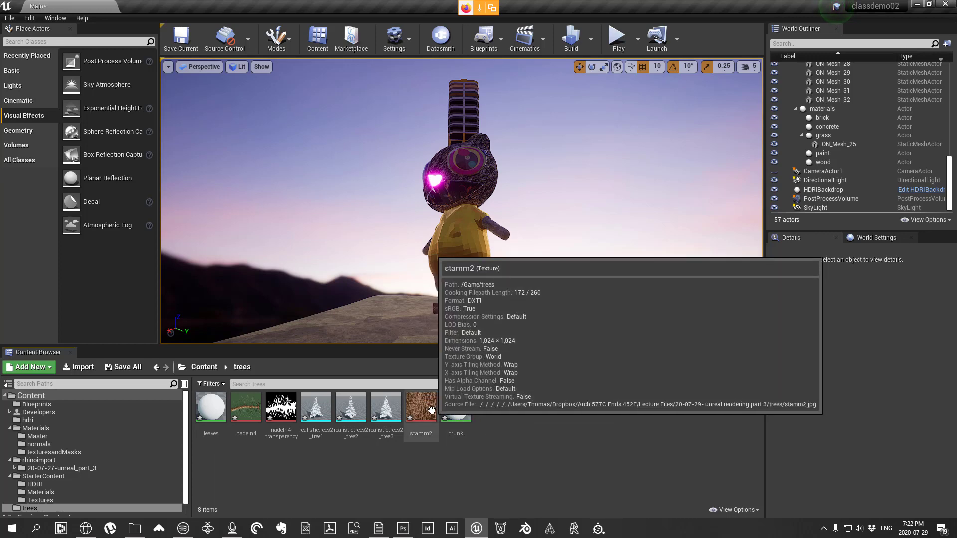
# Step: Open the trunk material from the trees folder and lay out its overlapping Param and result nodes side by side
pyautogui.doubleClick(459, 415)
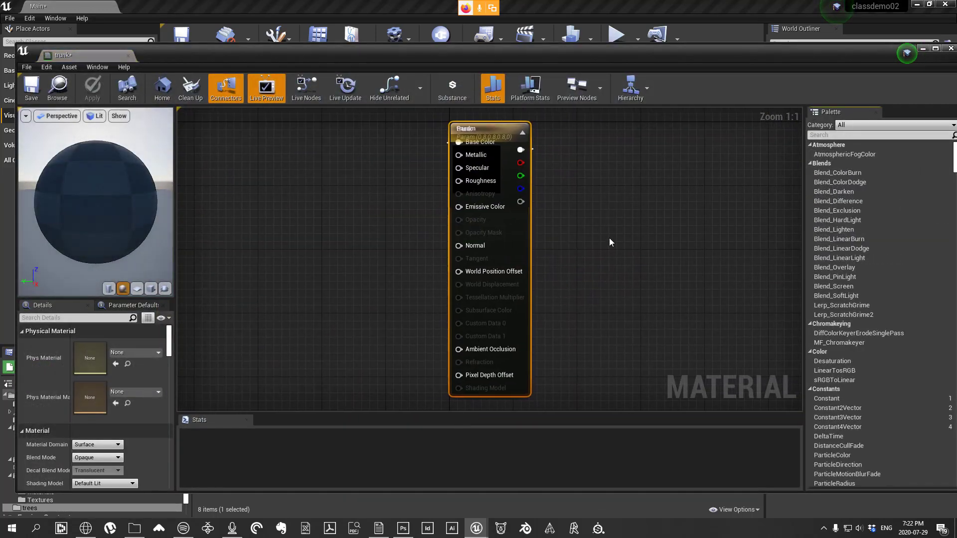
pyautogui.scroll(-3, 750, 366)
pyautogui.scroll(2, 643, 330)
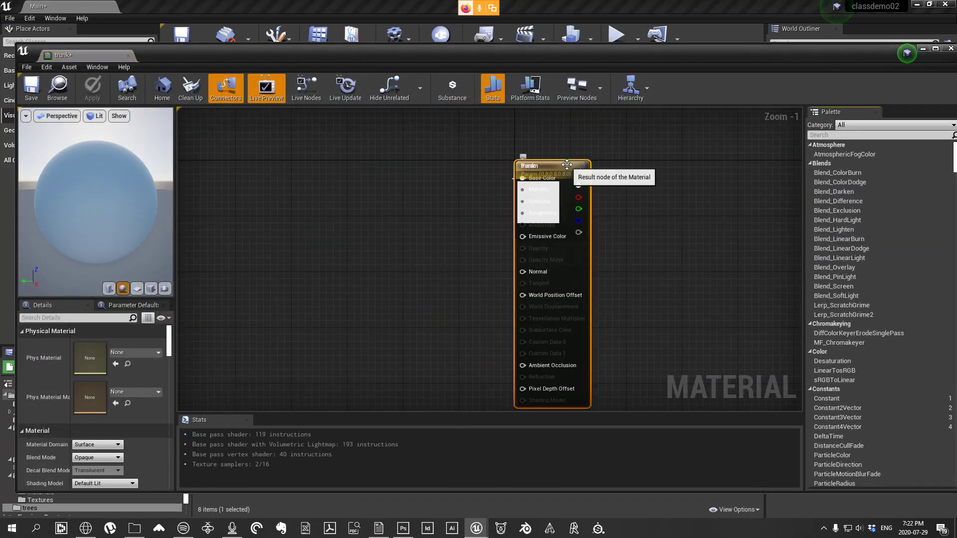
pyautogui.moveTo(567, 165); pyautogui.dragTo(392, 165)
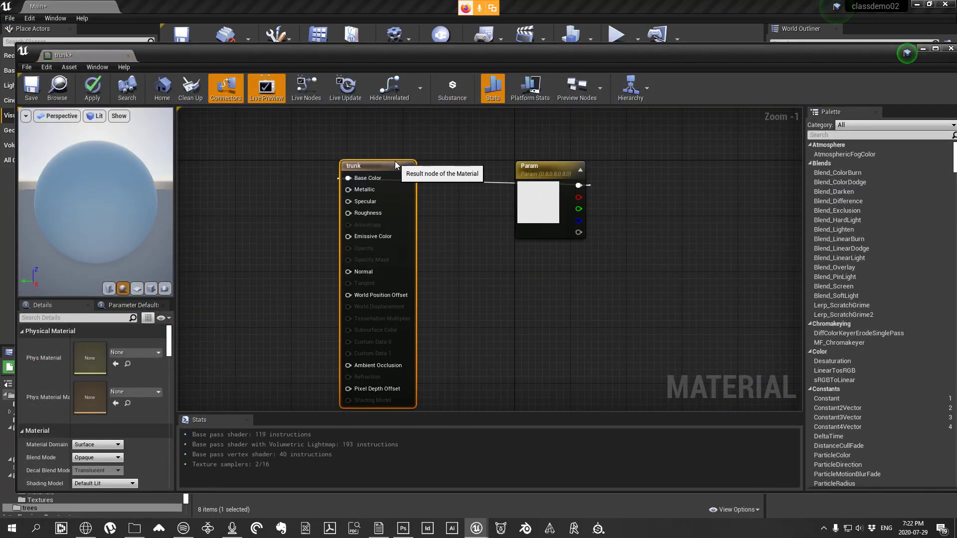
pyautogui.doubleClick(550, 172)
pyautogui.click(754, 174)
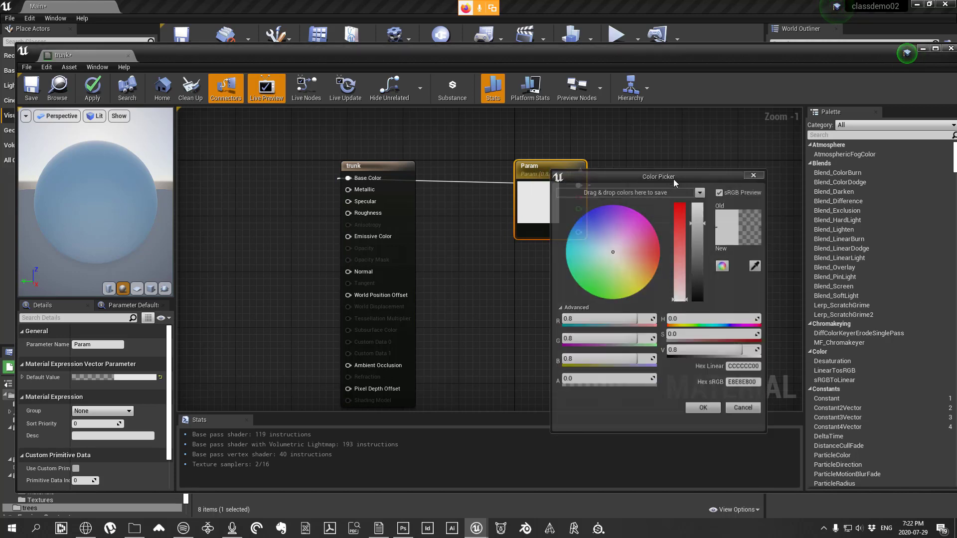
pyautogui.moveTo(381, 166); pyautogui.dragTo(665, 174)
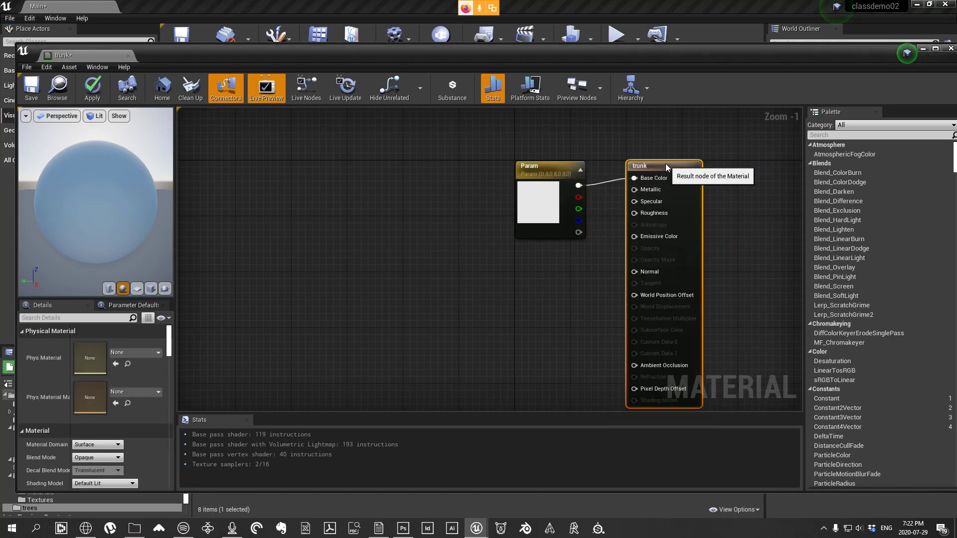
pyautogui.moveTo(545, 164); pyautogui.dragTo(473, 165)
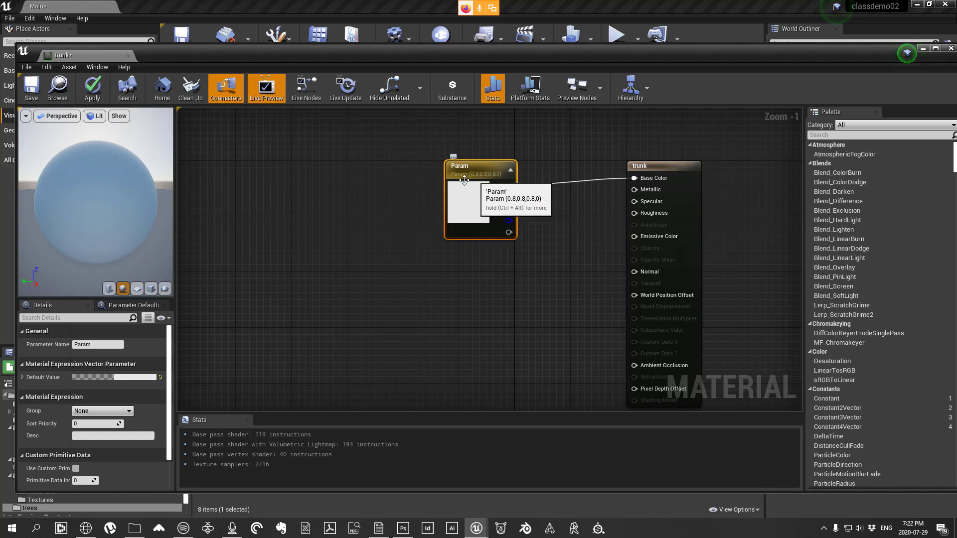
# Step: Move the trunk result node closer and delete the Param node feeding its Base Color
pyautogui.scroll(-2, 94, 399)
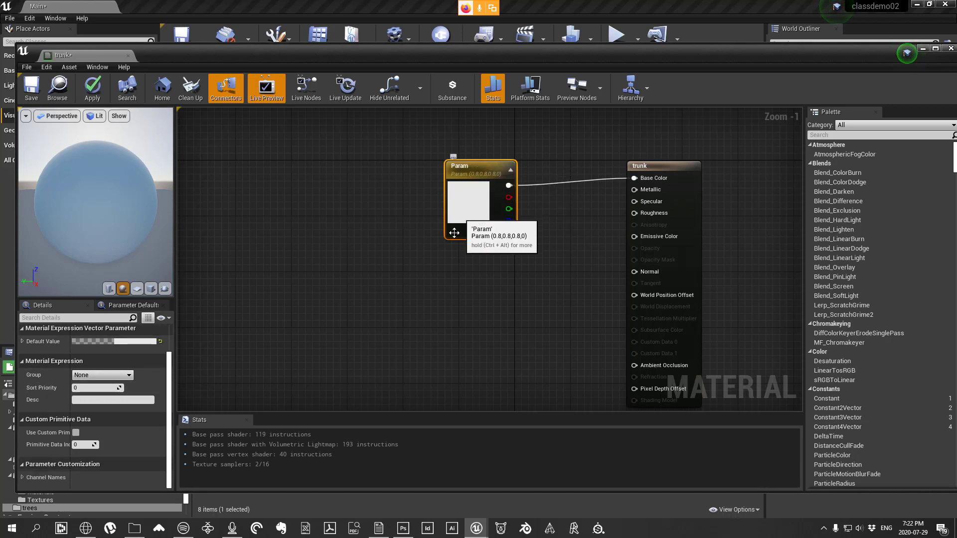
pyautogui.moveTo(685, 172); pyautogui.dragTo(616, 173)
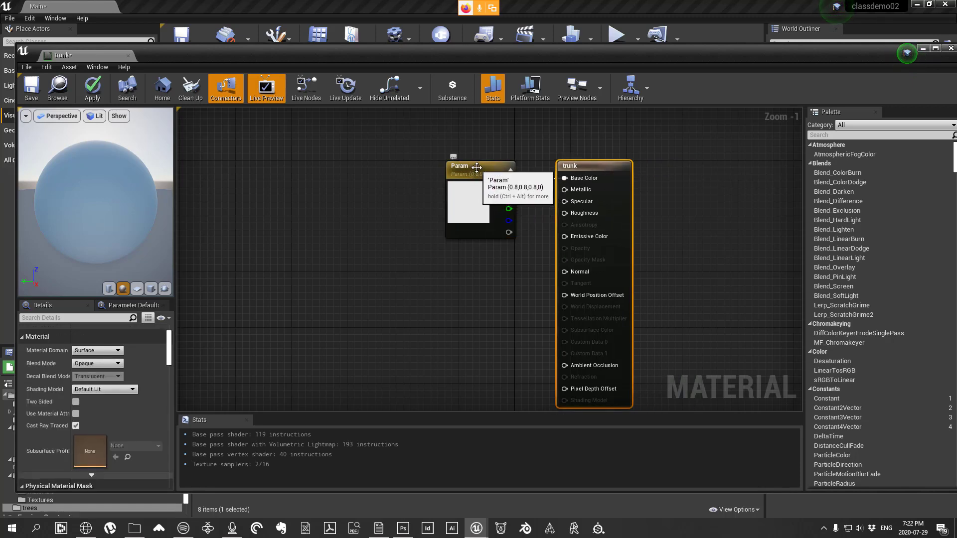
pyautogui.click(476, 167)
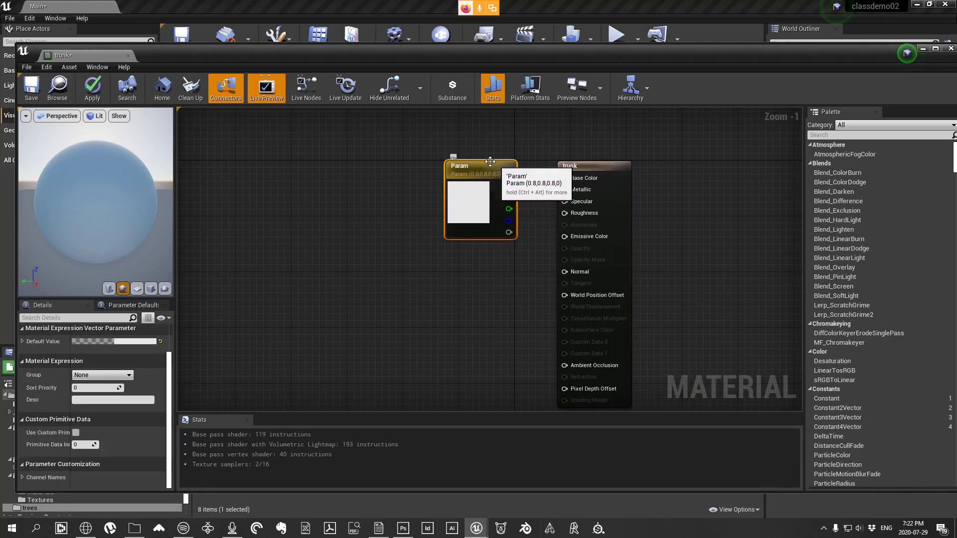
pyautogui.press('Delete')
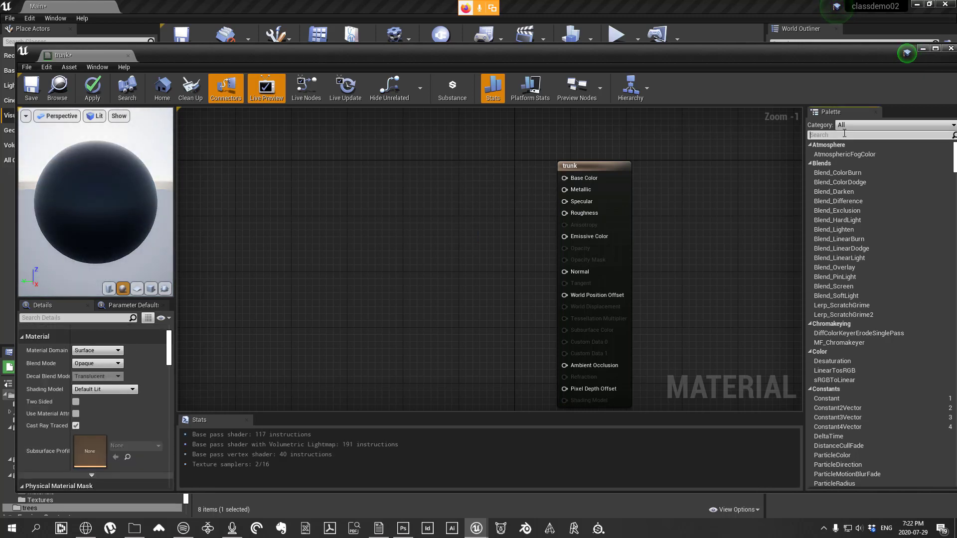
# Step: Add a TextureSample node to the trunk material graph, to the left of the result node
pyautogui.write('ter')
pyautogui.press('BackSpace')
pyautogui.write('x')
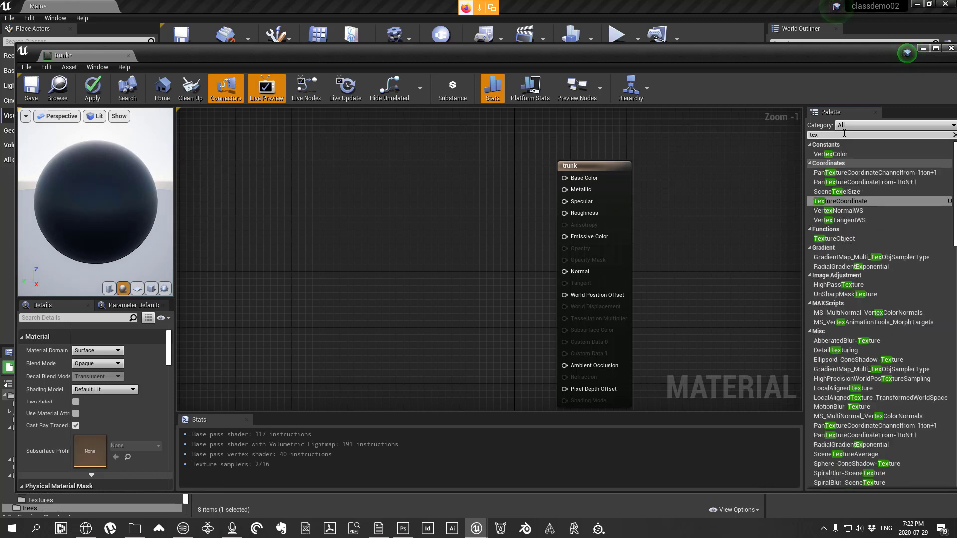
pyautogui.write('turesample')
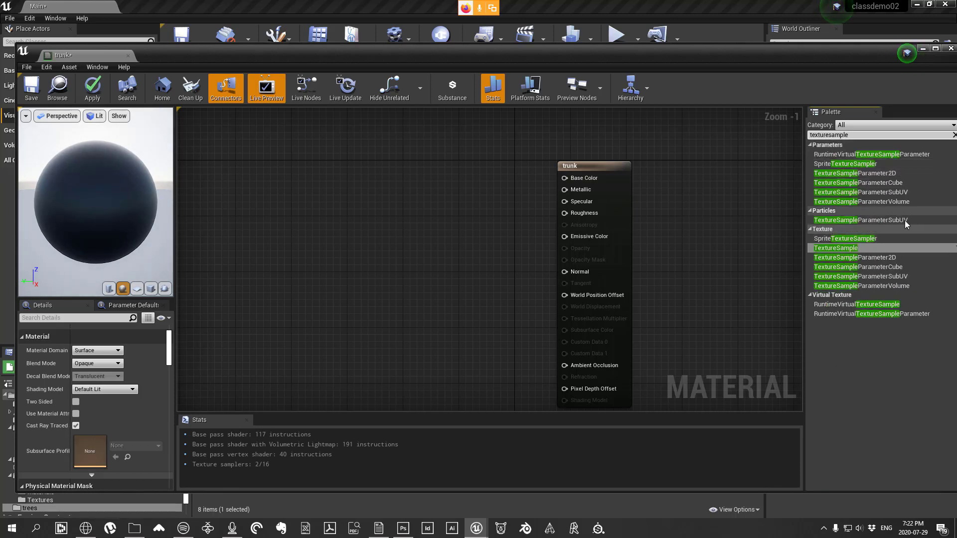
pyautogui.click(861, 249)
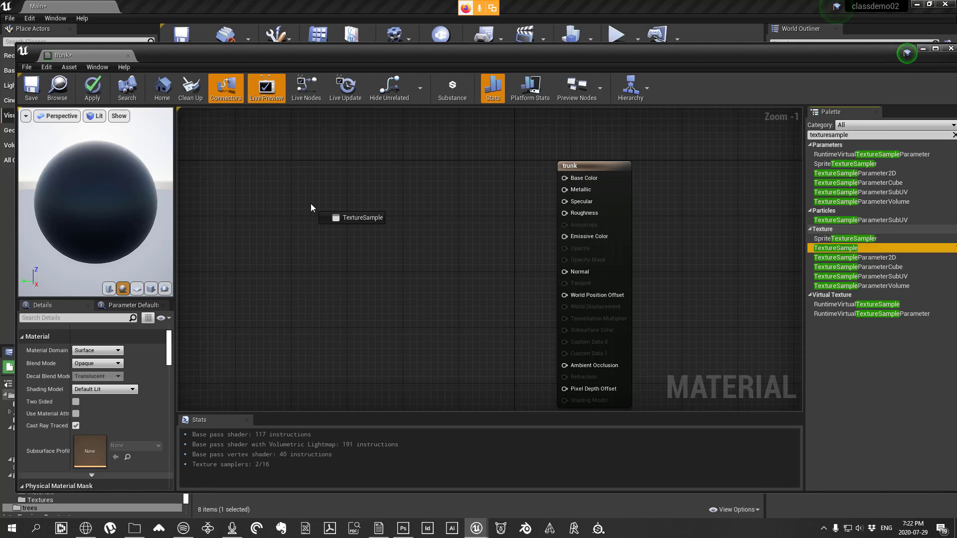
pyautogui.moveTo(311, 207); pyautogui.dragTo(311, 209)
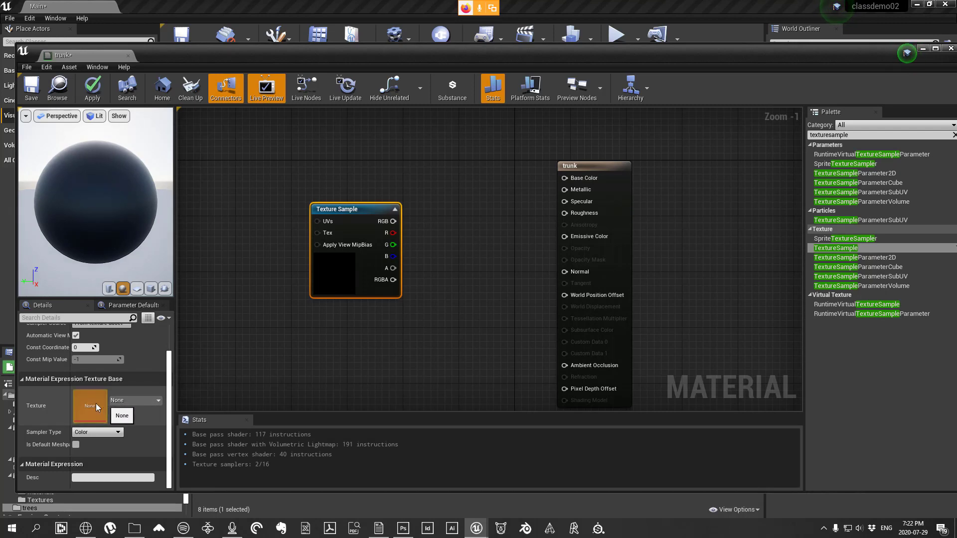
# Step: Assign the stamm2 texture to the Texture Sample node and connect its RGB output to the trunk's Base Color
pyautogui.click(134, 400)
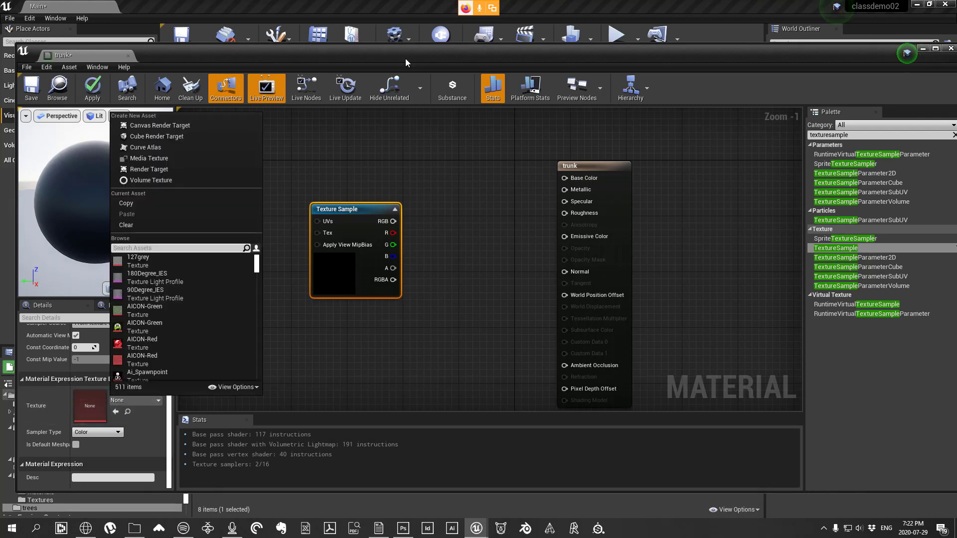
pyautogui.moveTo(405, 58); pyautogui.dragTo(499, 2)
pyautogui.click(134, 272)
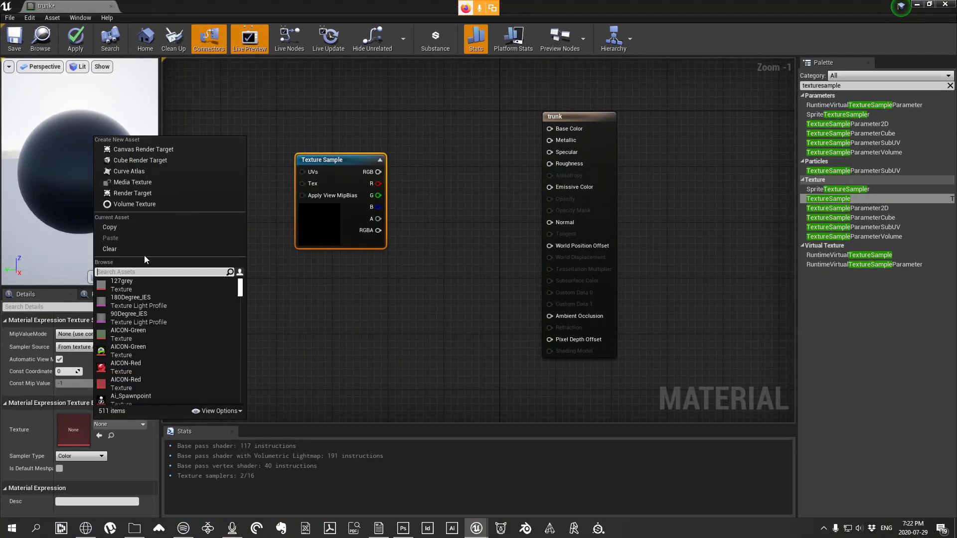
pyautogui.write('stamm2')
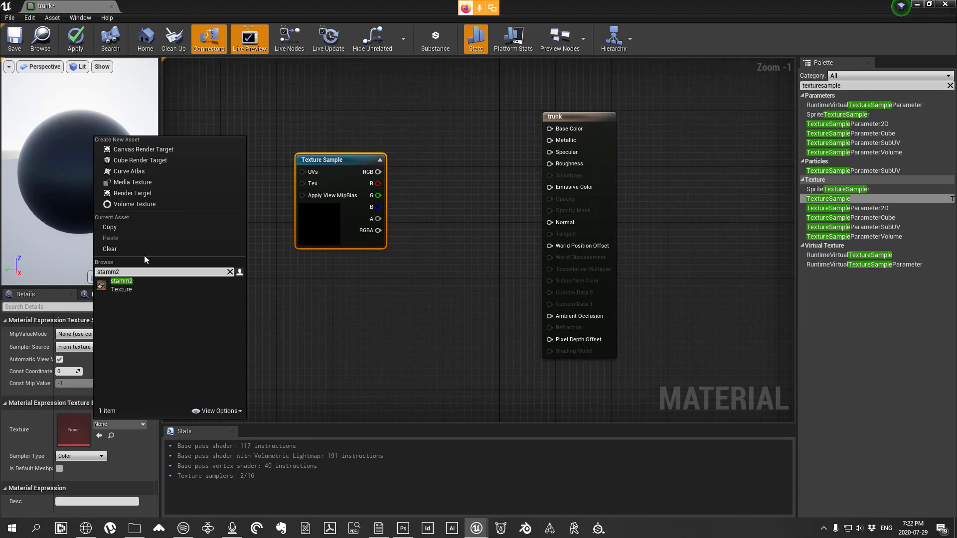
pyautogui.click(129, 285)
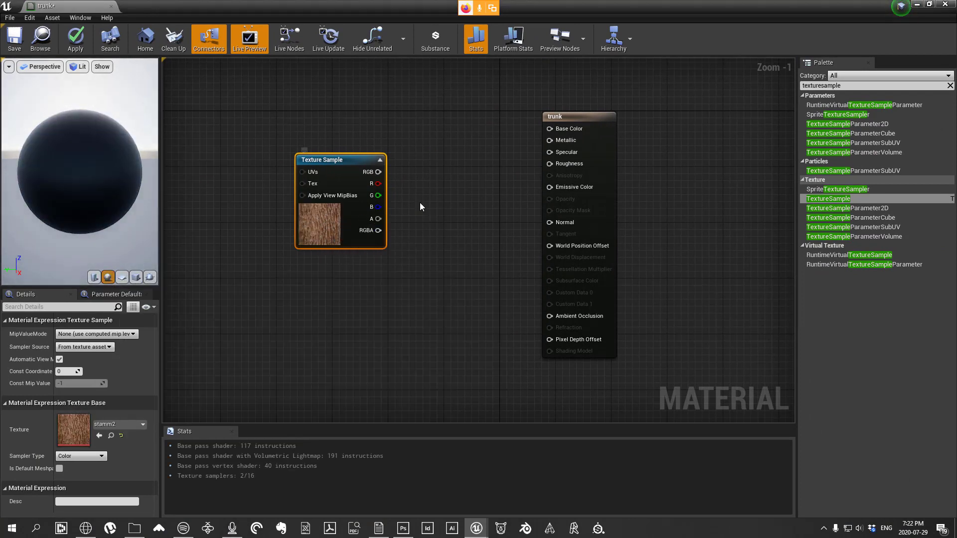
pyautogui.moveTo(378, 172); pyautogui.dragTo(557, 131)
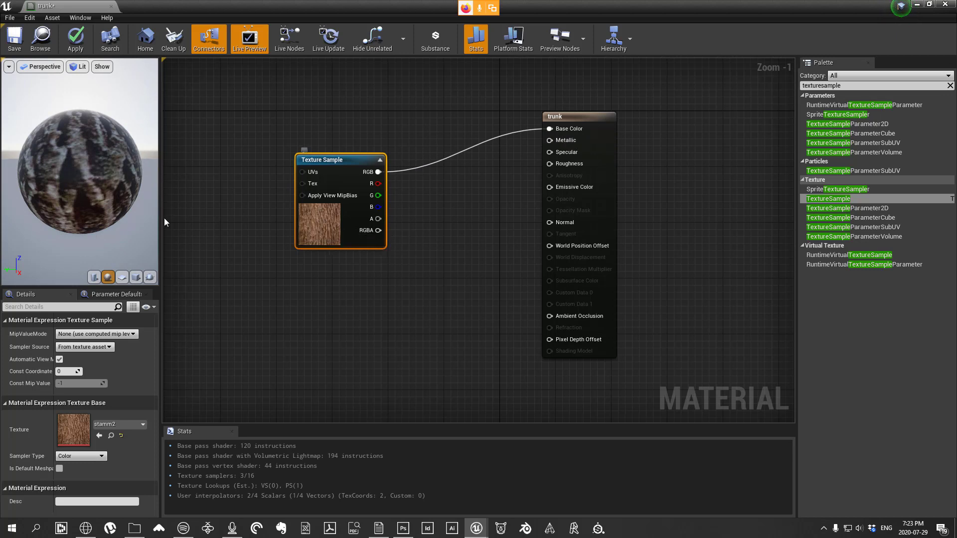
pyautogui.moveTo(95, 180)
pyautogui.mouseDown()
pyautogui.moveTo(94, 226)
pyautogui.moveTo(95, 185)
pyautogui.mouseUp()
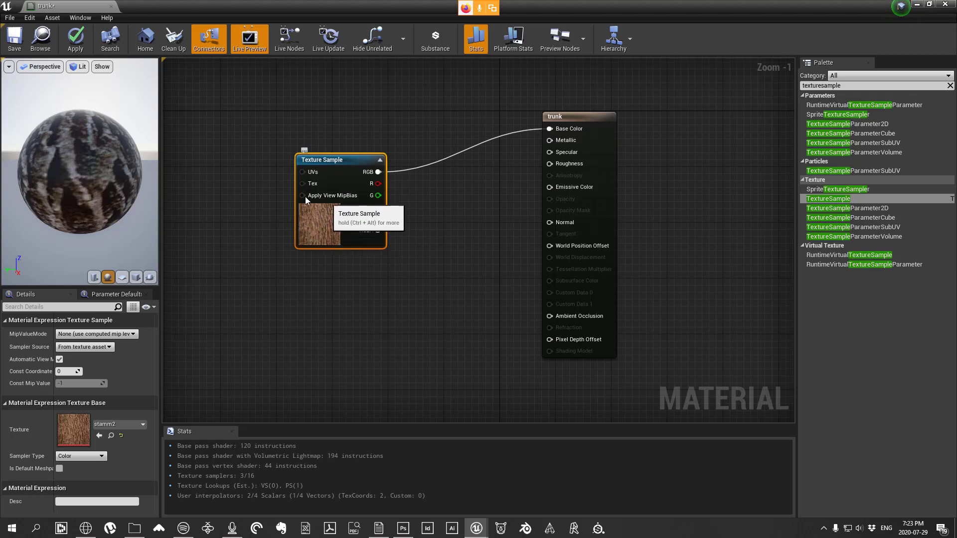
# Step: Open the stamm2 texture, display only its red channel to inspect the greyscale bark, and close the texture editor
pyautogui.doubleClick(81, 431)
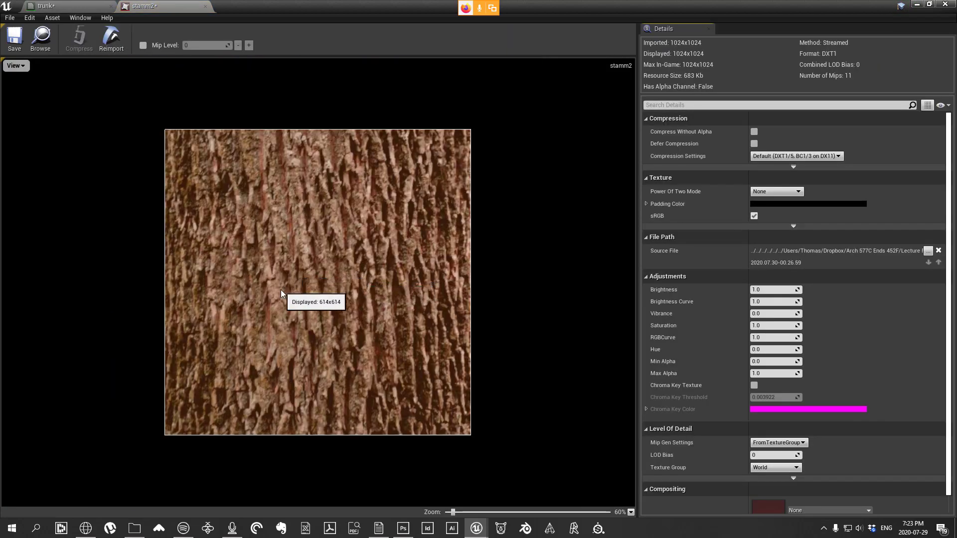
pyautogui.click(16, 65)
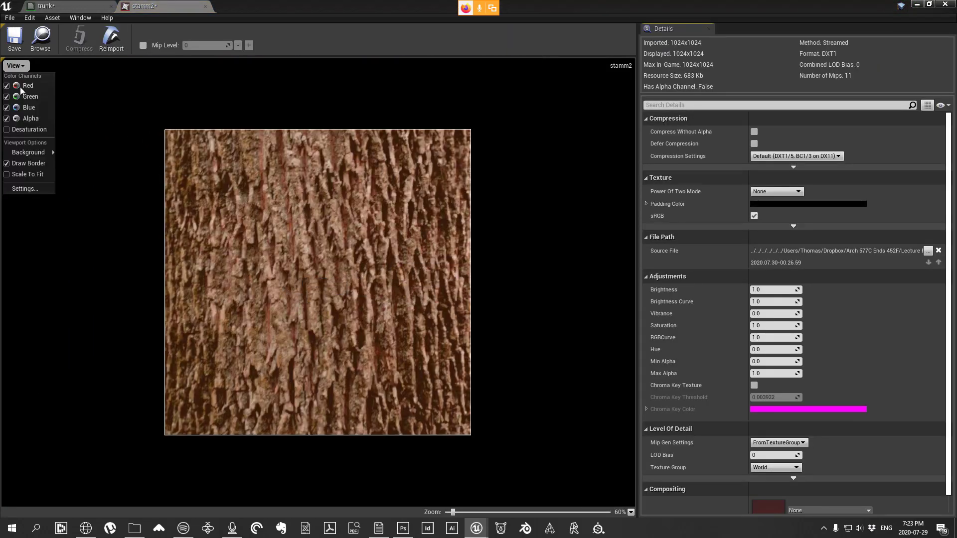
pyautogui.click(7, 96)
pyautogui.click(7, 107)
pyautogui.click(7, 119)
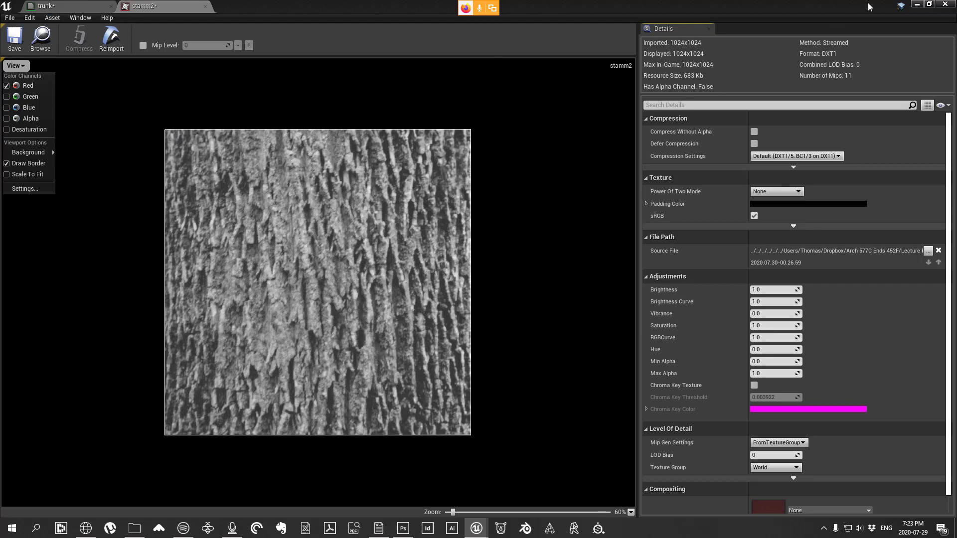
pyautogui.click(205, 6)
# Step: Add a LinearInterpolate node, feed the bark texture's red channel into its Alpha, and connect its output to Roughness
pyautogui.moveTo(339, 236); pyautogui.dragTo(320, 221)
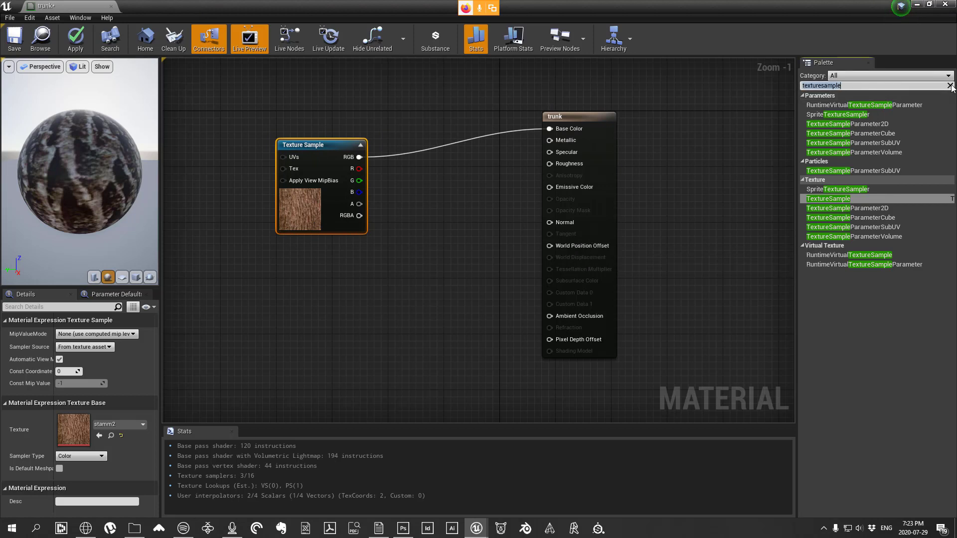
pyautogui.click(950, 86)
pyautogui.write('li')
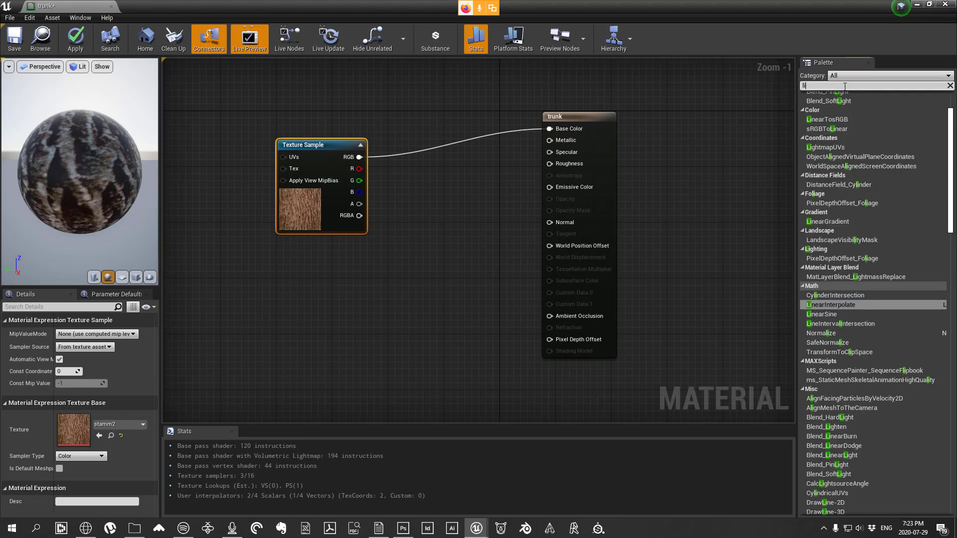
pyautogui.write('nearin')
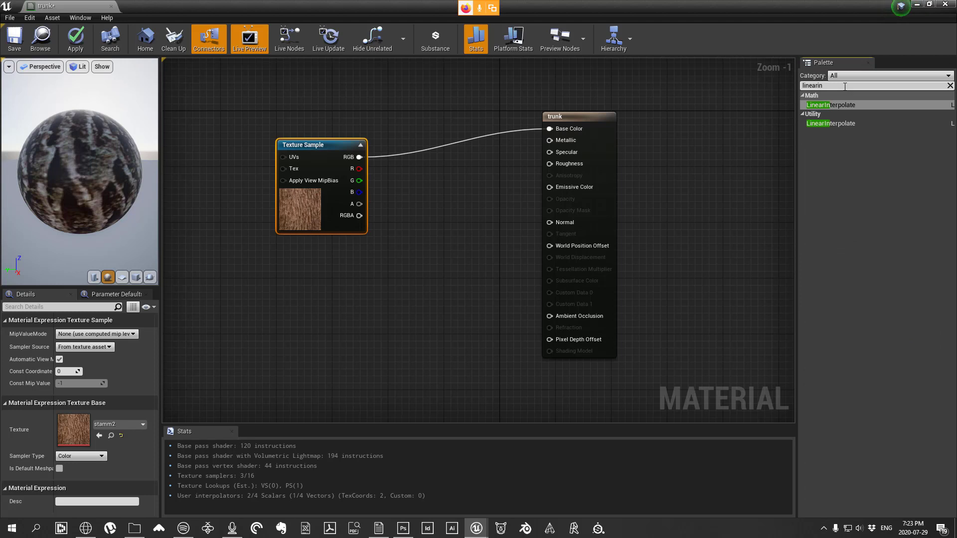
pyautogui.moveTo(850, 107); pyautogui.dragTo(428, 266)
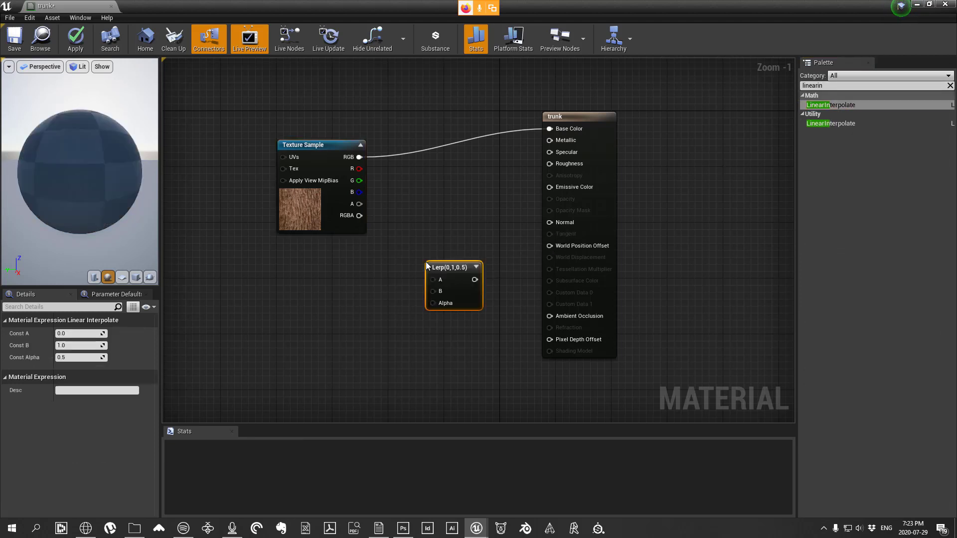
pyautogui.moveTo(359, 169); pyautogui.dragTo(486, 234)
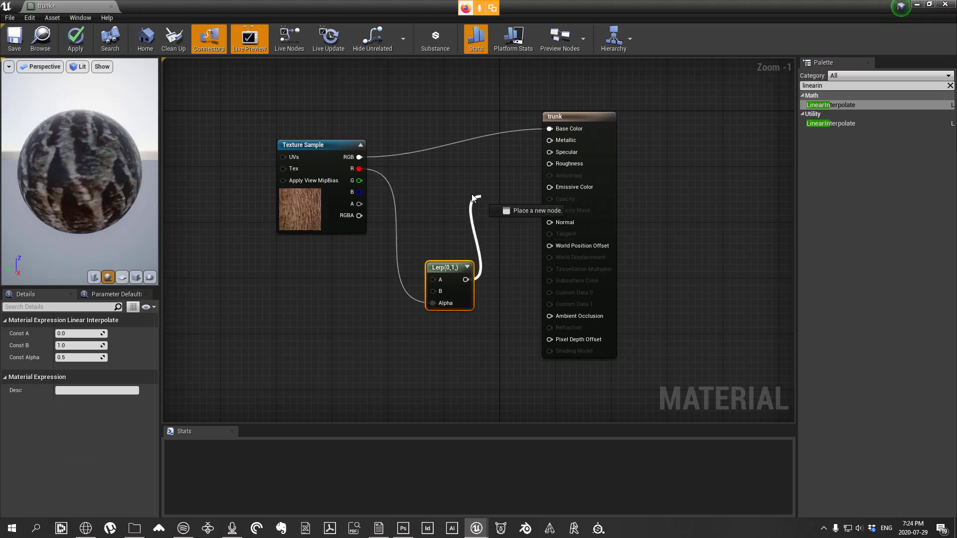
pyautogui.moveTo(473, 198); pyautogui.dragTo(551, 172)
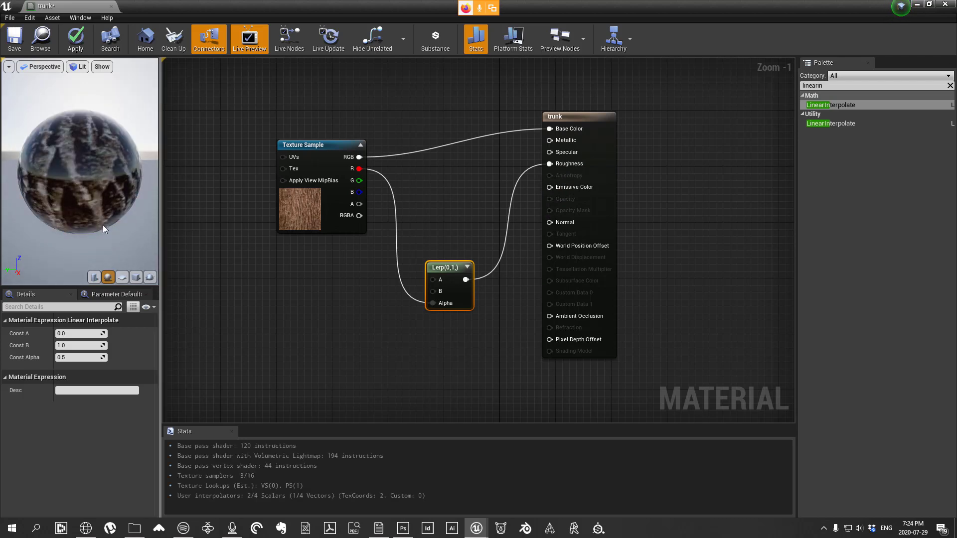
# Step: Inspect the bark's roughness on the preview sphere and delete the LinearInterpolate node
pyautogui.moveTo(105, 228); pyautogui.dragTo(113, 270)
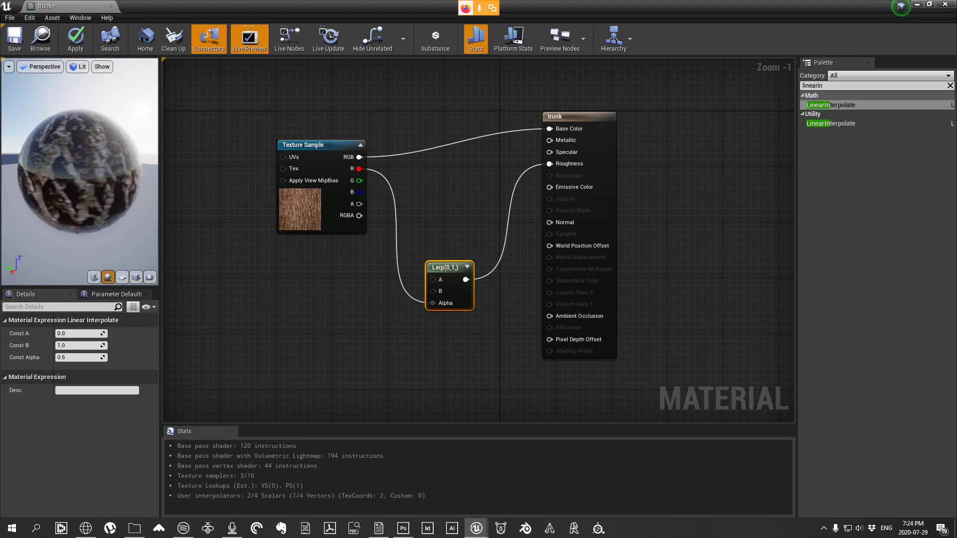
pyautogui.moveTo(114, 192); pyautogui.dragTo(111, 186)
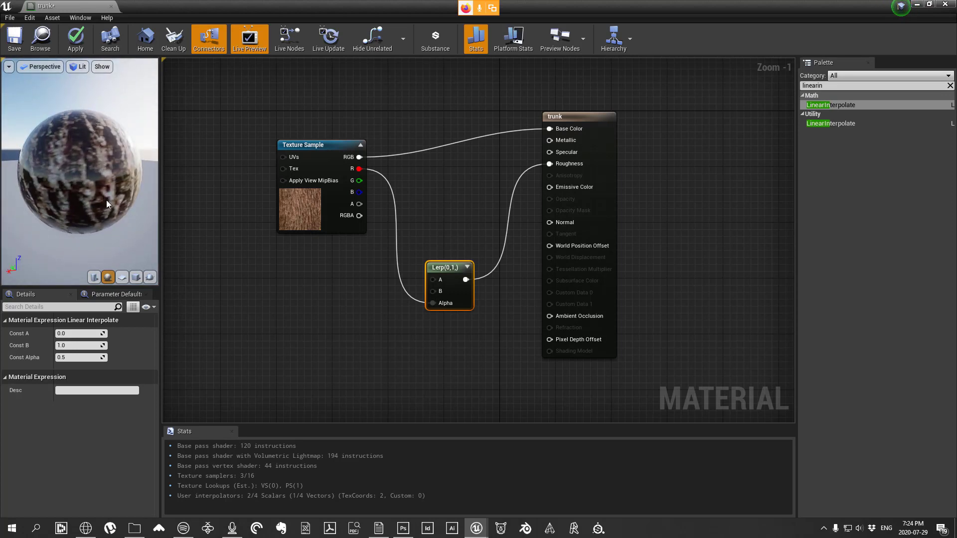
pyautogui.moveTo(101, 222); pyautogui.dragTo(105, 230)
pyautogui.moveTo(449, 270); pyautogui.dragTo(446, 204)
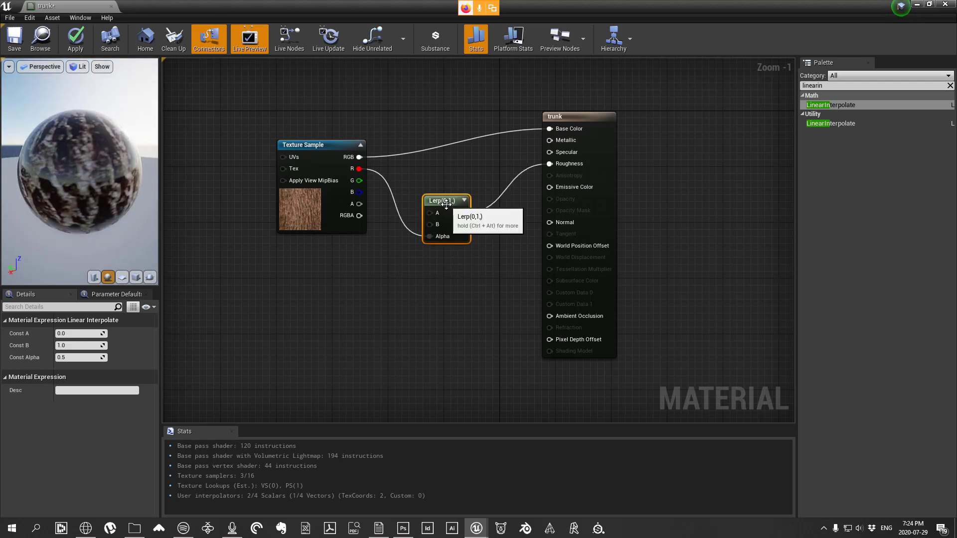
pyautogui.press('Delete')
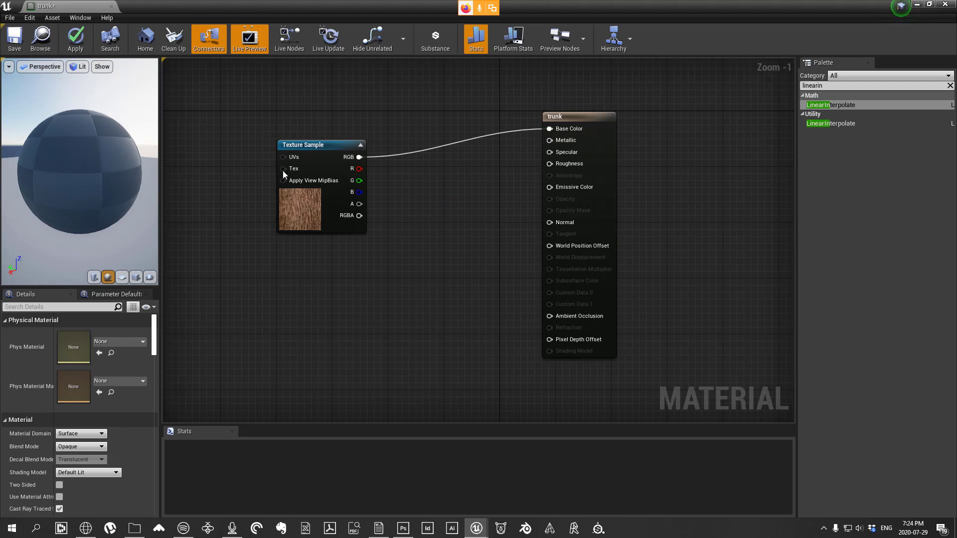
# Step: Examine the bark on the material's preview sphere from several angles and distances
pyautogui.scroll(4, 128, 196)
pyautogui.scroll(-6, 128, 196)
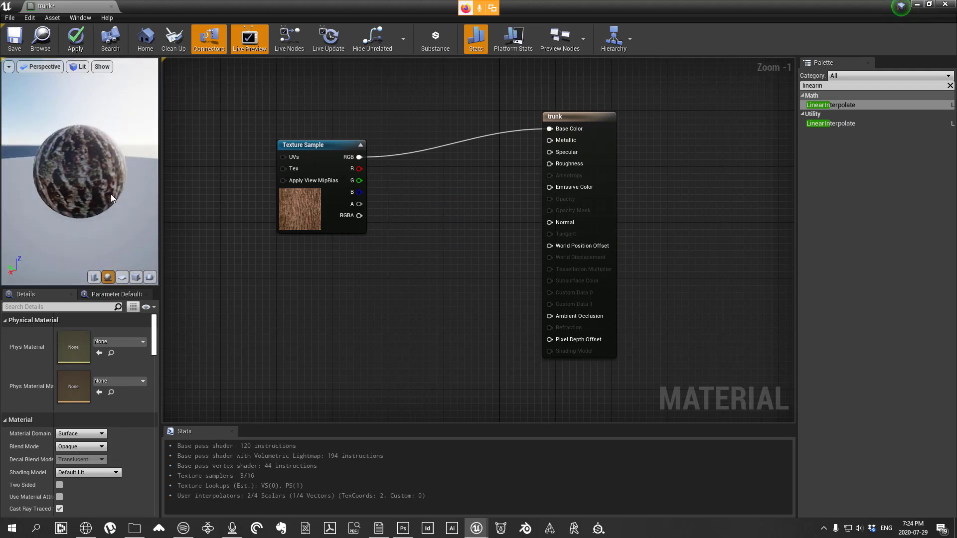
pyautogui.moveTo(127, 196); pyautogui.dragTo(114, 244)
pyautogui.moveTo(80, 210); pyautogui.dragTo(59, 151)
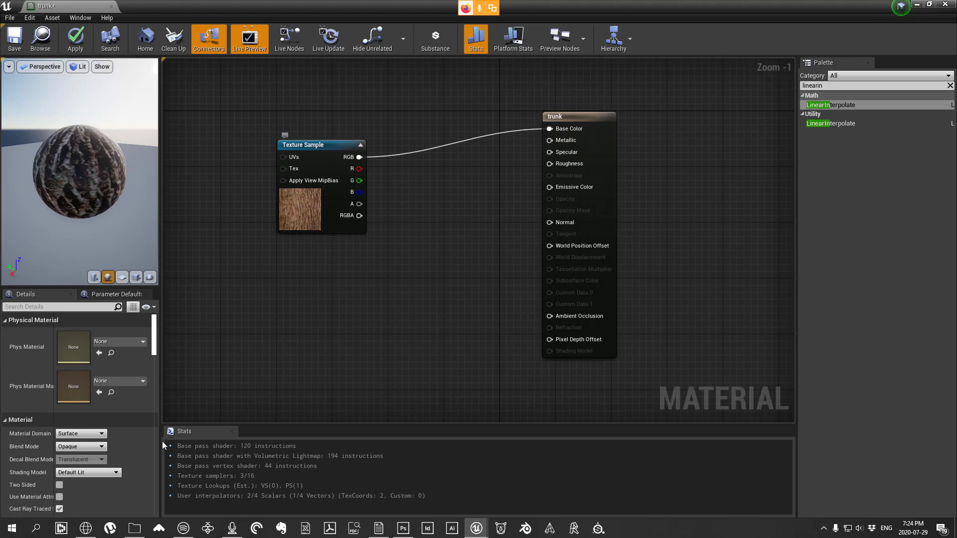
# Step: Locate the stamm2 image in the trees folder on disk and launch CrazyBump
pyautogui.click(141, 531)
pyautogui.click(526, 169)
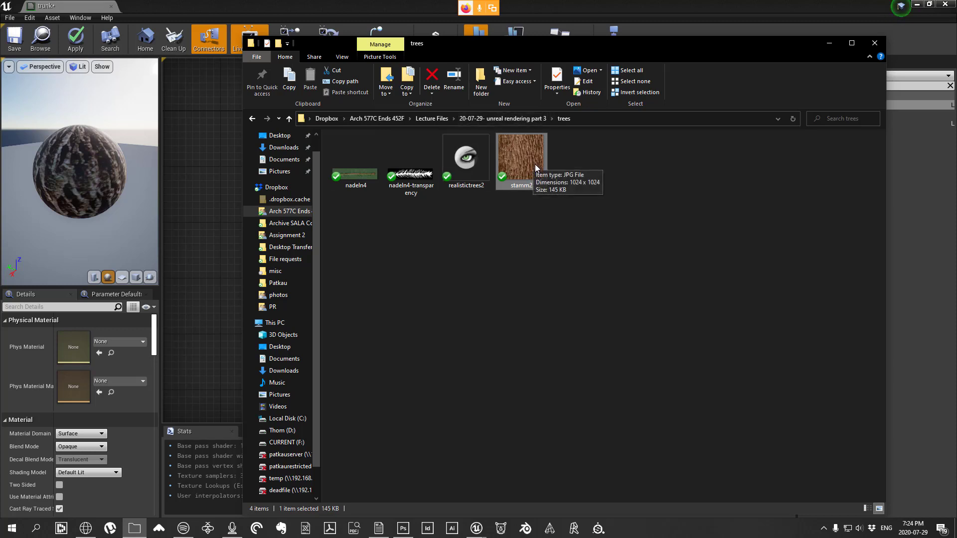
pyautogui.click(40, 533)
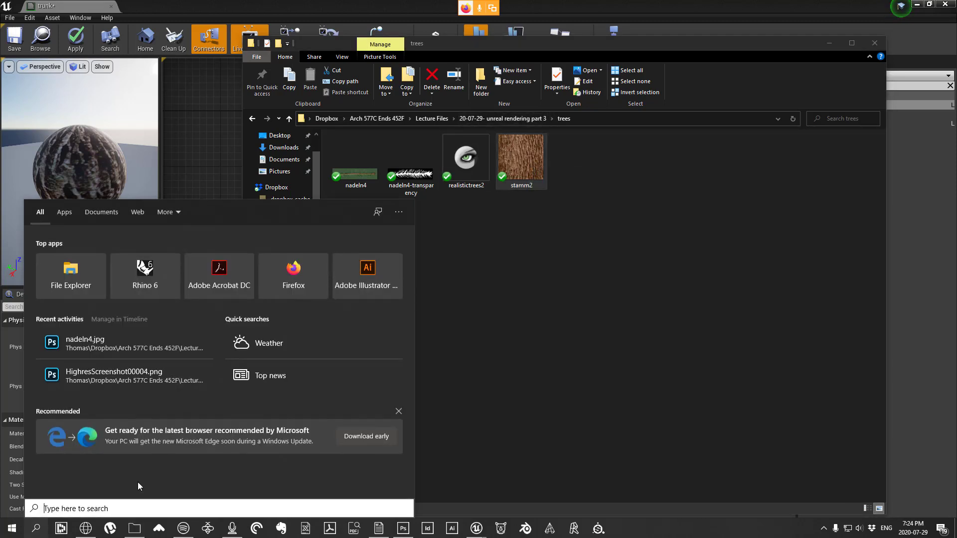
pyautogui.write('crazy')
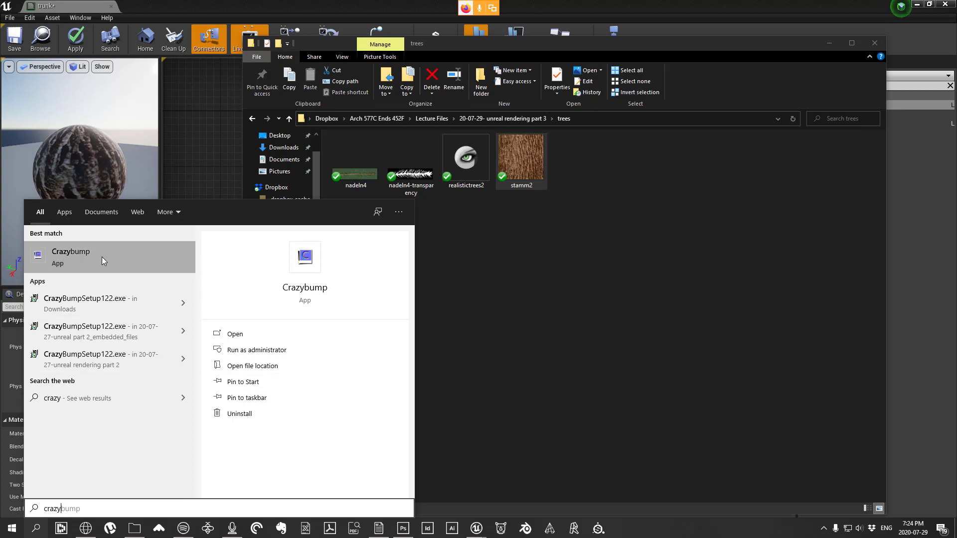
pyautogui.click(122, 268)
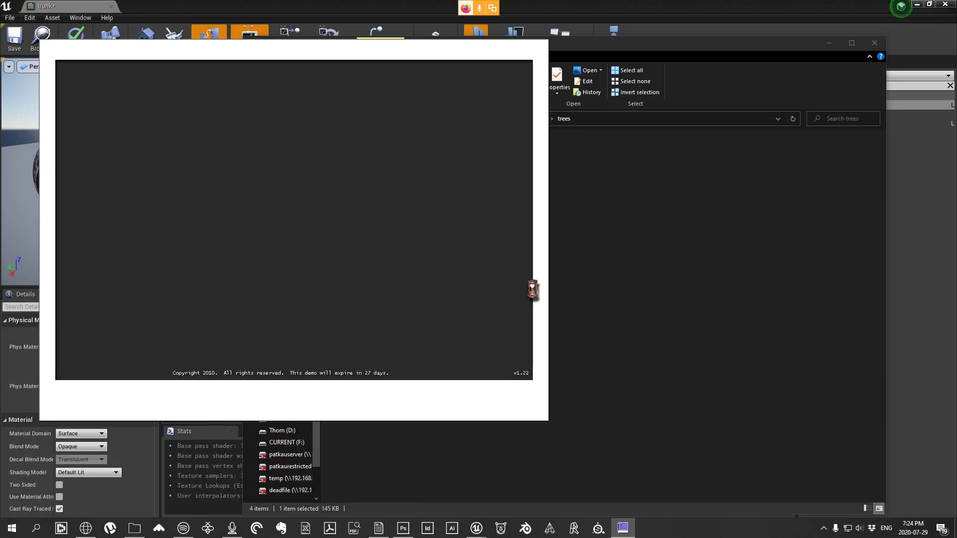
# Step: Open stamm2 from the part 3 trees folder as a photograph and accept the first of the two suggested shapes
pyautogui.click(63, 402)
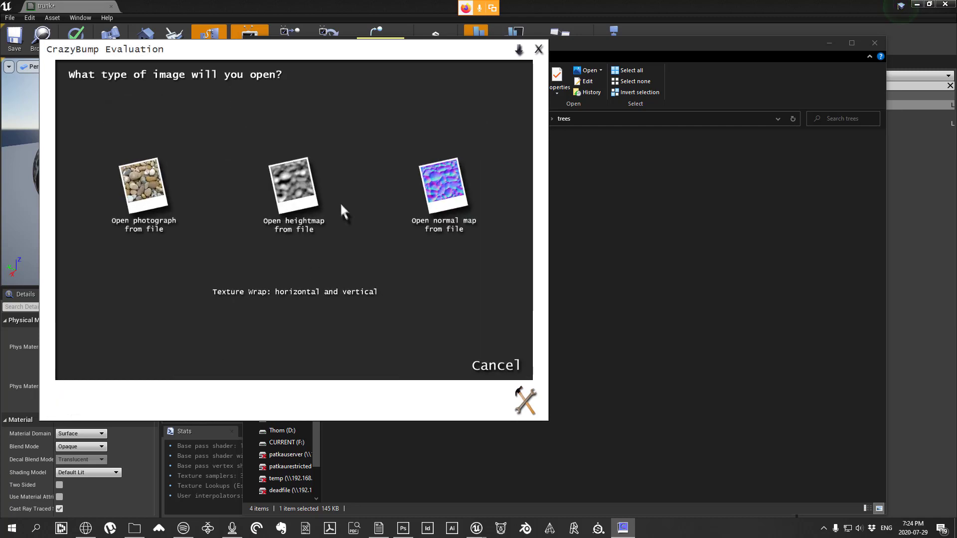
pyautogui.click(150, 196)
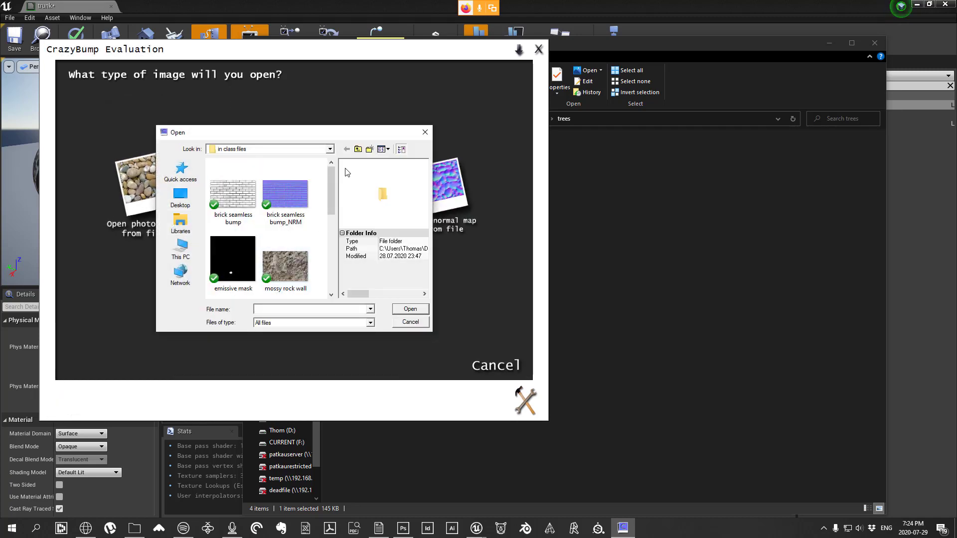
pyautogui.click(358, 149)
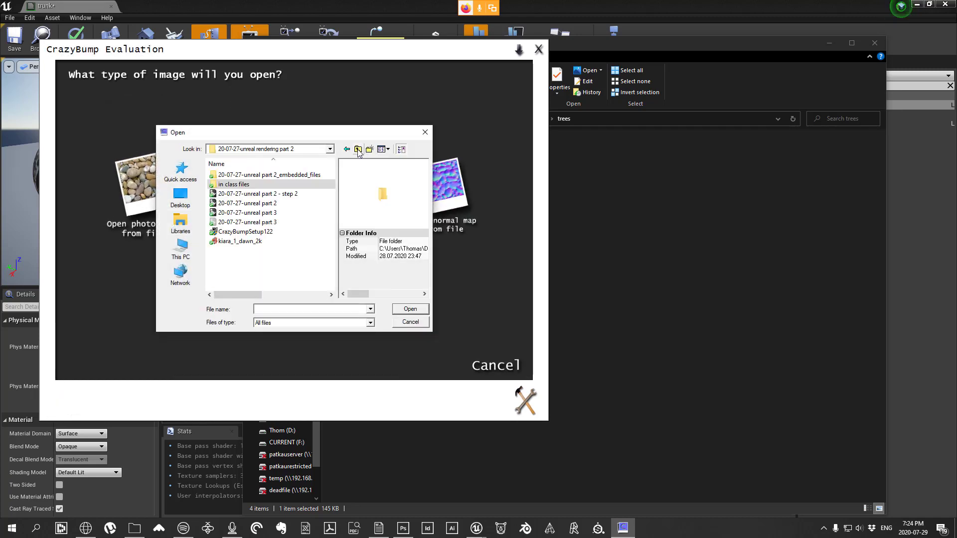
pyautogui.click(359, 150)
pyautogui.doubleClick(265, 279)
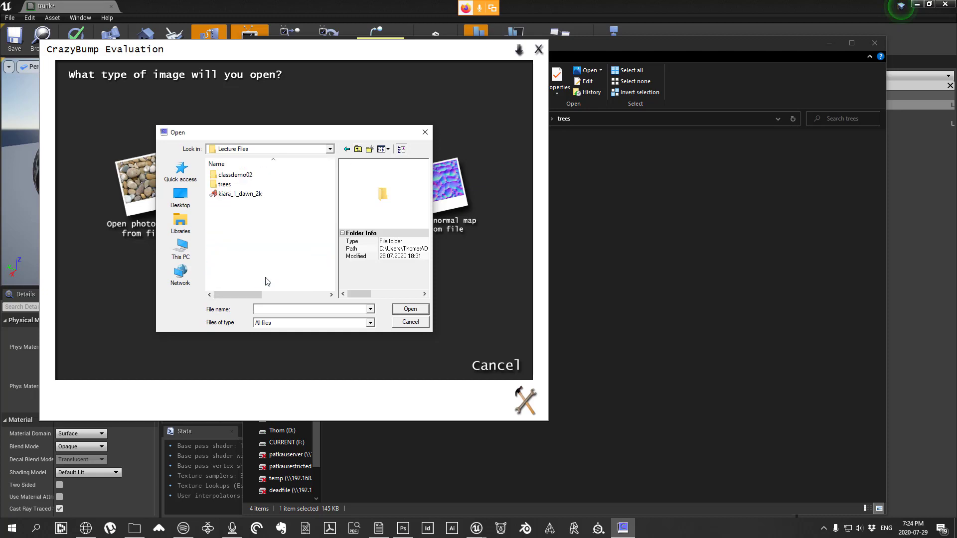
pyautogui.doubleClick(230, 193)
pyautogui.doubleClick(293, 272)
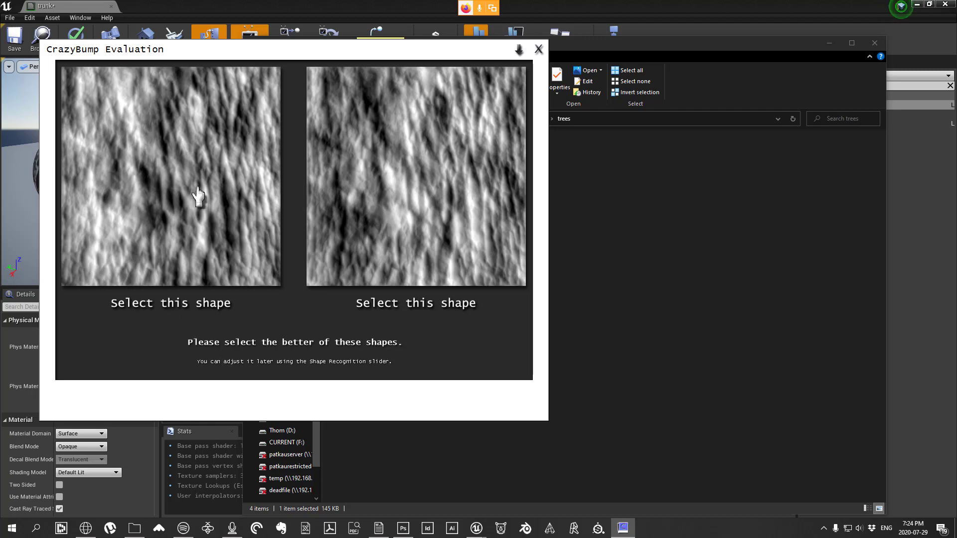
pyautogui.click(201, 195)
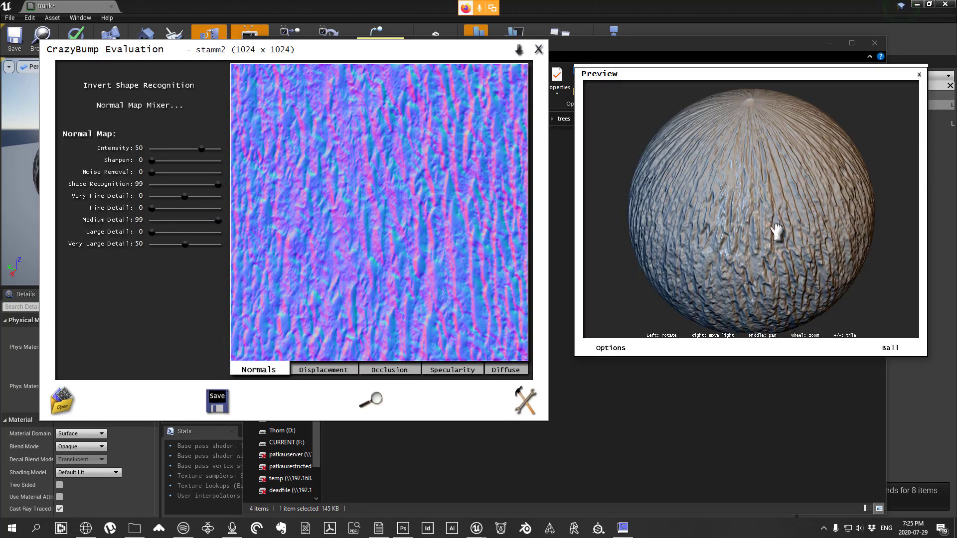
# Step: Check the generated normal map on the preview ball, save it as stamm2_NRM in JPG format in the trees folder, and close CrazyBump
pyautogui.moveTo(776, 231); pyautogui.dragTo(775, 164)
pyautogui.click(218, 401)
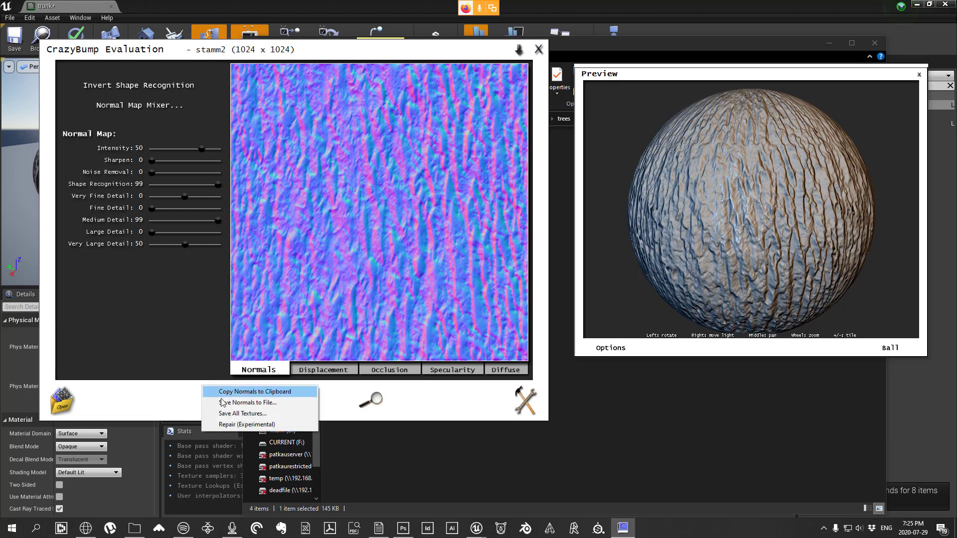
pyautogui.click(248, 403)
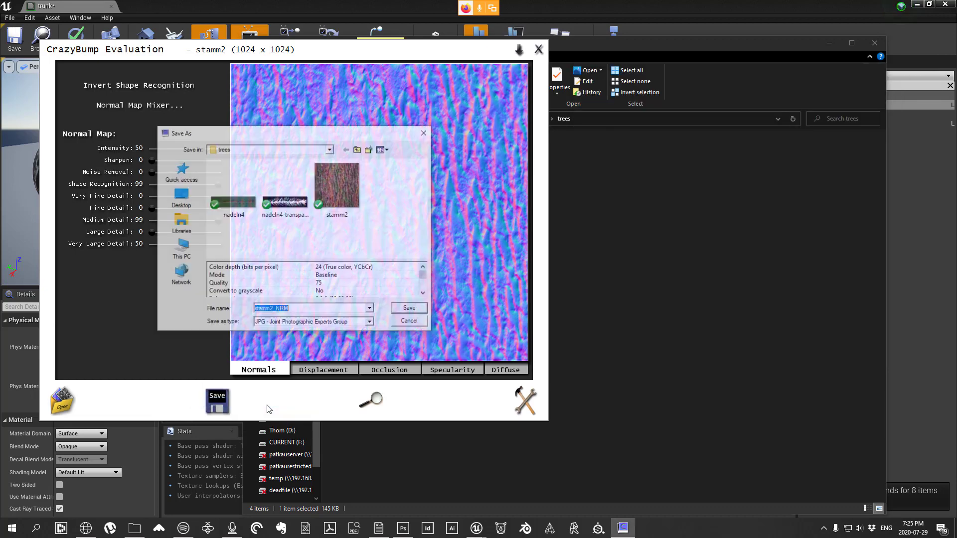
pyautogui.click(411, 310)
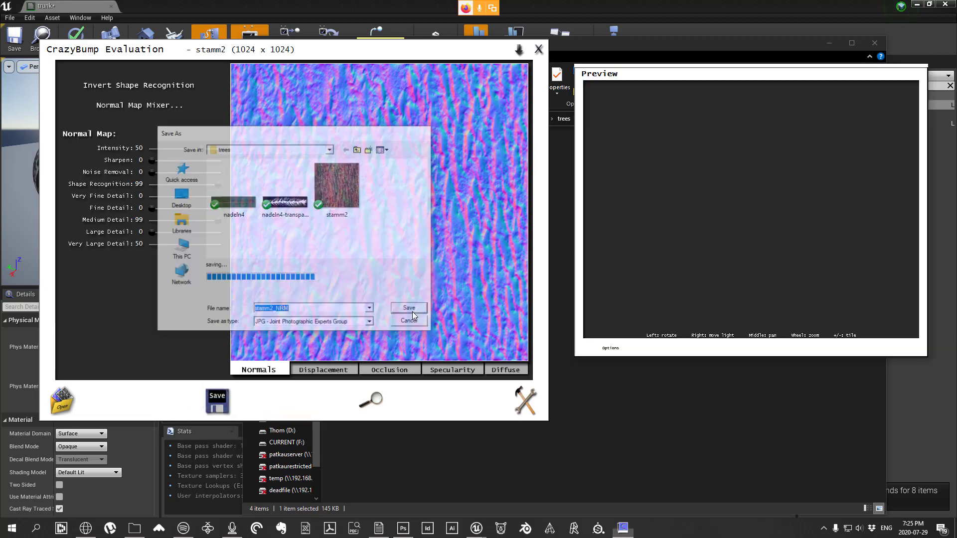
pyautogui.click(929, 71)
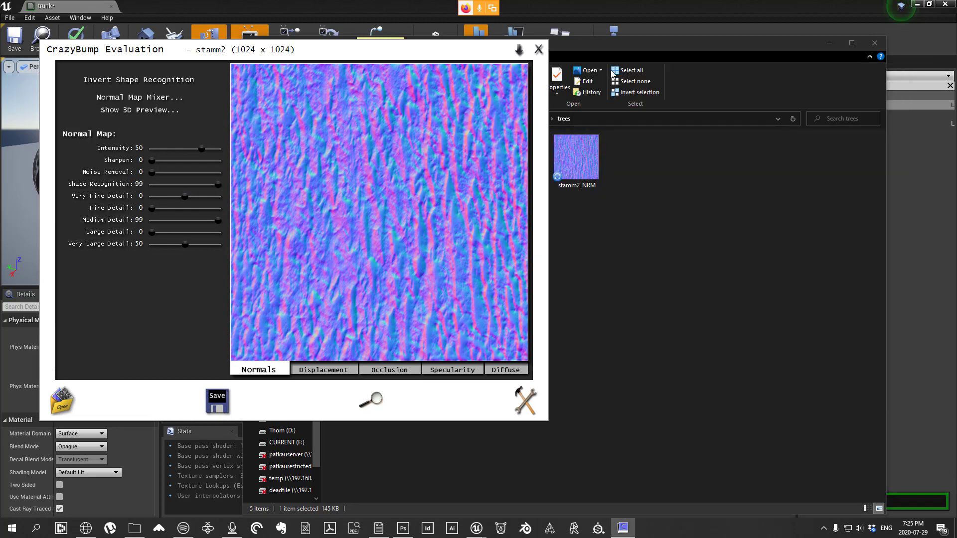
pyautogui.click(538, 49)
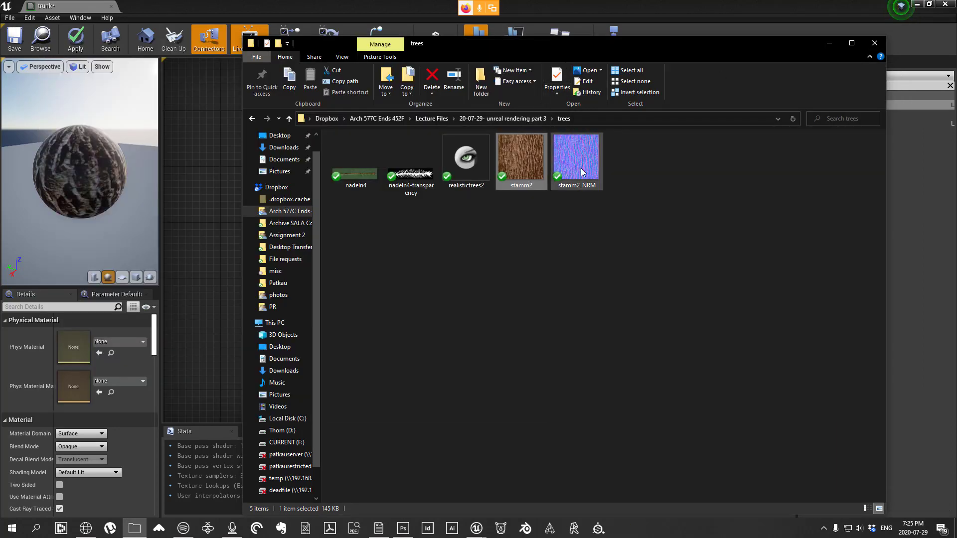
# Step: Back in Unreal Engine, import the stamm2_NRM image into the project's trees content folder
pyautogui.moveTo(234, 5); pyautogui.dragTo(376, 483)
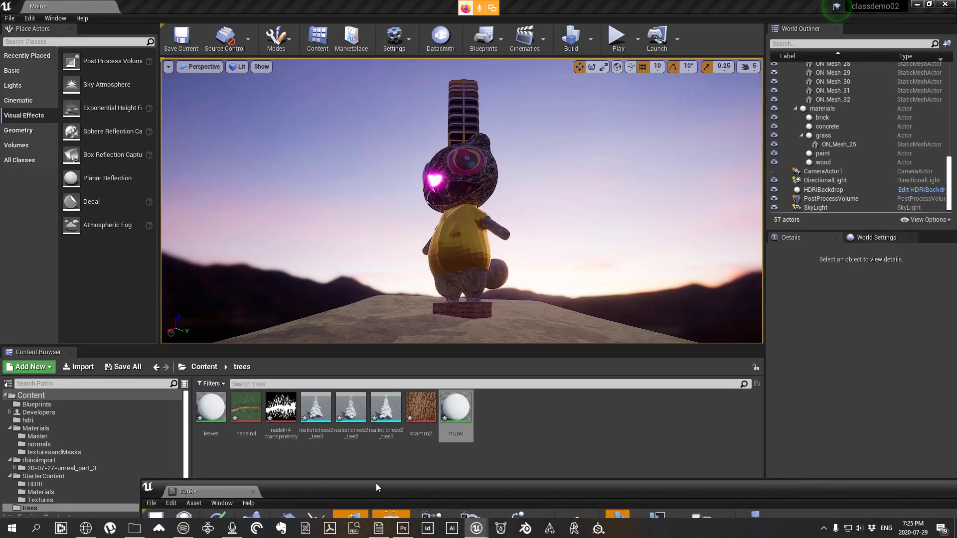
pyautogui.rightClick(503, 409)
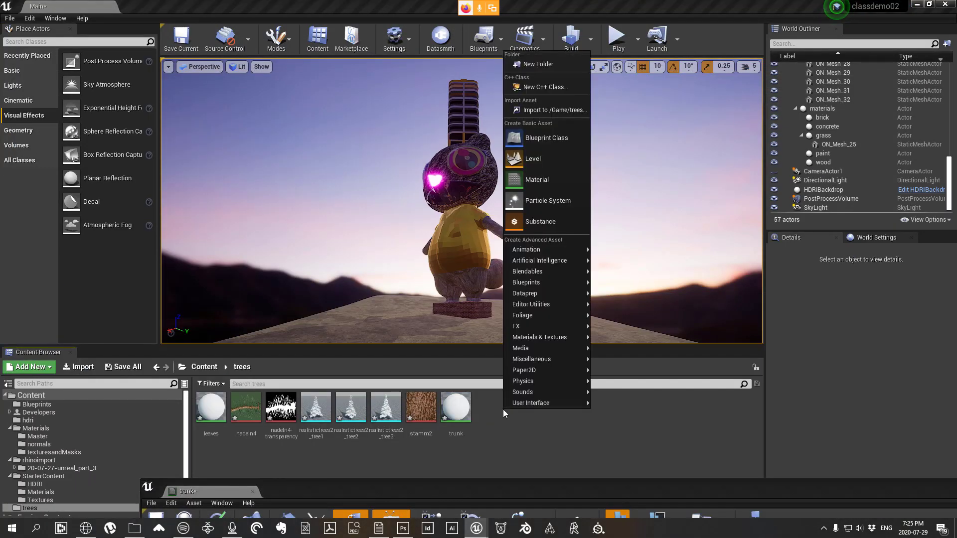
pyautogui.click(554, 110)
pyautogui.click(333, 89)
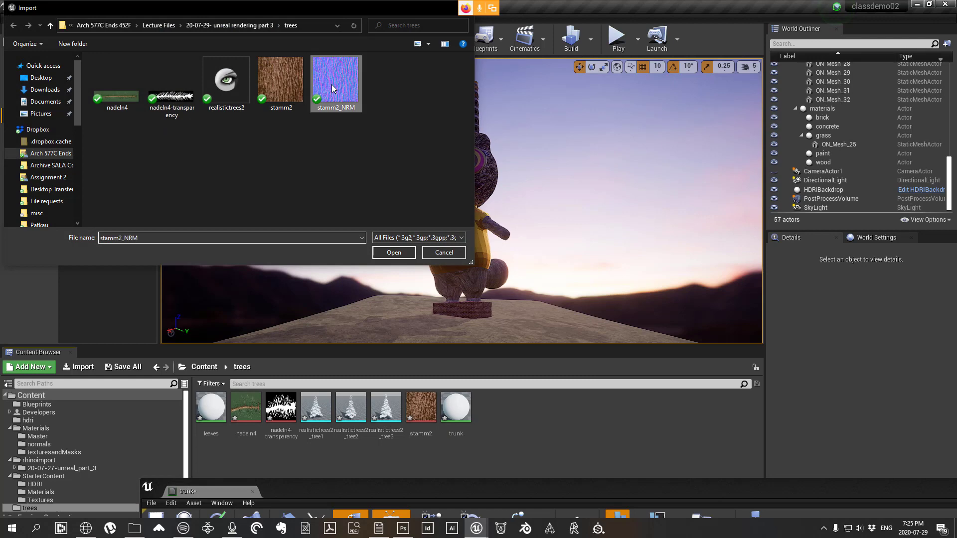
pyautogui.click(394, 252)
# Step: Duplicate the Texture Sample node in the trunk material, place the copy below the original, and assign it the stamm2_NRM texture
pyautogui.moveTo(528, 490); pyautogui.dragTo(485, 15)
pyautogui.moveTo(419, 240); pyautogui.dragTo(419, 219)
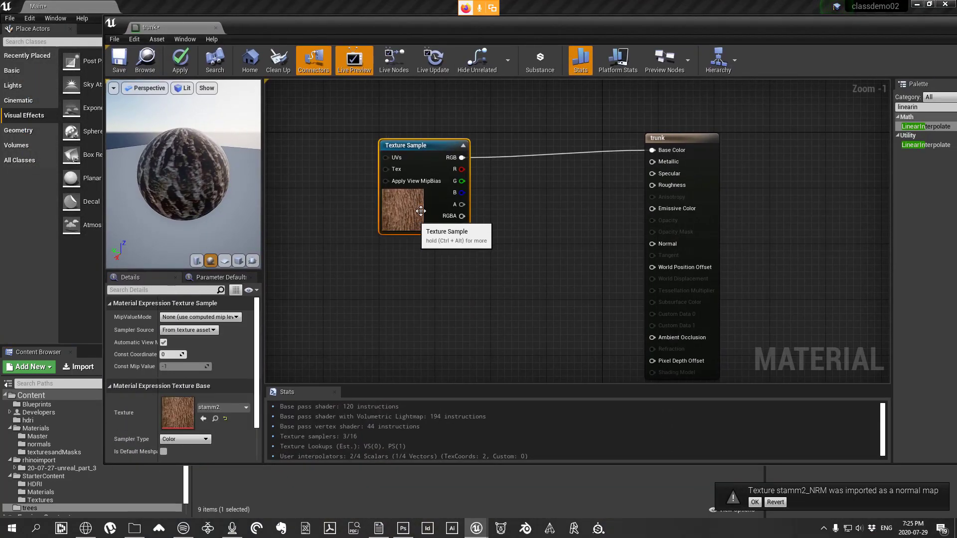
pyautogui.hotkey('ctrl', 'w')
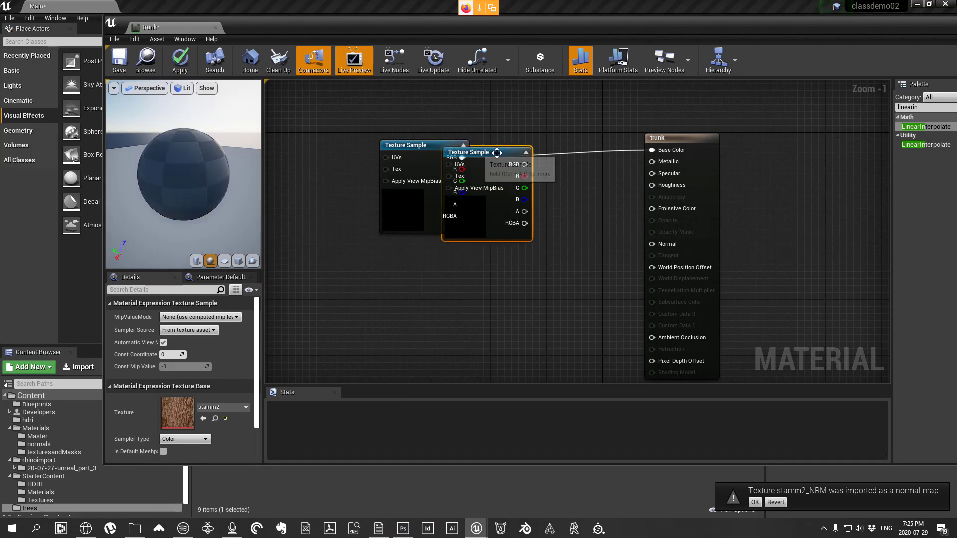
pyautogui.moveTo(486, 173); pyautogui.dragTo(418, 296)
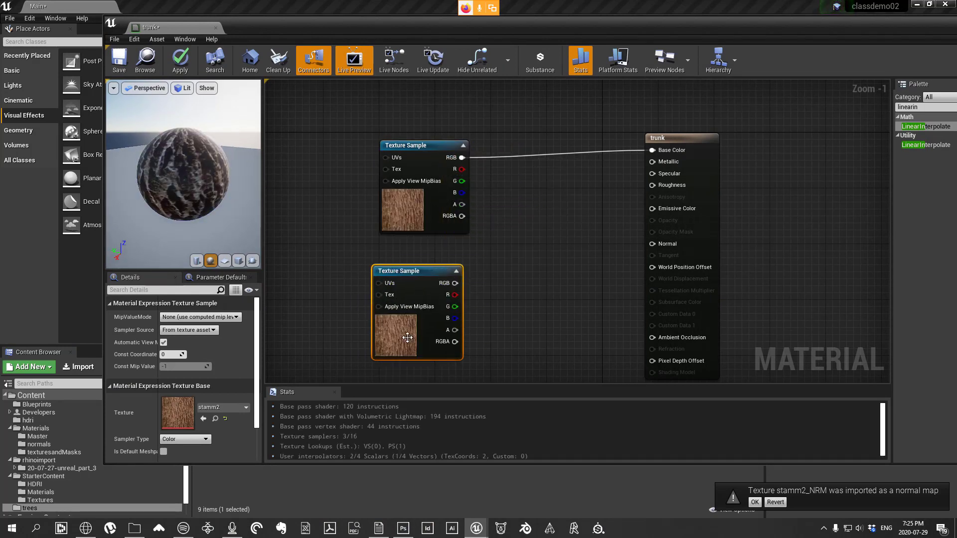
pyautogui.click(235, 410)
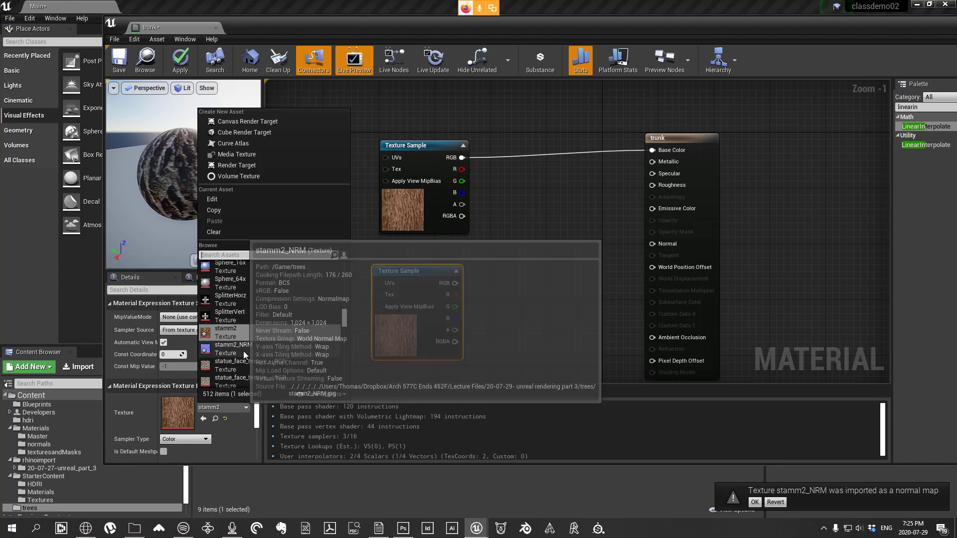
pyautogui.click(252, 327)
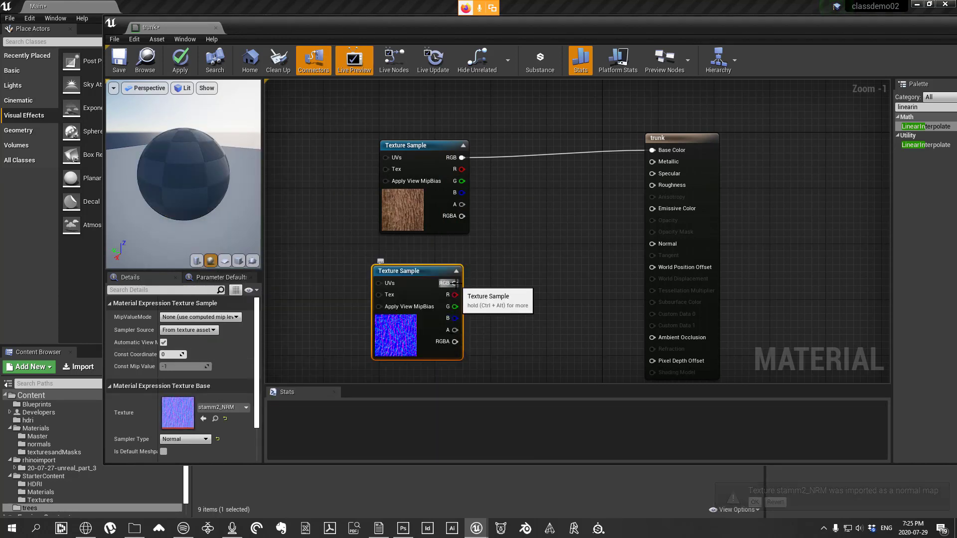
# Step: Connect the stamm2_NRM sample's RGB output to the trunk's Normal input, then apply, save and close the material
pyautogui.moveTo(456, 283); pyautogui.dragTo(660, 248)
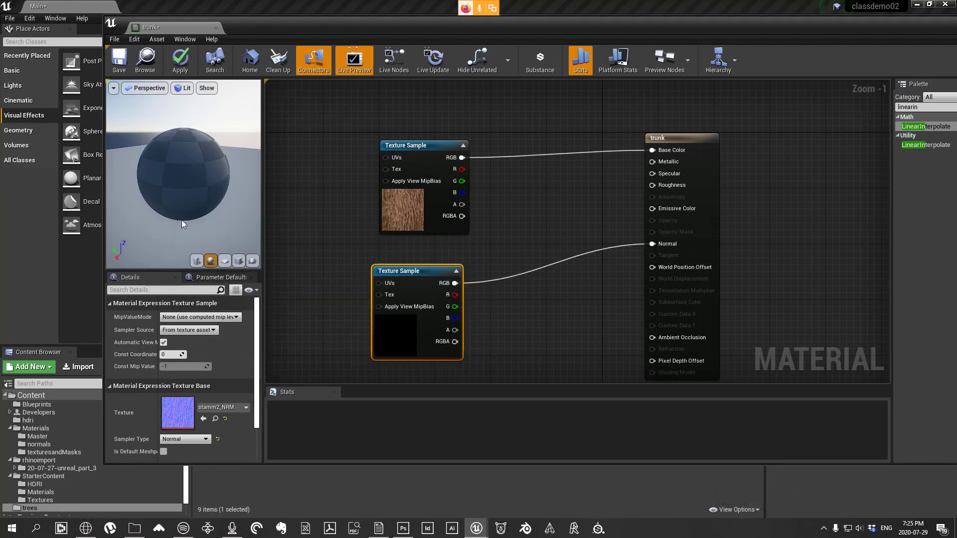
pyautogui.moveTo(211, 197); pyautogui.dragTo(211, 198)
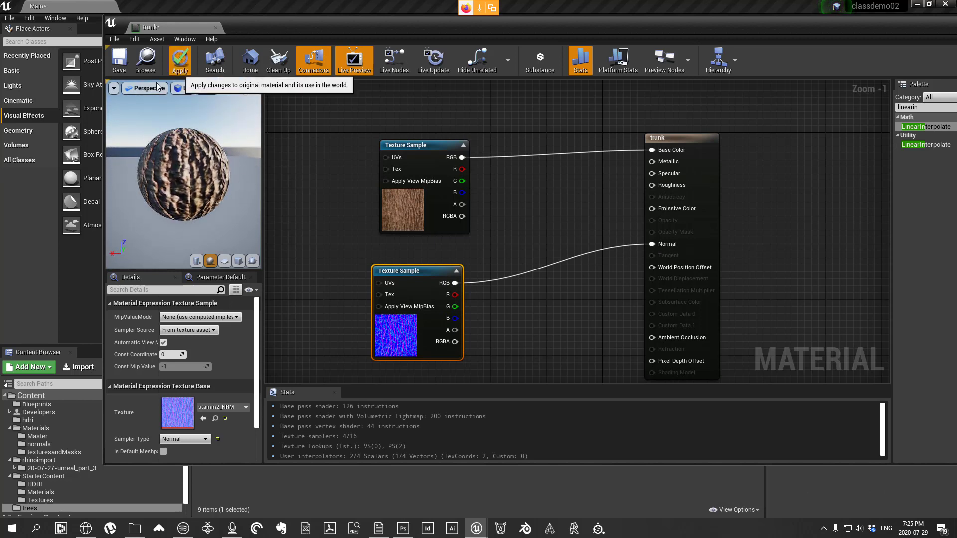
pyautogui.click(180, 59)
pyautogui.click(120, 62)
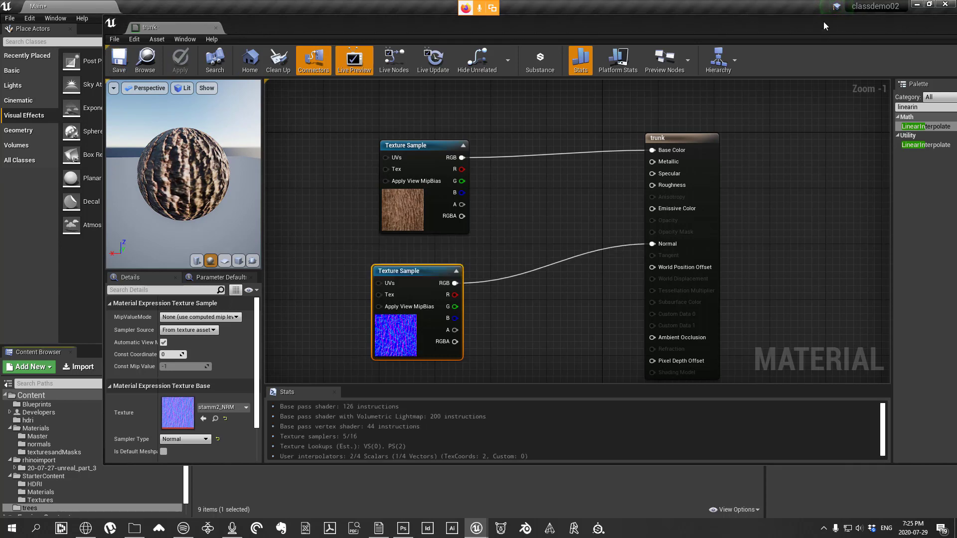
pyautogui.moveTo(825, 26); pyautogui.dragTo(666, 33)
pyautogui.click(880, 28)
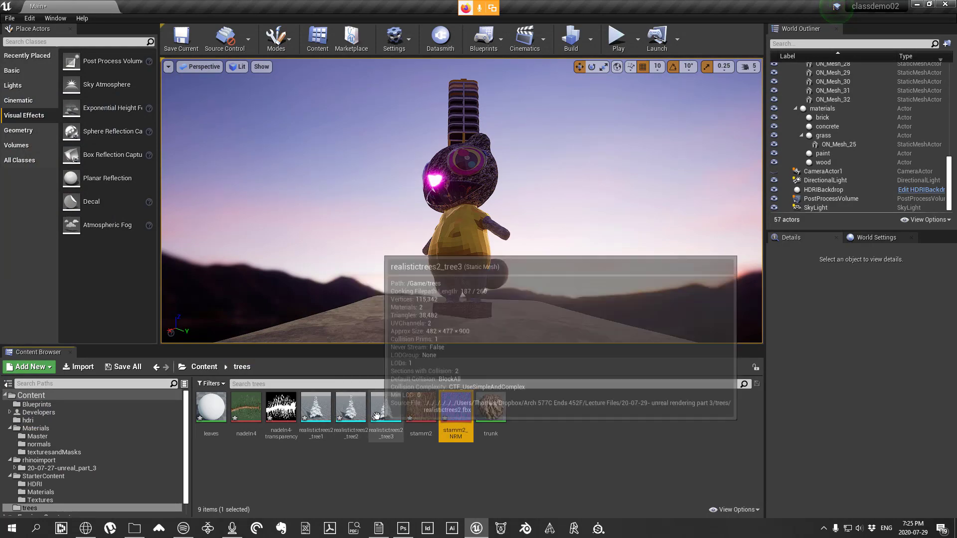
# Step: Open the realistictrees2_tree1 mesh, examine the bark on its trunk and branches up close, and close the mesh editor
pyautogui.doubleClick(319, 409)
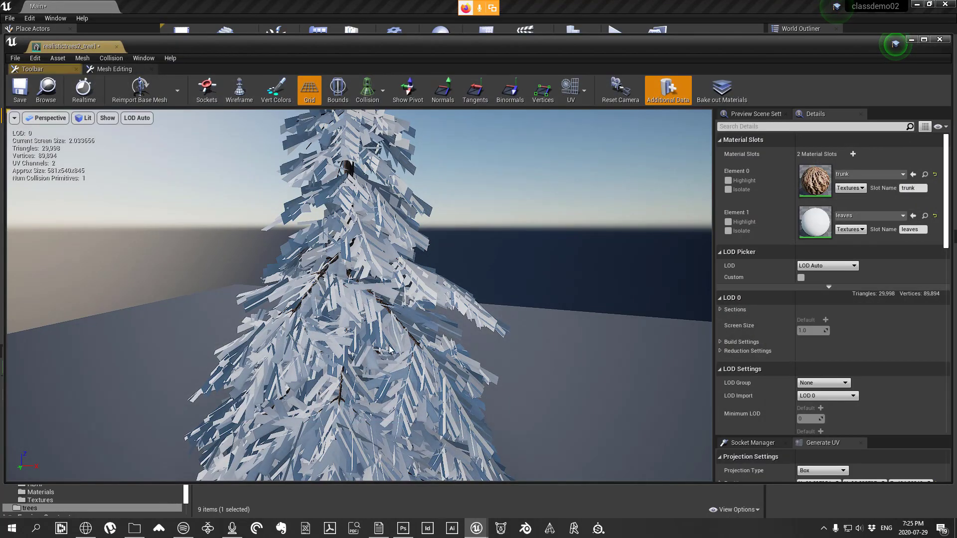
pyautogui.moveTo(586, 343); pyautogui.dragTo(576, 305, button='right')
pyautogui.press('w')
pyautogui.press('e')
pyautogui.press('w')
pyautogui.moveTo(551, 363); pyautogui.dragTo(625, 386, button='right')
pyautogui.press('w')
pyautogui.press('w')
pyautogui.press('s')
pyautogui.press('w')
pyautogui.press('s')
pyautogui.press('w')
pyautogui.press('w')
pyautogui.press('s')
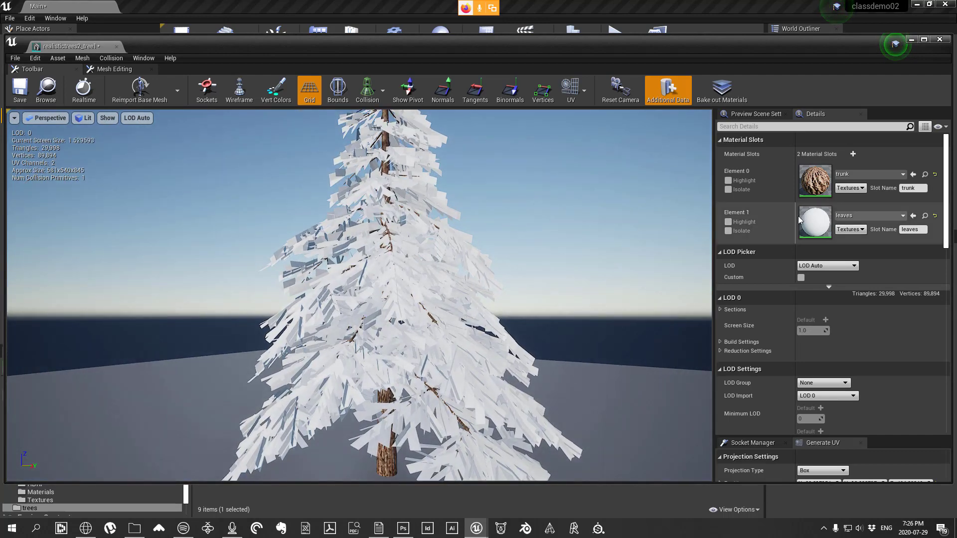
pyautogui.click(941, 40)
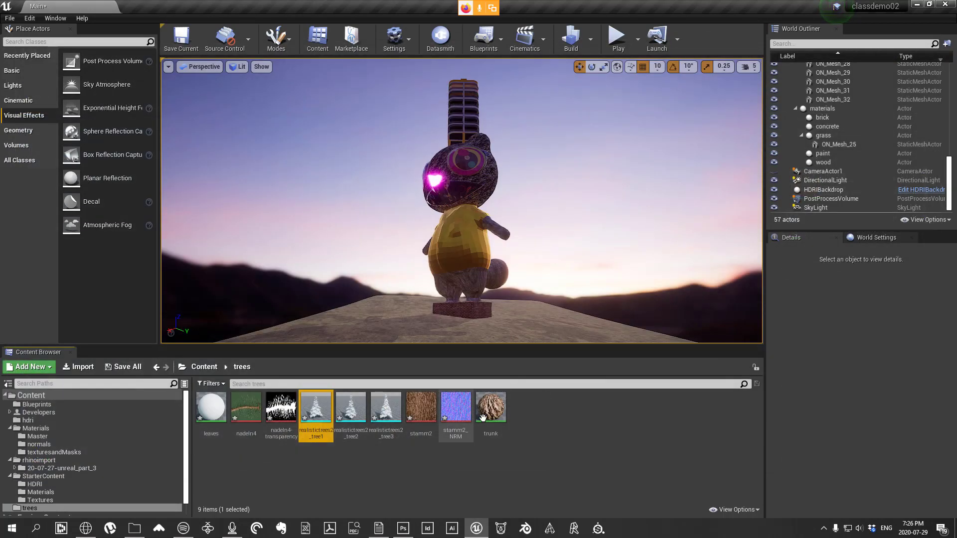
# Step: Open the leaves material and delete the Param colour node feeding its Base Color
pyautogui.doubleClick(211, 408)
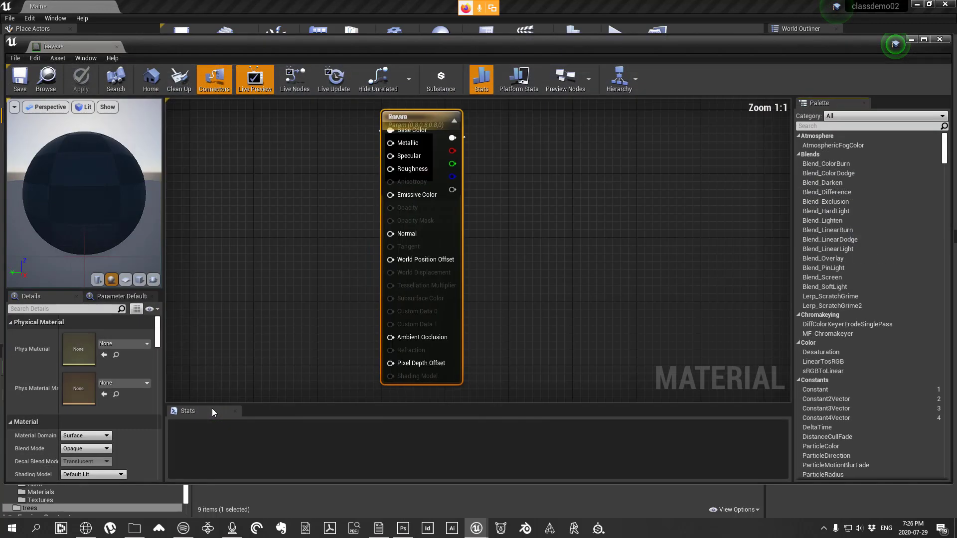
pyautogui.scroll(-3, 595, 185)
pyautogui.scroll(3, 531, 128)
pyautogui.moveTo(530, 128); pyautogui.dragTo(691, 128)
pyautogui.moveTo(513, 134); pyautogui.dragTo(449, 133)
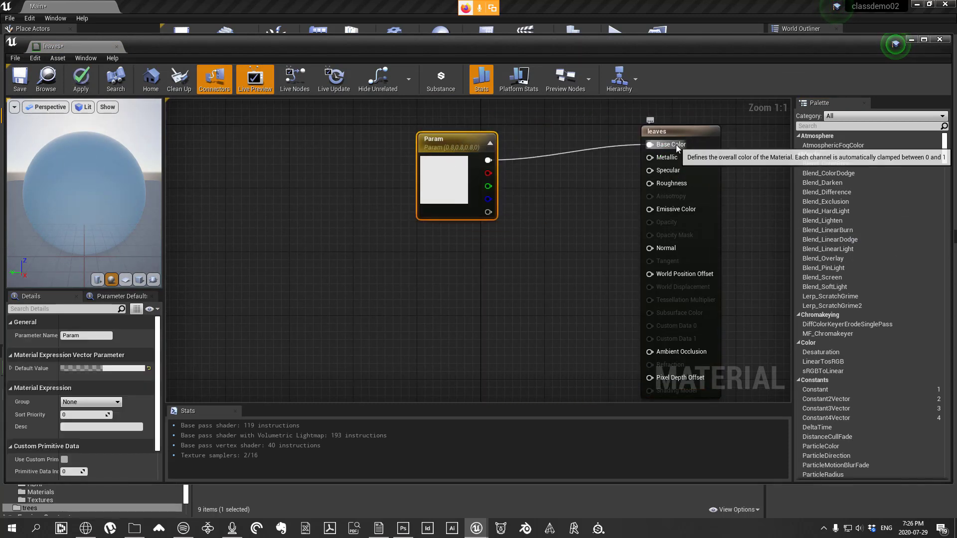
pyautogui.doubleClick(465, 142)
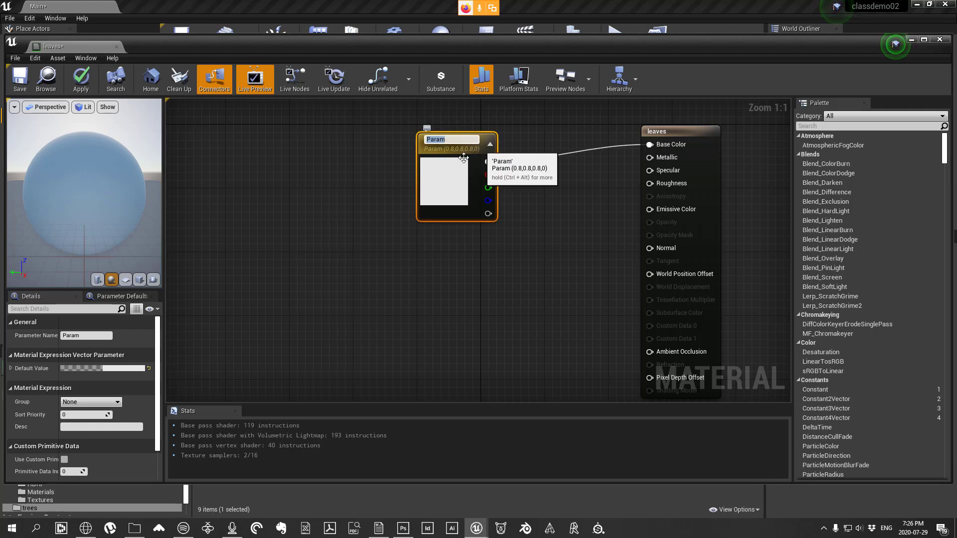
pyautogui.press('Escape')
pyautogui.press('Delete')
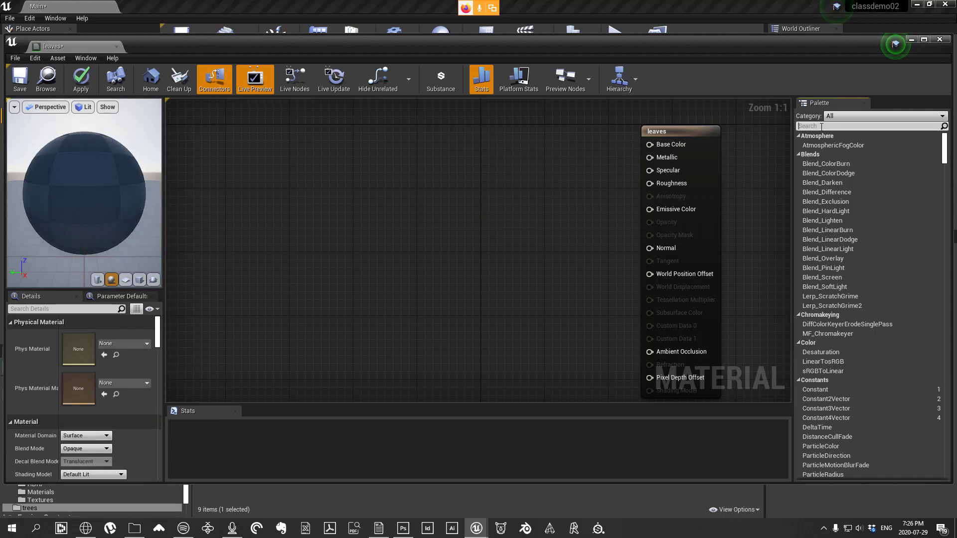
# Step: Add a Texture Sample node to the leaves material and assign it the nadeln4 texture
pyautogui.click(822, 127)
pyautogui.write('texturesam')
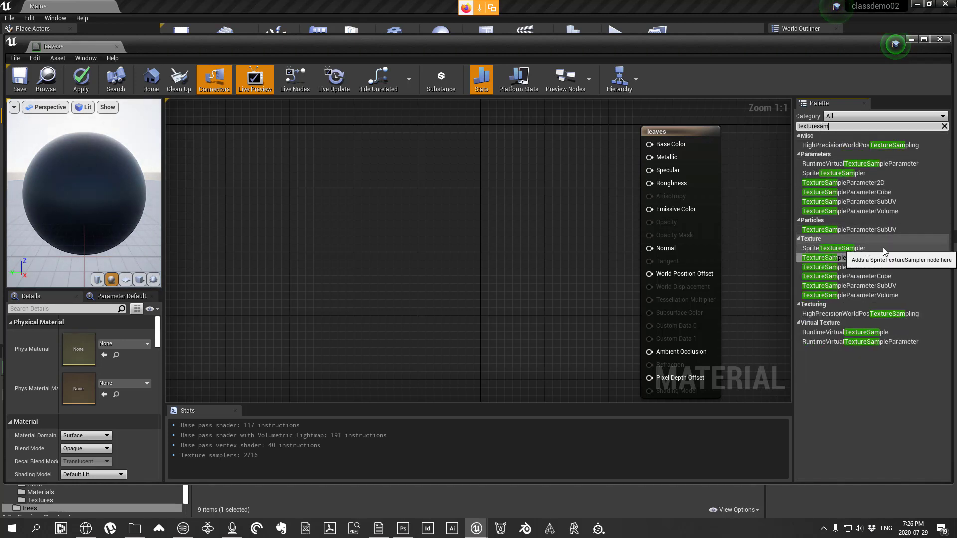
pyautogui.moveTo(843, 258); pyautogui.dragTo(421, 179)
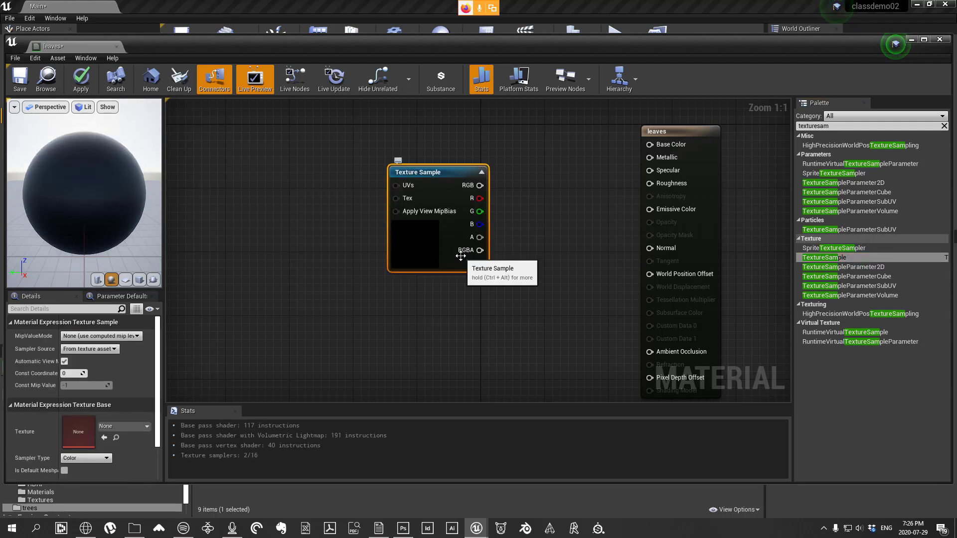
pyautogui.moveTo(388, 53); pyautogui.dragTo(486, 55)
pyautogui.click(235, 439)
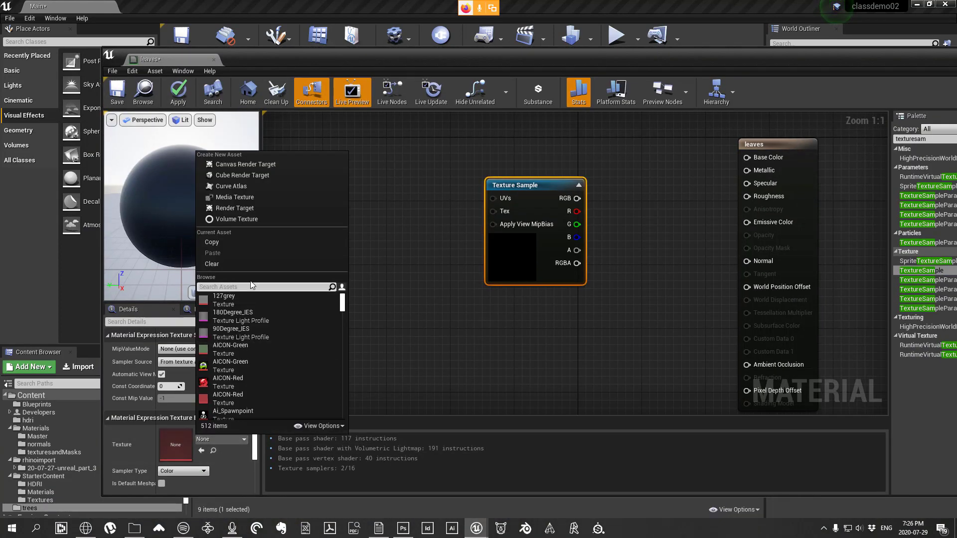
pyautogui.write('nadeln')
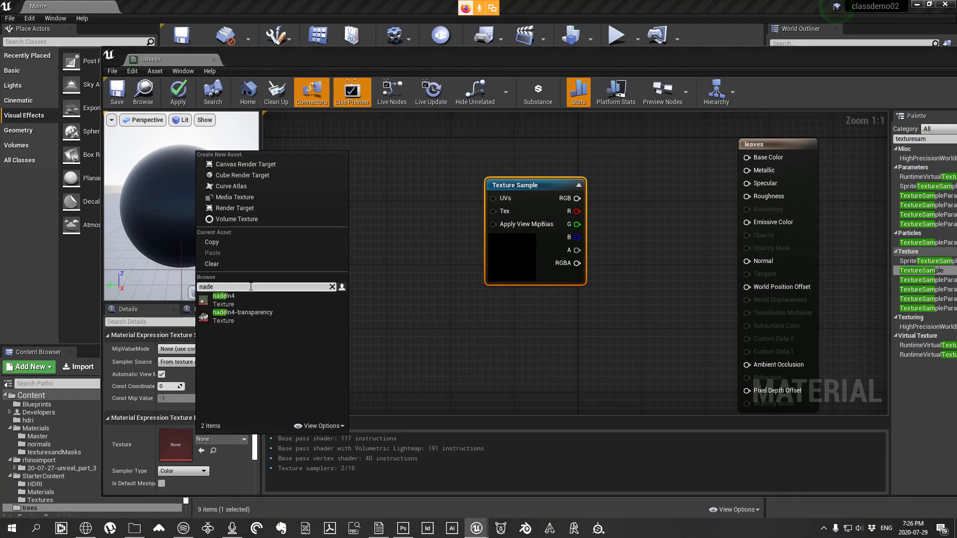
pyautogui.click(229, 299)
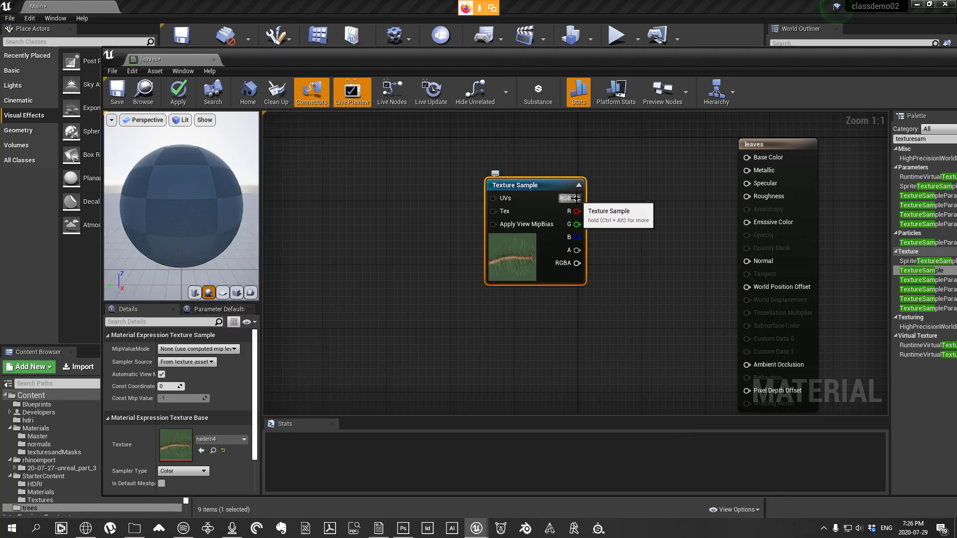
# Step: Connect the nadeln4 sample's RGB output to the Base Color input and check the result on the preview sphere
pyautogui.moveTo(577, 198); pyautogui.dragTo(718, 194)
pyautogui.moveTo(523, 286); pyautogui.dragTo(487, 207)
pyautogui.moveTo(190, 187); pyautogui.dragTo(152, 230)
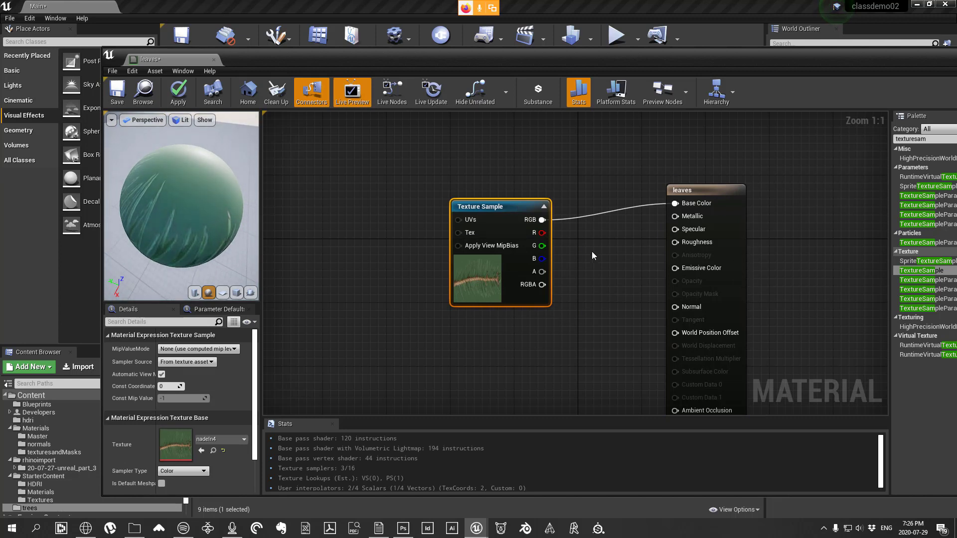
pyautogui.scroll(-1, 587, 217)
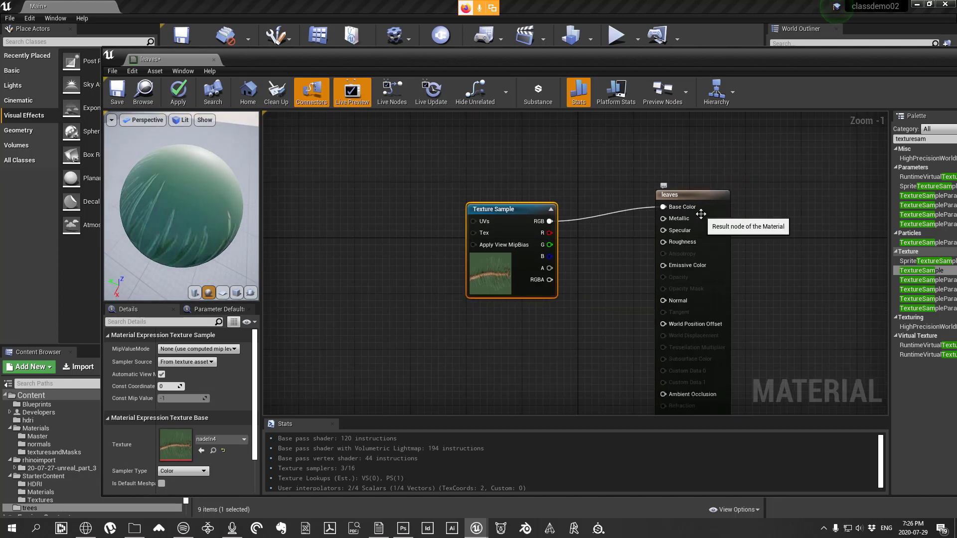
# Step: Reposition the leaves result node and set the material's Blend Mode to Masked
pyautogui.moveTo(705, 199); pyautogui.dragTo(691, 173)
pyautogui.scroll(-1, 598, 215)
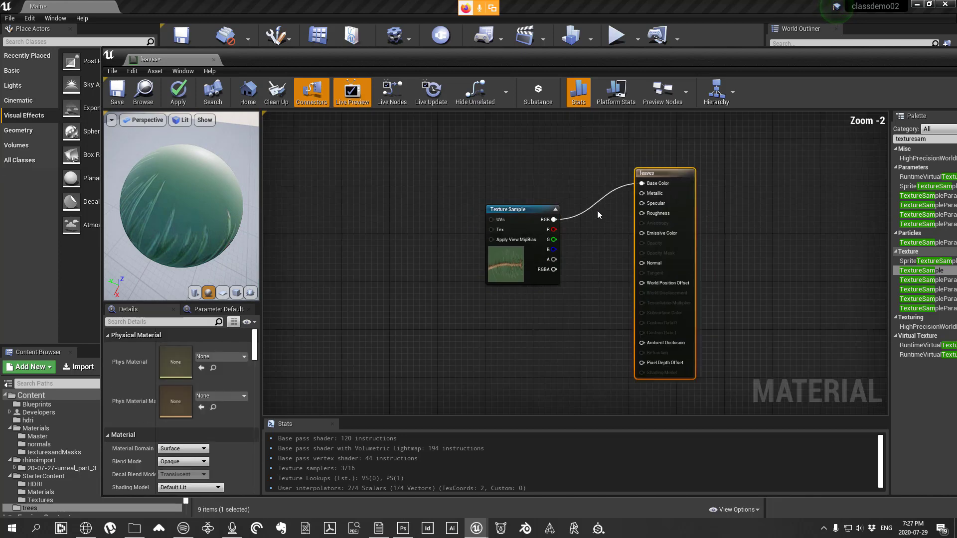
pyautogui.scroll(1, 629, 249)
pyautogui.scroll(-1, 464, 199)
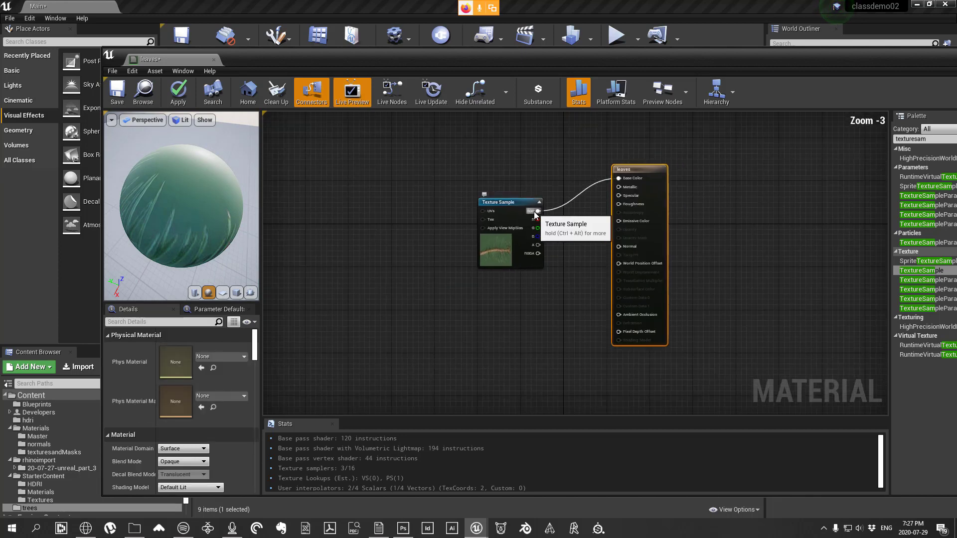
pyautogui.scroll(1, 652, 192)
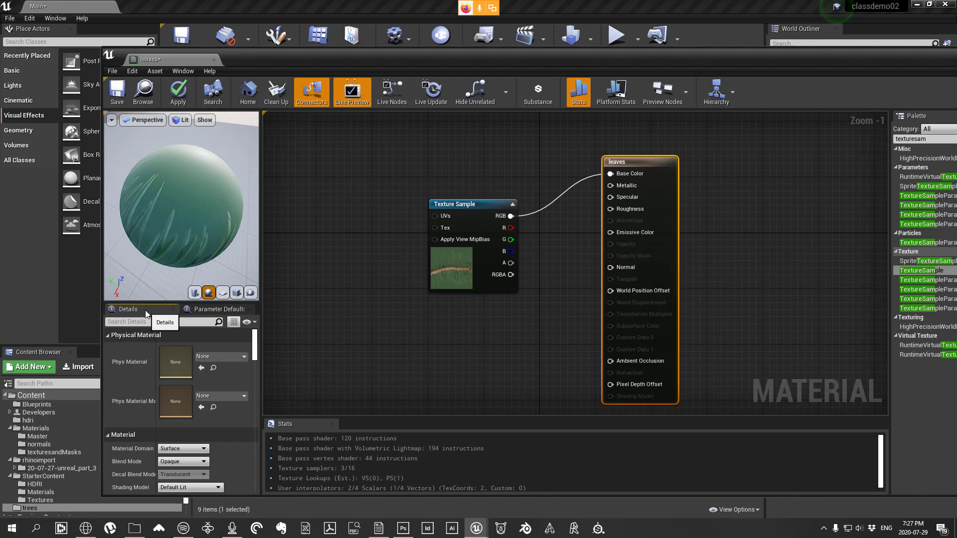
pyautogui.click(198, 451)
pyautogui.click(199, 457)
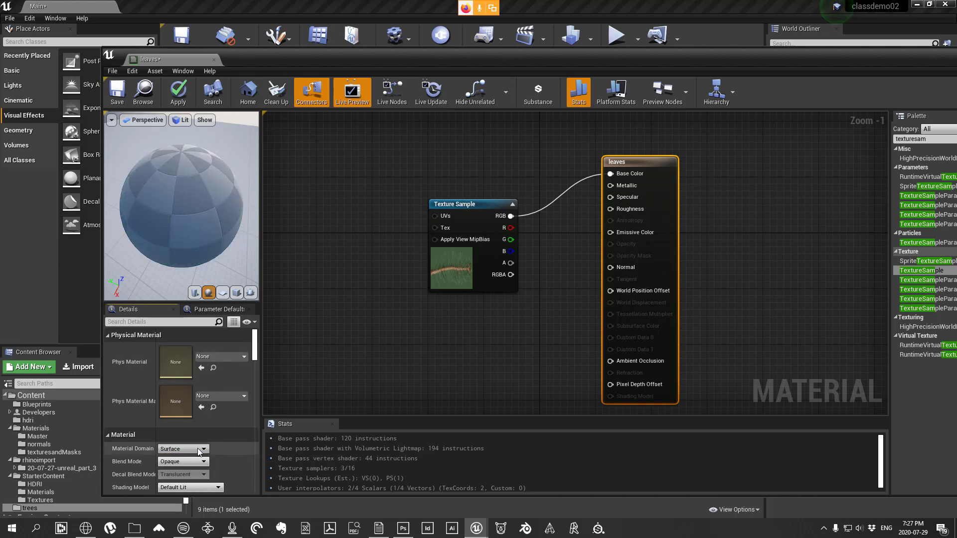
pyautogui.click(201, 462)
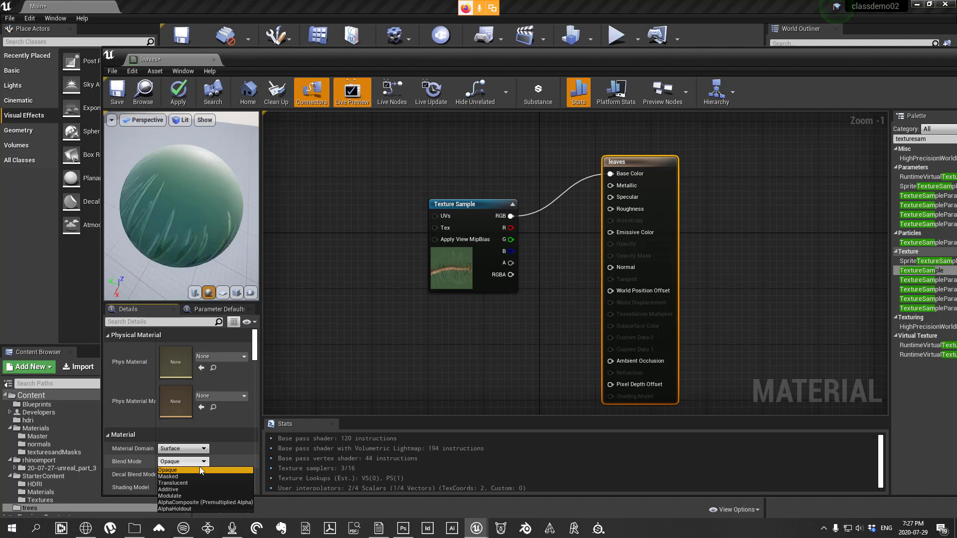
pyautogui.click(183, 478)
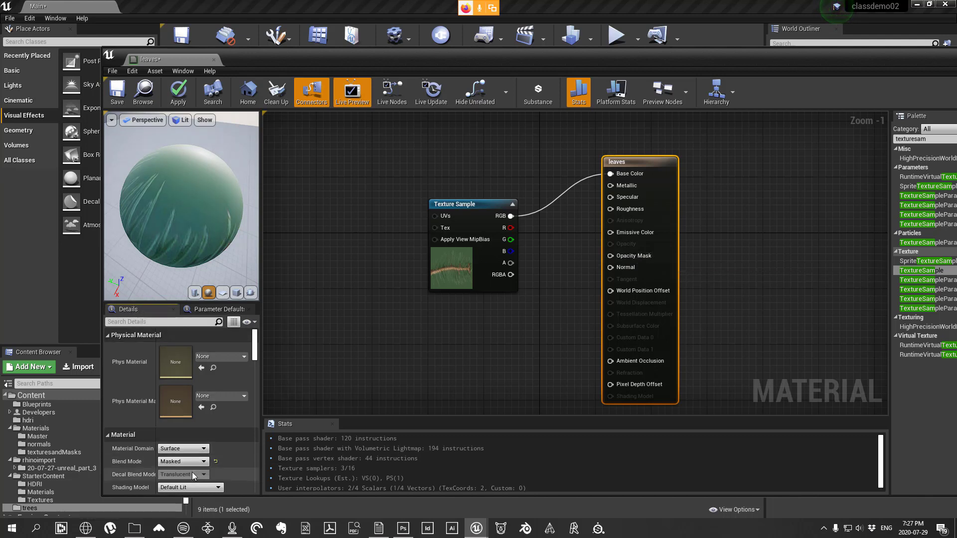
pyautogui.click(182, 461)
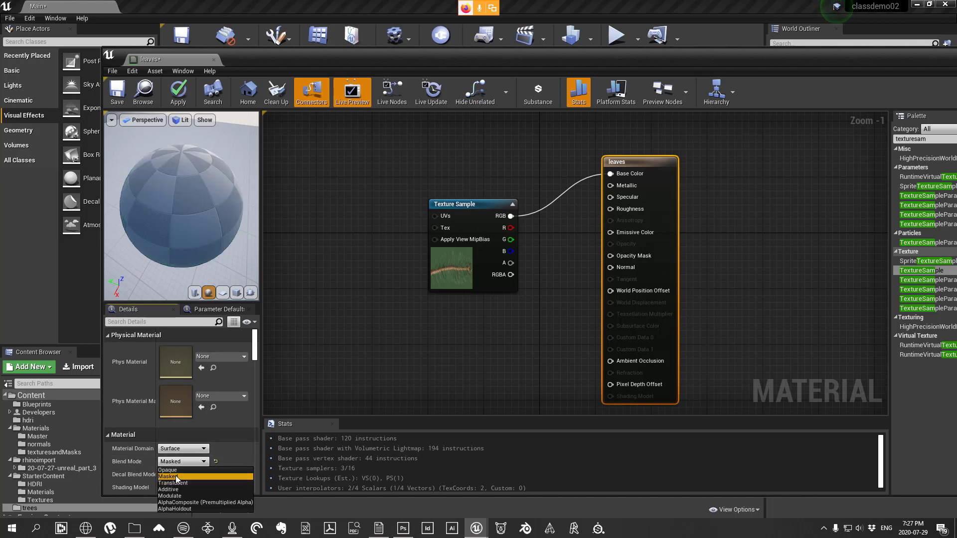
pyautogui.click(439, 324)
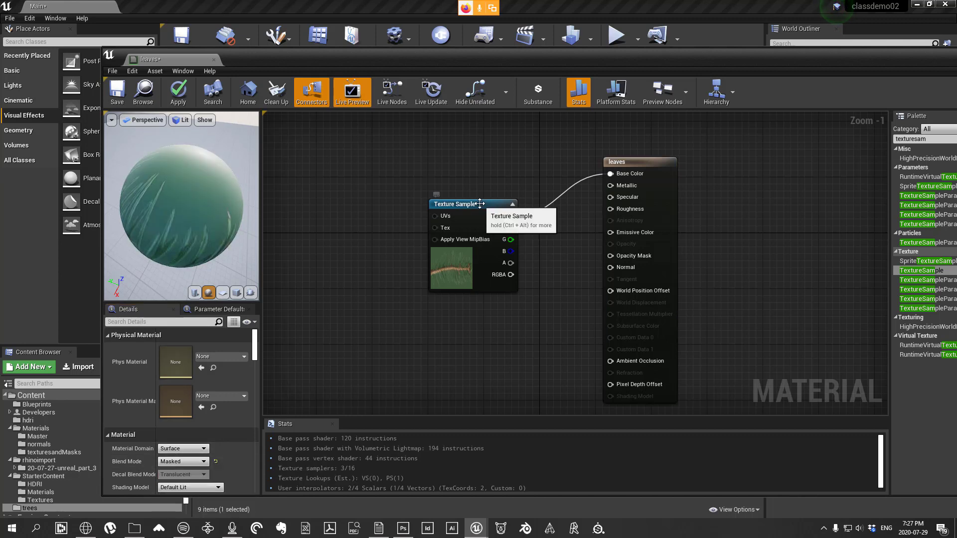
# Step: Align the nadeln4 node with Base Color, add a second Texture Sample below it, and assign that one the nadeln4-transparency texture
pyautogui.moveTo(479, 207); pyautogui.dragTo(452, 164)
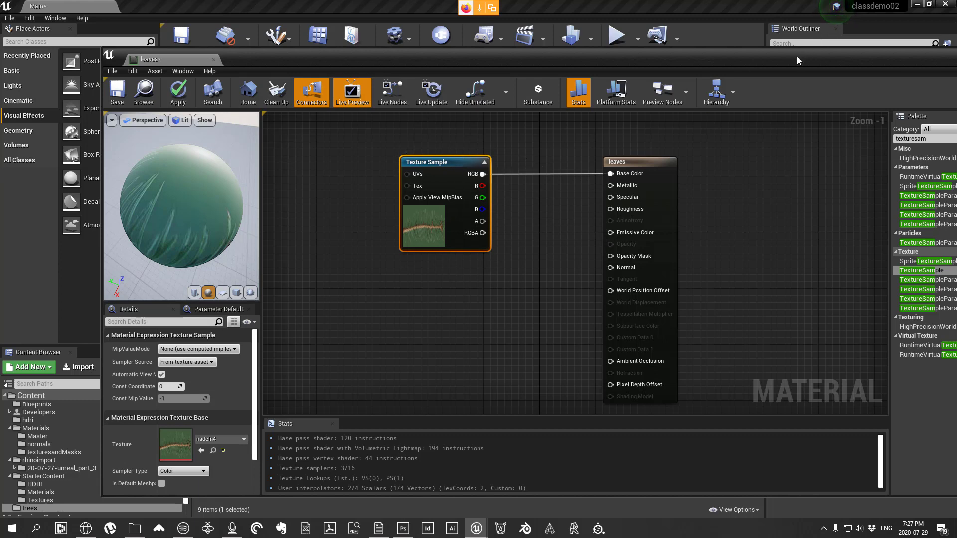
pyautogui.moveTo(805, 57); pyautogui.dragTo(710, 41)
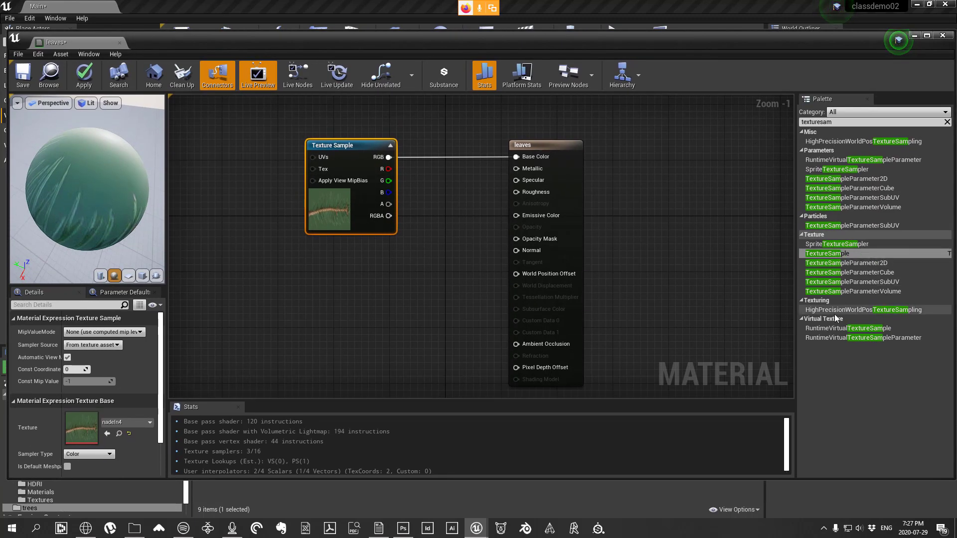
pyautogui.moveTo(839, 253); pyautogui.dragTo(334, 279)
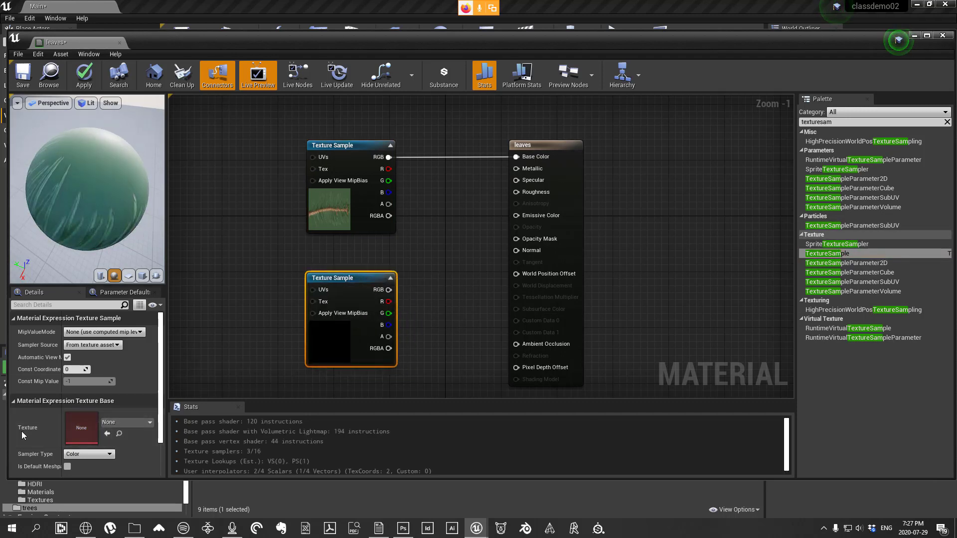
pyautogui.click(135, 423)
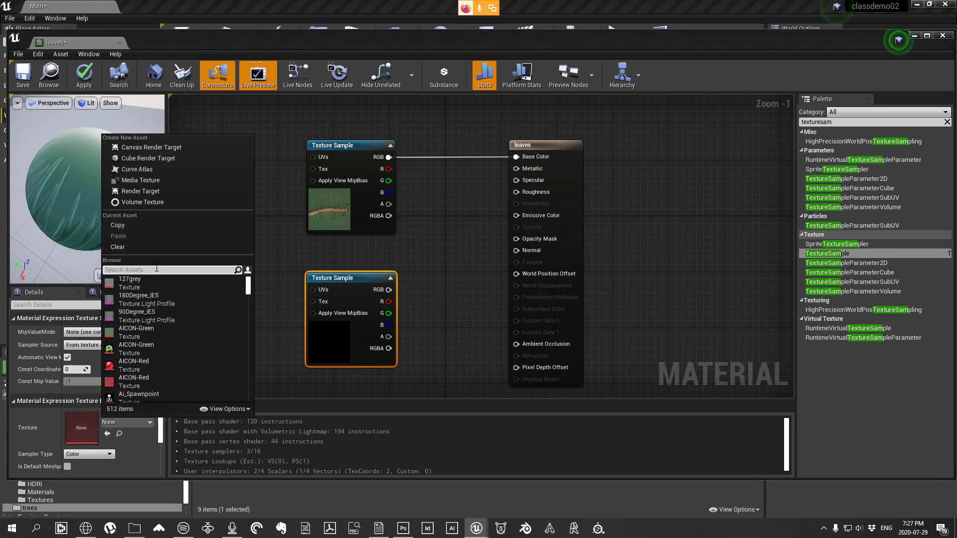
pyautogui.write('nade')
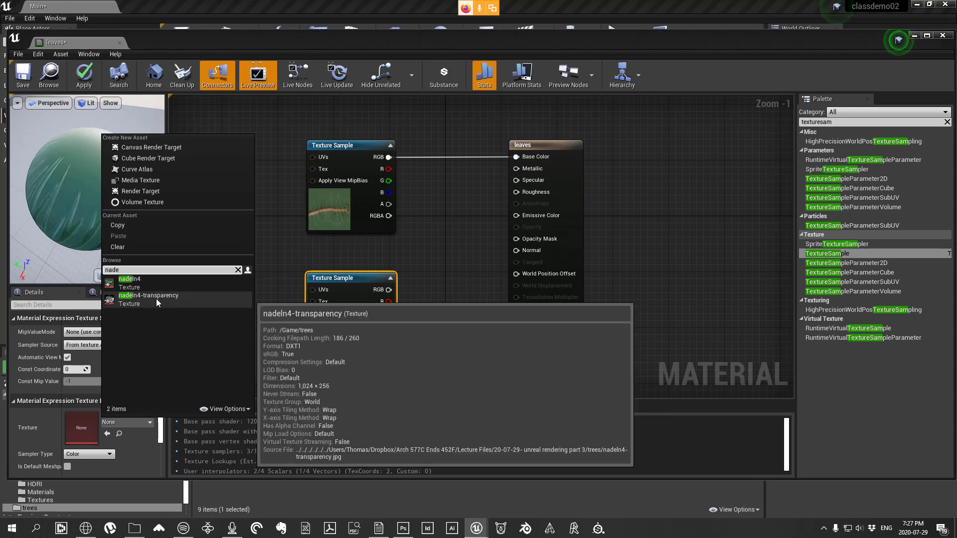
pyautogui.click(157, 299)
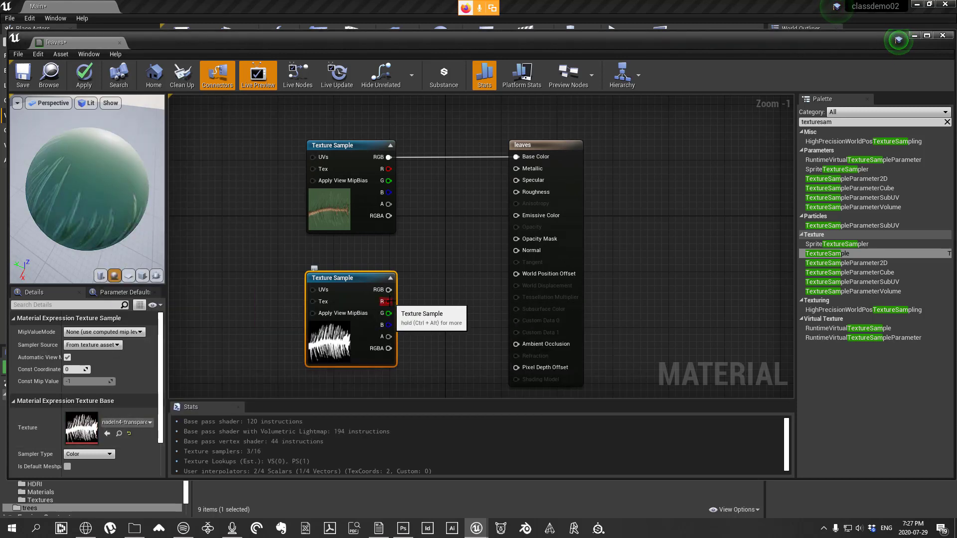
# Step: Connect the nadeln4-transparency sample's R output to the Opacity Mask input and inspect the cut-out on the preview sphere
pyautogui.moveTo(388, 302); pyautogui.dragTo(410, 293)
pyautogui.moveTo(447, 233); pyautogui.dragTo(517, 238)
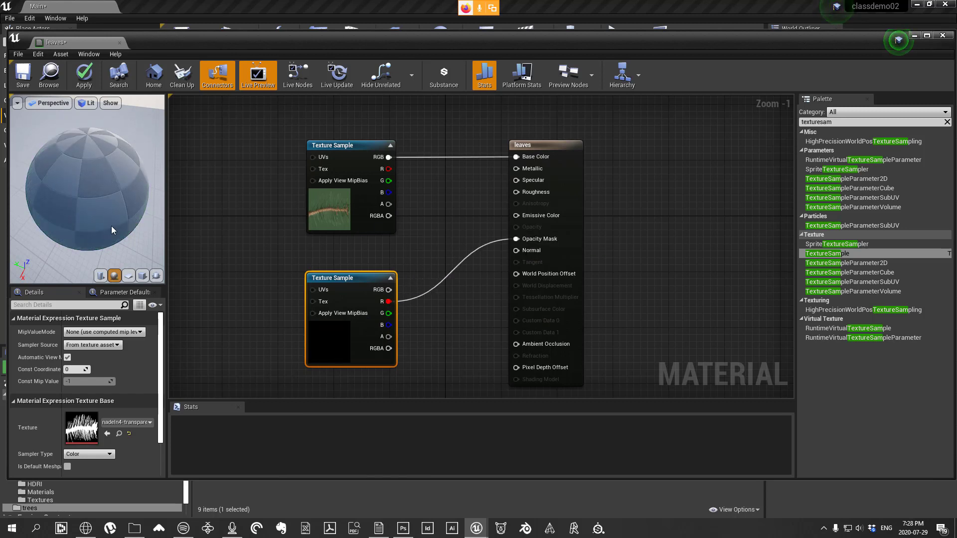
pyautogui.moveTo(96, 238); pyautogui.dragTo(75, 289)
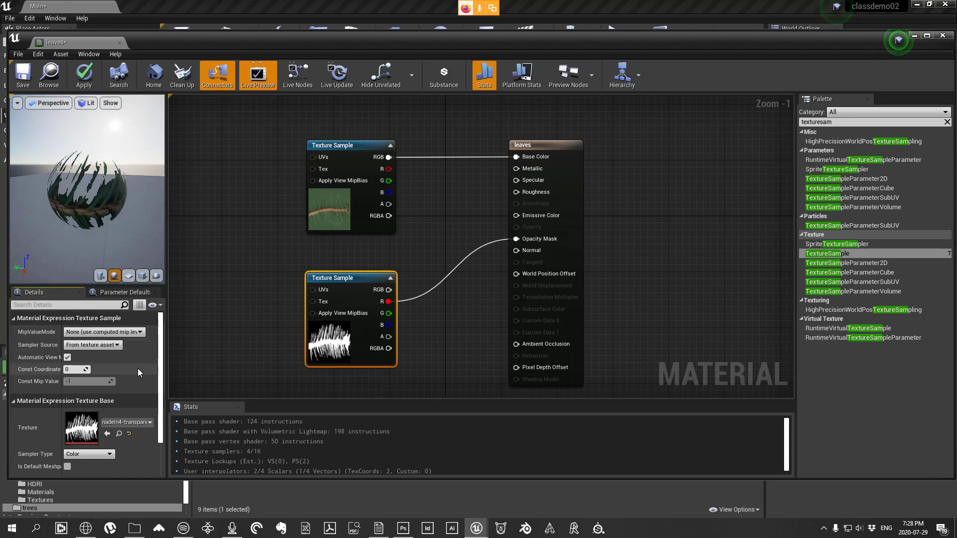
pyautogui.scroll(-3, 139, 372)
pyautogui.scroll(3, 130, 381)
pyautogui.scroll(-2, 118, 389)
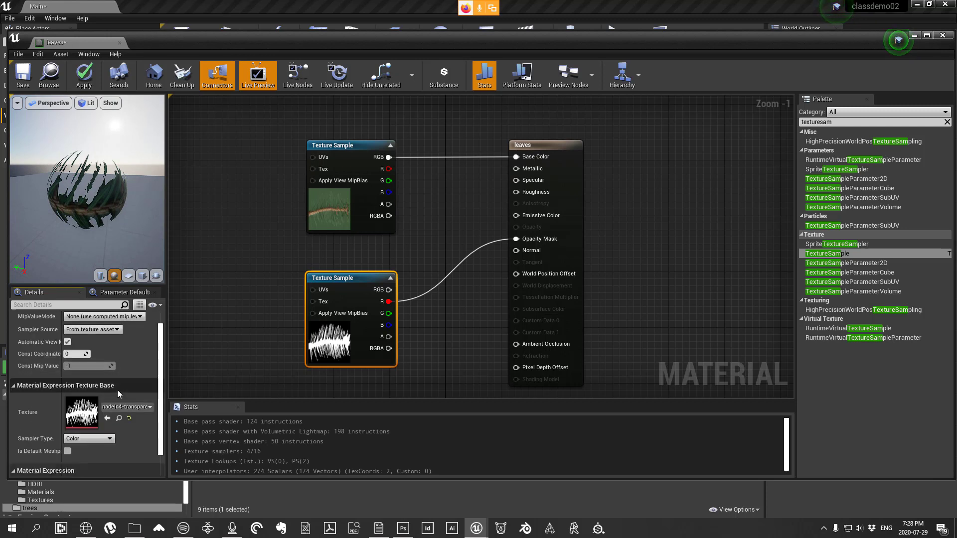
pyautogui.scroll(2, 130, 400)
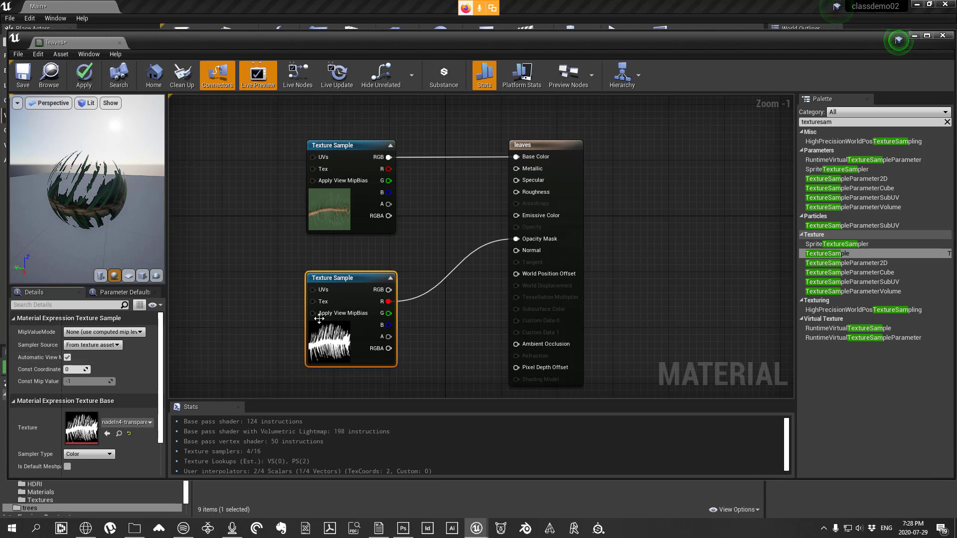
# Step: Enable Two Sided for the leaves material and check the preview sphere from another angle
pyautogui.click(553, 146)
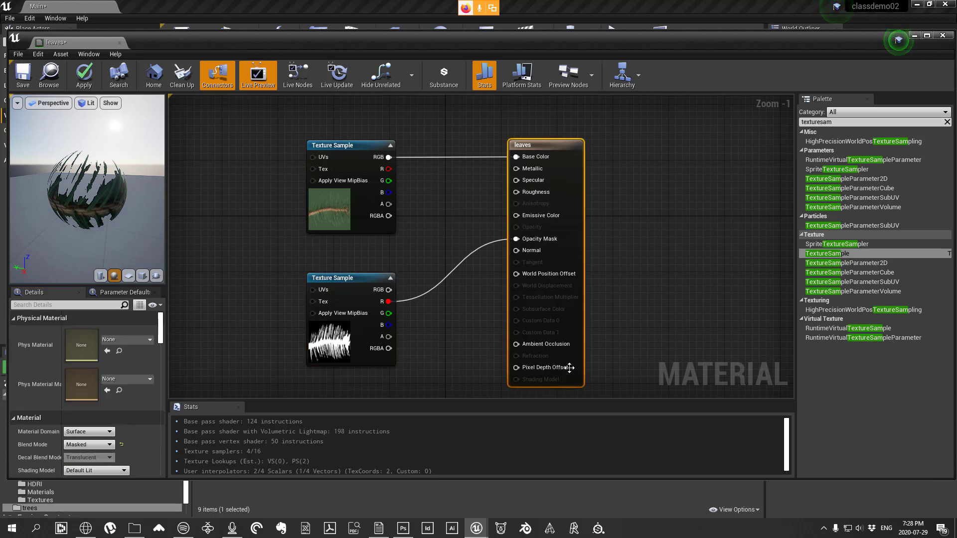
pyautogui.scroll(-2, 88, 370)
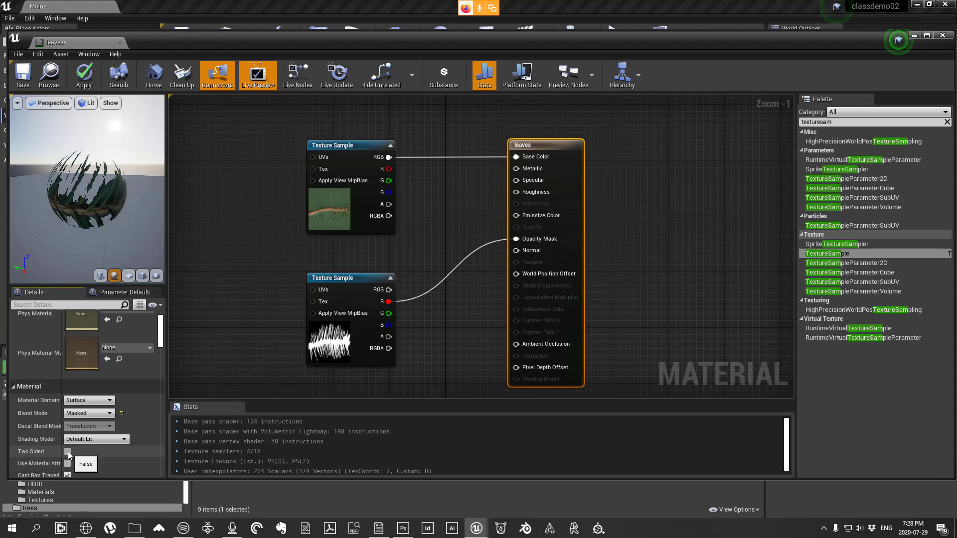
pyautogui.click(67, 452)
pyautogui.moveTo(108, 181); pyautogui.dragTo(61, 109)
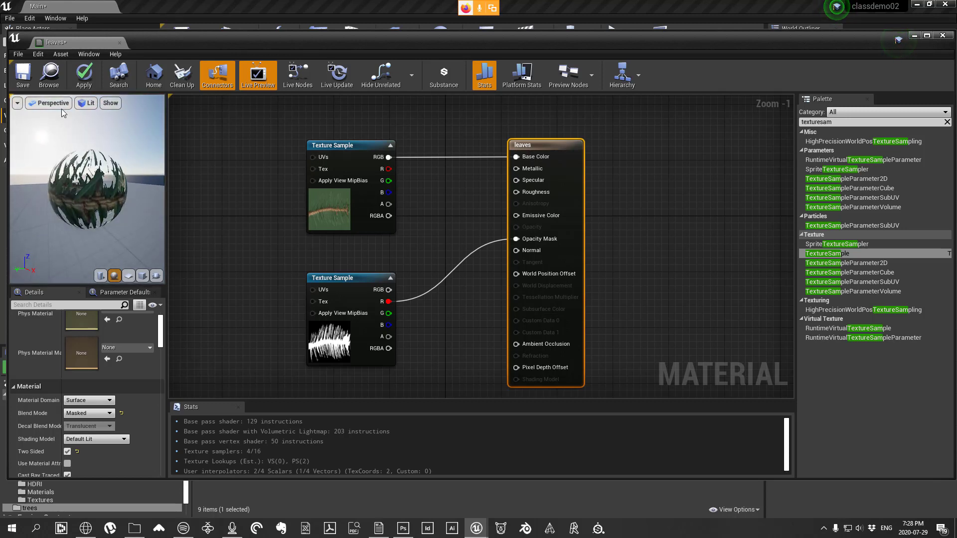
# Step: Apply and save the leaves material, and close its editor
pyautogui.click(84, 81)
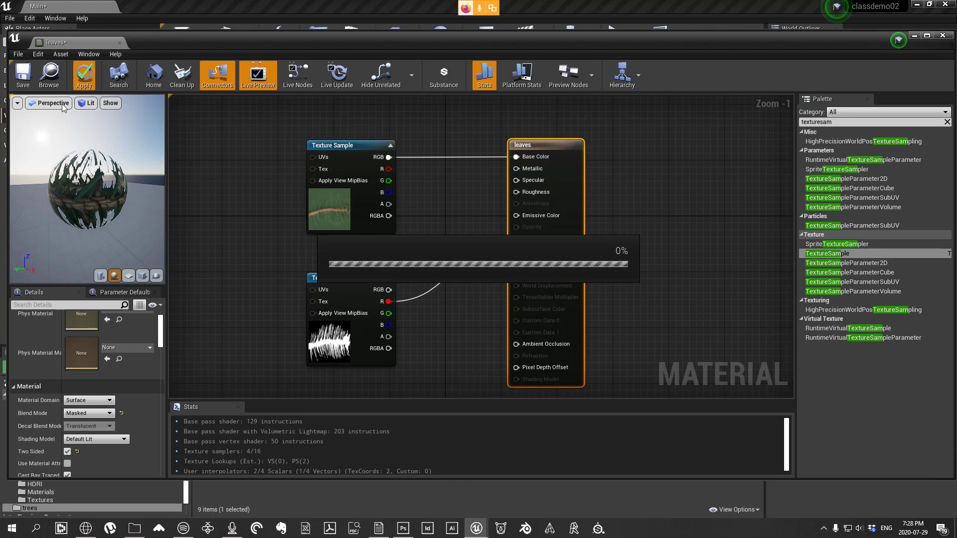
pyautogui.click(21, 74)
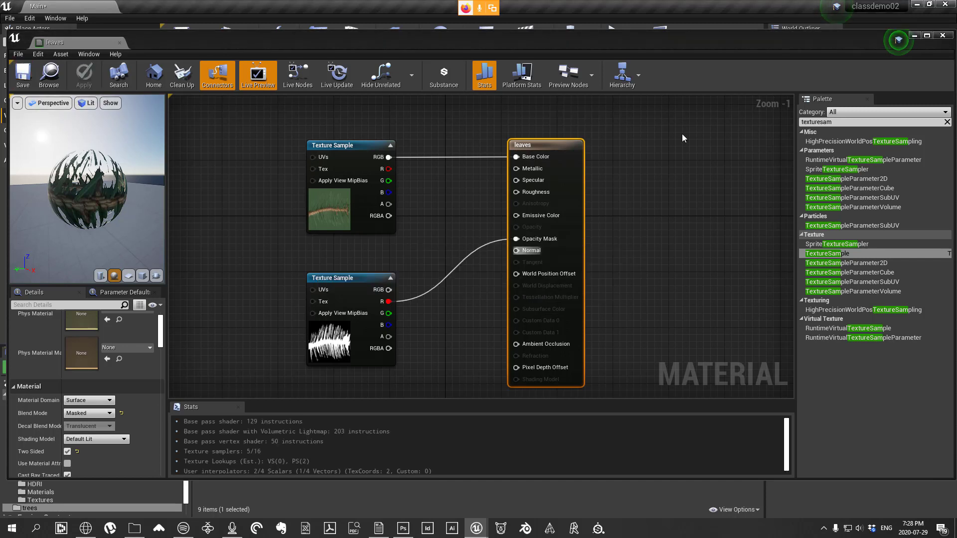
pyautogui.click(943, 36)
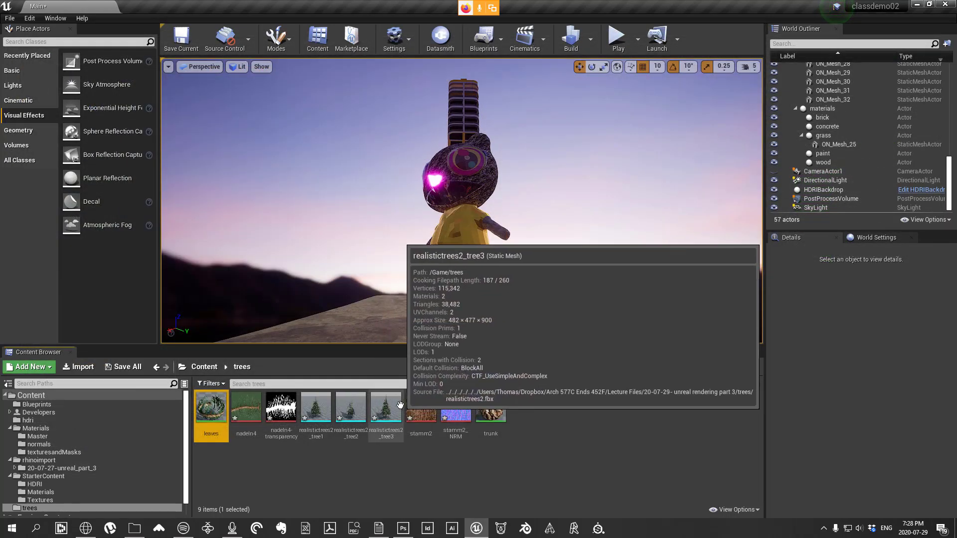
# Step: Open the realistictrees2_tree2 mesh, inspect its trunk and leaf materials from afar and up close, and close the mesh editor
pyautogui.click(355, 410)
pyautogui.doubleClick(356, 409)
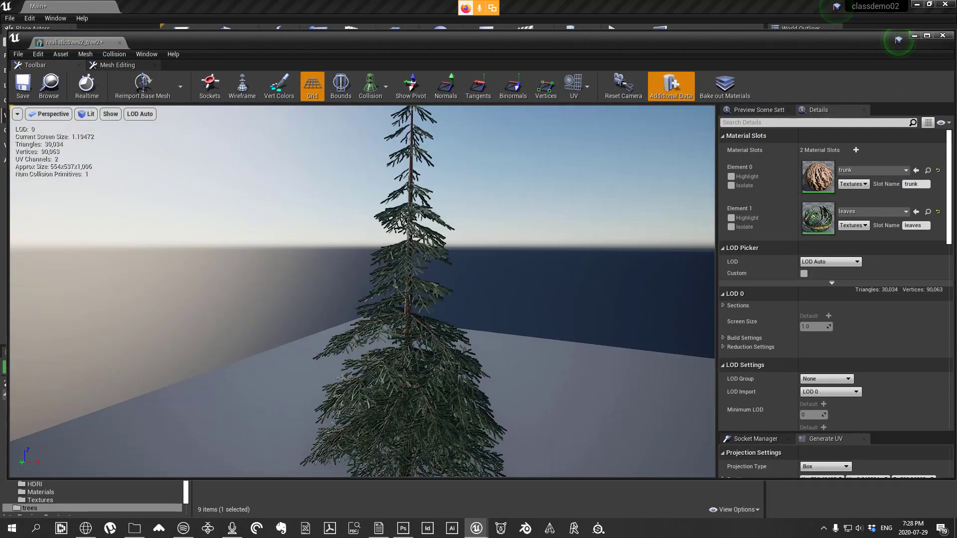
pyautogui.moveTo(356, 349)
pyautogui.mouseDown(button='right')
pyautogui.moveTo(356, 407)
pyautogui.moveTo(369, 384)
pyautogui.moveTo(361, 352)
pyautogui.moveTo(259, 346)
pyautogui.moveTo(339, 337)
pyautogui.moveTo(374, 381)
pyautogui.moveTo(364, 348)
pyautogui.moveTo(358, 362)
pyautogui.mouseUp(button='right')
pyautogui.scroll(8, 356, 406)
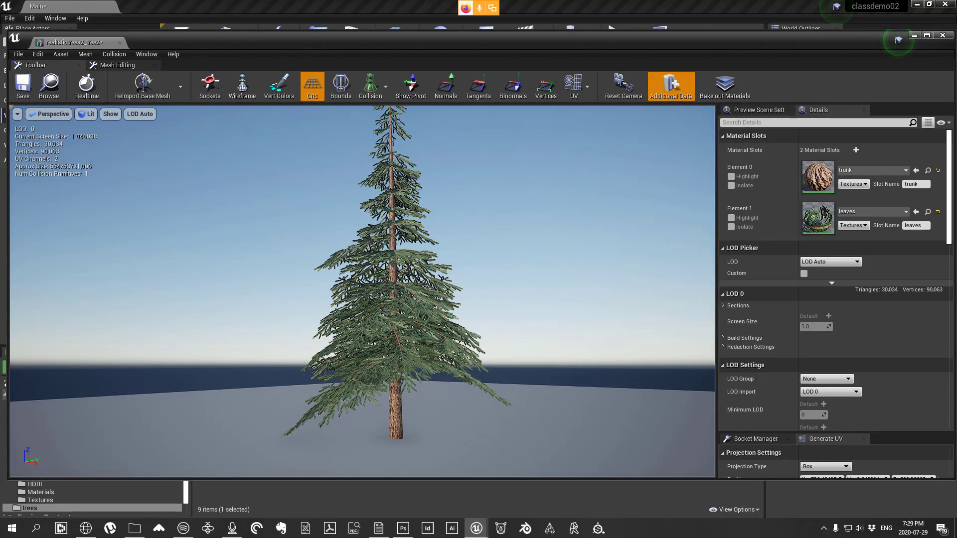
pyautogui.scroll(5, 358, 361)
pyautogui.scroll(5, 362, 291)
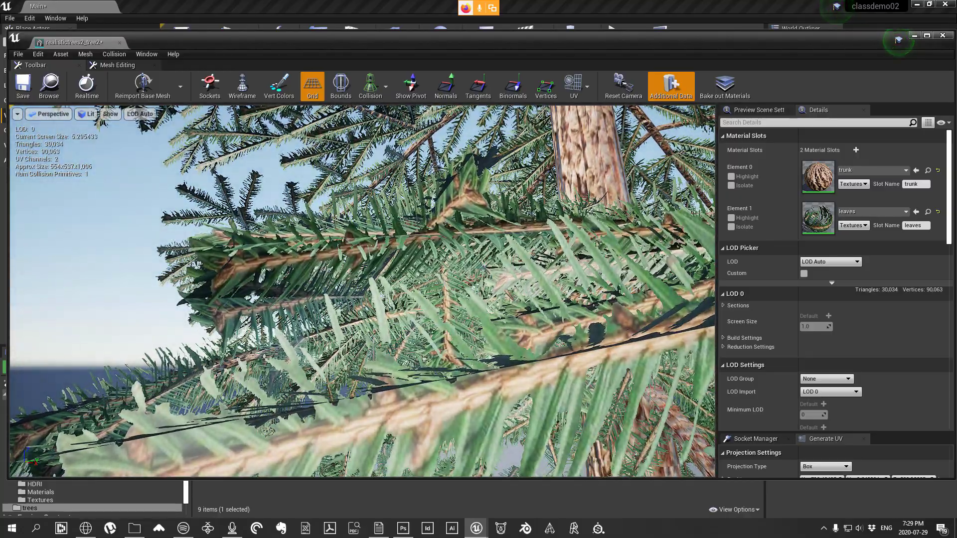
pyautogui.scroll(-10, 362, 291)
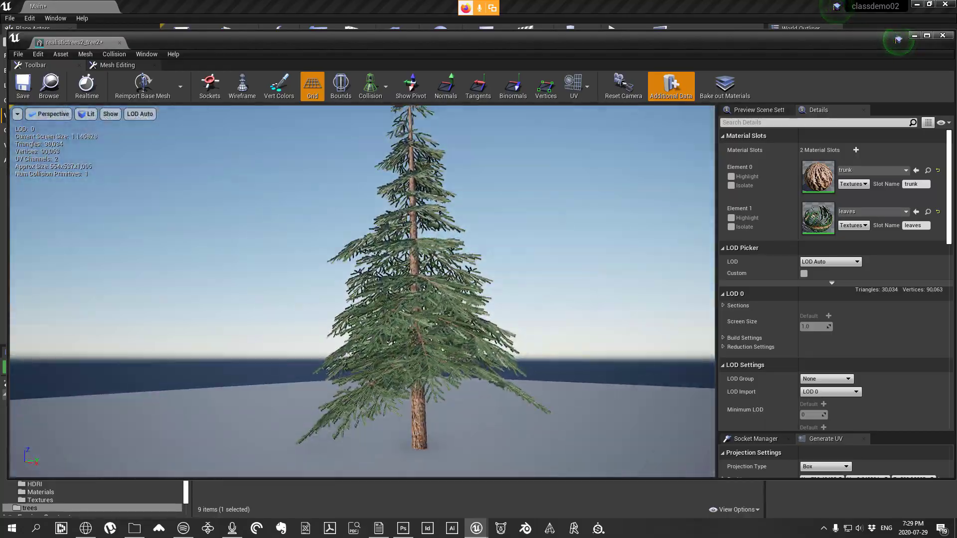
pyautogui.moveTo(516, 344)
pyautogui.mouseDown()
pyautogui.moveTo(521, 360)
pyautogui.moveTo(516, 344)
pyautogui.mouseUp()
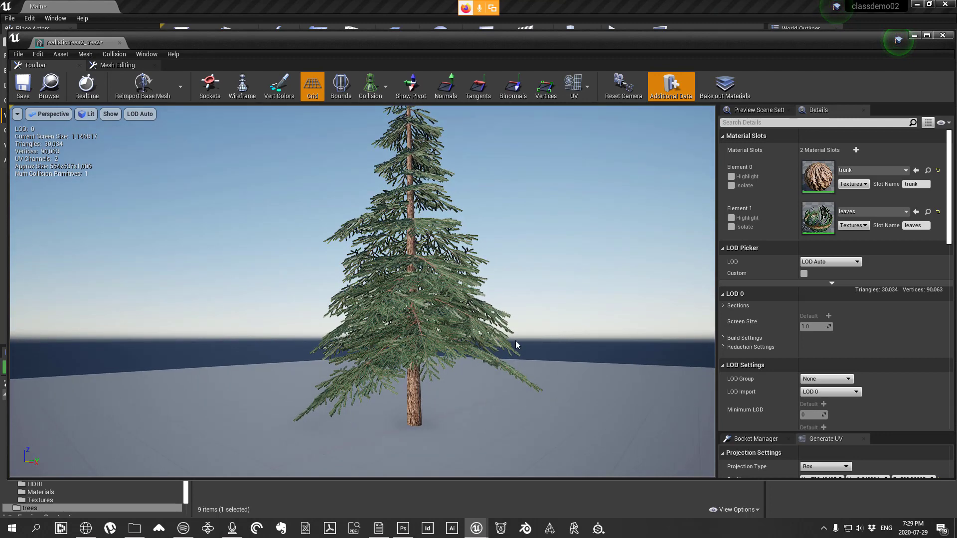
pyautogui.click(943, 36)
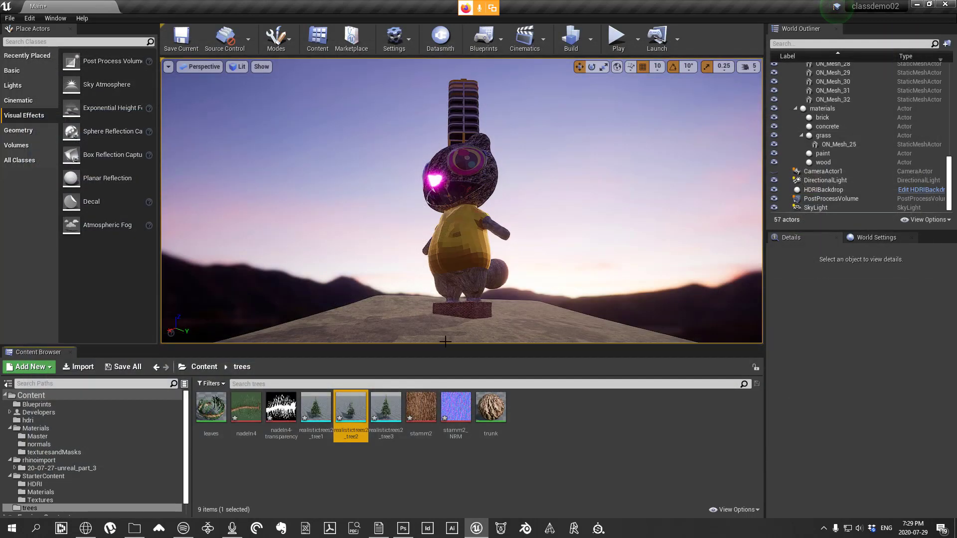
# Step: Frame the hill in front of the statue in the level view and activate Foliage mode
pyautogui.click(369, 484)
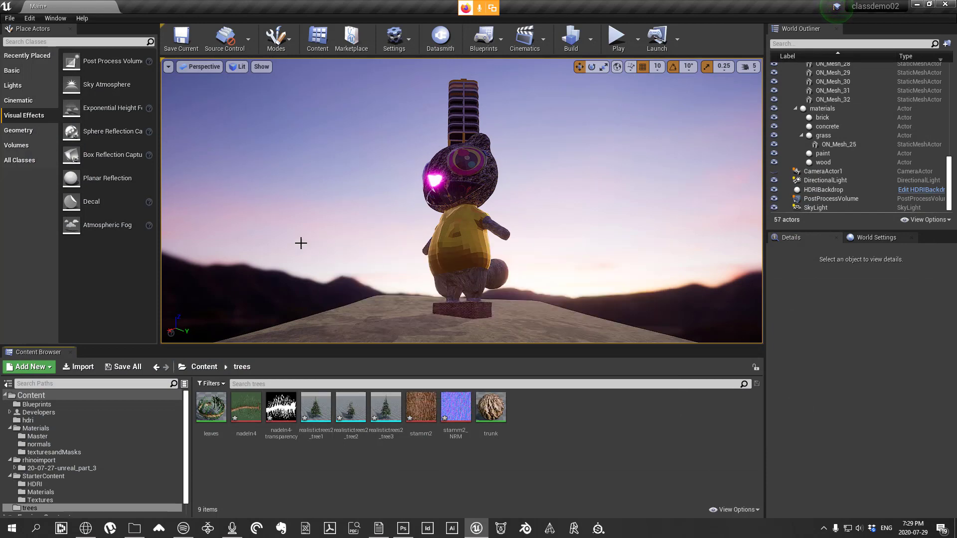
pyautogui.moveTo(363, 221); pyautogui.dragTo(379, 261, button='right')
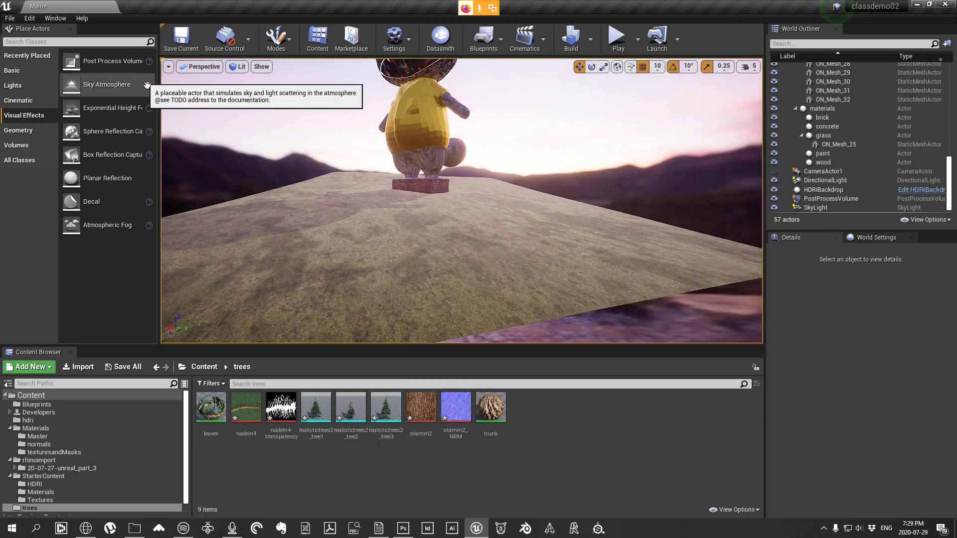
pyautogui.moveTo(498, 256); pyautogui.dragTo(346, 65, button='right')
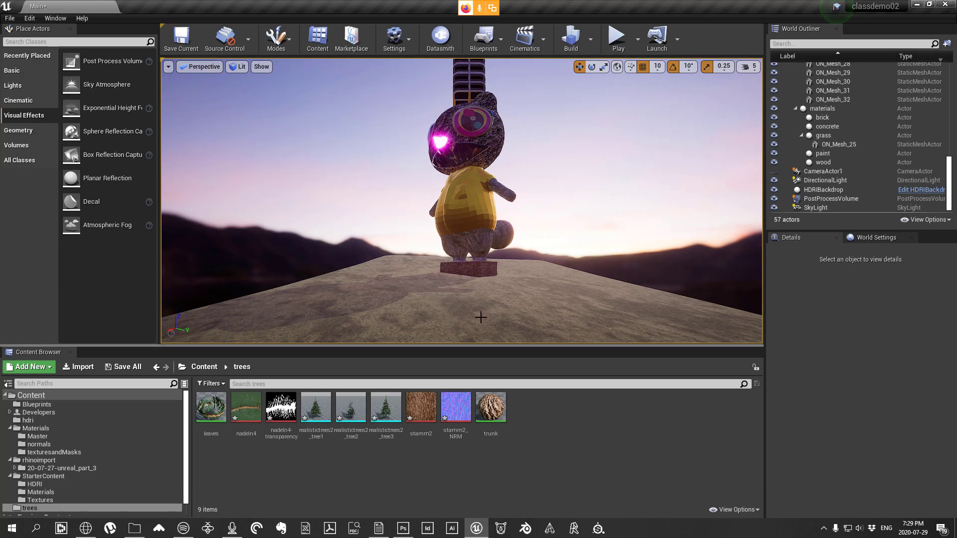
pyautogui.moveTo(481, 317)
pyautogui.mouseDown(button='right')
pyautogui.moveTo(510, 322)
pyautogui.moveTo(483, 319)
pyautogui.mouseUp(button='right')
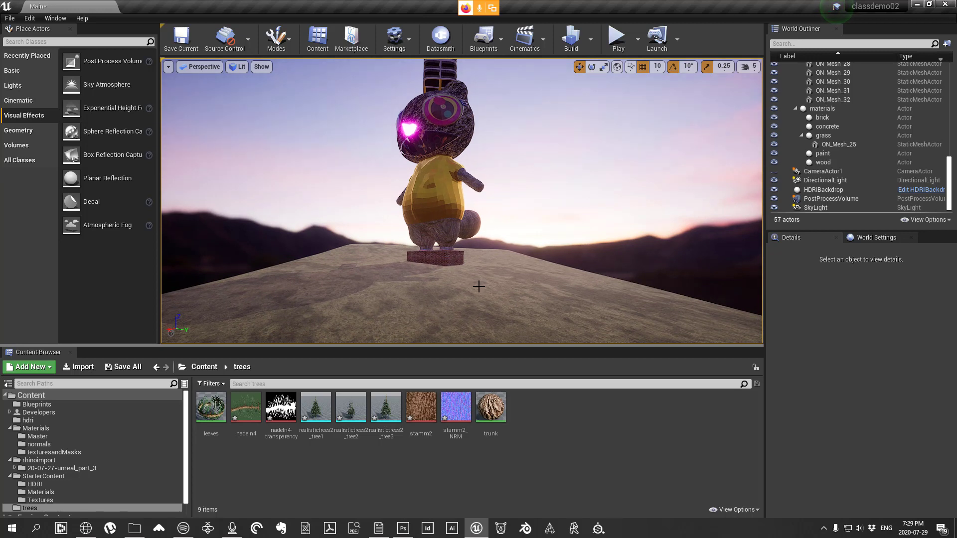
pyautogui.click(289, 41)
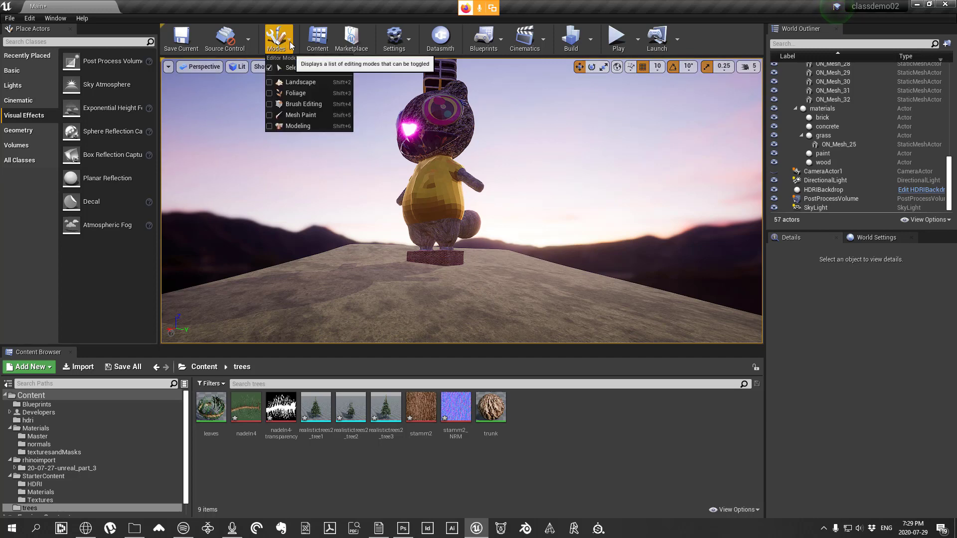
pyautogui.click(309, 92)
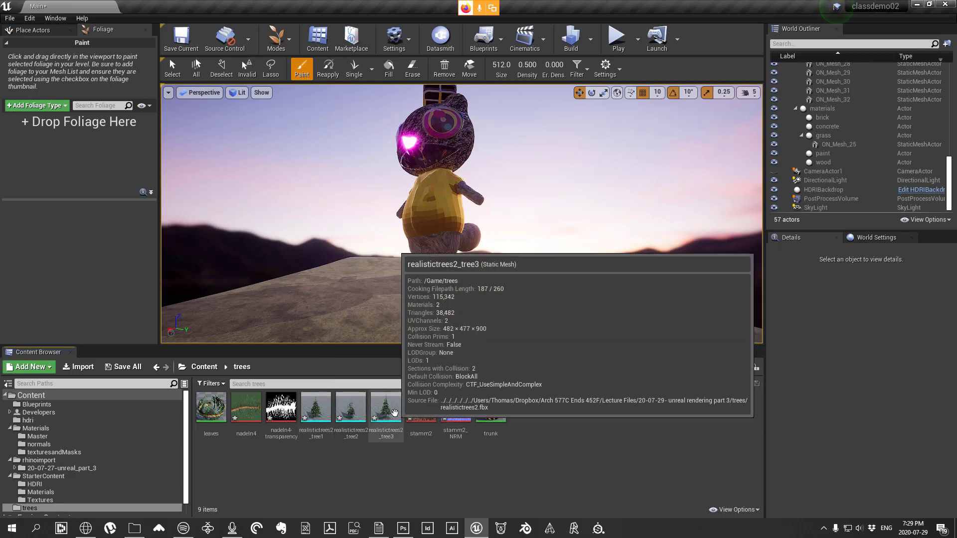
# Step: Add the realistictrees2_tree1, realistictrees2_tree2 and realistictrees2_tree3 meshes as foliage types
pyautogui.click(385, 409)
pyautogui.keyDown('shift'); pyautogui.click(316, 408); pyautogui.keyUp('shift')
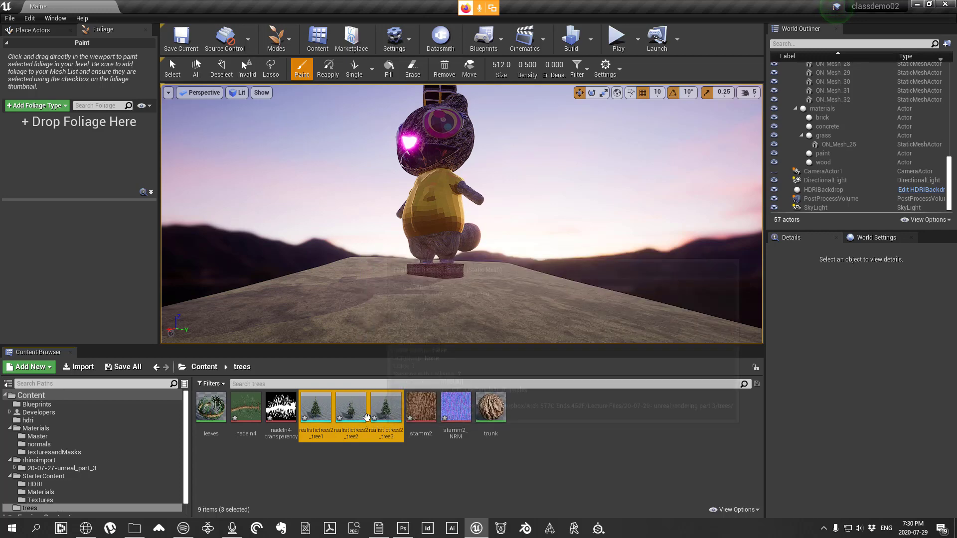
pyautogui.moveTo(355, 409); pyautogui.dragTo(73, 158)
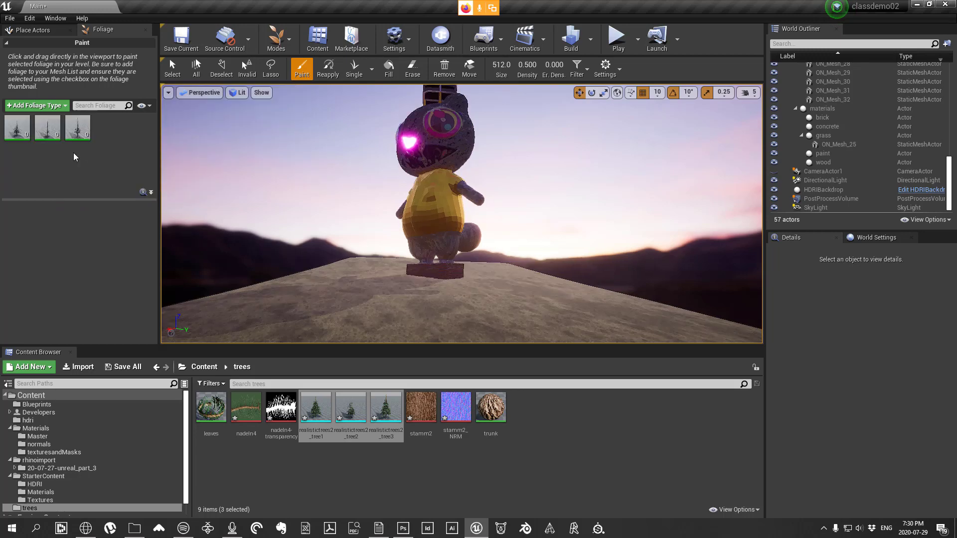
# Step: Look through the mesh and painting settings of the three tree foliage types one by one
pyautogui.click(15, 129)
pyautogui.click(45, 131)
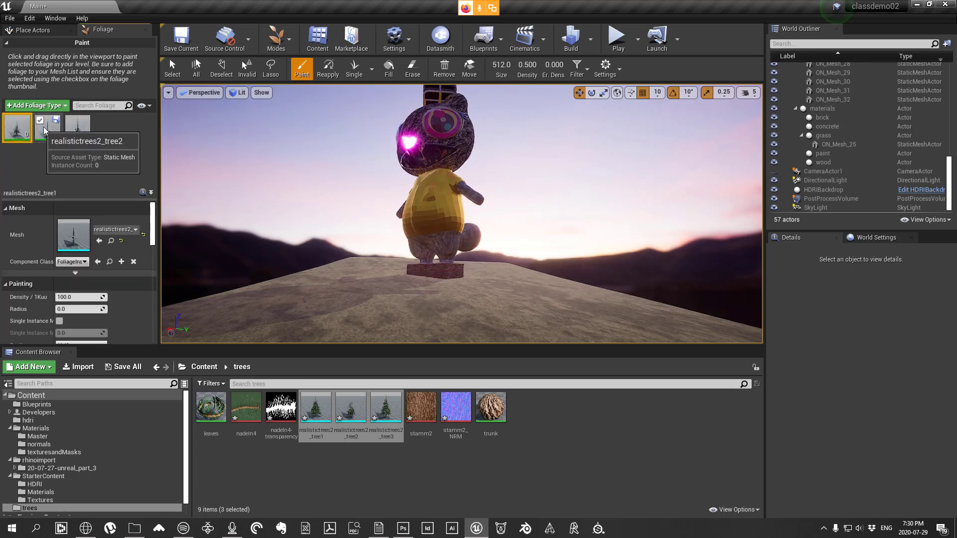
pyautogui.click(77, 128)
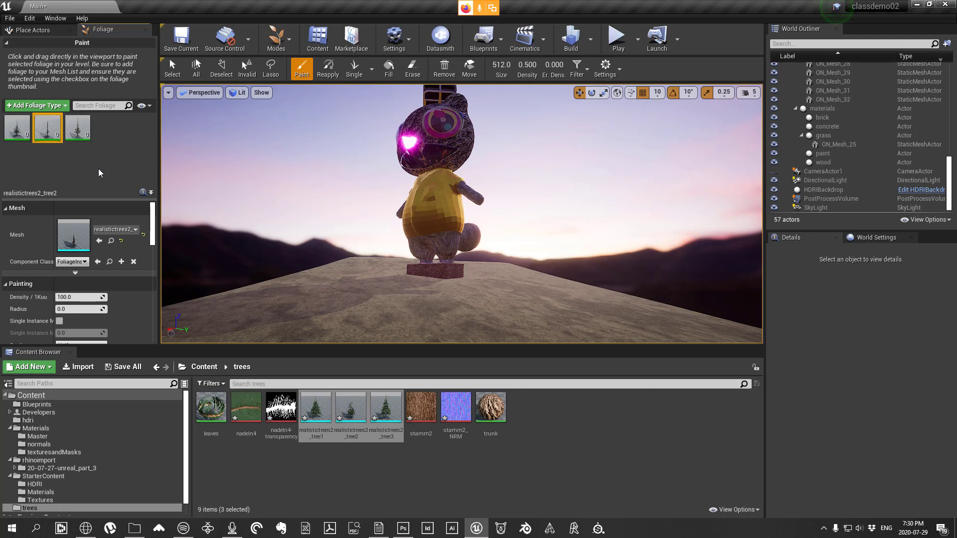
pyautogui.click(96, 173)
pyautogui.click(82, 128)
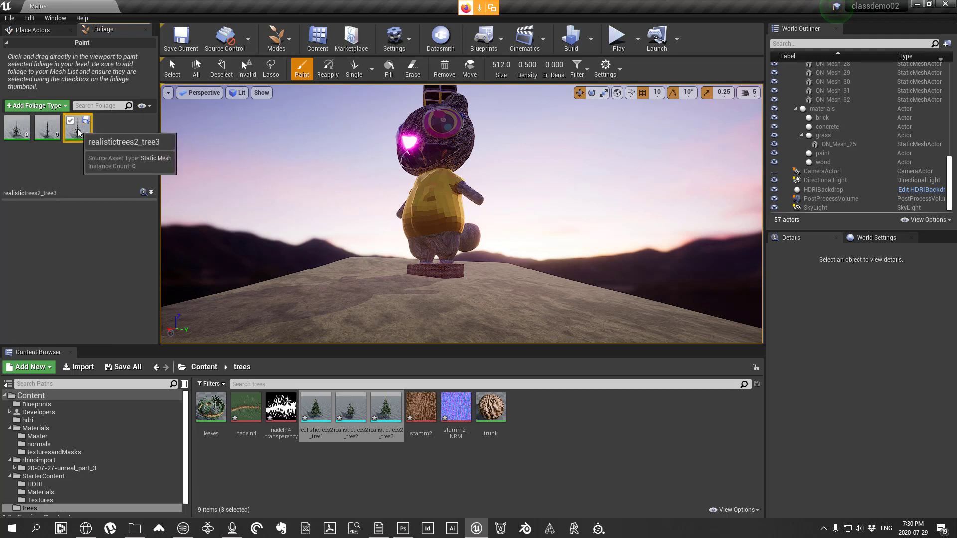
pyautogui.click(17, 128)
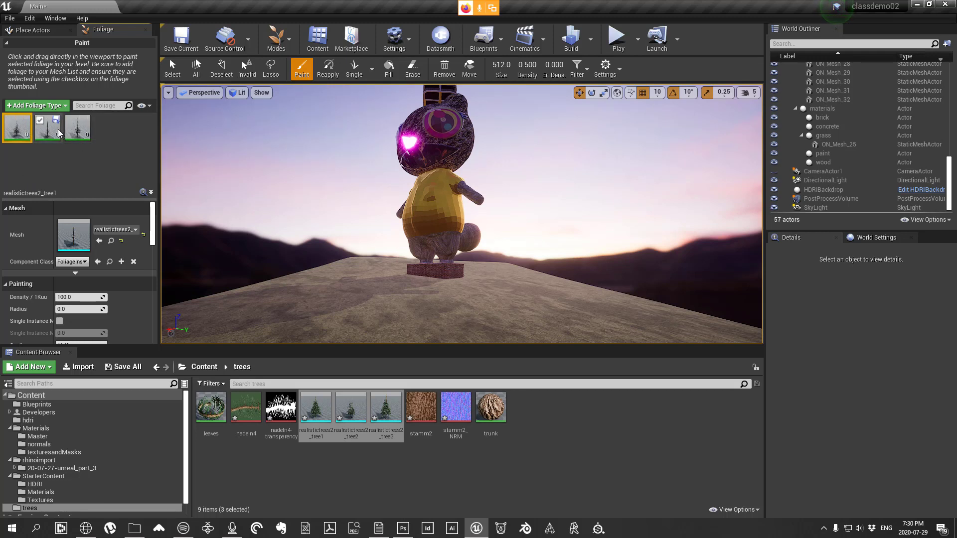
pyautogui.click(76, 131)
pyautogui.click(115, 164)
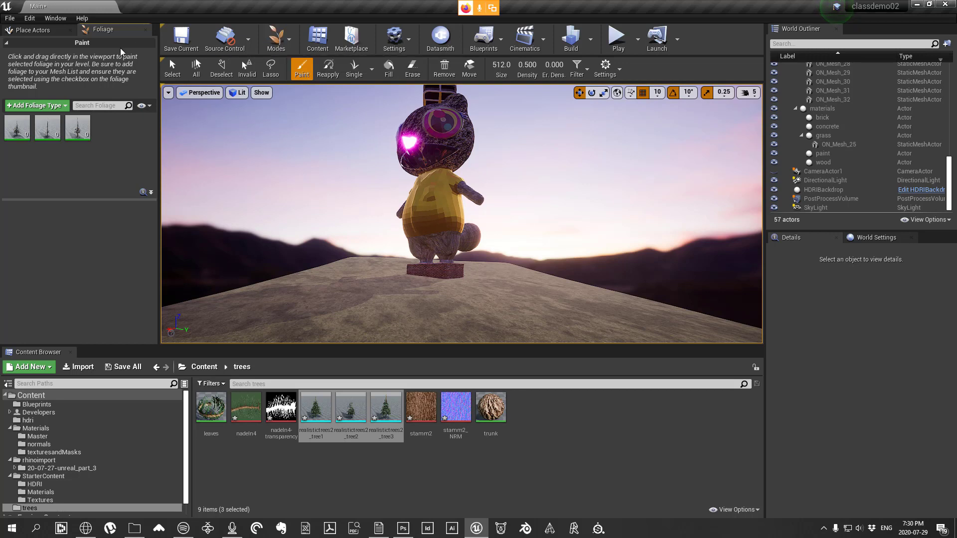
# Step: Restart Foliage mode and select all three tree foliage types together
pyautogui.click(50, 31)
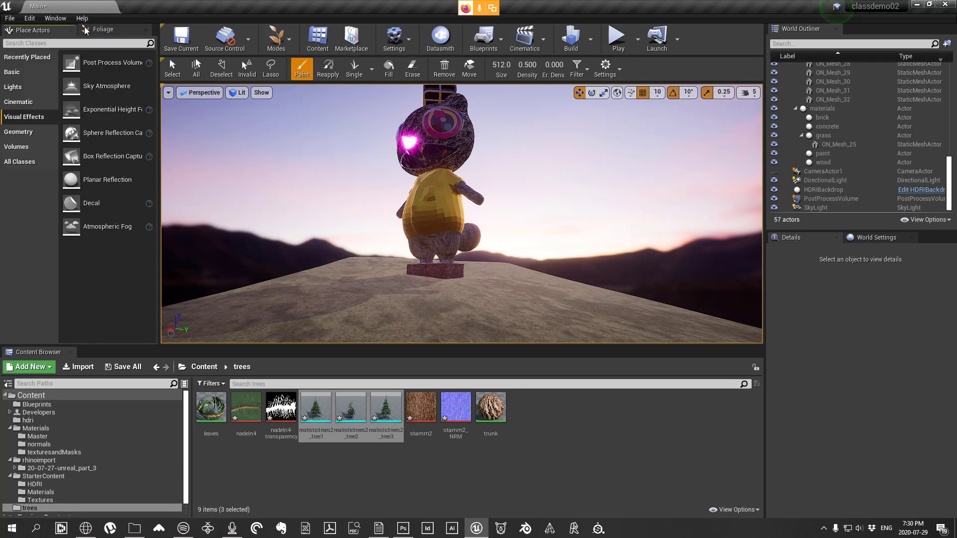
pyautogui.click(103, 31)
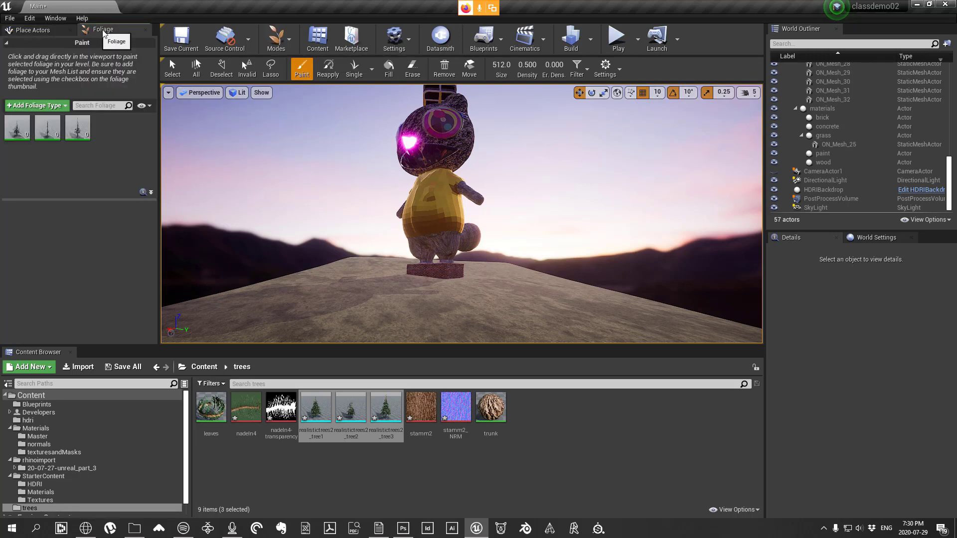
pyautogui.click(286, 40)
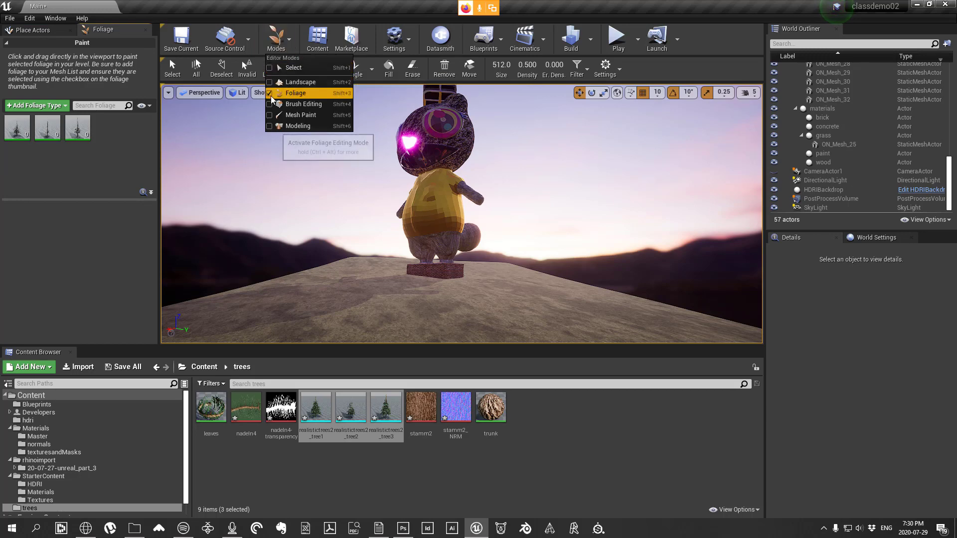
pyautogui.click(146, 30)
pyautogui.click(275, 37)
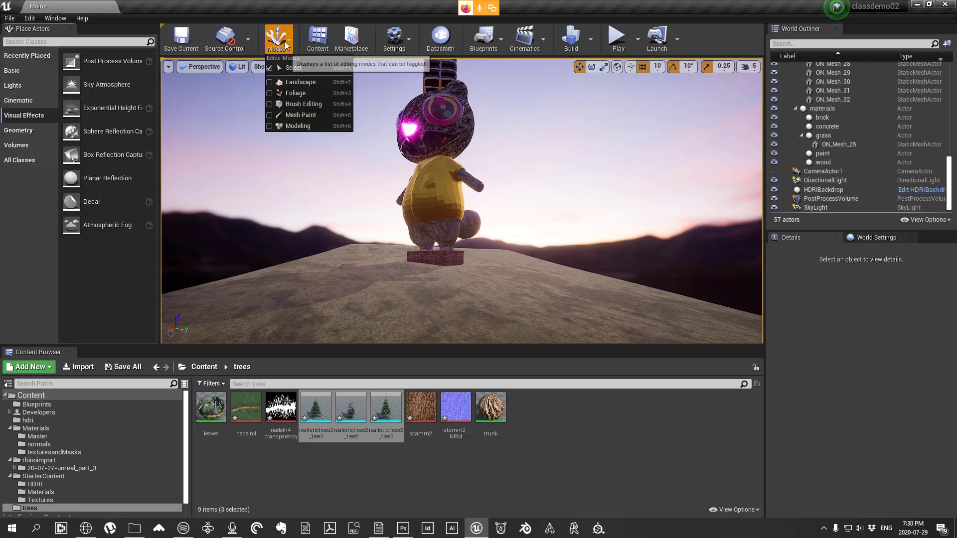
pyautogui.click(292, 93)
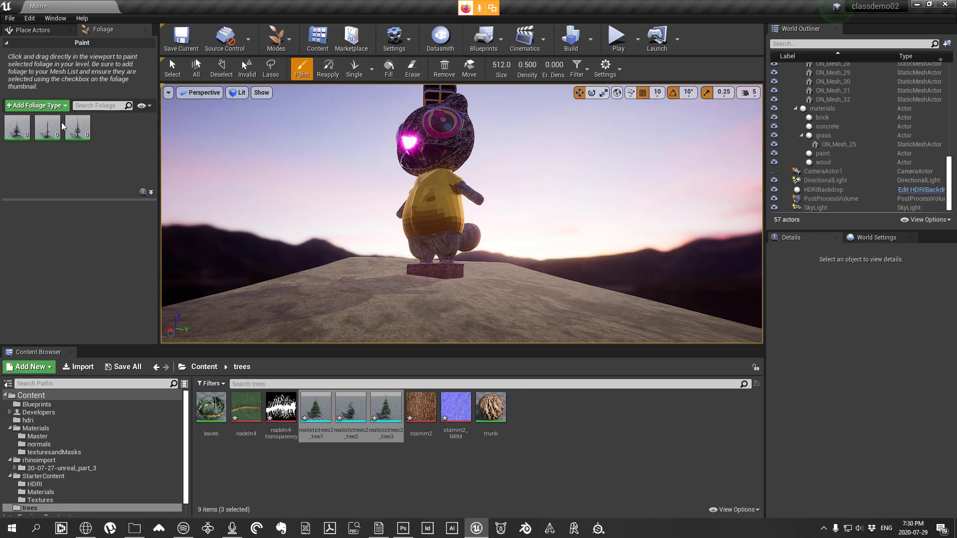
pyautogui.click(26, 137)
pyautogui.keyDown('shift'); pyautogui.click(81, 133); pyautogui.keyUp('shift')
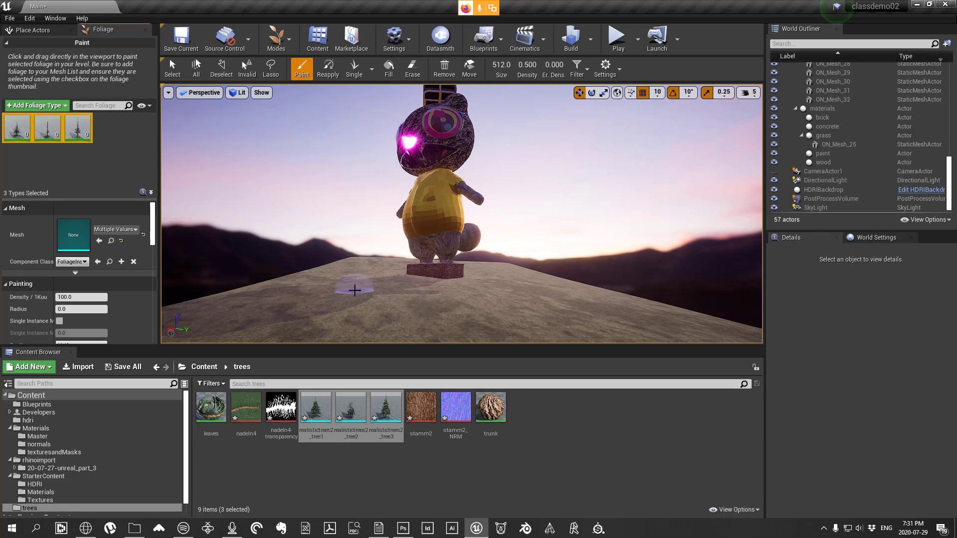
# Step: Paint a strip of trees across the hill in front of the statue at density 100 and view it up close
pyautogui.moveTo(354, 291); pyautogui.dragTo(533, 289)
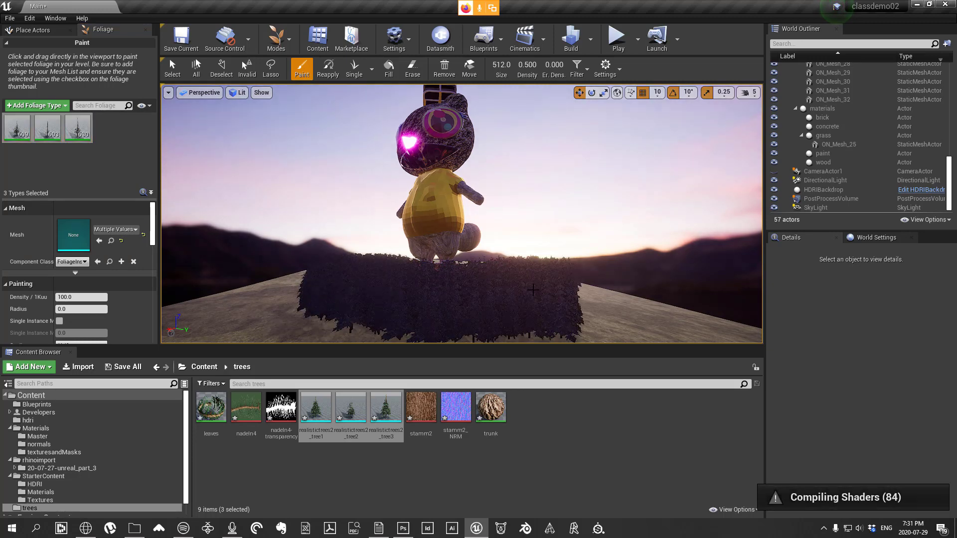
pyautogui.moveTo(572, 279)
pyautogui.mouseDown(button='right')
pyautogui.moveTo(573, 301)
pyautogui.moveTo(595, 296)
pyautogui.moveTo(599, 339)
pyautogui.moveTo(597, 284)
pyautogui.mouseUp(button='right')
pyautogui.press('w')
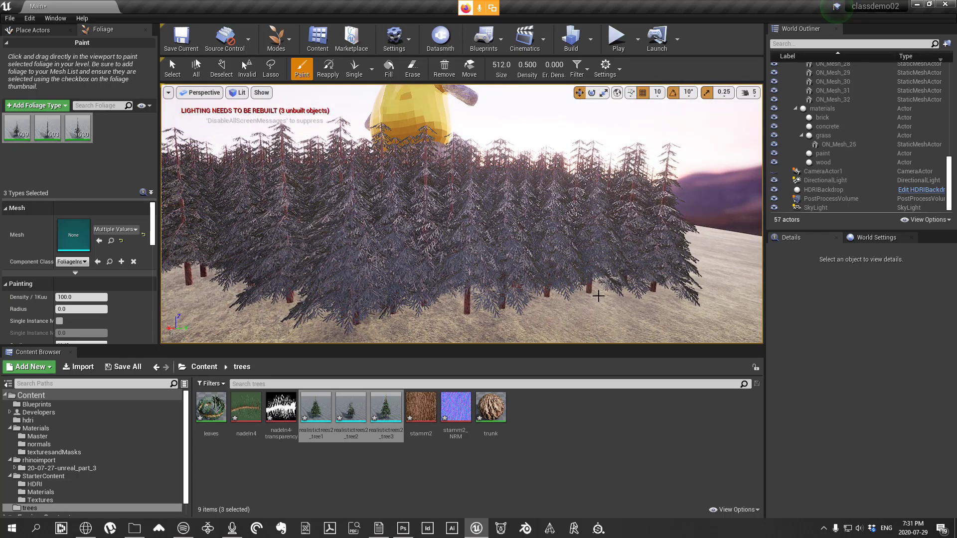
pyautogui.moveTo(599, 295); pyautogui.dragTo(593, 286)
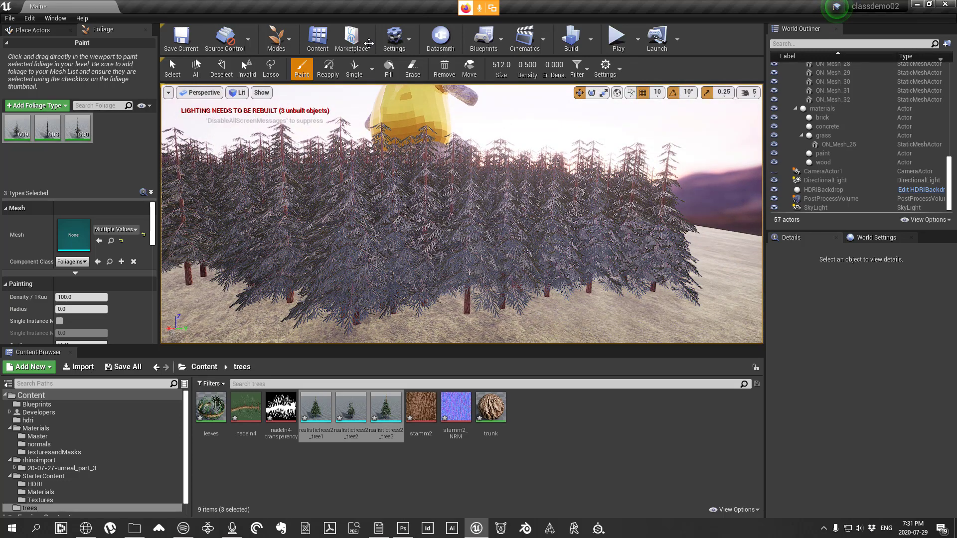
# Step: Try erasing trees from the middle of the painted forest with the foliage Erase tool
pyautogui.click(410, 74)
pyautogui.moveTo(502, 299)
pyautogui.mouseDown()
pyautogui.moveTo(545, 278)
pyautogui.moveTo(529, 269)
pyautogui.mouseUp()
pyautogui.moveTo(448, 249); pyautogui.dragTo(551, 225)
# Step: Undo the erase strokes and the dense tree painting on the hill
pyautogui.hotkey('ctrl', 'z')
pyautogui.hotkey('ctrl', 'z')
pyautogui.hotkey('ctrl', 'z')
pyautogui.hotkey('ctrl', 'z')
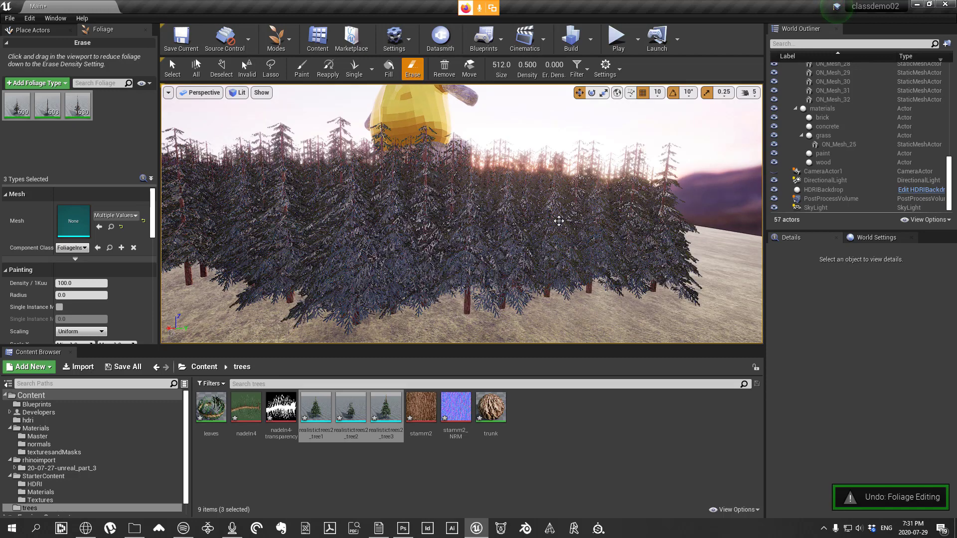
# Step: Set the painting density to 10 and the radius to 1 for all three tree foliage types
pyautogui.moveTo(400, 220); pyautogui.dragTo(469, 234, button='right')
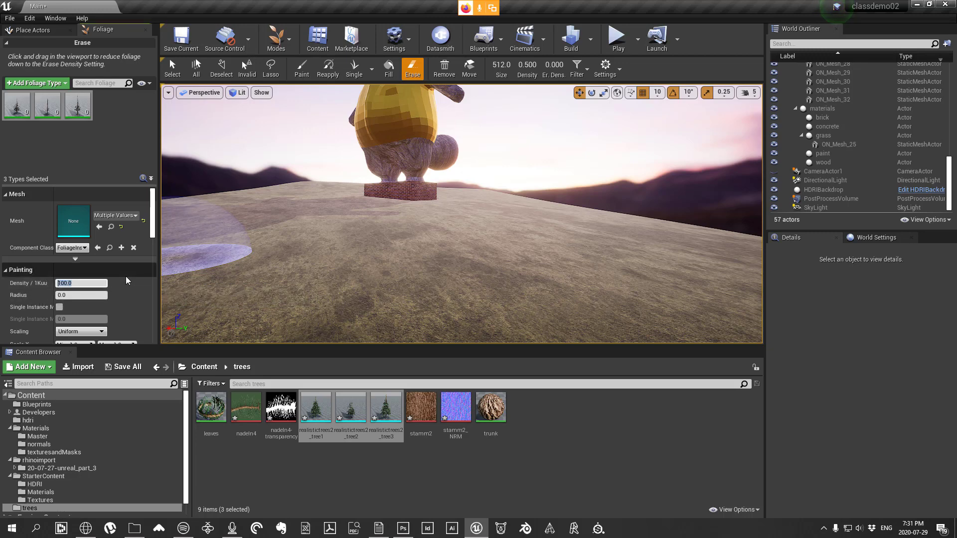
pyautogui.write('0')
pyautogui.press('Return')
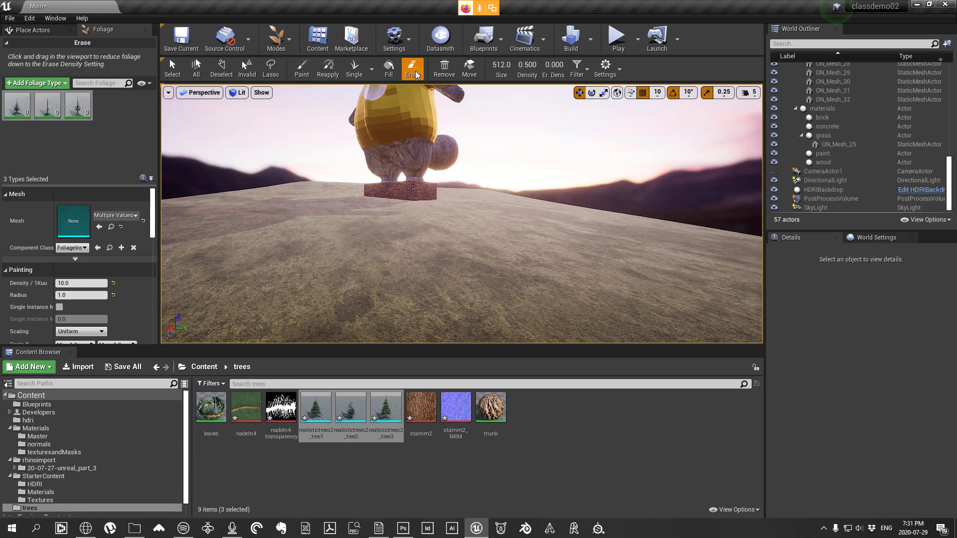
# Step: Paint a sparser band of trees across the hill in front of the statue with the foliage Paint tool
pyautogui.click(301, 69)
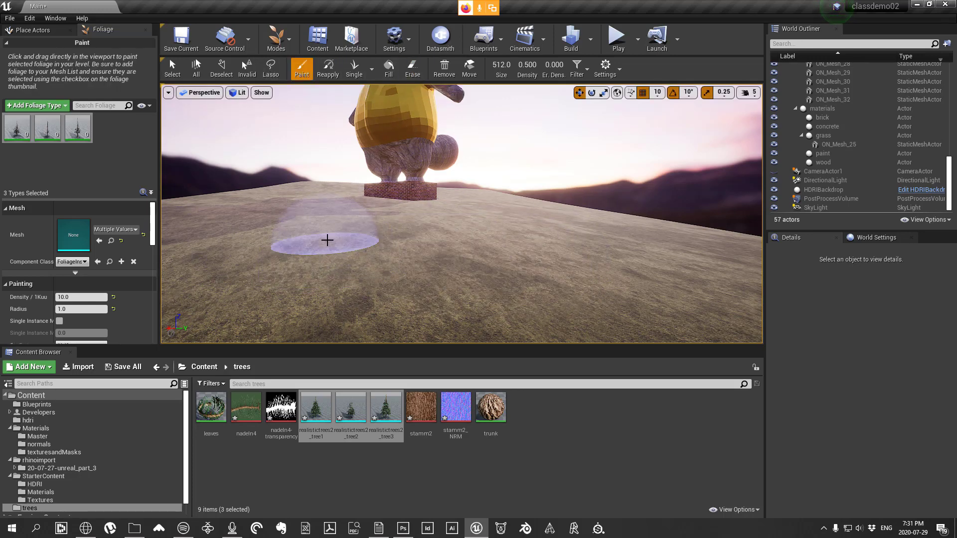
pyautogui.moveTo(327, 240); pyautogui.dragTo(520, 250)
pyautogui.click(616, 293)
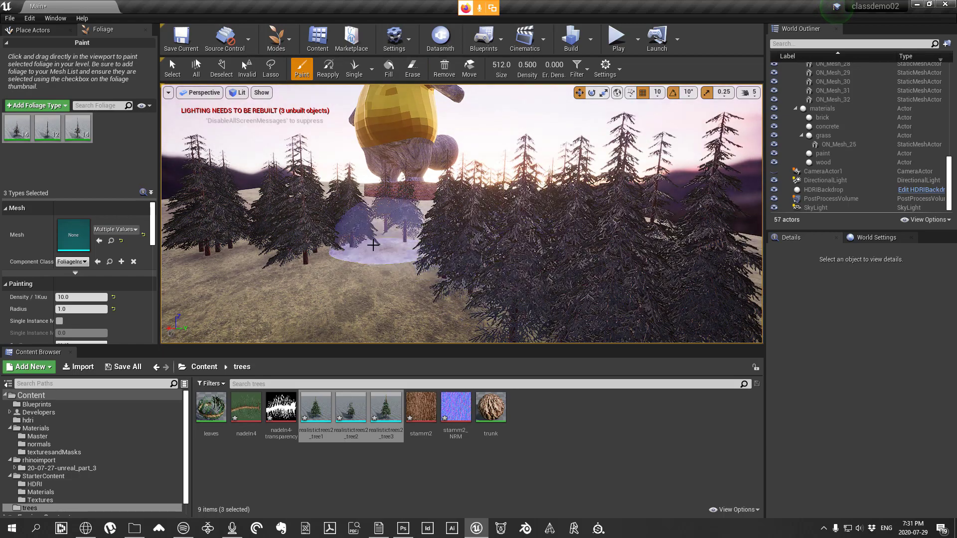
# Step: Paint additional trees on the bare hillside near the statue's brick base
pyautogui.press('s')
pyautogui.moveTo(374, 243)
pyautogui.mouseDown(button='right')
pyautogui.moveTo(356, 241)
pyautogui.moveTo(373, 242)
pyautogui.mouseUp(button='right')
pyautogui.press('s')
pyautogui.press('w')
pyautogui.press('w')
pyautogui.moveTo(469, 248); pyautogui.dragTo(469, 247, button='right')
pyautogui.press('a')
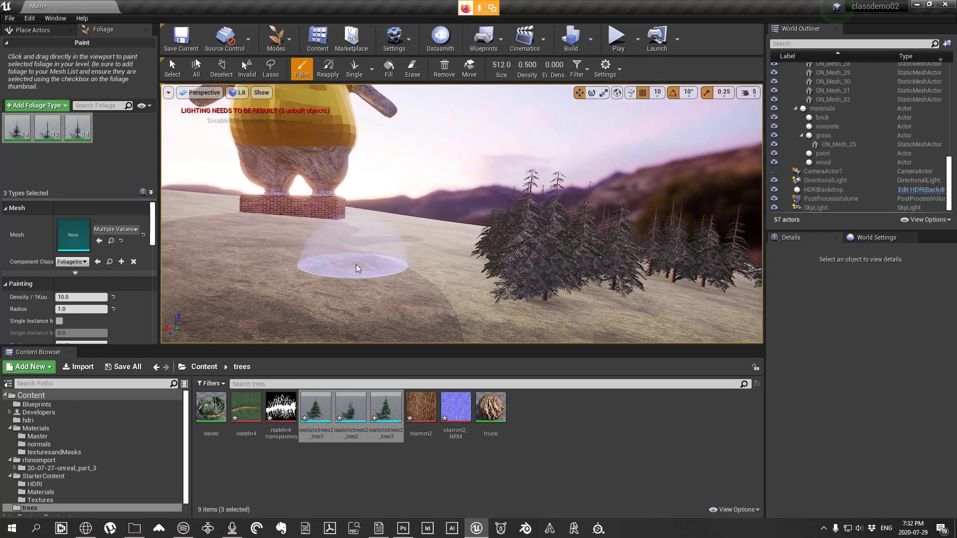
pyautogui.press('w')
pyautogui.moveTo(370, 273); pyautogui.dragTo(369, 274, button='right')
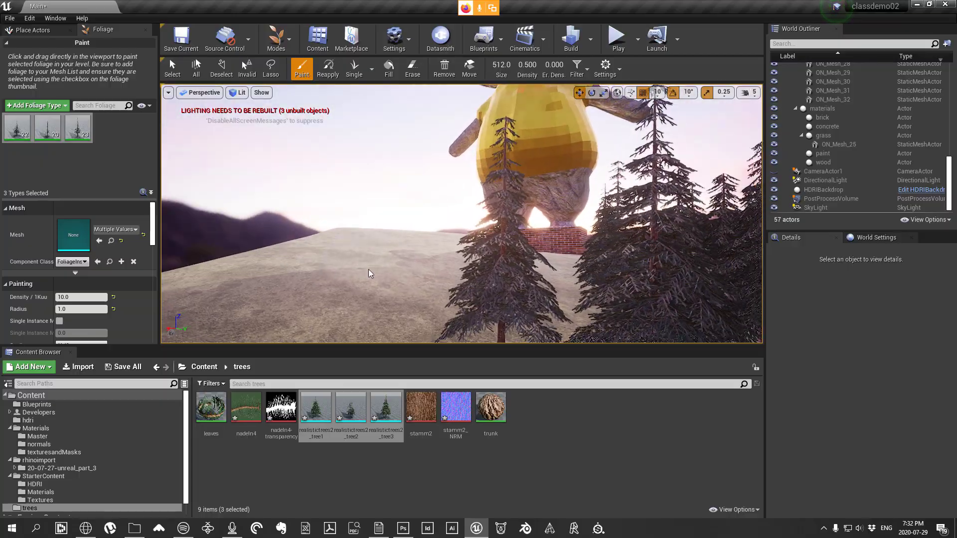
# Step: Paint more trees on the bare hillside around the statue and on the open slope beside its brick base
pyautogui.moveTo(418, 266); pyautogui.dragTo(397, 265)
pyautogui.press('w')
pyautogui.moveTo(357, 287); pyautogui.dragTo(357, 287, button='right')
pyautogui.press('s')
pyautogui.moveTo(307, 246); pyautogui.dragTo(307, 247, button='right')
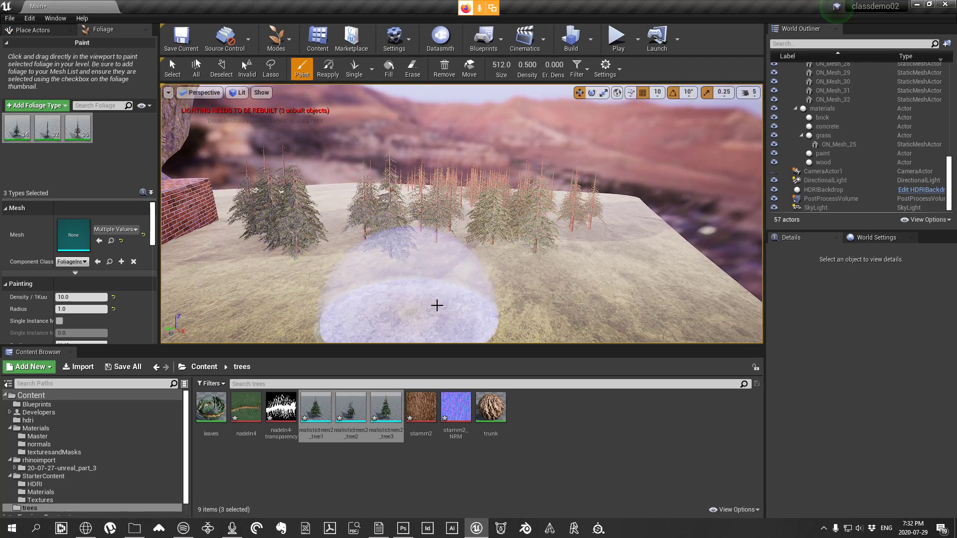
pyautogui.moveTo(436, 305); pyautogui.dragTo(361, 242)
# Step: Erase part of the tree cluster on the slope beside the statue's brick base with the foliage Erase tool
pyautogui.click(78, 128)
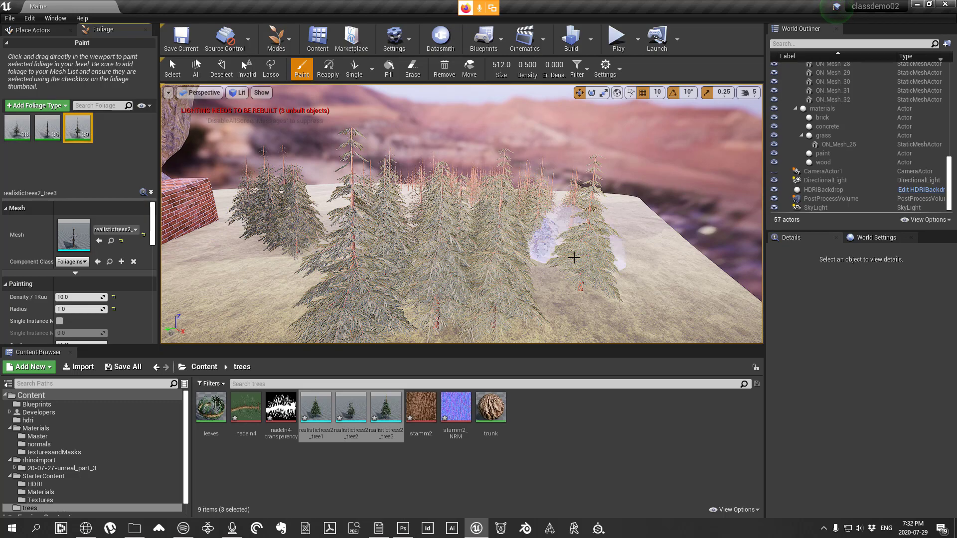
pyautogui.moveTo(573, 257); pyautogui.dragTo(523, 296, button='right')
pyautogui.moveTo(549, 243); pyautogui.dragTo(549, 242, button='right')
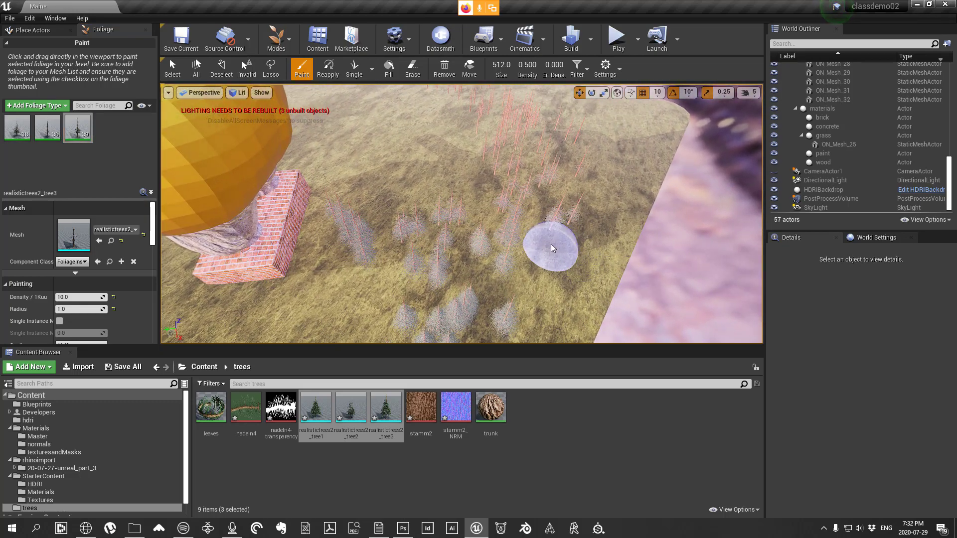
pyautogui.click(414, 73)
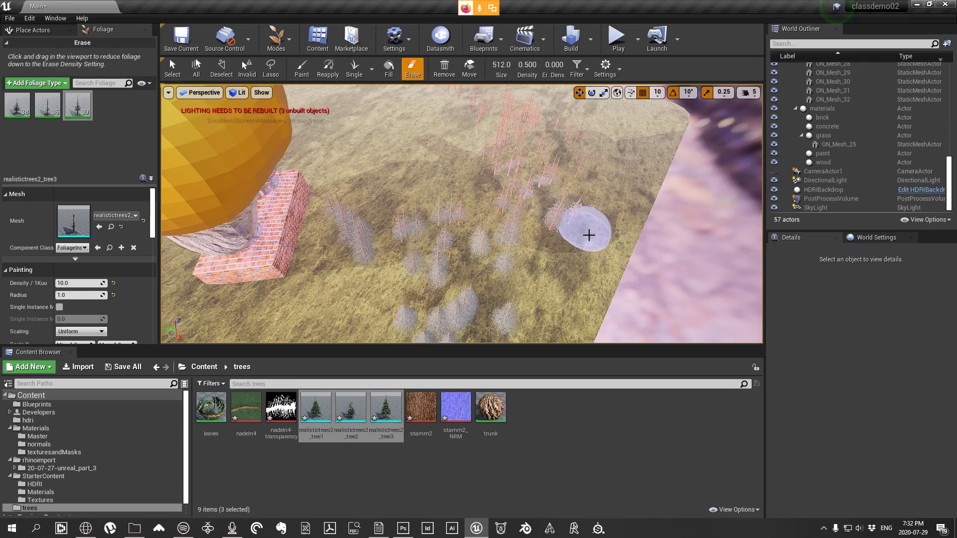
pyautogui.moveTo(572, 226); pyautogui.dragTo(547, 203)
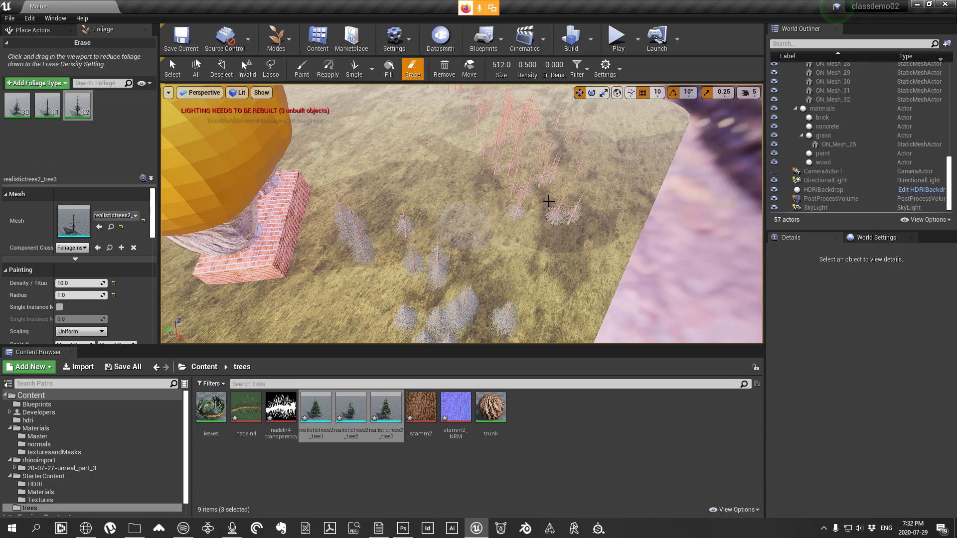
pyautogui.click(516, 211)
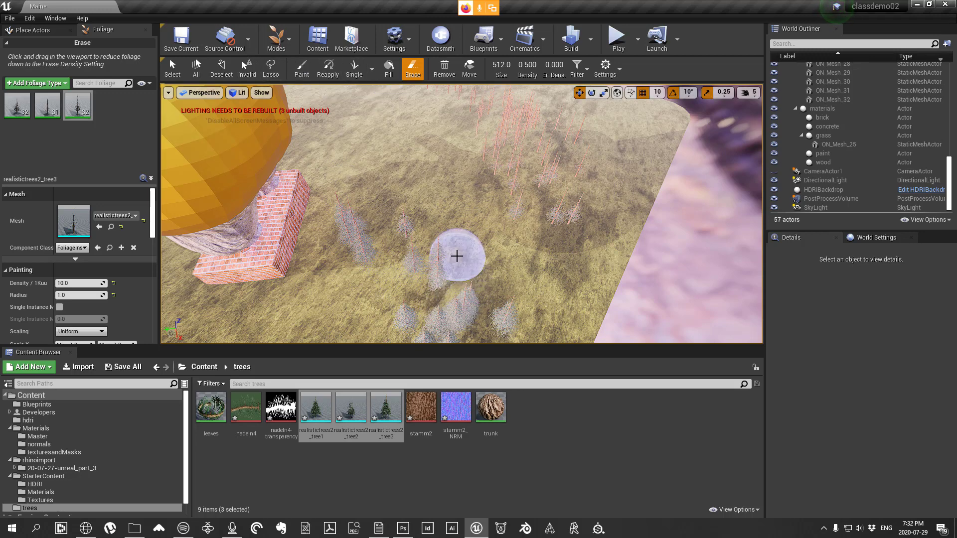
# Step: Set uniform scaling for the realistictrees2_tree3 foliage type with a Scale X minimum of 0.5 and maximum of 1.25
pyautogui.moveTo(455, 254); pyautogui.dragTo(455, 254, button='right')
pyautogui.scroll(-1, 74, 273)
pyautogui.scroll(-1, 74, 273)
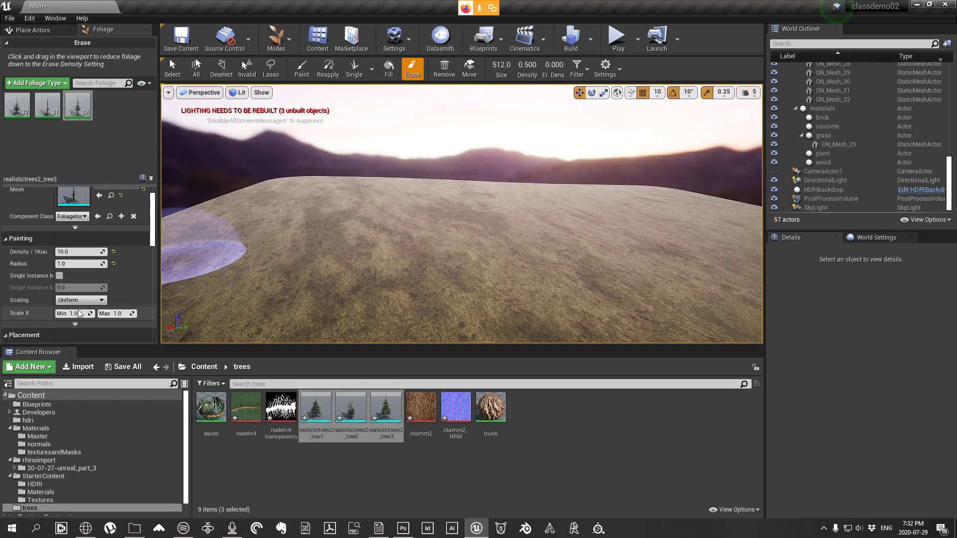
pyautogui.click(96, 302)
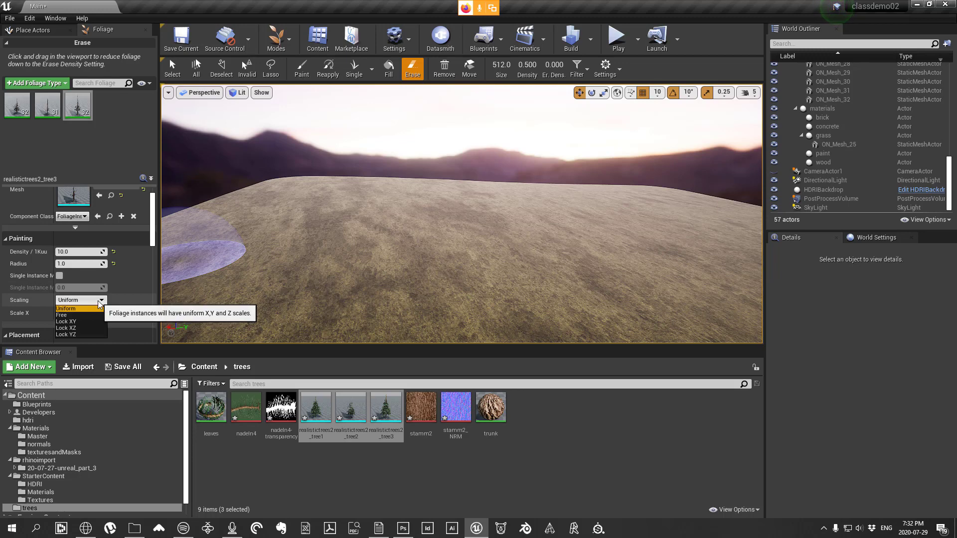
pyautogui.click(88, 310)
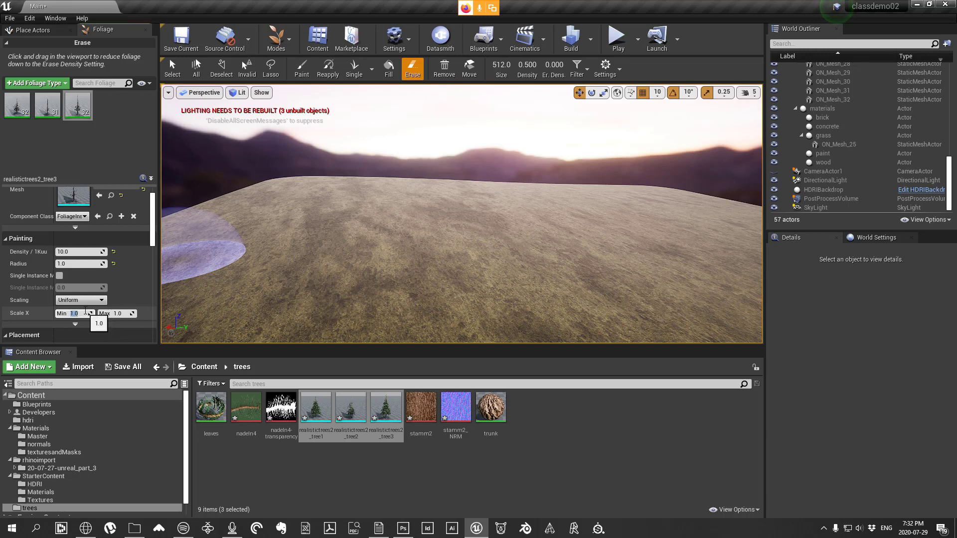
pyautogui.write('0.5')
pyautogui.press('Return')
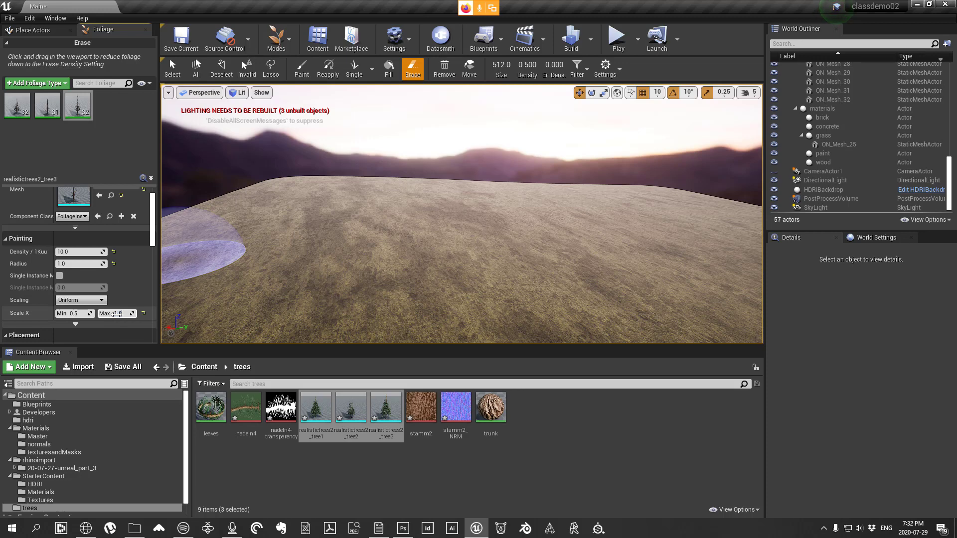
# Step: Paint trees over the bare hilltop and the slope around the statue with the foliage Paint tool
pyautogui.moveTo(319, 230)
pyautogui.mouseDown()
pyautogui.moveTo(434, 248)
pyautogui.moveTo(437, 227)
pyautogui.mouseUp()
pyautogui.click(301, 69)
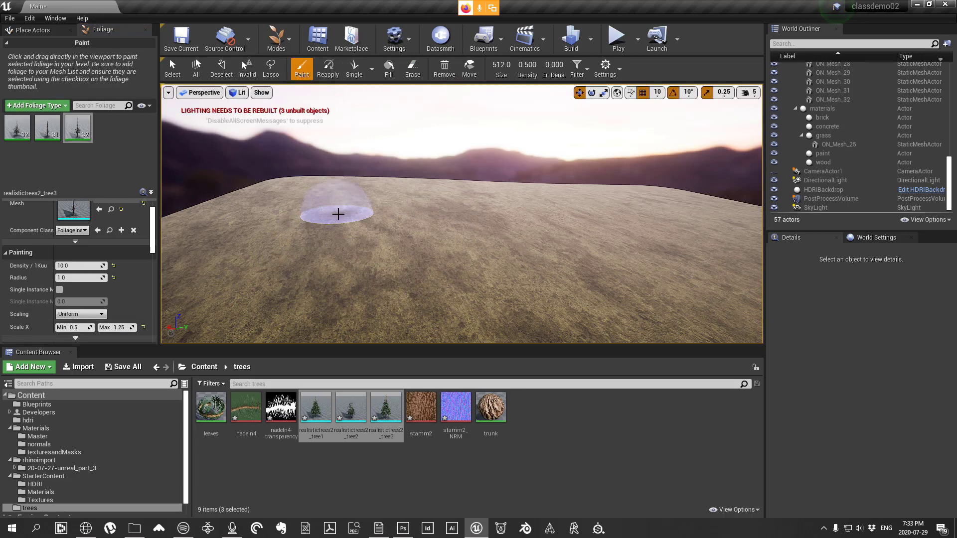
pyautogui.moveTo(331, 214); pyautogui.dragTo(368, 241)
pyautogui.moveTo(593, 279)
pyautogui.mouseDown()
pyautogui.moveTo(693, 250)
pyautogui.moveTo(506, 312)
pyautogui.moveTo(425, 230)
pyautogui.mouseUp()
pyautogui.press('w')
pyautogui.moveTo(425, 229)
pyautogui.mouseDown(button='right')
pyautogui.moveTo(493, 217)
pyautogui.moveTo(544, 239)
pyautogui.mouseUp(button='right')
pyautogui.press('s')
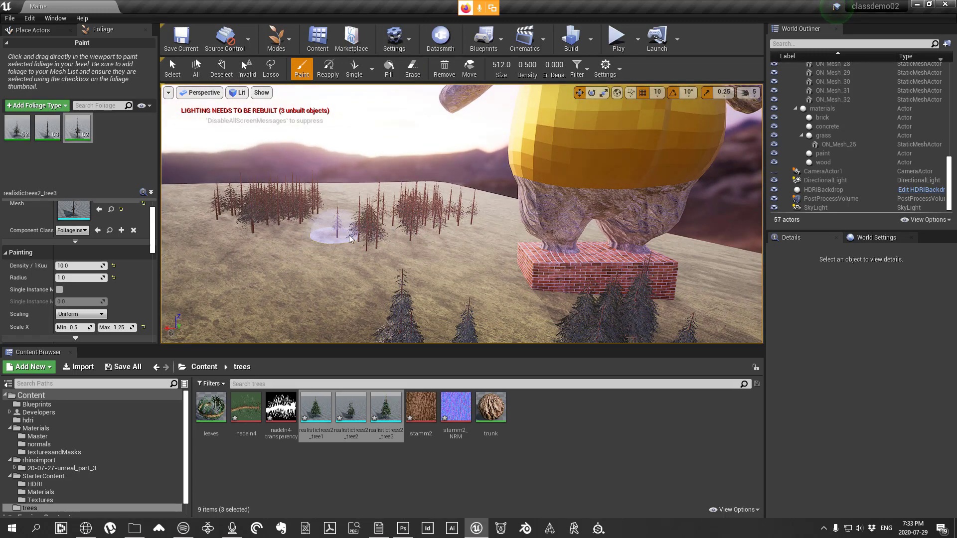
pyautogui.moveTo(253, 281)
pyautogui.mouseDown()
pyautogui.moveTo(474, 294)
pyautogui.moveTo(412, 213)
pyautogui.moveTo(353, 234)
pyautogui.moveTo(453, 247)
pyautogui.mouseUp()
pyautogui.moveTo(454, 247)
pyautogui.mouseDown(button='right')
pyautogui.moveTo(544, 250)
pyautogui.moveTo(588, 271)
pyautogui.moveTo(463, 274)
pyautogui.moveTo(291, 214)
pyautogui.mouseUp(button='right')
pyautogui.press('d')
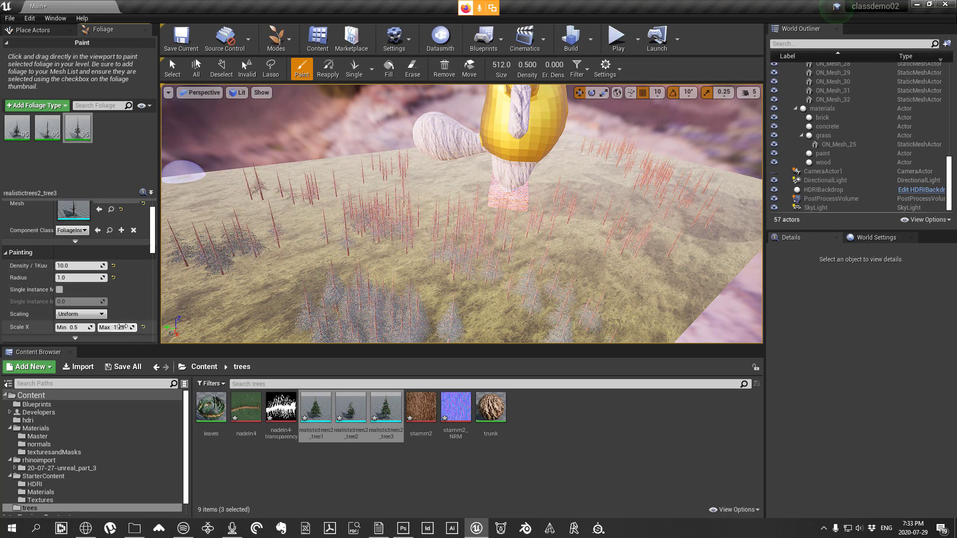
# Step: Set realistictrees2_tree3's maximum Scale X to 2.0 and paint more trees across the hillside and near the brick base
pyautogui.press('Return')
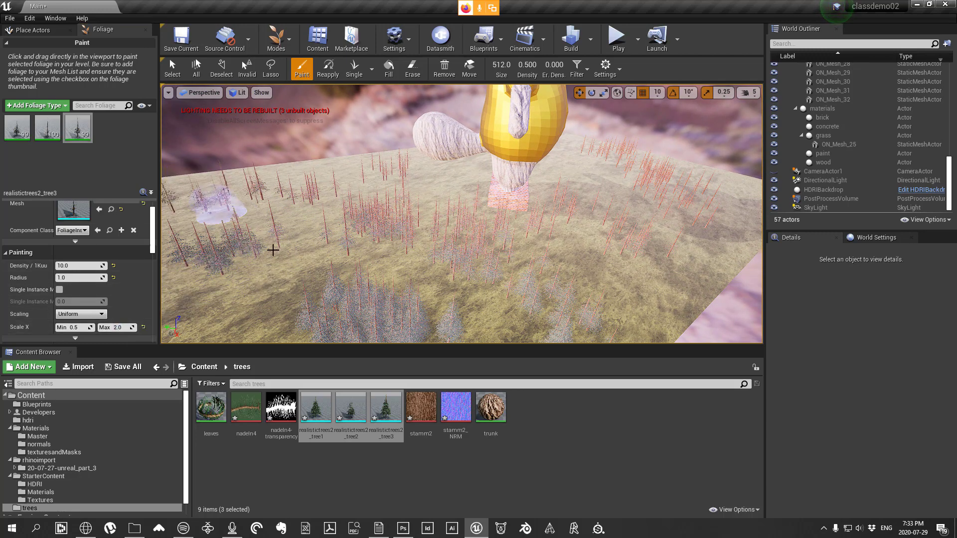
pyautogui.moveTo(272, 250)
pyautogui.mouseDown()
pyautogui.moveTo(309, 269)
pyautogui.moveTo(447, 279)
pyautogui.moveTo(511, 250)
pyautogui.mouseUp()
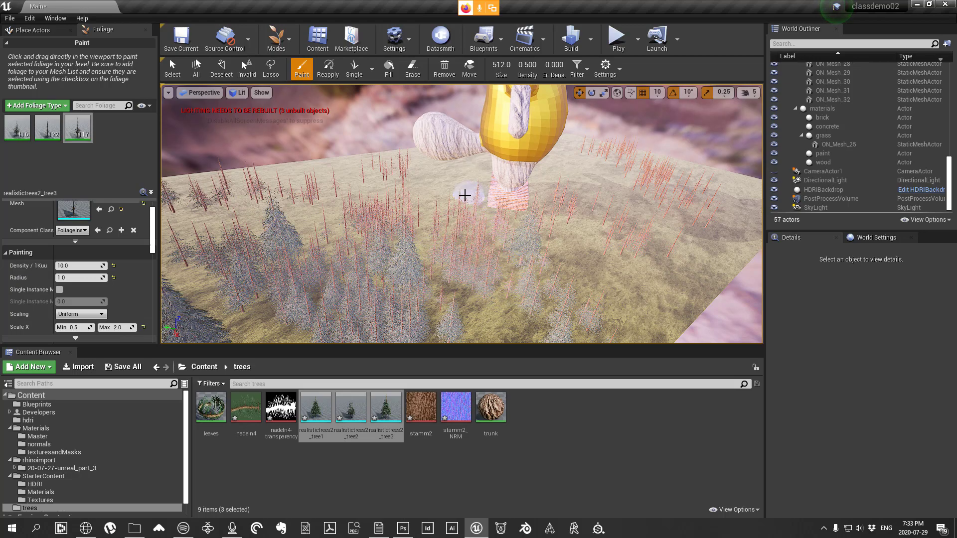
pyautogui.moveTo(477, 250)
pyautogui.mouseDown(button='right')
pyautogui.moveTo(468, 275)
pyautogui.moveTo(503, 239)
pyautogui.moveTo(541, 245)
pyautogui.moveTo(541, 234)
pyautogui.moveTo(529, 220)
pyautogui.moveTo(499, 219)
pyautogui.moveTo(474, 202)
pyautogui.moveTo(481, 225)
pyautogui.moveTo(493, 215)
pyautogui.moveTo(521, 225)
pyautogui.mouseUp(button='right')
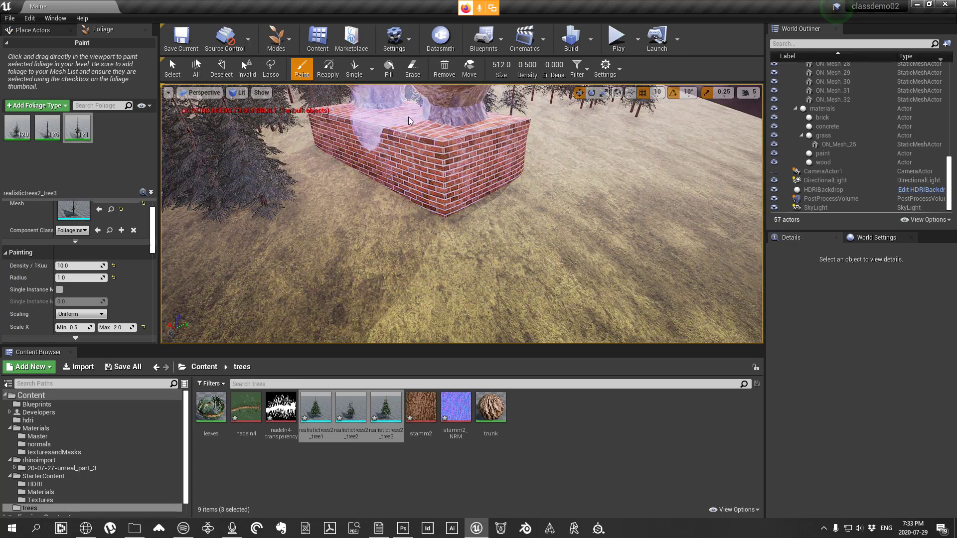
pyautogui.click(482, 276)
# Step: Paint a few trees onto the statue's yellow shoulder and inspect them from the side
pyautogui.moveTo(483, 276); pyautogui.dragTo(474, 225, button='right')
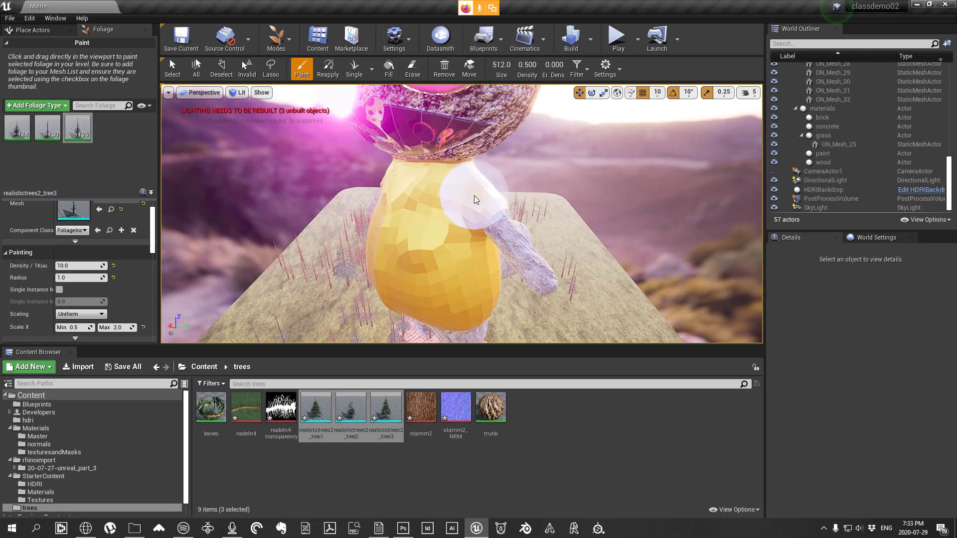
pyautogui.moveTo(474, 200)
pyautogui.mouseDown()
pyautogui.moveTo(492, 248)
pyautogui.moveTo(457, 219)
pyautogui.mouseUp()
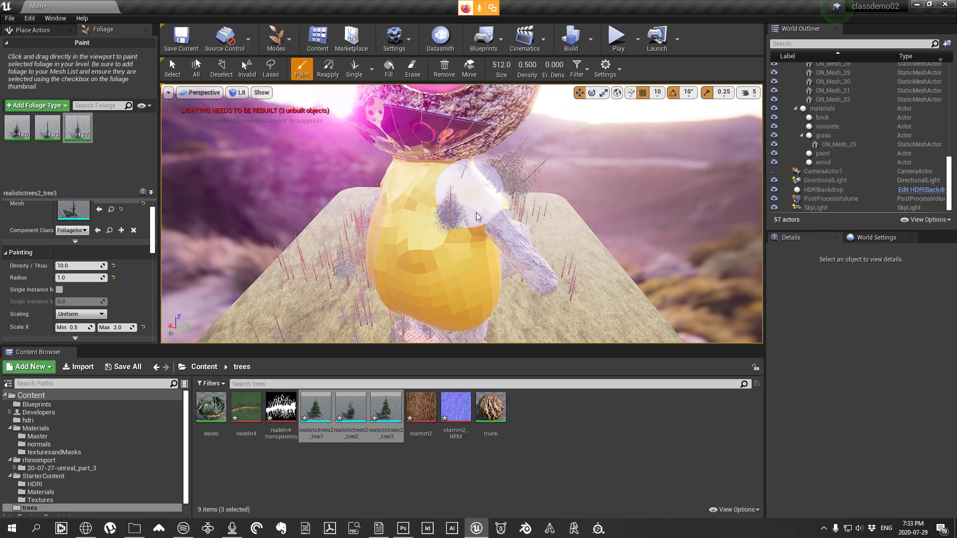
pyautogui.moveTo(477, 217); pyautogui.dragTo(468, 154, button='right')
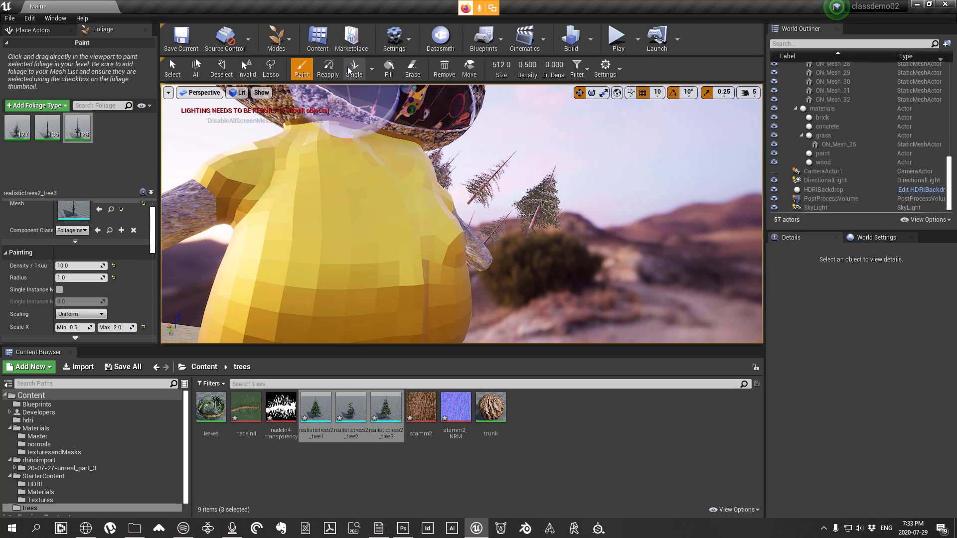
# Step: Erase the trees growing from the statue's shoulder and arm with the foliage Erase tool
pyautogui.click(408, 69)
pyautogui.moveTo(539, 210); pyautogui.dragTo(460, 220, button='right')
pyautogui.click(460, 220)
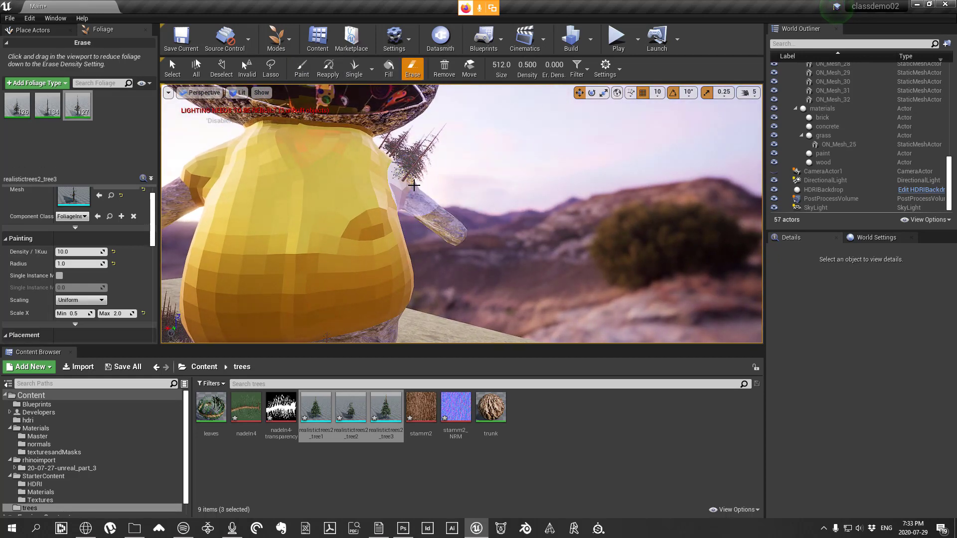
pyautogui.click(418, 185)
pyautogui.moveTo(418, 186)
pyautogui.mouseDown(button='right')
pyautogui.moveTo(359, 188)
pyautogui.moveTo(498, 198)
pyautogui.mouseUp(button='right')
pyautogui.click(367, 179)
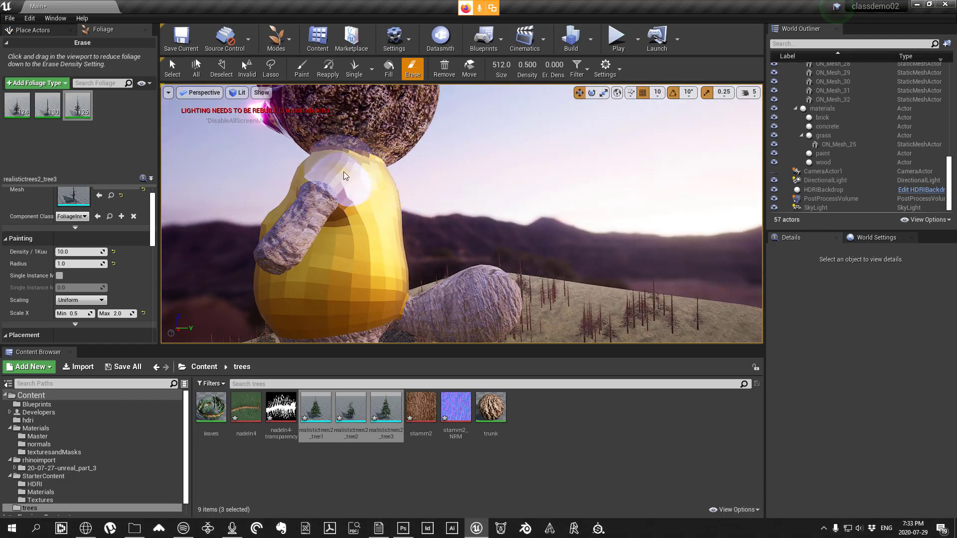
# Step: Place a single instance of each tree on the statue's shoulder with the foliage Single tool
pyautogui.click(354, 67)
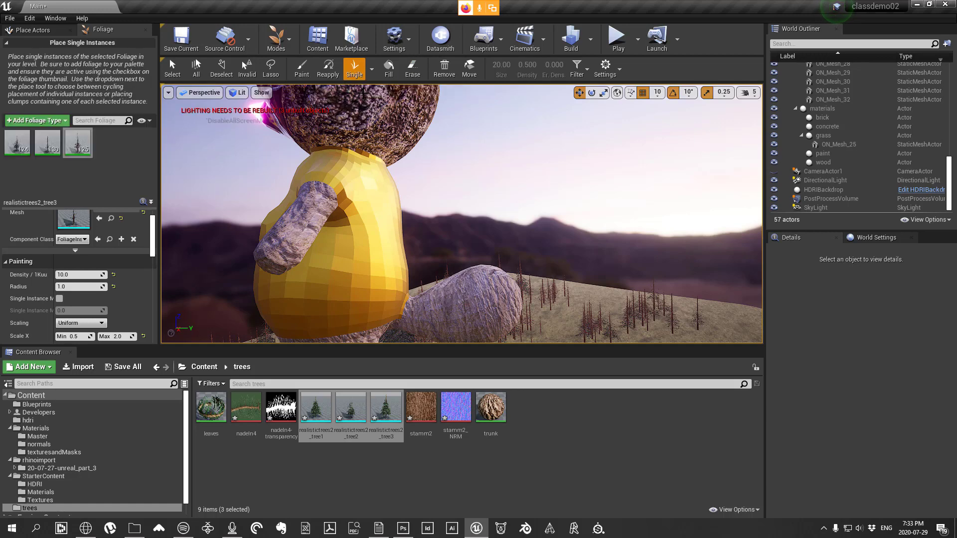
pyautogui.click(78, 143)
pyautogui.click(342, 174)
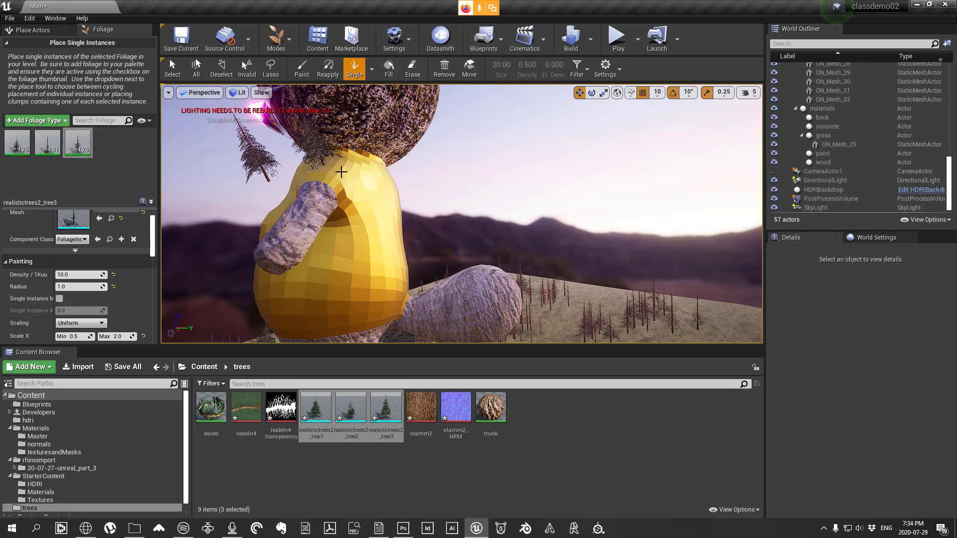
# Step: Place a single set of trees on the statue's tail from behind, and erase it
pyautogui.moveTo(444, 265); pyautogui.dragTo(344, 265, button='right')
pyautogui.press('d')
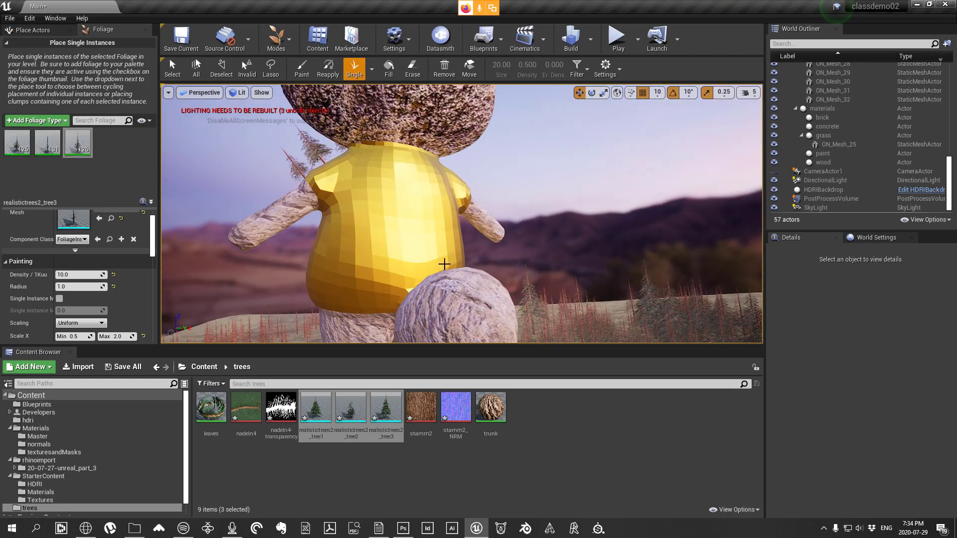
pyautogui.click(410, 271)
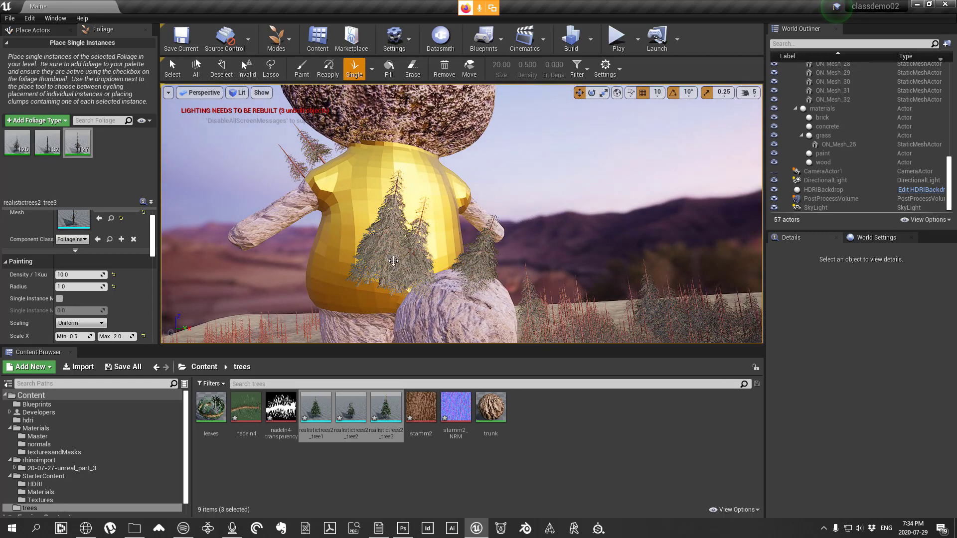
pyautogui.click(413, 69)
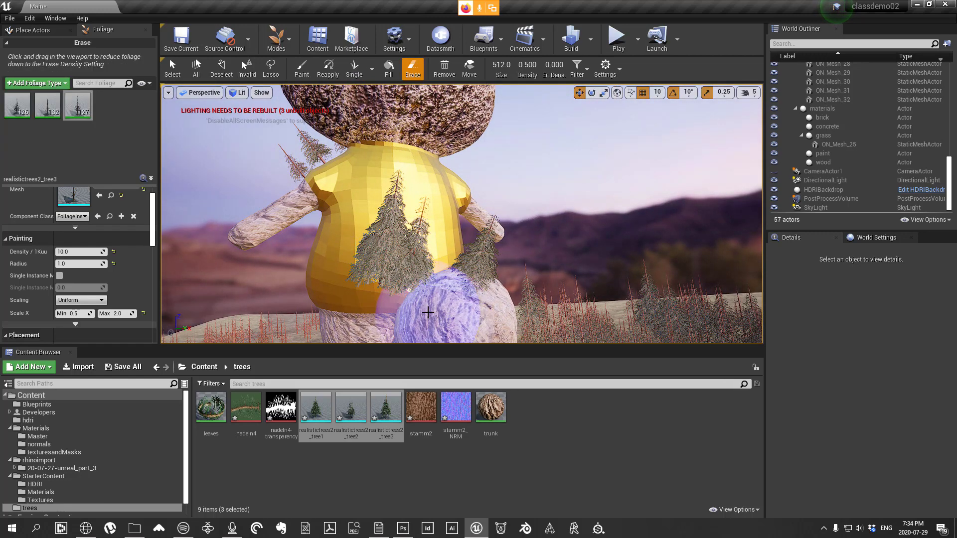
pyautogui.click(433, 302)
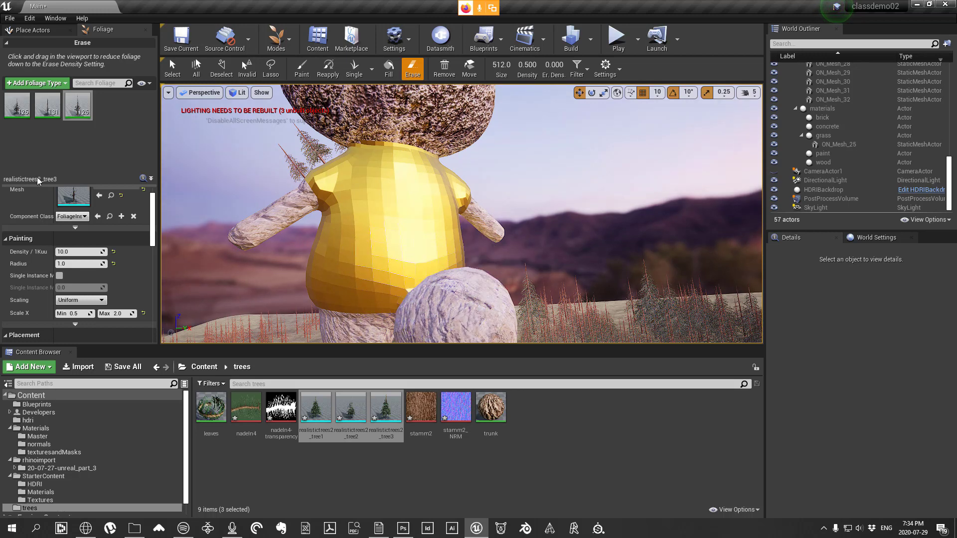
# Step: Set realistictrees2_tree3's density to 1 and place single tree instances on the statue's tail
pyautogui.scroll(2, 38, 180)
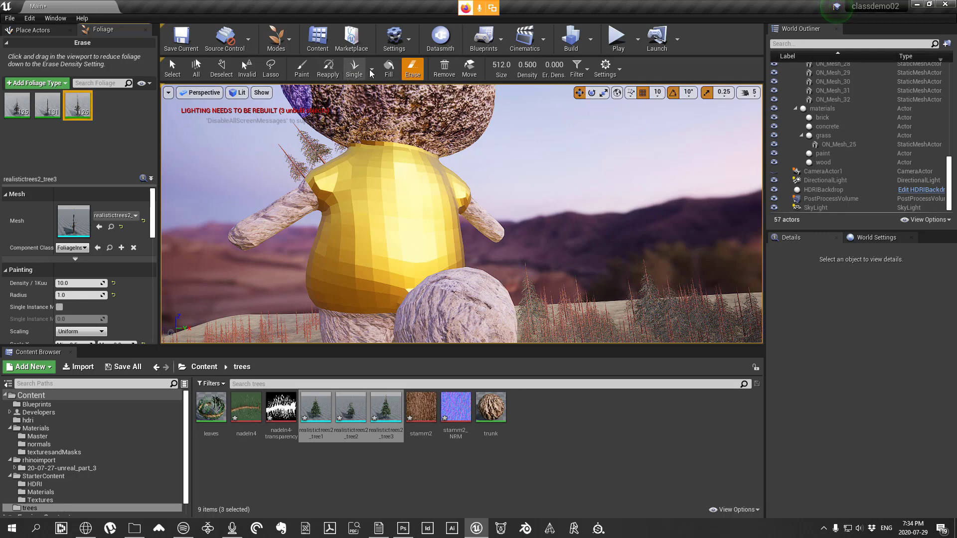
pyautogui.click(354, 69)
pyautogui.scroll(-3, 84, 244)
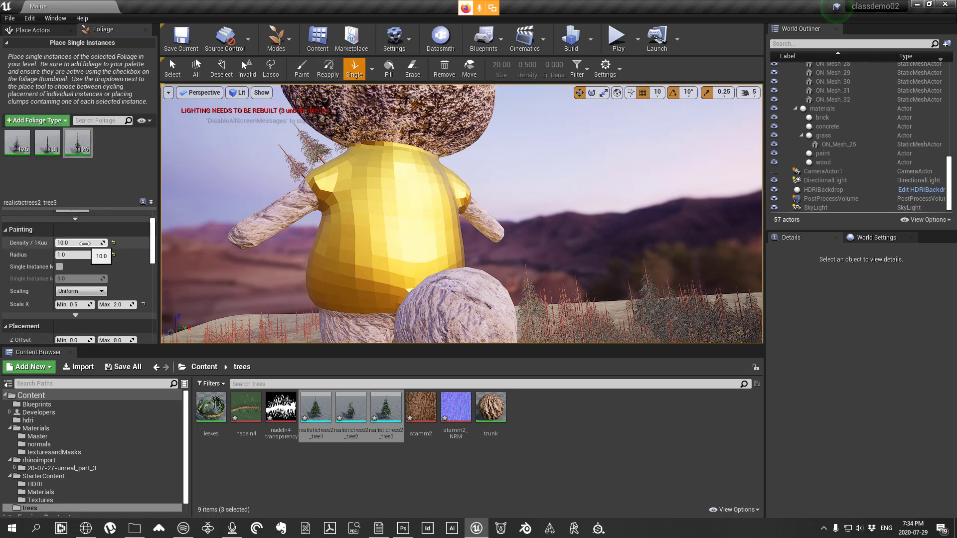
pyautogui.click(85, 243)
pyautogui.write('1')
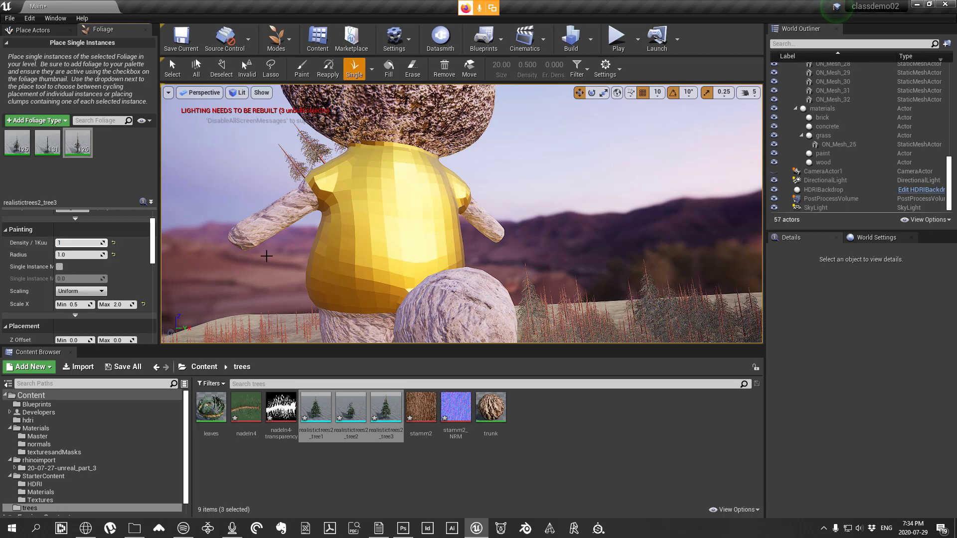
pyautogui.click(467, 288)
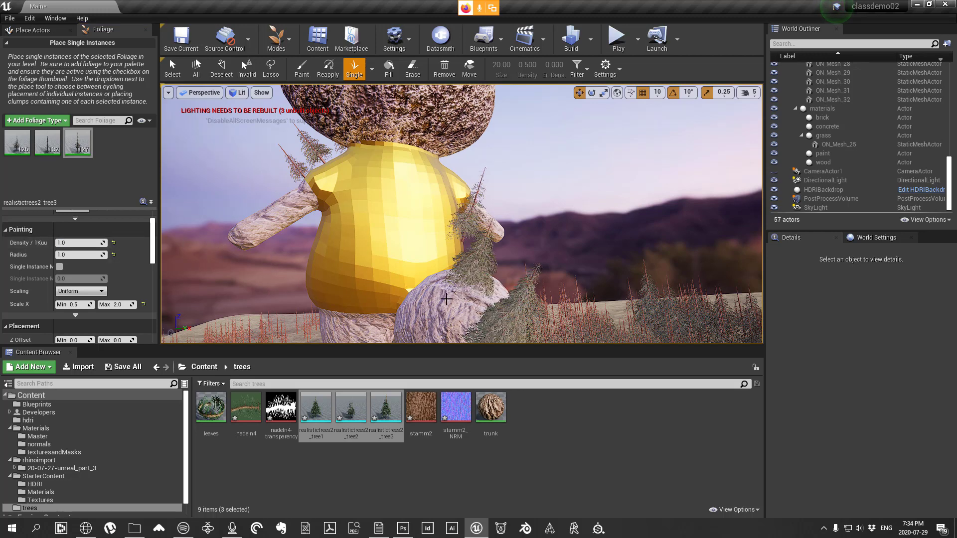
pyautogui.moveTo(467, 249); pyautogui.dragTo(498, 239, button='right')
pyautogui.click(47, 143)
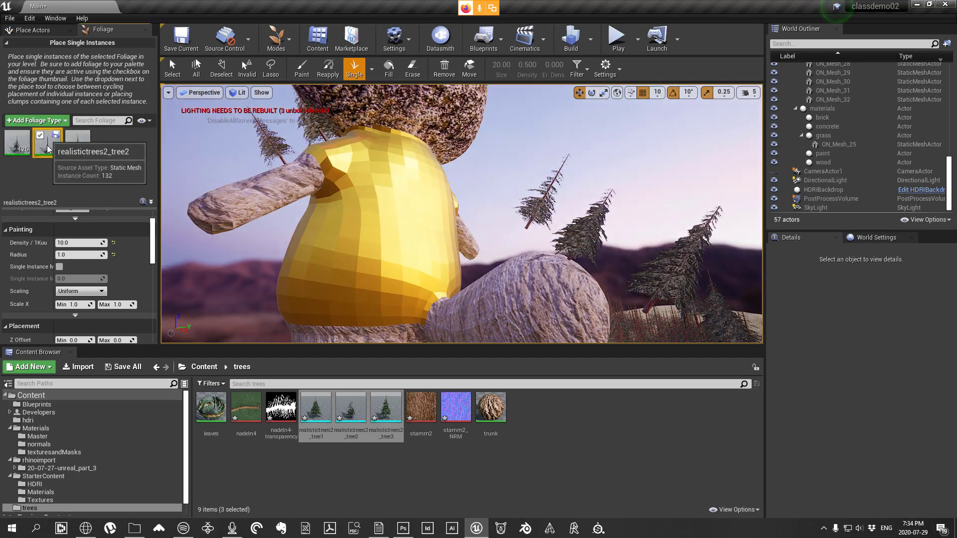
pyautogui.press('Delete')
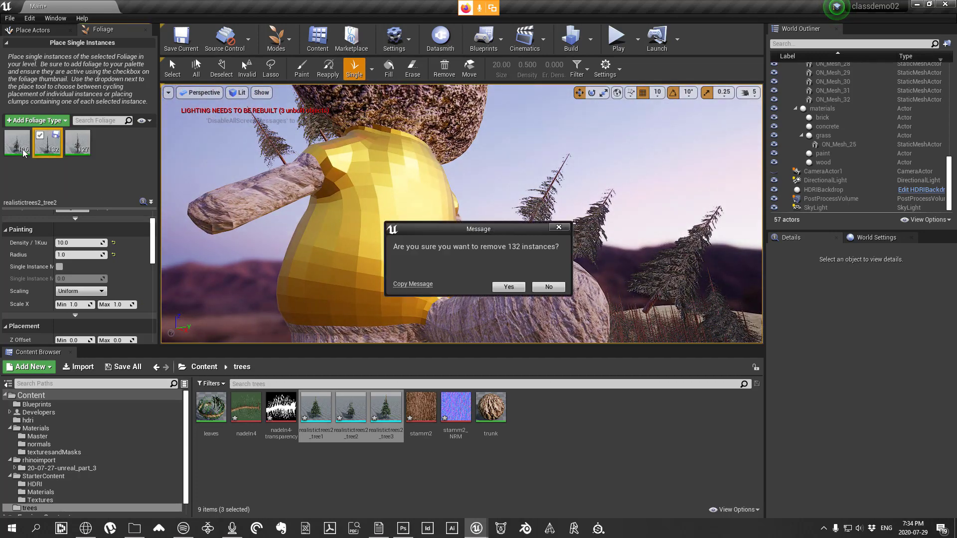
pyautogui.click(548, 287)
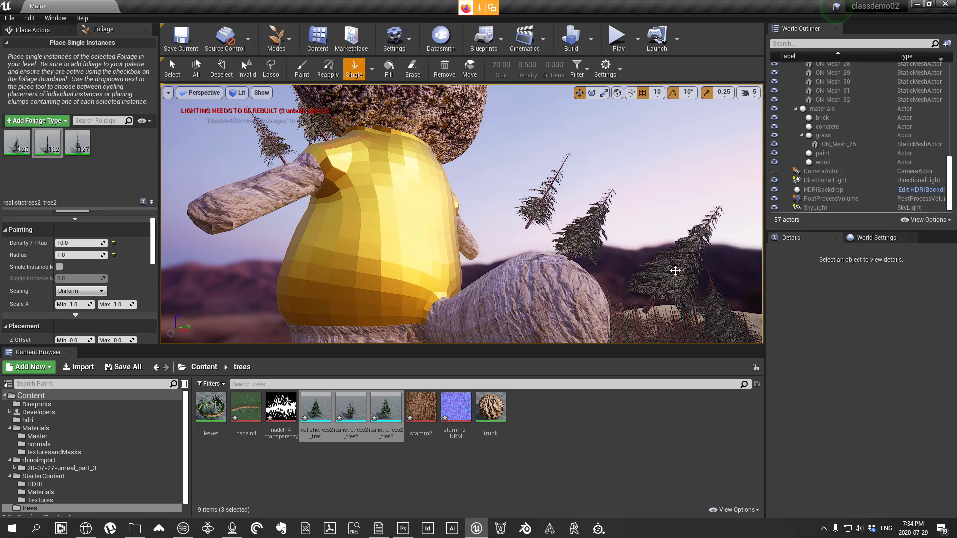
# Step: Switch single foliage placement to Cycle Through Selected and place individual trees on the statue's tail
pyautogui.click(371, 69)
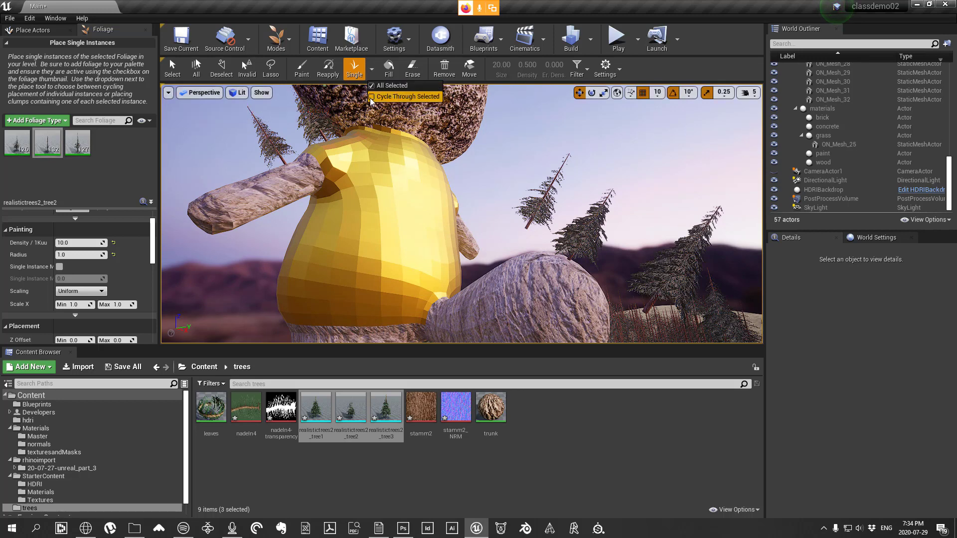
pyautogui.moveTo(597, 214); pyautogui.dragTo(653, 229, button='right')
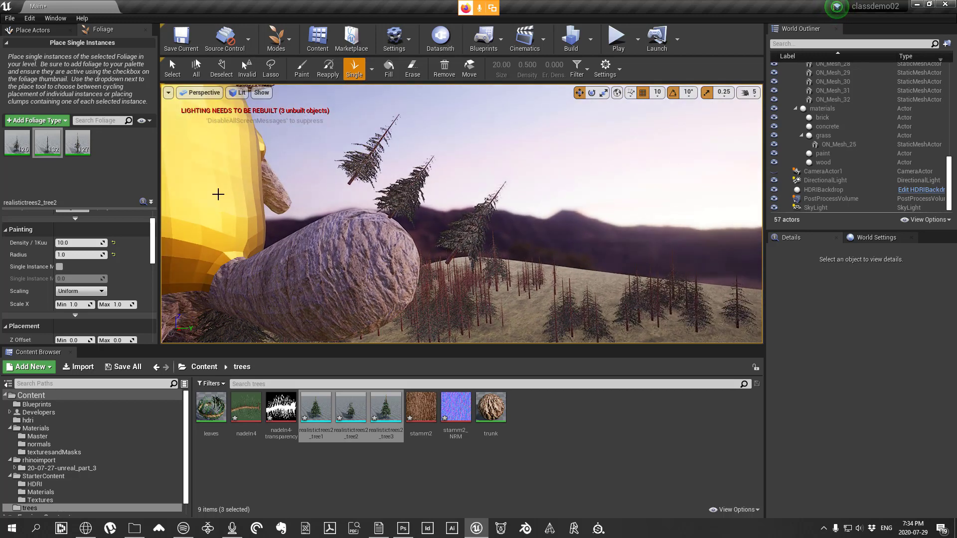
pyautogui.click(372, 70)
pyautogui.click(345, 250)
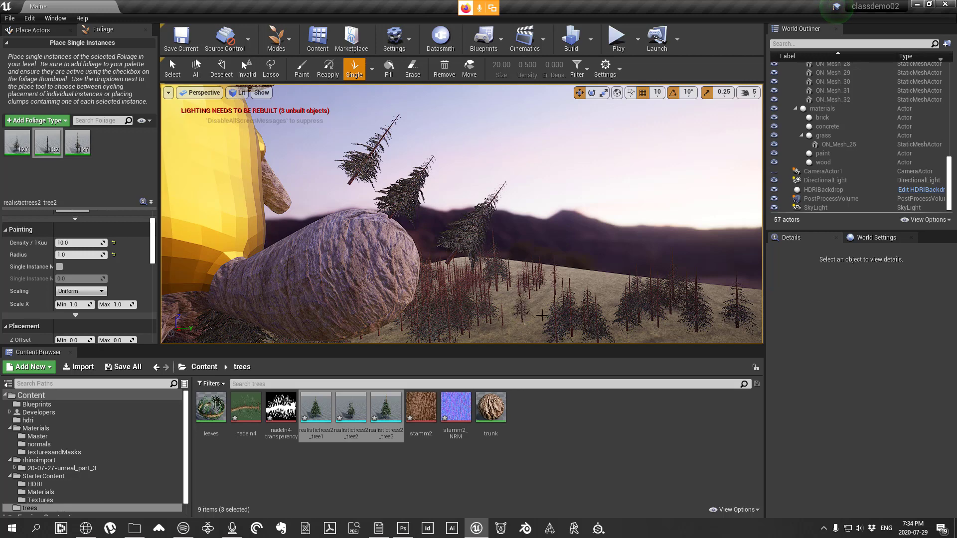
pyautogui.click(372, 70)
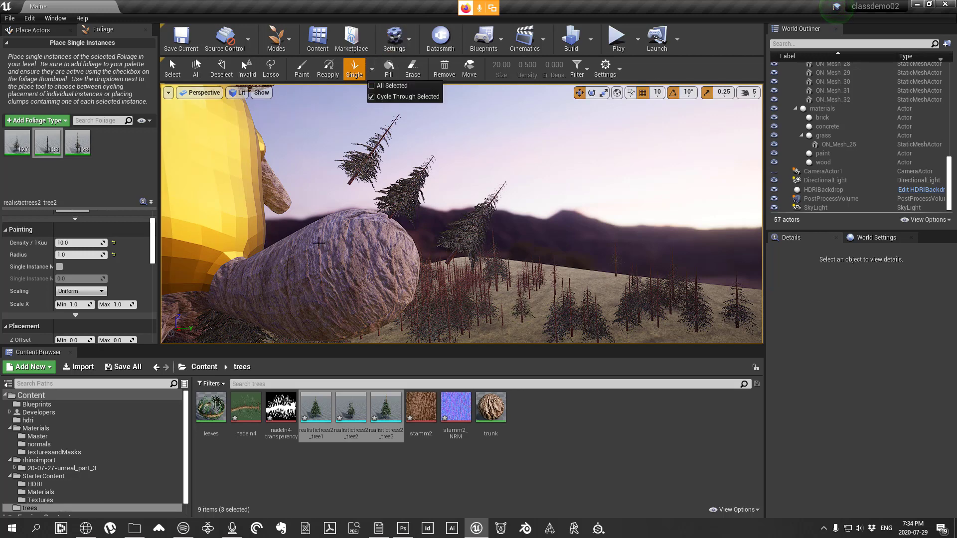
pyautogui.click(319, 228)
pyautogui.click(323, 222)
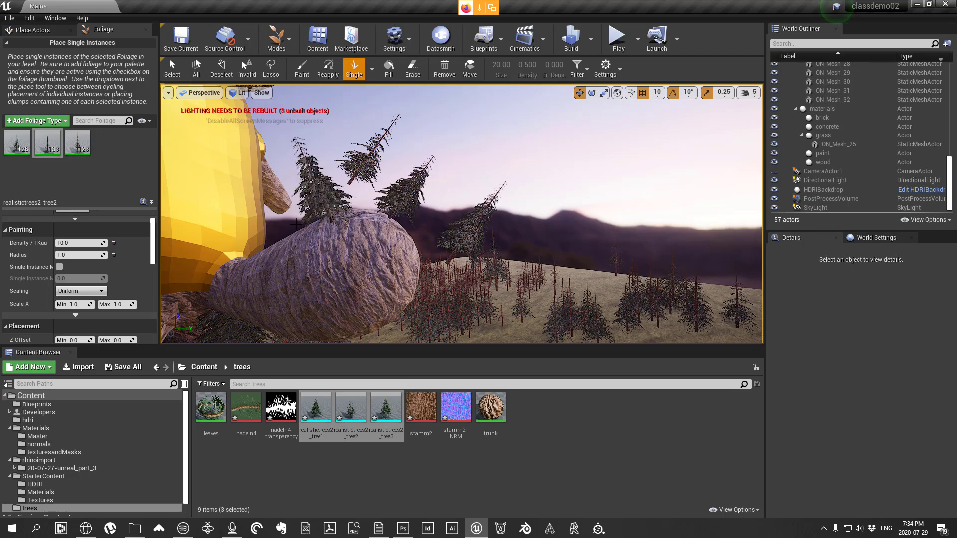
# Step: Place individual trees on the rocky mass beneath the tower with the foliage Single tool
pyautogui.moveTo(327, 239); pyautogui.dragTo(371, 216, button='right')
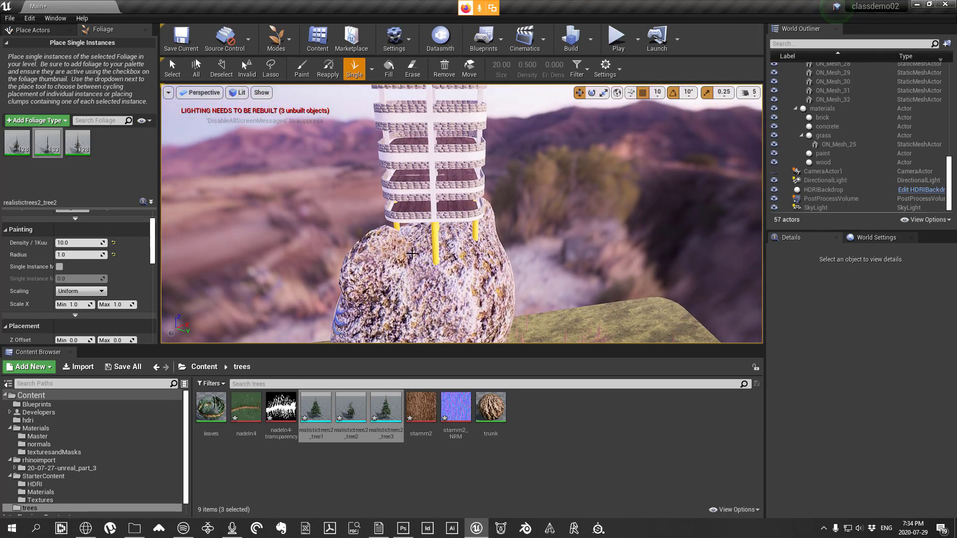
pyautogui.click(401, 280)
pyautogui.click(479, 241)
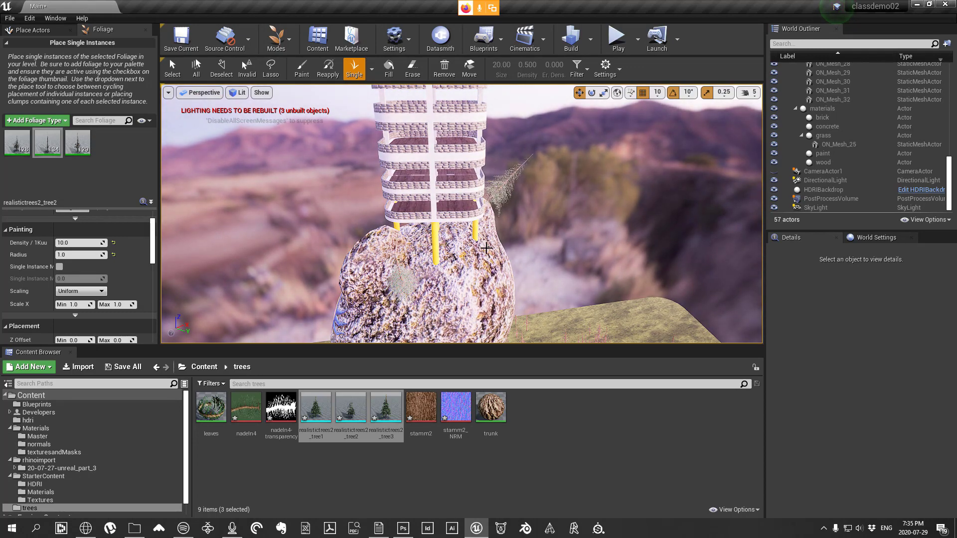
# Step: Leave foliage mode and select the painted trees on the hill as one foliage actor
pyautogui.moveTo(478, 241); pyautogui.dragTo(418, 260, button='right')
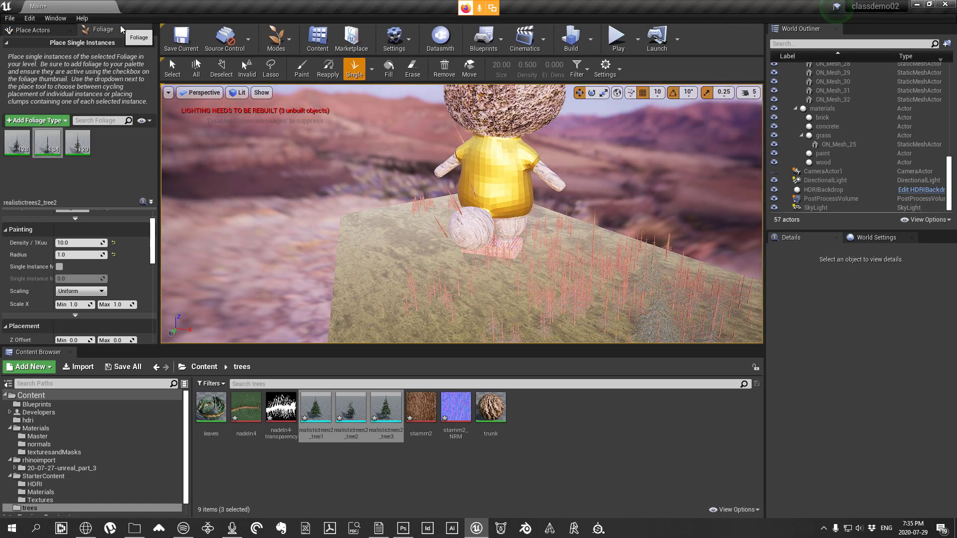
pyautogui.click(146, 30)
pyautogui.click(583, 292)
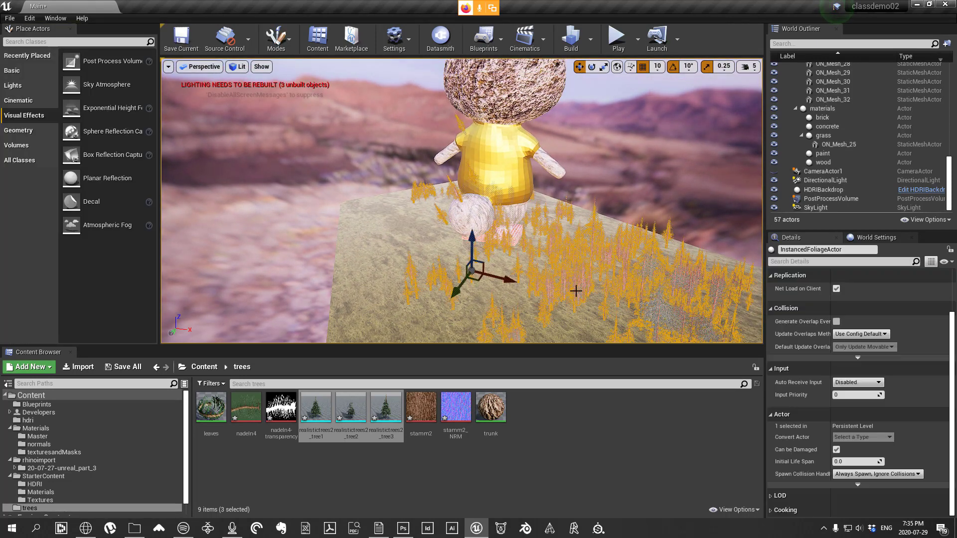
pyautogui.moveTo(576, 288); pyautogui.dragTo(516, 296, button='right')
# Step: Return to foliage mode and erase the trees in front of the statue's brick base
pyautogui.click(277, 40)
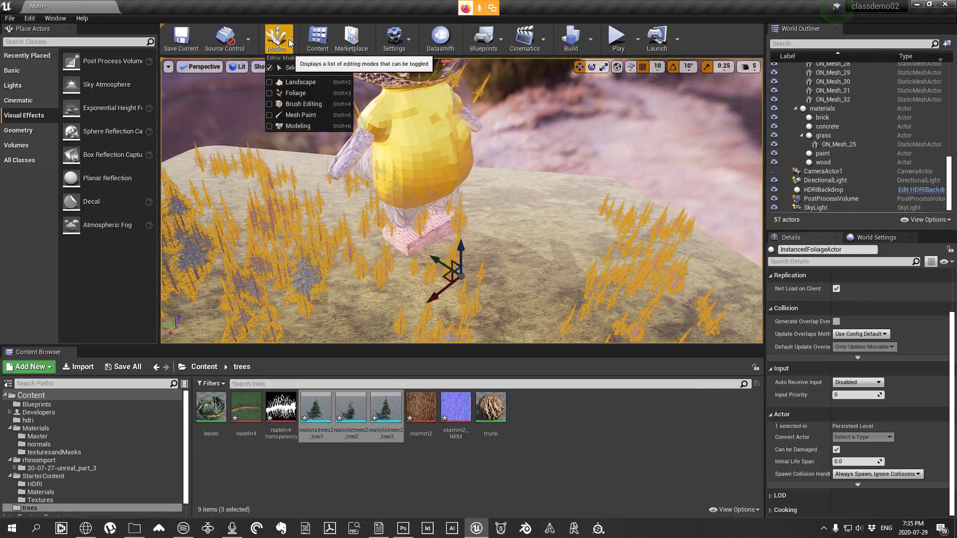
pyautogui.click(307, 85)
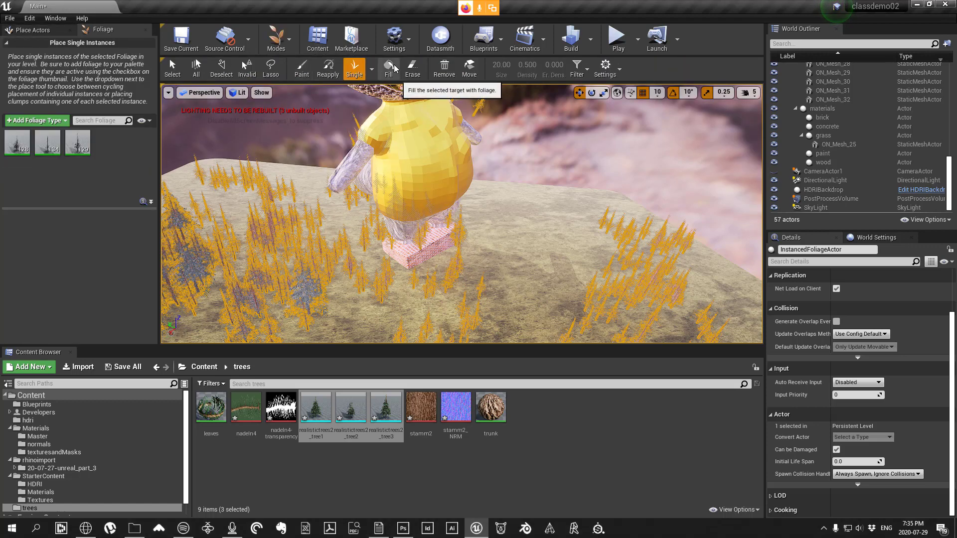
pyautogui.click(413, 68)
pyautogui.moveTo(485, 306)
pyautogui.mouseDown()
pyautogui.moveTo(468, 316)
pyautogui.moveTo(427, 290)
pyautogui.moveTo(472, 259)
pyautogui.moveTo(460, 239)
pyautogui.mouseUp()
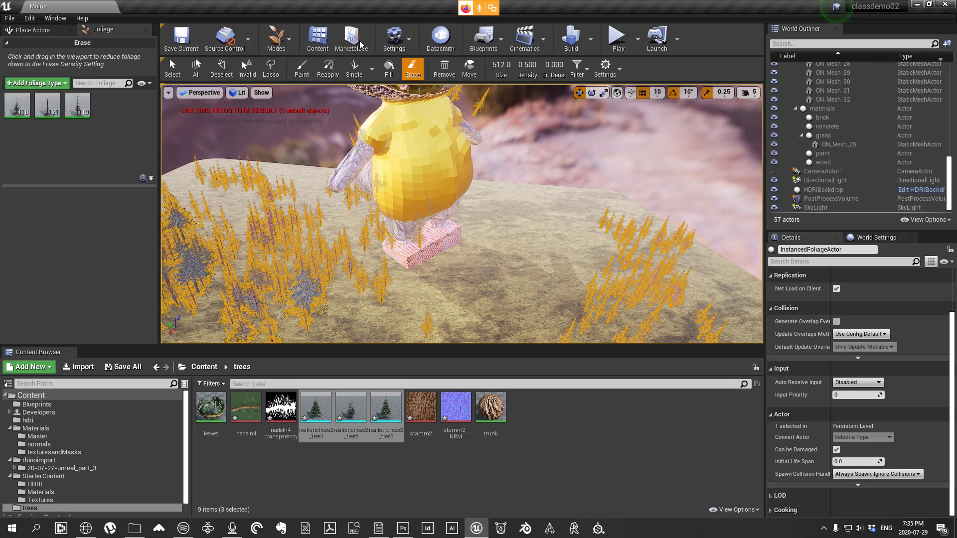
# Step: Review the foliage surface filter options and the placement settings
pyautogui.click(588, 74)
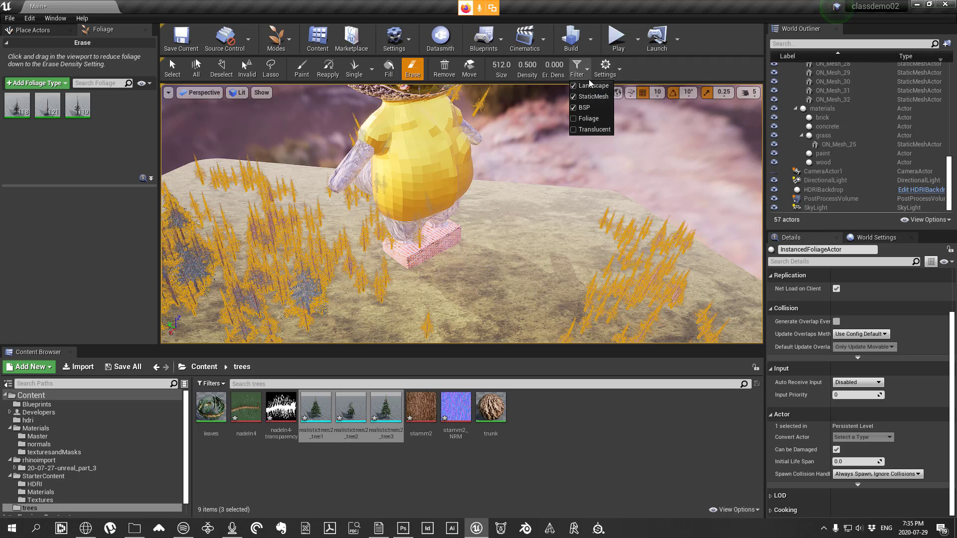
pyautogui.click(618, 76)
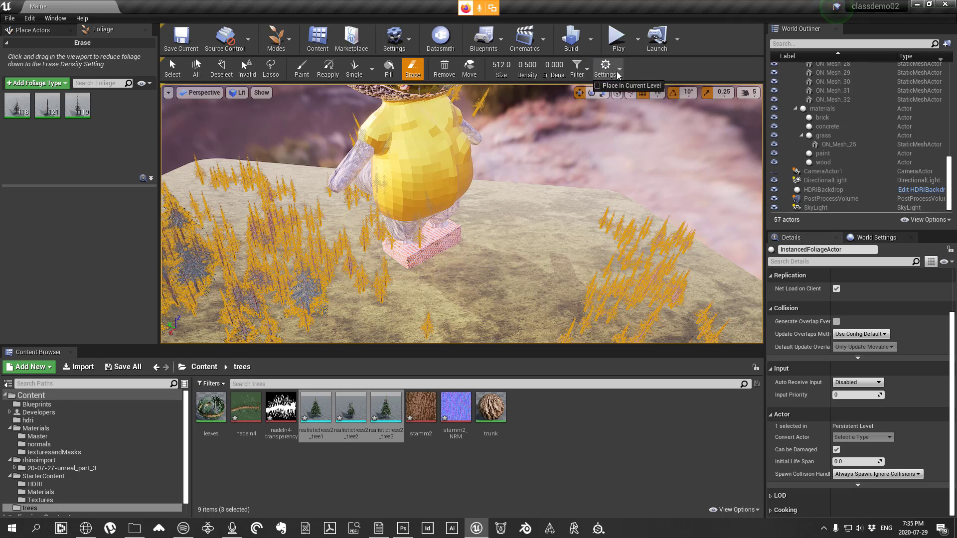
pyautogui.moveTo(533, 226); pyautogui.dragTo(513, 206, button='right')
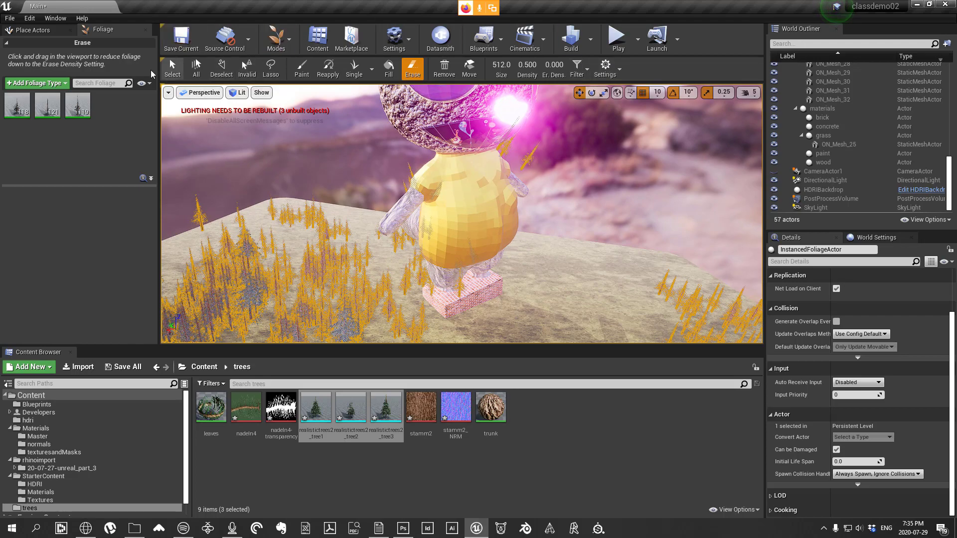
# Step: Leave foliage mode and deselect the foliage actor
pyautogui.click(145, 32)
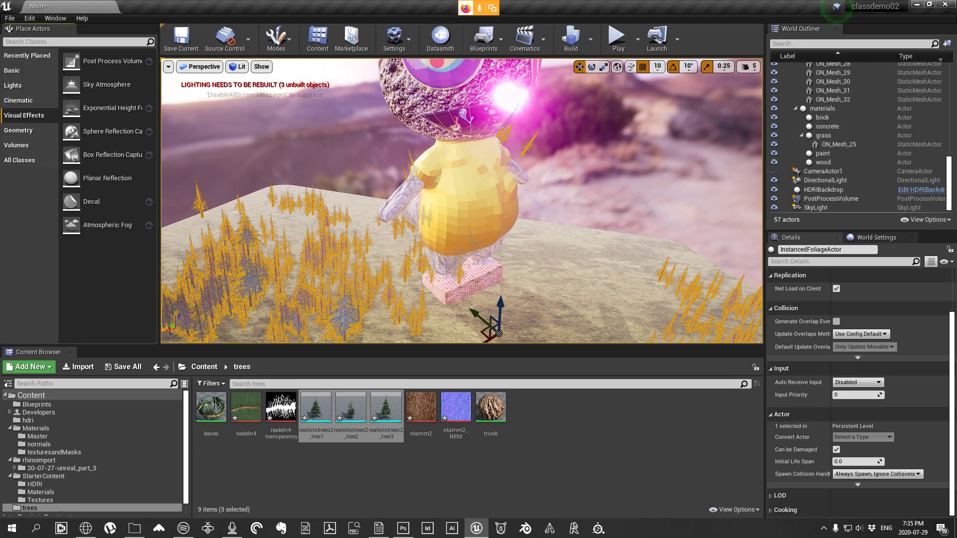
pyautogui.moveTo(463, 210); pyautogui.dragTo(587, 219, button='right')
pyautogui.click(607, 240)
pyautogui.click(693, 191)
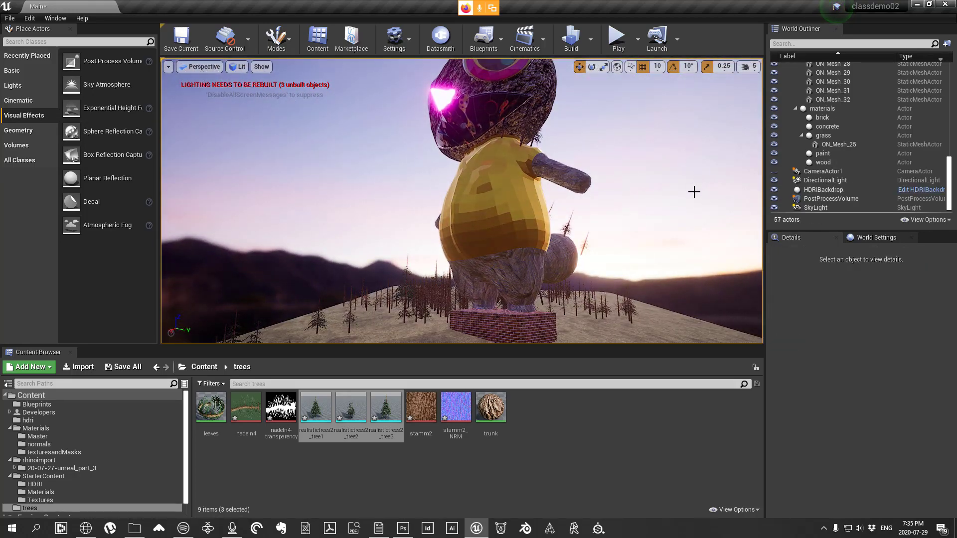
# Step: Set the lighting build quality to High
pyautogui.moveTo(693, 192); pyautogui.dragTo(679, 203, button='right')
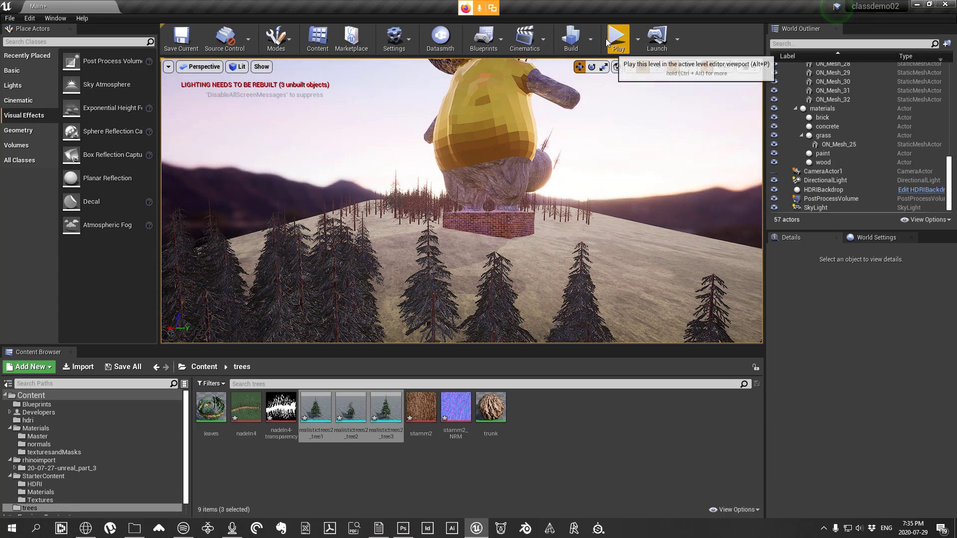
pyautogui.click(591, 39)
pyautogui.moveTo(668, 79)
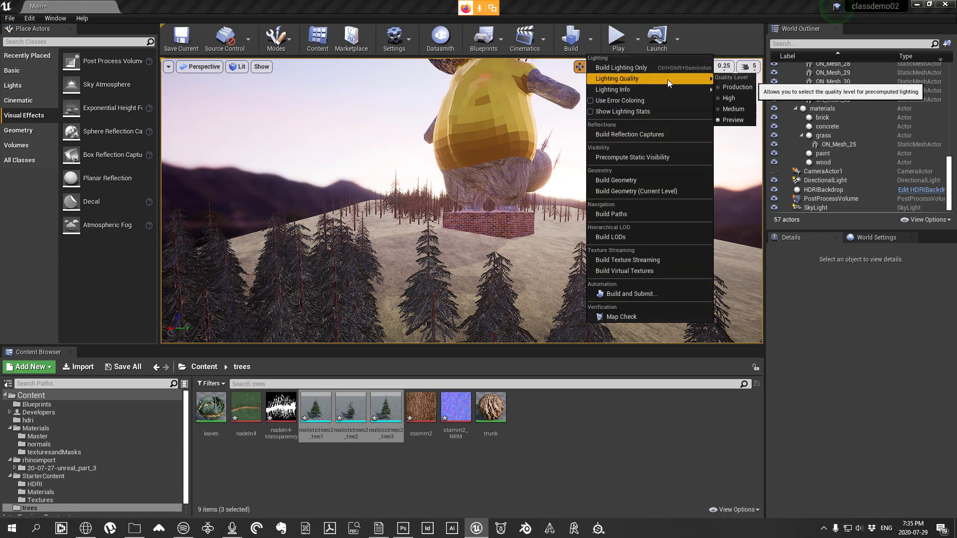
pyautogui.click(727, 98)
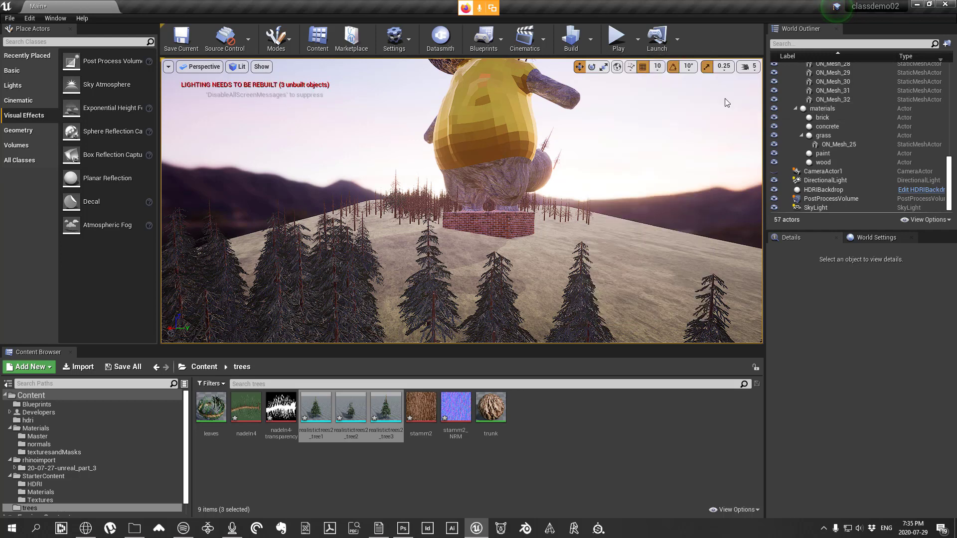
# Step: Frame the statue and its trees, start building the level, and close the Message Log
pyautogui.moveTo(617, 165); pyautogui.dragTo(617, 149)
pyautogui.moveTo(617, 150); pyautogui.dragTo(638, 146, button='right')
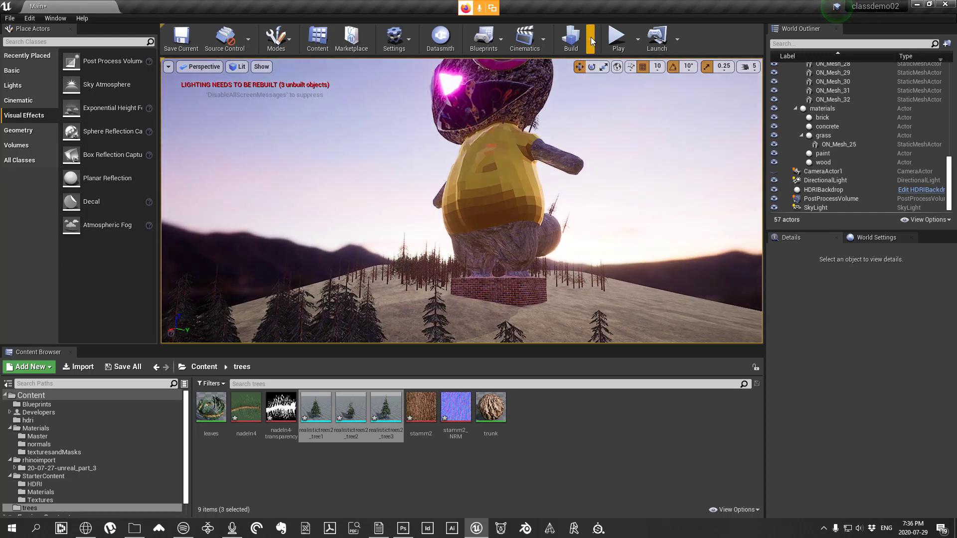
pyautogui.click(591, 42)
pyautogui.click(573, 42)
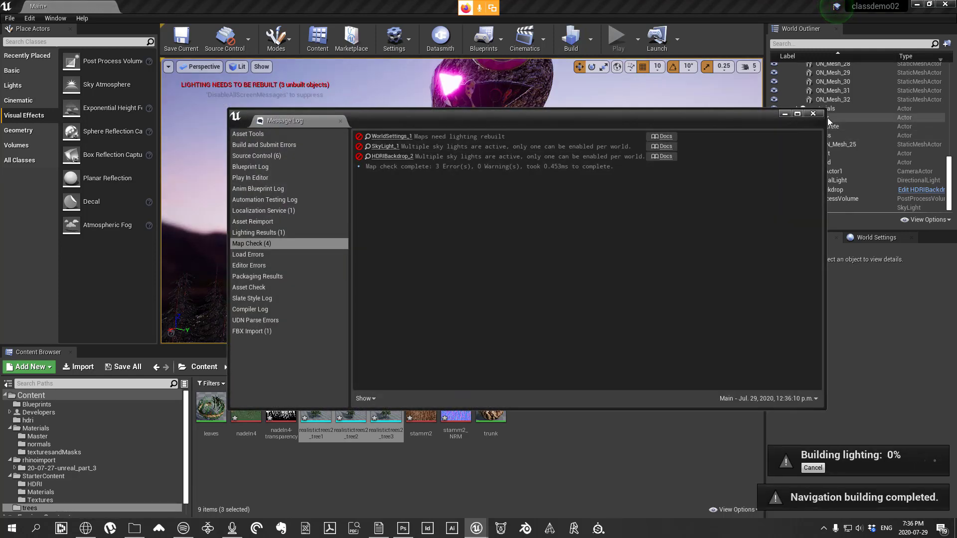
pyautogui.click(814, 115)
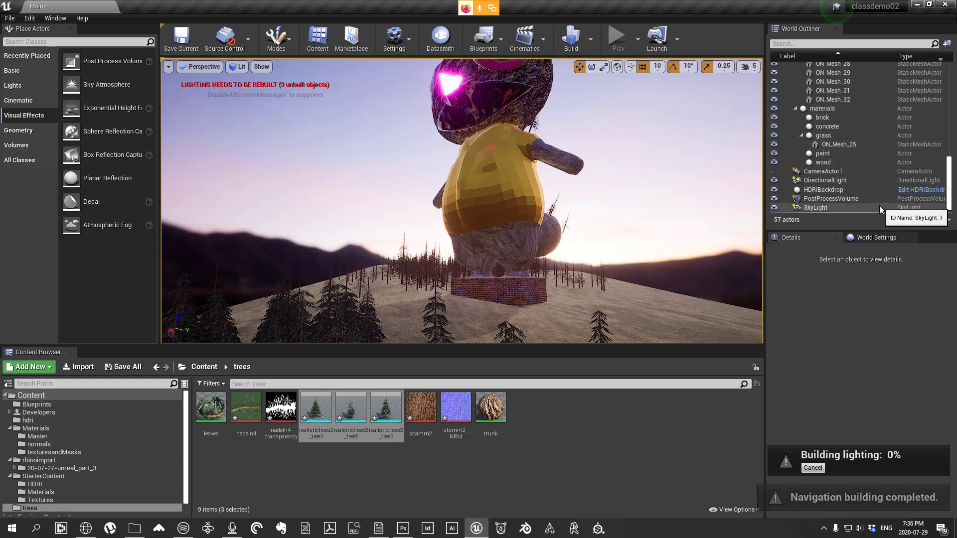
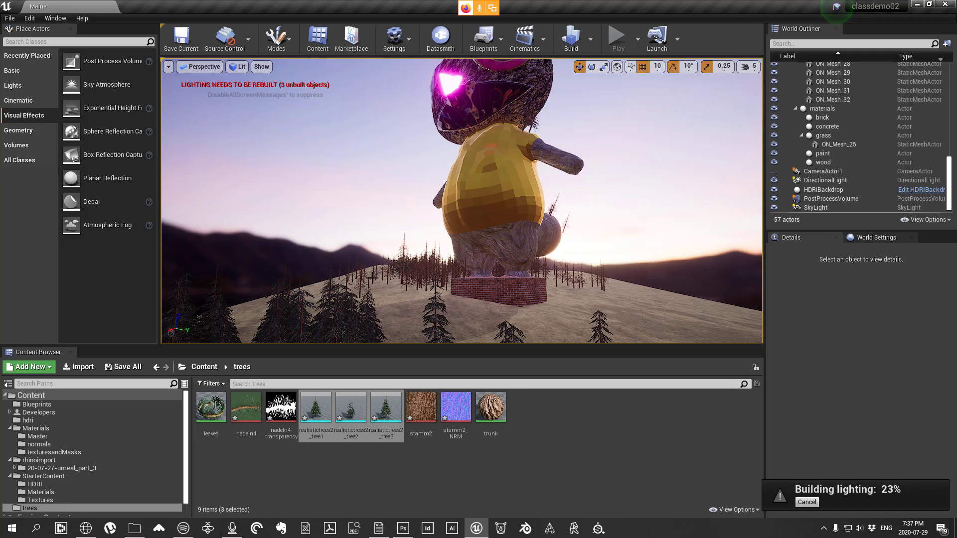
pyautogui.moveTo(591, 205); pyautogui.dragTo(348, 98)
pyautogui.moveTo(590, 217); pyautogui.dragTo(171, 222)
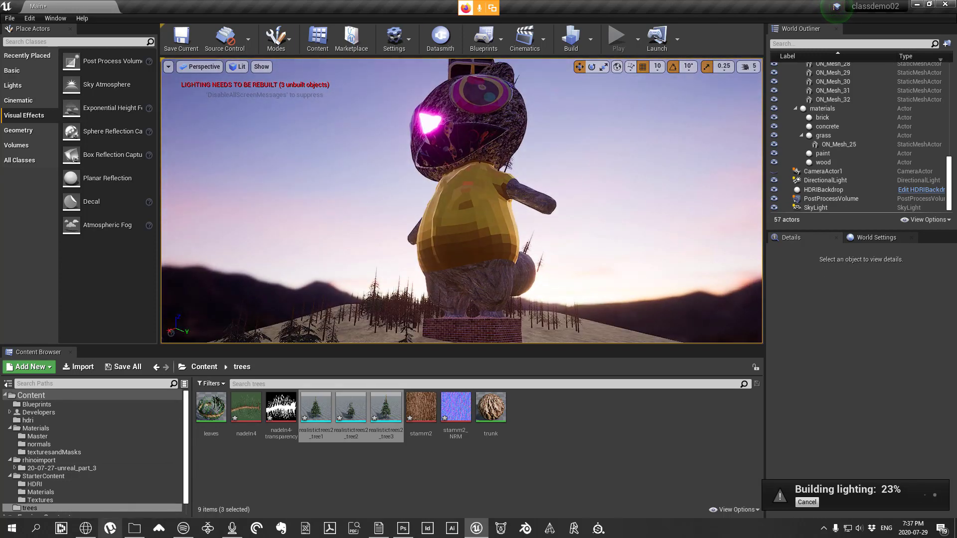
# Step: Switch to File Explorer and examine the classdemo02 project folder inside the 20-07-29- unreal rendering part 3 lecture folder
pyautogui.click(135, 529)
pyautogui.click(512, 117)
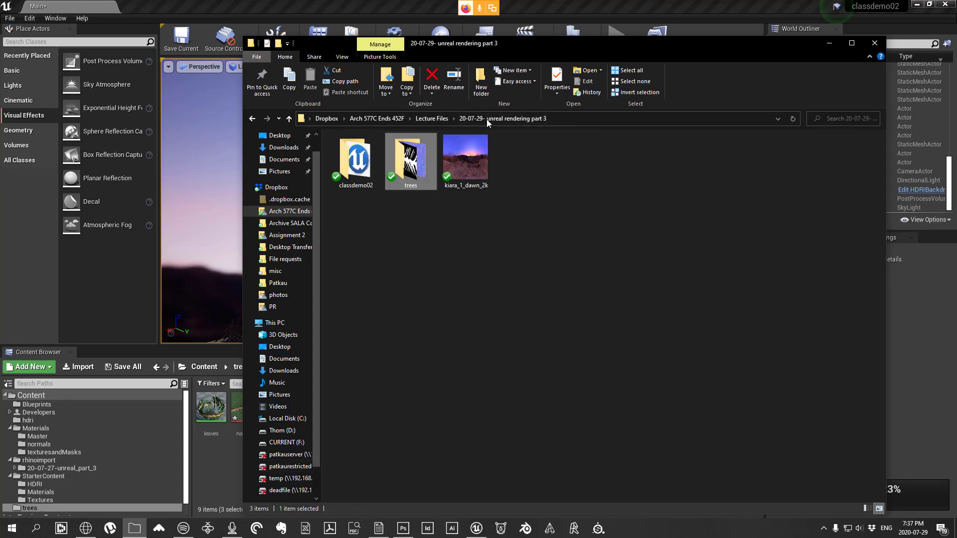
pyautogui.click(478, 229)
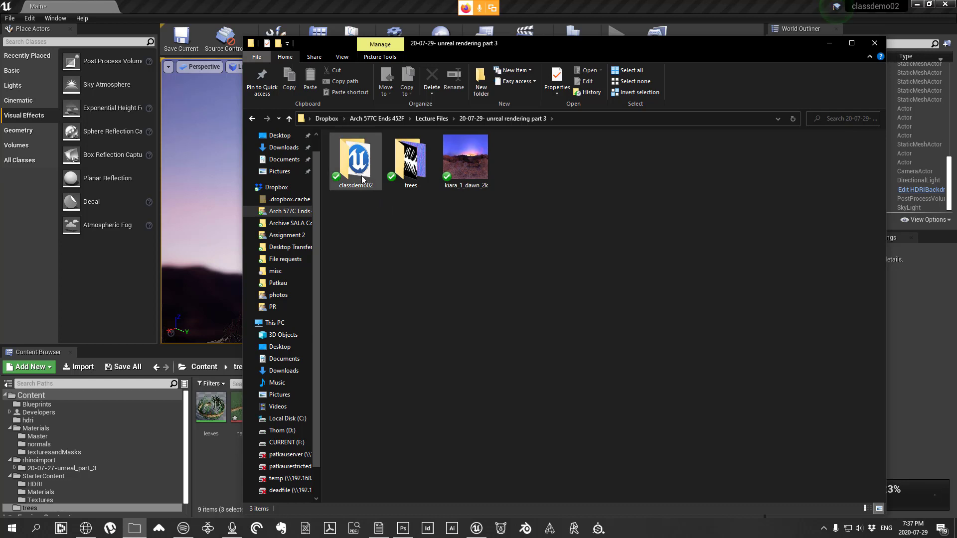
pyautogui.click(343, 163)
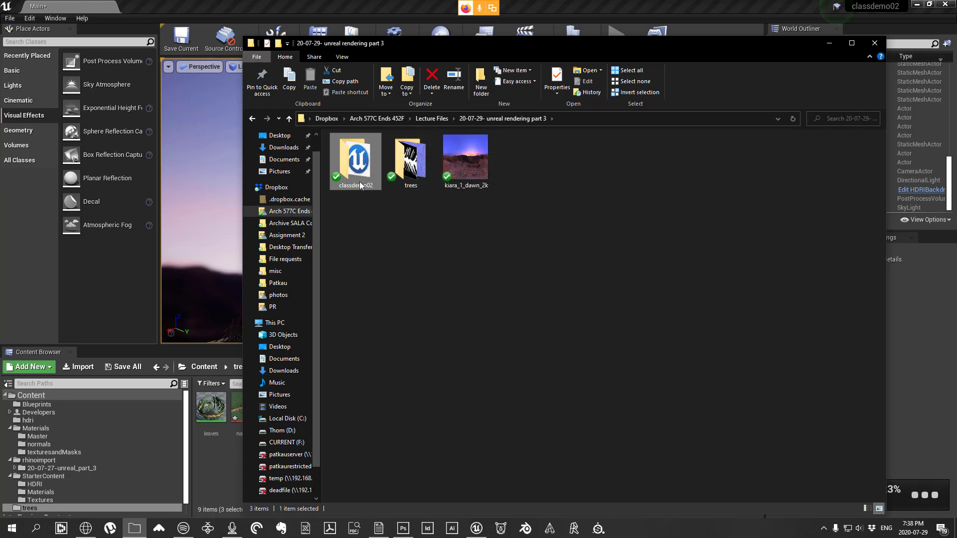
pyautogui.doubleClick(355, 173)
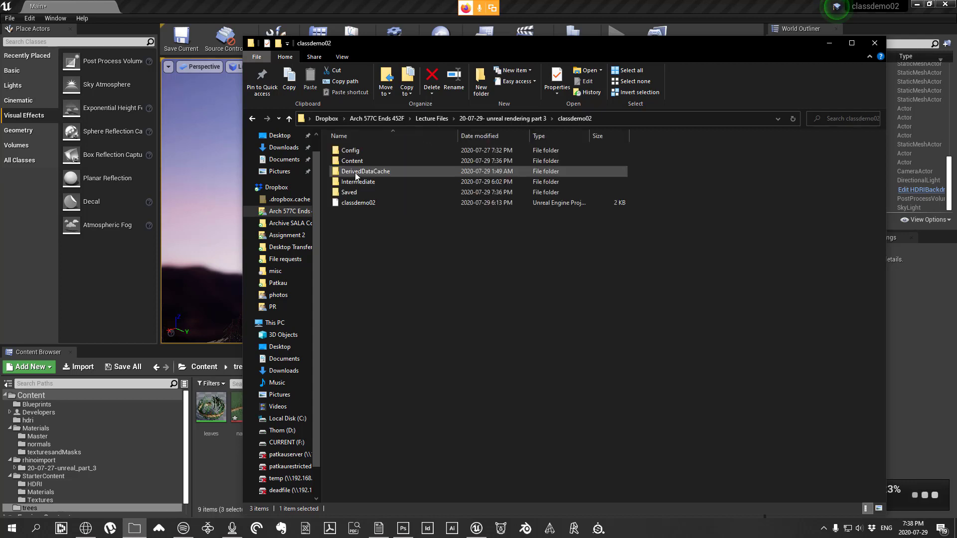
pyautogui.click(501, 119)
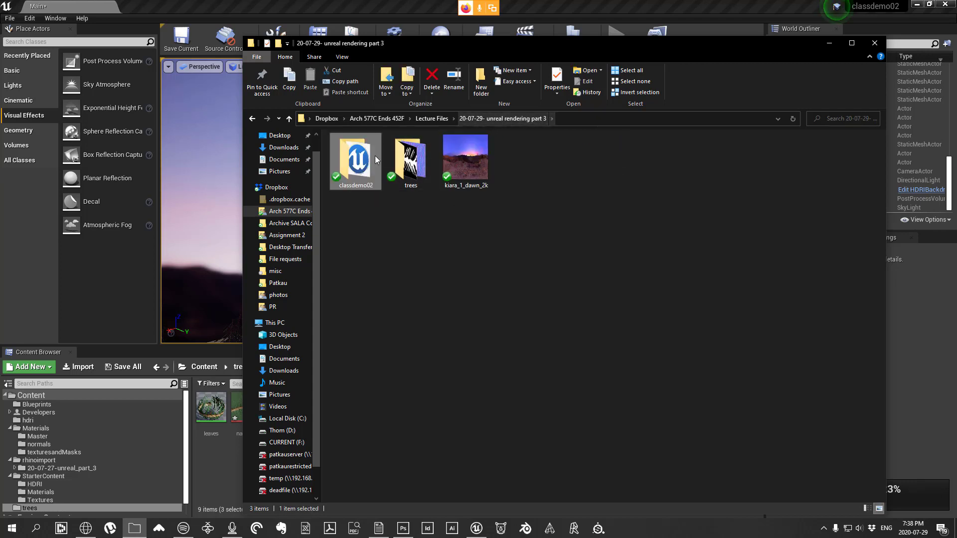
pyautogui.doubleClick(333, 167)
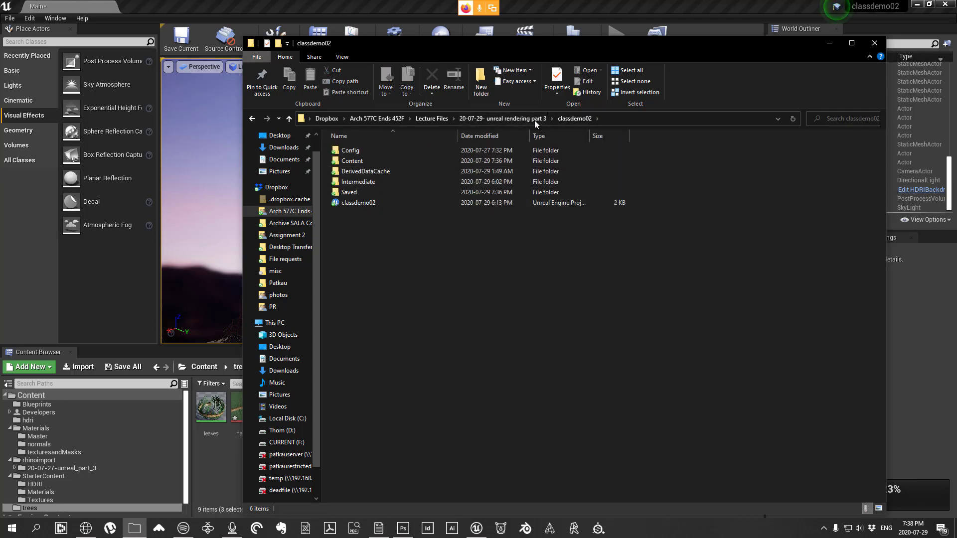
pyautogui.click(506, 118)
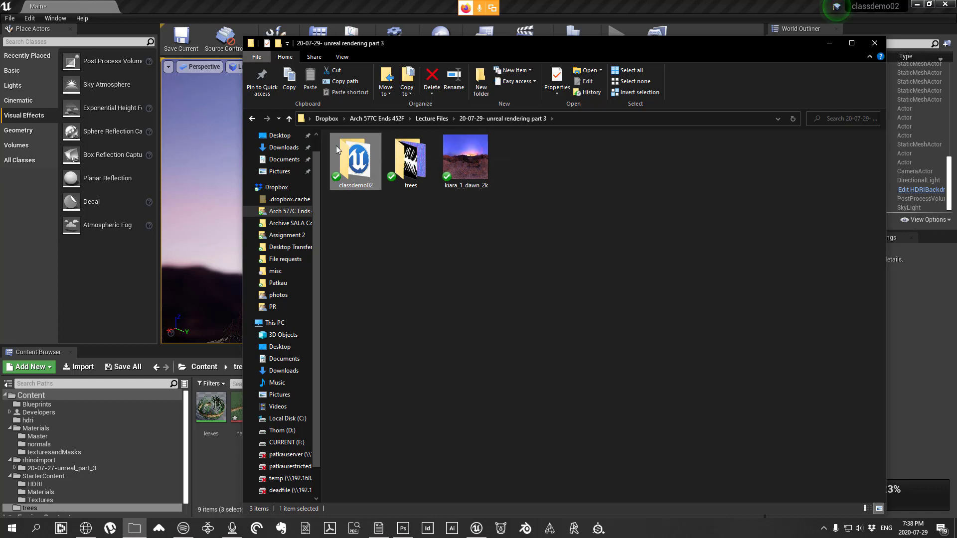
# Step: Check the Unreal Projects folder in Documents and go back to the Arch 577C Ends 452F Dropbox folder
pyautogui.click(284, 159)
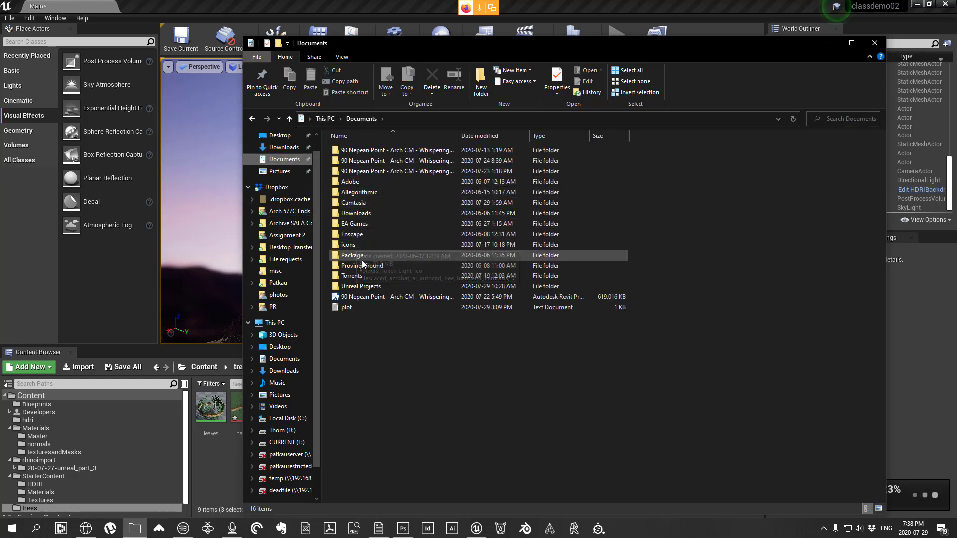
pyautogui.doubleClick(365, 287)
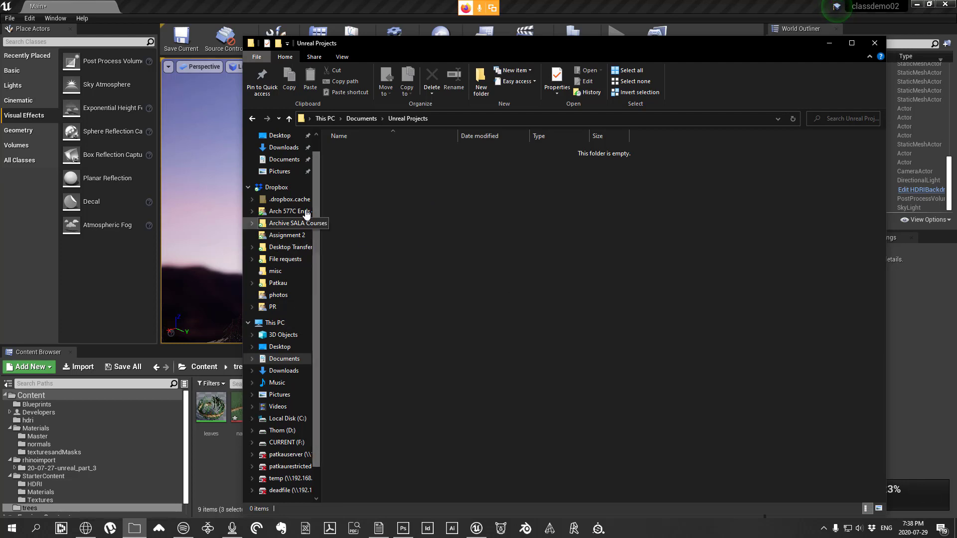
pyautogui.click(299, 211)
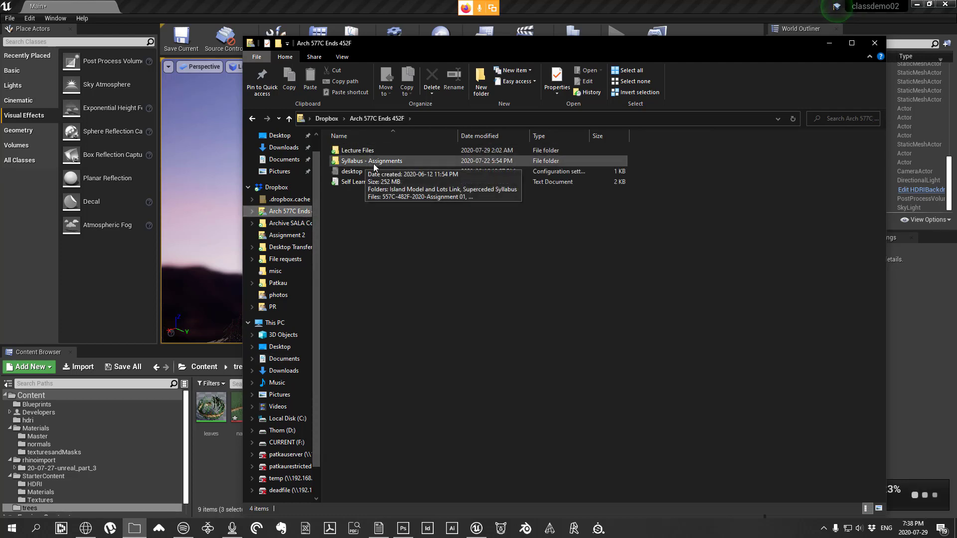
# Step: Go to the 20-07-29- unreal rendering part 3 folder inside Lecture Files and select the classdemo02 folder
pyautogui.doubleClick(368, 152)
pyautogui.doubleClick(387, 277)
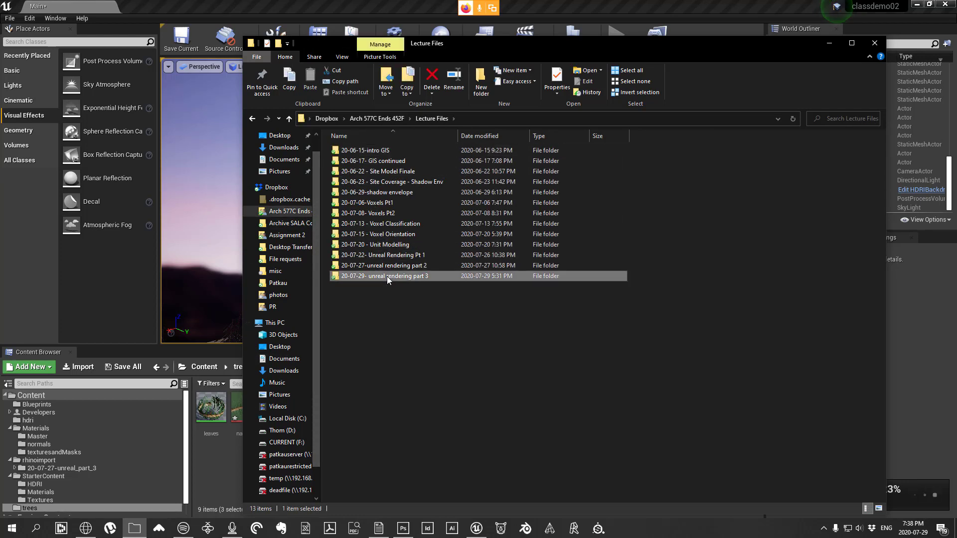
pyautogui.click(363, 167)
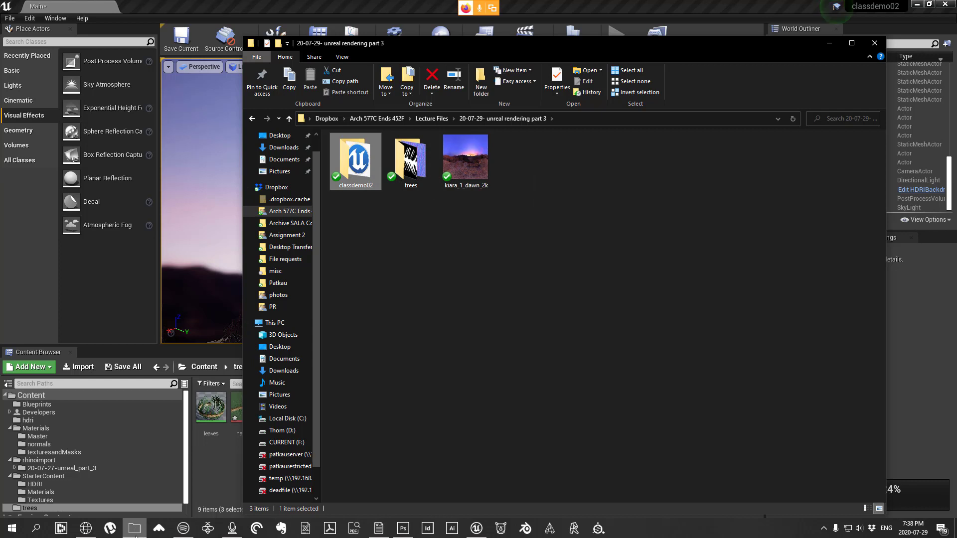
# Step: In a new File Explorer window, open 557C-482F-2020-Assignment 03 from the Syllabus - Assignments folder of Arch 577C Ends 452F
pyautogui.moveTo(138, 534)
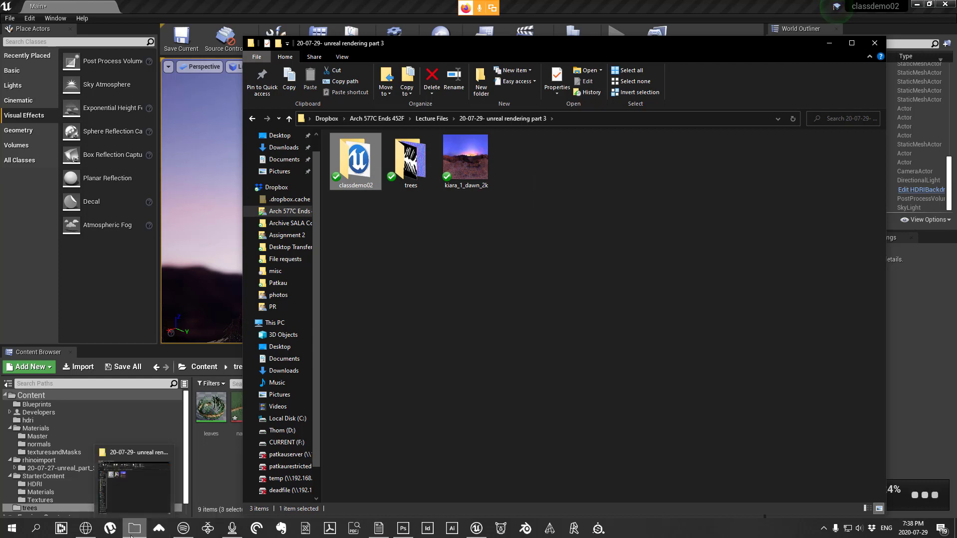
pyautogui.click(138, 534)
pyautogui.rightClick(138, 534)
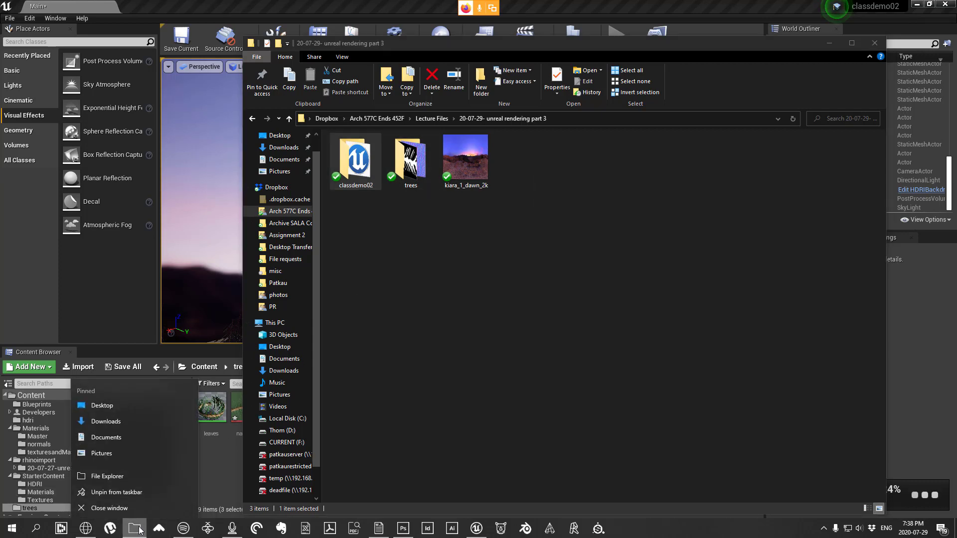
pyautogui.click(124, 478)
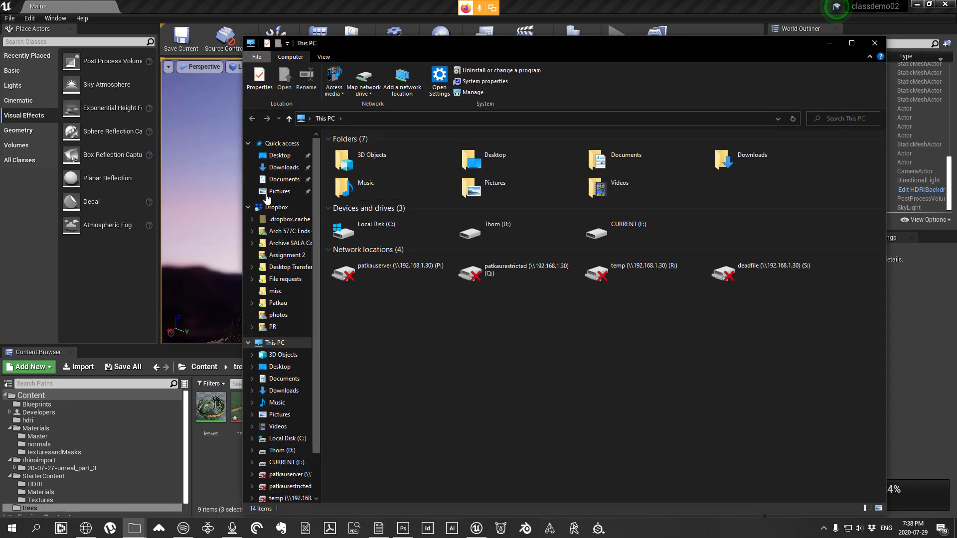
pyautogui.click(276, 206)
pyautogui.click(356, 164)
pyautogui.doubleClick(354, 164)
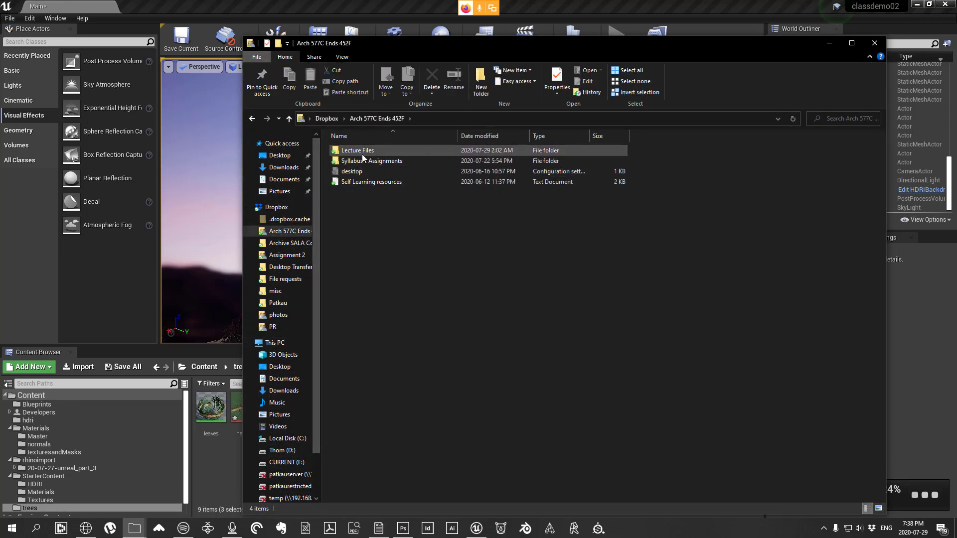
pyautogui.doubleClick(369, 161)
pyautogui.doubleClick(415, 193)
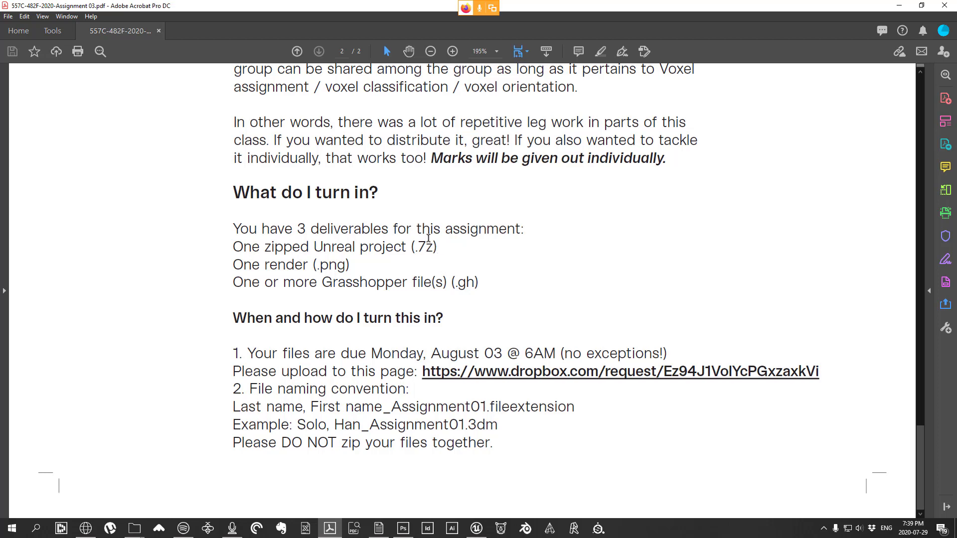
# Step: Review the Assignment 03 PDF's deliverables, due date, group-work note, marking criteria and 7zip submission instructions, and minimize the document
pyautogui.scroll(2, 487, 401)
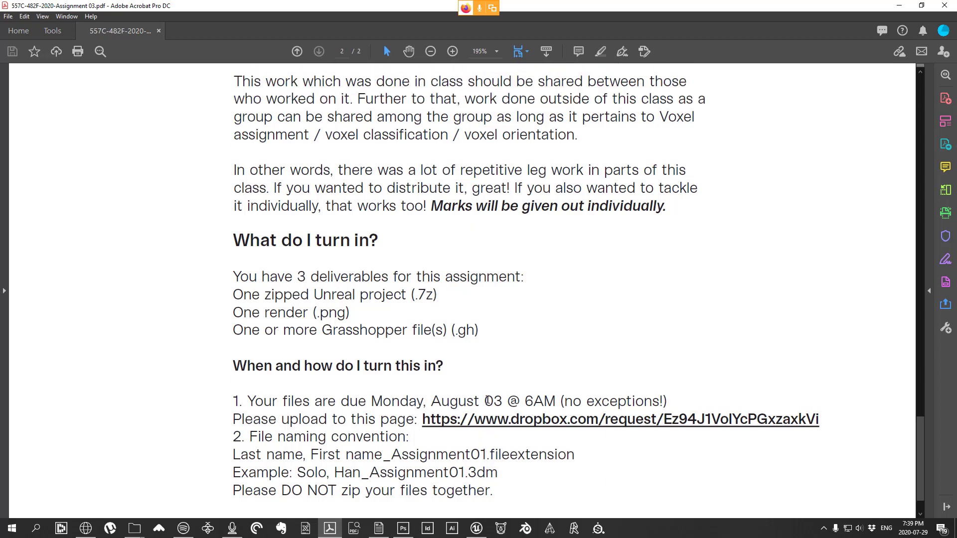
pyautogui.scroll(-1, 488, 401)
pyautogui.scroll(6, 479, 394)
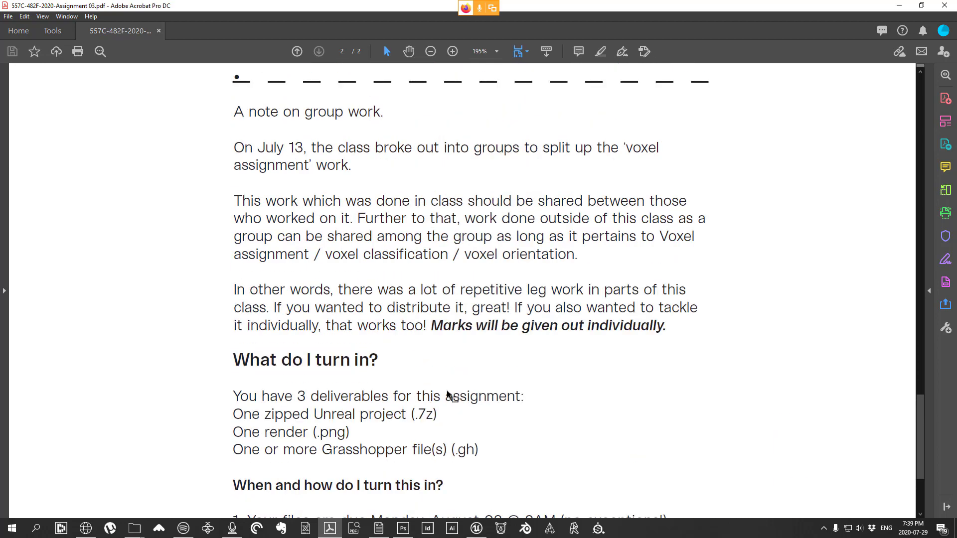
pyautogui.scroll(13, 491, 319)
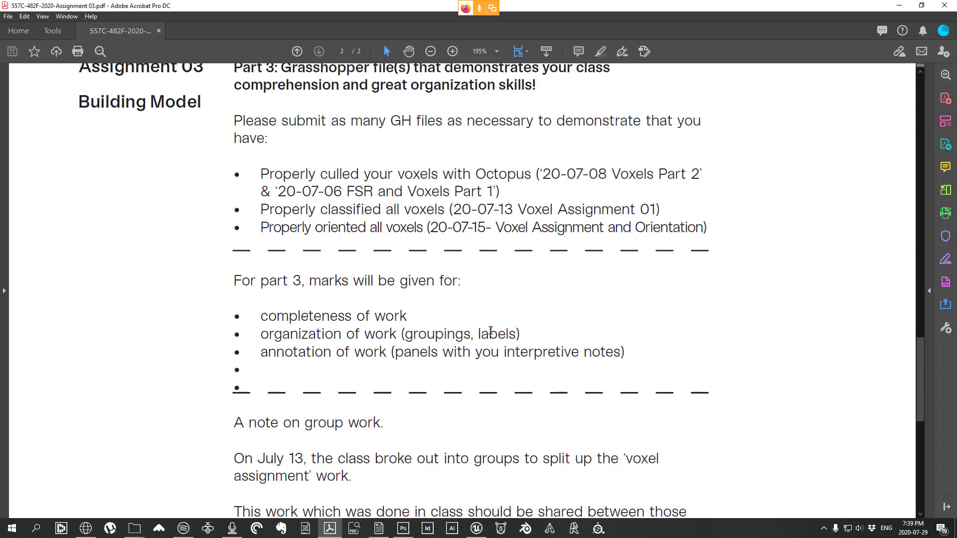
pyautogui.scroll(20, 490, 331)
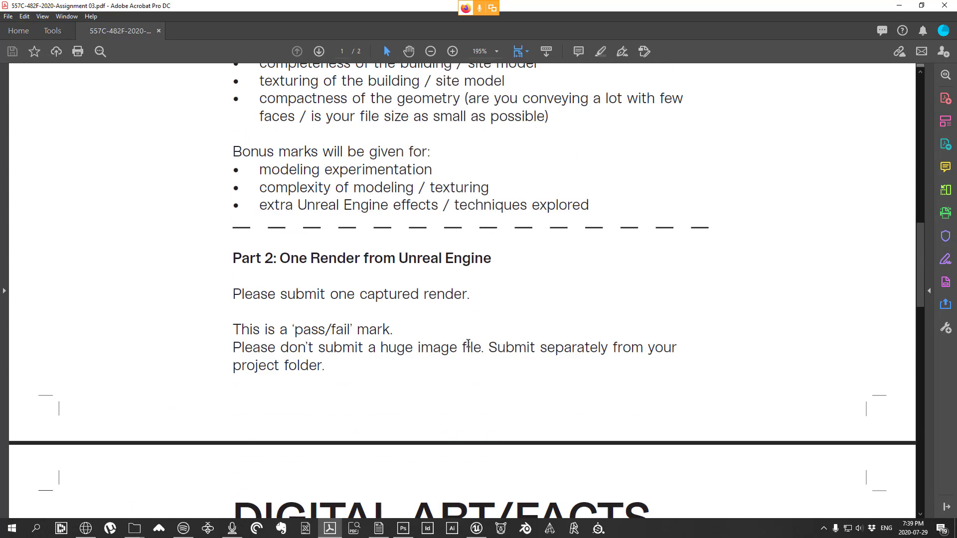
pyautogui.scroll(16, 468, 344)
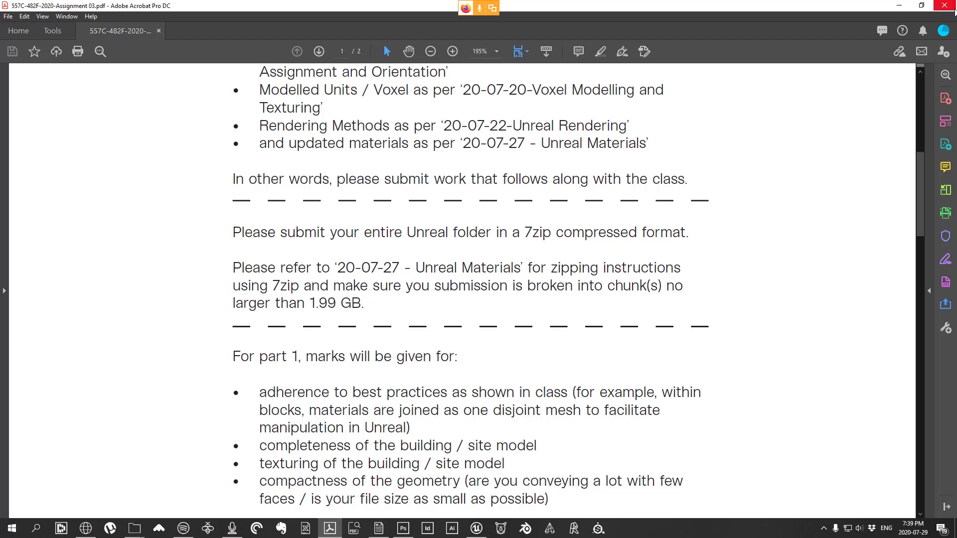
pyautogui.scroll(-20, 512, 291)
pyautogui.scroll(13, 510, 295)
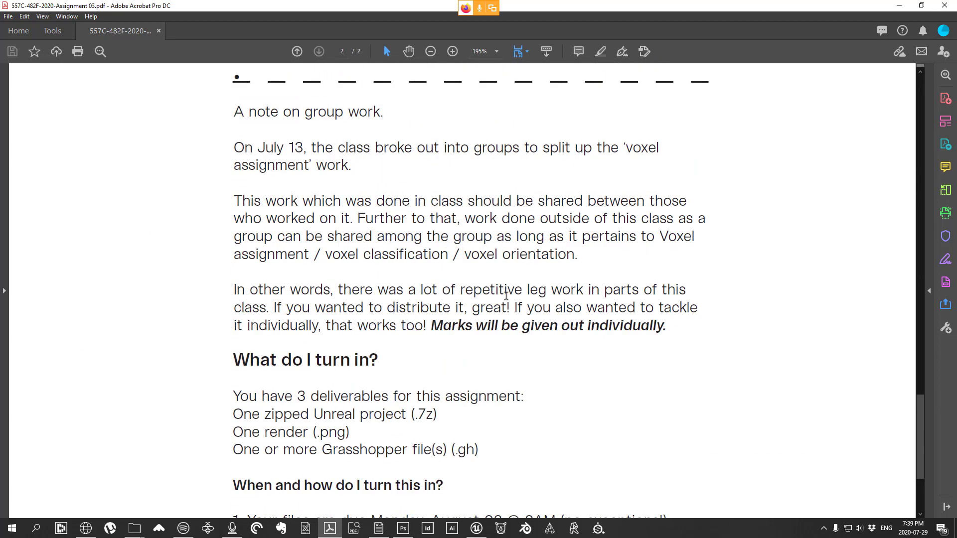
pyautogui.click(906, 7)
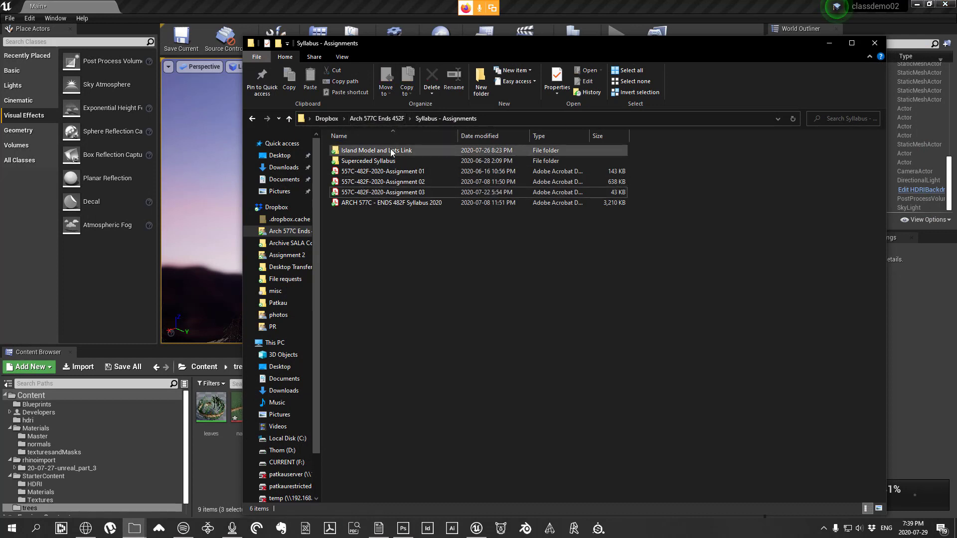
# Step: Go back to the 20-07-29- unreal rendering part 3 lecture folder and open 7-Zip's Add to Archive settings for classdemo02
pyautogui.click(369, 120)
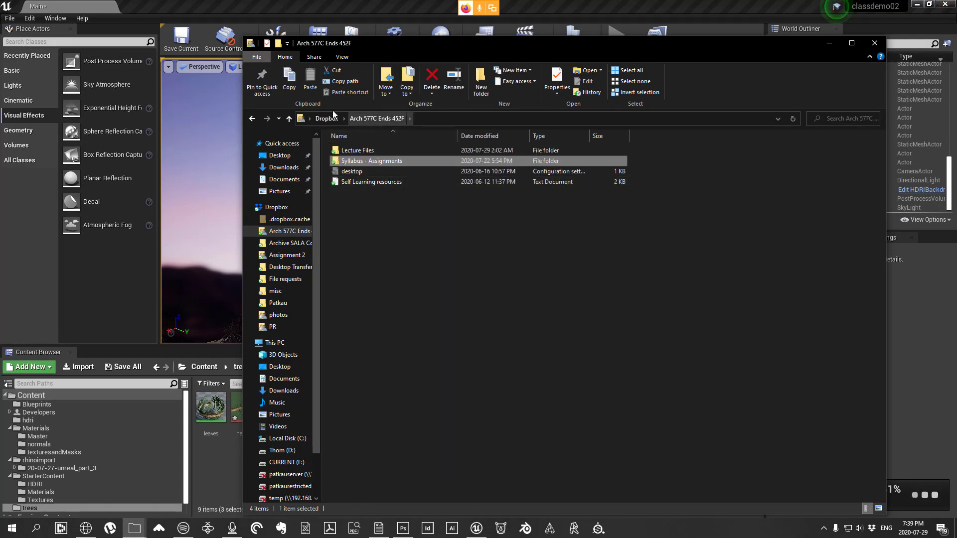
pyautogui.click(363, 151)
pyautogui.doubleClick(363, 150)
pyautogui.doubleClick(394, 277)
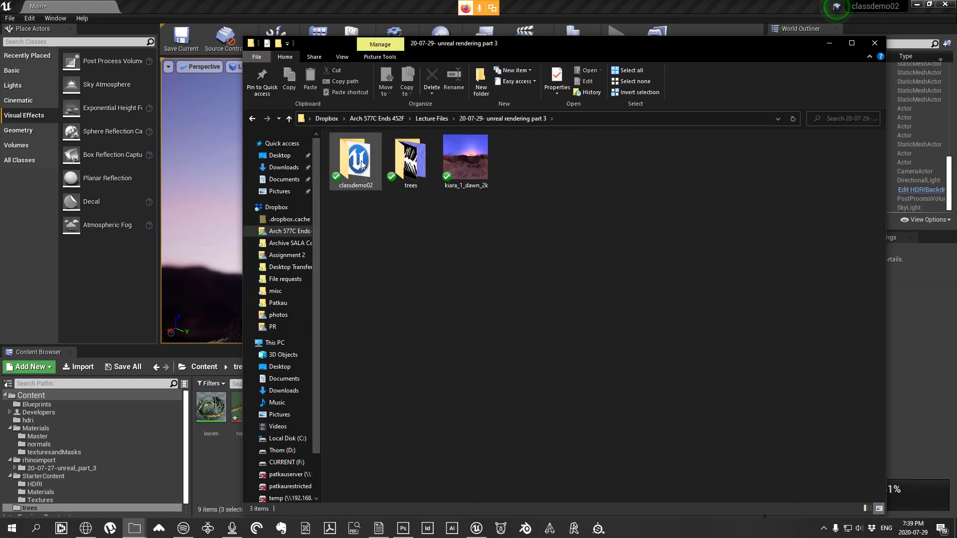
pyautogui.click(347, 166)
pyautogui.rightClick(347, 166)
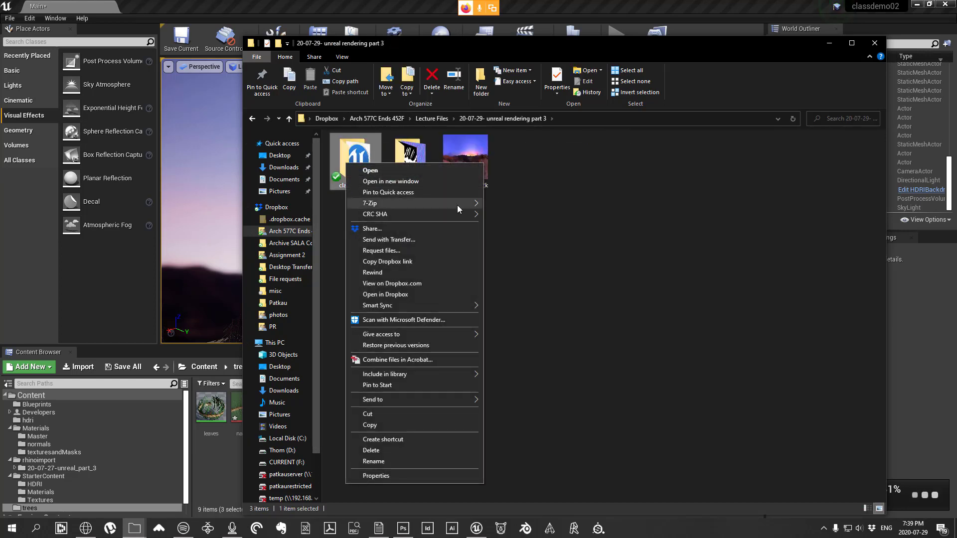
pyautogui.moveTo(459, 203)
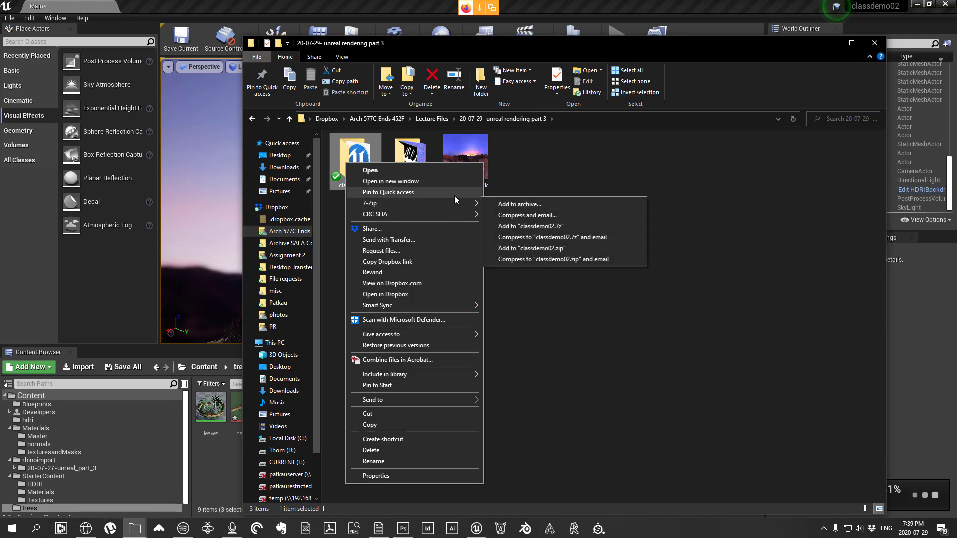
pyautogui.click(522, 205)
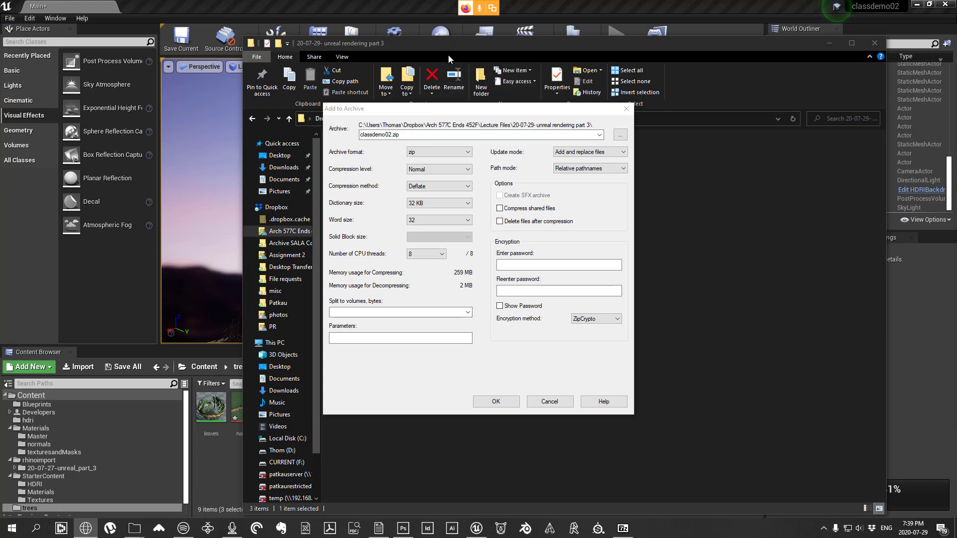
# Step: Search the web for 7zip, view the download page on 7-zip.org, and close the browser
pyautogui.write('7zip')
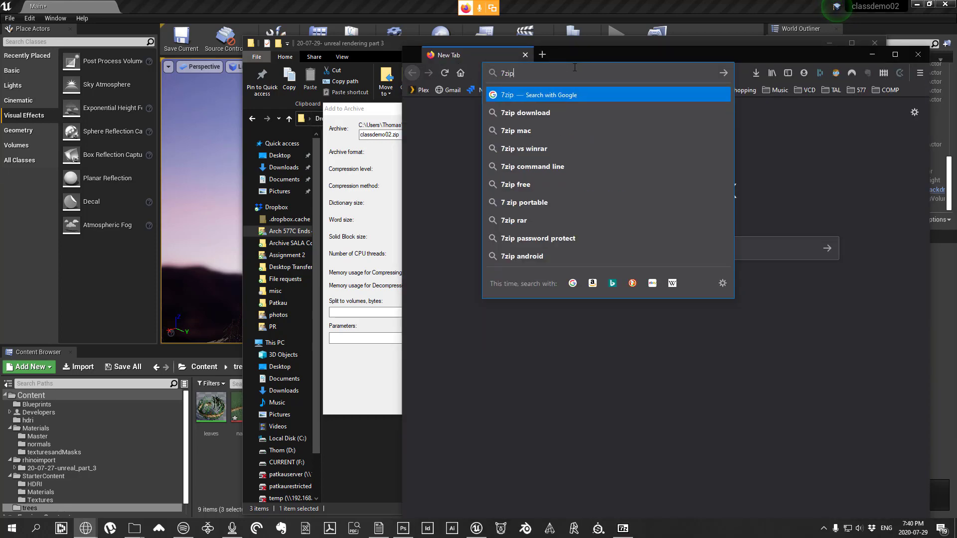
pyautogui.press('Return')
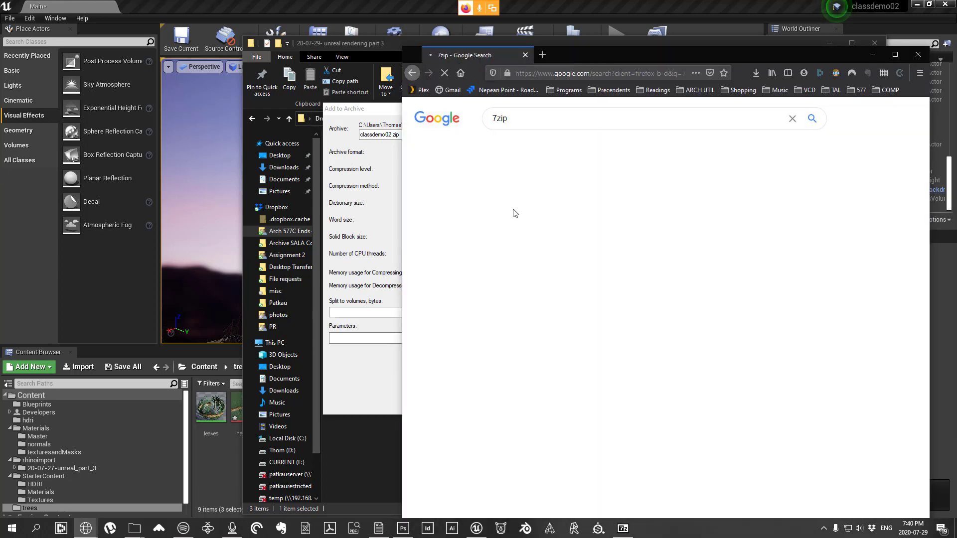
pyautogui.click(505, 202)
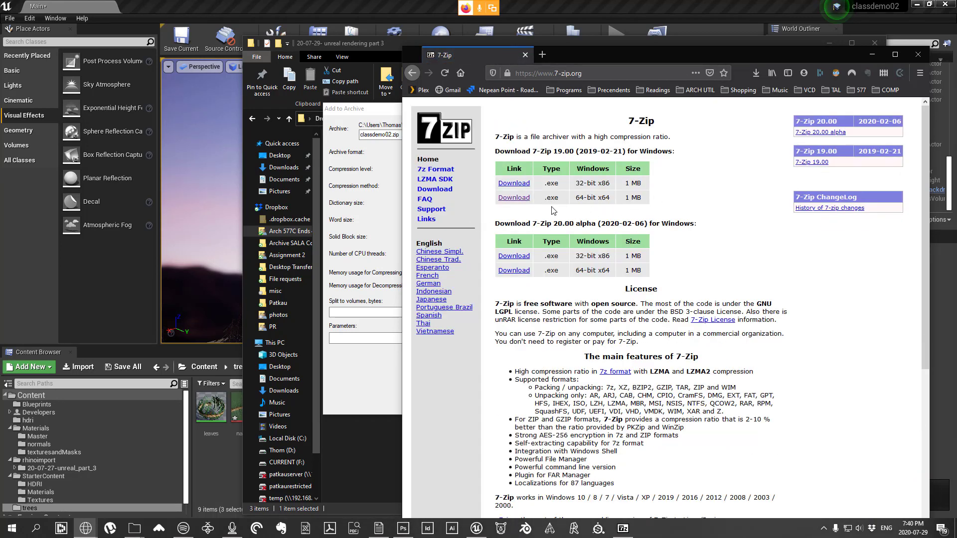
pyautogui.click(918, 54)
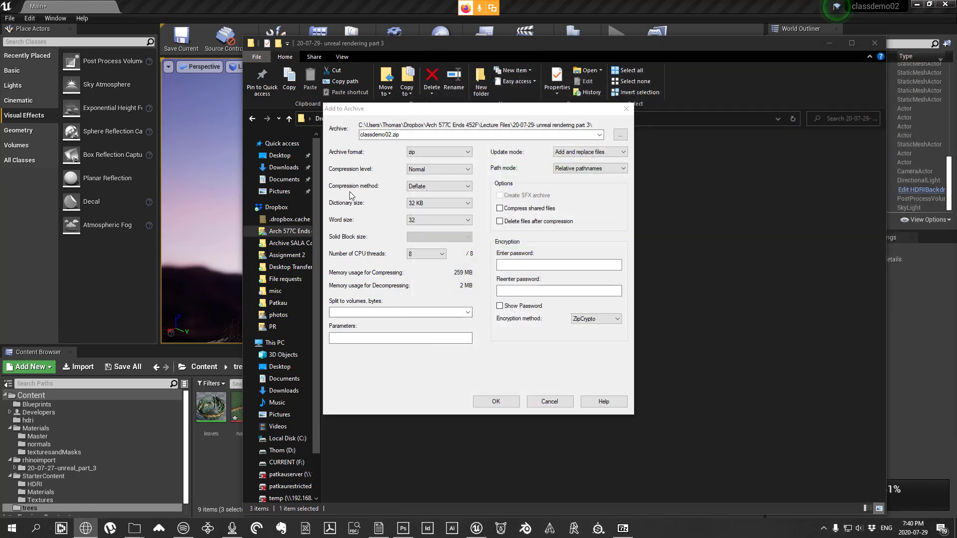
# Step: Set the archive format to 7z and check the preset sizes for splitting the archive into volumes
pyautogui.click(424, 152)
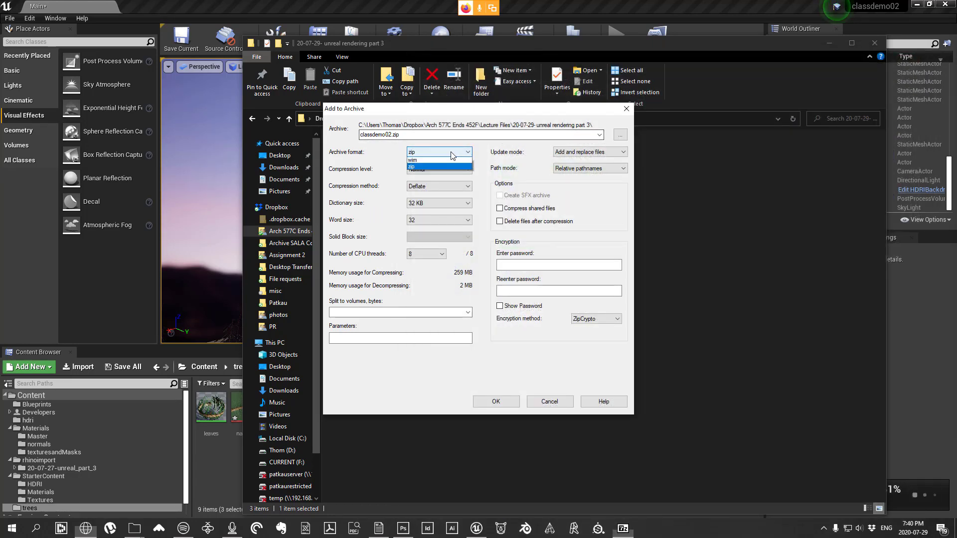
pyautogui.click(416, 161)
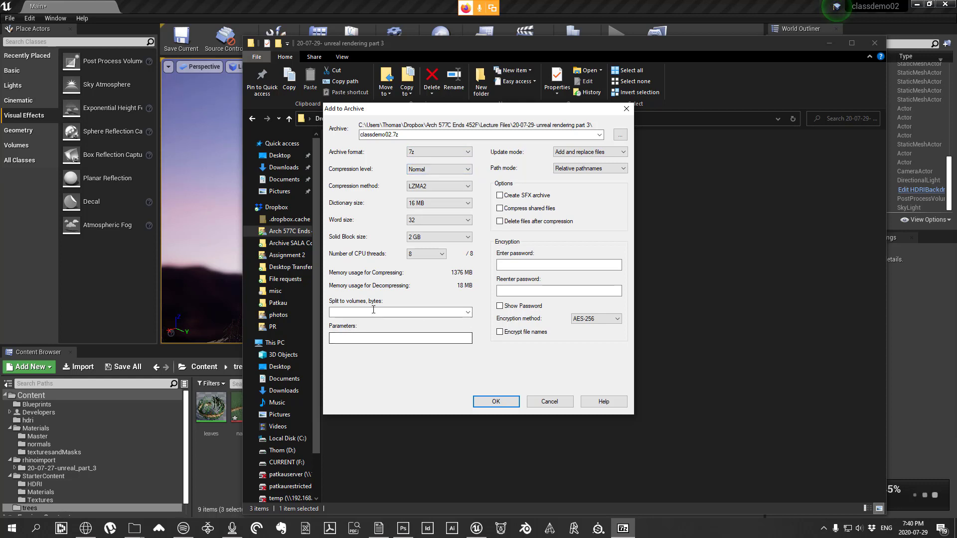
pyautogui.click(437, 312)
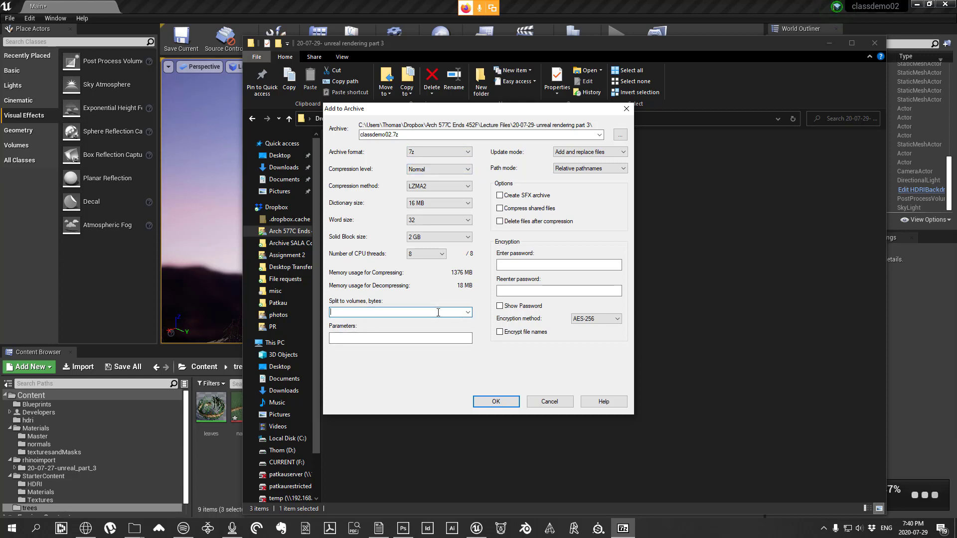
pyautogui.click(468, 312)
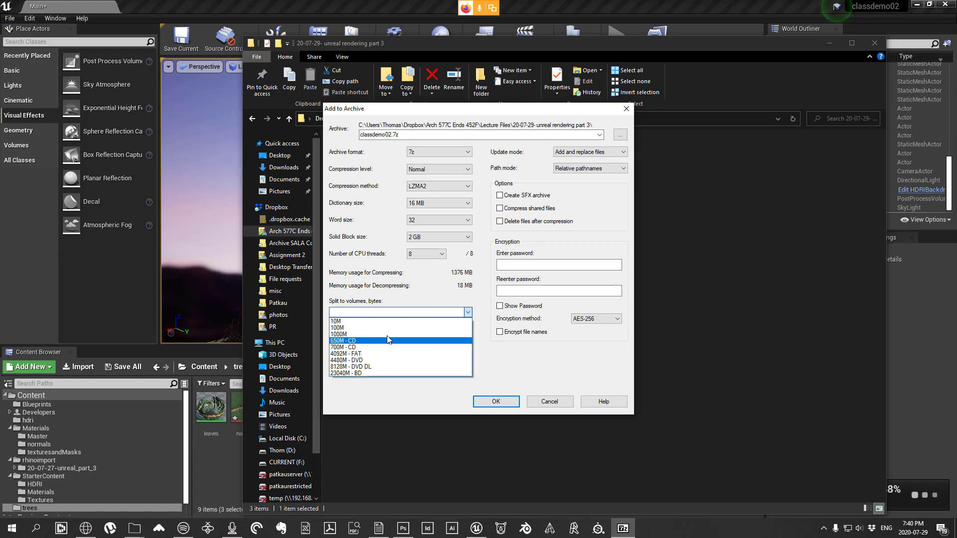
pyautogui.click(381, 312)
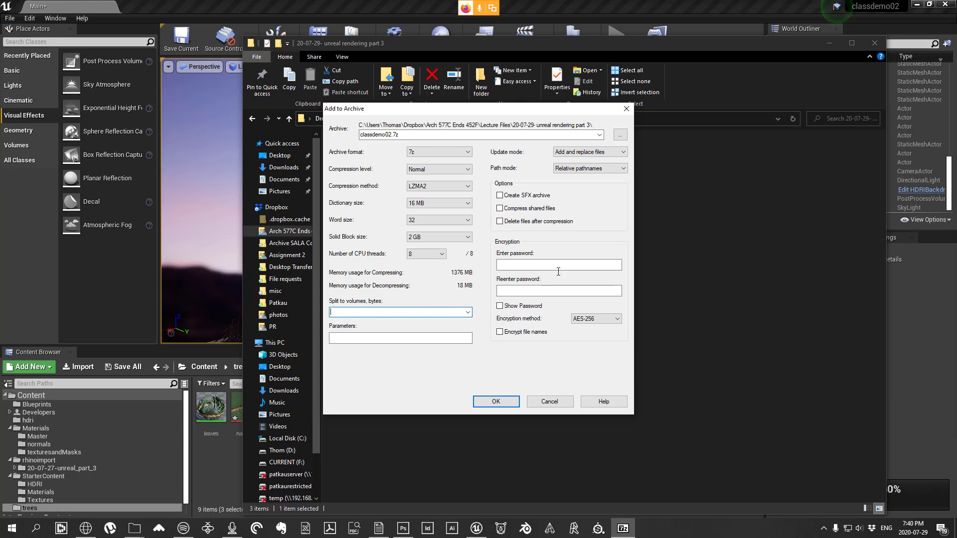
# Step: Try to create the archive with a split volume size of 2e+9 bytes
pyautogui.click(86, 528)
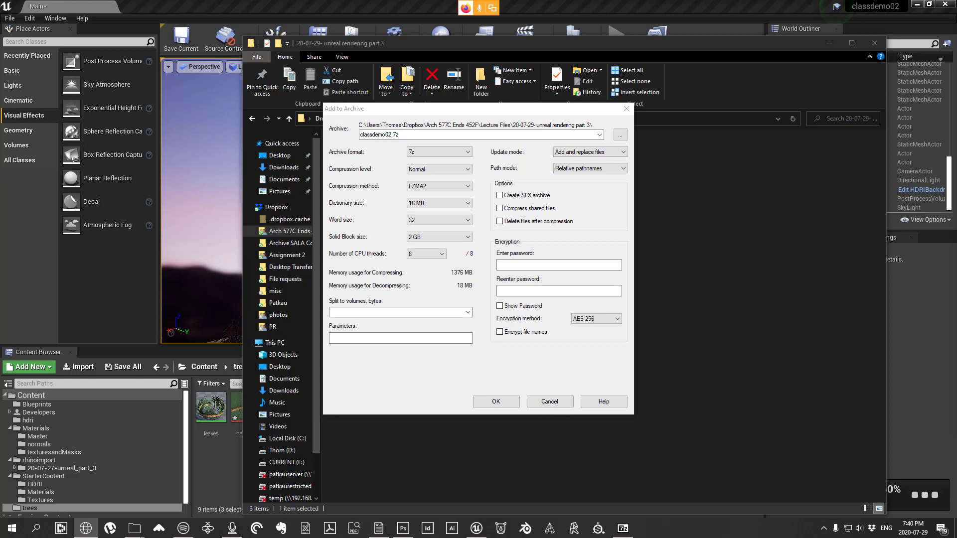
pyautogui.click(387, 312)
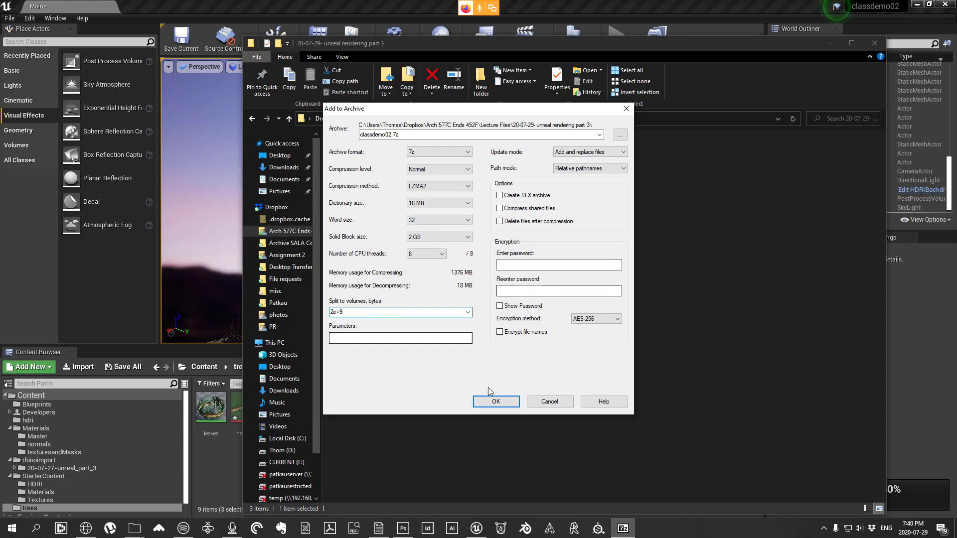
pyautogui.click(497, 401)
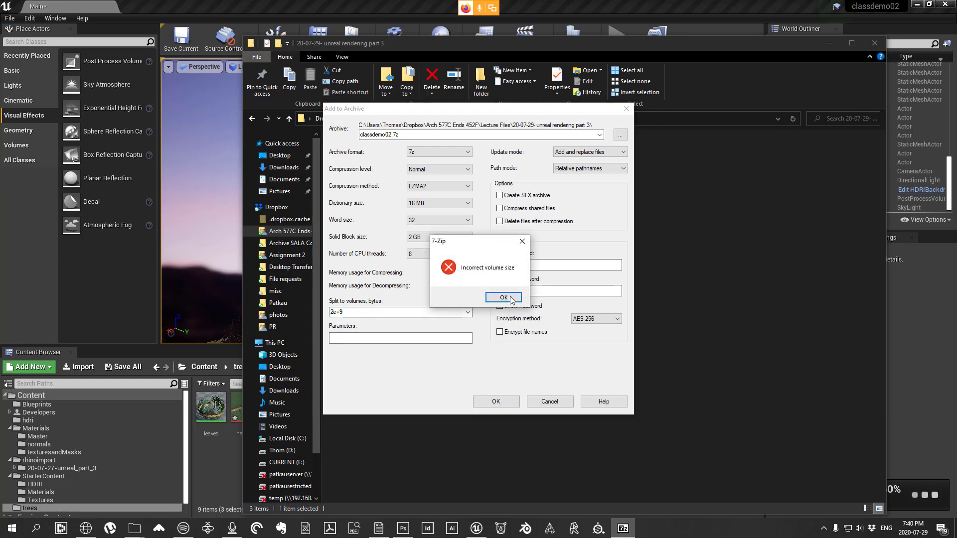
pyautogui.click(505, 300)
pyautogui.click(349, 312)
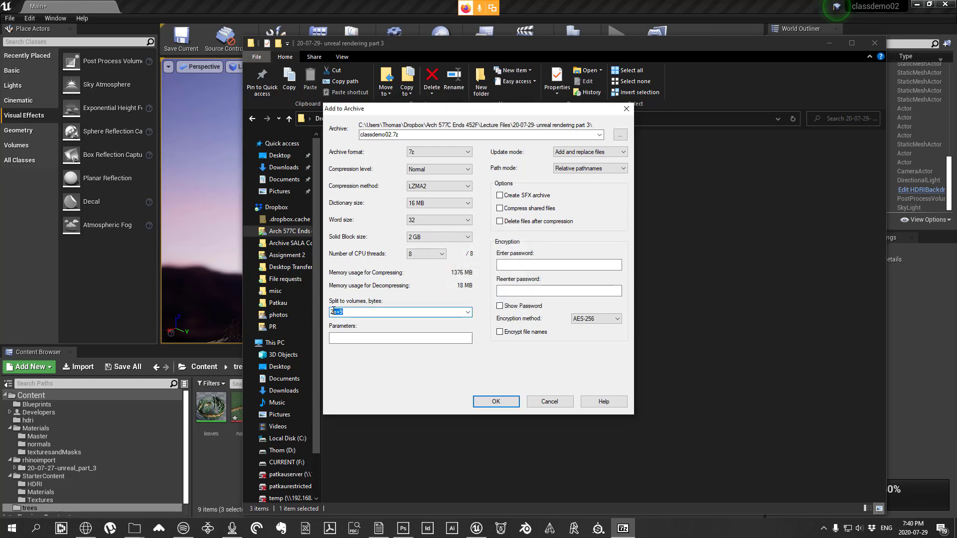
pyautogui.write('000000000')
pyautogui.click(498, 402)
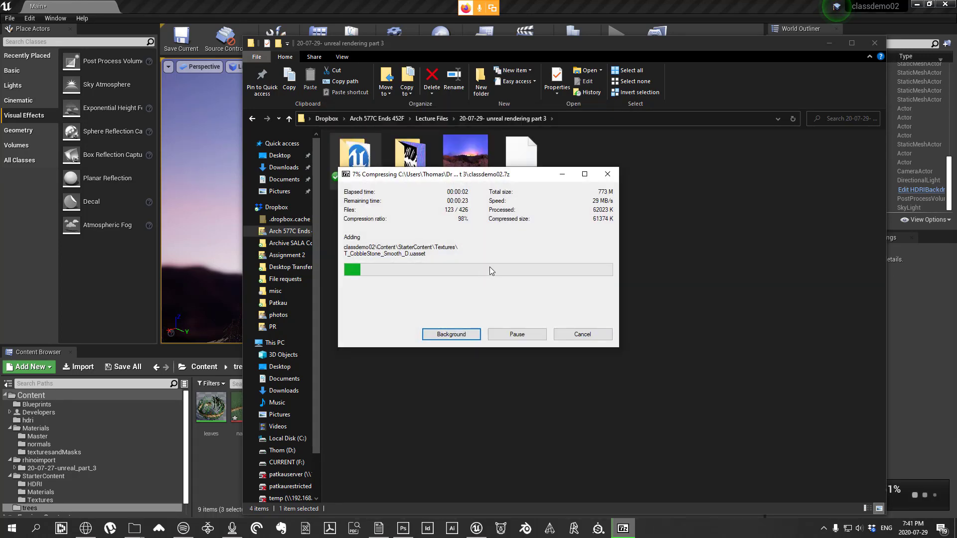
# Step: Move the compression progress window clear of the folder's files and cancel the classdemo02.7z compression
pyautogui.moveTo(488, 174); pyautogui.dragTo(567, 265)
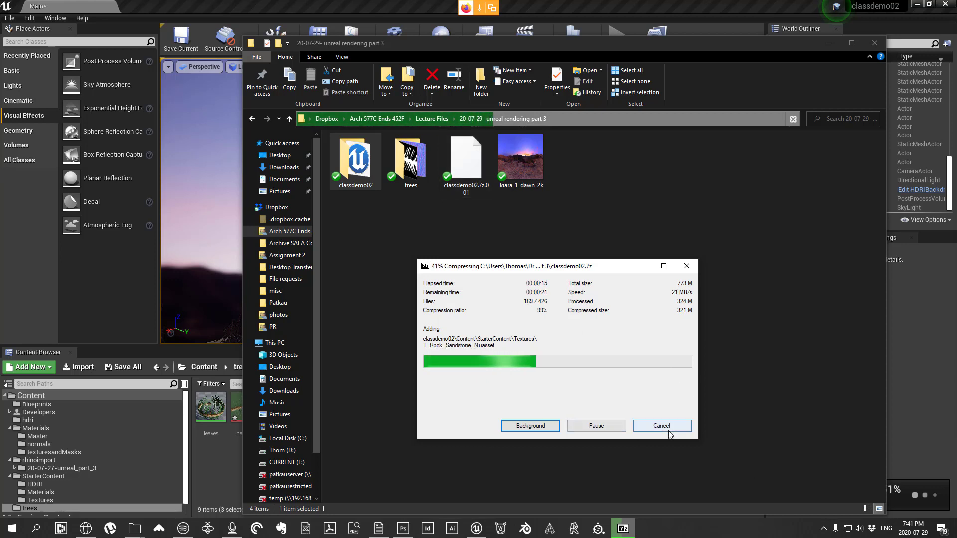
pyautogui.click(651, 427)
pyautogui.click(441, 292)
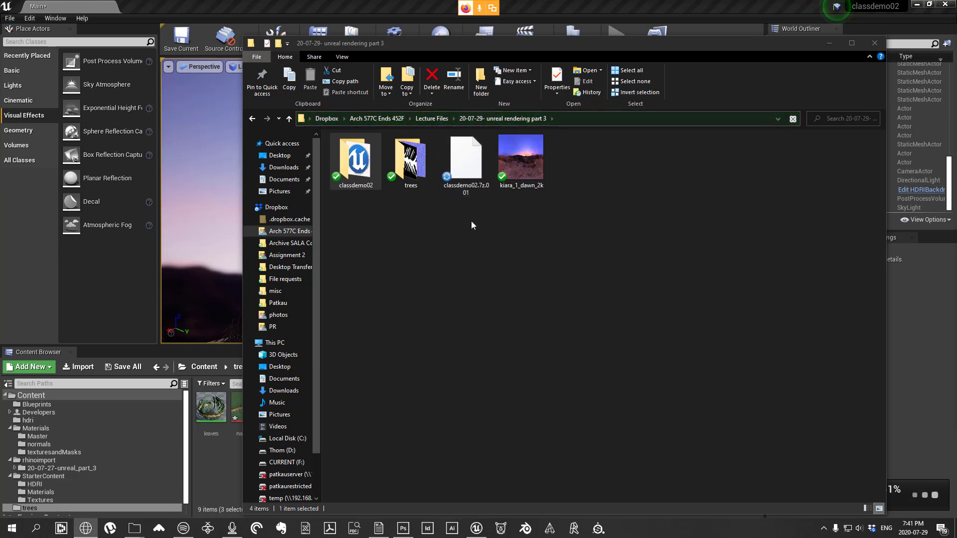
# Step: Open the 7-Zip archive settings for the classdemo02 folder again
pyautogui.click(464, 168)
pyautogui.rightClick(368, 162)
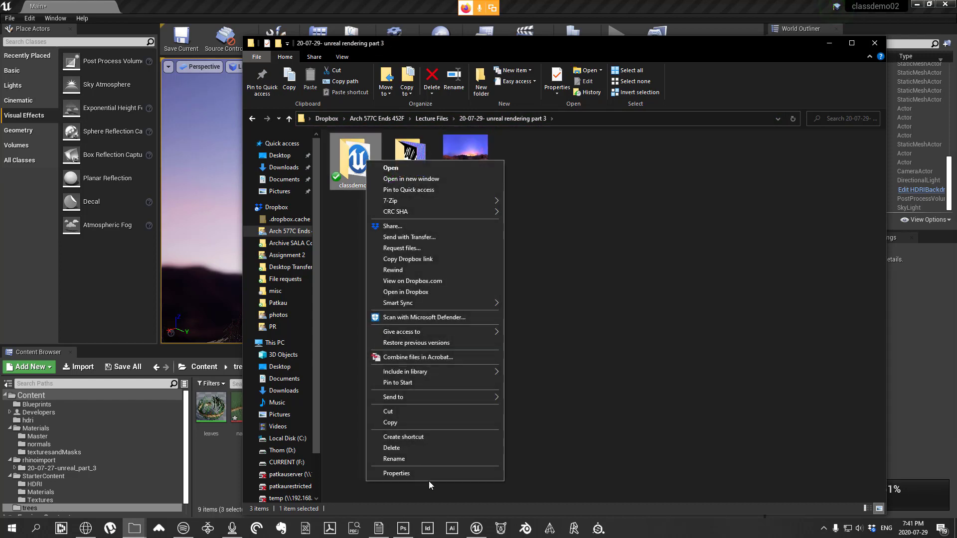
pyautogui.moveTo(465, 200)
pyautogui.click(560, 205)
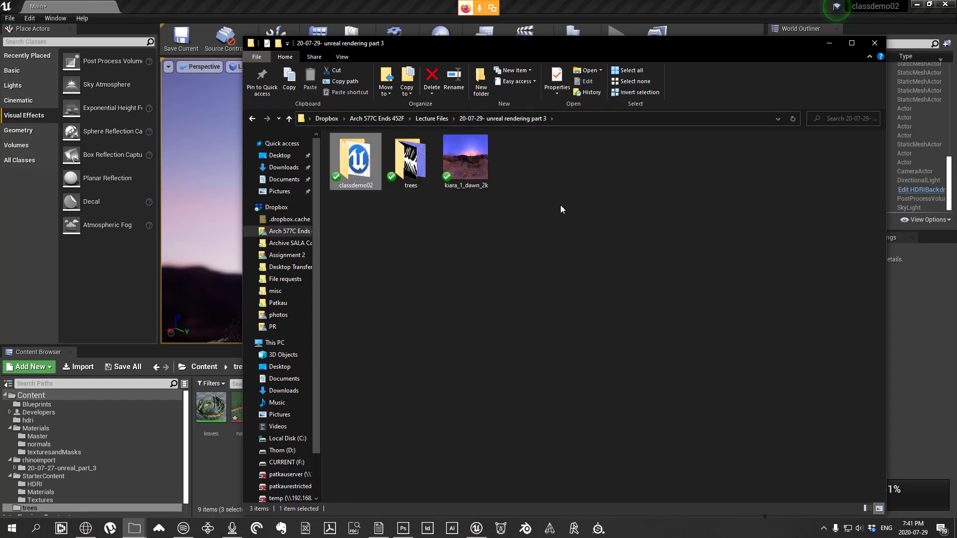
pyautogui.rightClick(361, 166)
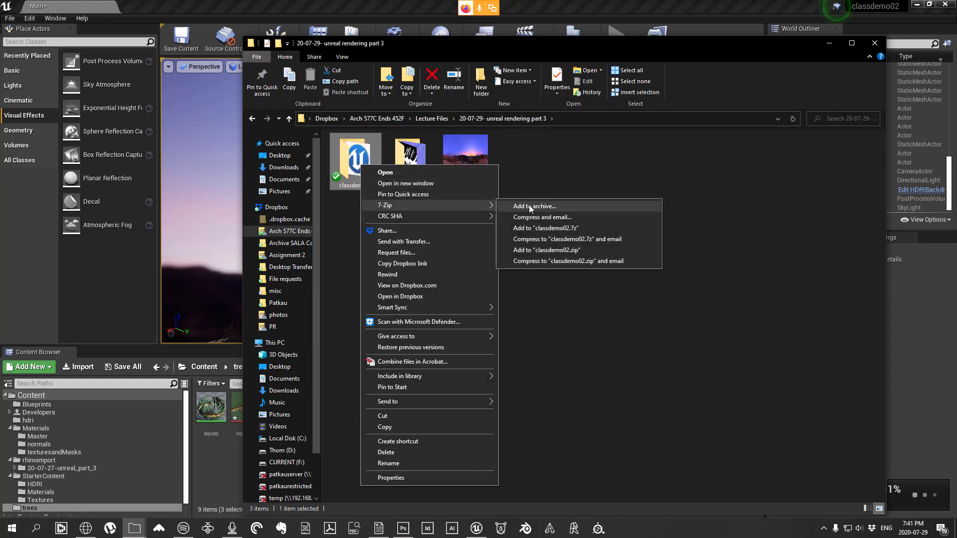
pyautogui.click(529, 205)
# Step: Set the split volume size to 6250000 bytes and start compressing classdemo02 into a 7z archive
pyautogui.click(388, 313)
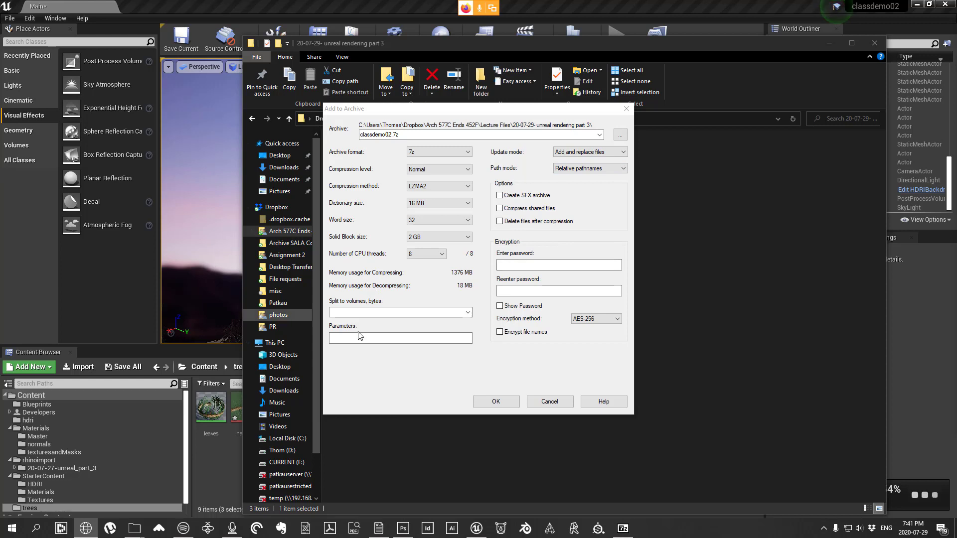
pyautogui.click(400, 312)
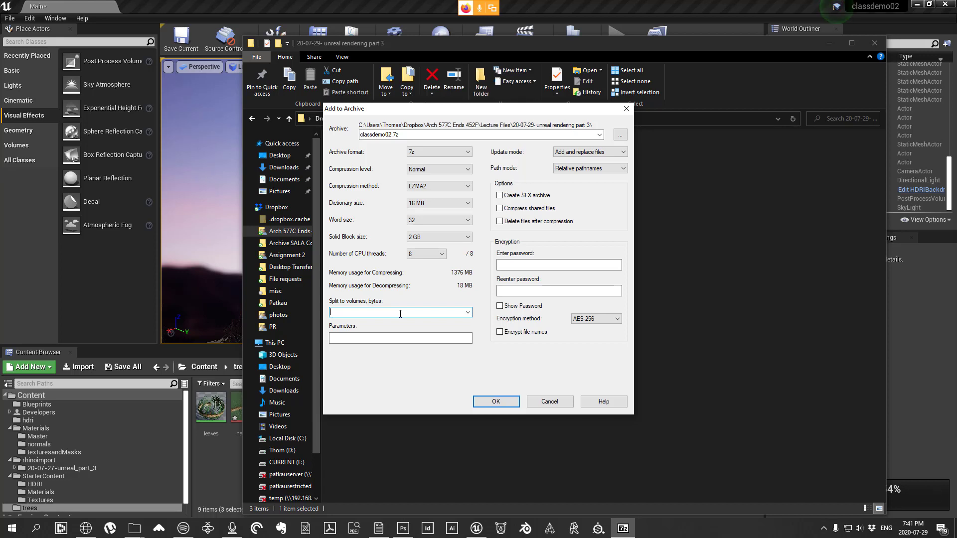
pyautogui.write('6250000')
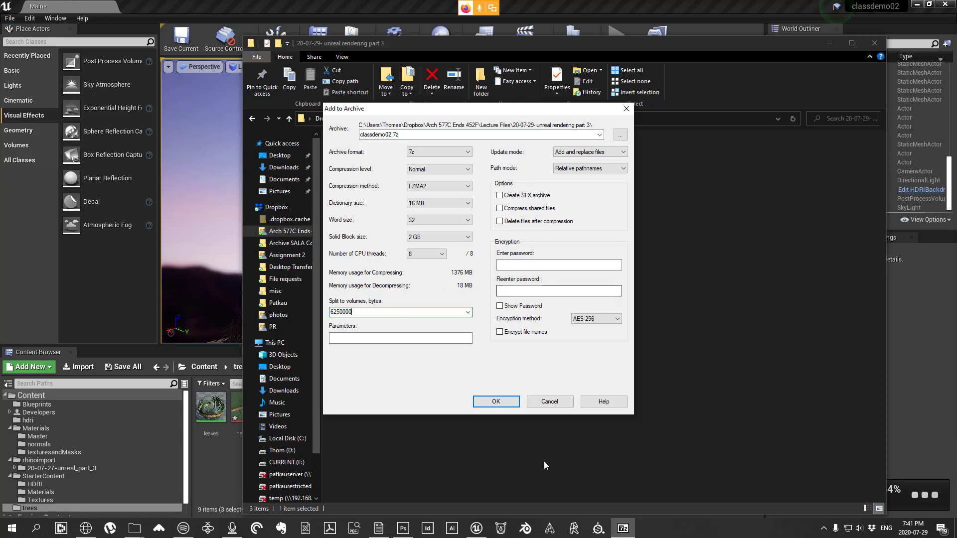
pyautogui.click(496, 402)
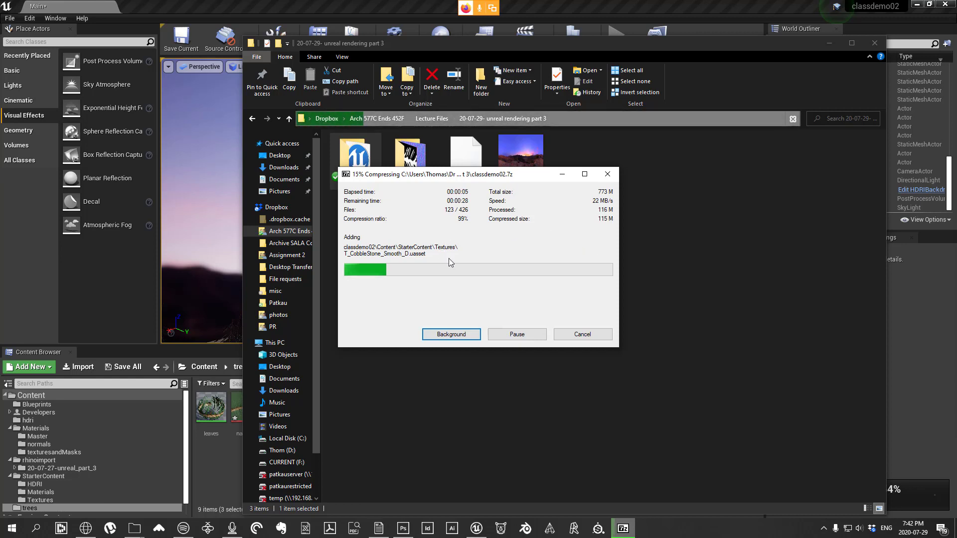
# Step: Move the compression progress window off the archive volumes in the folder and cancel the split compression
pyautogui.moveTo(528, 175); pyautogui.dragTo(790, 158)
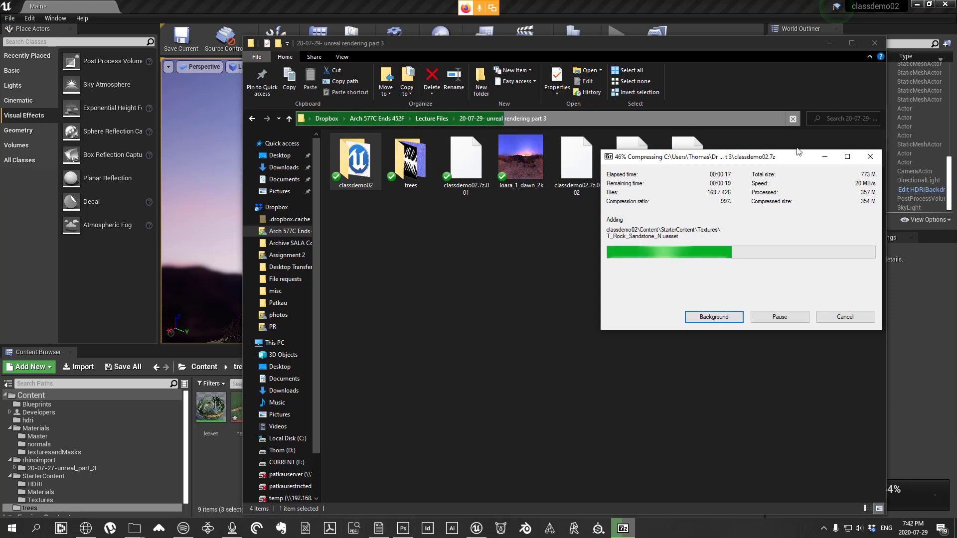
pyautogui.moveTo(788, 160); pyautogui.dragTo(759, 311)
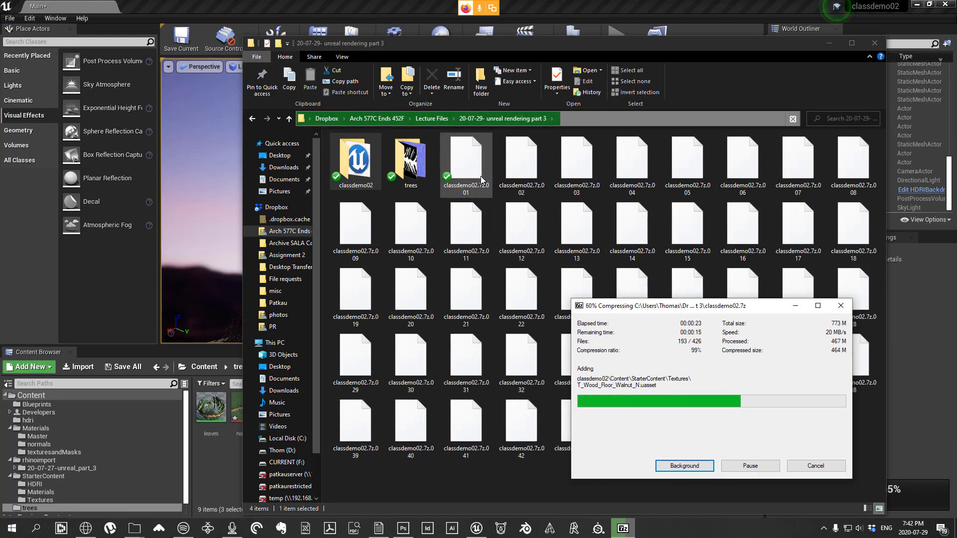
pyautogui.click(802, 466)
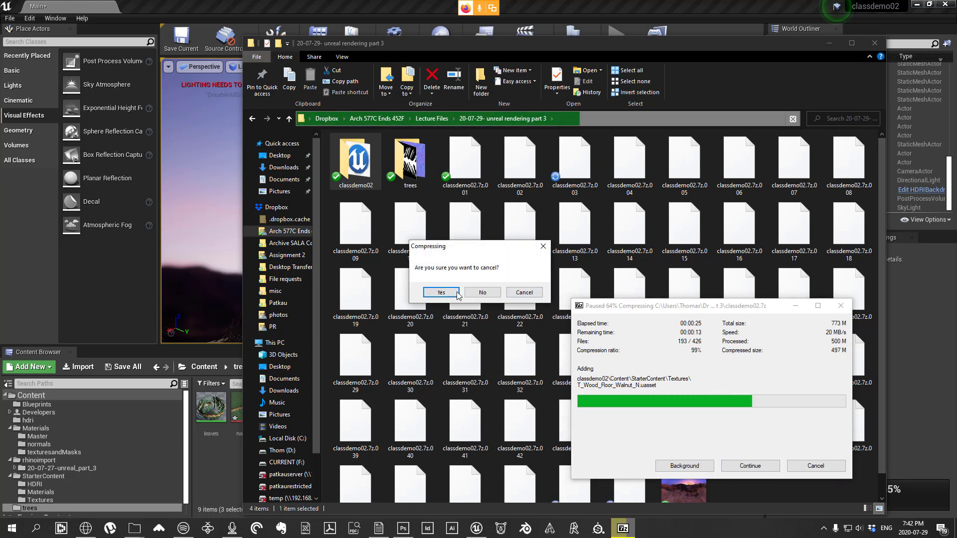
pyautogui.click(444, 294)
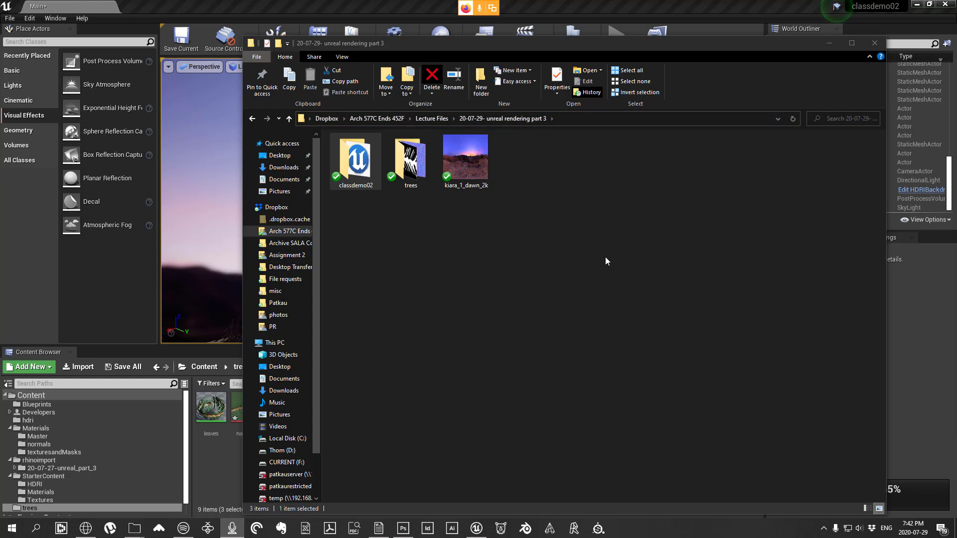
pyautogui.click(869, 46)
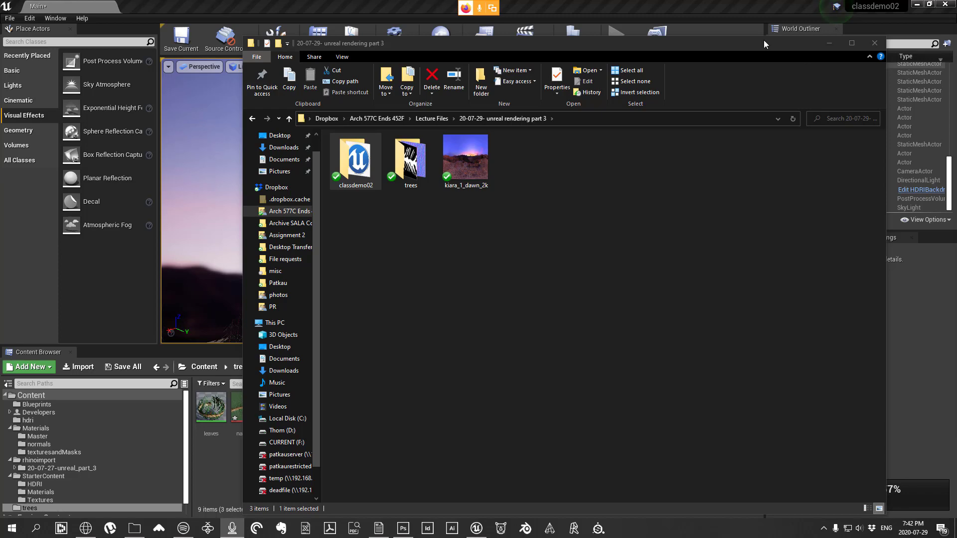
pyautogui.moveTo(763, 44); pyautogui.dragTo(714, 83)
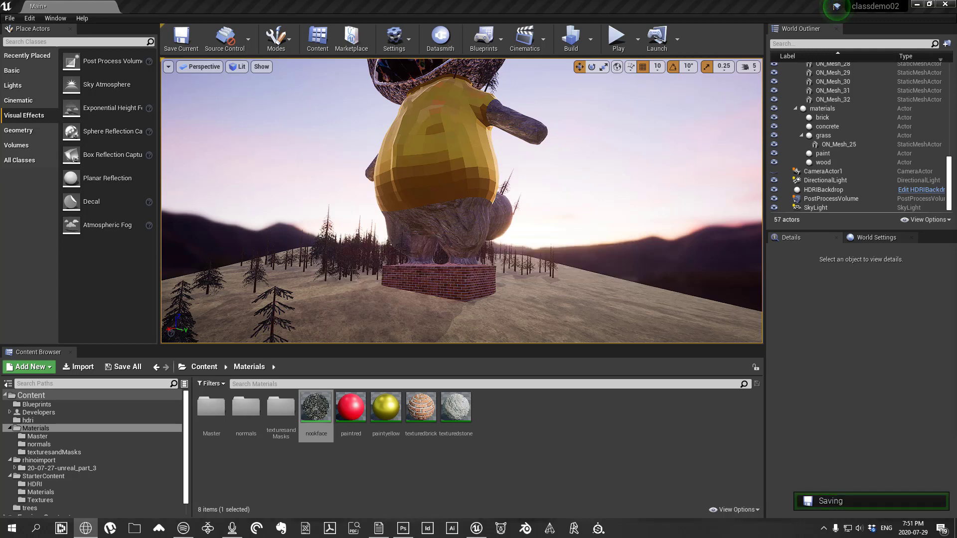
# Step: Examine the giant statue's face and body materials up close in the viewport and select its stone-textured legs
pyautogui.moveTo(547, 196); pyautogui.dragTo(559, 146, button='right')
pyautogui.press('w')
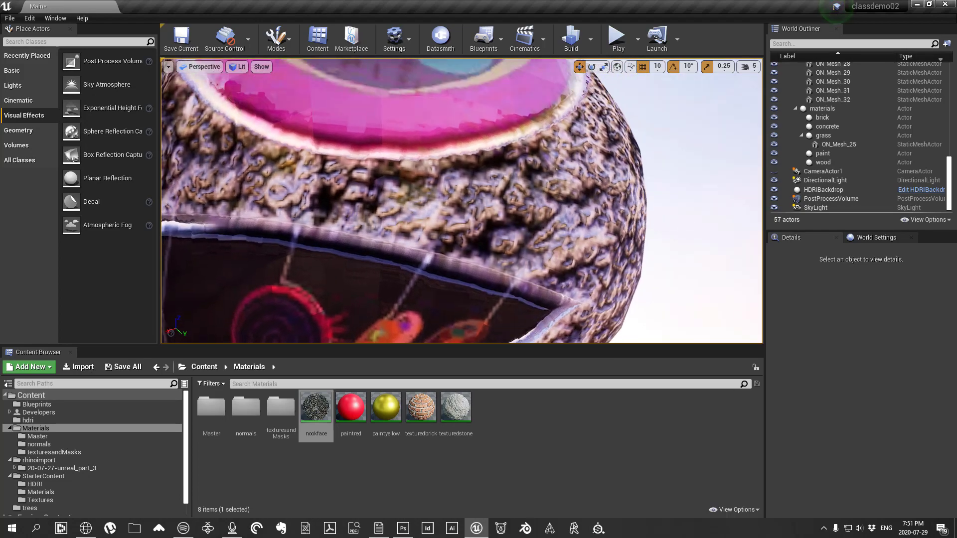
pyautogui.press('s')
pyautogui.moveTo(462, 201); pyautogui.dragTo(532, 207, button='right')
pyautogui.press('w')
pyautogui.press('d')
pyautogui.press('w')
pyautogui.press('w')
pyautogui.press('a')
pyautogui.press('w')
pyautogui.press('s')
pyautogui.press('w')
pyautogui.press('w')
pyautogui.click(532, 207)
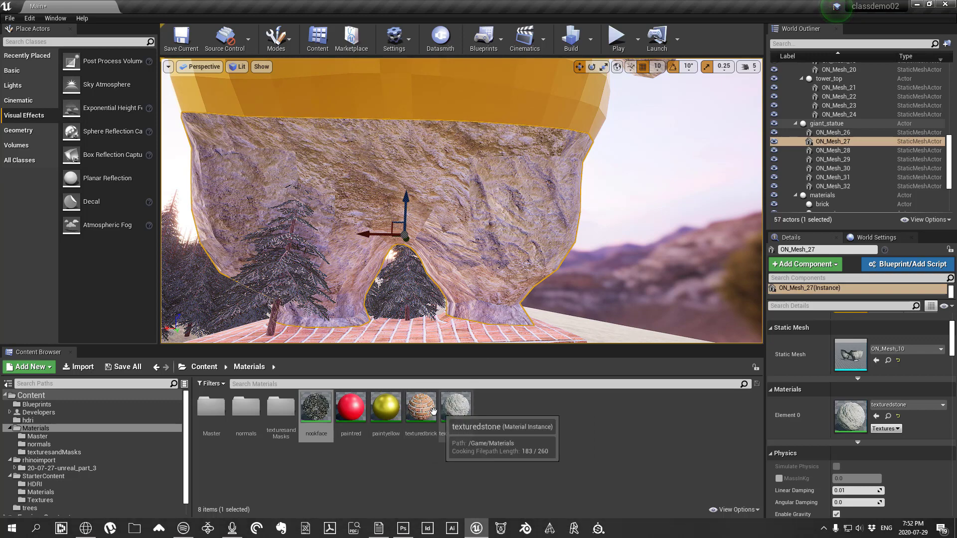
# Step: Open the texturedstone material instance, examine its preview sphere from another angle, and close the material editor
pyautogui.doubleClick(456, 408)
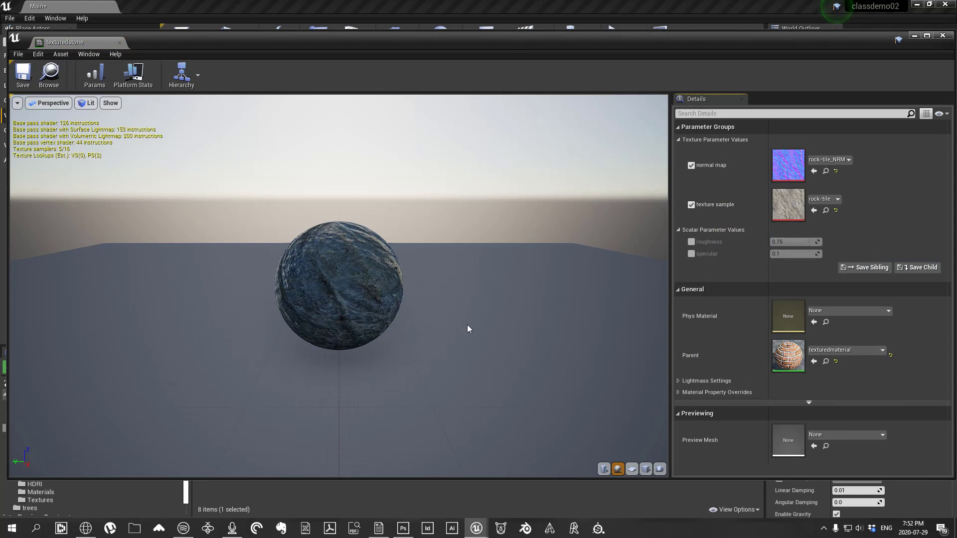
pyautogui.scroll(5, 435, 302)
pyautogui.moveTo(438, 284); pyautogui.dragTo(429, 239, button='right')
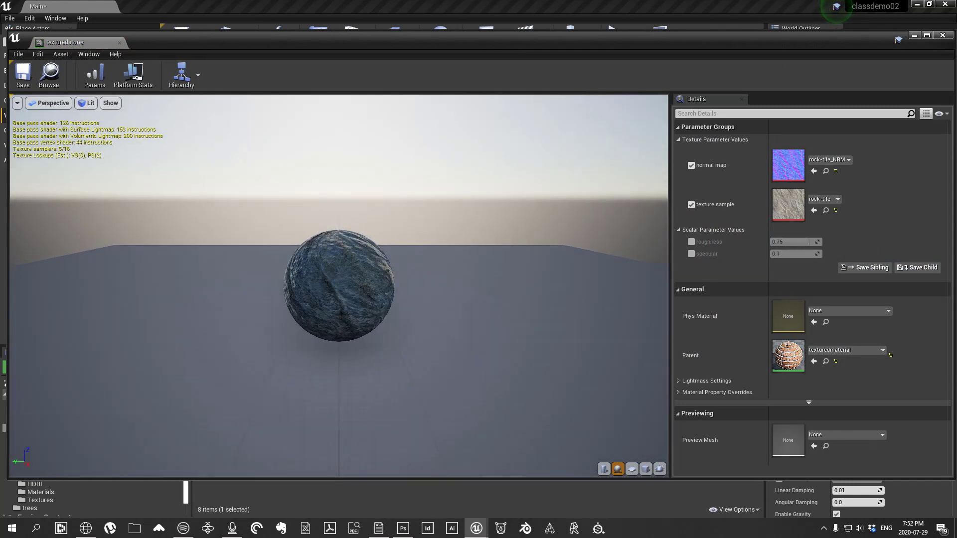
pyautogui.moveTo(439, 284); pyautogui.dragTo(383, 278)
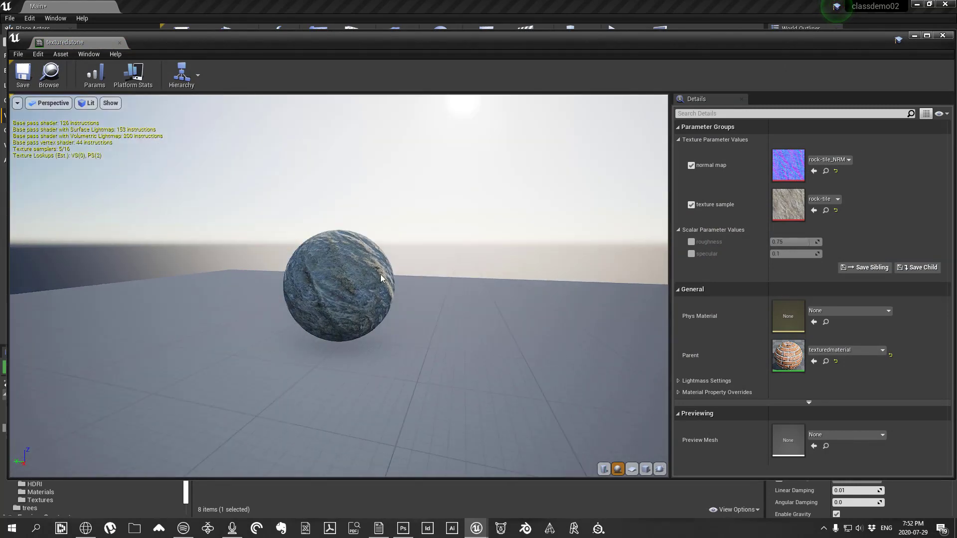
pyautogui.click(943, 36)
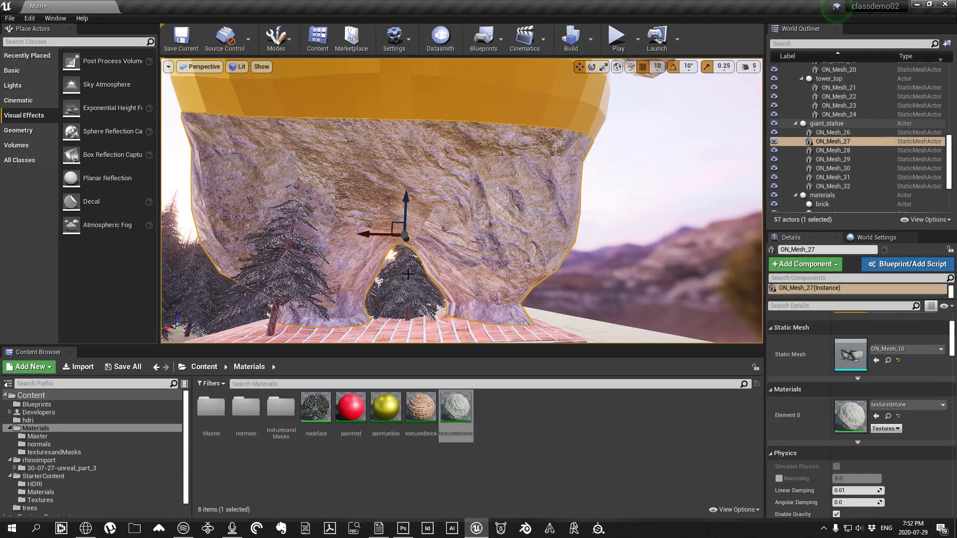
# Step: Open the master textured material from the Master folder and move its normal map node away from the main material node
pyautogui.doubleClick(220, 413)
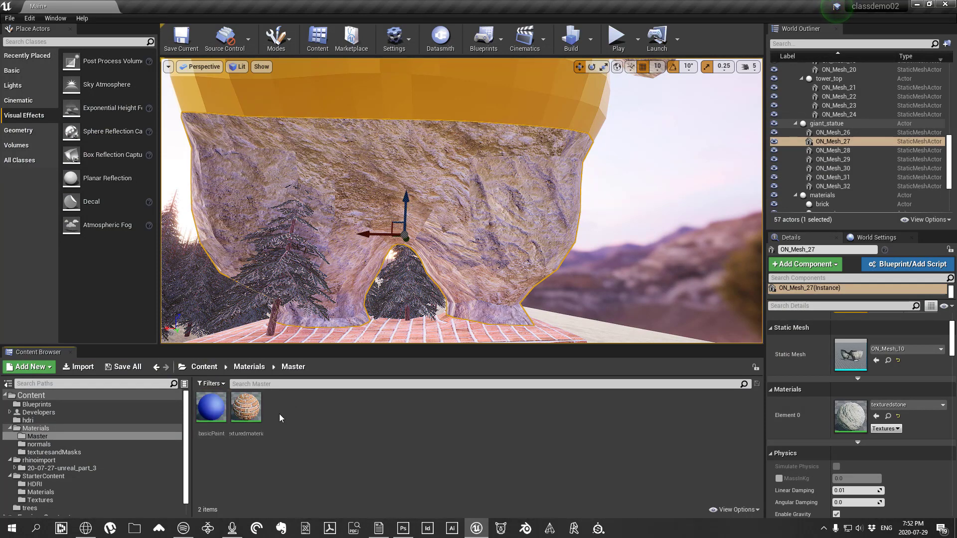
pyautogui.doubleClick(250, 412)
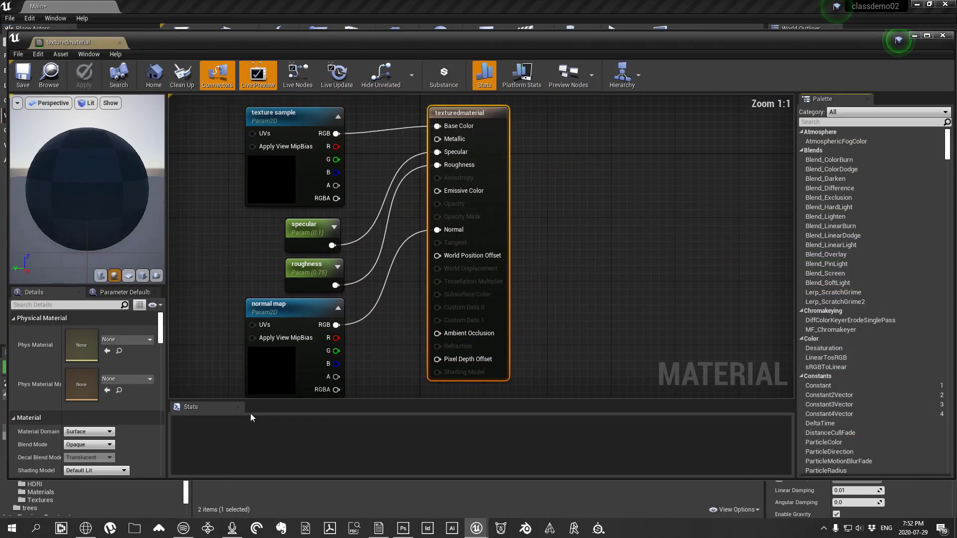
pyautogui.scroll(2, 539, 216)
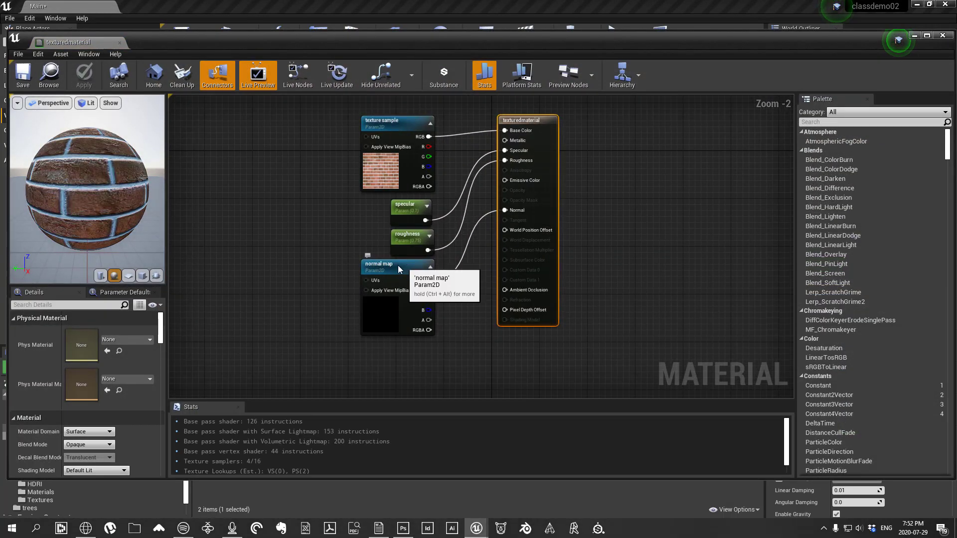
pyautogui.moveTo(386, 316); pyautogui.dragTo(276, 317)
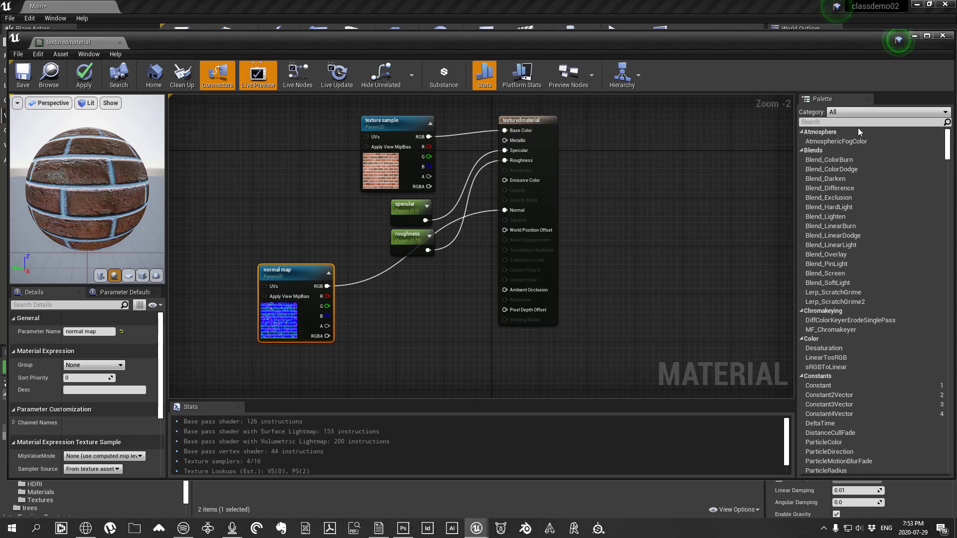
# Step: Add a FlattenNormal node near the normal map node and connect the normal map's RGB output to its Normal input
pyautogui.moveTo(96, 175)
pyautogui.mouseDown(button='right')
pyautogui.moveTo(97, 219)
pyautogui.moveTo(96, 177)
pyautogui.mouseUp(button='right')
pyautogui.moveTo(96, 177); pyautogui.dragTo(65, 187)
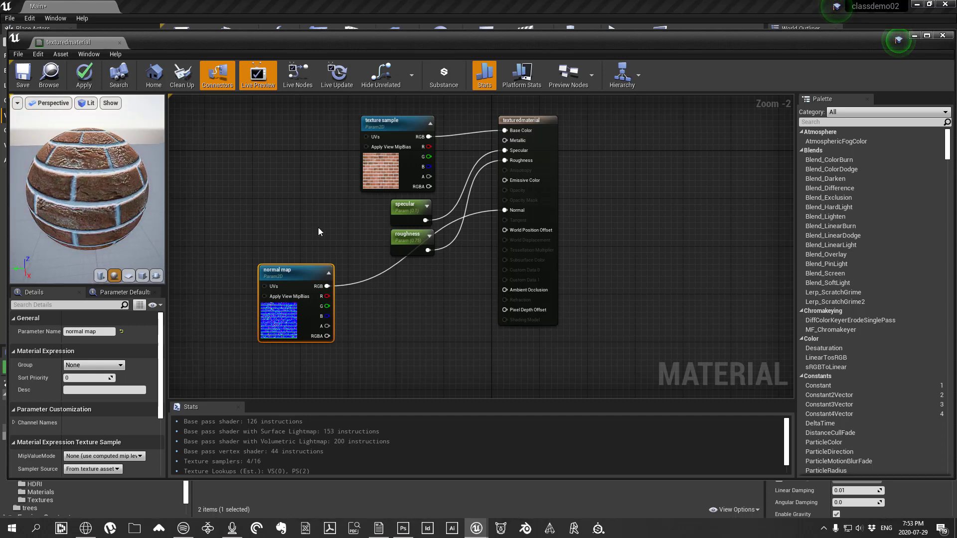
pyautogui.moveTo(136, 205); pyautogui.dragTo(133, 190)
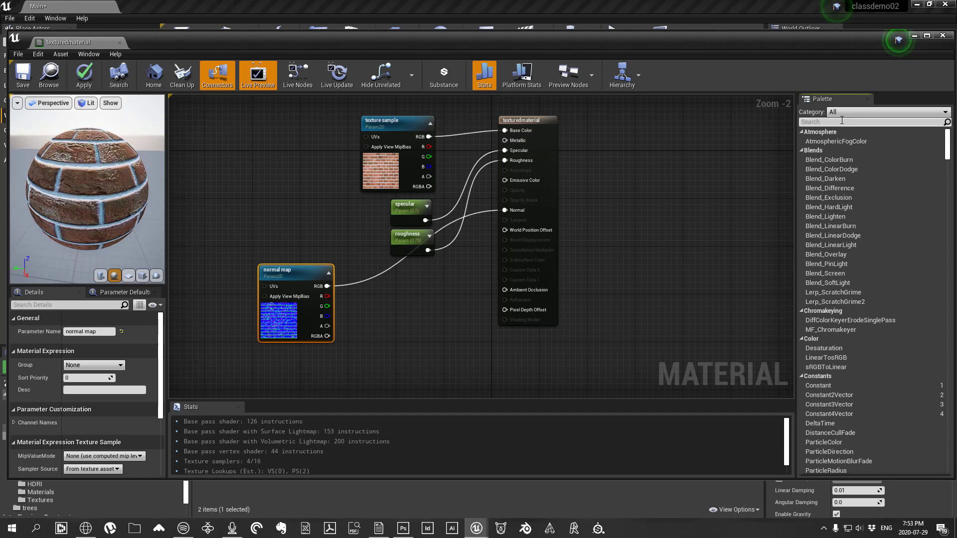
pyautogui.write('flattennor')
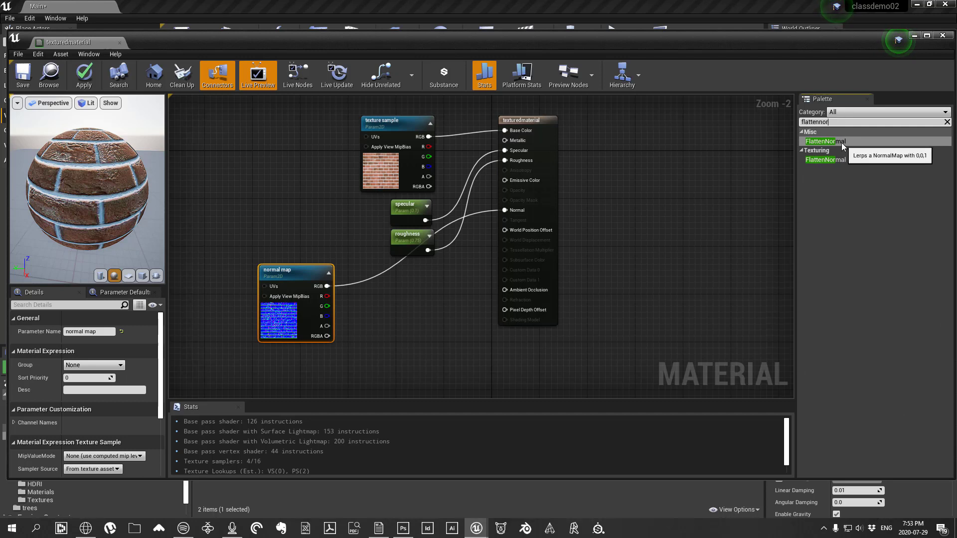
pyautogui.moveTo(841, 143); pyautogui.dragTo(412, 330)
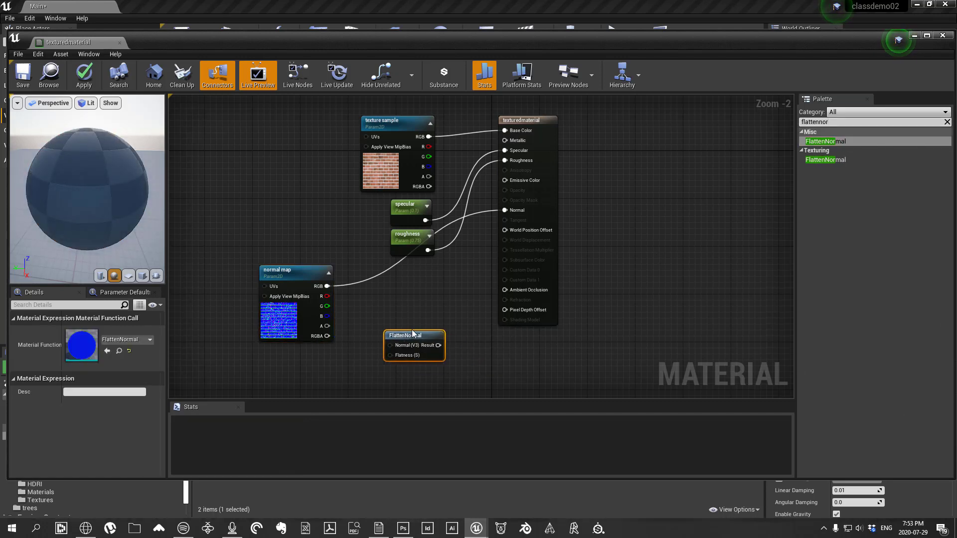
pyautogui.scroll(1, 299, 324)
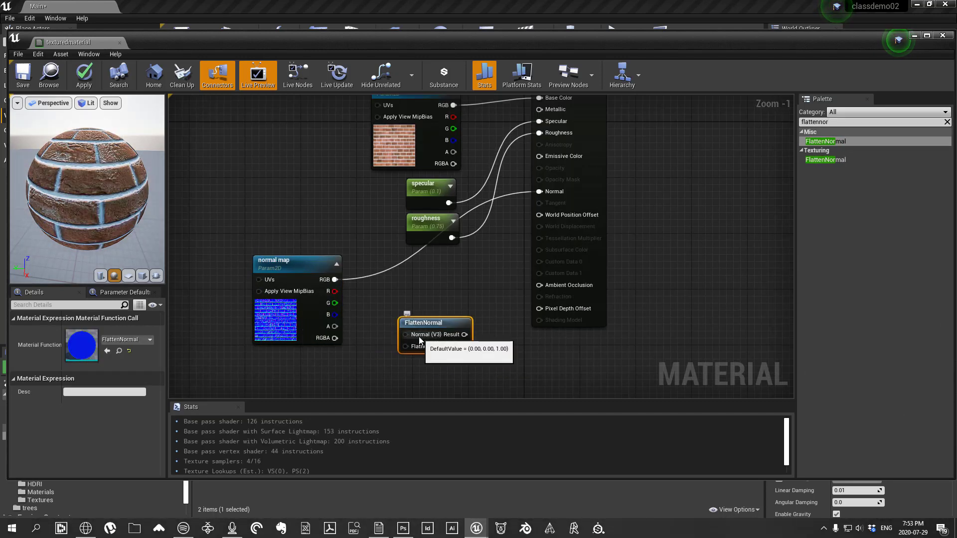
pyautogui.moveTo(335, 279); pyautogui.dragTo(405, 335)
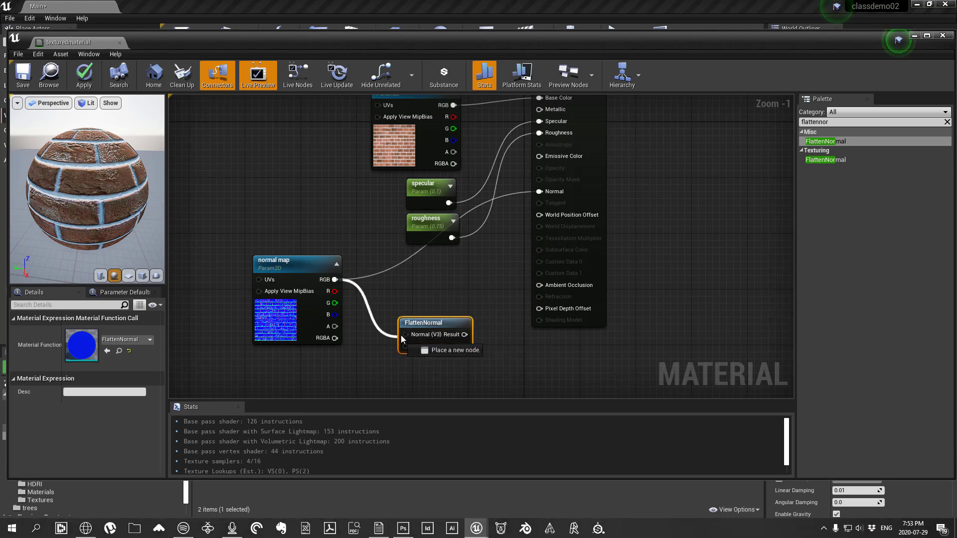
pyautogui.scroll(1, 435, 331)
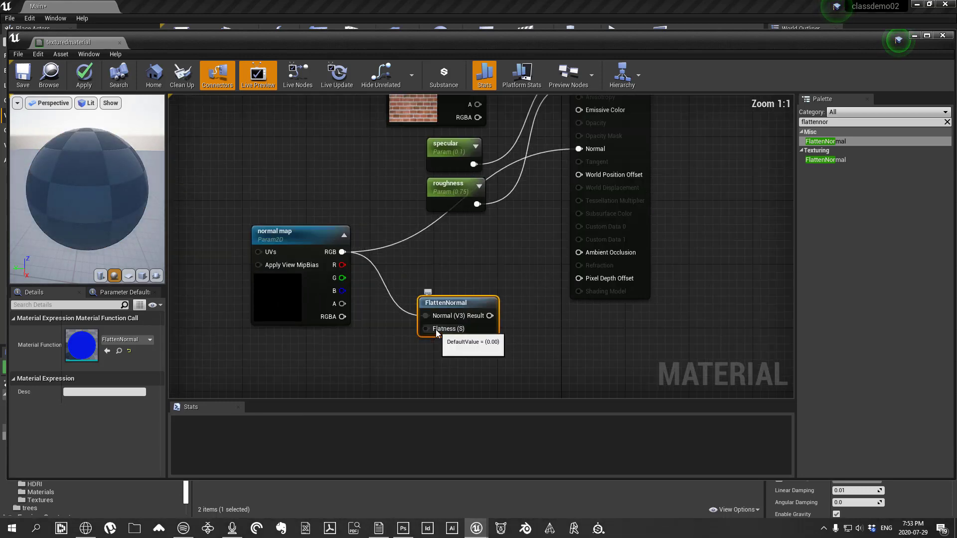
pyautogui.moveTo(416, 345); pyautogui.dragTo(441, 333, button='right')
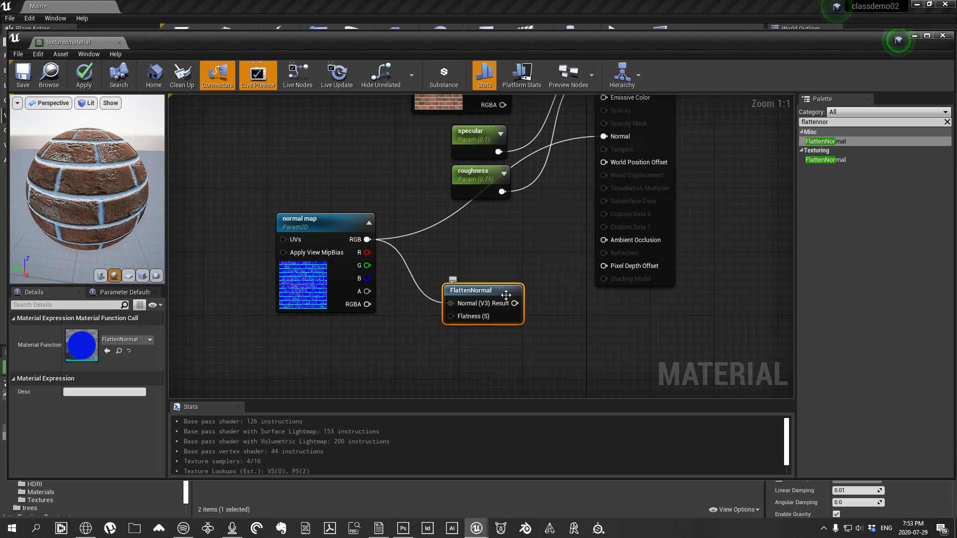
# Step: Add a Constant node below the normal map and connect it to the Flatness input of the FlattenNormal node
pyautogui.click(947, 122)
pyautogui.write('constant')
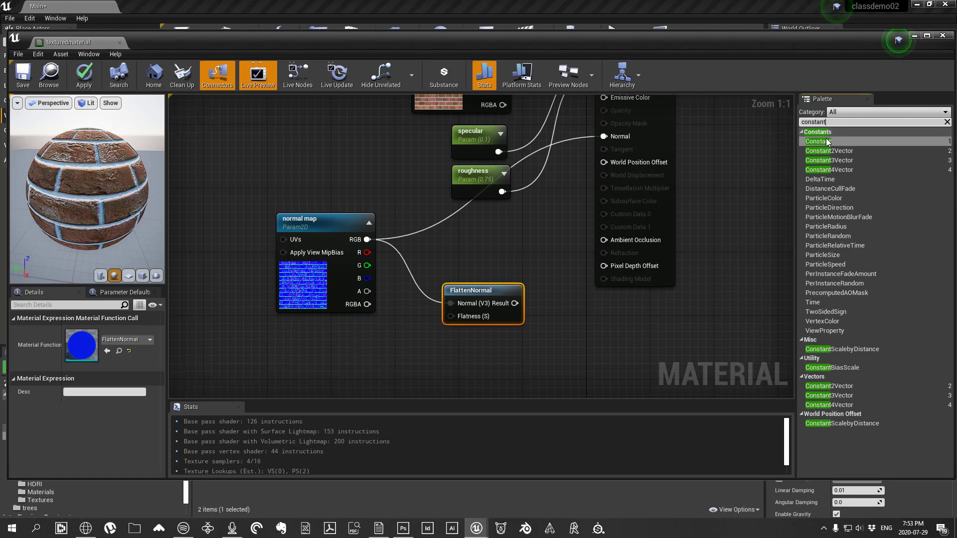
pyautogui.moveTo(826, 142); pyautogui.dragTo(701, 179)
pyautogui.moveTo(318, 352); pyautogui.dragTo(454, 319)
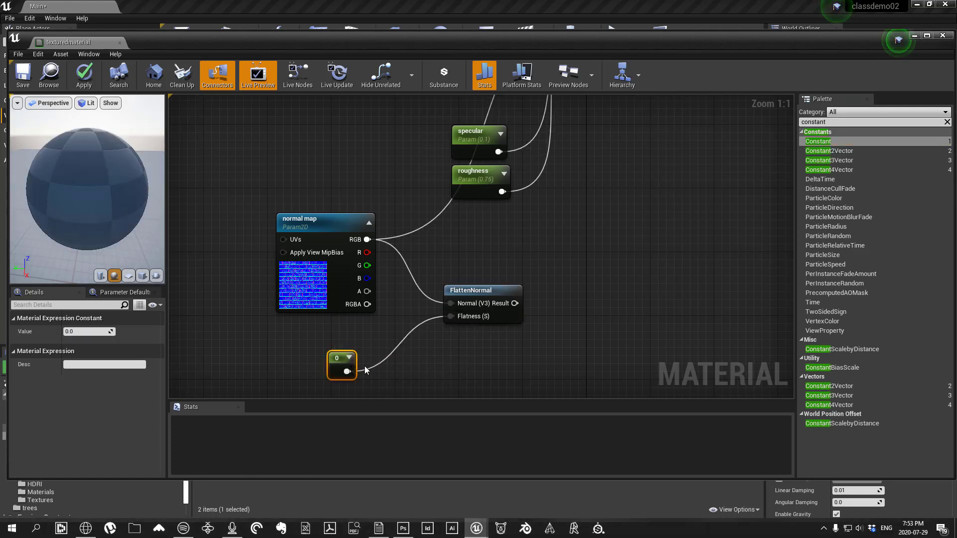
pyautogui.moveTo(346, 373); pyautogui.dragTo(324, 378)
pyautogui.scroll(-4, 390, 338)
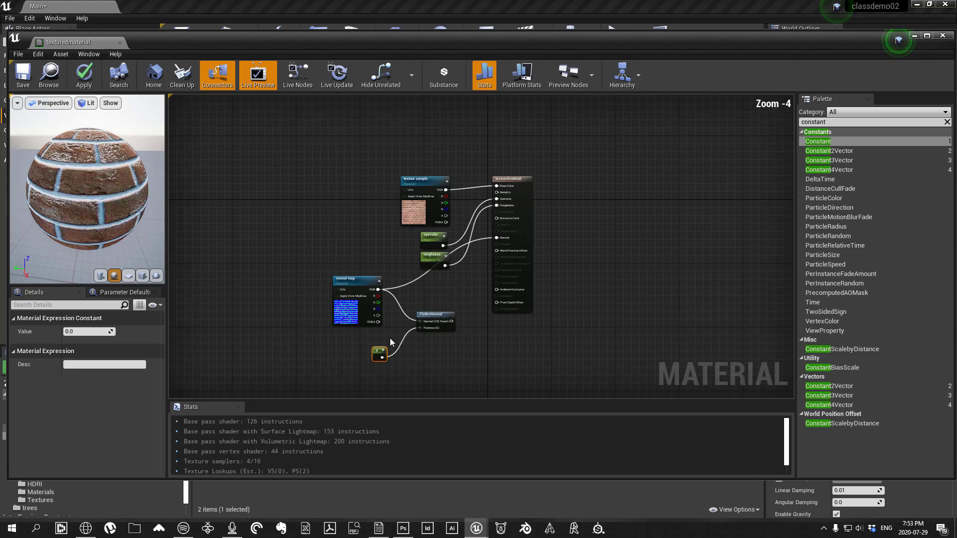
pyautogui.scroll(4, 463, 204)
pyautogui.scroll(-6, 489, 210)
pyautogui.scroll(5, 431, 319)
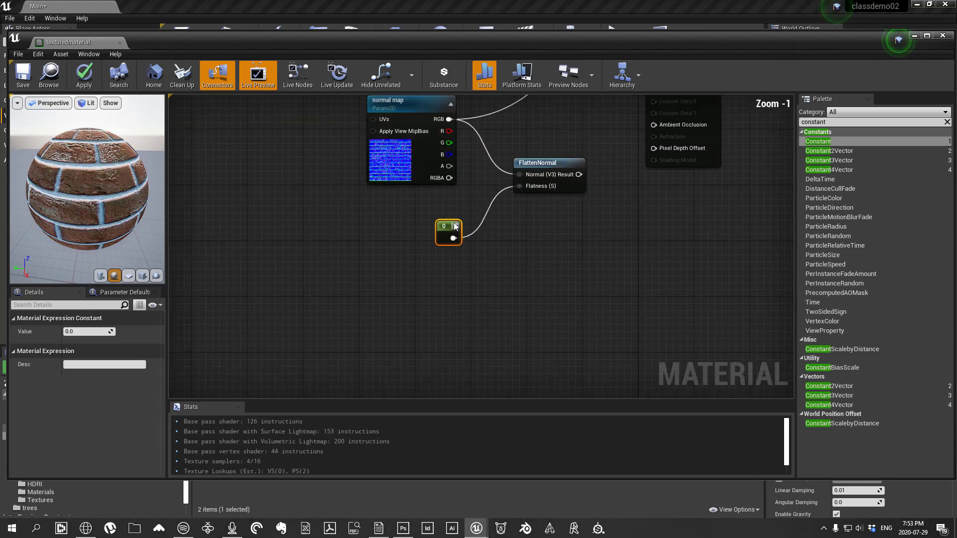
pyautogui.scroll(1, 513, 284)
pyautogui.scroll(-1, 472, 302)
pyautogui.scroll(-6, 557, 165)
pyautogui.scroll(3, 480, 314)
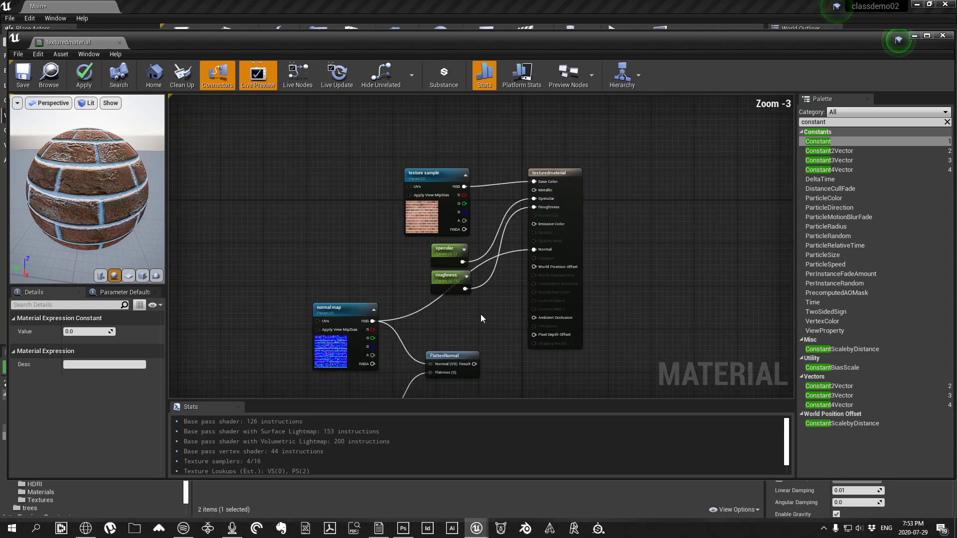
pyautogui.scroll(-1, 482, 334)
pyautogui.scroll(1, 482, 353)
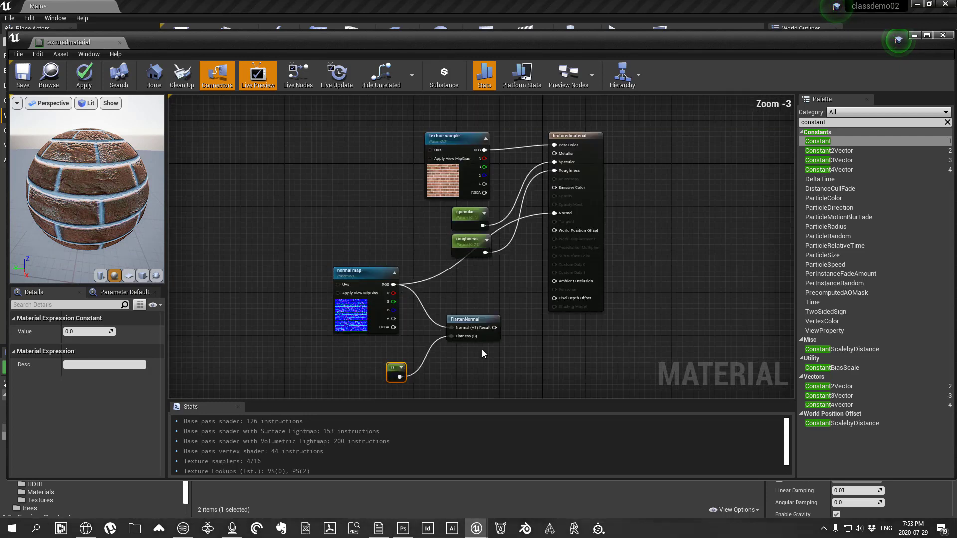
# Step: Convert the constant to a parameter named Normal Adjustment and place it below the normal map node
pyautogui.rightClick(393, 368)
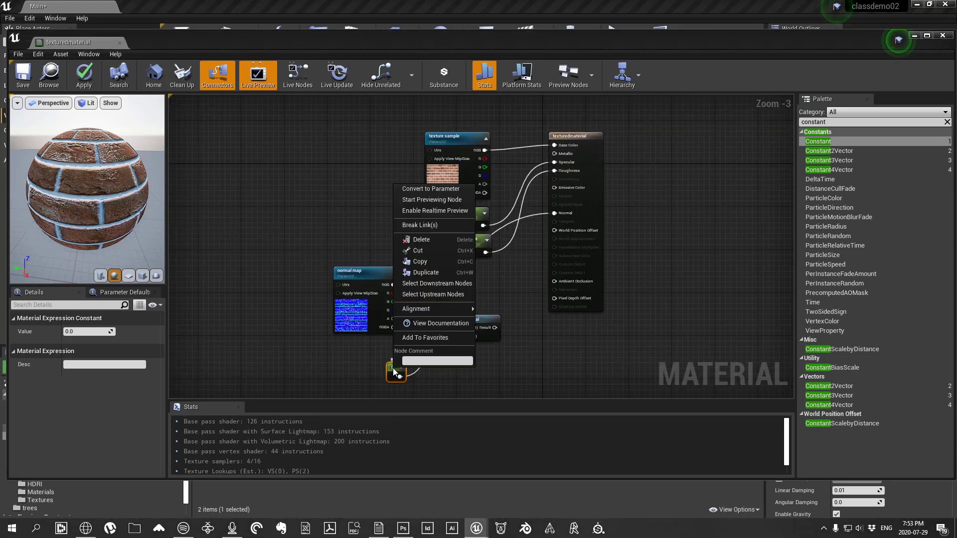
pyautogui.click(436, 189)
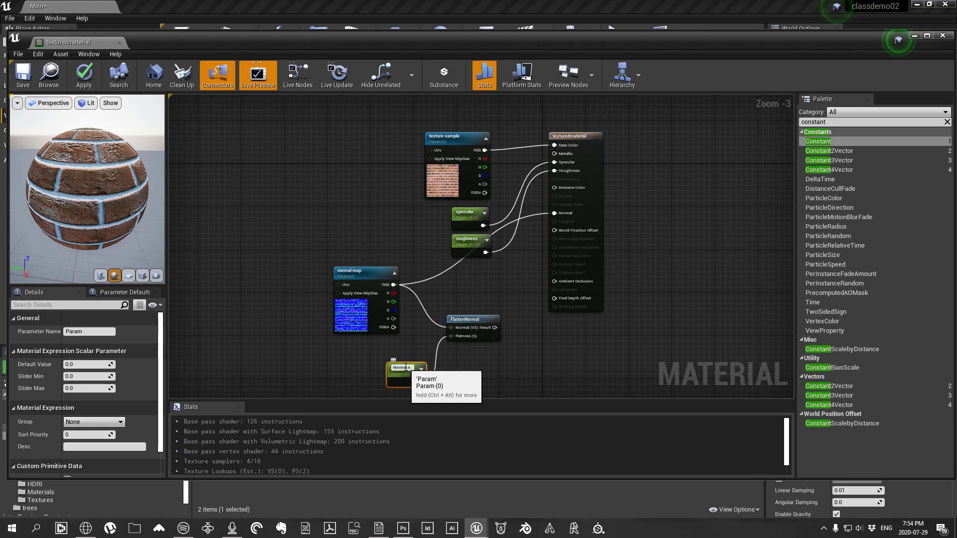
pyautogui.write('djustment')
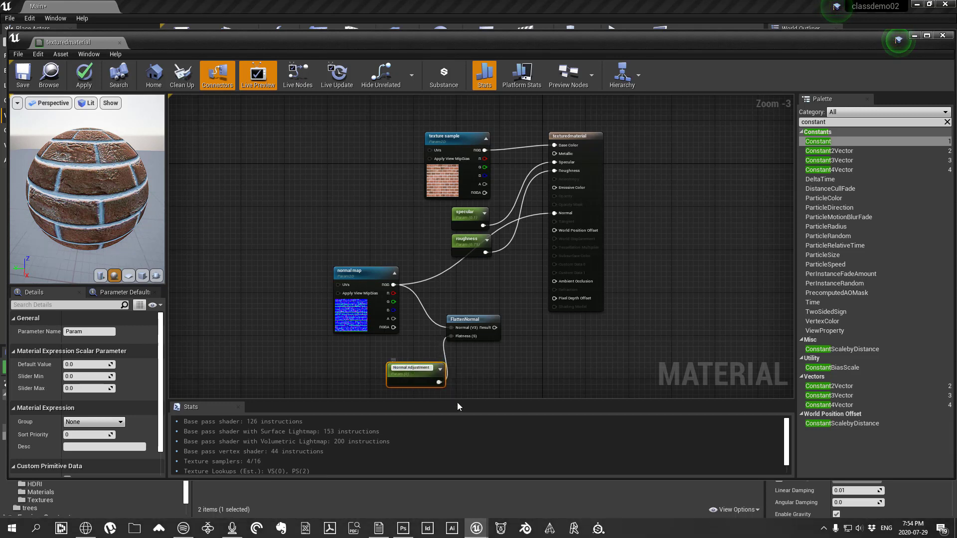
pyautogui.click(483, 366)
pyautogui.moveTo(413, 365); pyautogui.dragTo(343, 340)
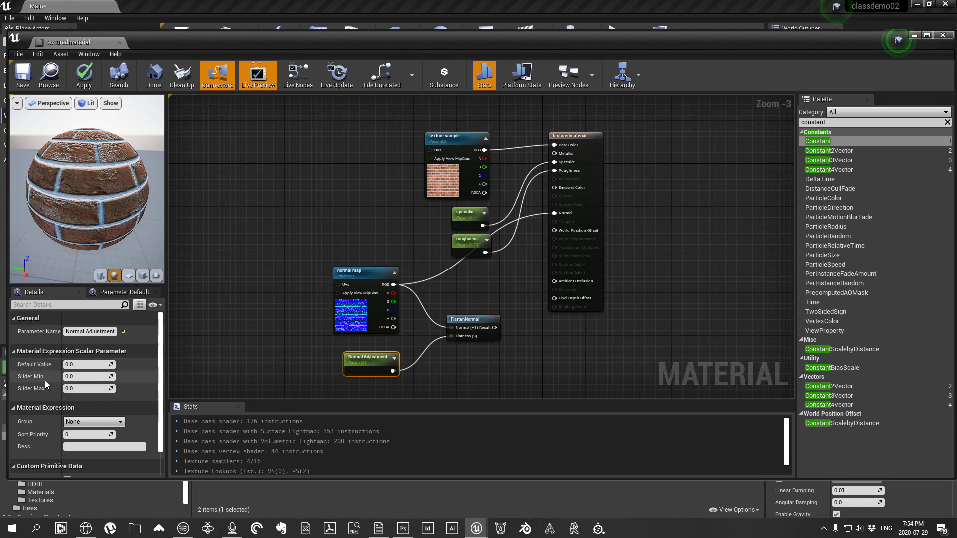
# Step: Give the Normal Adjustment parameter a slider range of -10 to 10 and a default value of 1
pyautogui.click(83, 389)
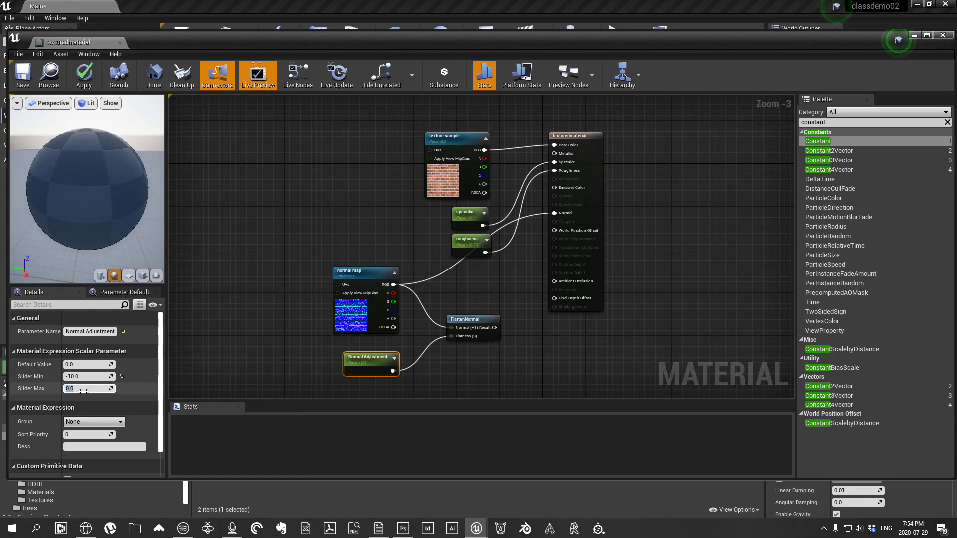
pyautogui.write('10')
pyautogui.click(86, 364)
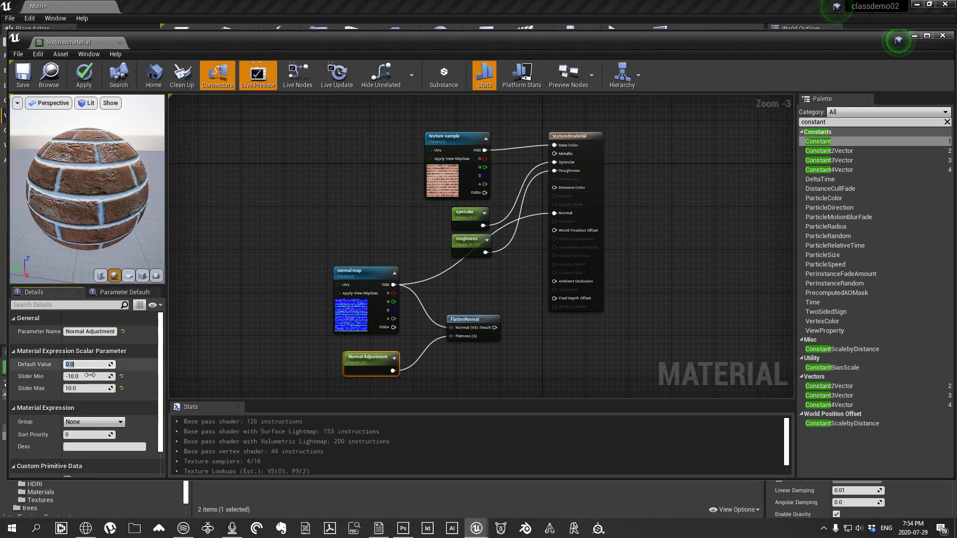
pyautogui.click(88, 388)
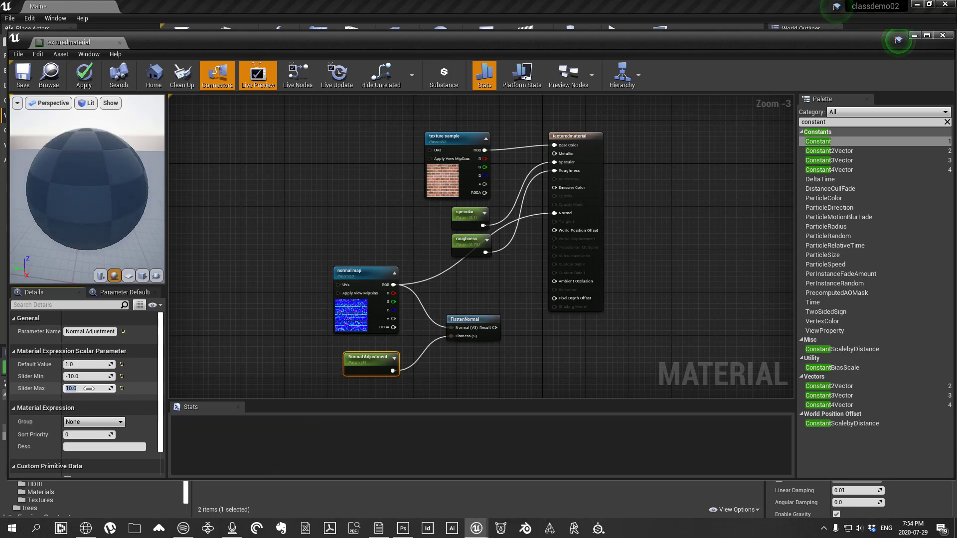
pyautogui.click(250, 369)
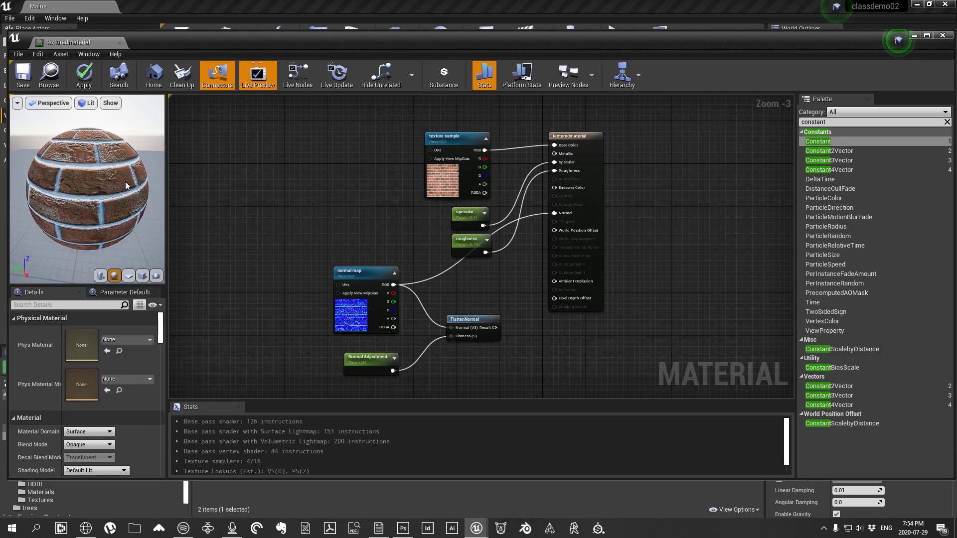
# Step: Connect the FlattenNormal result to the material's Normal input and check the effect on the preview sphere
pyautogui.moveTo(494, 328); pyautogui.dragTo(512, 315)
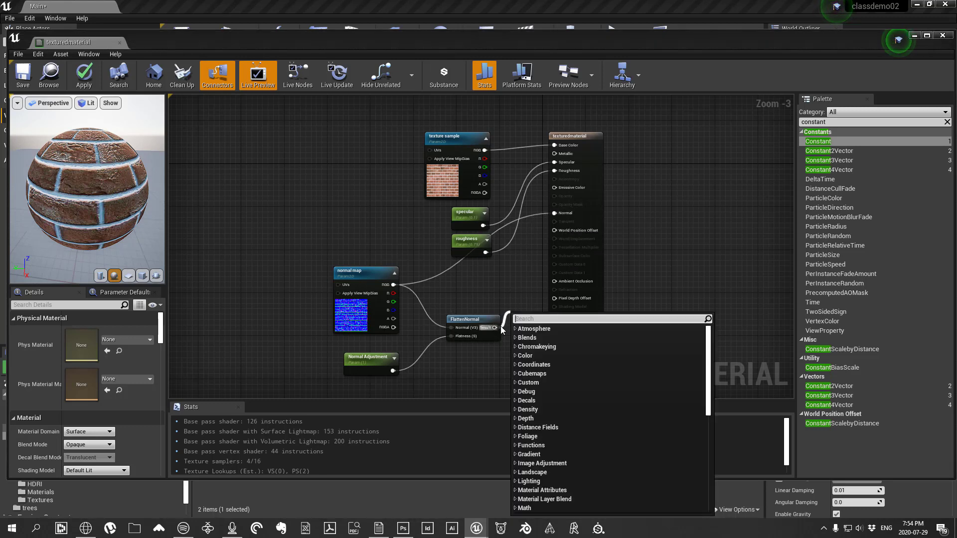
pyautogui.click(542, 265)
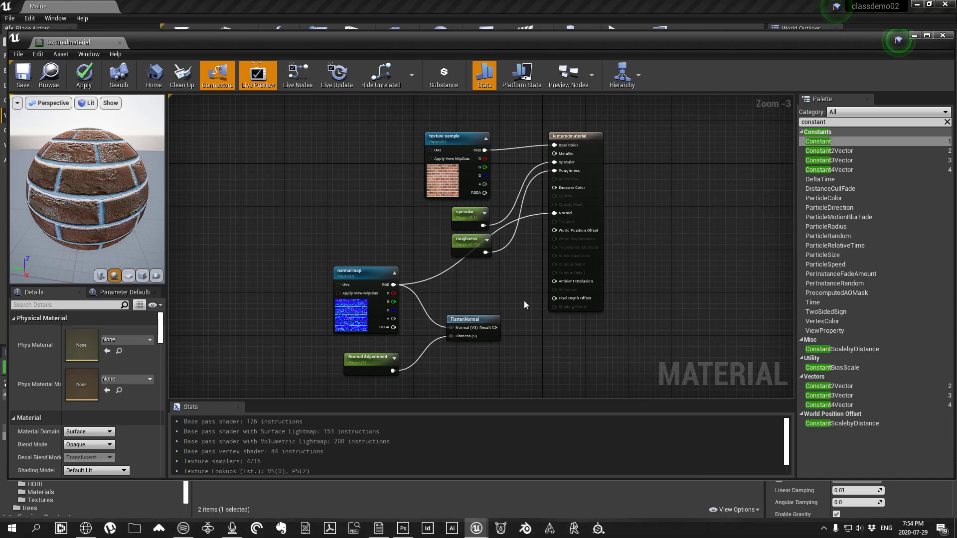
pyautogui.moveTo(494, 327); pyautogui.dragTo(554, 214)
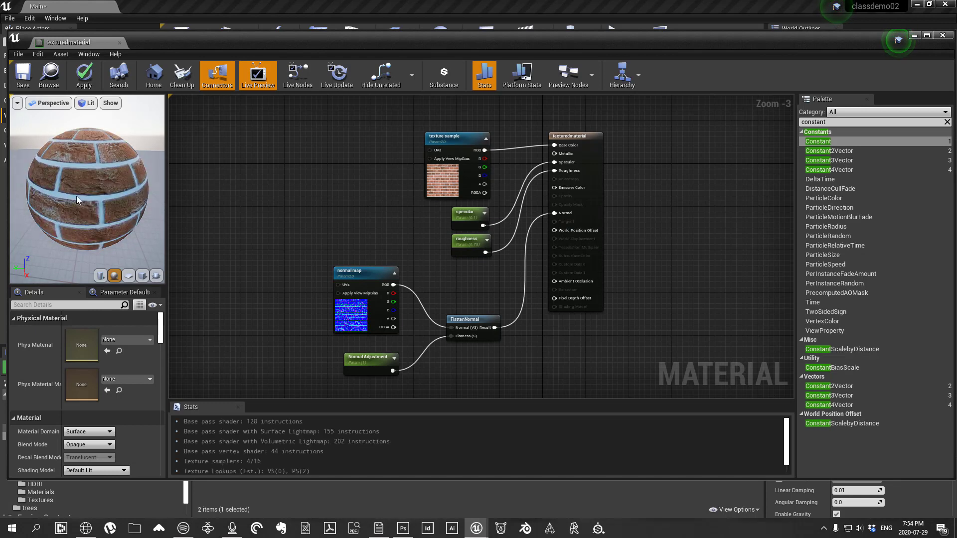
pyautogui.scroll(-6, 108, 202)
pyautogui.moveTo(108, 203)
pyautogui.mouseDown()
pyautogui.moveTo(109, 249)
pyautogui.moveTo(111, 199)
pyautogui.mouseUp()
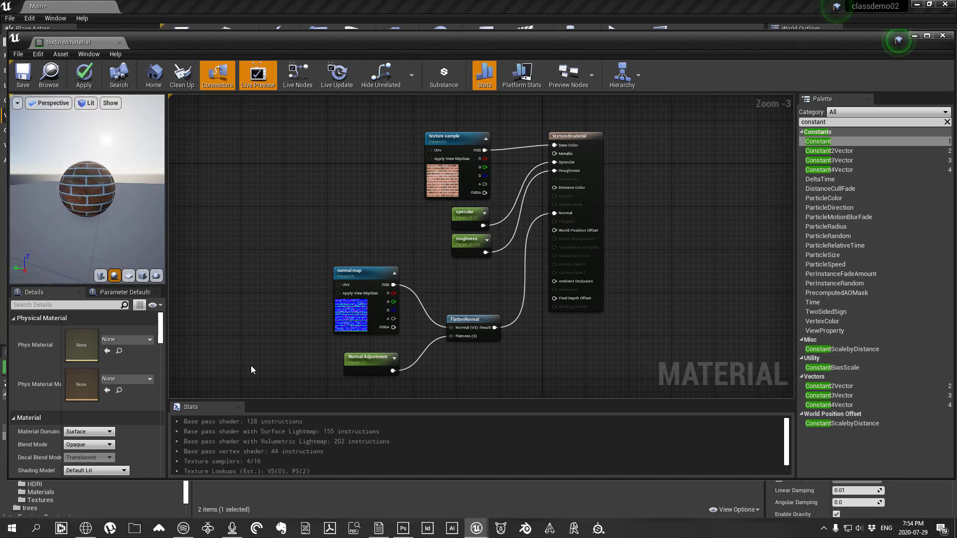
# Step: Apply and save the changes to the textured material, then close its editor
pyautogui.click(366, 368)
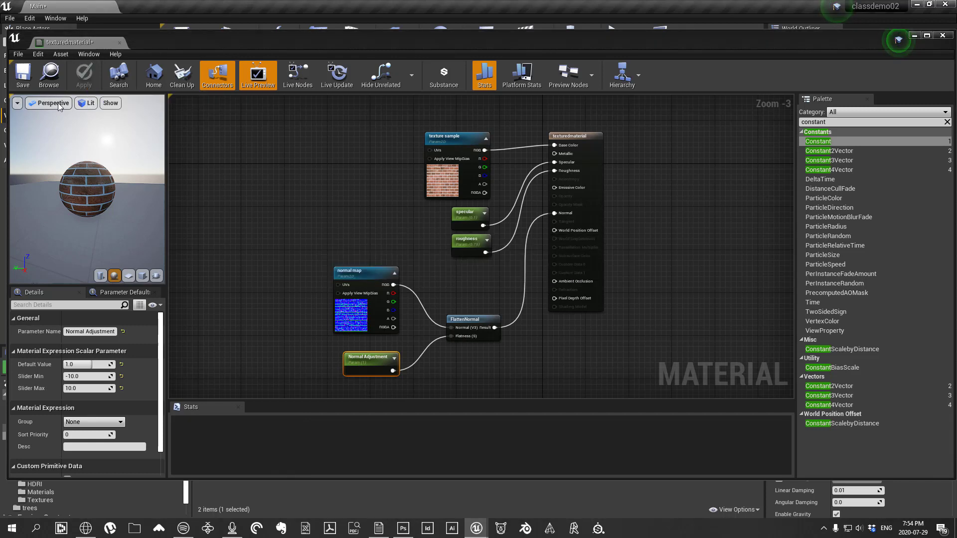
pyautogui.click(21, 81)
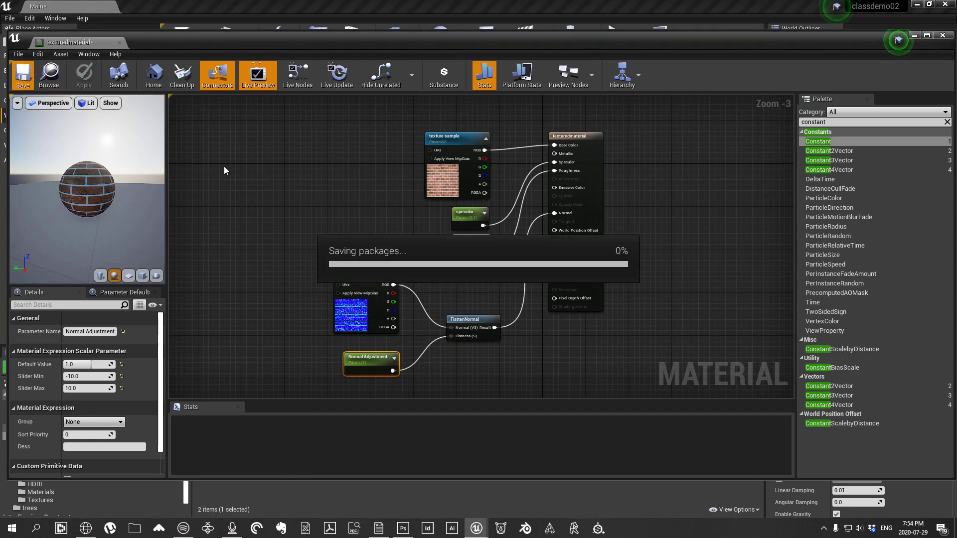
pyautogui.click(949, 35)
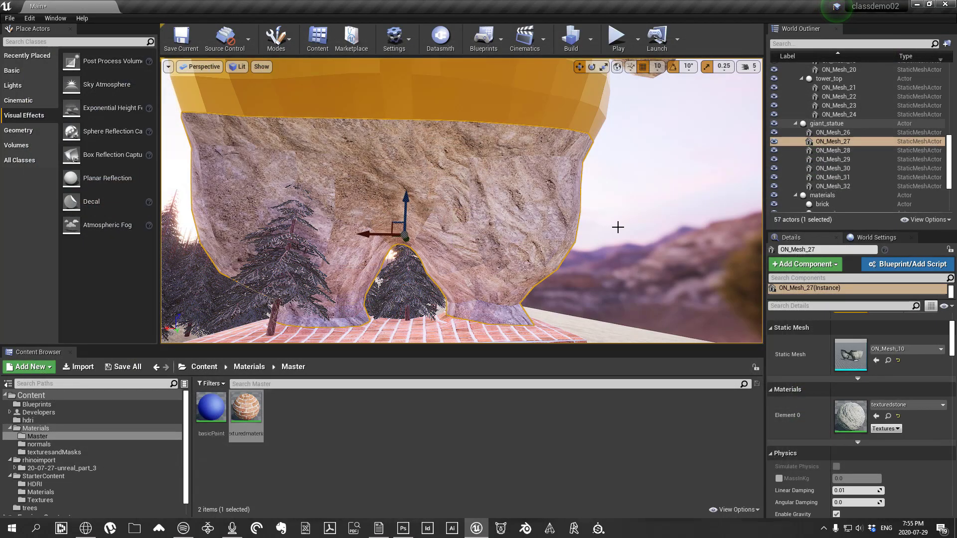
# Step: View the brick base beneath the statue and return to the Materials folder in the Content Browser
pyautogui.scroll(-5, 618, 227)
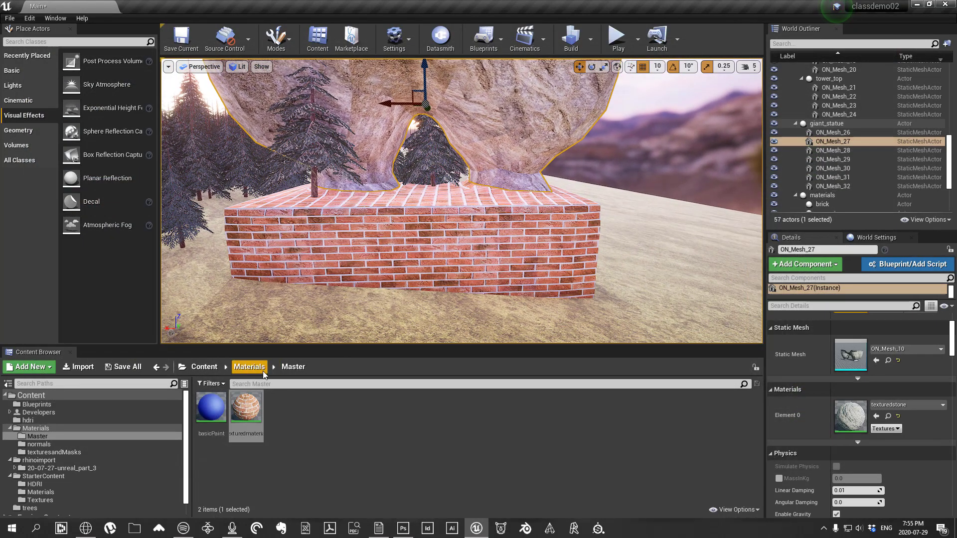
pyautogui.click(249, 367)
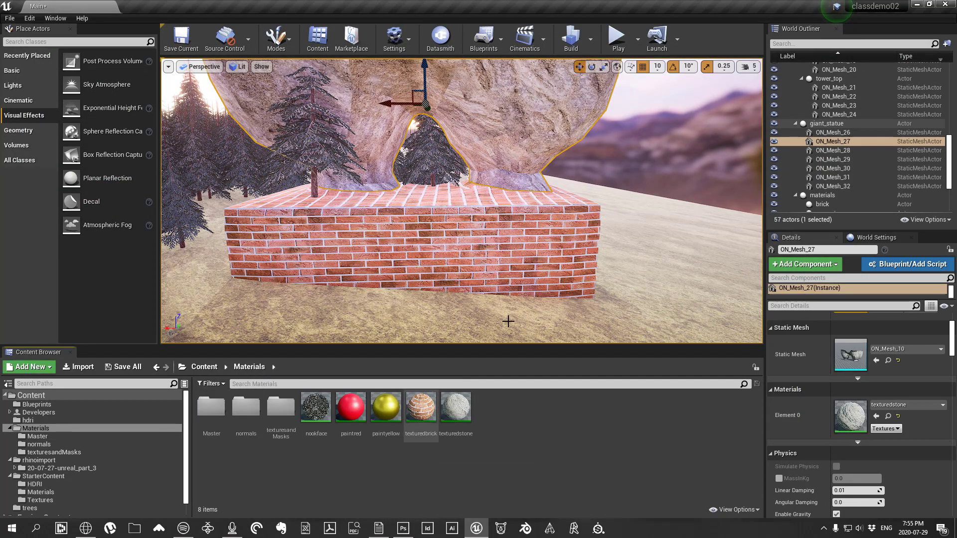
# Step: Approach the statue's brick base in the viewport, then open the texturedbrick instance and fit its preview sphere in view
pyautogui.press('w')
pyautogui.moveTo(463, 210); pyautogui.dragTo(541, 237, button='right')
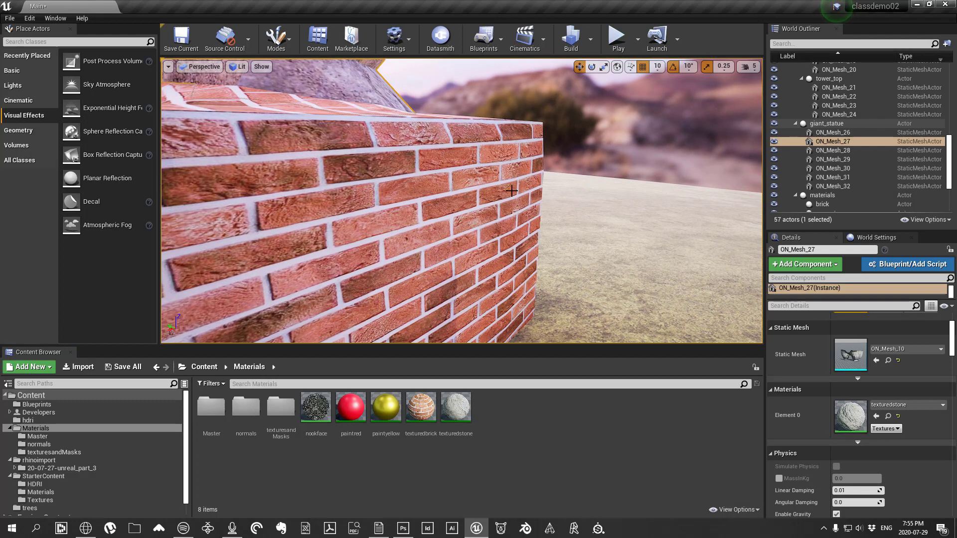
pyautogui.doubleClick(429, 416)
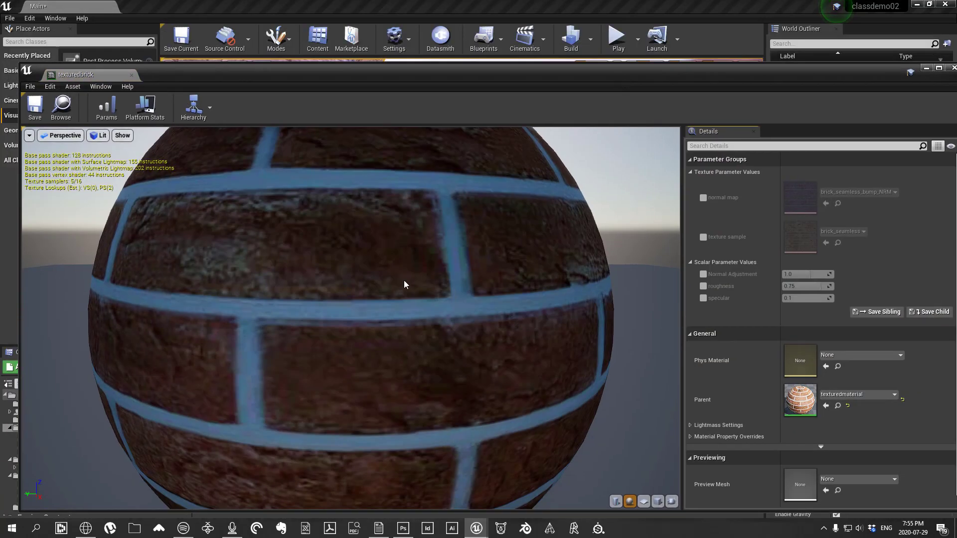
pyautogui.scroll(-10, 403, 280)
pyautogui.moveTo(379, 253)
pyautogui.mouseDown()
pyautogui.moveTo(355, 305)
pyautogui.moveTo(374, 259)
pyautogui.mouseUp()
pyautogui.scroll(7, 355, 305)
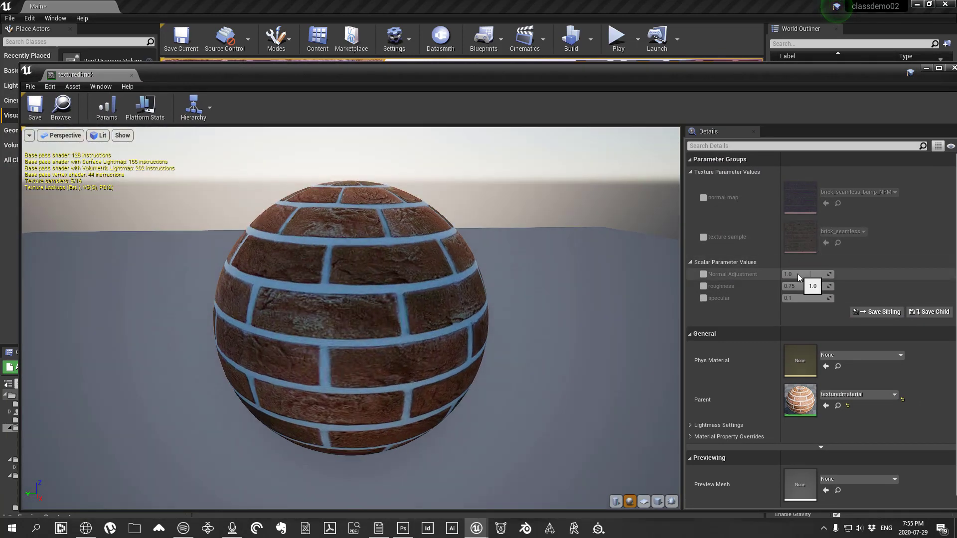
# Step: Enable the Normal Adjustment override on the texturedbrick instance and set it to 10
pyautogui.click(704, 275)
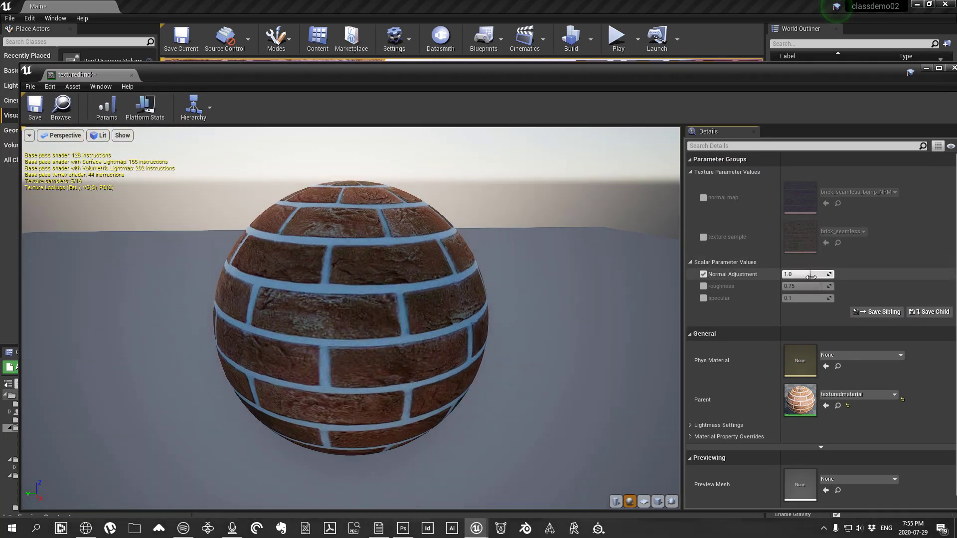
pyautogui.moveTo(812, 275); pyautogui.dragTo(830, 274)
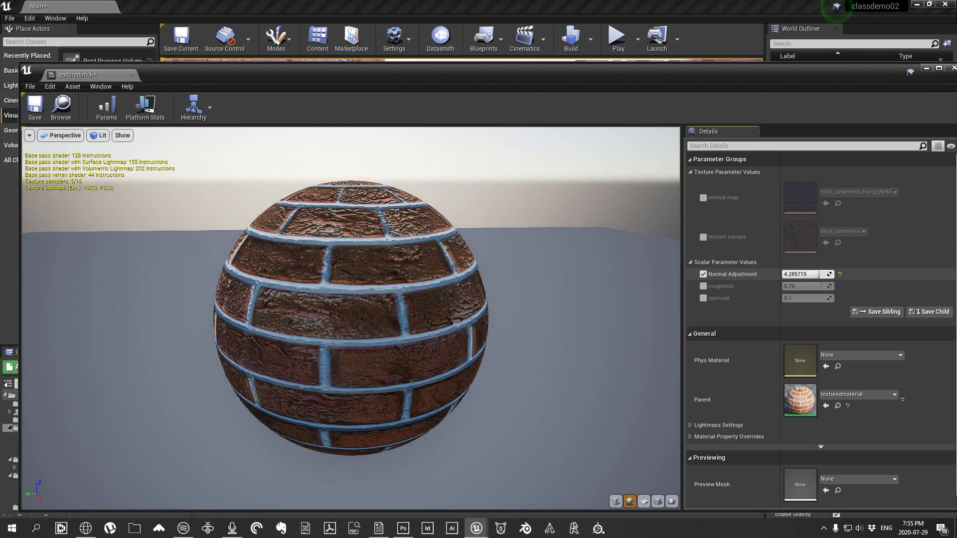
pyautogui.click(806, 274)
pyautogui.write('10')
pyautogui.press('Return')
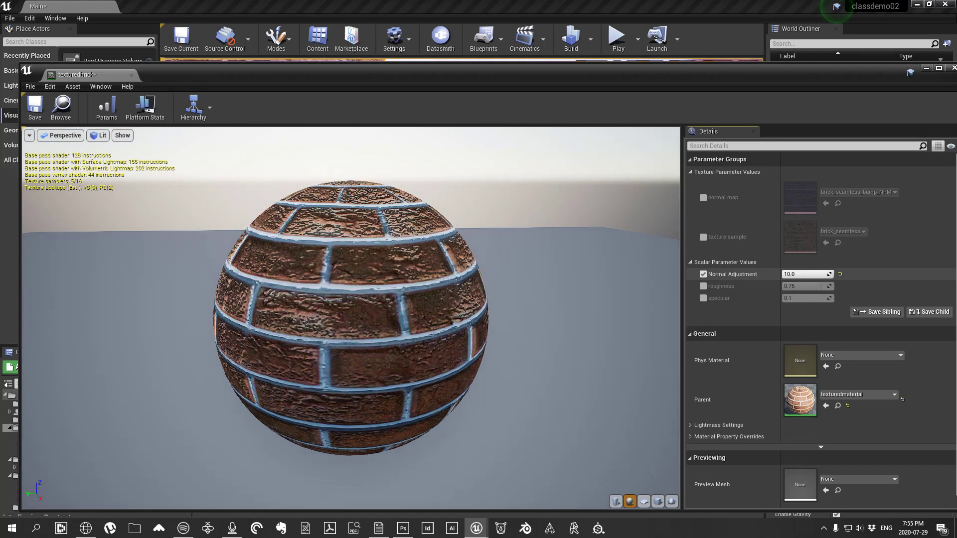
# Step: Reduce the brick instance's Normal Adjustment to 0
pyautogui.moveTo(829, 274); pyautogui.dragTo(807, 275)
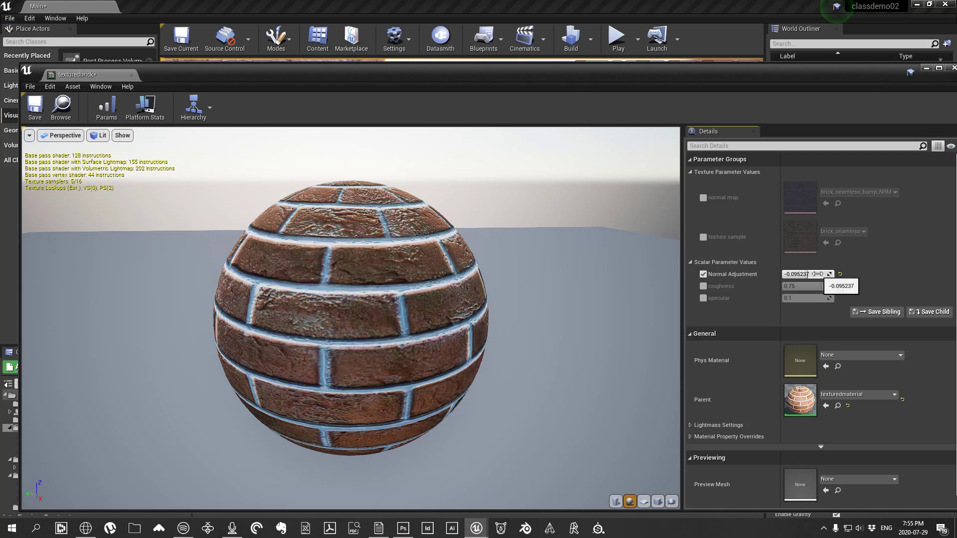
pyautogui.click(818, 274)
pyautogui.write('0')
pyautogui.press('Return')
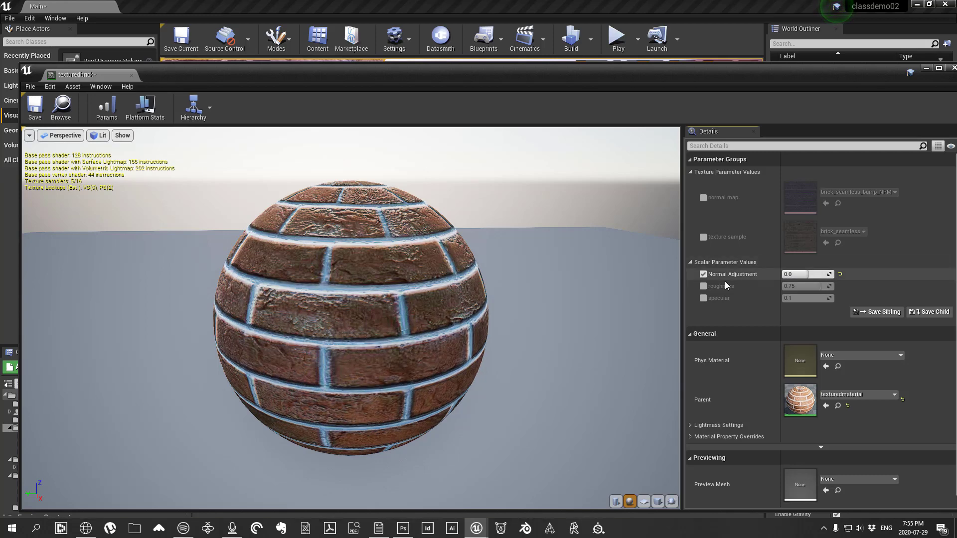
# Step: Examine the brick preview sphere from its lit side and set Normal Adjustment to 1
pyautogui.scroll(-4, 499, 309)
pyautogui.moveTo(498, 309); pyautogui.dragTo(521, 339)
pyautogui.moveTo(363, 335)
pyautogui.mouseDown()
pyautogui.moveTo(364, 321)
pyautogui.moveTo(363, 336)
pyautogui.mouseUp()
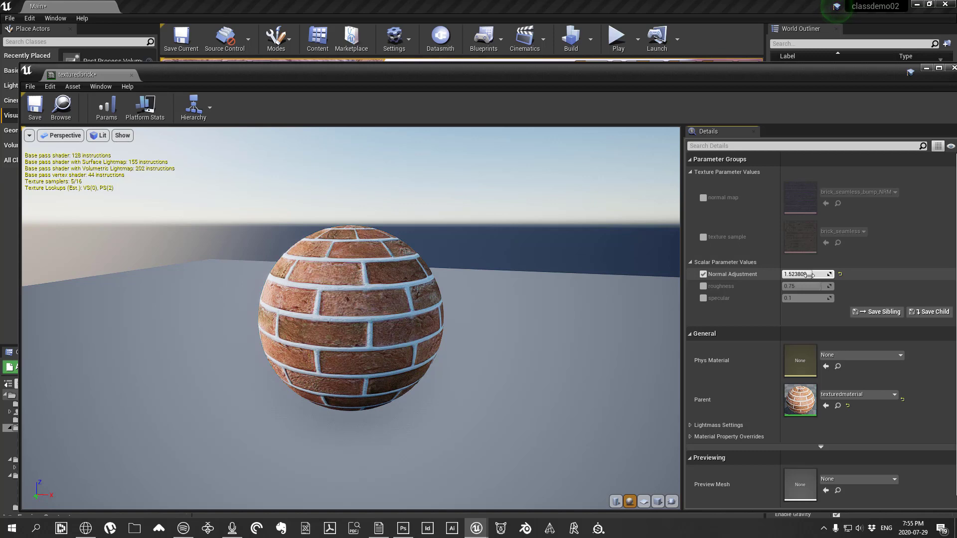
pyautogui.write('1')
pyautogui.press('Return')
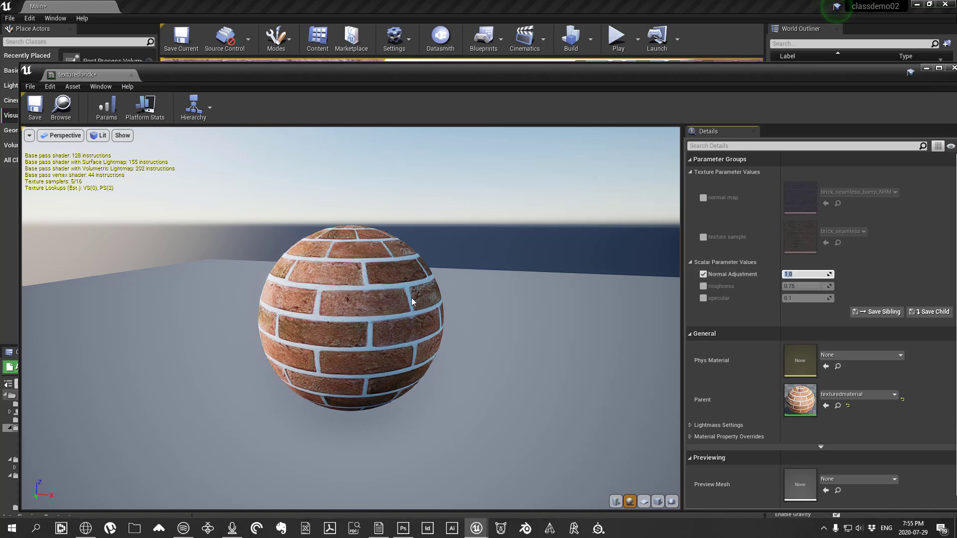
# Step: Set the brick instance's Normal Adjustment to about -0.095, then save the instance and close its editor
pyautogui.scroll(-2, 351, 319)
pyautogui.moveTo(350, 319); pyautogui.dragTo(350, 306)
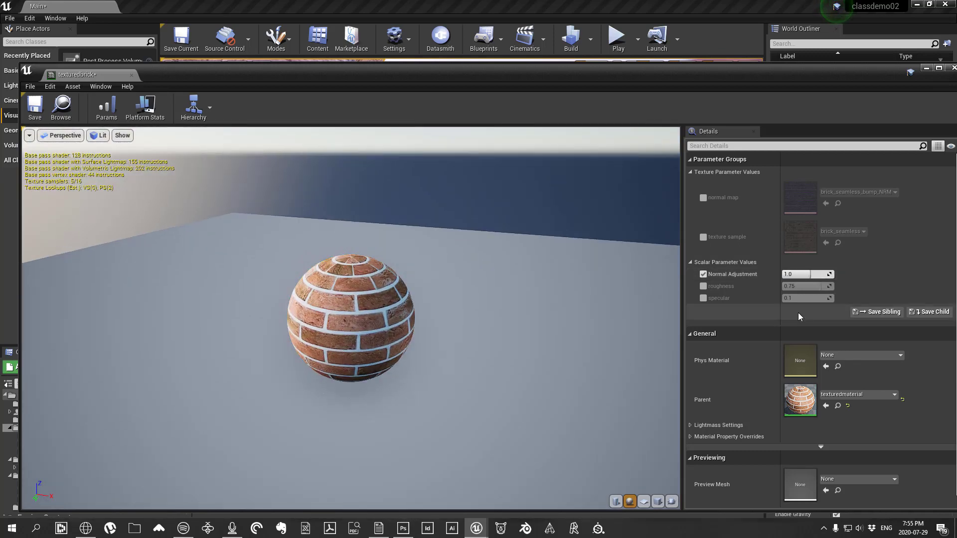
pyautogui.click(807, 274)
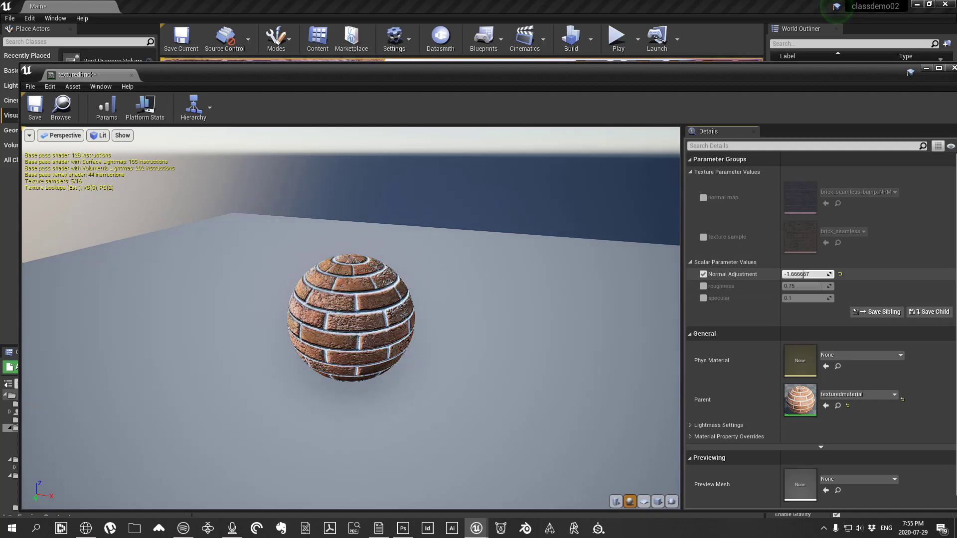
pyautogui.moveTo(808, 273); pyautogui.dragTo(806, 274)
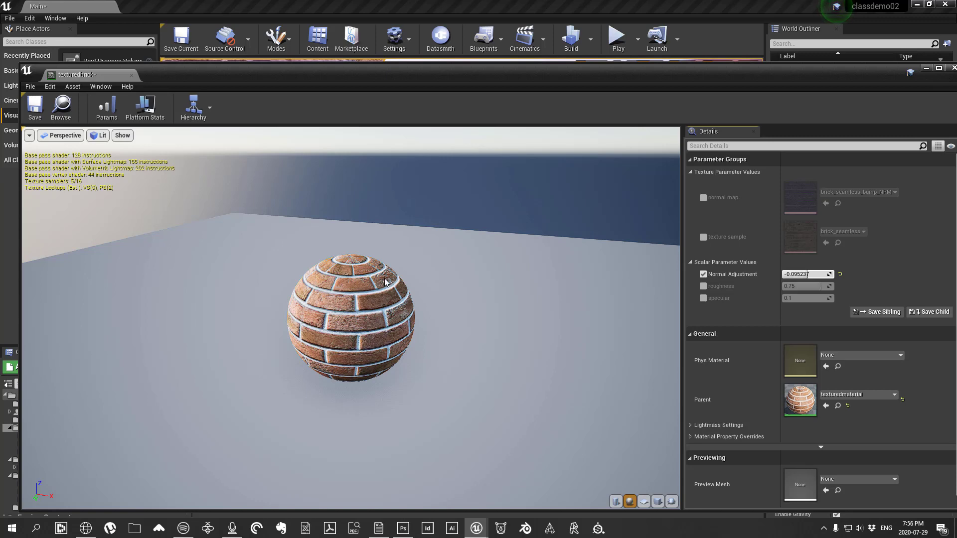
pyautogui.click(34, 107)
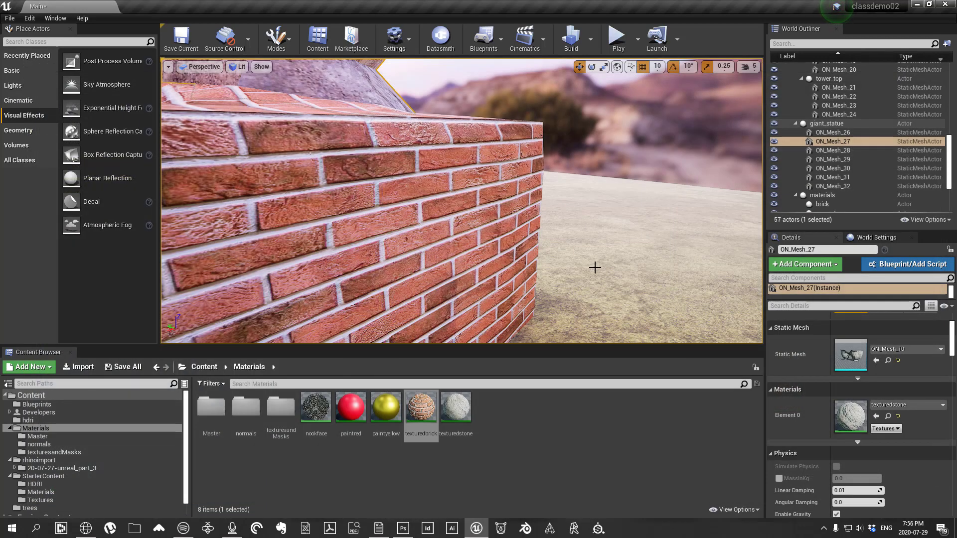
# Step: Select the statue's brick base, ON_Mesh_26, and examine its surface relief up close
pyautogui.moveTo(594, 267); pyautogui.dragTo(600, 200, button='right')
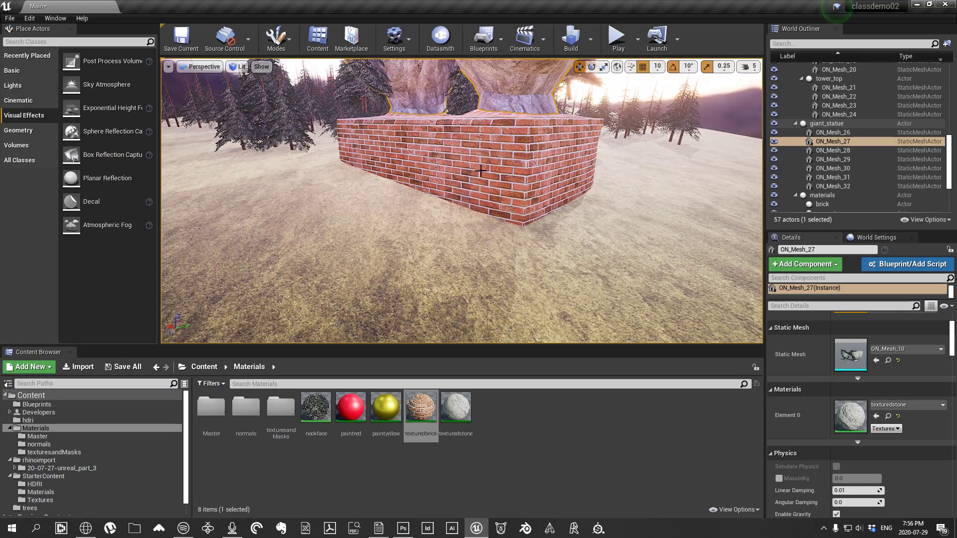
pyautogui.click(481, 171)
pyautogui.moveTo(646, 222); pyautogui.dragTo(672, 184, button='right')
pyautogui.press('w')
pyautogui.press('w')
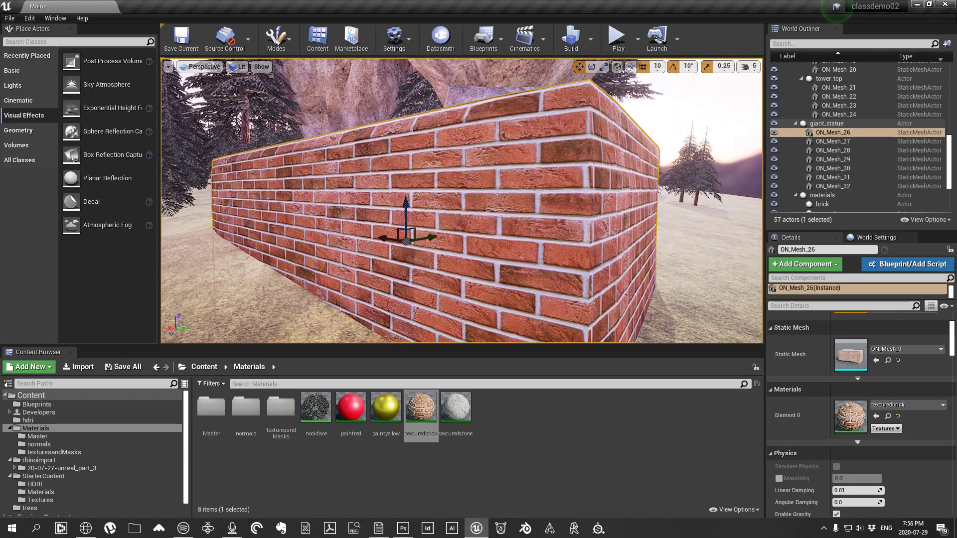
# Step: Reopen the texturedbrick instance, set Normal Adjustment to -10, and check the stronger relief on the base in the viewport
pyautogui.doubleClick(420, 411)
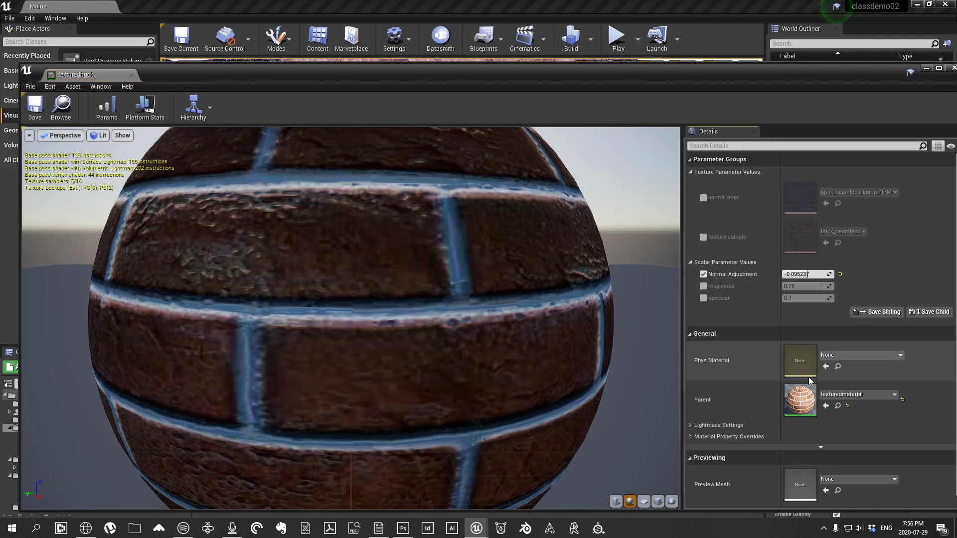
pyautogui.moveTo(801, 274); pyautogui.dragTo(757, 274)
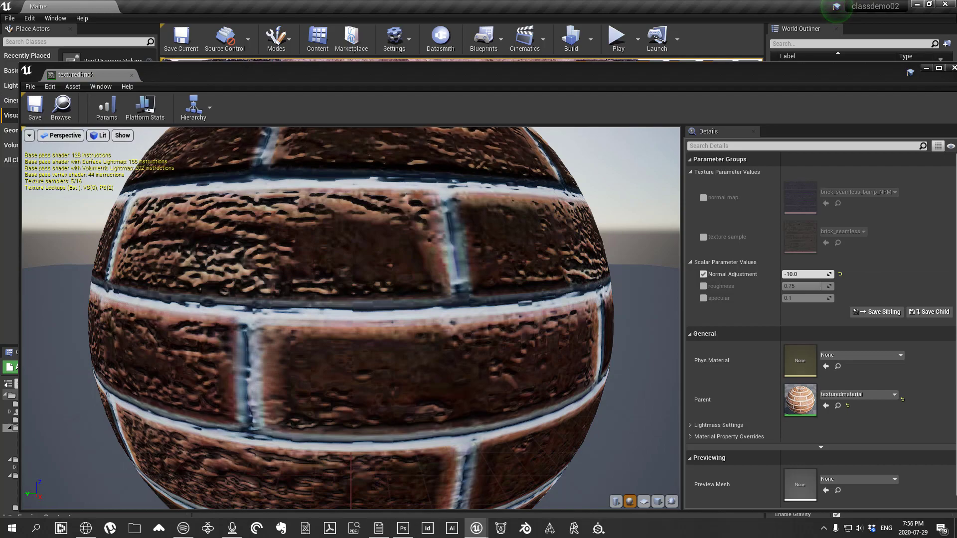
pyautogui.click(954, 68)
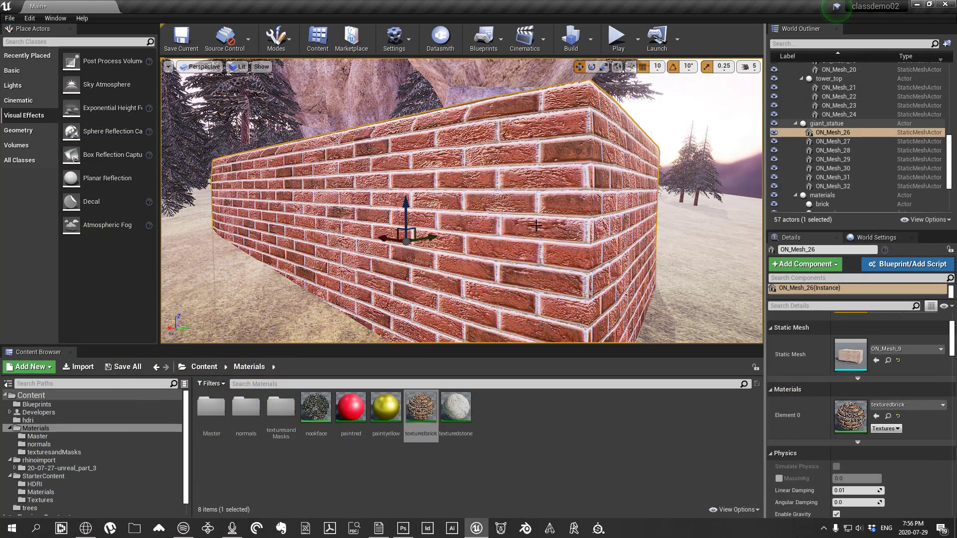
pyautogui.moveTo(577, 231)
pyautogui.mouseDown(button='right')
pyautogui.moveTo(568, 222)
pyautogui.moveTo(618, 229)
pyautogui.moveTo(523, 232)
pyautogui.moveTo(573, 220)
pyautogui.mouseUp(button='right')
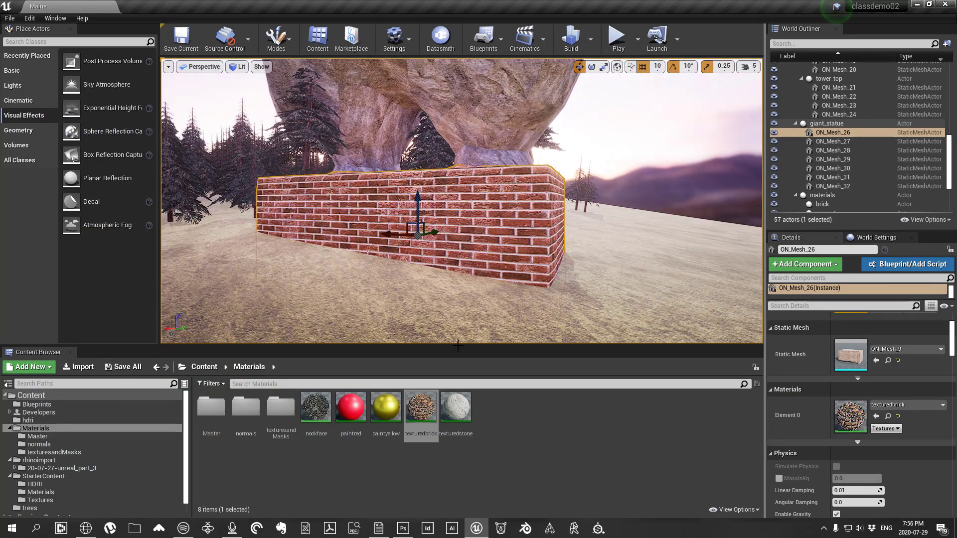
# Step: Set the texturedbrick instance's Normal Adjustment to about -0.095, save it, and close its editor
pyautogui.doubleClick(432, 412)
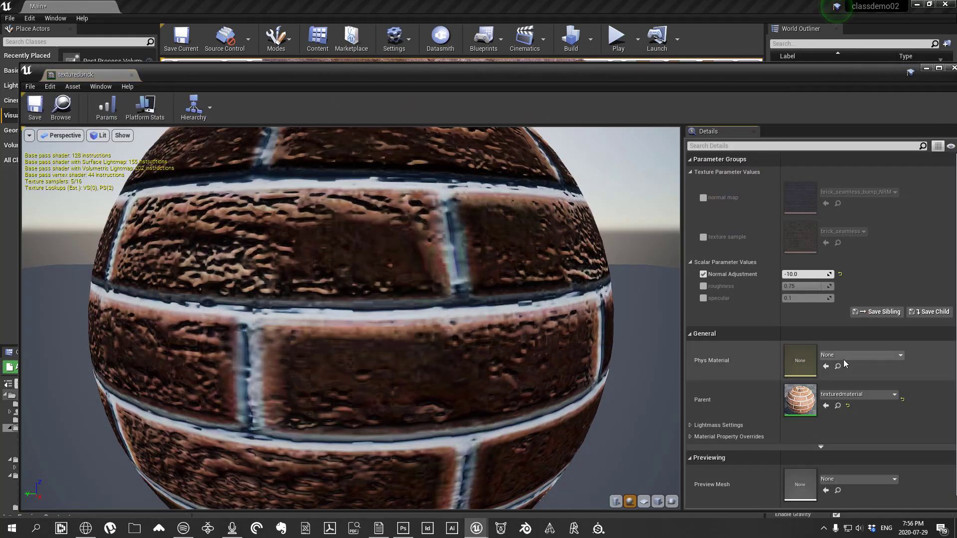
pyautogui.moveTo(808, 274)
pyautogui.mouseDown()
pyautogui.moveTo(820, 274)
pyautogui.moveTo(808, 274)
pyautogui.mouseUp()
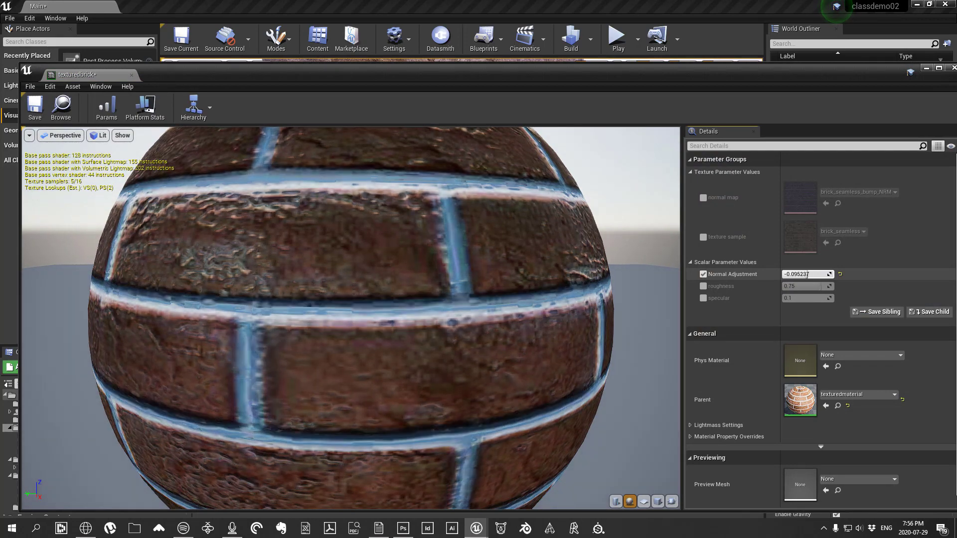
pyautogui.click(34, 103)
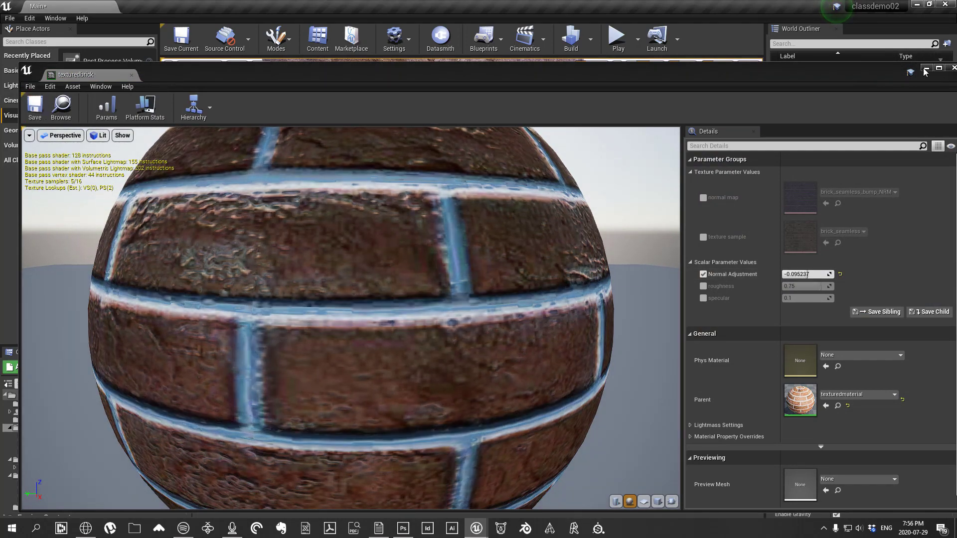
pyautogui.click(954, 68)
# Step: Enable Normal Adjustment on the texturedstone instance, set it to about -5.67, save it, and close its editor
pyautogui.moveTo(487, 269); pyautogui.dragTo(487, 259, button='right')
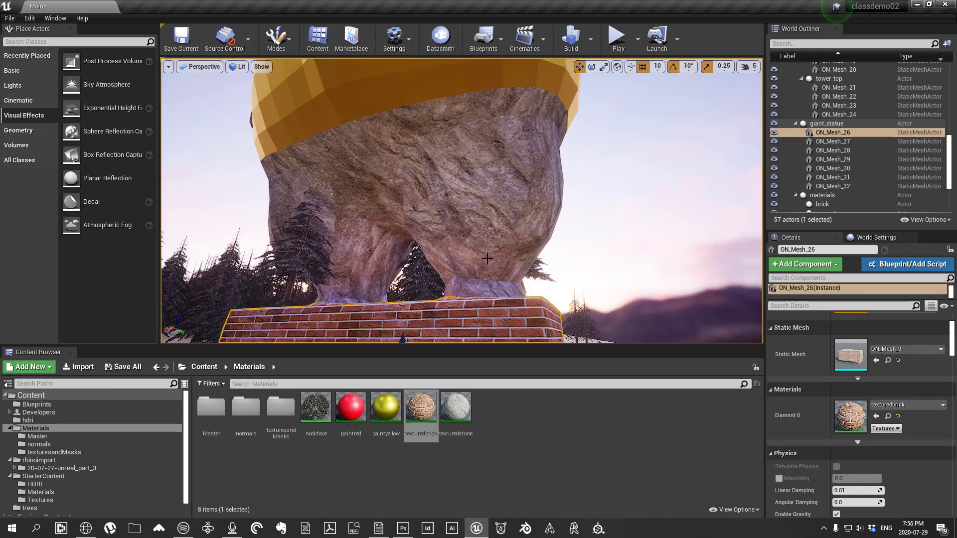
pyautogui.doubleClick(456, 406)
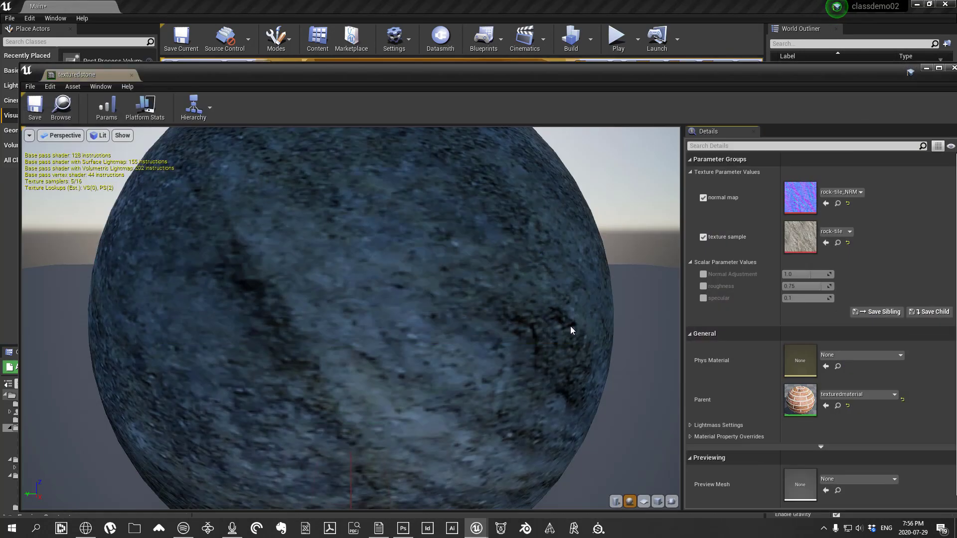
pyautogui.click(703, 274)
pyautogui.moveTo(794, 273); pyautogui.dragTo(800, 274)
pyautogui.click(35, 107)
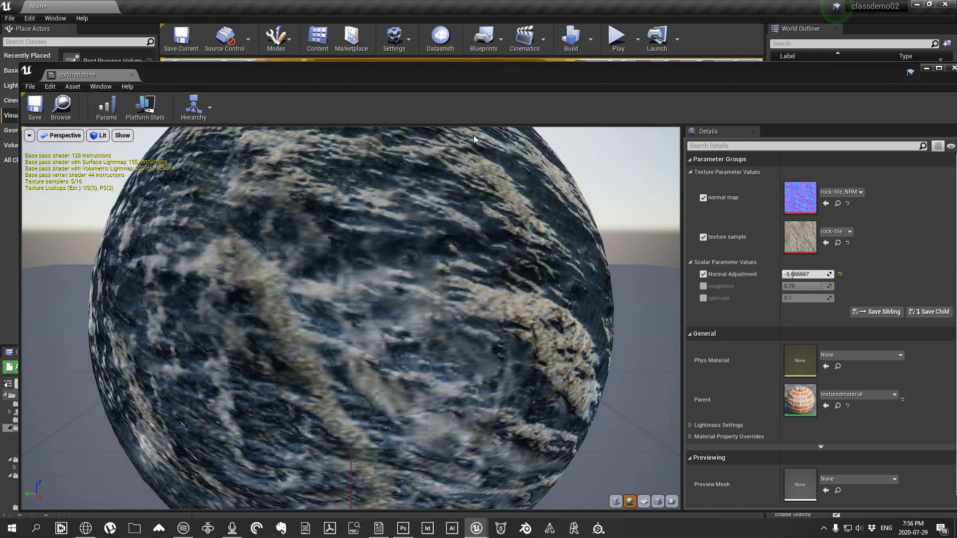
pyautogui.click(953, 67)
# Step: Examine the stone relief on the giant statue's legs and arm from several angles, then clear the selection
pyautogui.moveTo(587, 177); pyautogui.dragTo(588, 177, button='right')
pyautogui.moveTo(491, 200); pyautogui.dragTo(491, 200, button='right')
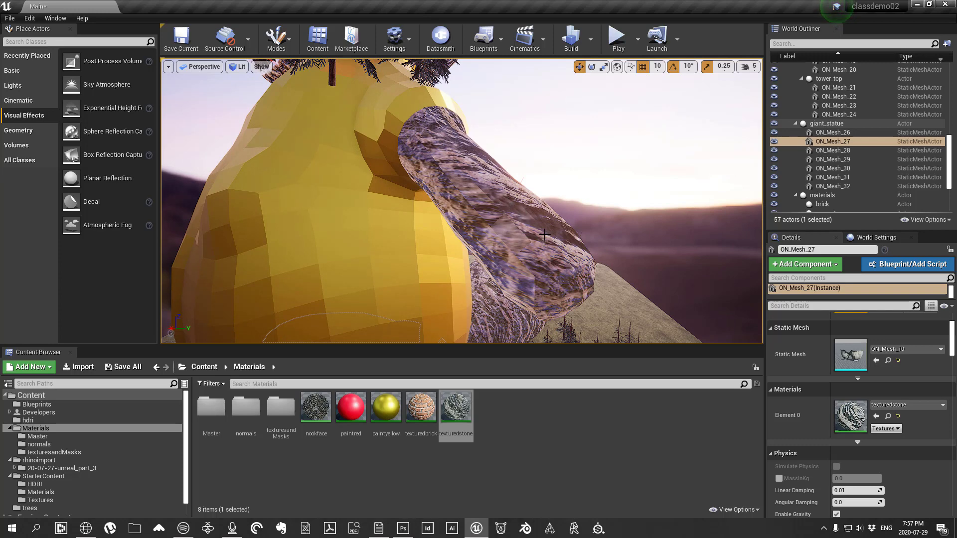
pyautogui.moveTo(545, 234); pyautogui.dragTo(541, 205, button='right')
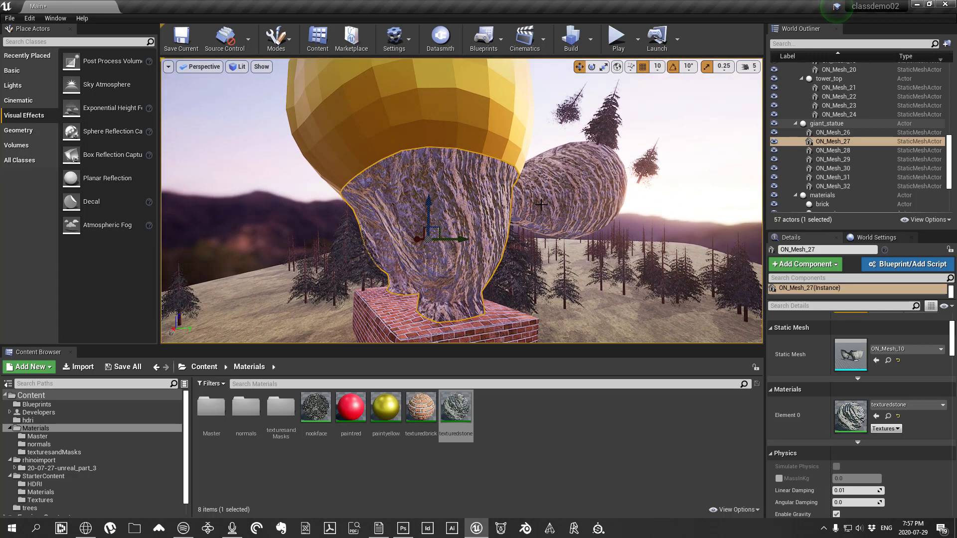
pyautogui.press('Escape')
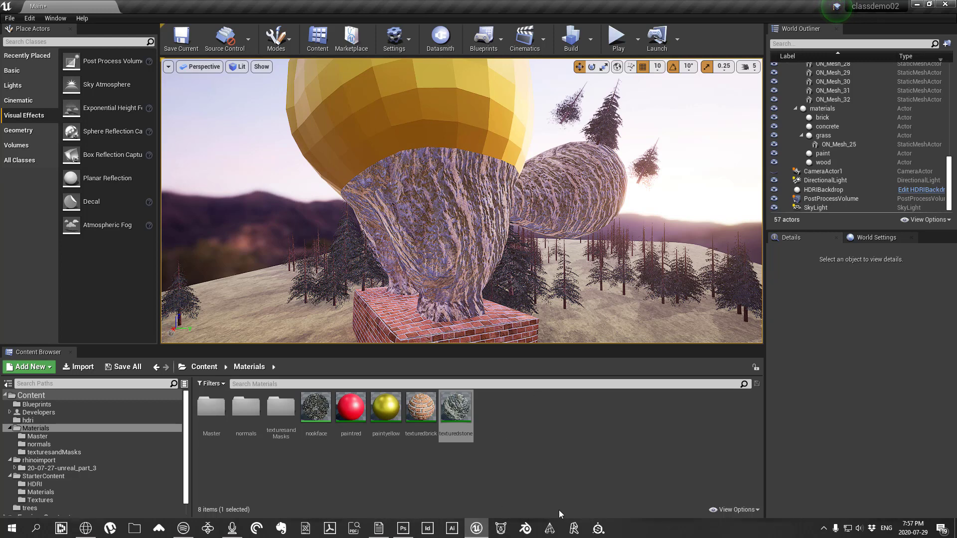
# Step: Switch to Rhino 6, dismiss its start screen, and bring up the dialog for opening an existing model
pyautogui.click(503, 530)
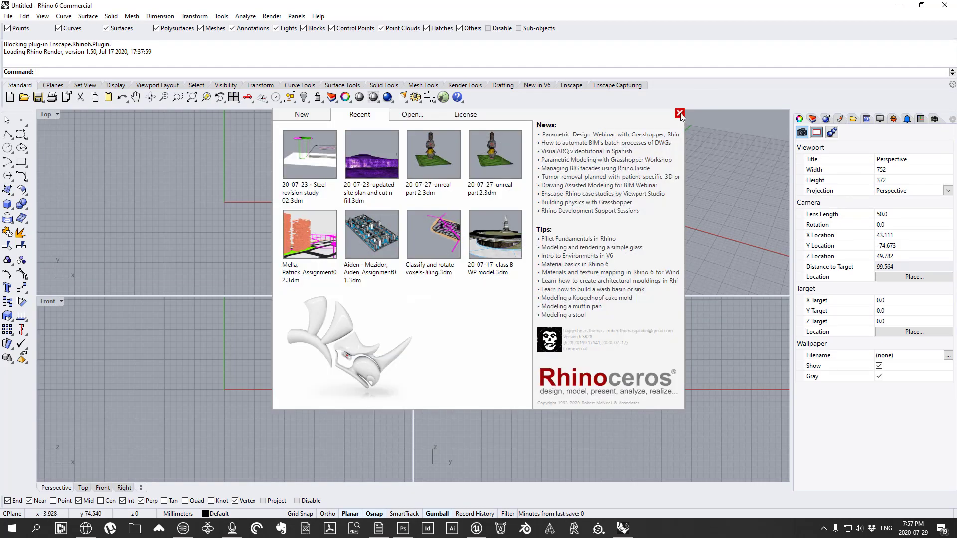
pyautogui.click(680, 113)
pyautogui.click(8, 16)
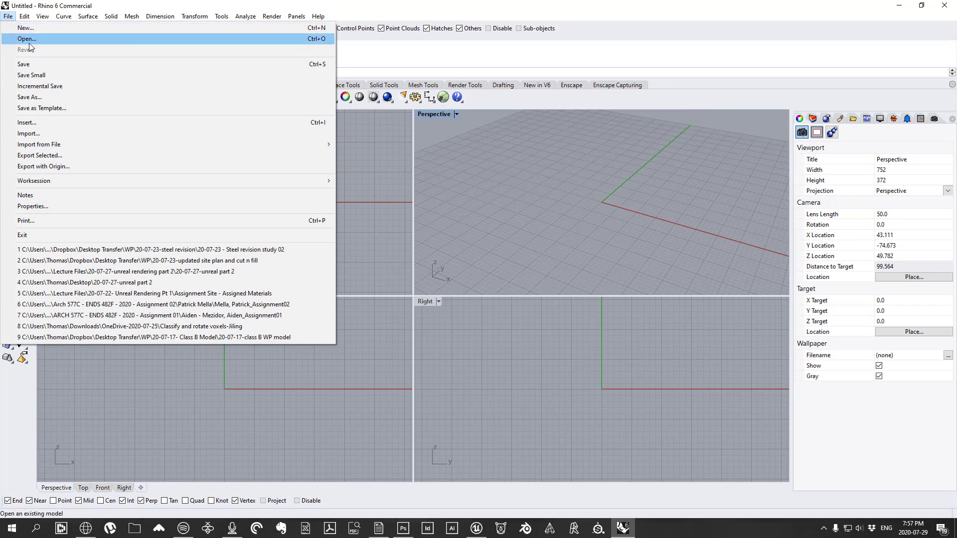
pyautogui.click(29, 43)
pyautogui.click(492, 302)
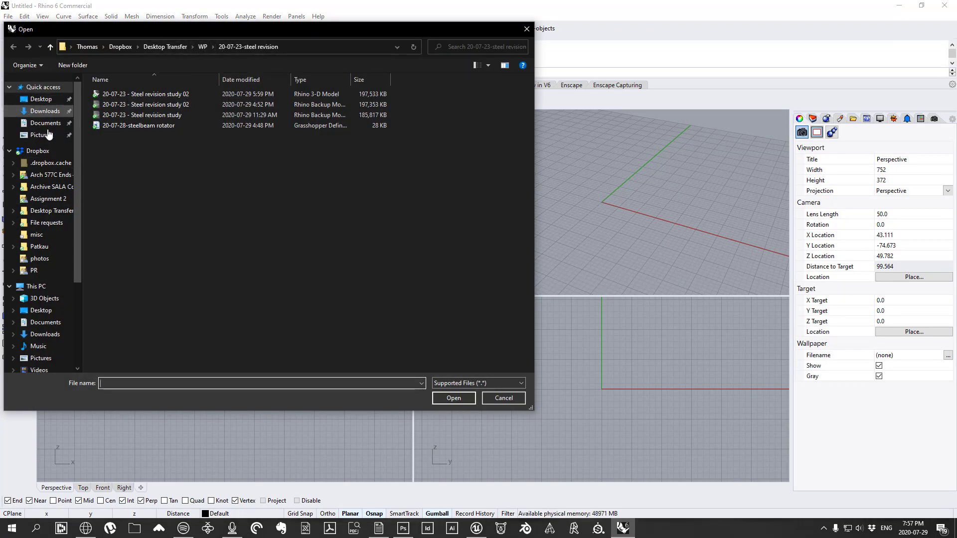
# Step: Open the Rhino model "20-07-27-unreal part 3" from the "20-07-27-unreal rendering part 2" folder inside Lecture Files
pyautogui.click(38, 151)
pyautogui.doubleClick(135, 104)
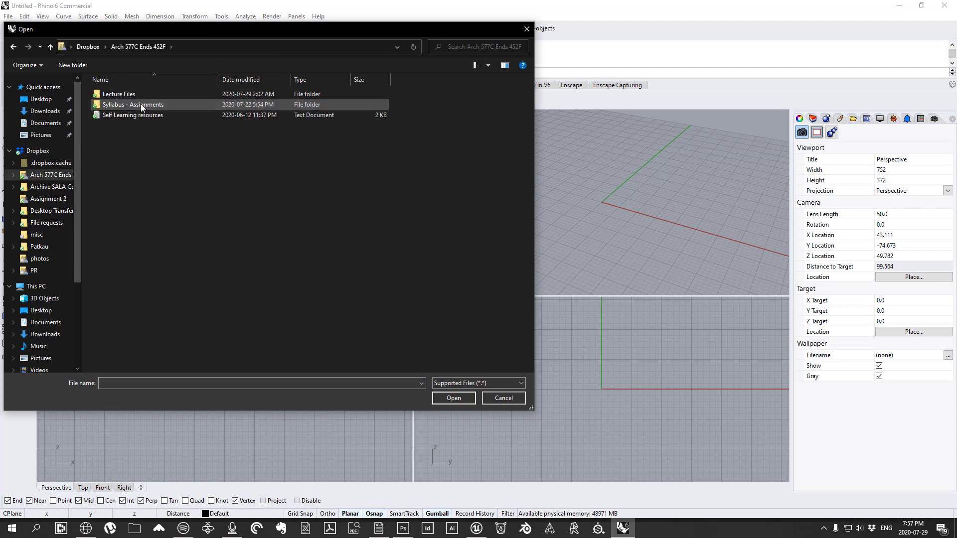
pyautogui.doubleClick(114, 94)
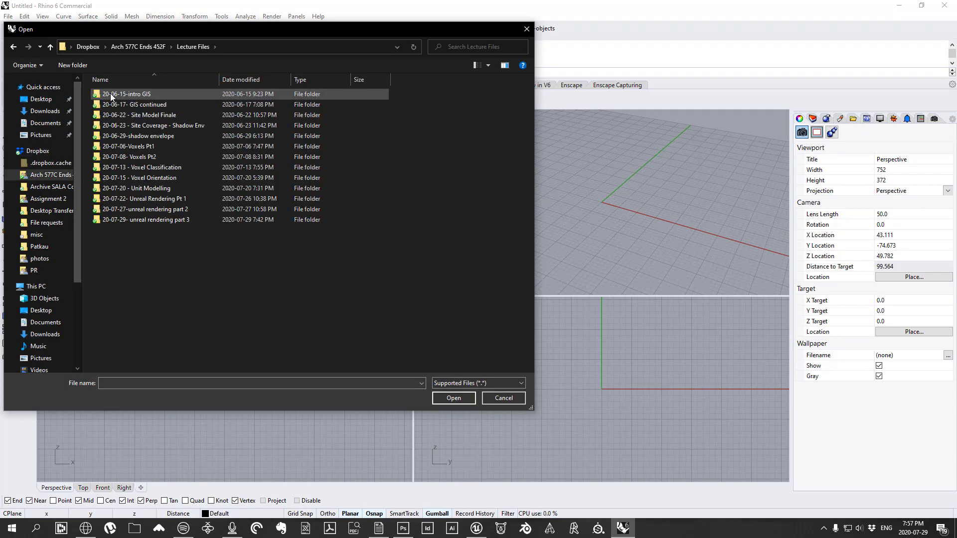
pyautogui.doubleClick(169, 209)
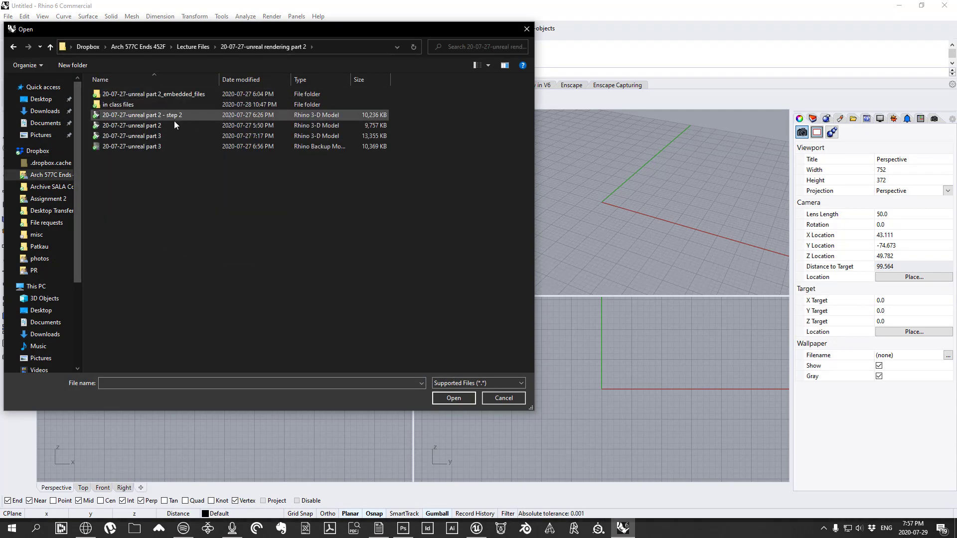
pyautogui.click(145, 137)
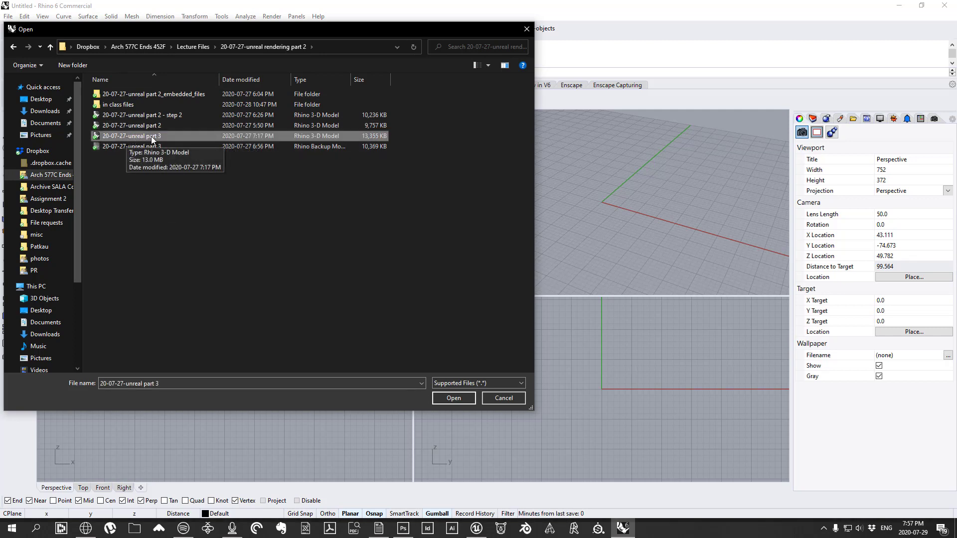
pyautogui.click(454, 399)
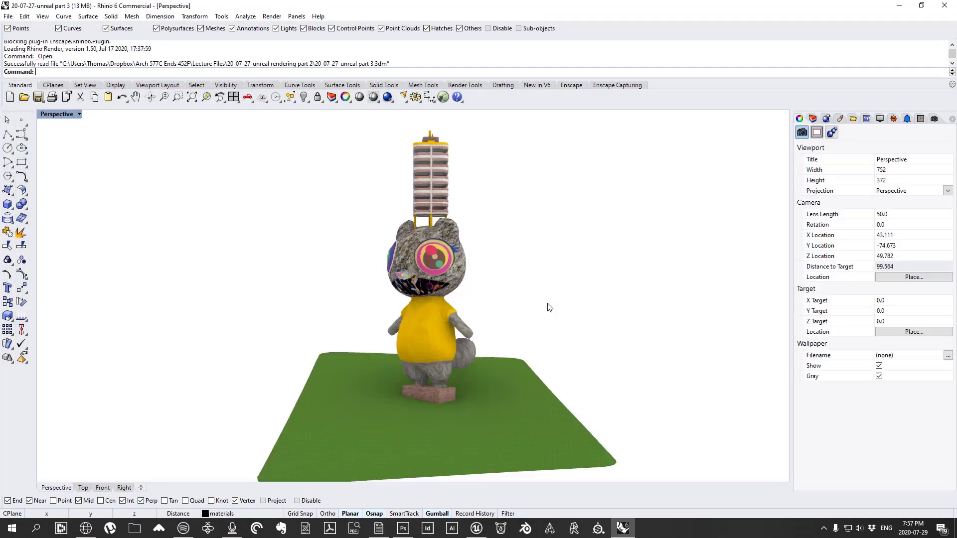
pyautogui.moveTo(472, 292); pyautogui.dragTo(523, 324, button='right')
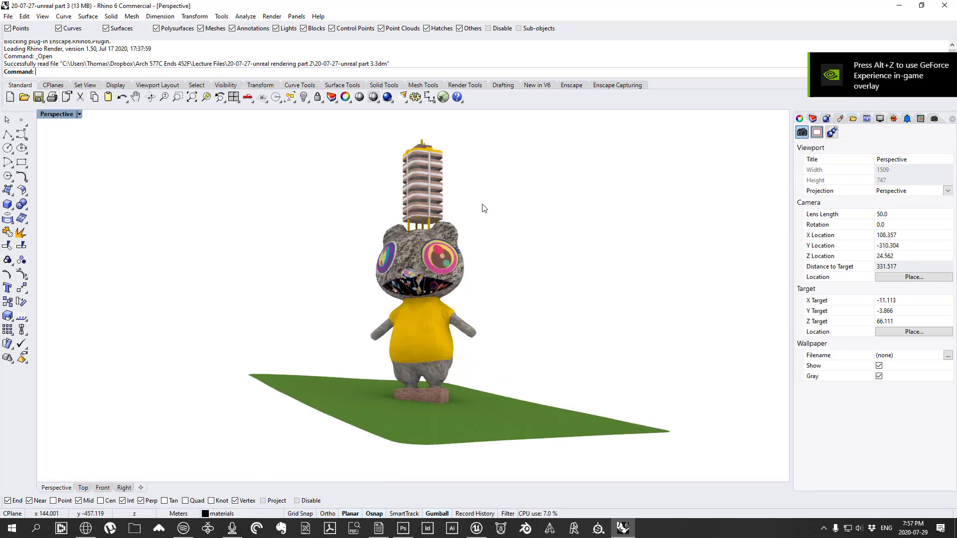
# Step: Switch to Unreal to view the whole giant statue beside its Rhino version, then return to Rhino
pyautogui.click(478, 530)
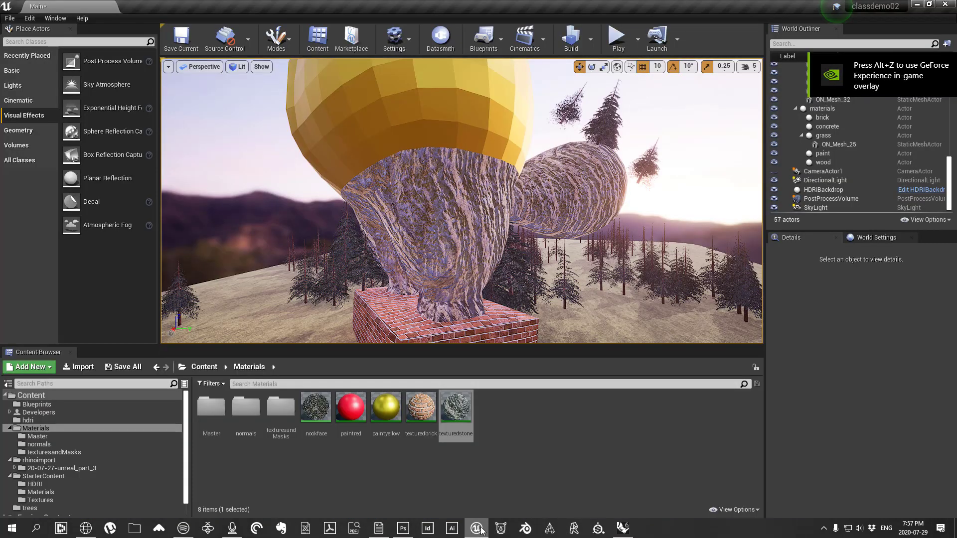
pyautogui.moveTo(479, 259); pyautogui.dragTo(501, 231, button='right')
pyautogui.moveTo(541, 4); pyautogui.dragTo(827, 91)
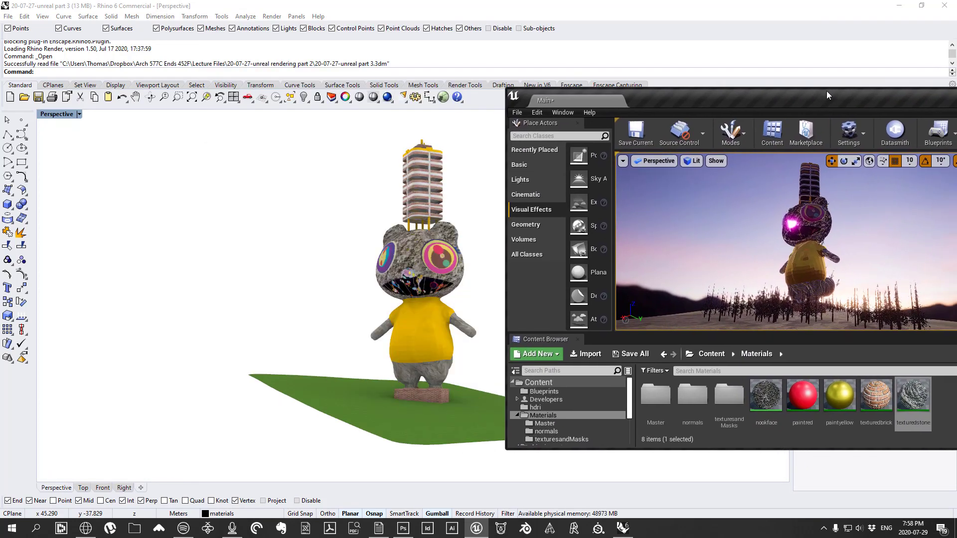
pyautogui.moveTo(826, 91); pyautogui.dragTo(504, 91)
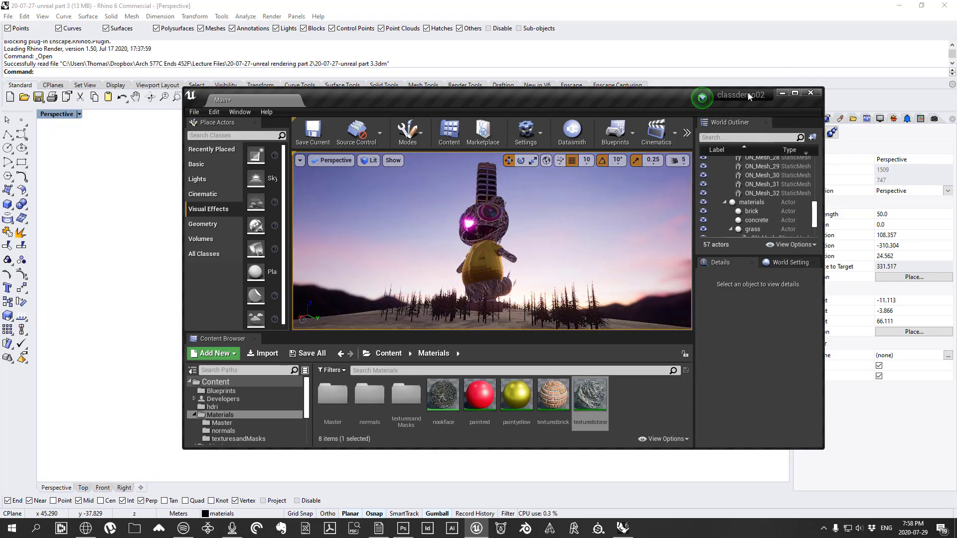
pyautogui.doubleClick(635, 92)
pyautogui.click(917, 5)
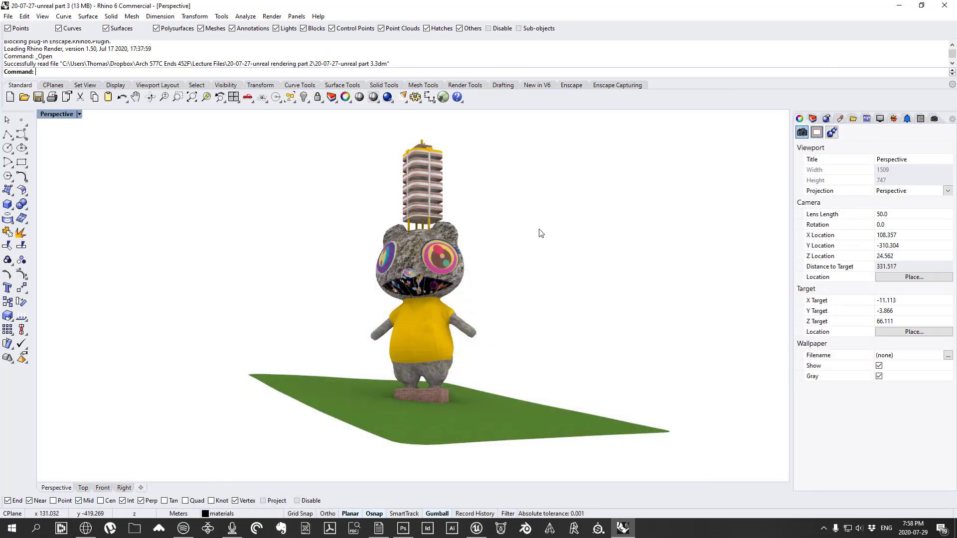
# Step: Examine the Rhino statue's shirt, arms, legs and brick base from several angles and distances
pyautogui.moveTo(541, 230); pyautogui.dragTo(508, 286, button='right')
pyautogui.scroll(5, 453, 354)
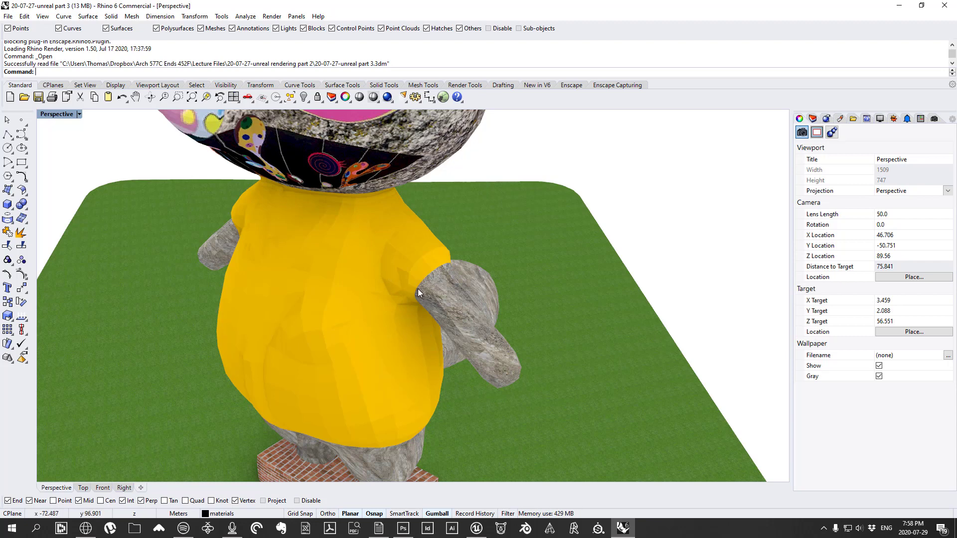
pyautogui.moveTo(375, 297); pyautogui.dragTo(456, 315, button='right')
pyautogui.scroll(-8, 457, 315)
pyautogui.moveTo(465, 401)
pyautogui.mouseDown(button='right')
pyautogui.moveTo(455, 391)
pyautogui.moveTo(335, 391)
pyautogui.moveTo(470, 408)
pyautogui.mouseUp(button='right')
pyautogui.scroll(5, 454, 391)
pyautogui.moveTo(509, 266); pyautogui.dragTo(487, 341, button='right')
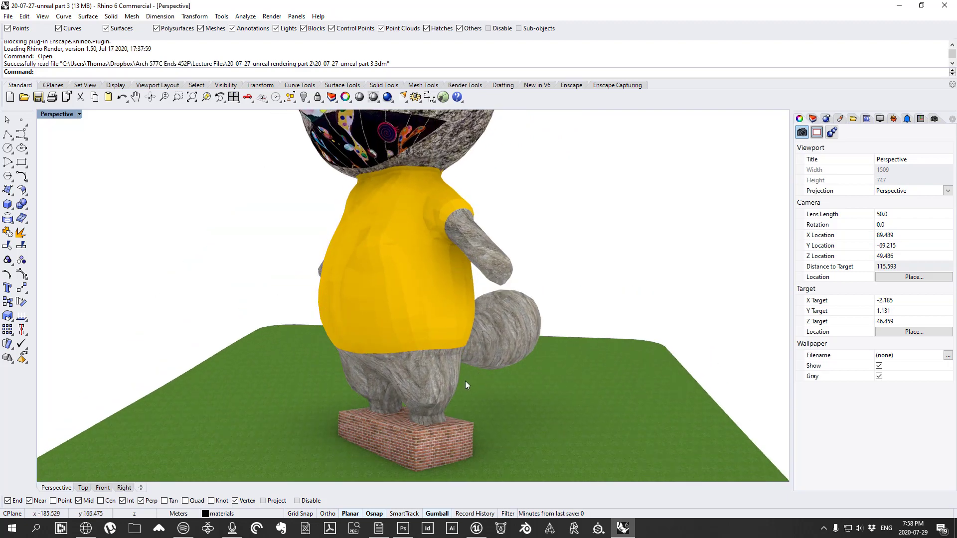
pyautogui.scroll(-3, 466, 381)
pyautogui.moveTo(465, 381); pyautogui.dragTo(448, 364, button='right')
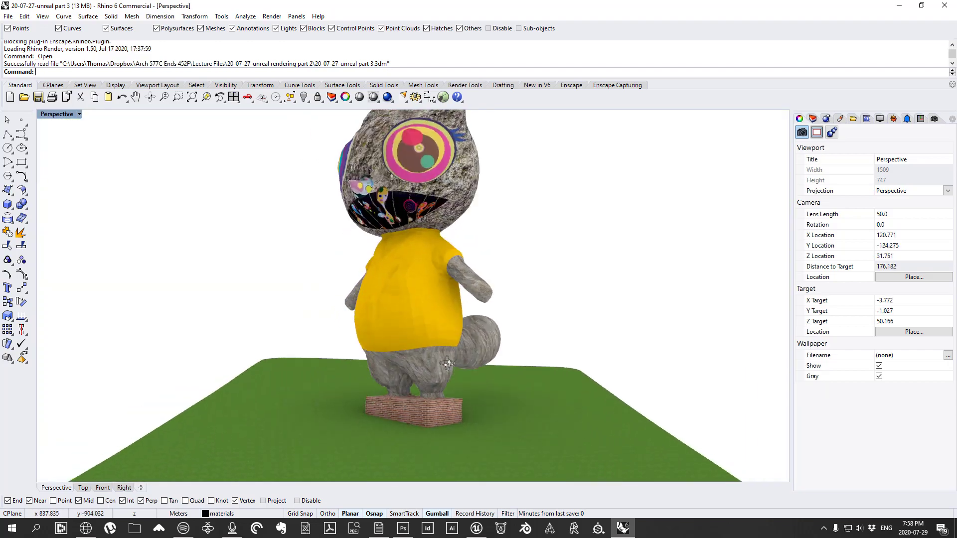
pyautogui.scroll(5, 426, 386)
# Step: Select the statue's legs mesh, then the brick base mesh beneath its feet
pyautogui.click(457, 351)
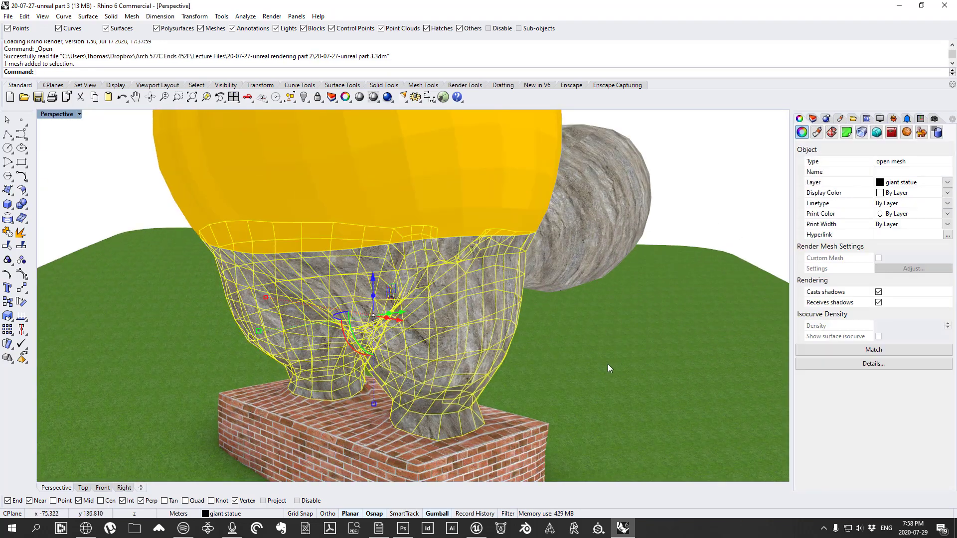
pyautogui.moveTo(608, 369); pyautogui.dragTo(546, 348, button='right')
pyautogui.moveTo(578, 333); pyautogui.dragTo(452, 345, button='right')
pyautogui.scroll(5, 479, 428)
pyautogui.click(489, 383)
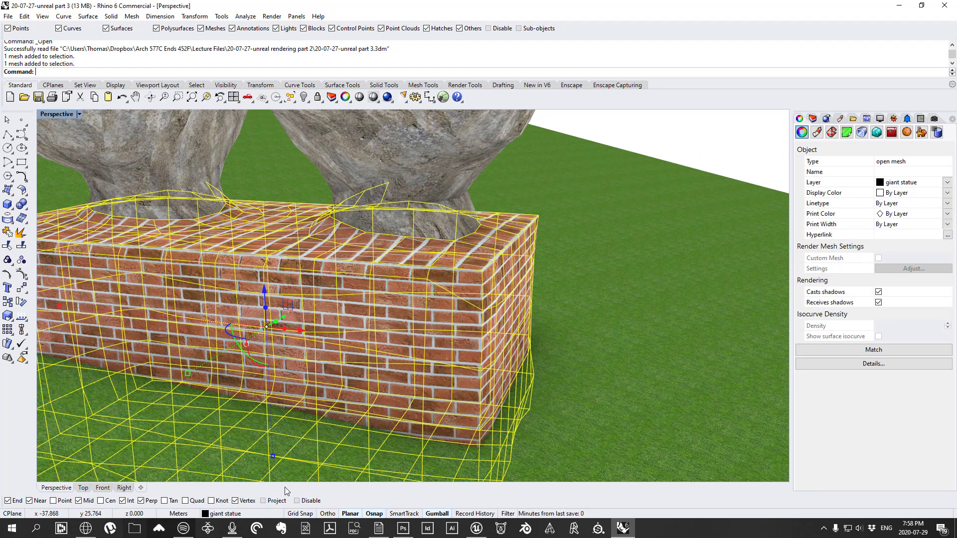
pyautogui.moveTo(287, 491); pyautogui.dragTo(377, 388, button='right')
# Step: Switch to File Explorer and go to Dropbox's "in class files" folder under "20-07-27-unreal rendering part 2"
pyautogui.press('super+e')
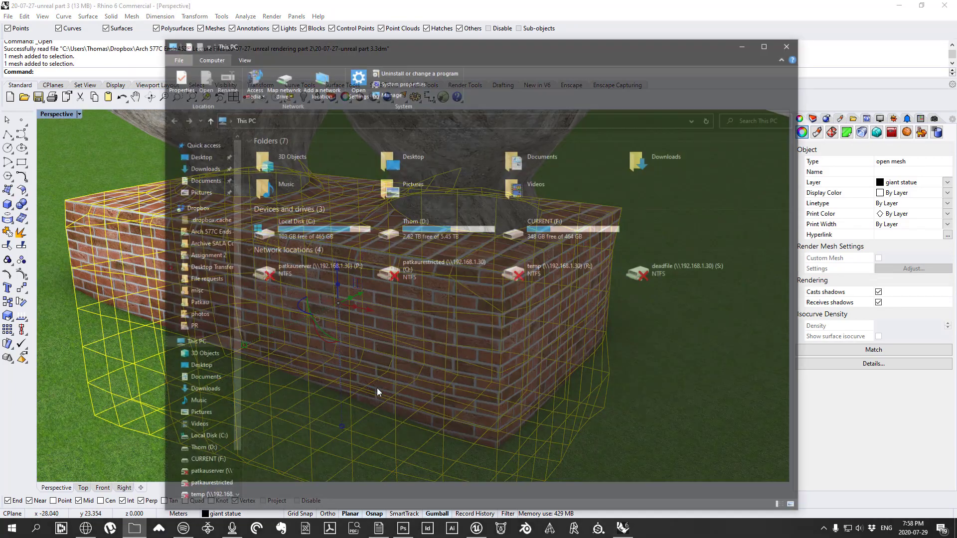
pyautogui.click(195, 207)
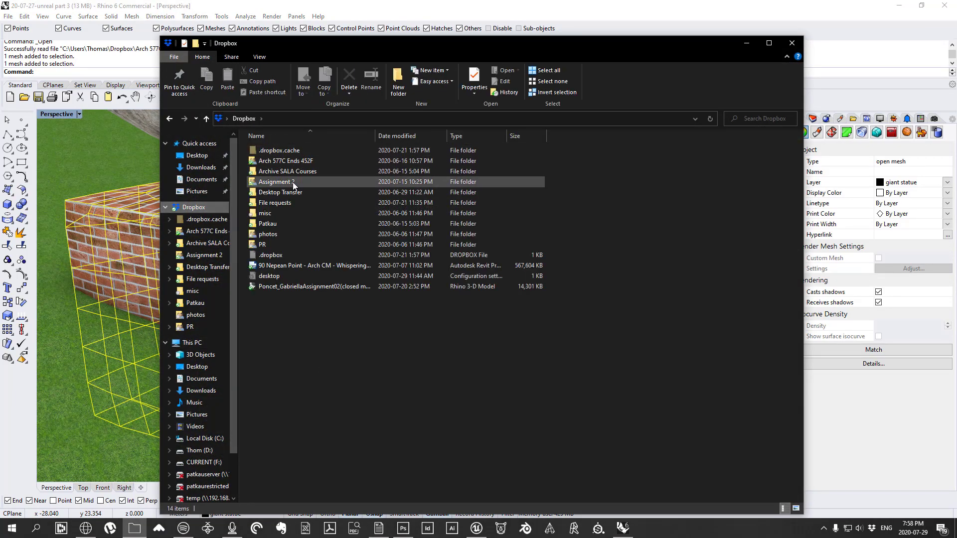
pyautogui.doubleClick(297, 157)
pyautogui.doubleClick(270, 150)
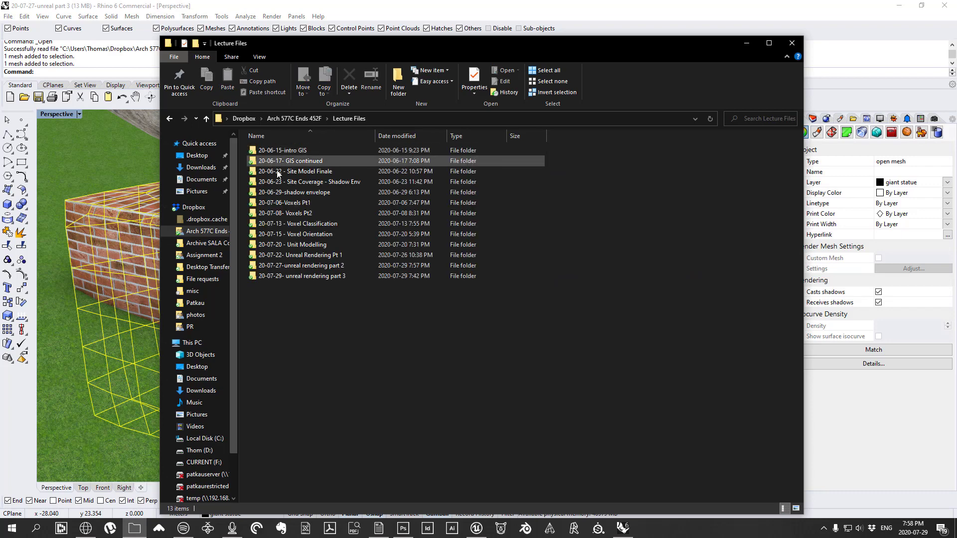
pyautogui.click(300, 266)
pyautogui.doubleClick(309, 267)
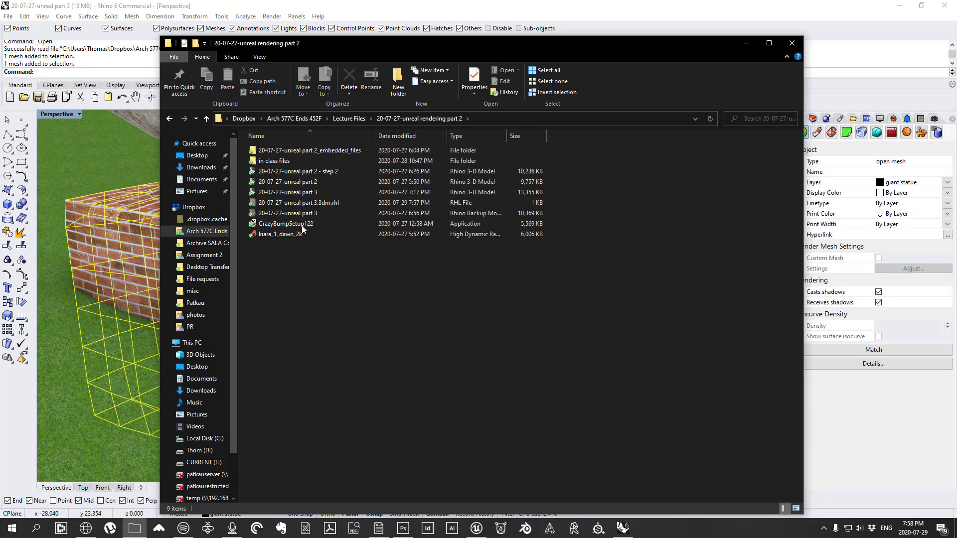
pyautogui.doubleClick(282, 161)
# Step: Preview the "brick seamless bump" image in Photos, then close it and return to Rhino
pyautogui.click(285, 173)
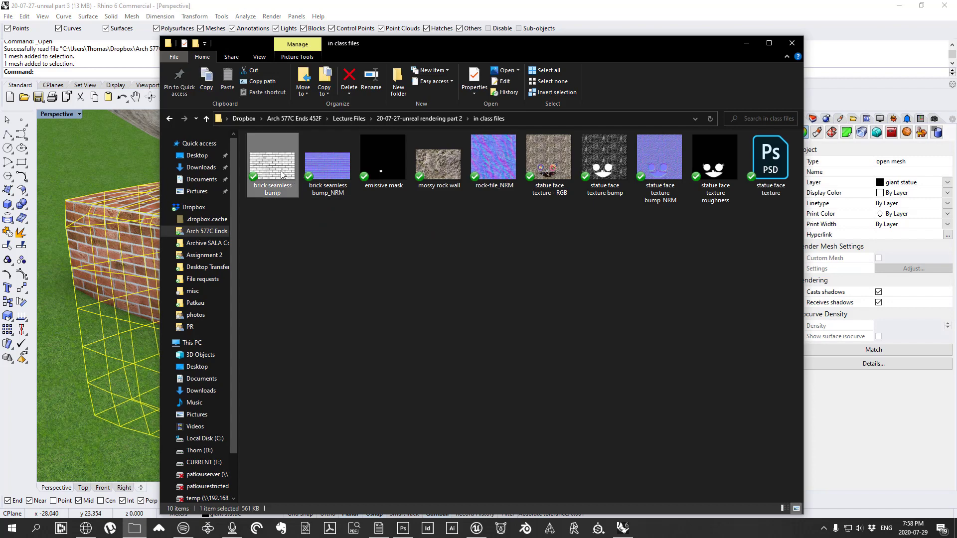
pyautogui.rightClick(280, 170)
pyautogui.moveTo(370, 328)
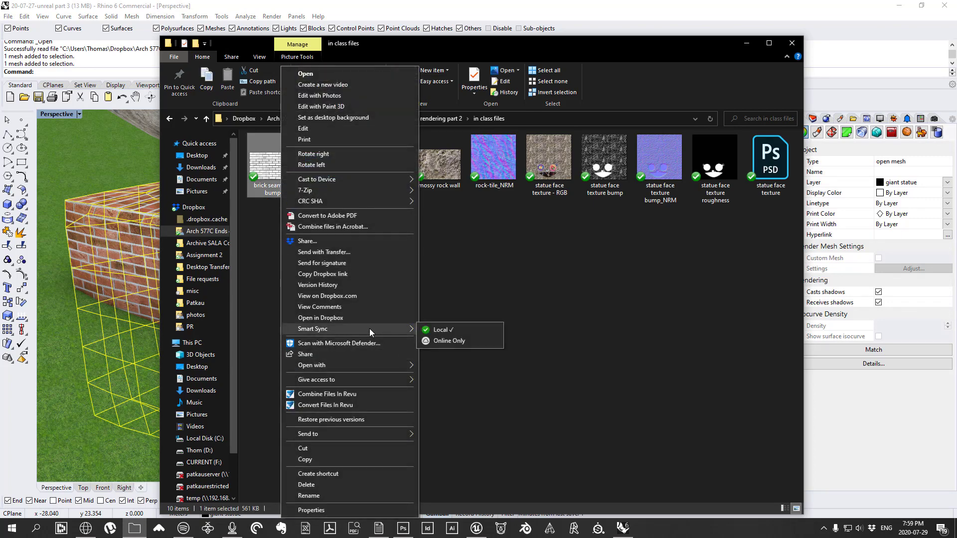
pyautogui.moveTo(398, 364)
pyautogui.click(451, 423)
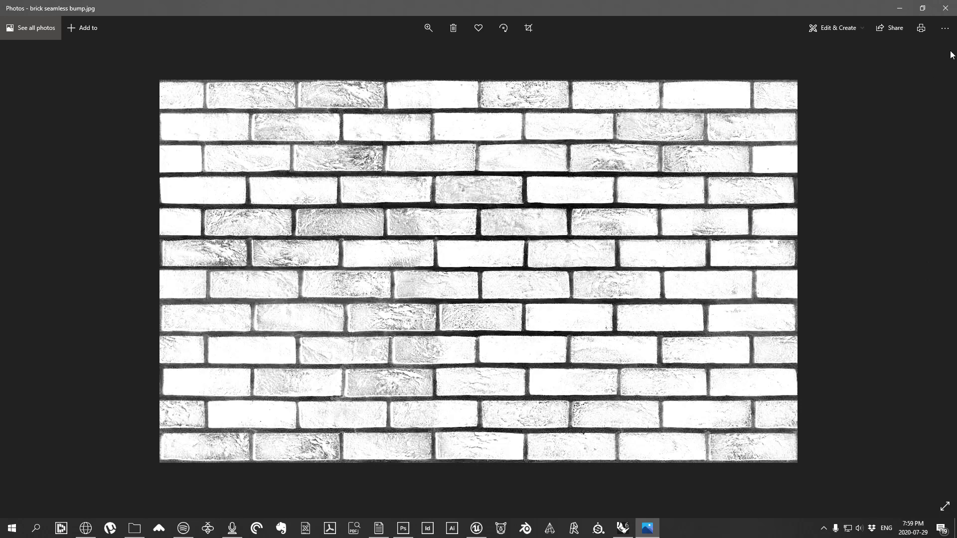
pyautogui.click(952, 11)
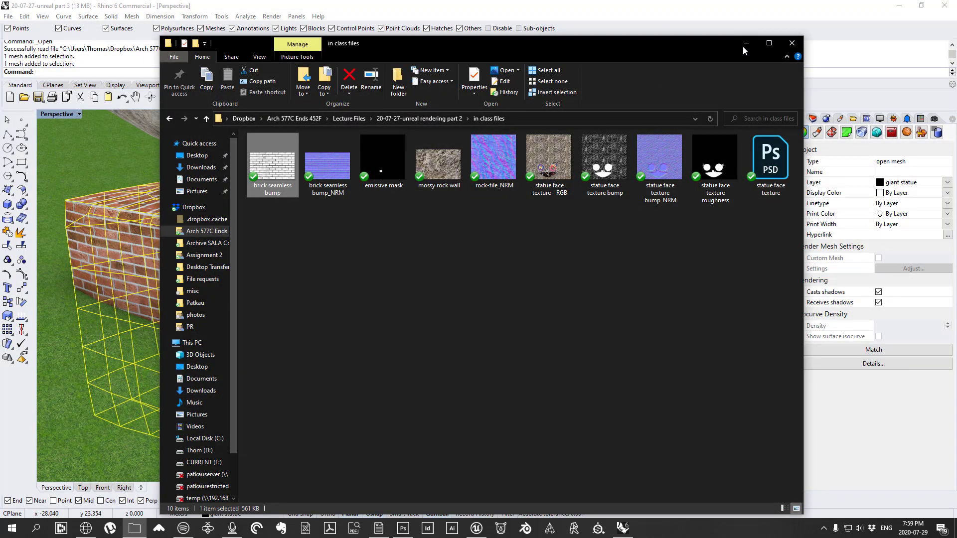
pyautogui.click(743, 46)
# Step: Review the brick base's material settings, including its color and bump textures
pyautogui.moveTo(430, 302); pyautogui.dragTo(457, 300, button='right')
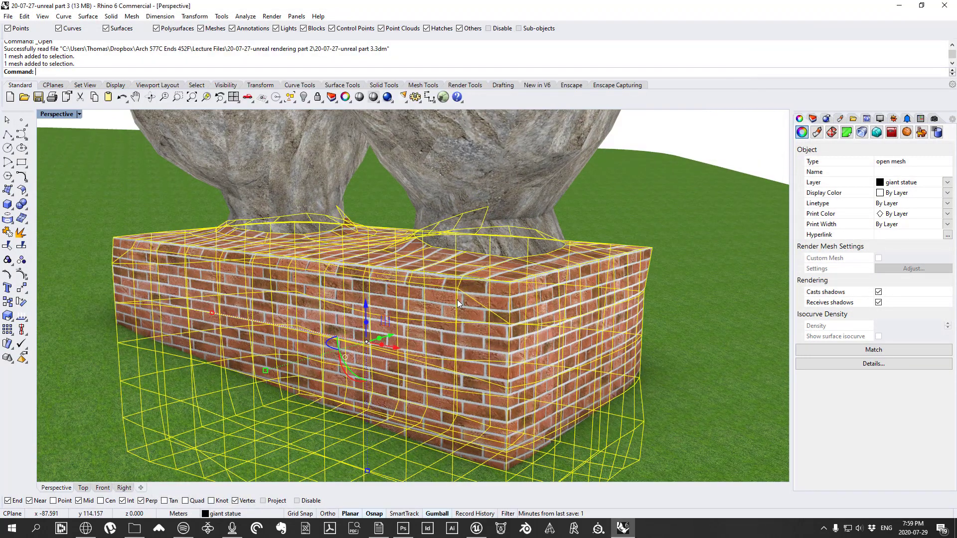
pyautogui.click(818, 133)
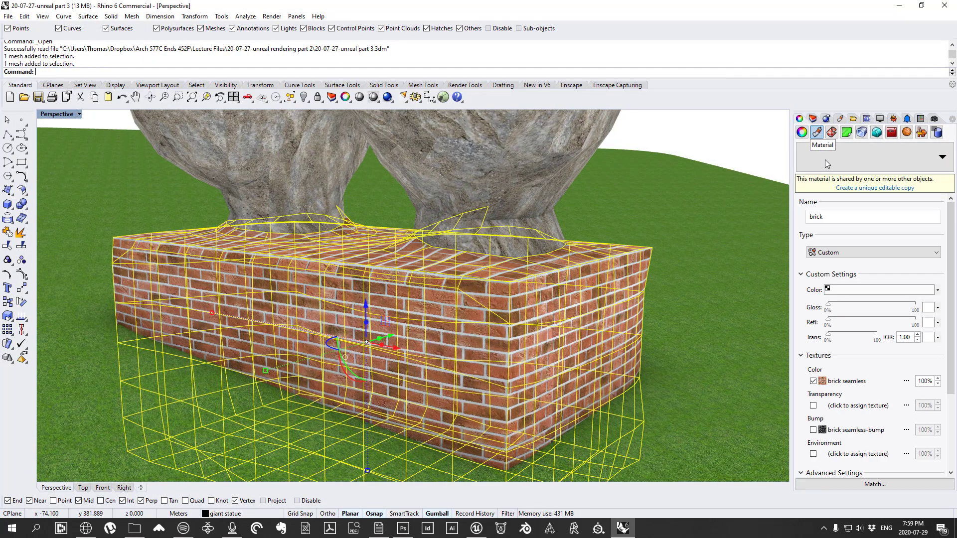
pyautogui.scroll(-4, 870, 364)
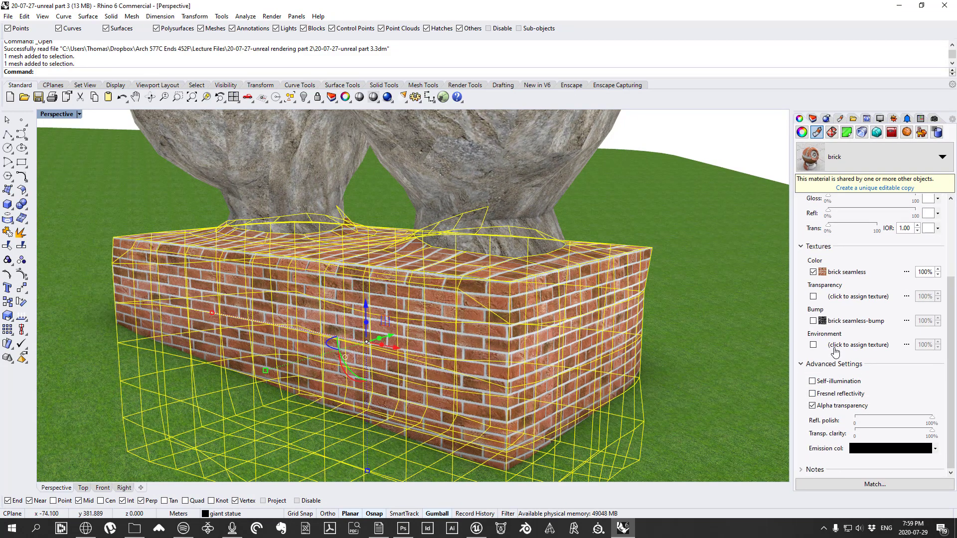
pyautogui.scroll(2, 867, 329)
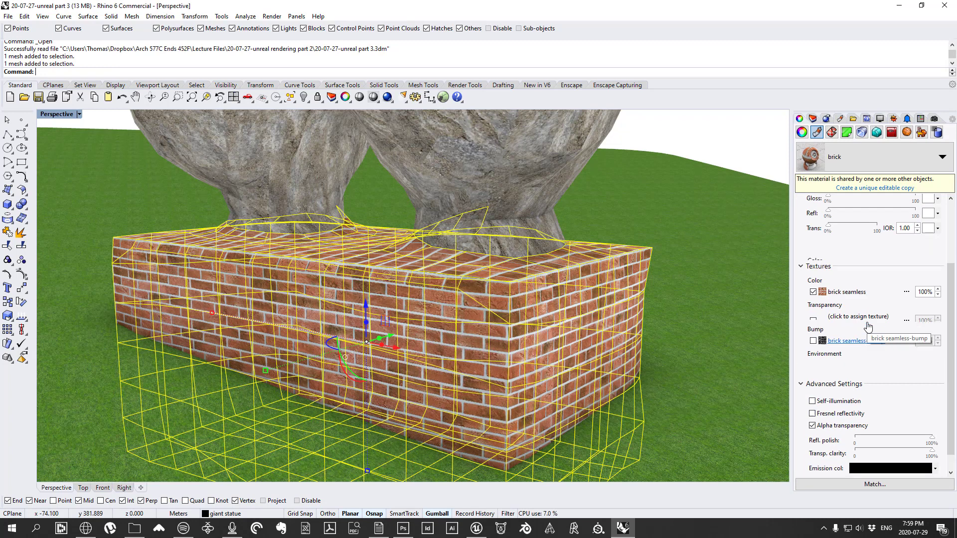
pyautogui.scroll(1, 868, 329)
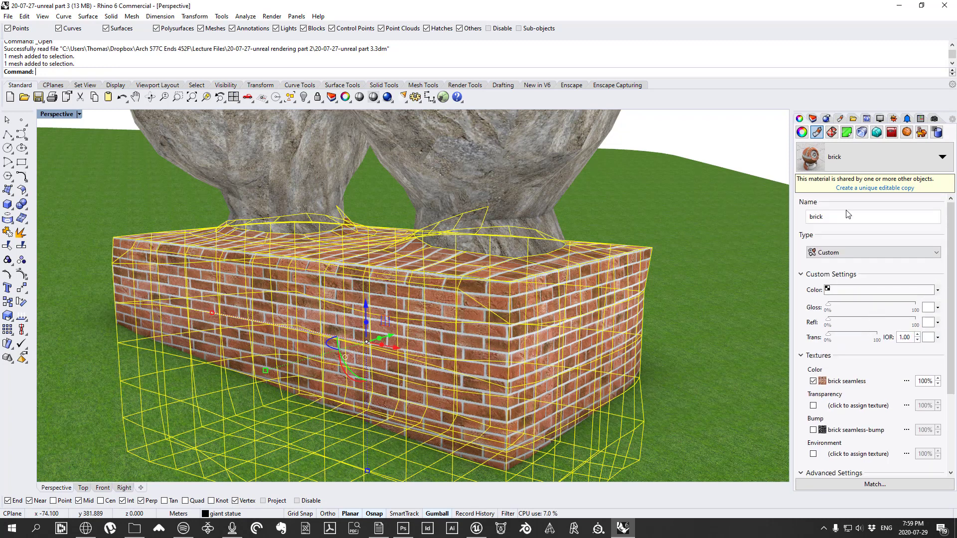
# Step: Enable displacement on the brick base using a bitmap texture from "brick seamless bump", keeping mapping channel 1
pyautogui.click(907, 136)
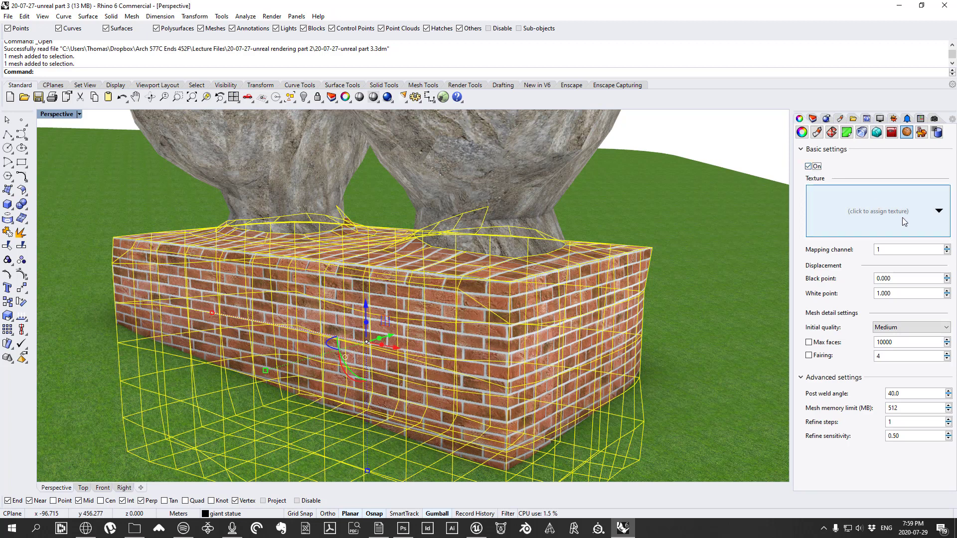
pyautogui.click(878, 212)
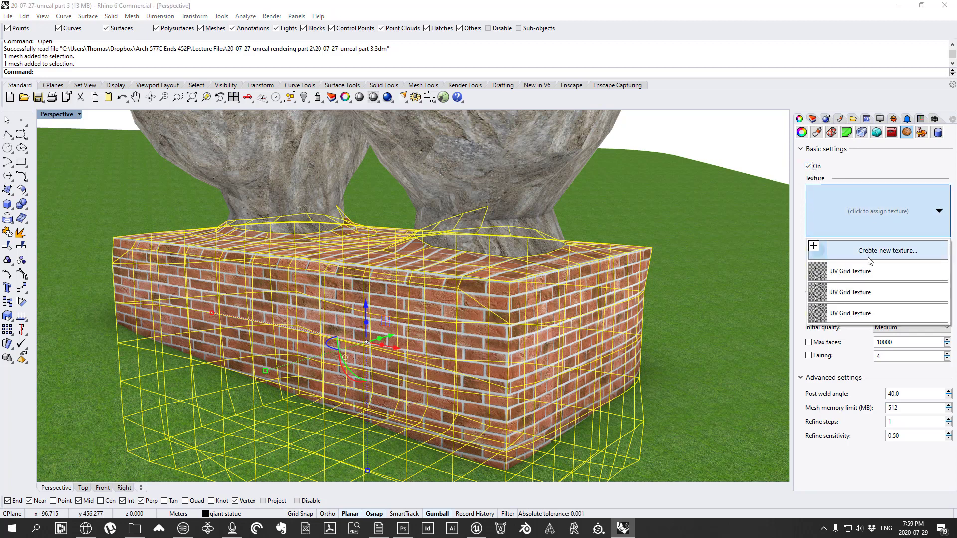
pyautogui.click(867, 253)
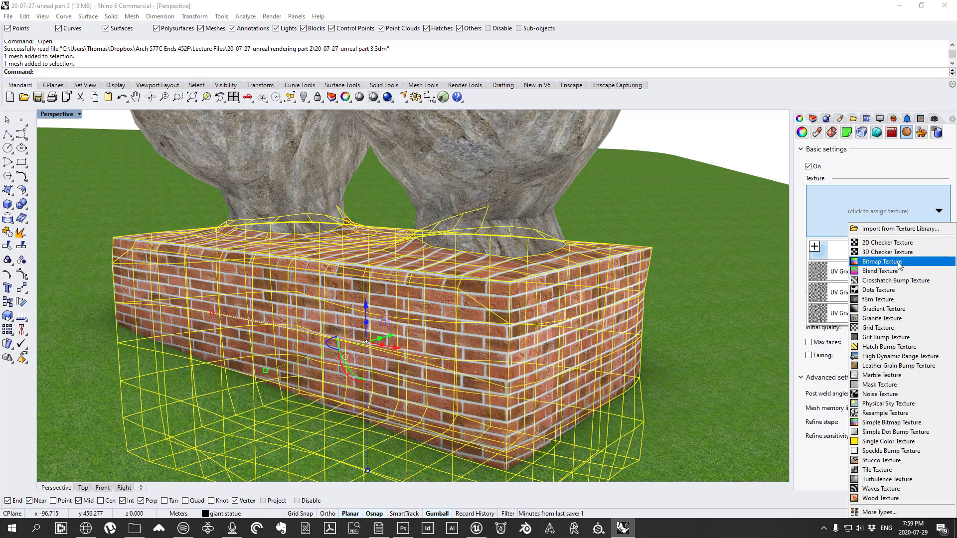
pyautogui.click(883, 263)
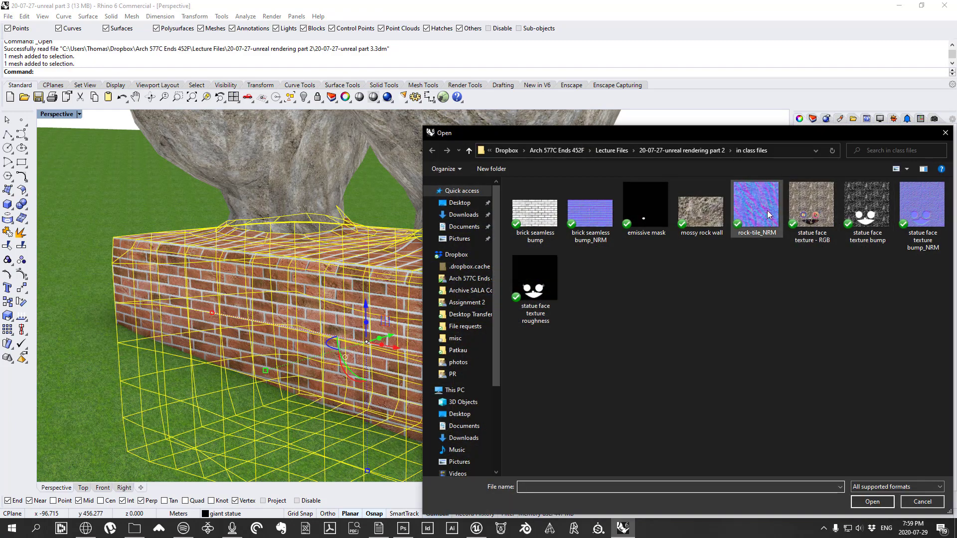
pyautogui.click(543, 220)
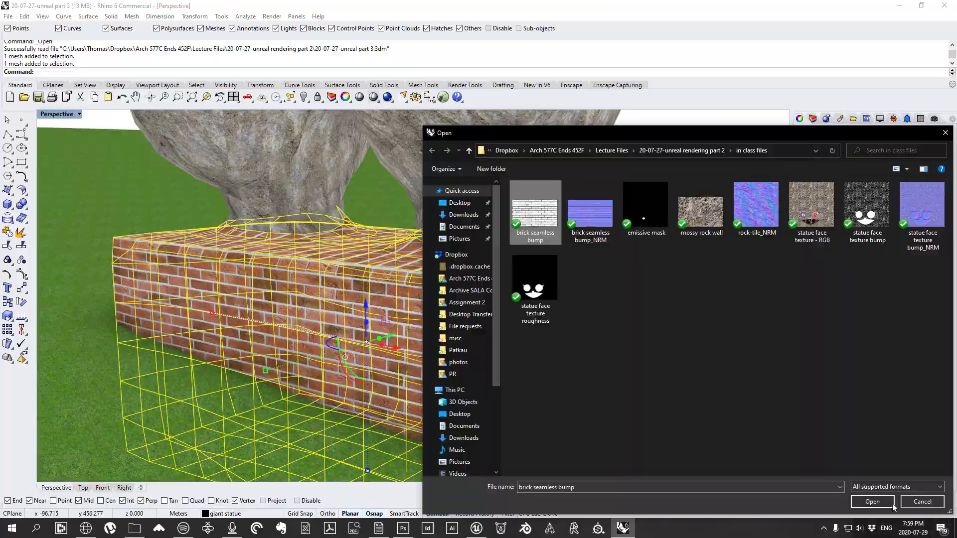
pyautogui.click(872, 502)
pyautogui.moveTo(687, 349); pyautogui.dragTo(758, 348, button='right')
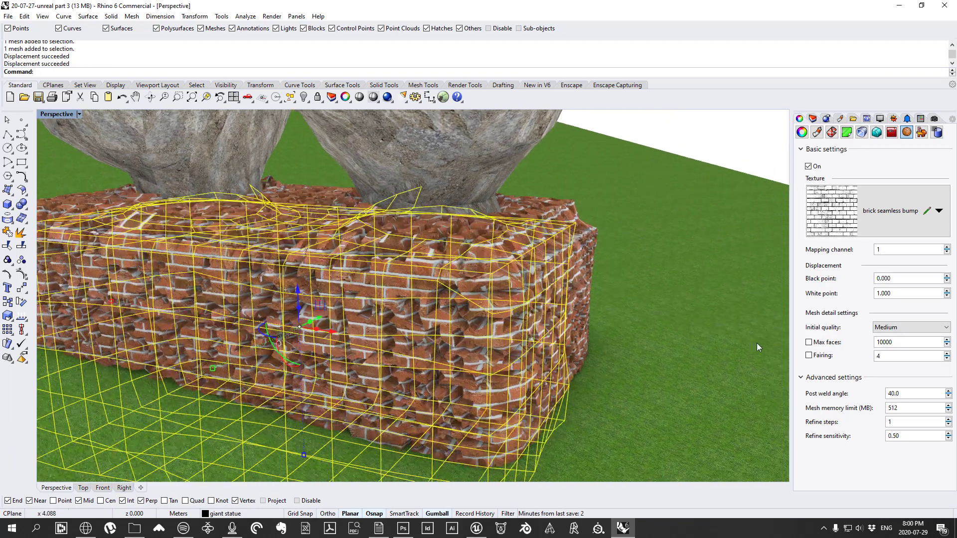
pyautogui.click(947, 252)
pyautogui.click(948, 247)
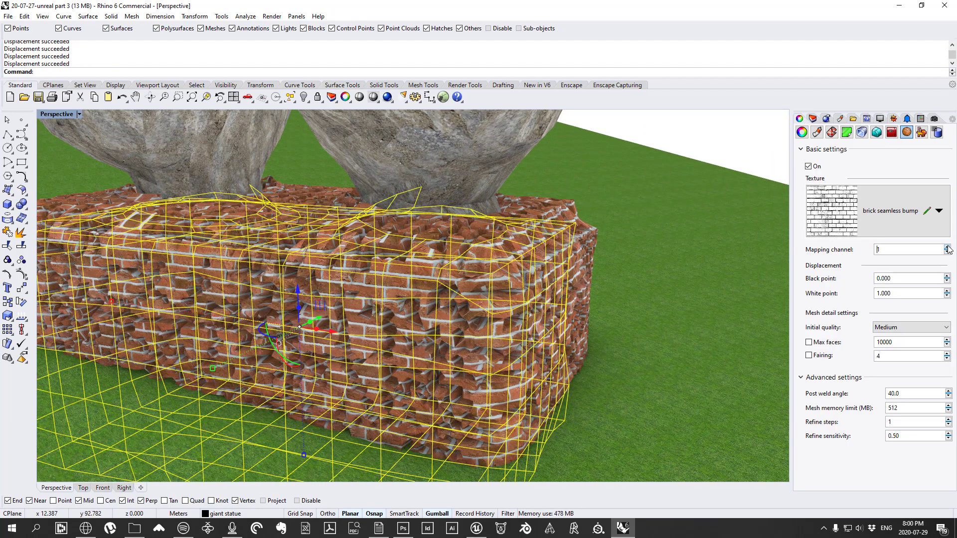
# Step: Enable multiple texture mapping channels on the brick base and review its box mapping on channel 1, returning to the displacement settings
pyautogui.click(947, 252)
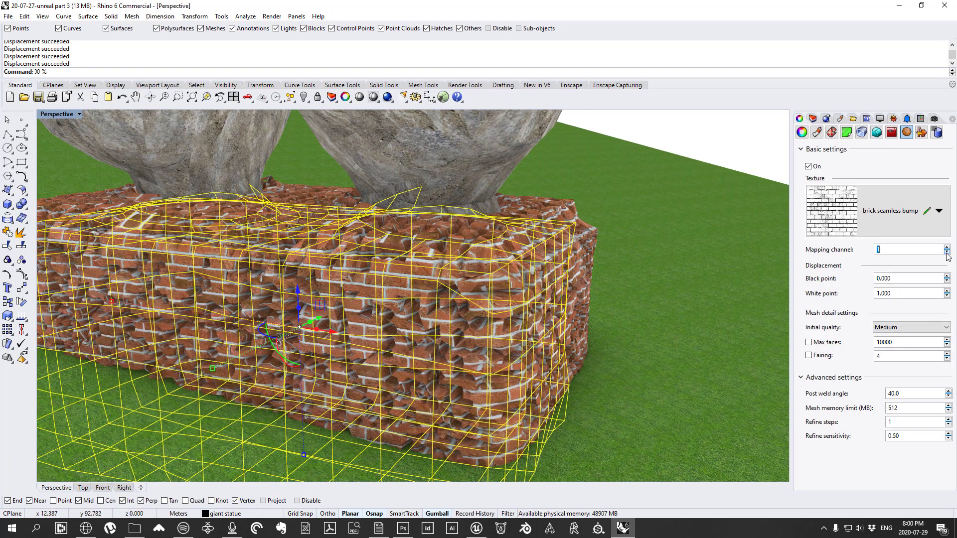
pyautogui.click(831, 132)
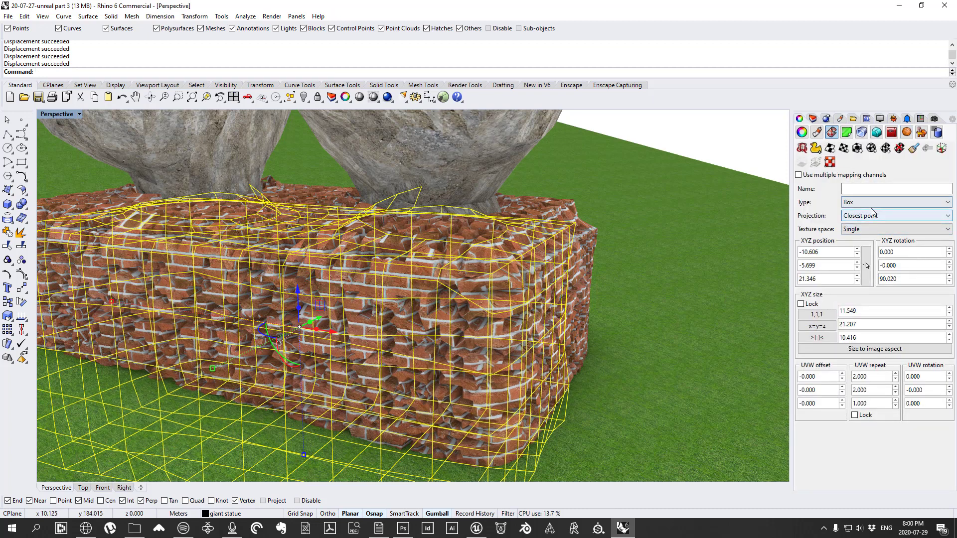
pyautogui.click(799, 175)
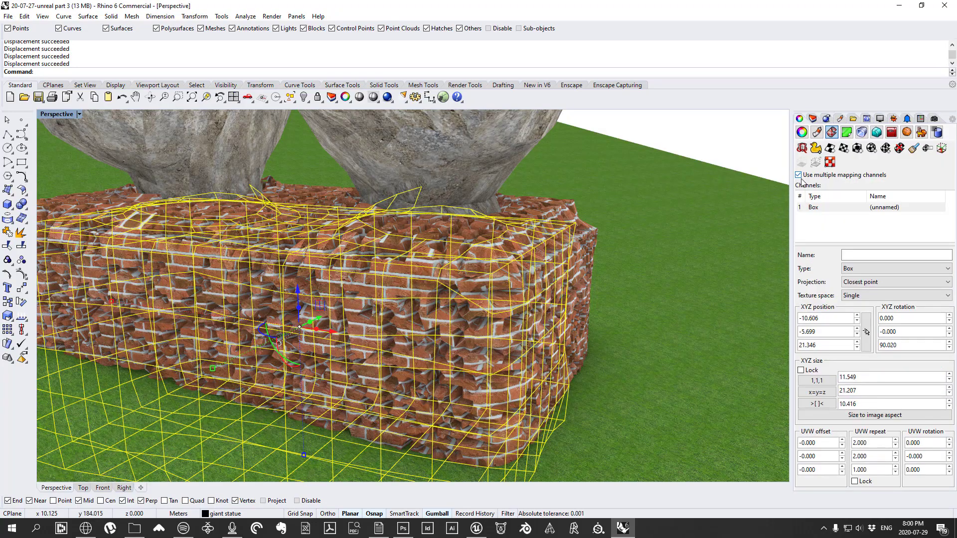
pyautogui.moveTo(706, 225); pyautogui.dragTo(558, 299, button='right')
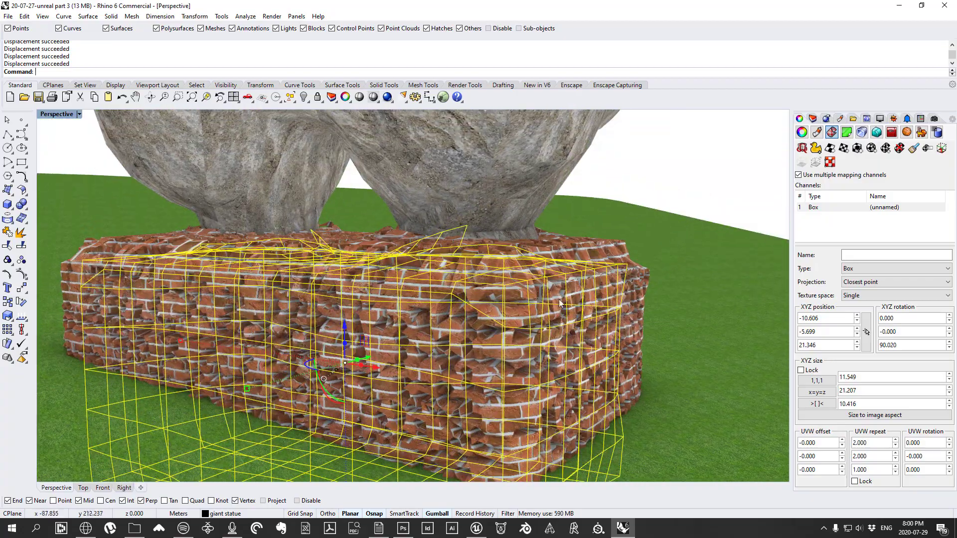
pyautogui.click(818, 209)
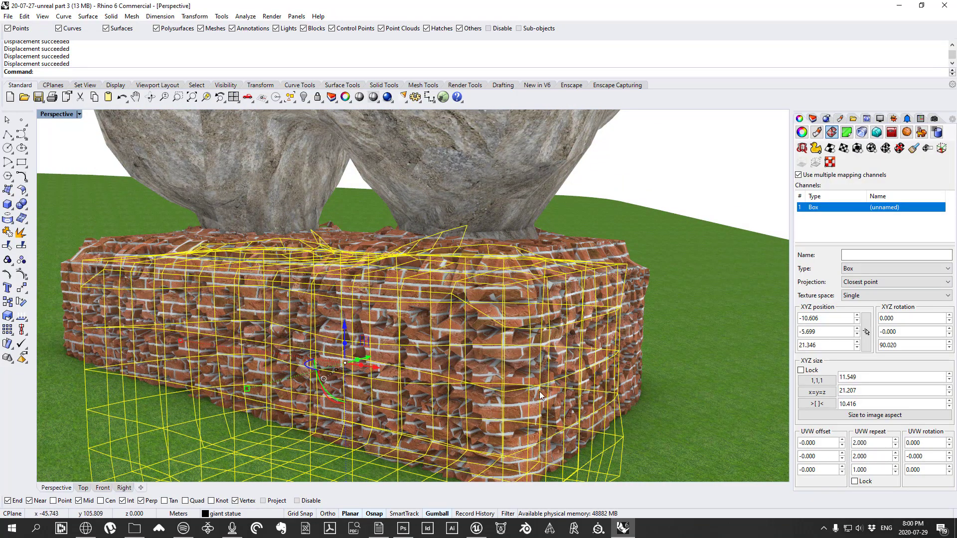
pyautogui.click(907, 132)
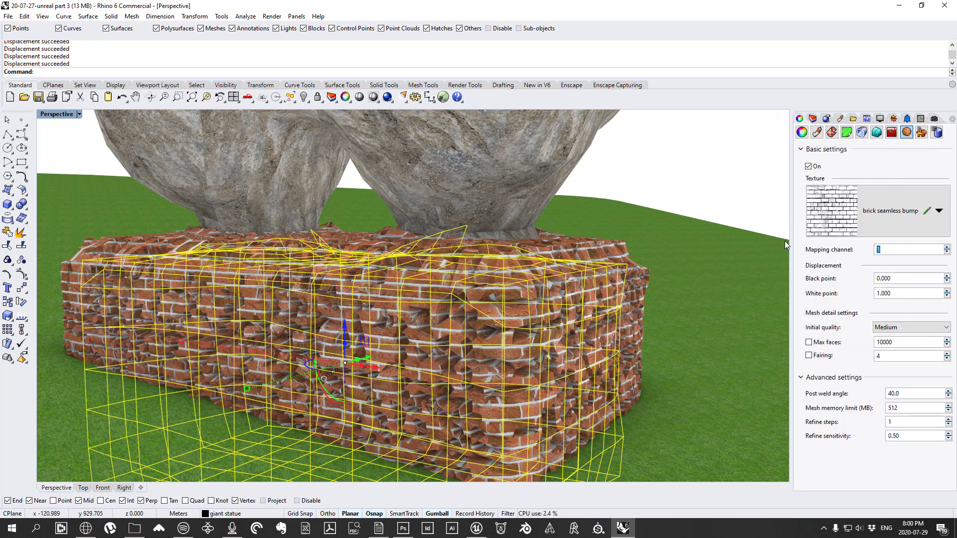
# Step: Try raising the initial quality of the brick base's displacement to Very high
pyautogui.press('Escape')
pyautogui.press('Escape')
pyautogui.moveTo(563, 284); pyautogui.dragTo(606, 289, button='right')
pyautogui.press('Escape')
pyautogui.click(484, 341)
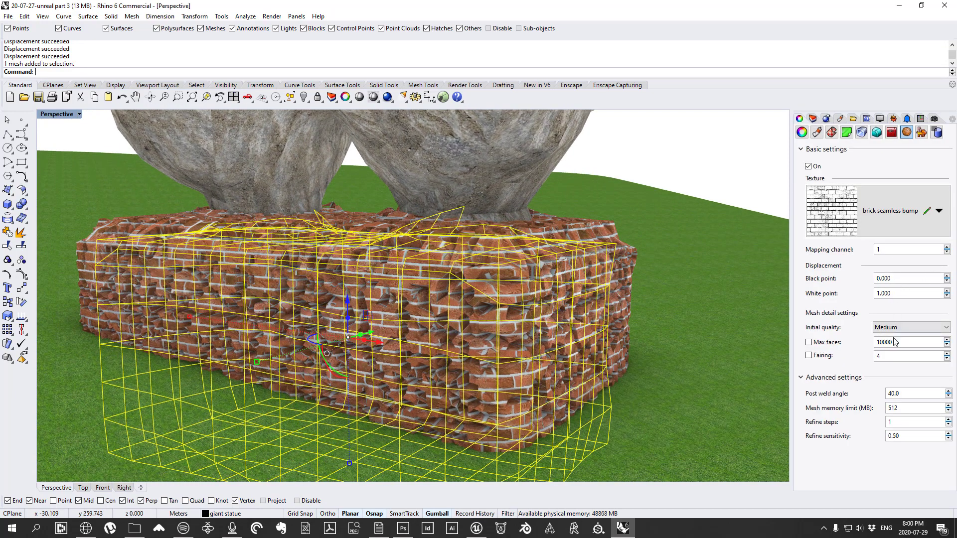
pyautogui.click(923, 331)
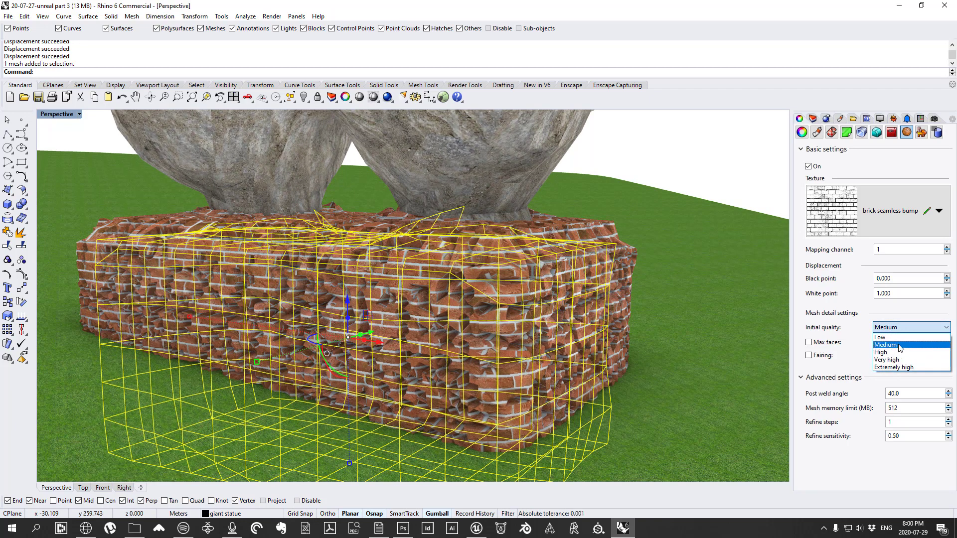
pyautogui.click(891, 361)
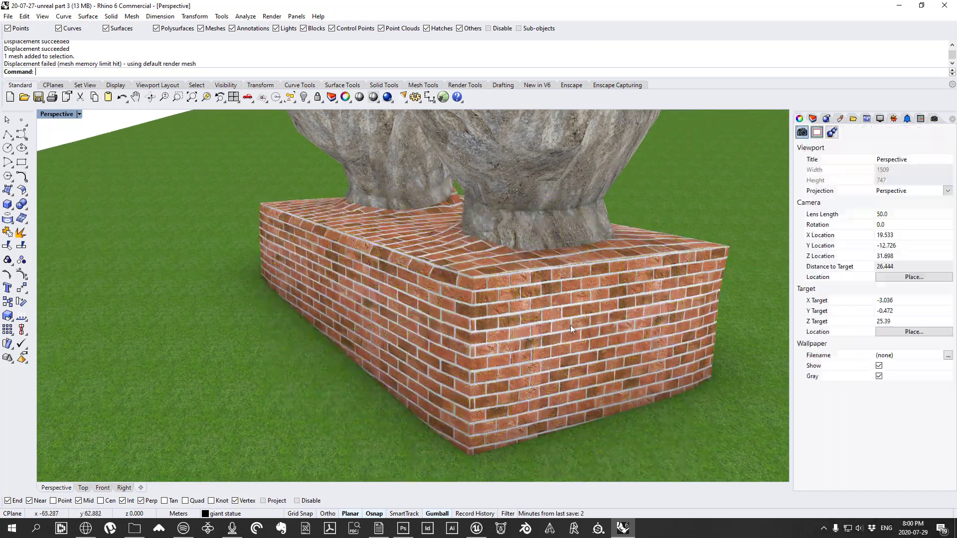
pyautogui.scroll(3, 571, 325)
pyautogui.scroll(6, 466, 303)
pyautogui.click(465, 310)
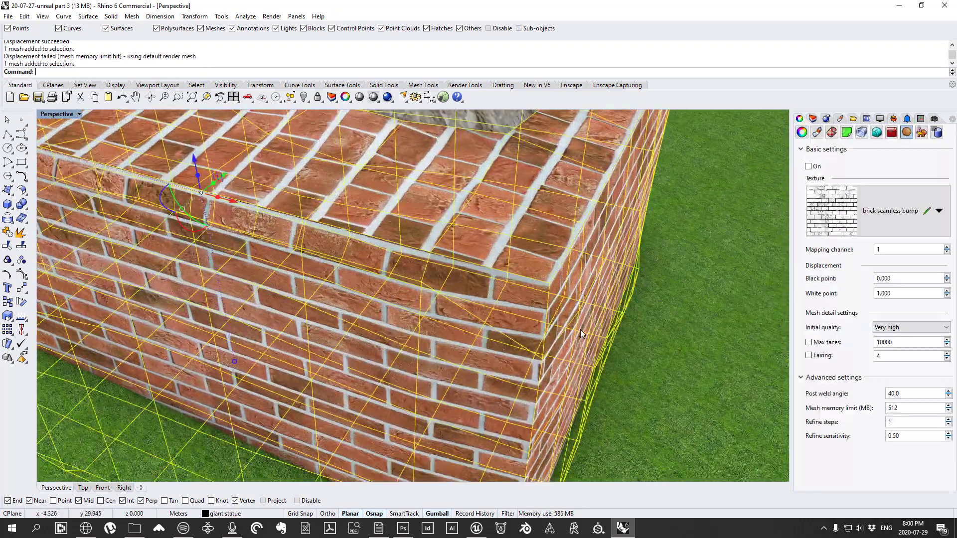
# Step: Set the brick base's displacement initial quality to High and turn displacement back on
pyautogui.moveTo(581, 330); pyautogui.dragTo(556, 287, button='right')
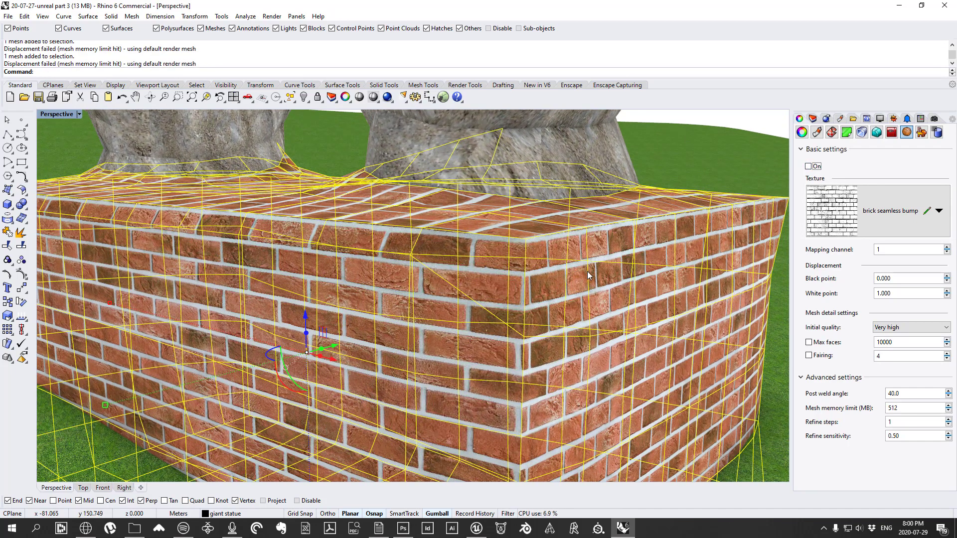
pyautogui.moveTo(626, 273); pyautogui.dragTo(648, 279, button='right')
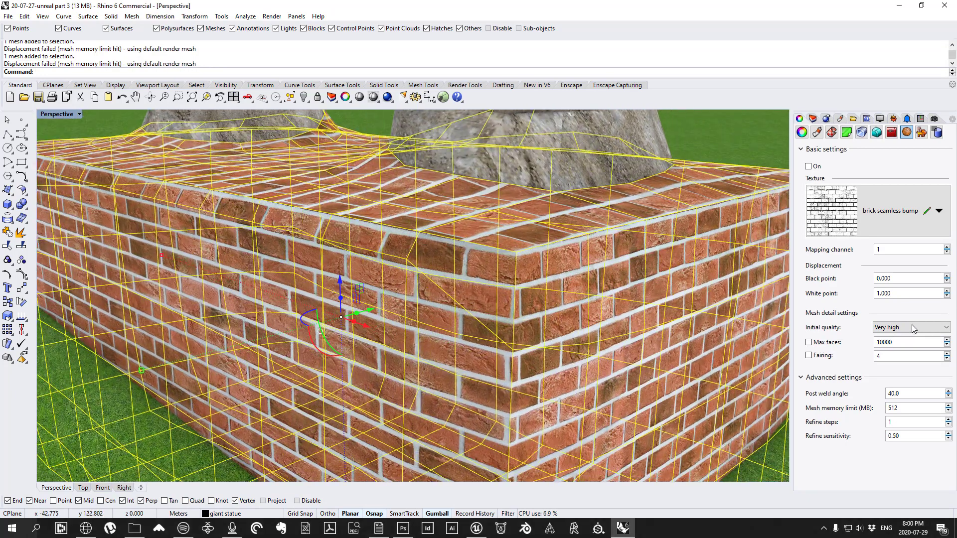
pyautogui.click(926, 328)
pyautogui.click(893, 352)
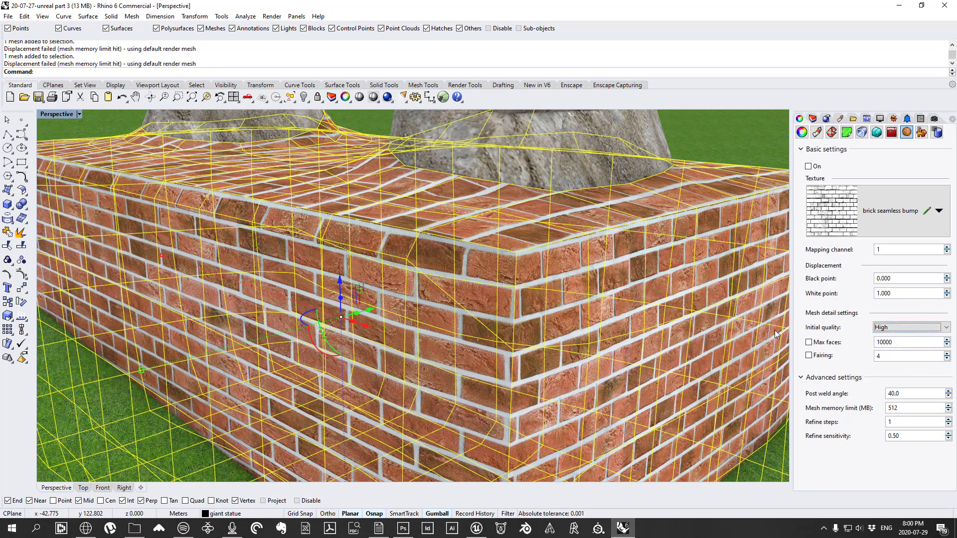
pyautogui.click(809, 166)
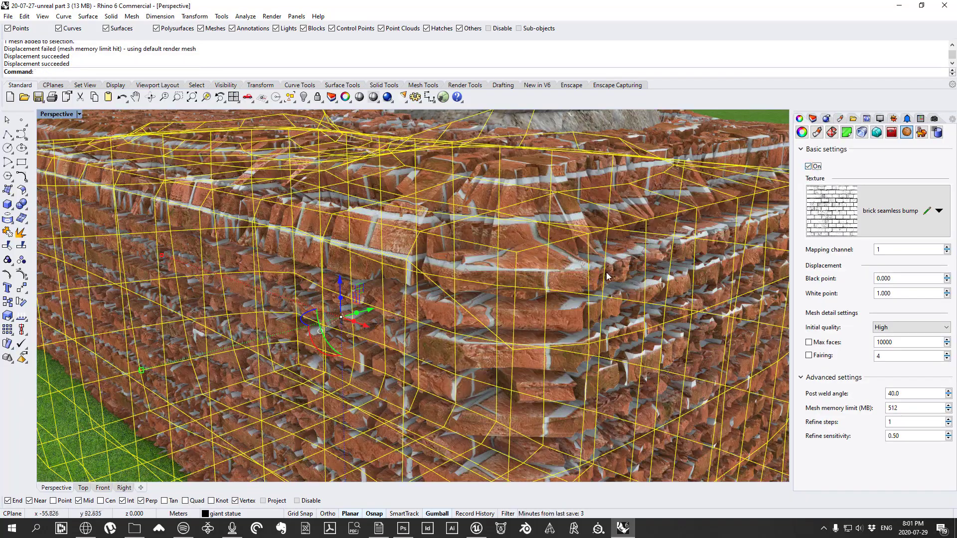
# Step: Set the white point of the brick base's displacement to 0.1
pyautogui.moveTo(608, 277); pyautogui.dragTo(630, 266, button='right')
pyautogui.scroll(3, 466, 305)
pyautogui.scroll(-6, 467, 305)
pyautogui.scroll(6, 450, 321)
pyautogui.scroll(-5, 450, 321)
pyautogui.scroll(5, 401, 367)
pyautogui.scroll(-5, 402, 367)
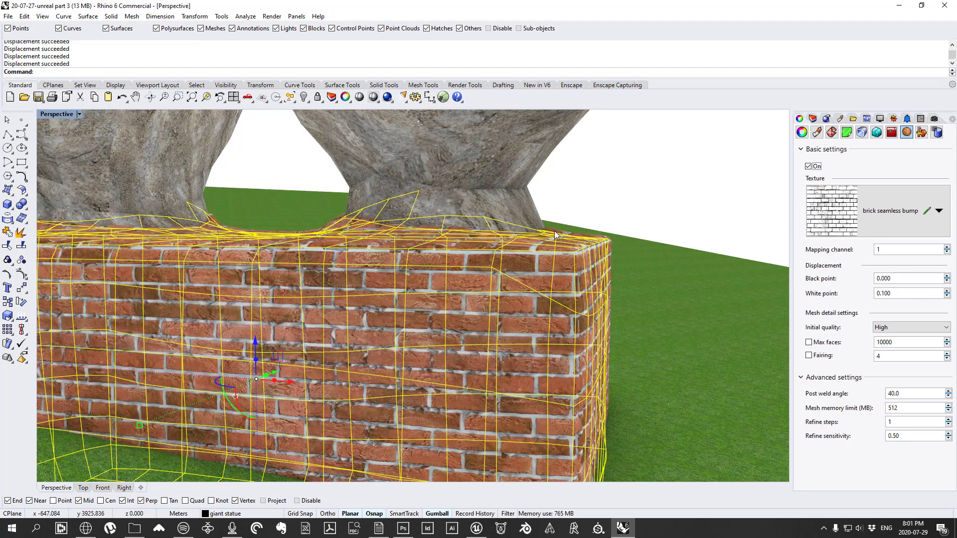
# Step: Set the black point of the brick base's displacement to -0.05
pyautogui.moveTo(554, 231); pyautogui.dragTo(427, 295, button='right')
pyautogui.scroll(4, 478, 301)
pyautogui.scroll(2, 485, 306)
pyautogui.scroll(-4, 453, 319)
pyautogui.scroll(5, 525, 327)
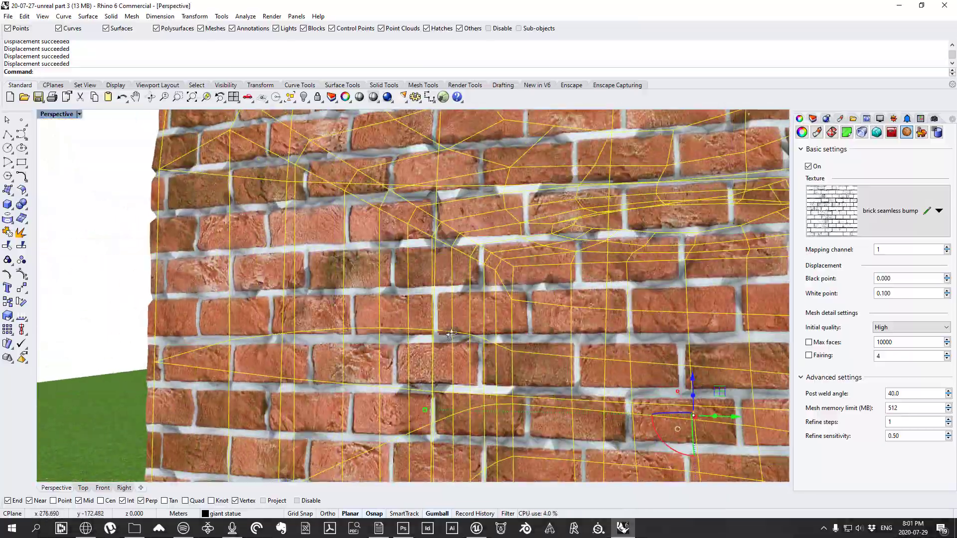
pyautogui.moveTo(525, 328); pyautogui.dragTo(635, 343, button='right')
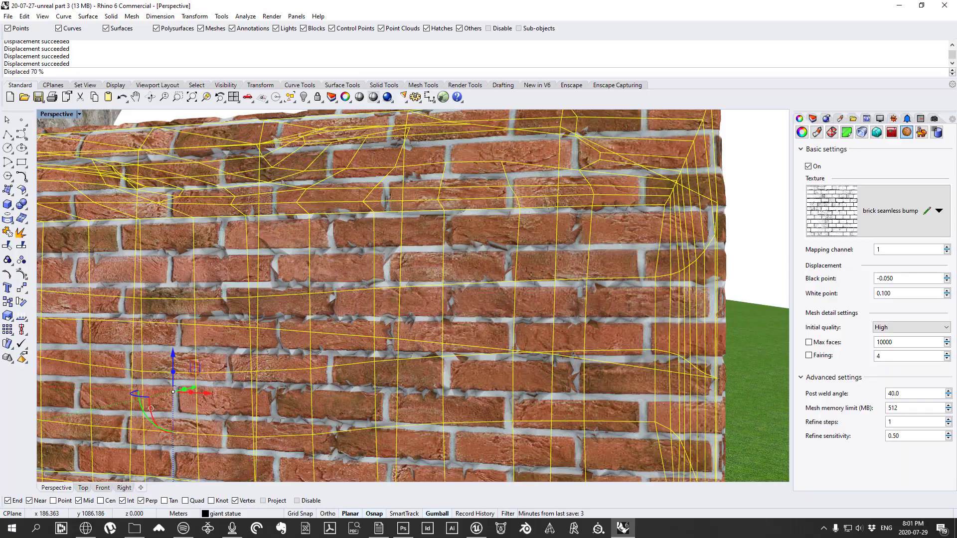
# Step: Set the initial quality of the brick base's displacement to Very high
pyautogui.moveTo(589, 323); pyautogui.dragTo(552, 322, button='right')
pyautogui.scroll(-4, 398, 259)
pyautogui.scroll(6, 459, 309)
pyautogui.scroll(-6, 553, 322)
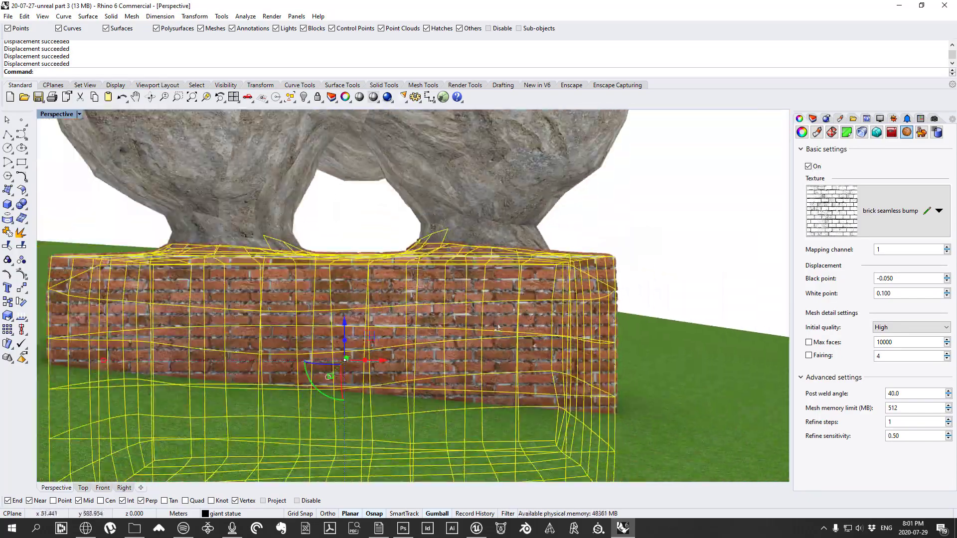
pyautogui.scroll(-3, 498, 327)
pyautogui.moveTo(477, 361); pyautogui.dragTo(486, 319, button='right')
pyautogui.scroll(5, 488, 310)
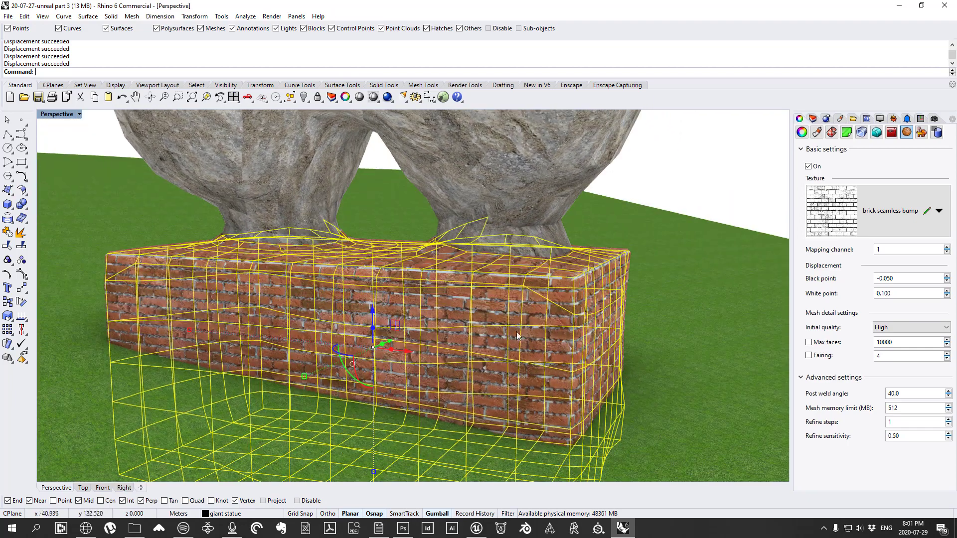
pyautogui.click(885, 334)
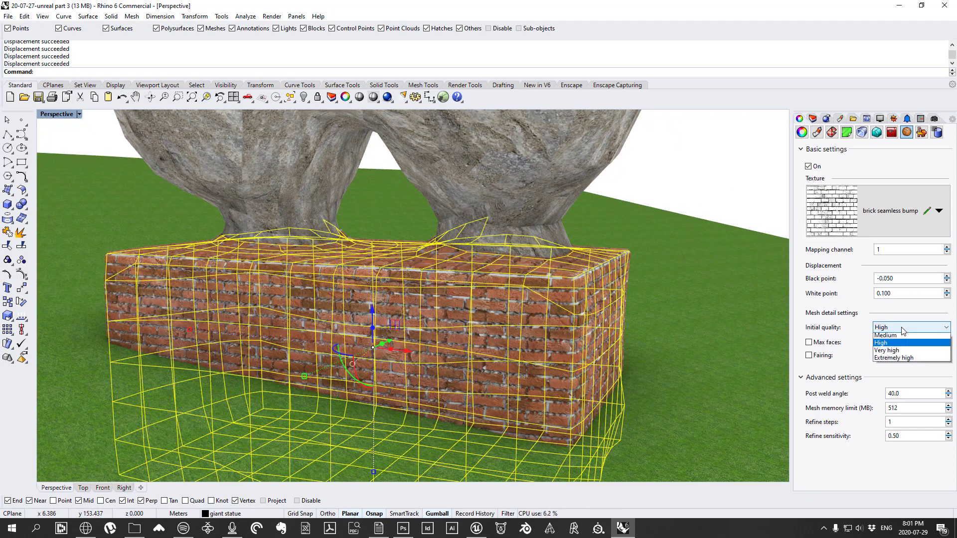
pyautogui.click(892, 357)
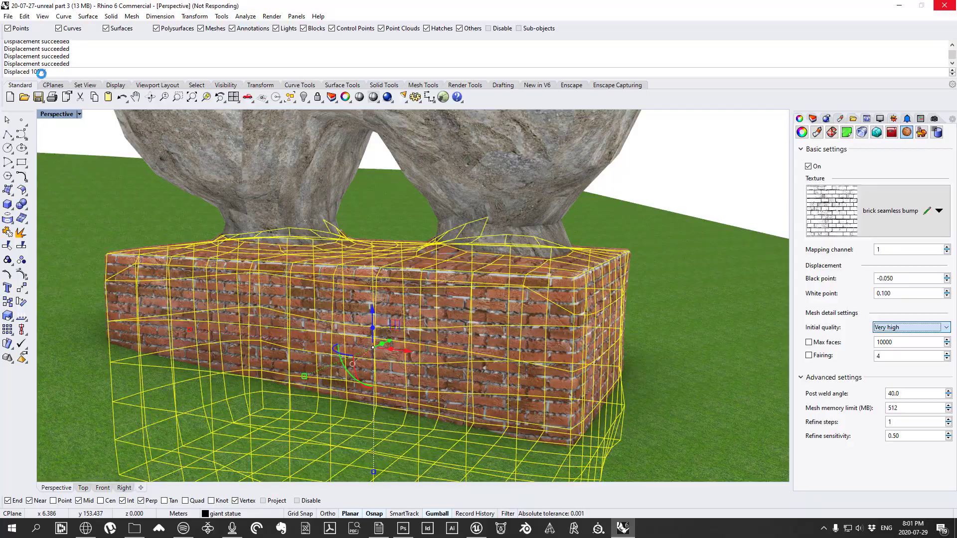
# Step: Examine the displaced bricks and mortar joints up close along the base's corners, top edges and sides
pyautogui.moveTo(460, 294); pyautogui.dragTo(213, 262, button='right')
pyautogui.scroll(6, 508, 334)
pyautogui.scroll(-6, 478, 303)
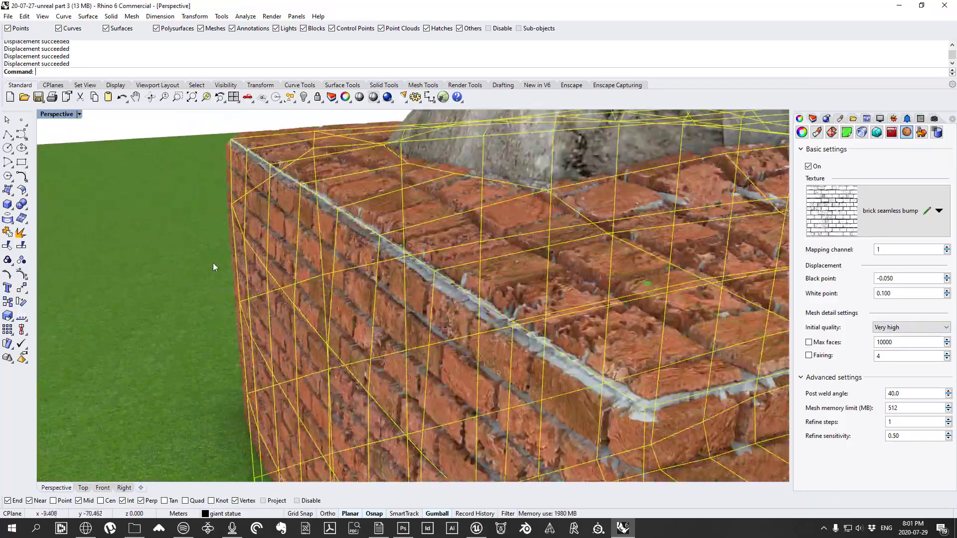
pyautogui.scroll(5, 477, 270)
pyautogui.scroll(-3, 478, 270)
pyautogui.moveTo(477, 287); pyautogui.dragTo(474, 261, button='right')
pyautogui.press('Escape')
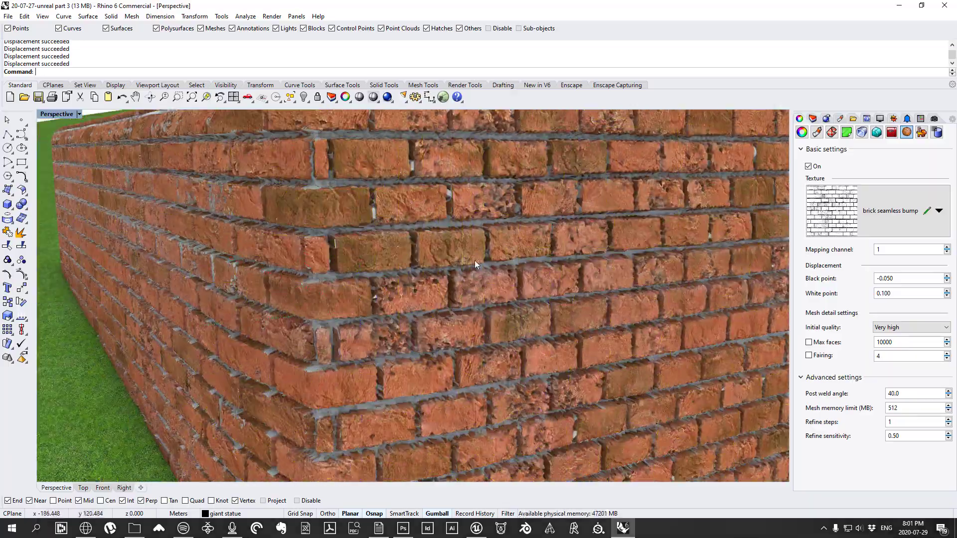
pyautogui.moveTo(556, 253); pyautogui.dragTo(379, 244, button='right')
pyautogui.moveTo(367, 243); pyautogui.dragTo(444, 305, button='right')
pyautogui.scroll(-5, 382, 245)
# Step: Extract the render mesh of the displaced brick base with ExtractRenderMesh
pyautogui.click(444, 305)
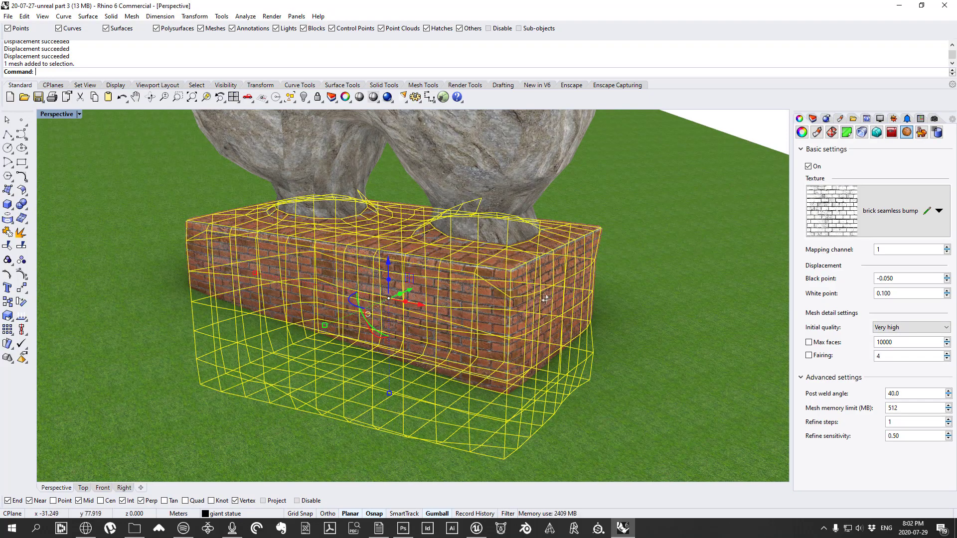
pyautogui.moveTo(569, 283); pyautogui.dragTo(498, 319, button='right')
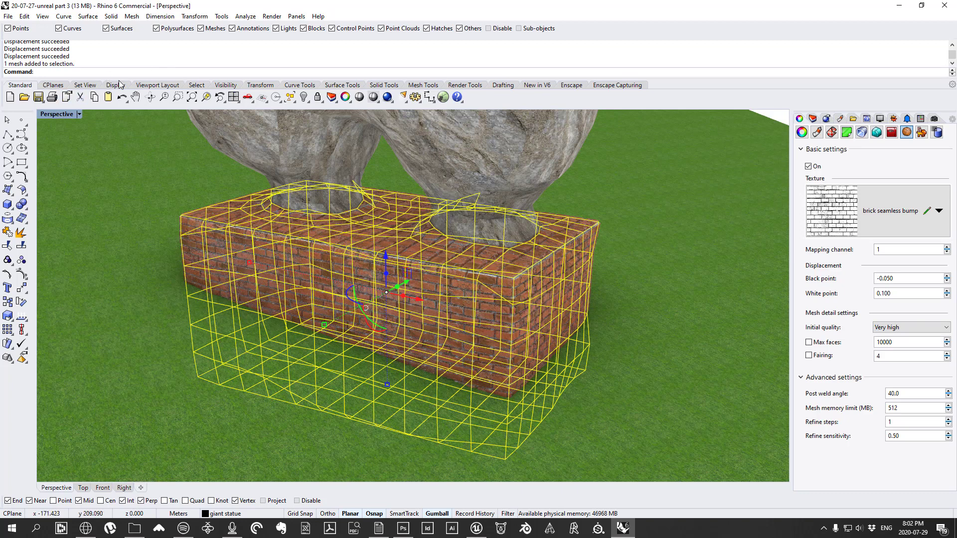
pyautogui.moveTo(399, 264); pyautogui.dragTo(421, 294, button='right')
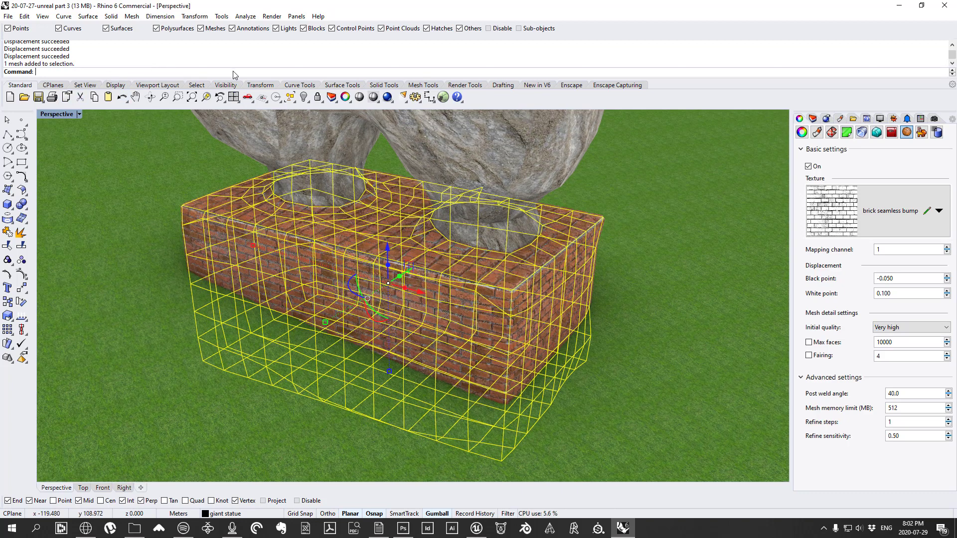
pyautogui.write('Extract')
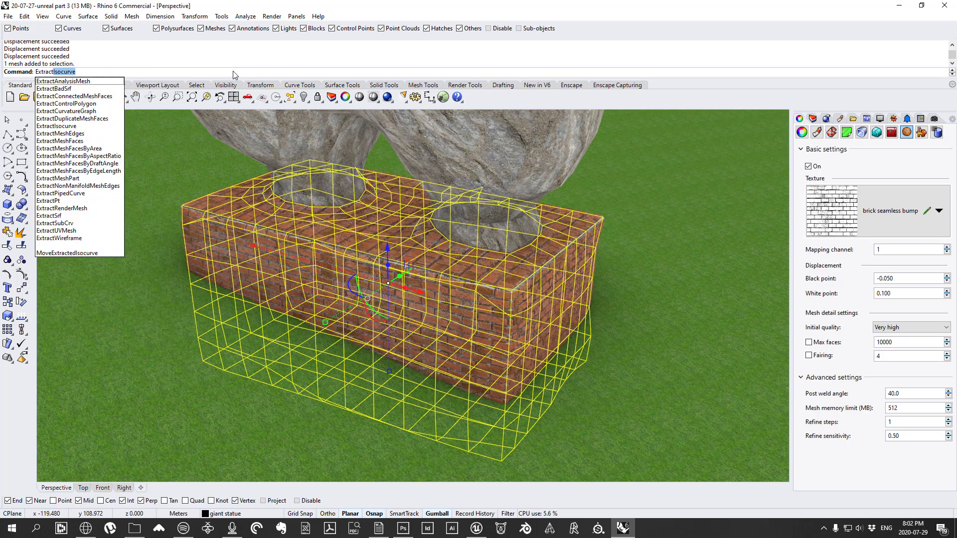
pyautogui.write('Do')
pyautogui.press('BackSpace')
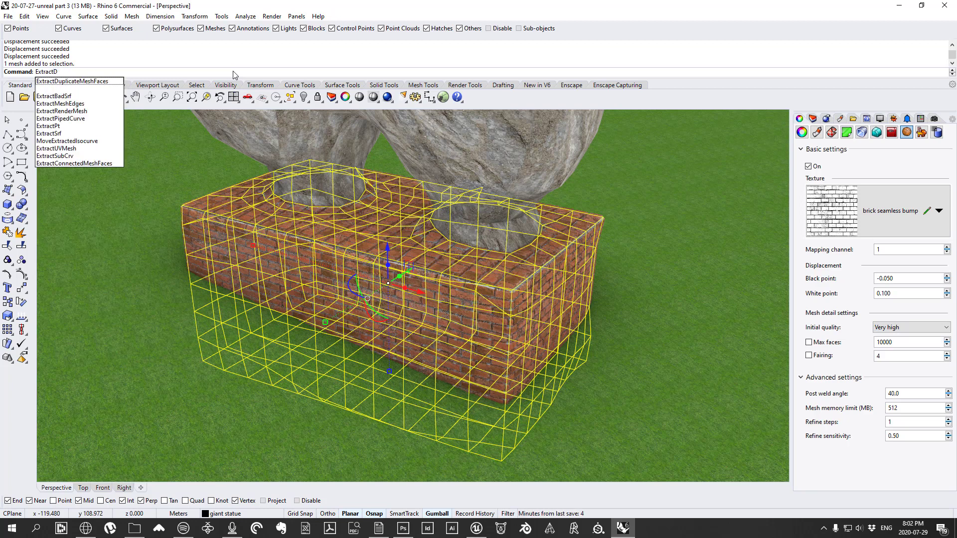
pyautogui.press('Down')
pyautogui.press('Down')
pyautogui.press('Down')
pyautogui.press('Down')
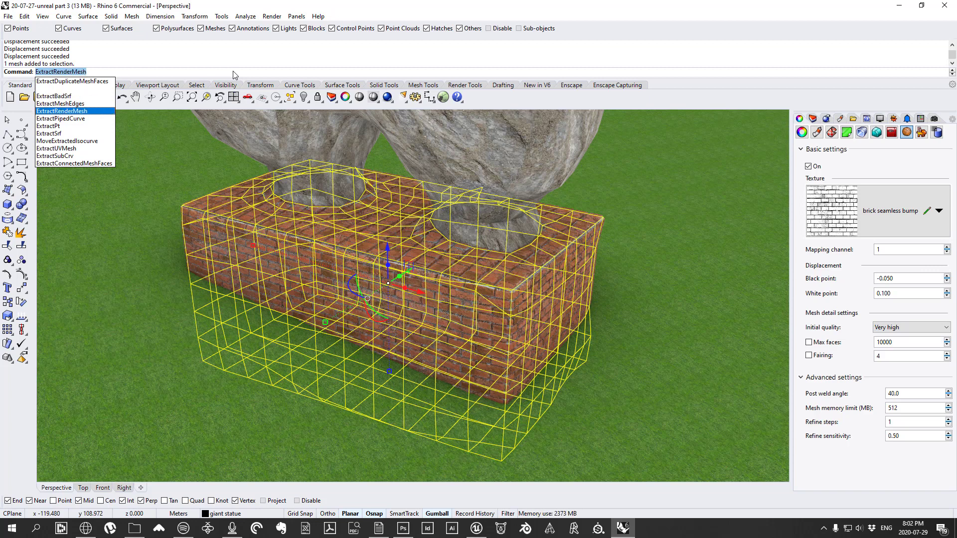
pyautogui.press('Return')
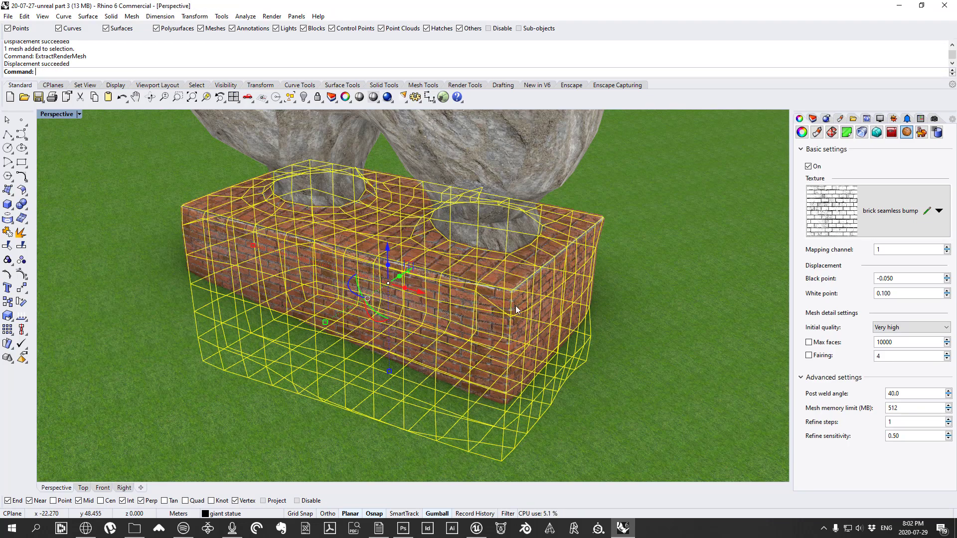
# Step: Select the extracted brick base mesh and isolate it from the rest of the scene
pyautogui.scroll(10, 515, 309)
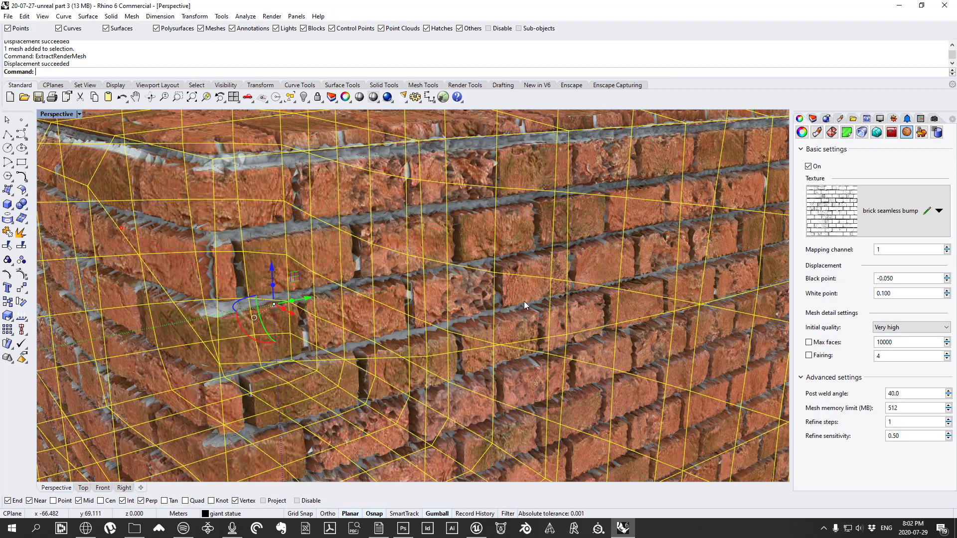
pyautogui.click(525, 301)
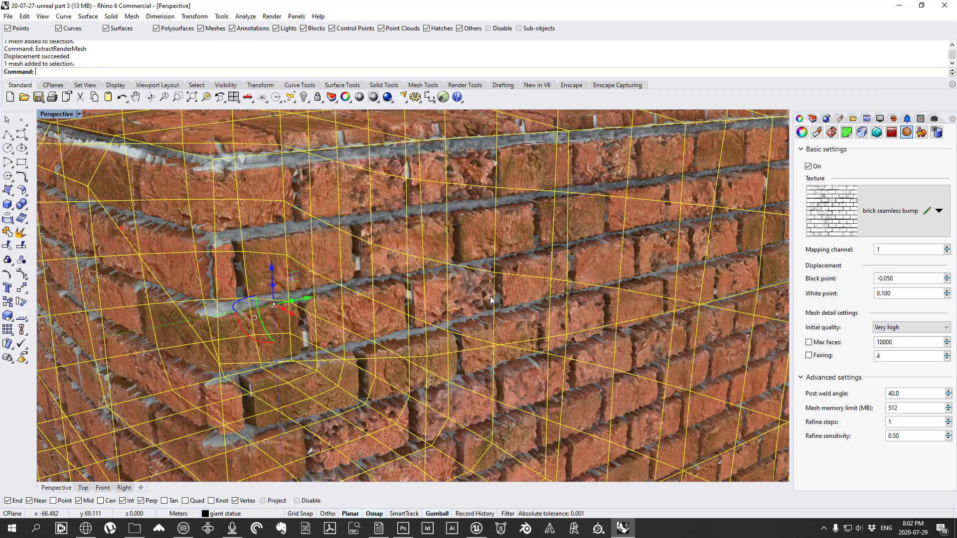
pyautogui.scroll(-10, 498, 304)
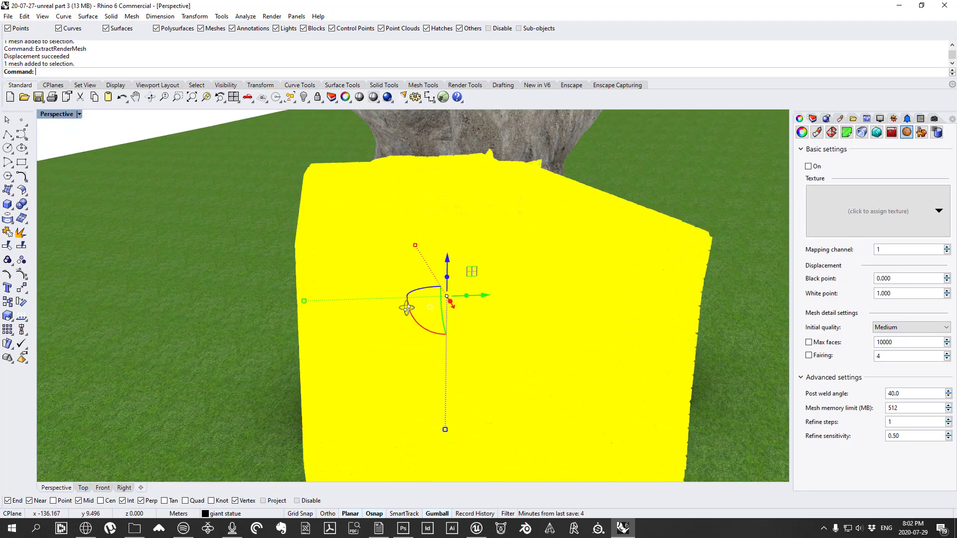
pyautogui.scroll(6, 606, 269)
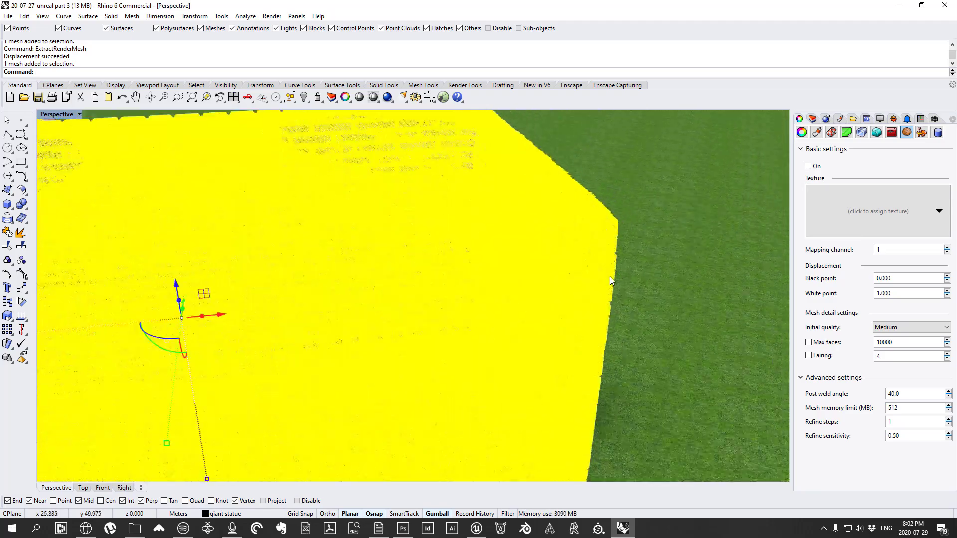
pyautogui.write('Isolate')
pyautogui.press('Return')
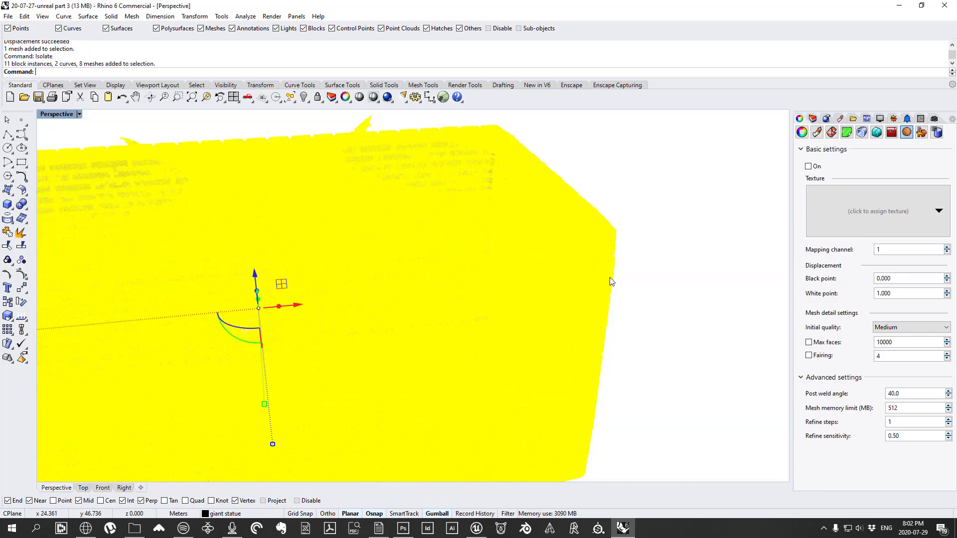
# Step: Examine the extracted brick base mesh's dense triangulation up close along the bricks' edges
pyautogui.click(749, 235)
pyautogui.scroll(6, 683, 274)
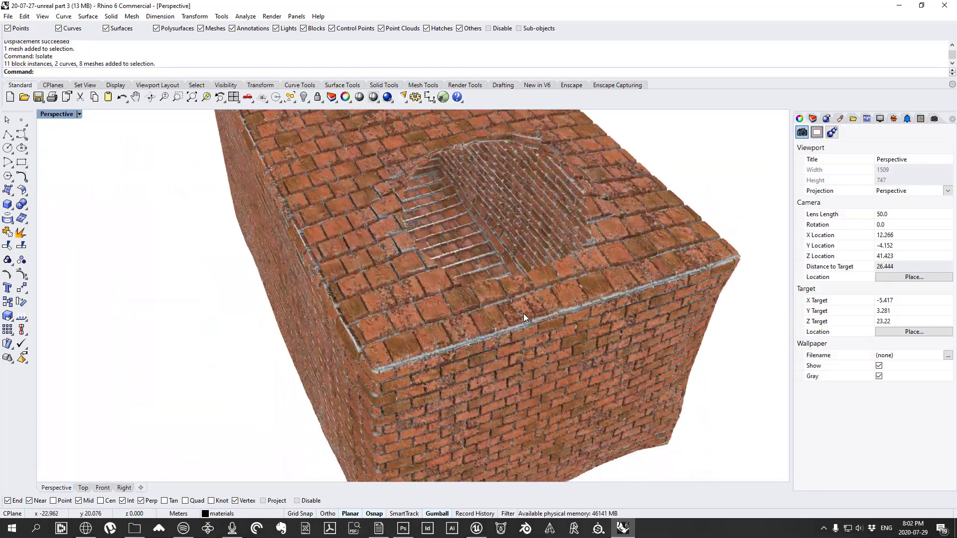
pyautogui.click(454, 327)
pyautogui.scroll(8, 585, 262)
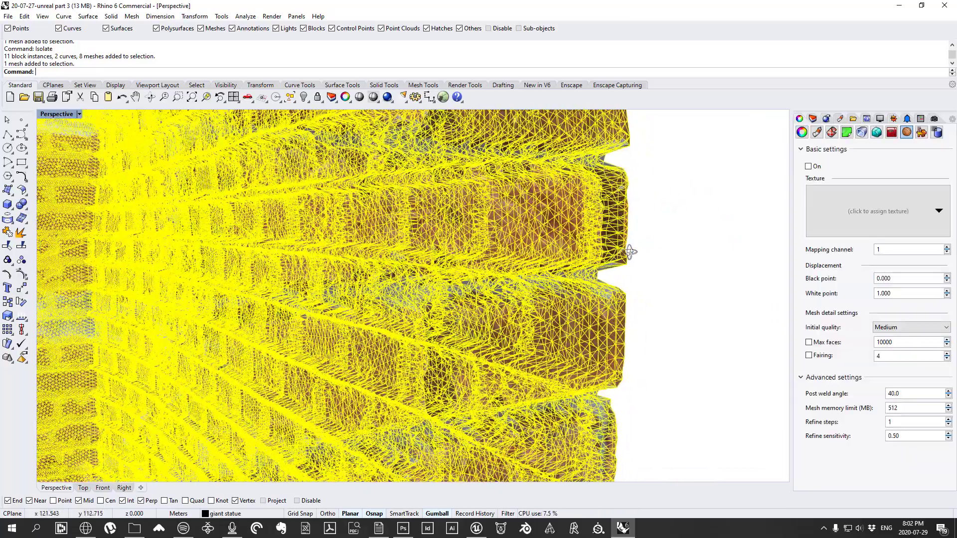
pyautogui.click(629, 256)
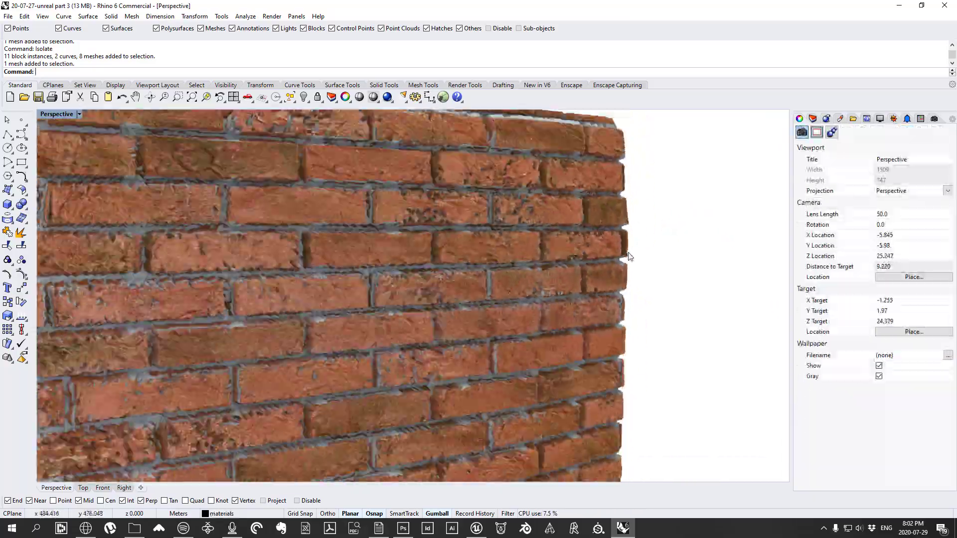
# Step: Inspect the extracted mesh's brick faces and mortar joints from other sides of the base
pyautogui.scroll(-16, 630, 256)
pyautogui.moveTo(630, 256); pyautogui.dragTo(483, 267, button='right')
pyautogui.scroll(8, 471, 272)
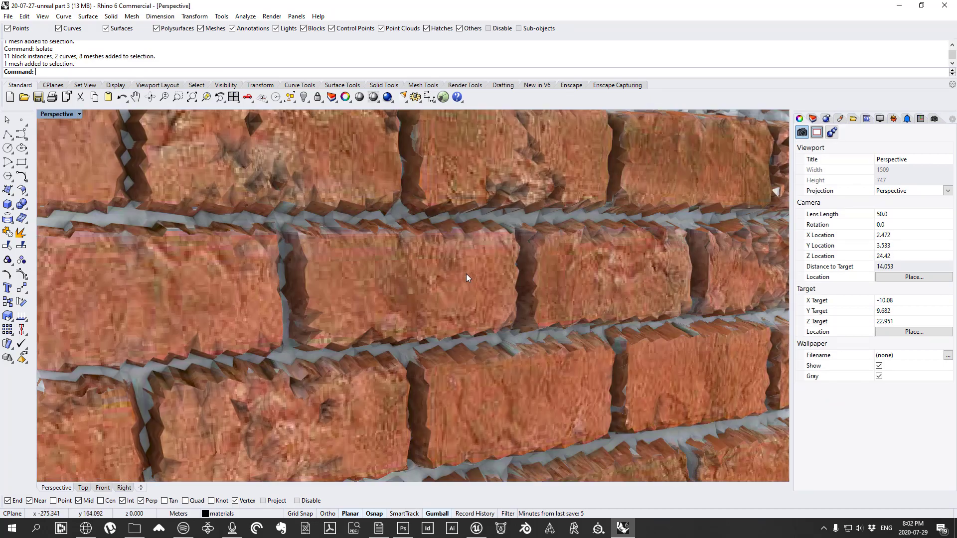
pyautogui.click(468, 277)
pyautogui.scroll(-10, 465, 274)
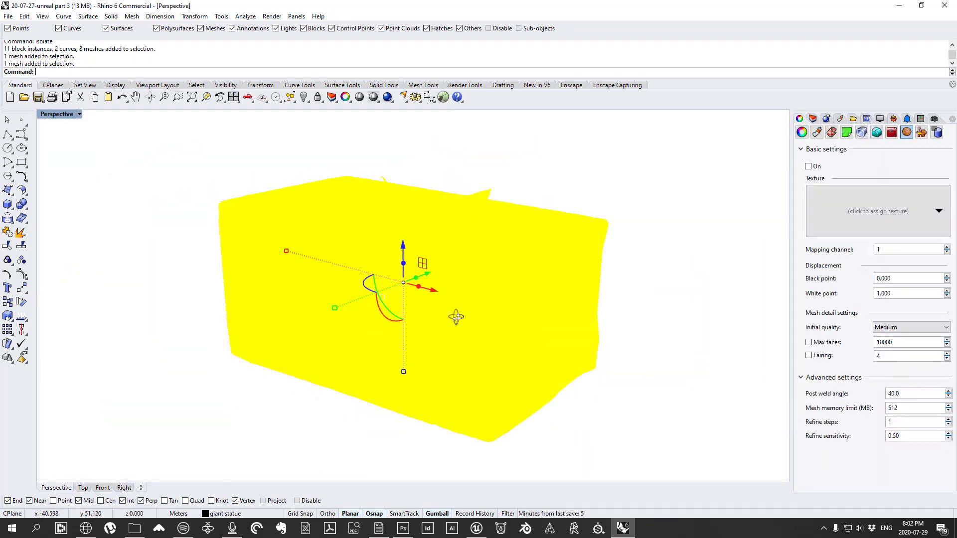
pyautogui.moveTo(455, 317); pyautogui.dragTo(525, 330, button='right')
pyautogui.press('Escape')
pyautogui.scroll(13, 600, 264)
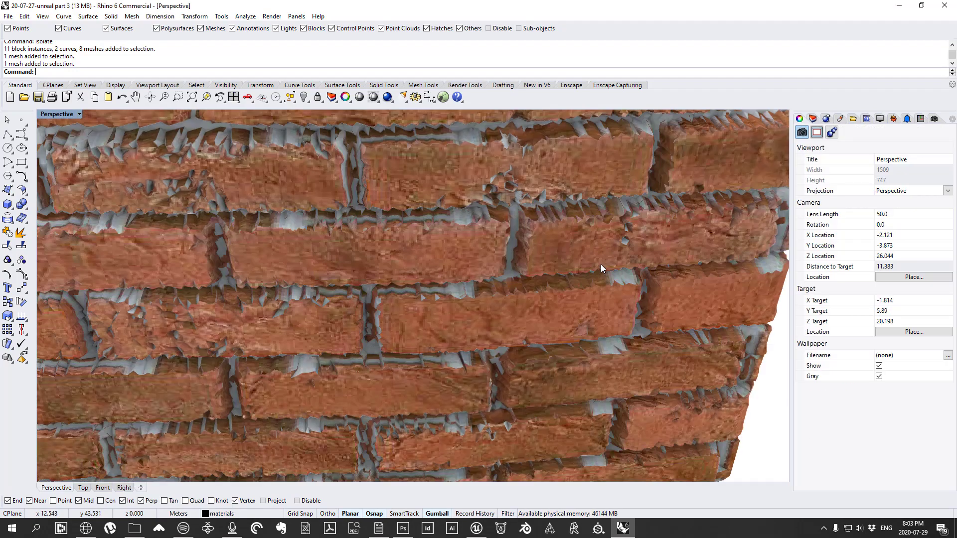
# Step: Collapse the brick base mesh's faces by area, targeting faces larger than 0.000622 and smaller than 0.000760
pyautogui.click(599, 261)
pyautogui.scroll(-6, 593, 257)
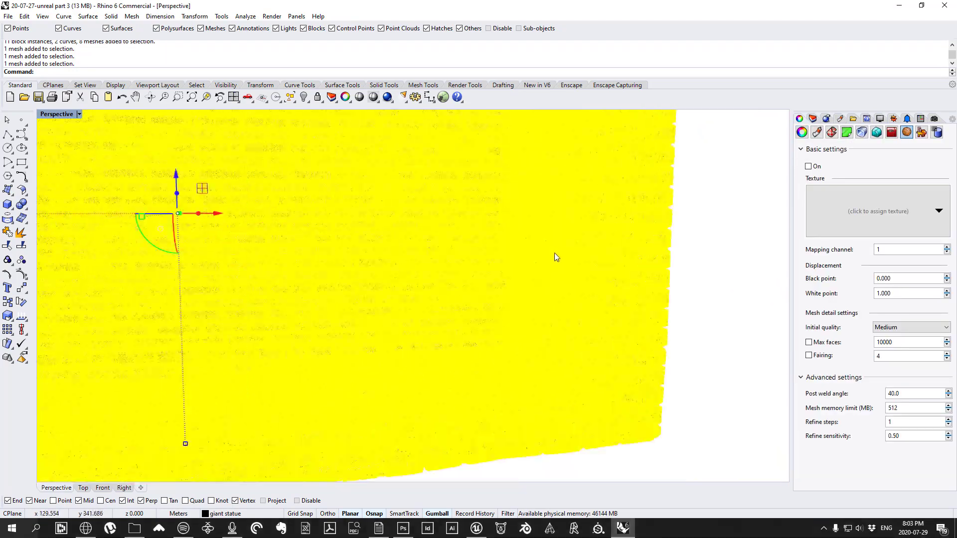
pyautogui.moveTo(556, 257); pyautogui.dragTo(612, 353, button='right')
pyautogui.scroll(-3, 610, 353)
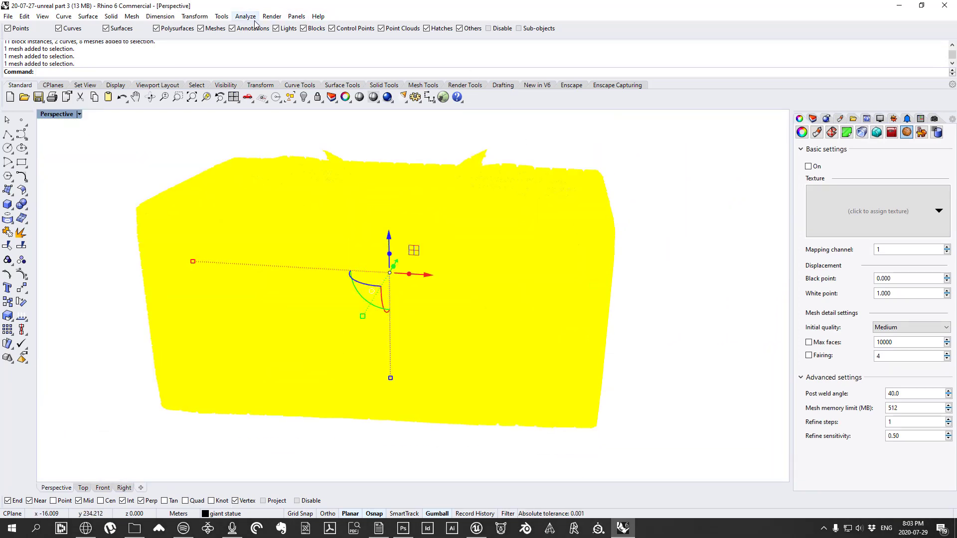
pyautogui.click(132, 16)
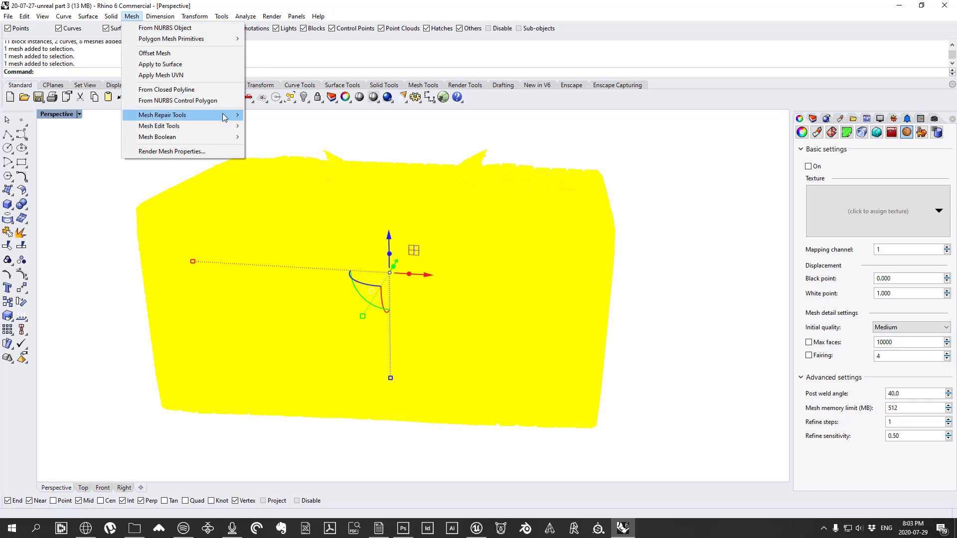
pyautogui.moveTo(223, 116)
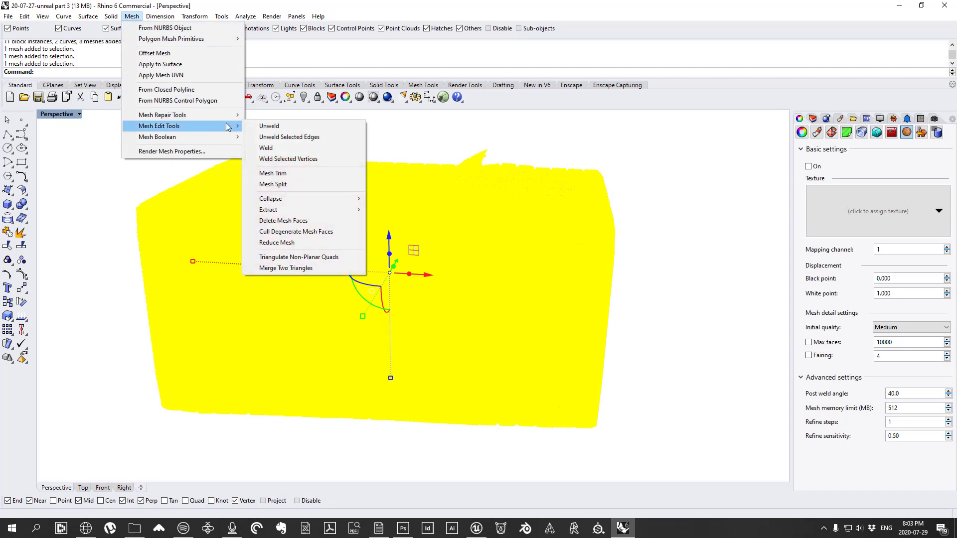
pyautogui.moveTo(329, 200)
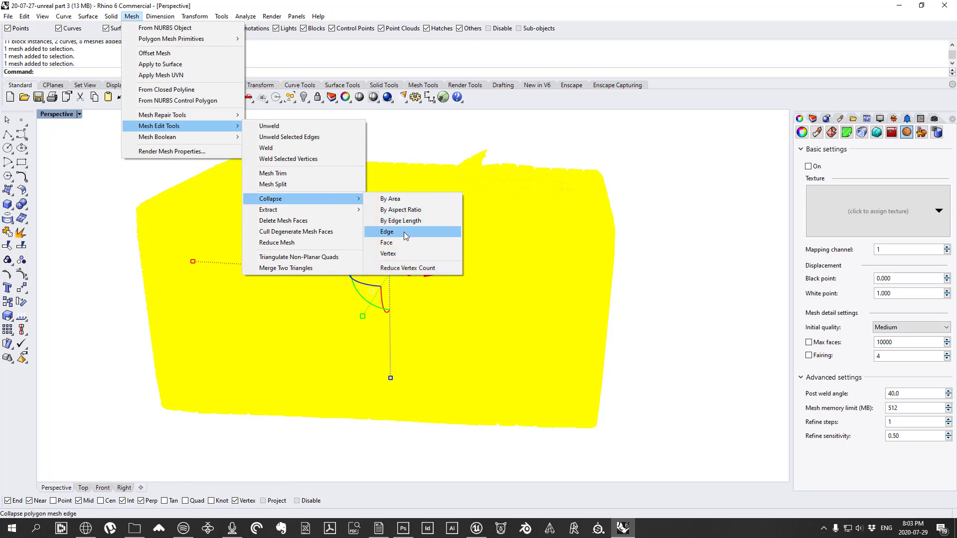
pyautogui.click(406, 199)
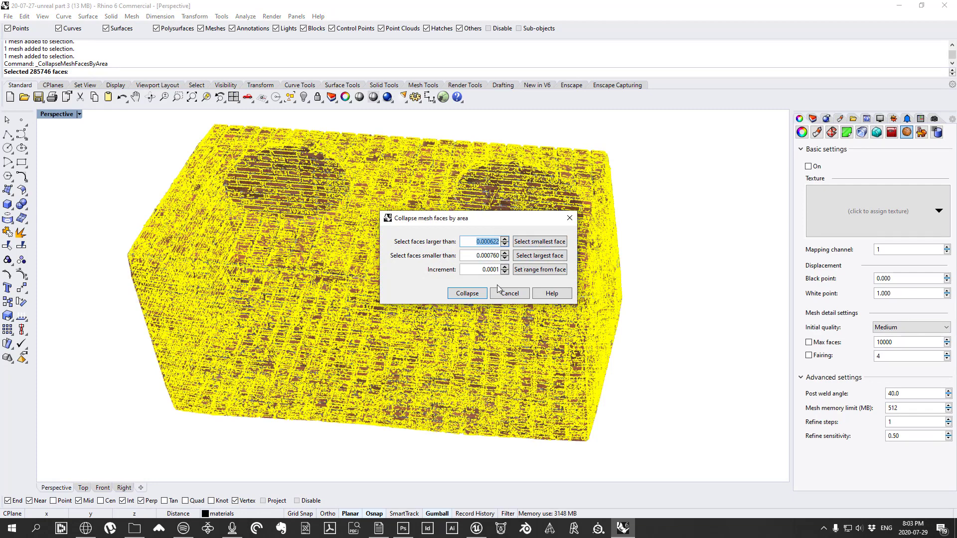
pyautogui.click(468, 294)
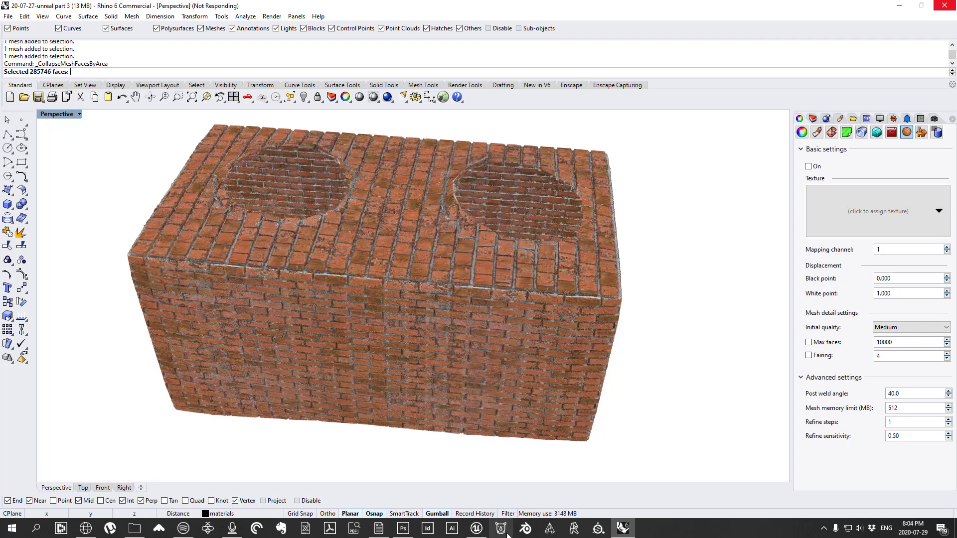
# Step: Switch to the browser and read the Adobe Support Community thread on installing the ICO format plugin in Photoshop CC
pyautogui.click(481, 505)
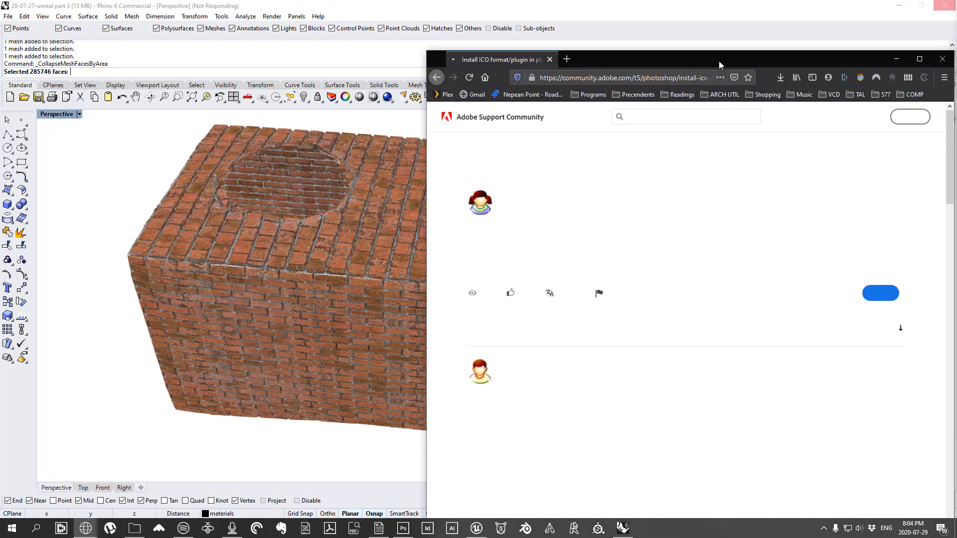
pyautogui.moveTo(719, 61); pyautogui.dragTo(496, 9)
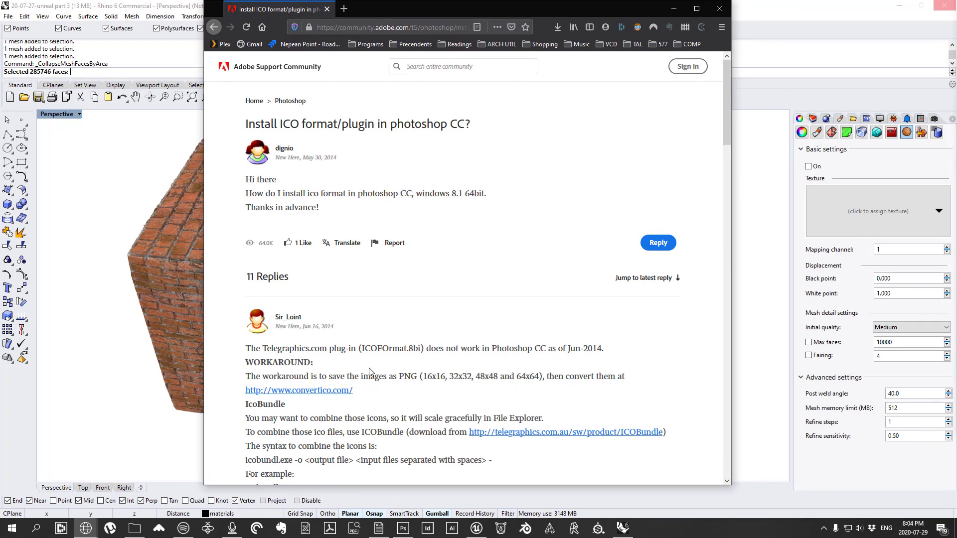
pyautogui.scroll(-7, 370, 368)
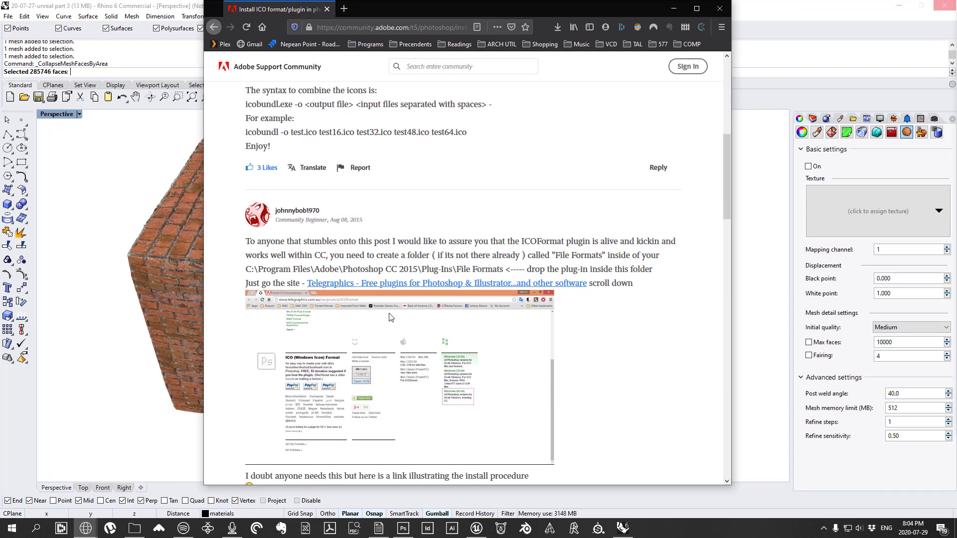
pyautogui.scroll(-6, 388, 314)
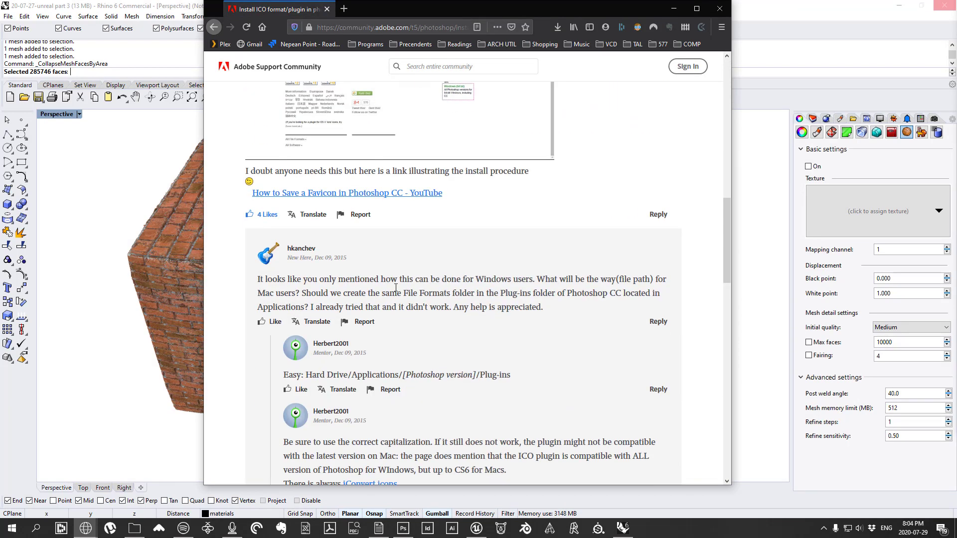
pyautogui.scroll(-20, 406, 239)
pyautogui.scroll(20, 406, 238)
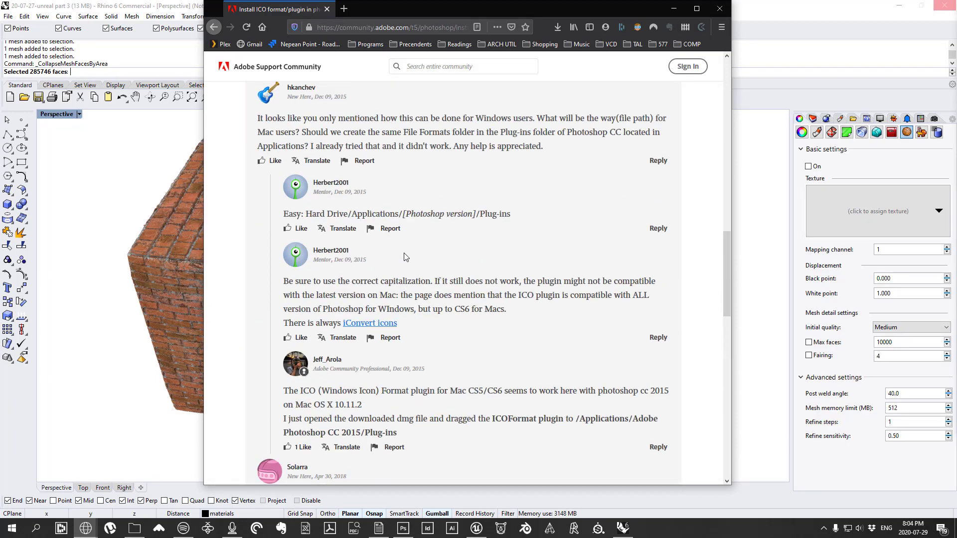
pyautogui.scroll(-6, 447, 291)
pyautogui.scroll(-1, 447, 290)
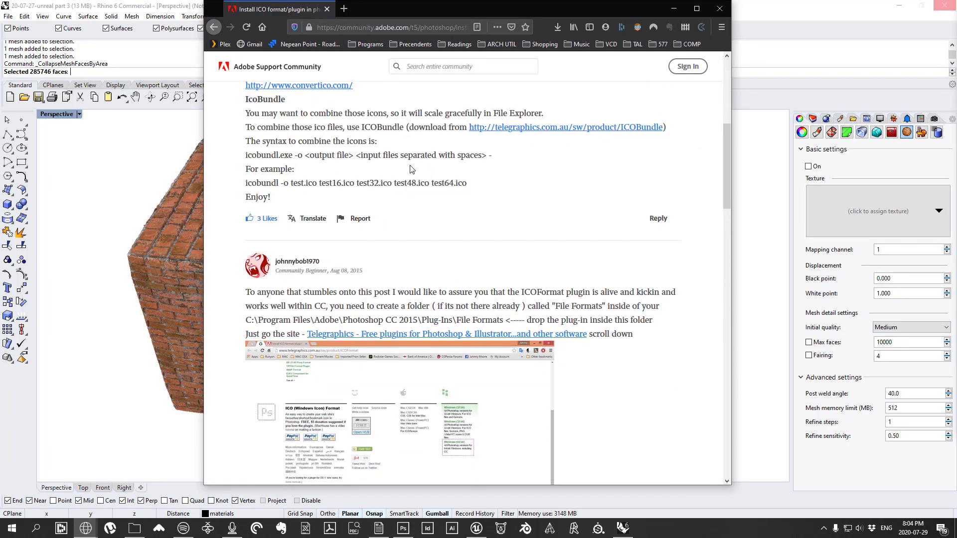
# Step: Open the Telegraphics plugin site linked in the thread and copy the ICOFormat page's web address
pyautogui.click(476, 338)
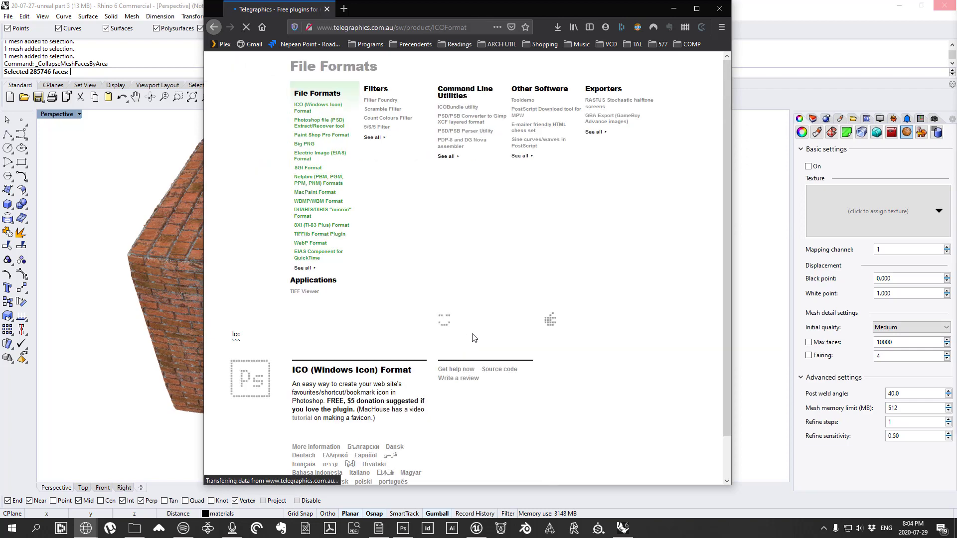
pyautogui.click(377, 27)
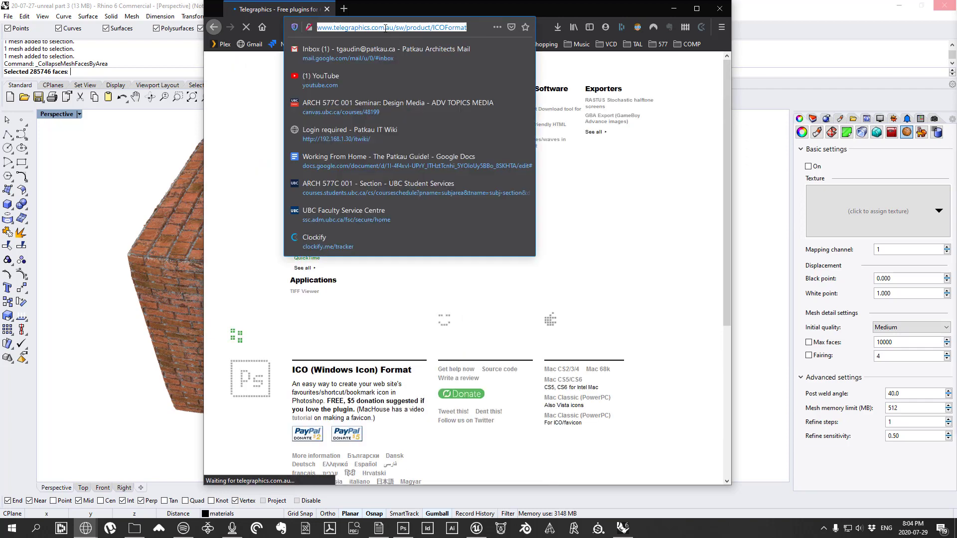
pyautogui.rightClick(397, 27)
pyautogui.click(430, 62)
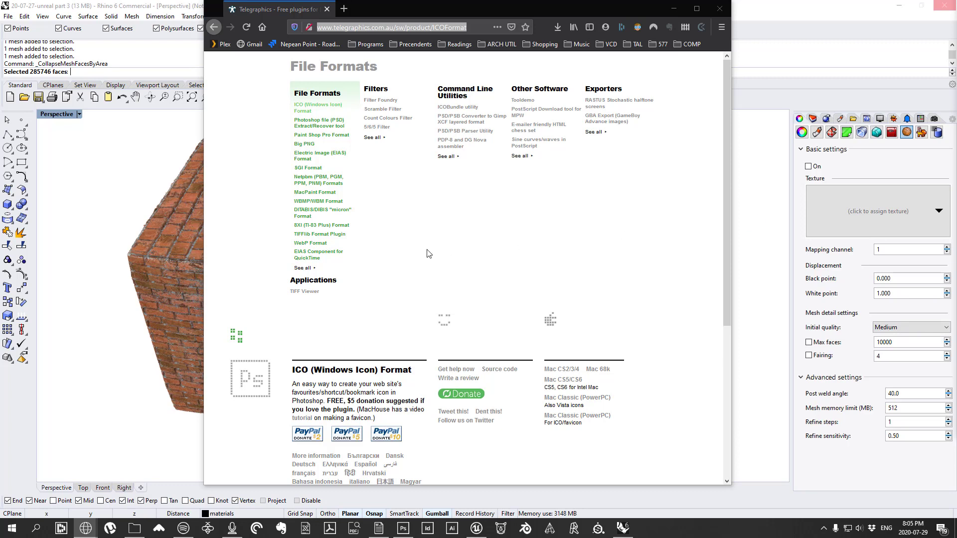
# Step: Look through the ICO (Windows Icon) Format plugin page and close the browser window
pyautogui.click(317, 109)
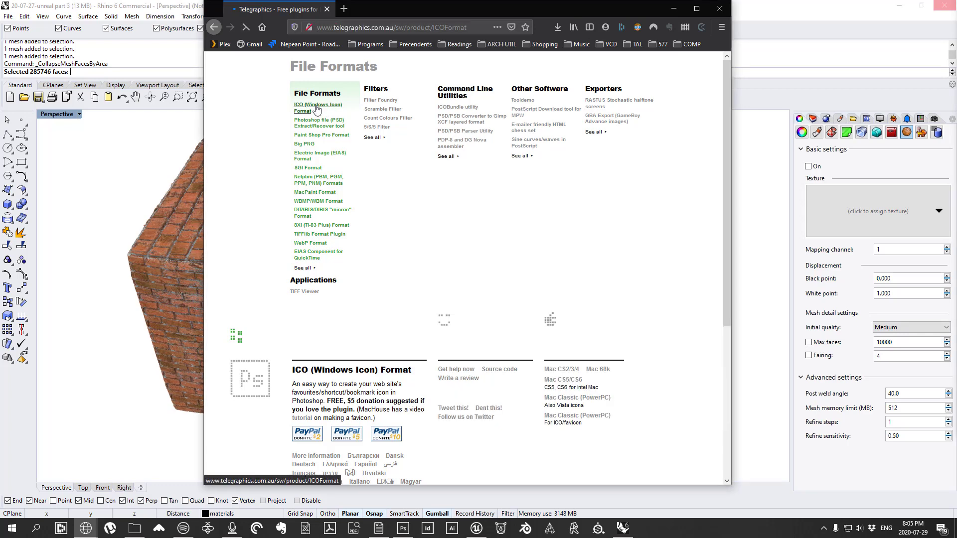
pyautogui.scroll(-5, 325, 381)
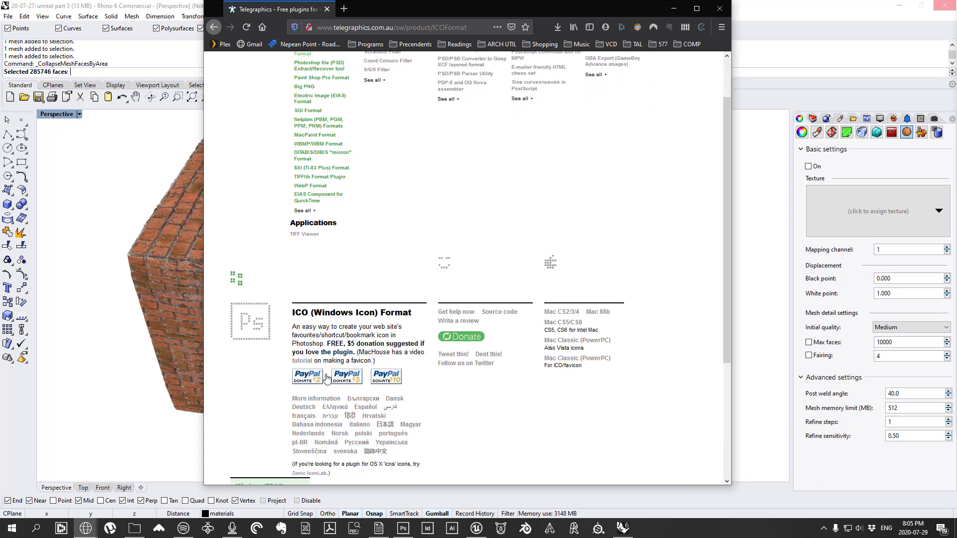
pyautogui.scroll(5, 539, 282)
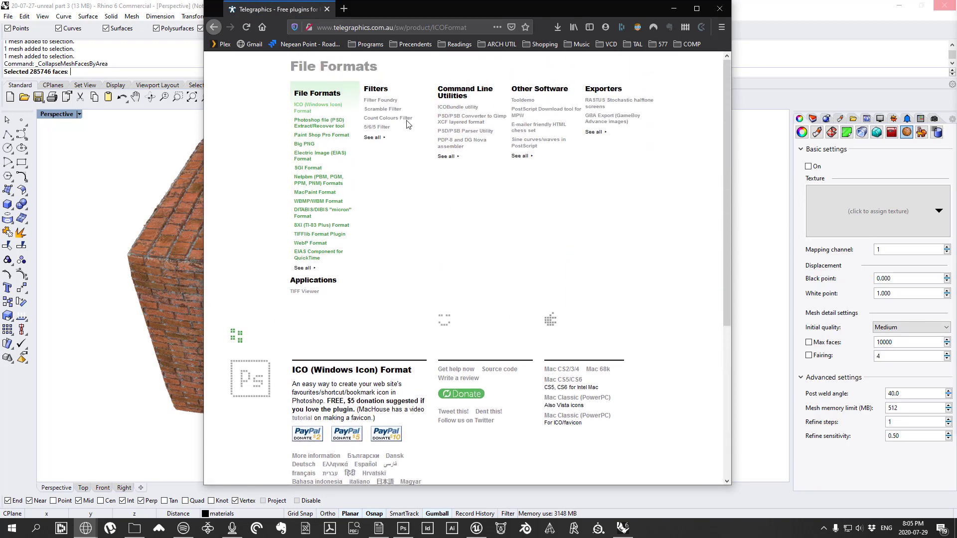
pyautogui.click(719, 9)
pyautogui.click(404, 528)
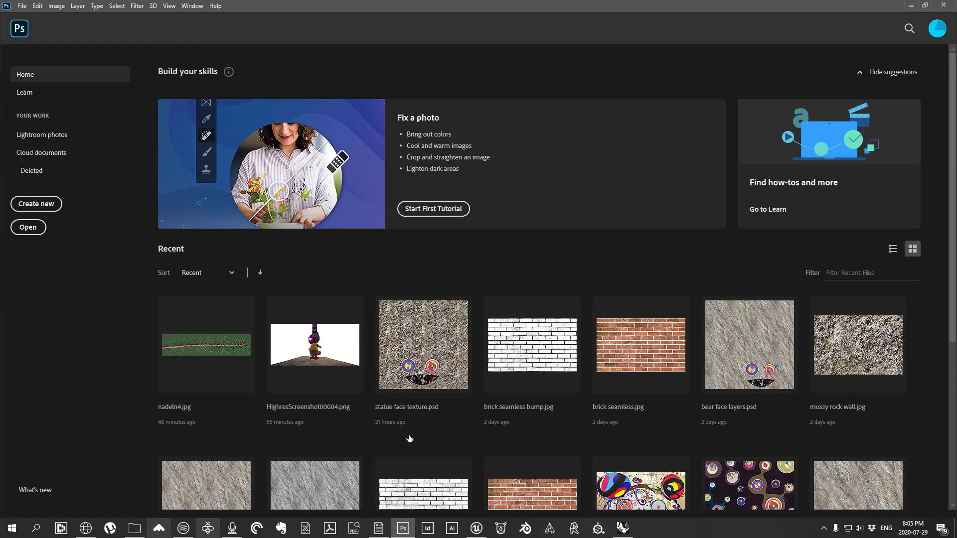
pyautogui.click(911, 6)
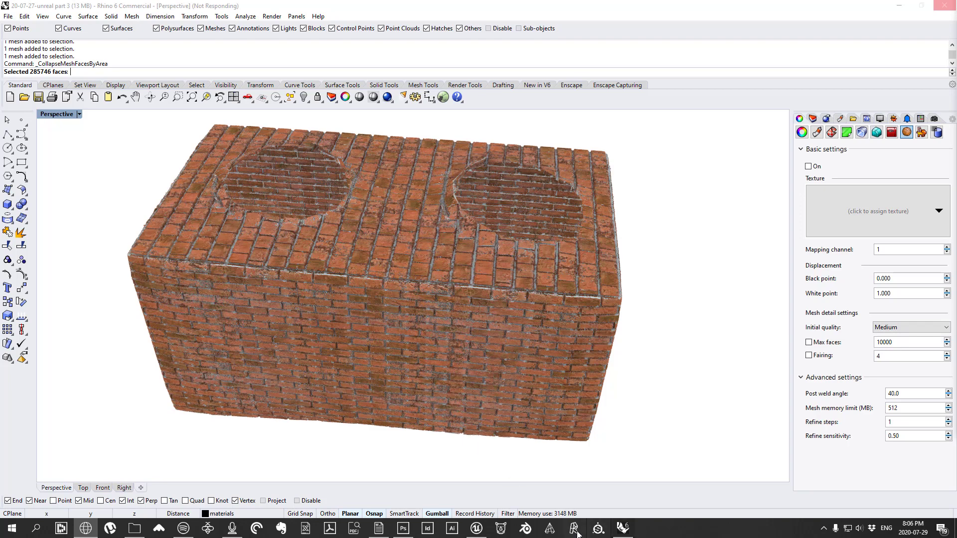
# Step: Switch to the Unreal Editor and view the statue and its brick base up close
pyautogui.click(476, 529)
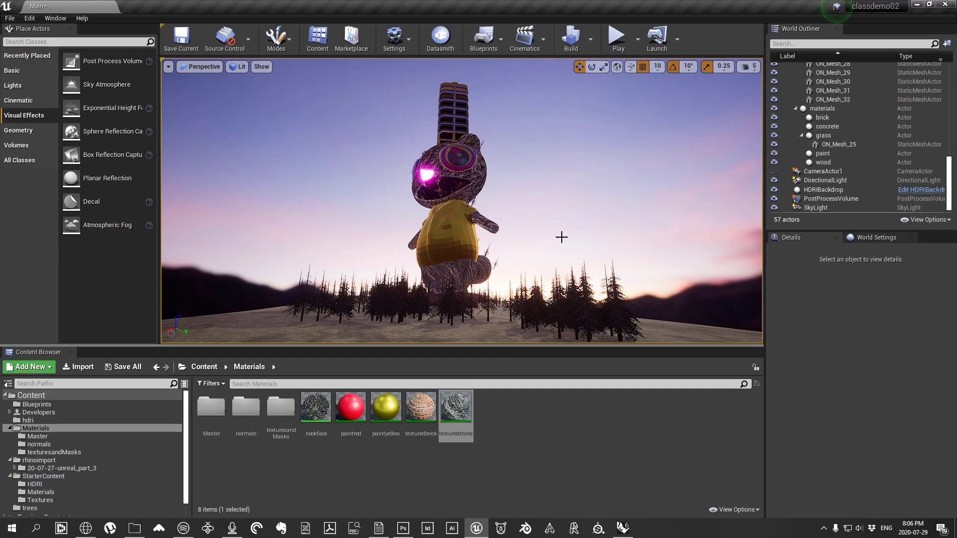
pyautogui.moveTo(637, 293)
pyautogui.mouseDown(button='right')
pyautogui.moveTo(637, 324)
pyautogui.moveTo(637, 293)
pyautogui.moveTo(649, 302)
pyautogui.mouseUp(button='right')
pyautogui.click(637, 294)
pyautogui.press('Delete')
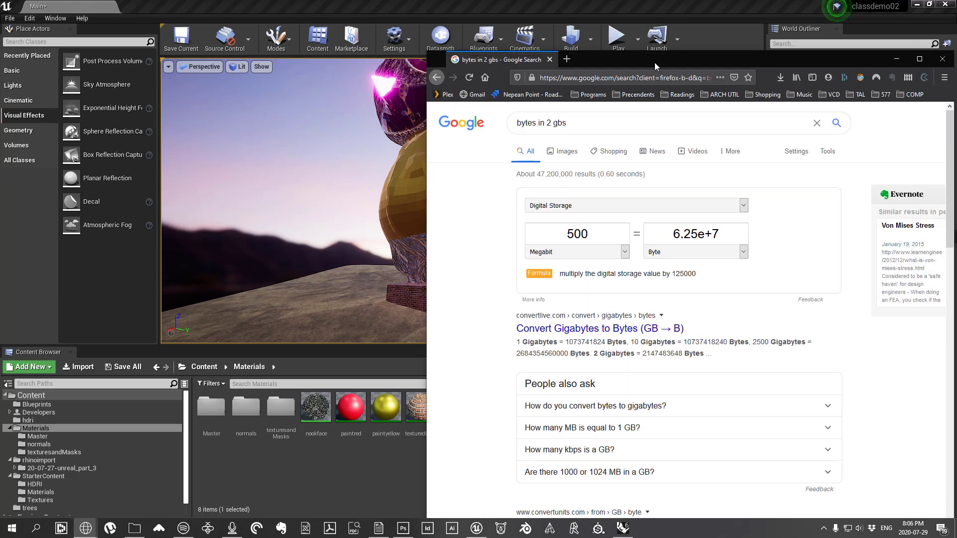
# Step: Switch to the browser and open the hdrihaven.com website
pyautogui.moveTo(611, 59); pyautogui.dragTo(381, 40)
pyautogui.click(382, 56)
pyautogui.write('hdrihave')
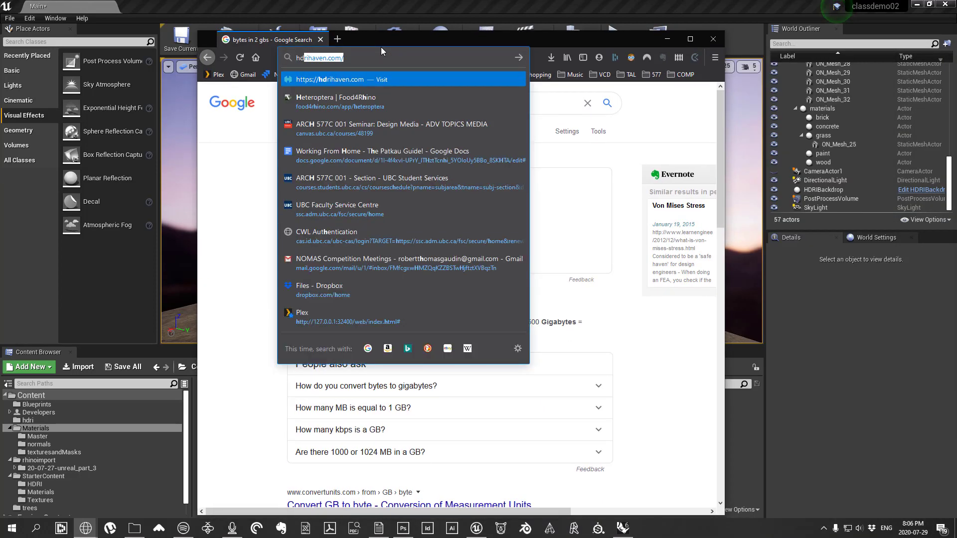
pyautogui.write('n')
pyautogui.press('Return')
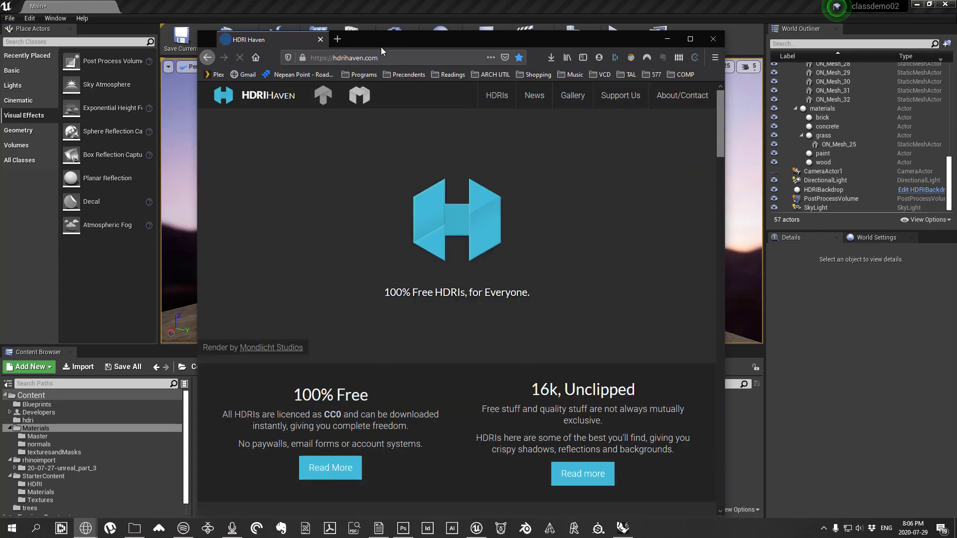
# Step: Browse the HDRIs in the Night category and open the Satara Night HDRI's page
pyautogui.click(497, 96)
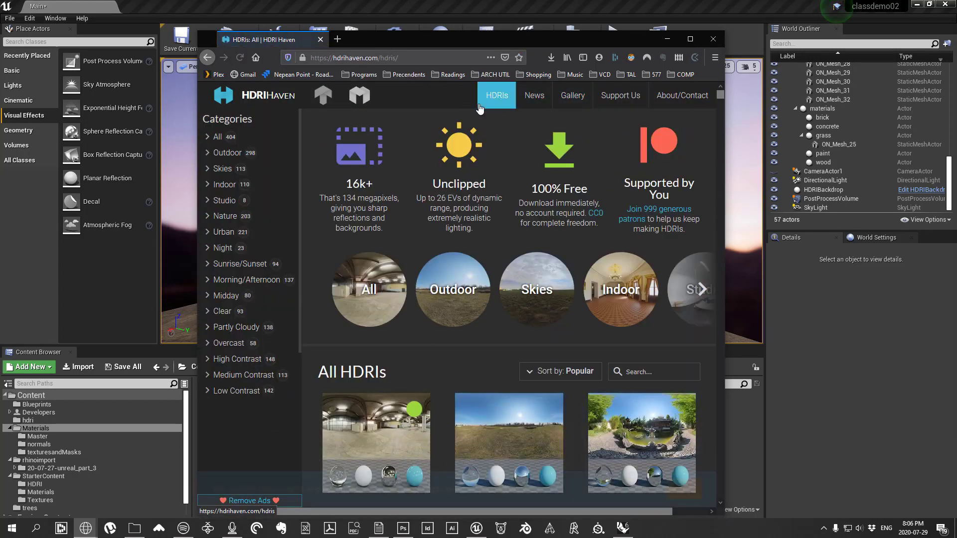
pyautogui.click(220, 249)
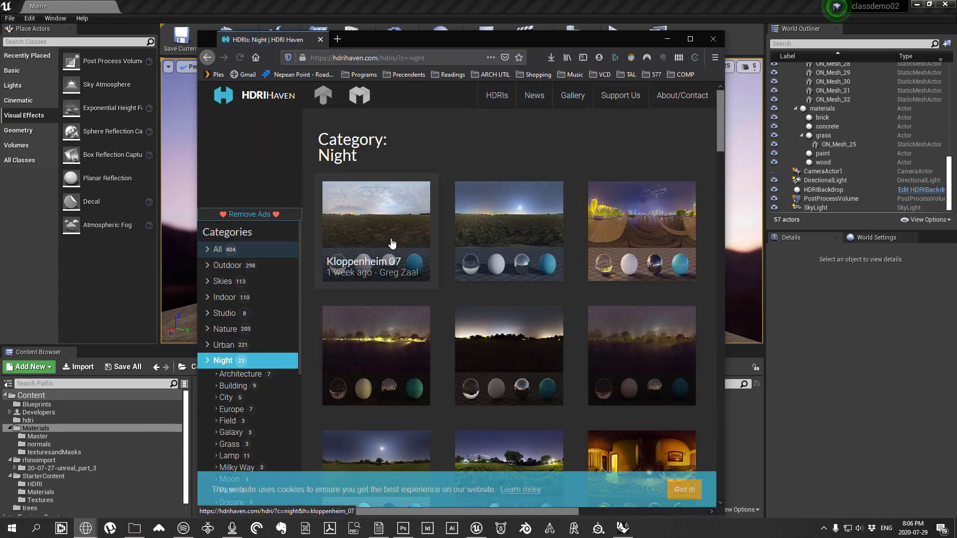
pyautogui.scroll(-1, 350, 229)
pyautogui.scroll(-1, 354, 232)
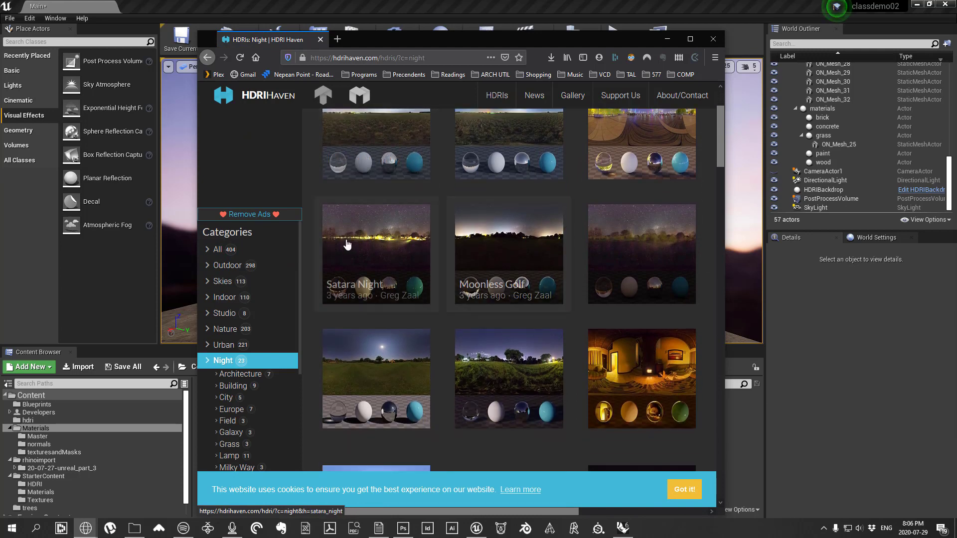
pyautogui.click(403, 248)
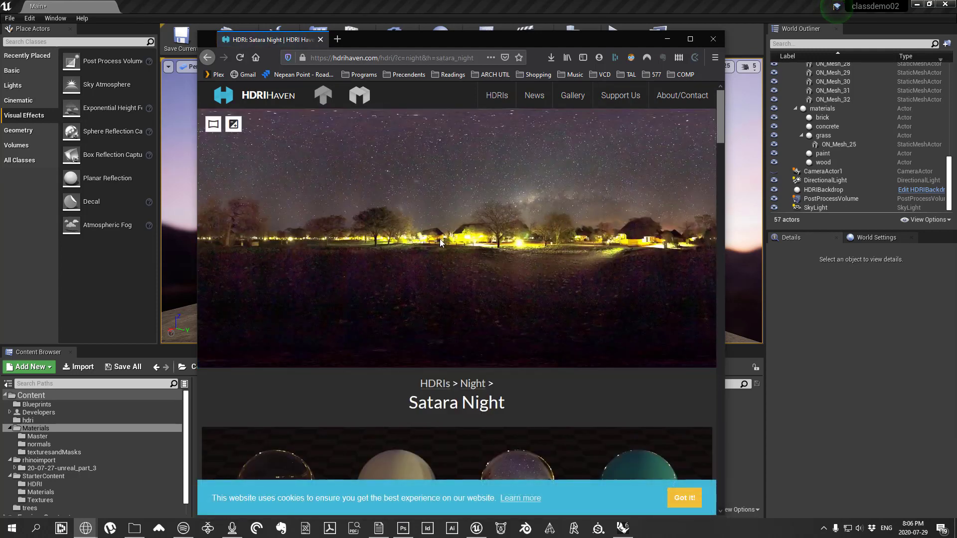
# Step: Return to the Night category, open the Moonless Golf HDRI's page and download its 2k HDR file
pyautogui.click(208, 57)
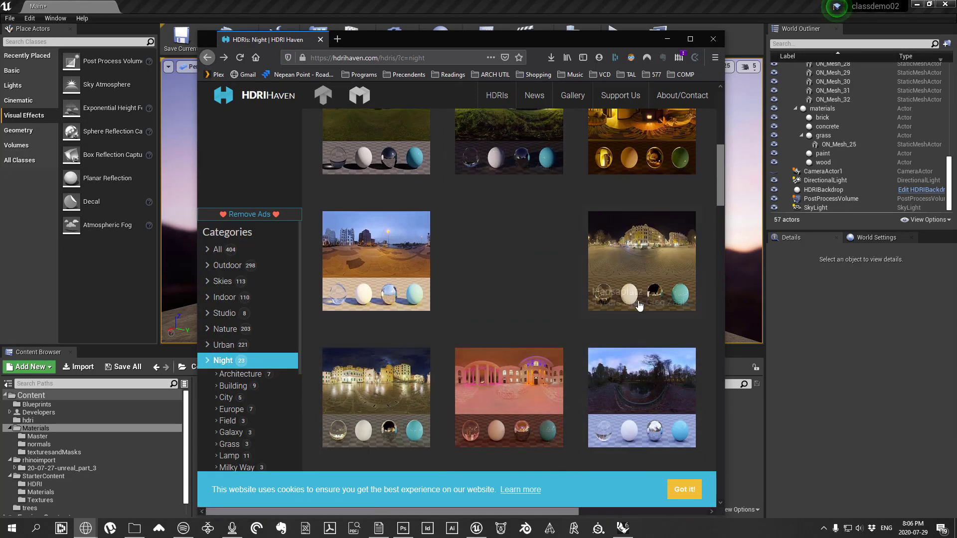
pyautogui.scroll(5, 618, 310)
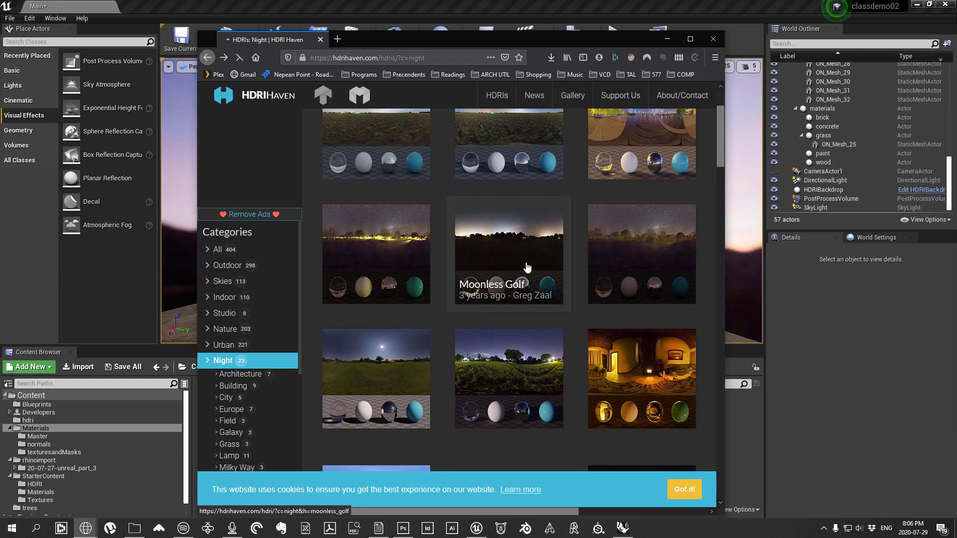
pyautogui.click(529, 243)
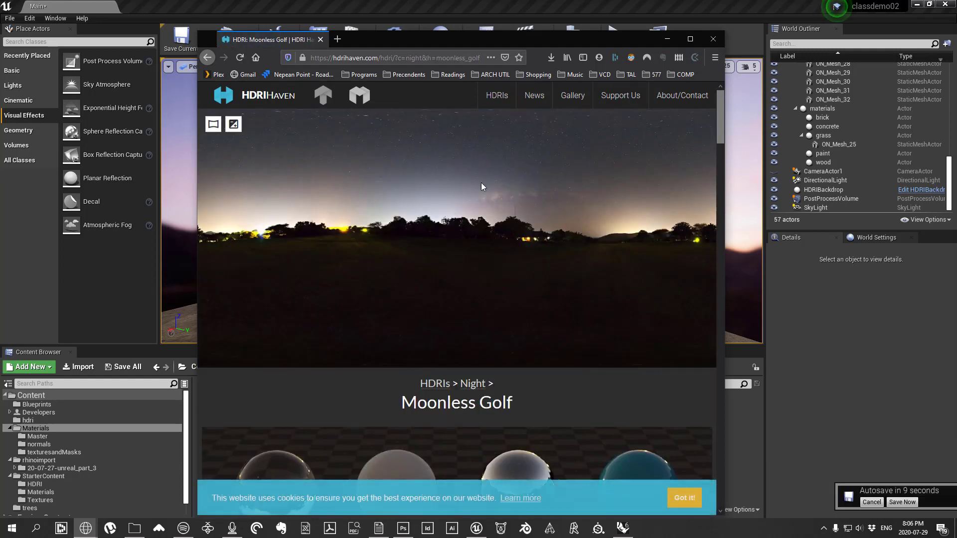
pyautogui.scroll(-5, 493, 217)
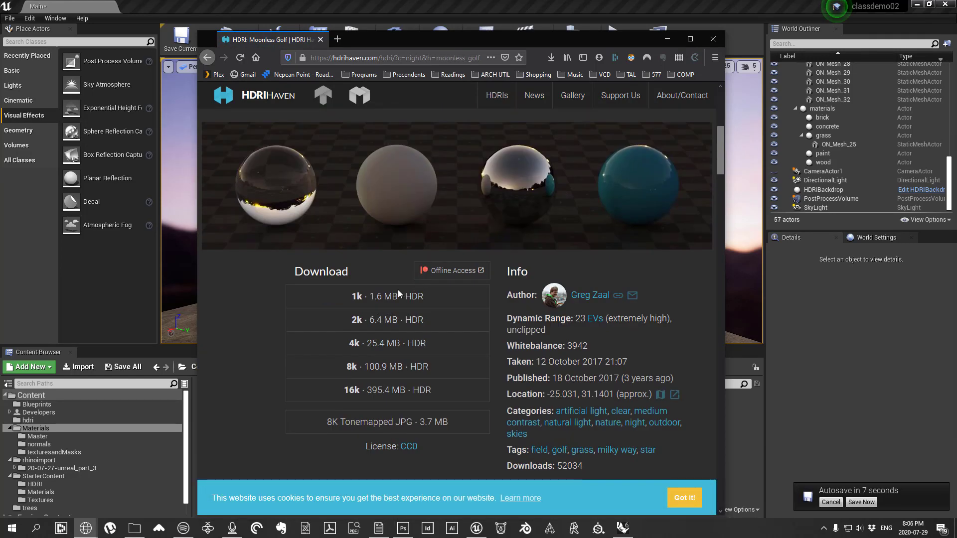
pyautogui.click(391, 325)
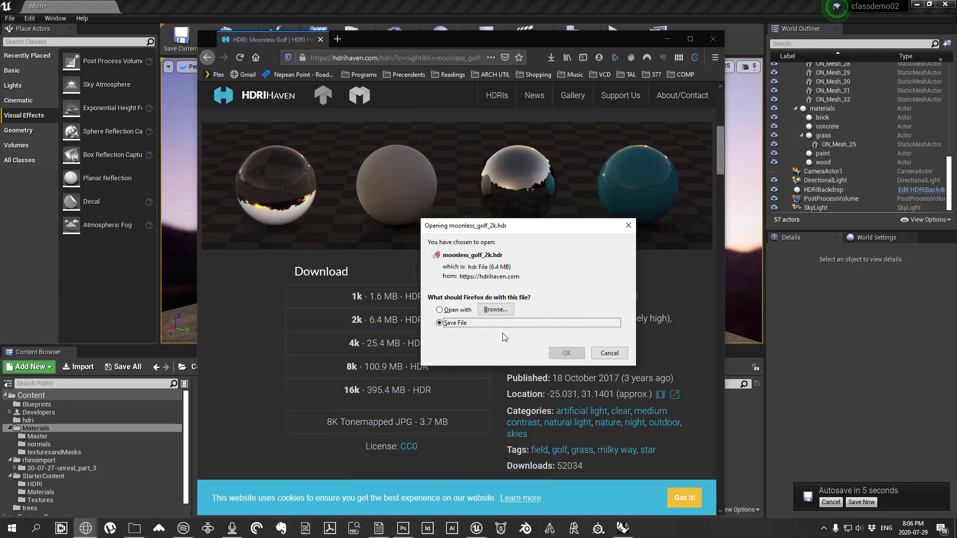
pyautogui.click(554, 354)
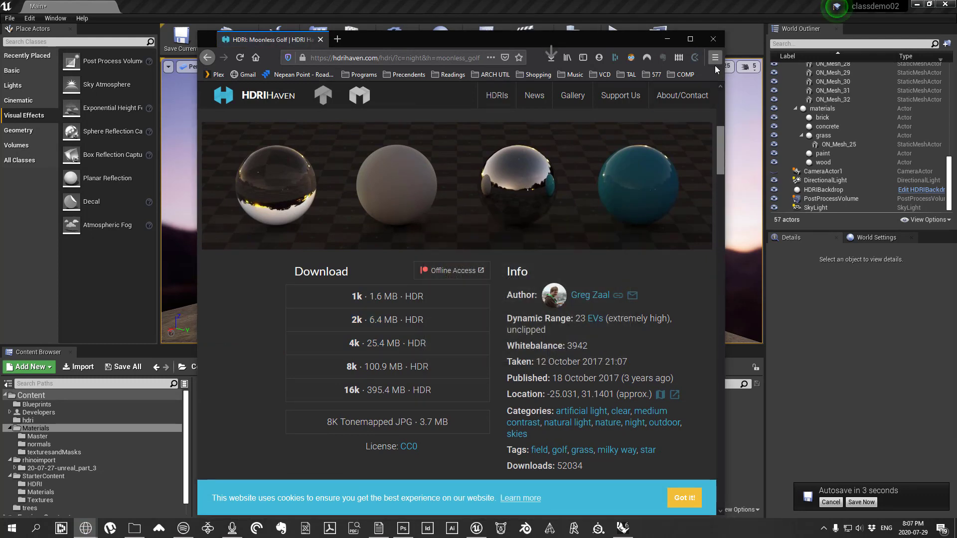
# Step: Show the downloaded moonless_golf_2k file in its folder, move the folder window aside and close the browser
pyautogui.click(552, 61)
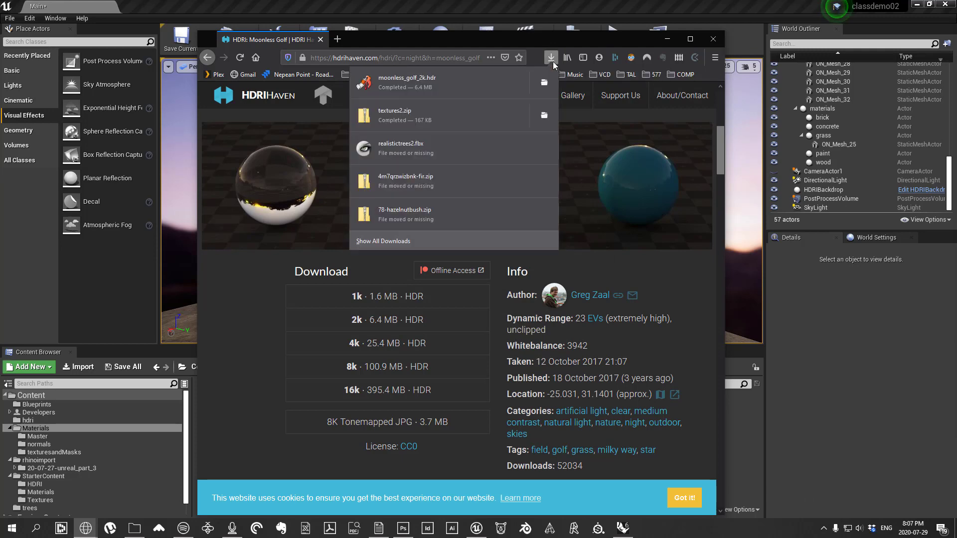
pyautogui.click(544, 94)
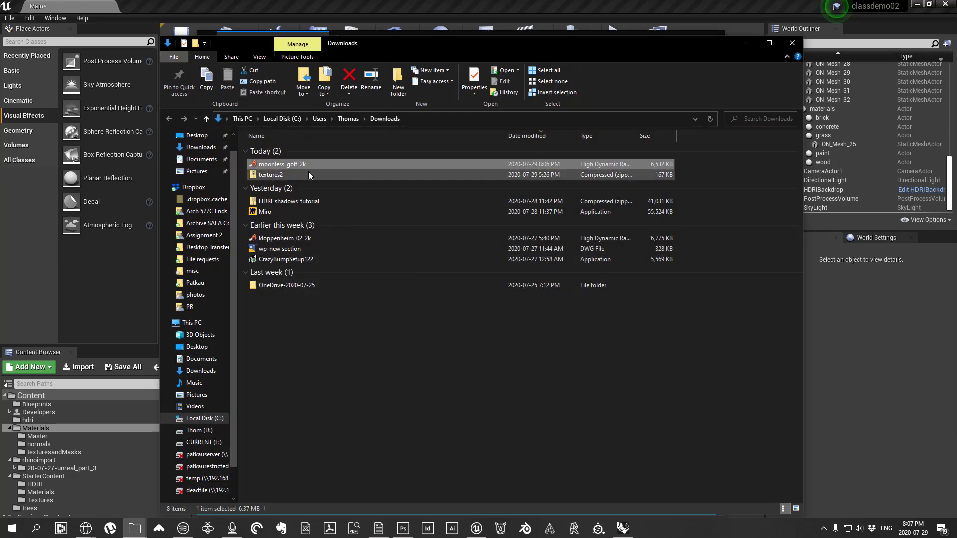
pyautogui.click(791, 43)
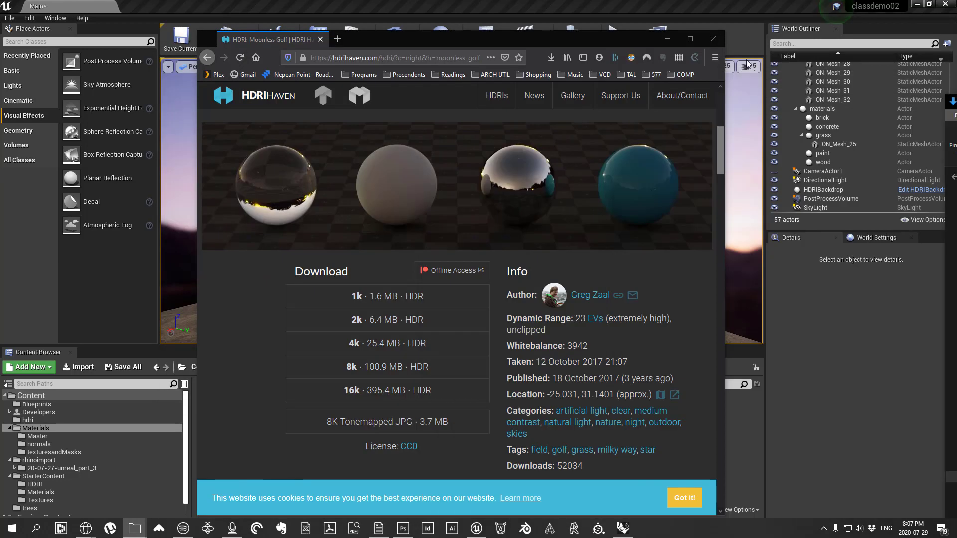
pyautogui.click(713, 39)
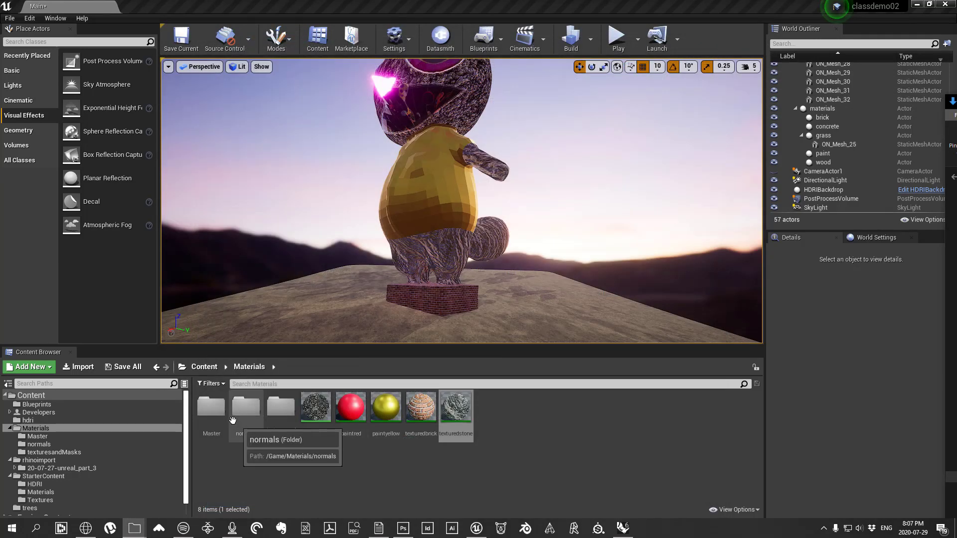
# Step: Import moonless_golf_2k from the Downloads folder into the project's hdri content folder and close the folder window
pyautogui.click(205, 367)
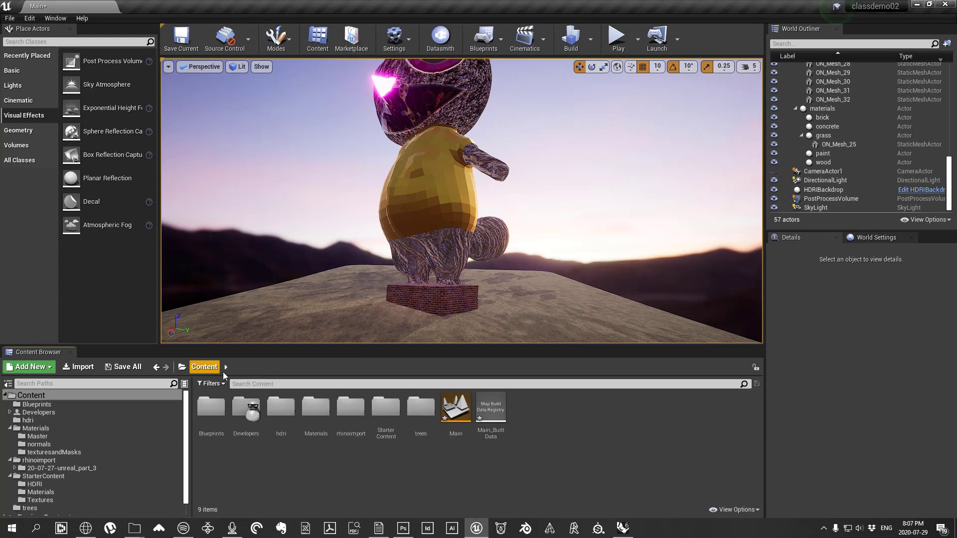
pyautogui.doubleClick(280, 405)
pyautogui.hotkey('alt', 'Tab')
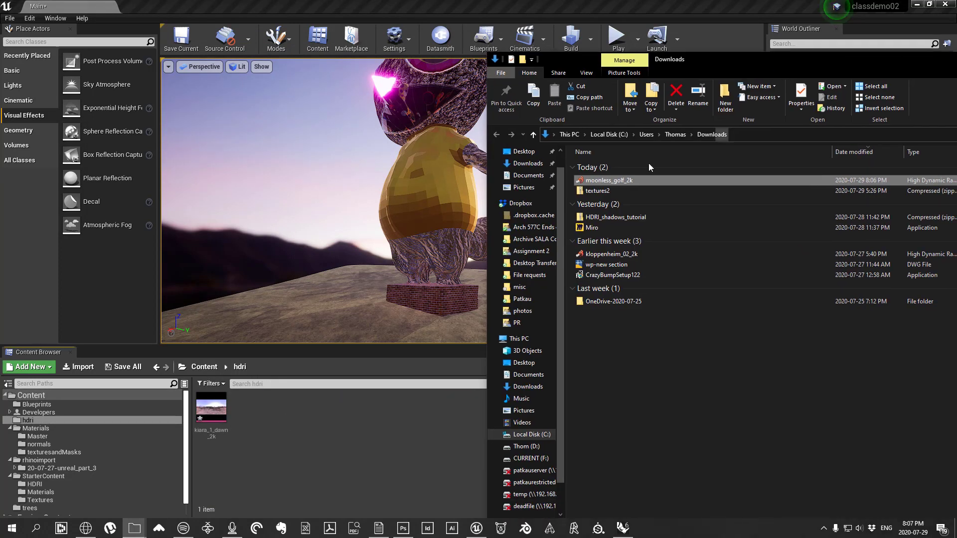
pyautogui.moveTo(607, 182); pyautogui.dragTo(266, 436)
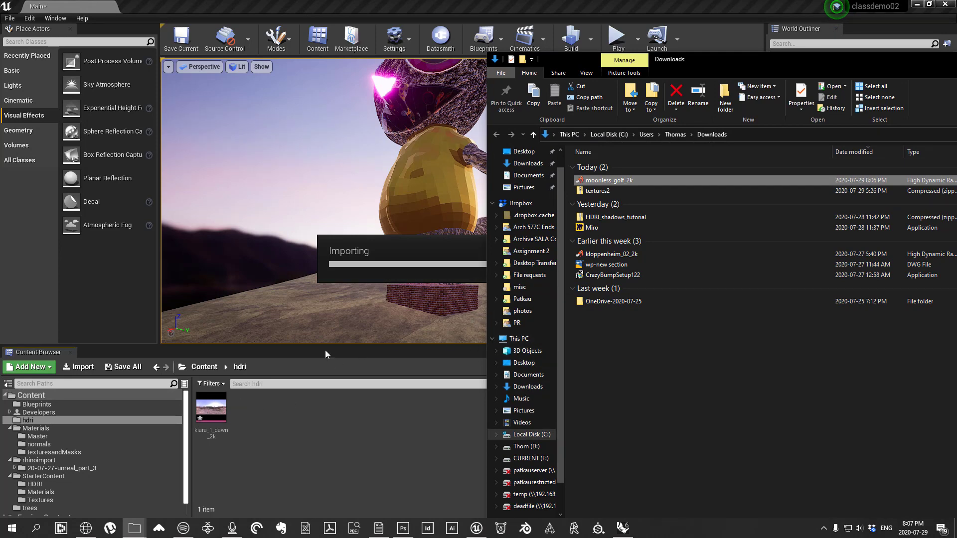
pyautogui.moveTo(907, 71); pyautogui.dragTo(513, 69)
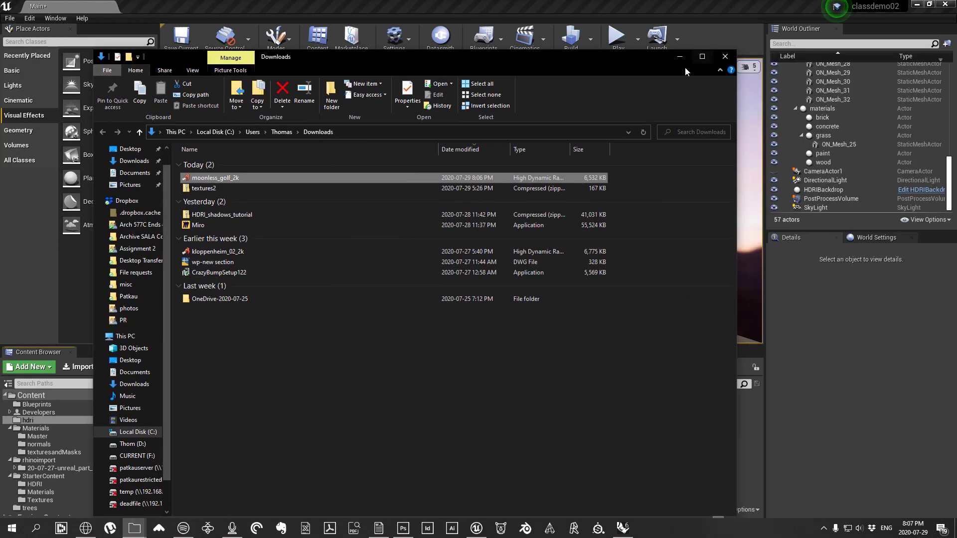
pyautogui.click(725, 56)
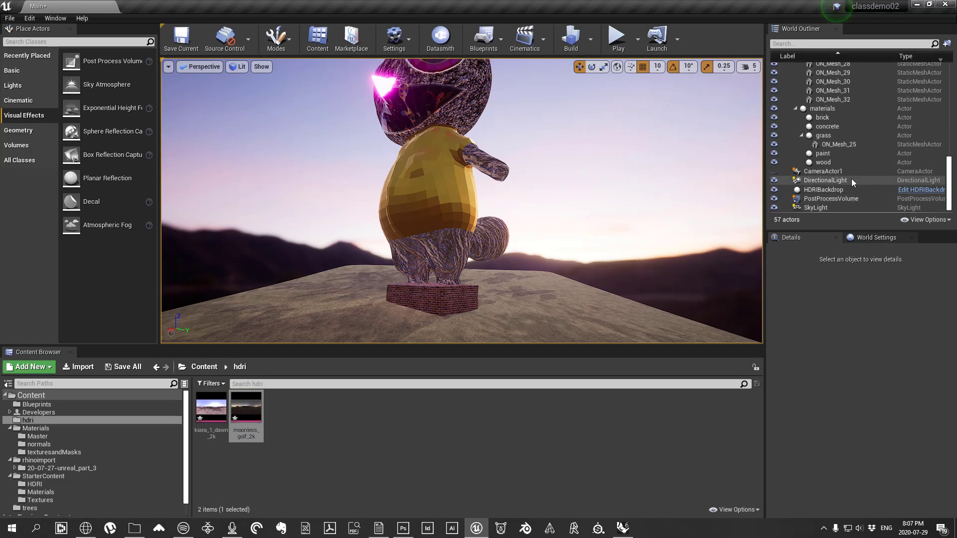
# Step: Set the SkyLight's cubemap to moonless_golf_2k
pyautogui.click(822, 208)
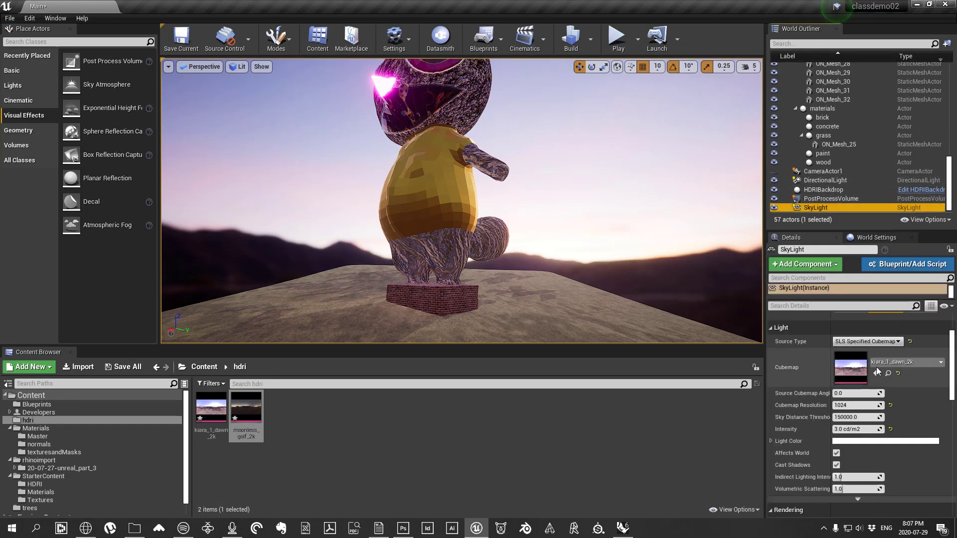
pyautogui.click(897, 362)
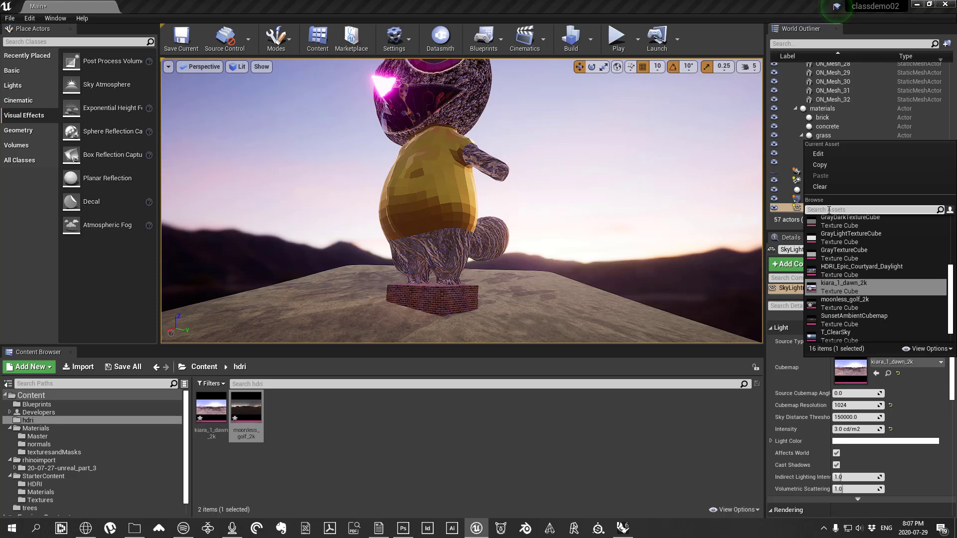
pyautogui.write('moonless')
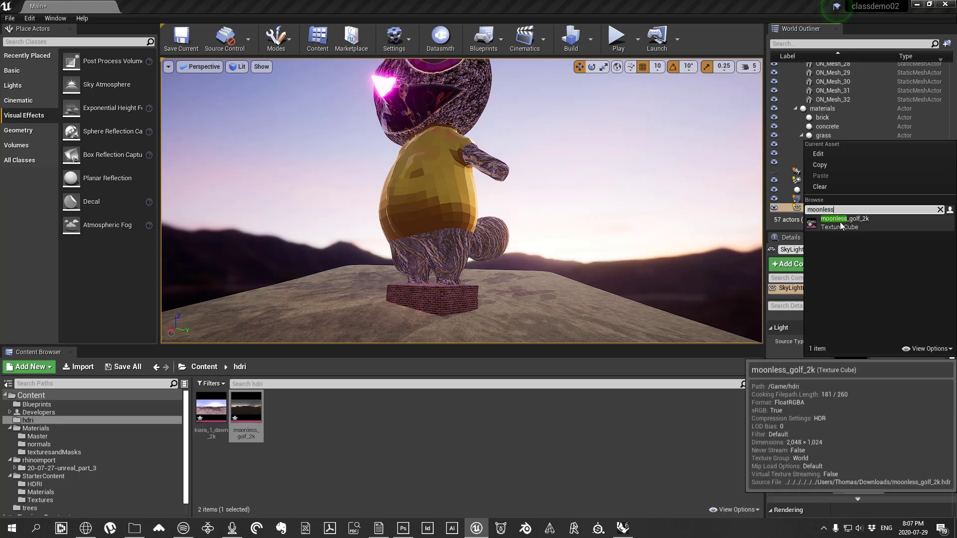
pyautogui.click(845, 224)
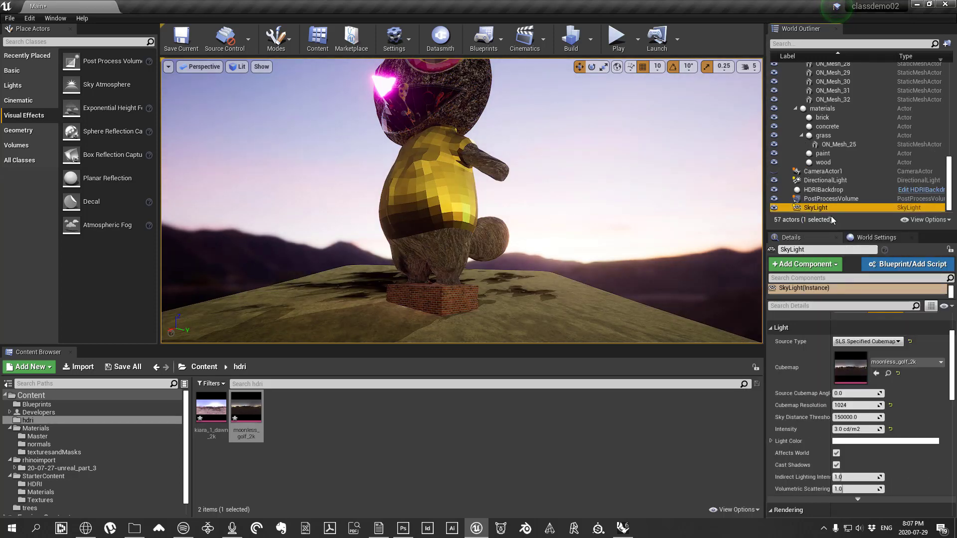
# Step: Set the HDRIBackdrop's cubemap to moonless_golf_2k
pyautogui.click(825, 190)
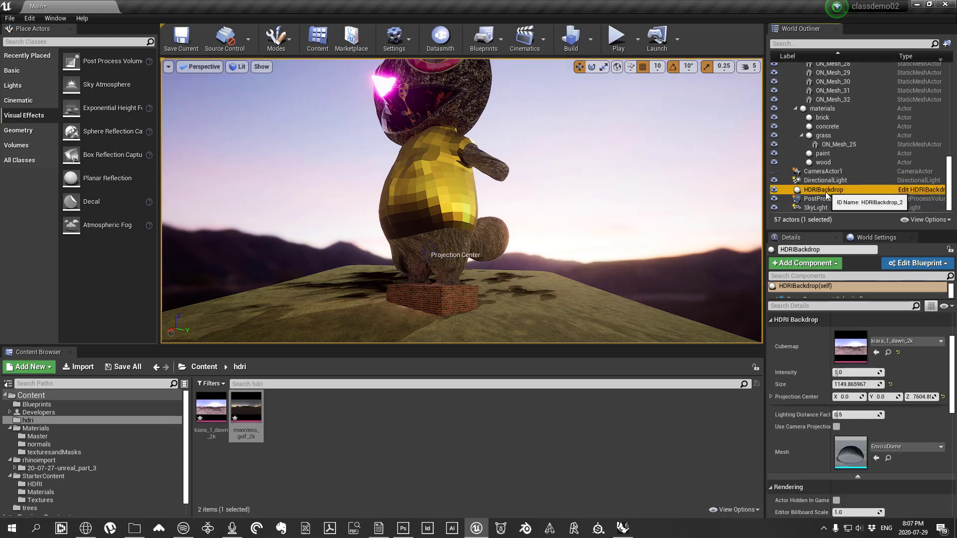
pyautogui.click(905, 341)
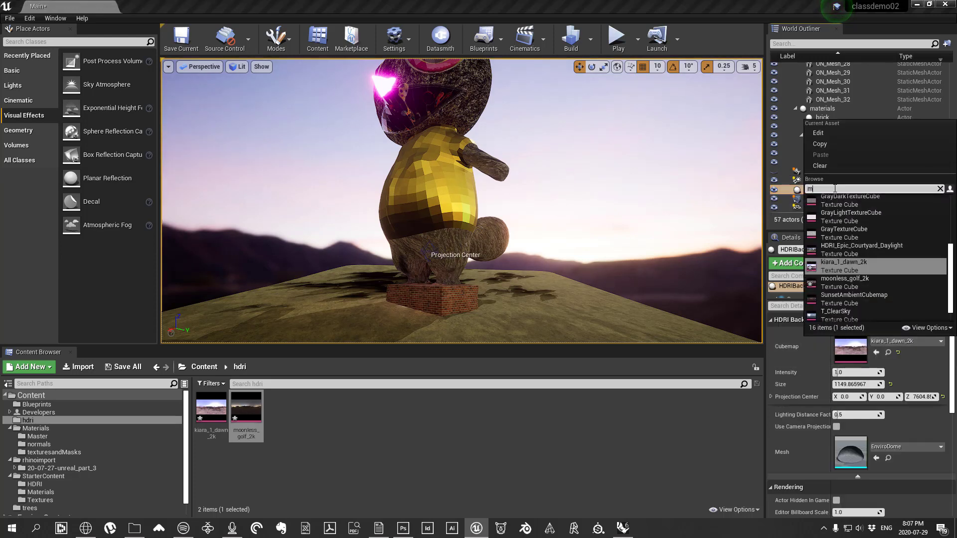
pyautogui.click(848, 199)
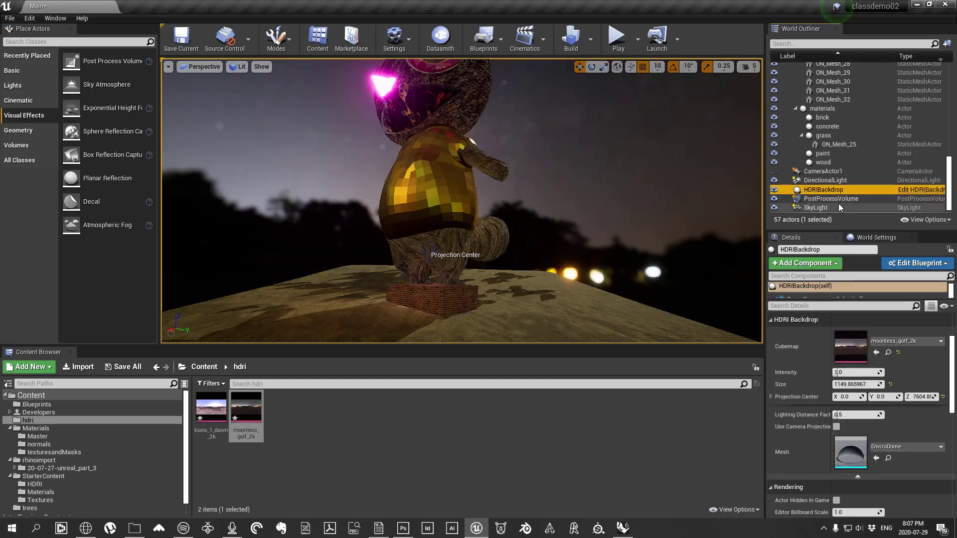
# Step: Build only the lighting for the statue scene and close the message log
pyautogui.moveTo(621, 200)
pyautogui.mouseDown(button='right')
pyautogui.moveTo(612, 212)
pyautogui.moveTo(618, 205)
pyautogui.mouseUp(button='right')
pyautogui.moveTo(631, 86); pyautogui.dragTo(631, 102, button='right')
pyautogui.click(590, 39)
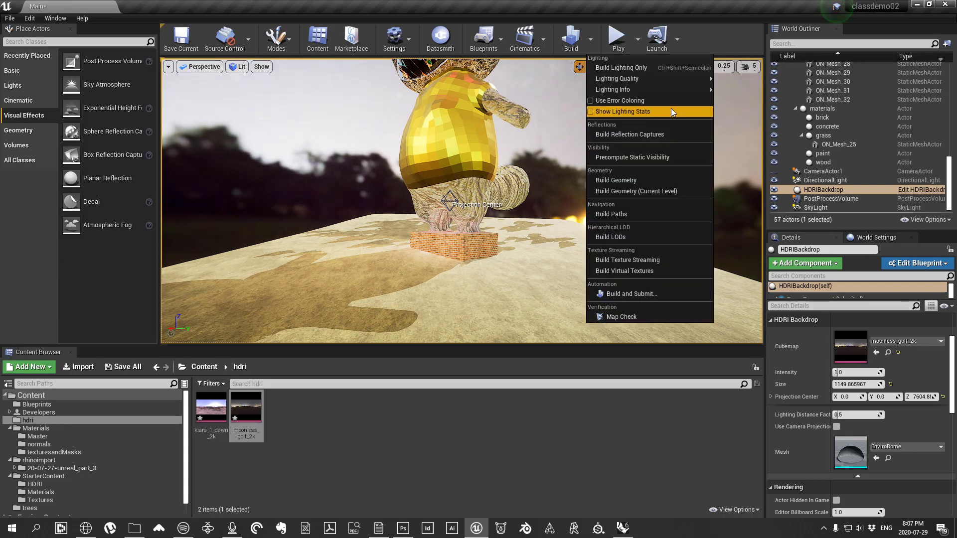
pyautogui.moveTo(696, 79)
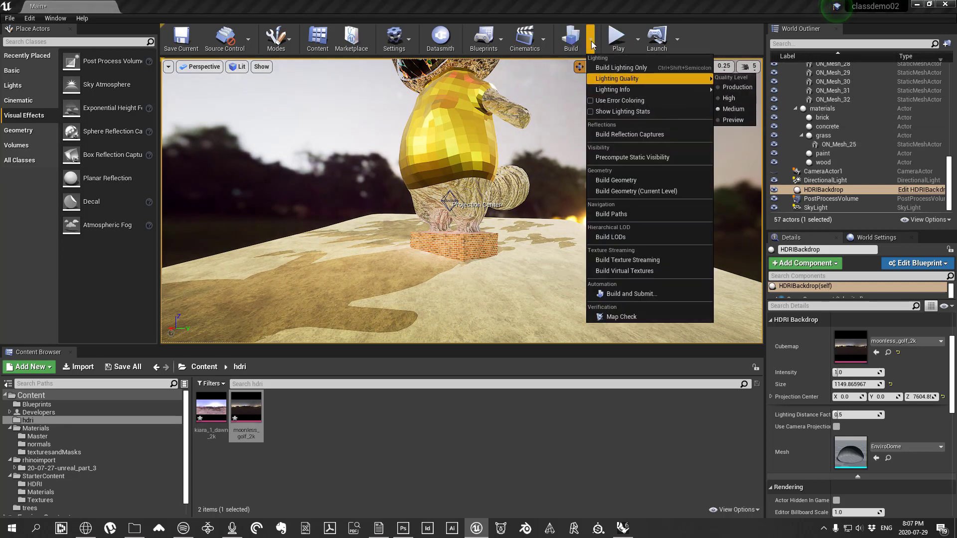
pyautogui.click(621, 68)
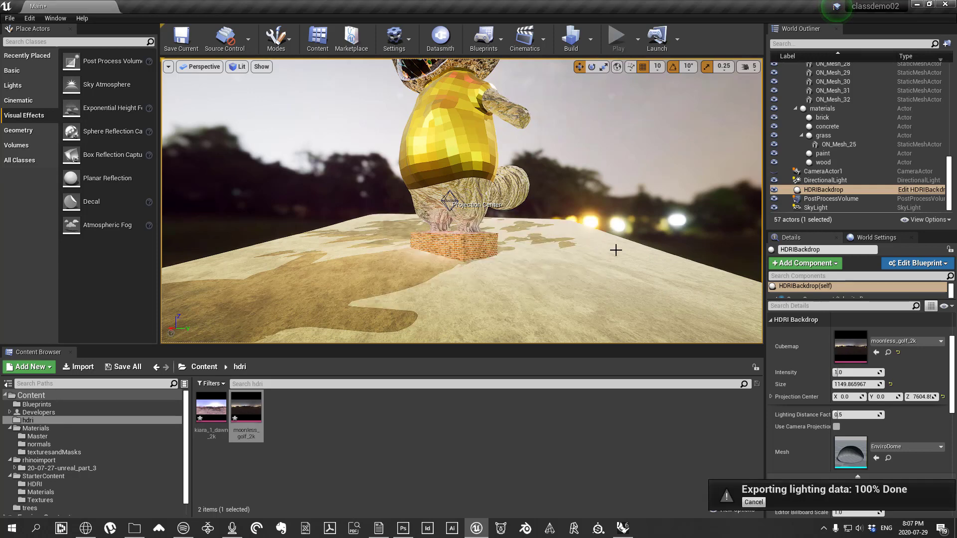
pyautogui.moveTo(617, 242); pyautogui.dragTo(643, 200, button='right')
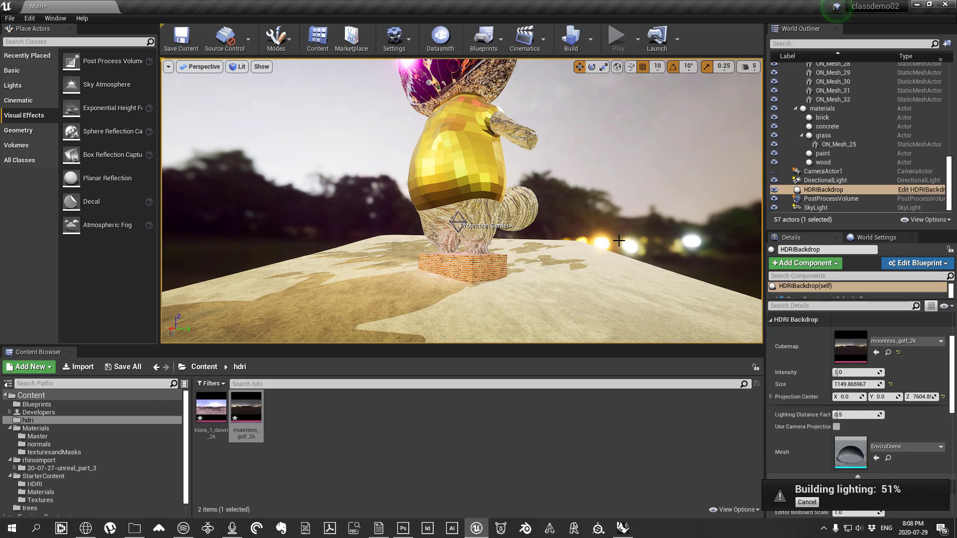
pyautogui.moveTo(619, 241); pyautogui.dragTo(619, 217, button='right')
pyautogui.moveTo(495, 216); pyautogui.dragTo(513, 237, button='right')
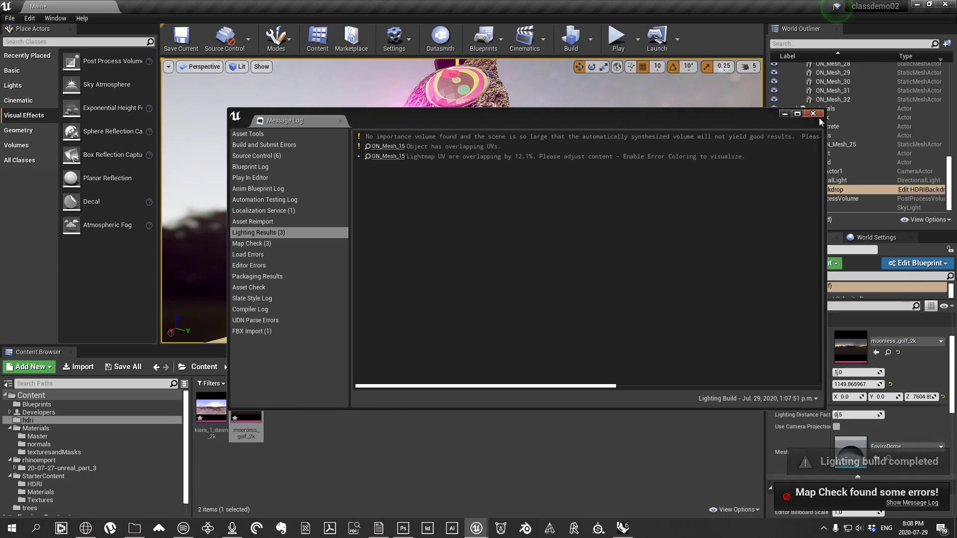
pyautogui.click(813, 114)
# Step: Hide the DirectionalLight and set the SkyLight's intensity to 1.0 cd/m2
pyautogui.click(818, 207)
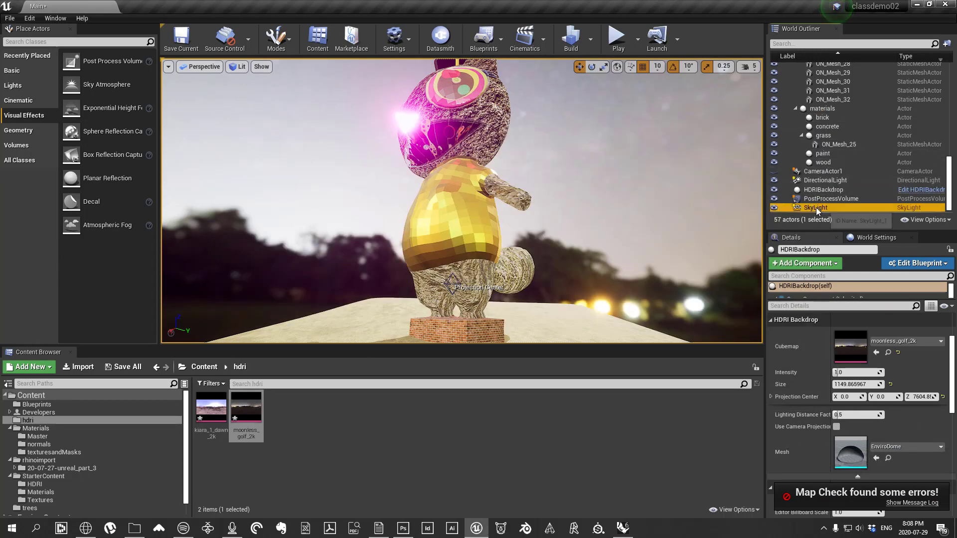
pyautogui.click(774, 181)
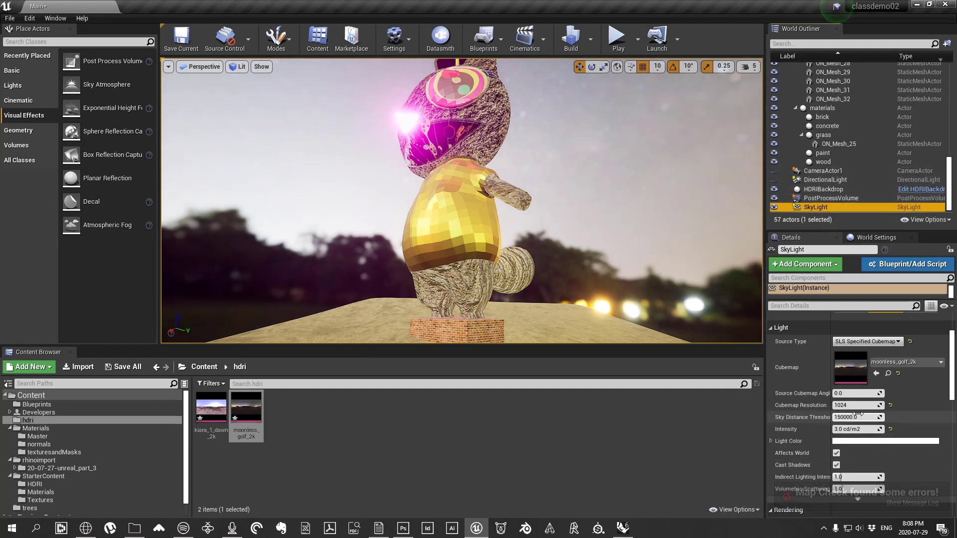
pyautogui.click(838, 429)
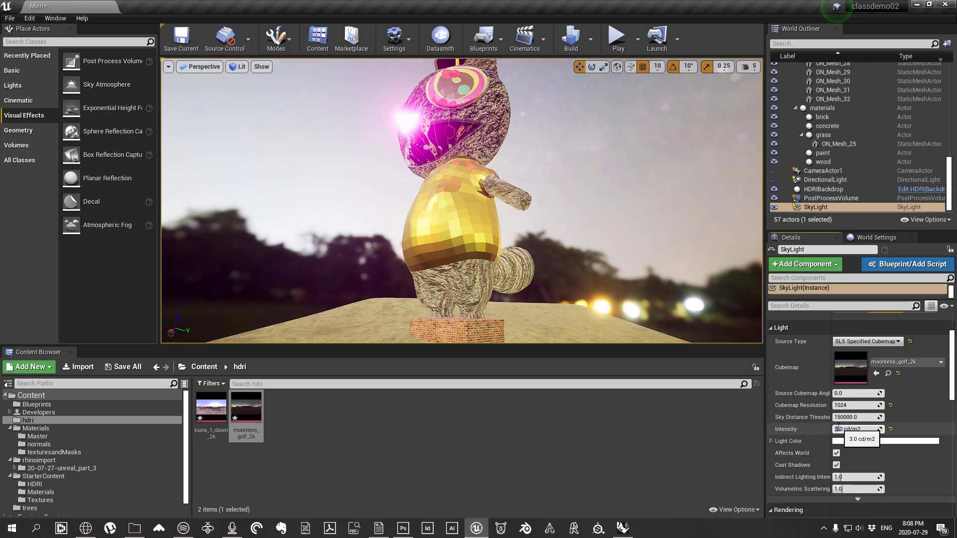
pyautogui.write('1')
pyautogui.press('Return')
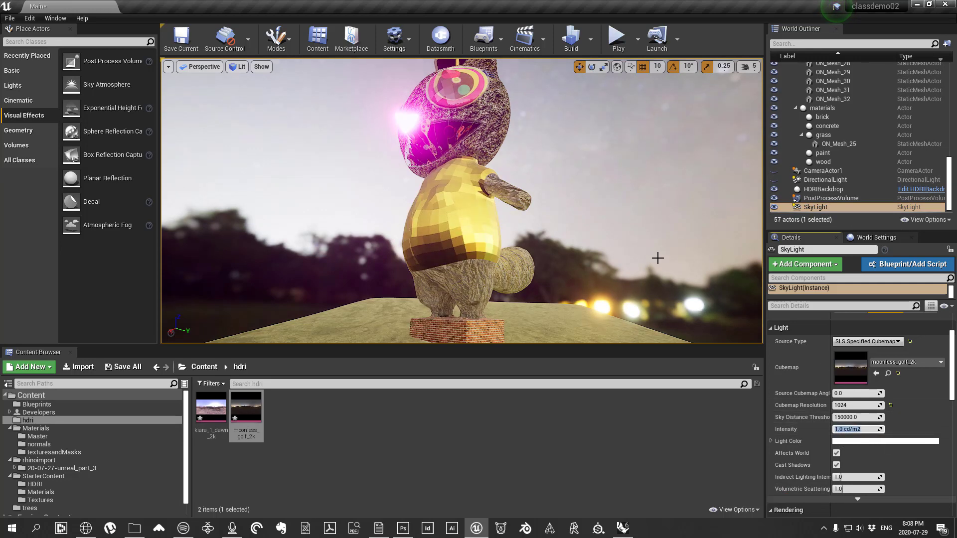
# Step: Lower the SkyLight's intensity to 0.5 cd/m2
pyautogui.moveTo(657, 258); pyautogui.dragTo(630, 255, button='right')
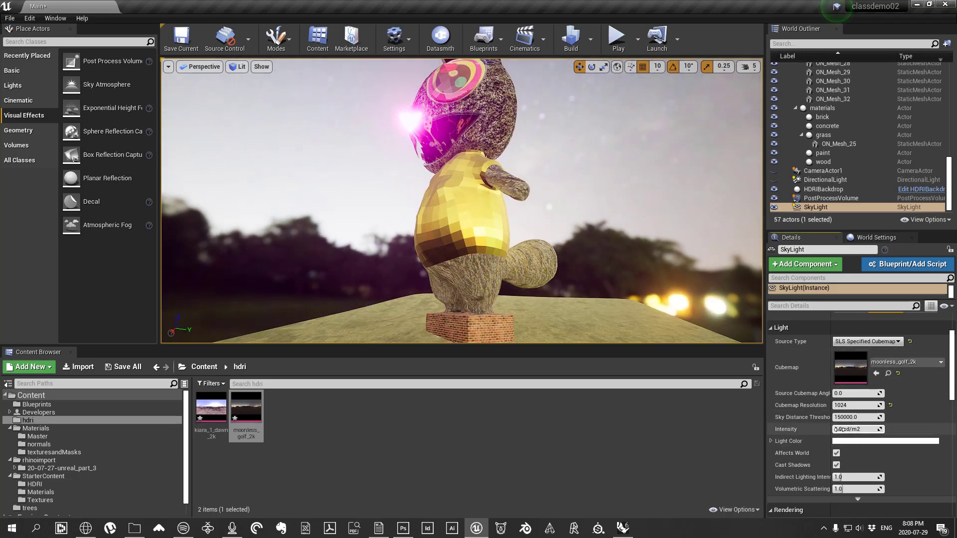
pyautogui.moveTo(839, 429)
pyautogui.mouseDown()
pyautogui.moveTo(855, 430)
pyautogui.moveTo(828, 429)
pyautogui.moveTo(839, 430)
pyautogui.mouseUp()
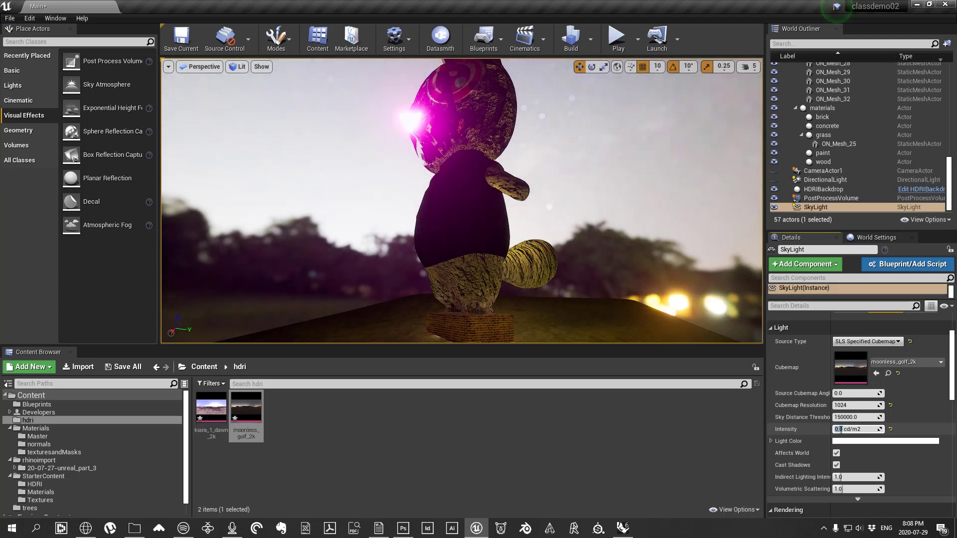
pyautogui.write('5')
pyautogui.press('Return')
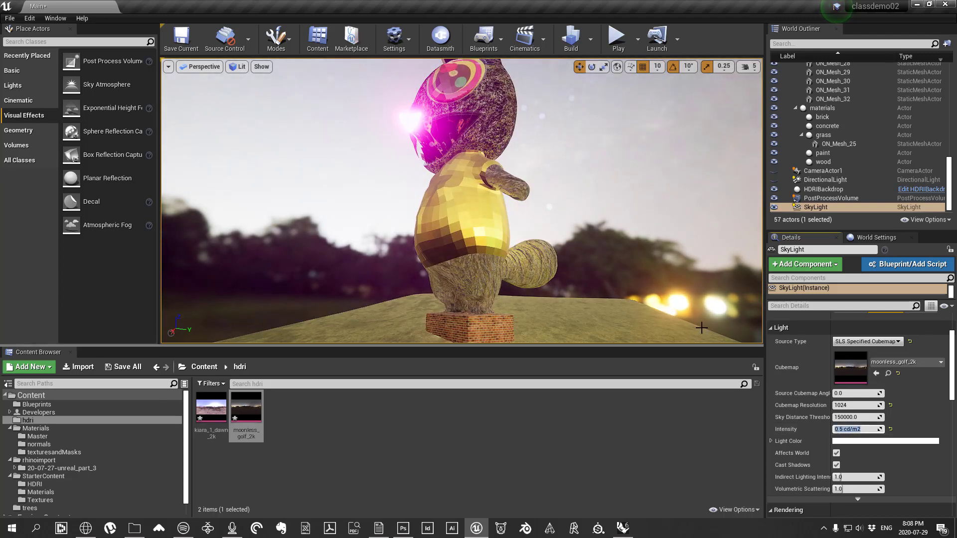
# Step: Lower the HDRIBackdrop's intensity, trying 0.5, 0.1, 0.001 and 0.01 before settling on 0.04
pyautogui.click(829, 189)
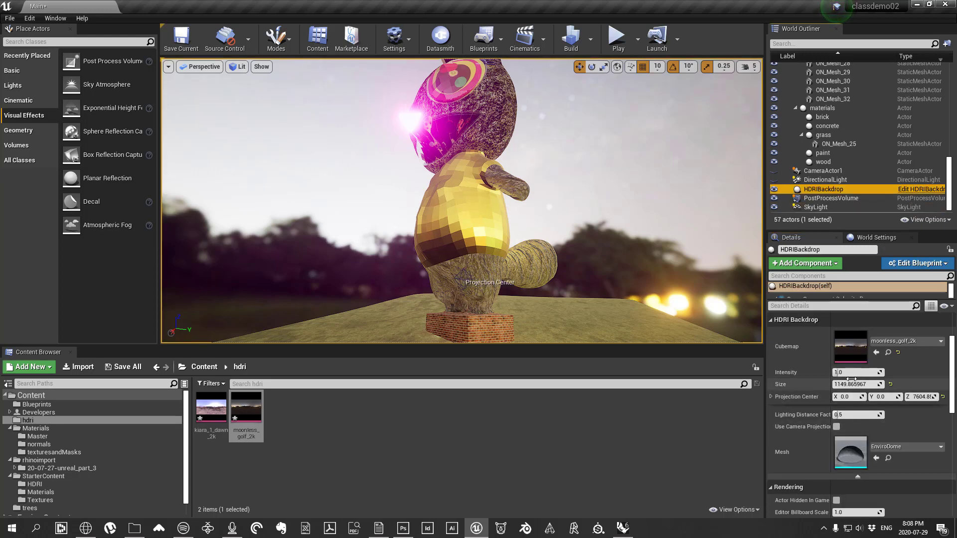
pyautogui.click(846, 372)
pyautogui.write('0.')
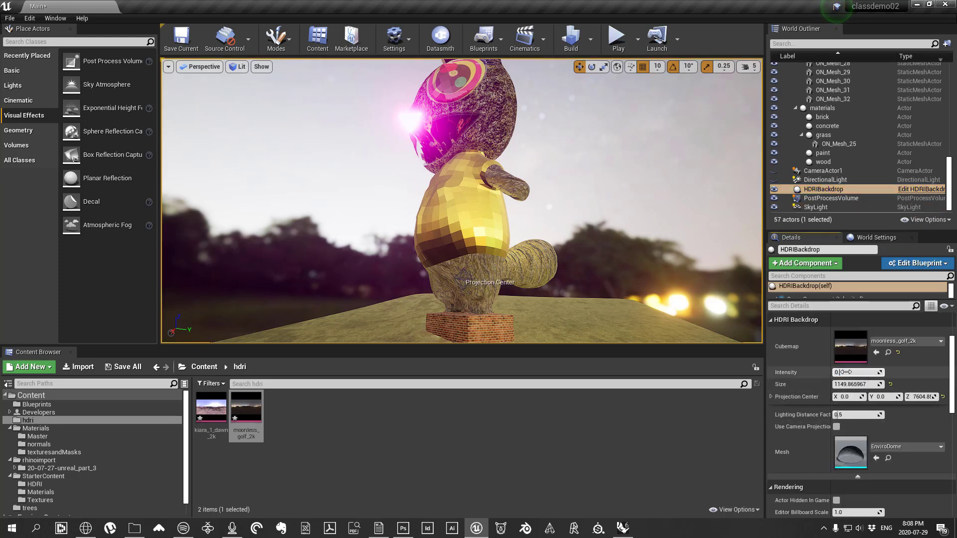
pyautogui.write('5')
pyautogui.press('Return')
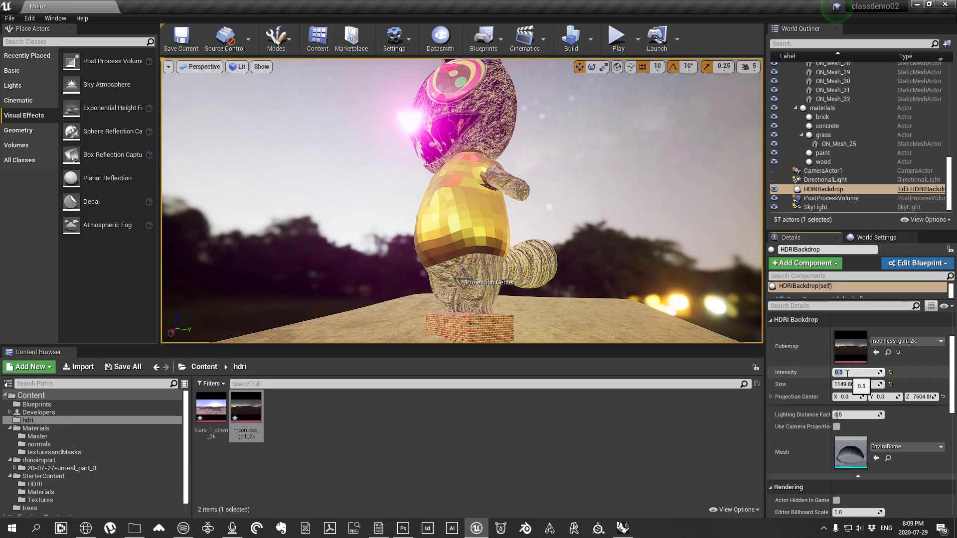
pyautogui.write('0.1')
pyautogui.press('Return')
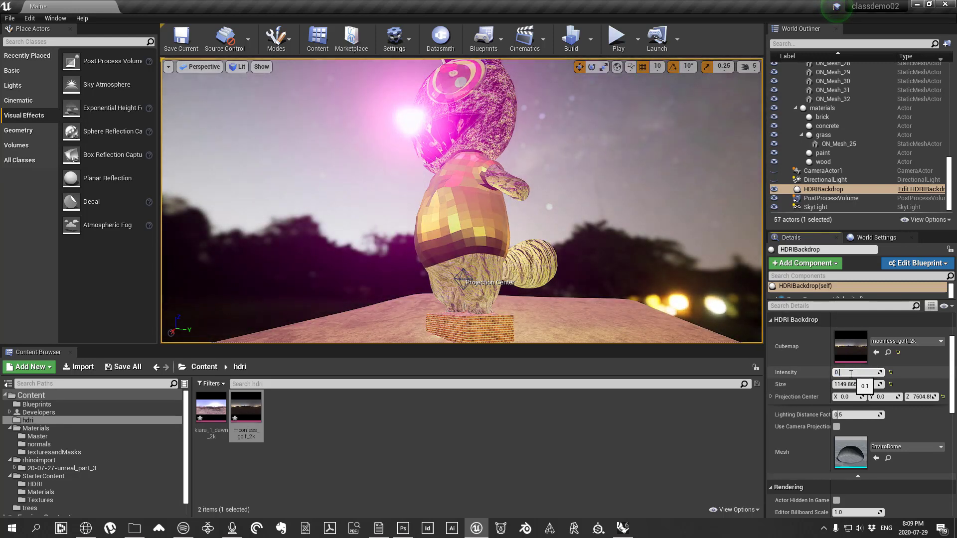
pyautogui.write('0.001')
pyautogui.press('Return')
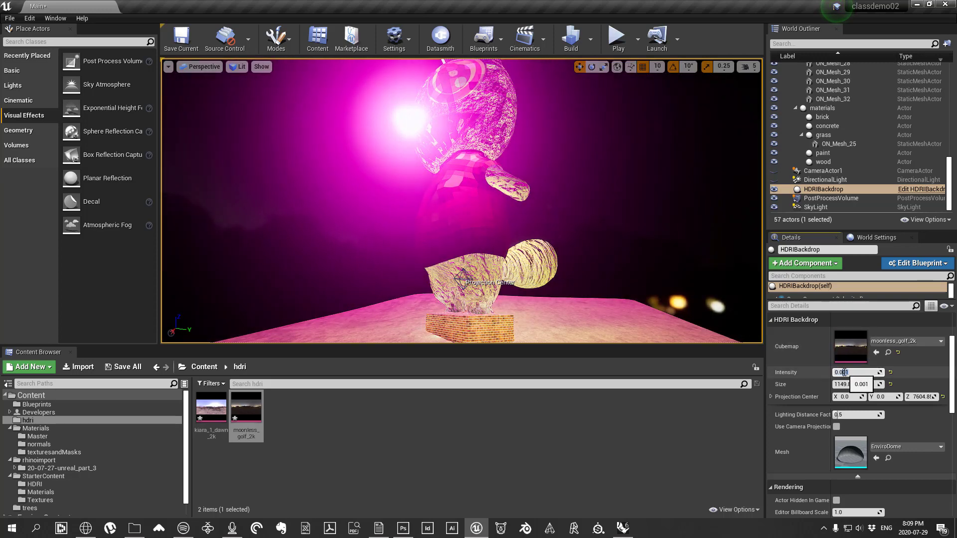
pyautogui.write('0.01')
pyautogui.press('Return')
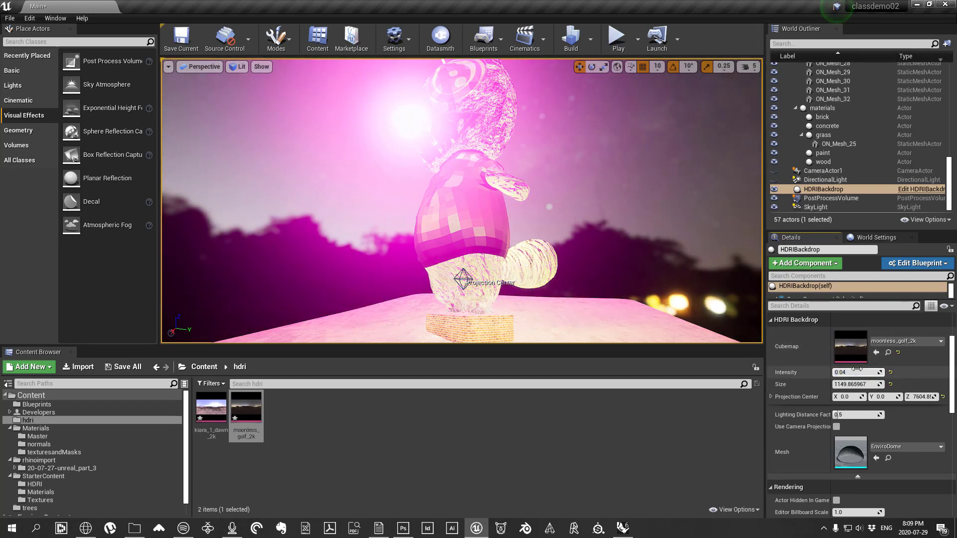
pyautogui.press('Return')
pyautogui.moveTo(633, 224); pyautogui.dragTo(393, 116, button='right')
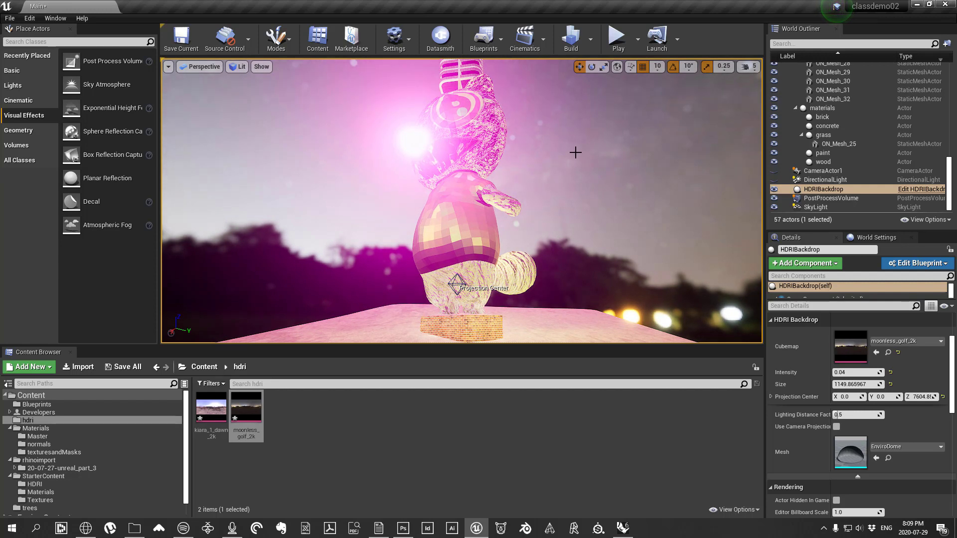
# Step: Open the nookface material from the Materials folder, inspect its emissive and normal nodes, and dismiss the preview mesh warning
pyautogui.click(208, 367)
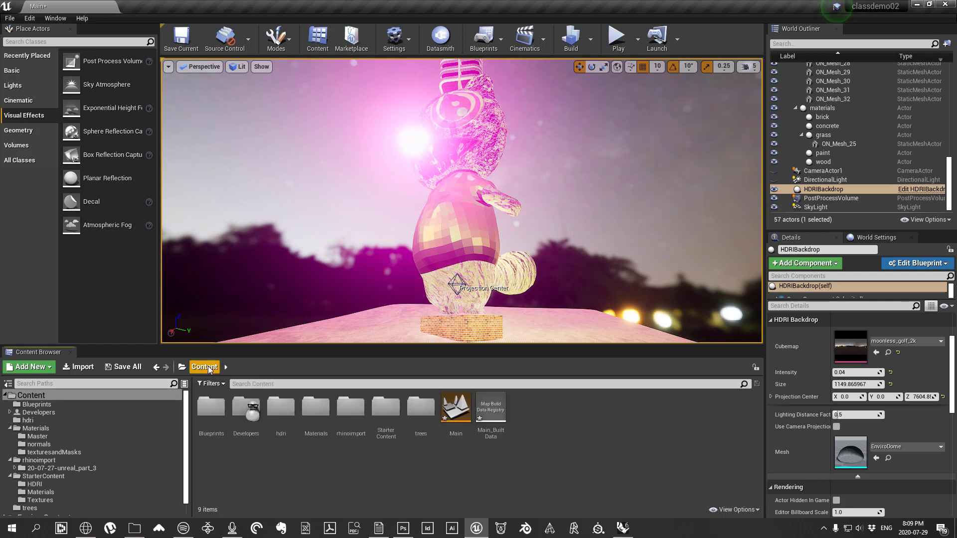
pyautogui.doubleClick(316, 406)
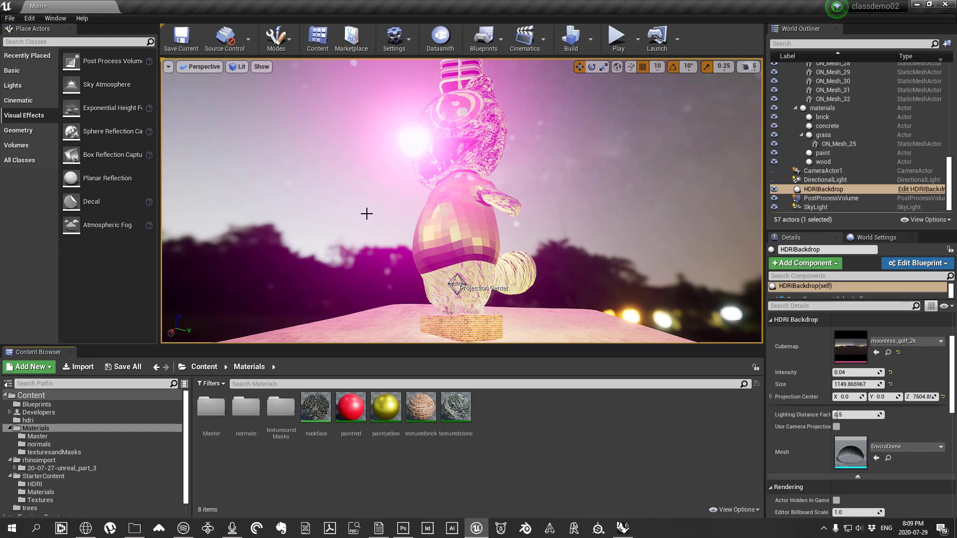
pyautogui.doubleClick(316, 407)
pyautogui.scroll(-4, 708, 267)
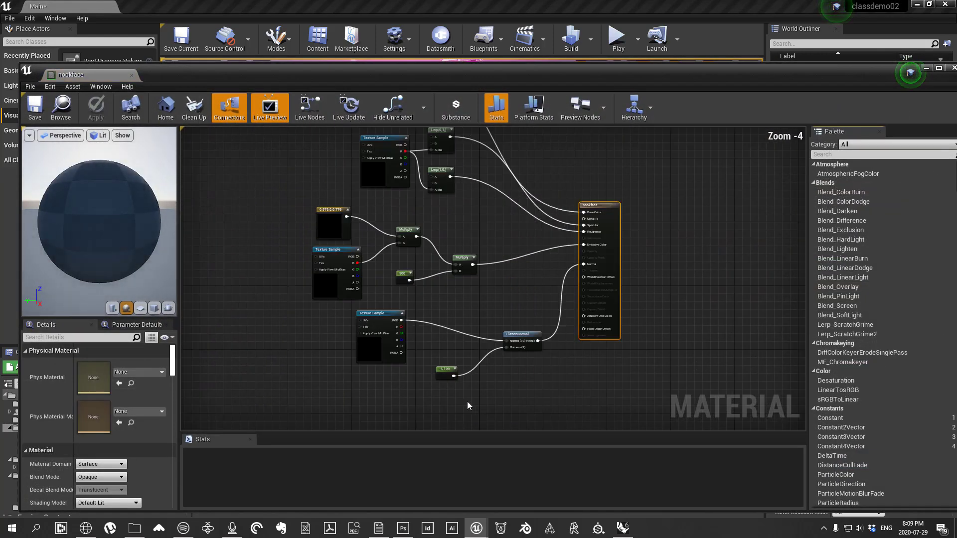
pyautogui.scroll(4, 561, 291)
pyautogui.click(560, 289)
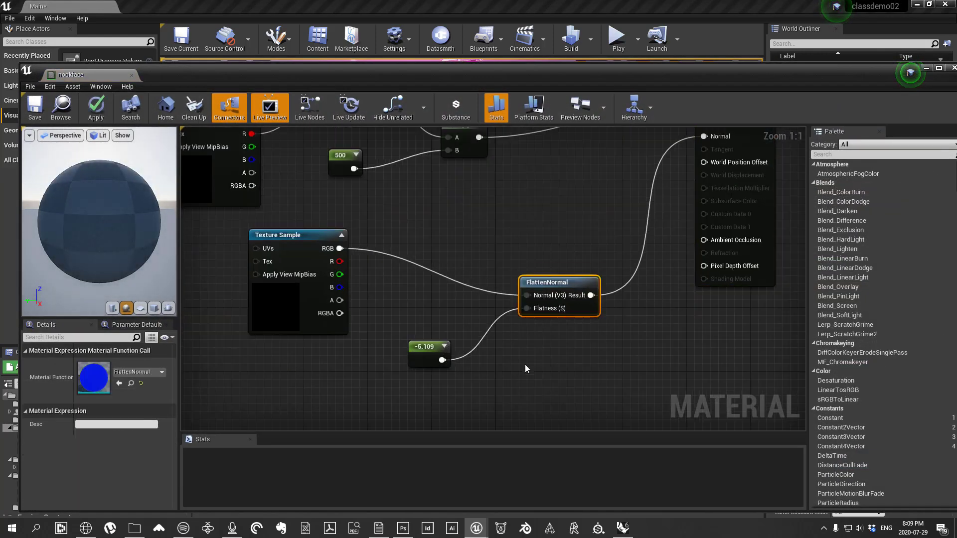
pyautogui.scroll(-3, 557, 402)
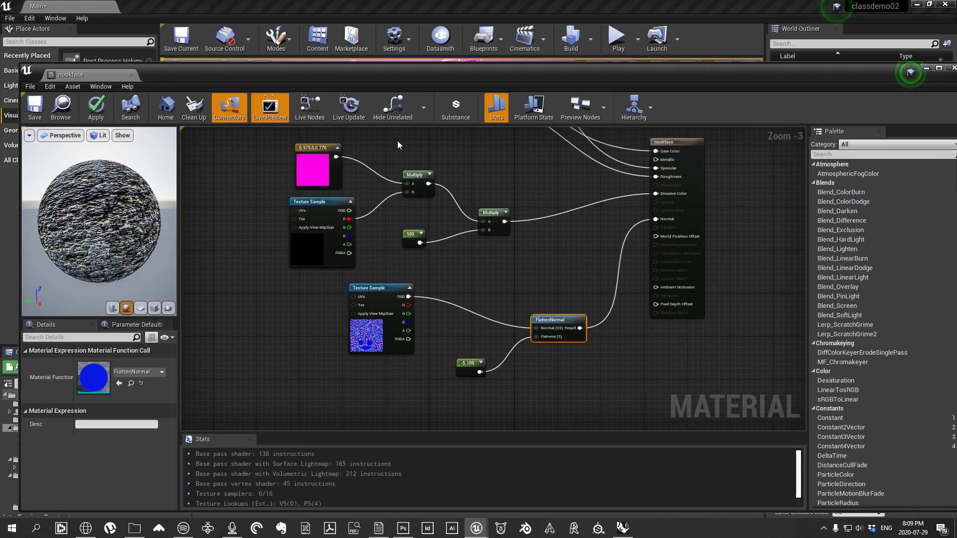
pyautogui.scroll(2, 400, 239)
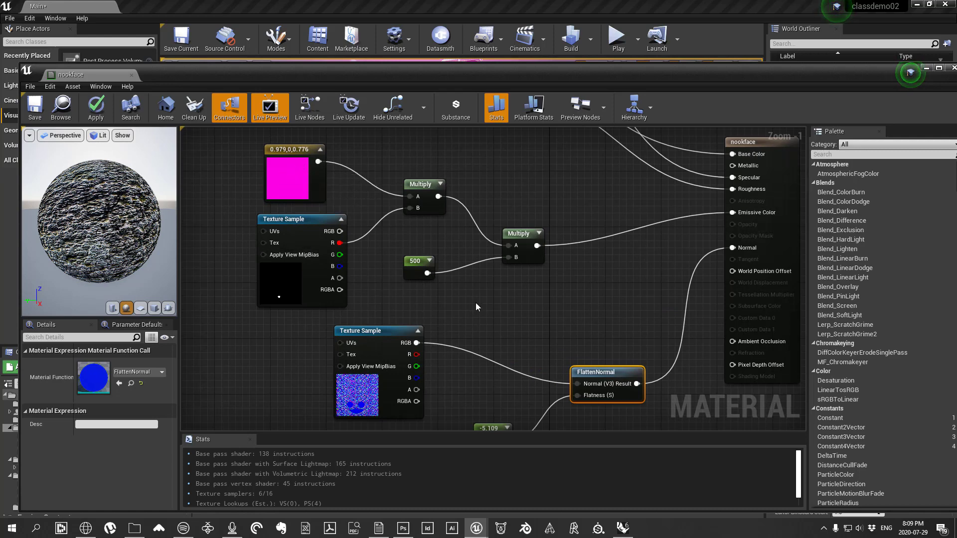
pyautogui.click(168, 308)
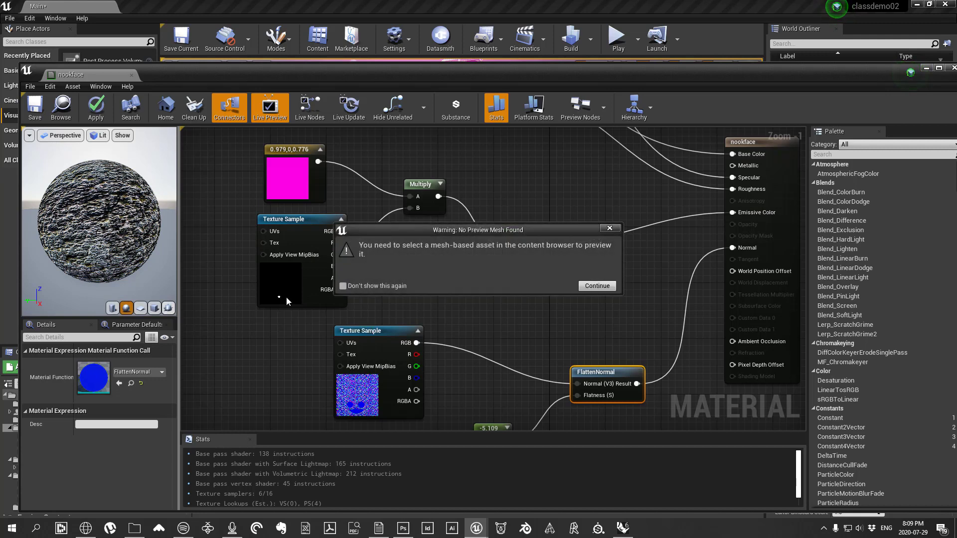
pyautogui.click(609, 230)
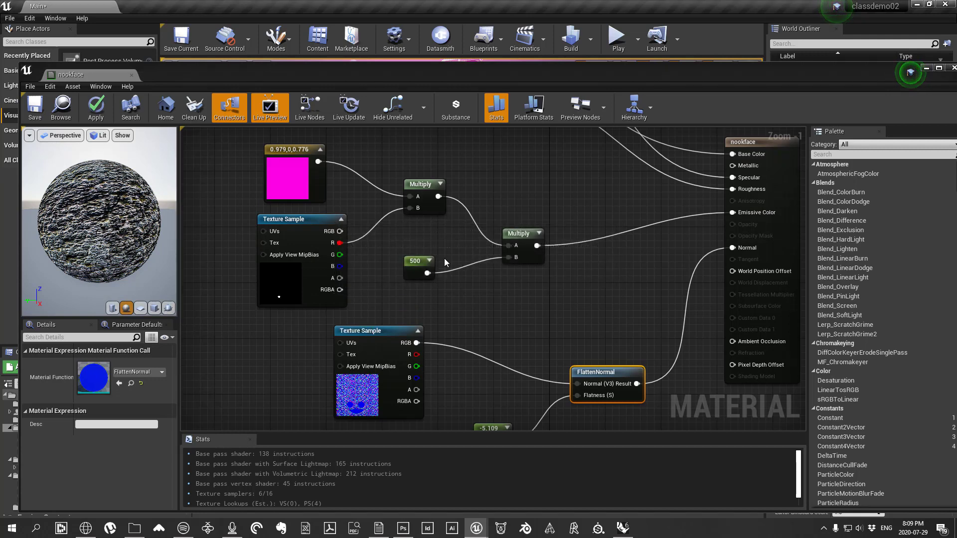
# Step: Set the constant multiplying nookface's emissive colour to 50, save the material and move its window aside
pyautogui.click(413, 261)
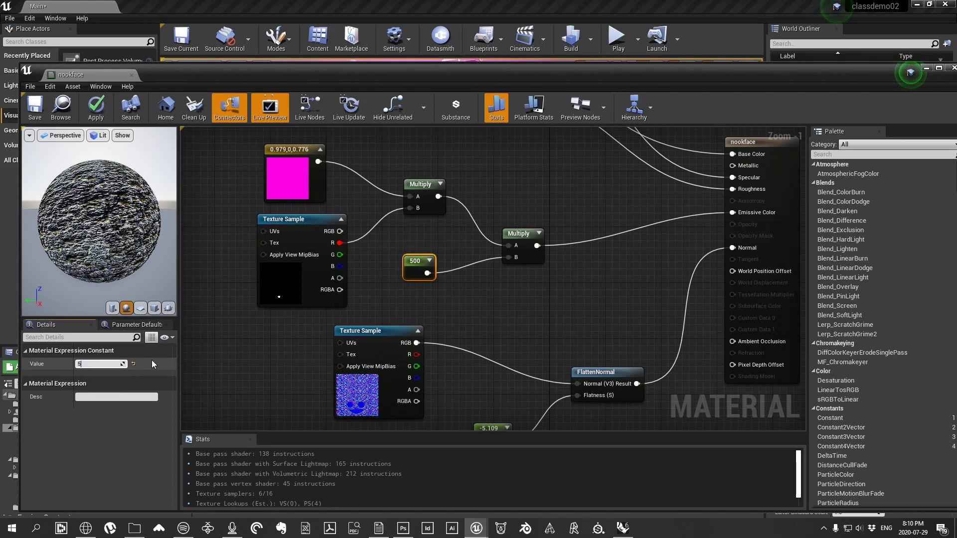
pyautogui.press('Return')
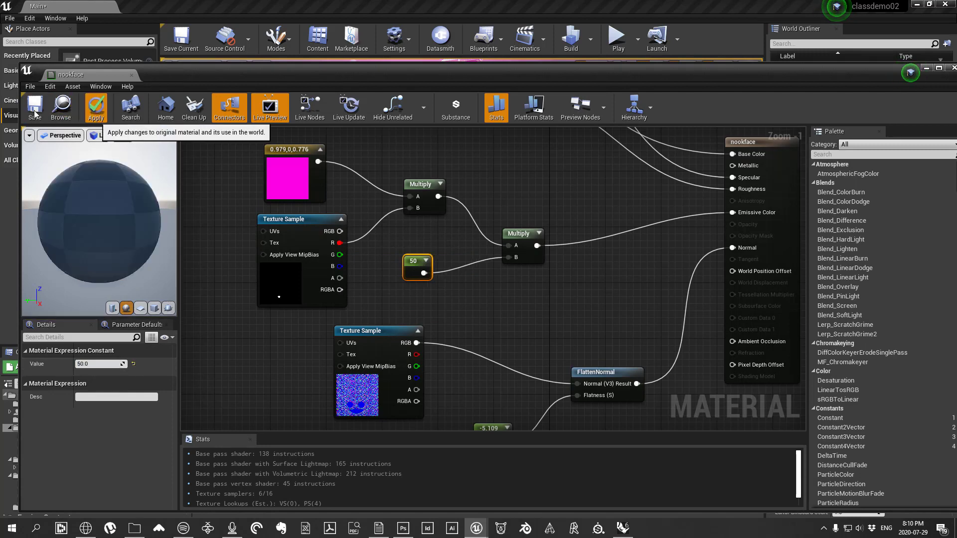
pyautogui.click(42, 110)
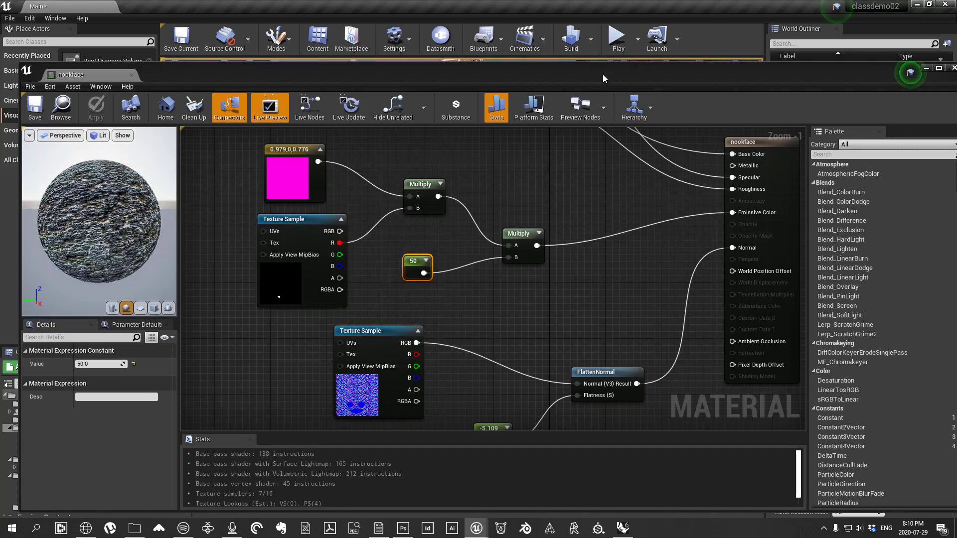
pyautogui.moveTo(603, 73); pyautogui.dragTo(644, 49)
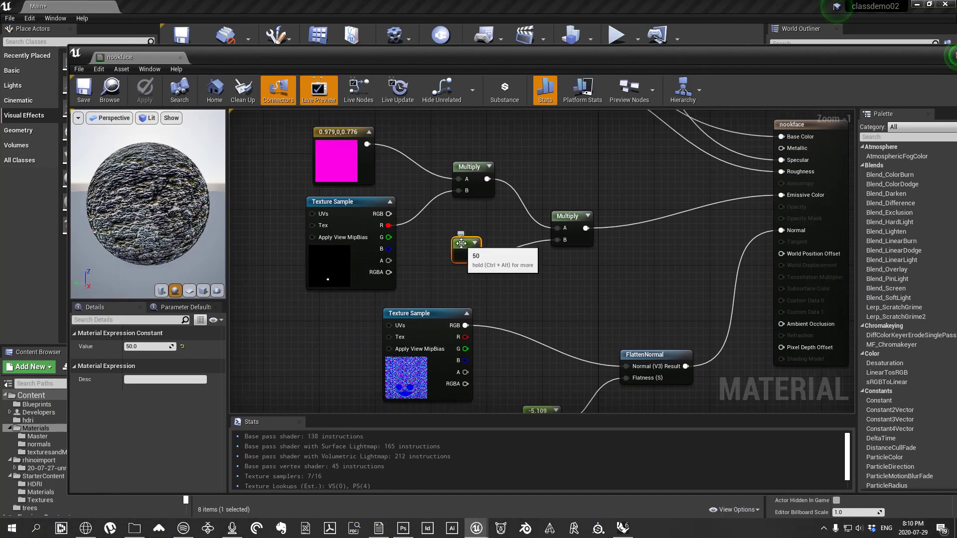
# Step: Set nookface's emissive multiplier constant to 1, save the material and clear its editor off the level viewport
pyautogui.write('1')
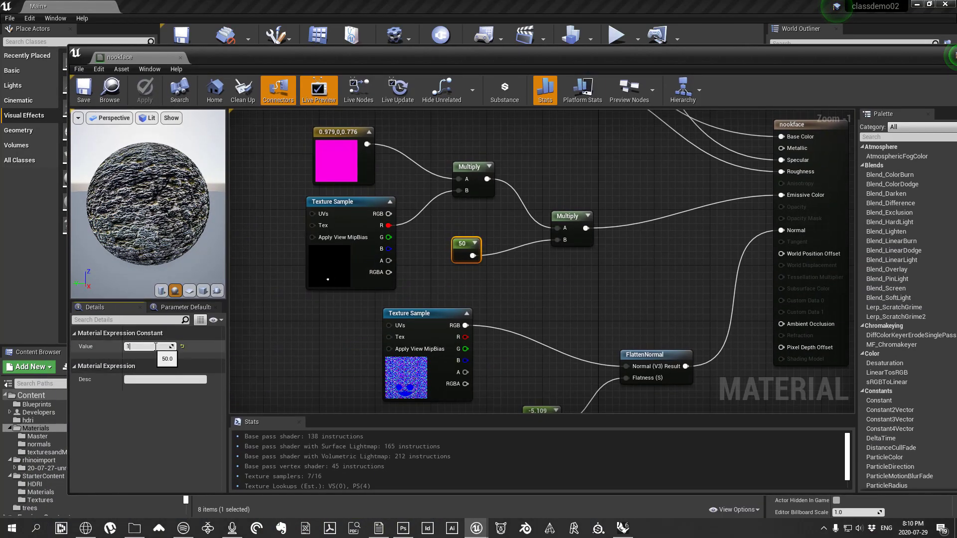
pyautogui.press('Return')
pyautogui.click(146, 91)
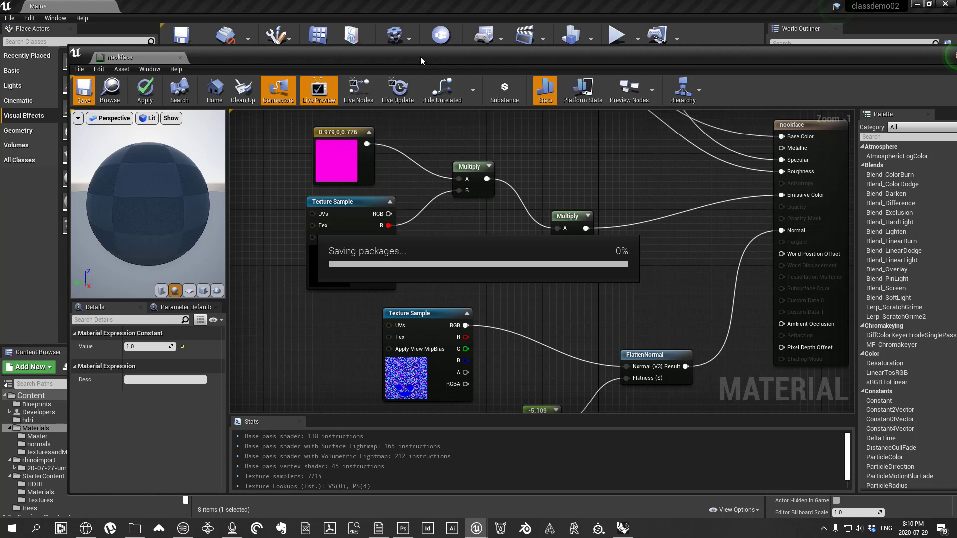
pyautogui.moveTo(445, 52); pyautogui.dragTo(415, 139)
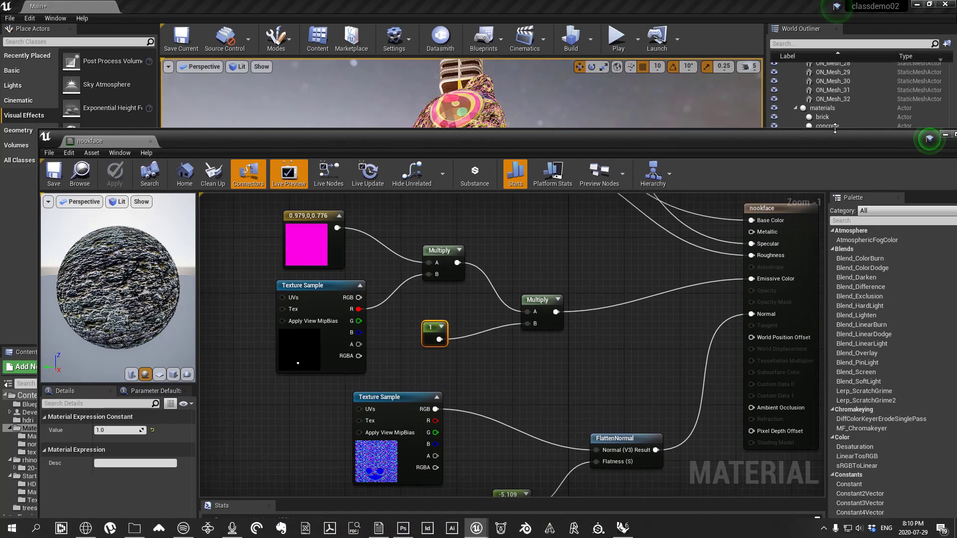
pyautogui.moveTo(787, 137); pyautogui.dragTo(541, 150)
pyautogui.click(728, 147)
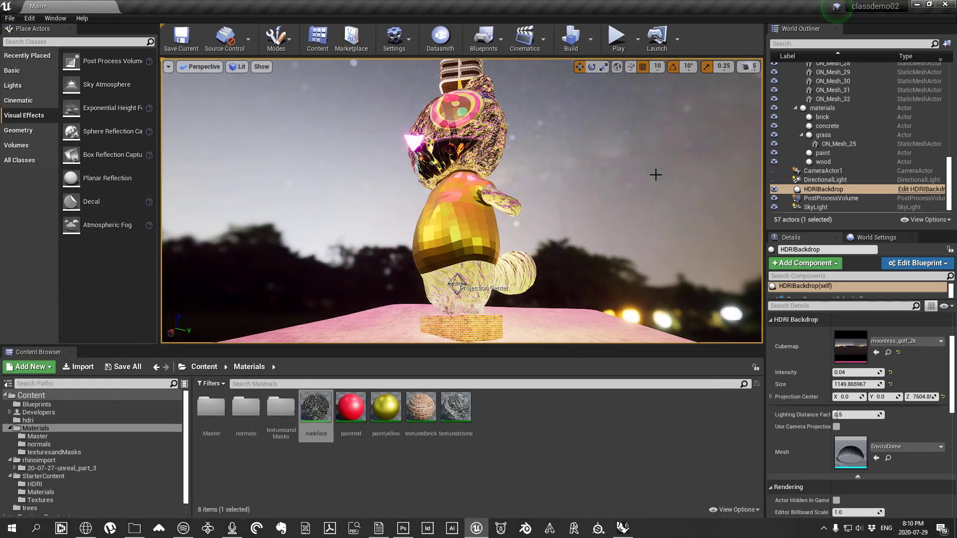
# Step: Build only the lighting, hide the HDRIBackdrop and close the message log
pyautogui.click(590, 41)
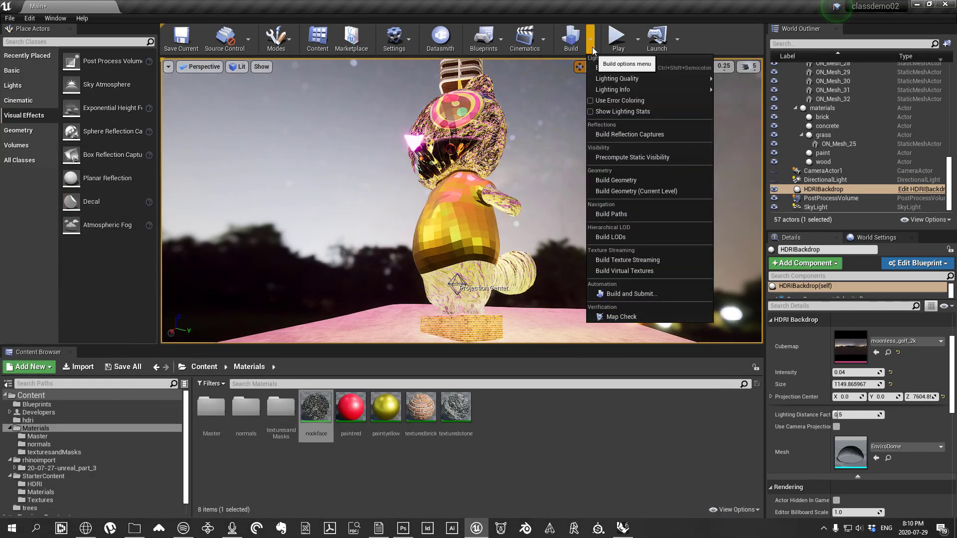
pyautogui.moveTo(627, 78)
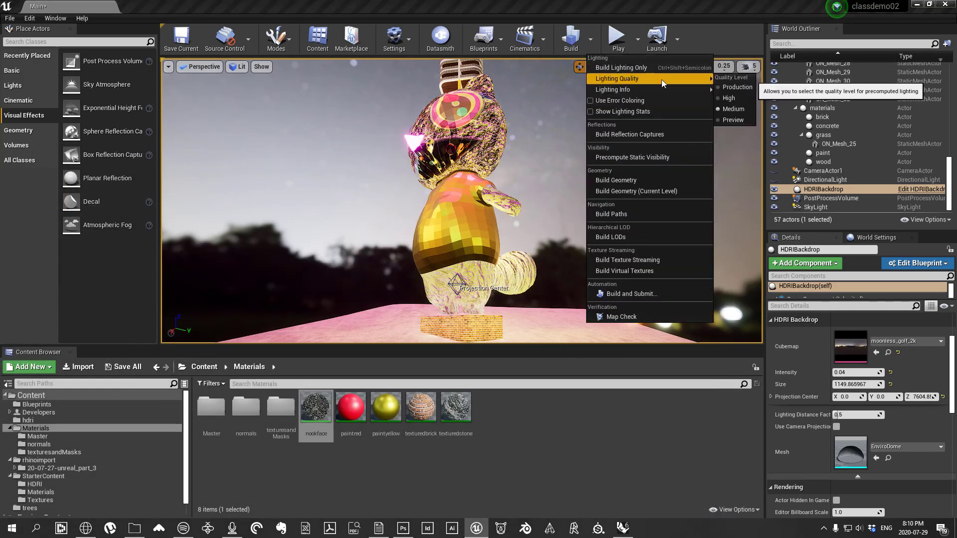
pyautogui.click(623, 68)
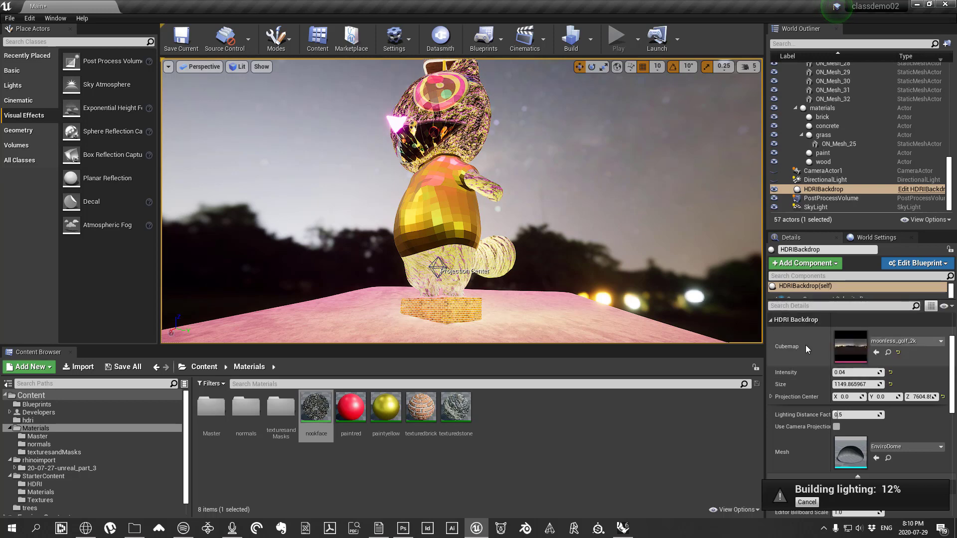
pyautogui.scroll(3, 821, 354)
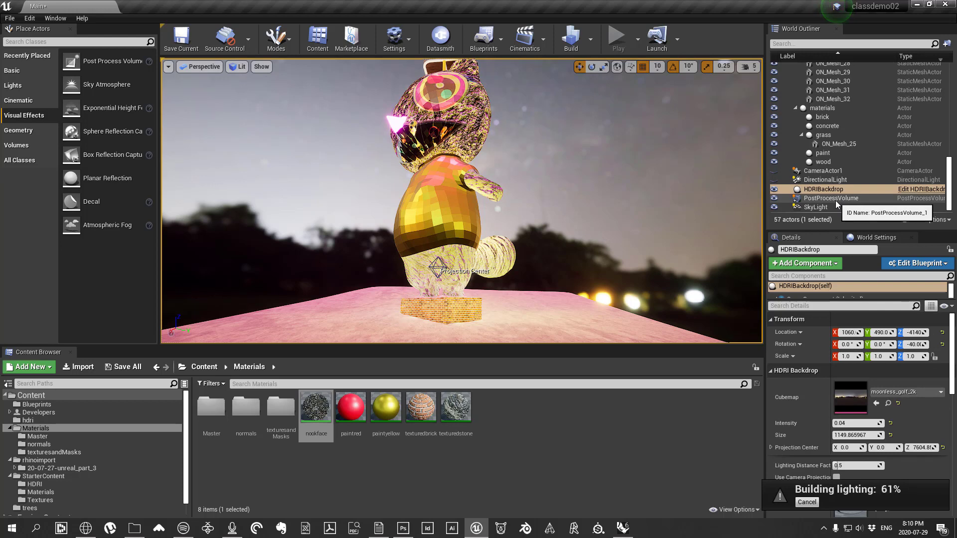
pyautogui.moveTo(708, 172); pyautogui.dragTo(701, 192, button='right')
pyautogui.click(774, 189)
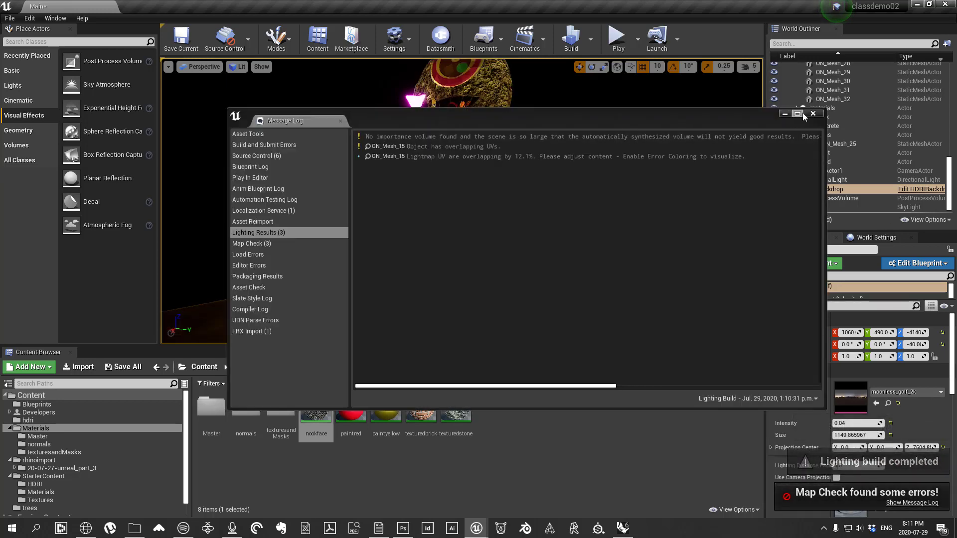
pyautogui.click(813, 115)
# Step: Show the HDRIBackdrop again and rebuild only the lighting
pyautogui.moveTo(614, 142); pyautogui.dragTo(591, 149, button='right')
pyautogui.click(774, 189)
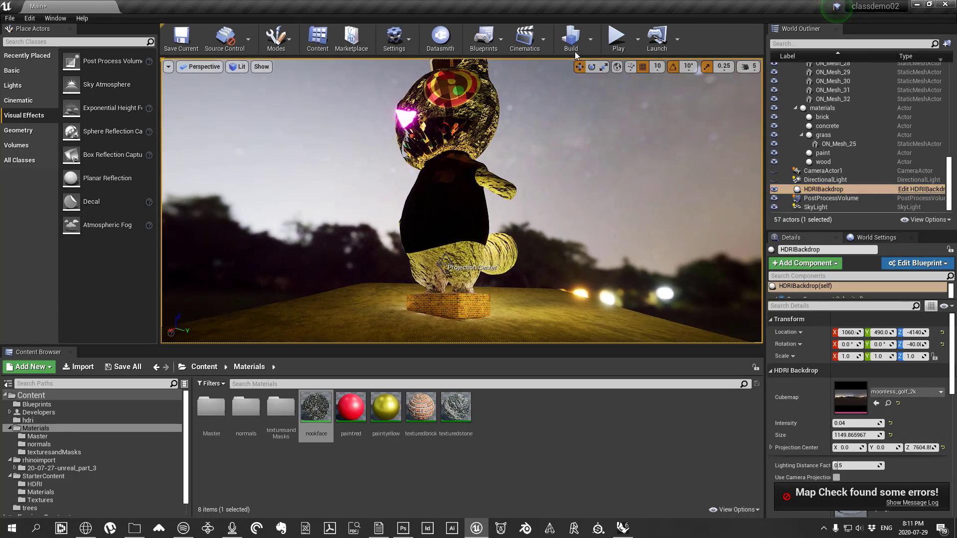
pyautogui.click(595, 48)
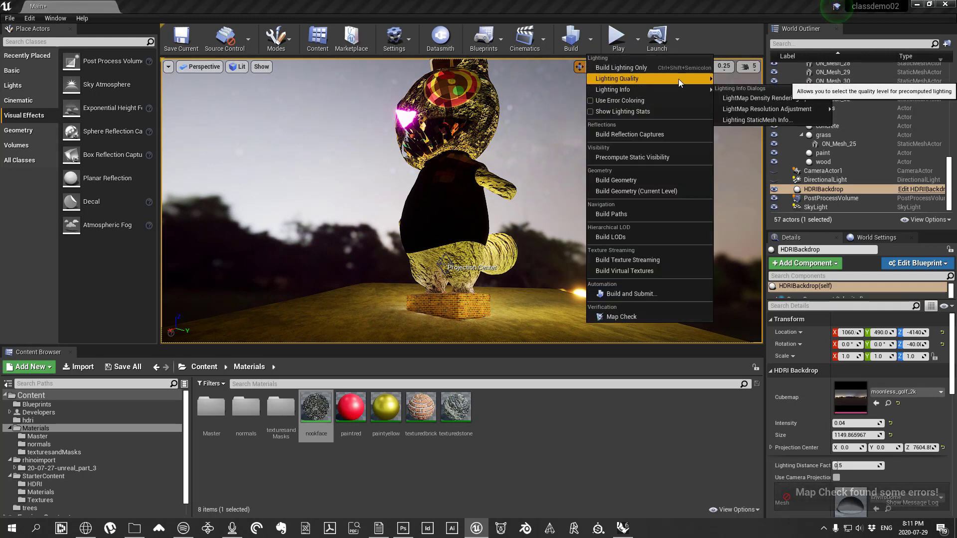
pyautogui.moveTo(678, 79)
pyautogui.click(628, 68)
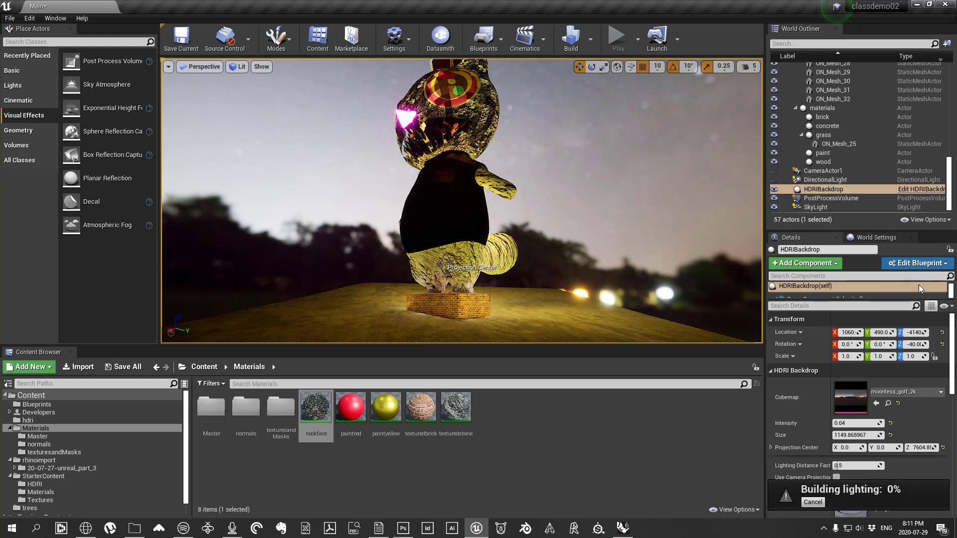
# Step: Enable the PostProcessVolume's exposure metering mode override and set it to Manual
pyautogui.click(831, 198)
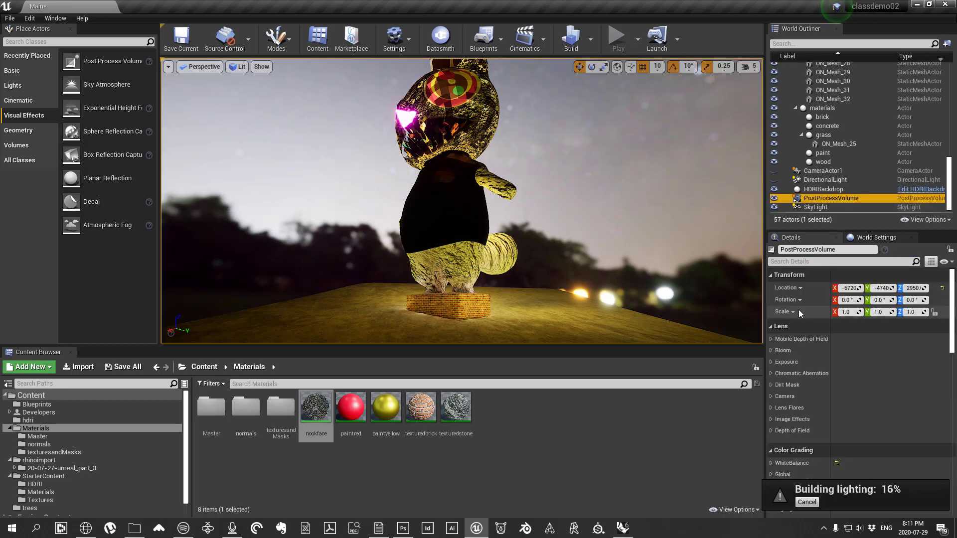
pyautogui.click(772, 362)
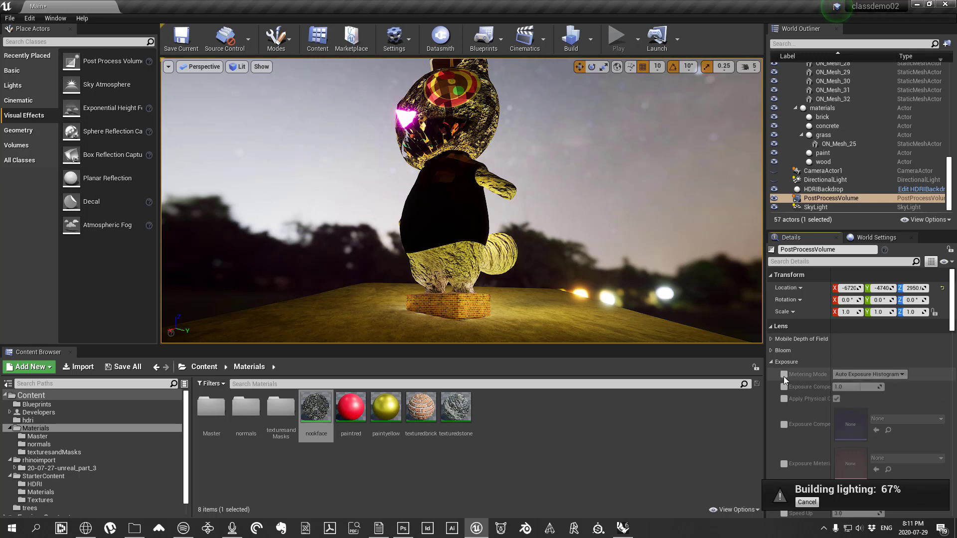
pyautogui.click(784, 375)
pyautogui.click(878, 375)
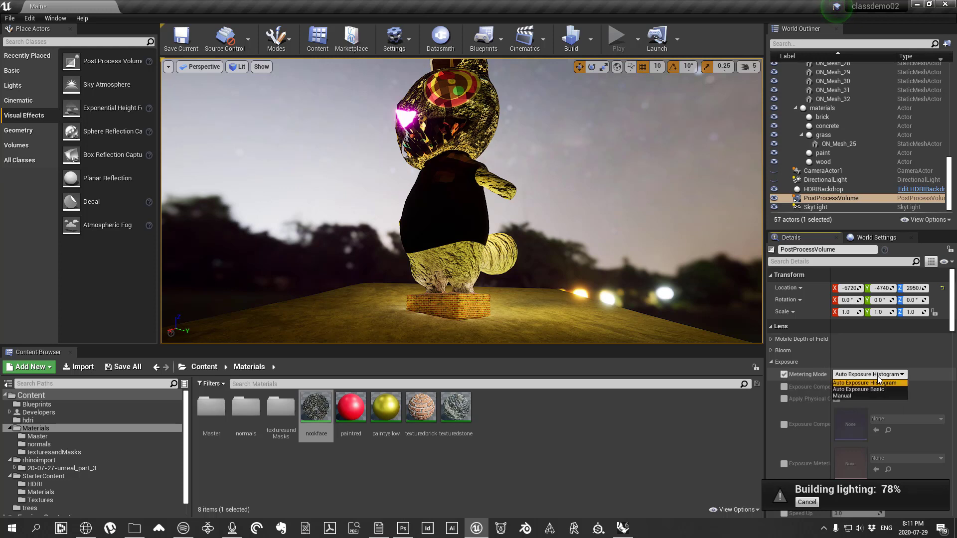
pyautogui.click(842, 395)
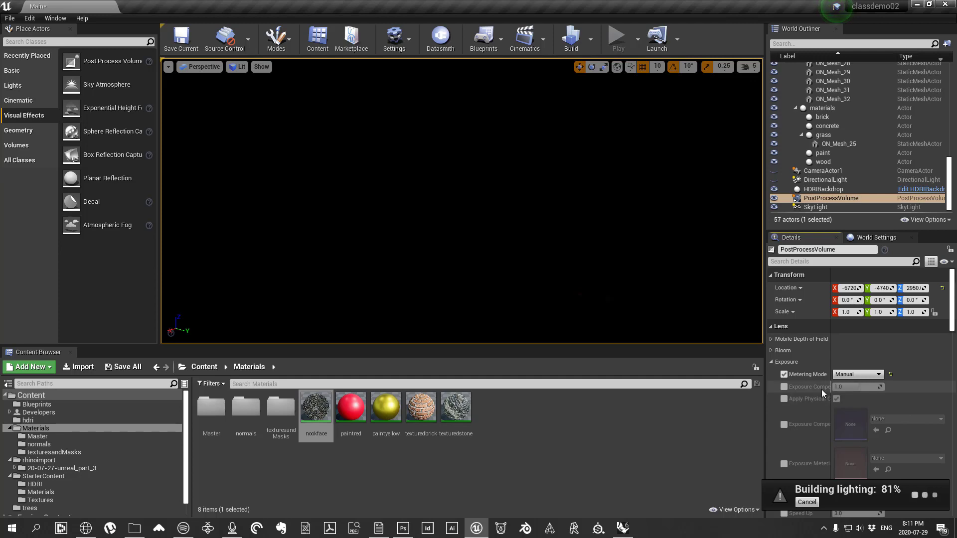
# Step: Override the PostProcessVolume's exposure compensation with 15.0 and close the message log
pyautogui.click(784, 388)
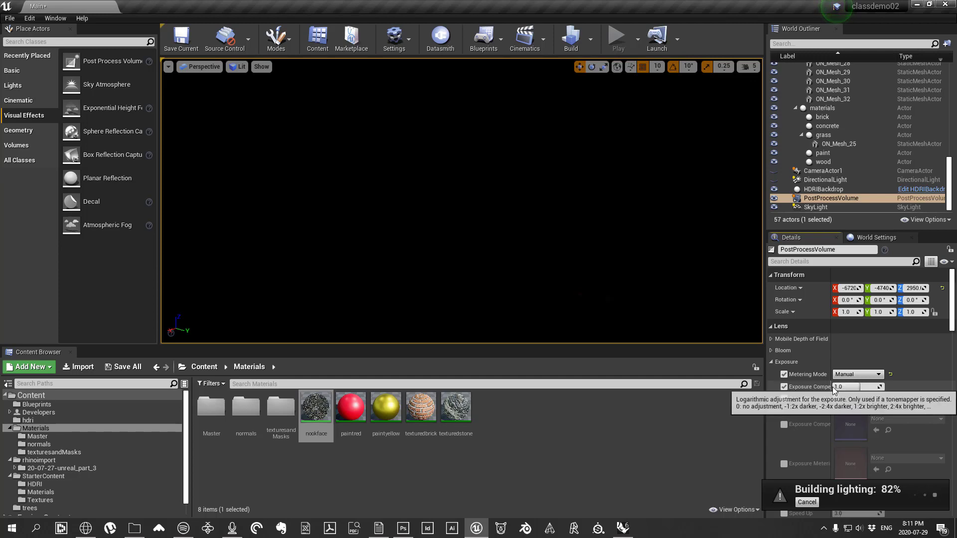
pyautogui.moveTo(833, 387); pyautogui.dragTo(876, 388)
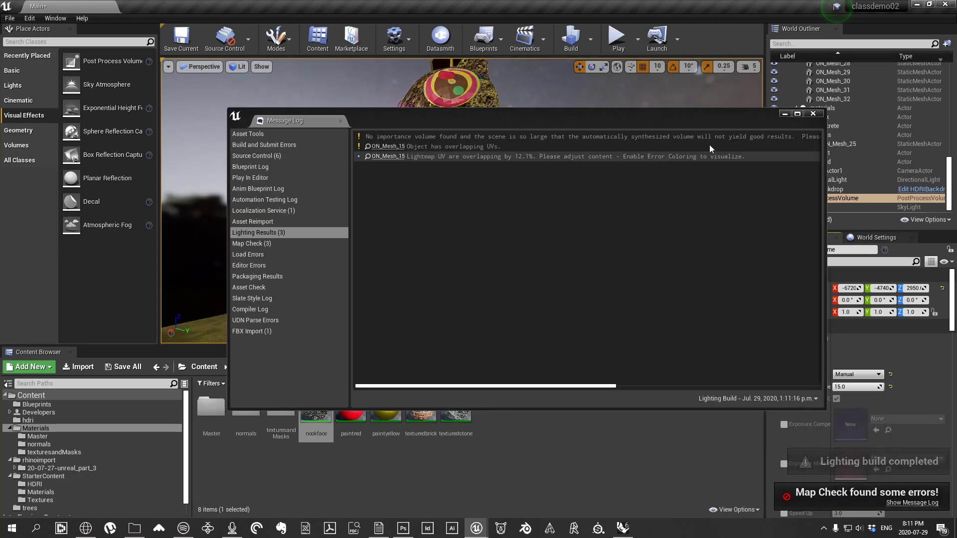
pyautogui.click(814, 113)
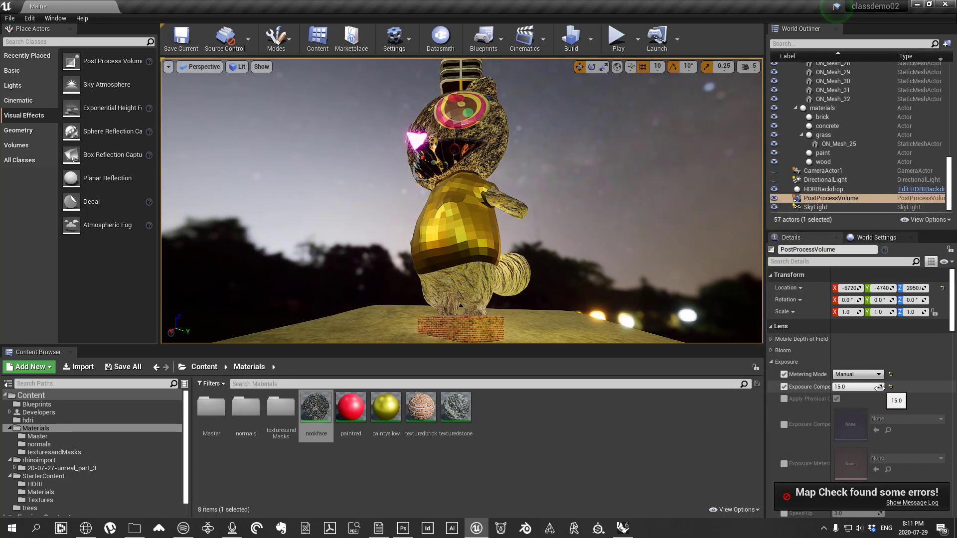
pyautogui.moveTo(856, 387); pyautogui.dragTo(839, 387)
pyautogui.moveTo(880, 387); pyautogui.dragTo(884, 387)
pyautogui.click(772, 363)
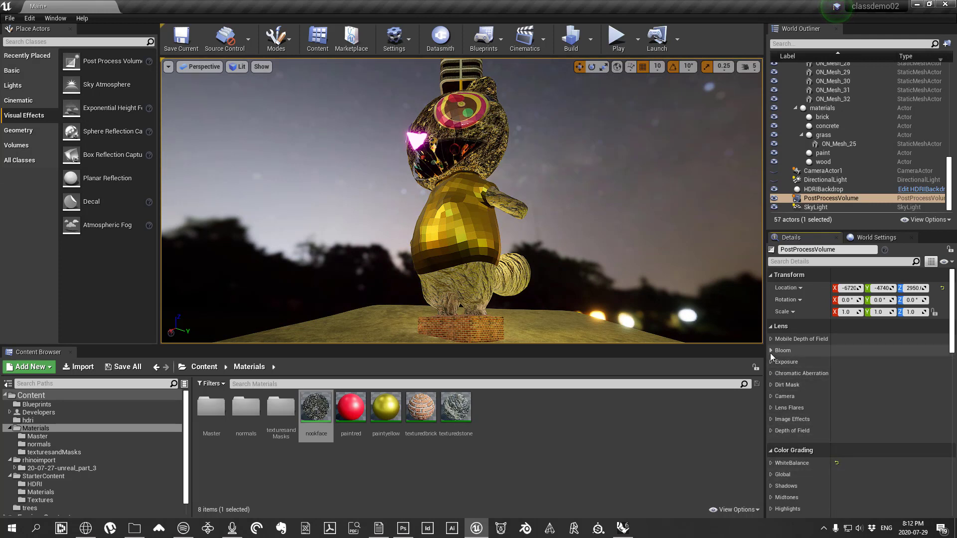
# Step: Override the PostProcessVolume's camera settings with a shutter speed of about 172.34 and an ISO of about 272.41
pyautogui.scroll(-6, 780, 423)
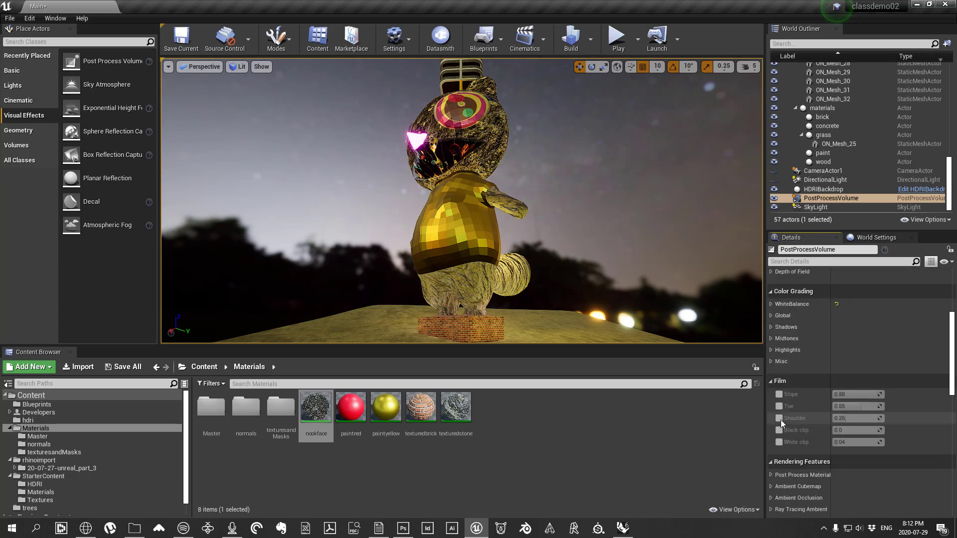
pyautogui.scroll(-2, 805, 431)
pyautogui.scroll(2, 804, 418)
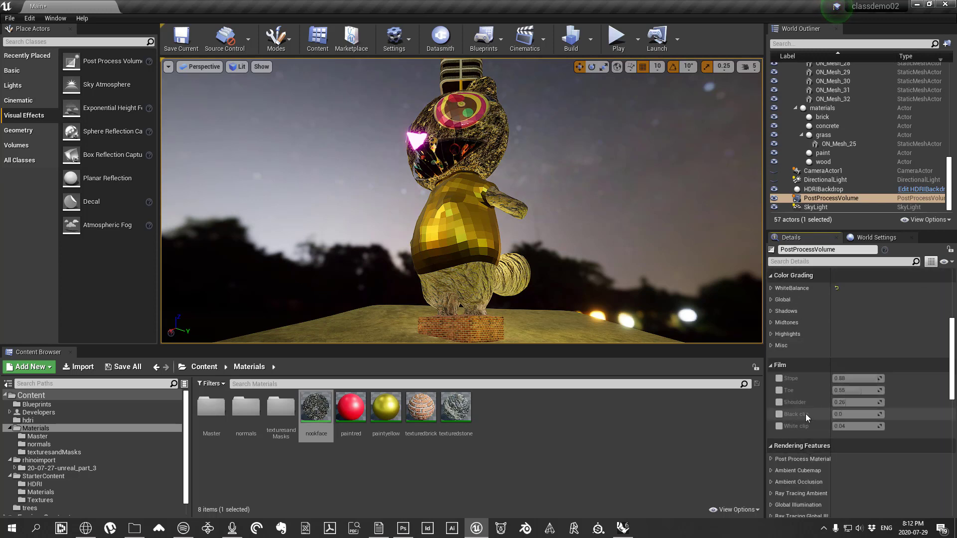
pyautogui.scroll(2, 798, 396)
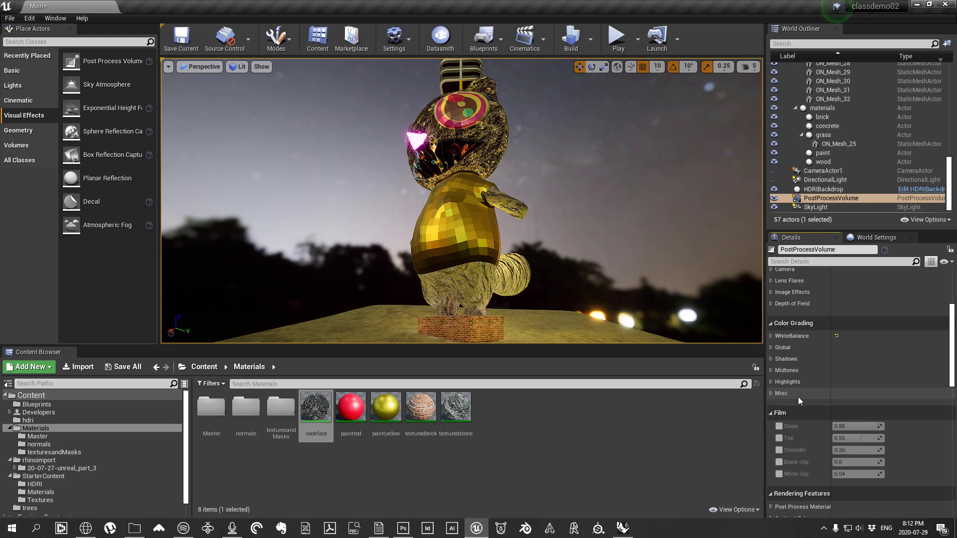
pyautogui.scroll(3, 786, 414)
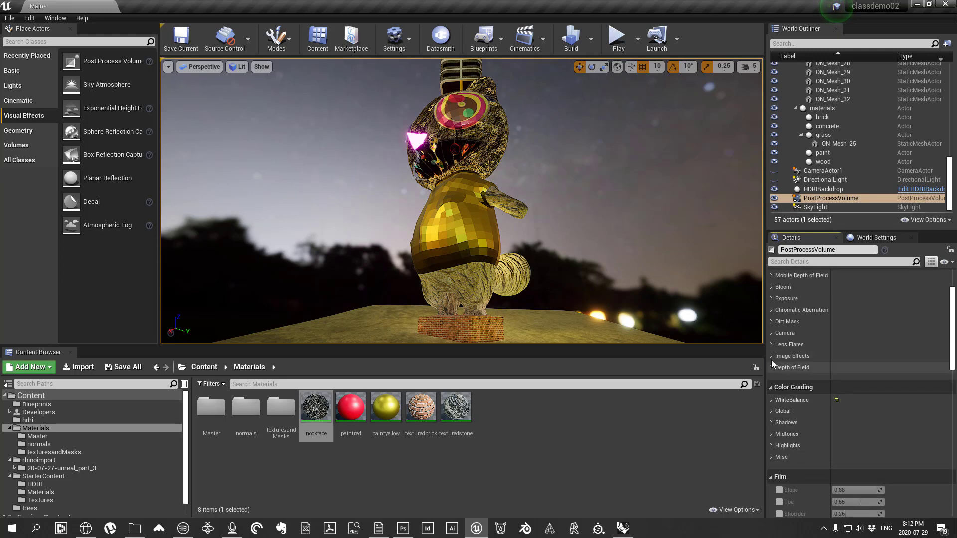
pyautogui.click(783, 333)
pyautogui.click(784, 345)
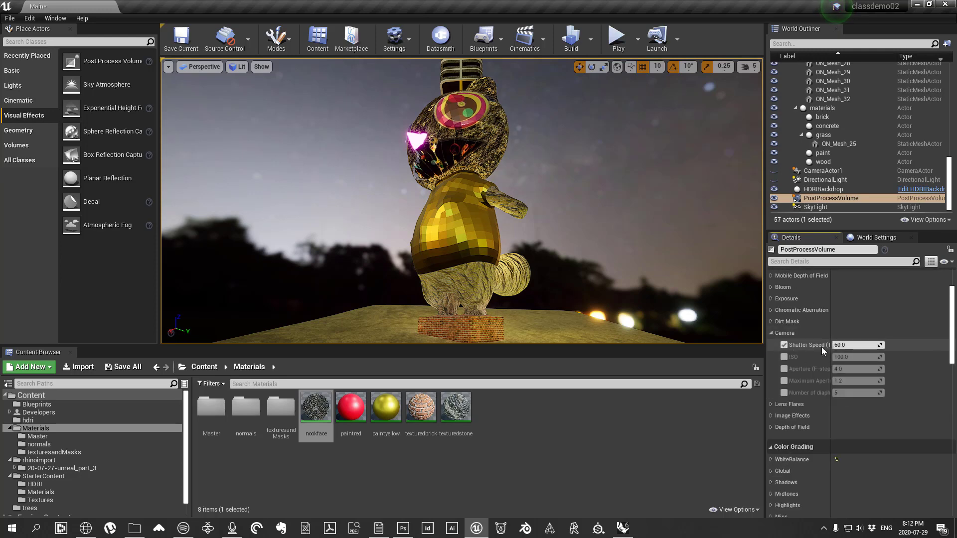
pyautogui.moveTo(857, 345); pyautogui.dragTo(837, 369)
pyautogui.click(784, 357)
# Step: Override the volume's camera aperture with 4.0 and its maximum aperture with about 0.895
pyautogui.click(784, 369)
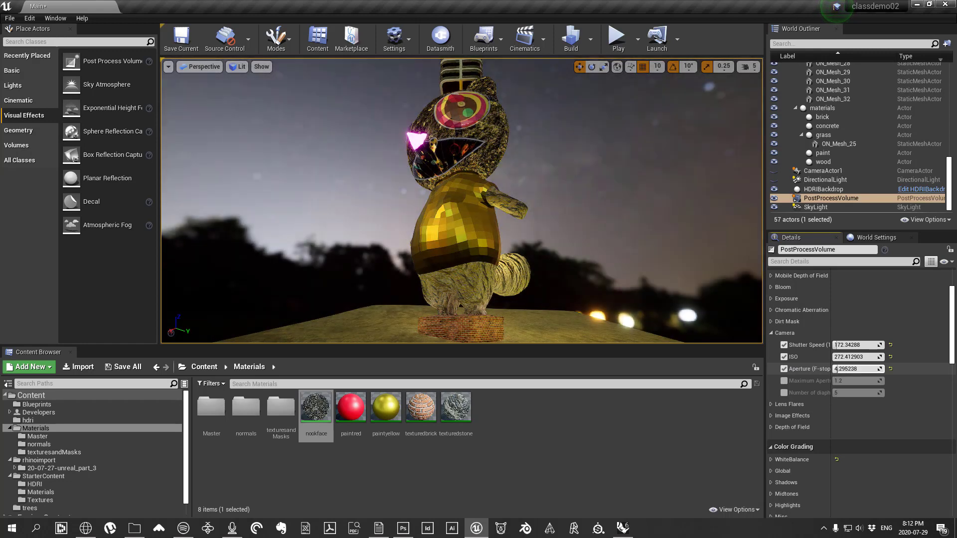
pyautogui.click(836, 369)
pyautogui.write('4')
pyautogui.press('Return')
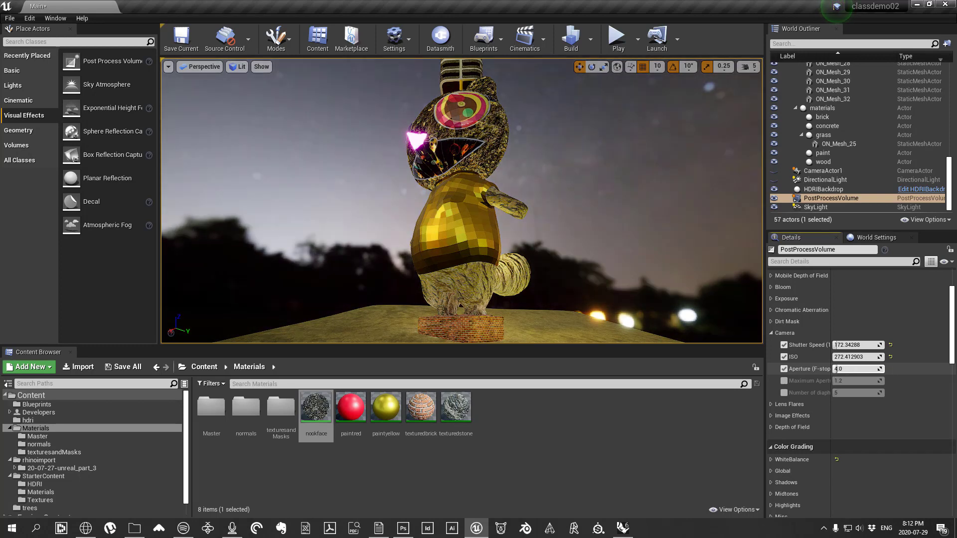
pyautogui.click(785, 381)
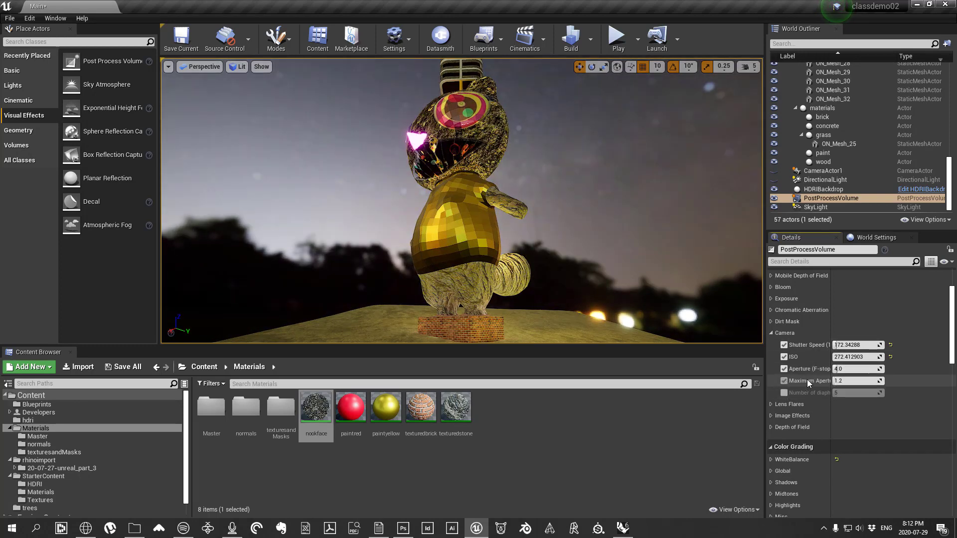
pyautogui.moveTo(847, 381); pyautogui.dragTo(854, 381)
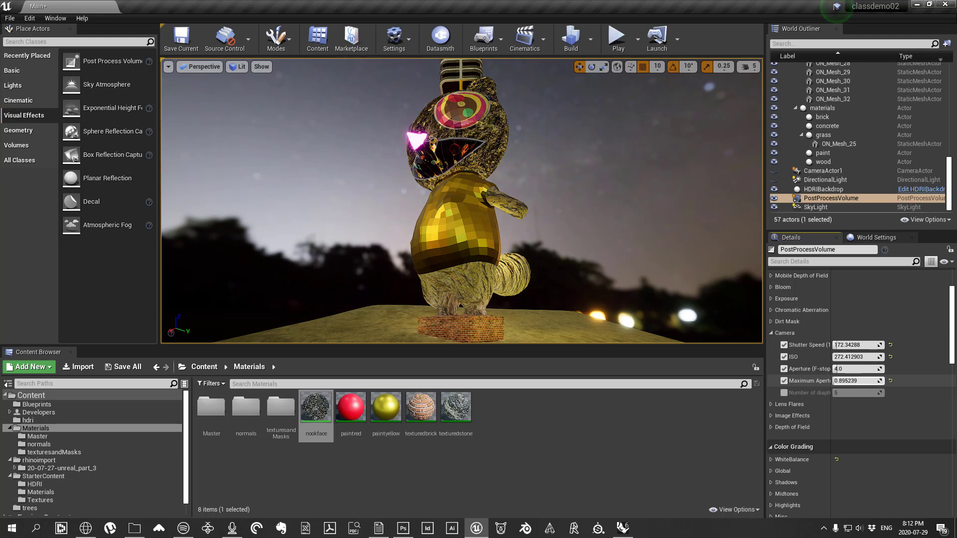
pyautogui.moveTo(649, 209)
pyautogui.mouseDown(button='right')
pyautogui.moveTo(648, 237)
pyautogui.moveTo(646, 203)
pyautogui.moveTo(679, 215)
pyautogui.moveTo(638, 222)
pyautogui.mouseUp(button='right')
pyautogui.click(772, 333)
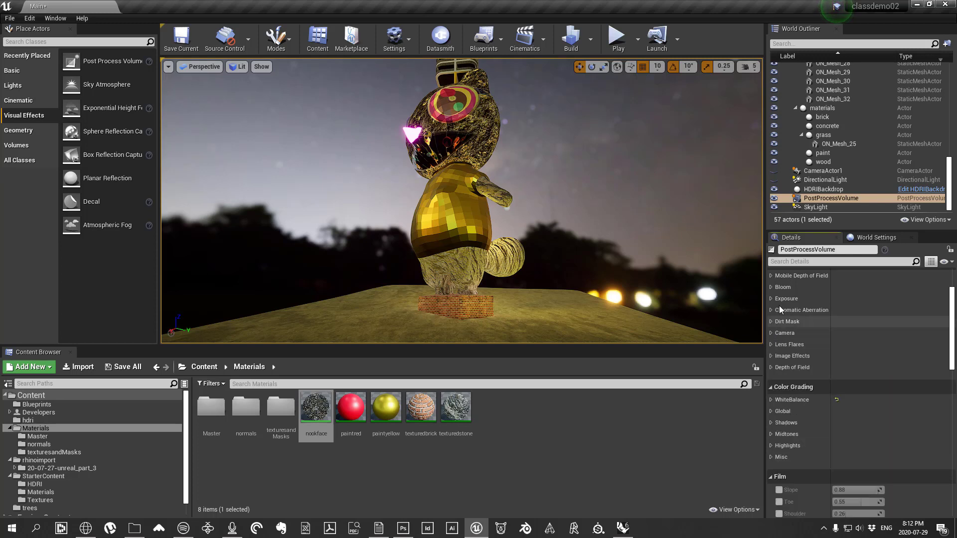
# Step: Enable the white balance temperature override and cool the scene to about 4071
pyautogui.click(771, 400)
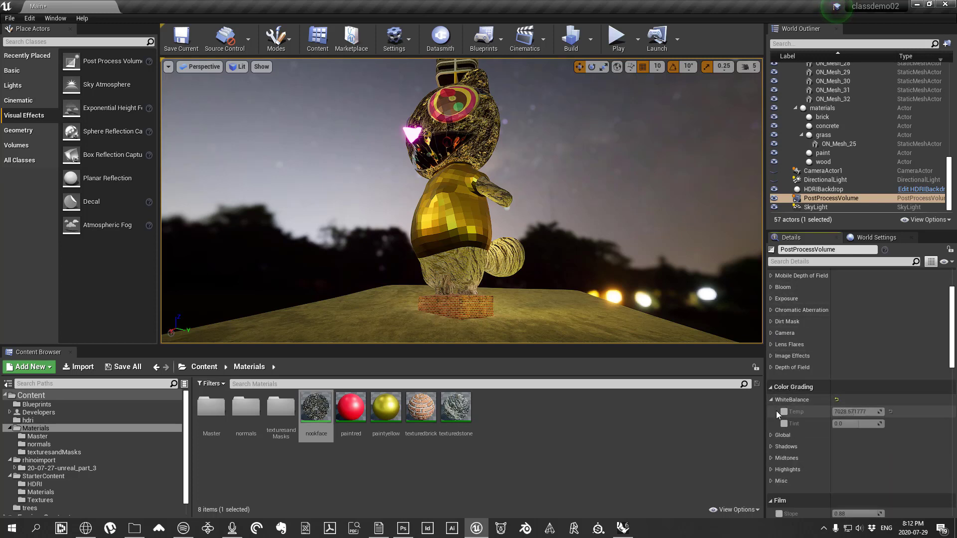
pyautogui.click(784, 412)
pyautogui.moveTo(856, 411); pyautogui.dragTo(842, 412)
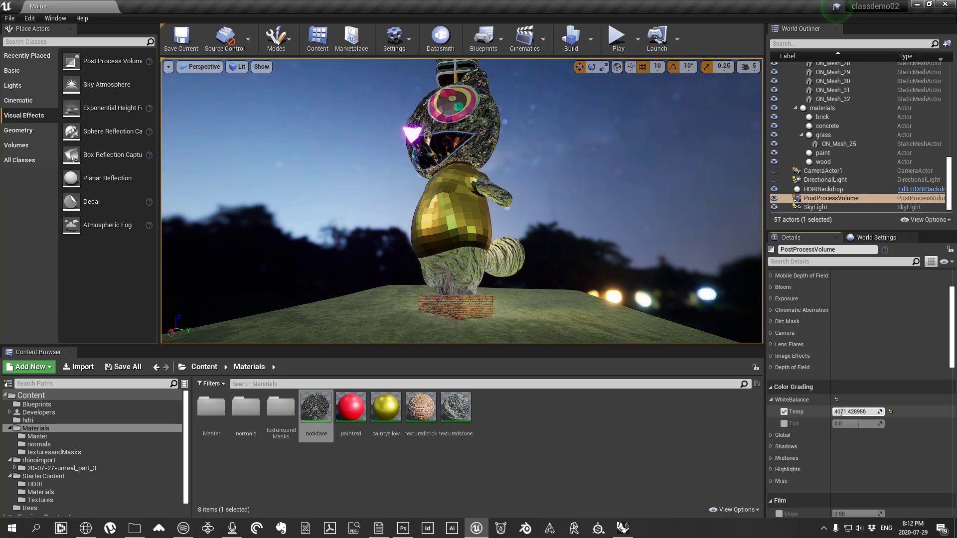
pyautogui.click(771, 400)
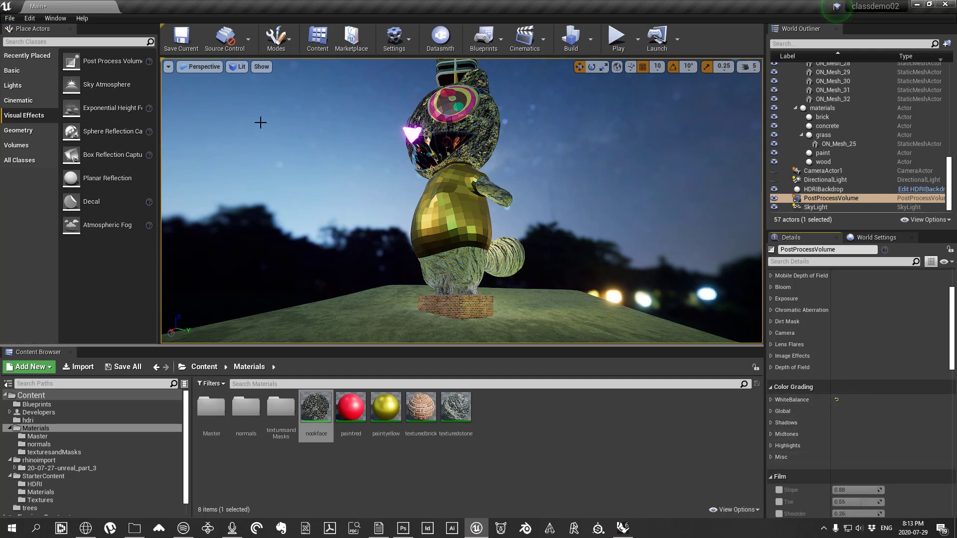
# Step: Try Atmospheric Fog beside the statue, including a pale blue default light color, and delete the fog actors
pyautogui.moveTo(99, 224); pyautogui.dragTo(393, 229)
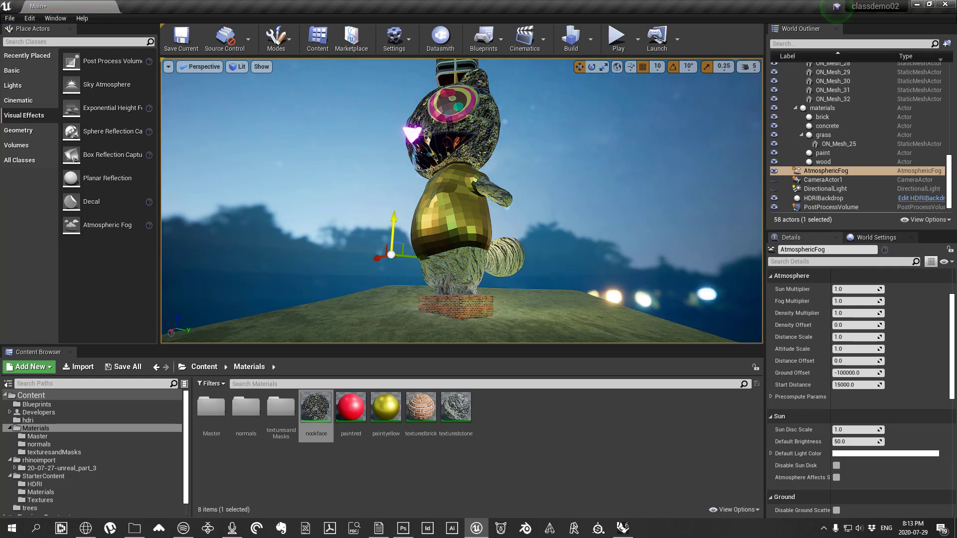
pyautogui.scroll(-5, 862, 334)
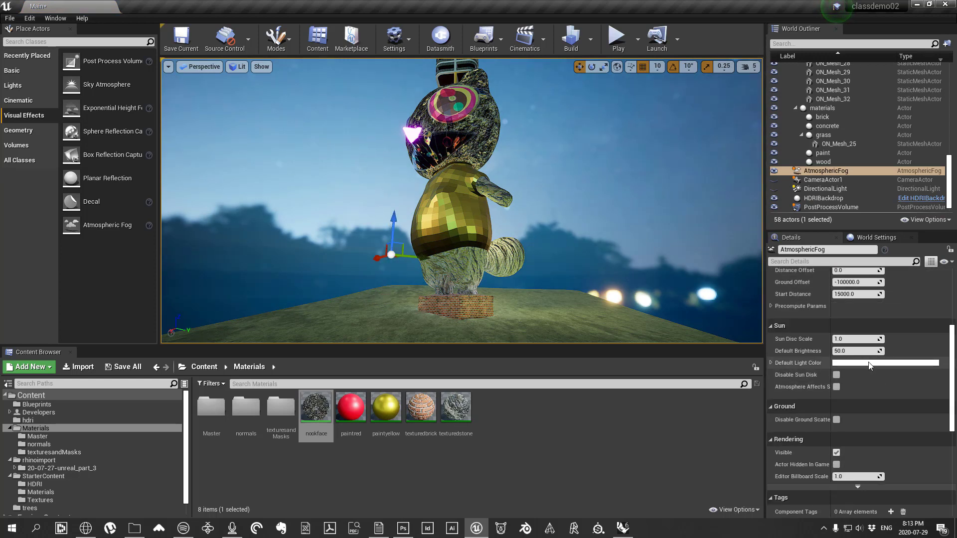
pyautogui.click(870, 363)
pyautogui.moveTo(697, 340)
pyautogui.mouseDown()
pyautogui.moveTo(684, 301)
pyautogui.moveTo(685, 336)
pyautogui.moveTo(744, 333)
pyautogui.moveTo(691, 338)
pyautogui.moveTo(676, 309)
pyautogui.moveTo(700, 324)
pyautogui.mouseUp()
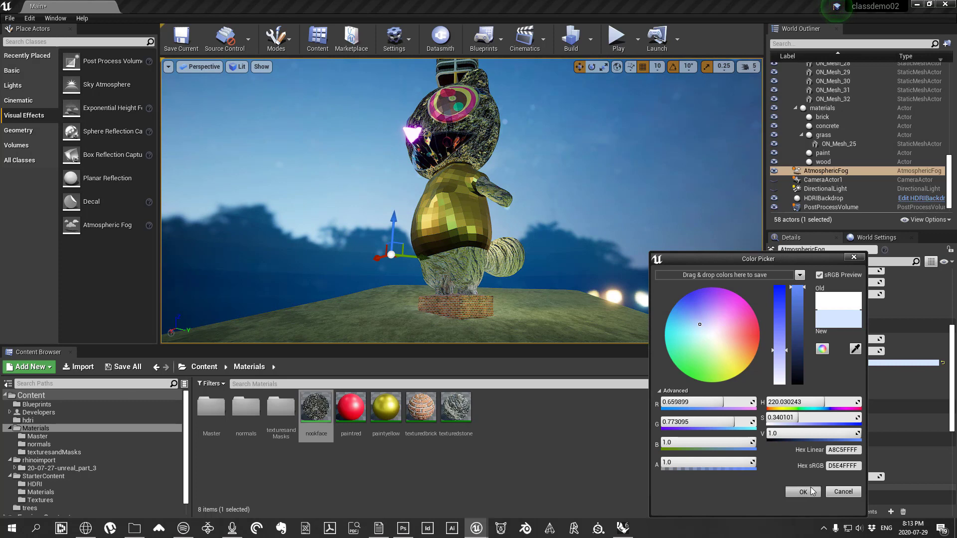
pyautogui.click(811, 491)
pyautogui.press('Delete')
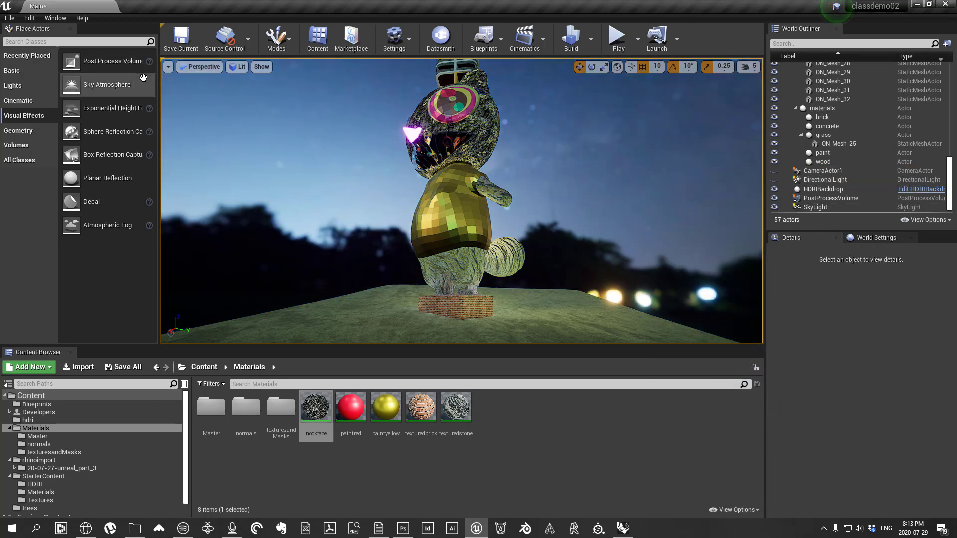
pyautogui.moveTo(106, 225); pyautogui.dragTo(390, 317)
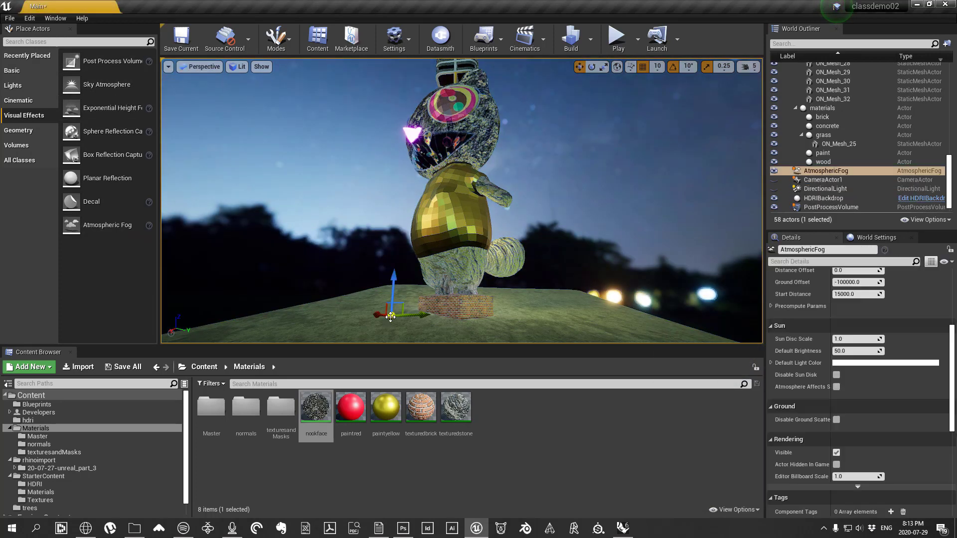
pyautogui.press('Delete')
# Step: Place an Exponential Height Fog beside the statue and set its fog density to 0.001
pyautogui.moveTo(107, 108); pyautogui.dragTo(359, 274)
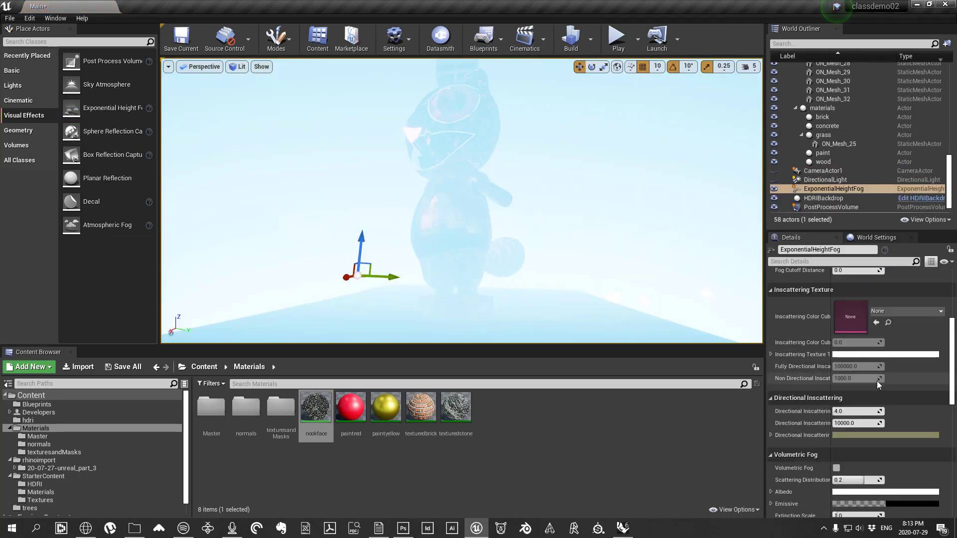
pyautogui.scroll(5, 877, 381)
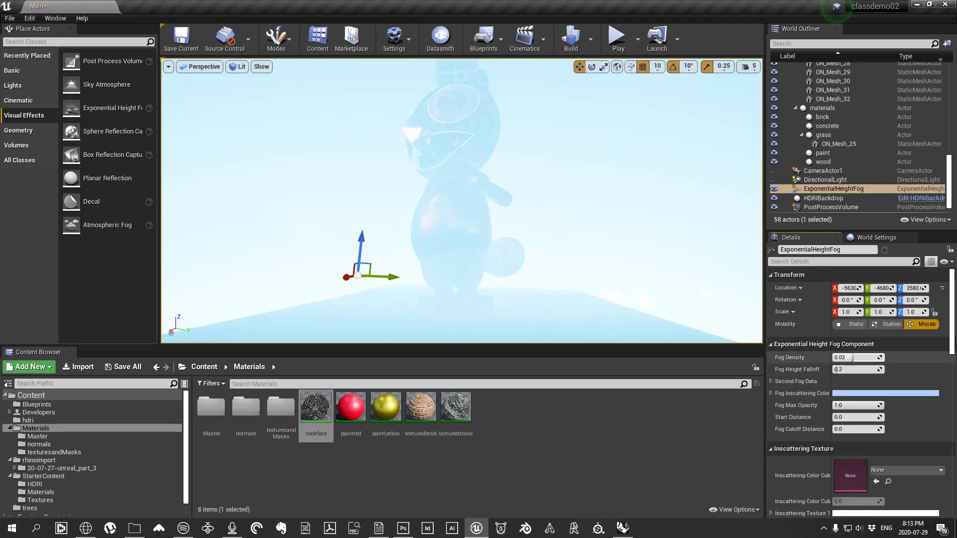
pyautogui.moveTo(854, 357); pyautogui.dragTo(854, 357)
pyautogui.click(856, 357)
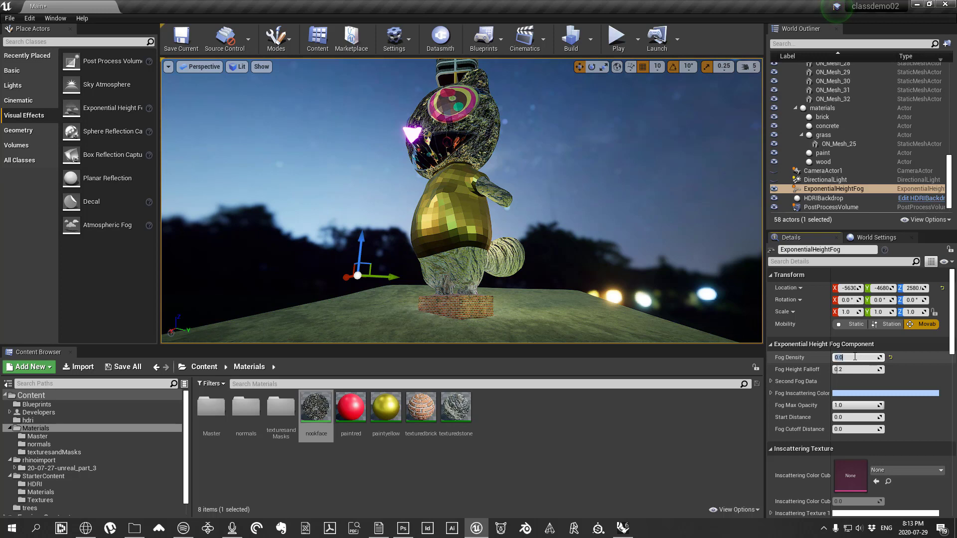
pyautogui.write('1')
pyautogui.press('Return')
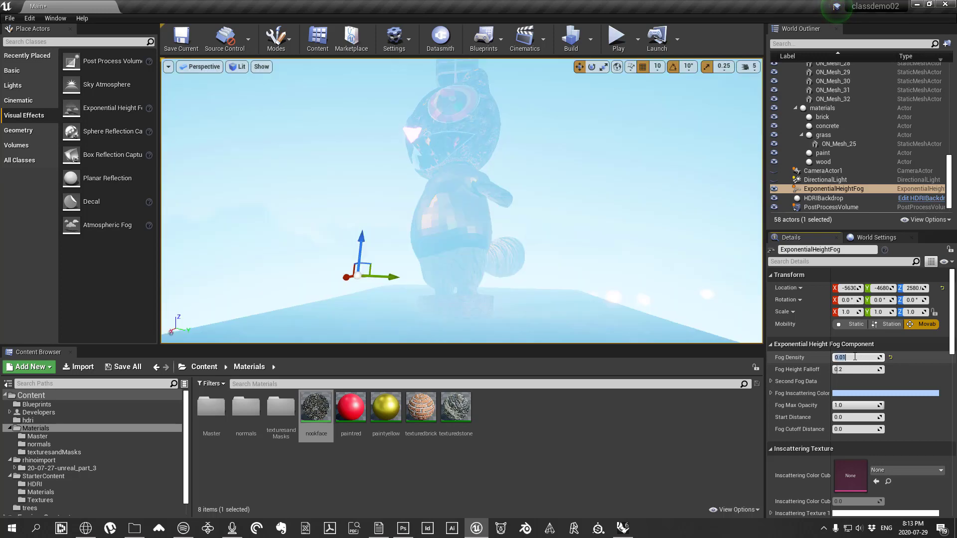
pyautogui.click(842, 357)
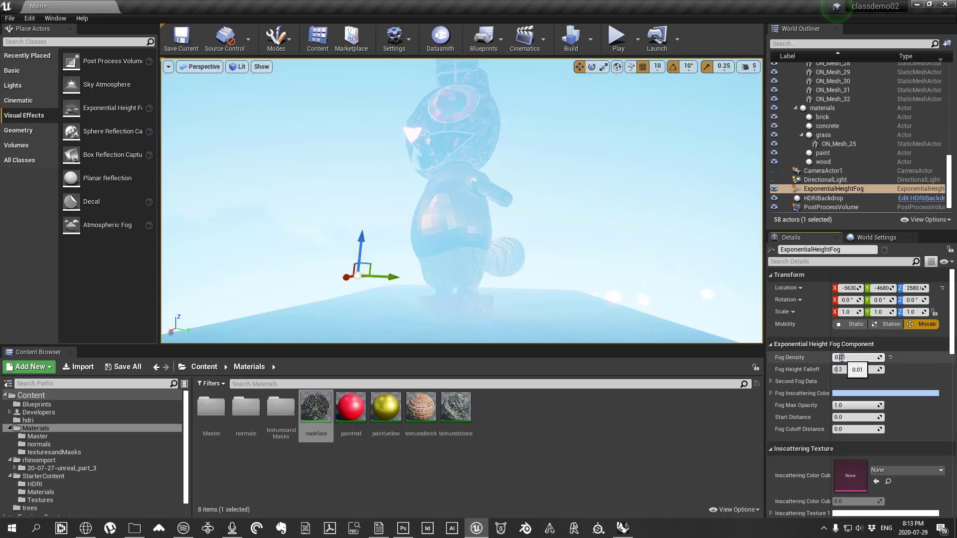
pyautogui.write('0')
pyautogui.press('Return')
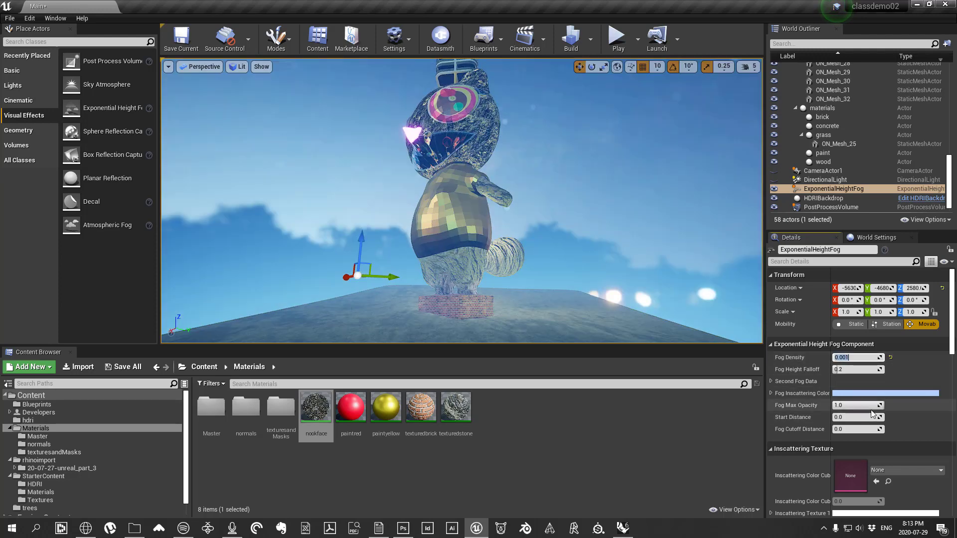
# Step: Set the height fog's inscattering color to a very dark blue, hex sRGB 081A31FF
pyautogui.click(857, 393)
pyautogui.moveTo(700, 318)
pyautogui.mouseDown()
pyautogui.moveTo(681, 296)
pyautogui.moveTo(672, 310)
pyautogui.moveTo(689, 300)
pyautogui.moveTo(677, 305)
pyautogui.mouseUp()
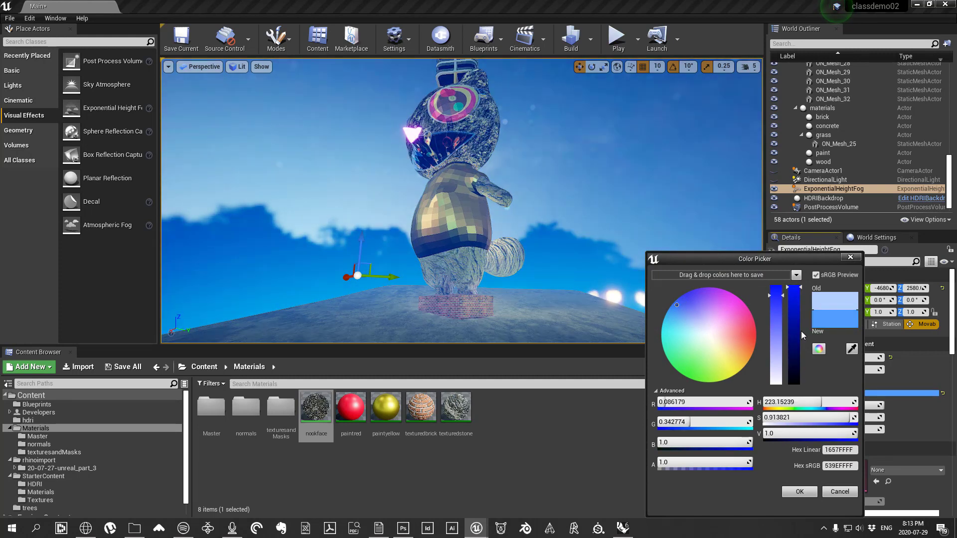
pyautogui.moveTo(796, 331); pyautogui.dragTo(798, 384)
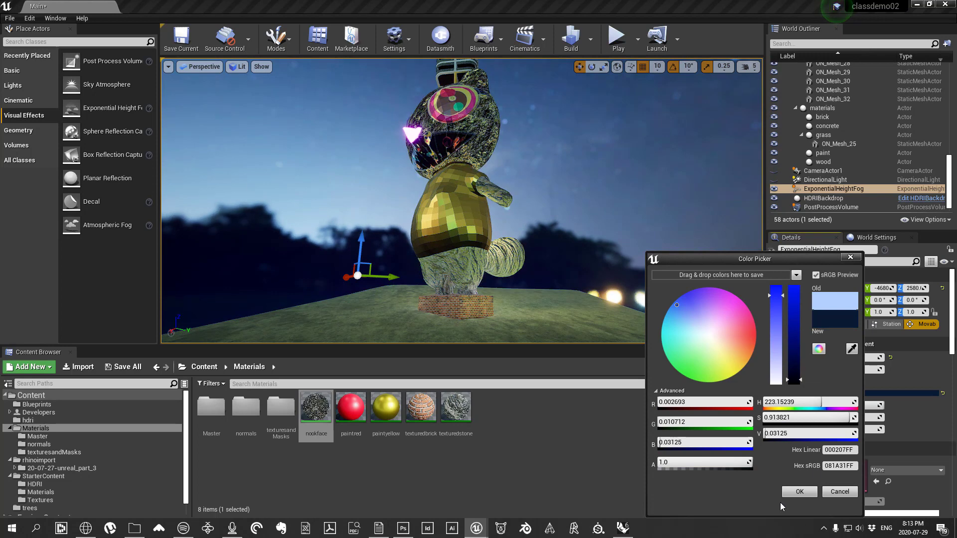
pyautogui.click(800, 492)
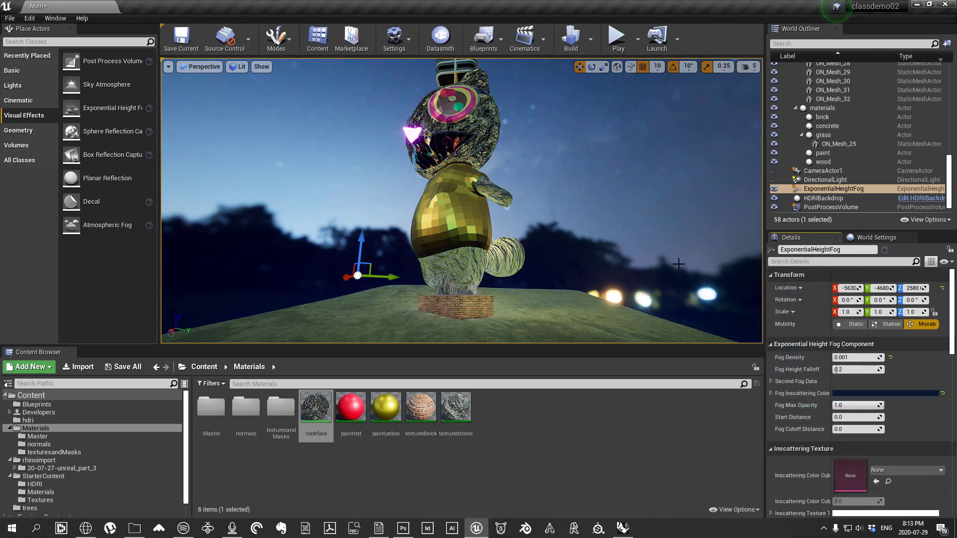
# Step: Examine the statue's face and body from the front under the night lighting and fog
pyautogui.moveTo(609, 214); pyautogui.dragTo(665, 198, button='right')
pyautogui.press('w')
pyautogui.press('d')
pyautogui.press('a')
pyautogui.press('a')
pyautogui.press('w')
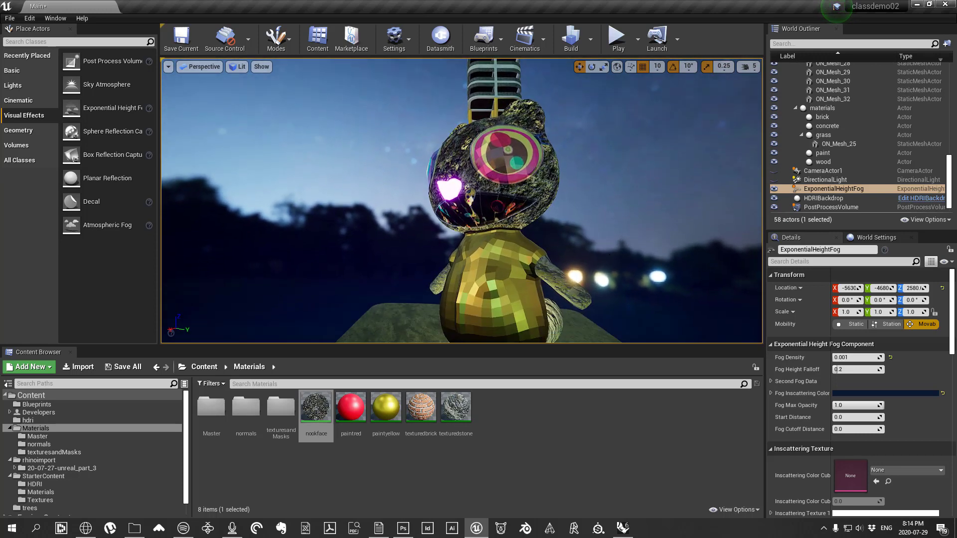
# Step: Switch to Rhino, inspect the brick surface up close and select its dense mesh
pyautogui.click(623, 529)
pyautogui.moveTo(414, 325); pyautogui.dragTo(419, 286, button='right')
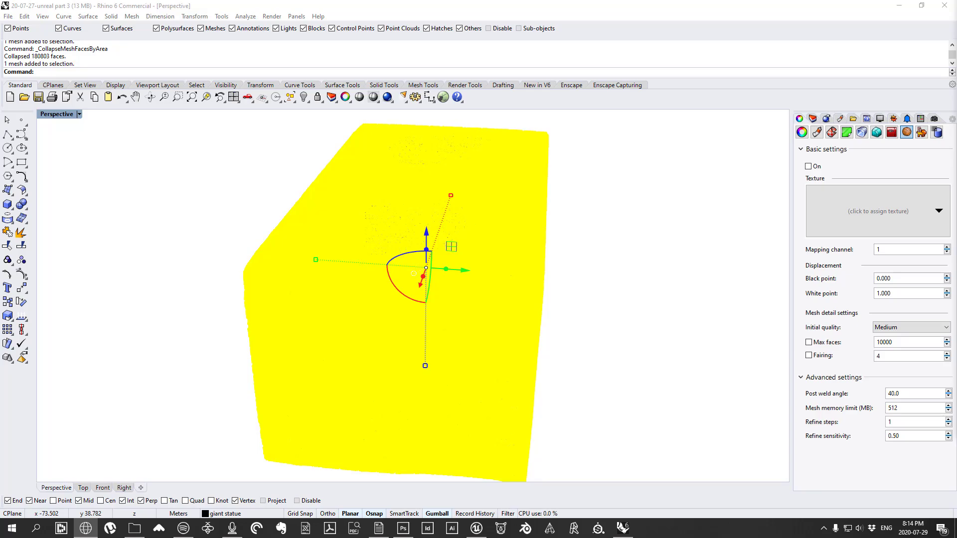
pyautogui.click(556, 257)
pyautogui.scroll(6, 519, 247)
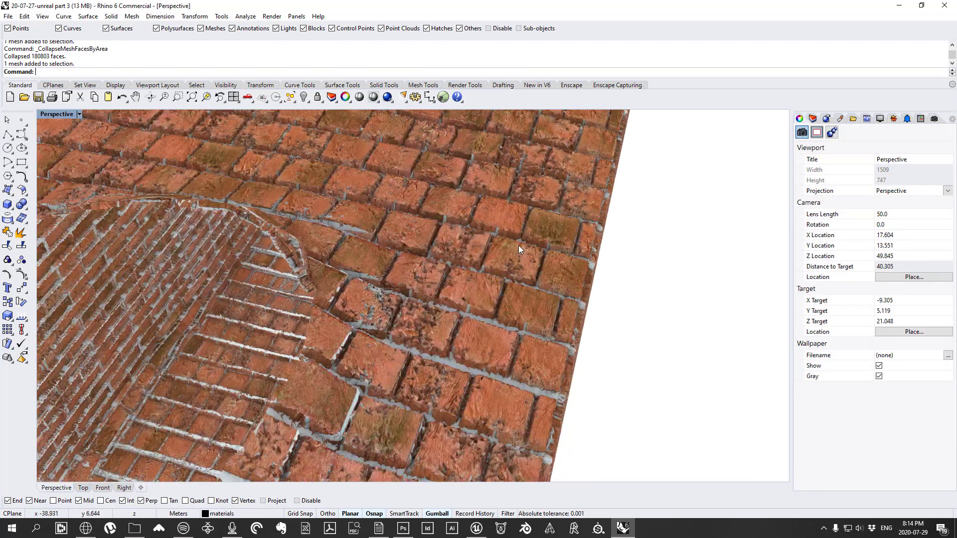
pyautogui.scroll(5, 430, 273)
pyautogui.click(433, 289)
pyautogui.scroll(-6, 433, 289)
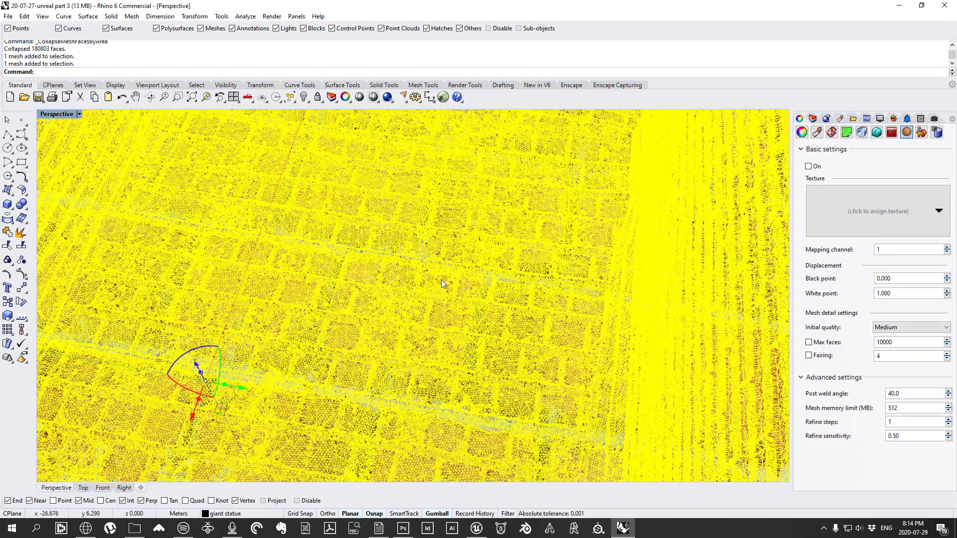
# Step: Examine the displaced brick plinth mesh from several sides, including its upper edge and the two openings in its top
pyautogui.scroll(-5, 441, 280)
pyautogui.moveTo(441, 280); pyautogui.dragTo(422, 281, button='right')
pyautogui.scroll(-5, 449, 280)
pyautogui.press('Escape')
pyautogui.moveTo(543, 280); pyautogui.dragTo(637, 275, button='right')
pyautogui.moveTo(504, 253); pyautogui.dragTo(361, 226, button='right')
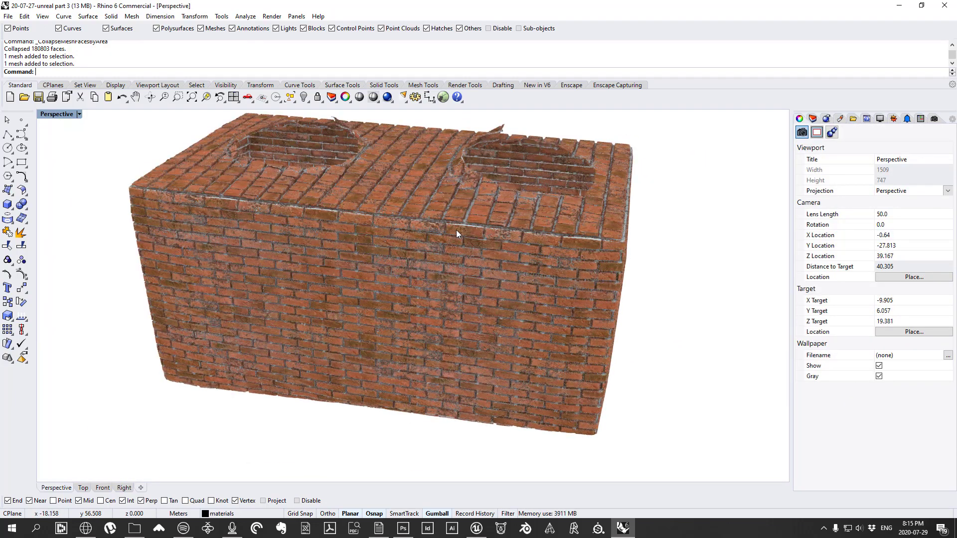
pyautogui.moveTo(457, 235); pyautogui.dragTo(645, 250, button='right')
pyautogui.click(450, 248)
pyautogui.press('Escape')
pyautogui.moveTo(560, 276); pyautogui.dragTo(397, 245, button='right')
pyautogui.scroll(5, 455, 246)
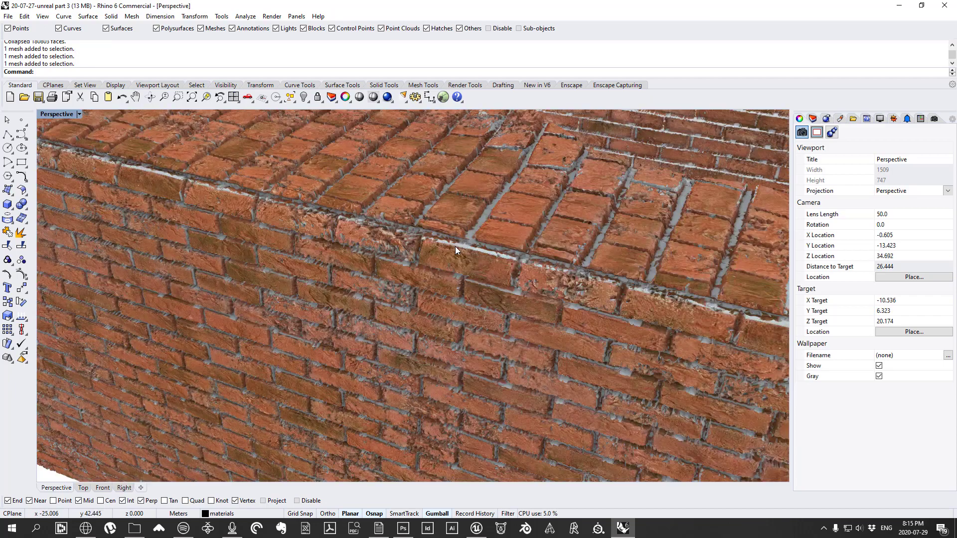
pyautogui.scroll(2, 451, 246)
pyautogui.scroll(-8, 439, 250)
pyautogui.click(546, 297)
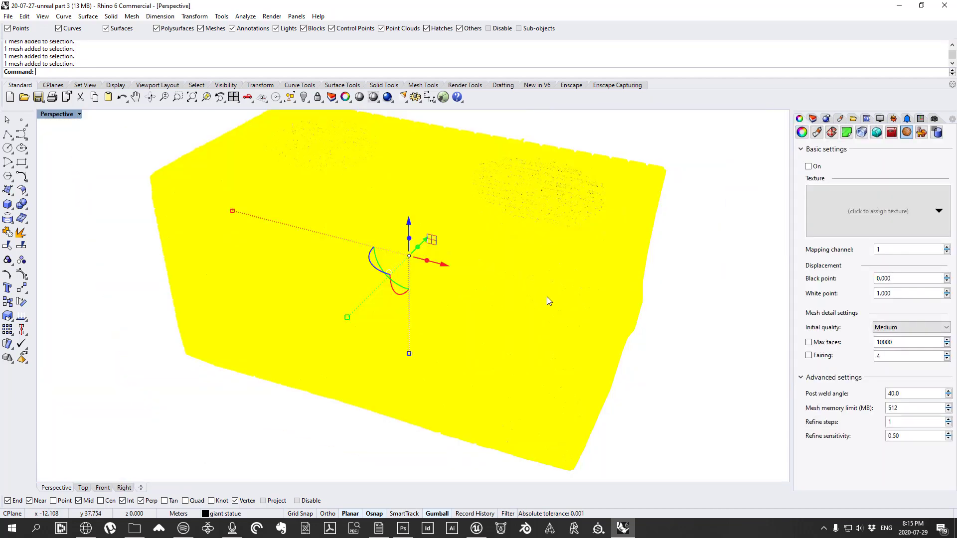
pyautogui.moveTo(548, 301); pyautogui.dragTo(551, 333, button='right')
pyautogui.press('Escape')
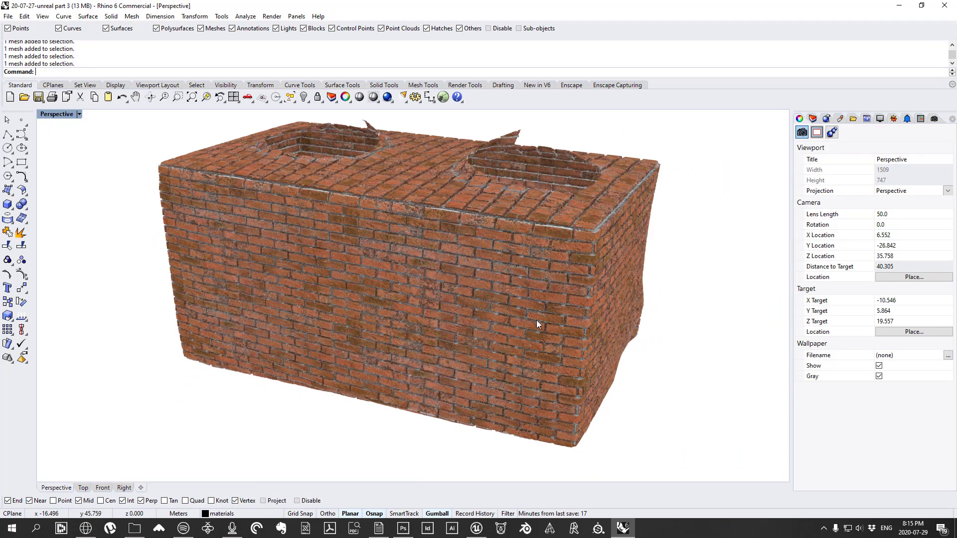
pyautogui.scroll(-3, 537, 322)
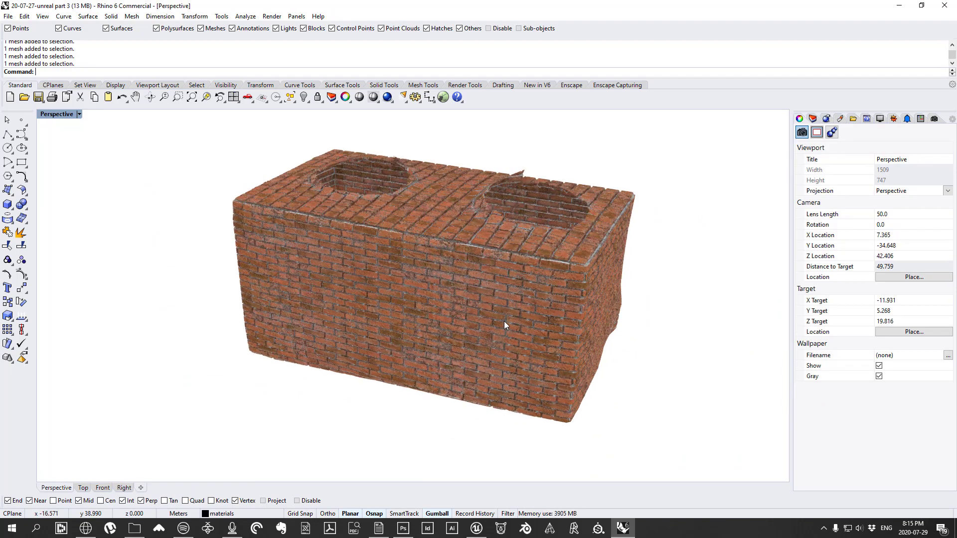
# Step: Export the selected brick plinth mesh to the Desktop as a Rhino 6 3D model named bumpyplinth
pyautogui.click(504, 321)
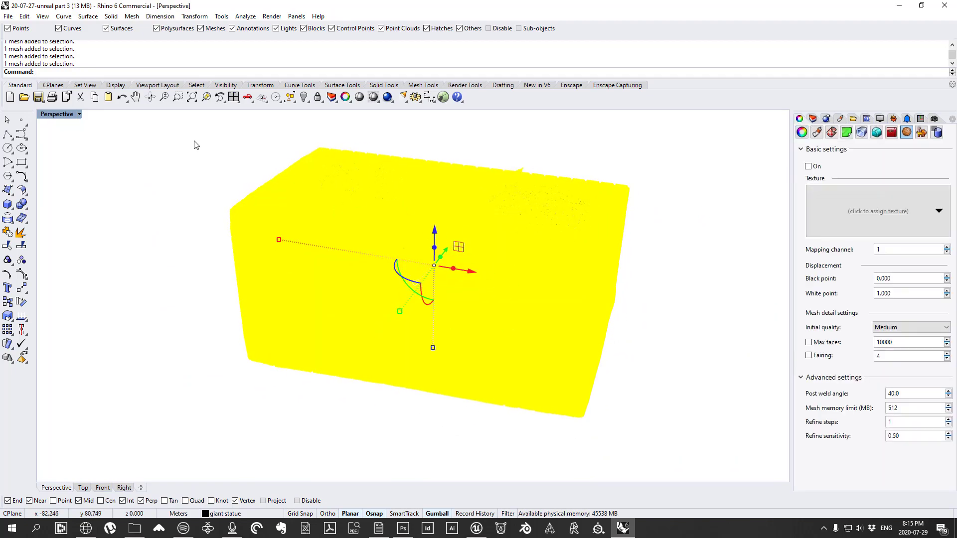
pyautogui.click(9, 17)
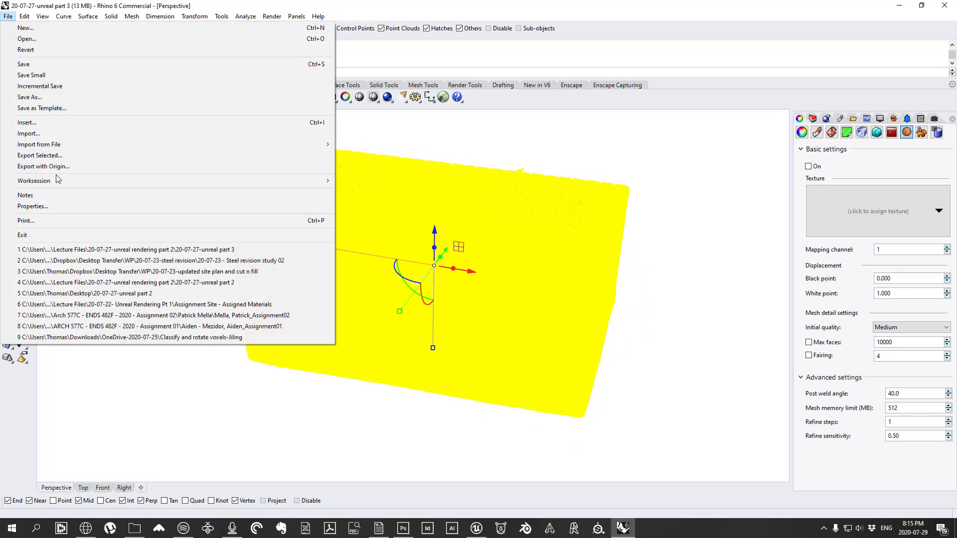
pyautogui.click(40, 155)
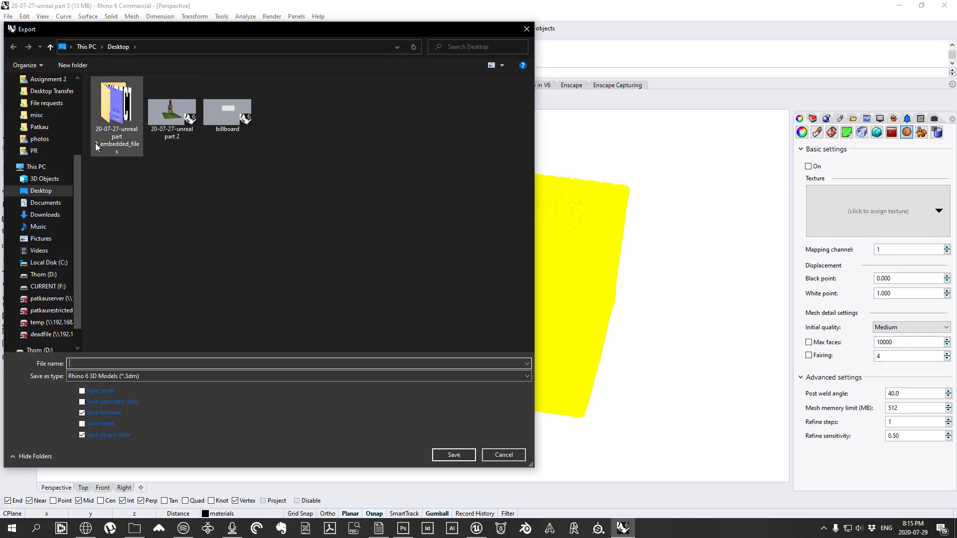
pyautogui.click(119, 376)
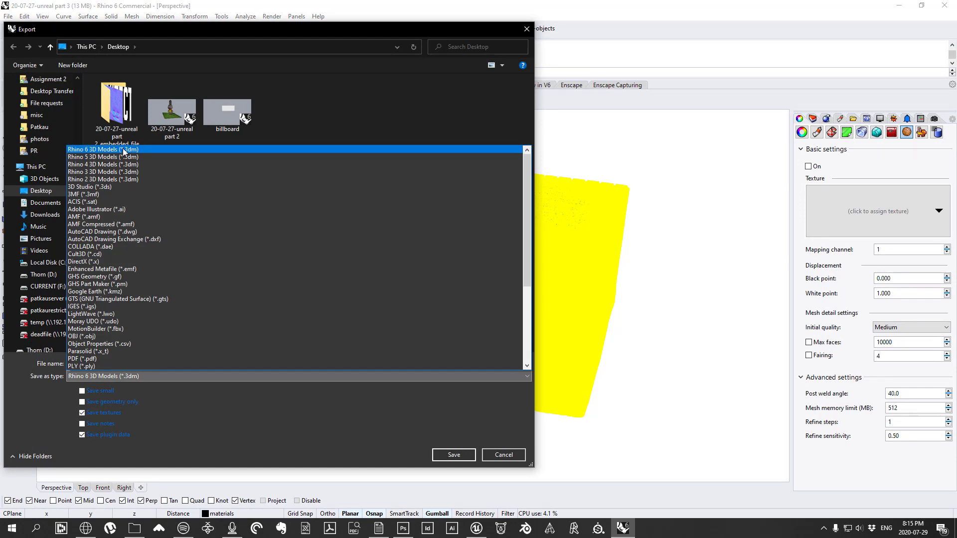
pyautogui.click(122, 150)
pyautogui.click(124, 360)
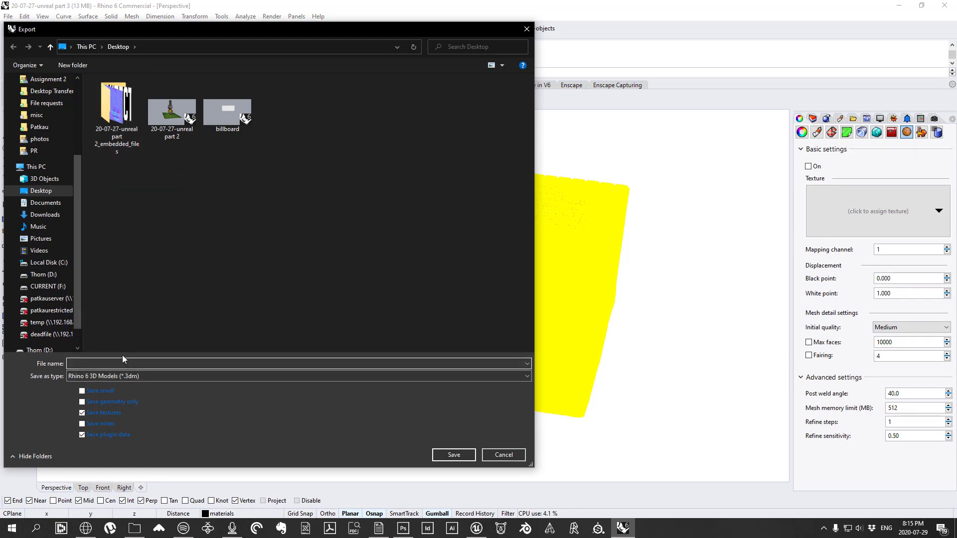
pyautogui.write('bumpyplinth')
pyautogui.press('Return')
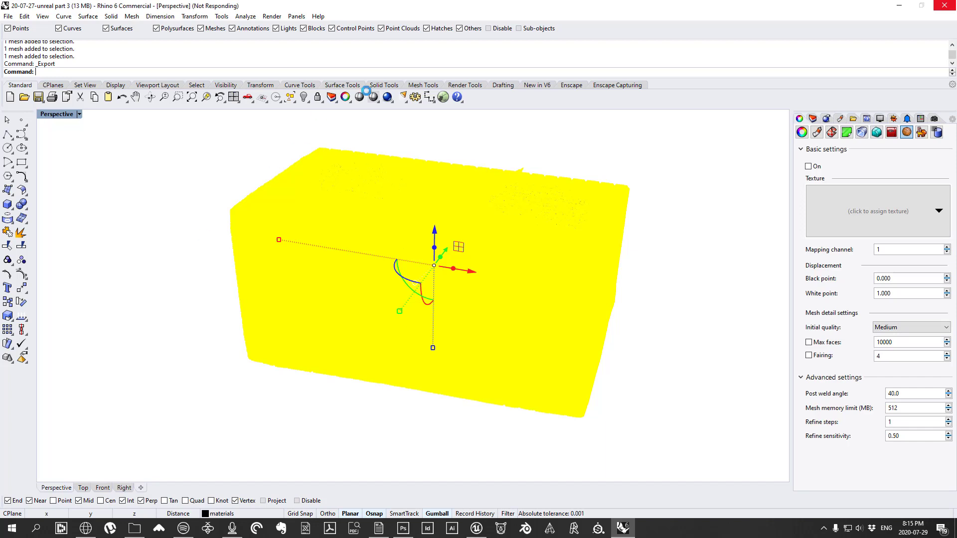
pyautogui.click(86, 528)
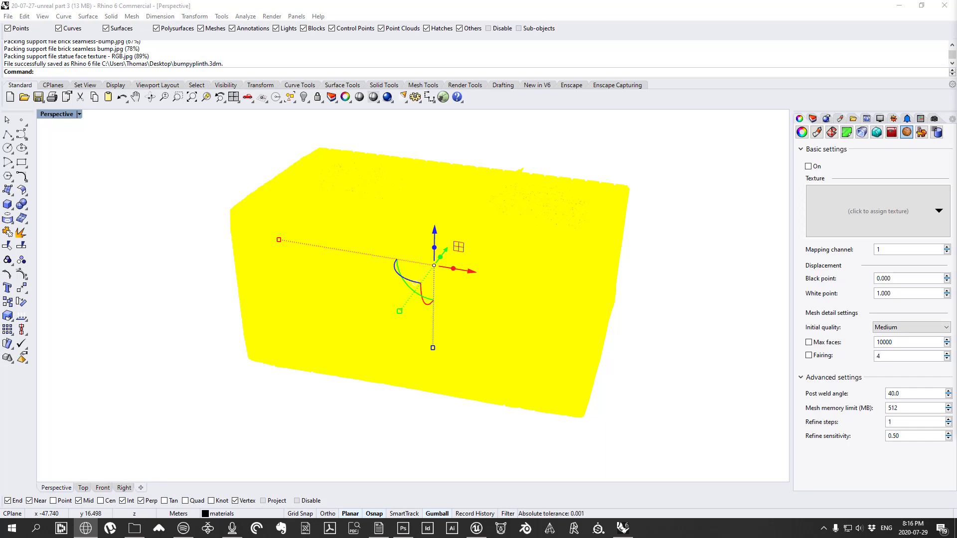
pyautogui.moveTo(324, 256); pyautogui.dragTo(330, 297, button='right')
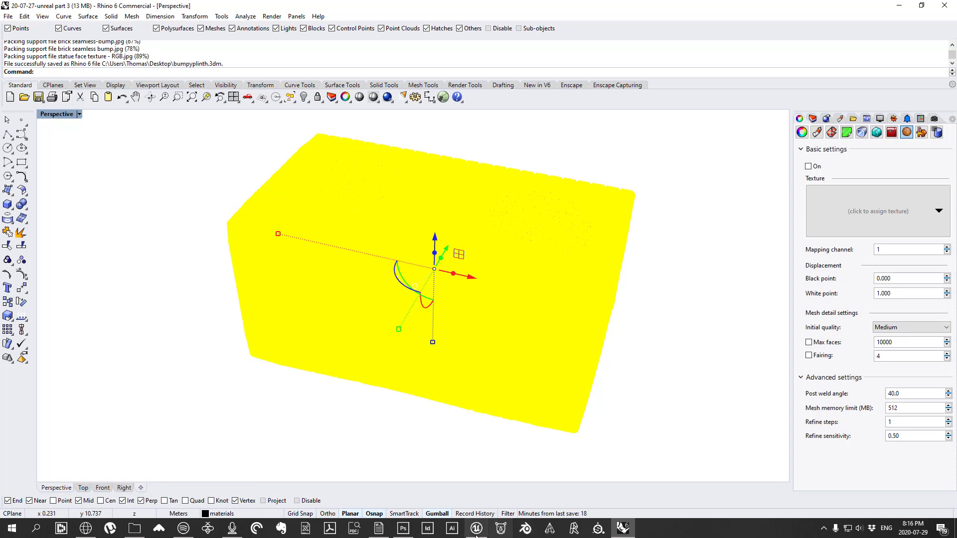
pyautogui.click(86, 528)
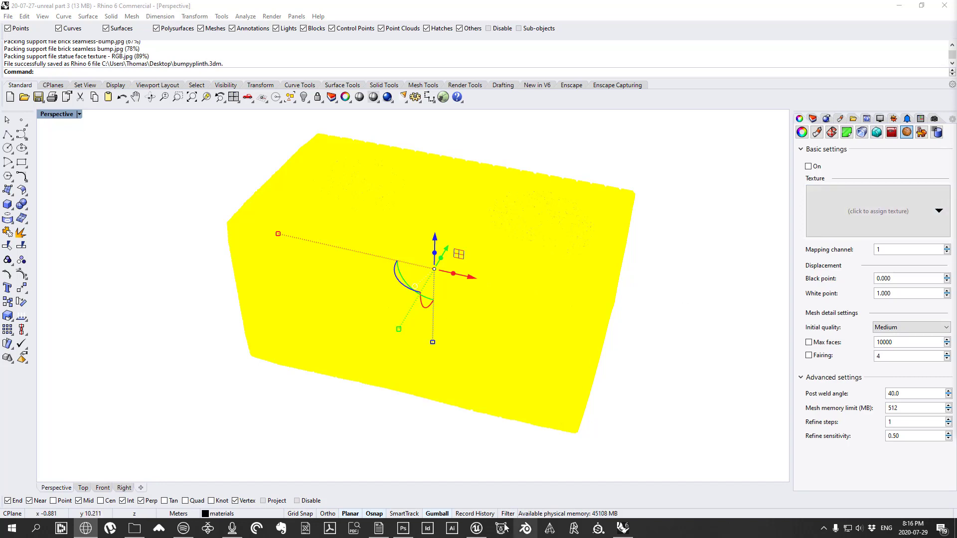
# Step: Switch to Unreal Engine and delete the brick plinth beneath the statue's feet
pyautogui.click(478, 529)
pyautogui.moveTo(517, 259); pyautogui.dragTo(516, 291, button='right')
pyautogui.click(517, 292)
pyautogui.press('f')
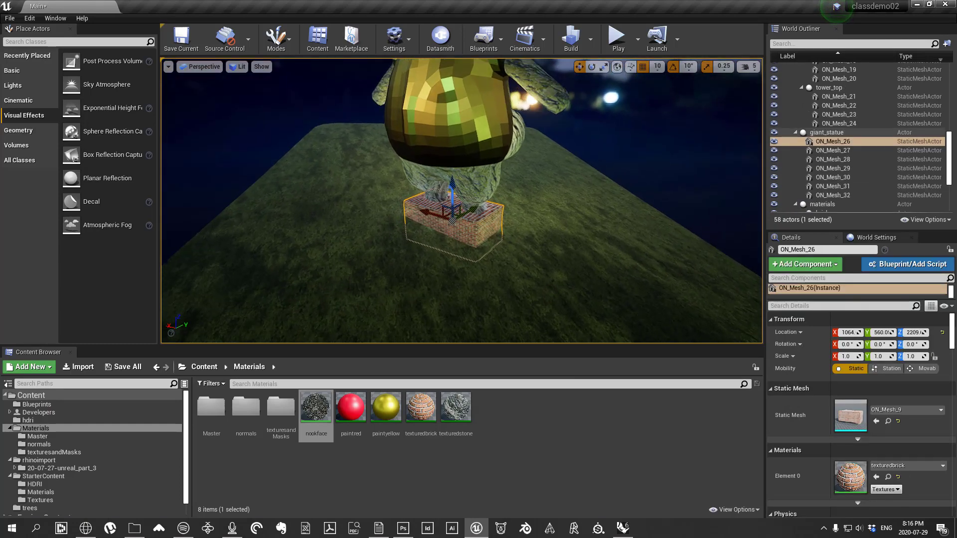
pyautogui.press('Delete')
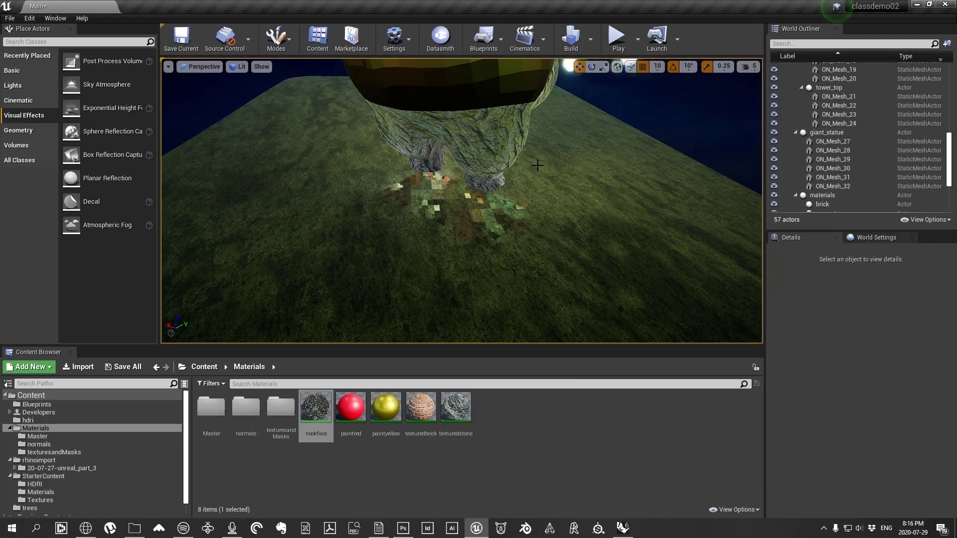
pyautogui.moveTo(517, 259); pyautogui.dragTo(498, 185, button='right')
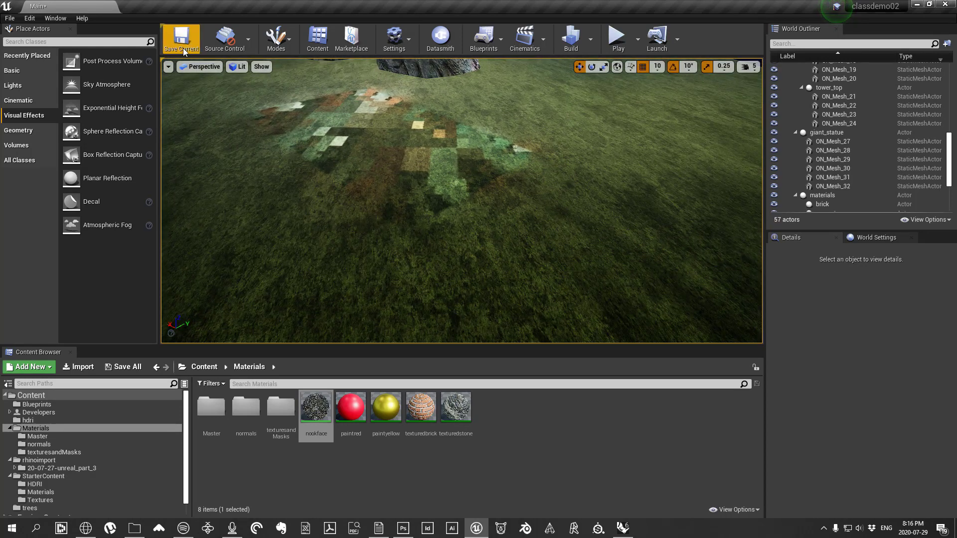
# Step: Load bumpyplinth from the Desktop as a Datasmith import with rhinoimport as the destination folder
pyautogui.click(440, 37)
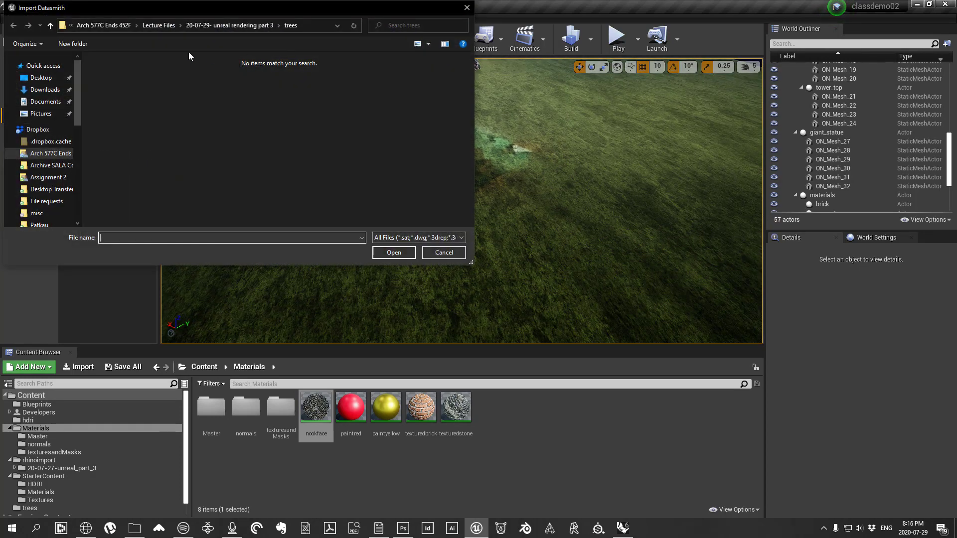
pyautogui.click(41, 78)
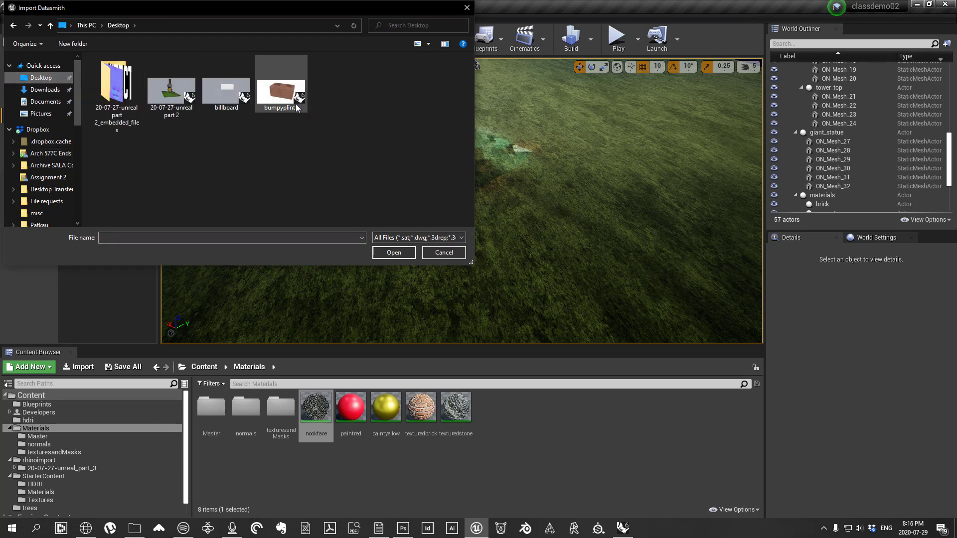
pyautogui.click(281, 92)
pyautogui.click(401, 253)
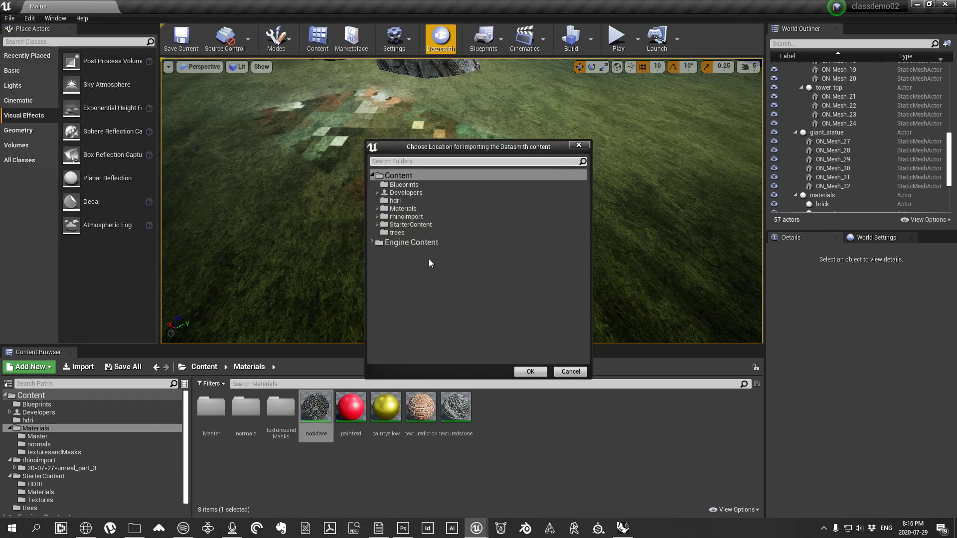
pyautogui.click(411, 217)
pyautogui.click(527, 371)
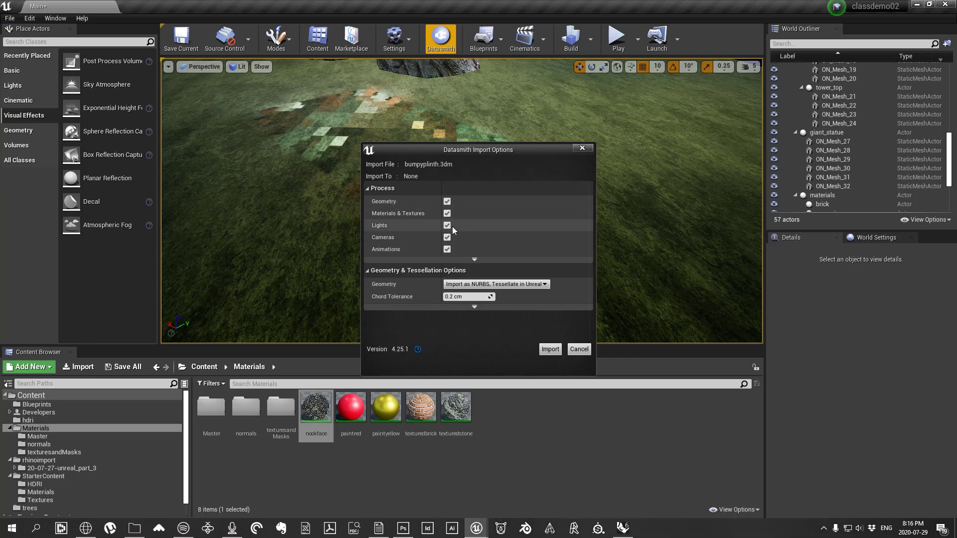
# Step: Try to import the plinth as Rhino meshes and UVs without lights, cameras or animations, and cancel the import
pyautogui.click(447, 226)
pyautogui.click(448, 237)
pyautogui.click(447, 249)
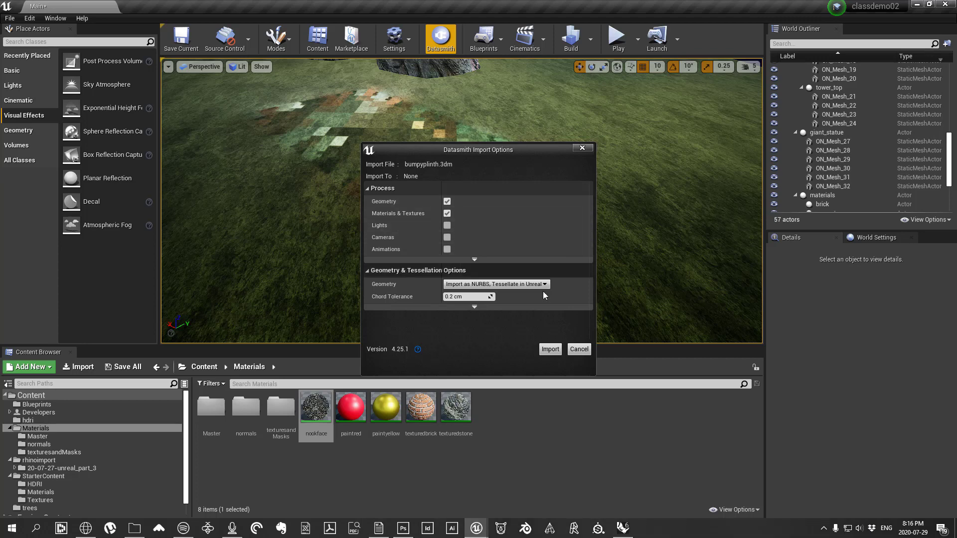
pyautogui.click(531, 284)
pyautogui.click(476, 299)
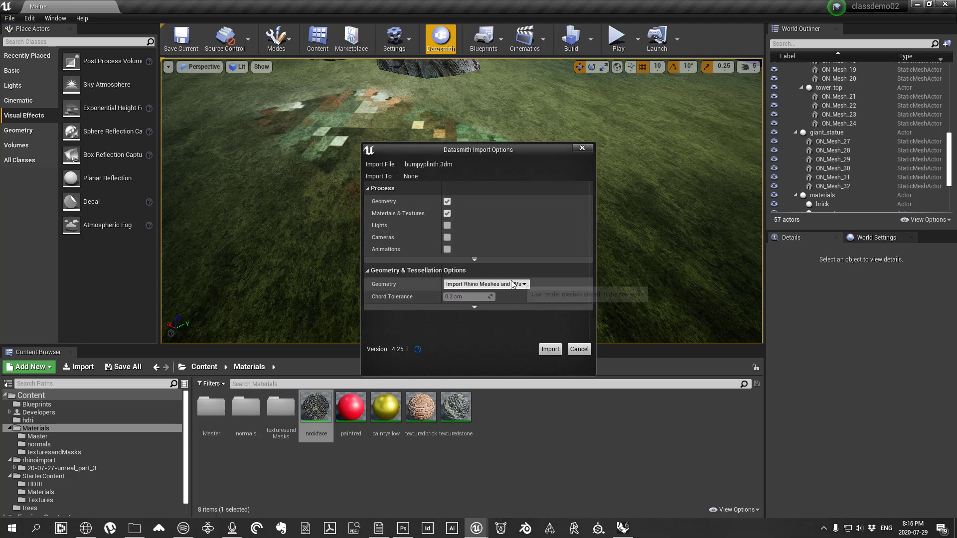
pyautogui.click(472, 306)
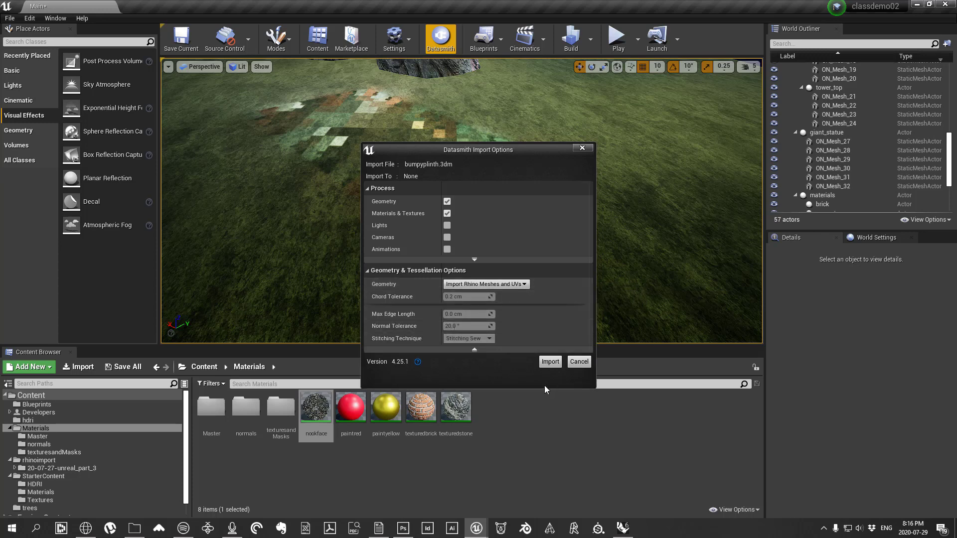
pyautogui.click(550, 362)
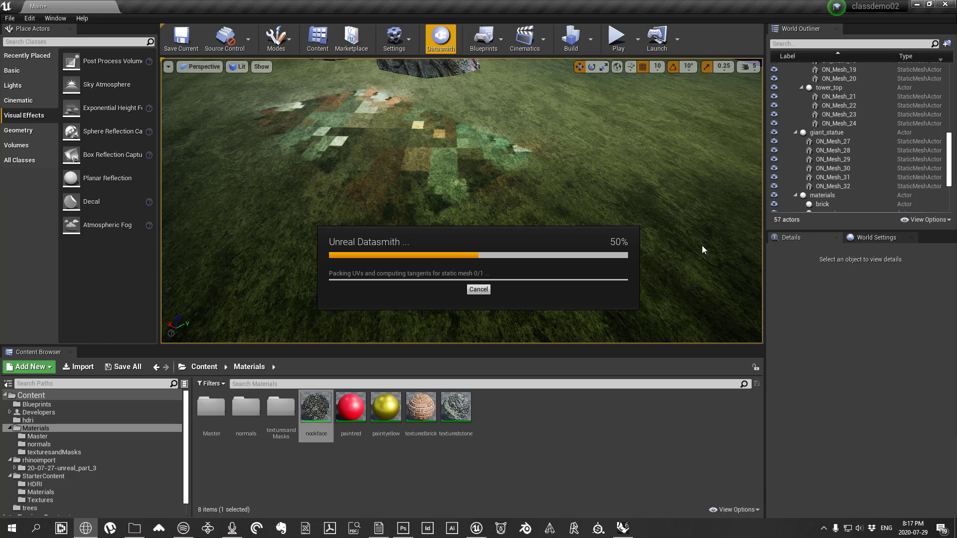
pyautogui.click(479, 291)
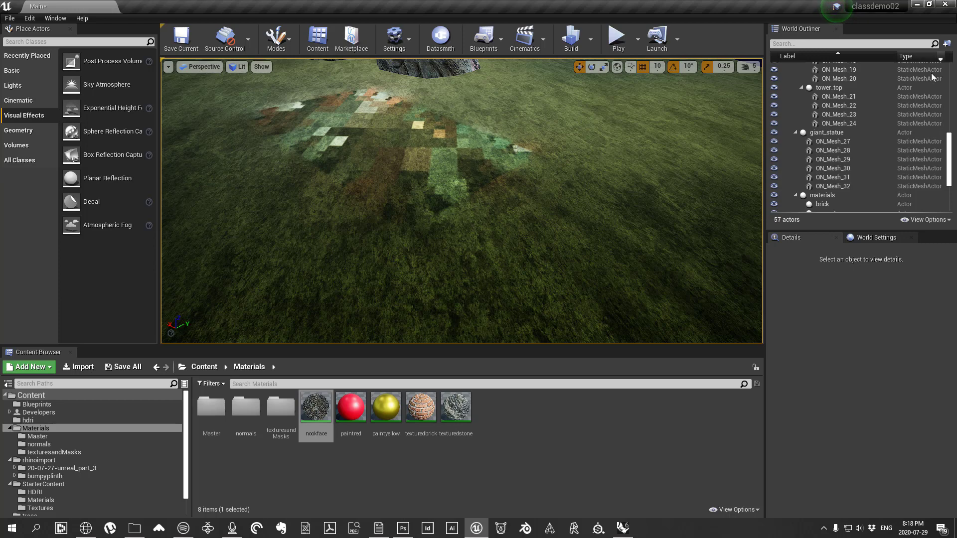
# Step: Undo the deletion of the brick plinth and inspect it beneath the statue
pyautogui.moveTo(598, 210); pyautogui.dragTo(593, 142, button='right')
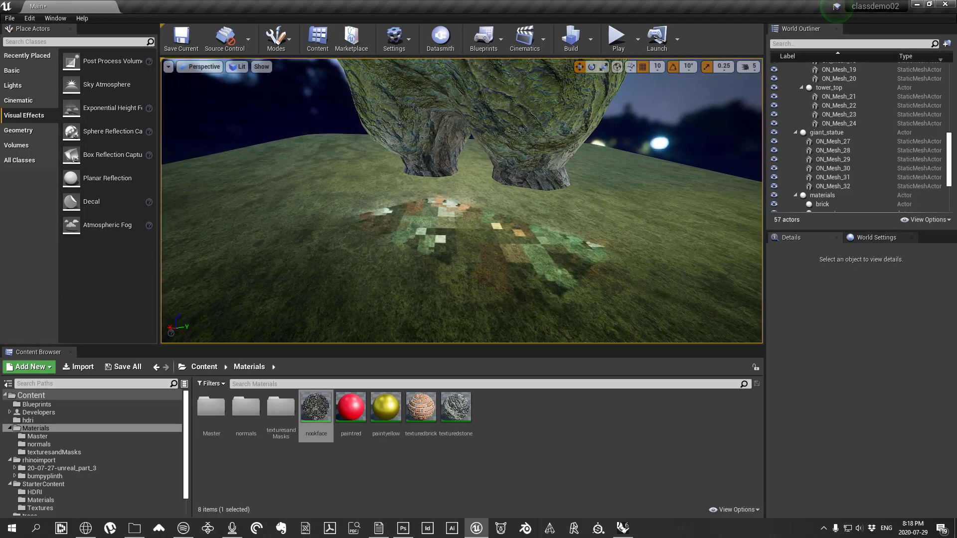
pyautogui.hotkey('alt', 'Tab')
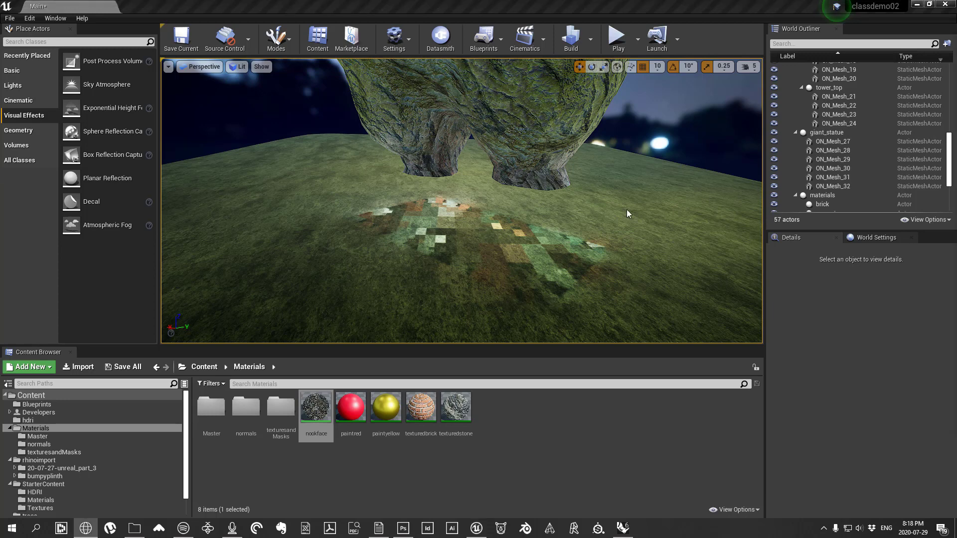
pyautogui.moveTo(499, 240); pyautogui.dragTo(533, 257, button='right')
pyautogui.hotkey('ctrl', 'z')
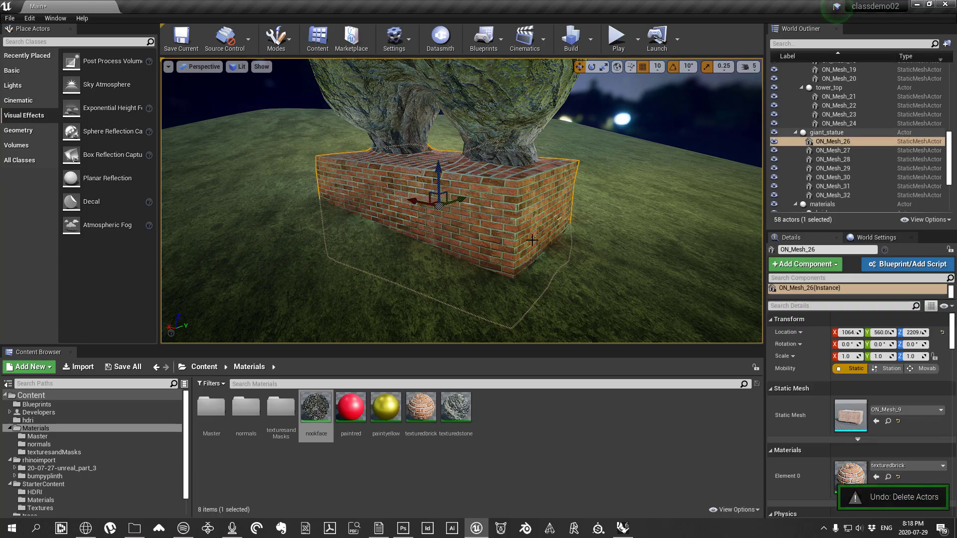
pyautogui.scroll(10, 551, 264)
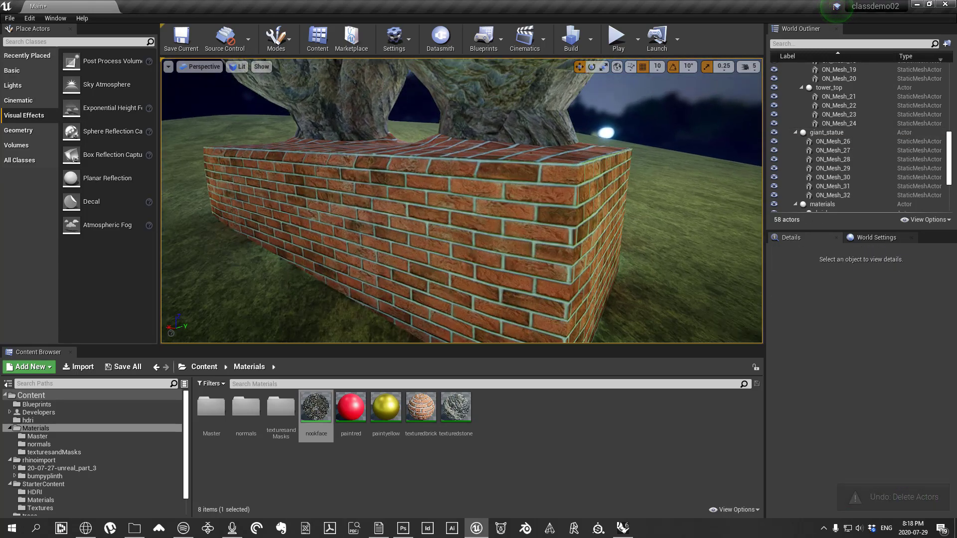
pyautogui.press('a')
pyautogui.moveTo(550, 264); pyautogui.dragTo(518, 256, button='right')
pyautogui.press('s')
pyautogui.moveTo(492, 160); pyautogui.dragTo(493, 142, button='right')
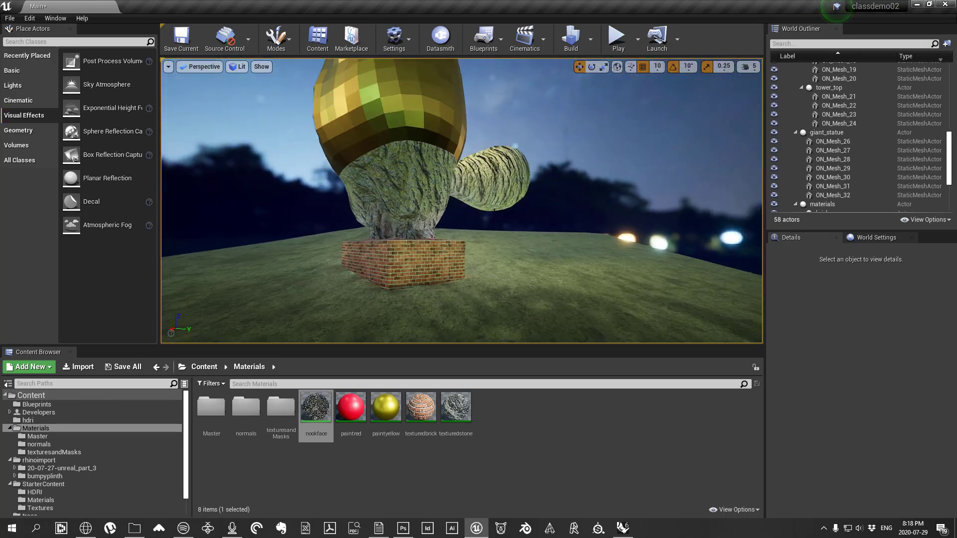
# Step: Switch to Rhino and delete the dense displaced brick plinth mesh
pyautogui.click(624, 528)
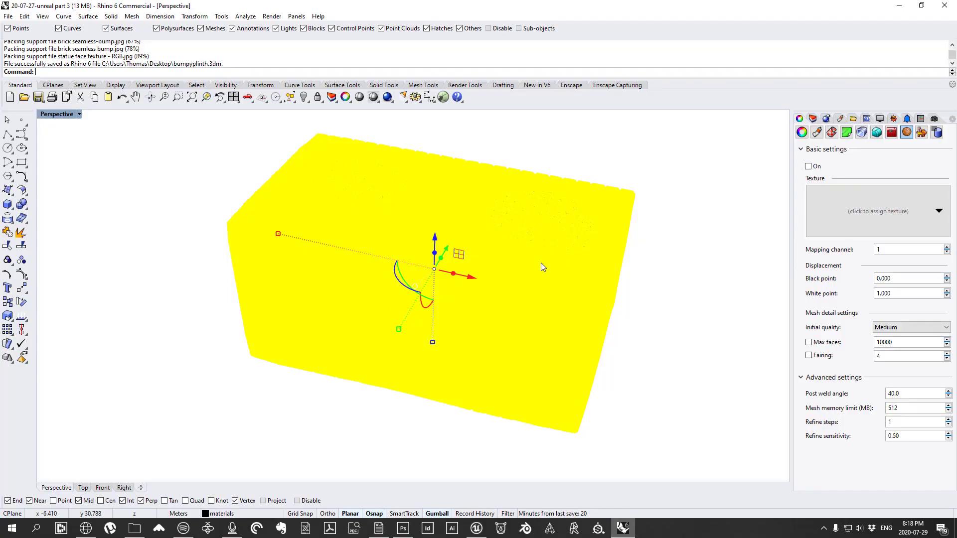
pyautogui.moveTo(540, 262); pyautogui.dragTo(446, 334, button='right')
pyautogui.press('Escape')
pyautogui.scroll(5, 483, 307)
pyautogui.click(486, 314)
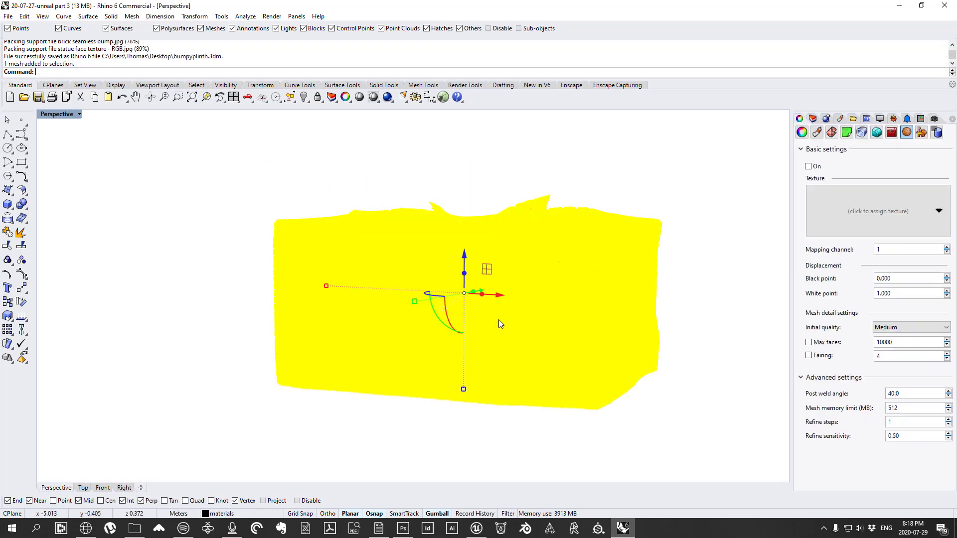
pyautogui.press('Delete')
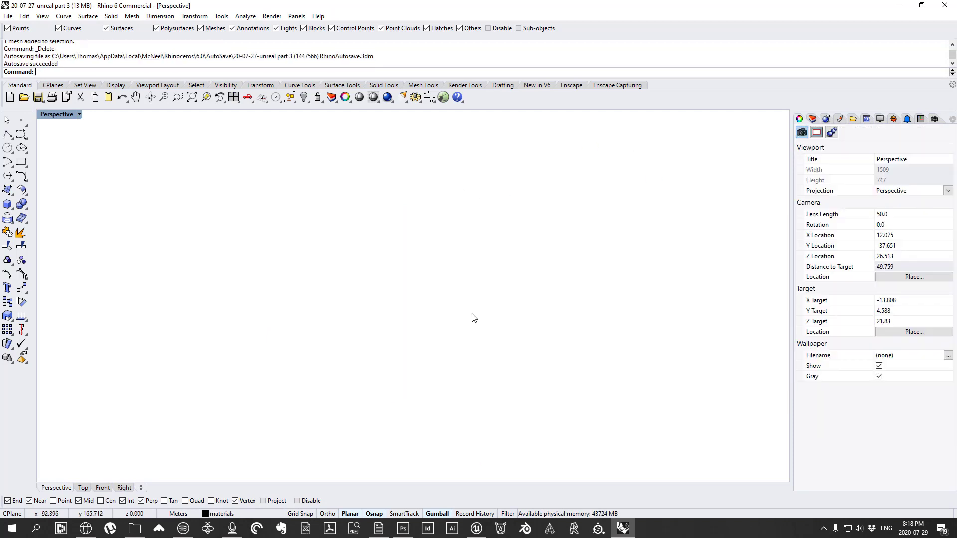
# Step: Unhide only the statue's rounded stone tail mesh, leaving the other hidden objects hidden
pyautogui.hotkey('ctrl', 'shift', 'h')
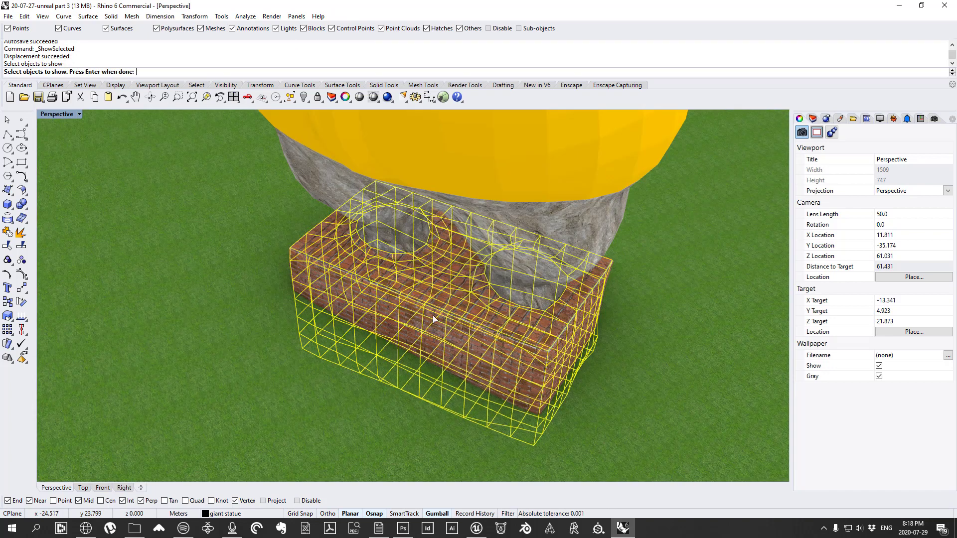
pyautogui.scroll(-5, 603, 275)
pyautogui.moveTo(602, 275); pyautogui.dragTo(603, 200, button='right')
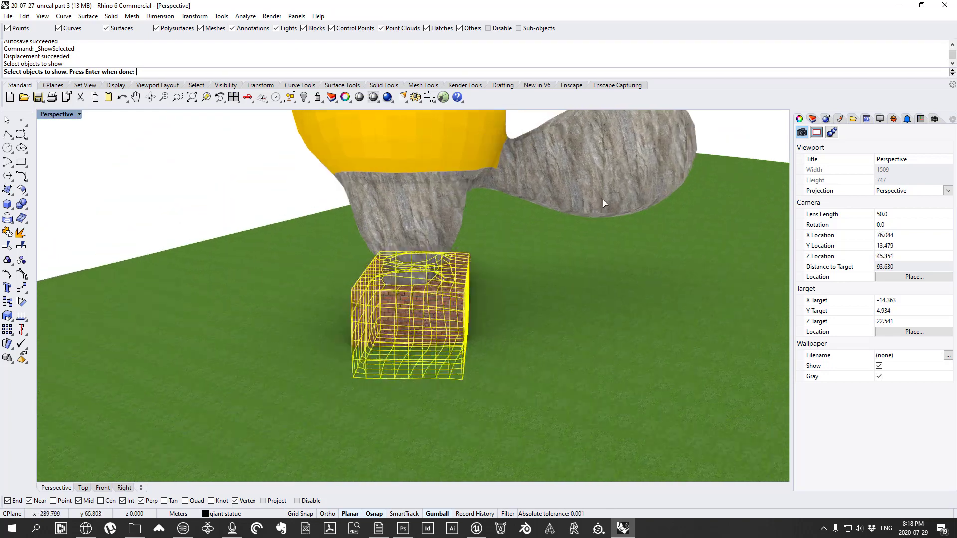
pyautogui.click(454, 342)
pyautogui.press('Return')
pyautogui.scroll(-5, 316, 356)
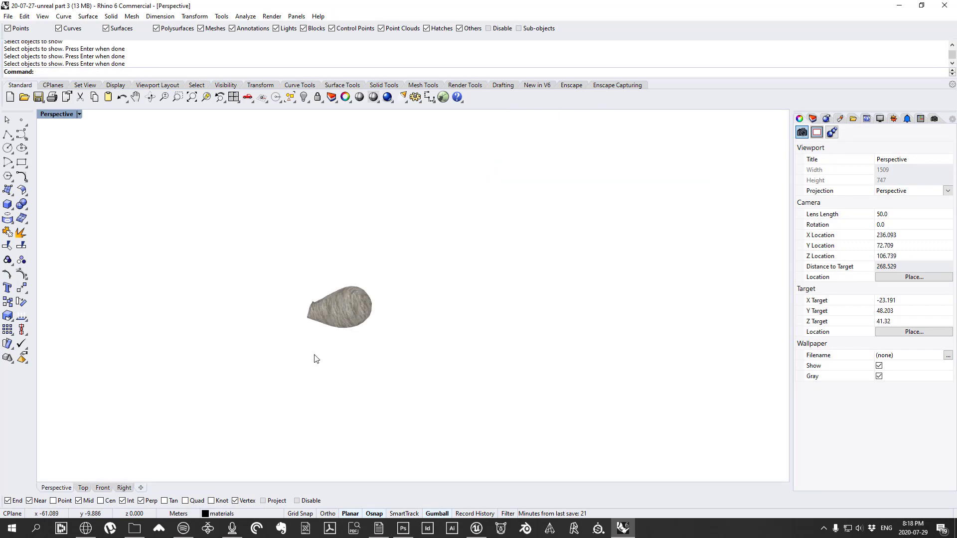
# Step: Turn on displacement for the stone tail mesh and assign the rock-tile bitmap from the 20-07-27-unreal part 2_embedded_files folder as its texture
pyautogui.scroll(6, 360, 351)
pyautogui.click(398, 328)
pyautogui.moveTo(398, 328); pyautogui.dragTo(283, 192, button='right')
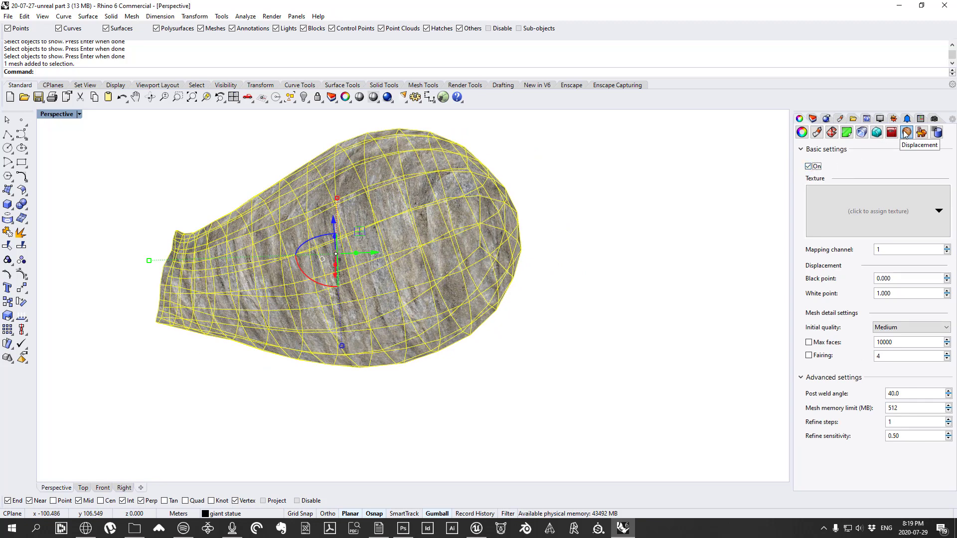
pyautogui.click(832, 214)
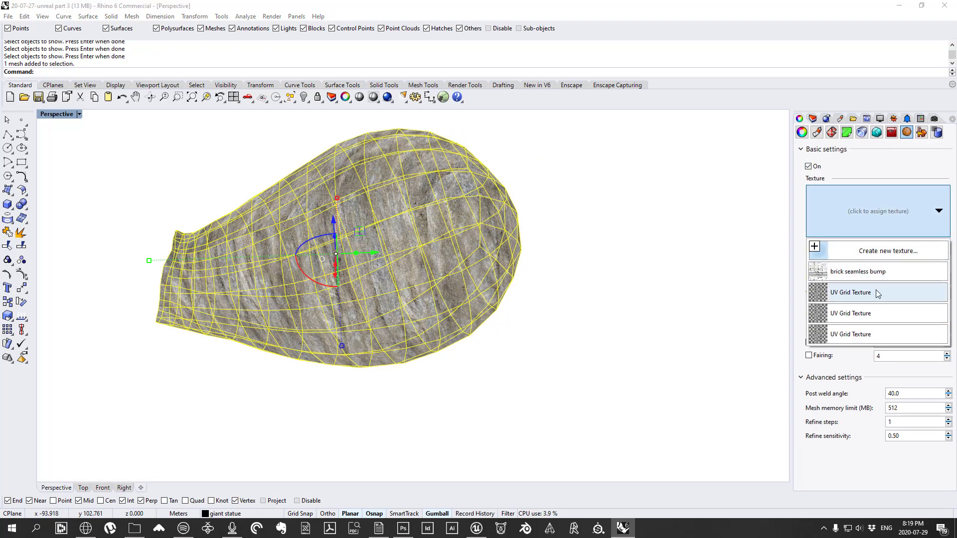
pyautogui.click(877, 252)
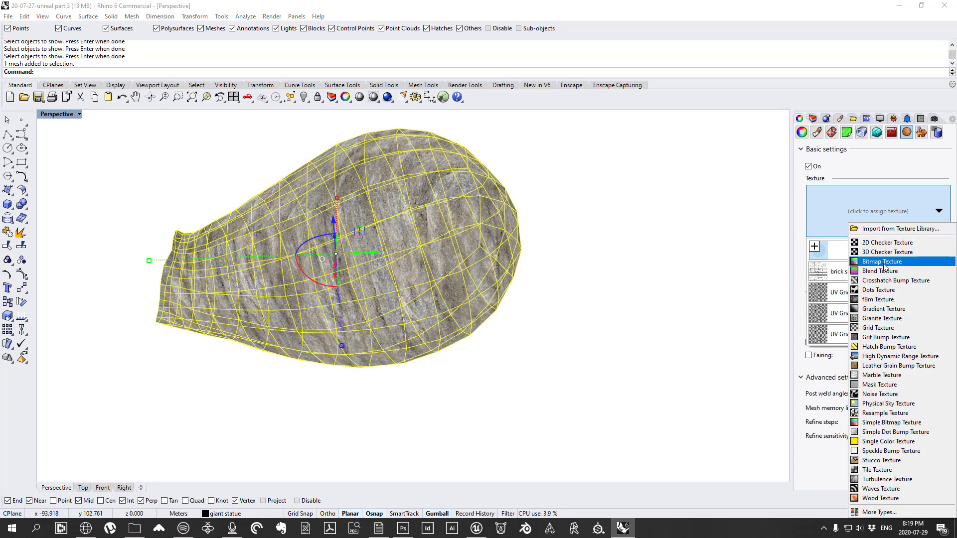
pyautogui.click(883, 262)
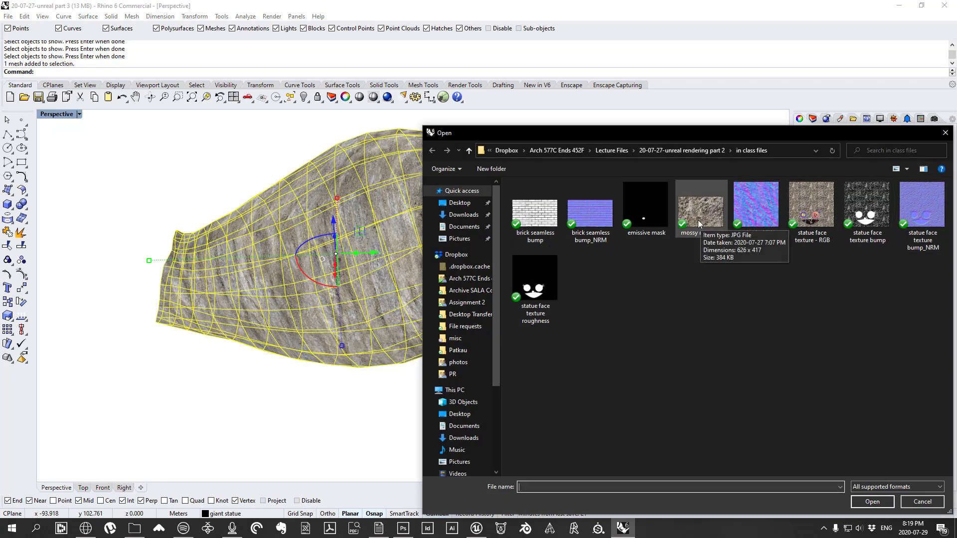
pyautogui.click(687, 155)
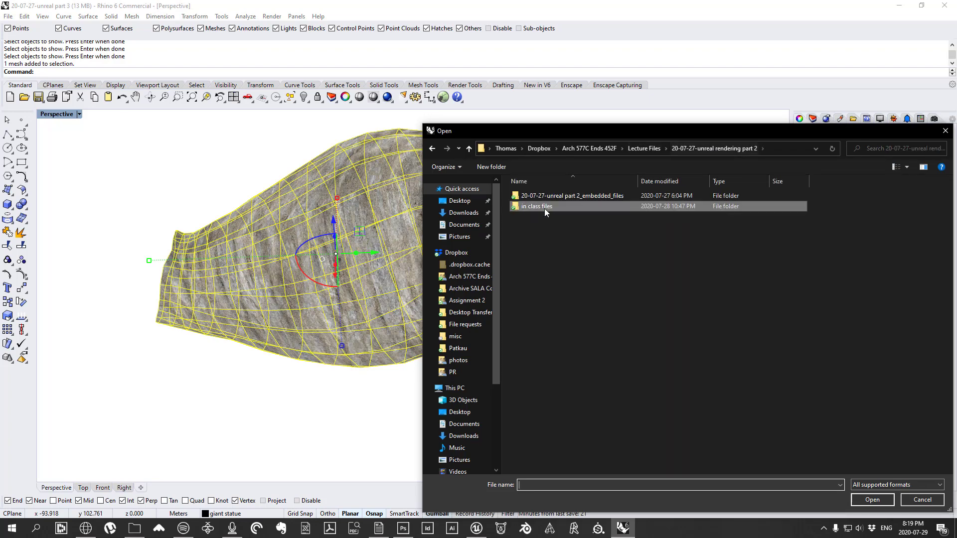
pyautogui.doubleClick(551, 197)
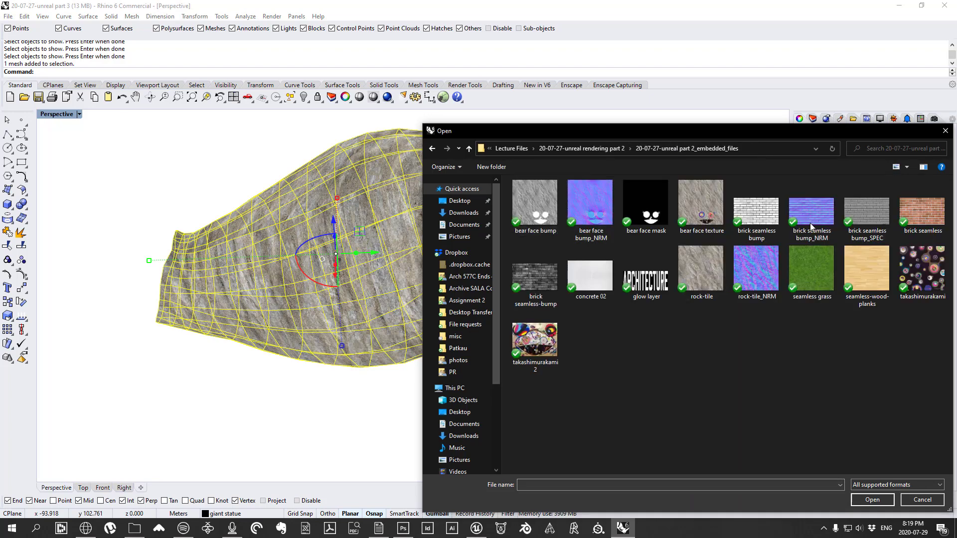
pyautogui.doubleClick(701, 273)
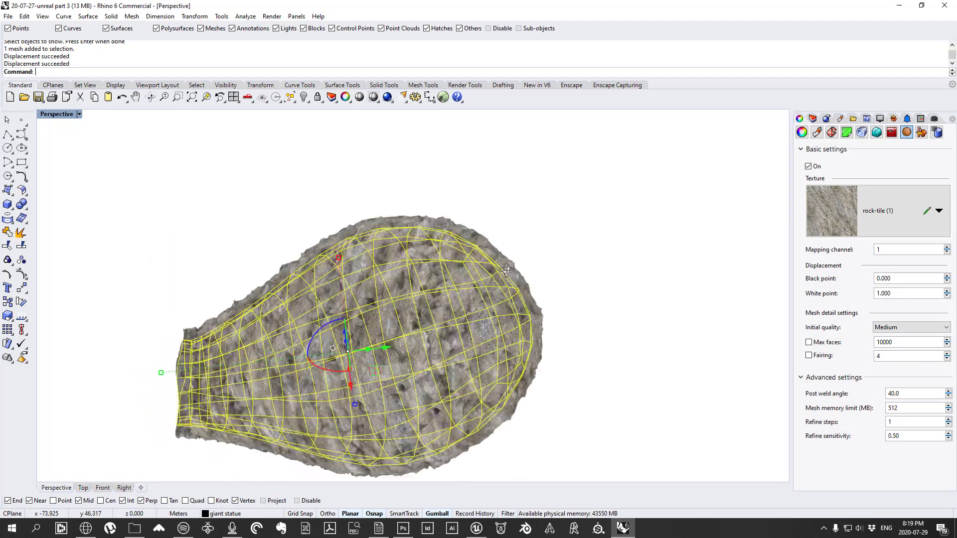
# Step: Set the white point of the tail's displacement to 0.5
pyautogui.moveTo(507, 270); pyautogui.dragTo(775, 309, button='right')
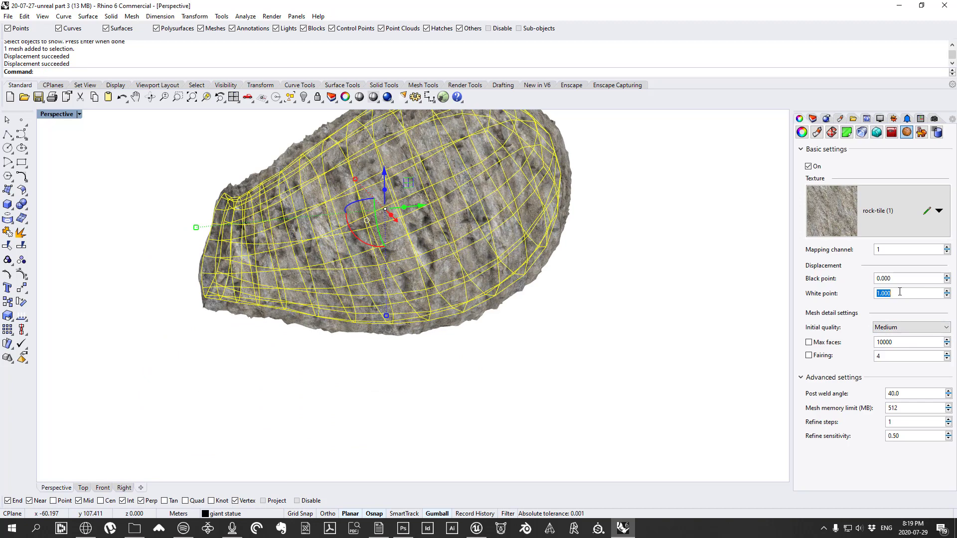
pyautogui.press('Return')
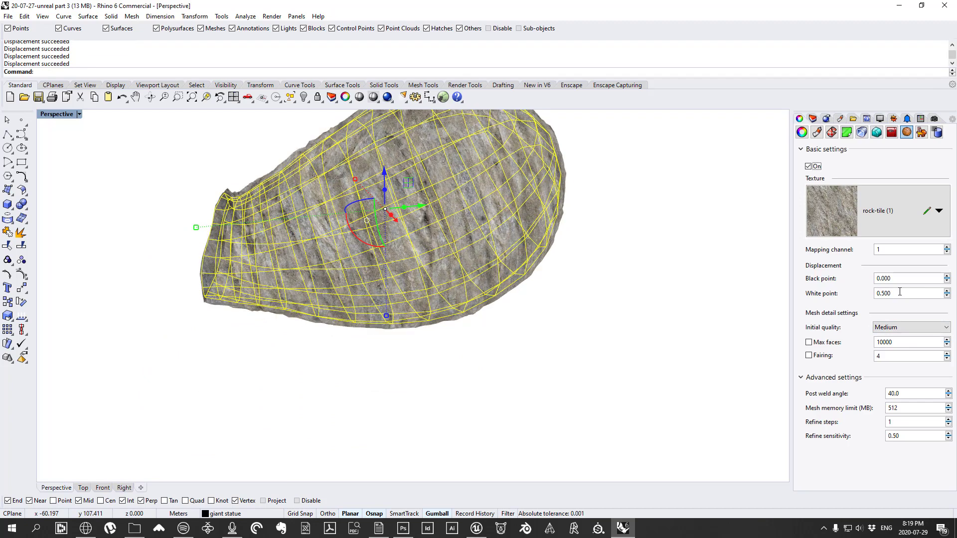
pyautogui.click(640, 363)
pyautogui.moveTo(640, 363); pyautogui.dragTo(393, 262, button='right')
# Step: Extract the render mesh of the displaced stone tail and delete the original low-poly tail mesh
pyautogui.click(468, 277)
pyautogui.moveTo(469, 277); pyautogui.dragTo(520, 265, button='right')
pyautogui.write('Ext')
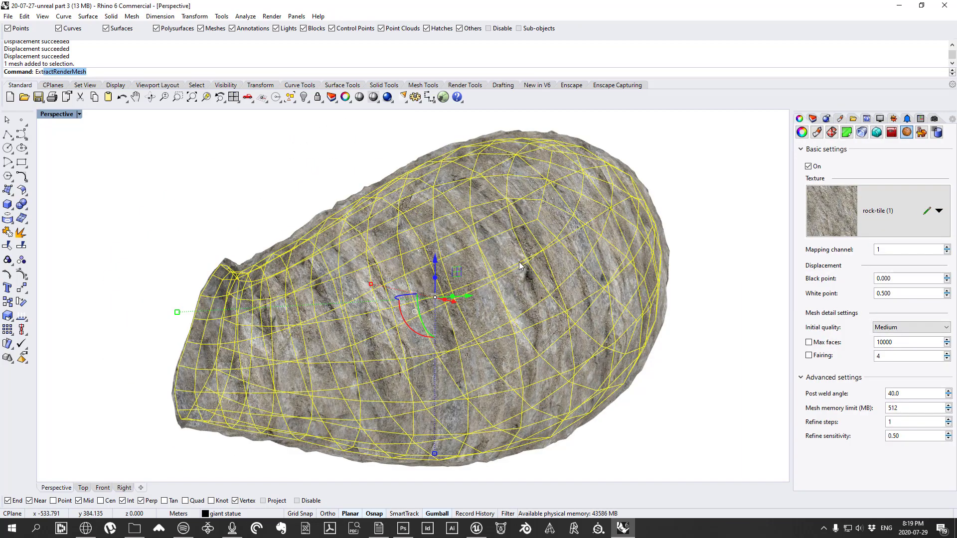
pyautogui.write('ract')
pyautogui.press('Return')
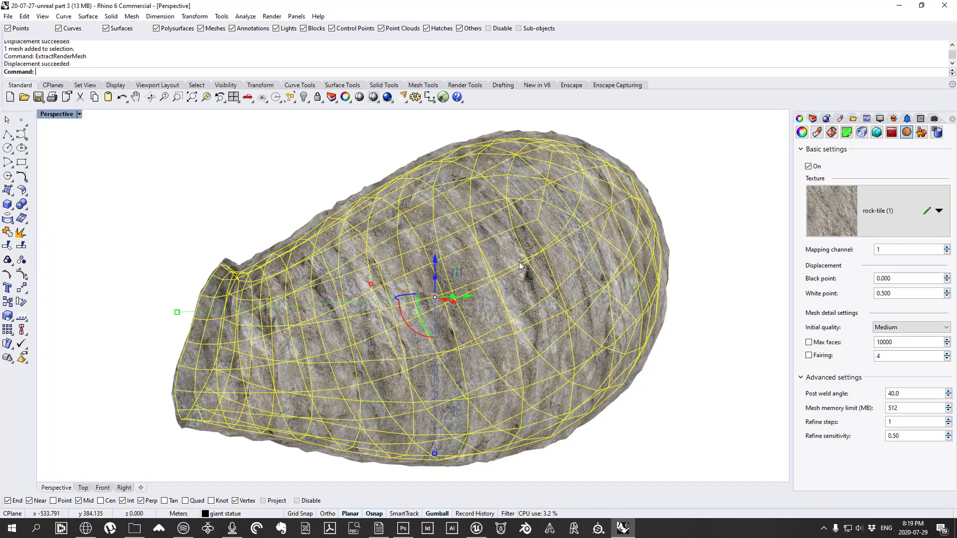
pyautogui.press('Delete')
# Step: Export the dense extracted tail mesh to the Desktop as a Rhino 6 model, overwriting bumpyplinth
pyautogui.click(500, 213)
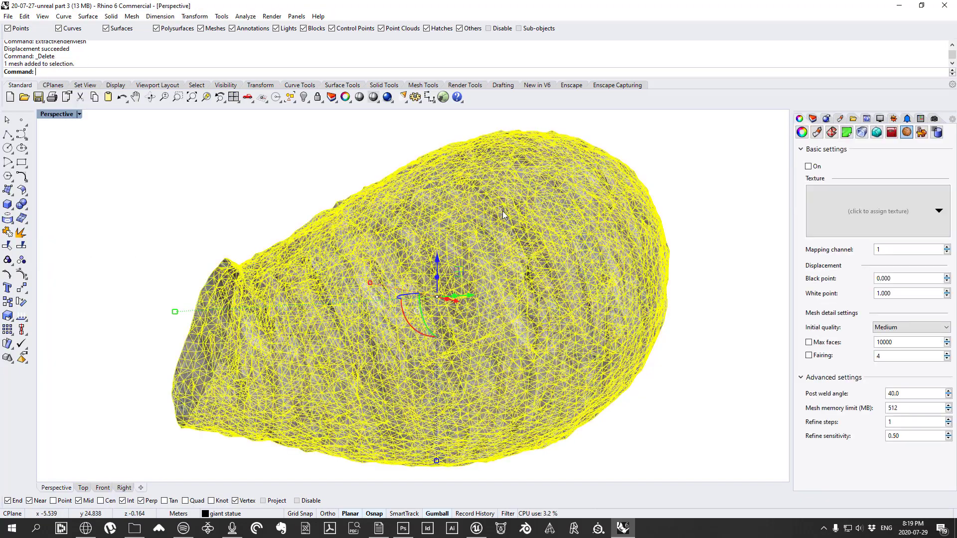
pyautogui.moveTo(502, 211); pyautogui.dragTo(597, 195, button='right')
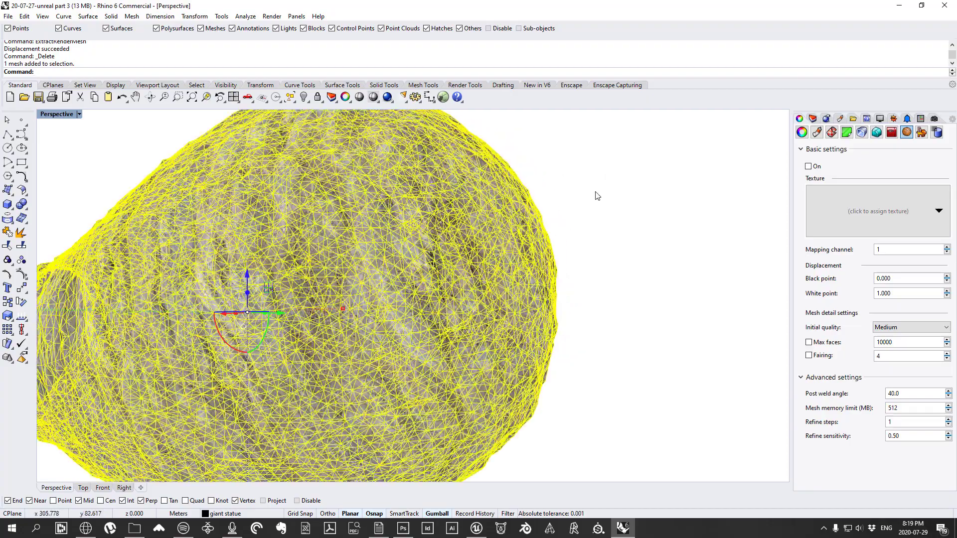
pyautogui.scroll(-5, 597, 195)
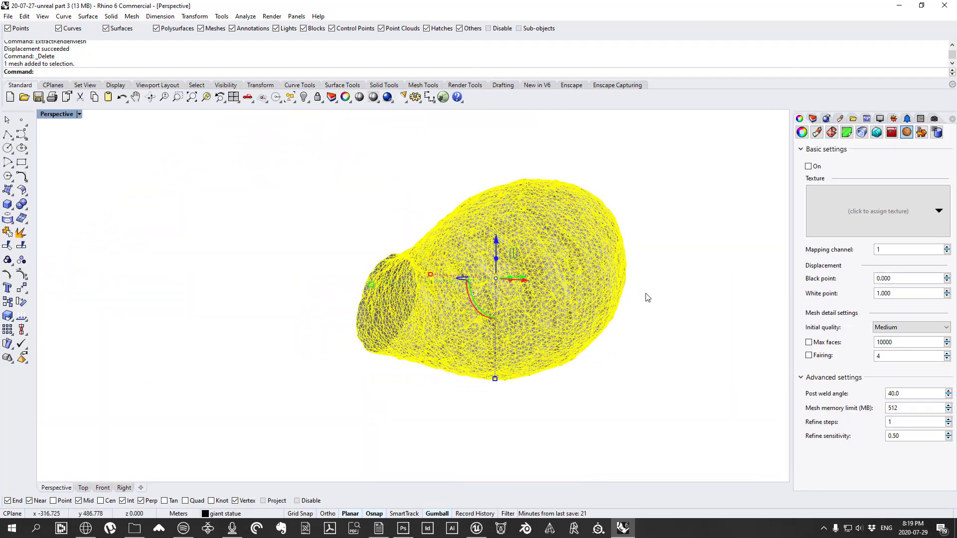
pyautogui.click(633, 319)
pyautogui.scroll(3, 632, 317)
pyautogui.moveTo(632, 317); pyautogui.dragTo(504, 315, button='right')
pyautogui.click(504, 315)
pyautogui.click(9, 17)
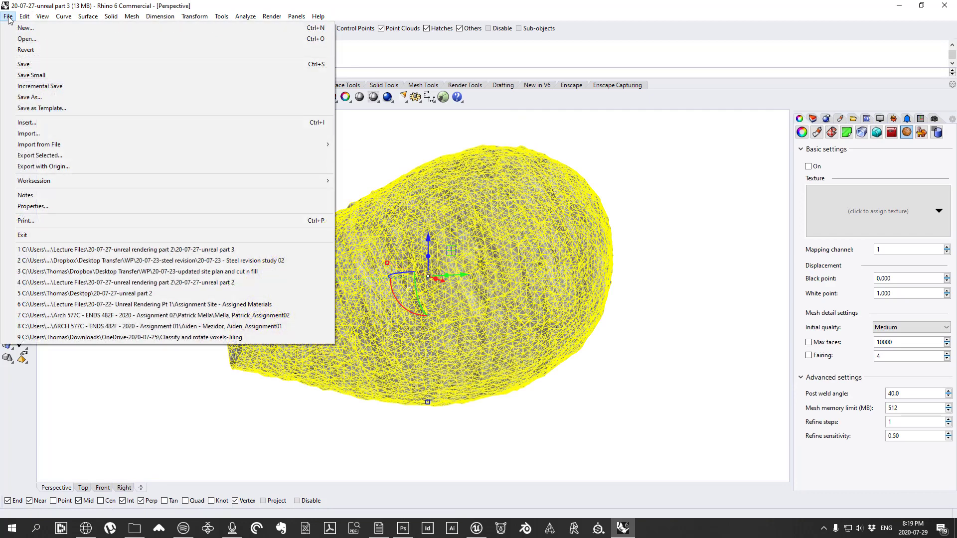
pyautogui.click(56, 156)
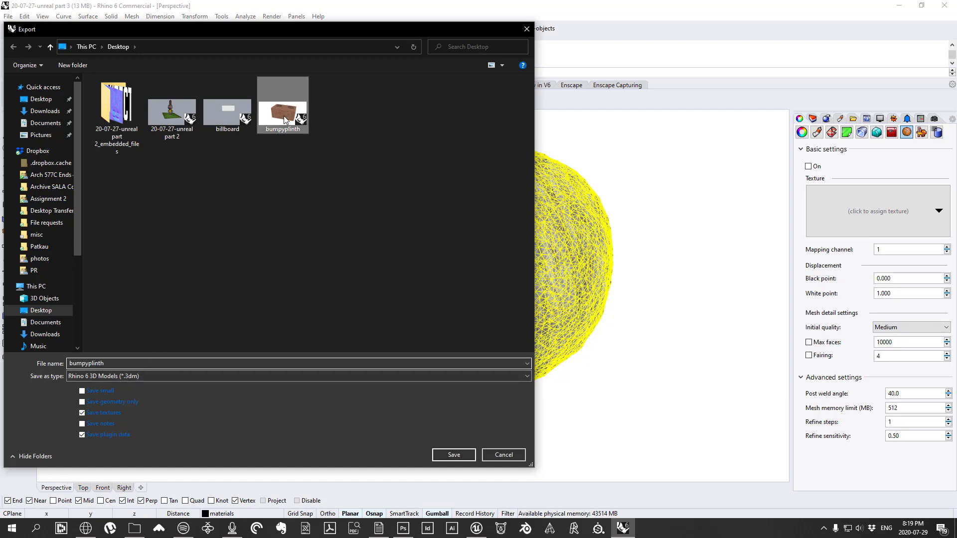
pyautogui.click(463, 452)
pyautogui.click(477, 301)
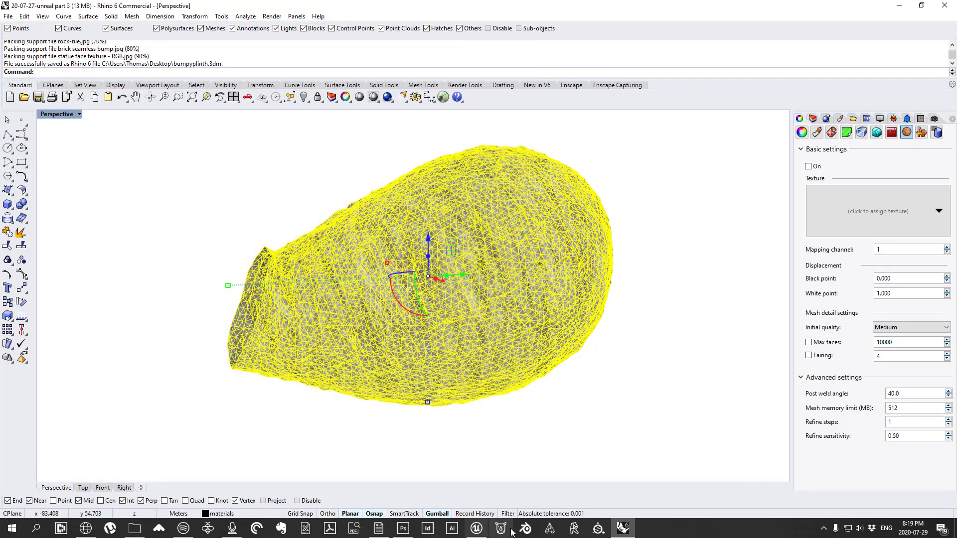
# Step: Switch to Unreal and import bumpyplinth through Datasmith into the rhinoimport folder, using Rhino meshes and UVs without lights, cameras or animations
pyautogui.click(477, 530)
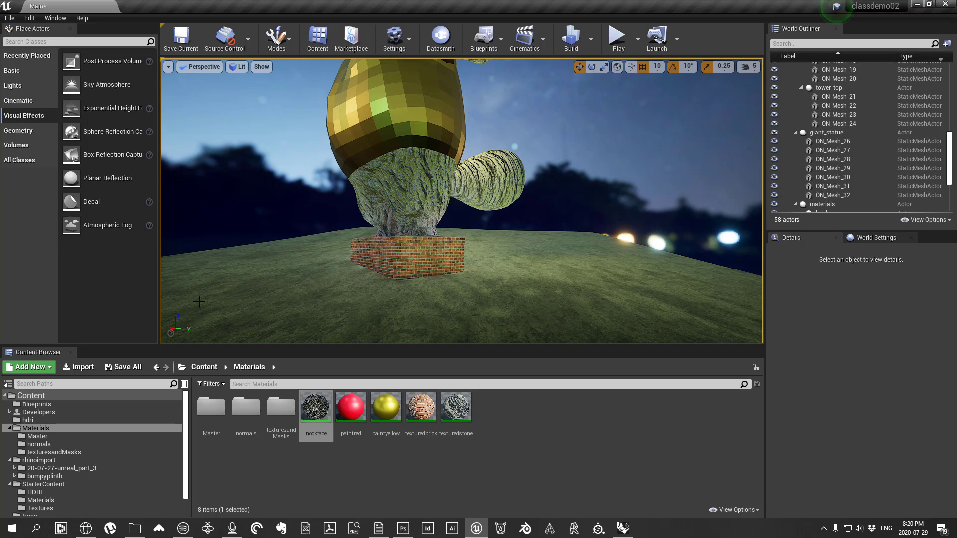
pyautogui.click(441, 39)
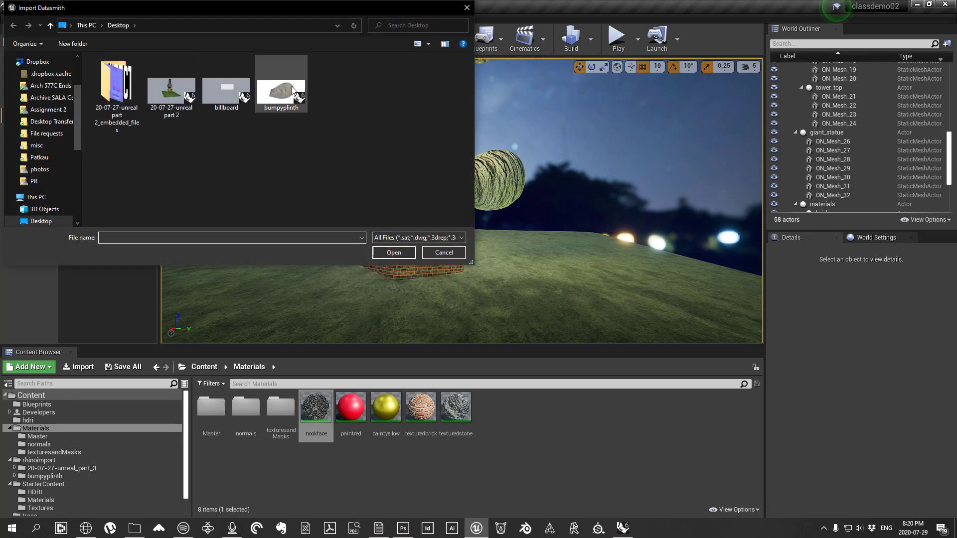
pyautogui.click(393, 253)
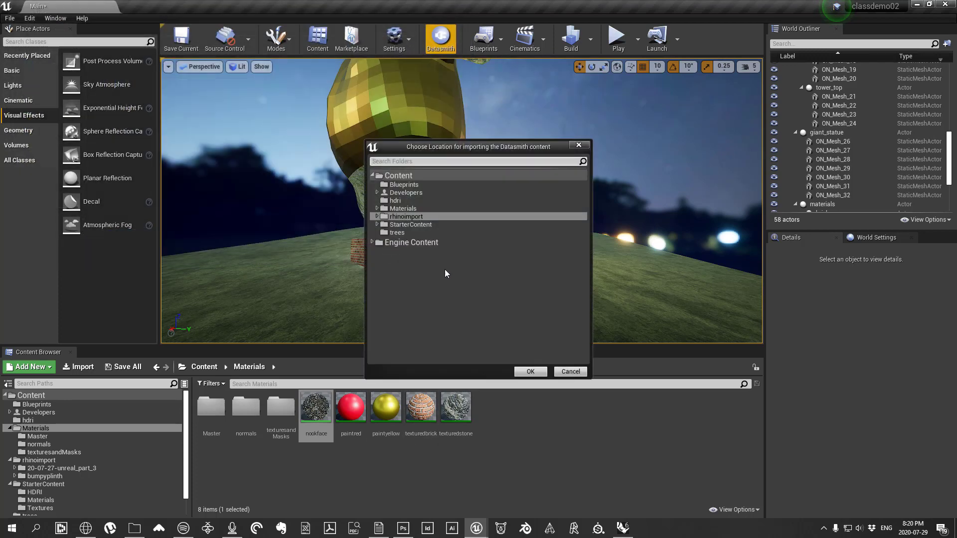
pyautogui.click(405, 217)
pyautogui.click(529, 371)
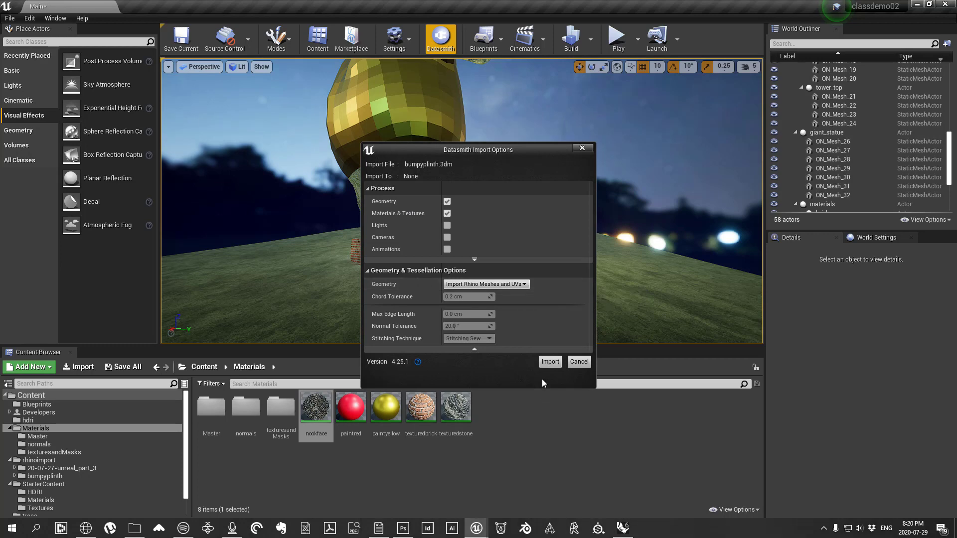
pyautogui.click(553, 362)
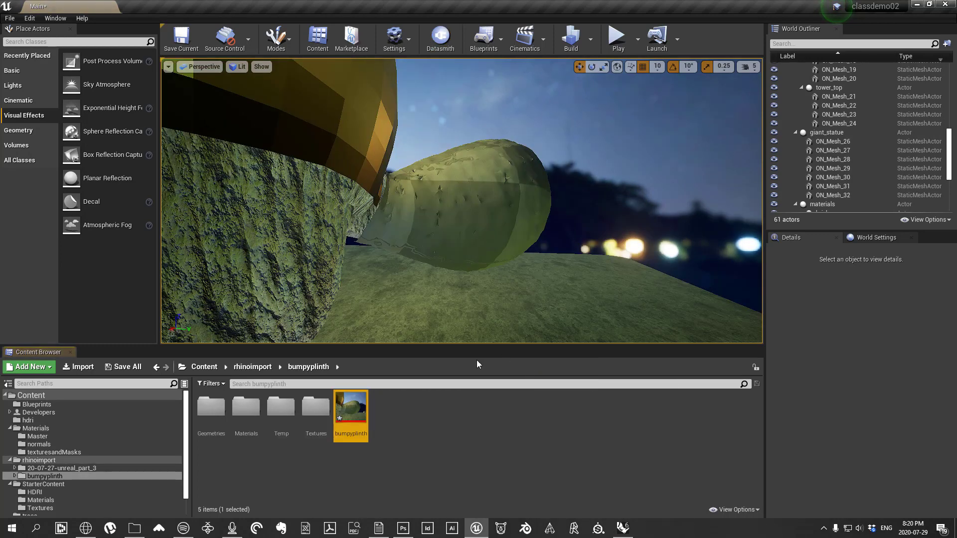
# Step: Examine the imported displaced tail mesh where it joins the statue's body
pyautogui.moveTo(551, 271)
pyautogui.mouseDown(button='right')
pyautogui.moveTo(508, 267)
pyautogui.moveTo(573, 279)
pyautogui.moveTo(541, 262)
pyautogui.moveTo(581, 264)
pyautogui.moveTo(568, 269)
pyautogui.moveTo(573, 254)
pyautogui.moveTo(559, 277)
pyautogui.moveTo(541, 269)
pyautogui.moveTo(545, 259)
pyautogui.moveTo(529, 235)
pyautogui.moveTo(559, 242)
pyautogui.mouseUp(button='right')
pyautogui.press('w')
pyautogui.press('s')
pyautogui.press('a')
pyautogui.press('w')
pyautogui.press('s')
pyautogui.press('d')
# Step: Replace the imported tail mesh's stone material with the texturedstone material from the Materials folder
pyautogui.click(516, 233)
pyautogui.moveTo(341, 268)
pyautogui.mouseDown(button='right')
pyautogui.moveTo(334, 259)
pyautogui.moveTo(349, 264)
pyautogui.moveTo(341, 268)
pyautogui.mouseUp(button='right')
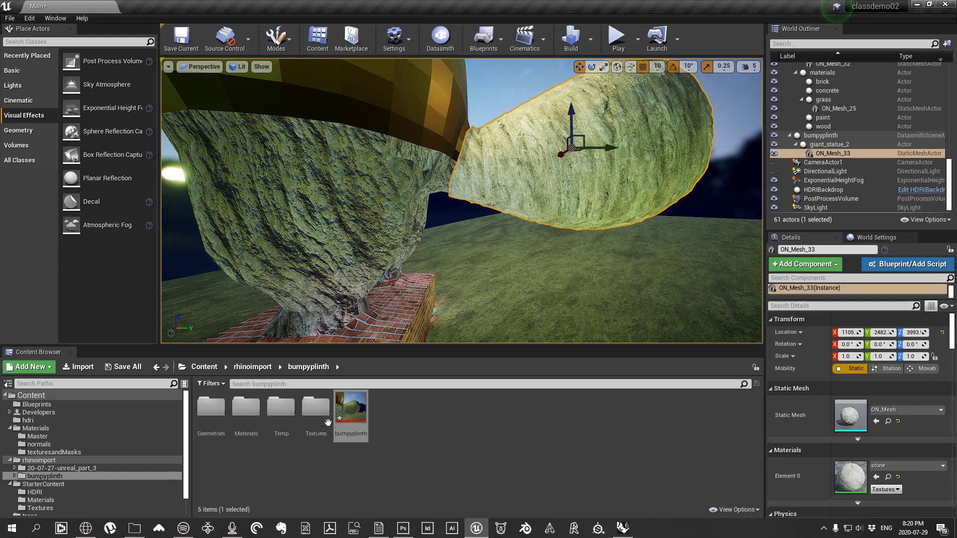
pyautogui.click(246, 415)
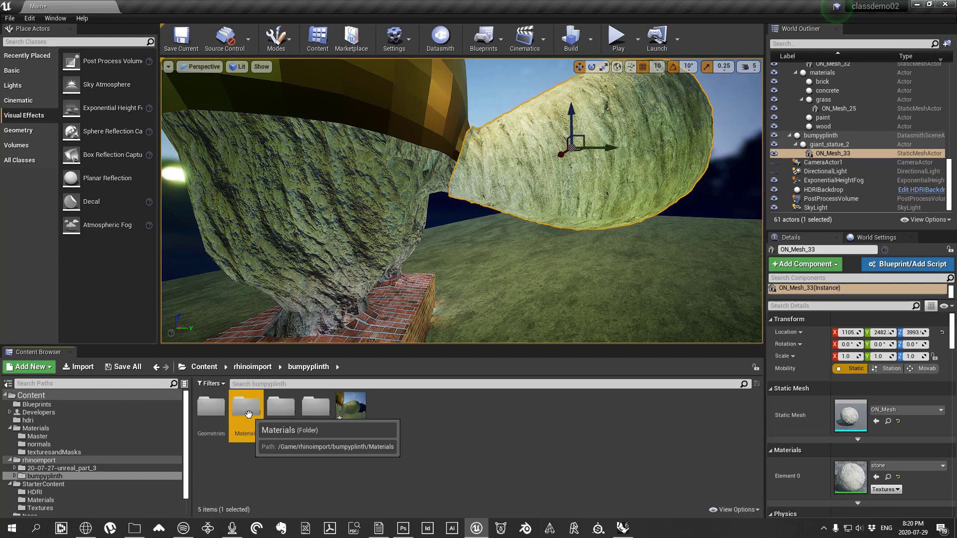
pyautogui.click(205, 367)
pyautogui.doubleClick(316, 409)
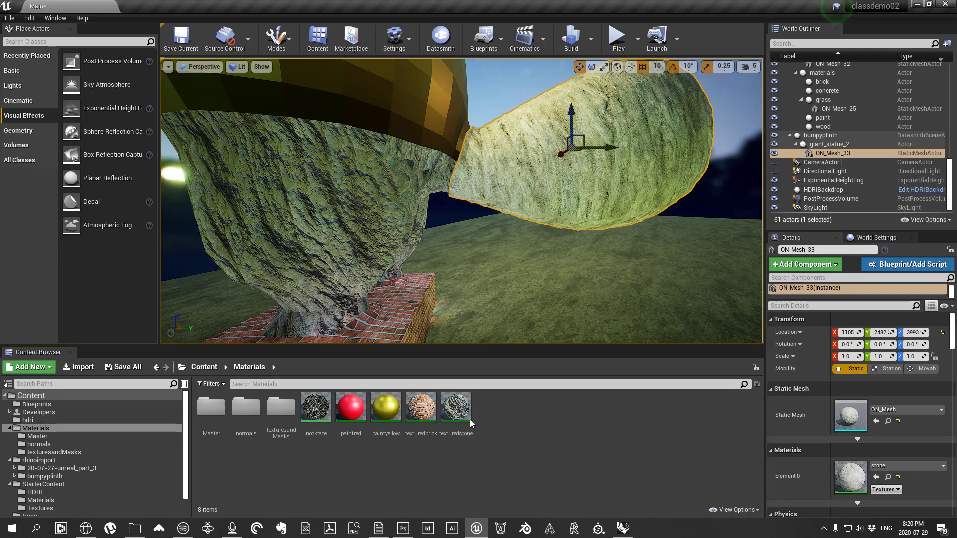
pyautogui.moveTo(471, 424); pyautogui.dragTo(880, 475)
pyautogui.press('f')
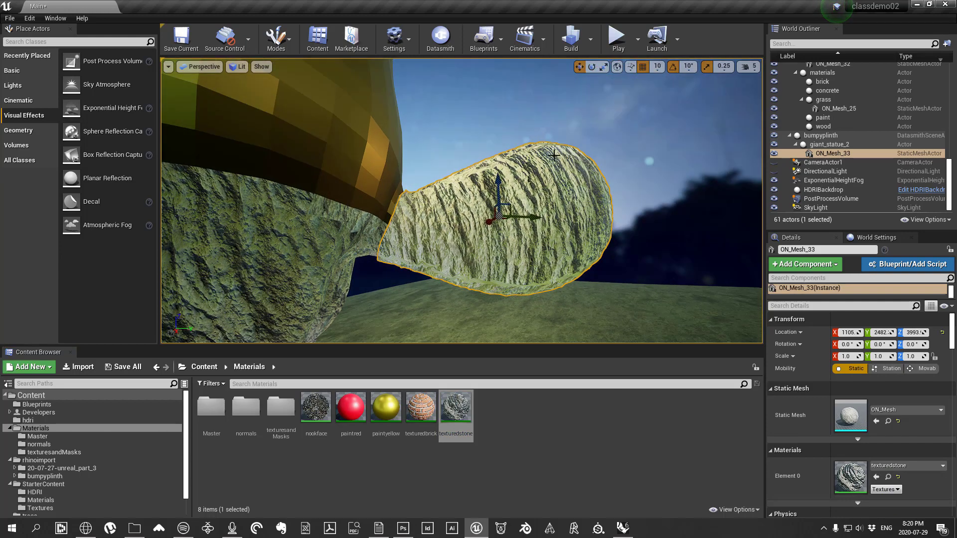
# Step: Inspect the textured stone surface of the statue's tail and body up close, with nothing left selected
pyautogui.click(497, 91)
pyautogui.moveTo(497, 92); pyautogui.dragTo(465, 116, button='right')
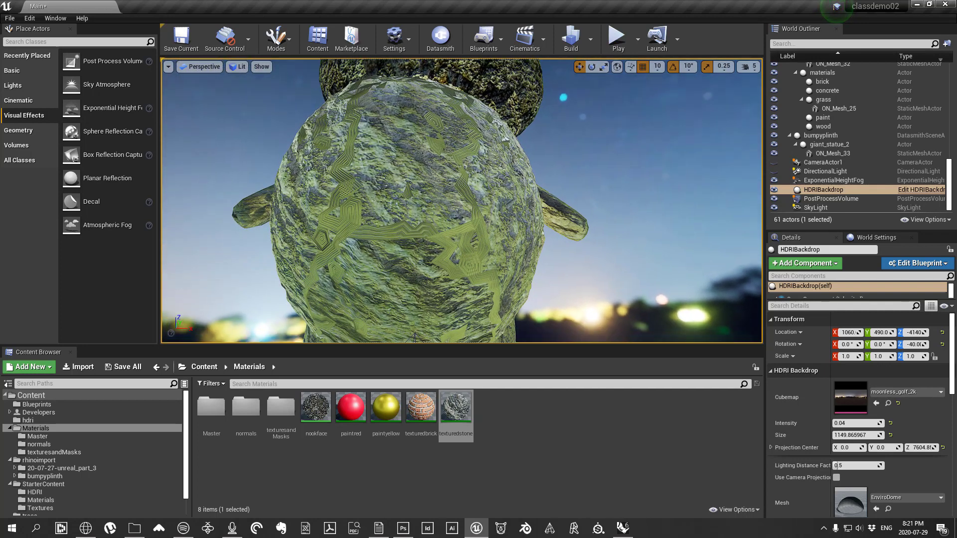
pyautogui.press('Escape')
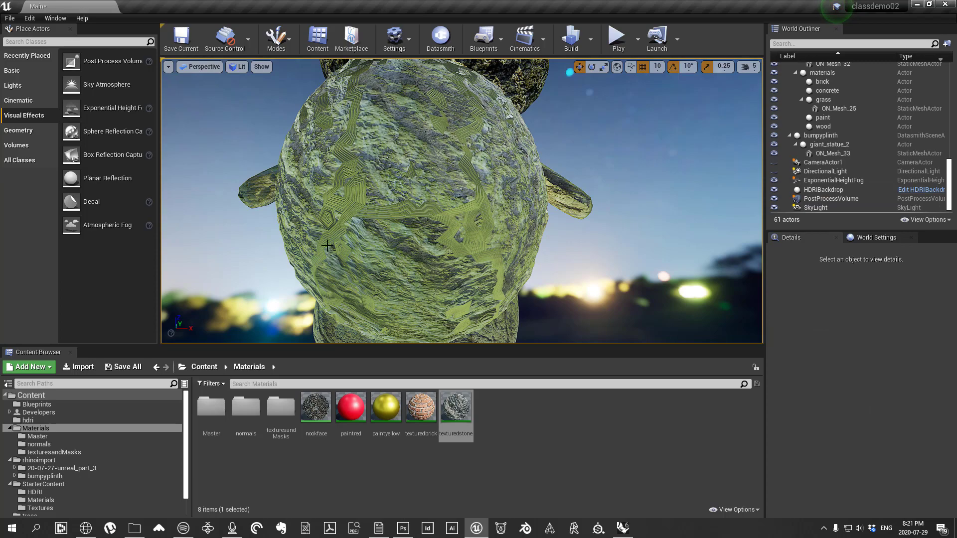
pyautogui.moveTo(564, 204); pyautogui.dragTo(514, 194, button='right')
# Step: Preview the level in play mode, flying from the tower interior around the outside to the statue's head, and end the preview
pyautogui.click(616, 40)
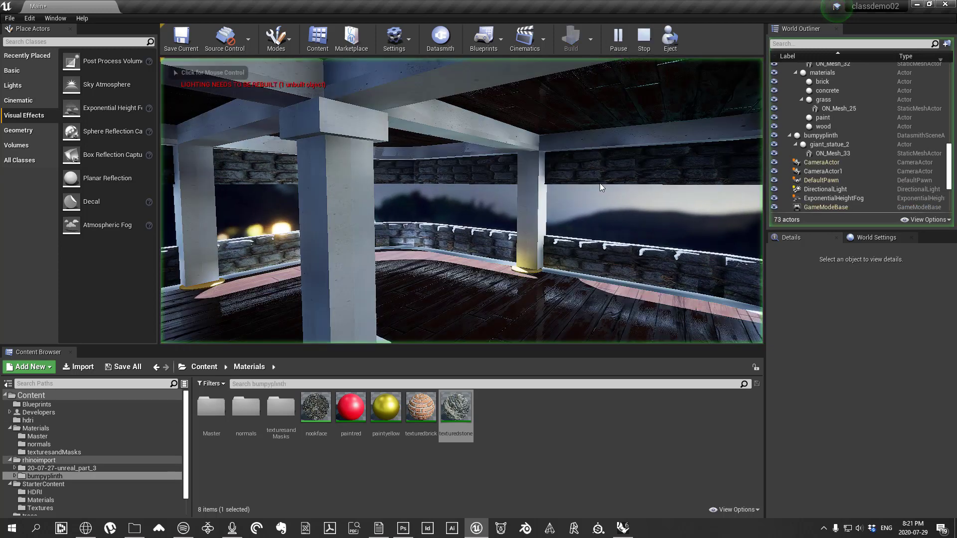
pyautogui.click(595, 183)
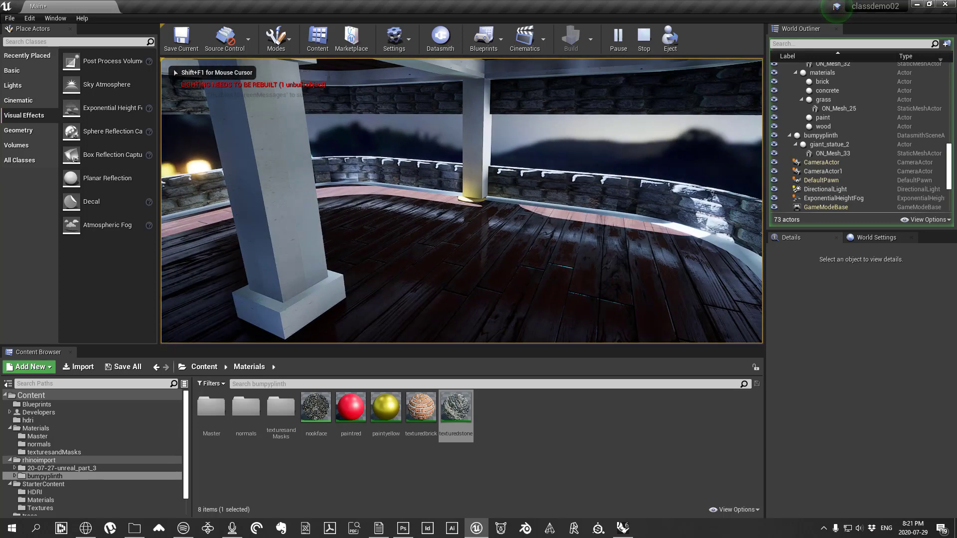
pyautogui.press('w')
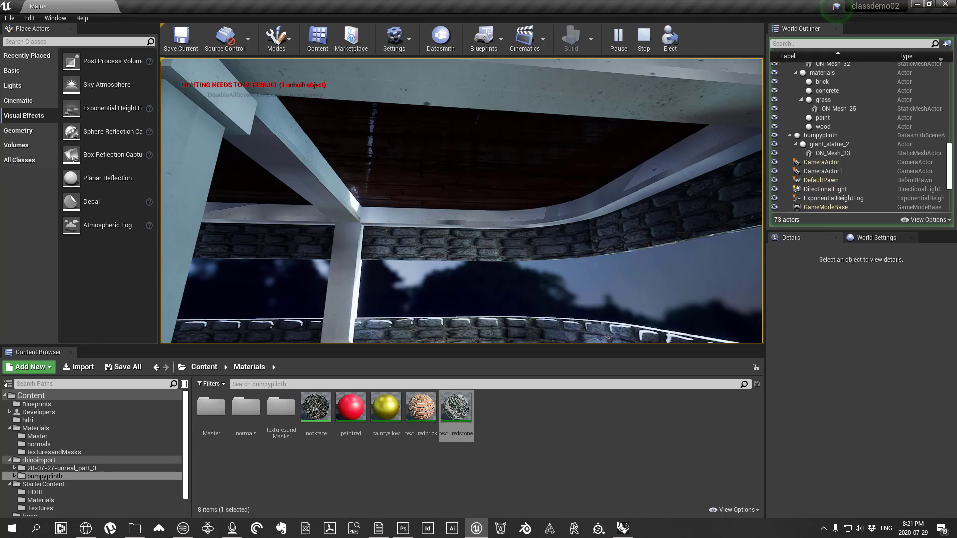
pyautogui.press('w')
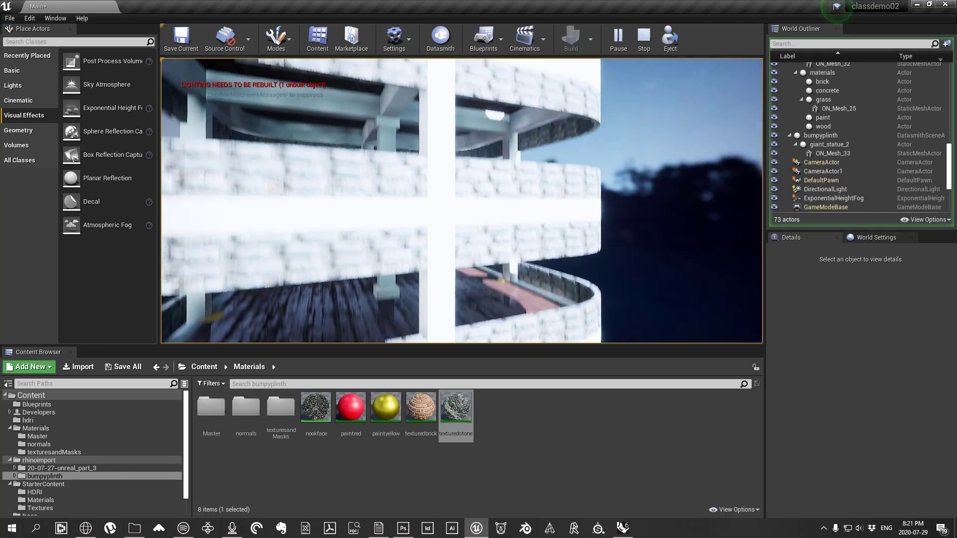
pyautogui.press('s')
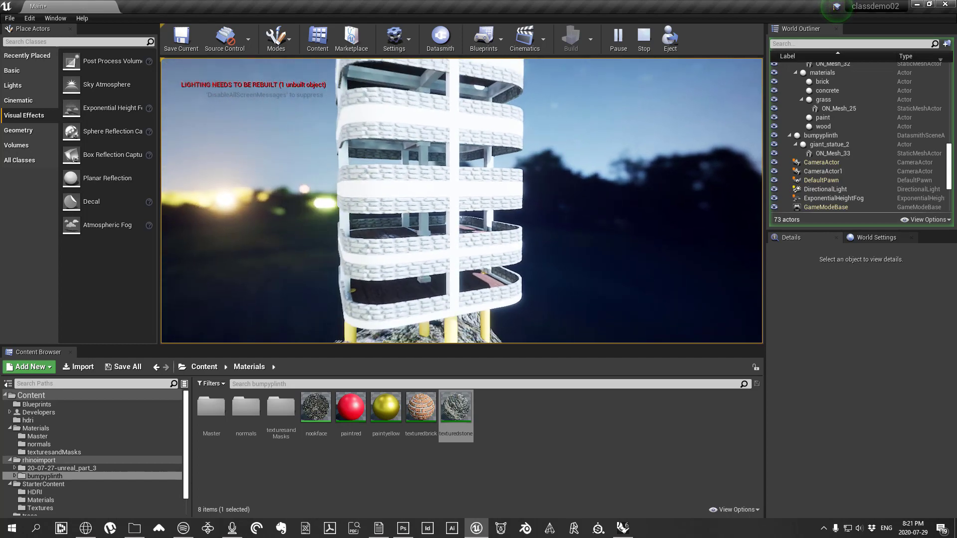
pyautogui.press('q')
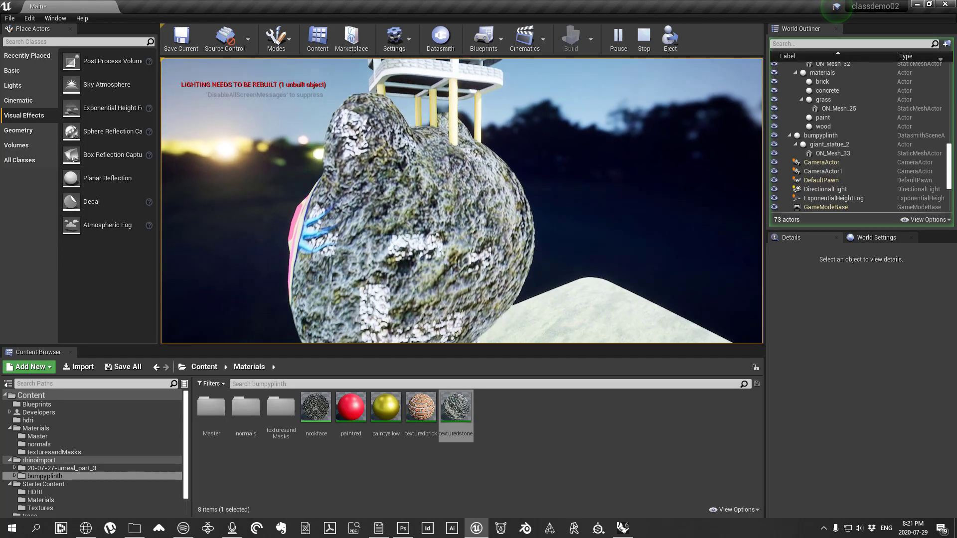
pyautogui.press('a')
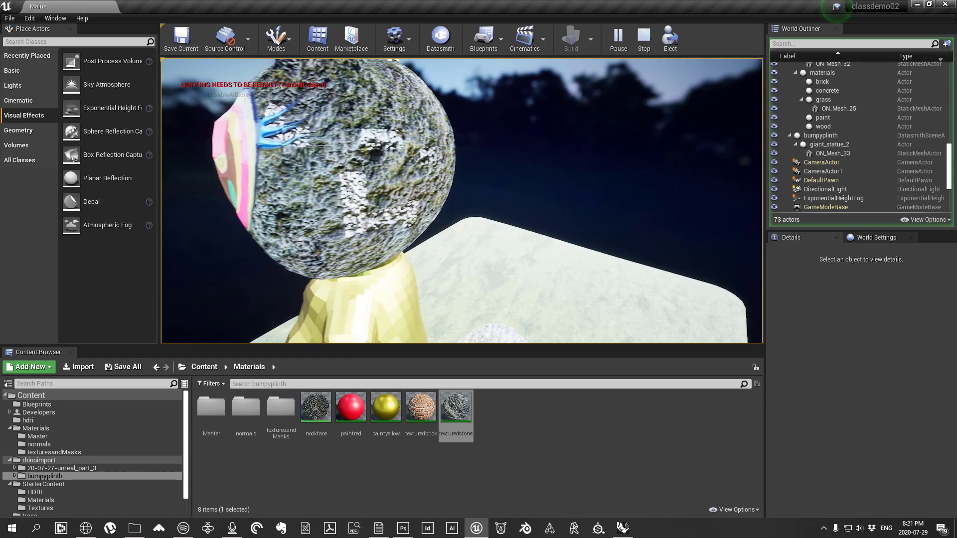
pyautogui.press('a')
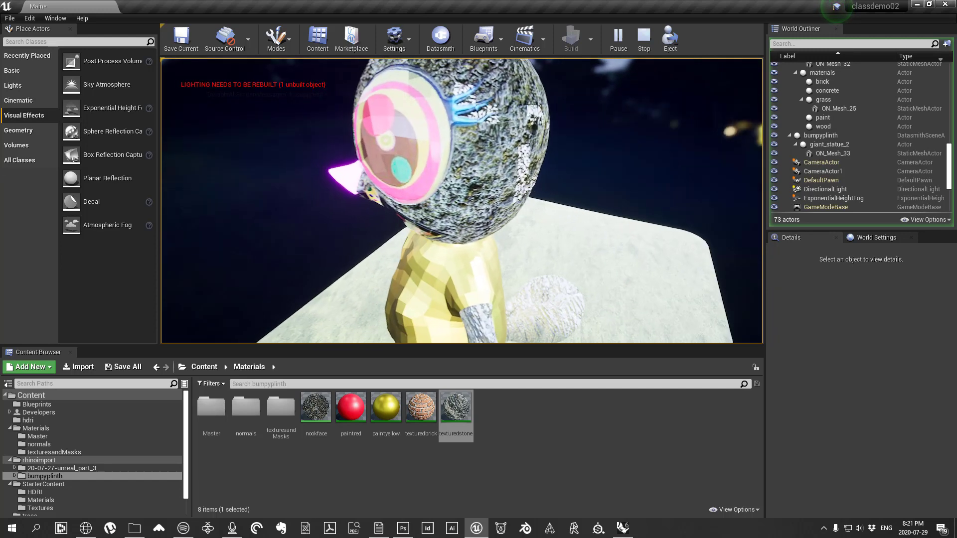
pyautogui.press('q')
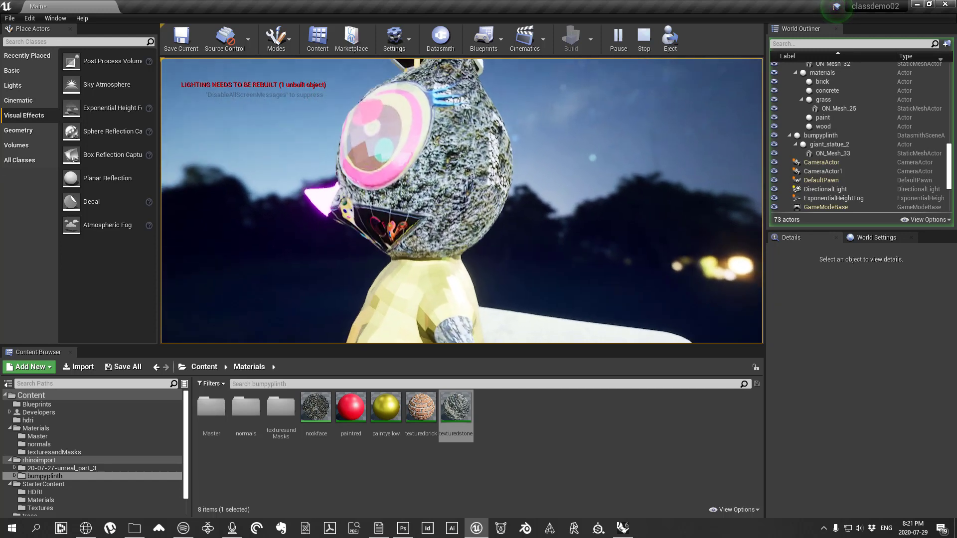
pyautogui.press('Escape')
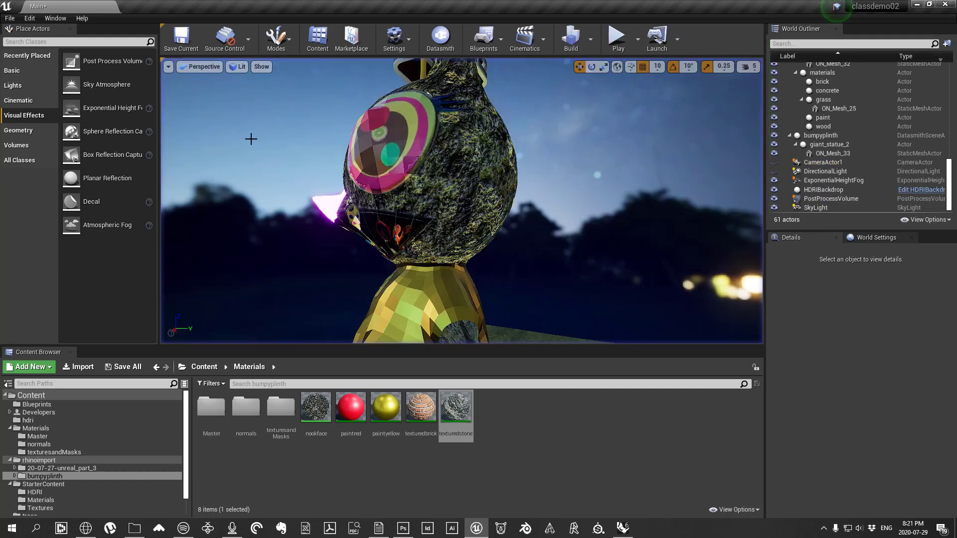
# Step: Build only the level's lighting, dismiss the message log, and save all changes in the project
pyautogui.click(588, 41)
pyautogui.moveTo(681, 78)
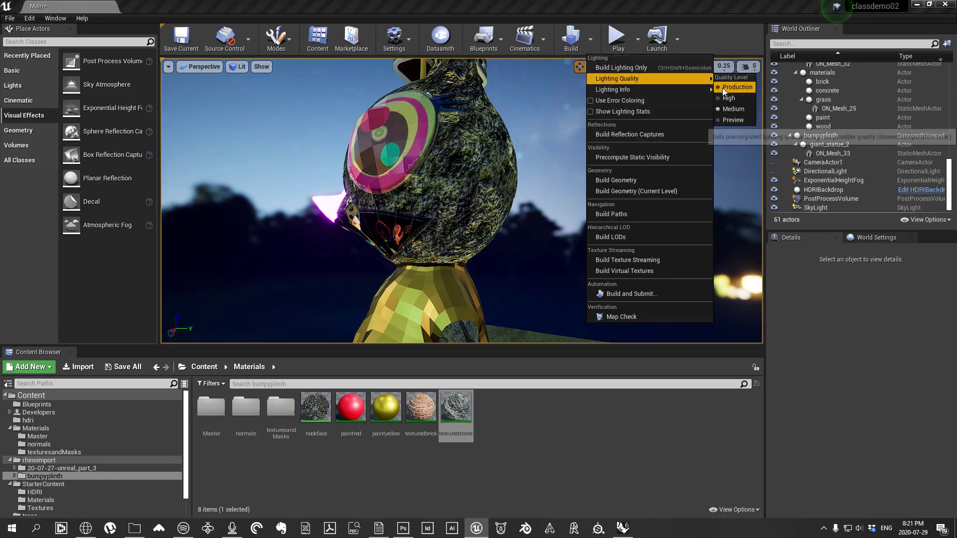
pyautogui.click(591, 41)
pyautogui.click(591, 41)
pyautogui.moveTo(654, 81)
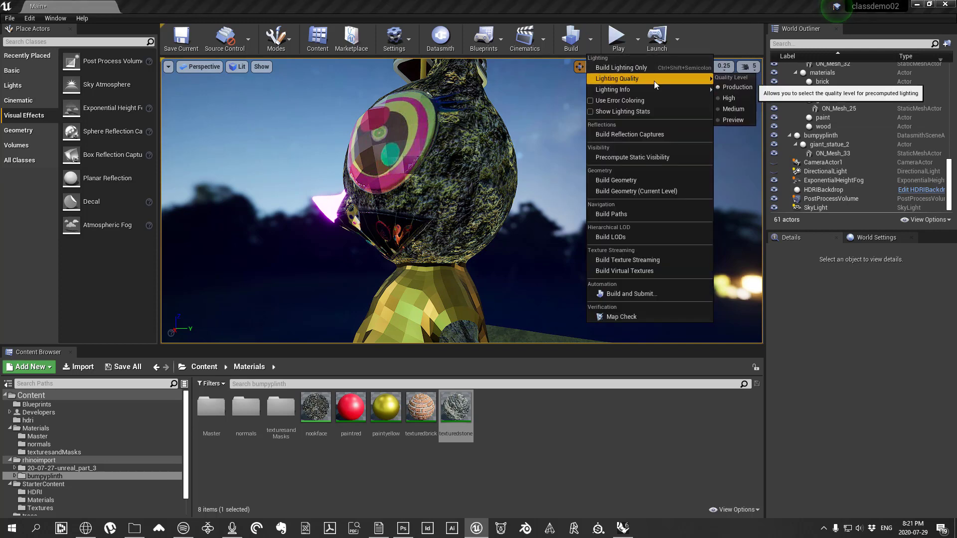
pyautogui.click(632, 68)
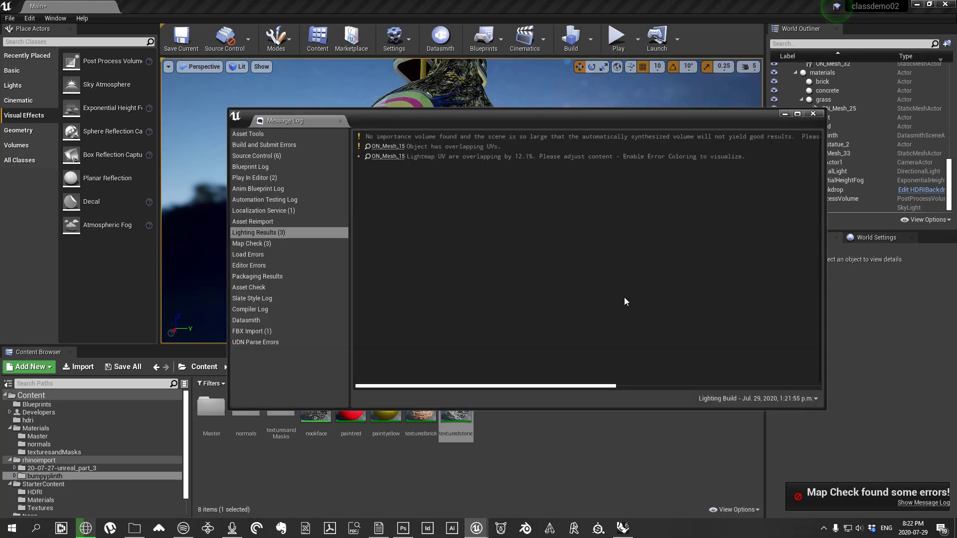
pyautogui.click(813, 114)
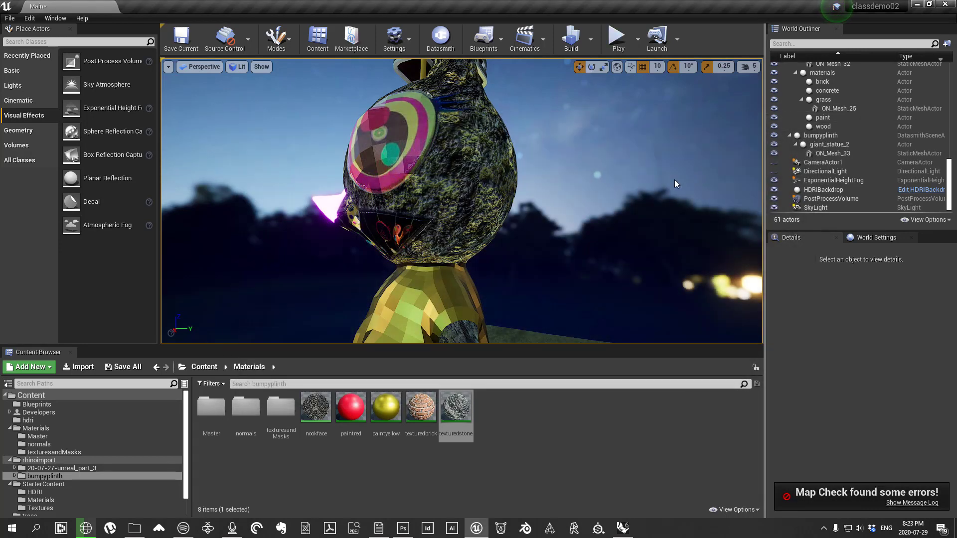
pyautogui.moveTo(618, 205)
pyautogui.mouseDown(button='right')
pyautogui.moveTo(618, 280)
pyautogui.moveTo(618, 205)
pyautogui.mouseUp(button='right')
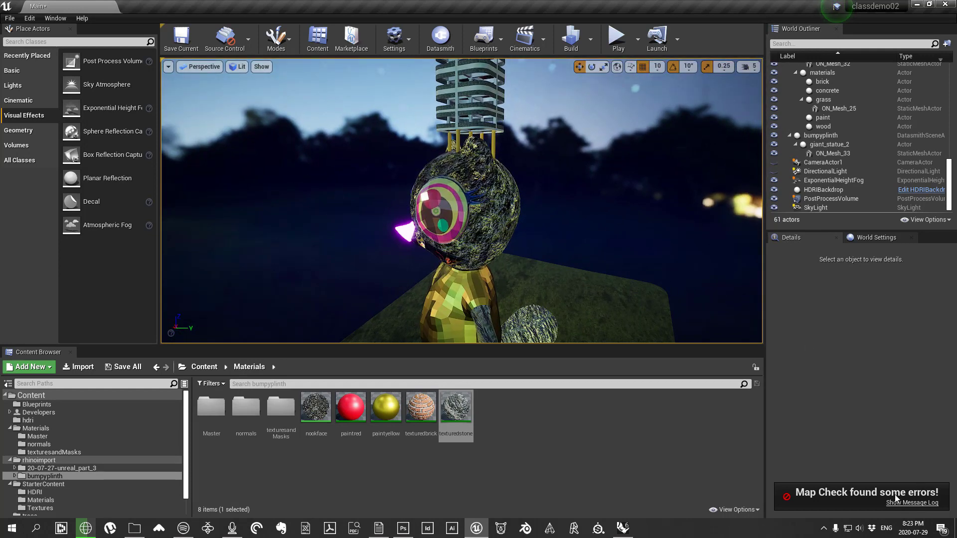
pyautogui.hotkey('ctrl', 'shift', 's')
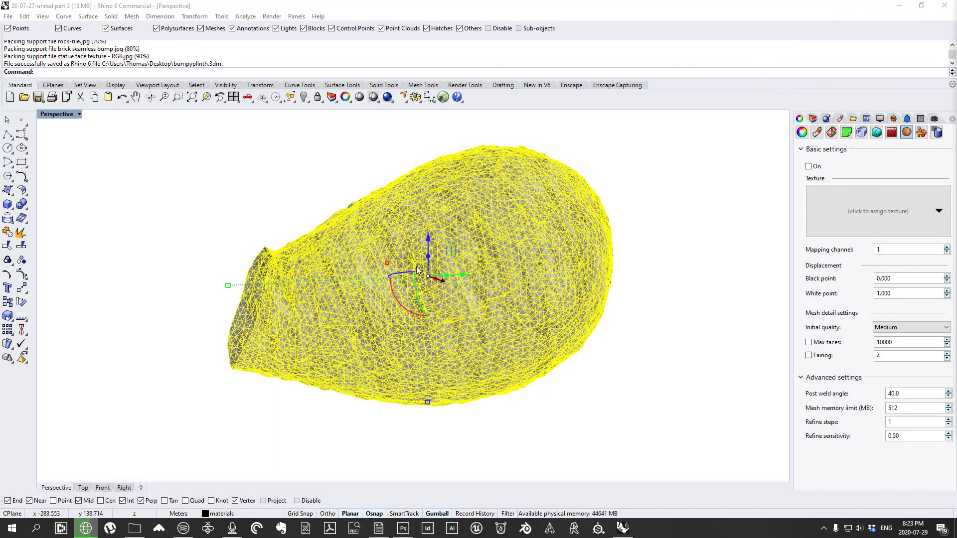
# Step: Switch to Rhino, deselect the displaced tail mesh, and close 20-07-27-unreal part 3 without saving its changes
pyautogui.click(681, 314)
pyautogui.moveTo(681, 314); pyautogui.dragTo(574, 296, button='right')
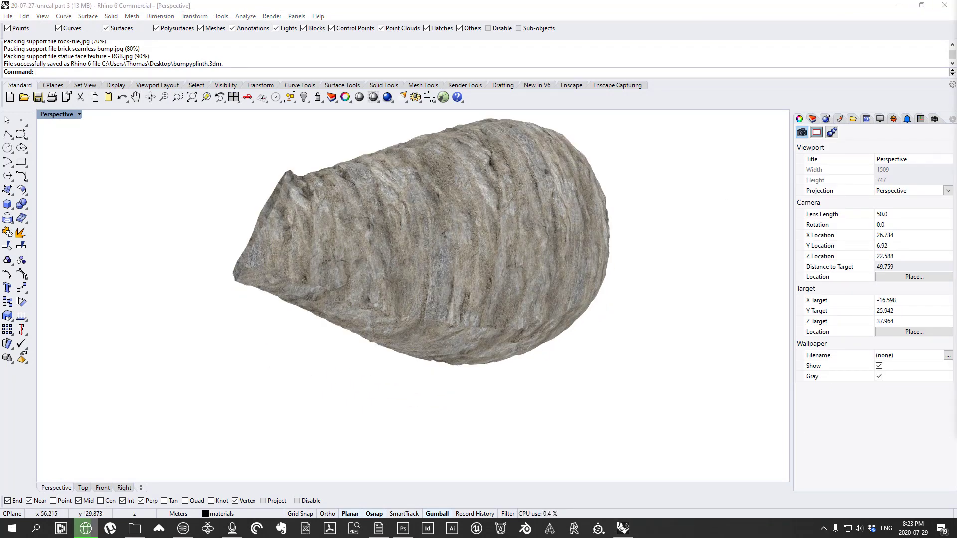
pyautogui.click(943, 8)
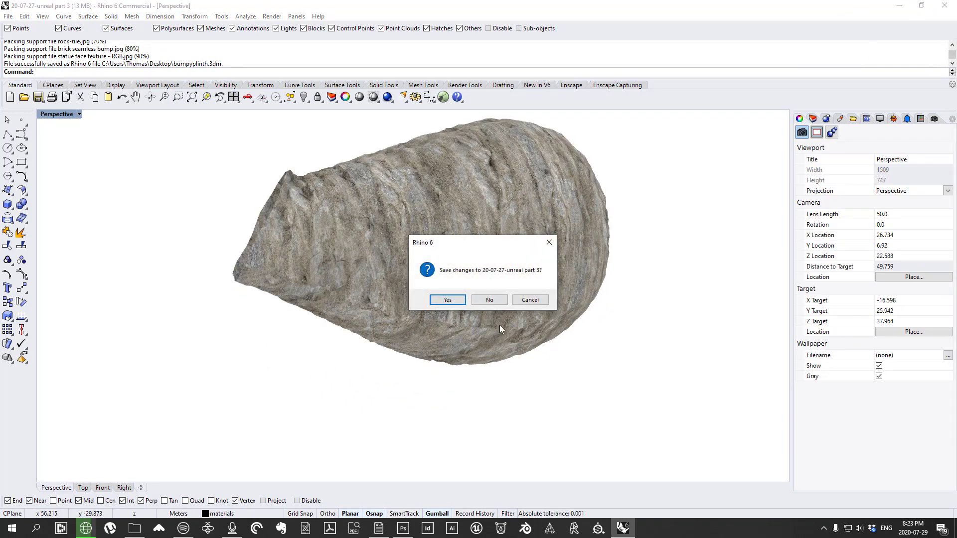
pyautogui.click(481, 302)
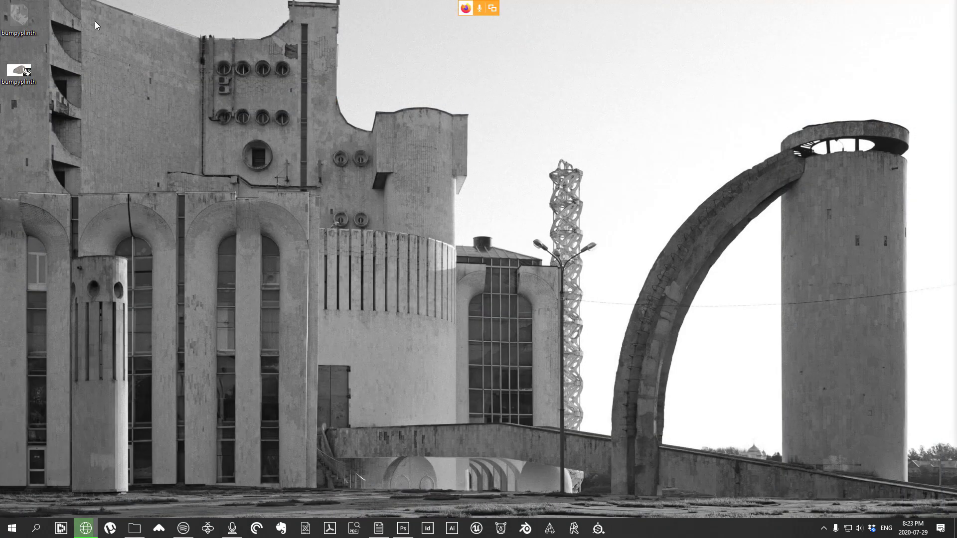
# Step: Delete both bumpyplinth files from the desktop, and switch to Photoshop to close it
pyautogui.moveTo(115, 188); pyautogui.dragTo(4, 21)
pyautogui.press('Delete')
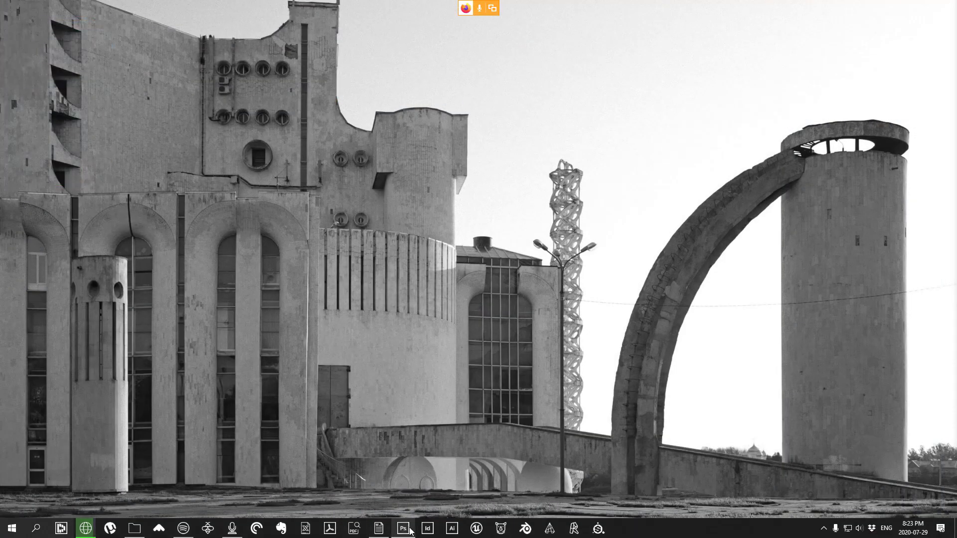
pyautogui.click(403, 528)
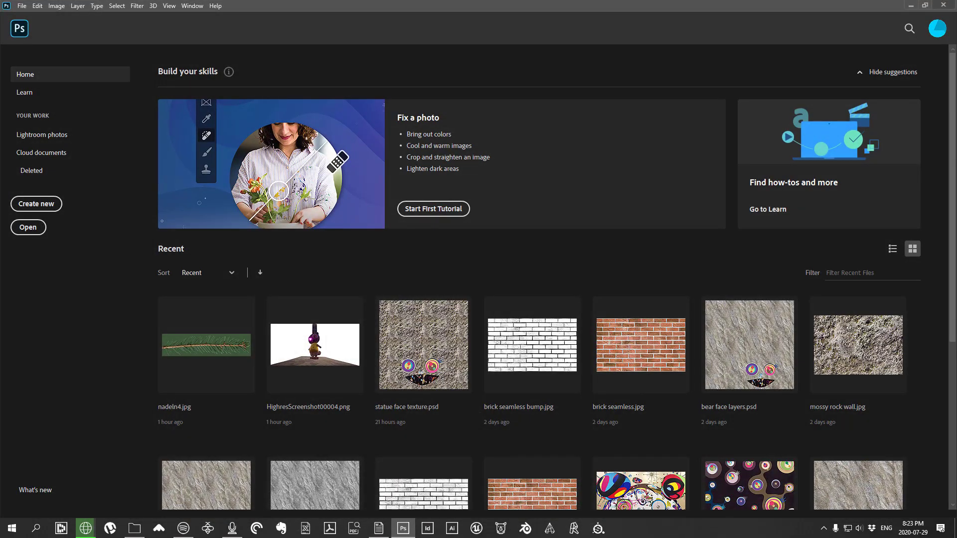
pyautogui.click(943, 5)
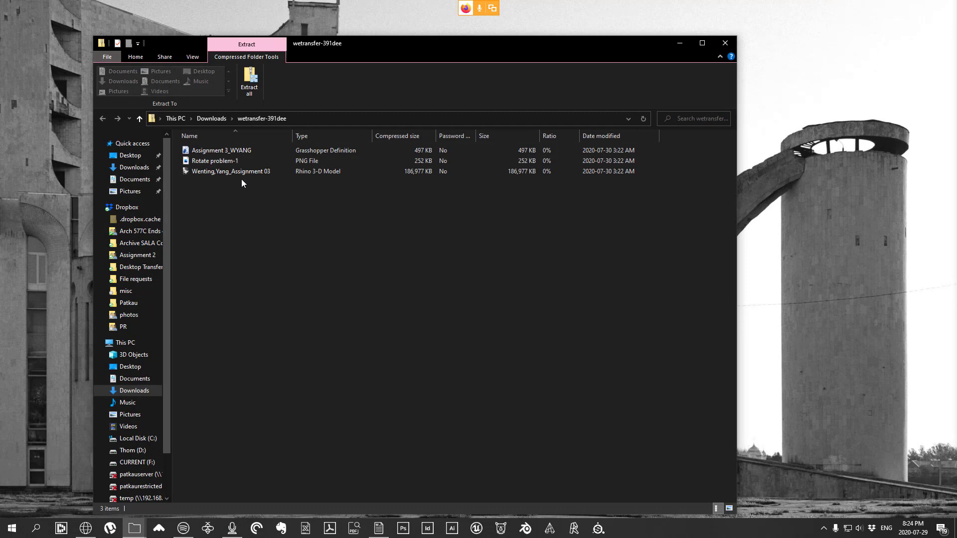
# Step: Extract the wetransfer-391dee archive in Downloads to its default folder and open the extracted Assignment 03 Rhino model
pyautogui.click(212, 118)
pyautogui.rightClick(232, 164)
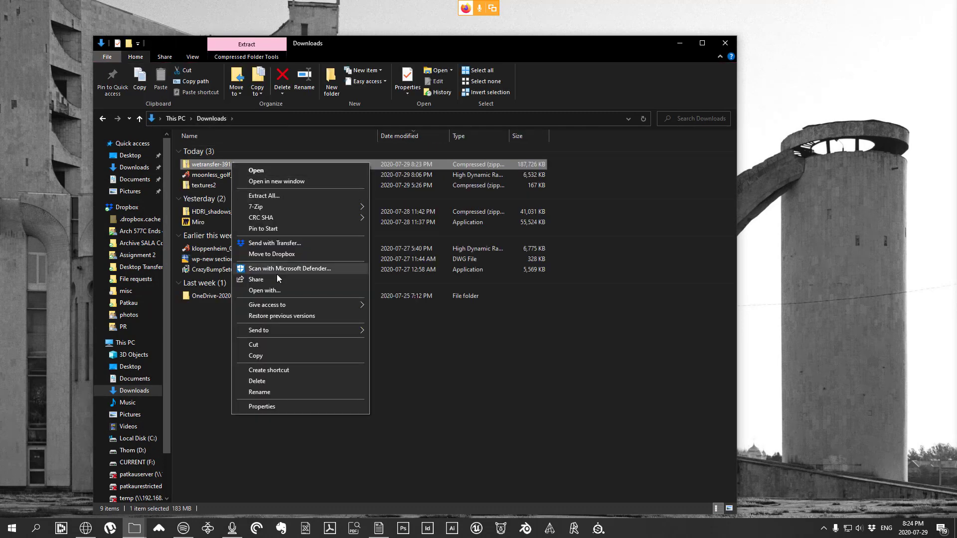
pyautogui.click(299, 196)
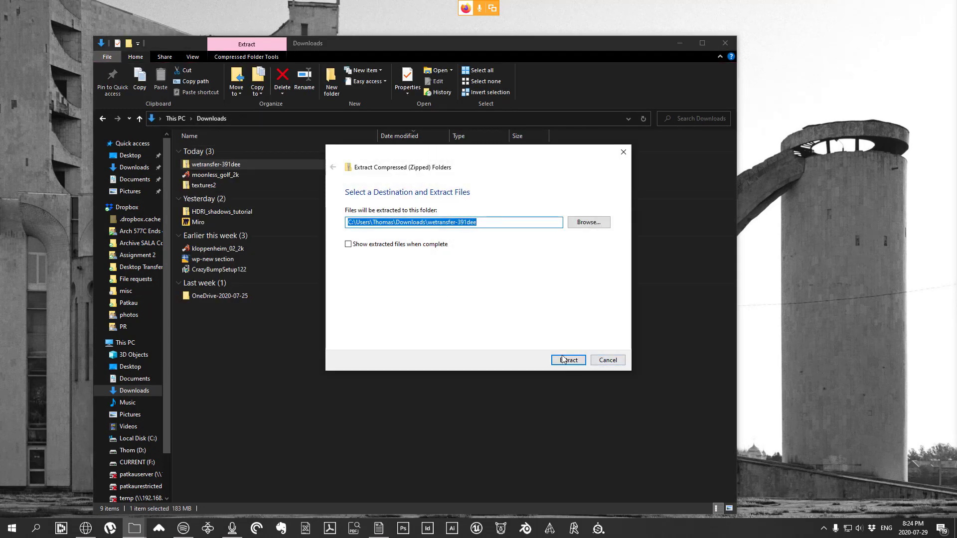
pyautogui.click(564, 359)
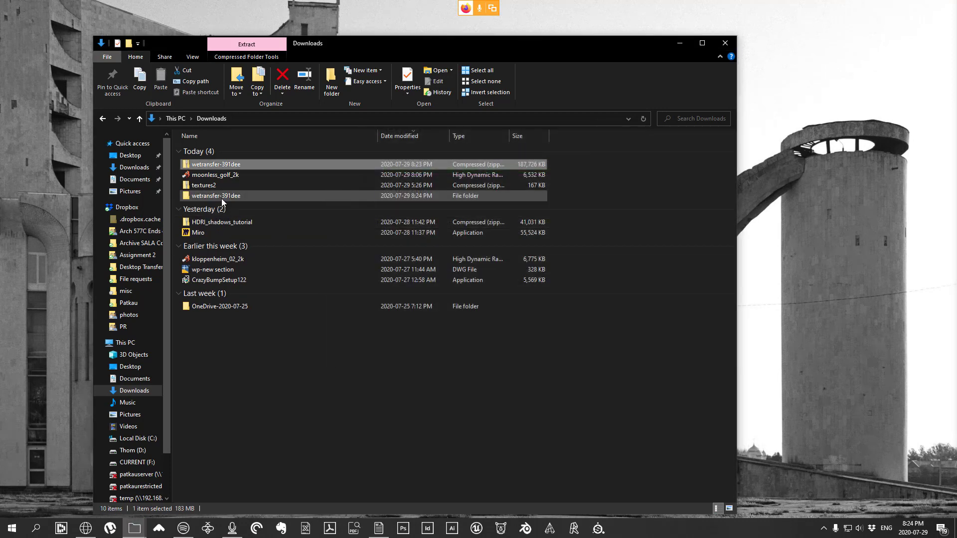
pyautogui.doubleClick(225, 198)
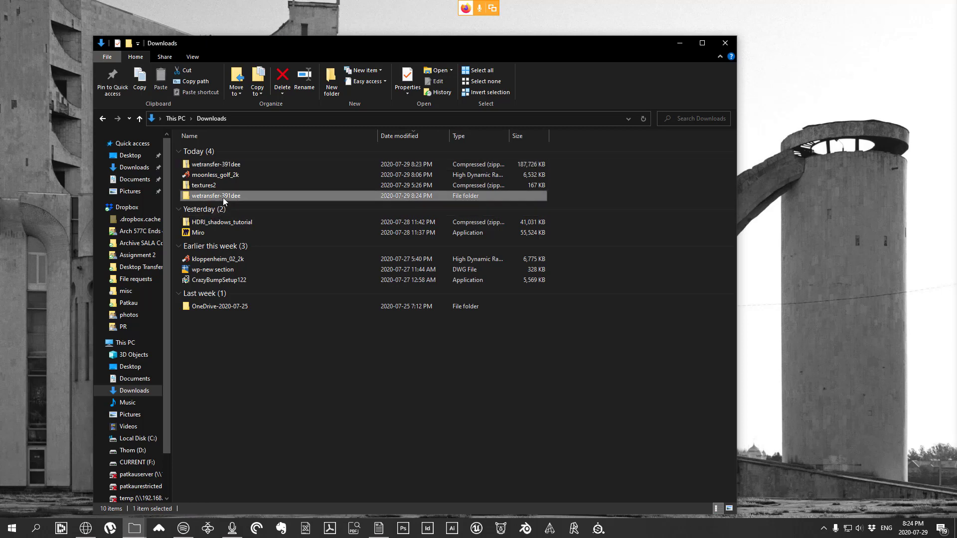
pyautogui.doubleClick(251, 171)
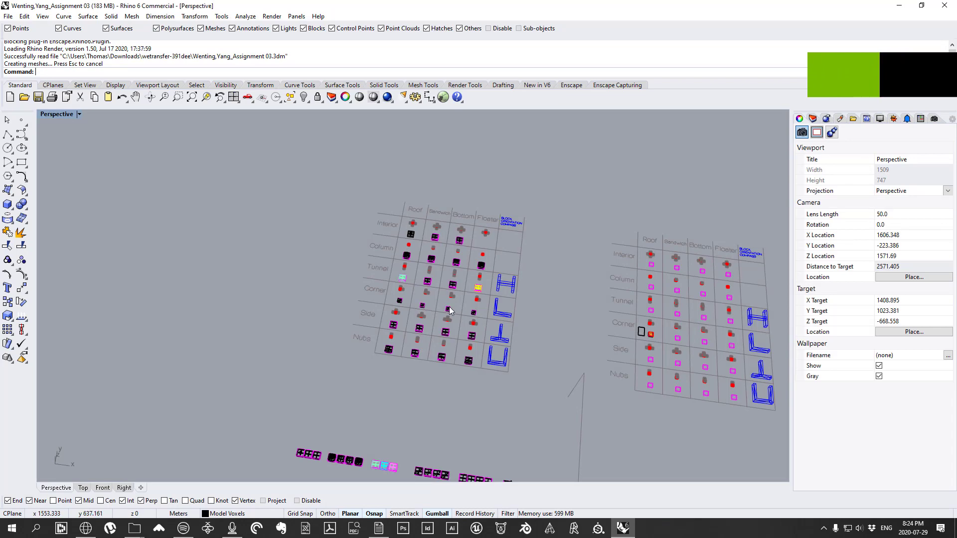
# Step: Examine the model's overall layout, including the voxel massings, block tables and site requirement text
pyautogui.moveTo(449, 307); pyautogui.dragTo(333, 265, button='right')
pyautogui.scroll(-10, 442, 246)
pyautogui.scroll(6, 256, 245)
pyautogui.scroll(-4, 255, 245)
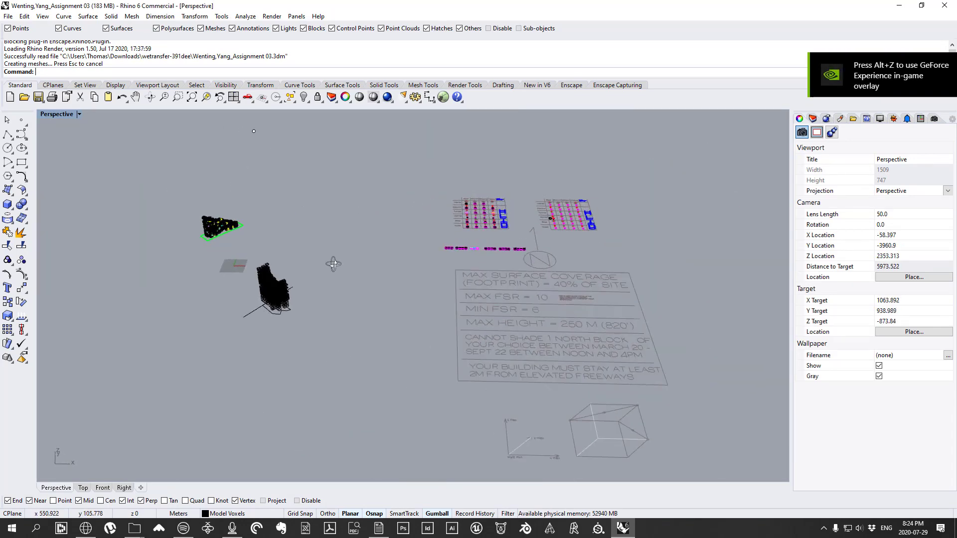
pyautogui.moveTo(491, 242); pyautogui.dragTo(224, 202, button='right')
pyautogui.scroll(10, 223, 200)
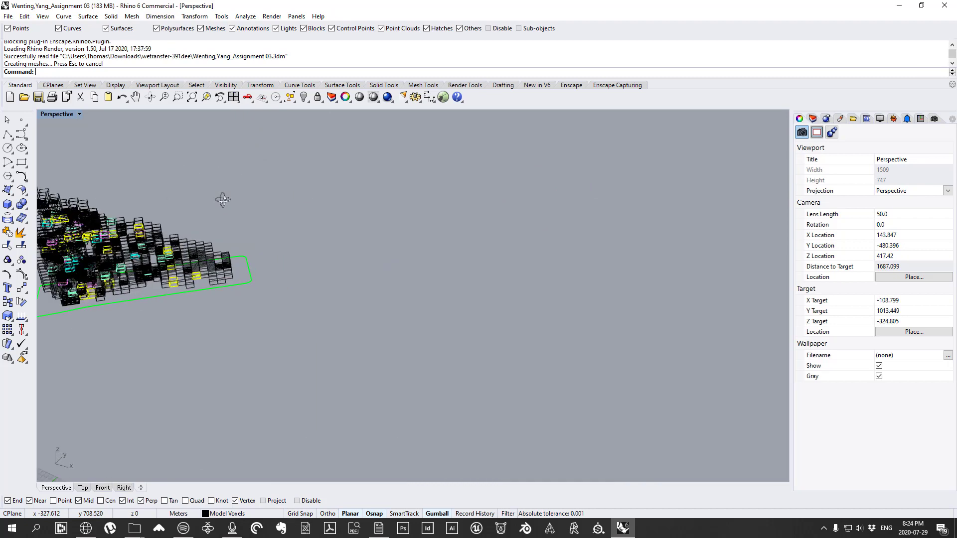
pyautogui.scroll(-6, 223, 200)
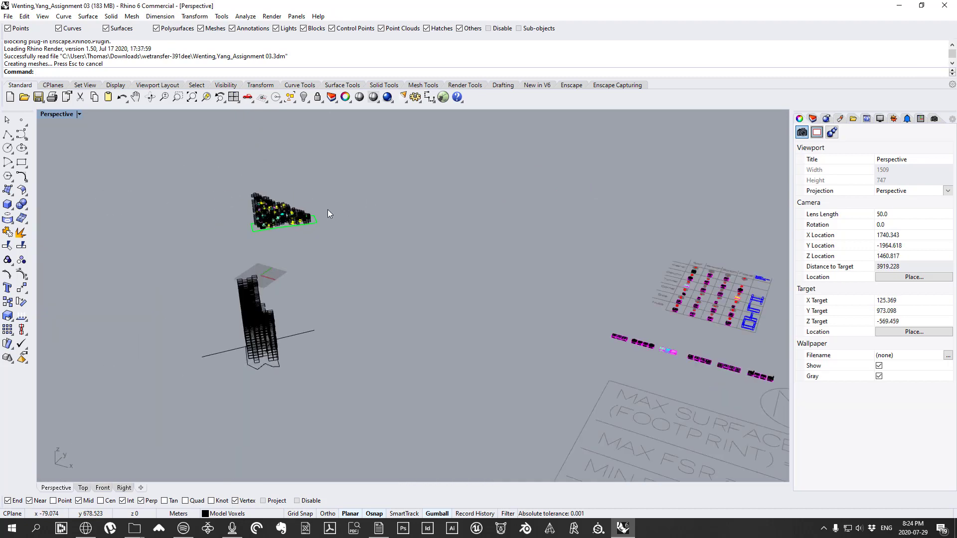
# Step: Bring up the extracted files, launch Grasshopper from Rhino and dismiss its loading errors report
pyautogui.click(86, 530)
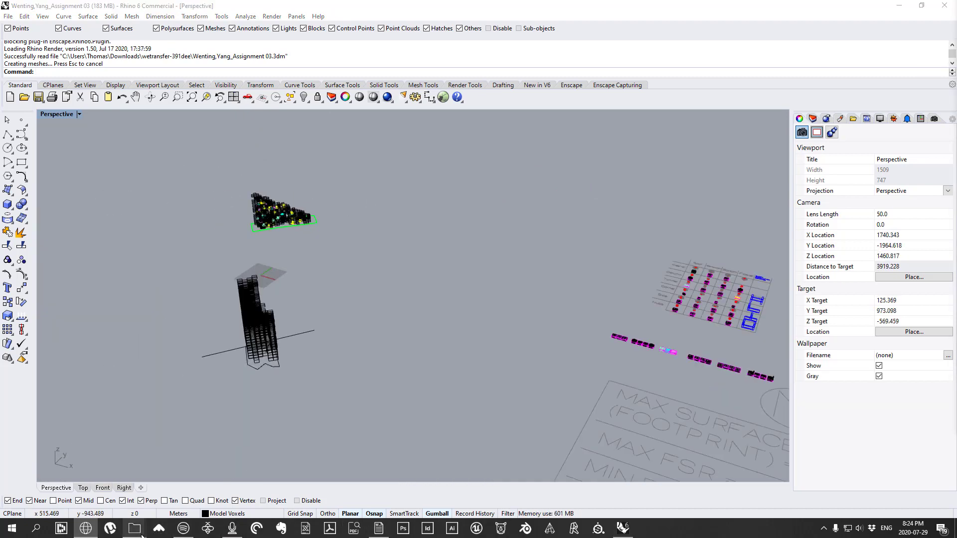
pyautogui.moveTo(139, 531)
pyautogui.click(169, 498)
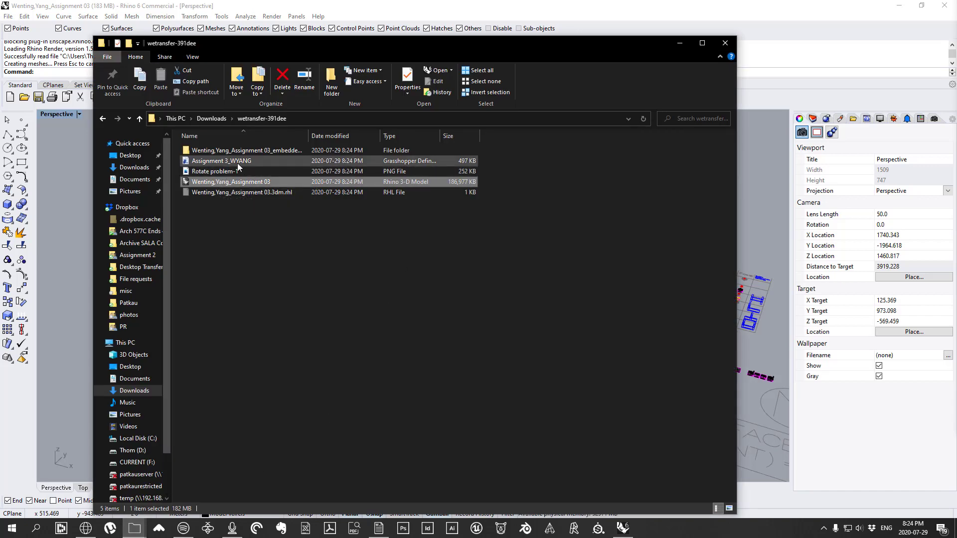
pyautogui.click(217, 163)
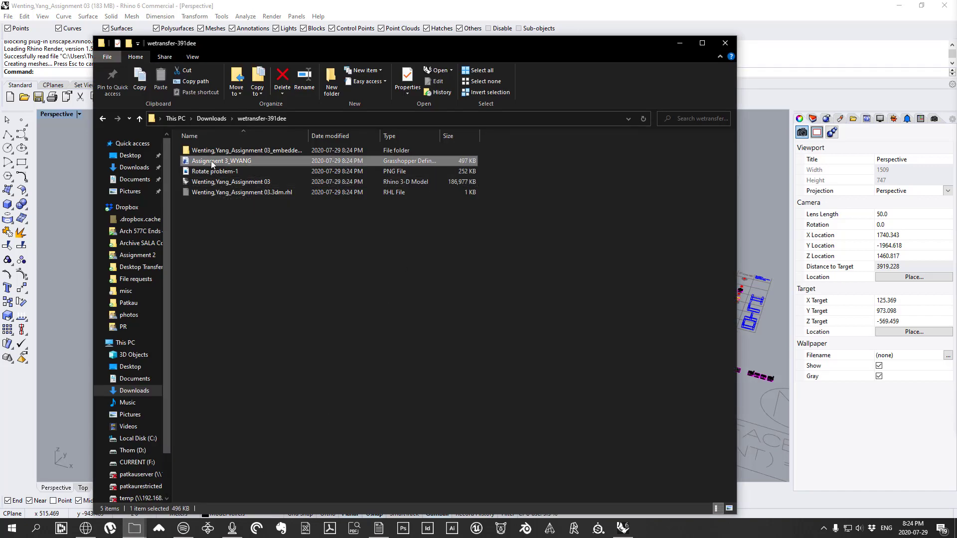
pyautogui.moveTo(211, 44); pyautogui.dragTo(451, 121)
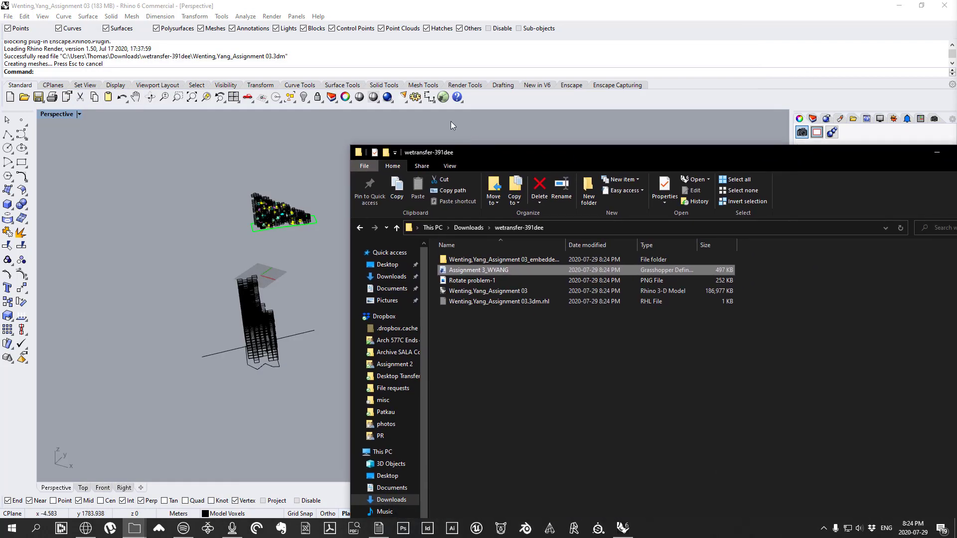
pyautogui.click(444, 100)
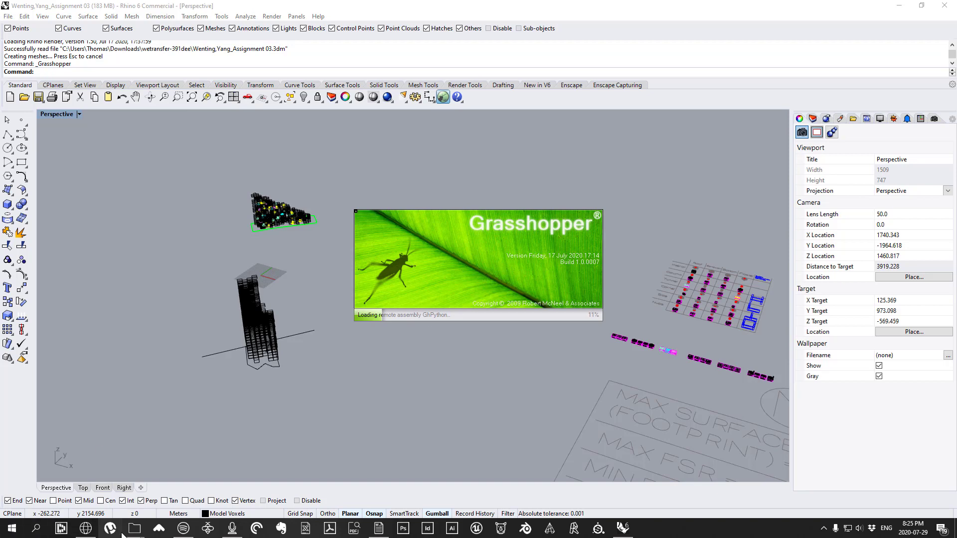
pyautogui.click(173, 491)
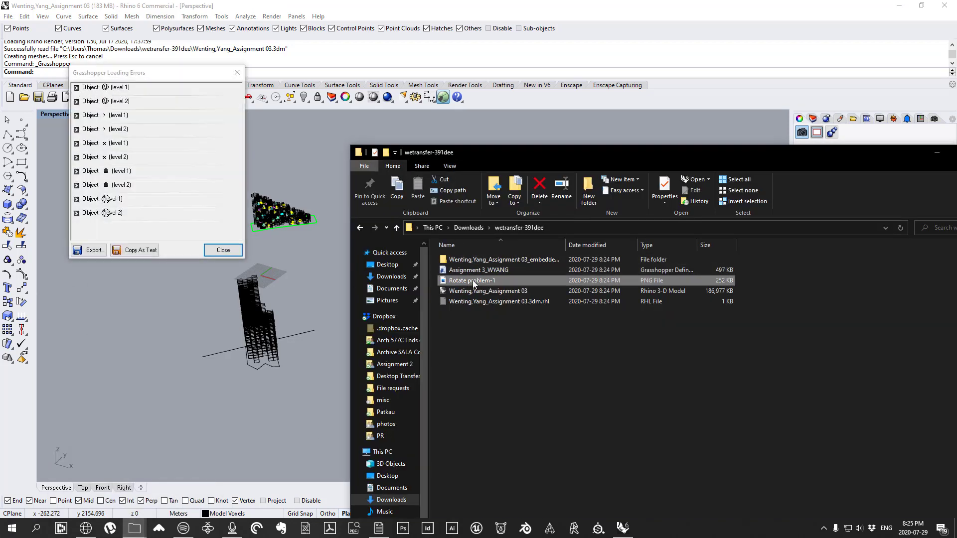
pyautogui.click(238, 255)
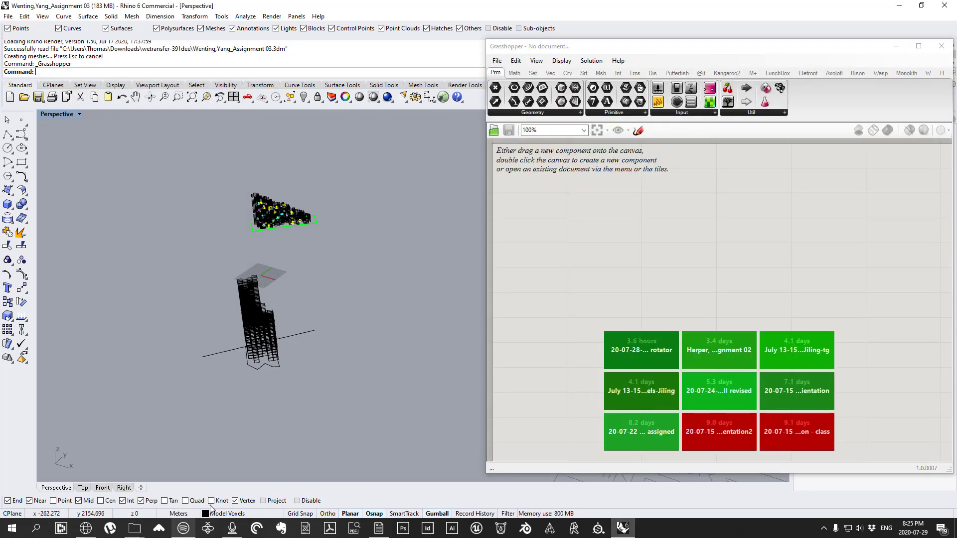
# Step: Load the Assignment 3 definition from the extracted wetransfer-391dee folder into Grasshopper
pyautogui.moveTo(134, 528)
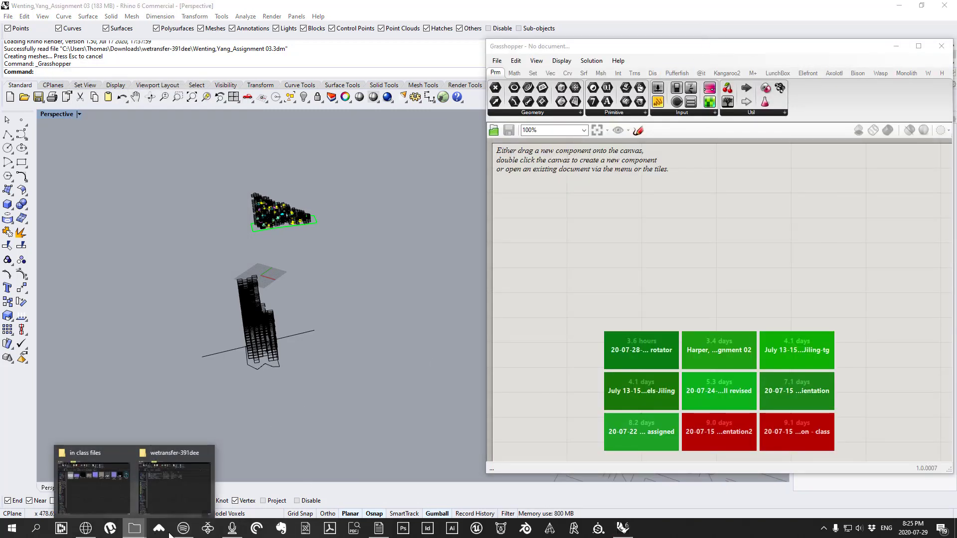
pyautogui.click(184, 494)
pyautogui.moveTo(494, 269); pyautogui.dragTo(649, 232)
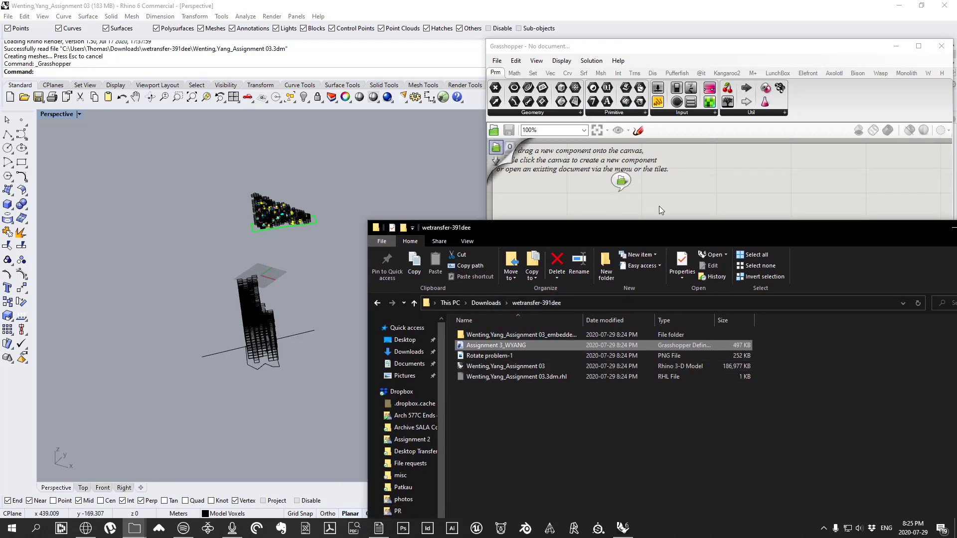
pyautogui.click(609, 180)
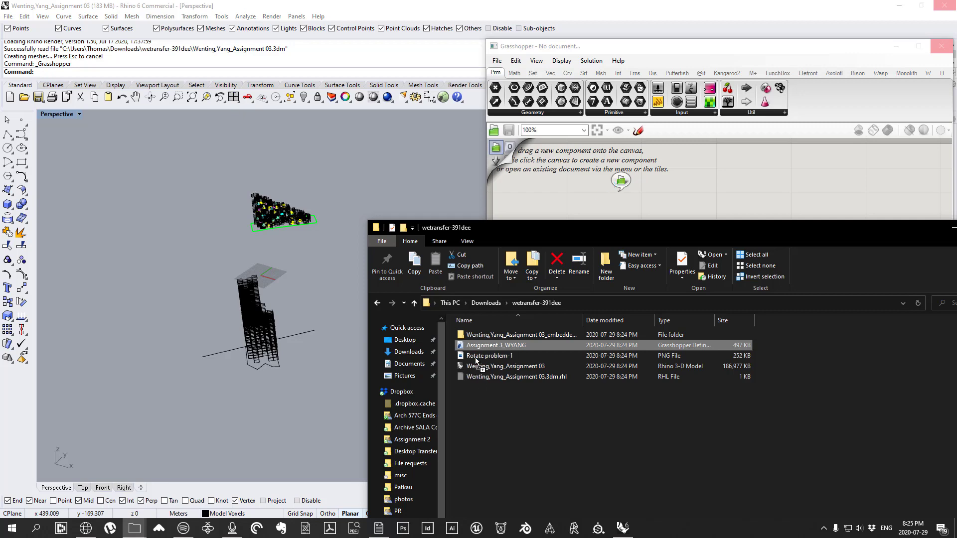
# Step: Examine the previewed voxel massing and compare the two block orientation tables in the Perspective view
pyautogui.click(294, 226)
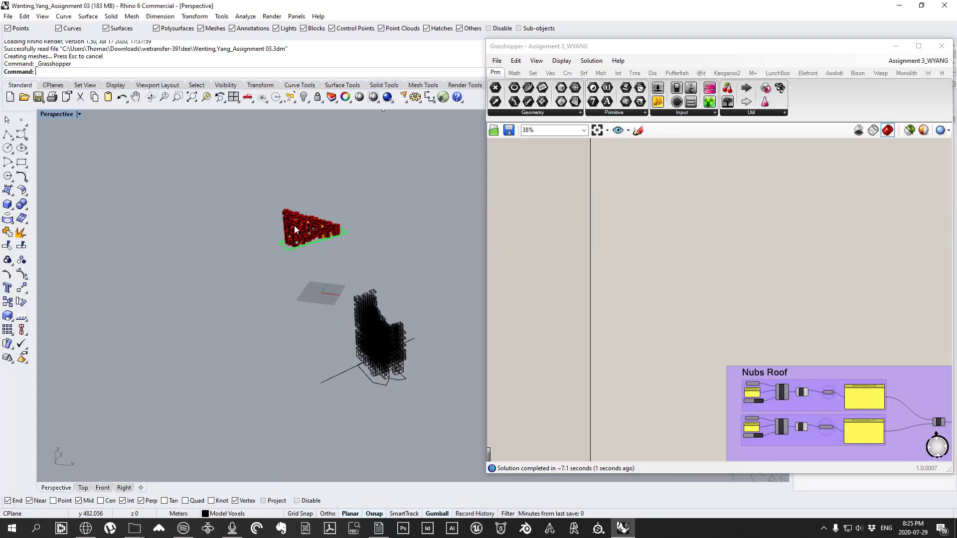
pyautogui.scroll(5, 299, 226)
pyautogui.scroll(-6, 748, 264)
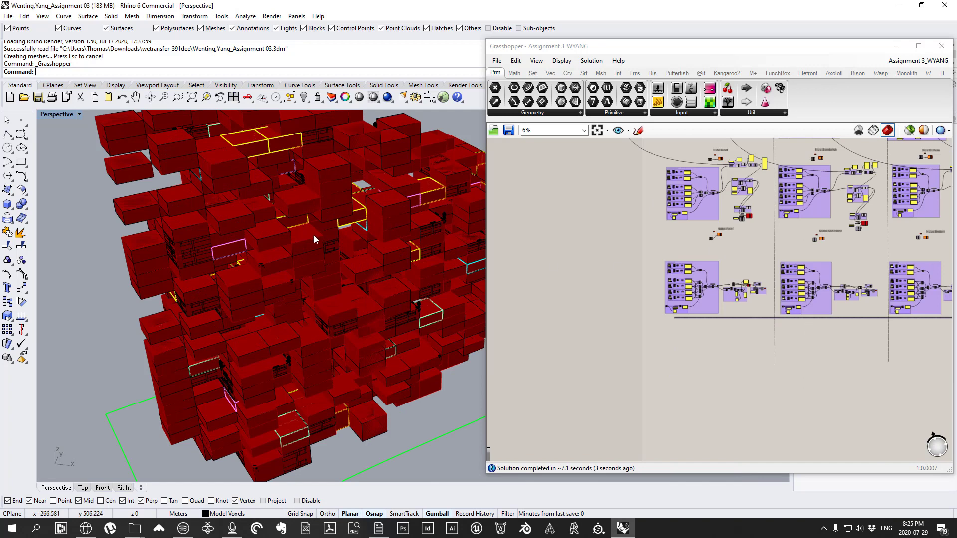
pyautogui.moveTo(313, 235); pyautogui.dragTo(268, 246, button='right')
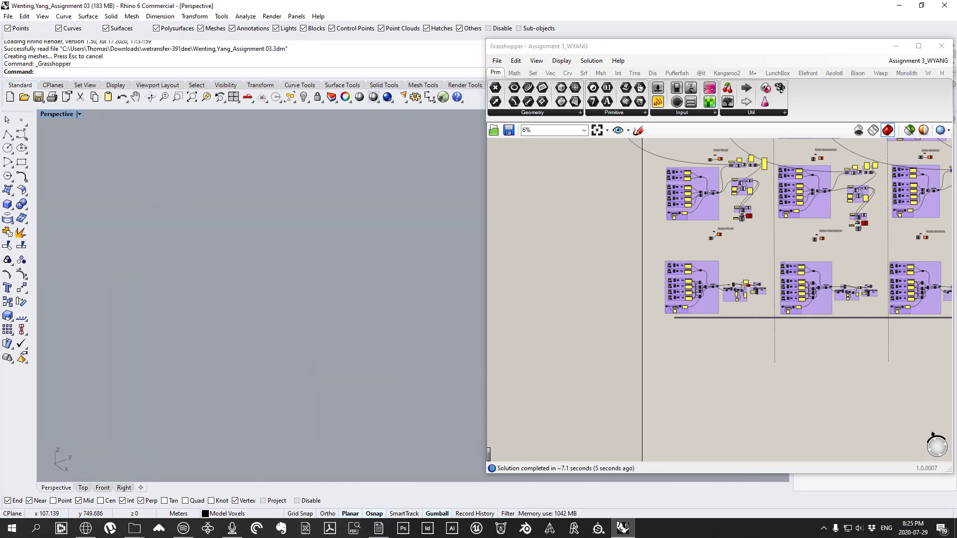
pyautogui.moveTo(340, 223); pyautogui.dragTo(354, 292, button='right')
pyautogui.scroll(10, 354, 291)
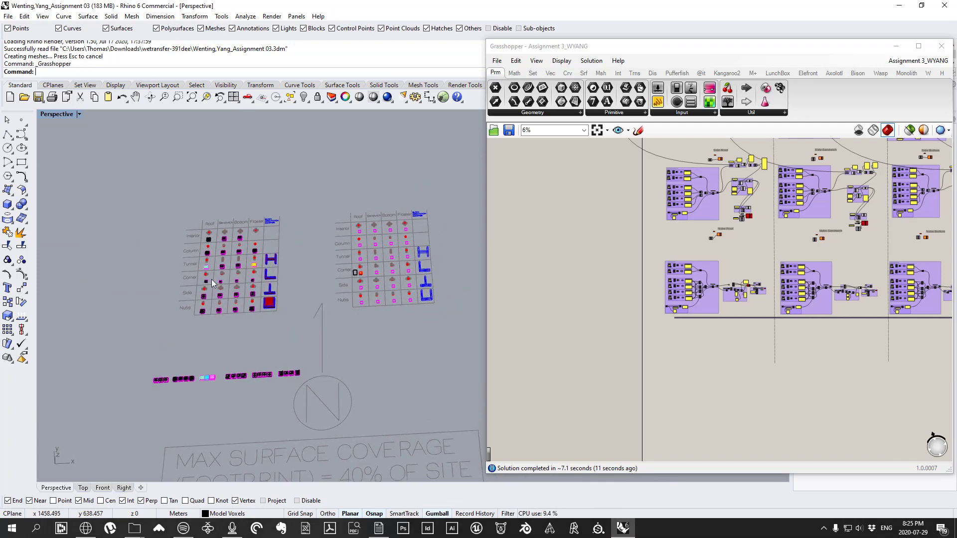
pyautogui.scroll(5, 212, 283)
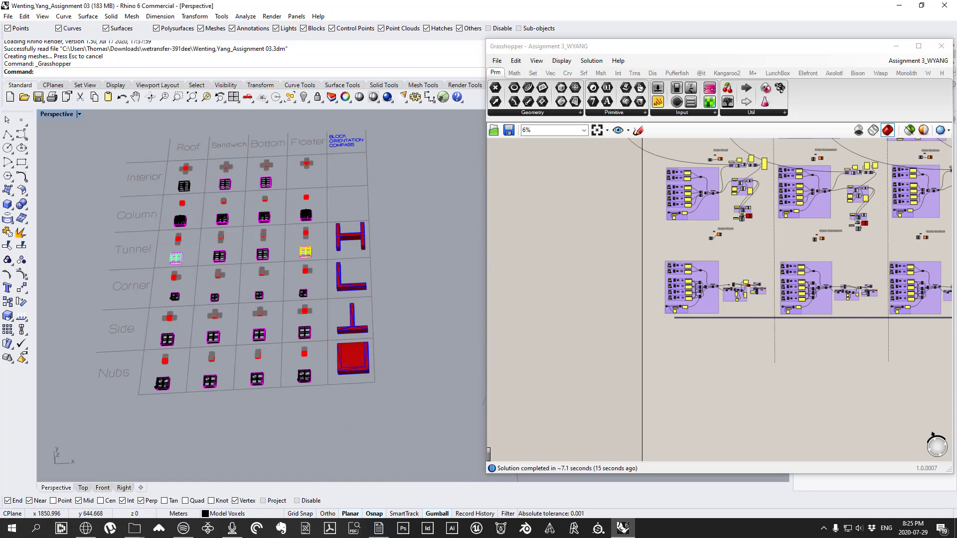
pyautogui.scroll(-6, 292, 214)
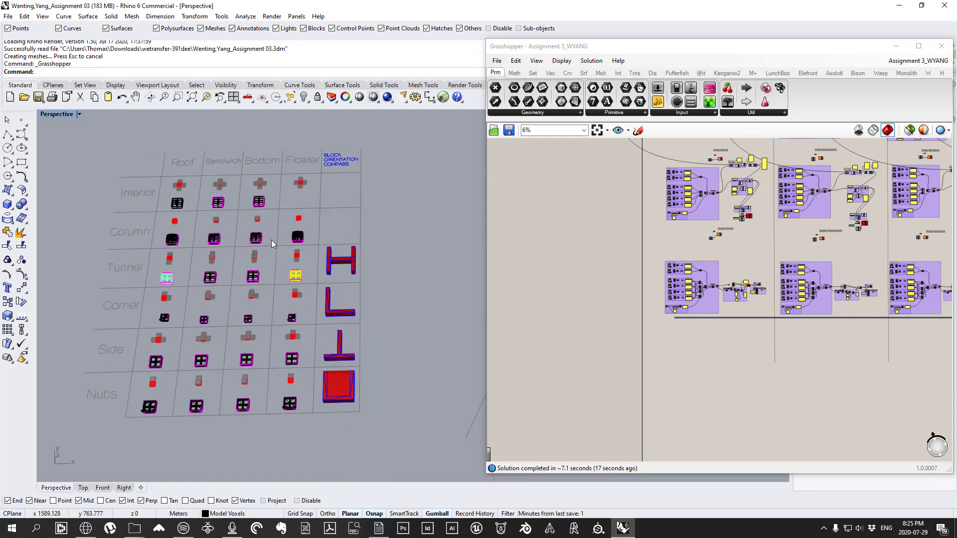
pyautogui.scroll(2, 349, 249)
pyautogui.scroll(6, 423, 268)
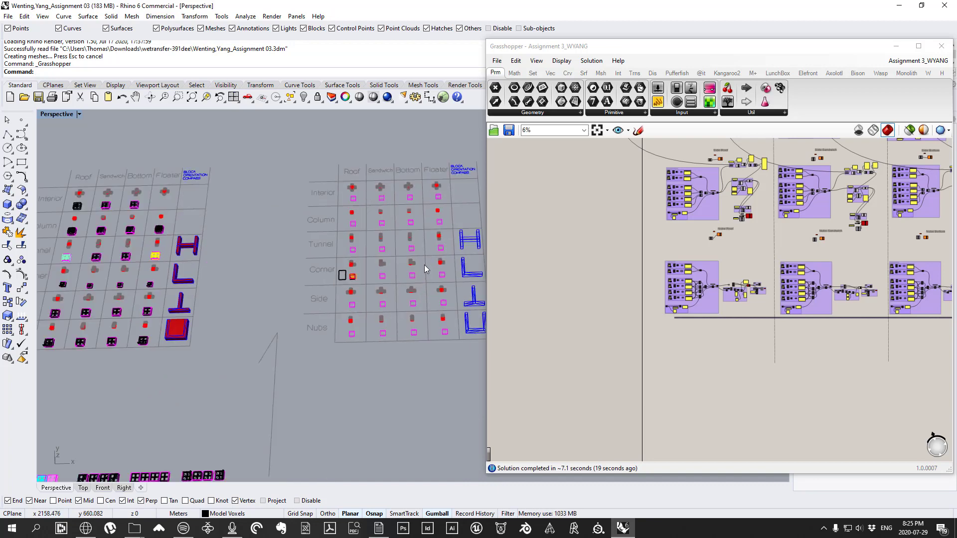
pyautogui.scroll(-5, 337, 280)
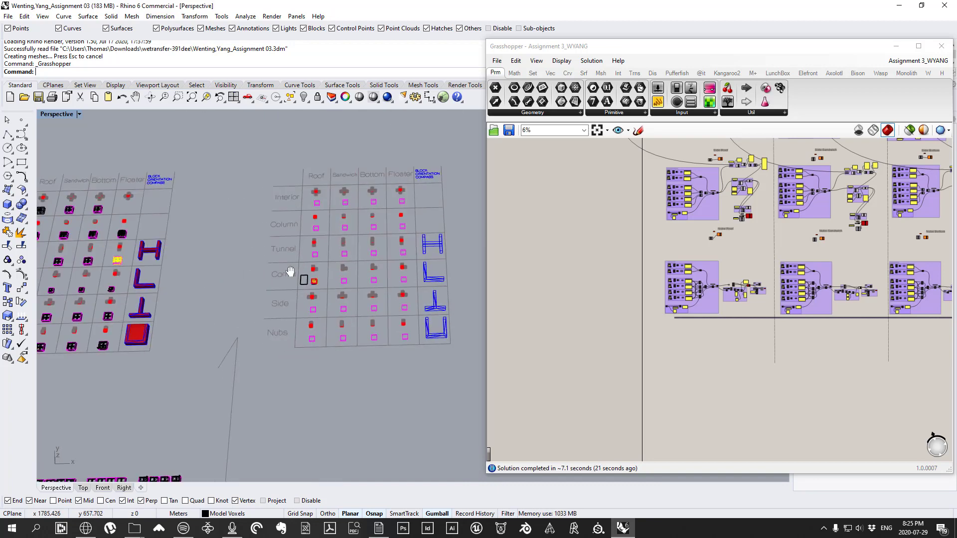
pyautogui.scroll(3, 635, 250)
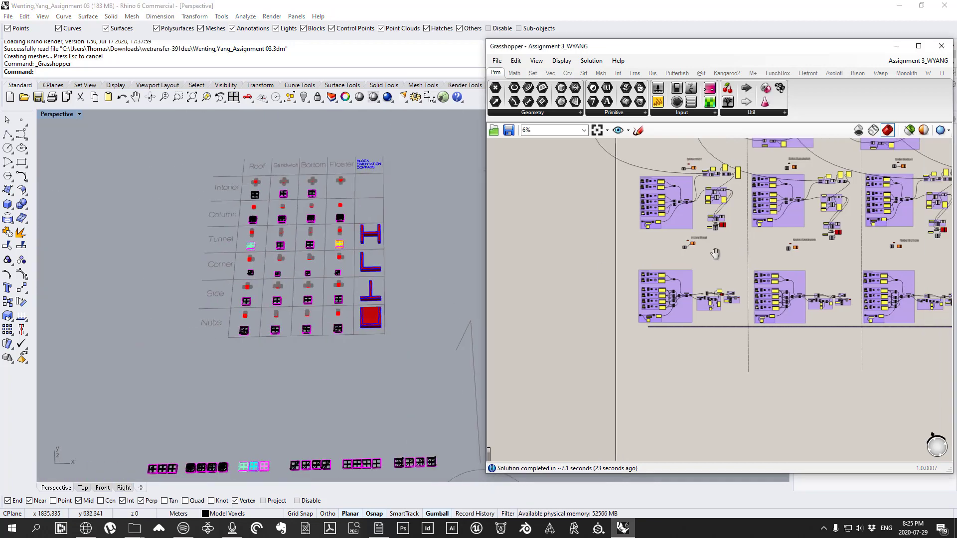
# Step: Examine the Side Roof part of the definition, including the List Item and Text Join that choose side faces and the rotation group
pyautogui.scroll(4, 593, 262)
pyautogui.scroll(-4, 599, 262)
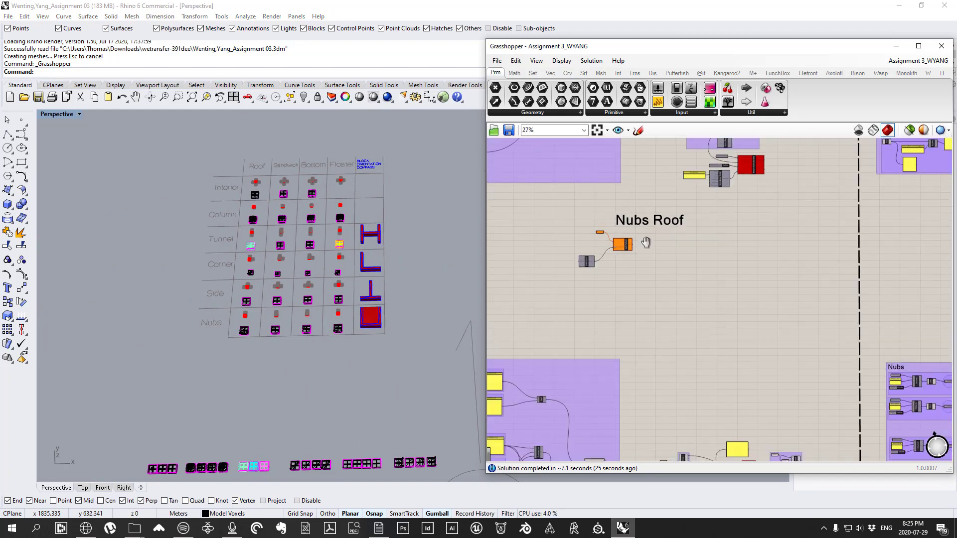
pyautogui.scroll(1, 702, 344)
pyautogui.scroll(-2, 702, 344)
pyautogui.scroll(1, 716, 228)
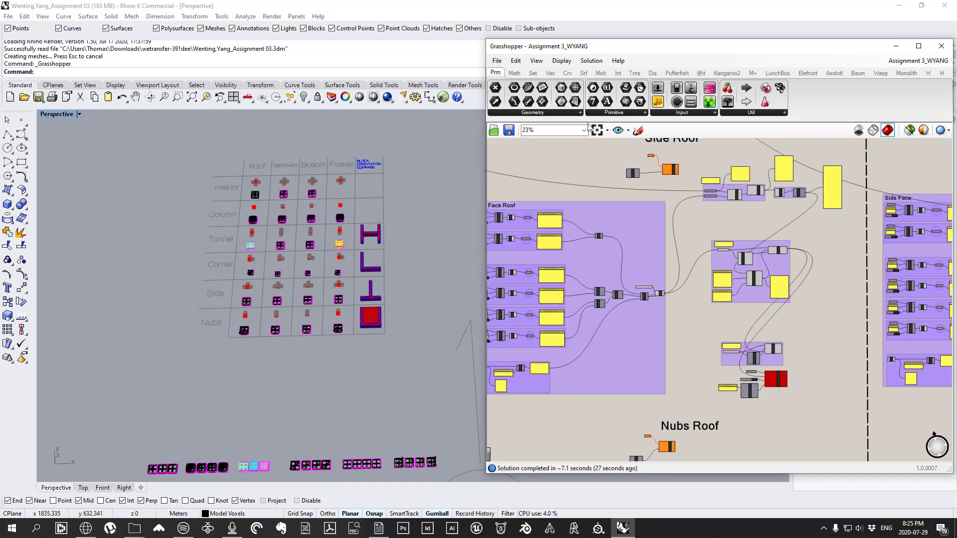
pyautogui.scroll(4, 695, 228)
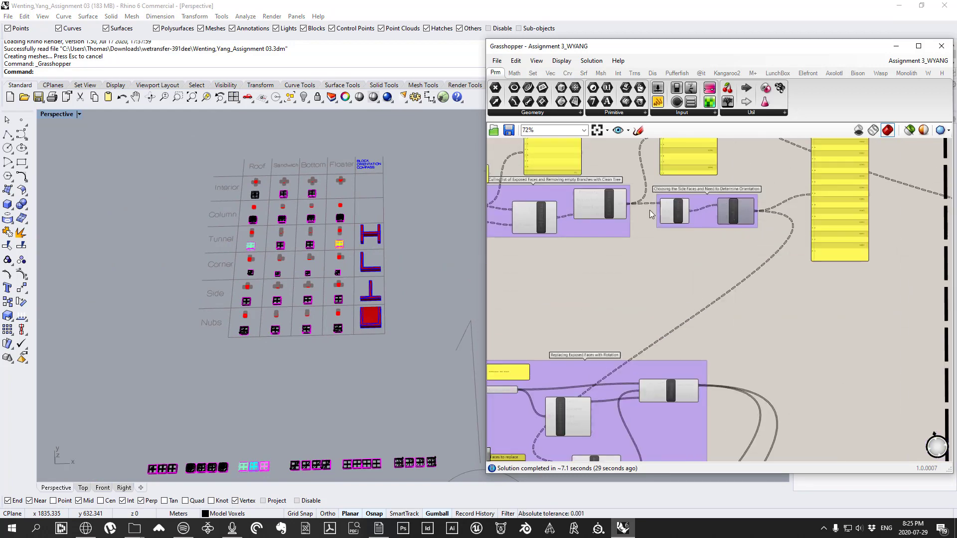
pyautogui.click(683, 214)
pyautogui.scroll(-1, 685, 218)
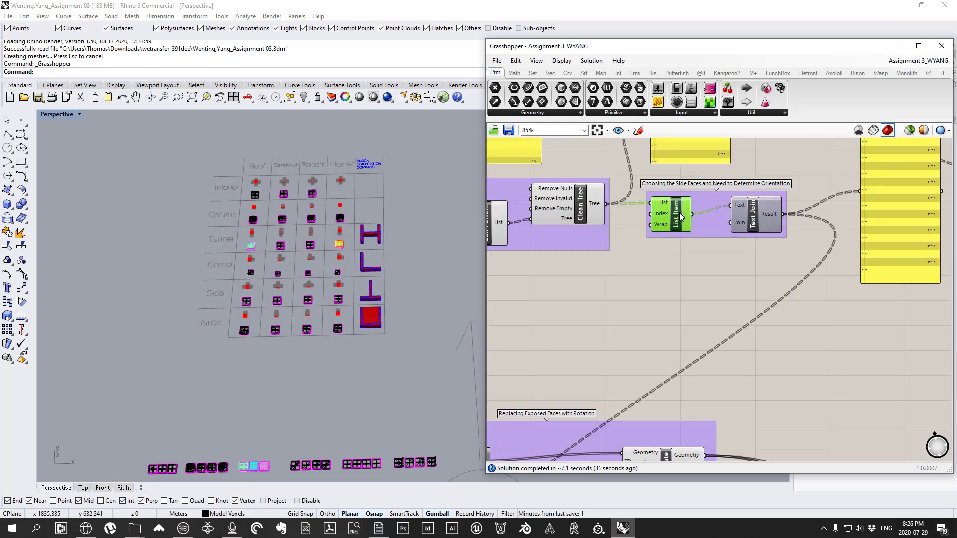
pyautogui.scroll(-1, 687, 221)
pyautogui.scroll(1, 687, 220)
pyautogui.scroll(-2, 708, 245)
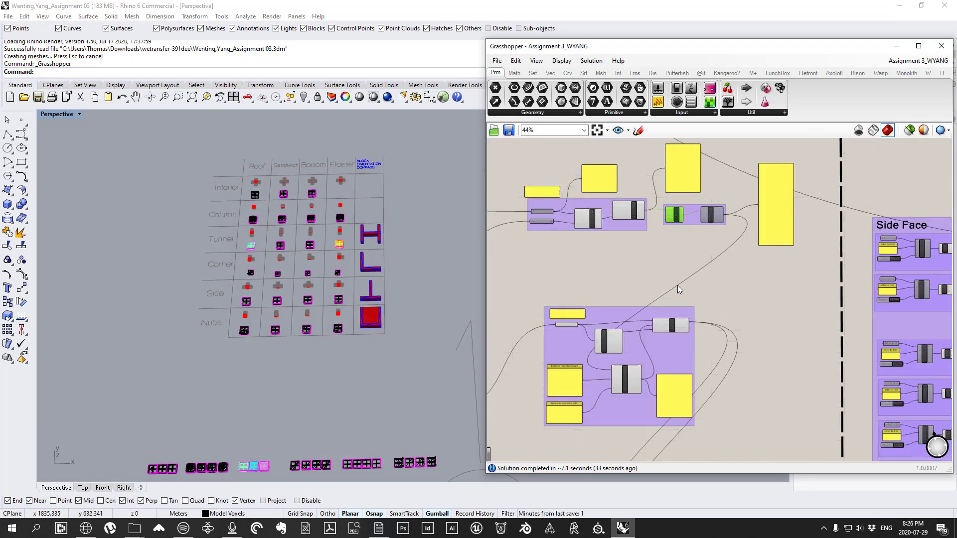
pyautogui.scroll(2, 725, 266)
pyautogui.scroll(2, 725, 265)
pyautogui.scroll(-2, 713, 290)
pyautogui.scroll(3, 700, 313)
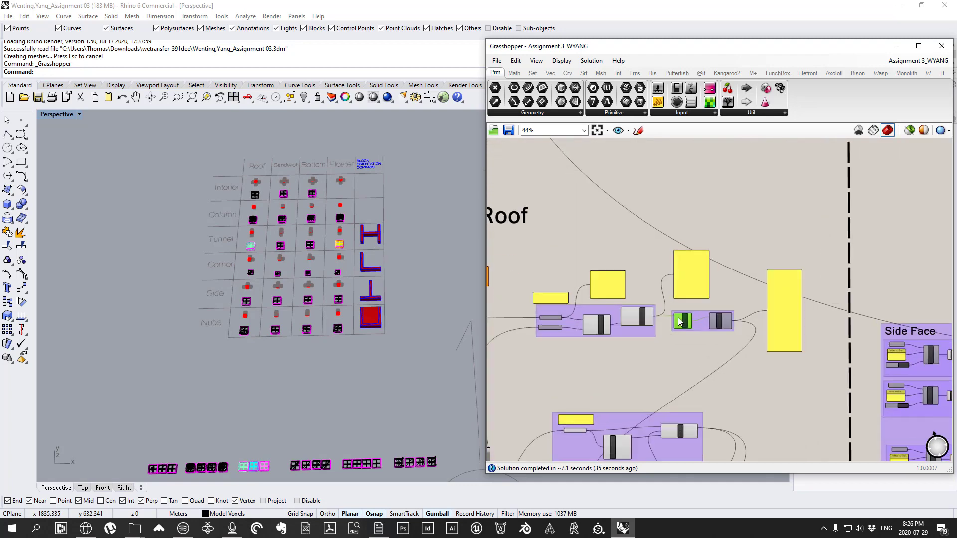
pyautogui.scroll(-5, 700, 313)
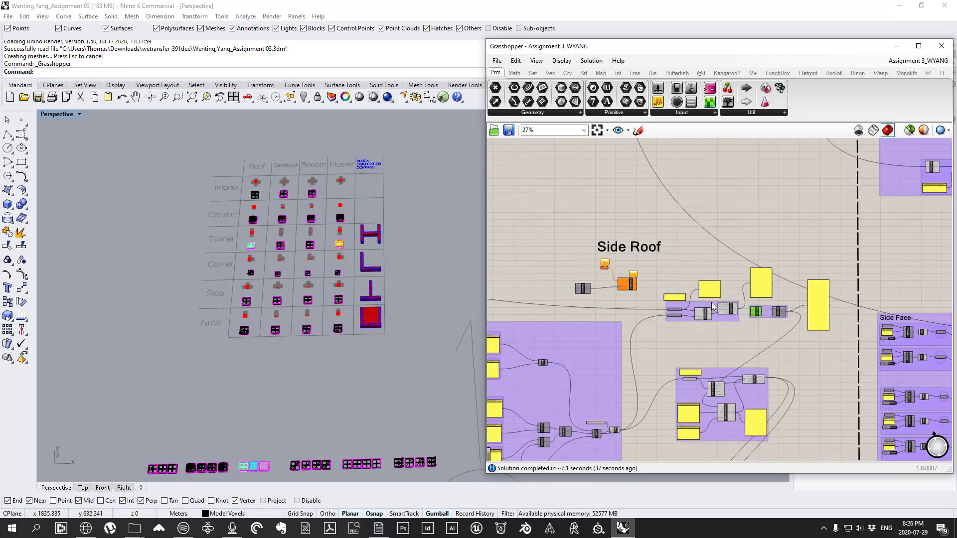
pyautogui.scroll(2, 692, 284)
pyautogui.scroll(-2, 708, 309)
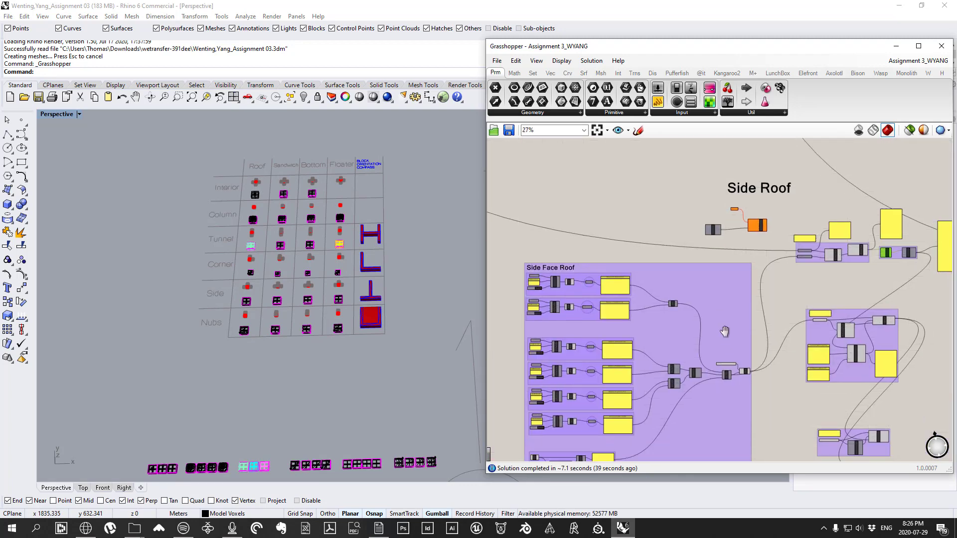
# Step: Select the box morph component in the Side Roof's orientation test group to highlight its output
pyautogui.scroll(2, 748, 289)
pyautogui.scroll(-2, 780, 252)
pyautogui.scroll(3, 780, 252)
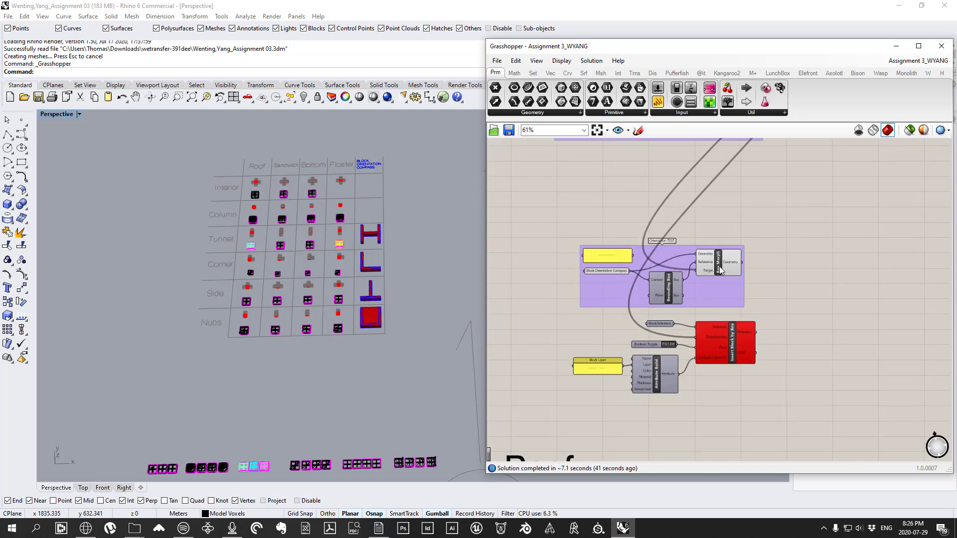
pyautogui.click(719, 270)
# Step: Select the voxel massing in the Perspective view and examine it up close
pyautogui.scroll(-5, 433, 250)
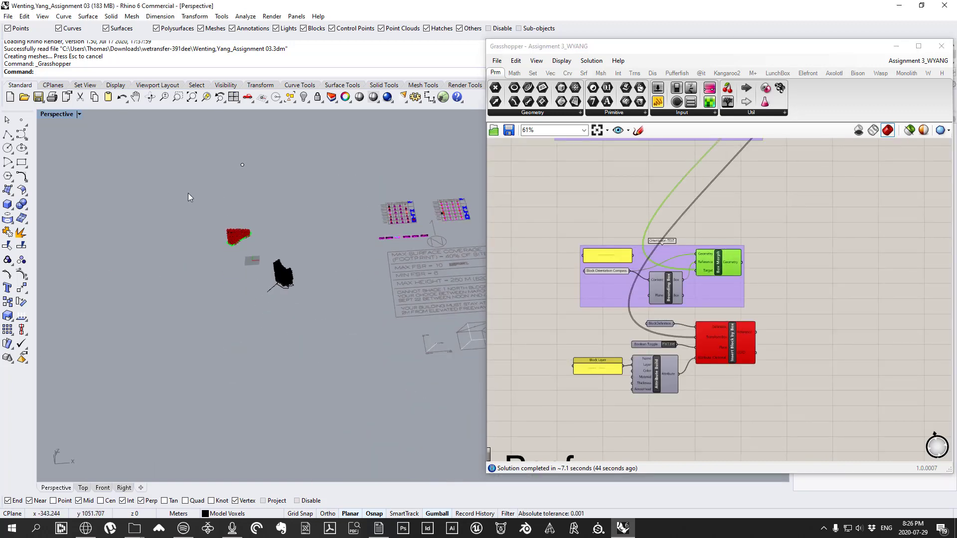
pyautogui.scroll(5, 188, 198)
pyautogui.moveTo(149, 215); pyautogui.dragTo(417, 438)
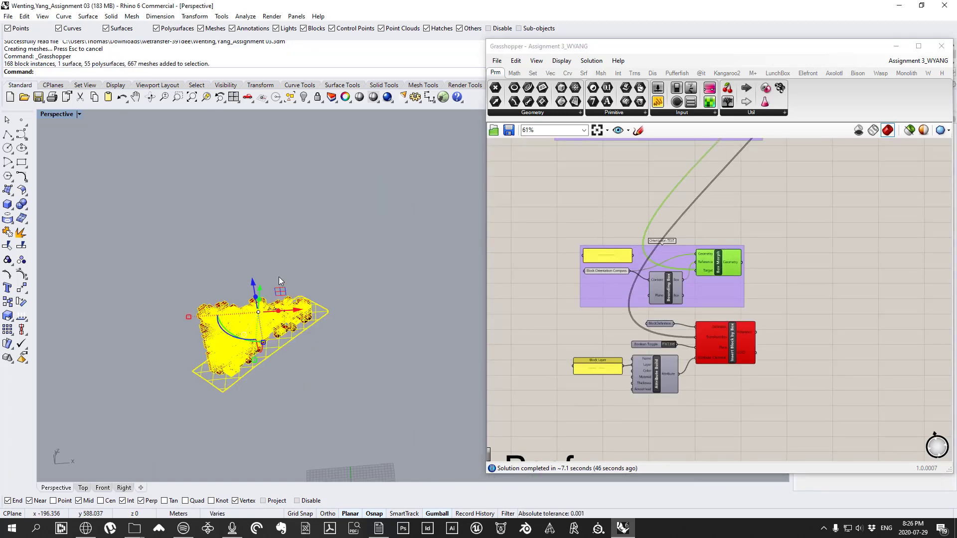
pyautogui.scroll(5, 279, 280)
pyautogui.click(78, 114)
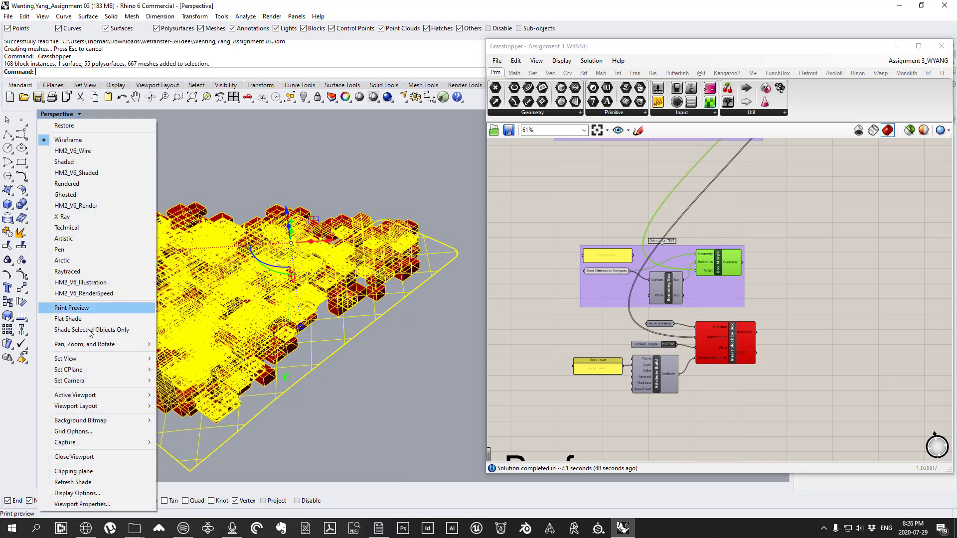
pyautogui.moveTo(99, 359)
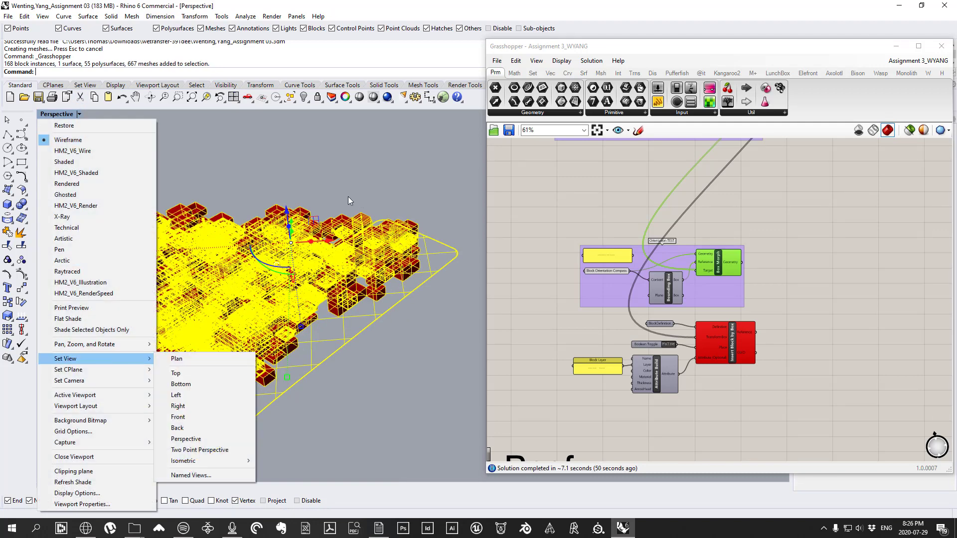
pyautogui.click(746, 279)
# Step: Find the Nubs Roof's Testing box orientation group and check its Morph component's output against the voxel massing
pyautogui.scroll(-6, 743, 274)
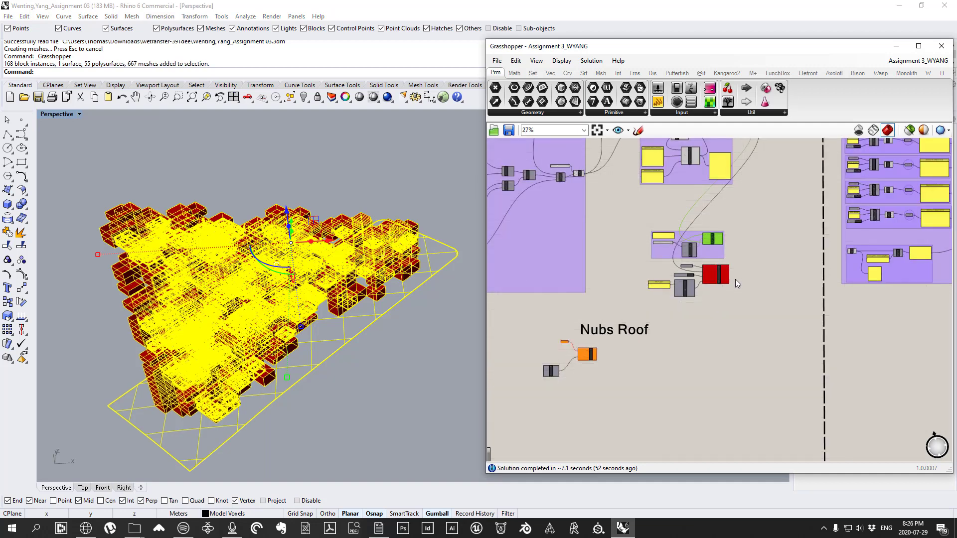
pyautogui.moveTo(684, 347); pyautogui.dragTo(793, 391, button='right')
pyautogui.scroll(-5, 751, 365)
pyautogui.moveTo(753, 451); pyautogui.dragTo(731, 294, button='right')
pyautogui.scroll(3, 731, 297)
pyautogui.scroll(8, 752, 247)
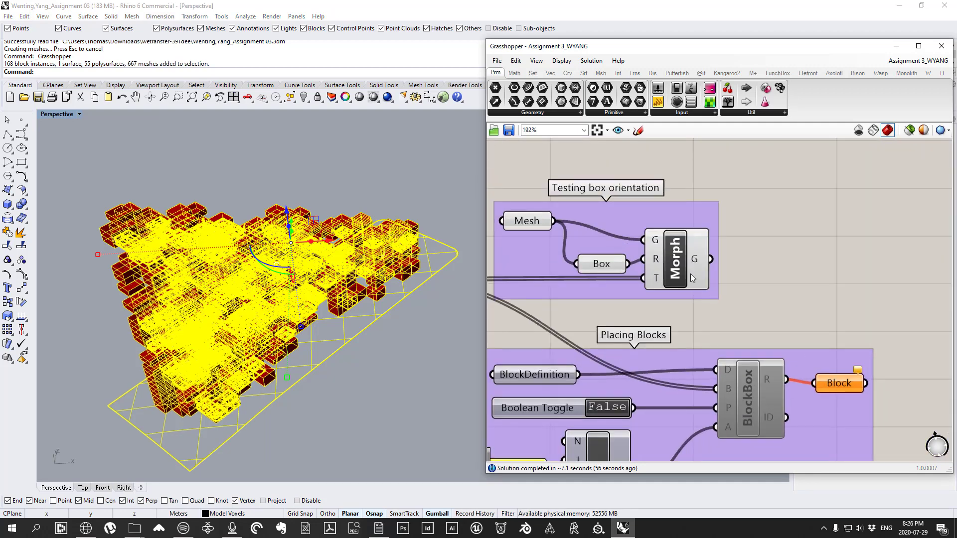
pyautogui.click(674, 272)
pyautogui.click(419, 338)
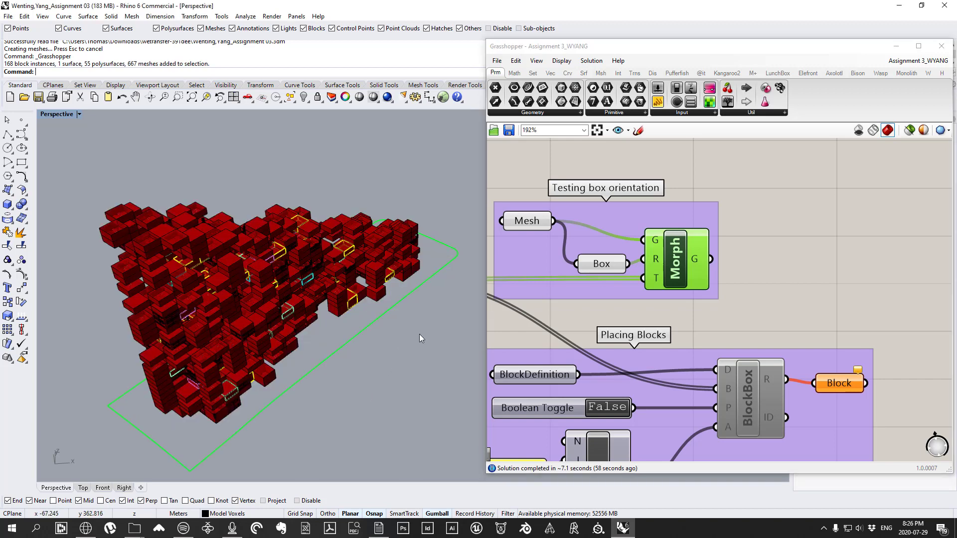
pyautogui.click(674, 252)
# Step: Select every component in the definition and turn off all their previews
pyautogui.scroll(-12, 666, 268)
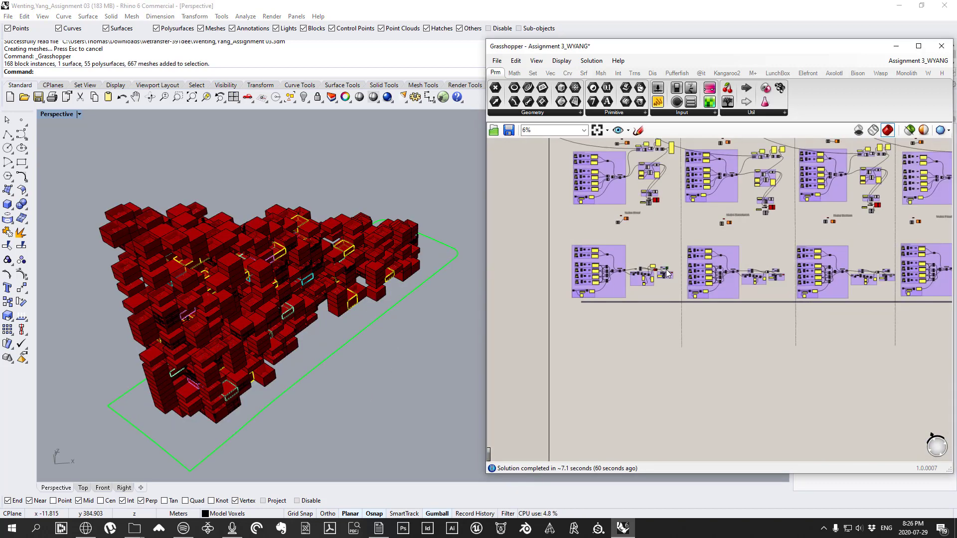
pyautogui.scroll(6, 668, 276)
pyautogui.hotkey('ctrl', 'a')
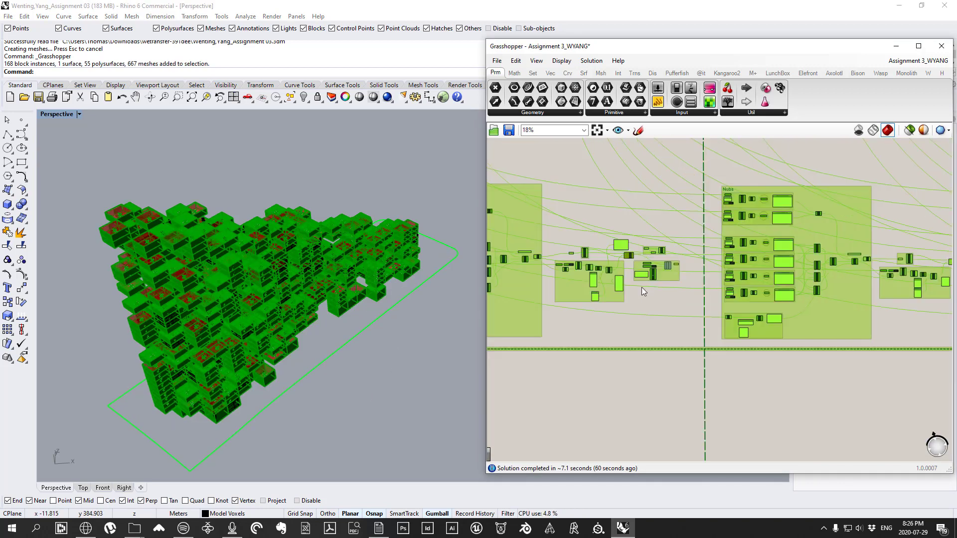
pyautogui.click(663, 202)
pyautogui.scroll(-3, 664, 232)
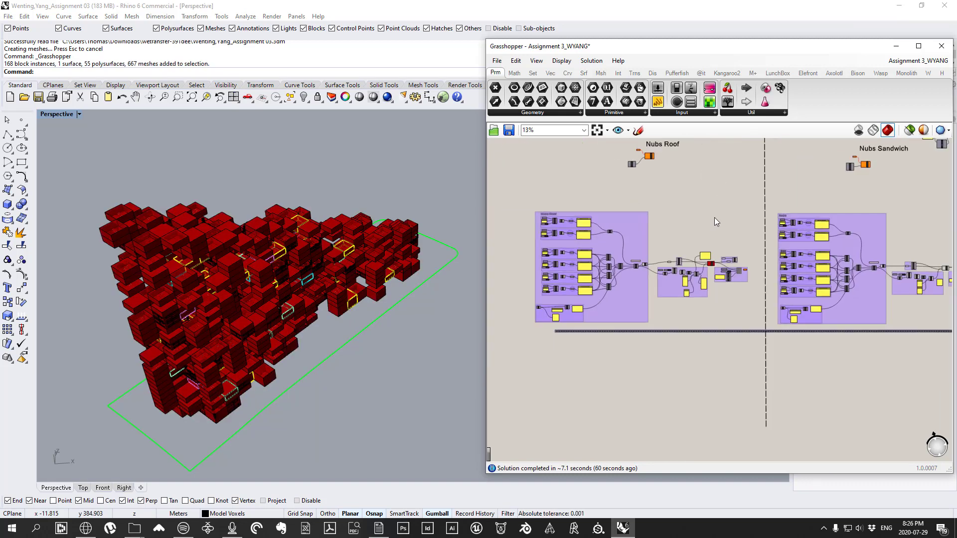
pyautogui.hotkey('ctrl', 'a')
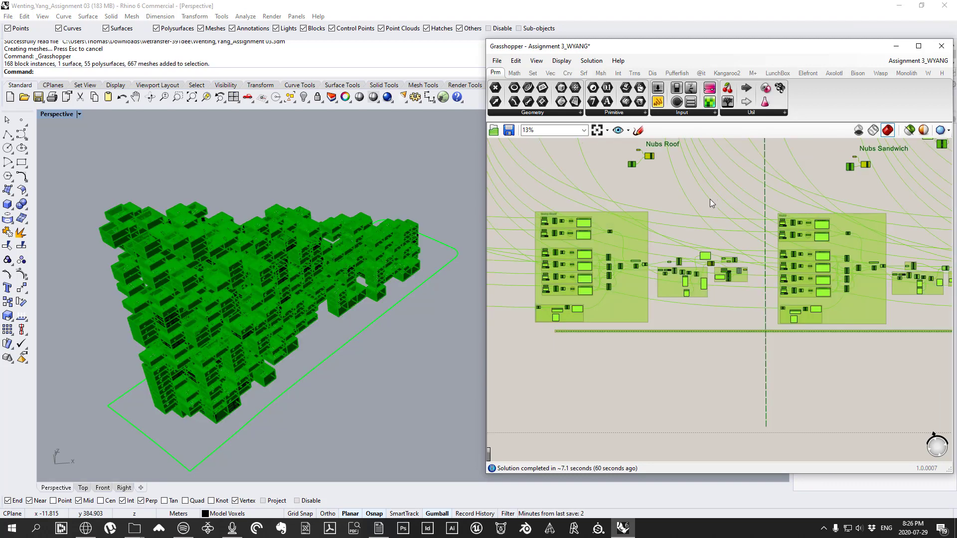
pyautogui.rightClick(710, 199)
pyautogui.click(747, 217)
pyautogui.scroll(3, 729, 266)
pyautogui.scroll(8, 728, 266)
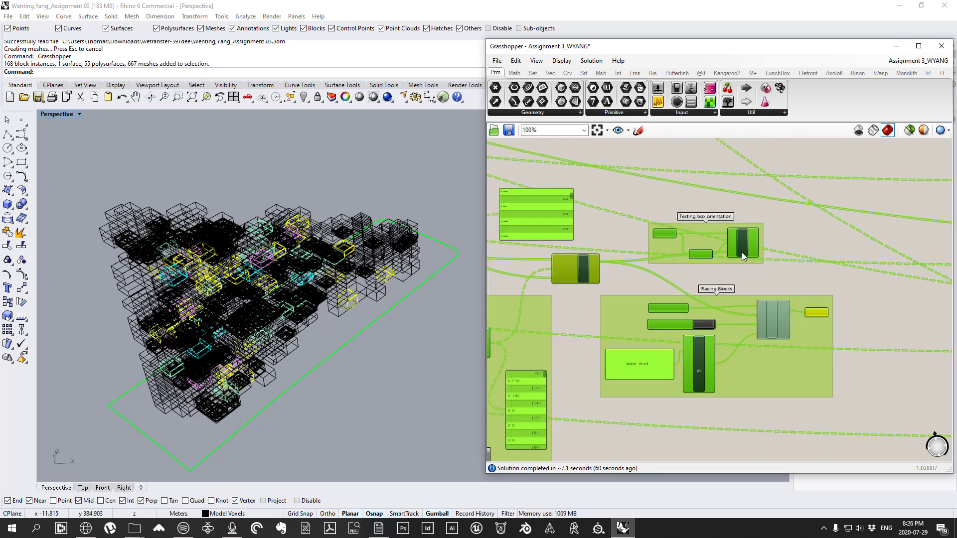
# Step: Turn on the preview of the Nubs Roof Morph component and move it slightly upward on the canvas
pyautogui.click(745, 244)
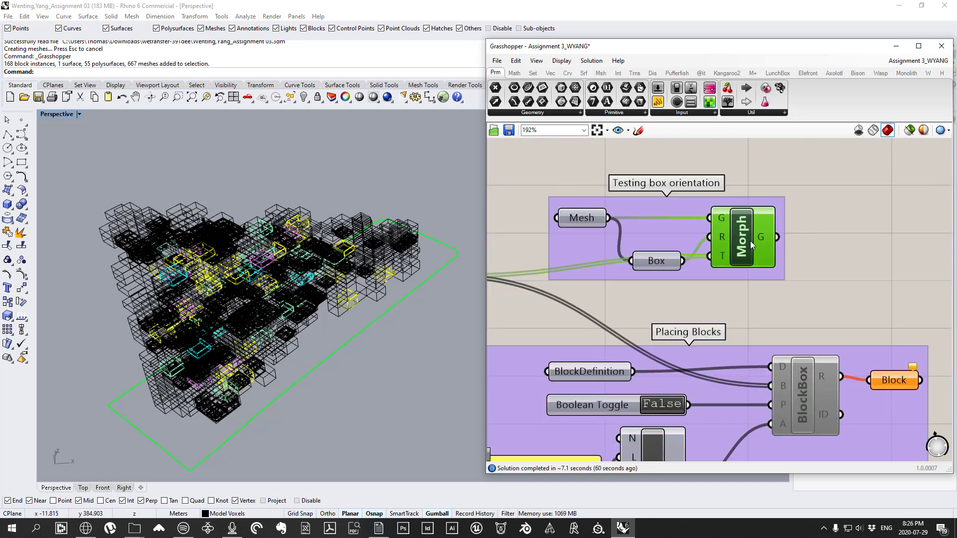
pyautogui.rightClick(750, 241)
pyautogui.click(775, 255)
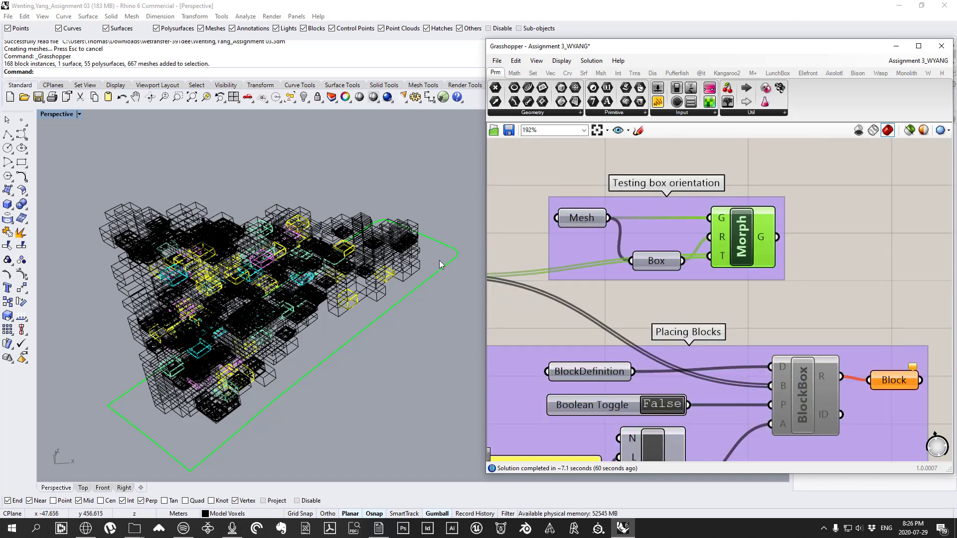
pyautogui.moveTo(745, 246); pyautogui.dragTo(739, 225)
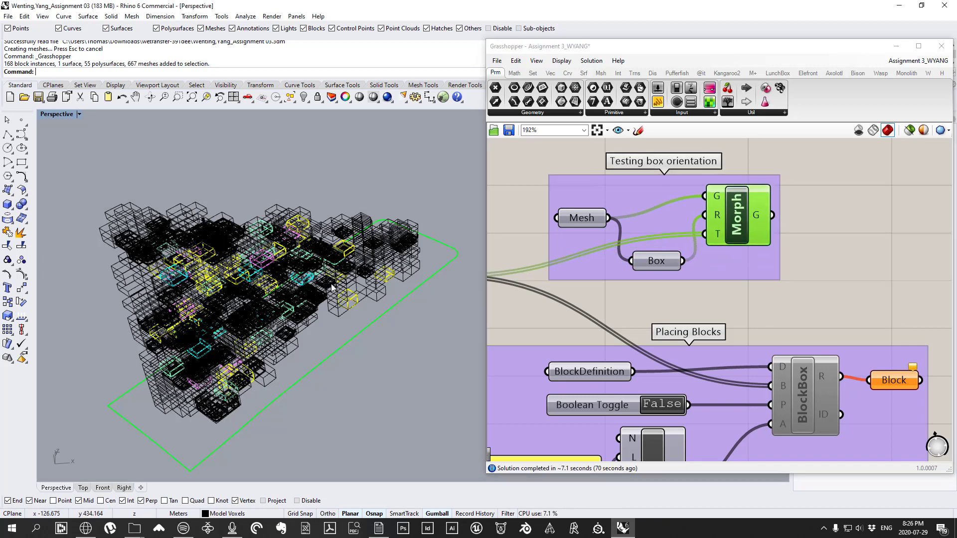
# Step: Select the voxel massing again, zoom to the selection and examine it from the side for previewed geometry
pyautogui.moveTo(349, 249); pyautogui.dragTo(301, 295, button='right')
pyautogui.scroll(-8, 301, 295)
pyautogui.moveTo(343, 317); pyautogui.dragTo(177, 229)
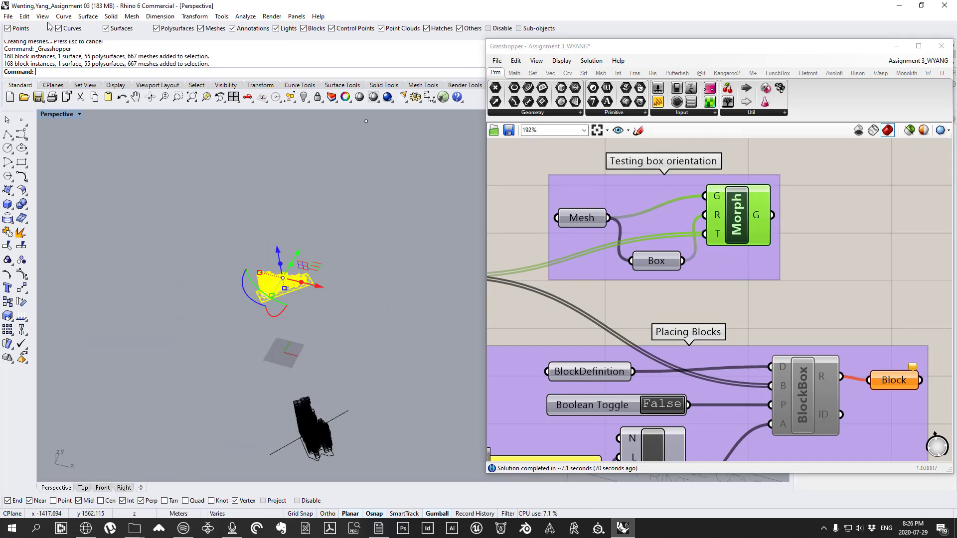
pyautogui.click(42, 16)
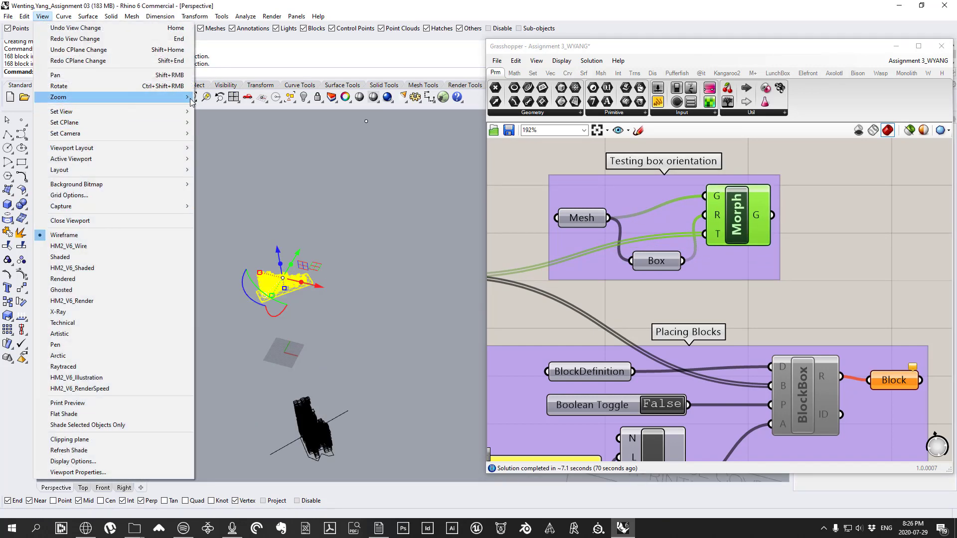
pyautogui.moveTo(130, 97)
pyautogui.click(250, 179)
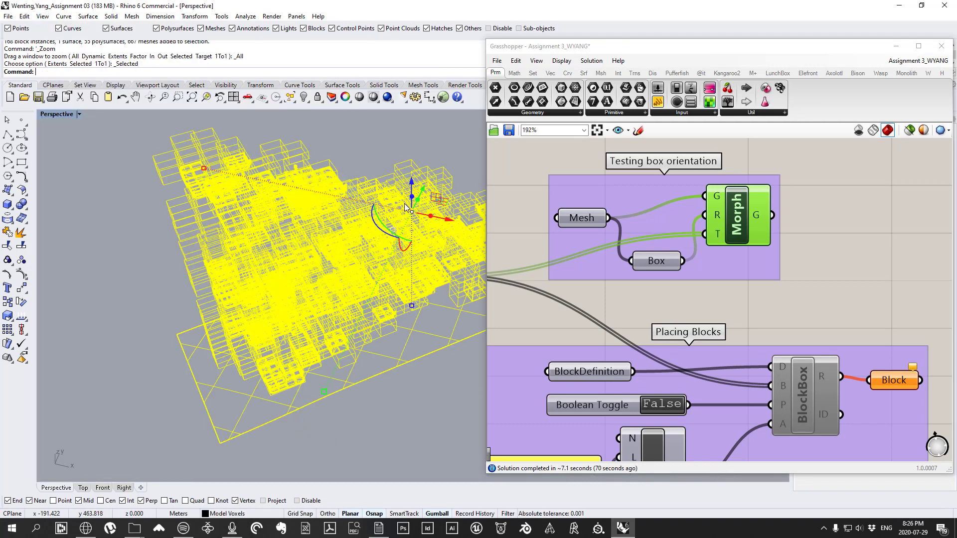
pyautogui.moveTo(298, 179); pyautogui.dragTo(214, 210, button='right')
pyautogui.scroll(-4, 214, 209)
# Step: Examine the error on the Nubs Roof Rotate component and trace its inputs back through BoxProp to the Cull and And components
pyautogui.click(783, 218)
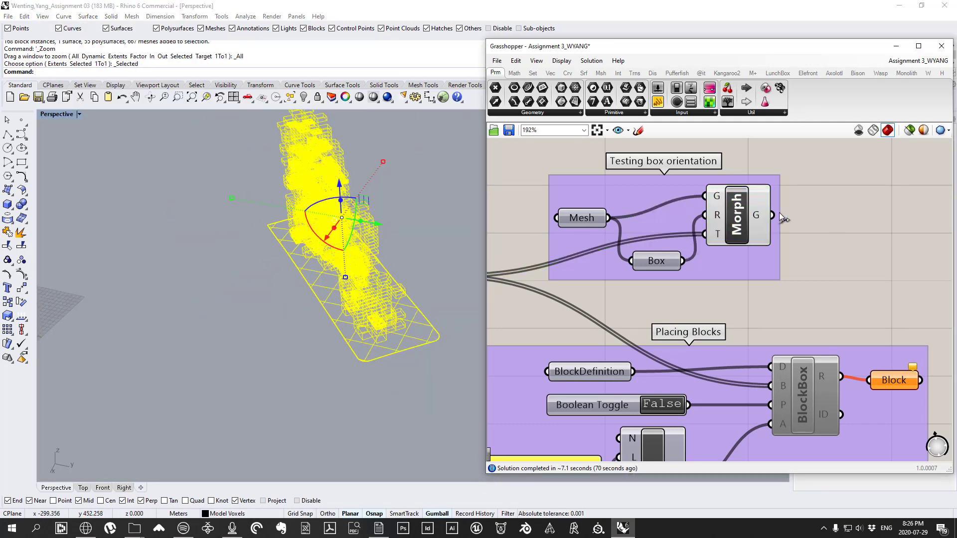
pyautogui.moveTo(759, 214)
pyautogui.scroll(-5, 759, 214)
pyautogui.moveTo(719, 240)
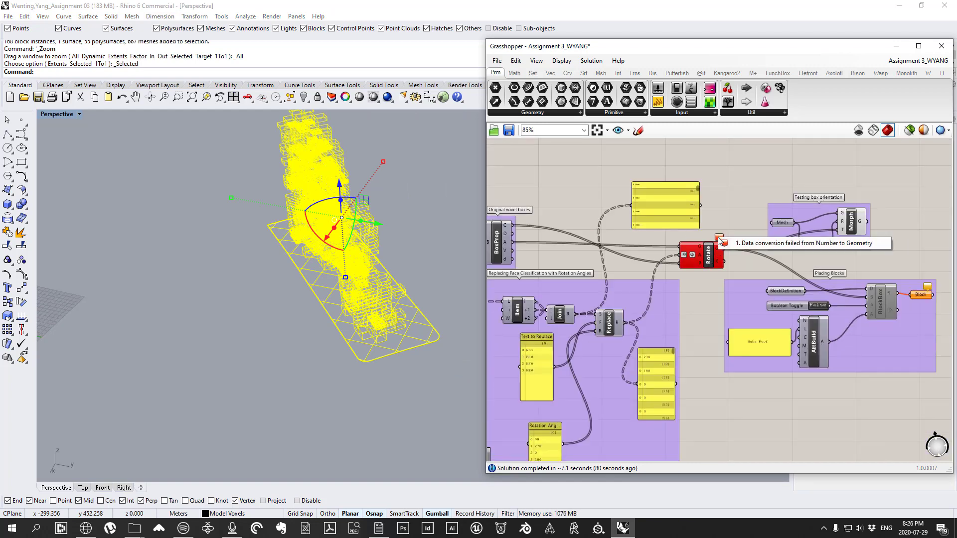
pyautogui.click(707, 258)
pyautogui.moveTo(609, 256); pyautogui.dragTo(842, 244, button='right')
pyautogui.scroll(-4, 710, 244)
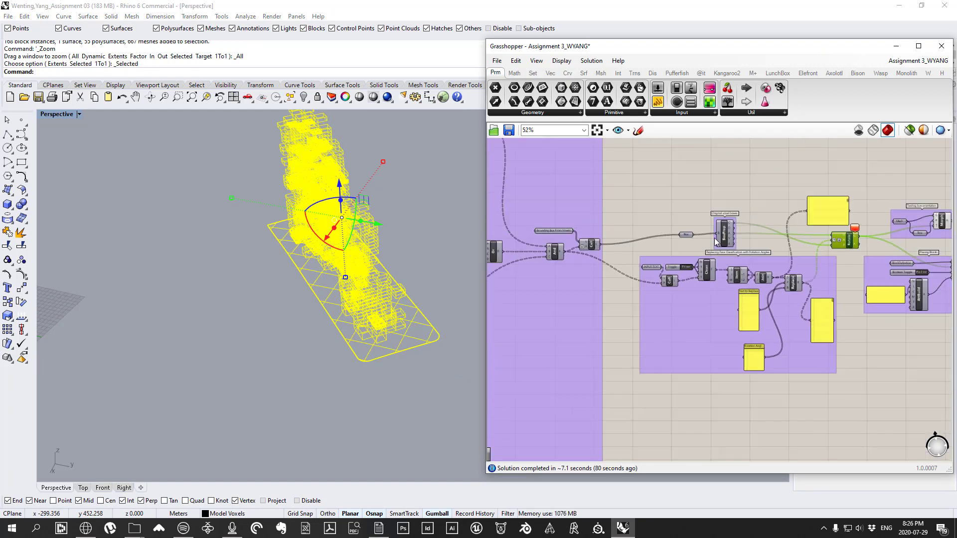
pyautogui.moveTo(642, 253); pyautogui.dragTo(742, 276, button='right')
pyautogui.scroll(8, 743, 274)
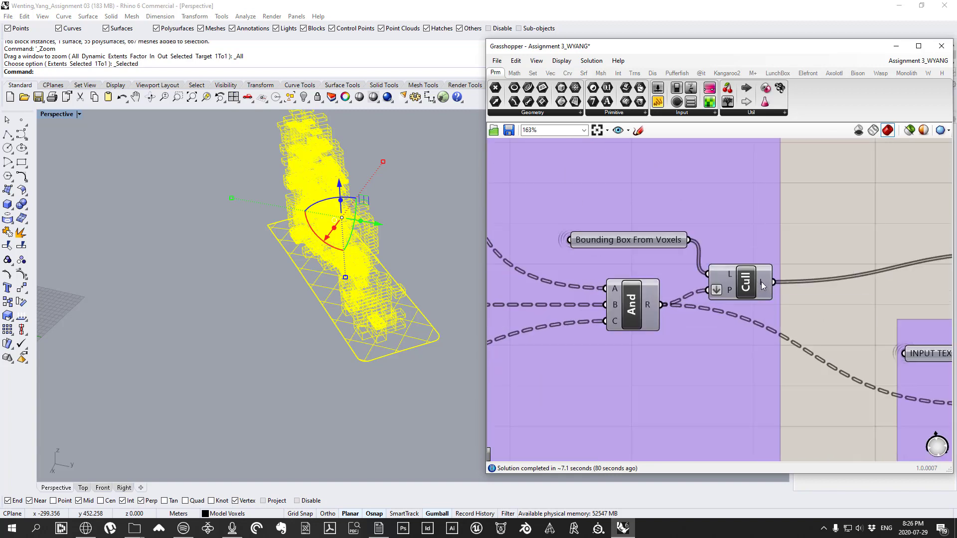
pyautogui.scroll(-5, 708, 264)
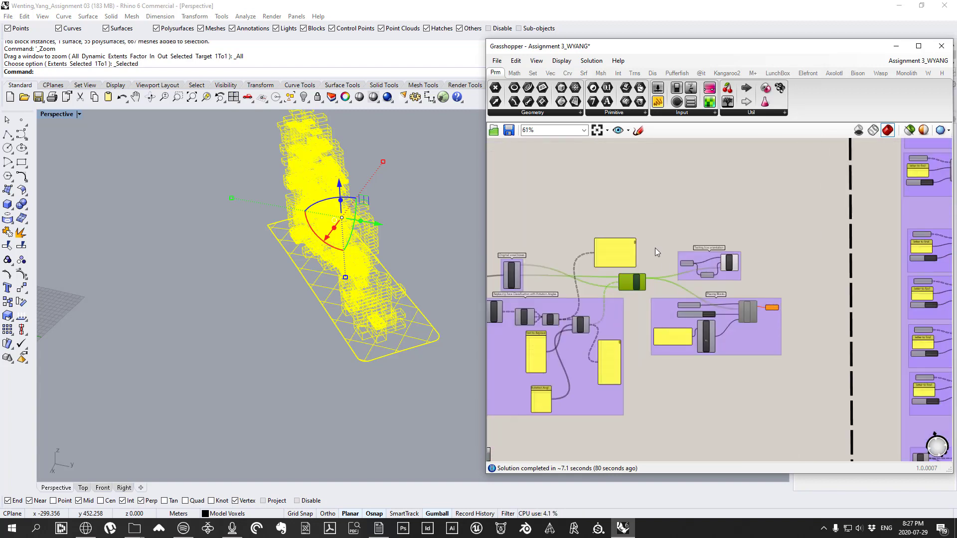
pyautogui.scroll(3, 656, 250)
pyautogui.click(649, 178)
pyautogui.moveTo(640, 233); pyautogui.dragTo(739, 208, button='right')
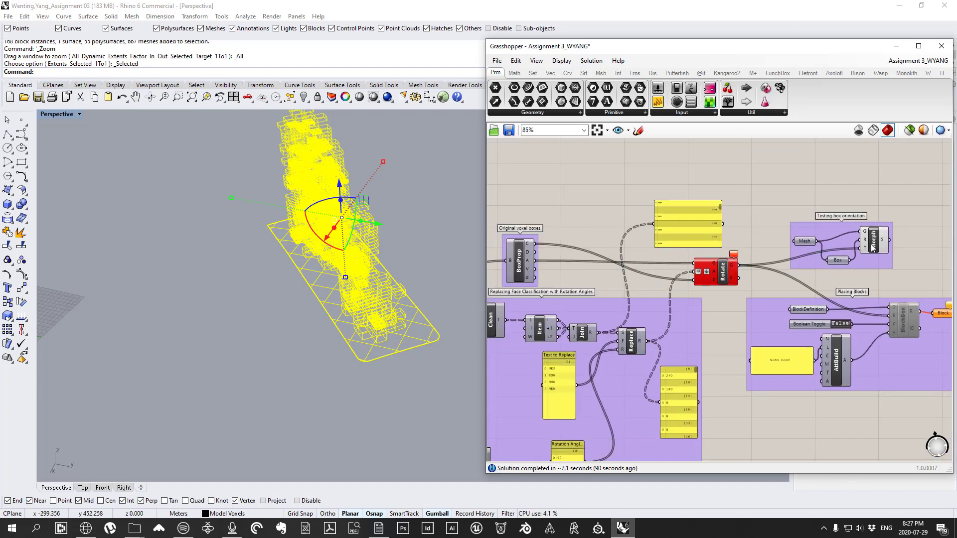
# Step: Inspect the geometry output of the Morph component in the Nubs Roof's Testing box orientation group
pyautogui.moveTo(873, 247); pyautogui.dragTo(789, 240, button='right')
pyautogui.scroll(-10, 788, 239)
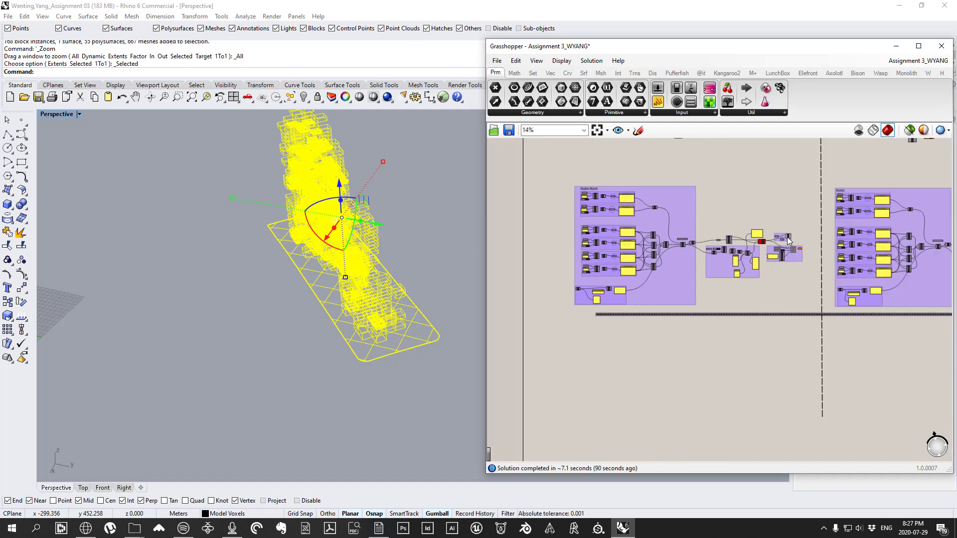
pyautogui.scroll(10, 789, 239)
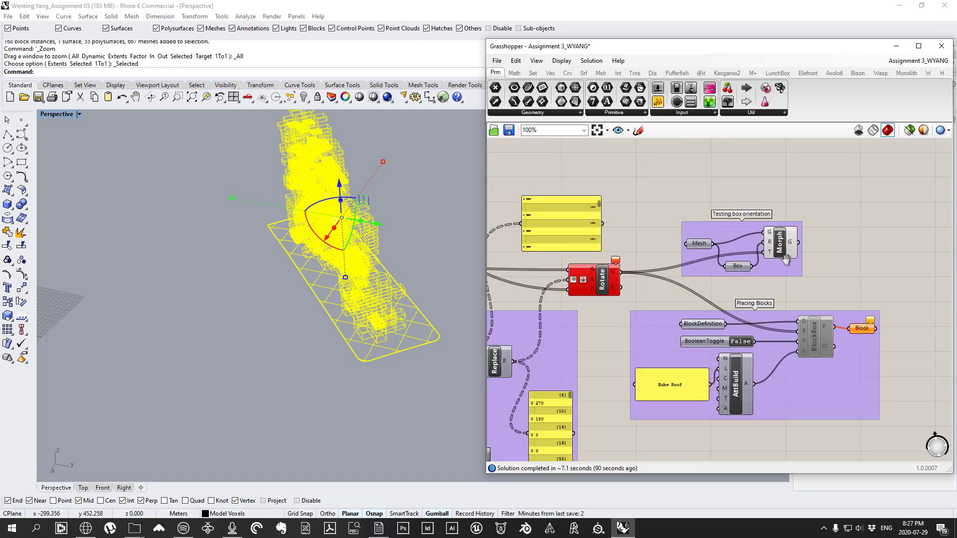
pyautogui.moveTo(823, 274); pyautogui.dragTo(764, 264, button='right')
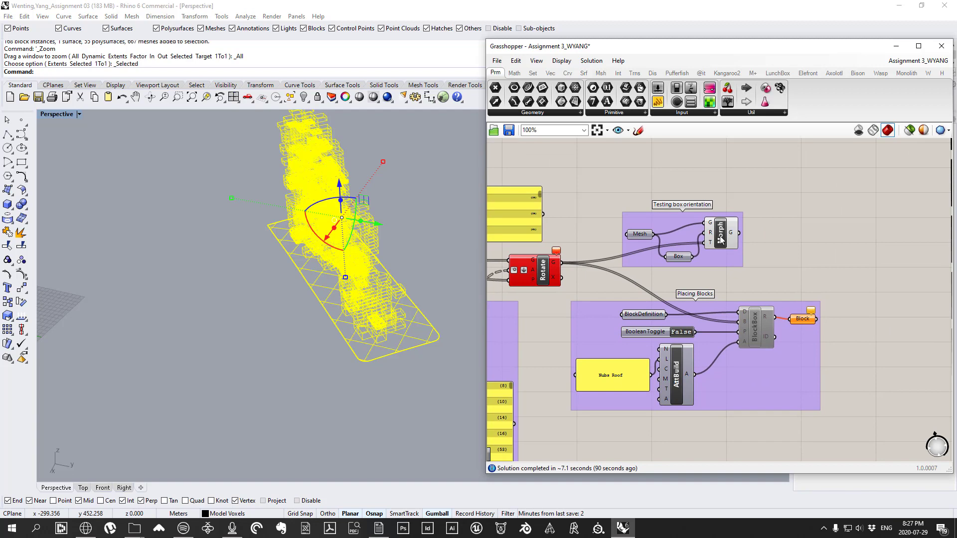
pyautogui.scroll(3, 731, 233)
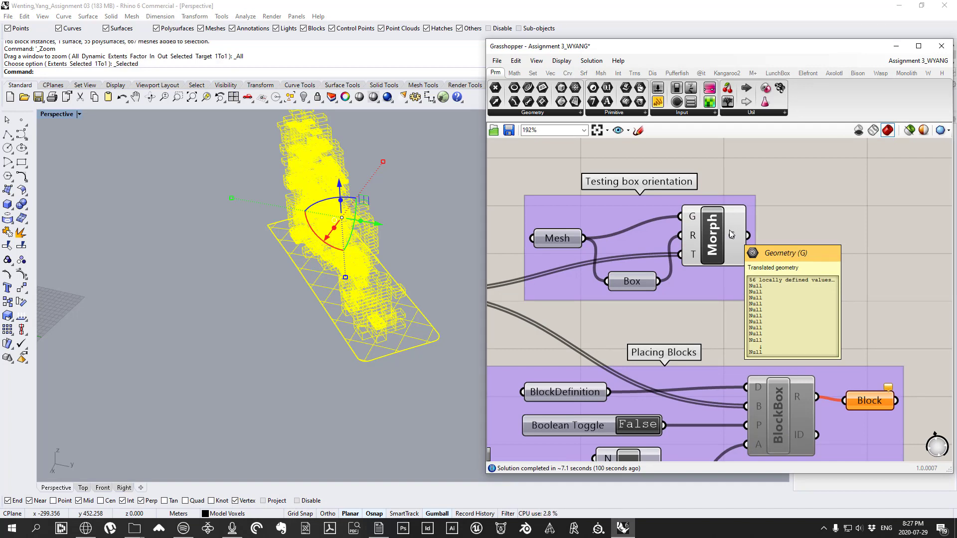
# Step: Move the Mesh parameter in the Testing box orientation group upward and turn on its preview
pyautogui.moveTo(563, 240); pyautogui.dragTo(556, 204)
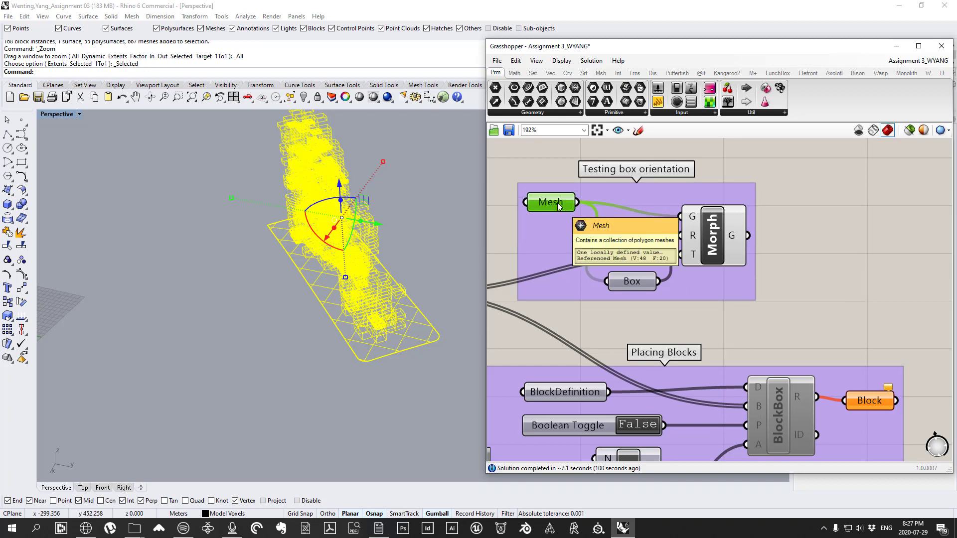
pyautogui.rightClick(557, 202)
pyautogui.click(584, 221)
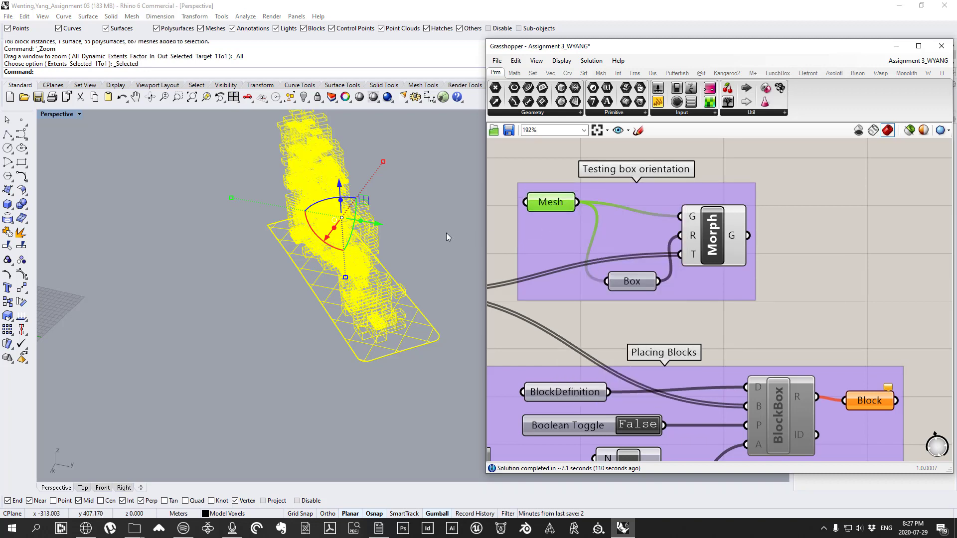
# Step: Highlight the Mesh parameter and locate its referenced mesh among the block orientation compass shapes in the Perspective view
pyautogui.scroll(-5, 185, 267)
pyautogui.scroll(5, 324, 257)
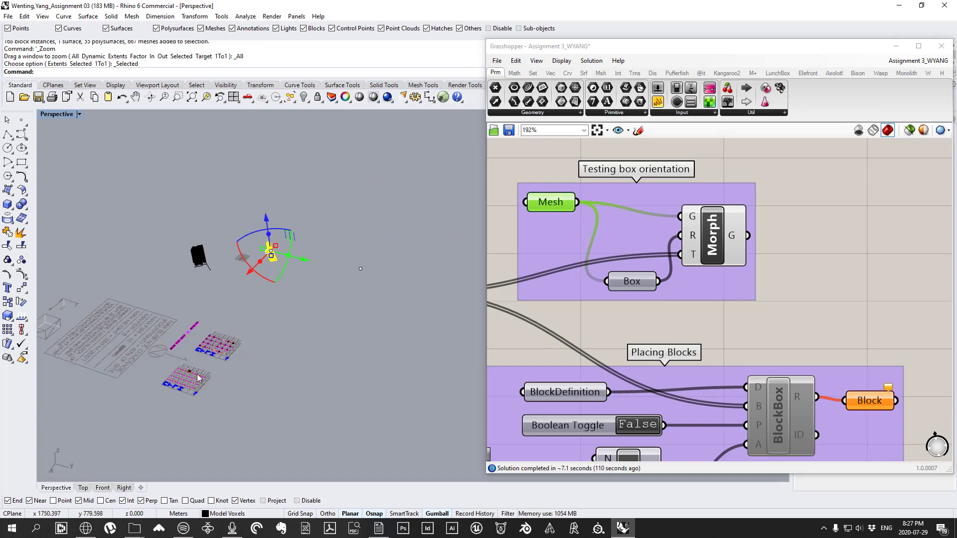
pyautogui.click(537, 184)
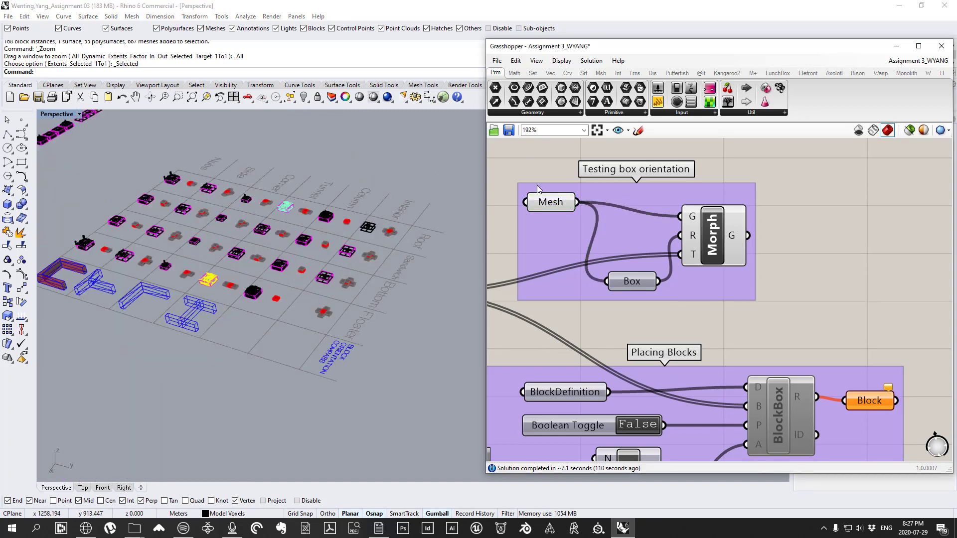
pyautogui.click(546, 203)
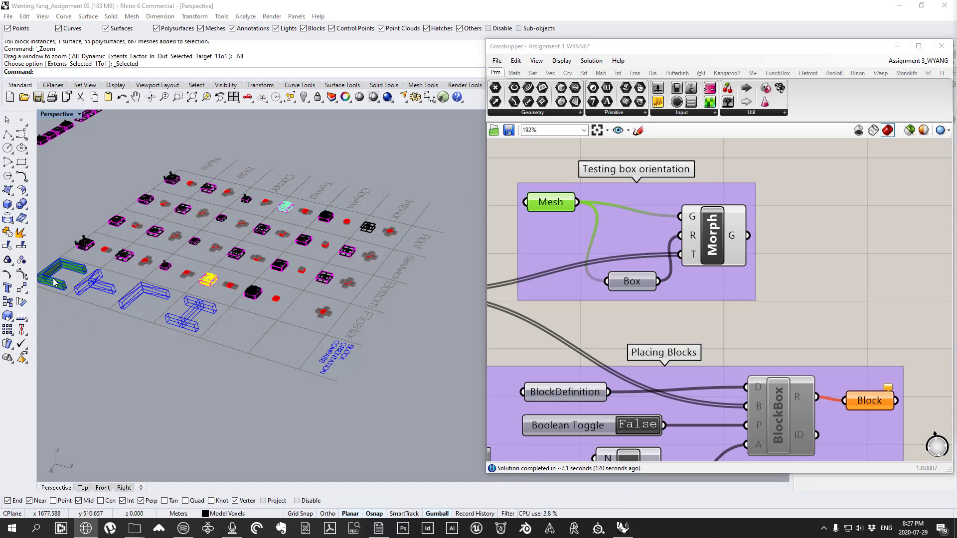
pyautogui.scroll(-6, 138, 231)
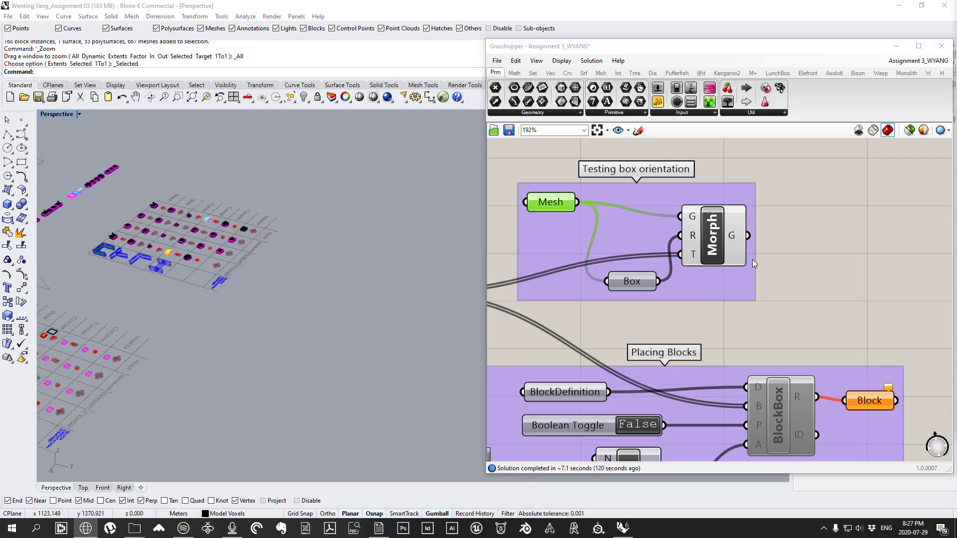
# Step: Turn off the preview of the Mesh and Box parameters in the Testing box orientation group
pyautogui.click(639, 281)
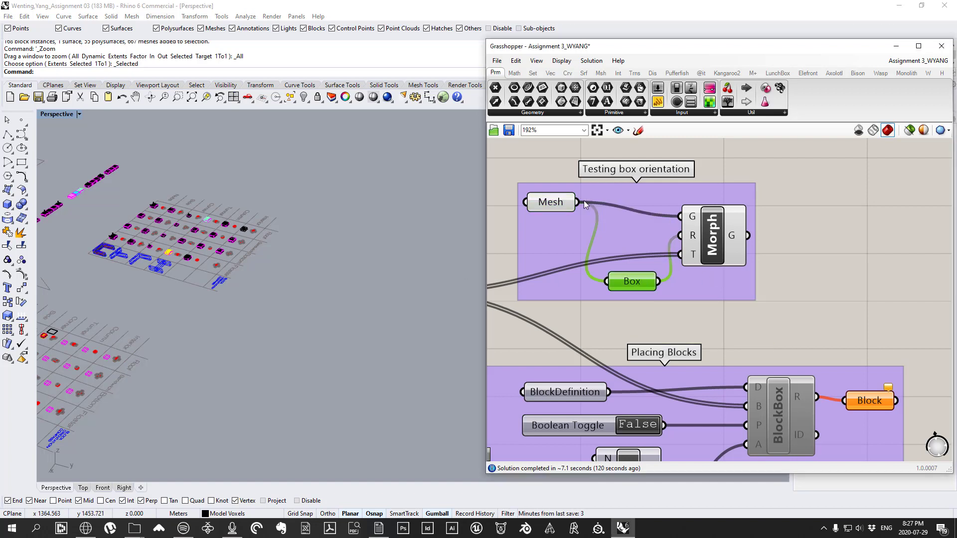
pyautogui.moveTo(520, 159); pyautogui.dragTo(664, 303)
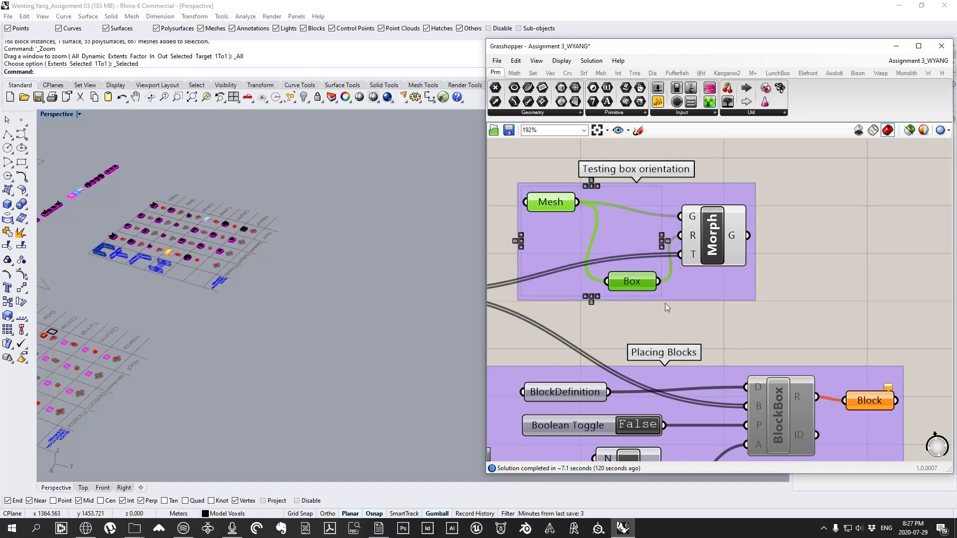
pyautogui.rightClick(812, 221)
pyautogui.click(854, 236)
pyautogui.moveTo(742, 255); pyautogui.dragTo(844, 273, button='right')
pyautogui.scroll(-3, 830, 241)
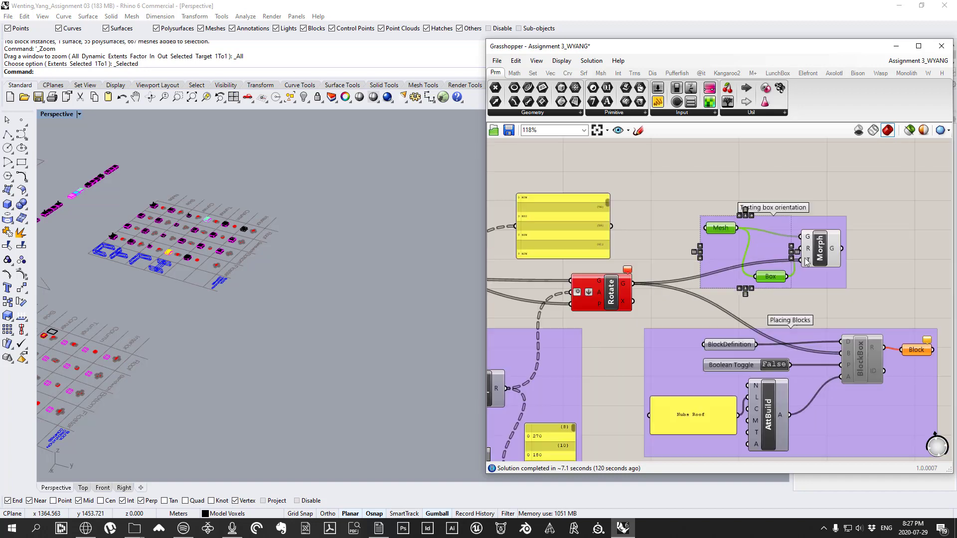
# Step: Examine the Rotate component's conversion error and trace its Geometry input back to the BoxProp component's outputs
pyautogui.moveTo(605, 291); pyautogui.dragTo(633, 277, button='right')
pyautogui.click(633, 276)
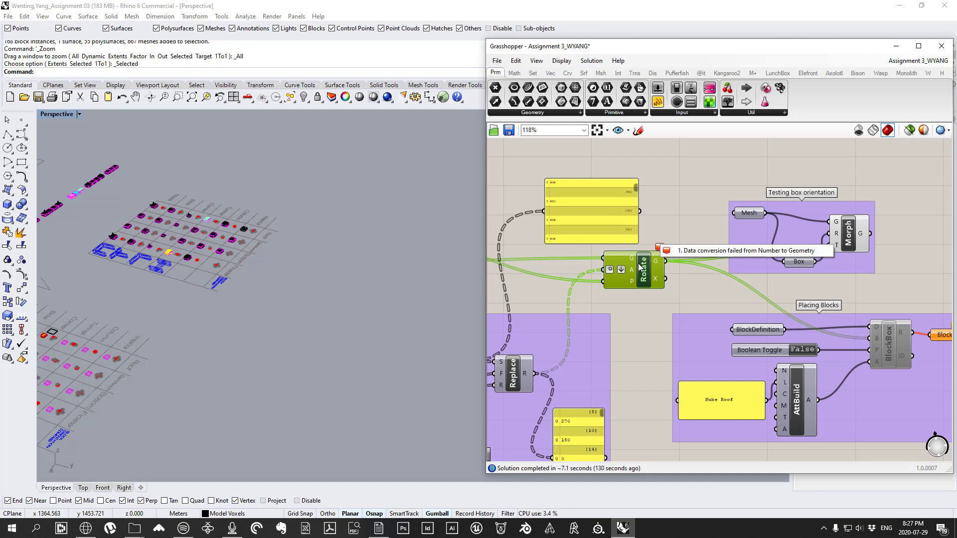
pyautogui.moveTo(639, 266); pyautogui.dragTo(707, 260, button='right')
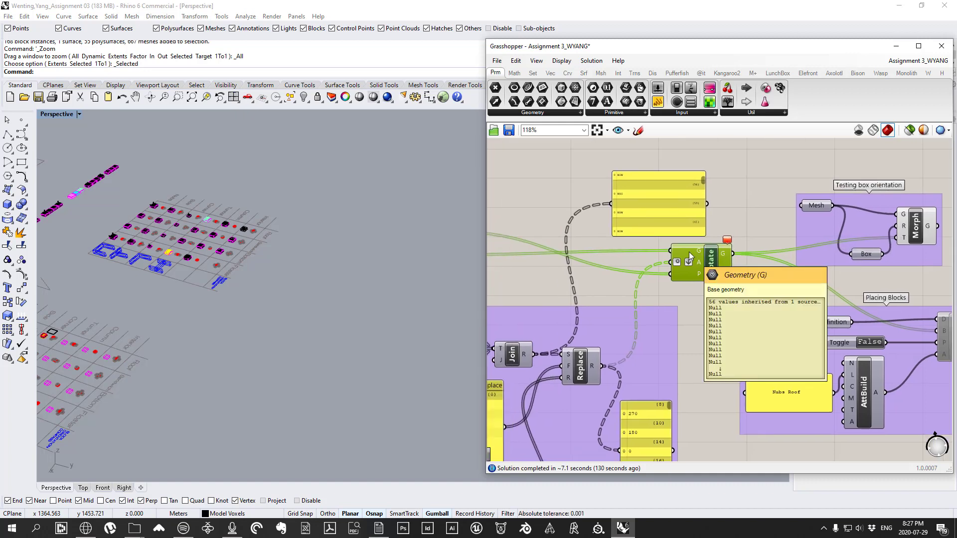
pyautogui.moveTo(697, 260)
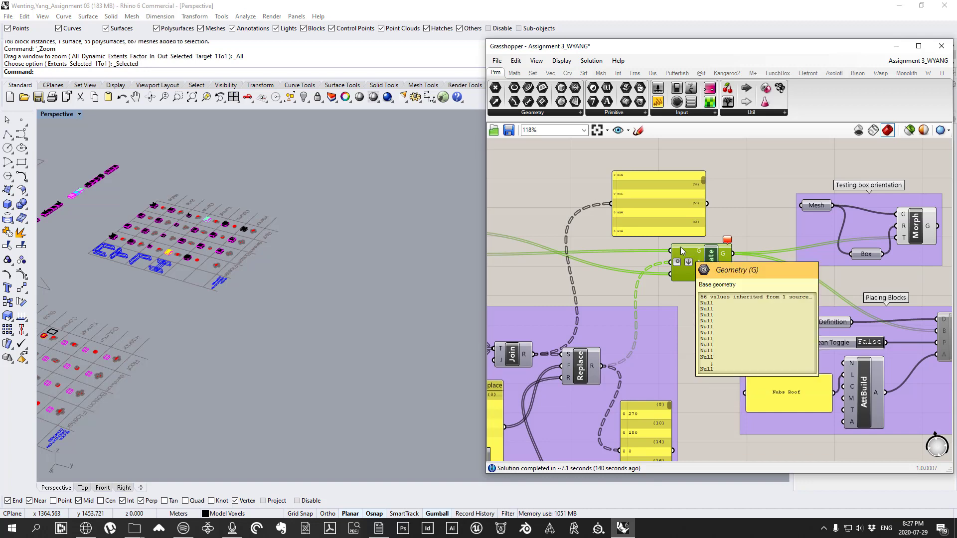
pyautogui.scroll(-3, 742, 266)
pyautogui.scroll(3, 647, 238)
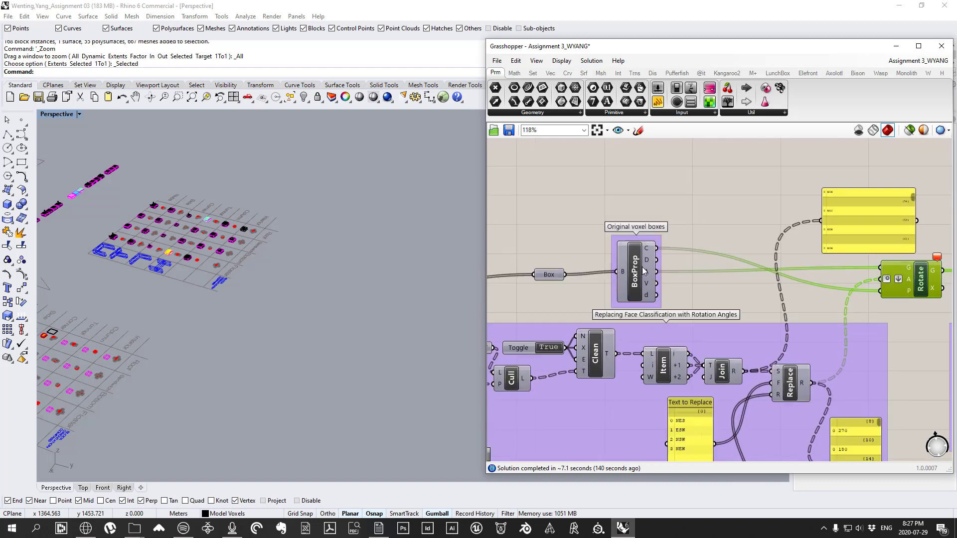
pyautogui.moveTo(649, 272)
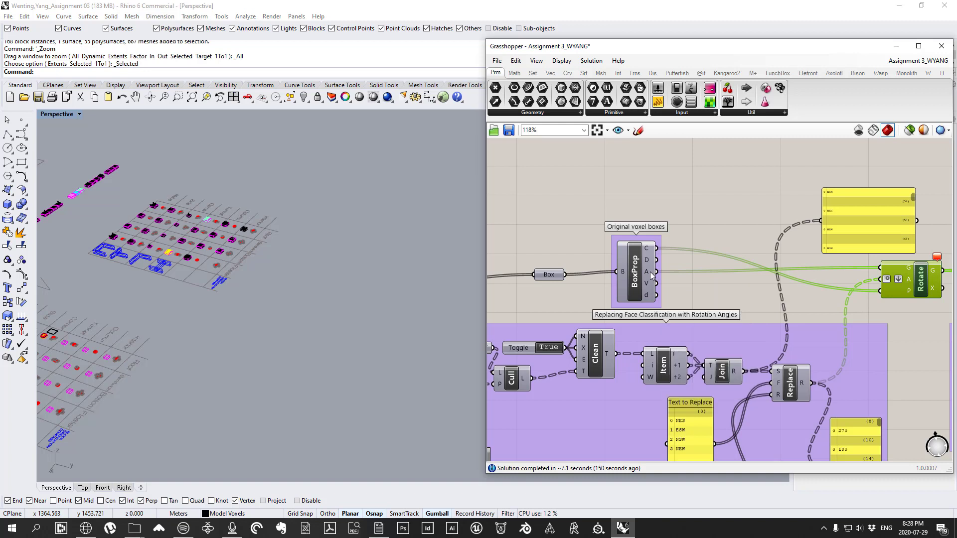
# Step: Move the Box parameter feeding BoxProp upward, clear of the Original voxel boxes group, and inspect Rotate's Geometry input
pyautogui.moveTo(547, 278); pyautogui.dragTo(552, 212)
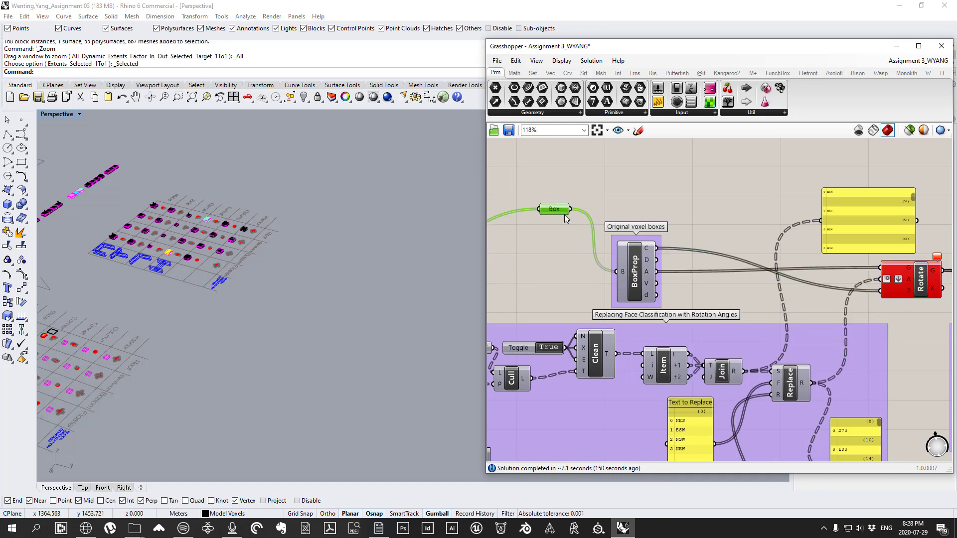
pyautogui.moveTo(891, 291); pyautogui.dragTo(794, 266, button='right')
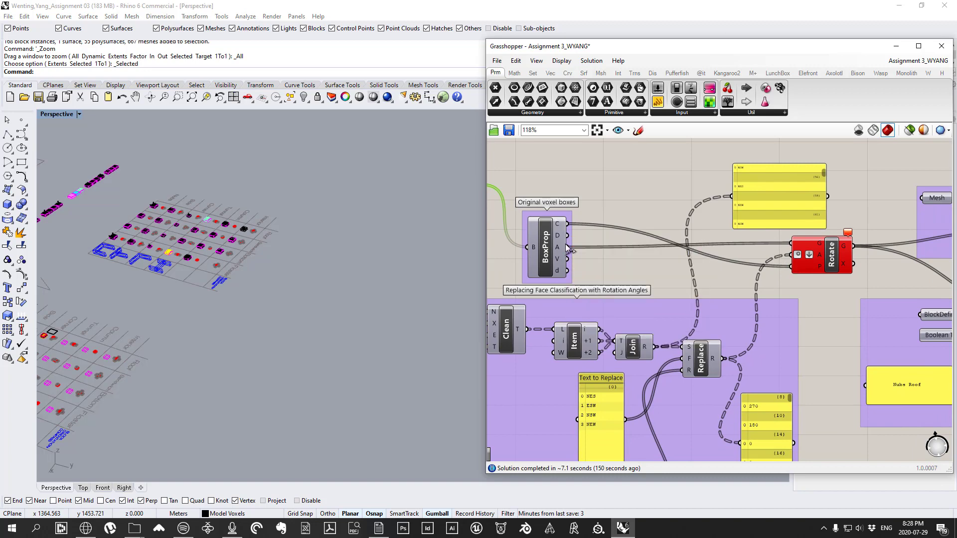
pyautogui.moveTo(563, 245); pyautogui.dragTo(610, 260, button='right')
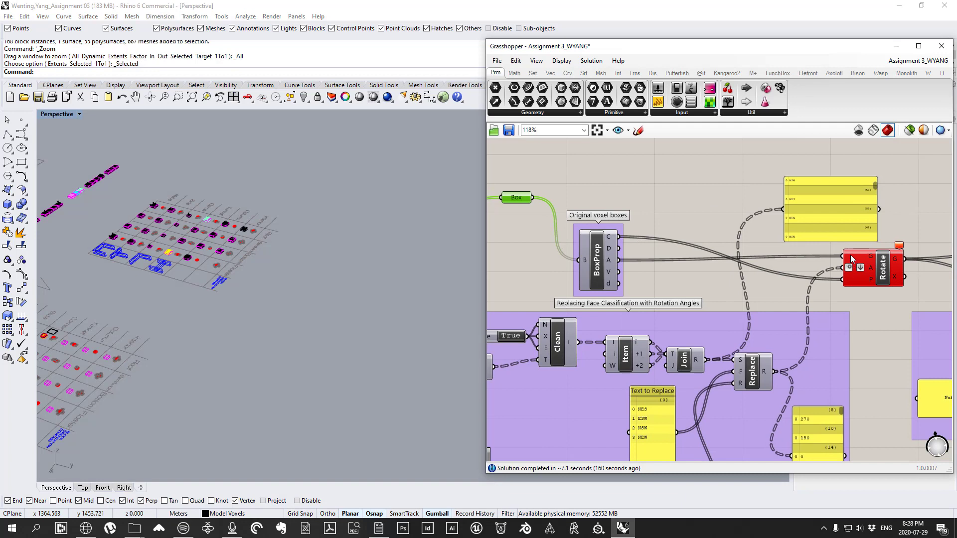
pyautogui.moveTo(850, 255)
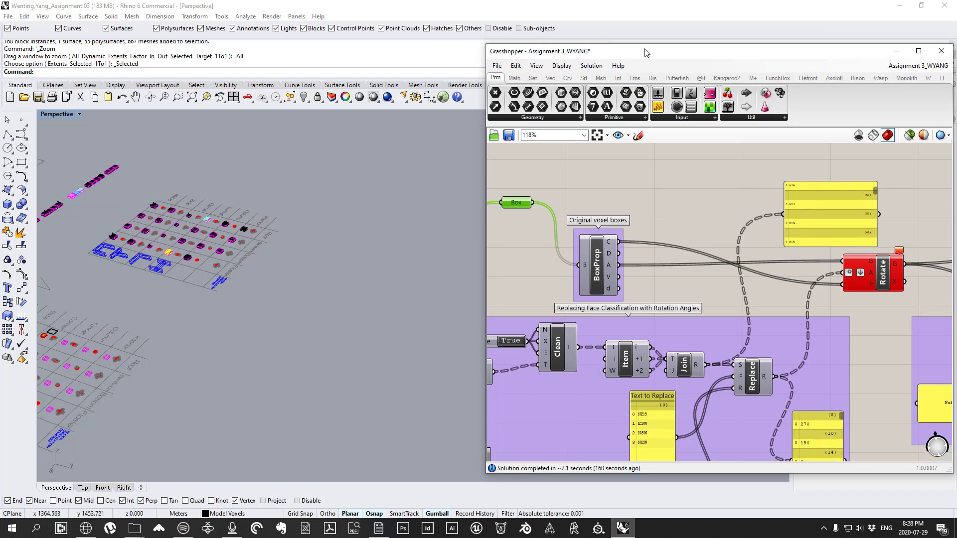
# Step: Compare the error on the Rotate component with the Area output of BoxProp wired into its Geometry input
pyautogui.moveTo(658, 43); pyautogui.dragTo(430, 37)
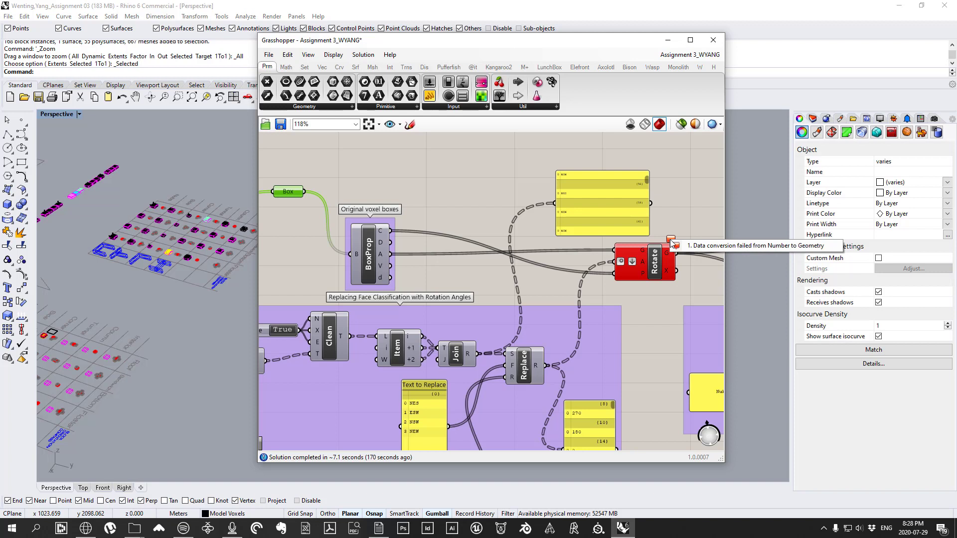
pyautogui.click(691, 208)
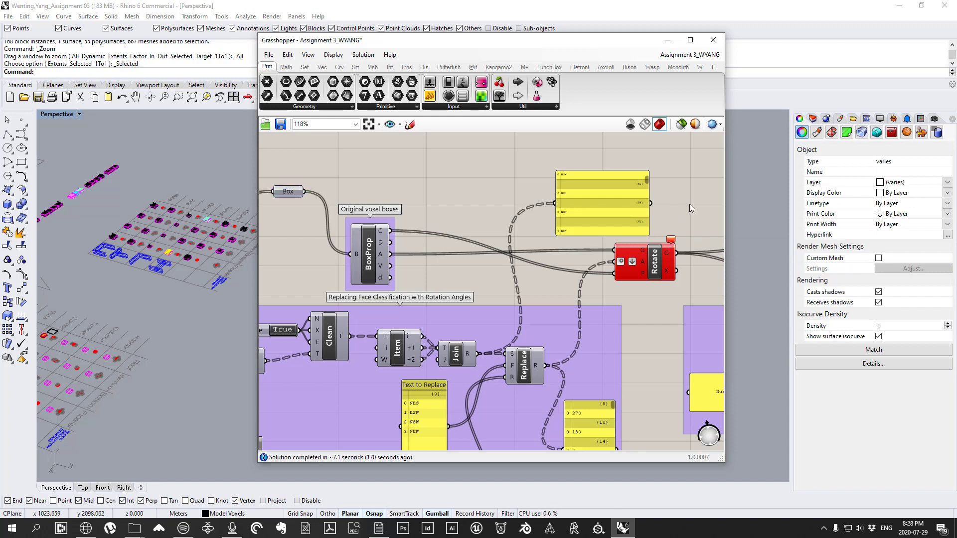
pyautogui.moveTo(632, 250)
pyautogui.moveTo(382, 257)
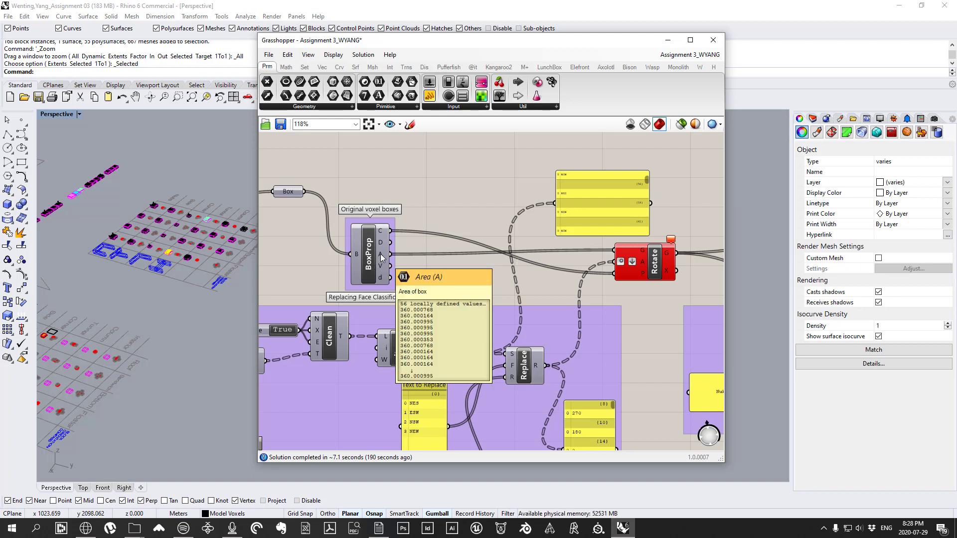
pyautogui.moveTo(674, 242)
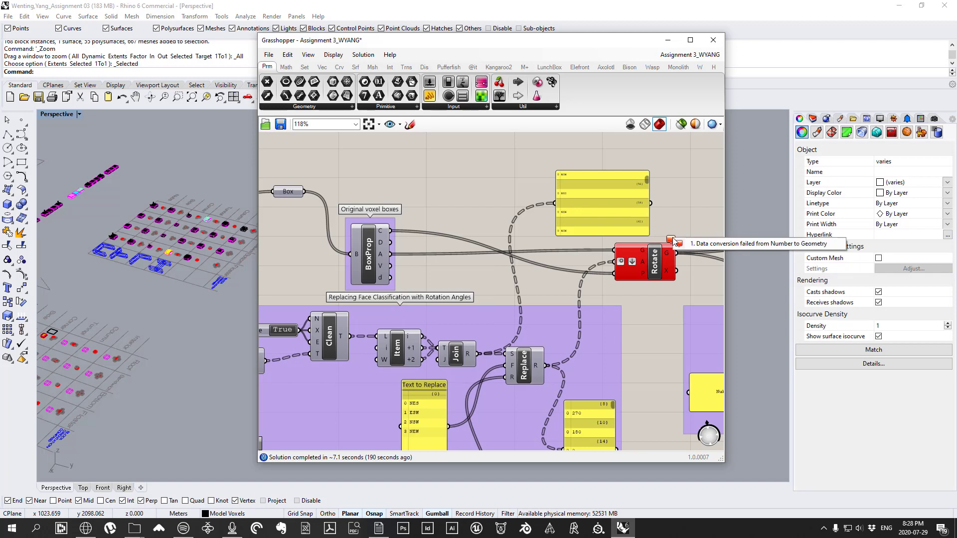
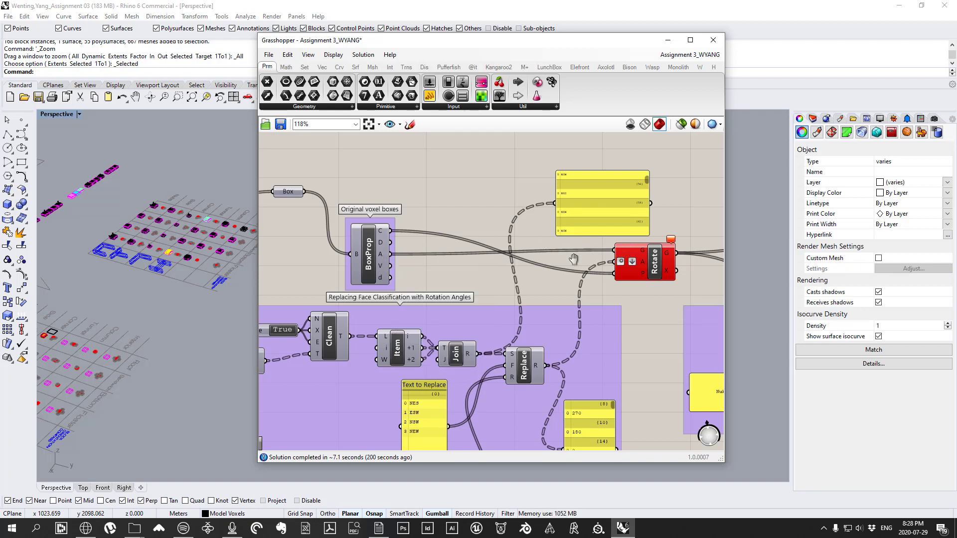
# Step: Connect the Box parameter directly to the Rotate component's Geometry input, replacing the BoxProp Area wire
pyautogui.moveTo(518, 256); pyautogui.dragTo(543, 262, button='right')
pyautogui.moveTo(322, 202); pyautogui.dragTo(325, 187)
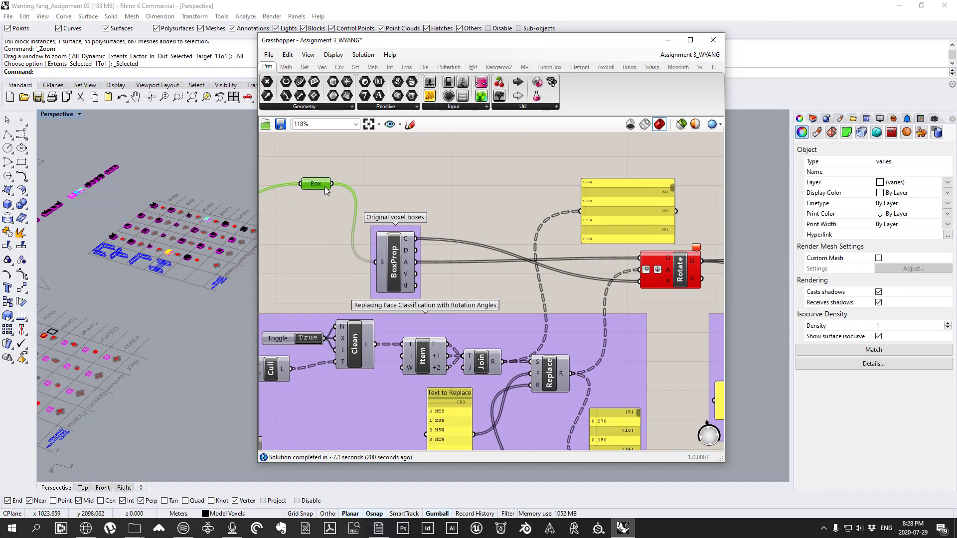
pyautogui.moveTo(324, 186)
pyautogui.moveTo(330, 183); pyautogui.dragTo(669, 272)
# Step: Check the rotated geometry output of the Rotate component and highlight the Morph component in the Testing box orientation group
pyautogui.moveTo(675, 271); pyautogui.dragTo(456, 253, button='right')
pyautogui.moveTo(603, 256); pyautogui.dragTo(539, 279, button='right')
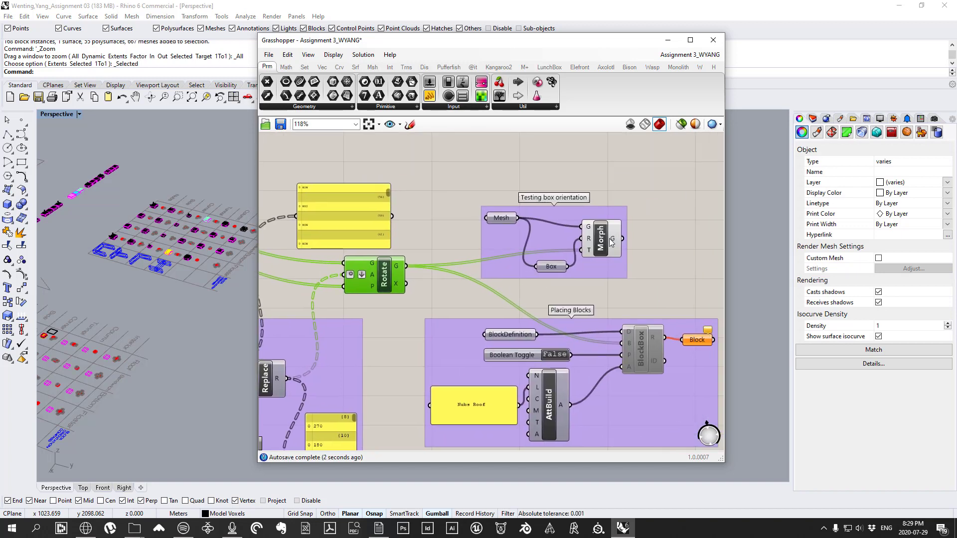
pyautogui.click(602, 242)
pyautogui.moveTo(430, 271); pyautogui.dragTo(567, 266, button='right')
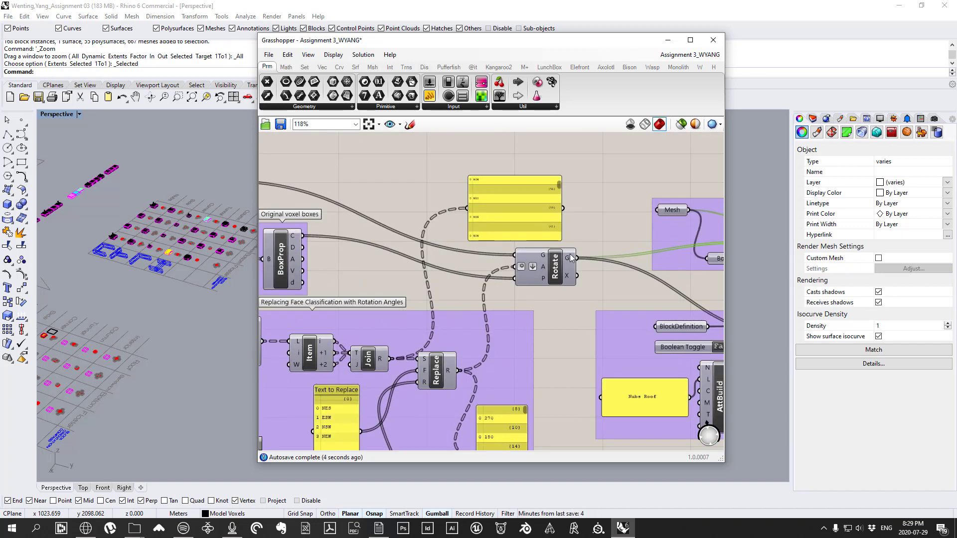
pyautogui.moveTo(572, 258)
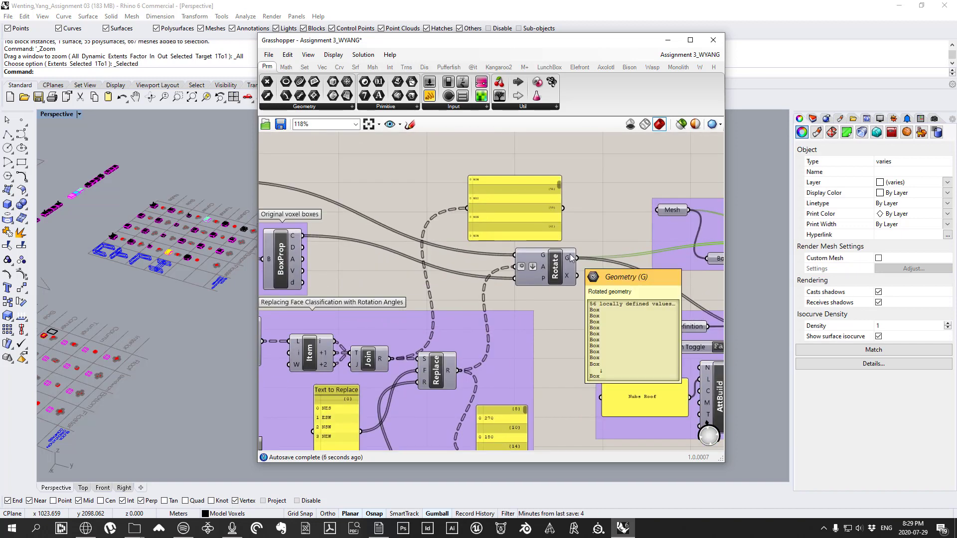
pyautogui.moveTo(626, 263); pyautogui.dragTo(444, 274, button='right')
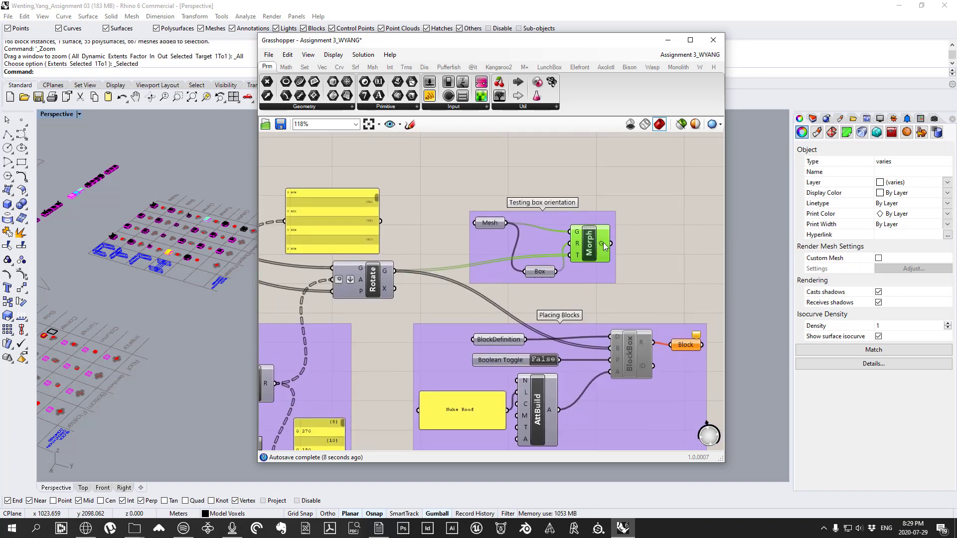
pyautogui.moveTo(605, 242); pyautogui.dragTo(605, 239)
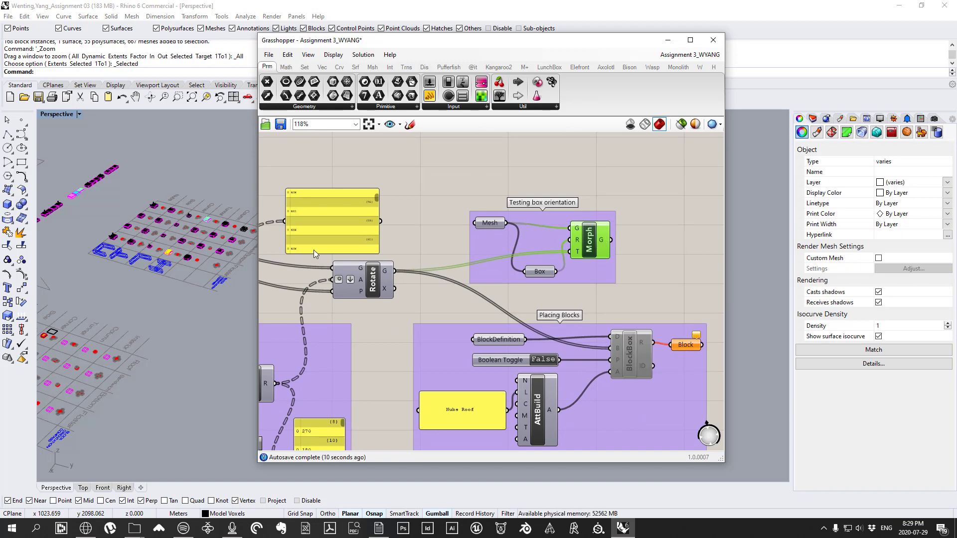
# Step: Inspect the highlighted Morph meshes among the wireframe building blocks in the Perspective view
pyautogui.scroll(8, 189, 301)
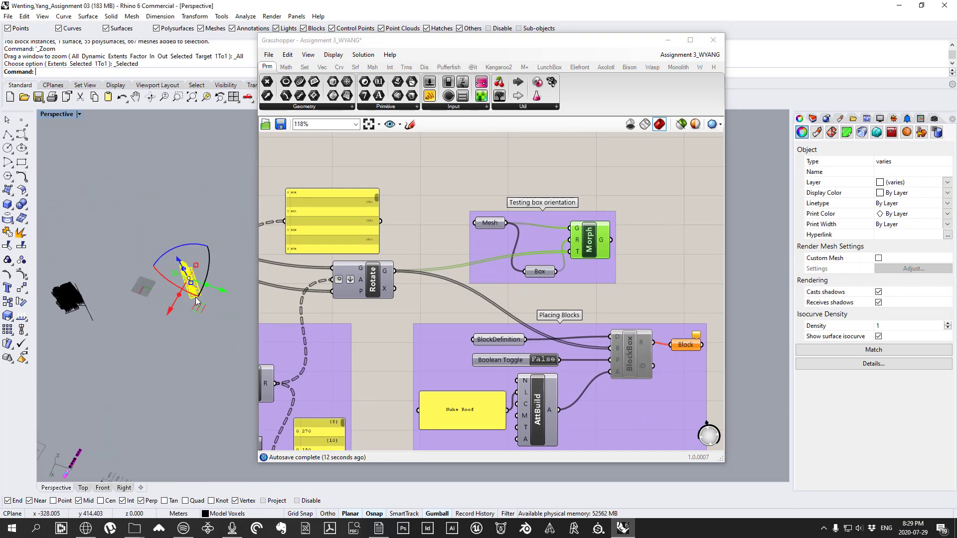
pyautogui.scroll(5, 196, 301)
pyautogui.click(216, 250)
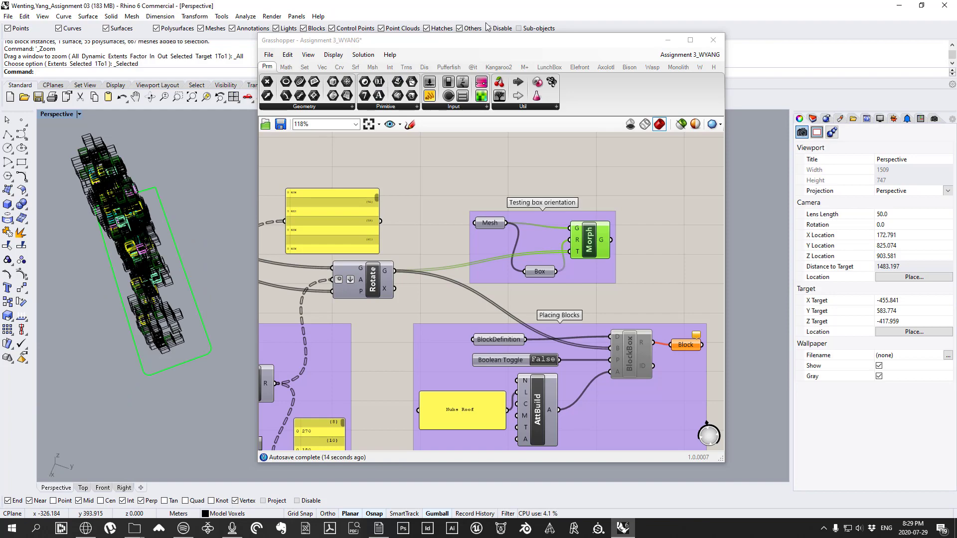
pyautogui.moveTo(488, 39); pyautogui.dragTo(690, 11)
pyautogui.moveTo(239, 279); pyautogui.dragTo(252, 217, button='right')
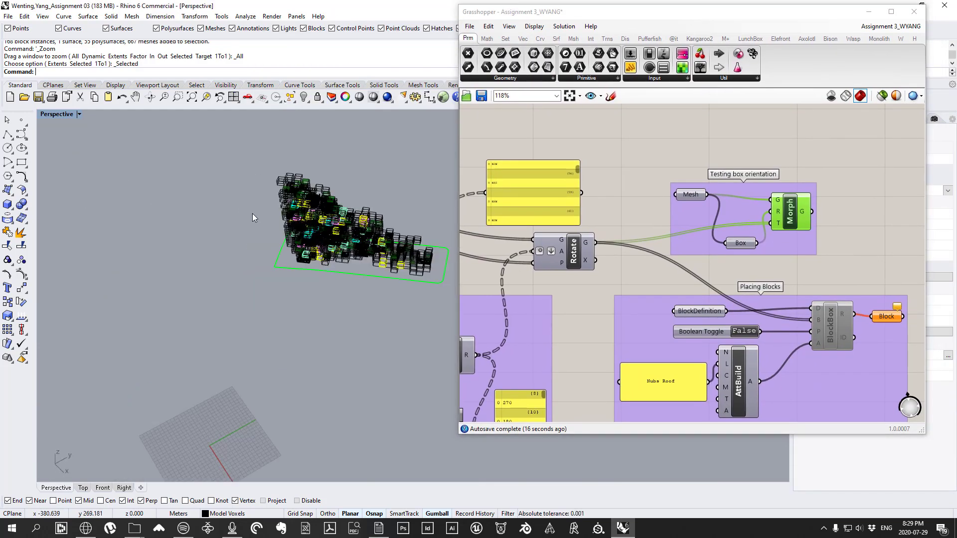
pyautogui.scroll(-2, 334, 238)
pyautogui.scroll(10, 314, 204)
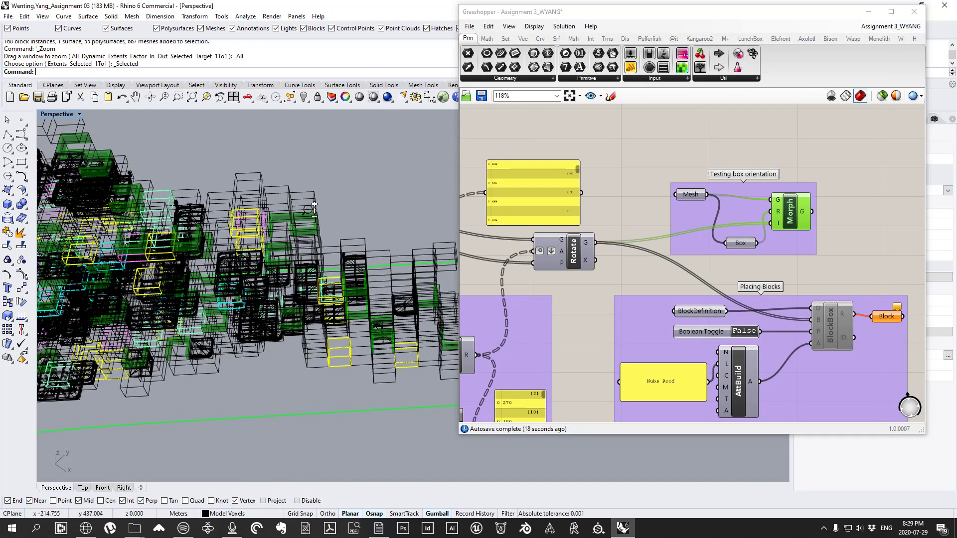
pyautogui.scroll(6, 314, 204)
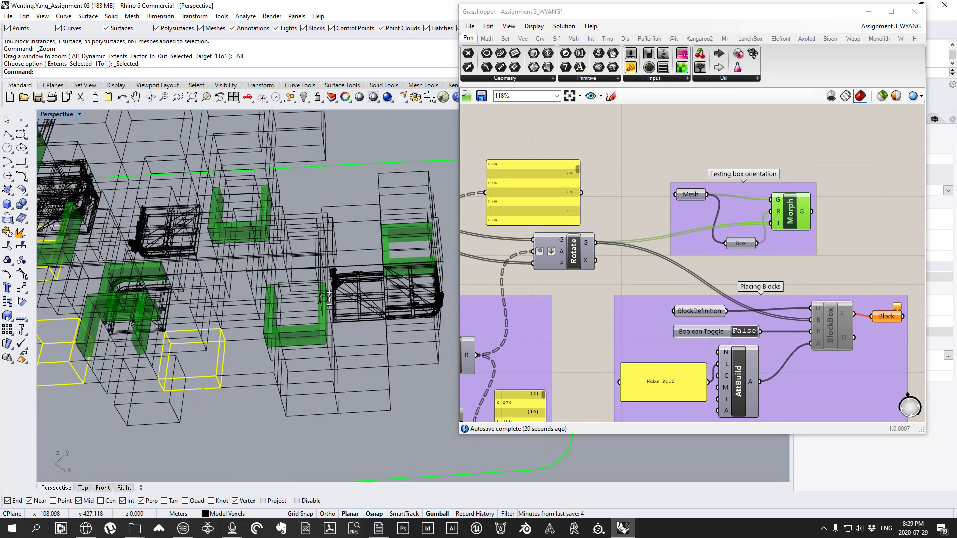
pyautogui.scroll(-10, 329, 298)
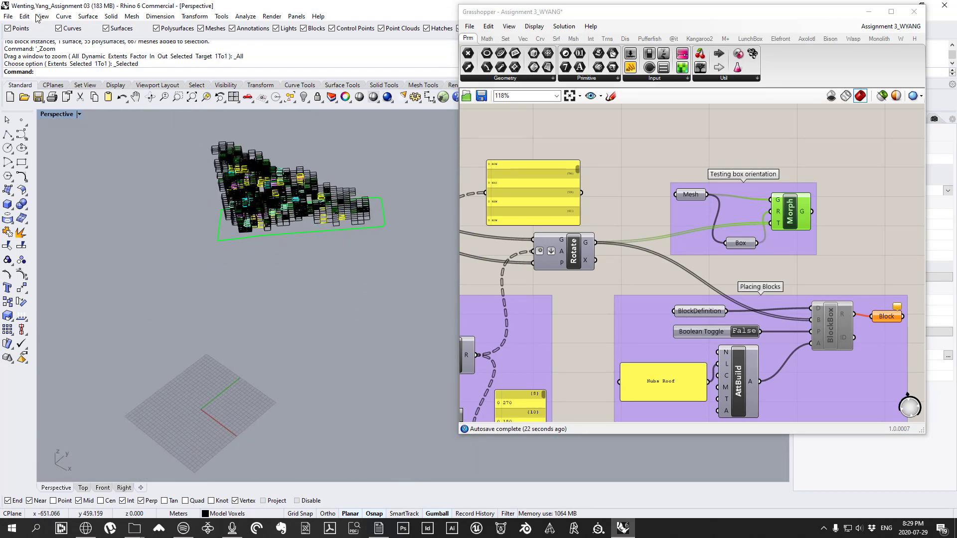
# Step: Set the Perspective viewport to Shaded display mode and zoom to the selected building blocks
pyautogui.click(42, 16)
pyautogui.click(72, 260)
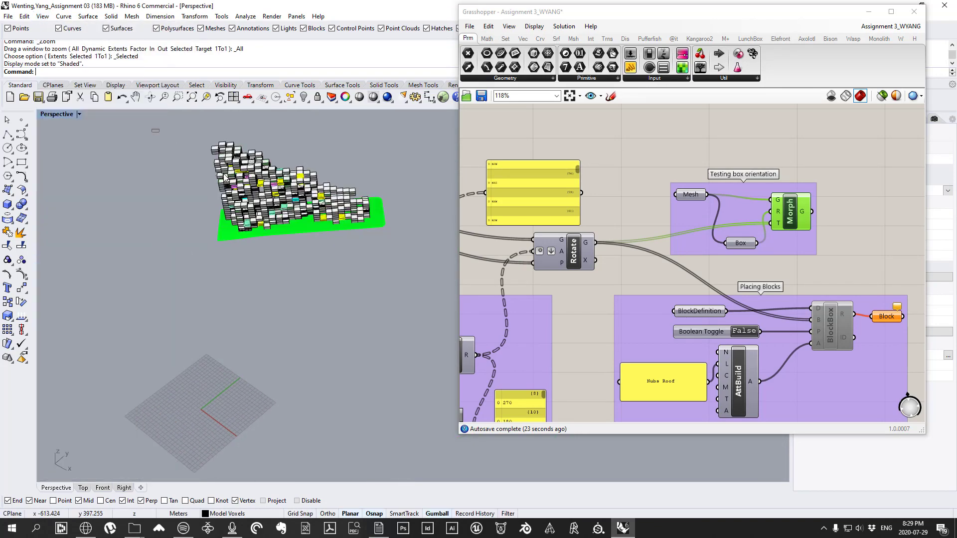
pyautogui.moveTo(152, 129); pyautogui.dragTo(414, 302)
pyautogui.click(43, 16)
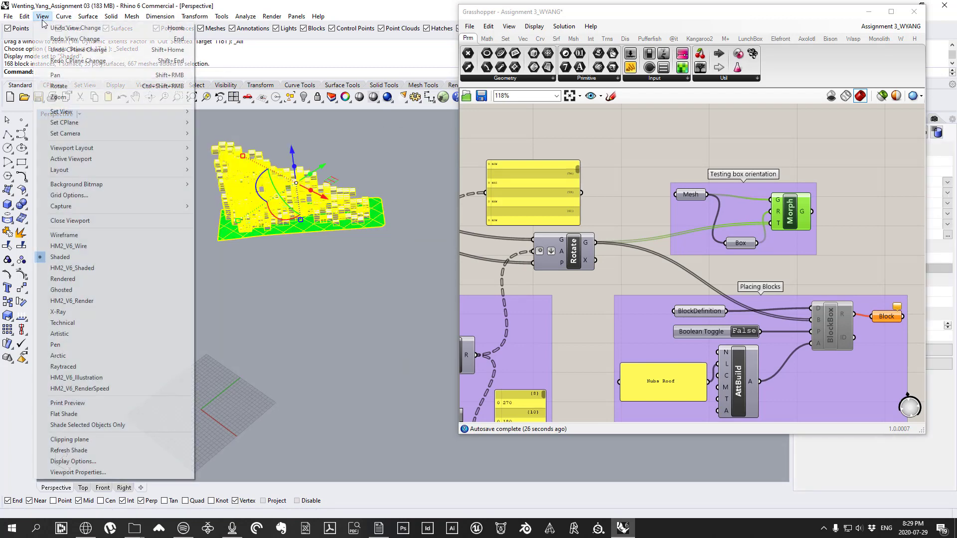
pyautogui.moveTo(144, 98)
pyautogui.click(252, 167)
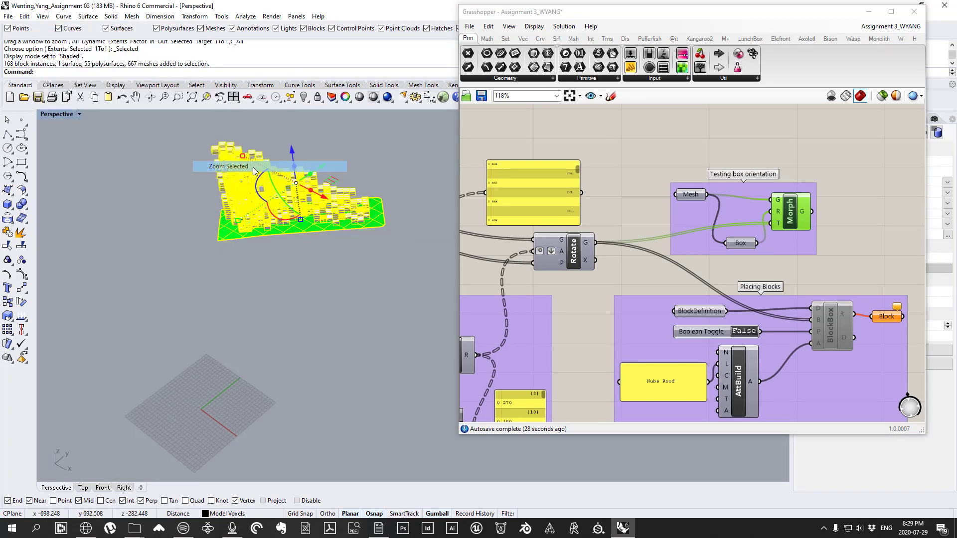
pyautogui.click(373, 160)
# Step: Examine up close how the highlighted green Morph meshes are oriented on the shaded building blocks
pyautogui.moveTo(310, 169); pyautogui.dragTo(135, 222, button='right')
pyautogui.moveTo(293, 339); pyautogui.dragTo(368, 299, button='right')
pyautogui.scroll(4, 286, 288)
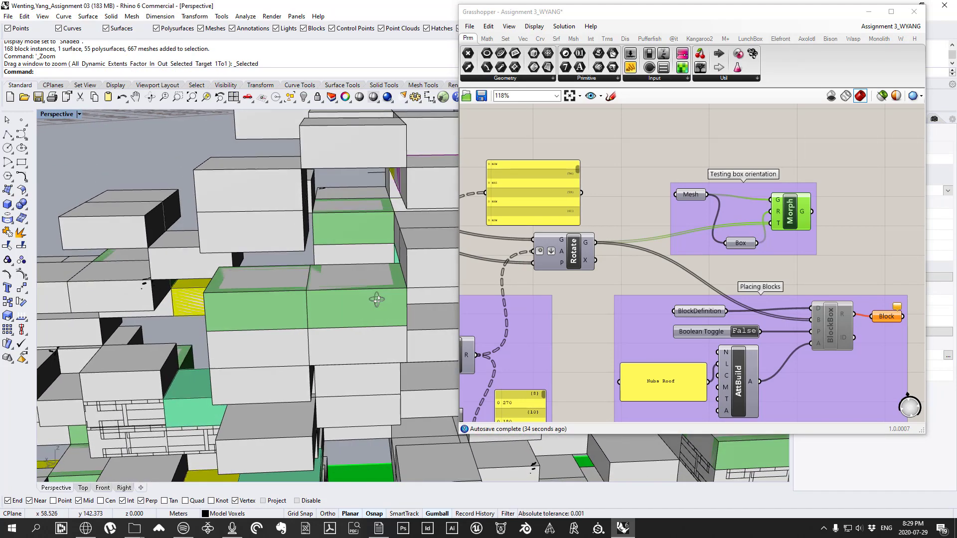
pyautogui.scroll(-4, 327, 303)
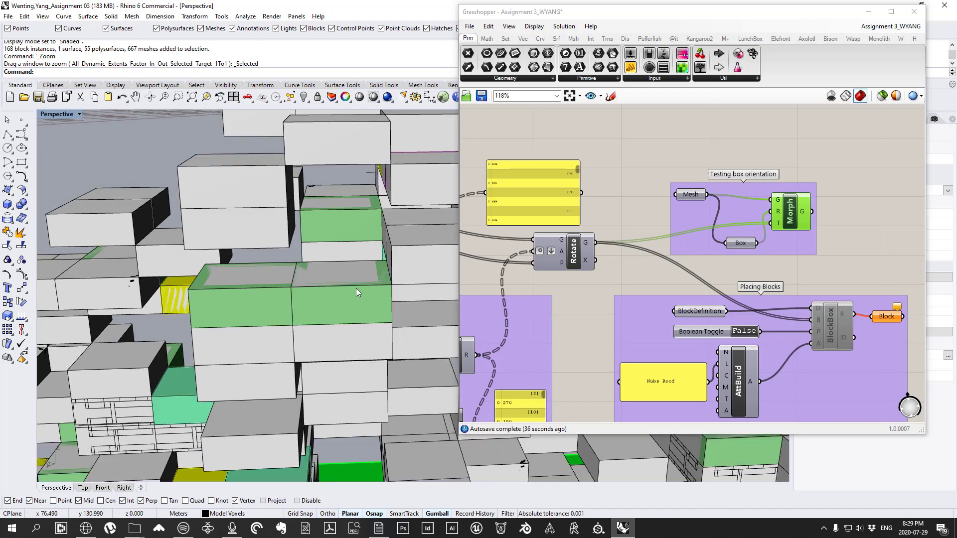
pyautogui.scroll(-6, 356, 288)
pyautogui.scroll(6, 357, 272)
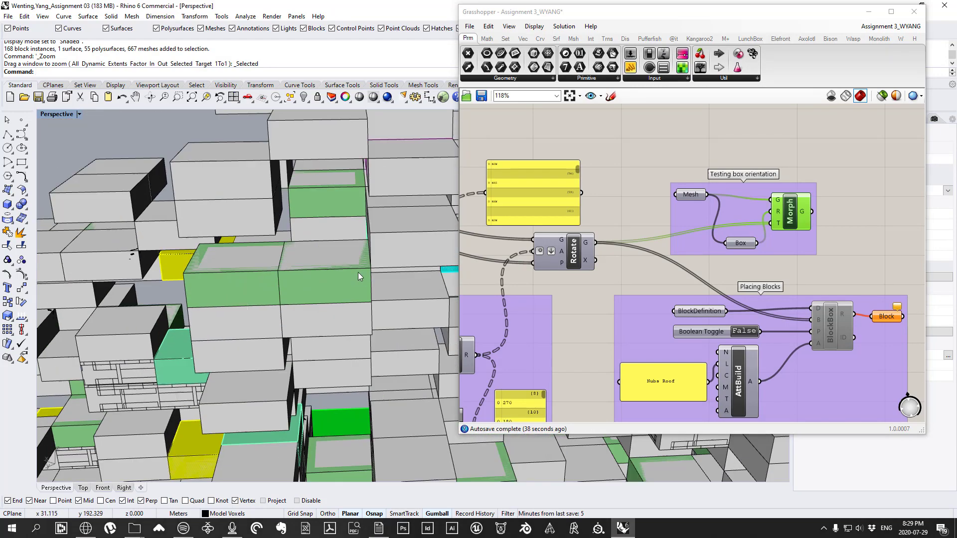
# Step: Compare the orientation of the green Morph meshes across the building blocks from several viewing angles
pyautogui.scroll(-5, 358, 273)
pyautogui.scroll(6, 349, 259)
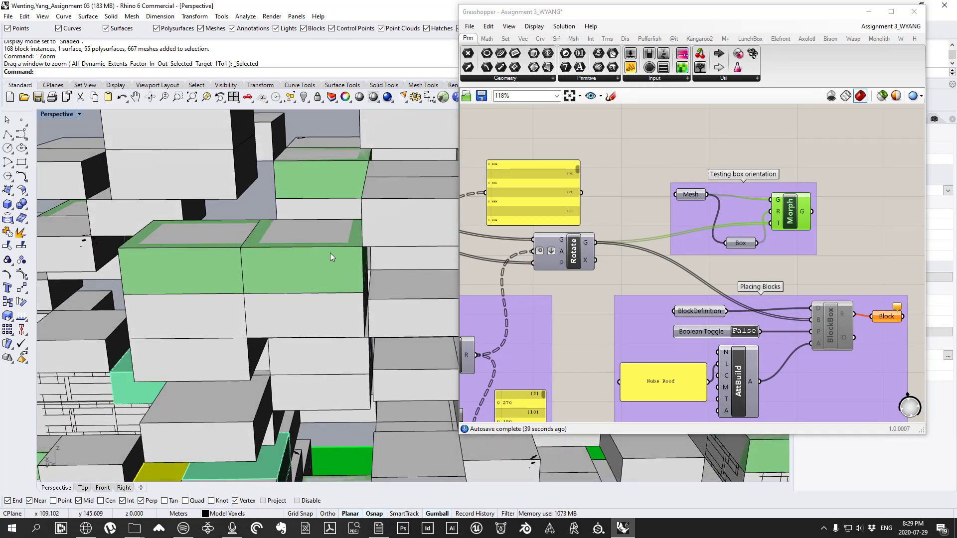
pyautogui.scroll(-5, 253, 241)
pyautogui.moveTo(303, 247); pyautogui.dragTo(417, 235, button='right')
pyautogui.scroll(6, 370, 286)
pyautogui.scroll(-6, 358, 308)
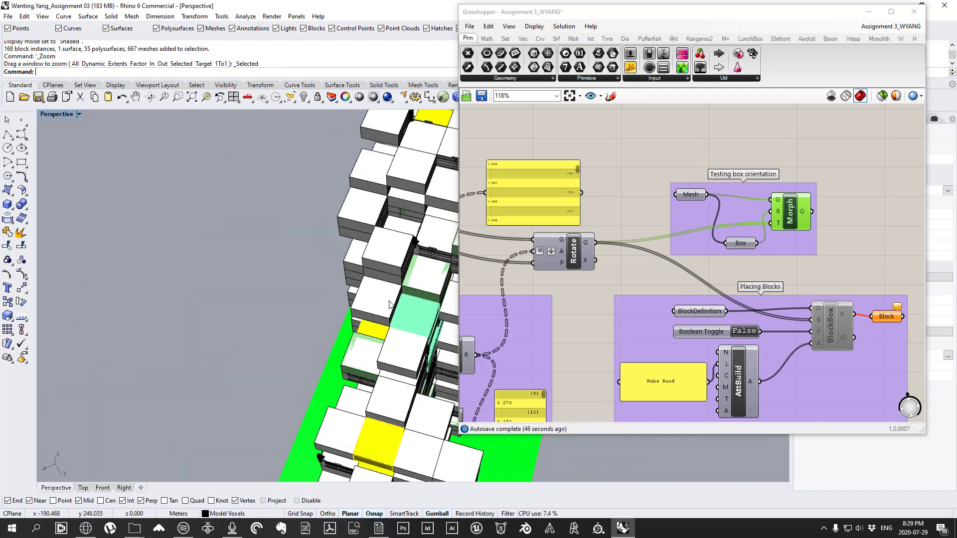
pyautogui.moveTo(357, 308); pyautogui.dragTo(436, 207, button='right')
pyautogui.scroll(6, 437, 207)
pyautogui.scroll(-5, 338, 226)
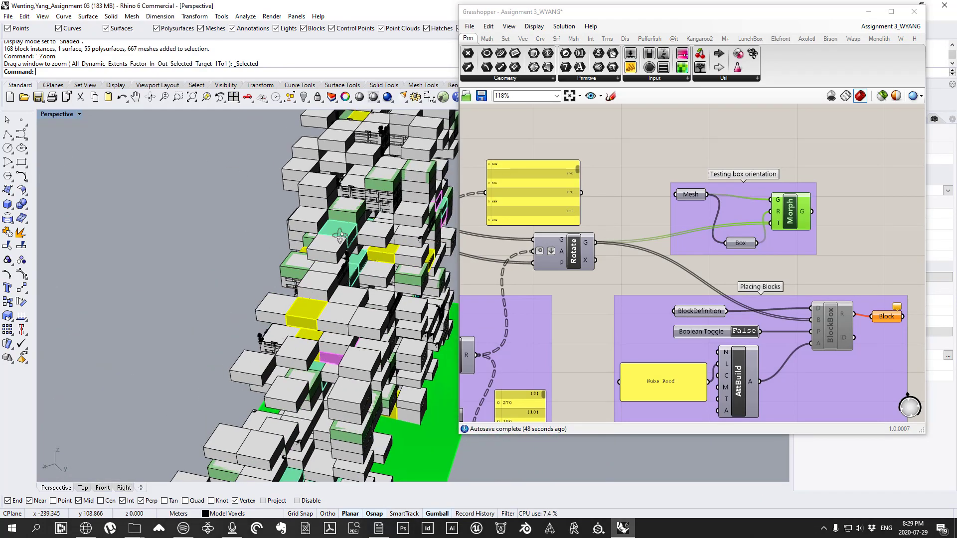
pyautogui.moveTo(338, 226); pyautogui.dragTo(277, 227, button='right')
pyautogui.scroll(5, 290, 257)
pyautogui.scroll(5, 274, 236)
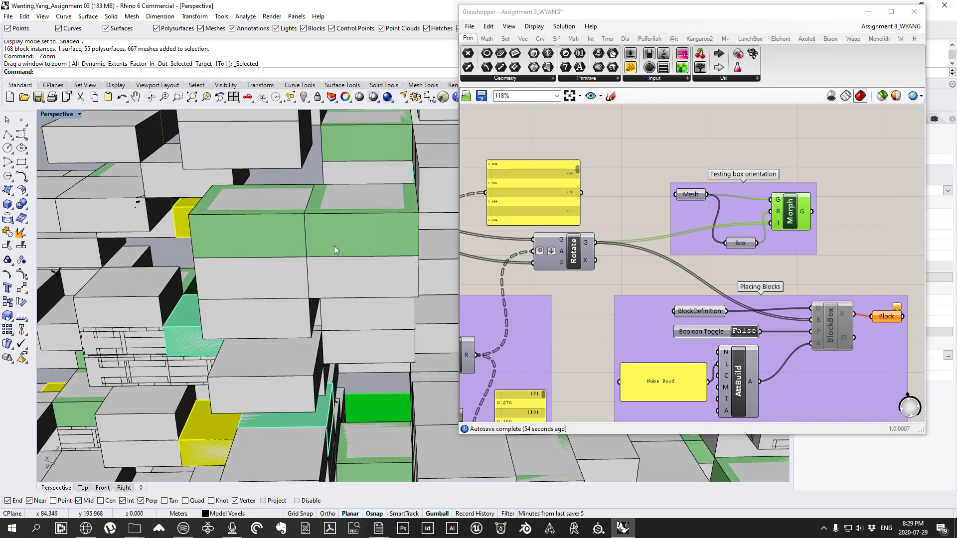
# Step: Move the Rotation Angles panel up beside the Text to Replace panel in the face classification group
pyautogui.moveTo(555, 380); pyautogui.dragTo(690, 235, button='right')
pyautogui.moveTo(634, 246); pyautogui.dragTo(673, 270, button='right')
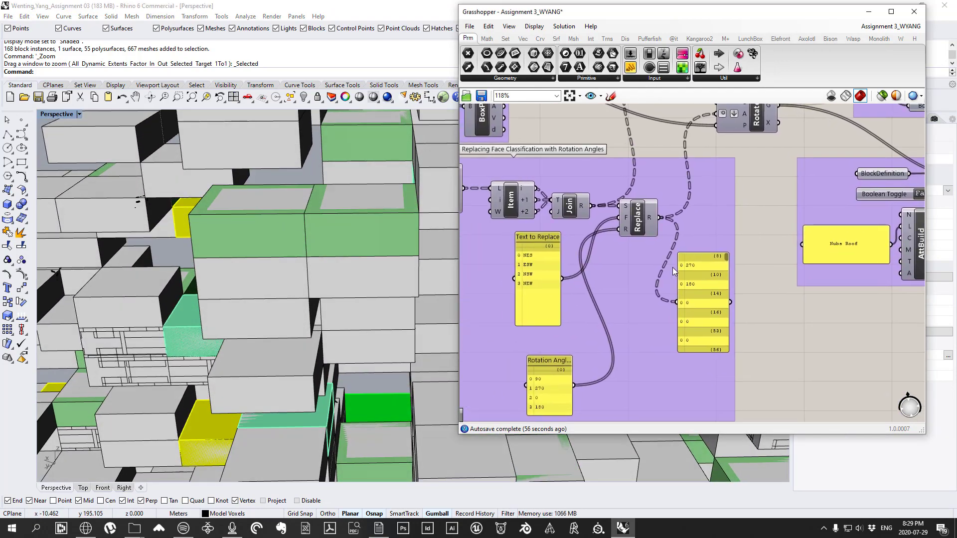
pyautogui.moveTo(552, 378); pyautogui.dragTo(593, 285)
pyautogui.moveTo(277, 271); pyautogui.dragTo(270, 279, button='right')
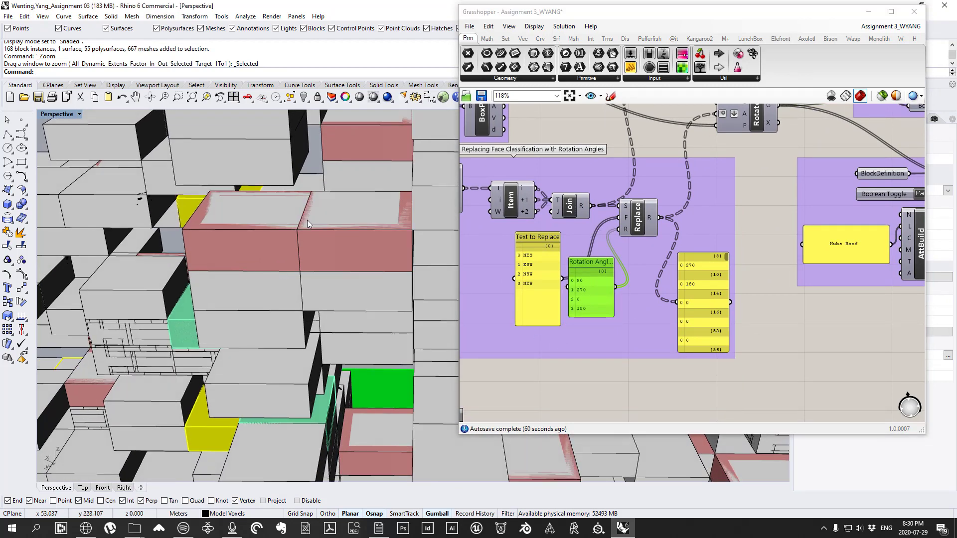
pyautogui.scroll(3, 307, 220)
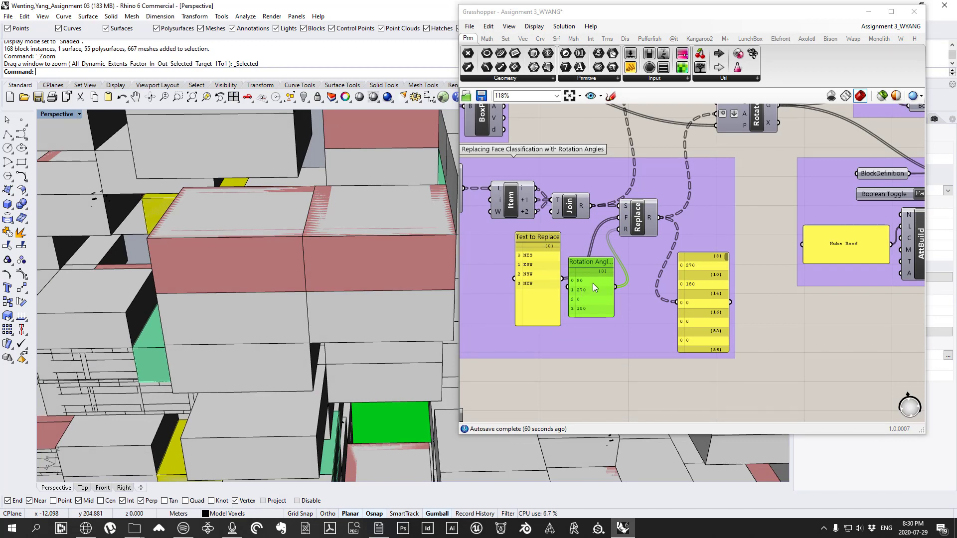
# Step: Set all four values in the Rotation Angles panel to 0 and nudge the panel slightly upward
pyautogui.scroll(1, 592, 285)
pyautogui.doubleClick(593, 269)
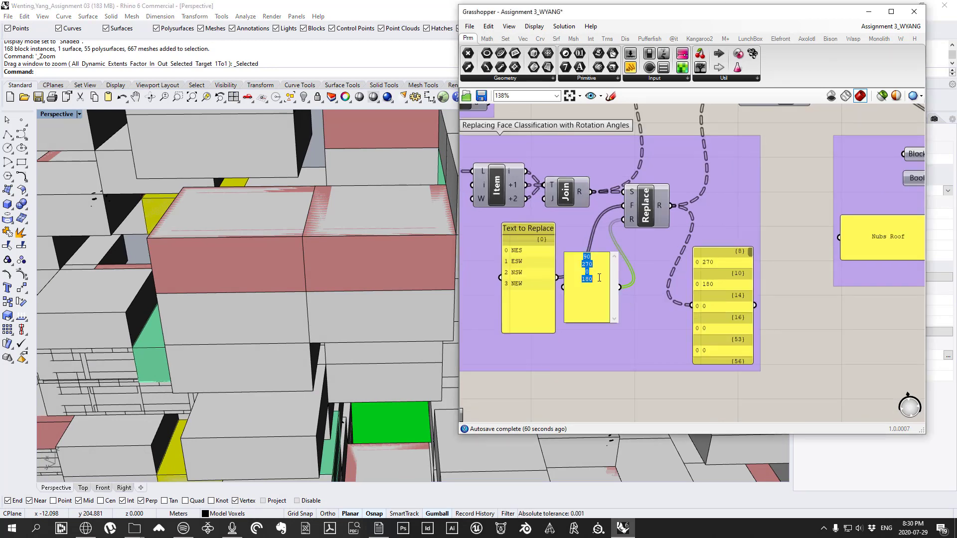
pyautogui.click(598, 257)
pyautogui.moveTo(600, 284); pyautogui.dragTo(542, 227)
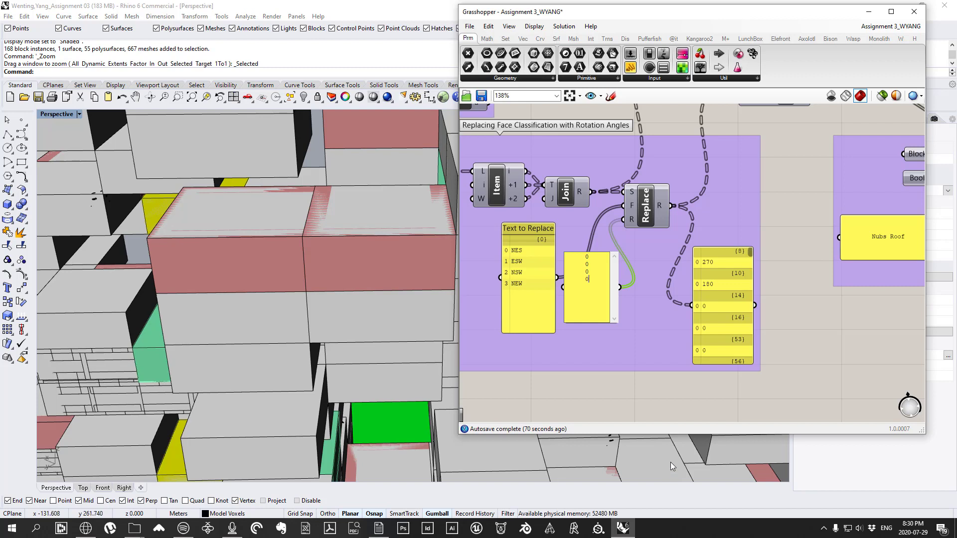
pyautogui.click(822, 330)
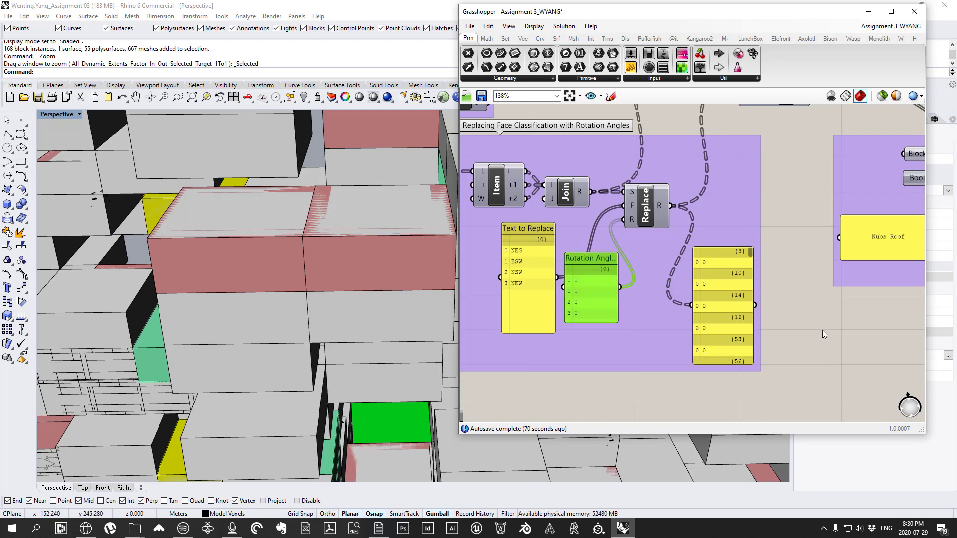
pyautogui.click(599, 259)
pyautogui.moveTo(599, 259); pyautogui.dragTo(597, 256)
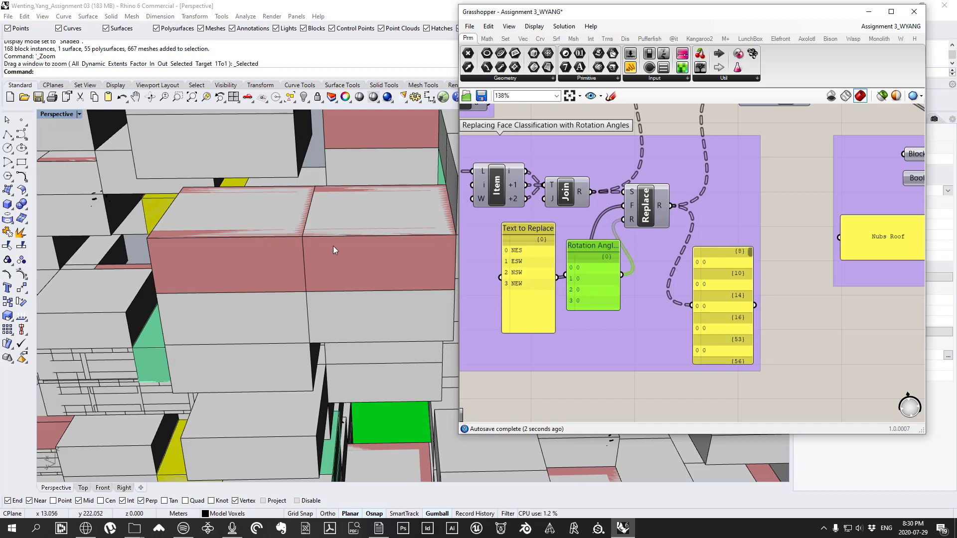
# Step: Try a rotation angle of 90 for the NES classification, and set it back to 0
pyautogui.click(308, 247)
pyautogui.moveTo(308, 247)
pyautogui.mouseDown(button='right')
pyautogui.moveTo(281, 220)
pyautogui.moveTo(306, 243)
pyautogui.mouseUp(button='right')
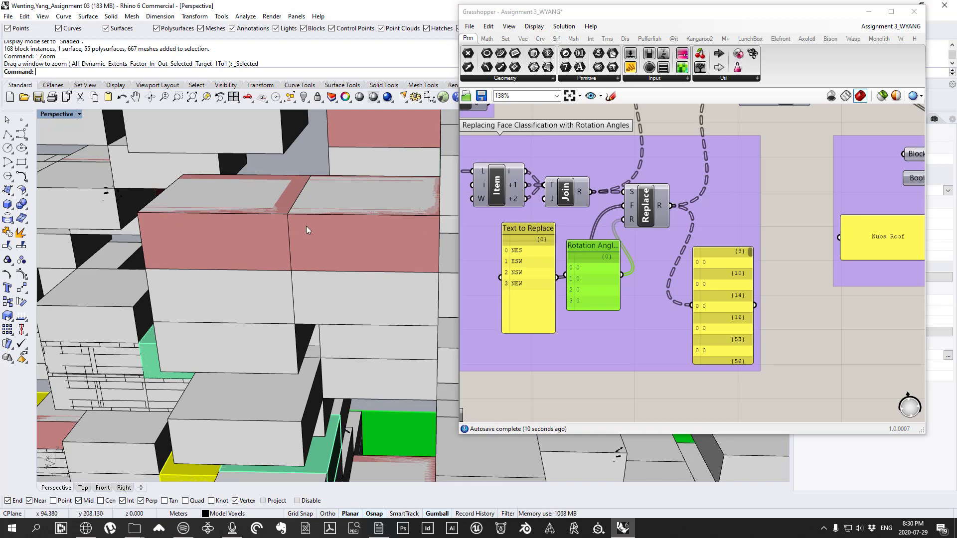
pyautogui.moveTo(306, 225); pyautogui.dragTo(329, 232, button='right')
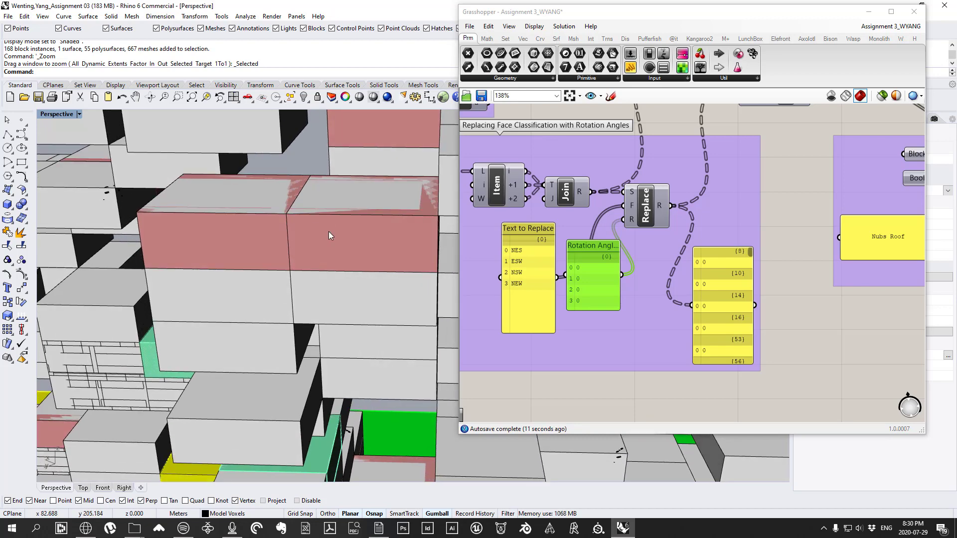
pyautogui.doubleClick(594, 268)
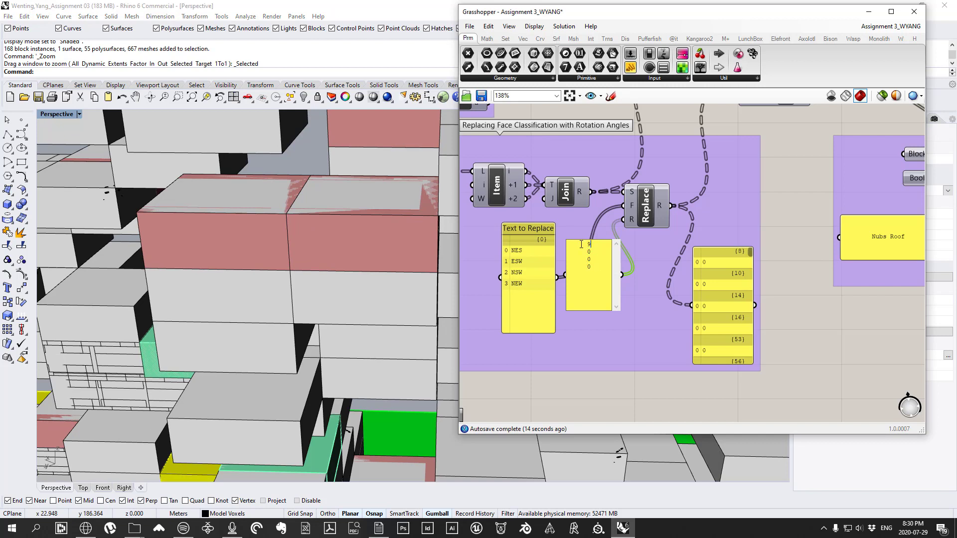
pyautogui.write('90')
pyautogui.click(803, 240)
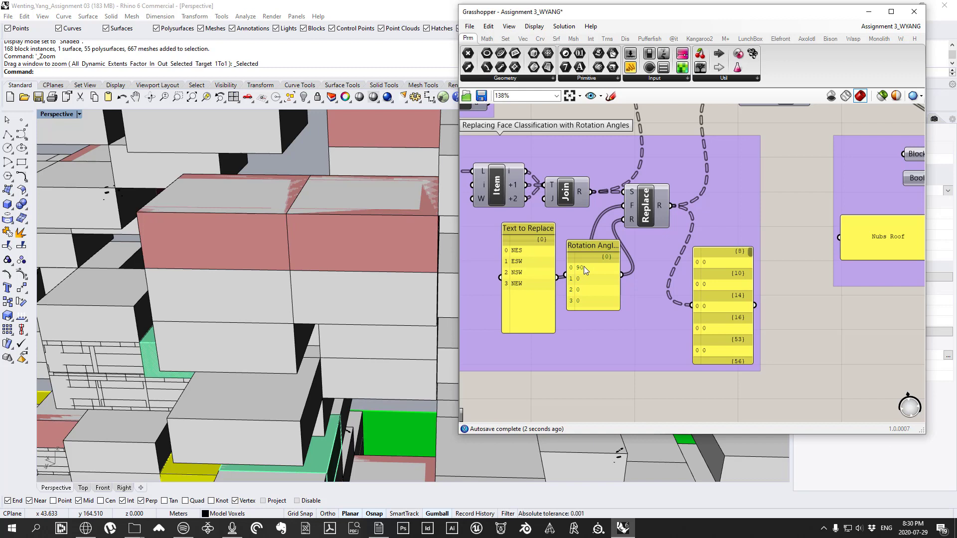
pyautogui.doubleClick(584, 269)
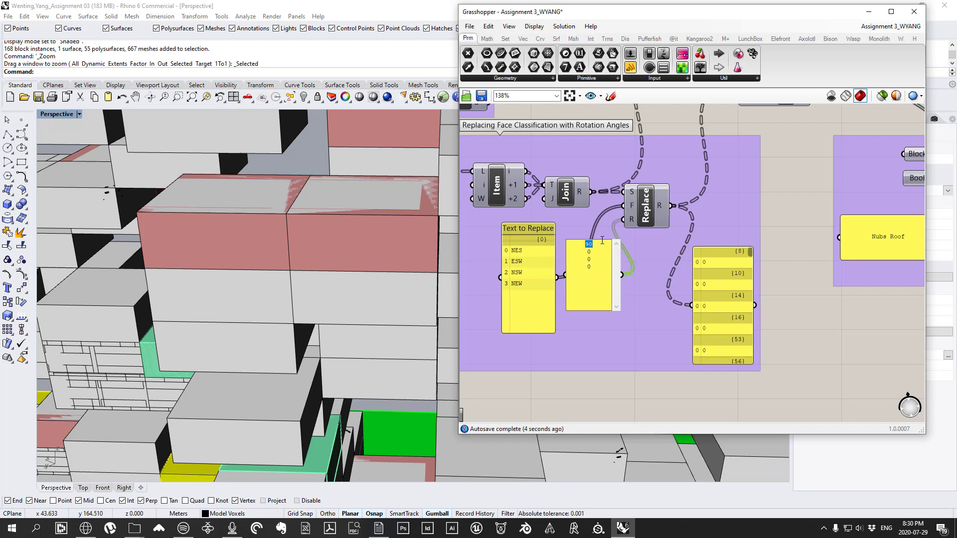
pyautogui.write('0')
pyautogui.click(784, 247)
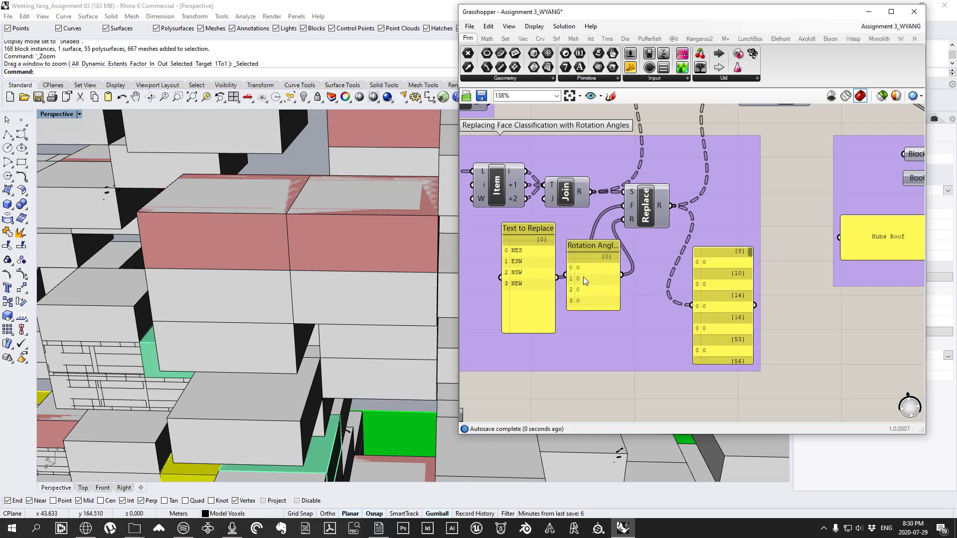
# Step: Try a rotation angle of 90 for the ESW classification in the Rotation Angles panel
pyautogui.click(584, 277)
pyautogui.doubleClick(587, 276)
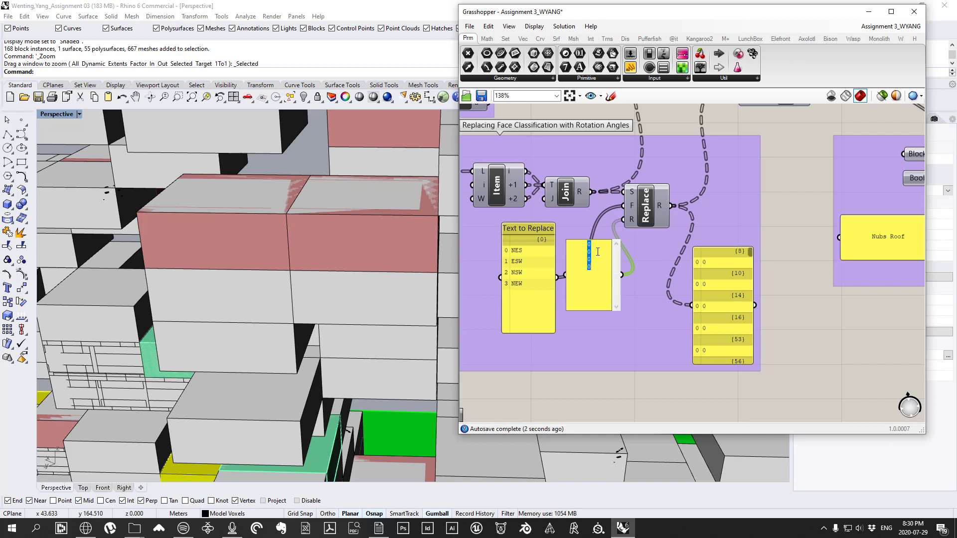
pyautogui.write('90')
pyautogui.click(782, 250)
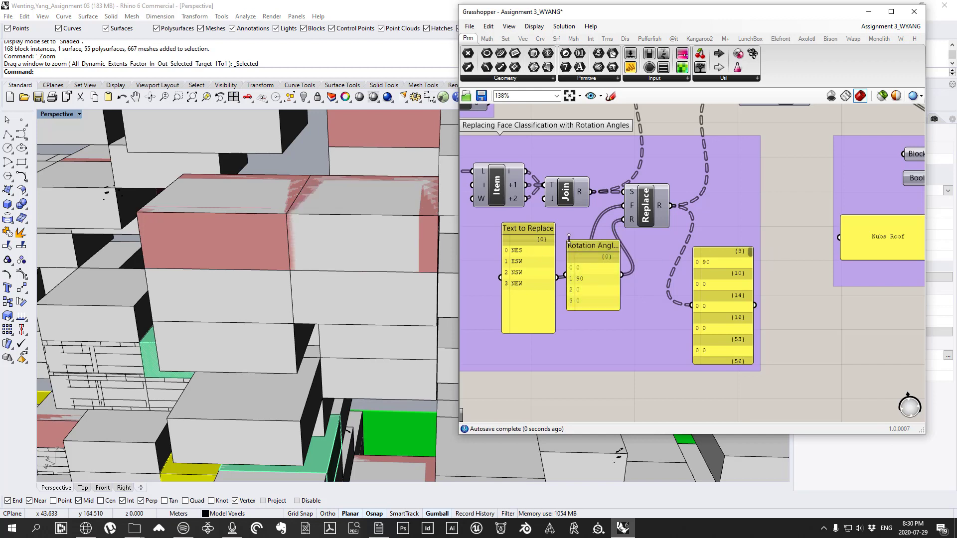
# Step: Reset the ESW rotation angle to 0 and try 90 for the NSW classification
pyautogui.doubleClick(597, 276)
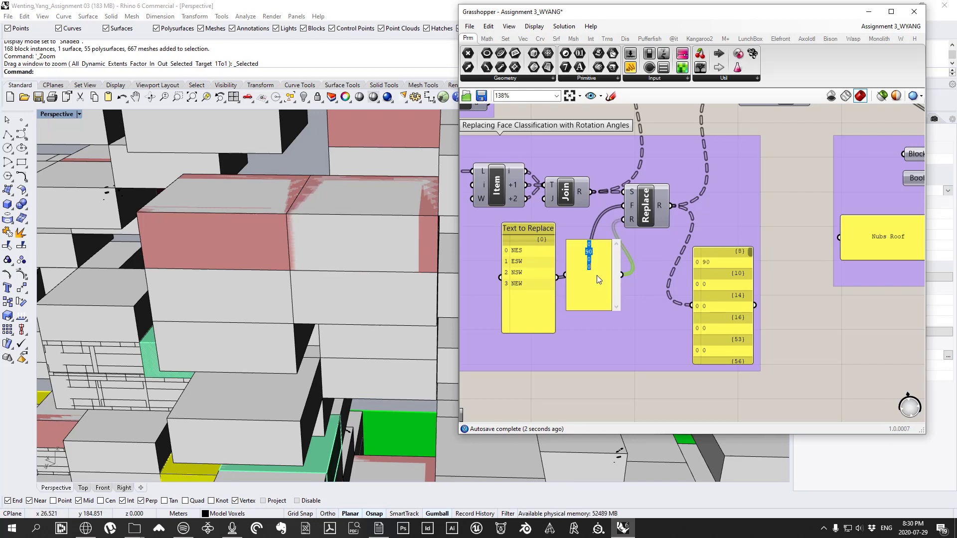
pyautogui.moveTo(599, 253); pyautogui.dragTo(561, 249)
pyautogui.click(598, 260)
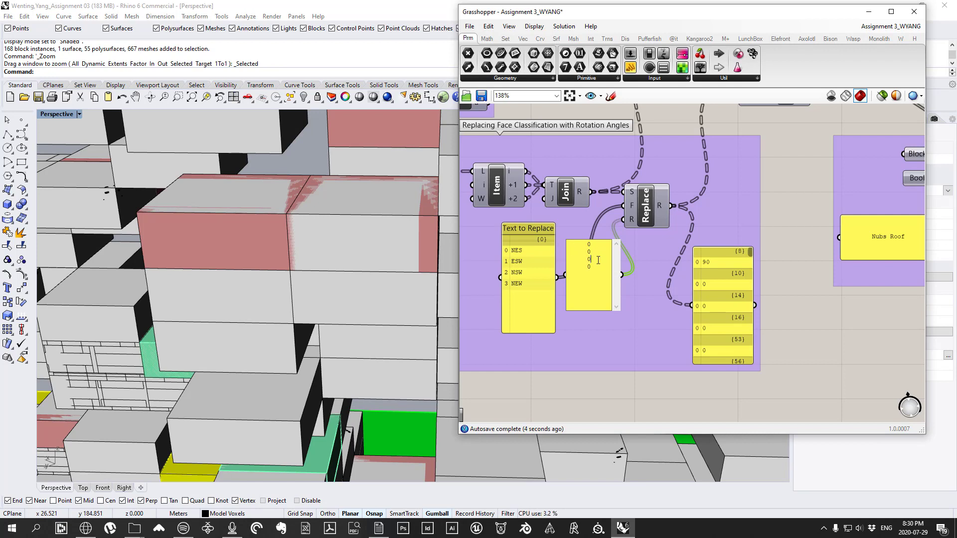
pyautogui.click(781, 244)
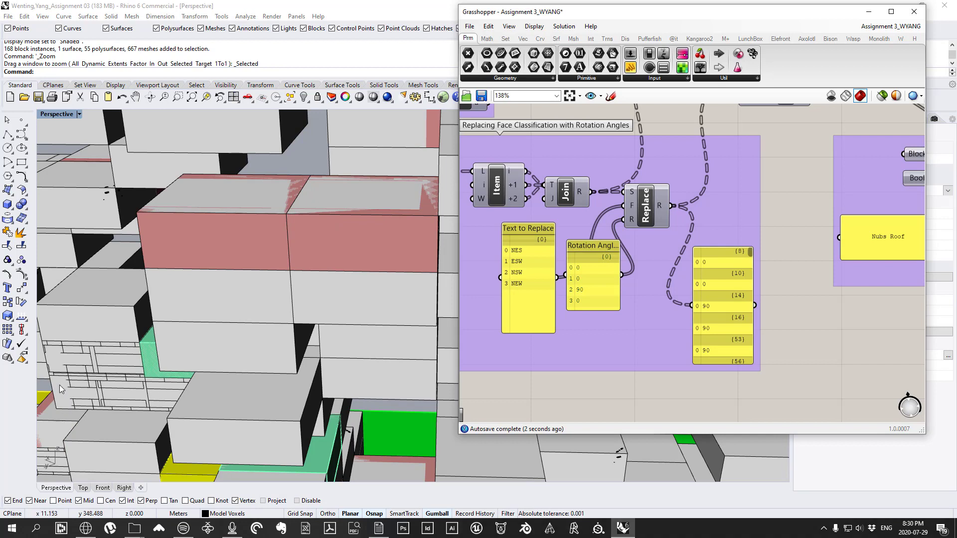
# Step: Reset the NSW rotation angle to 0 and try 90 for the NEW classification
pyautogui.doubleClick(593, 294)
pyautogui.doubleClick(572, 259)
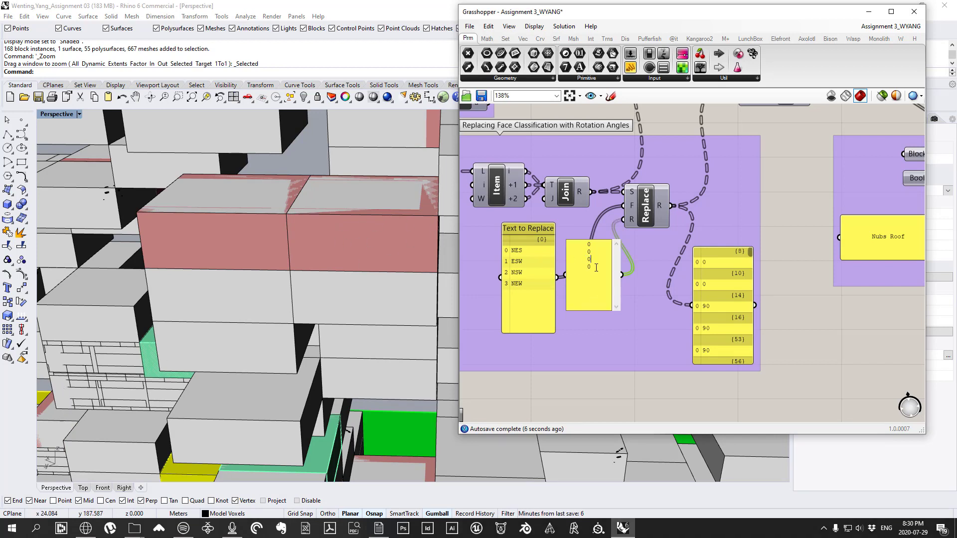
pyautogui.write('90')
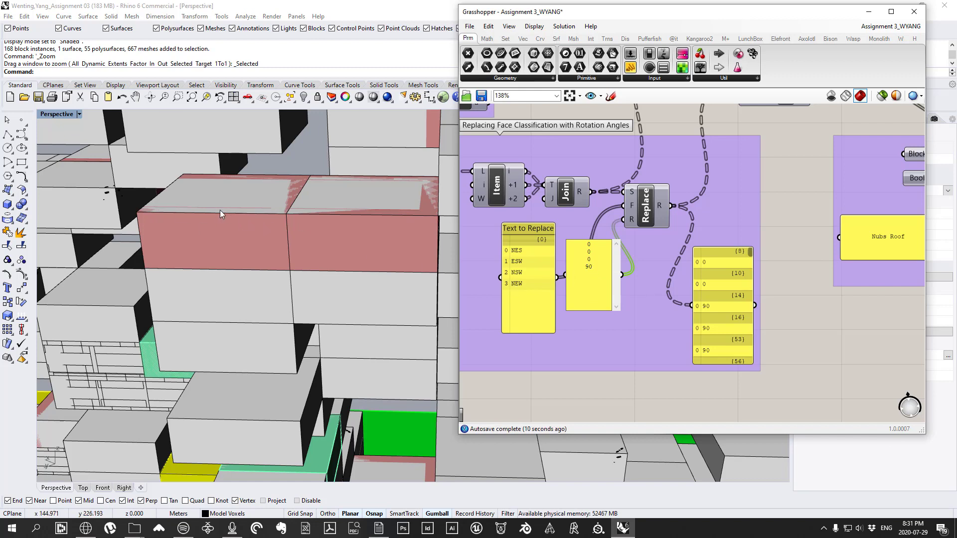
pyautogui.click(814, 321)
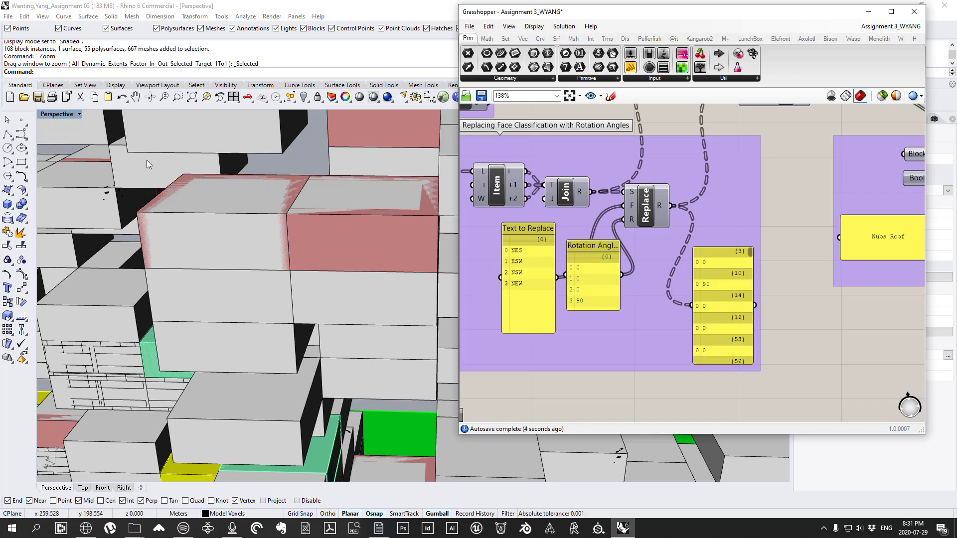
# Step: Set the NEW rotation angle to 180 in the Rotation Angles panel
pyautogui.doubleClick(594, 302)
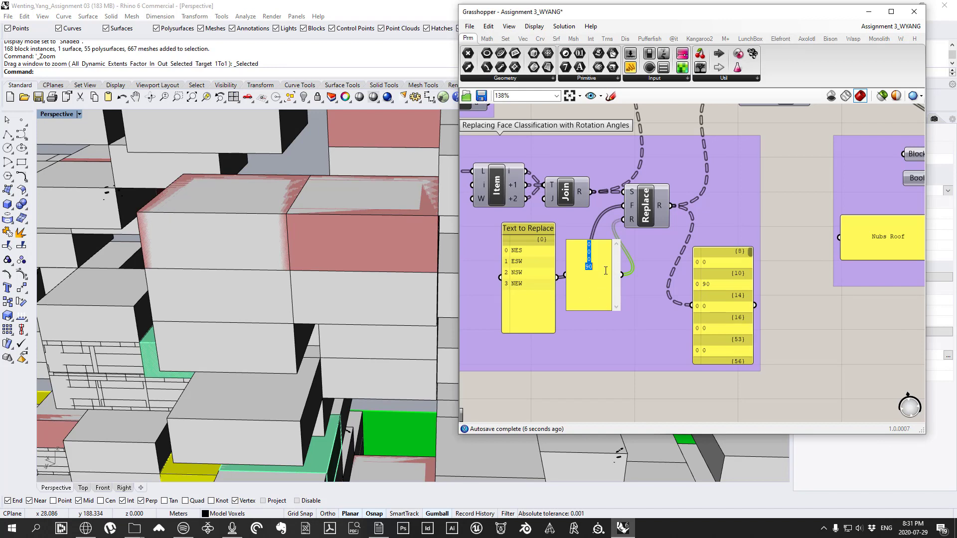
pyautogui.write('18')
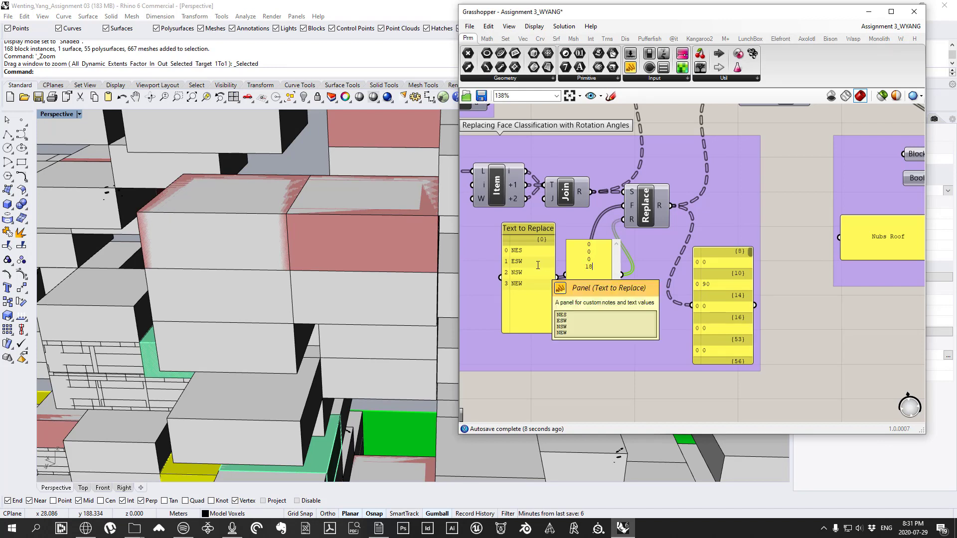
pyautogui.write('0')
pyautogui.click(816, 351)
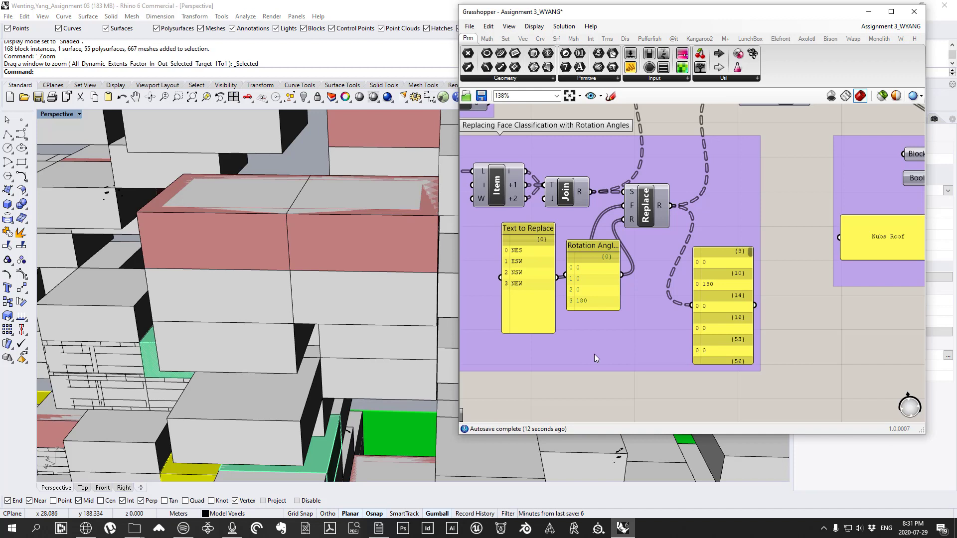
# Step: Examine the Morph meshes on other parts of the building for blocks whose orientation still needs a rotation angle
pyautogui.click(584, 269)
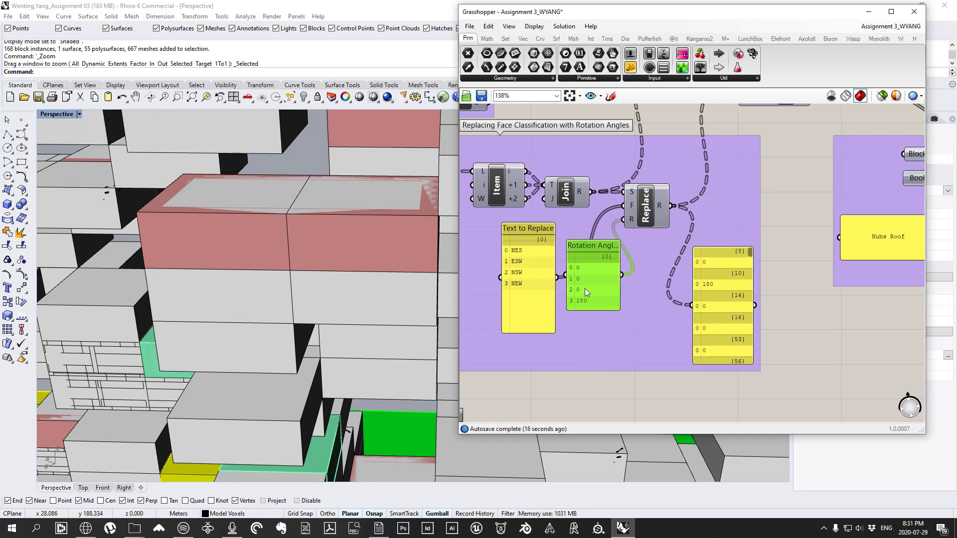
pyautogui.scroll(-6, 314, 319)
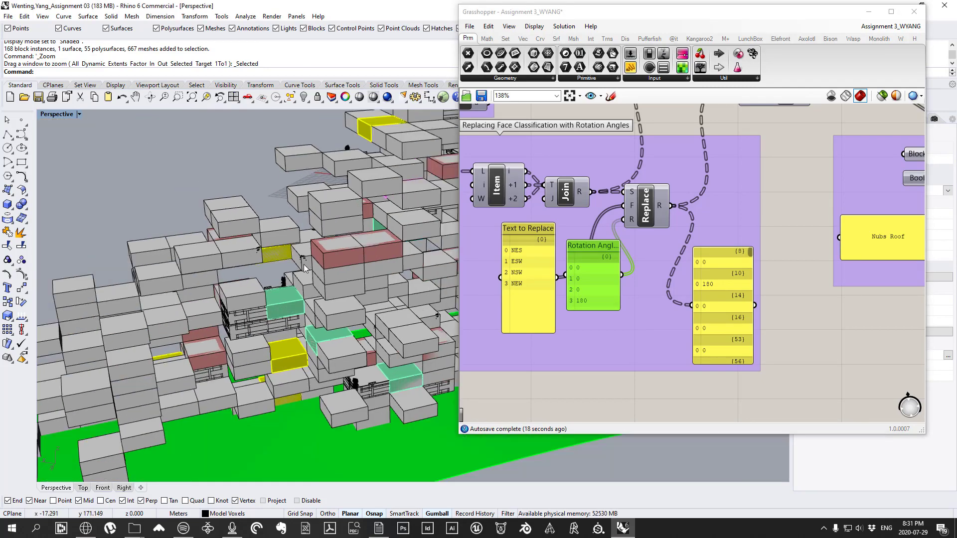
pyautogui.moveTo(314, 319)
pyautogui.mouseDown(button='right')
pyautogui.moveTo(279, 279)
pyautogui.moveTo(250, 310)
pyautogui.moveTo(219, 303)
pyautogui.moveTo(345, 285)
pyautogui.moveTo(314, 303)
pyautogui.mouseUp(button='right')
pyautogui.scroll(10, 314, 303)
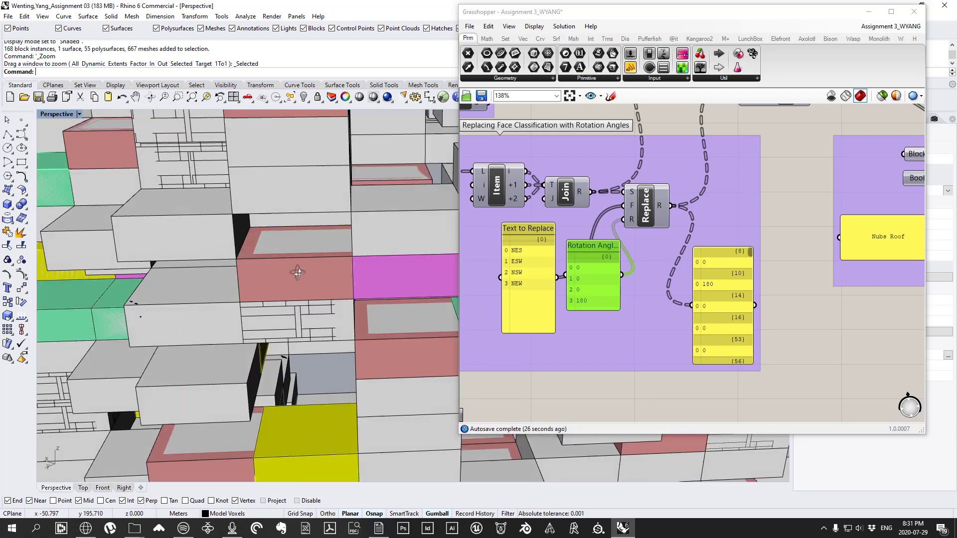
pyautogui.moveTo(300, 268); pyautogui.dragTo(300, 293, button='right')
pyautogui.scroll(-8, 301, 286)
pyautogui.scroll(12, 318, 240)
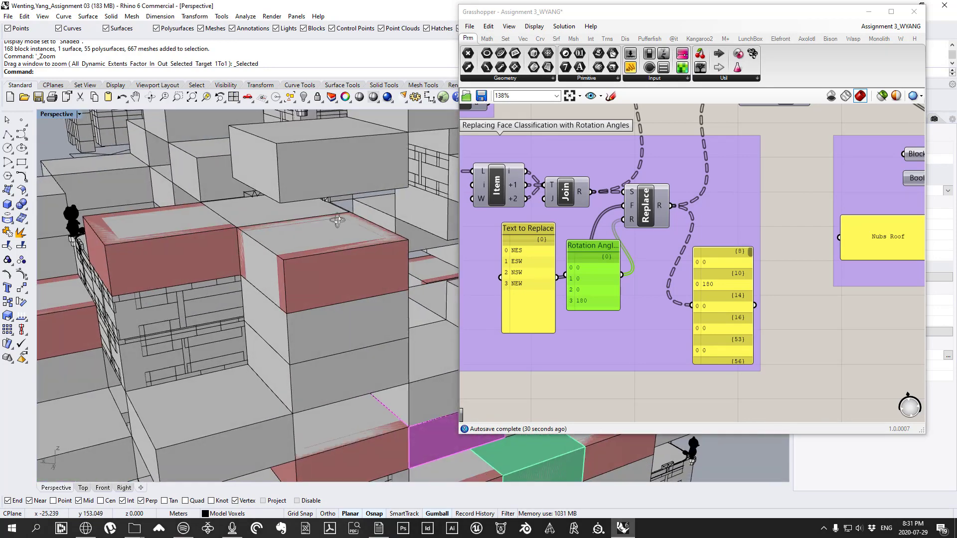
pyautogui.scroll(5, 283, 222)
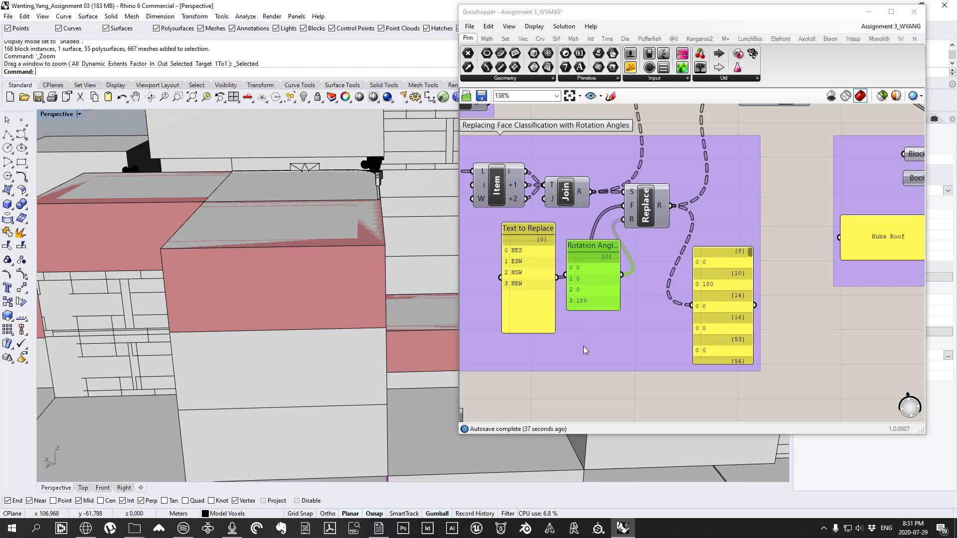
# Step: Set the NES rotation angle to 90 in the Rotation Angles panel
pyautogui.doubleClick(590, 269)
pyautogui.write('90')
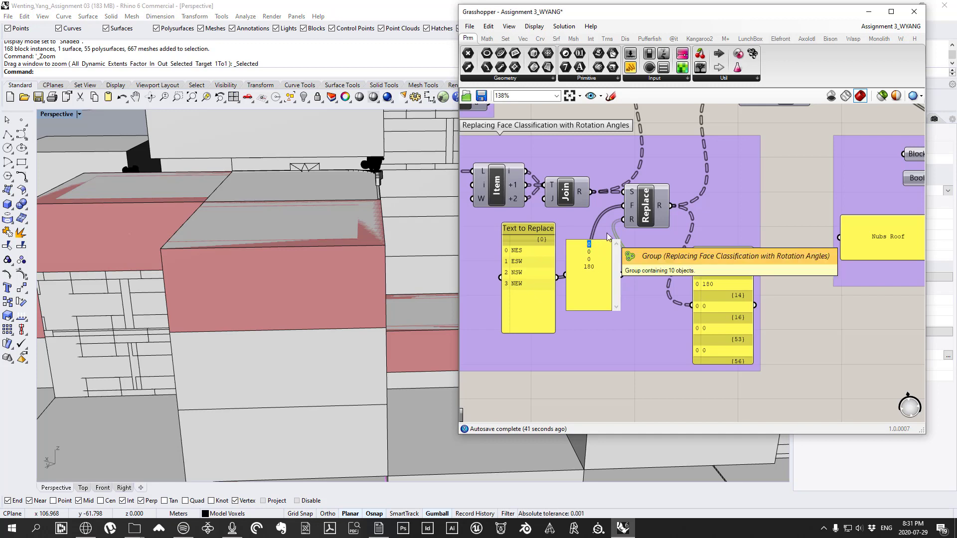
pyautogui.click(847, 351)
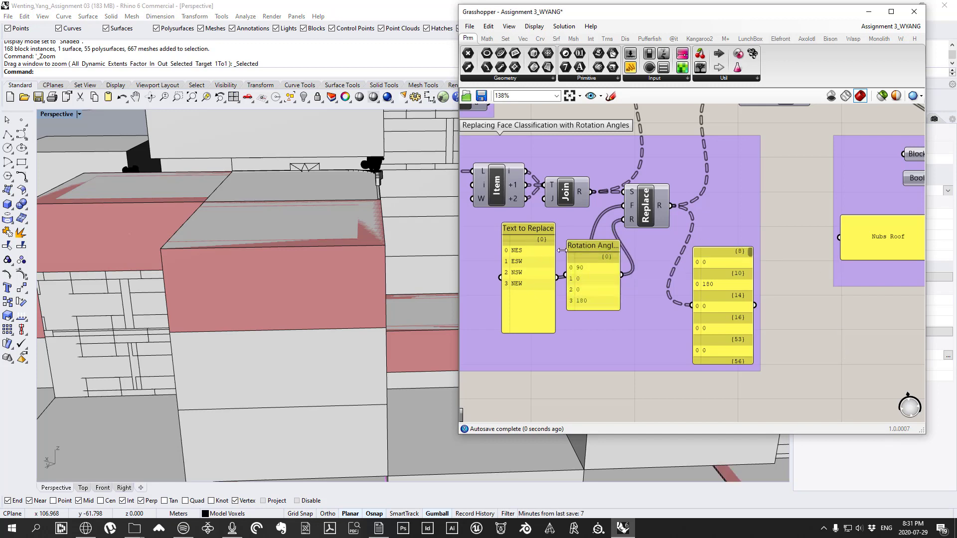
# Step: Reset the NES rotation angle to 0 and try 90 for the NSW classification
pyautogui.doubleClick(588, 268)
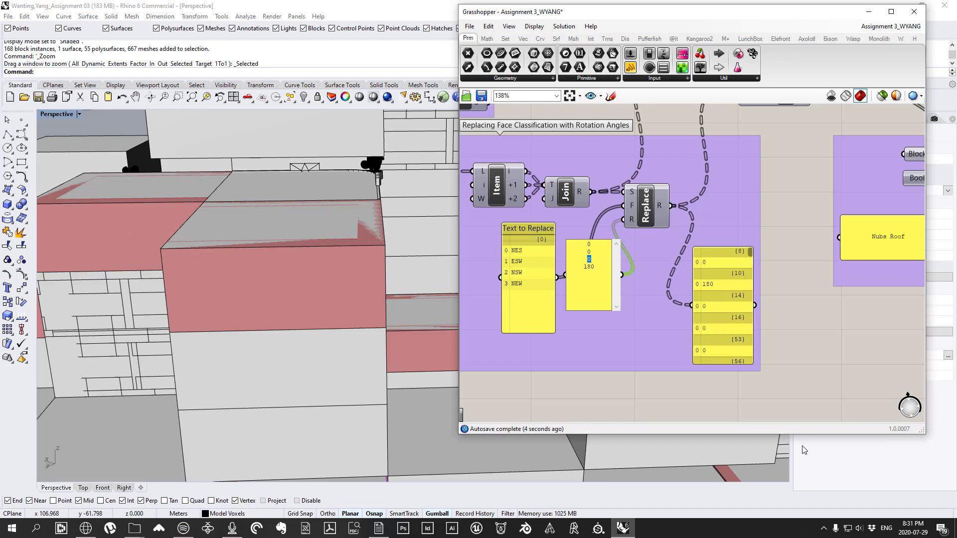
pyautogui.click(830, 364)
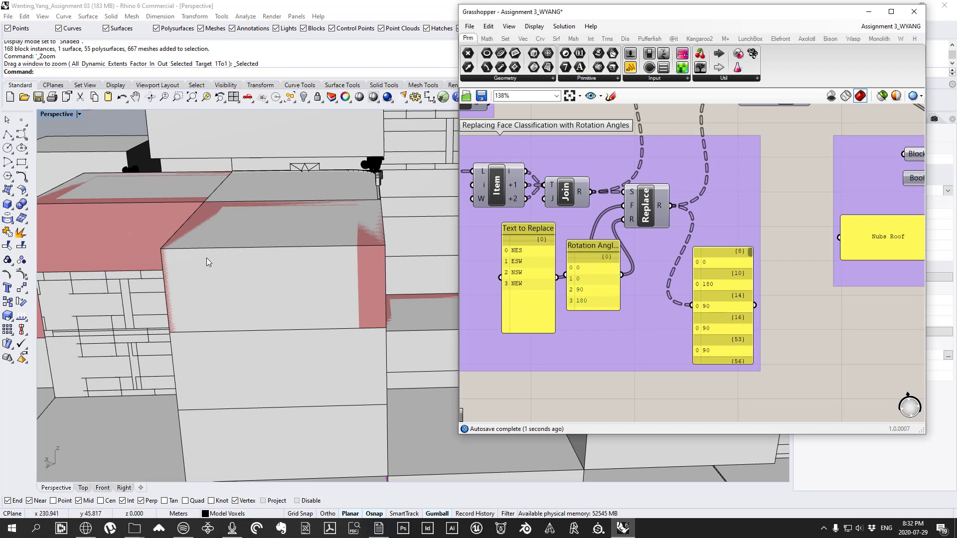
# Step: Set the NSW rotation angle to 270 in the Rotation Angles panel
pyautogui.doubleClick(598, 294)
pyautogui.doubleClick(589, 259)
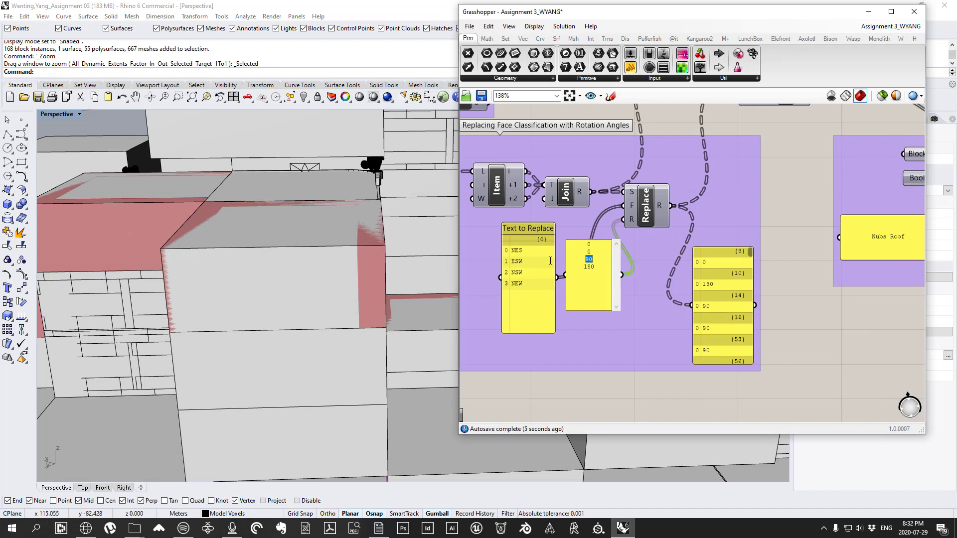
pyautogui.click(709, 273)
pyautogui.click(344, 294)
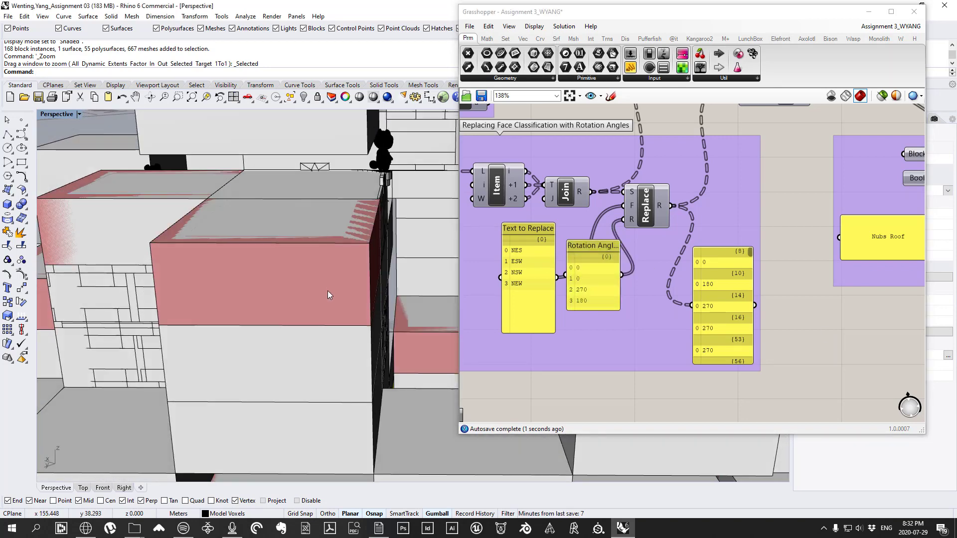
# Step: Check the Morph mesh on another red block of the building and set the NES rotation angle to 90
pyautogui.scroll(-5, 280, 244)
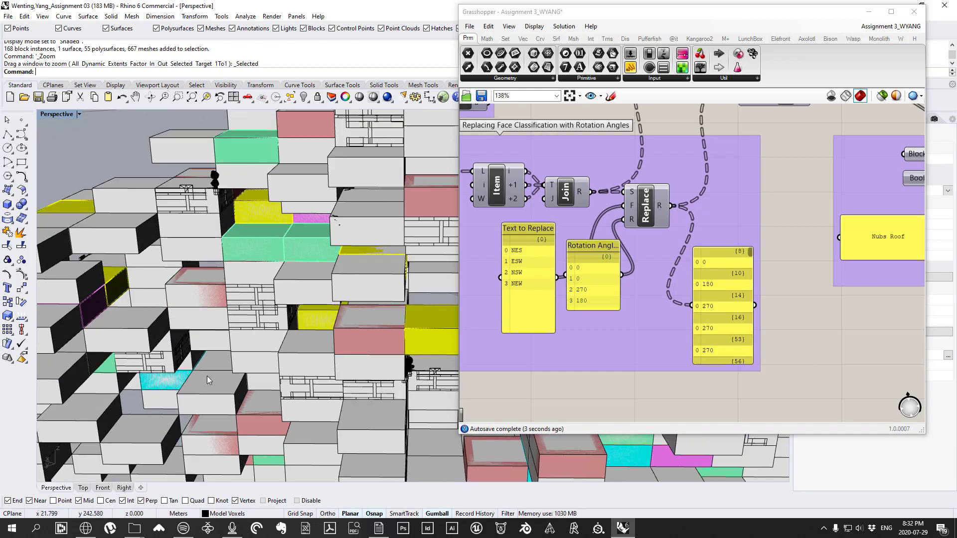
pyautogui.moveTo(208, 376); pyautogui.dragTo(344, 274, button='right')
pyautogui.scroll(-5, 299, 290)
pyautogui.scroll(8, 369, 250)
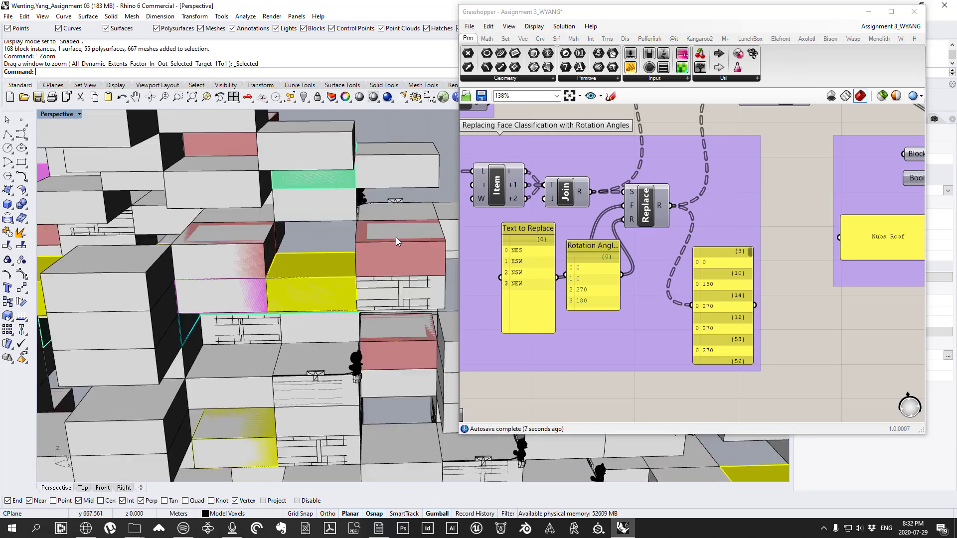
pyautogui.scroll(10, 395, 238)
pyautogui.keyDown('shift'); pyautogui.moveTo(384, 334); pyautogui.dragTo(337, 313, button='right'); pyautogui.keyUp('shift')
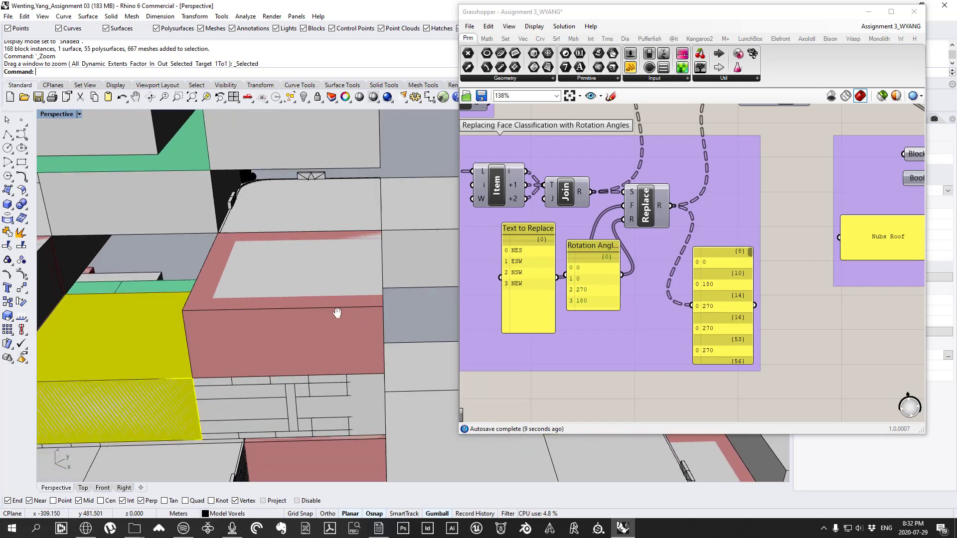
pyautogui.doubleClick(587, 270)
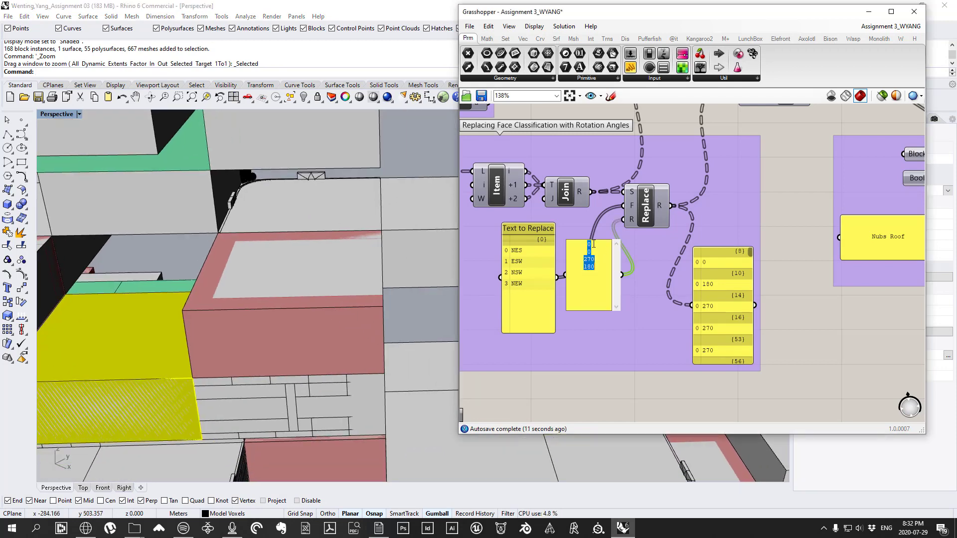
pyautogui.click(592, 244)
pyautogui.write('90')
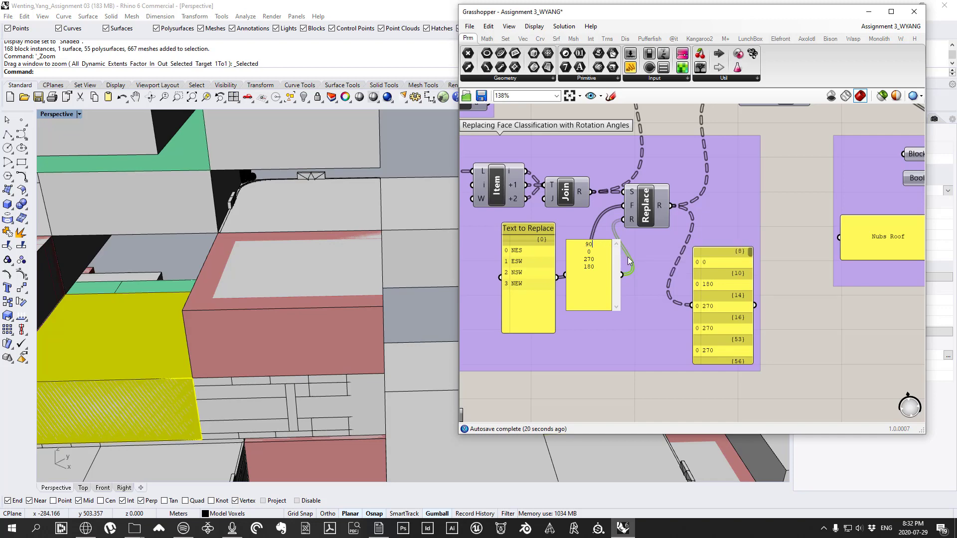
pyautogui.click(790, 291)
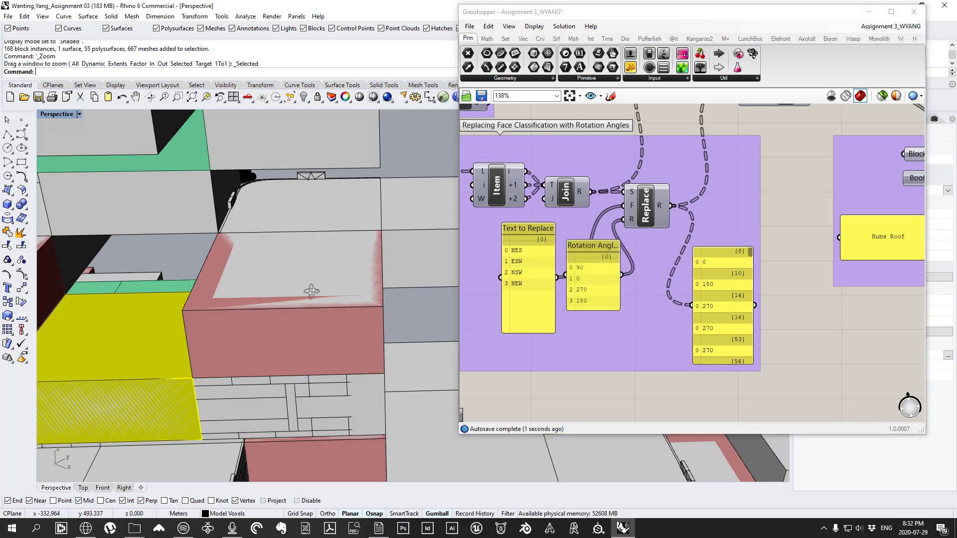
# Step: Compare the classification order and Rotation Angles in the neighbouring Nubs definitions with those of Nubs Roof
pyautogui.scroll(-10, 312, 293)
pyautogui.scroll(-1, 221, 238)
pyautogui.scroll(-10, 678, 270)
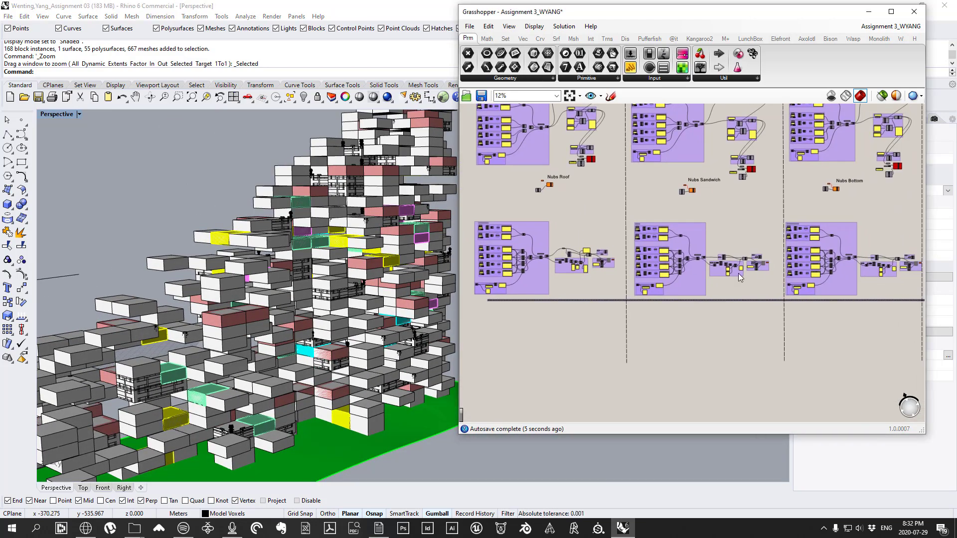
pyautogui.scroll(8, 732, 273)
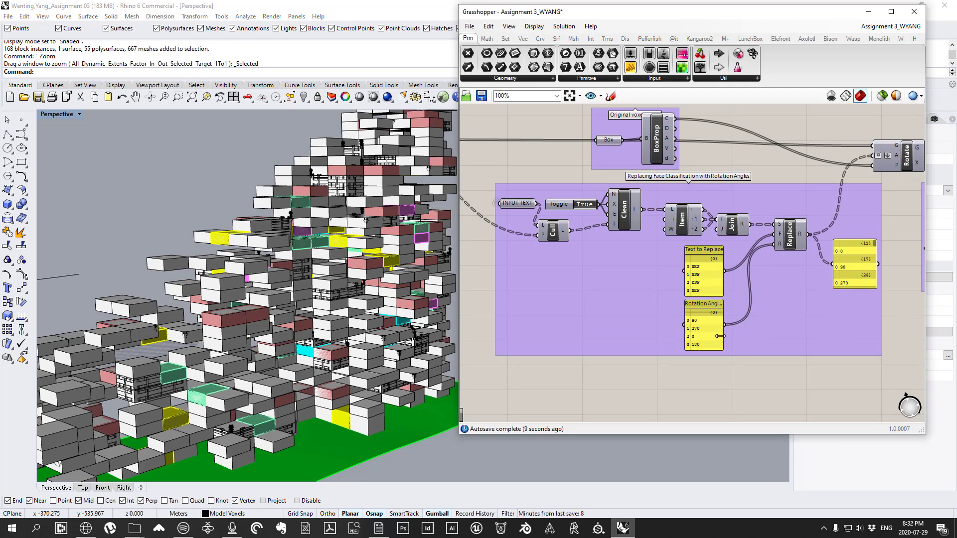
pyautogui.moveTo(378, 299); pyautogui.dragTo(434, 307, button='right')
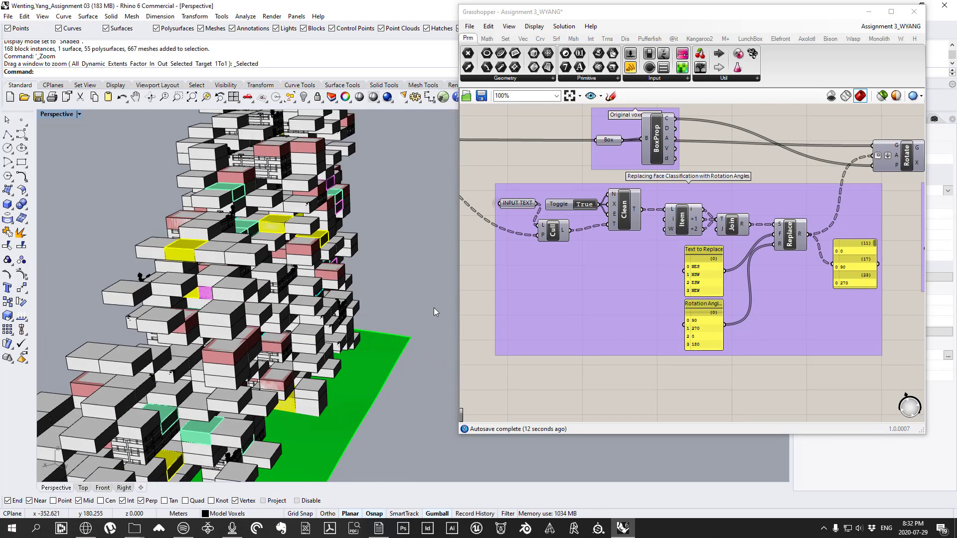
pyautogui.moveTo(638, 306); pyautogui.dragTo(663, 303, button='right')
pyautogui.scroll(-6, 663, 303)
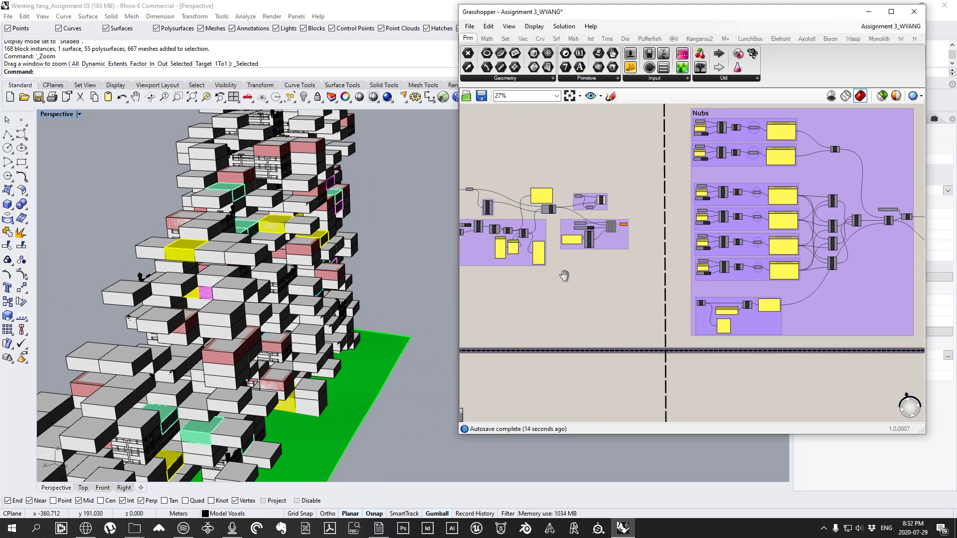
pyautogui.moveTo(572, 293); pyautogui.dragTo(729, 268, button='right')
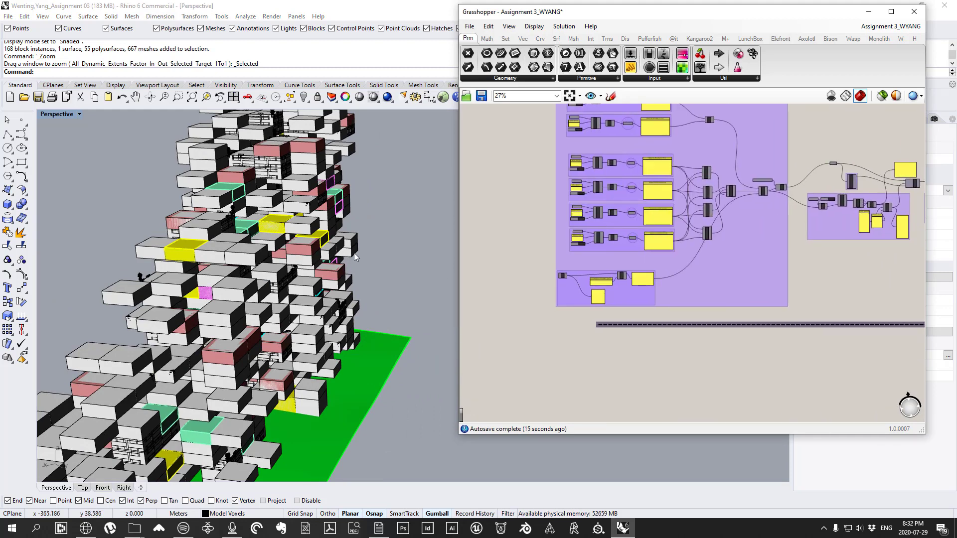
pyautogui.scroll(10, 680, 277)
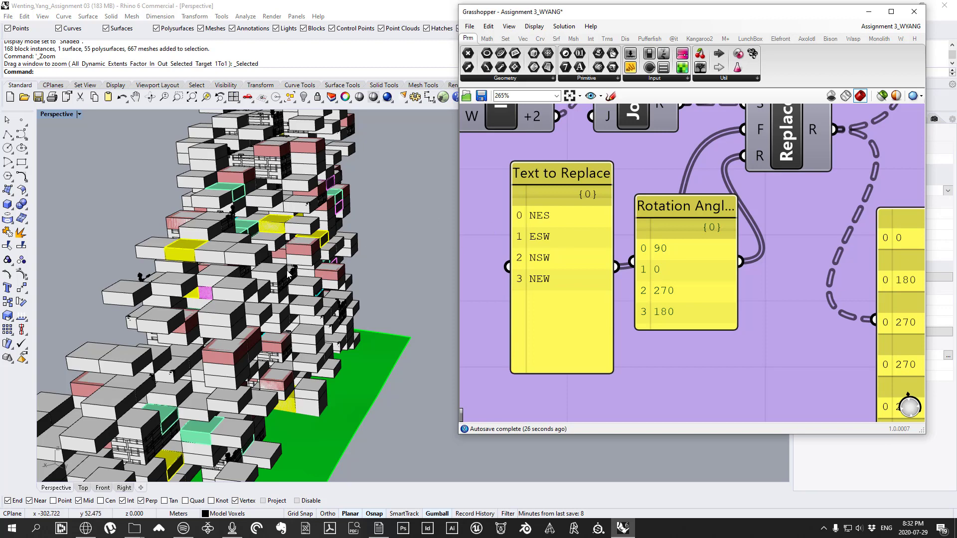
# Step: Locate the block classification chart with its orientation compass in the Rhino model, away from the building
pyautogui.scroll(-5, 288, 274)
pyautogui.moveTo(289, 273); pyautogui.dragTo(314, 207, button='right')
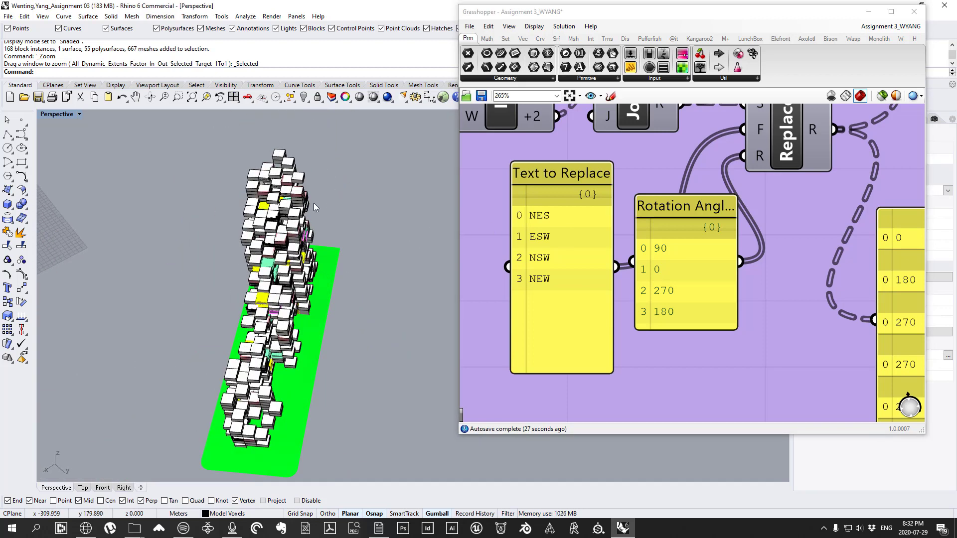
pyautogui.scroll(-1, 604, 293)
pyautogui.scroll(-15, 272, 295)
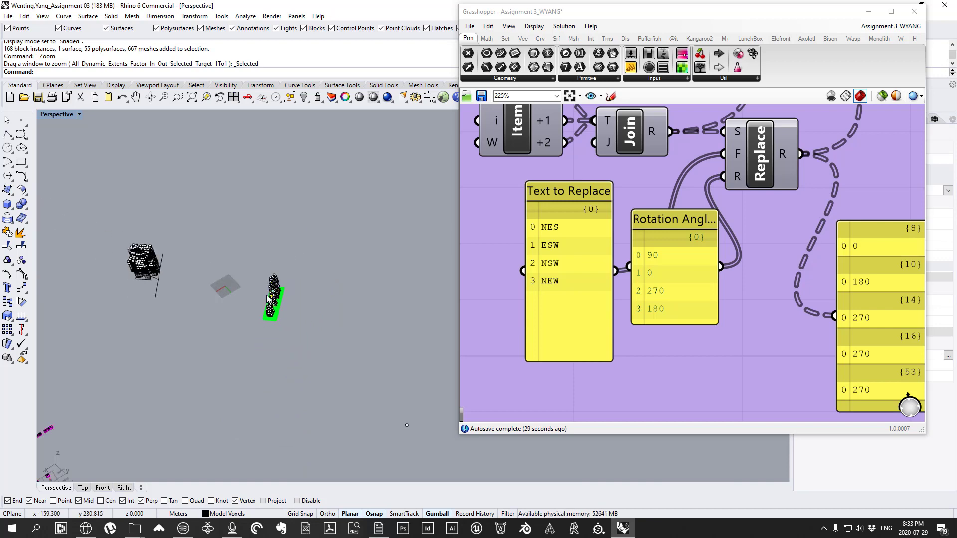
pyautogui.scroll(-7, 623, 279)
pyautogui.scroll(-10, 640, 282)
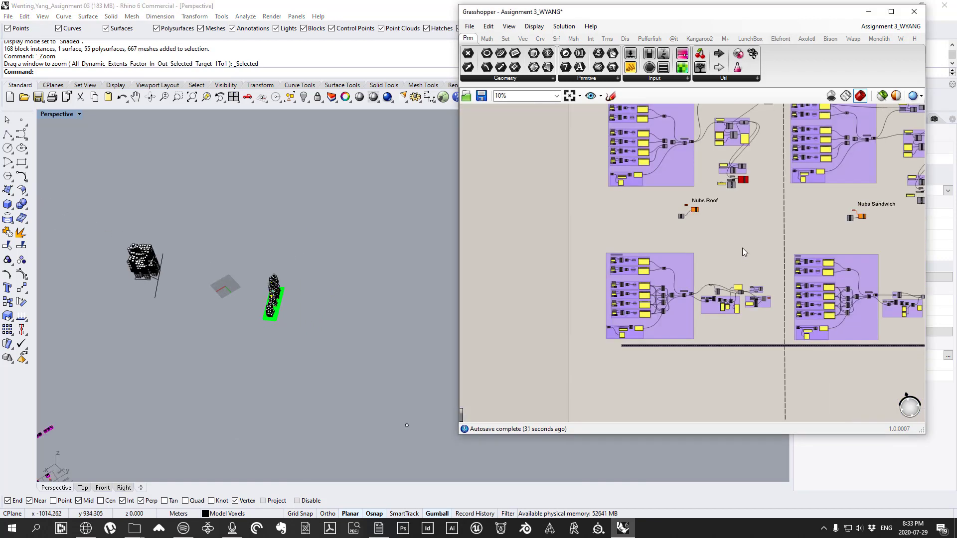
pyautogui.moveTo(232, 323); pyautogui.dragTo(291, 305, button='right')
pyautogui.scroll(8, 434, 379)
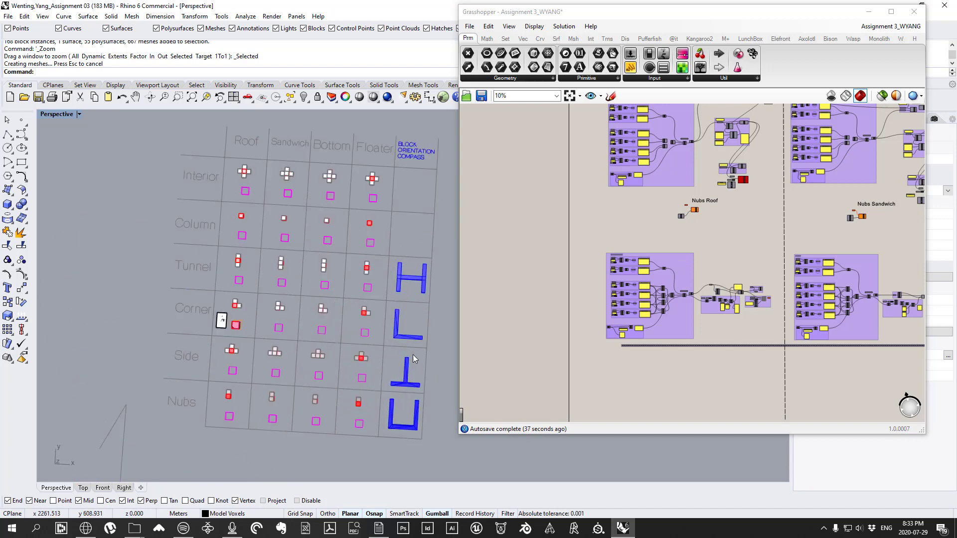
pyautogui.moveTo(378, 345); pyautogui.dragTo(371, 349, button='right')
# Step: Show the Nubs Roof diagram of the classification chart in a maximized Top view with Shaded display mode
pyautogui.doubleClick(61, 115)
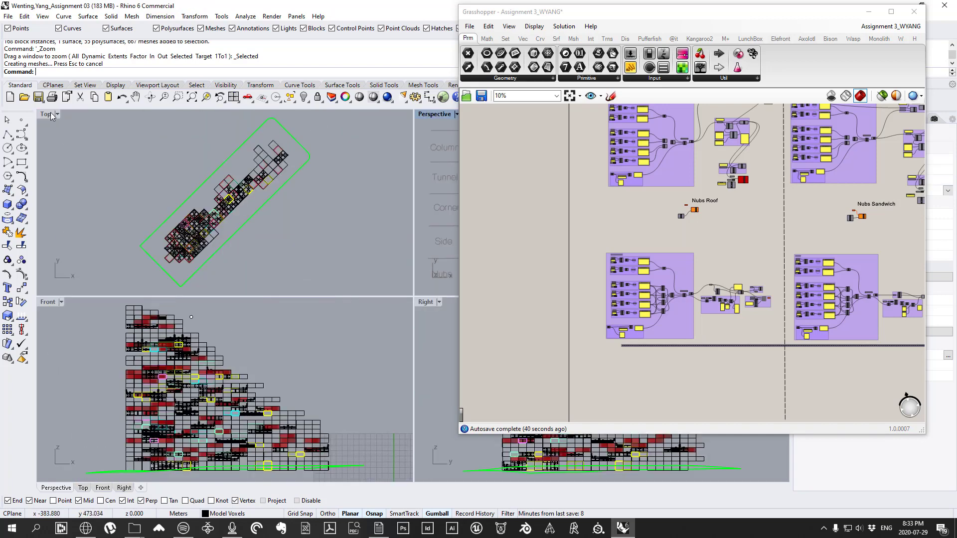
pyautogui.doubleClick(48, 114)
pyautogui.scroll(-5, 252, 237)
pyautogui.moveTo(253, 238); pyautogui.dragTo(198, 199, button='right')
pyautogui.scroll(-2, 249, 224)
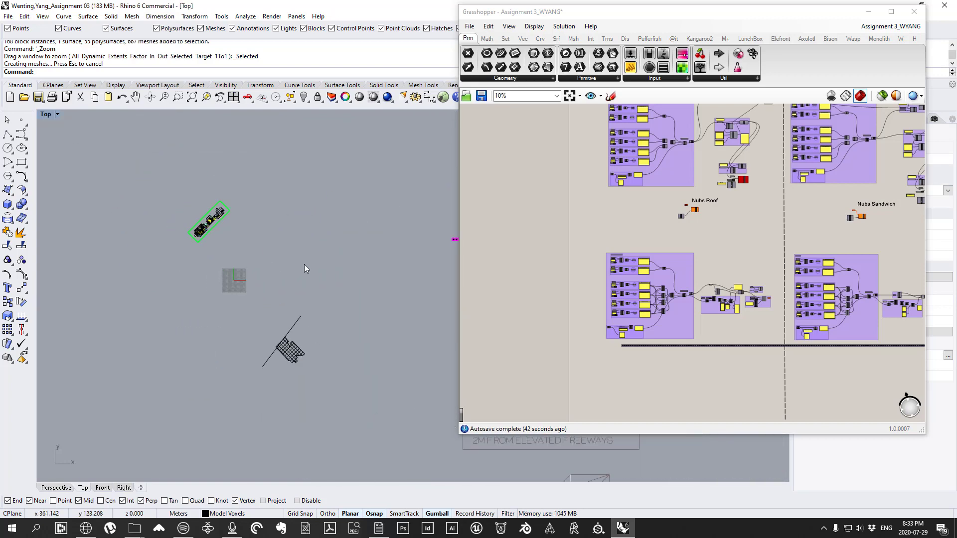
pyautogui.scroll(10, 342, 295)
pyautogui.moveTo(412, 239); pyautogui.dragTo(366, 264, button='right')
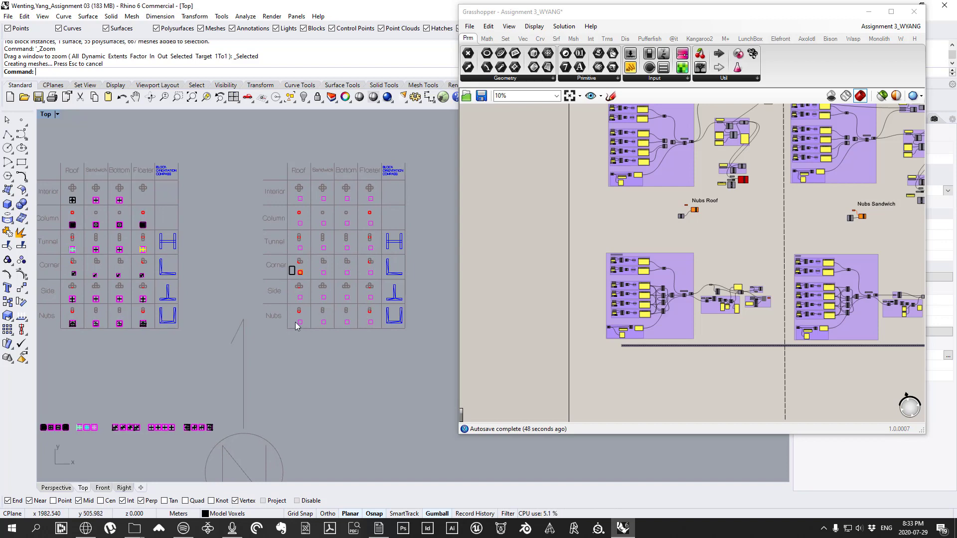
pyautogui.scroll(4, 309, 323)
pyautogui.scroll(2, 400, 316)
pyautogui.moveTo(375, 320); pyautogui.dragTo(372, 328, button='right')
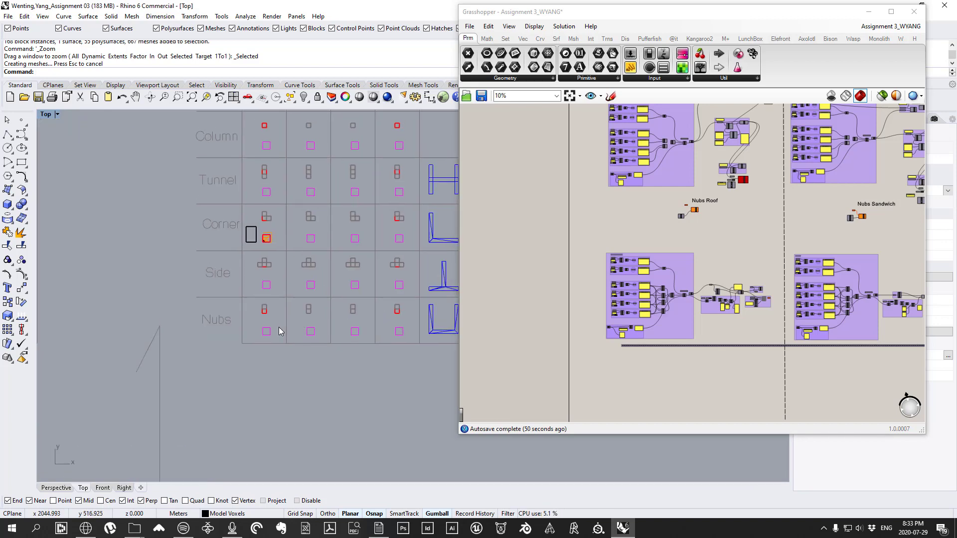
pyautogui.scroll(8, 272, 318)
pyautogui.moveTo(275, 355); pyautogui.dragTo(272, 301, button='right')
pyautogui.scroll(-8, 250, 293)
pyautogui.scroll(12, 249, 295)
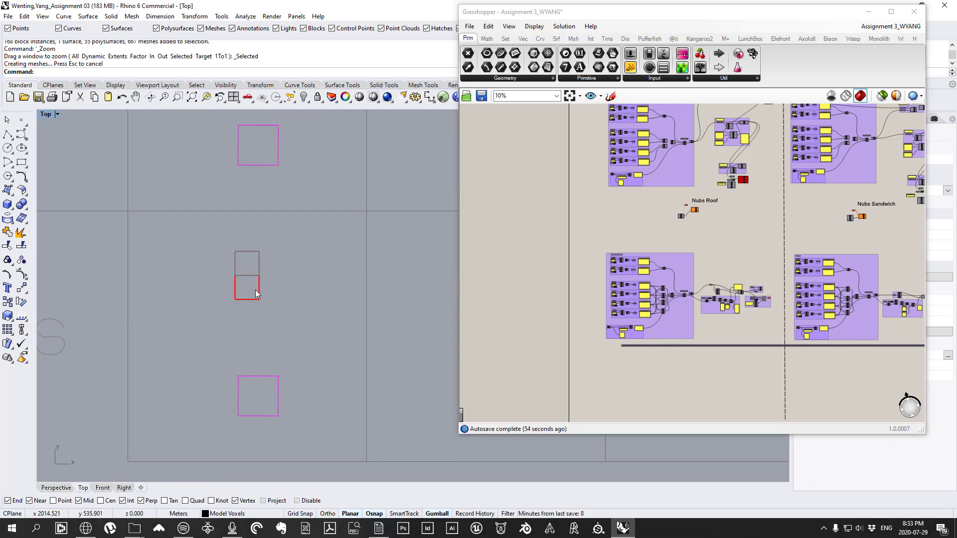
pyautogui.scroll(4, 256, 292)
pyautogui.click(43, 16)
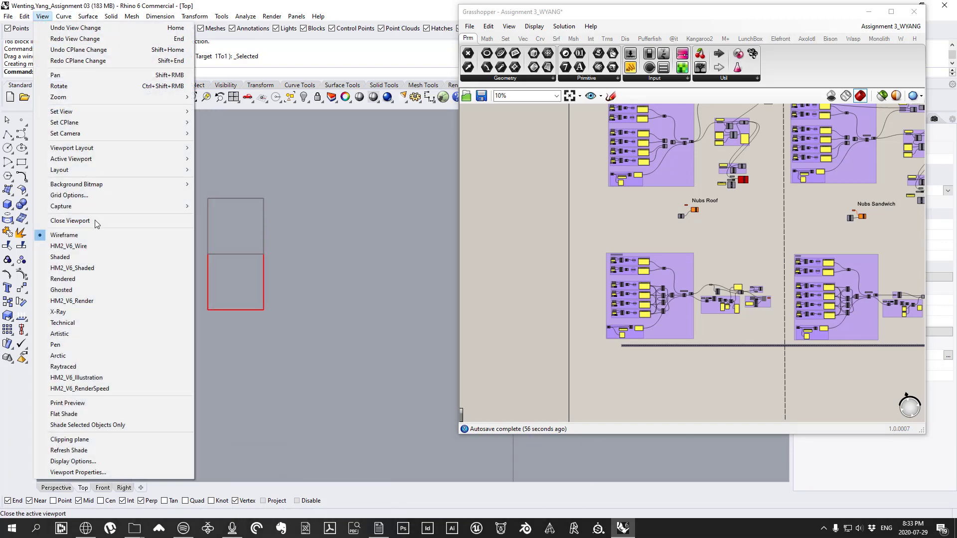
pyautogui.click(60, 257)
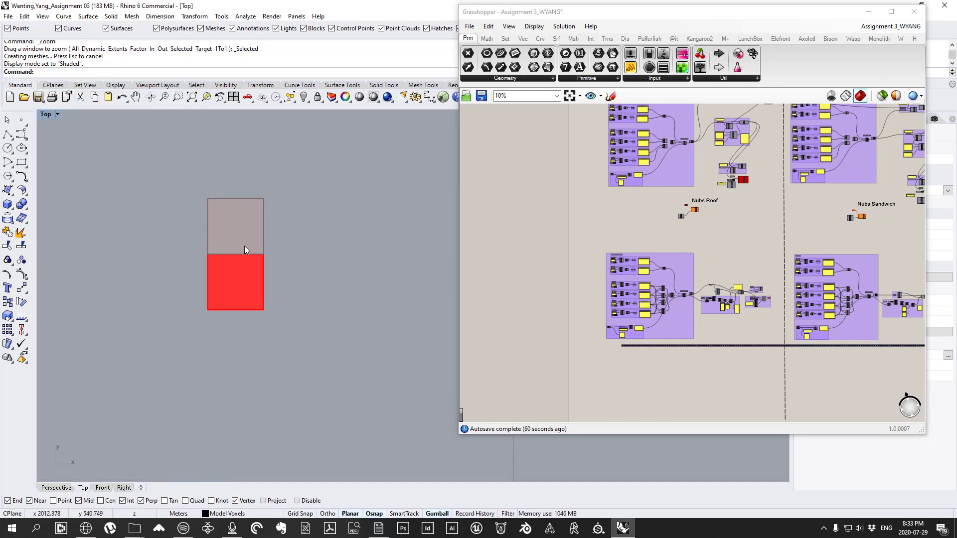
# Step: Rotate copies of the two-square Nubs Roof diagram about the grey square's centre in 90-degree increments to form a cross
pyautogui.moveTo(274, 333); pyautogui.dragTo(208, 224)
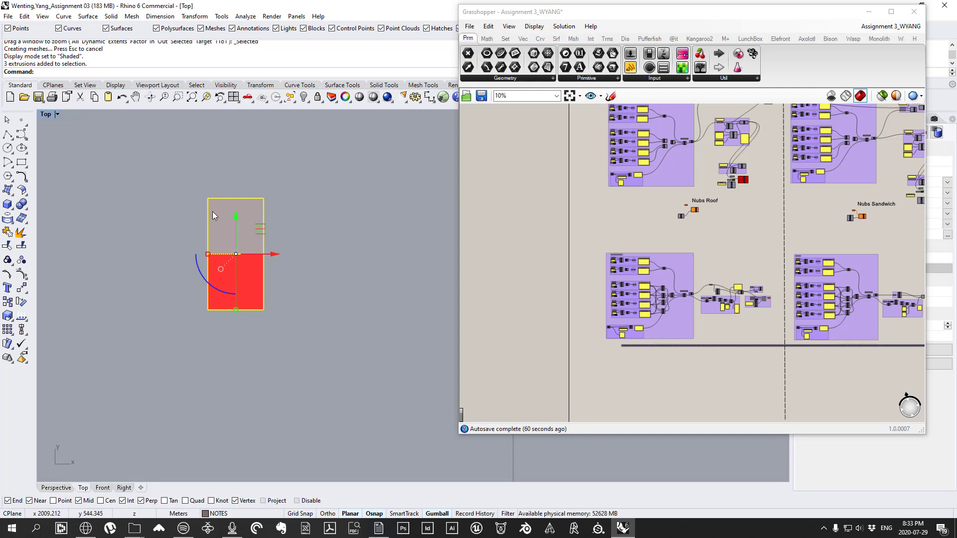
pyautogui.click(195, 16)
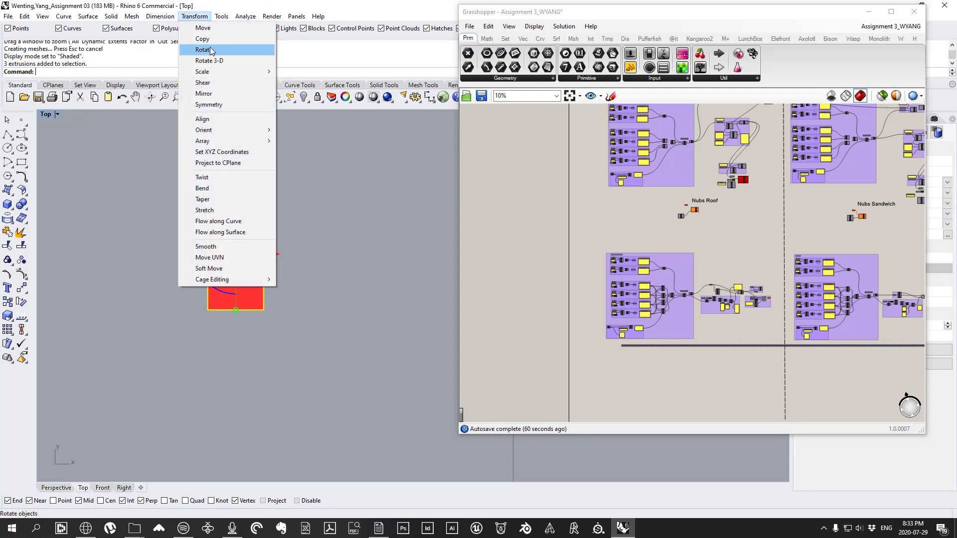
pyautogui.click(208, 51)
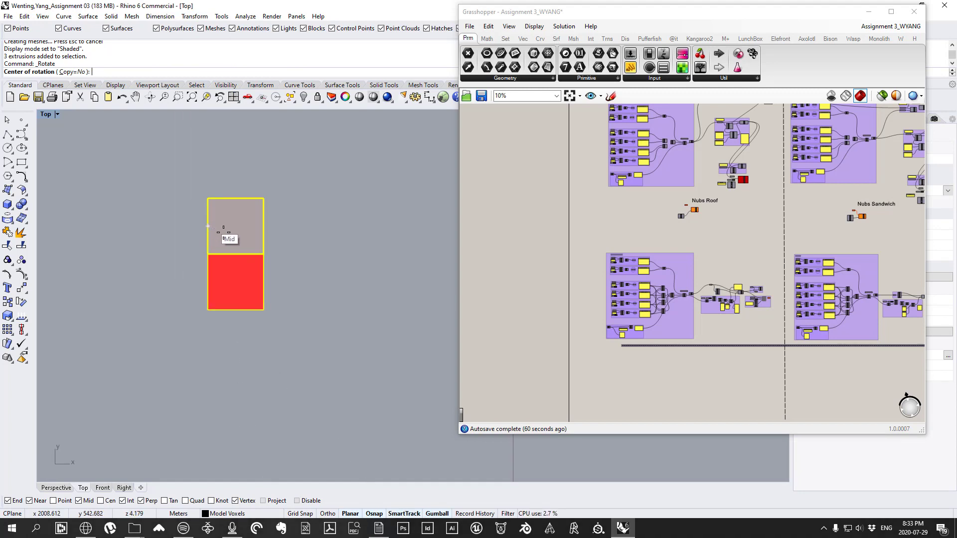
pyautogui.click(237, 254)
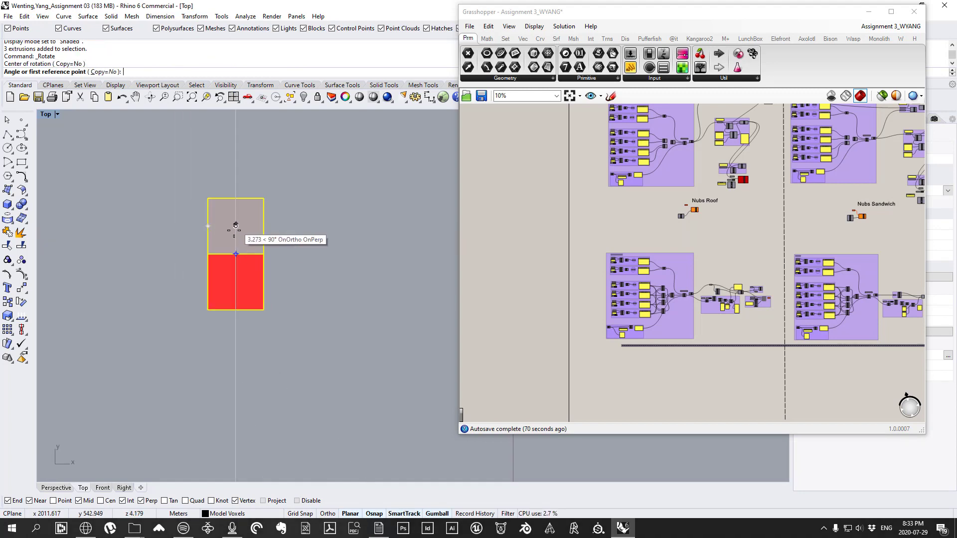
pyautogui.click(236, 309)
pyautogui.write('c')
pyautogui.press('Return')
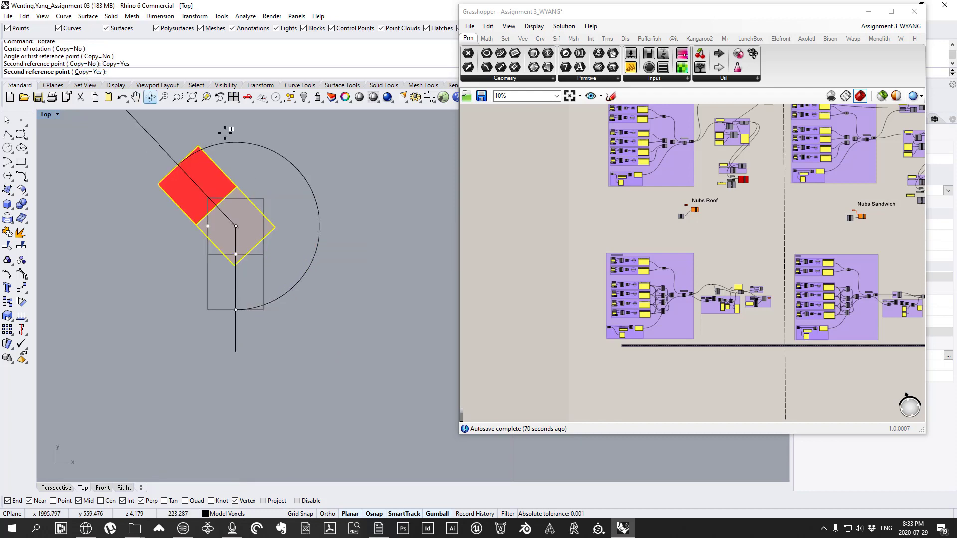
pyautogui.click(359, 226)
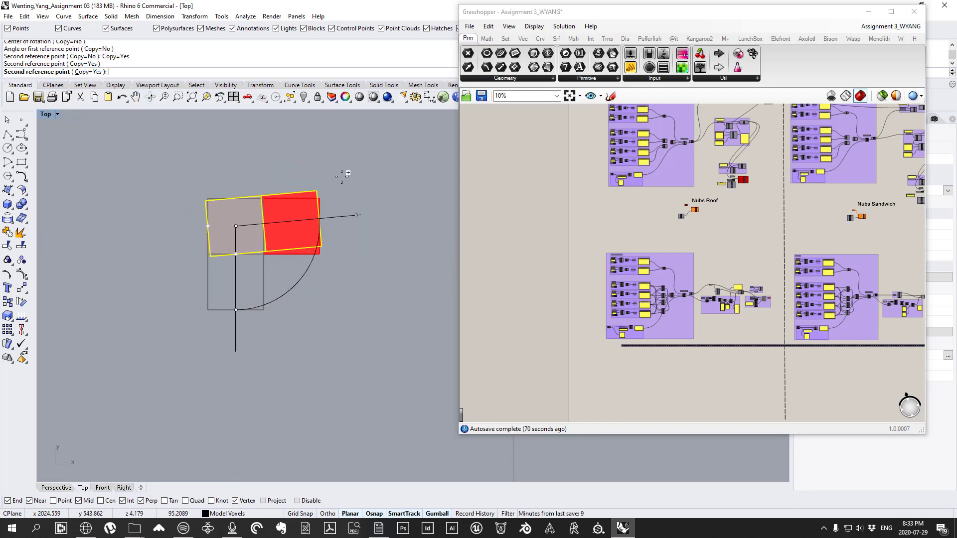
pyautogui.click(236, 129)
pyautogui.click(161, 215)
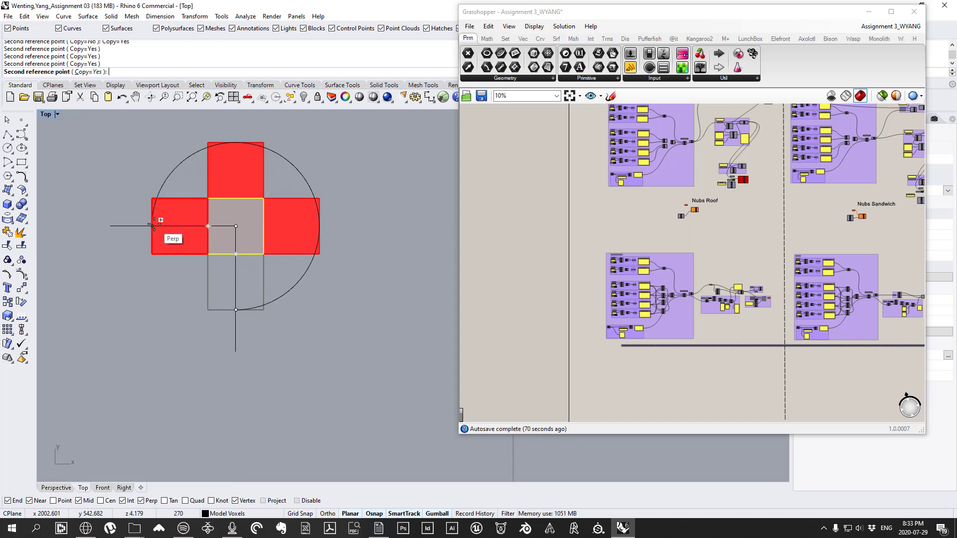
pyautogui.click(237, 334)
pyautogui.press('Return')
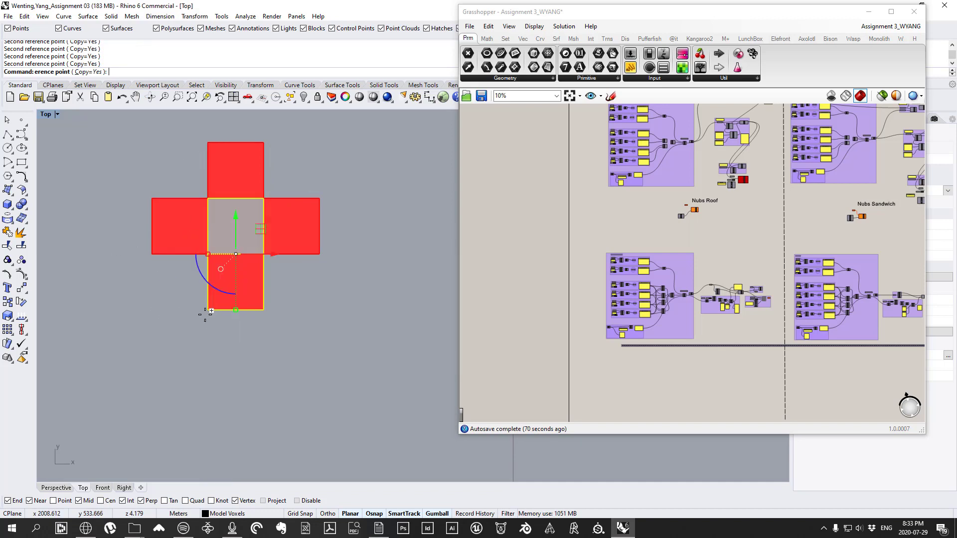
# Step: Compare the cross-shaped Nubs Roof diagram with the neighbouring diagrams in the Nubs row of the classification chart
pyautogui.press('Escape')
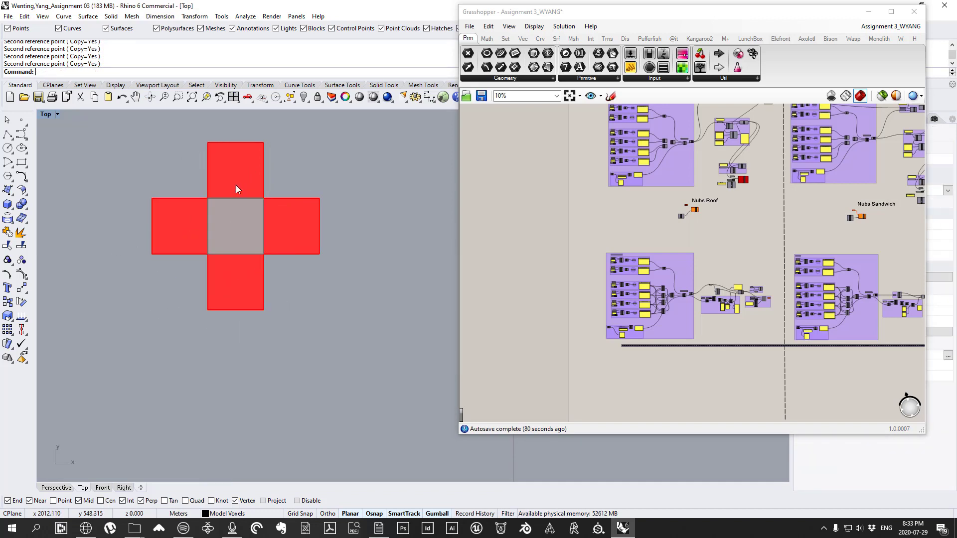
pyautogui.scroll(-20, 350, 220)
pyautogui.moveTo(249, 289); pyautogui.dragTo(378, 204, button='right')
pyautogui.scroll(-8, 379, 204)
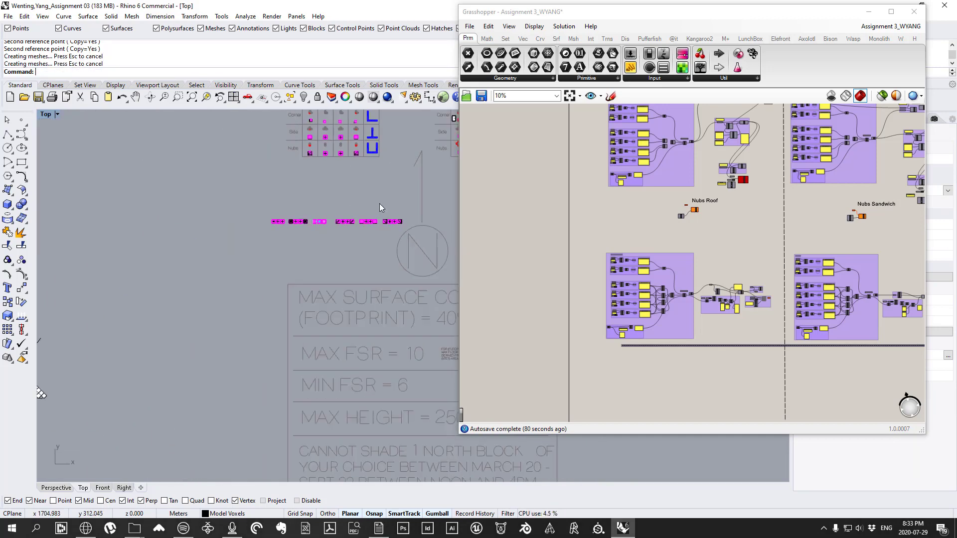
pyautogui.scroll(15, 367, 167)
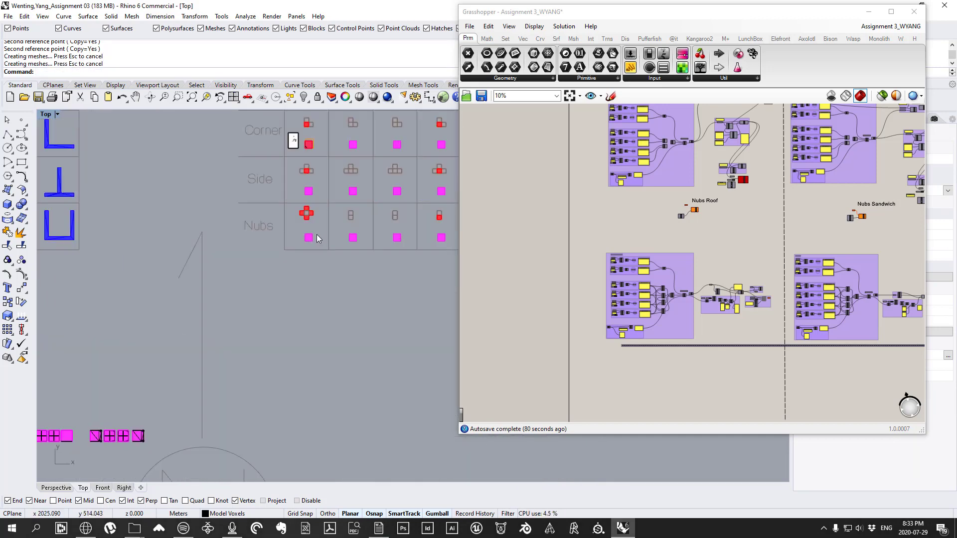
pyautogui.scroll(2, 306, 178)
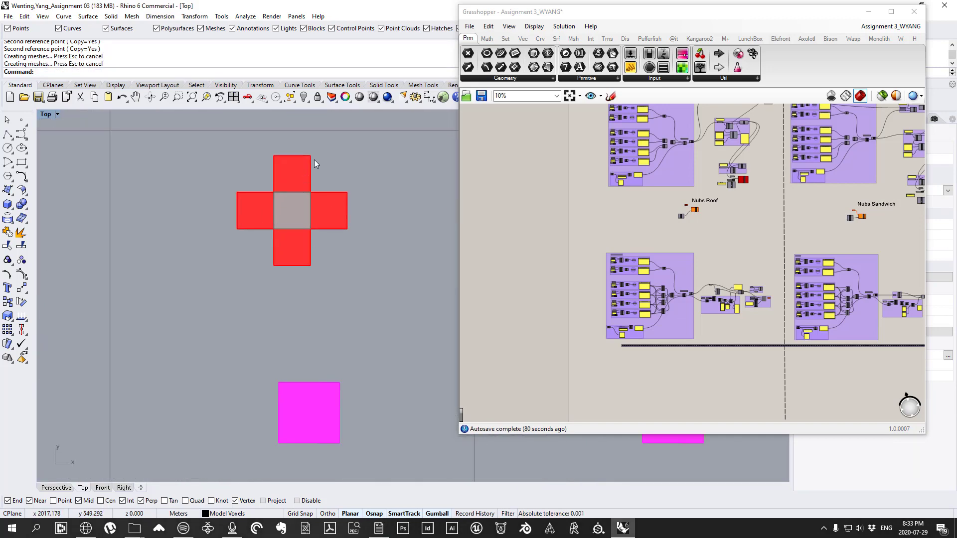
pyautogui.moveTo(307, 170); pyautogui.dragTo(297, 186, button='right')
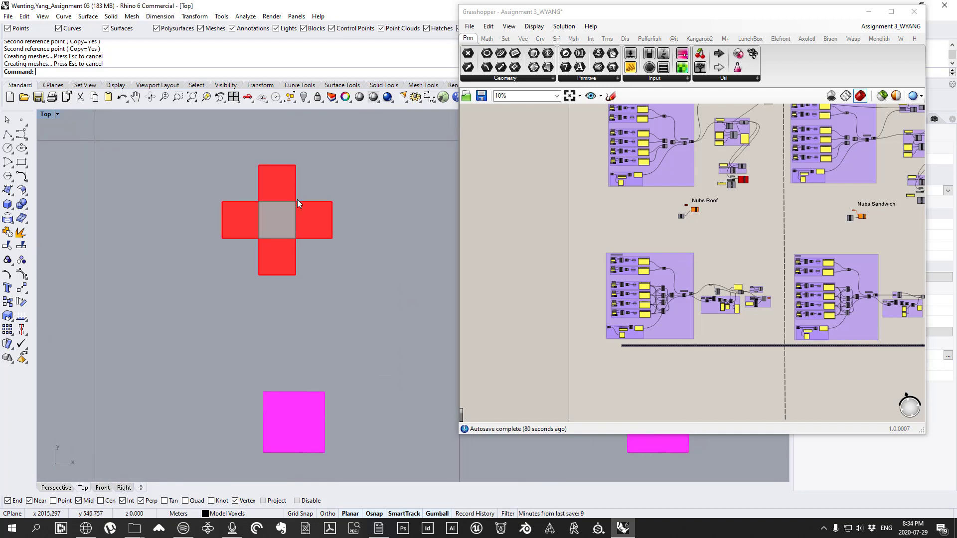
pyautogui.scroll(-5, 259, 224)
pyautogui.scroll(3, 261, 231)
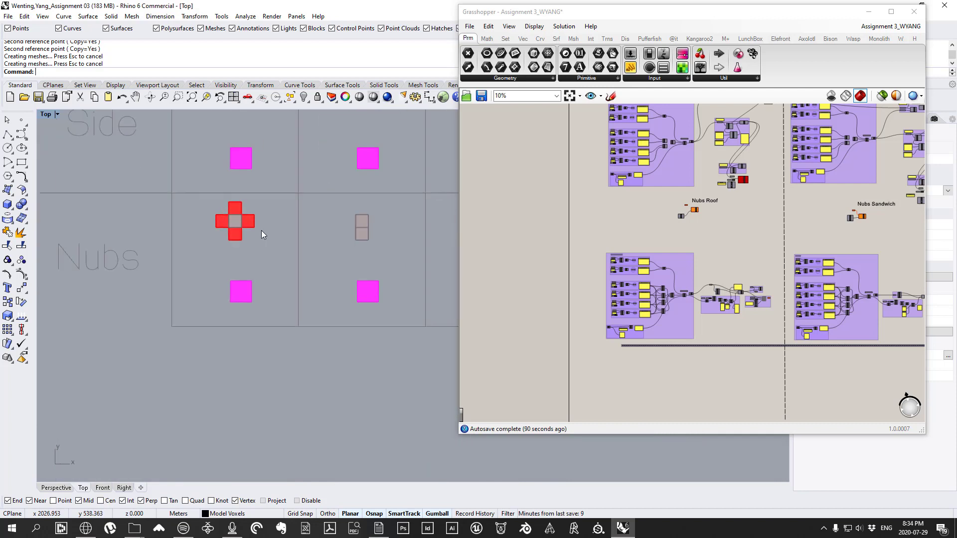
pyautogui.scroll(3, 222, 209)
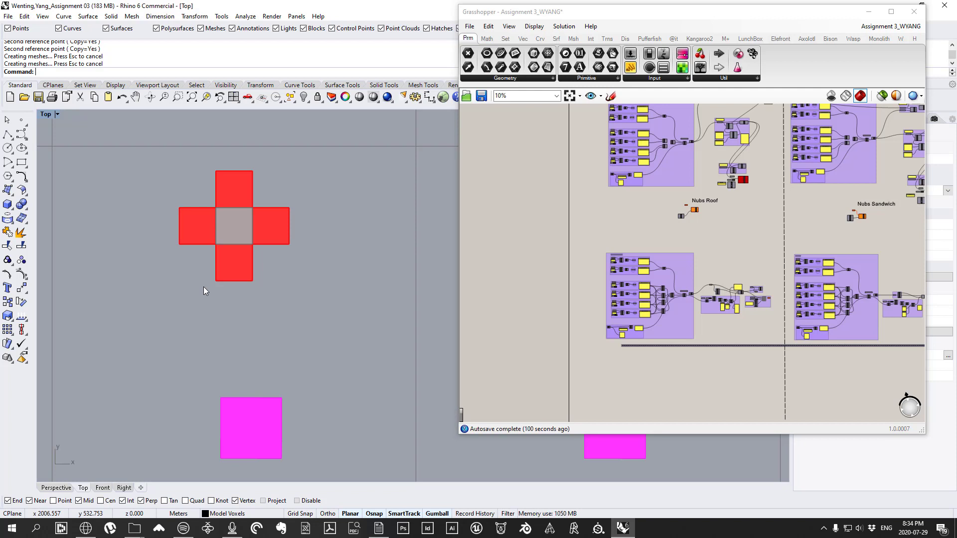
# Step: Copy the rotation values 90, 0, 270 and 180 from the Nubs Roof definition's Rotation Angles panel
pyautogui.scroll(12, 630, 280)
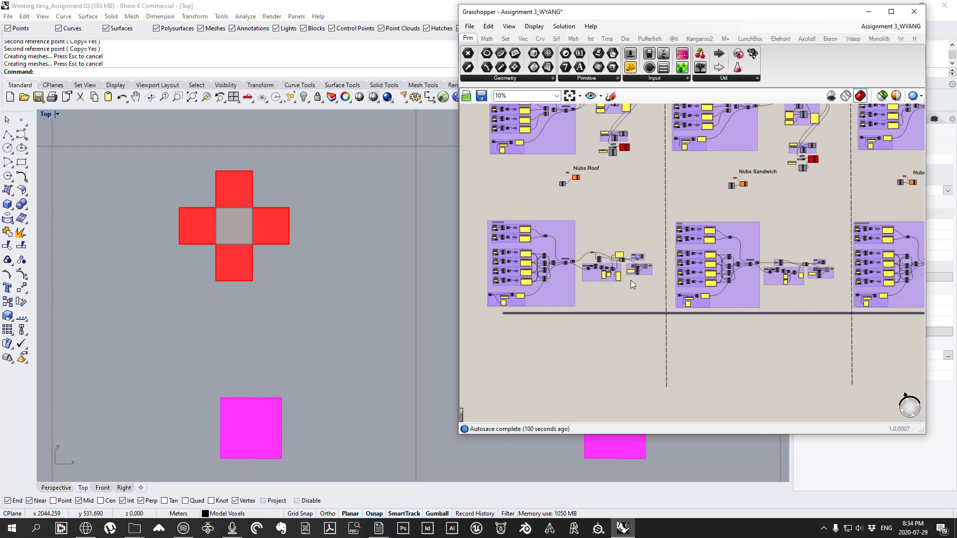
pyautogui.scroll(5, 586, 271)
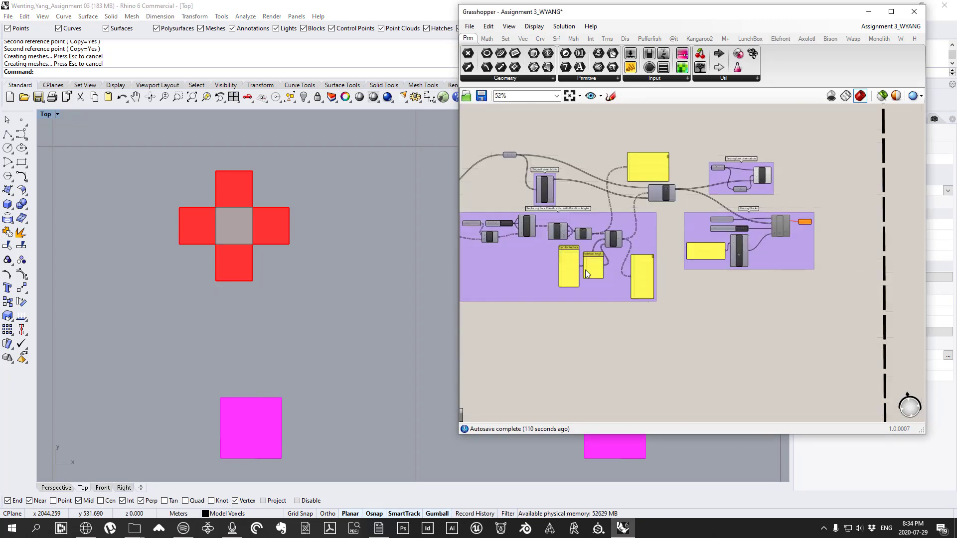
pyautogui.scroll(-6, 594, 280)
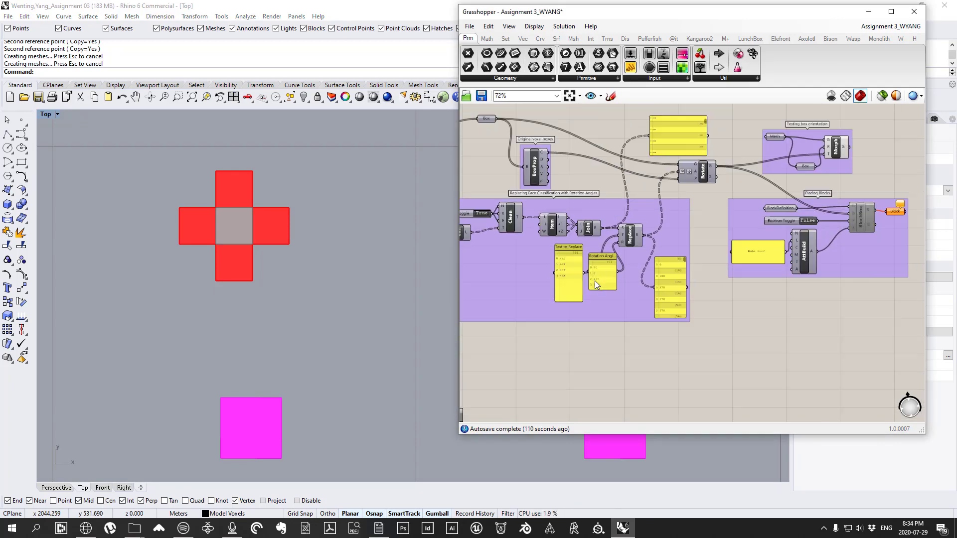
pyautogui.doubleClick(605, 277)
pyautogui.click(603, 340)
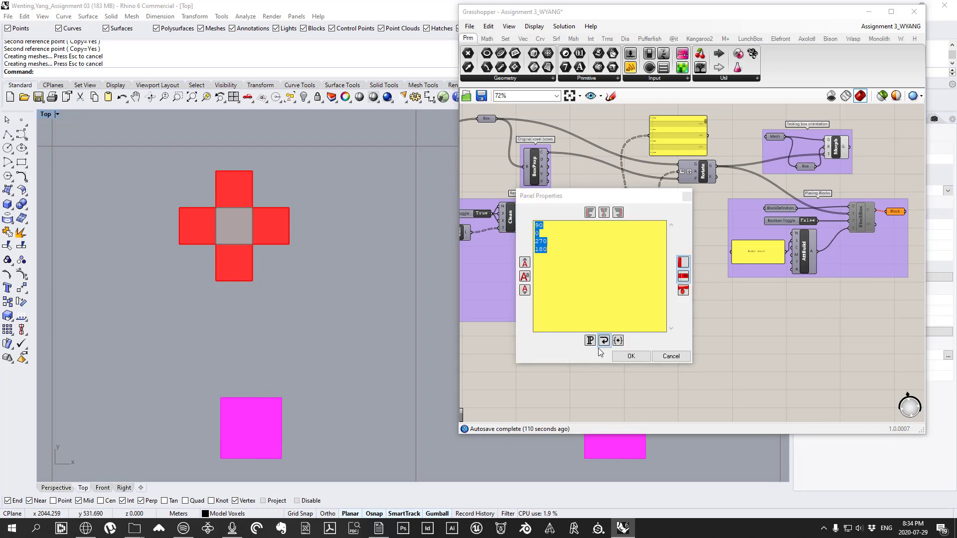
pyautogui.click(671, 356)
pyautogui.scroll(3, 584, 256)
pyautogui.doubleClick(585, 256)
pyautogui.hotkey('ctrl', 'c')
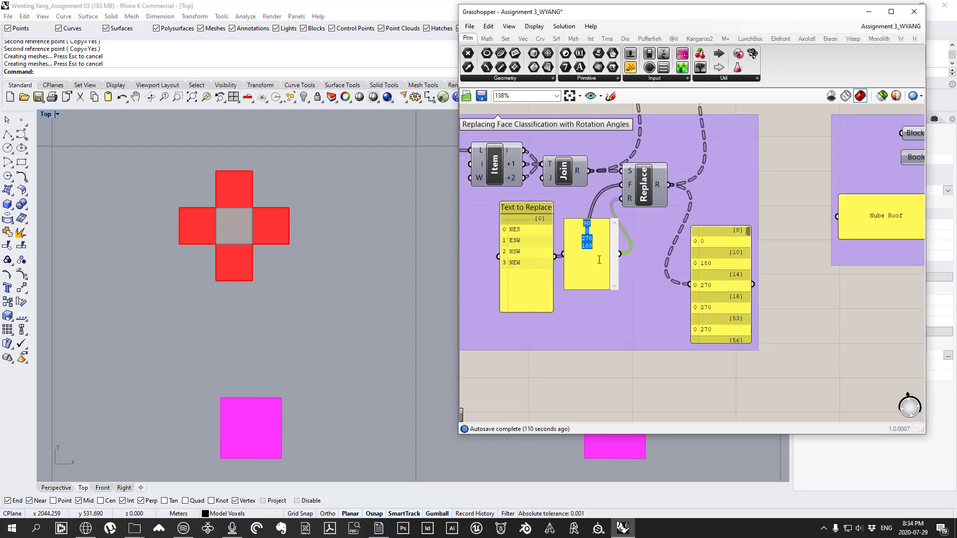
pyautogui.click(771, 305)
# Step: Paste the copied values 90, 0, 270, 180 into a new panel beside Rotation Angles in the Nubs Sandwich definition
pyautogui.scroll(-12, 606, 282)
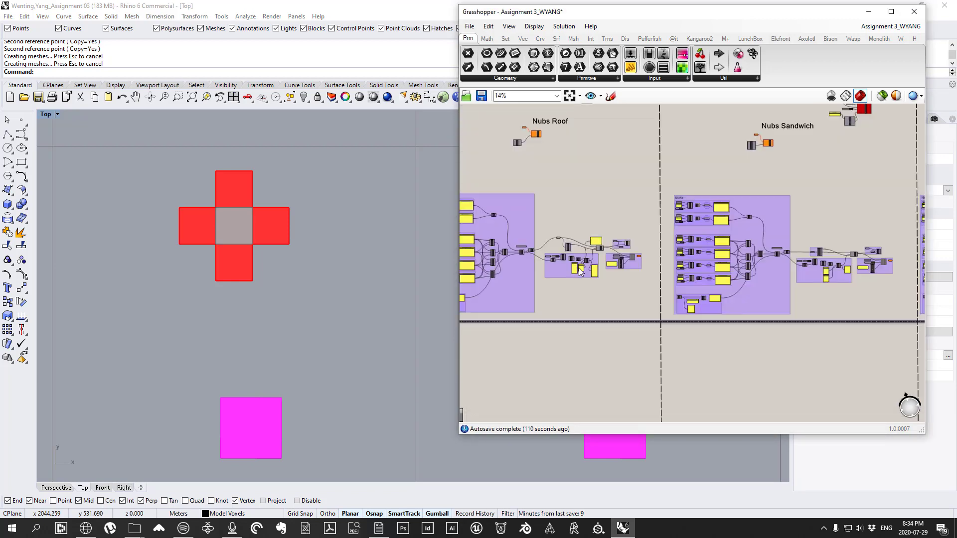
pyautogui.moveTo(862, 279); pyautogui.dragTo(727, 263, button='right')
pyautogui.scroll(9, 726, 260)
pyautogui.scroll(-10, 713, 253)
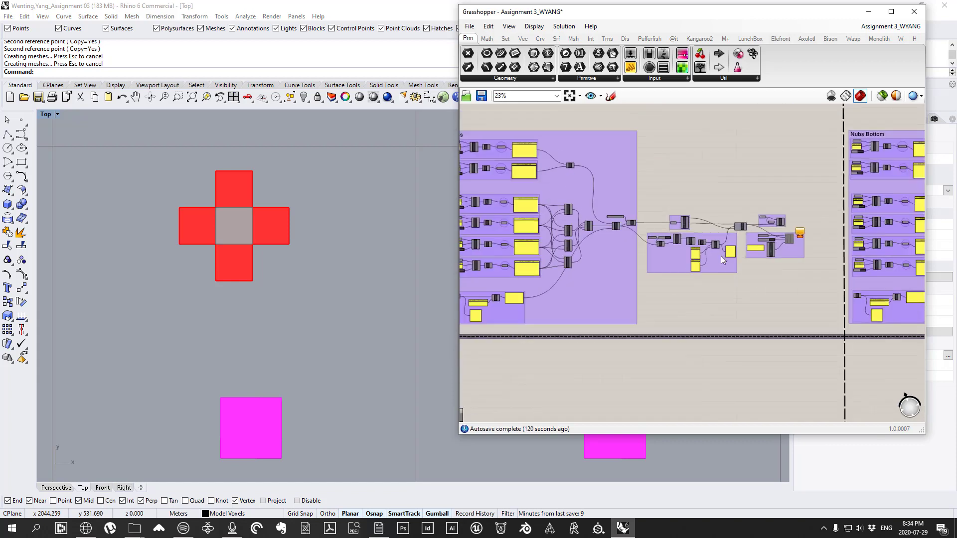
pyautogui.moveTo(748, 224); pyautogui.dragTo(753, 321, button='right')
pyautogui.scroll(10, 619, 283)
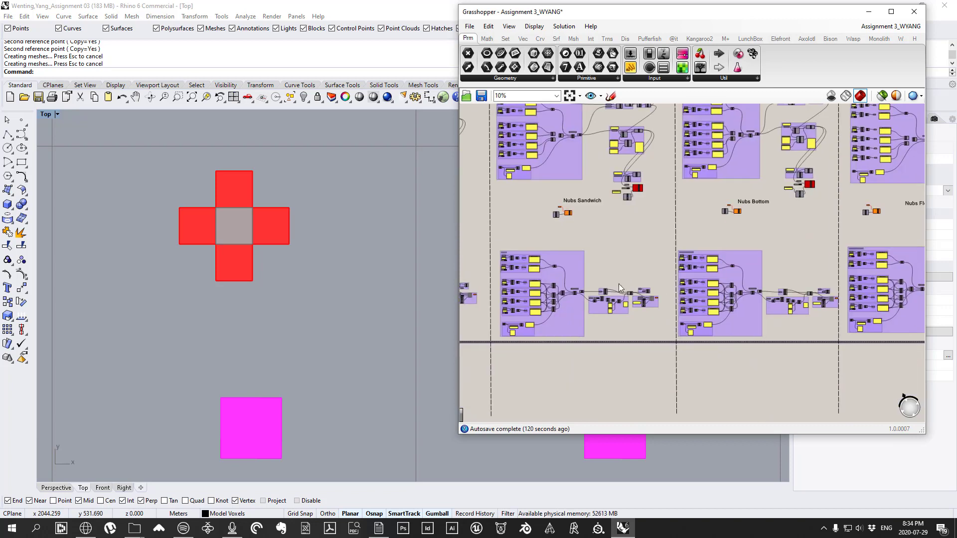
pyautogui.scroll(3, 611, 294)
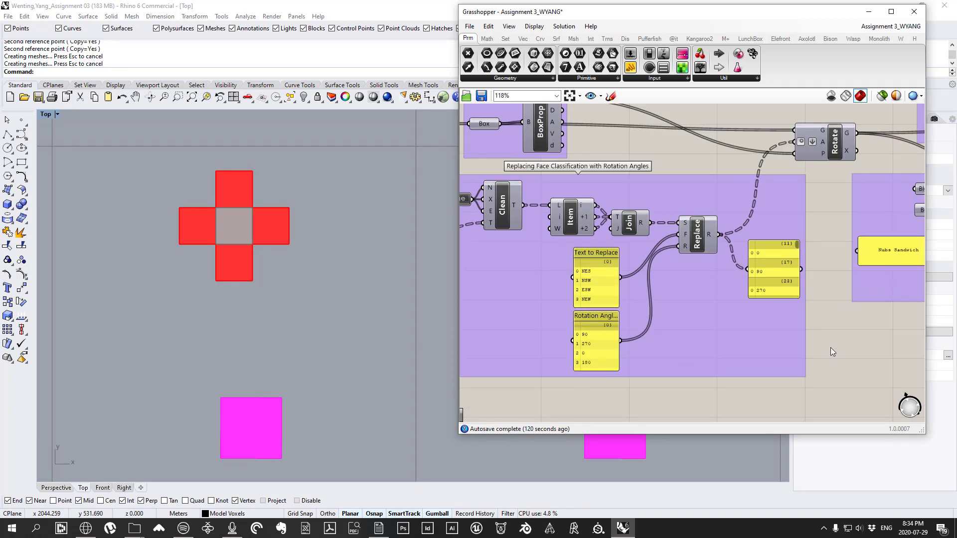
pyautogui.moveTo(706, 362); pyautogui.dragTo(692, 332)
pyautogui.doubleClick(714, 335)
pyautogui.hotkey('ctrl', 'v')
pyautogui.click(857, 354)
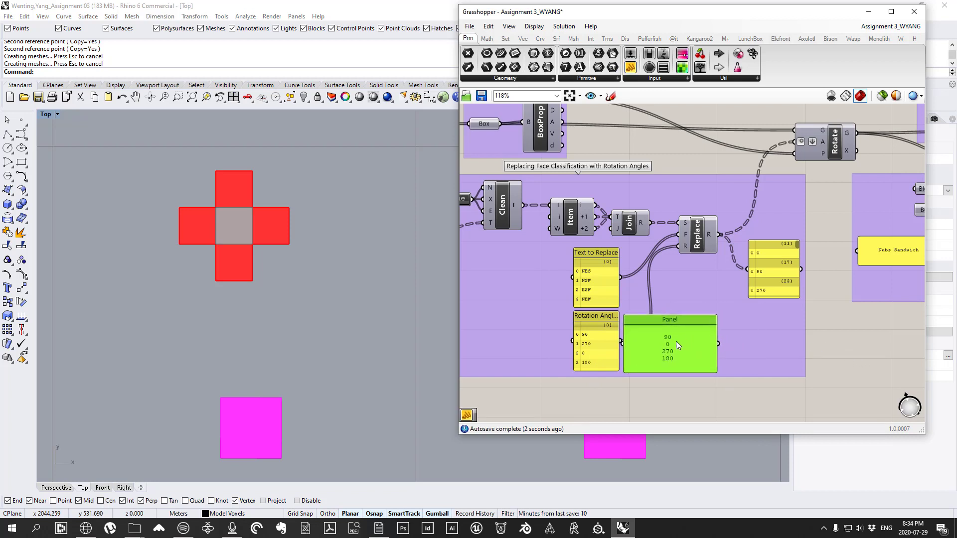
# Step: Compare the pasted angle list with the Nubs Sandwich Rotation Angles and classification order, and revisit the Nubs Roof definition
pyautogui.scroll(2, 673, 344)
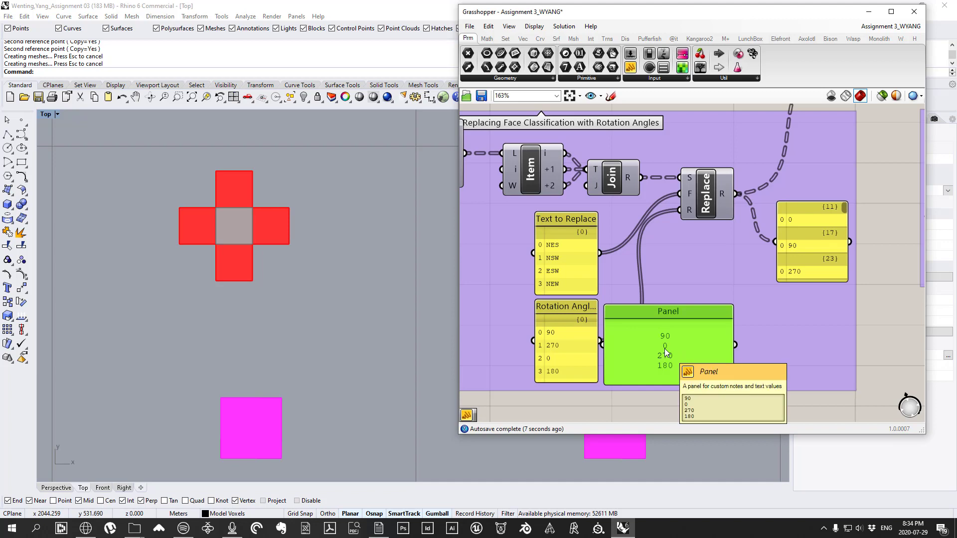
pyautogui.scroll(-2, 661, 275)
pyautogui.scroll(-4, 661, 275)
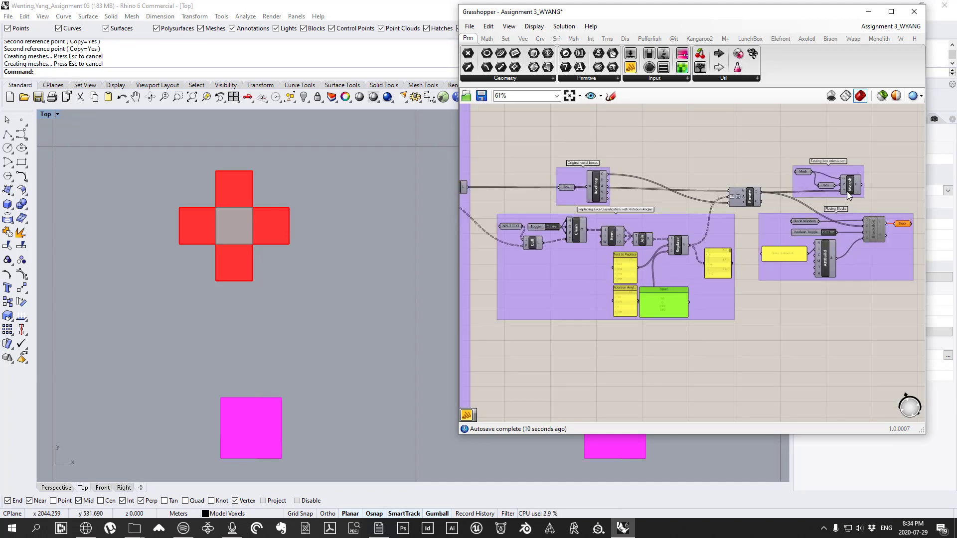
pyautogui.scroll(4, 653, 312)
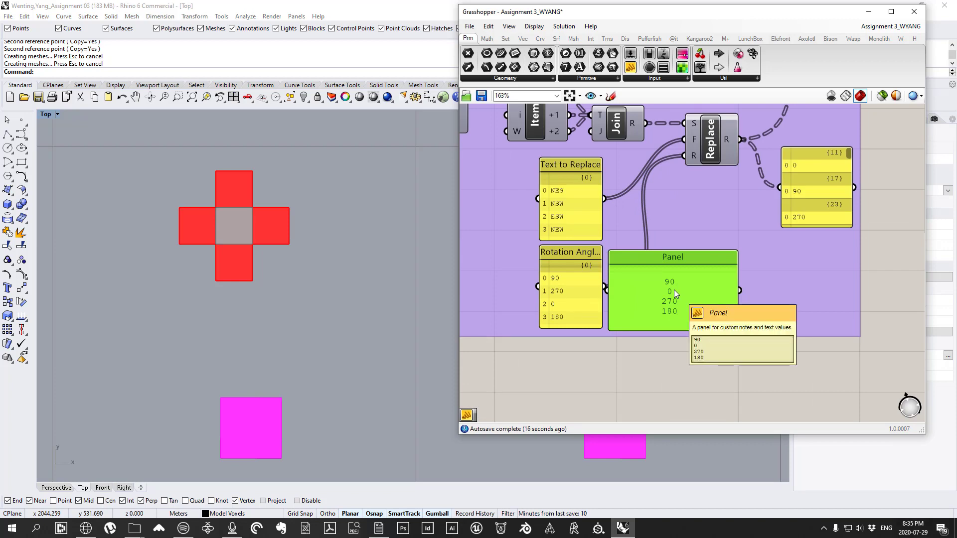
pyautogui.scroll(-5, 675, 293)
pyautogui.scroll(-5, 706, 273)
pyautogui.moveTo(705, 274); pyautogui.dragTo(912, 273, button='right')
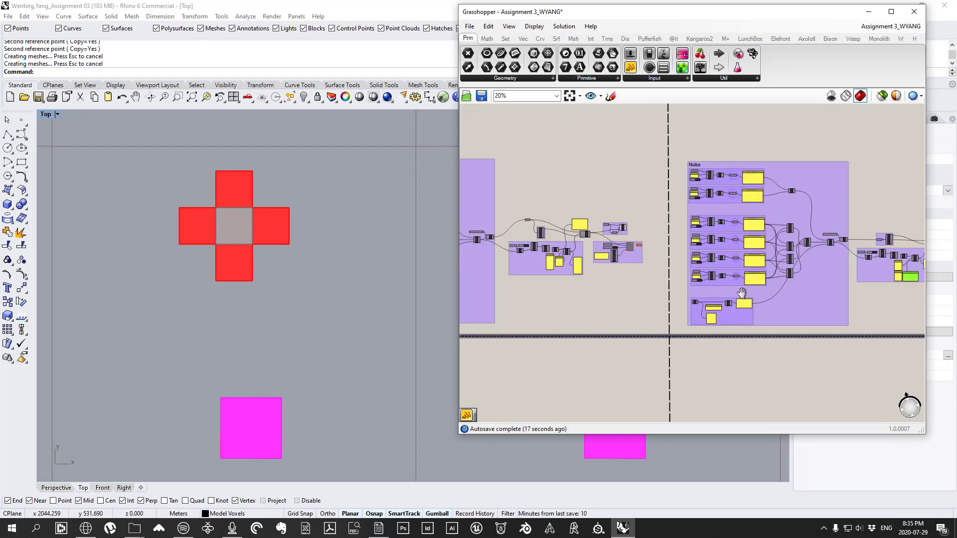
pyautogui.scroll(-4, 732, 271)
pyautogui.scroll(3, 664, 259)
pyautogui.scroll(2, 663, 258)
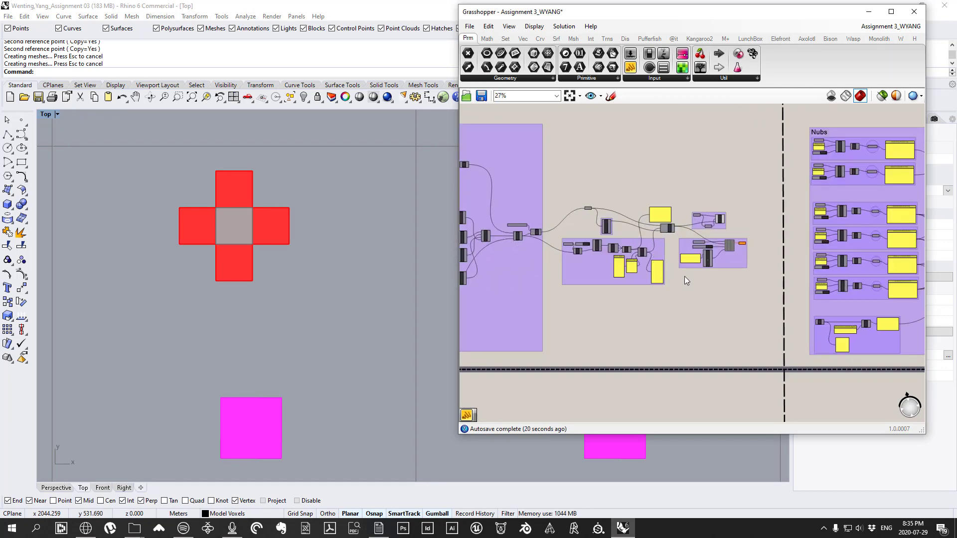
pyautogui.scroll(-3, 684, 276)
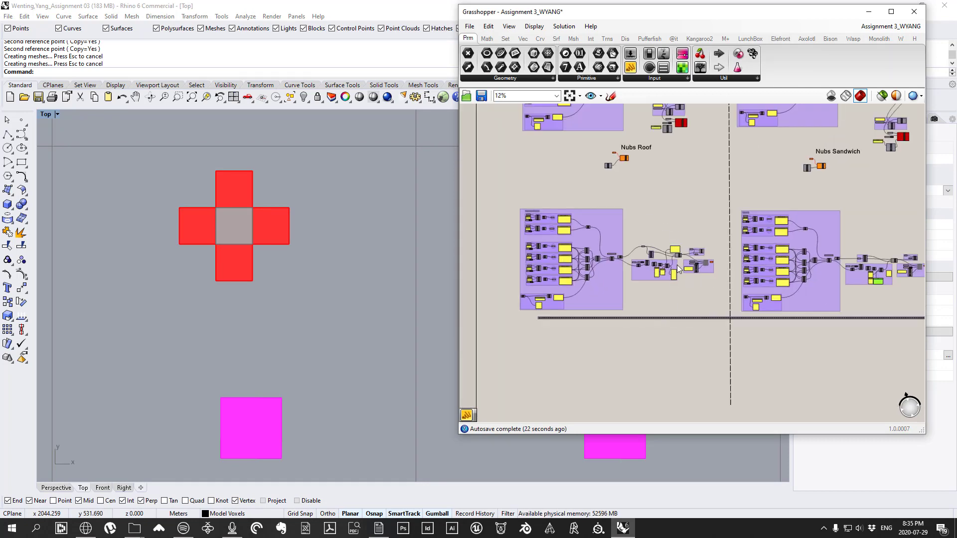
pyautogui.scroll(2, 663, 277)
pyautogui.scroll(-6, 663, 277)
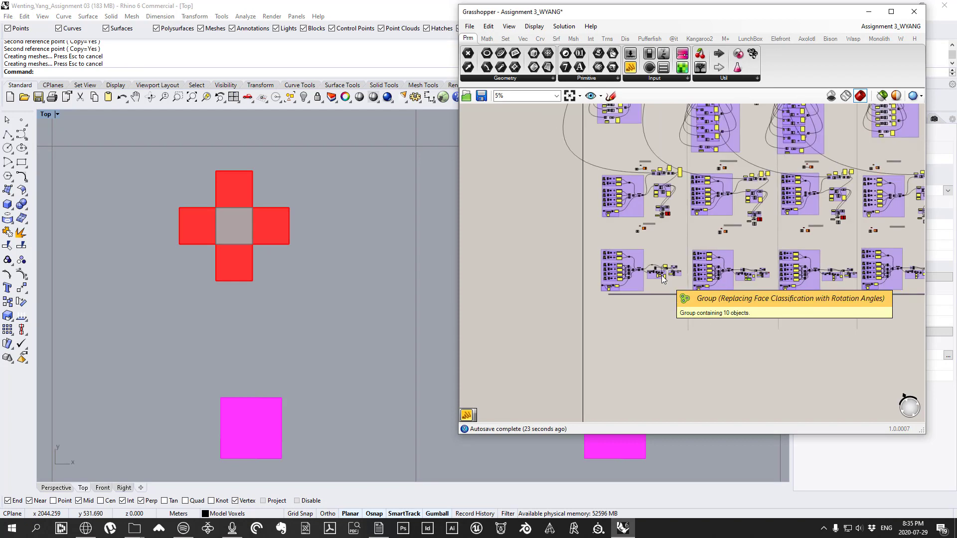
pyautogui.scroll(8, 704, 300)
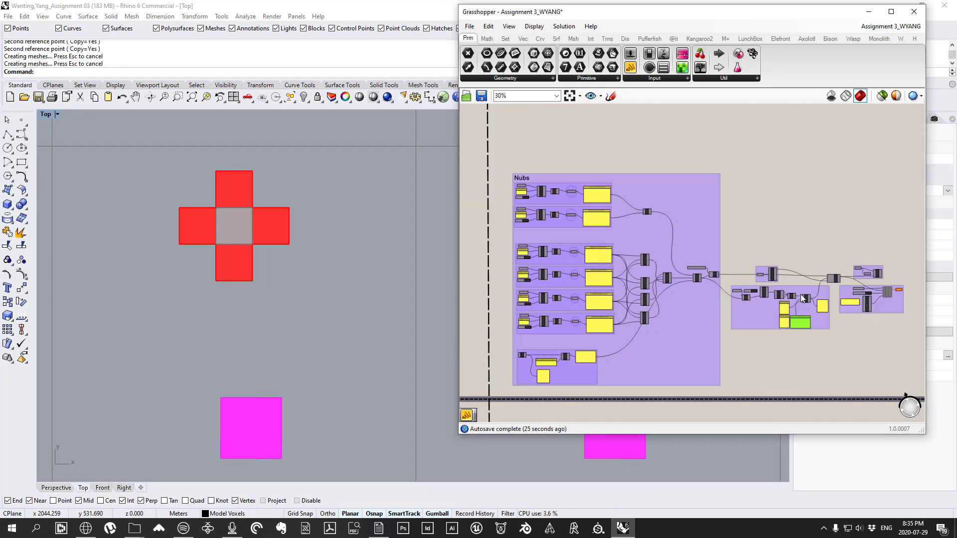
# Step: Review the grid of block definitions above the Nubs row and return to Nubs Roof
pyautogui.scroll(-8, 748, 272)
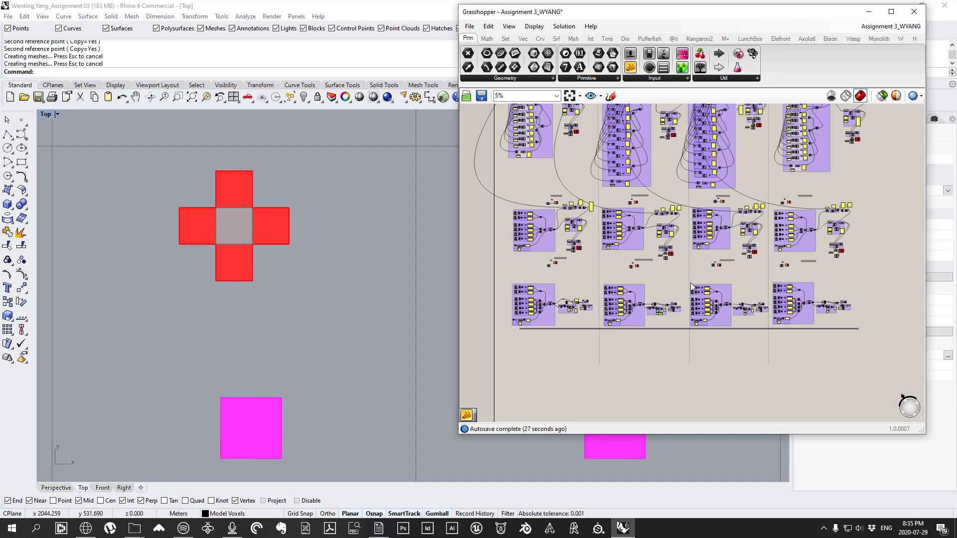
pyautogui.moveTo(705, 271); pyautogui.dragTo(699, 335, button='right')
pyautogui.moveTo(662, 235); pyautogui.dragTo(665, 295, button='right')
pyautogui.moveTo(653, 202); pyautogui.dragTo(660, 359, button='right')
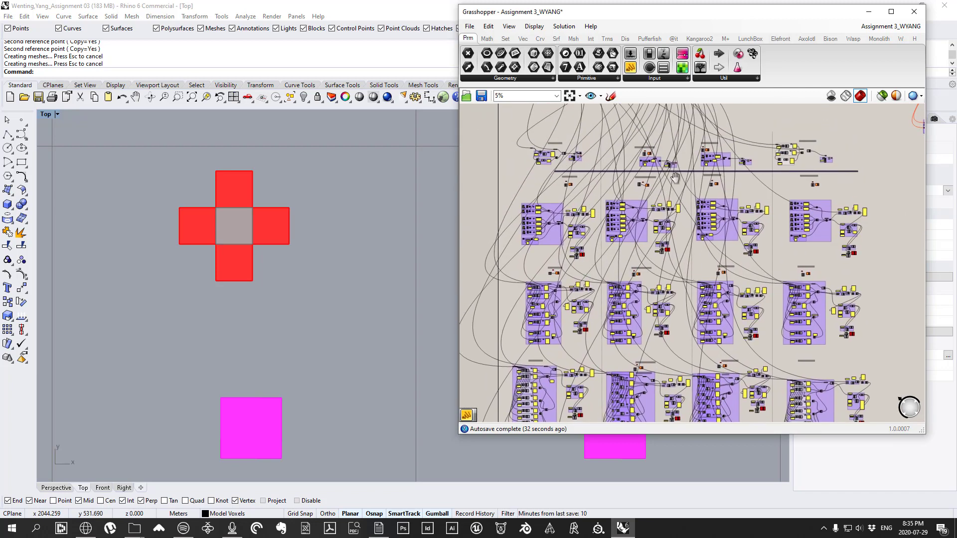
pyautogui.scroll(-5, 697, 240)
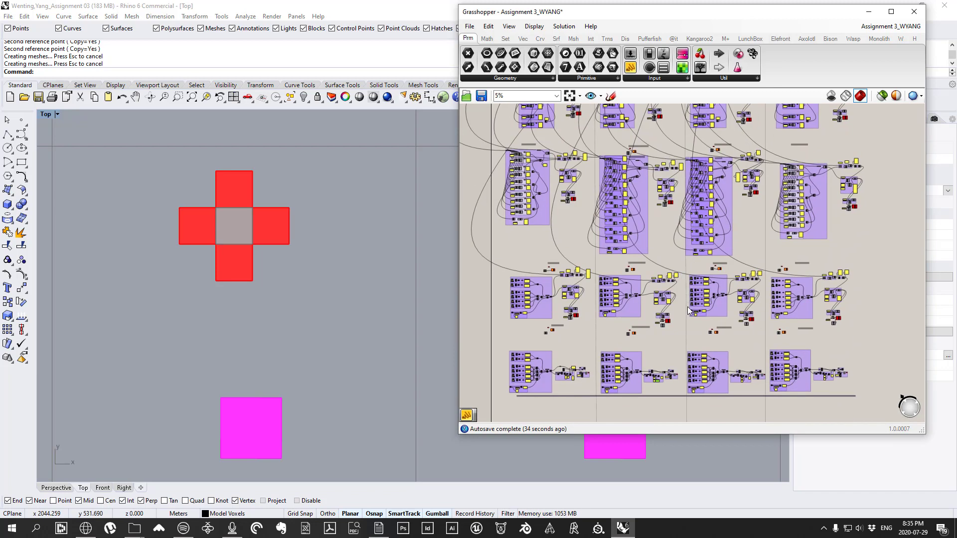
pyautogui.scroll(6, 687, 313)
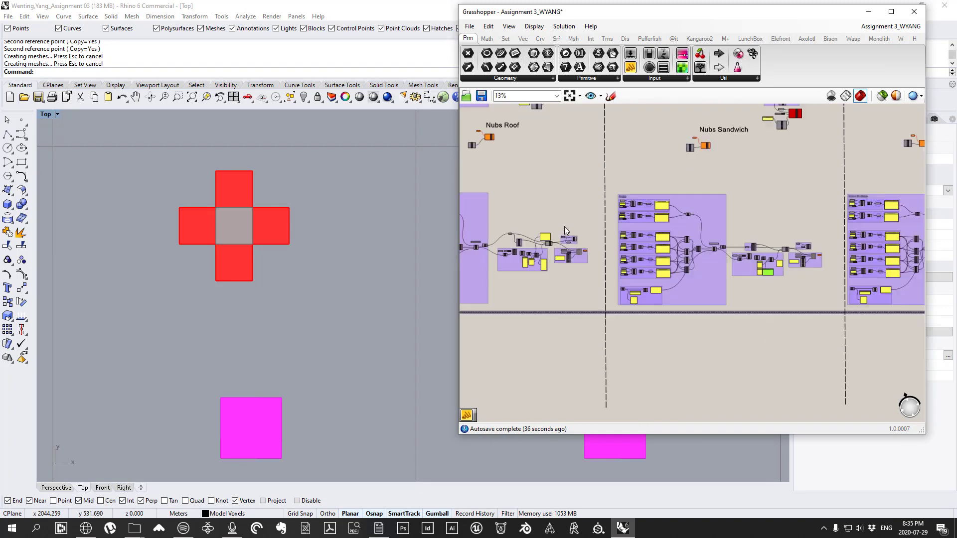
pyautogui.scroll(2, 589, 283)
# Step: Save a copy of the Grasshopper definition to the Desktop with "-tg" appended to its file name
pyautogui.click(470, 26)
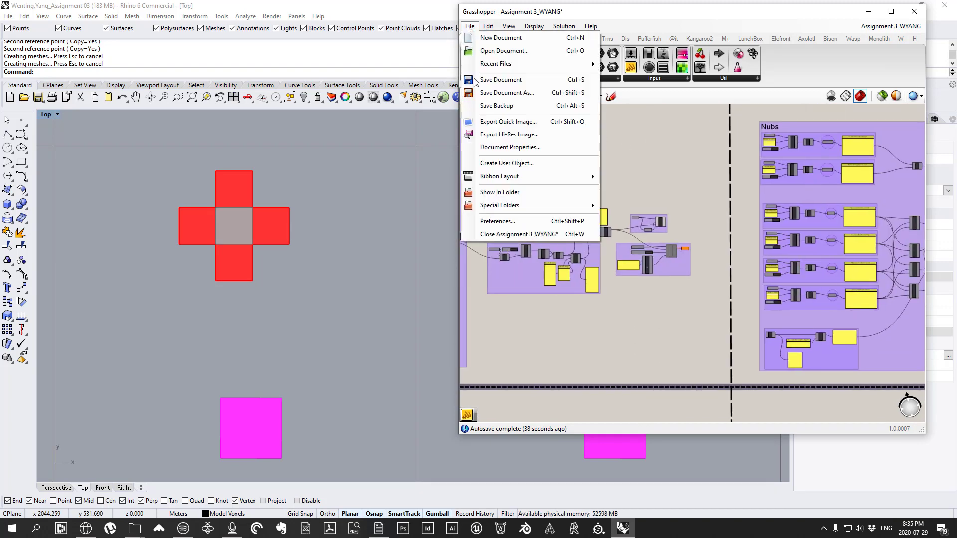
pyautogui.click(496, 95)
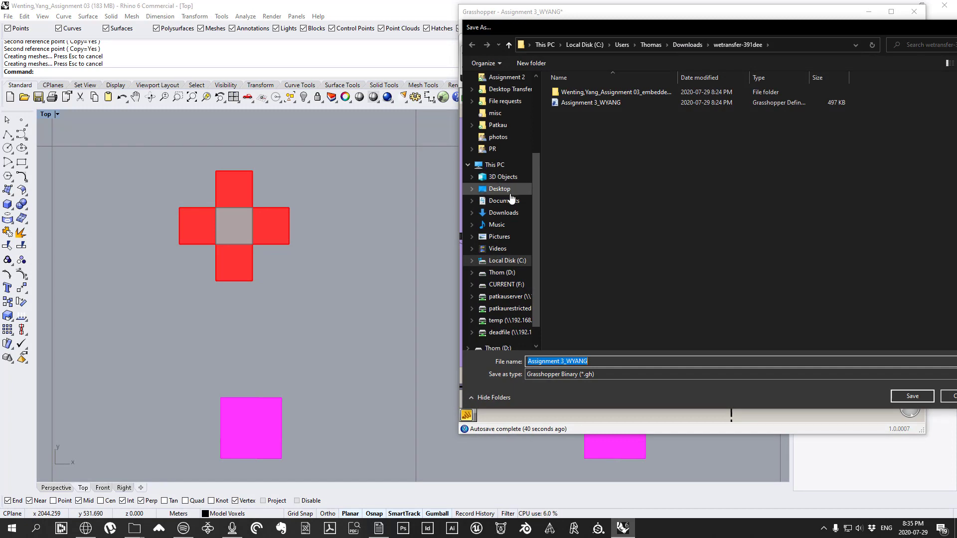
pyautogui.click(514, 190)
pyautogui.click(613, 362)
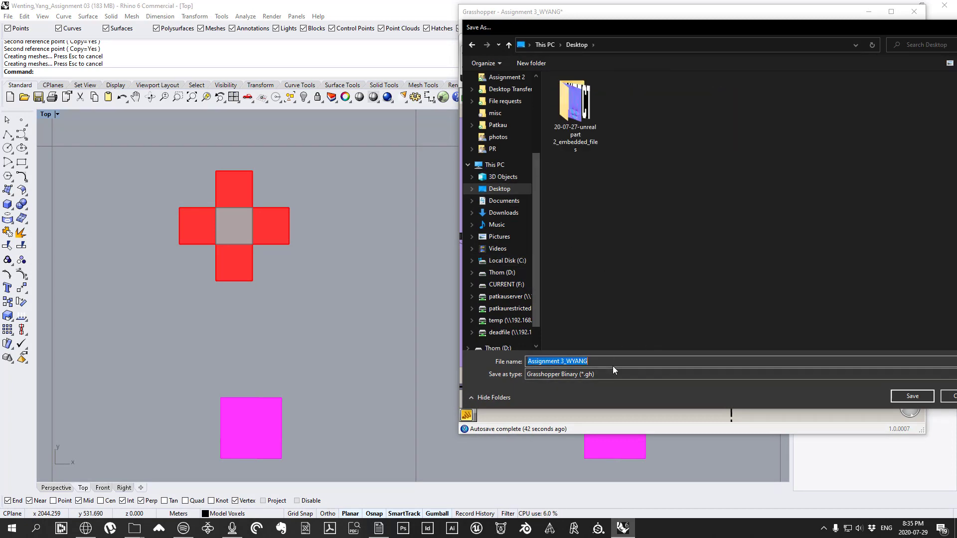
pyautogui.click(634, 361)
pyautogui.press('Return')
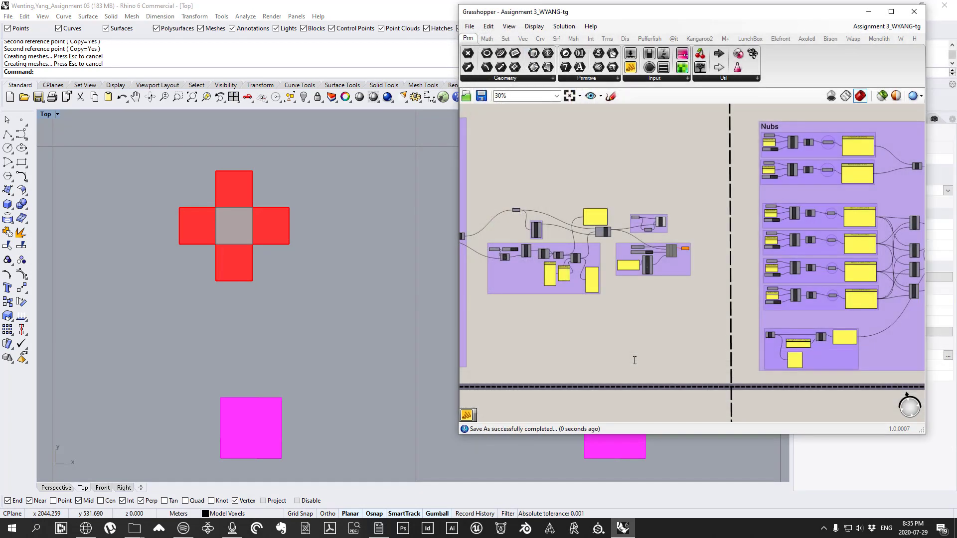
# Step: Select all components of the Nubs Roof group and combine them into a single cluster
pyautogui.scroll(-2, 711, 217)
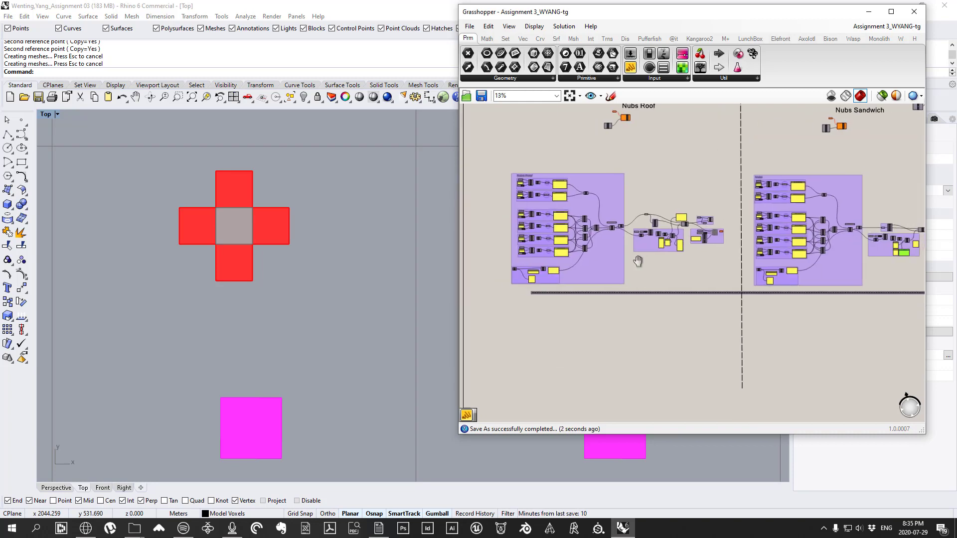
pyautogui.scroll(1, 542, 180)
pyautogui.moveTo(502, 136); pyautogui.dragTo(747, 391)
pyautogui.rightClick(752, 305)
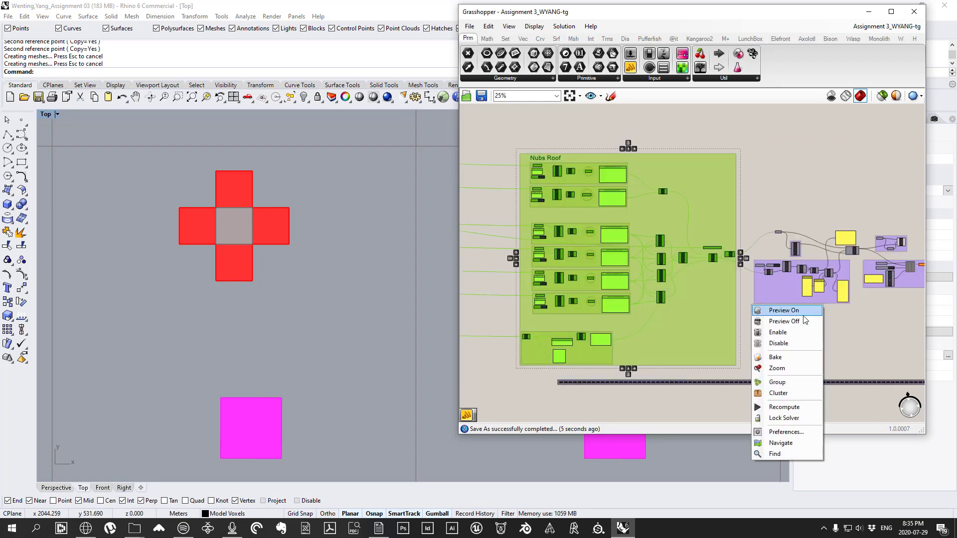
pyautogui.click(781, 393)
pyautogui.scroll(5, 633, 277)
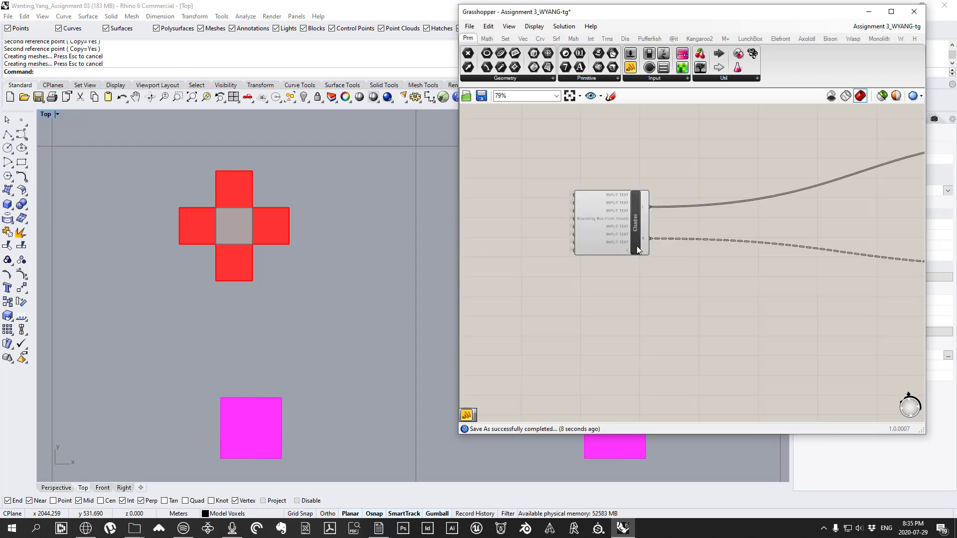
# Step: Move the Nubs Roof cluster closer to the rotation components it feeds and inspect its inputs and contents
pyautogui.scroll(-6, 630, 256)
pyautogui.moveTo(636, 265); pyautogui.dragTo(523, 264, button='right')
pyautogui.scroll(2, 522, 249)
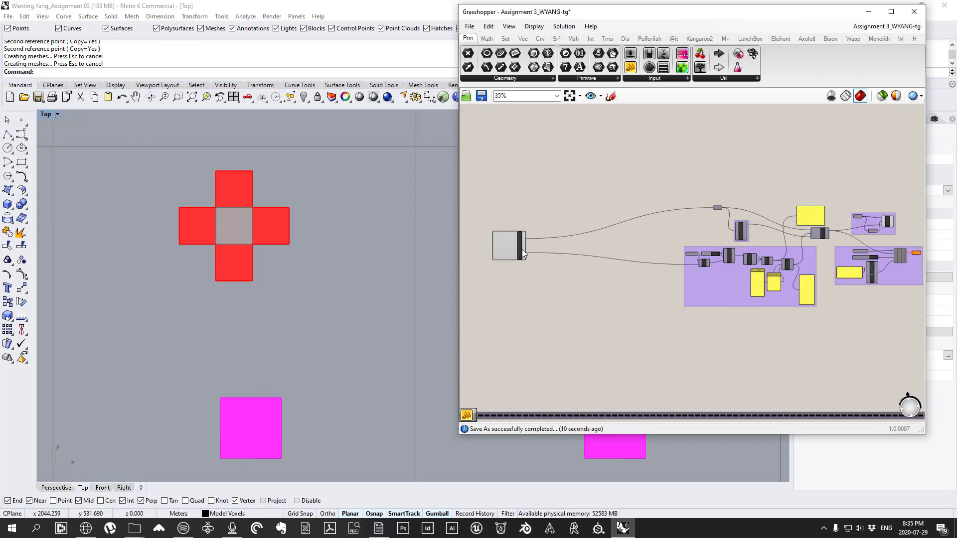
pyautogui.moveTo(522, 249); pyautogui.dragTo(620, 239)
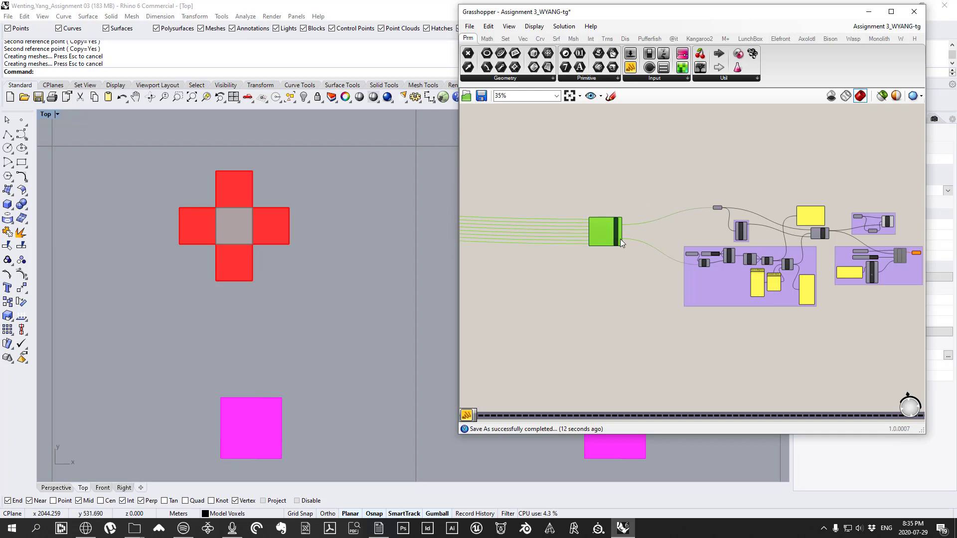
pyautogui.scroll(2, 620, 239)
pyautogui.scroll(2, 617, 230)
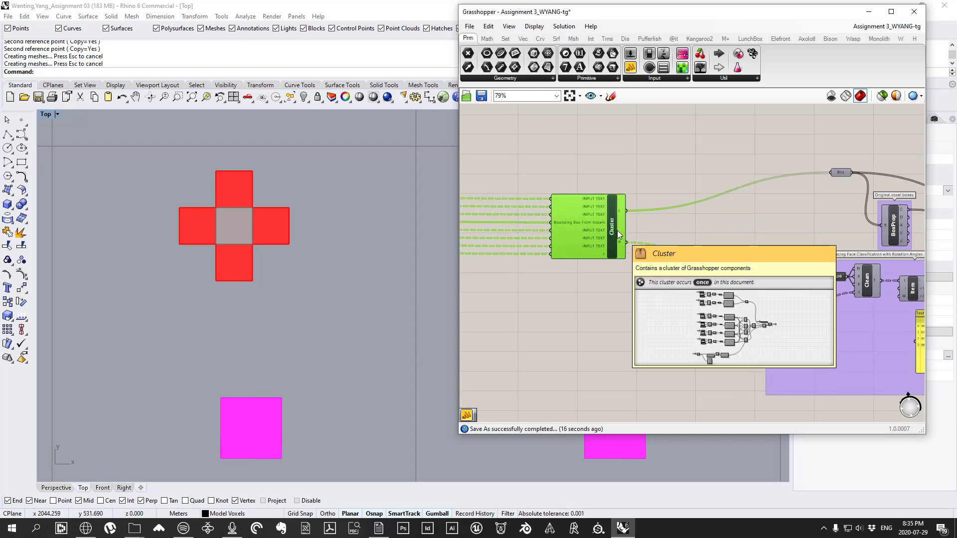
pyautogui.moveTo(613, 231); pyautogui.dragTo(586, 209)
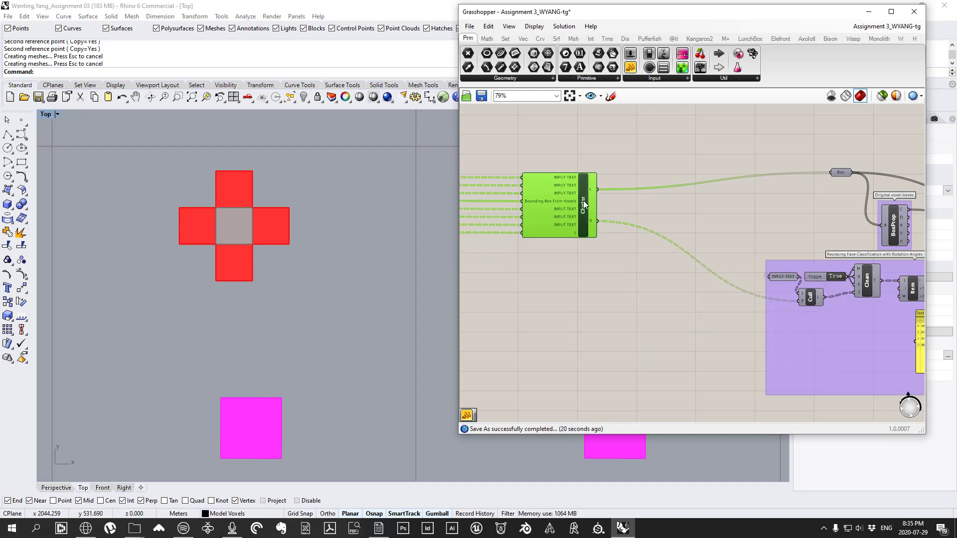
# Step: Explode the cluster back into the Nubs Roof components and shift the restored group farther from the rotation components
pyautogui.rightClick(583, 200)
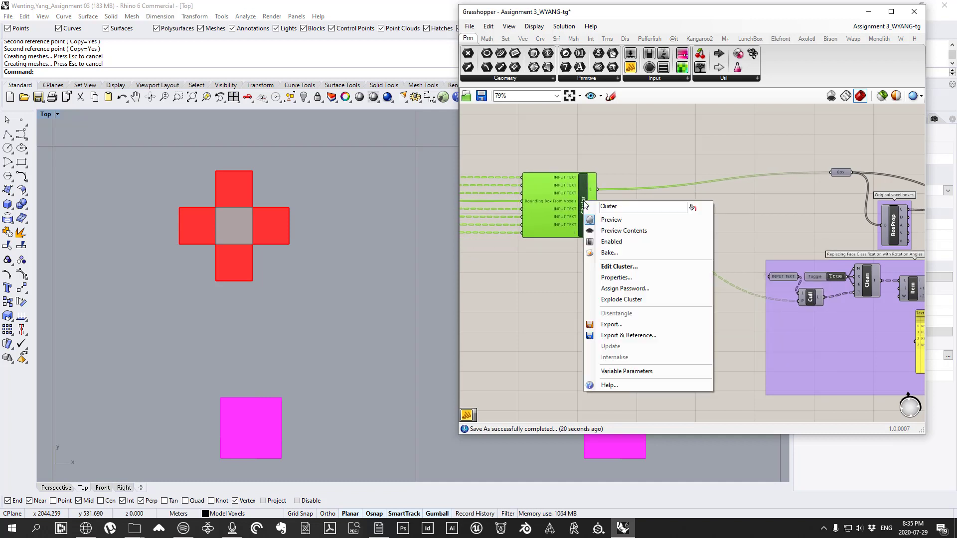
pyautogui.click(622, 300)
pyautogui.scroll(-5, 632, 286)
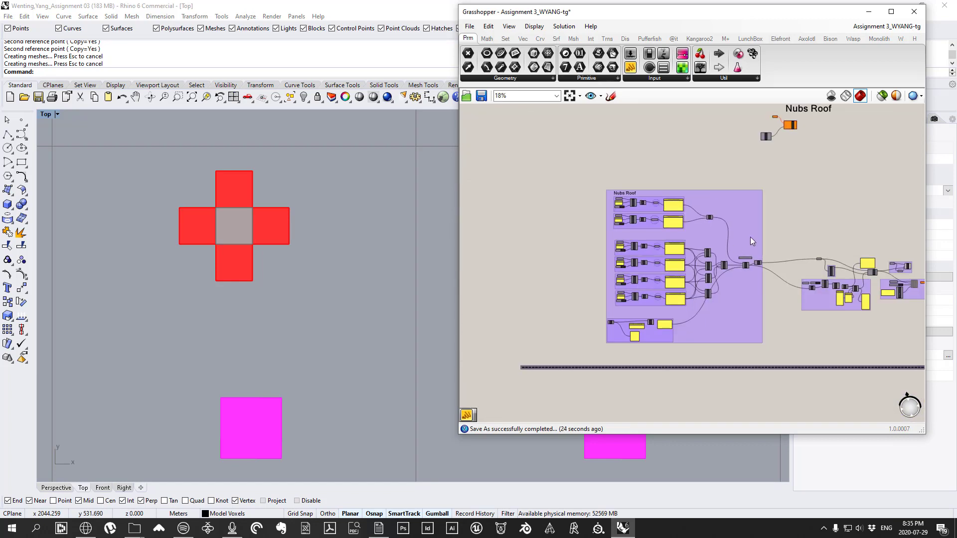
pyautogui.click(757, 233)
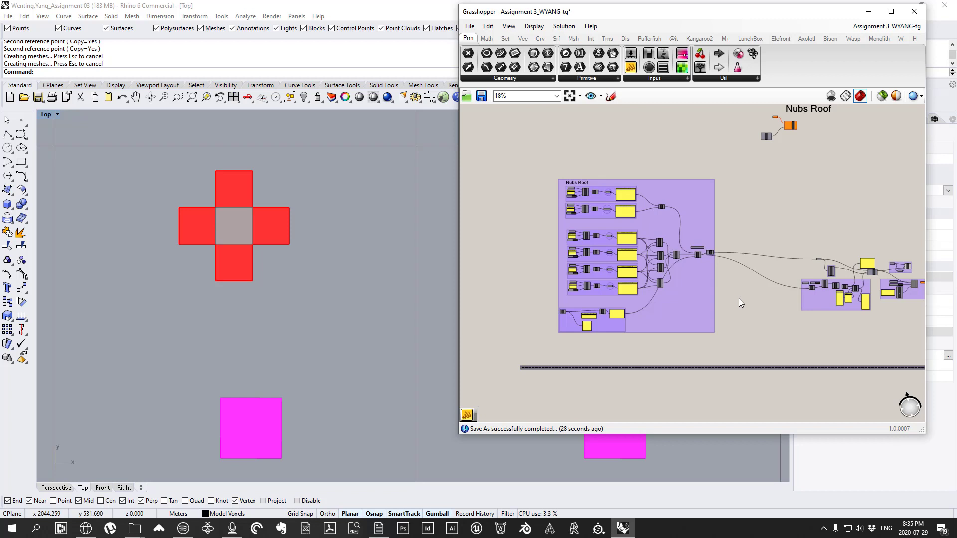
pyautogui.moveTo(739, 298); pyautogui.dragTo(591, 280, button='right')
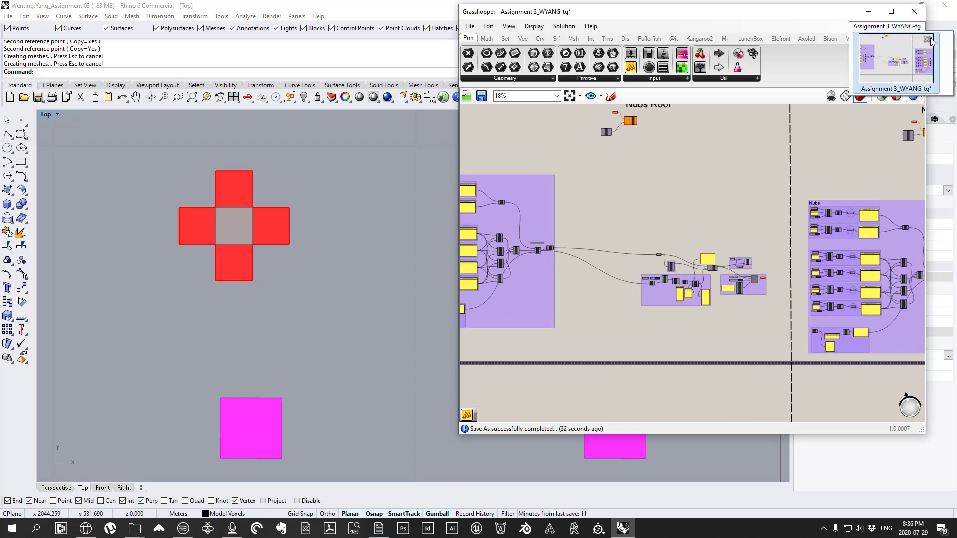
# Step: Close the Assignment 3_WYANG-tg definition, the Grasshopper window and the Rhino model without saving changes
pyautogui.click(928, 40)
pyautogui.click(518, 301)
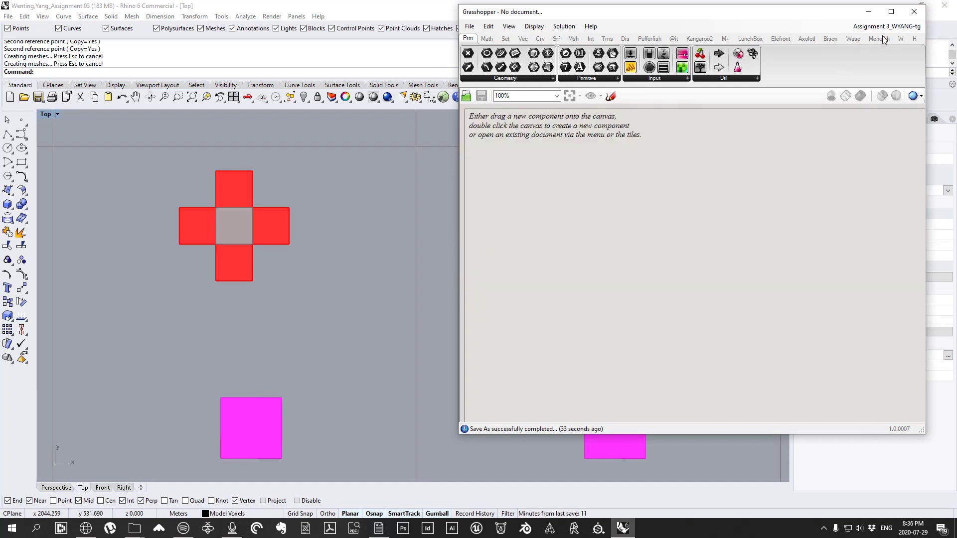
pyautogui.click(908, 10)
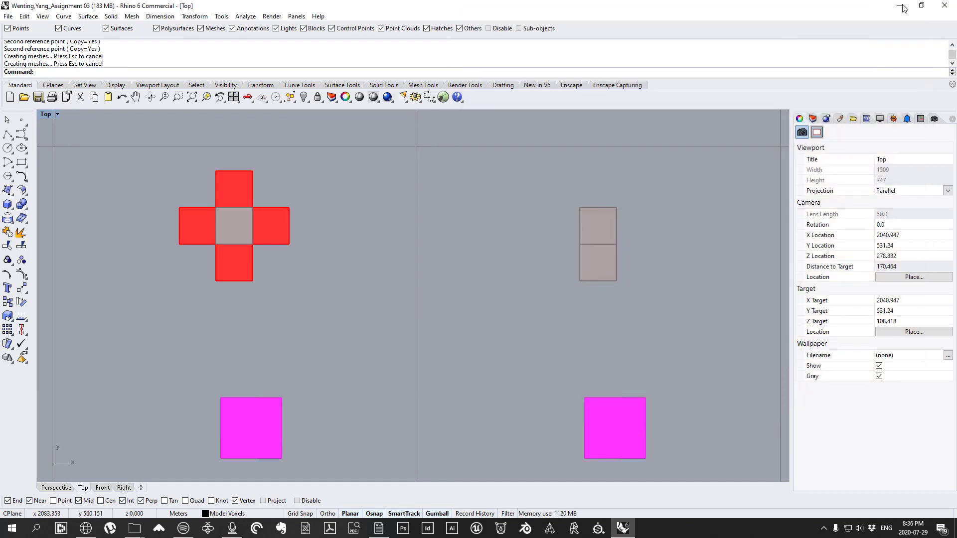
pyautogui.click(944, 5)
pyautogui.click(497, 301)
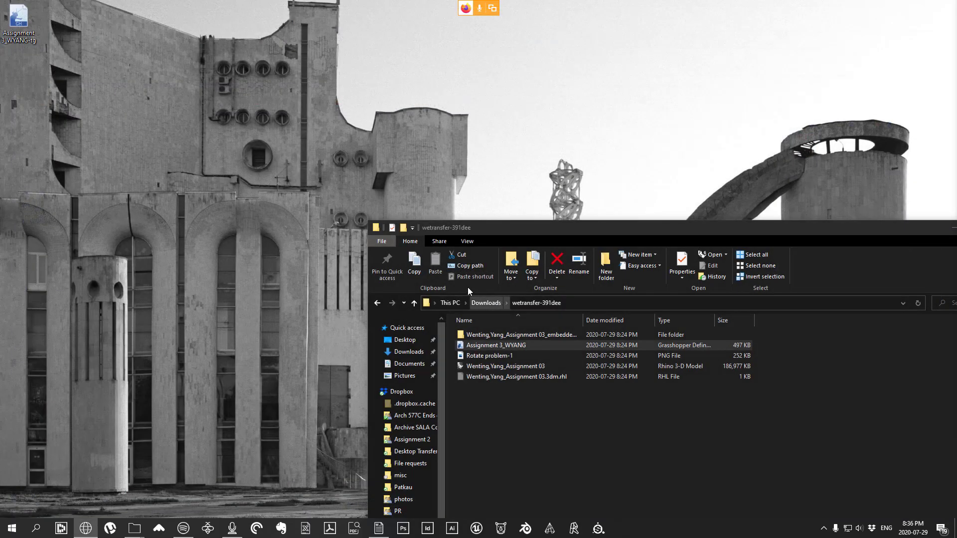
# Step: Close the wetransfer-391dee folder window and move the Assignment 3_WYANG-tg file away from the corner of the desktop
pyautogui.moveTo(646, 224); pyautogui.dragTo(538, 95)
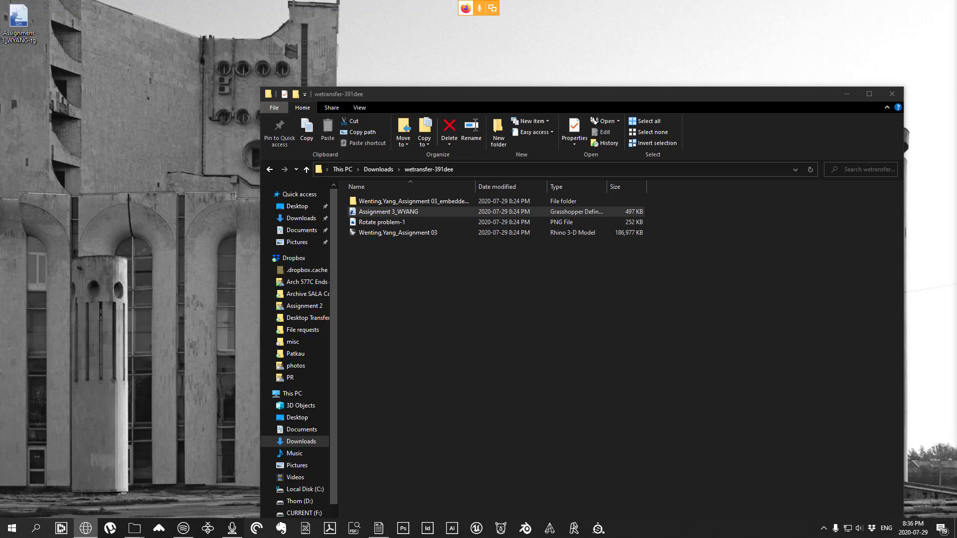
pyautogui.moveTo(568, 94); pyautogui.dragTo(562, 198)
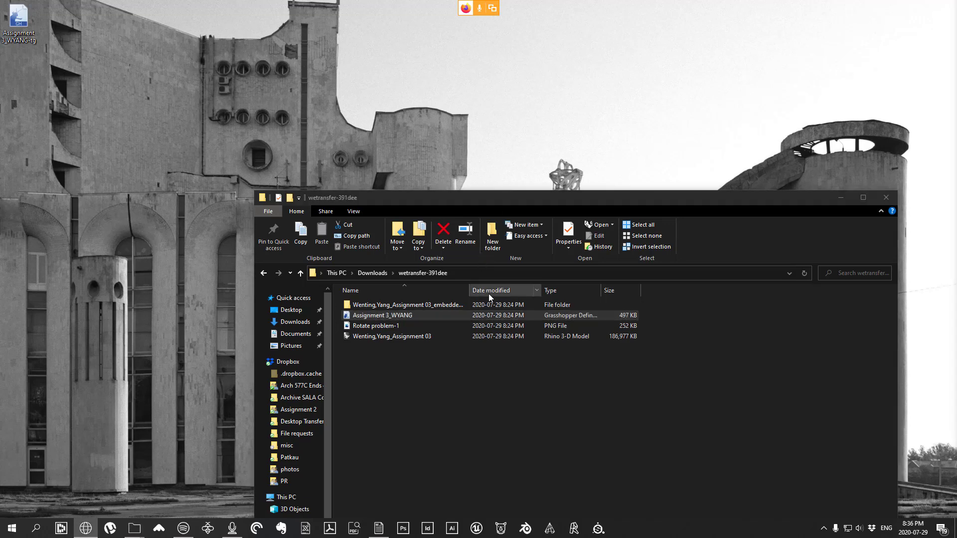
pyautogui.click(887, 198)
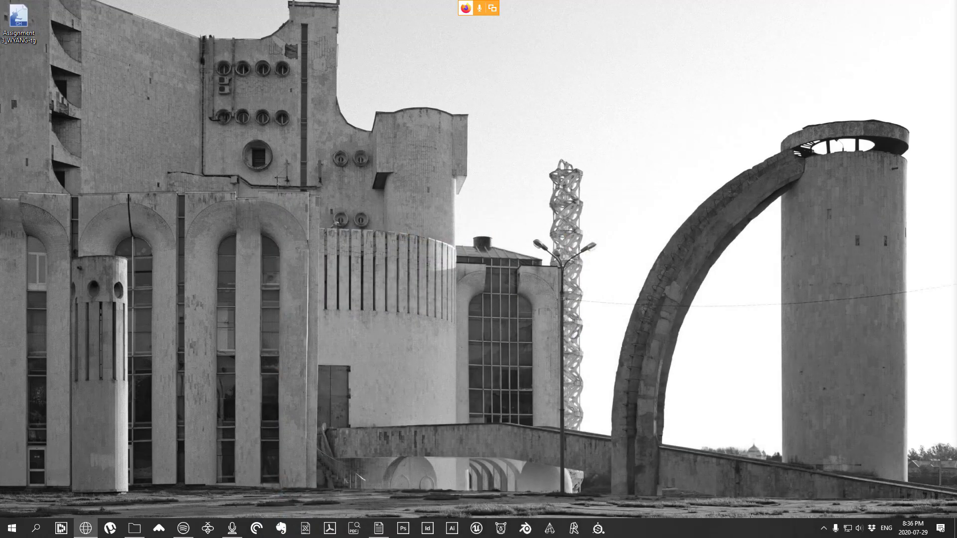
pyautogui.moveTo(19, 20); pyautogui.dragTo(94, 120)
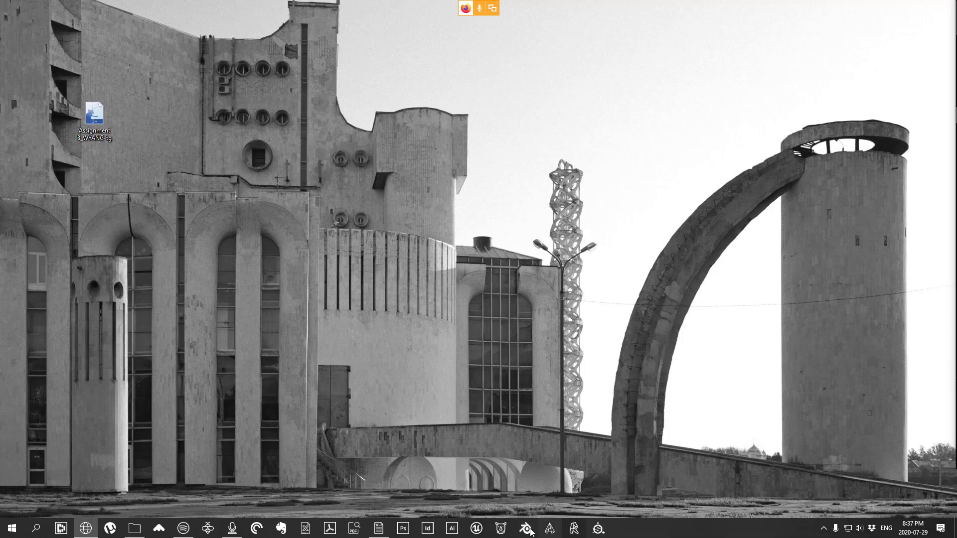
# Step: Start Rhino 6 with an untitled document and dismiss its start-up window
pyautogui.click(502, 528)
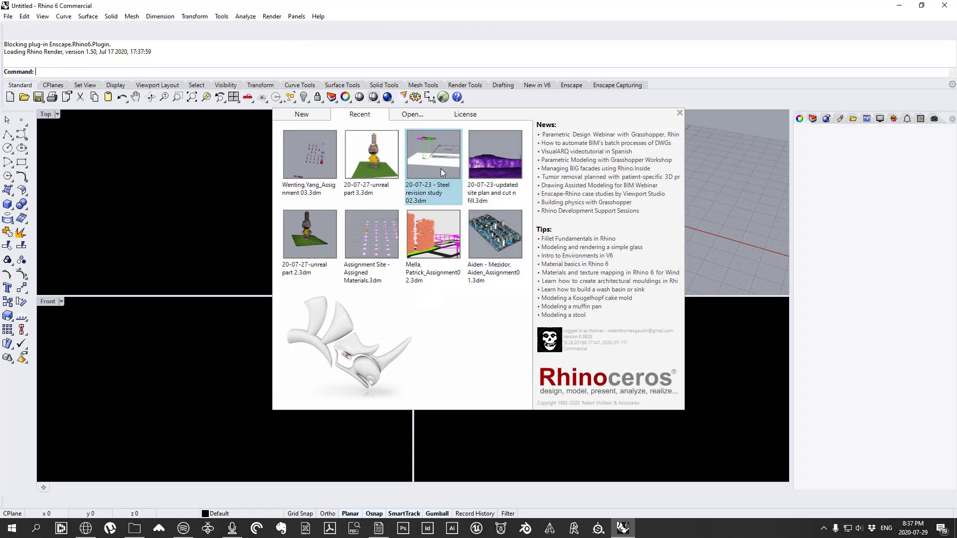
pyautogui.click(679, 113)
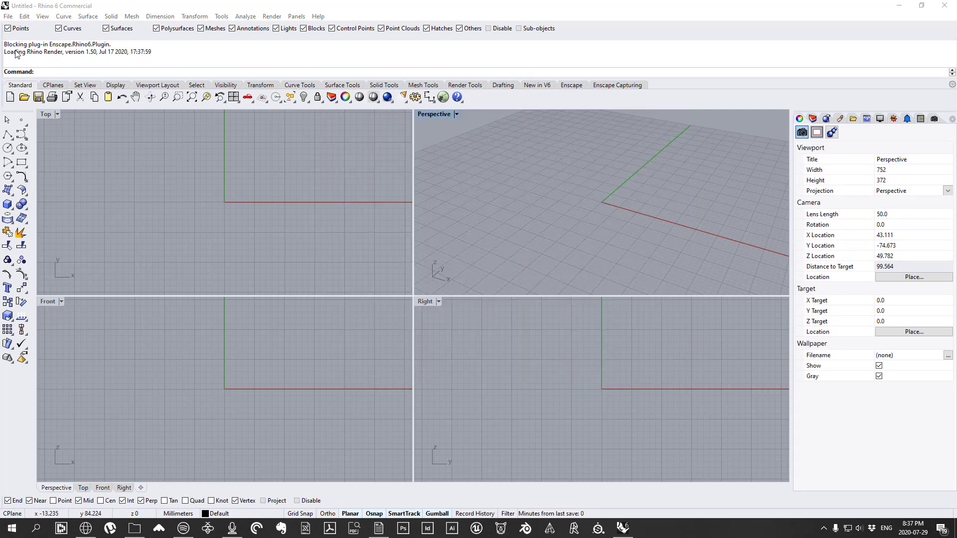
pyautogui.click(8, 17)
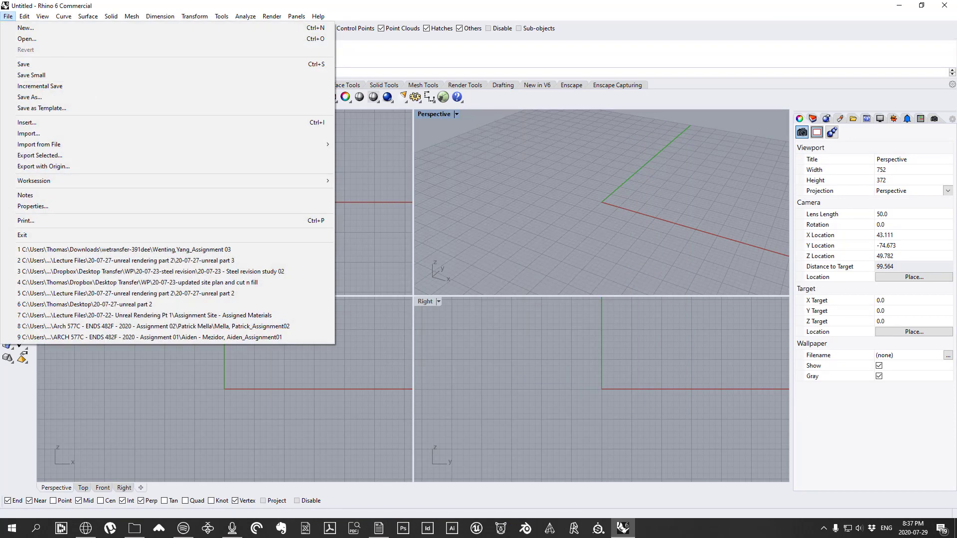
# Step: Switch to Gmail and read the question about modelling voxel geometry outside bounding boxes without it being scaled
pyautogui.hotkey('alt', 'Tab')
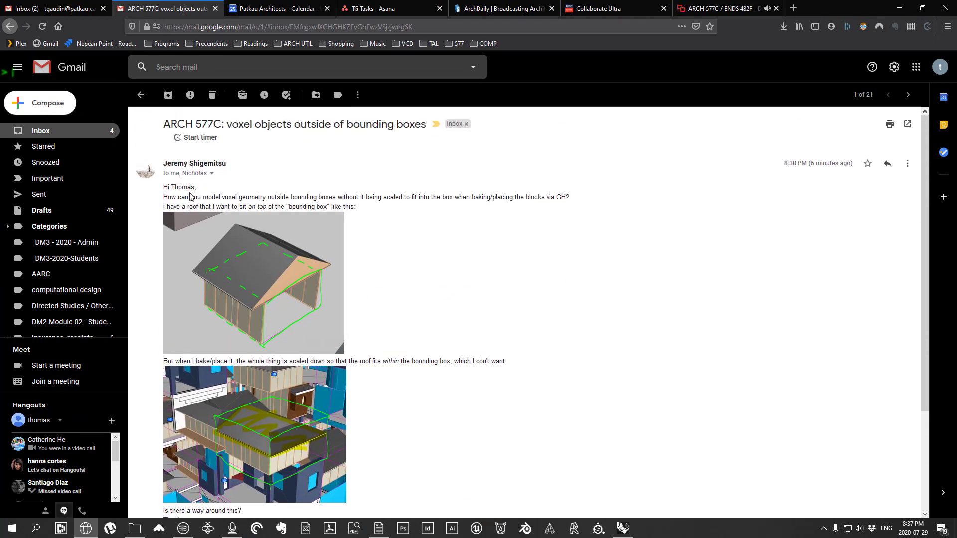
pyautogui.moveTo(223, 197); pyautogui.dragTo(229, 197)
pyautogui.moveTo(291, 198); pyautogui.dragTo(408, 205)
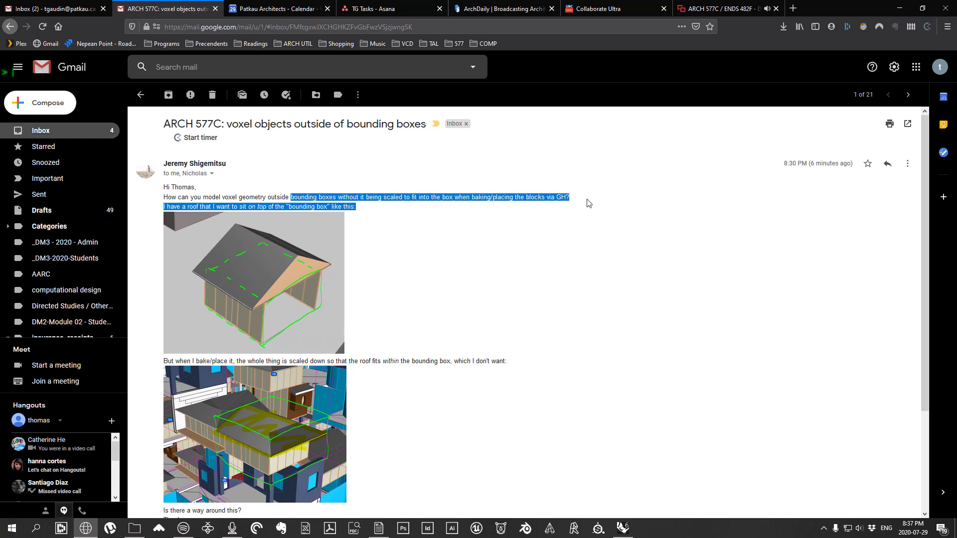
pyautogui.scroll(-2, 581, 199)
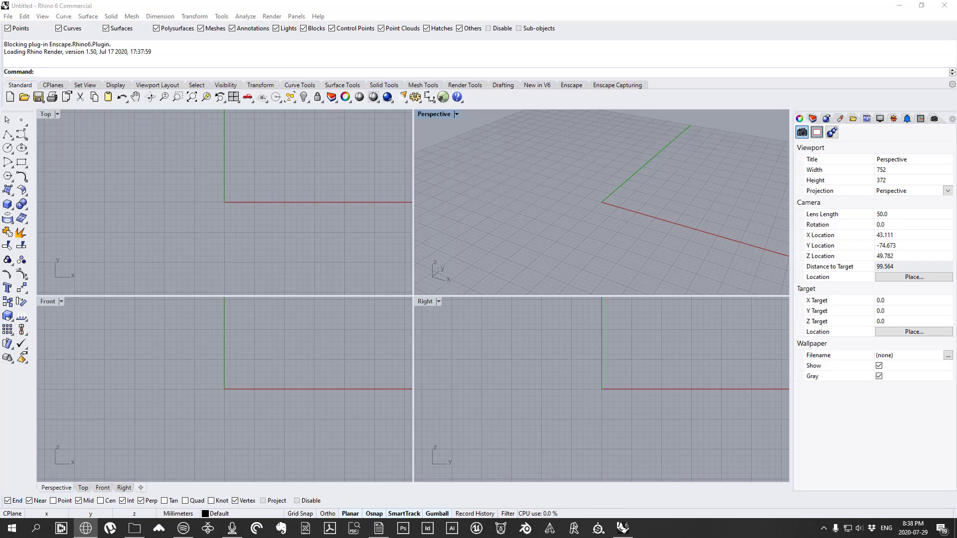
# Step: In Rhino, open the 20-07-15 Voxel Classification and Orientation definition from the Voxel Orientation lecture folder and dismiss the loading errors
pyautogui.click(8, 17)
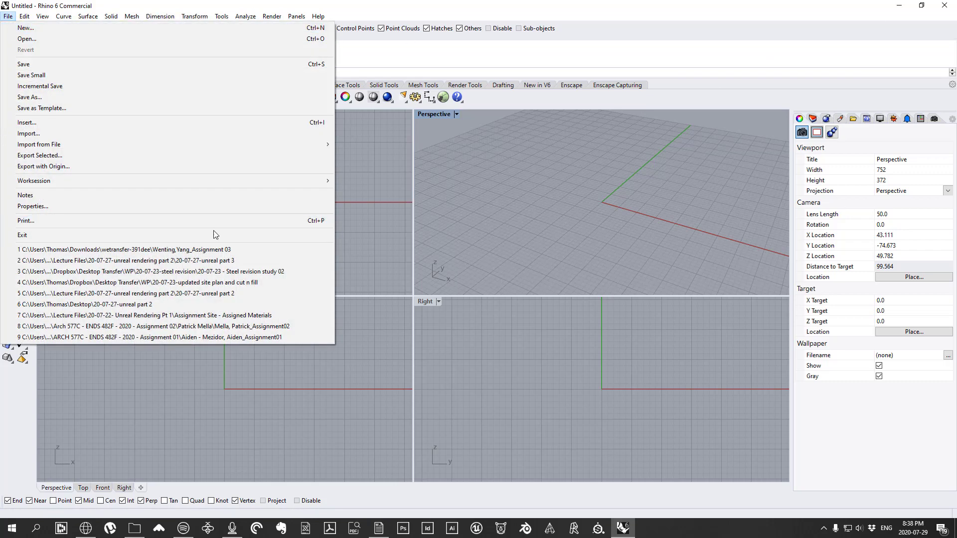
pyautogui.click(29, 39)
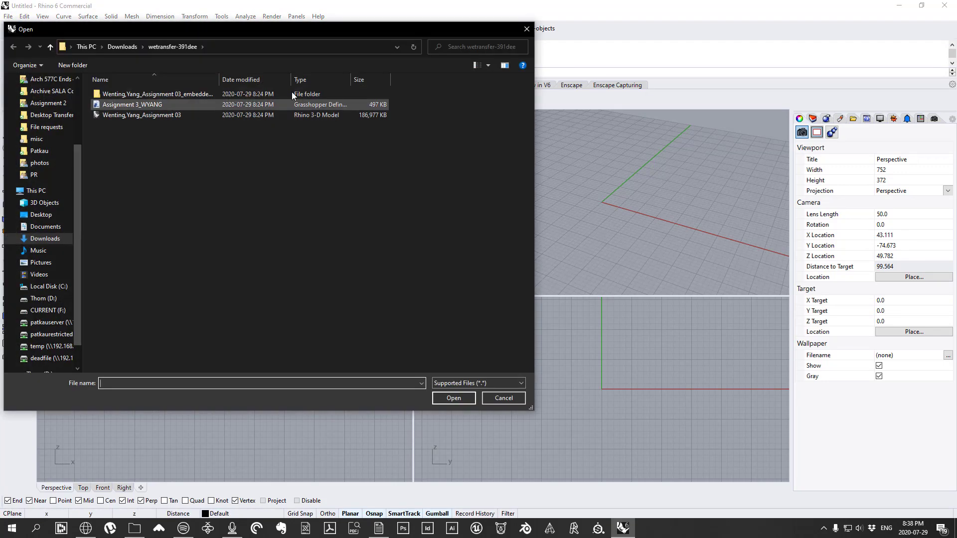
pyautogui.scroll(2, 40, 149)
pyautogui.click(53, 146)
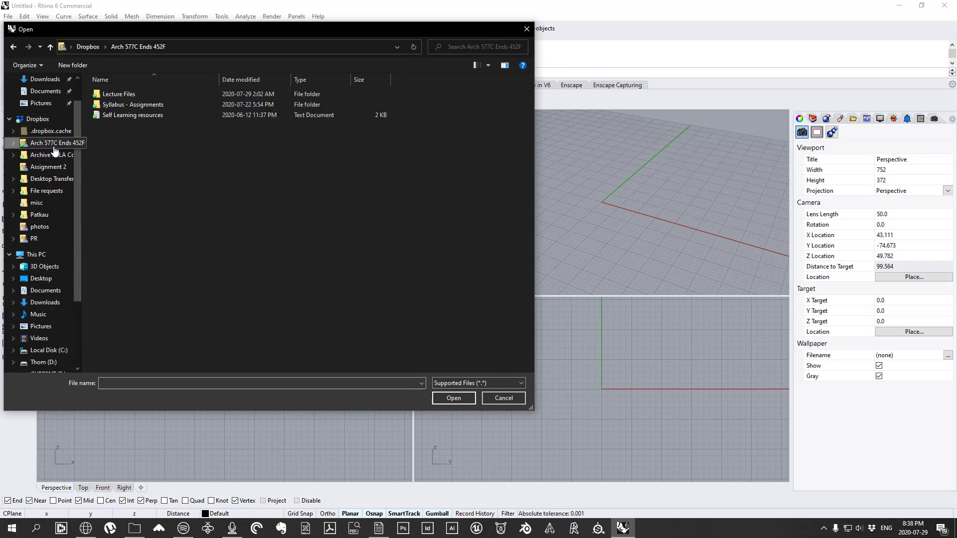
pyautogui.doubleClick(128, 98)
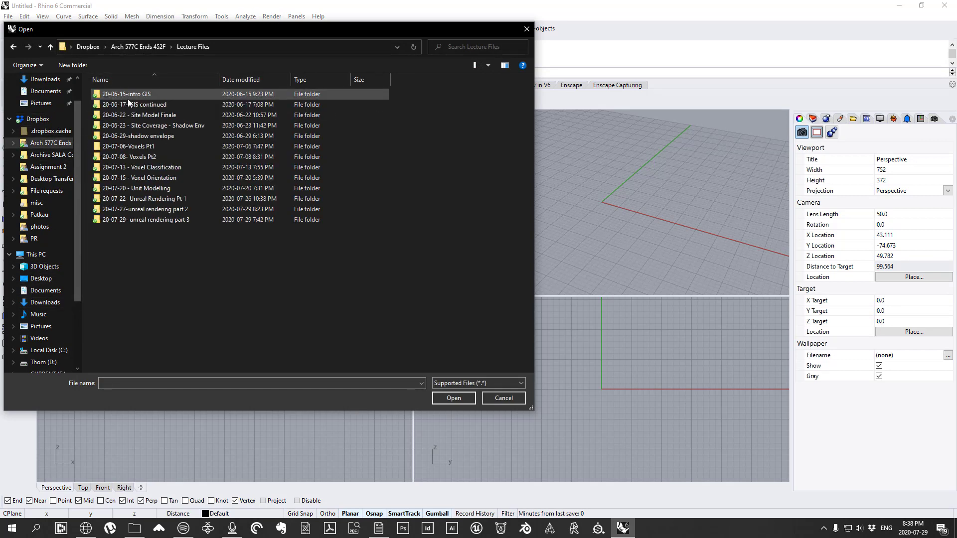
pyautogui.doubleClick(155, 178)
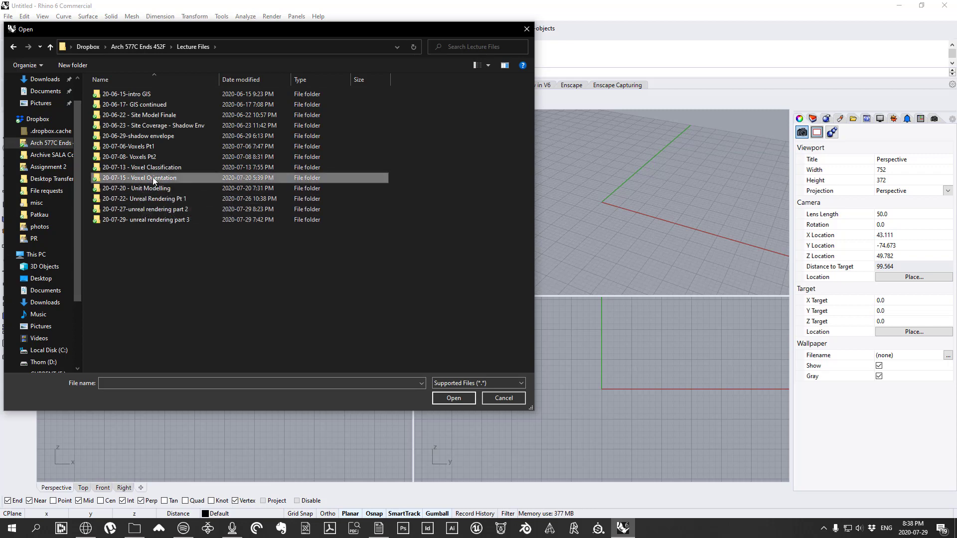
pyautogui.click(155, 94)
pyautogui.doubleClick(155, 95)
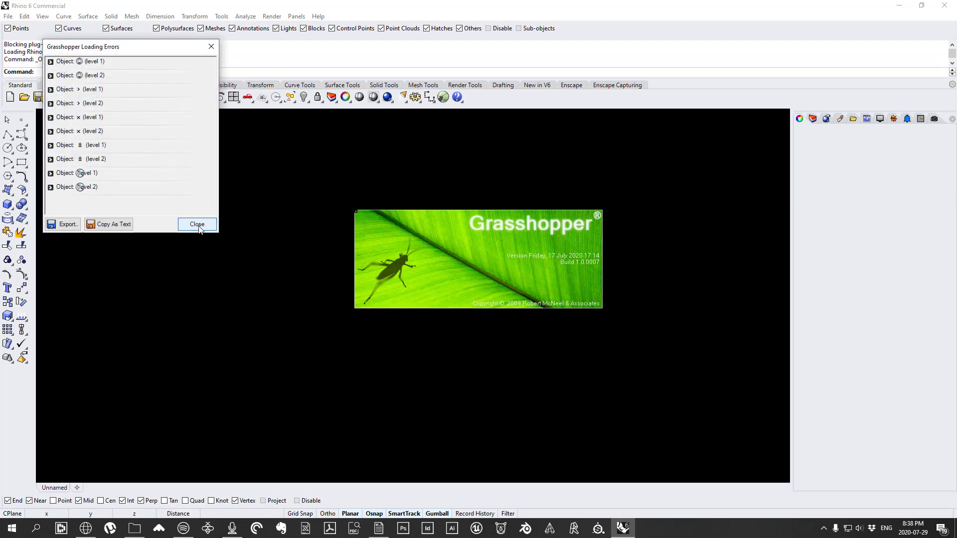
pyautogui.click(199, 223)
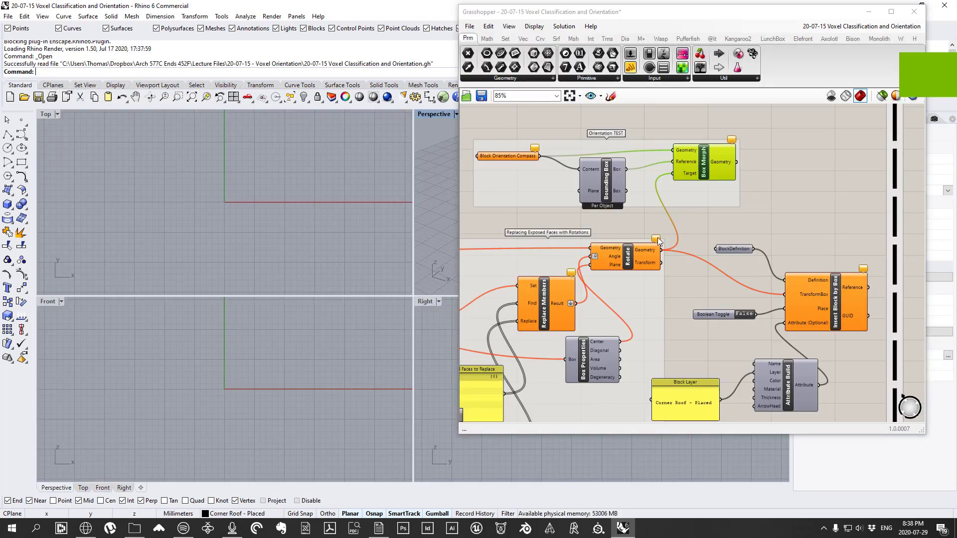
# Step: Start opening another Rhino file and browse from the Voxel Orientation lecture folder to the Syllabus - Assignments folder
pyautogui.click(26, 39)
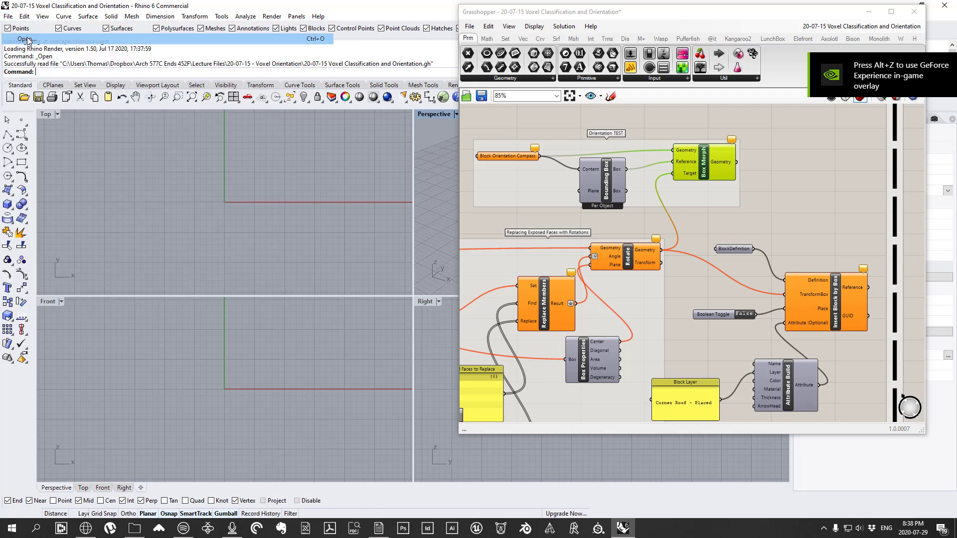
pyautogui.click(500, 300)
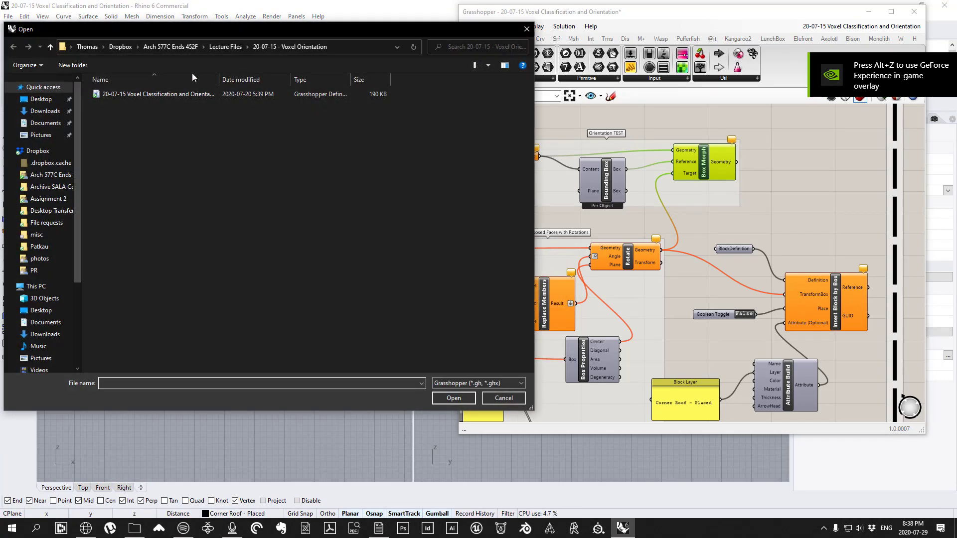
pyautogui.click(219, 46)
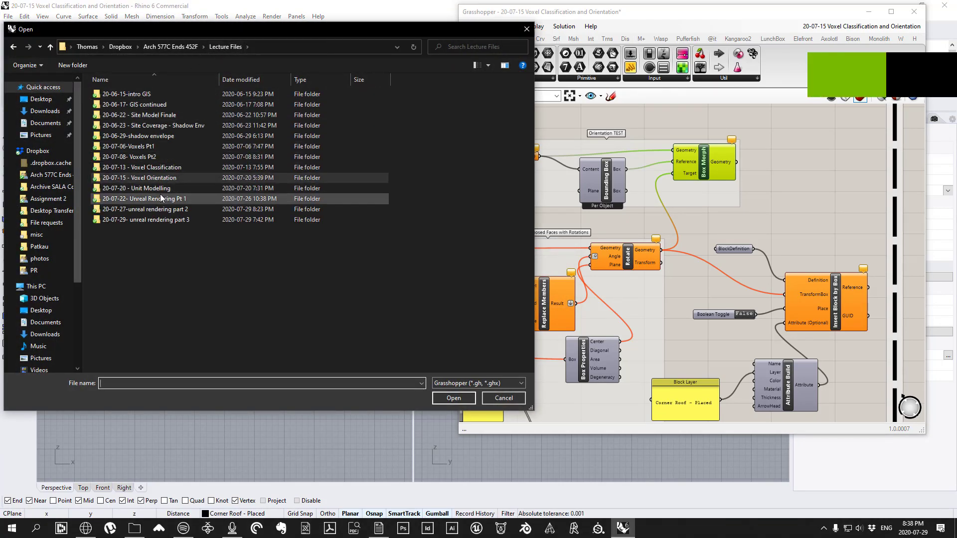
pyautogui.click(177, 45)
pyautogui.doubleClick(118, 105)
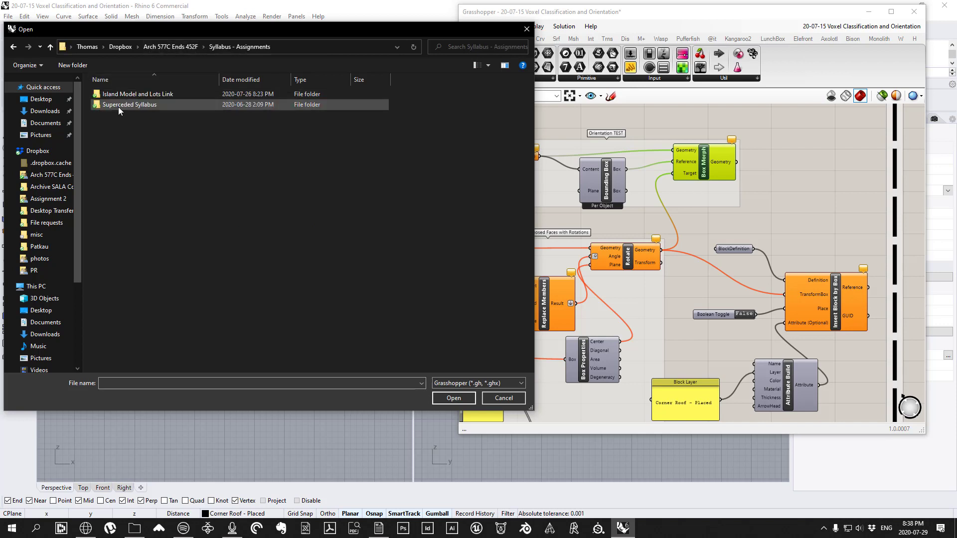
pyautogui.doubleClick(144, 96)
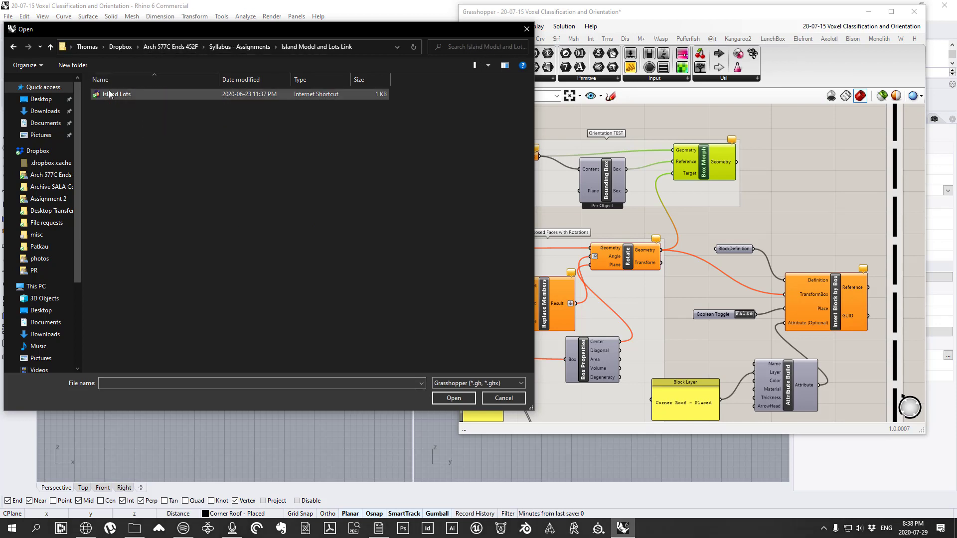
pyautogui.click(246, 46)
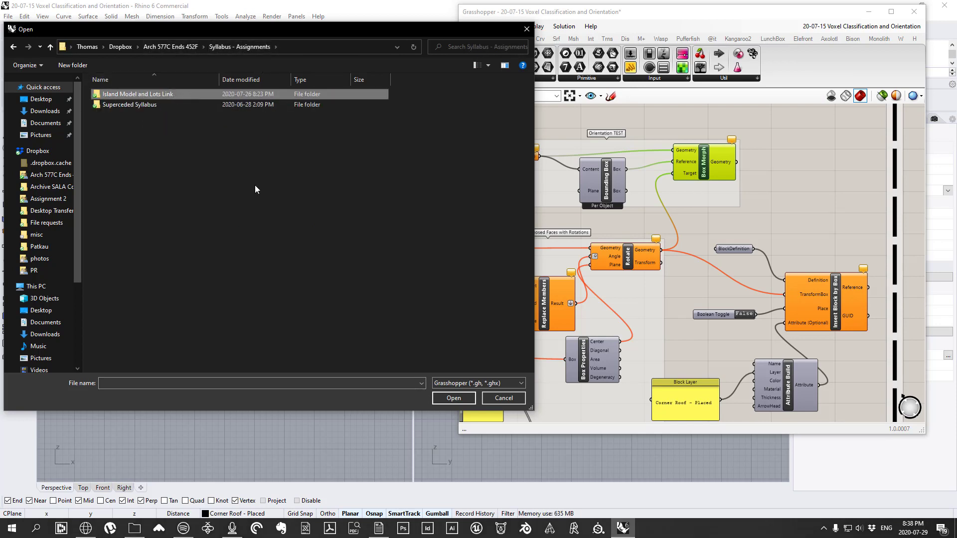
# Step: Show Rhino 3D Models (*.3dm) files and open Assignment Site from the Island Model and Lots Link folder
pyautogui.click(478, 383)
pyautogui.scroll(5, 451, 199)
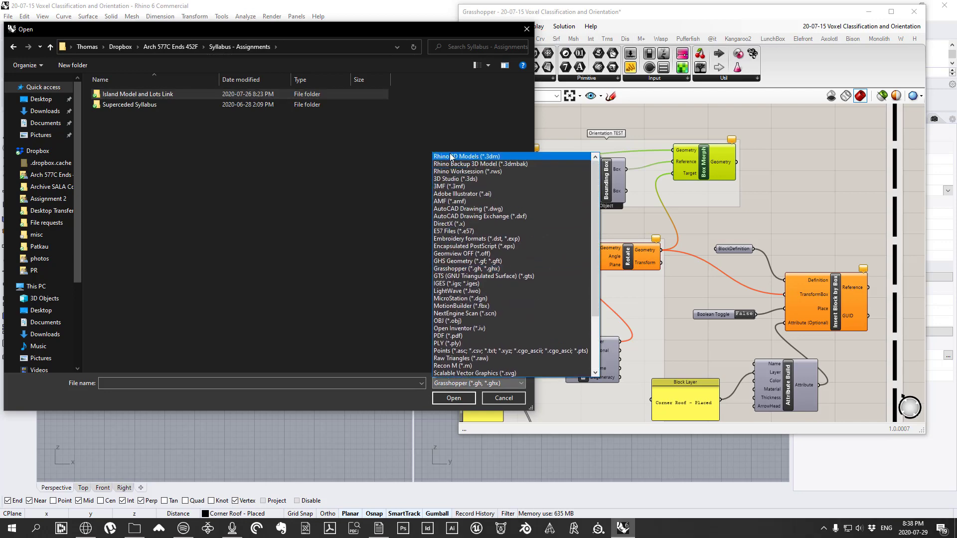
pyautogui.click(451, 157)
pyautogui.doubleClick(120, 95)
pyautogui.click(120, 95)
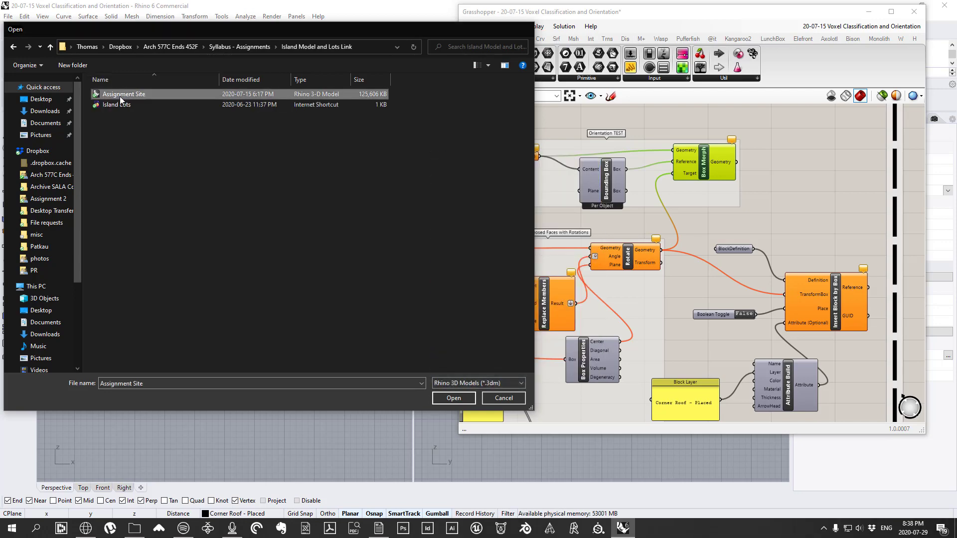
pyautogui.doubleClick(120, 97)
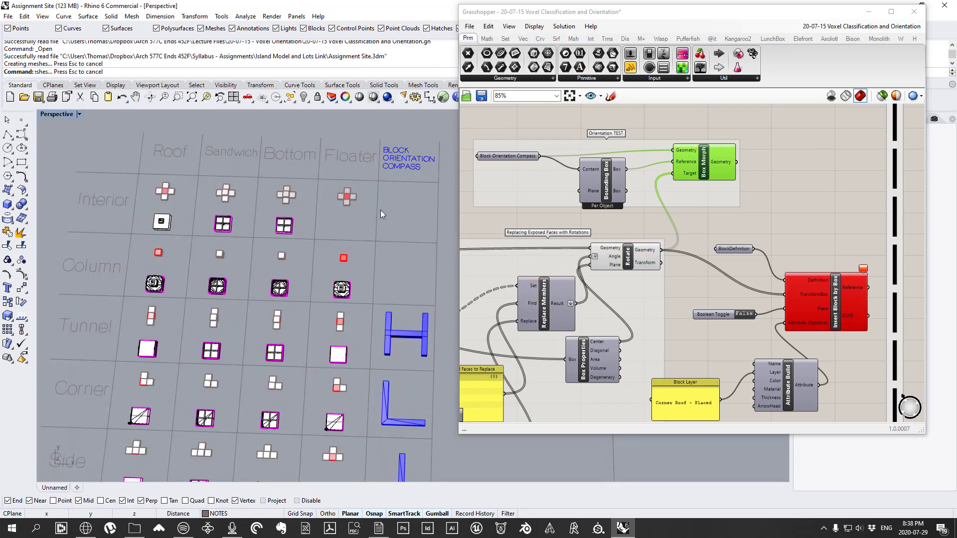
# Step: Maximize the Perspective viewport and view the voxel tower on the green demo lot
pyautogui.doubleClick(69, 115)
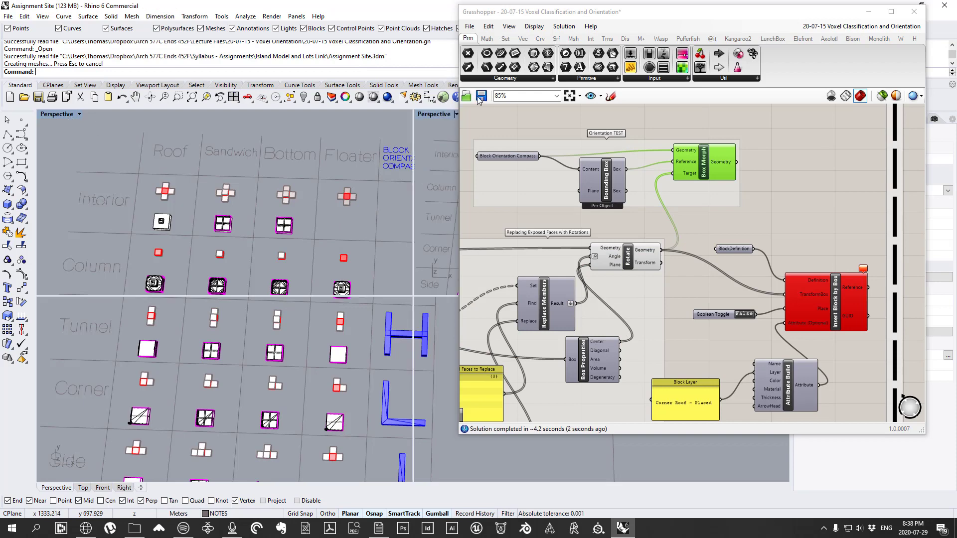
pyautogui.doubleClick(432, 114)
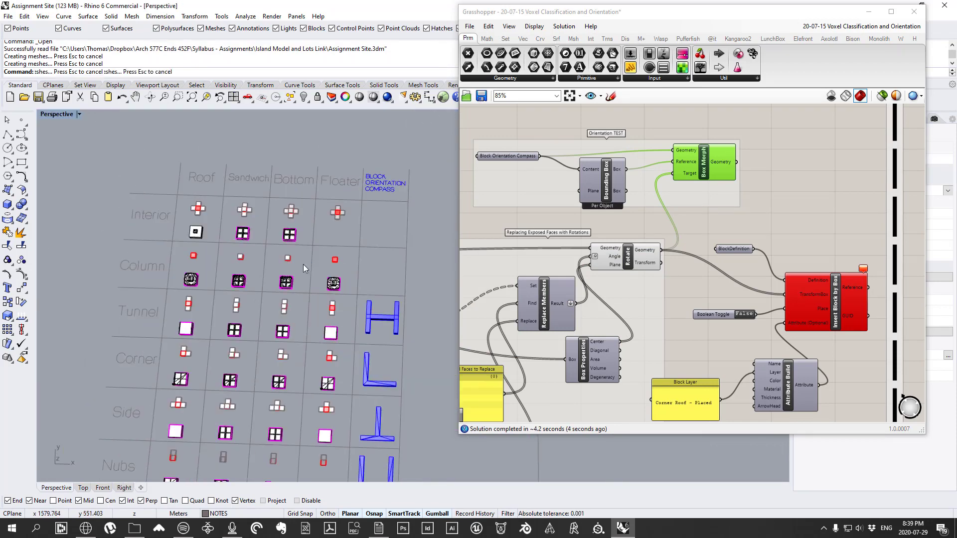
pyautogui.scroll(-5, 237, 283)
pyautogui.moveTo(194, 308); pyautogui.dragTo(134, 244, button='right')
pyautogui.scroll(8, 230, 247)
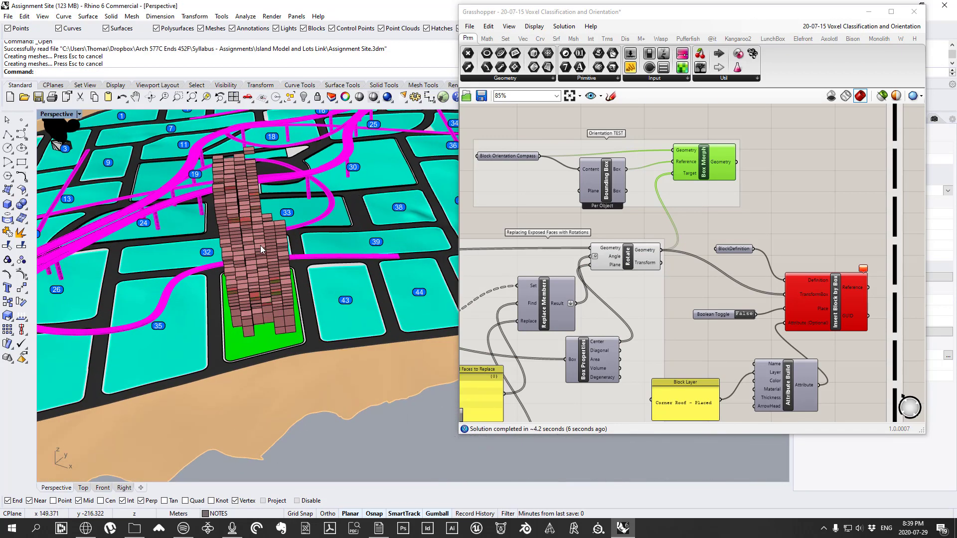
pyautogui.moveTo(260, 245); pyautogui.dragTo(252, 195, button='right')
# Step: Locate the Insert Block by Box component in the Corner Roof part of the Grasshopper definition and select it
pyautogui.scroll(-2, 697, 199)
pyautogui.scroll(-3, 699, 201)
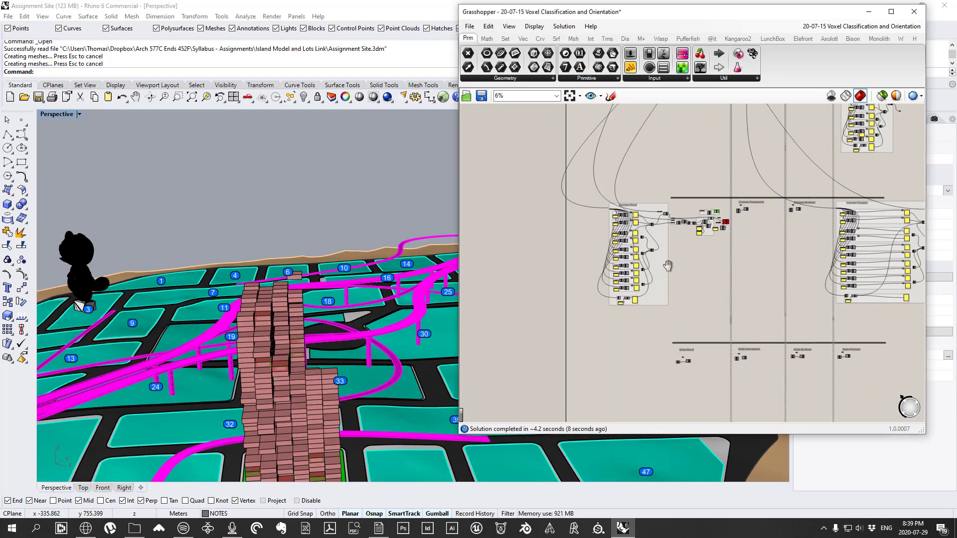
pyautogui.scroll(5, 717, 244)
pyautogui.scroll(1, 717, 244)
pyautogui.click(721, 236)
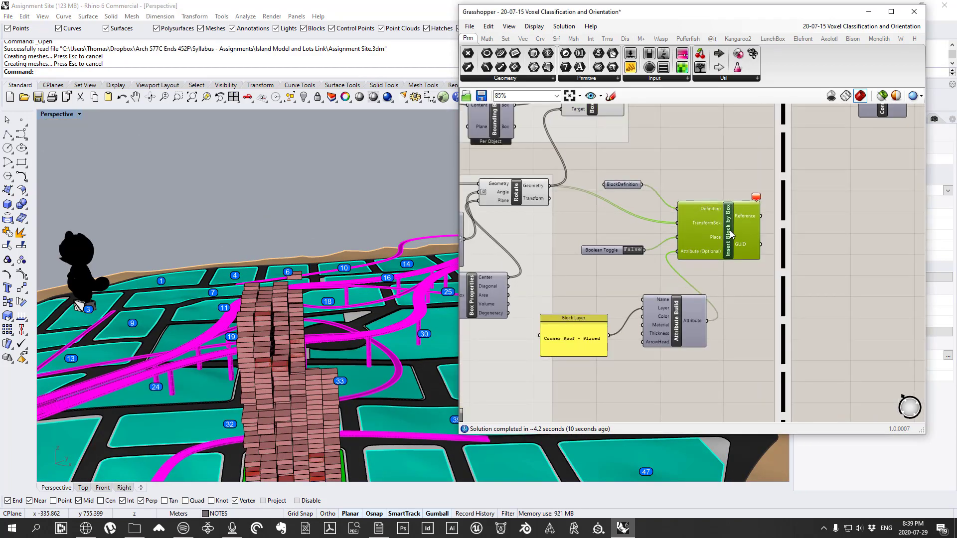
pyautogui.moveTo(731, 235); pyautogui.dragTo(732, 248)
# Step: Move the Grasshopper window off the layer list and select all objects on the TG- FSR Voxels - 9.5 FSR layer
pyautogui.moveTo(349, 299); pyautogui.dragTo(199, 324, button='right')
pyautogui.moveTo(171, 120); pyautogui.dragTo(251, 188)
pyautogui.moveTo(763, 8); pyautogui.dragTo(533, 54)
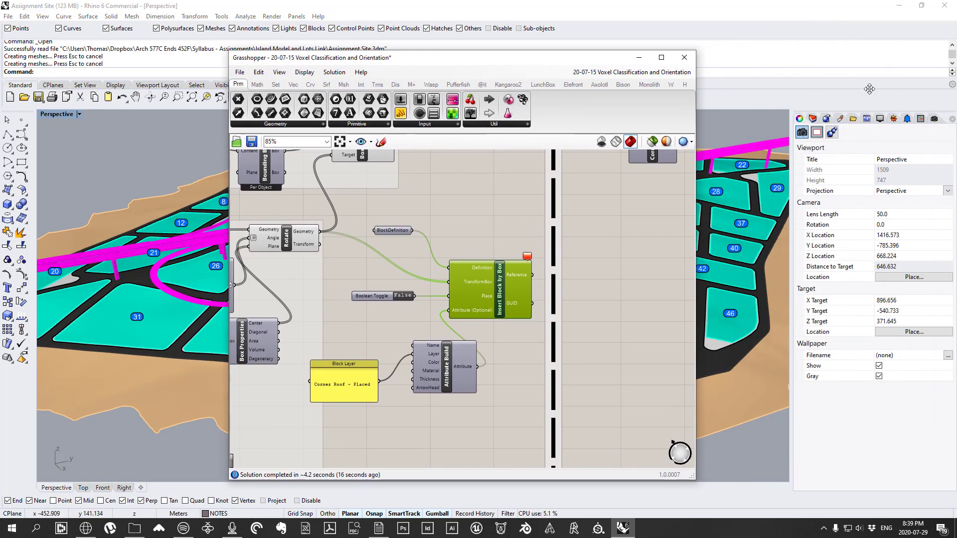
pyautogui.click(813, 120)
pyautogui.scroll(-3, 857, 378)
pyautogui.scroll(3, 857, 378)
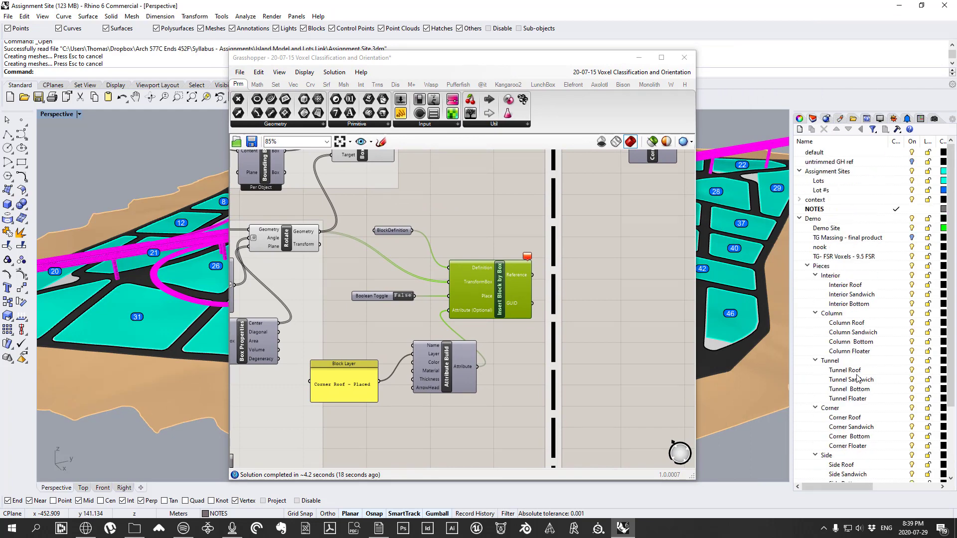
pyautogui.rightClick(846, 260)
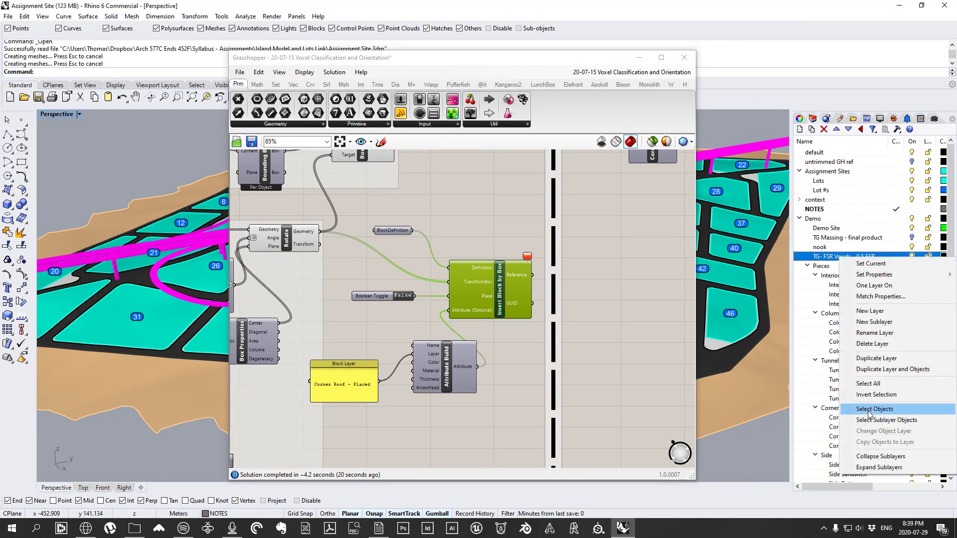
pyautogui.click(870, 409)
# Step: Zoom to the selected voxel tower, move the Grasshopper window clear of it and deselect the voxels
pyautogui.click(41, 17)
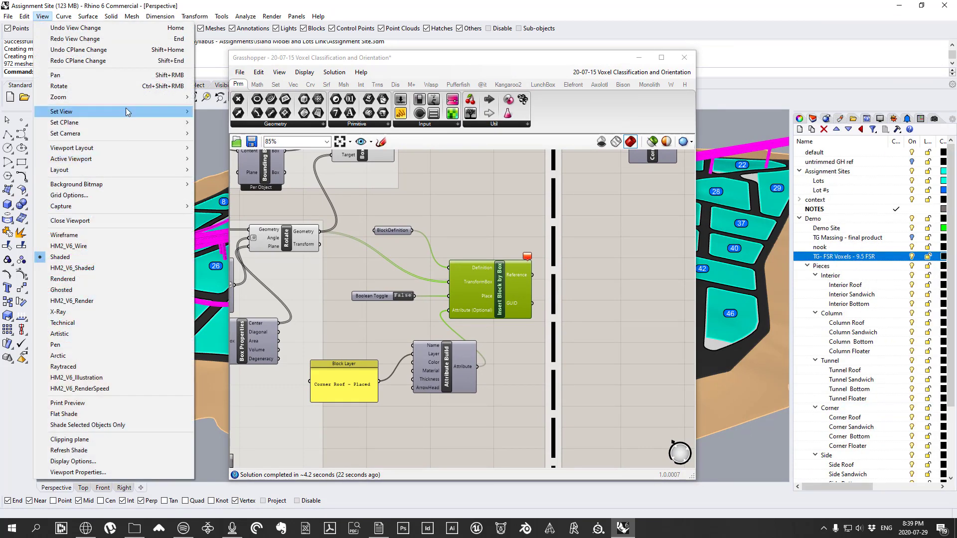
pyautogui.moveTo(114, 96)
pyautogui.click(243, 178)
pyautogui.moveTo(449, 57); pyautogui.dragTo(788, 32)
pyautogui.press('Escape')
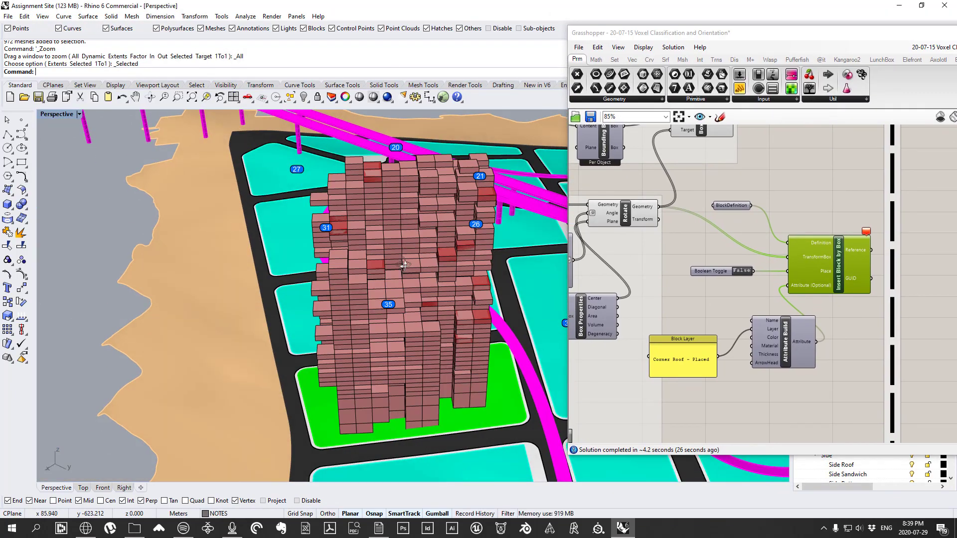
pyautogui.scroll(5, 433, 238)
pyautogui.moveTo(410, 256); pyautogui.dragTo(205, 299, button='right')
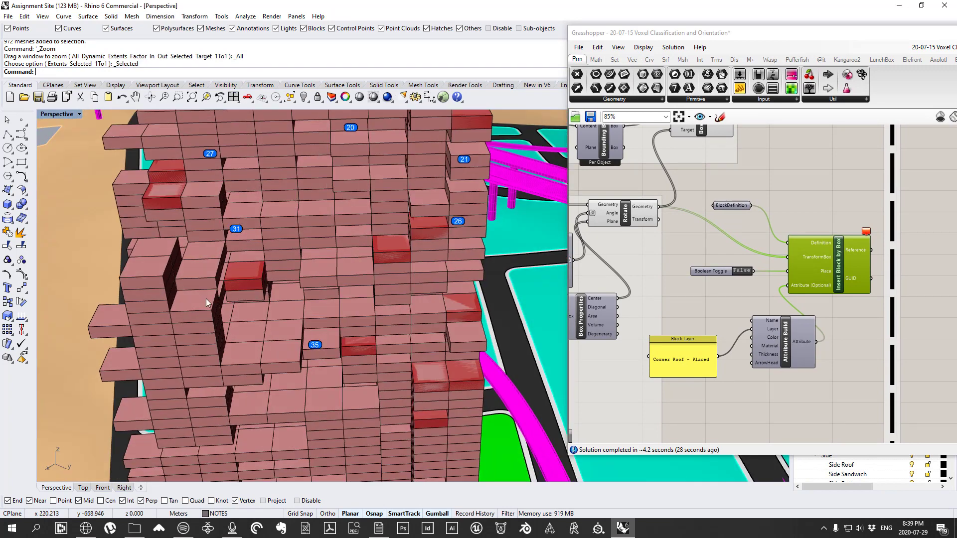
# Step: Select the Box Morph component in the Orientation TEST group to highlight its preview on the voxel tower
pyautogui.scroll(-4, 830, 287)
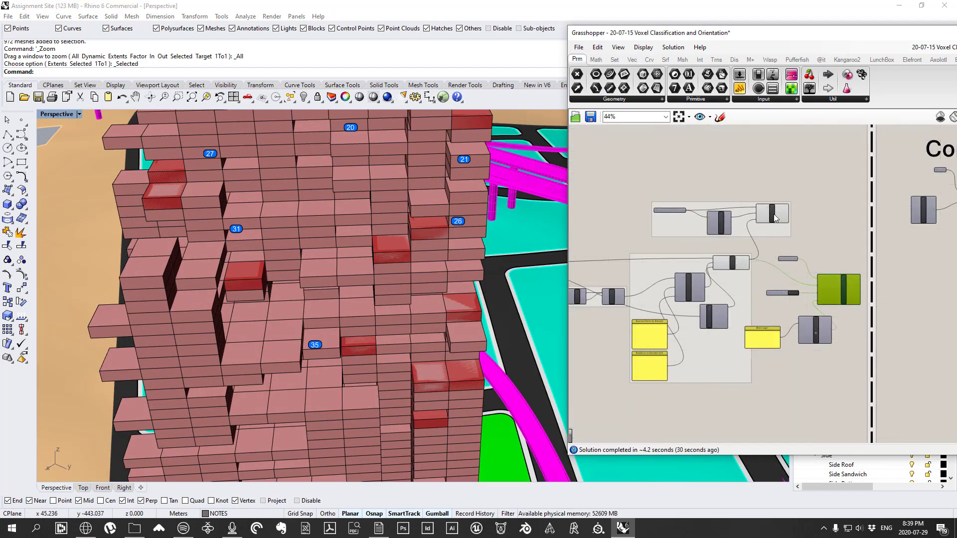
pyautogui.click(774, 214)
pyautogui.scroll(1, 802, 276)
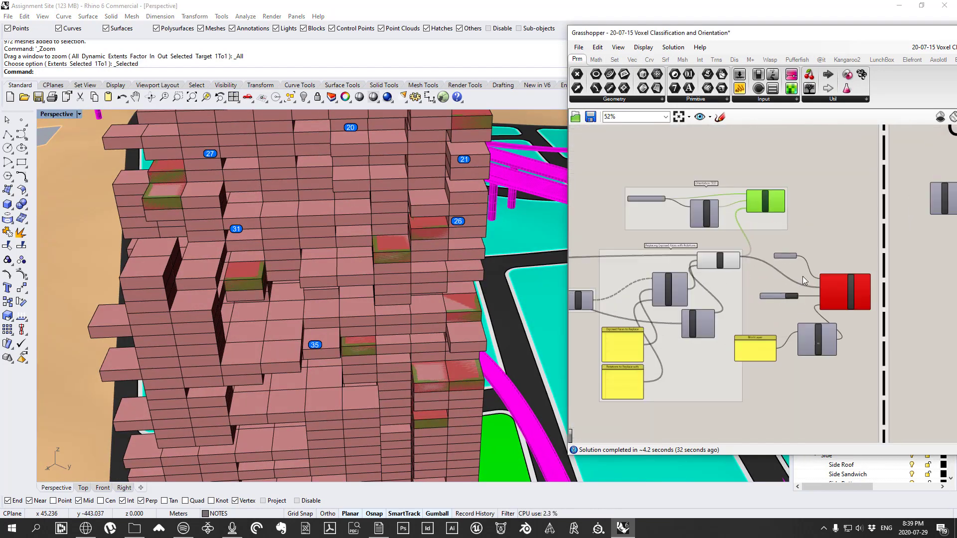
pyautogui.scroll(3, 802, 276)
# Step: Go to the block matrix beside the island and select the bounding box of the Tunnel Bottom block
pyautogui.scroll(-5, 312, 194)
pyautogui.moveTo(312, 195); pyautogui.dragTo(307, 270, button='right')
pyautogui.scroll(15, 325, 336)
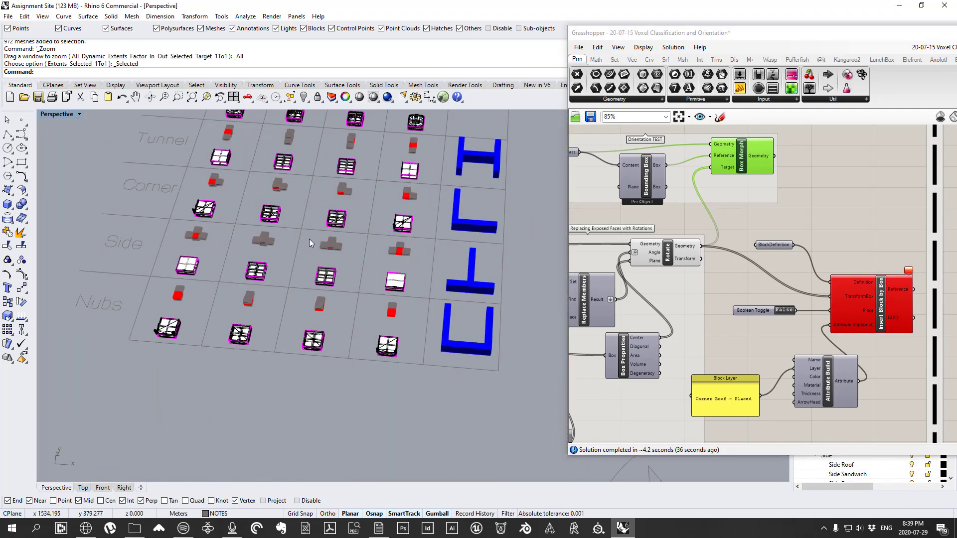
pyautogui.scroll(3, 365, 232)
pyautogui.scroll(-3, 390, 231)
pyautogui.scroll(6, 381, 217)
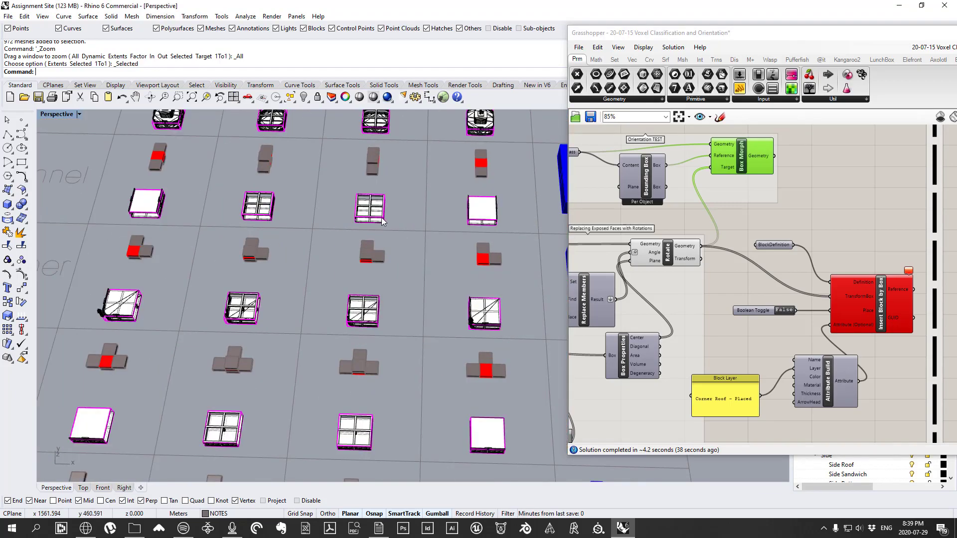
pyautogui.scroll(3, 381, 217)
pyautogui.click(396, 235)
pyautogui.click(418, 261)
# Step: Compare the block matrix with the voxel tower on the site and the Corner Roof group of the definition
pyautogui.scroll(-8, 425, 220)
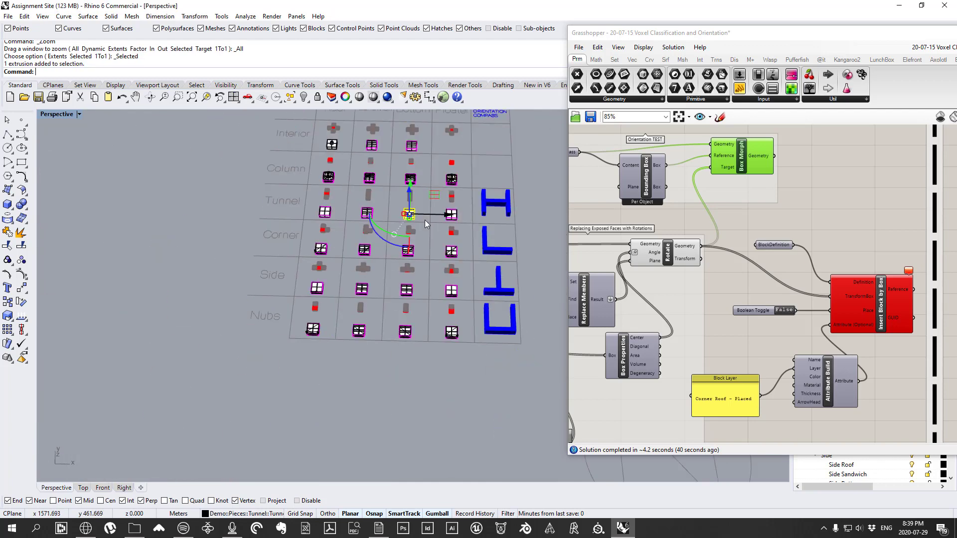
pyautogui.scroll(-8, 433, 221)
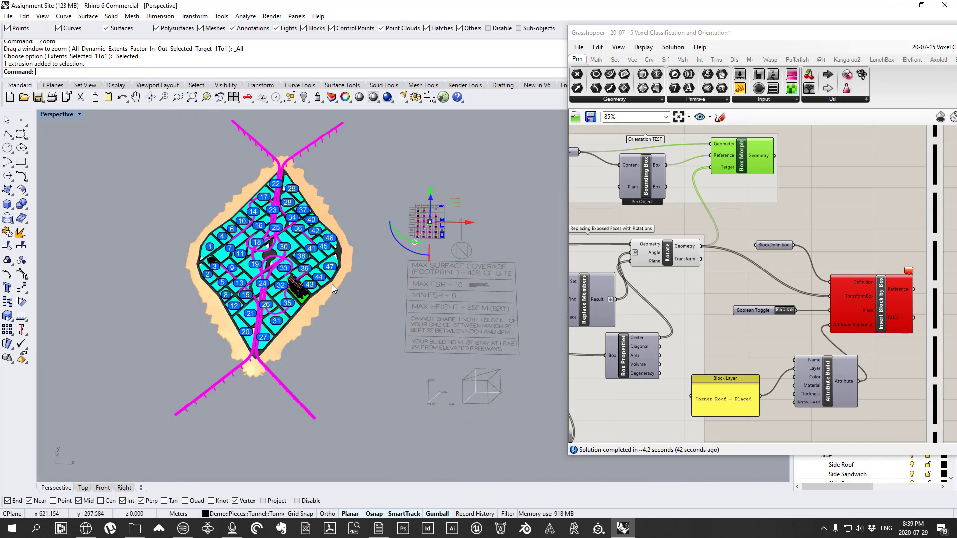
pyautogui.scroll(8, 332, 286)
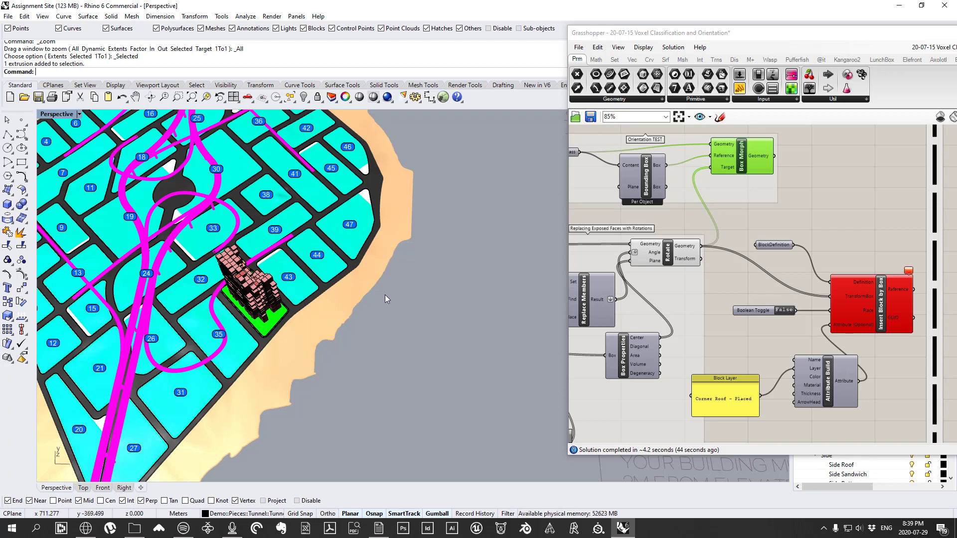
pyautogui.scroll(-8, 439, 178)
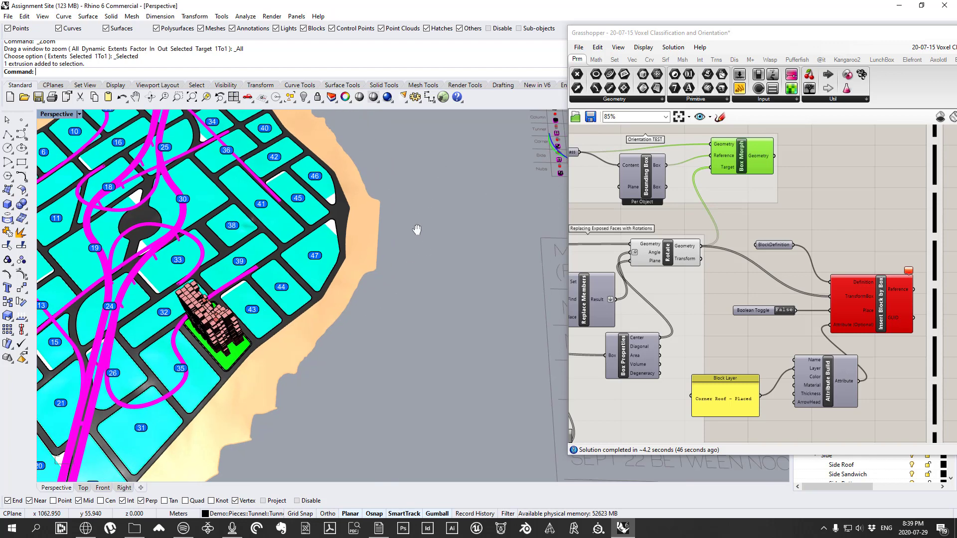
pyautogui.scroll(8, 426, 157)
pyautogui.keyDown('shift'); pyautogui.moveTo(308, 256); pyautogui.dragTo(363, 246, button='right'); pyautogui.keyUp('shift')
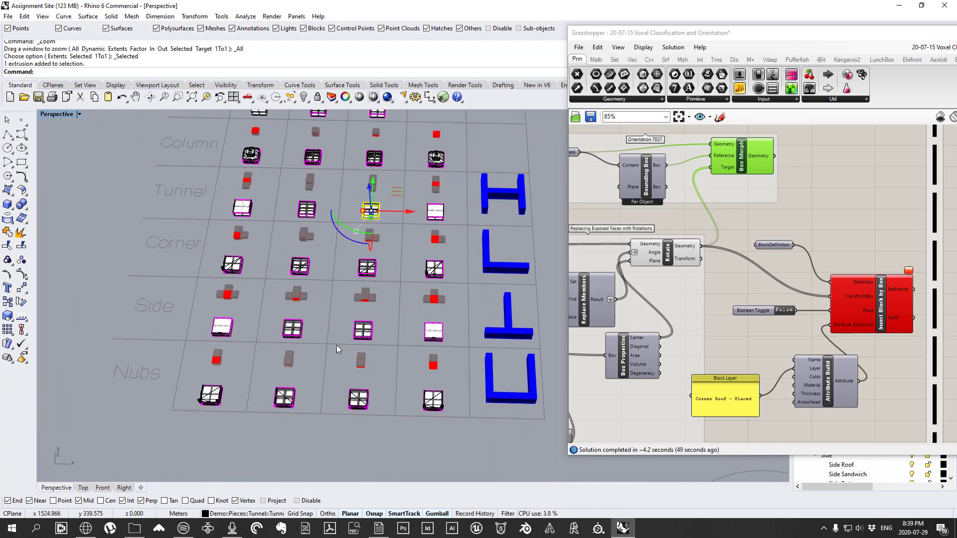
pyautogui.scroll(-10, 700, 299)
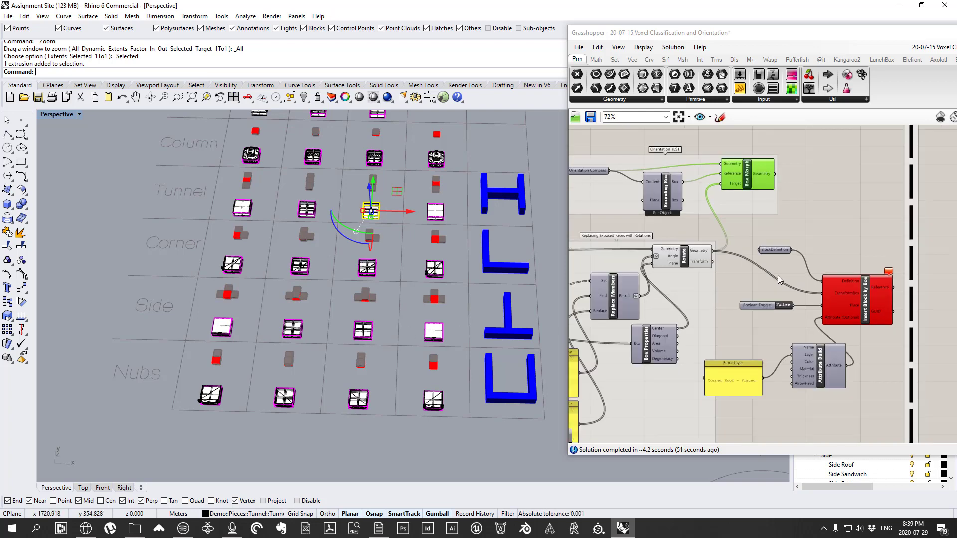
pyautogui.scroll(2, 703, 281)
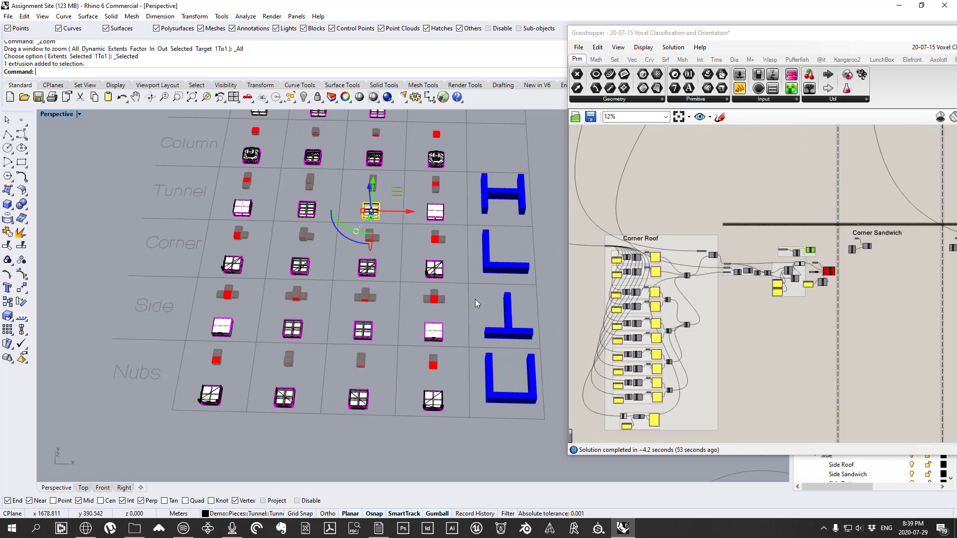
pyautogui.scroll(-2, 435, 304)
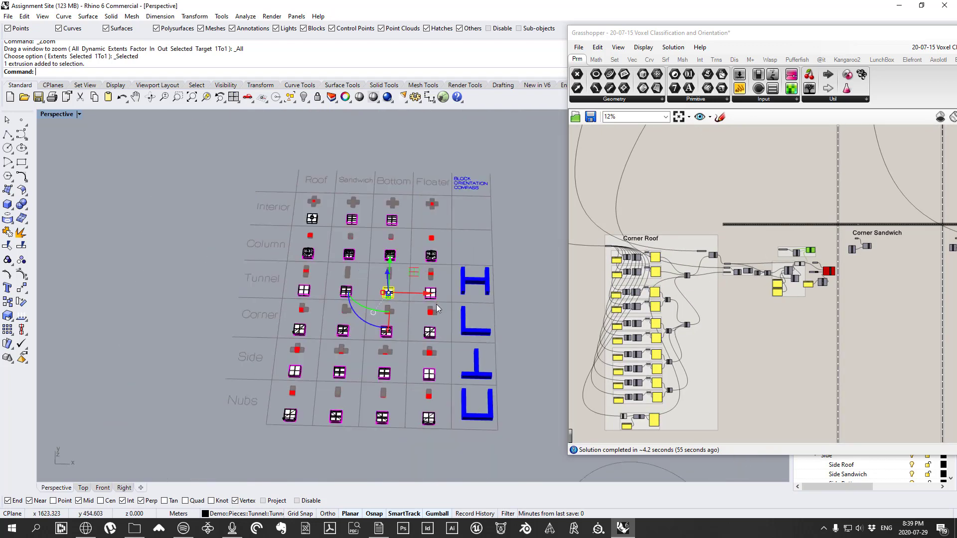
# Step: Select all the Corner Roof block's geometry in the matrix, leaving out its magenta bounding box
pyautogui.scroll(3, 304, 325)
pyautogui.scroll(2, 302, 329)
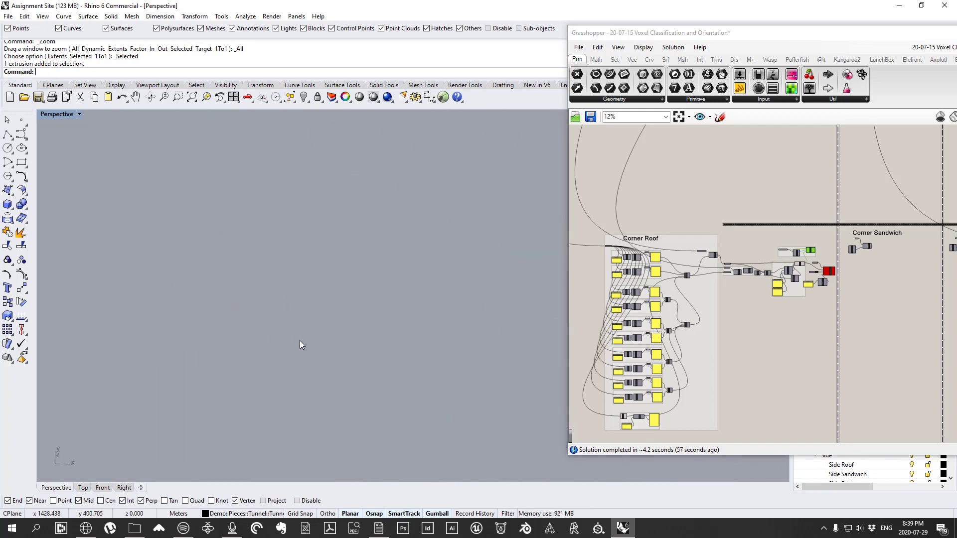
pyautogui.scroll(5, 330, 351)
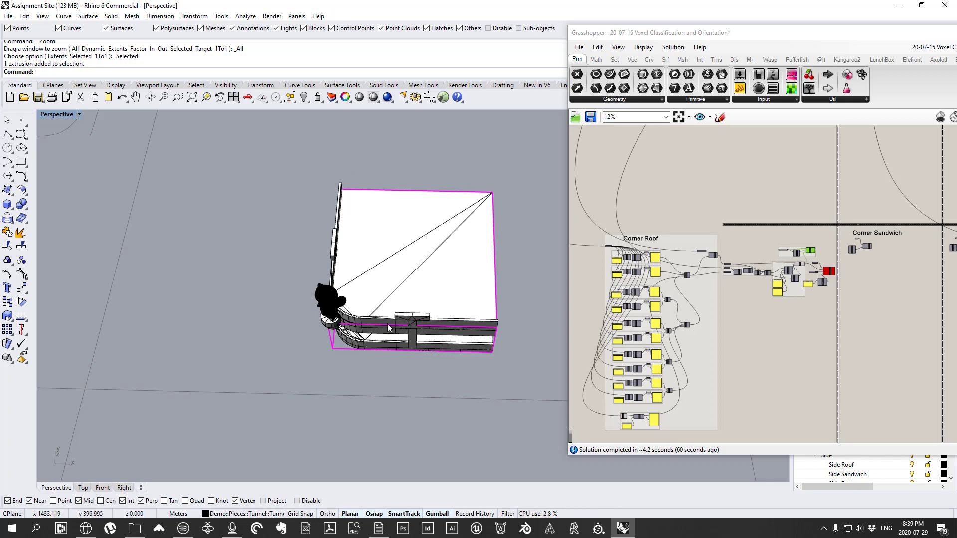
pyautogui.moveTo(292, 155); pyautogui.dragTo(532, 369)
pyautogui.keyDown('ctrl'); pyautogui.click(340, 351); pyautogui.keyUp('ctrl')
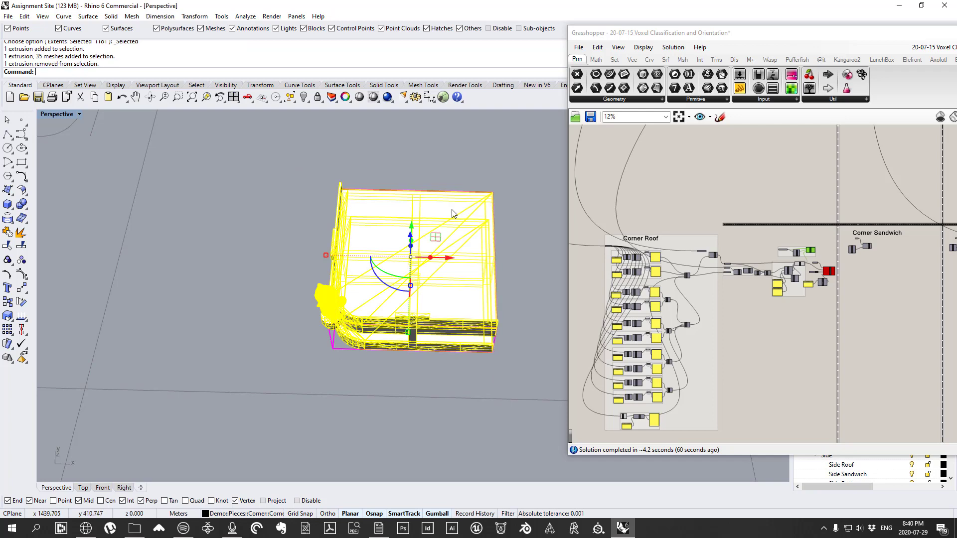
# Step: Define the selected Corner Roof geometry as a block named "corner roof", with its base point at the bounding box's front lower corner
pyautogui.press('Return')
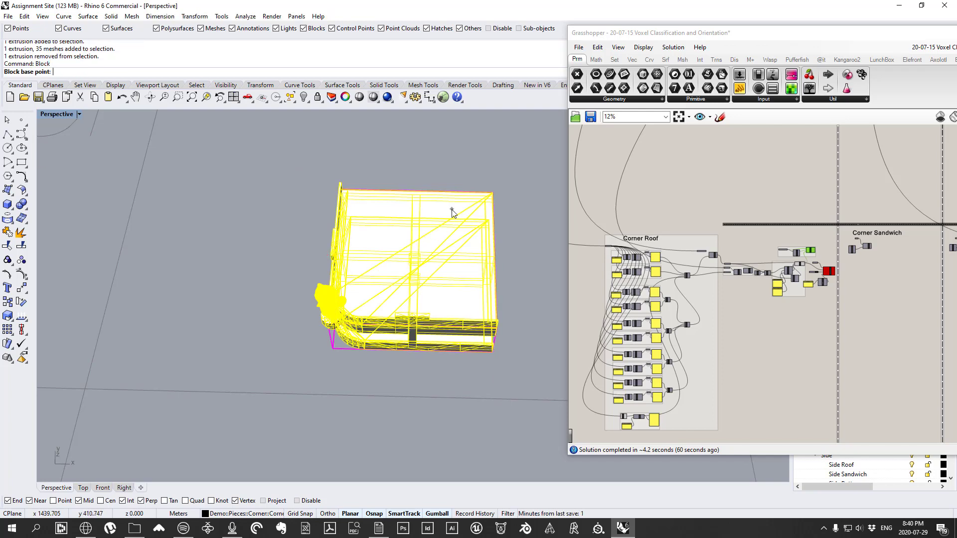
pyautogui.click(334, 351)
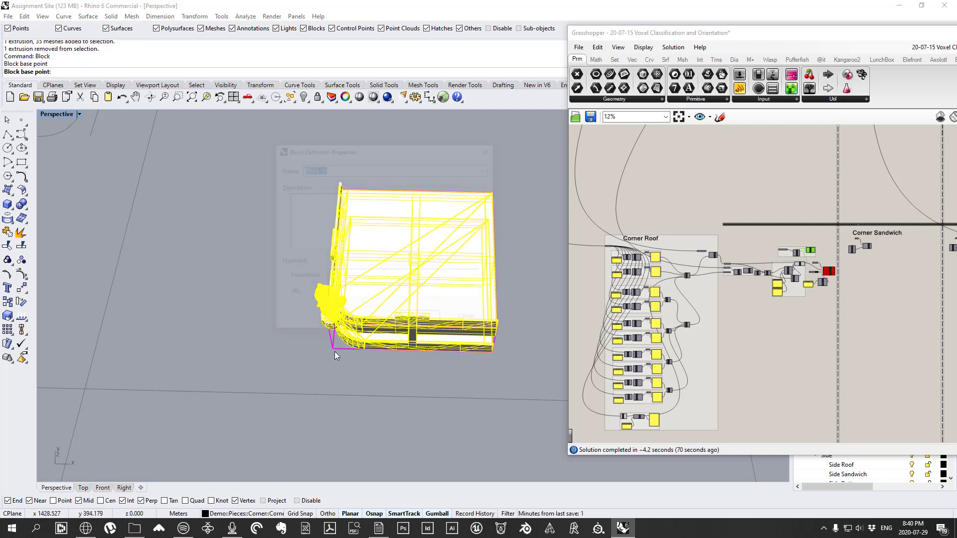
pyautogui.write('corner roof')
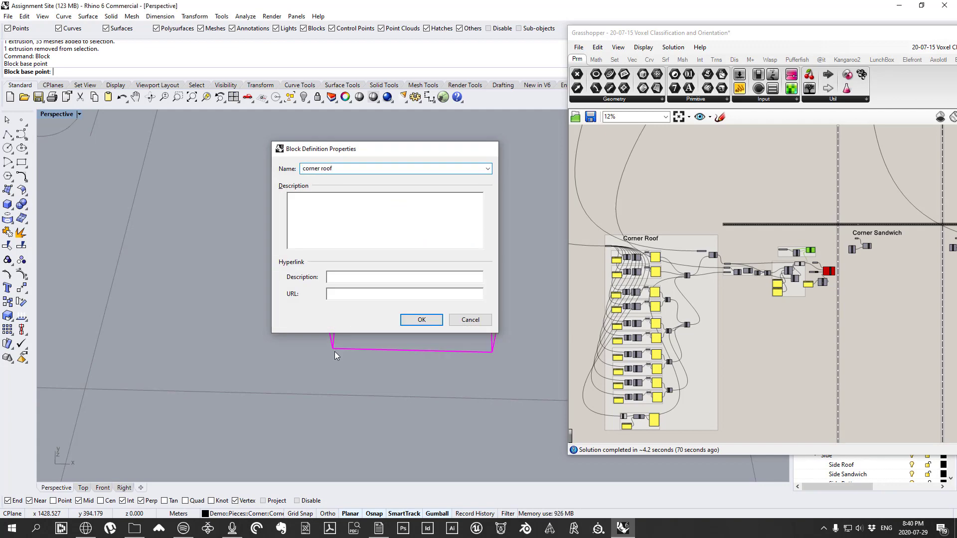
pyautogui.press('Return')
# Step: Assign the corner roof block to the BlockDefinition parameter of Insert Block by Box and trigger its placement on the voxels
pyautogui.scroll(10, 792, 254)
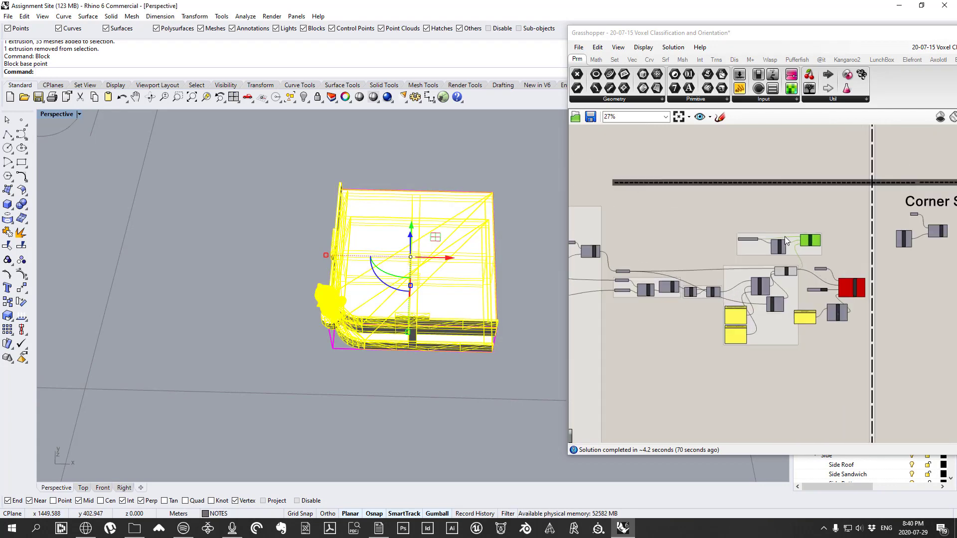
pyautogui.moveTo(753, 287); pyautogui.dragTo(546, 206, button='right')
pyautogui.scroll(2, 688, 294)
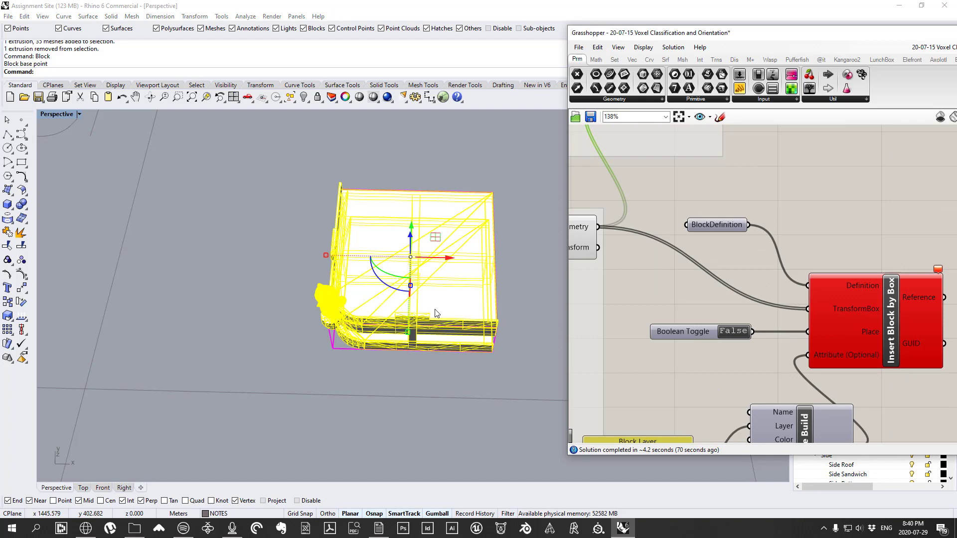
pyautogui.click(348, 357)
pyautogui.click(334, 299)
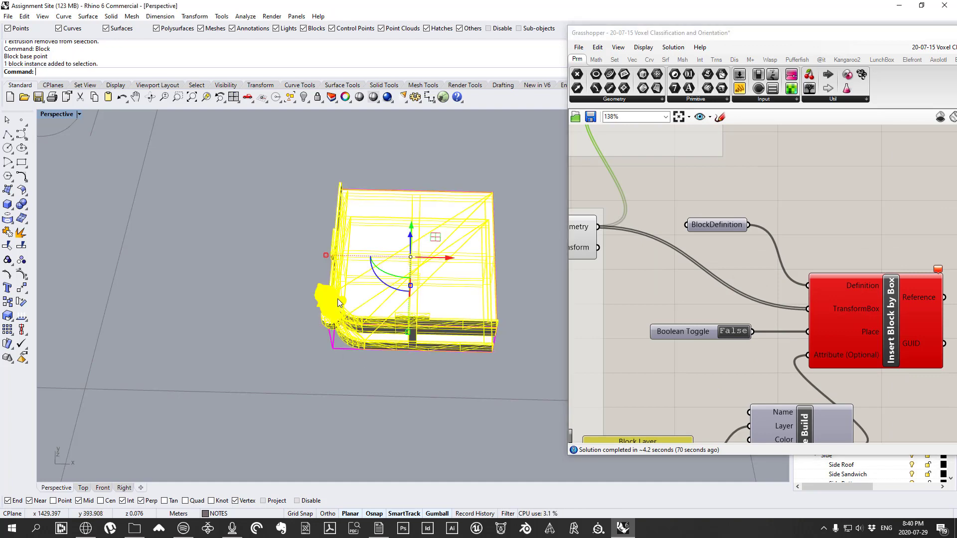
pyautogui.rightClick(720, 227)
pyautogui.click(761, 325)
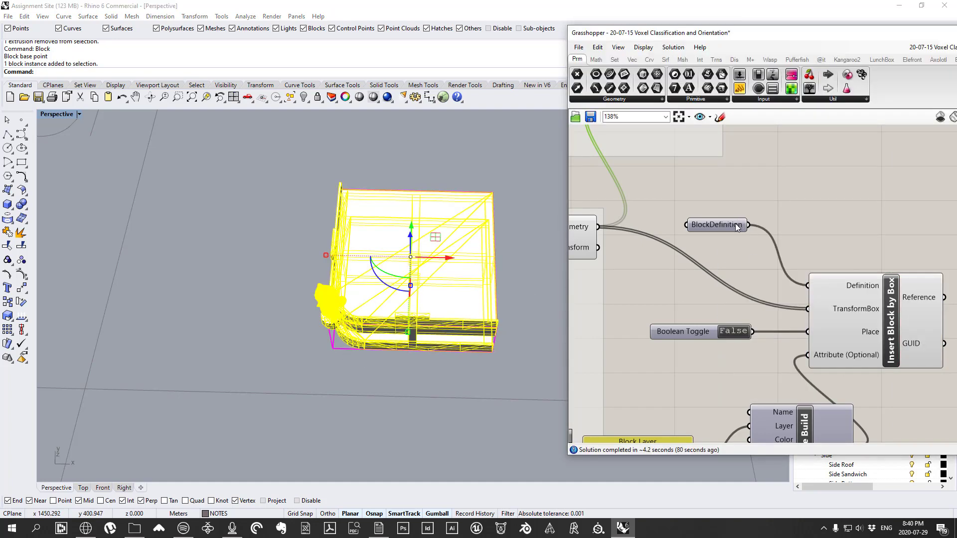
pyautogui.click(743, 332)
# Step: Delete a green voxel mesh on the tower to expose the corner roof block placed inside it
pyautogui.click(289, 286)
pyautogui.scroll(-15, 415, 265)
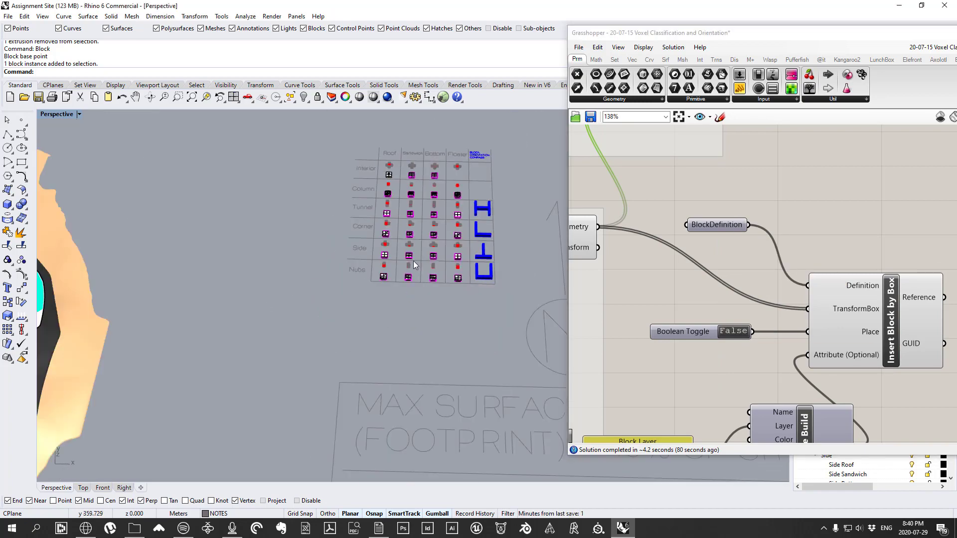
pyautogui.moveTo(367, 305); pyautogui.dragTo(251, 206, button='right')
pyautogui.scroll(10, 215, 204)
pyautogui.scroll(-8, 315, 259)
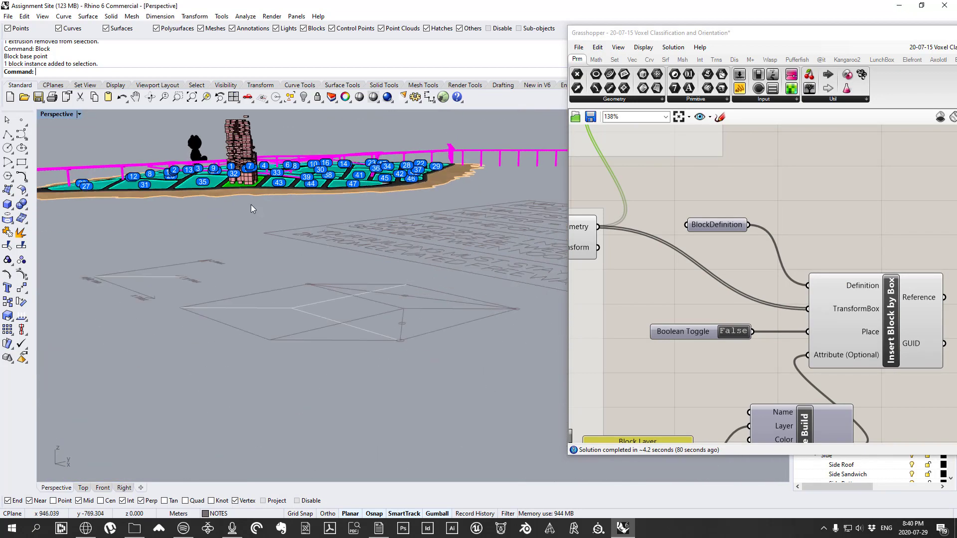
pyautogui.scroll(4, 236, 132)
pyautogui.scroll(8, 258, 171)
pyautogui.scroll(-5, 273, 189)
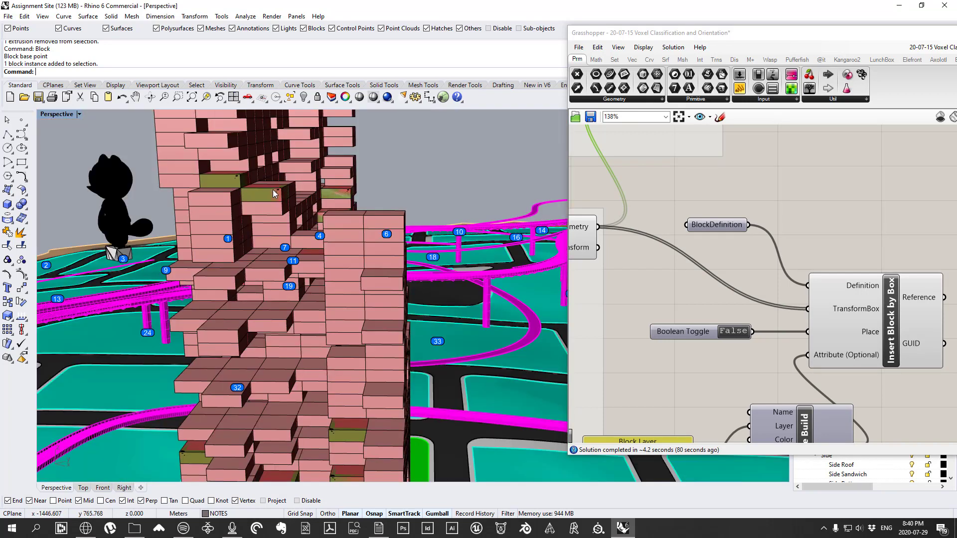
pyautogui.click(265, 190)
pyautogui.scroll(5, 265, 191)
pyautogui.scroll(-5, 263, 189)
pyautogui.scroll(5, 264, 189)
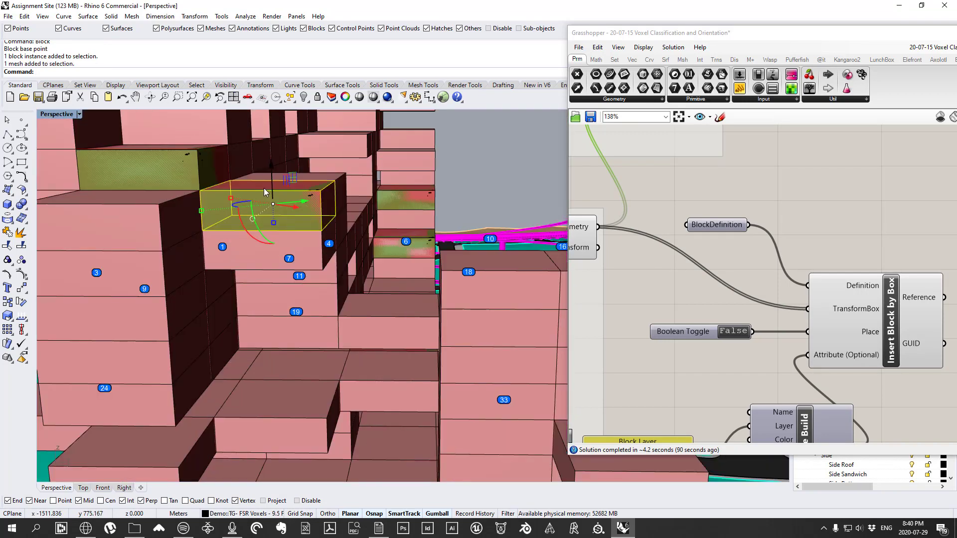
pyautogui.press('Delete')
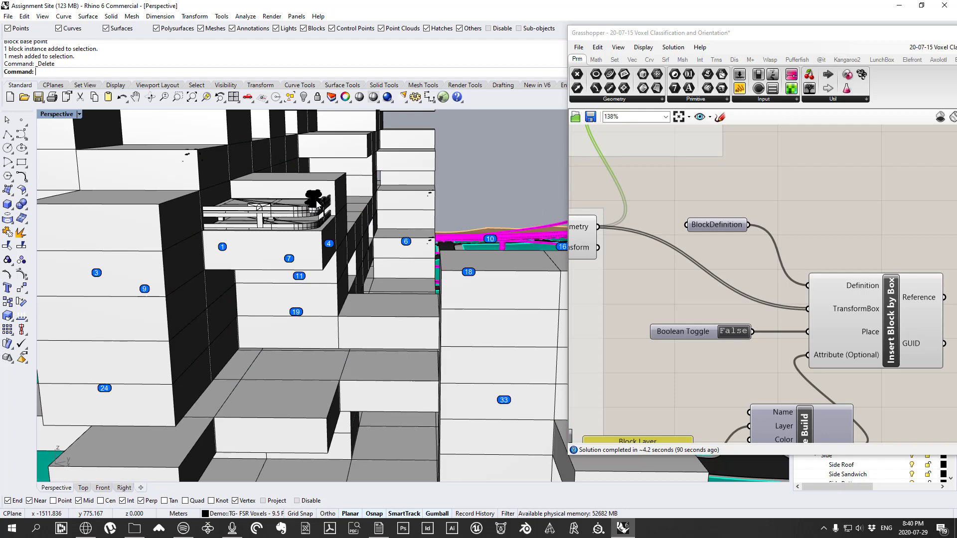
# Step: Undo the voxel mesh deletion and the Grasshopper placement of the corner roof blocks
pyautogui.hotkey('ctrl', 'z')
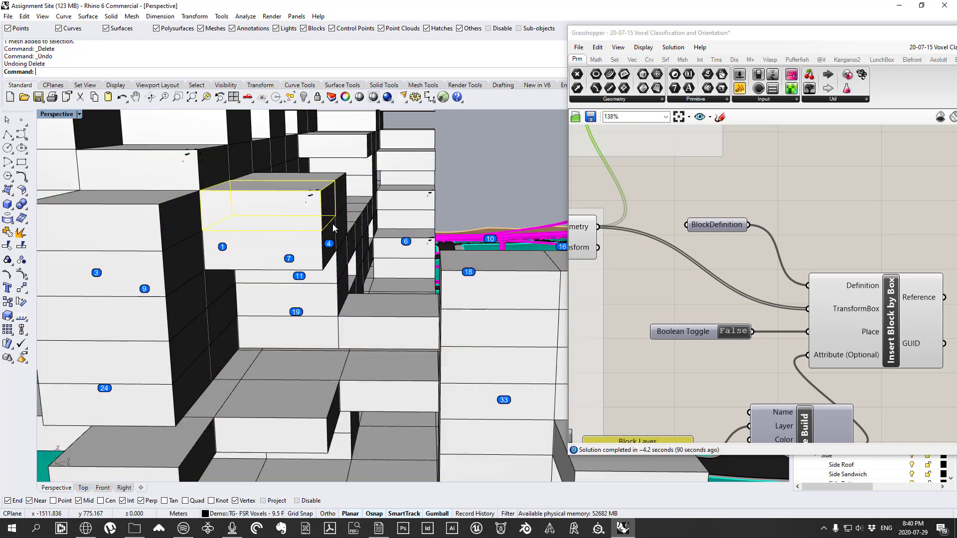
pyautogui.hotkey('ctrl', 'z')
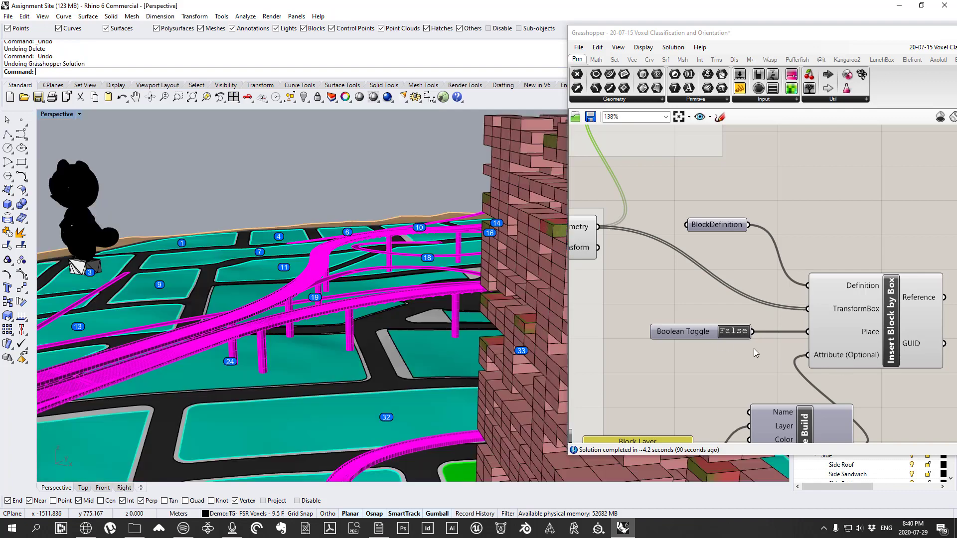
pyautogui.click(298, 264)
# Step: Return to the block matrix, undo the creation of the corner roof block and clear the selection
pyautogui.keyDown('shift'); pyautogui.moveTo(416, 286); pyautogui.dragTo(319, 379, button='right'); pyautogui.keyUp('shift')
pyautogui.scroll(6, 298, 264)
pyautogui.scroll(-10, 298, 264)
pyautogui.scroll(-8, 302, 260)
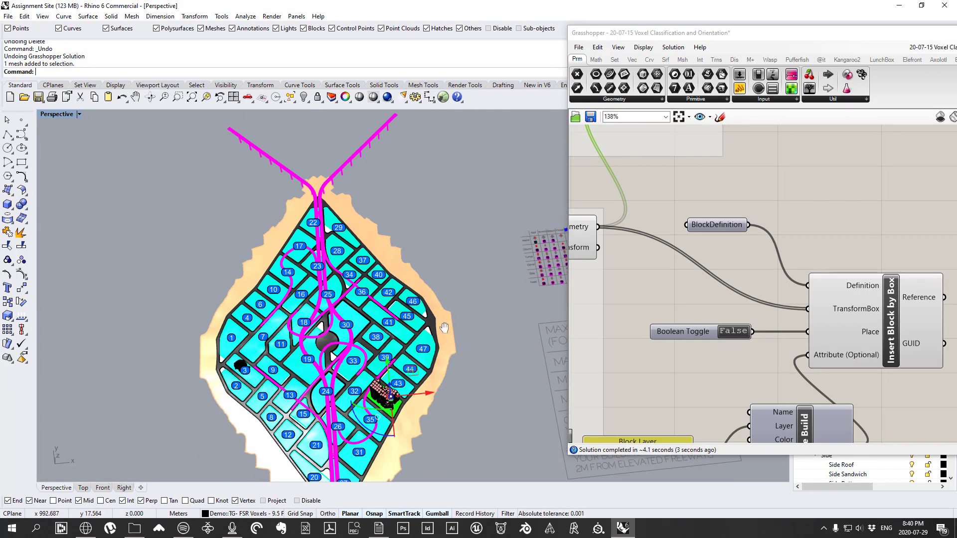
pyautogui.keyDown('shift'); pyautogui.moveTo(524, 279); pyautogui.dragTo(322, 286, button='right'); pyautogui.keyUp('shift')
pyautogui.scroll(6, 322, 286)
pyautogui.scroll(10, 321, 286)
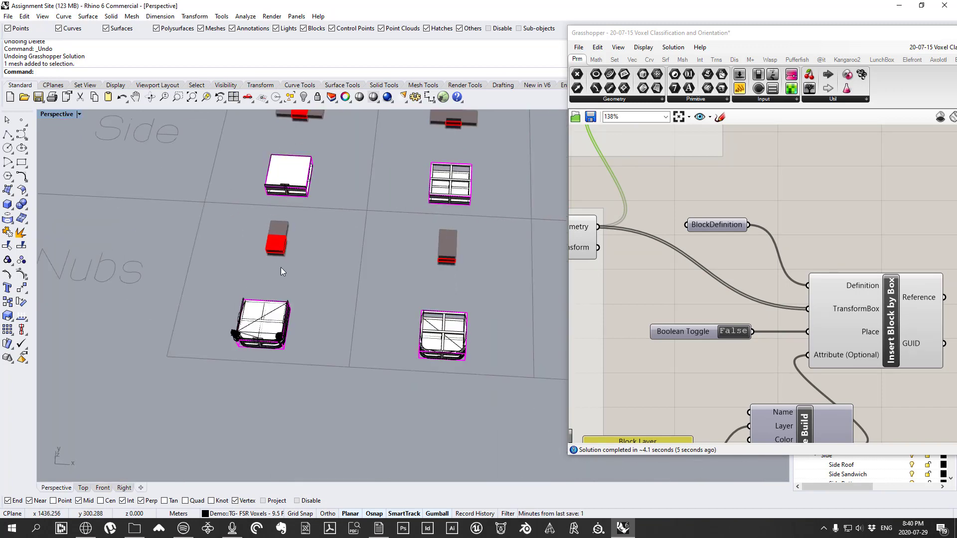
pyautogui.scroll(-4, 300, 293)
pyautogui.hotkey('ctrl', 'z')
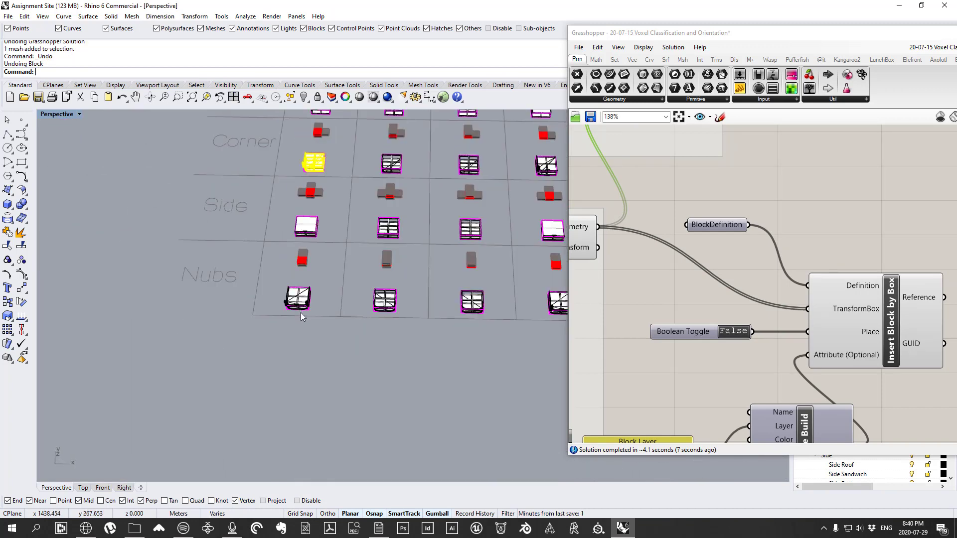
pyautogui.scroll(6, 319, 172)
pyautogui.press('Escape')
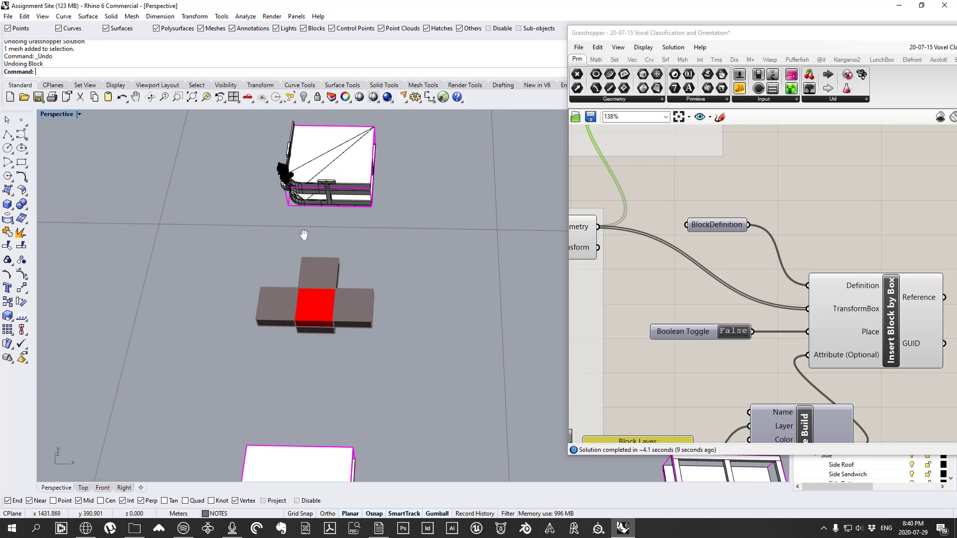
# Step: Select only the bounding box of the Corner Roof block in the matrix and frame it closely
pyautogui.scroll(4, 301, 238)
pyautogui.click(288, 327)
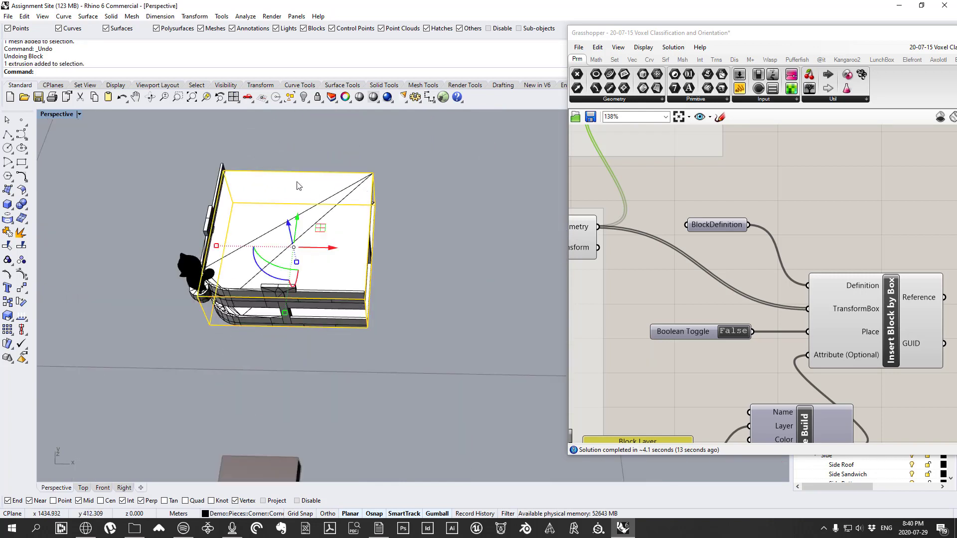
pyautogui.write('Cor')
pyautogui.scroll(-8, 399, 348)
pyautogui.moveTo(406, 336); pyautogui.dragTo(403, 292, button='right')
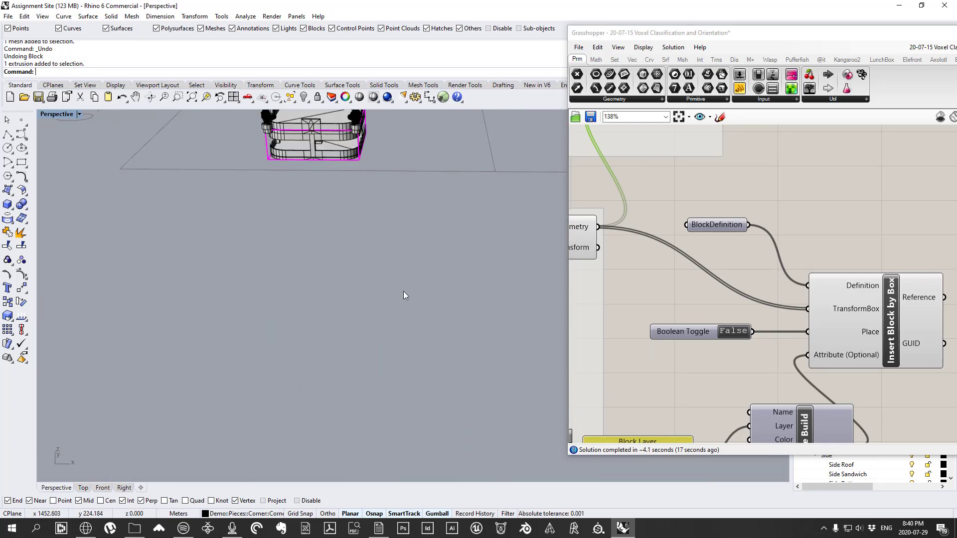
pyautogui.click(42, 16)
pyautogui.moveTo(130, 96)
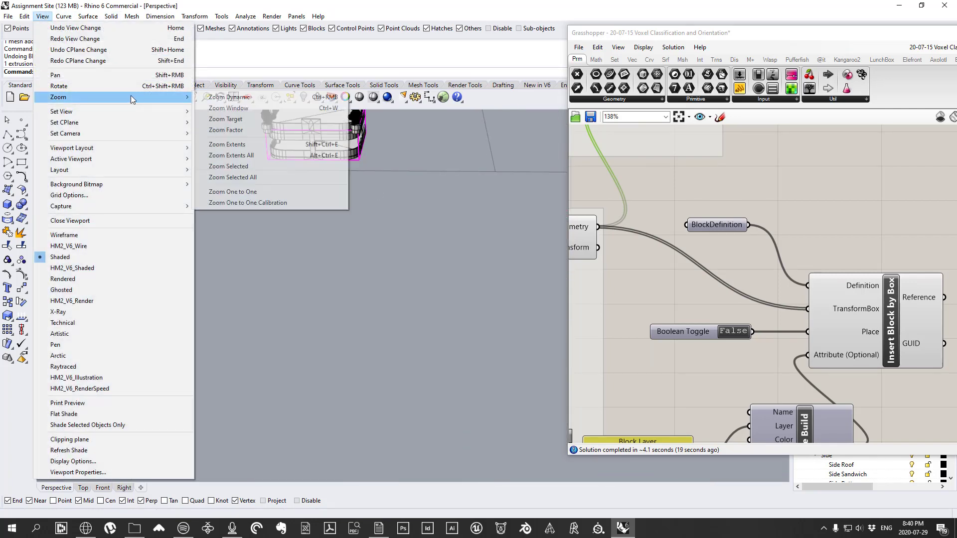
pyautogui.click(252, 166)
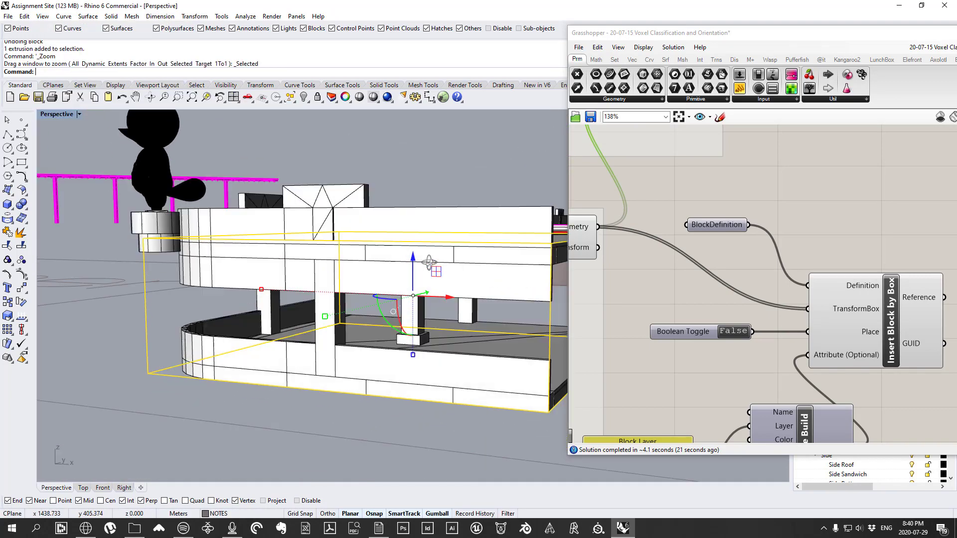
pyautogui.moveTo(376, 257); pyautogui.dragTo(432, 288, button='right')
pyautogui.scroll(-6, 335, 294)
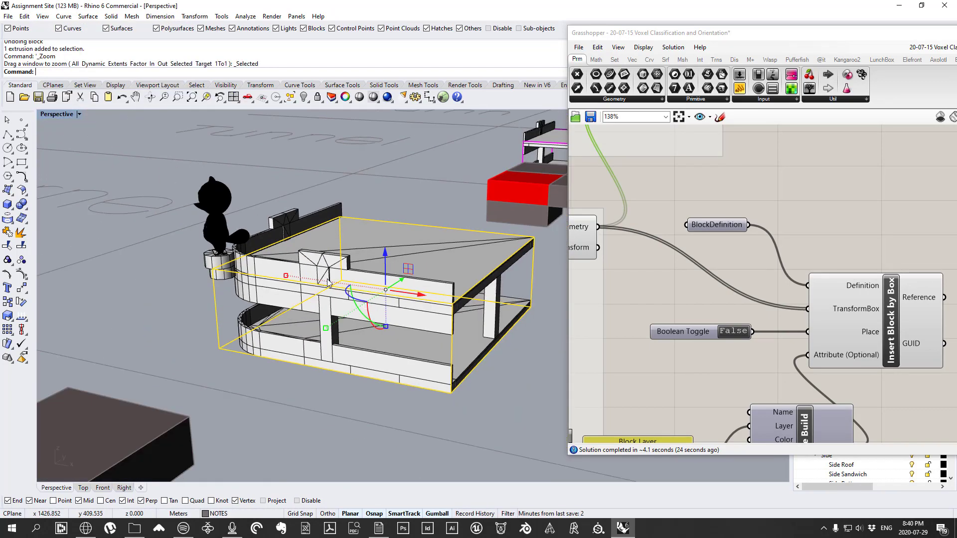
pyautogui.moveTo(335, 294); pyautogui.dragTo(374, 312, button='right')
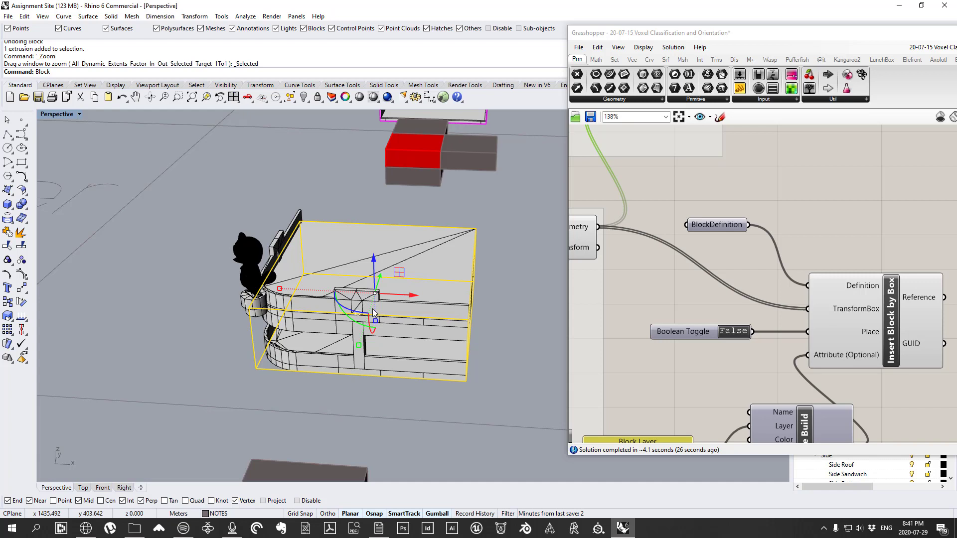
# Step: Define the bounding box as a block named "corner01", with its base point at the box's front lower corner
pyautogui.press('Return')
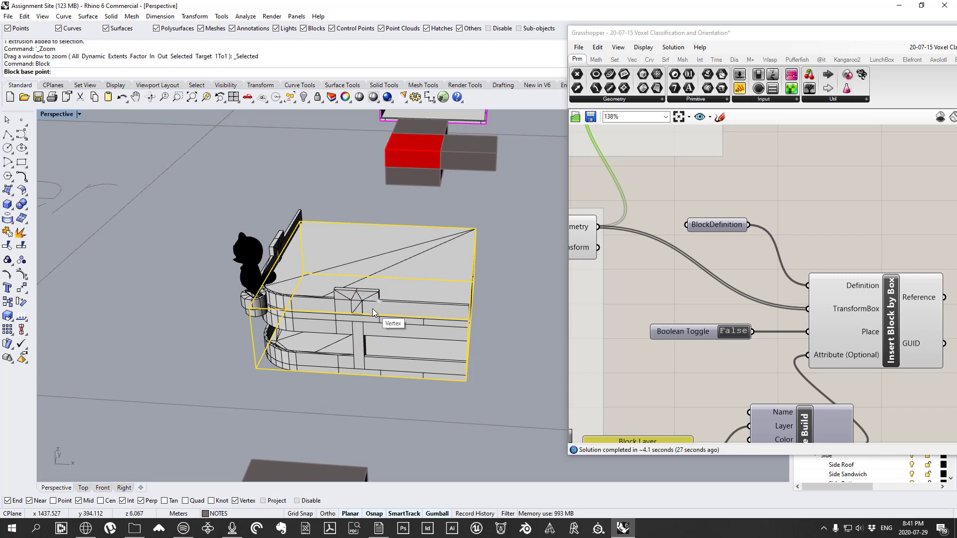
pyautogui.click(258, 373)
pyautogui.write('cornber')
pyautogui.press('BackSpace')
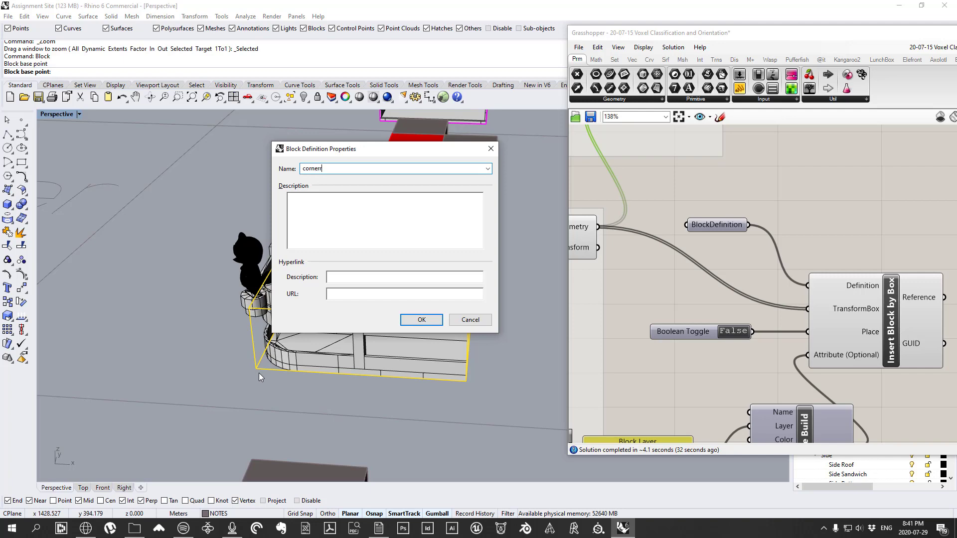
pyautogui.write('01')
pyautogui.press('Return')
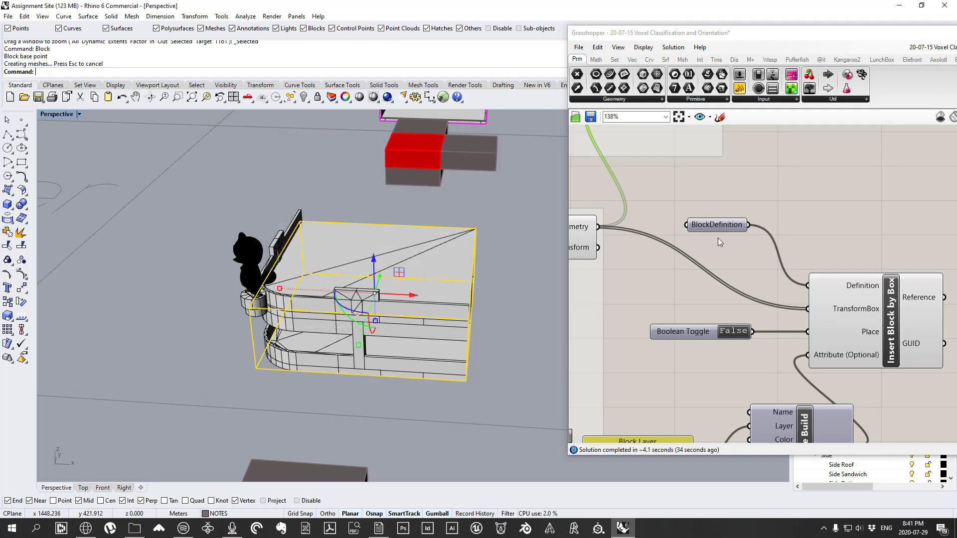
# Step: Assign the bounding box block to the BlockDefinition parameter, place it on the voxels and reset the placement toggle to False
pyautogui.rightClick(723, 223)
pyautogui.click(748, 335)
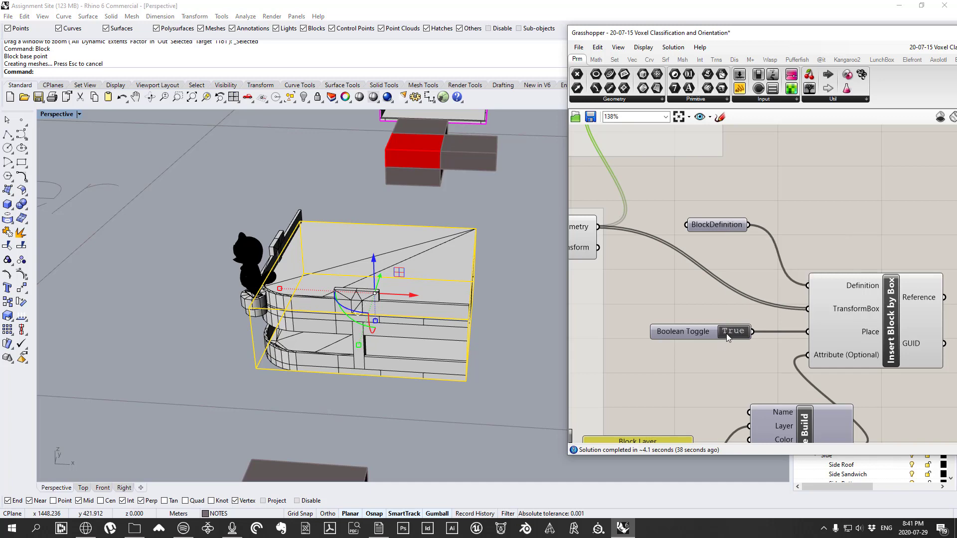
pyautogui.scroll(-6, 333, 264)
pyautogui.scroll(-6, 333, 263)
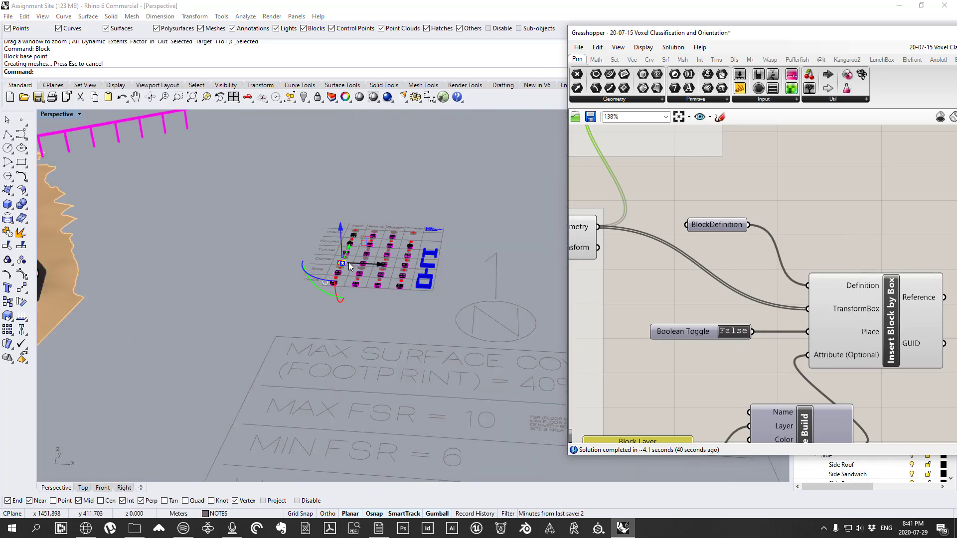
# Step: Inspect the bounding box blocks placed on the voxel tower by picking one of them, and clear the selection
pyautogui.scroll(2, 74, 339)
pyautogui.scroll(5, 89, 237)
pyautogui.scroll(5, 232, 249)
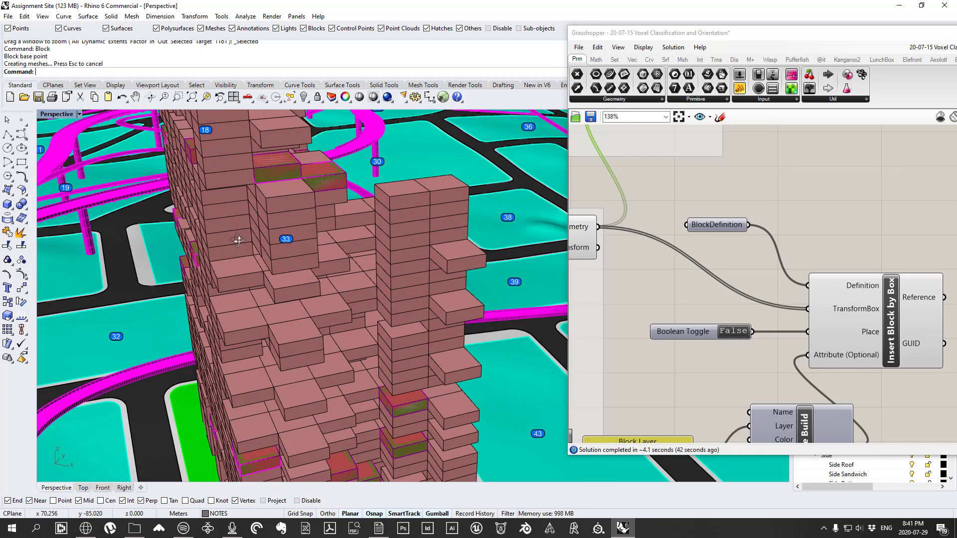
pyautogui.click(215, 313)
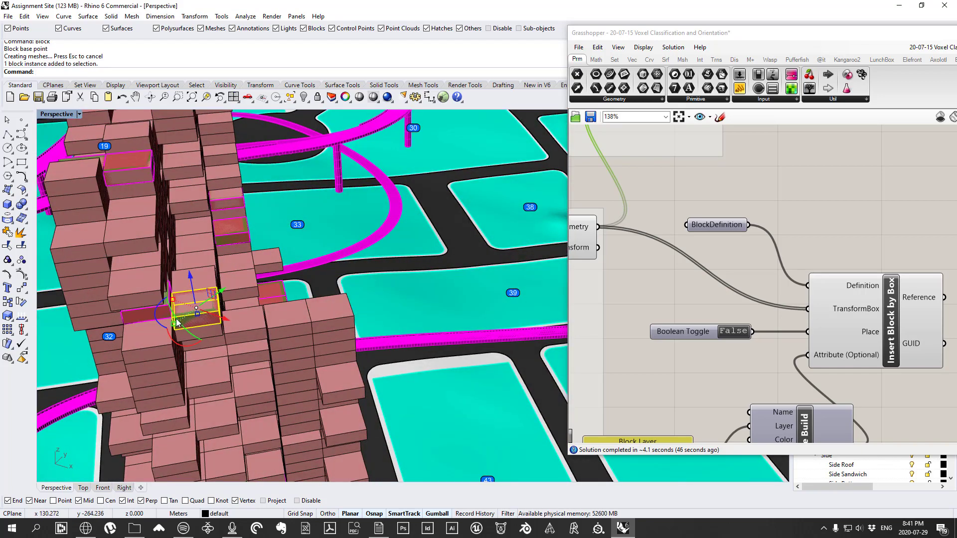
pyautogui.press('Escape')
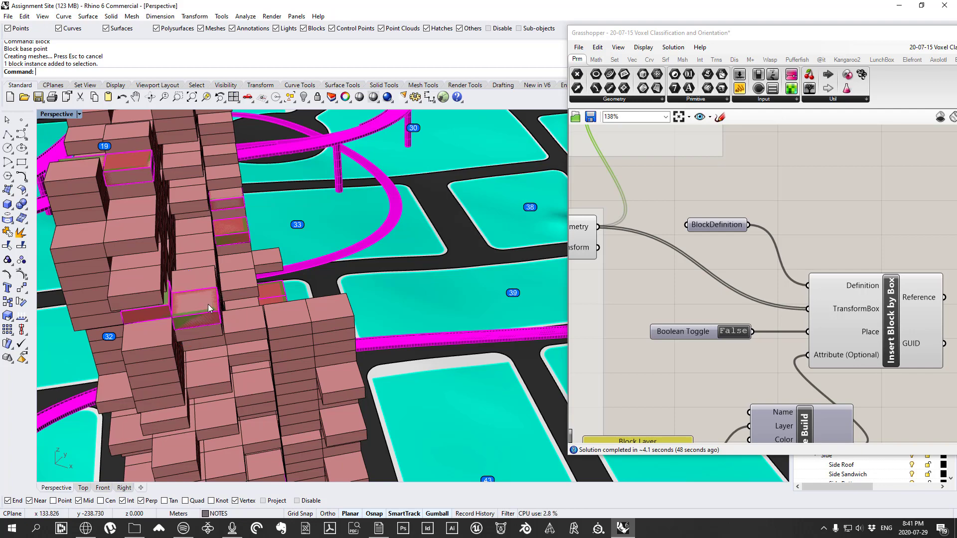
# Step: Open the bounding box block in the matrix's Corner Roof cell for block editing
pyautogui.scroll(-10, 192, 294)
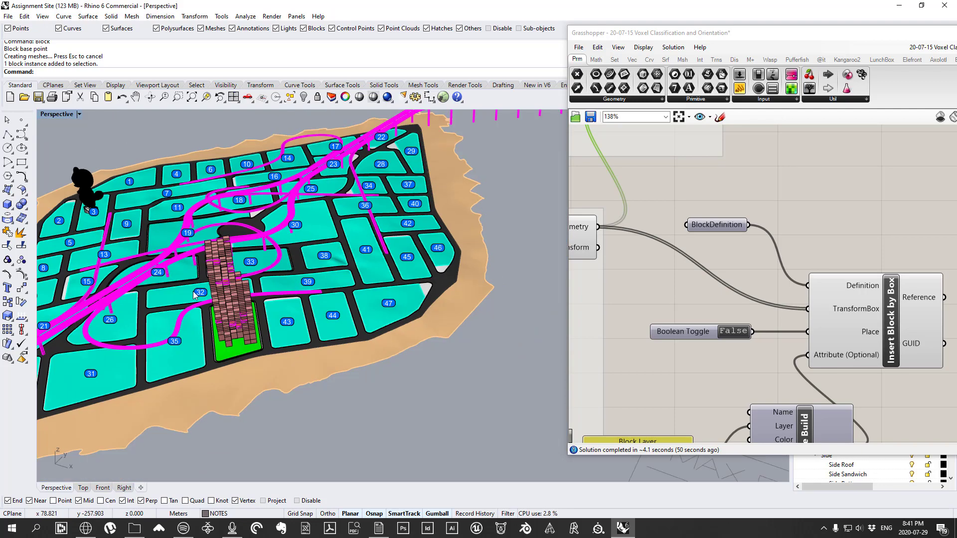
pyautogui.scroll(5, 453, 298)
pyautogui.scroll(8, 453, 298)
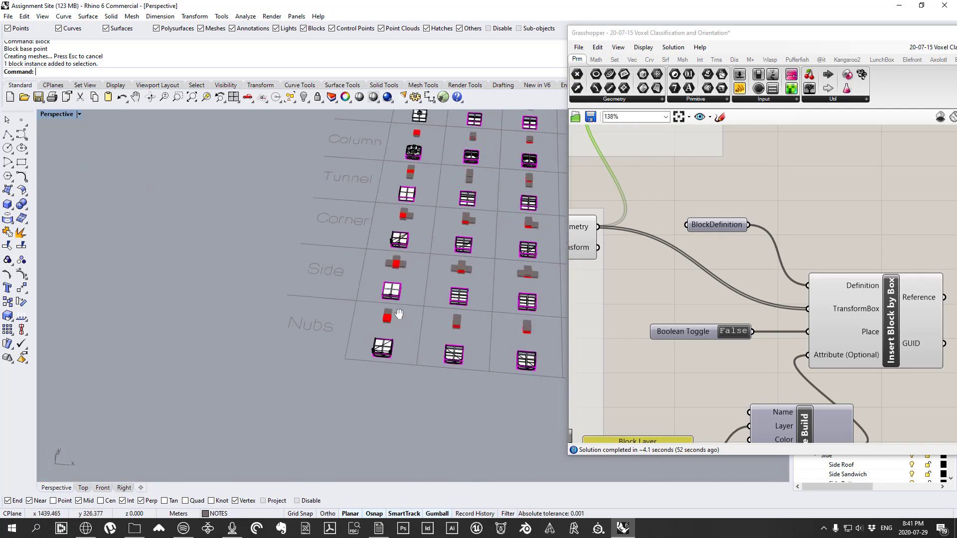
pyautogui.scroll(4, 397, 269)
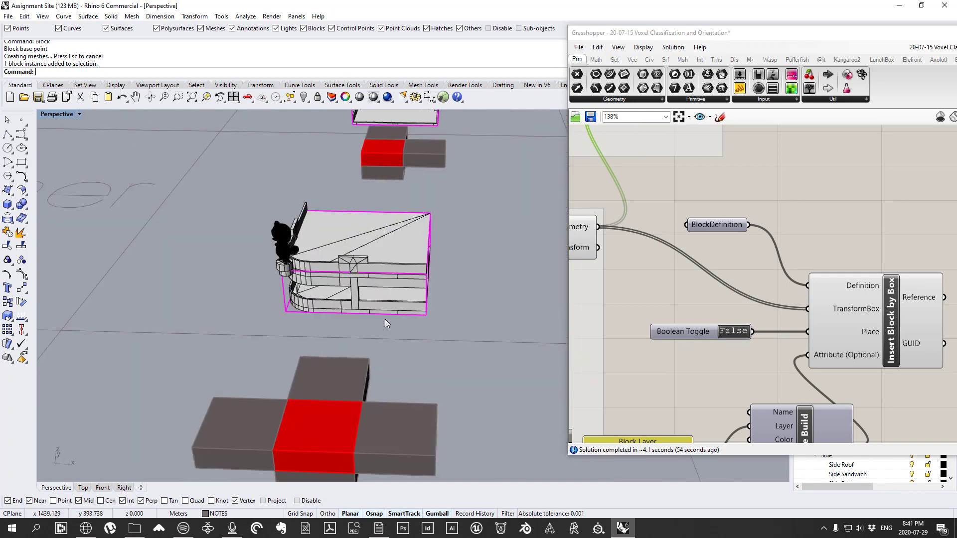
pyautogui.click(300, 314)
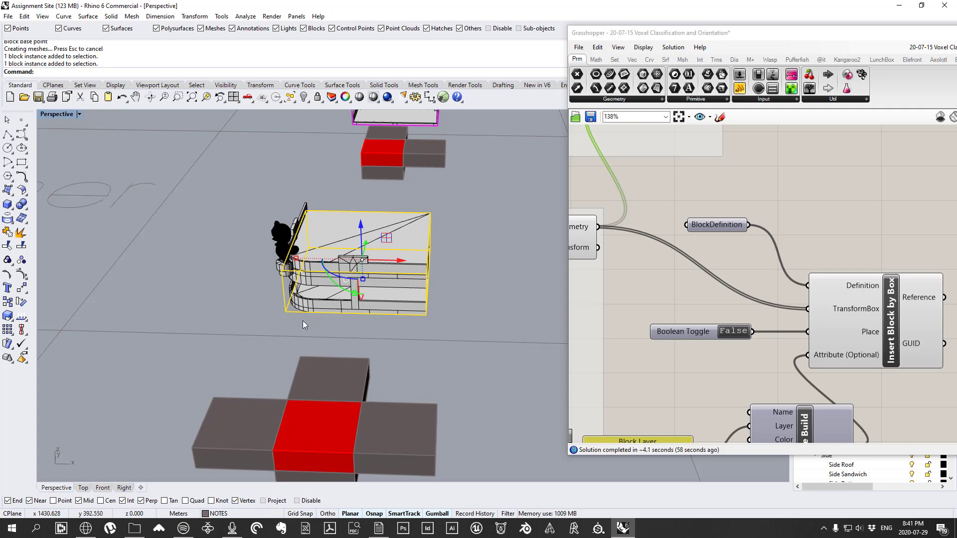
pyautogui.write('BlockEdit')
pyautogui.press('Return')
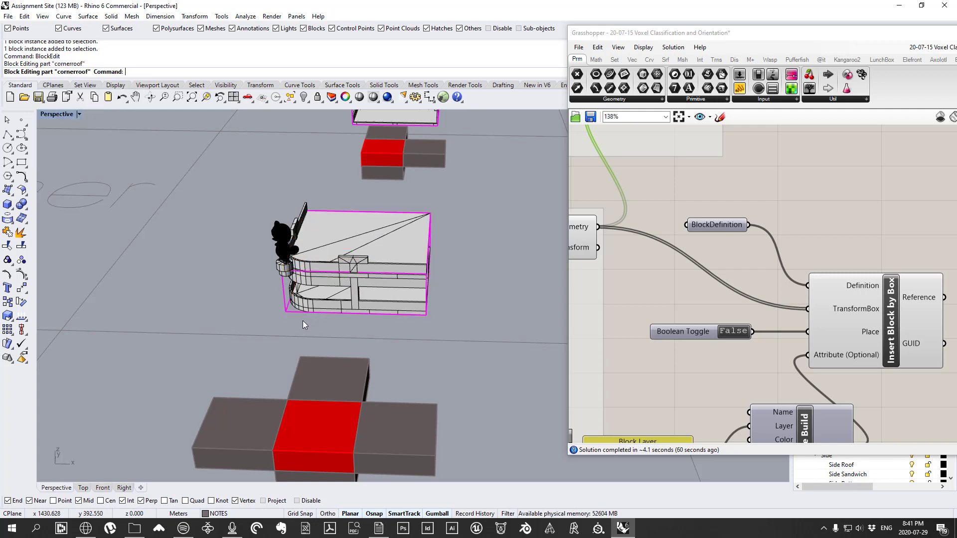
# Step: Add all the Corner Roof meshes to the cornerroof block, remove the bounding box extrusion from it and finish the block edit
pyautogui.click(622, 179)
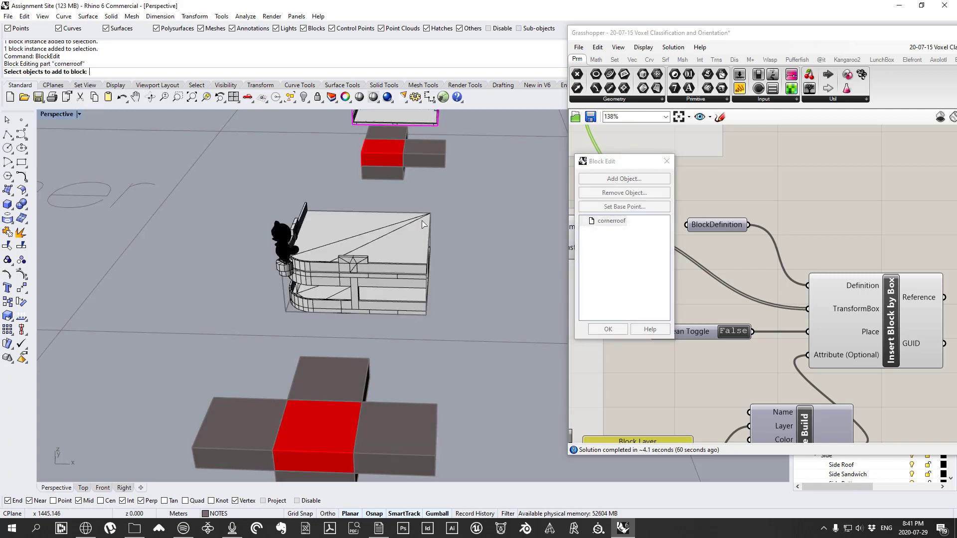
pyautogui.moveTo(262, 190); pyautogui.dragTo(480, 337)
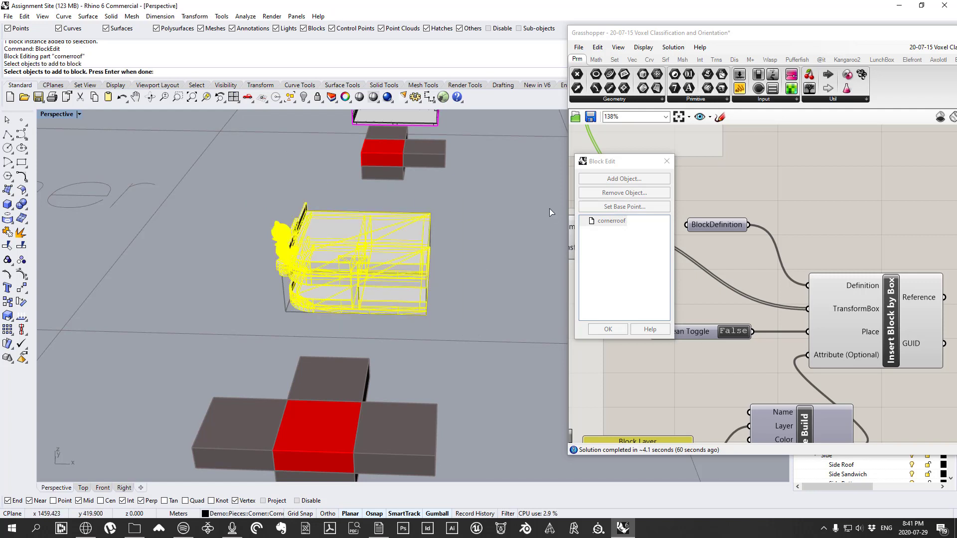
pyautogui.press('Return')
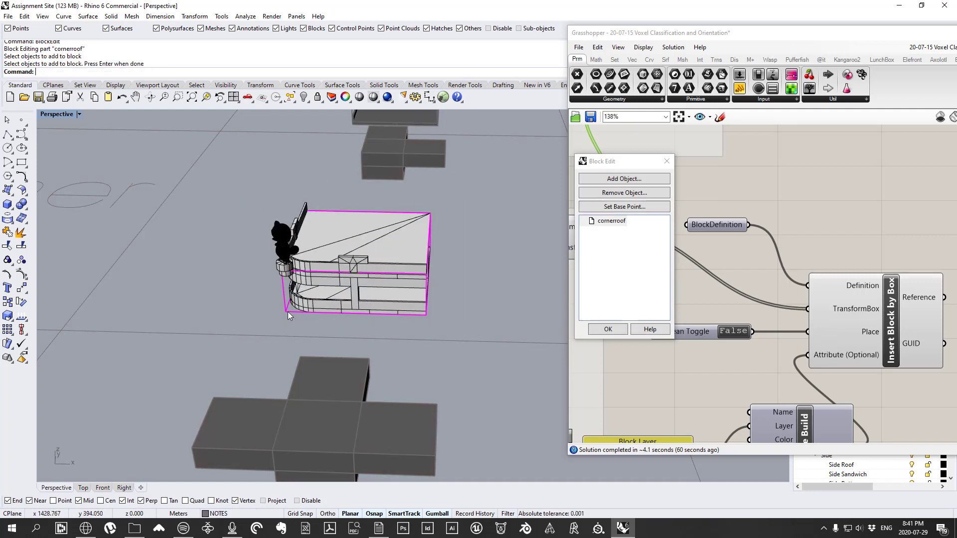
pyautogui.click(288, 312)
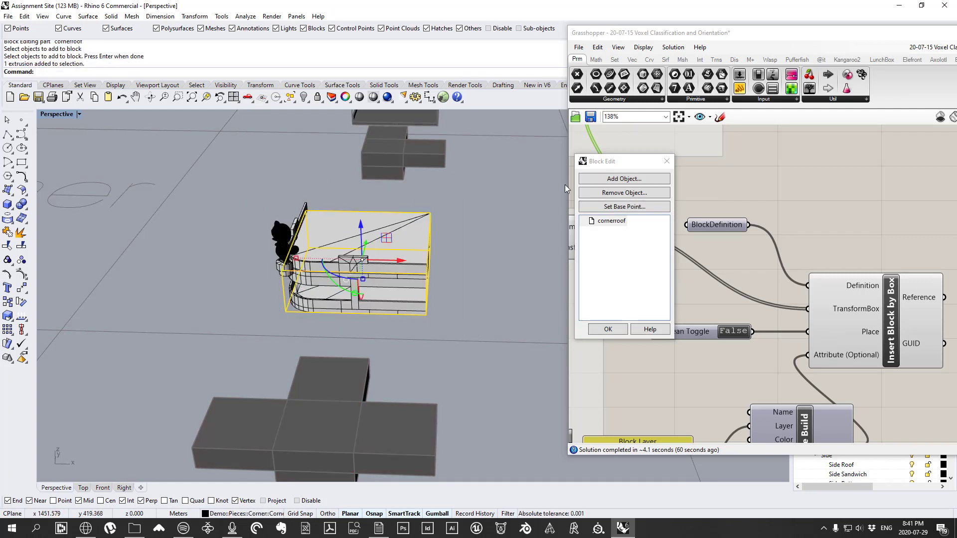
pyautogui.click(631, 197)
pyautogui.click(608, 329)
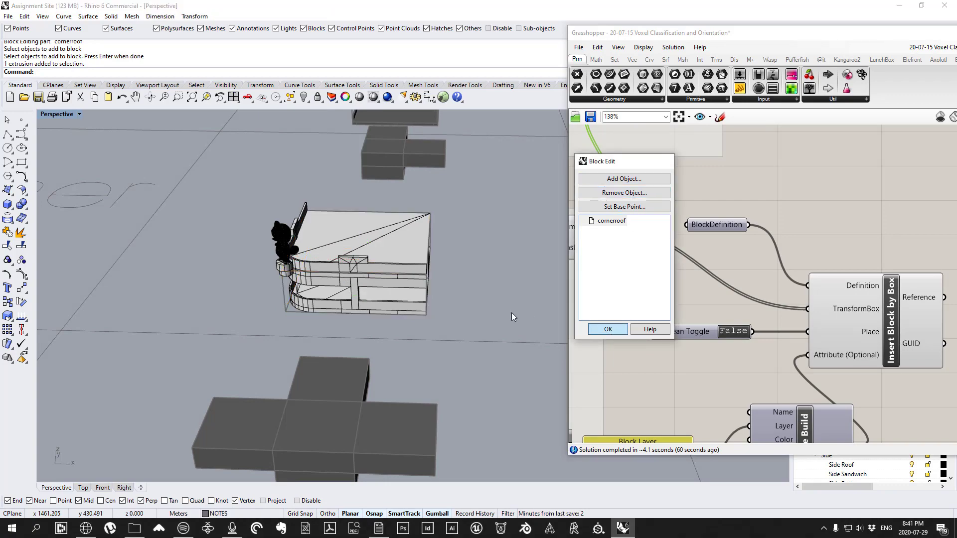
# Step: Examine the updated corner roof blocks on the voxel tower from several sides, checking the geometry that extends outside the voxels
pyautogui.moveTo(439, 299); pyautogui.dragTo(386, 279, button='right')
pyautogui.scroll(8, 162, 246)
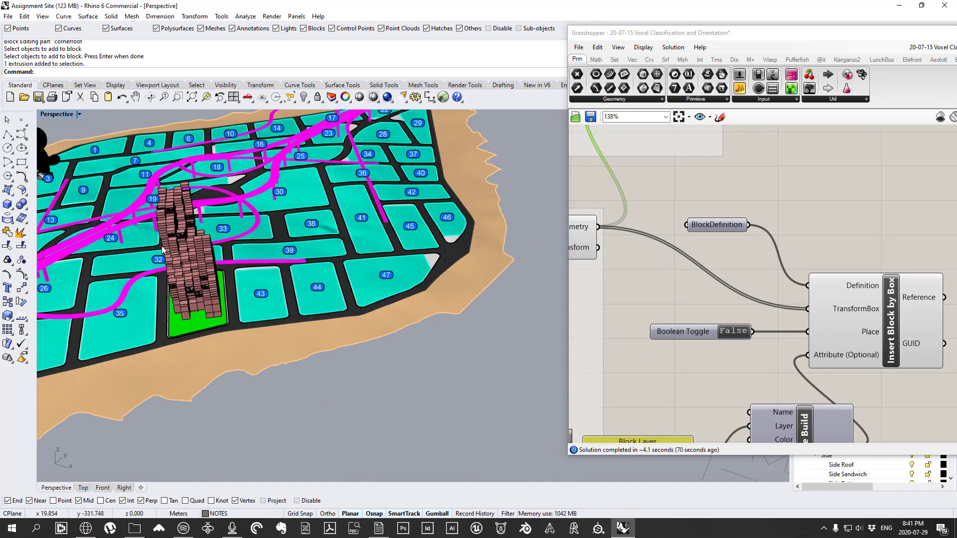
pyautogui.moveTo(172, 243); pyautogui.dragTo(236, 219, button='right')
pyautogui.scroll(5, 237, 219)
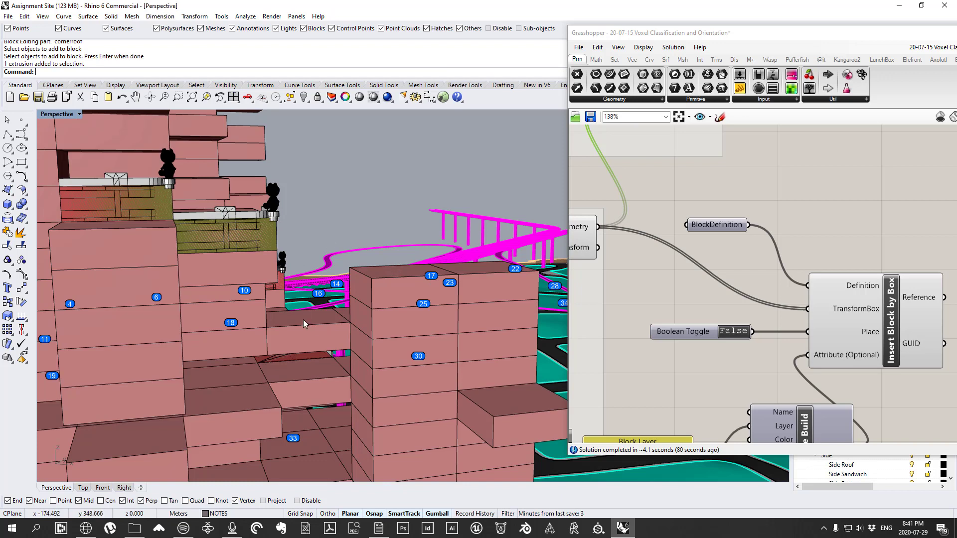
pyautogui.scroll(-5, 348, 312)
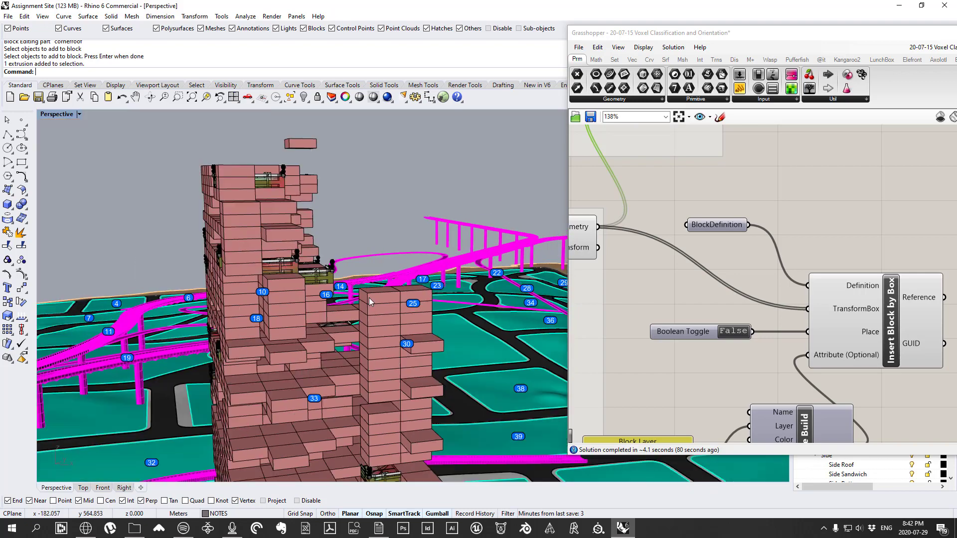
pyautogui.scroll(2, 435, 276)
pyautogui.scroll(6, 249, 273)
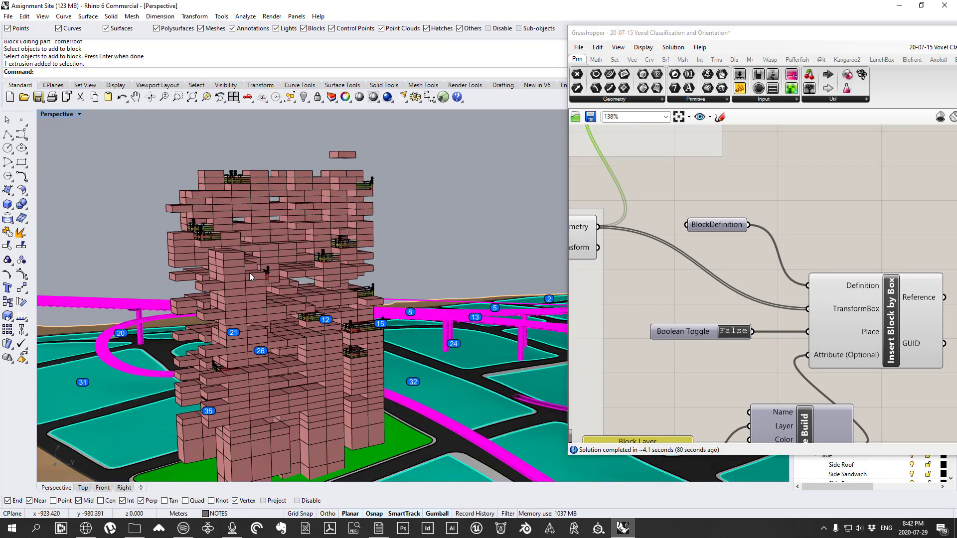
pyautogui.scroll(6, 345, 257)
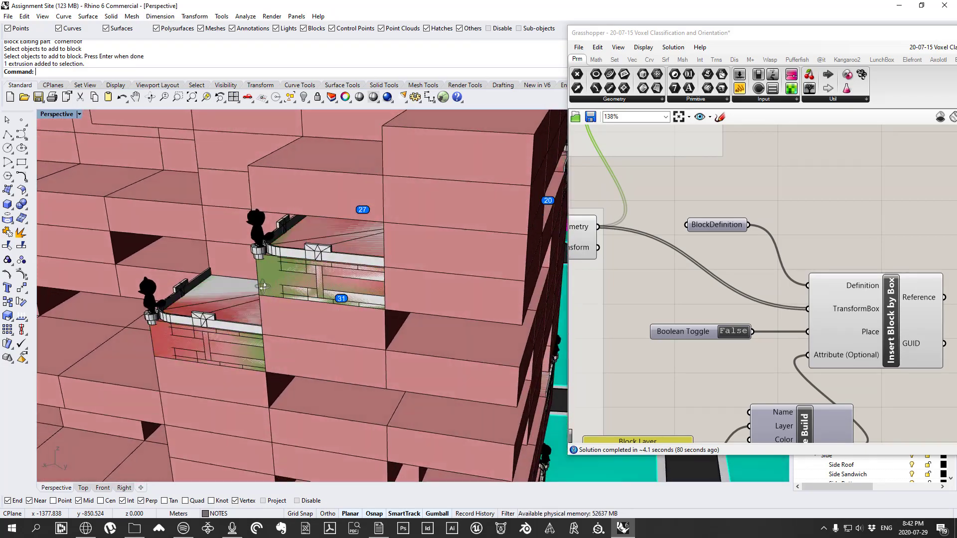
pyautogui.moveTo(263, 286); pyautogui.dragTo(291, 251, button='right')
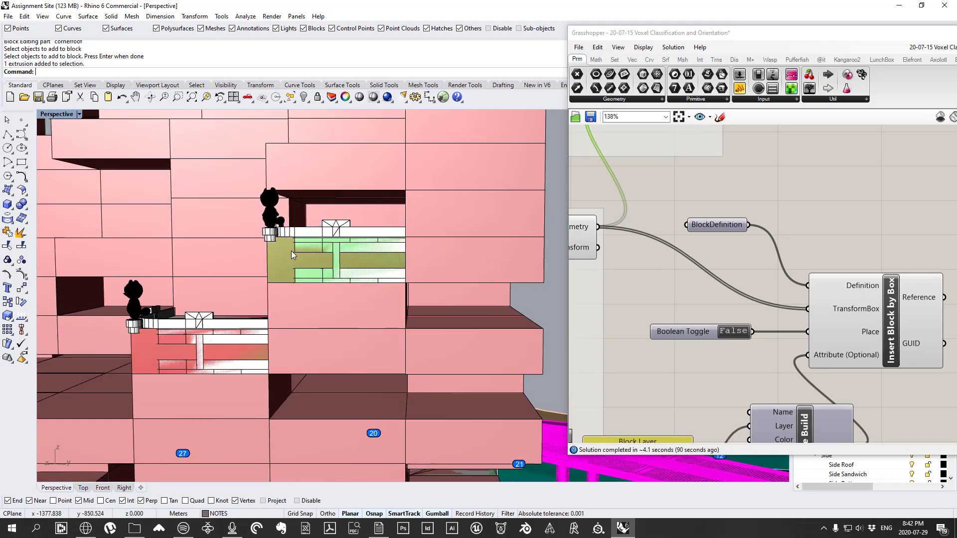
pyautogui.moveTo(355, 277)
pyautogui.mouseDown(button='right')
pyautogui.moveTo(321, 265)
pyautogui.moveTo(348, 282)
pyautogui.mouseUp(button='right')
pyautogui.scroll(-10, 348, 283)
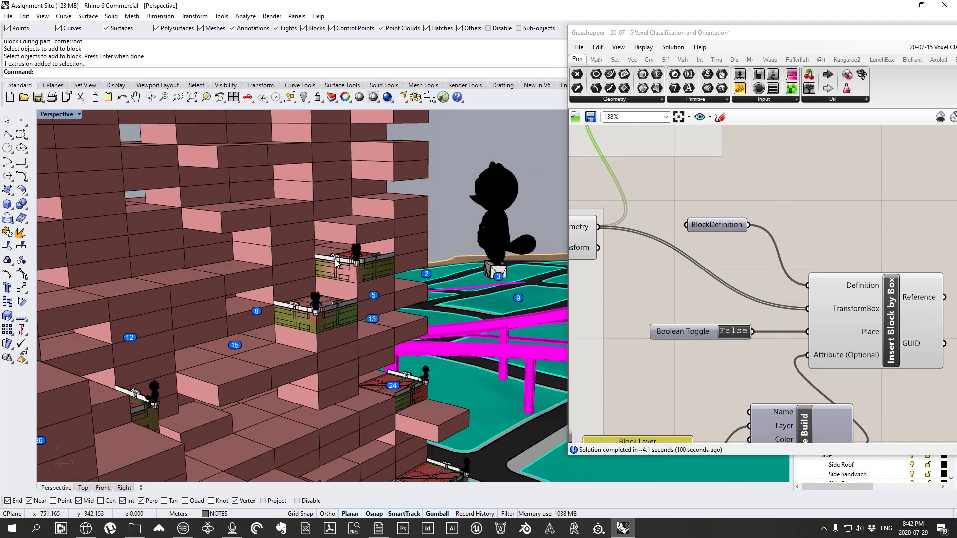
# Step: Collapse the Grasshopper window and delete the loose Corner Roof geometry in the matrix, excluding the block instance and the figure mesh
pyautogui.moveTo(863, 35); pyautogui.dragTo(510, 60)
pyautogui.click(669, 57)
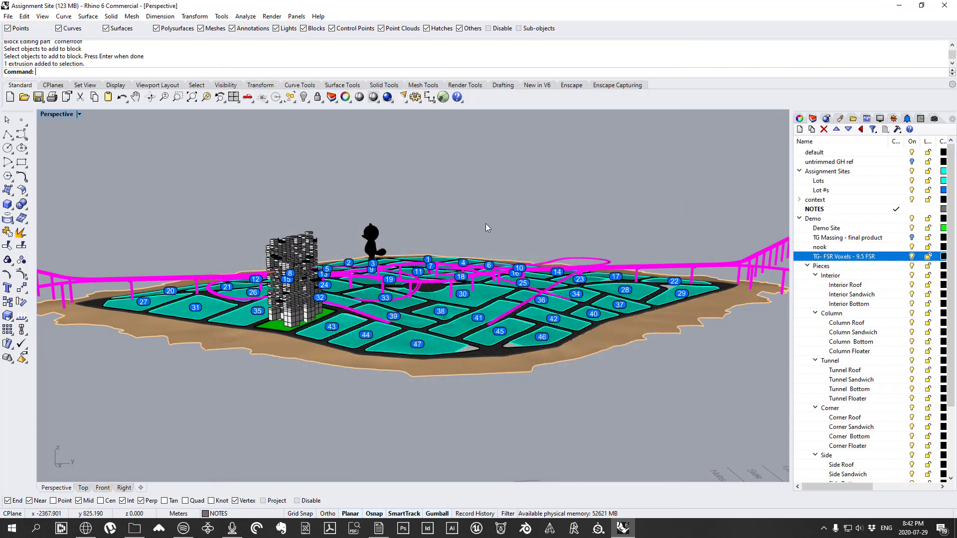
pyautogui.moveTo(485, 223); pyautogui.dragTo(498, 287, button='right')
pyautogui.scroll(-7, 449, 300)
pyautogui.moveTo(414, 321); pyautogui.dragTo(456, 362, button='right')
pyautogui.scroll(8, 457, 362)
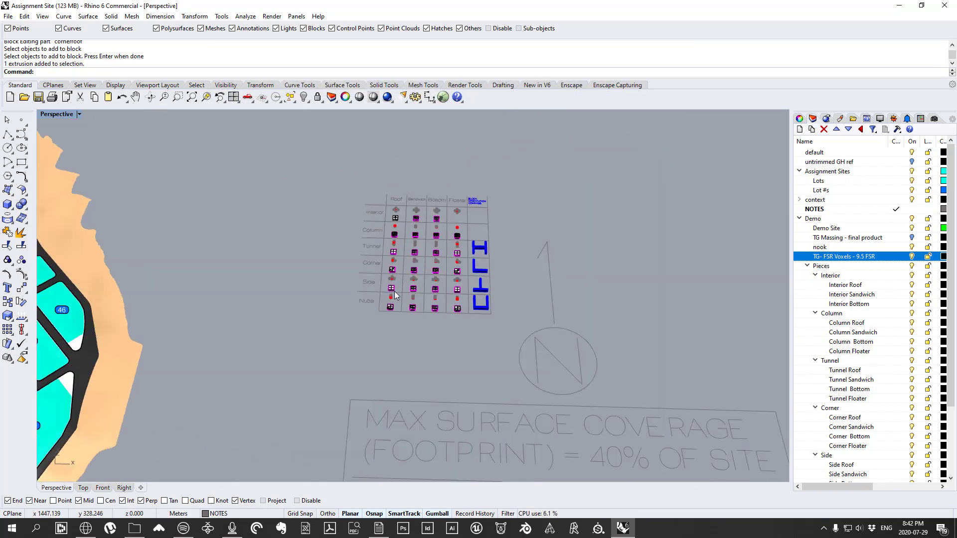
pyautogui.moveTo(430, 333); pyautogui.dragTo(390, 267, button='right')
pyautogui.scroll(-5, 390, 267)
pyautogui.scroll(10, 413, 262)
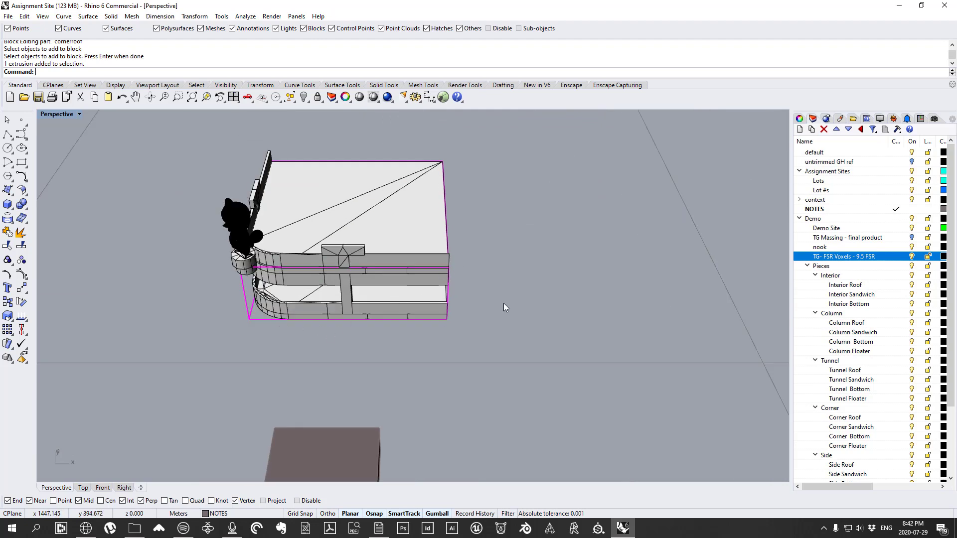
pyautogui.click(324, 311)
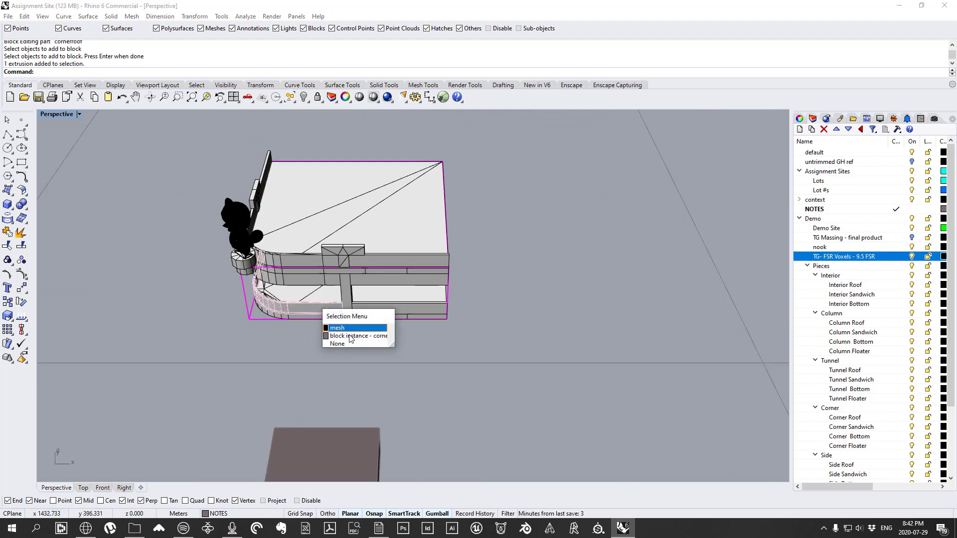
pyautogui.click(356, 336)
pyautogui.moveTo(167, 130); pyautogui.dragTo(524, 353)
pyautogui.keyDown('ctrl'); pyautogui.click(231, 209); pyautogui.keyUp('ctrl')
pyautogui.keyDown('ctrl'); pyautogui.click(230, 210); pyautogui.keyUp('ctrl')
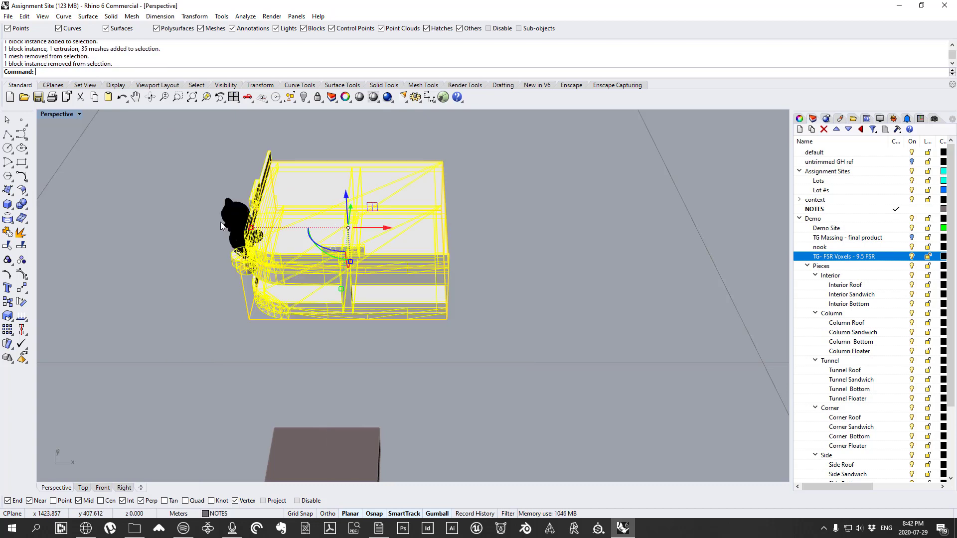
pyautogui.press('Delete')
# Step: Move the loose figure mesh onto the Corner Roof deck and scale it up to several times the height of the railing
pyautogui.click(229, 208)
pyautogui.click(264, 244)
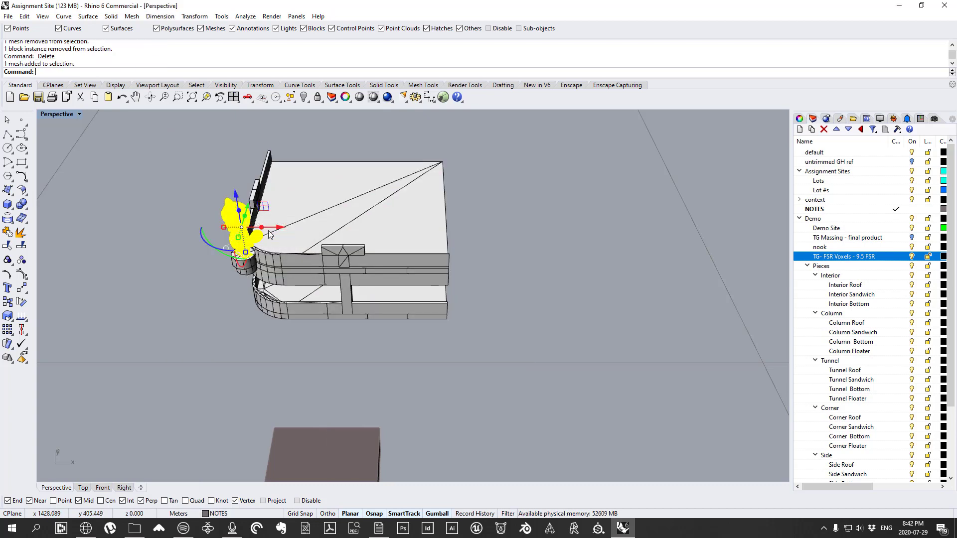
pyautogui.press('alt')
pyautogui.moveTo(277, 231); pyautogui.dragTo(396, 178)
pyautogui.scroll(-8, 394, 180)
pyautogui.moveTo(394, 180); pyautogui.dragTo(314, 190, button='right')
pyautogui.scroll(7, 342, 143)
pyautogui.scroll(5, 331, 203)
pyautogui.keyDown('shift'); pyautogui.moveTo(313, 224); pyautogui.dragTo(264, 222); pyautogui.keyUp('shift')
pyautogui.moveTo(264, 222); pyautogui.dragTo(458, 232, button='right')
pyautogui.scroll(-5, 441, 272)
pyautogui.scroll(4, 458, 232)
pyautogui.moveTo(459, 210); pyautogui.dragTo(459, 192)
pyautogui.click(684, 289)
# Step: Open the cornerroof block for editing and try to add the enlarged figure to it
pyautogui.moveTo(684, 289); pyautogui.dragTo(562, 329, button='right')
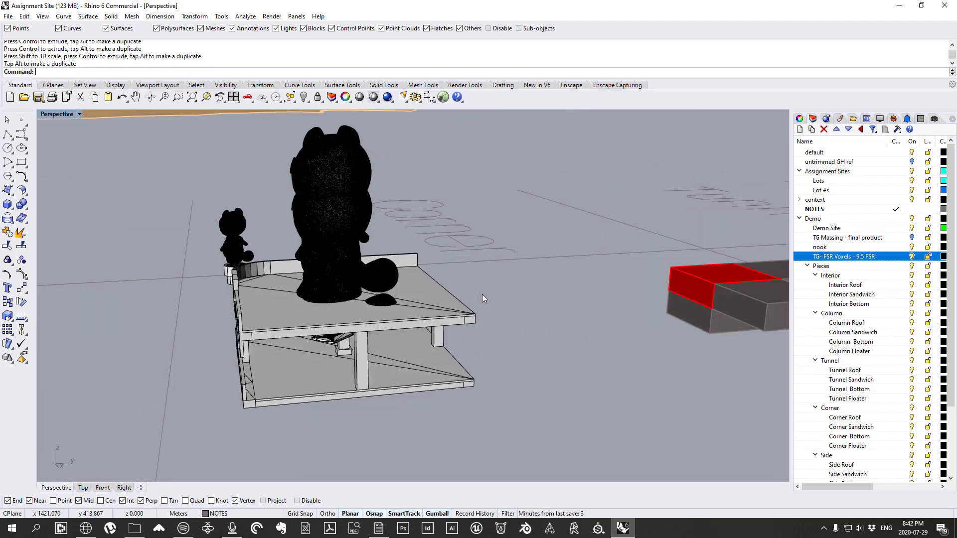
pyautogui.scroll(6, 370, 222)
pyautogui.moveTo(483, 294); pyautogui.dragTo(544, 250, button='right')
pyautogui.scroll(-5, 369, 223)
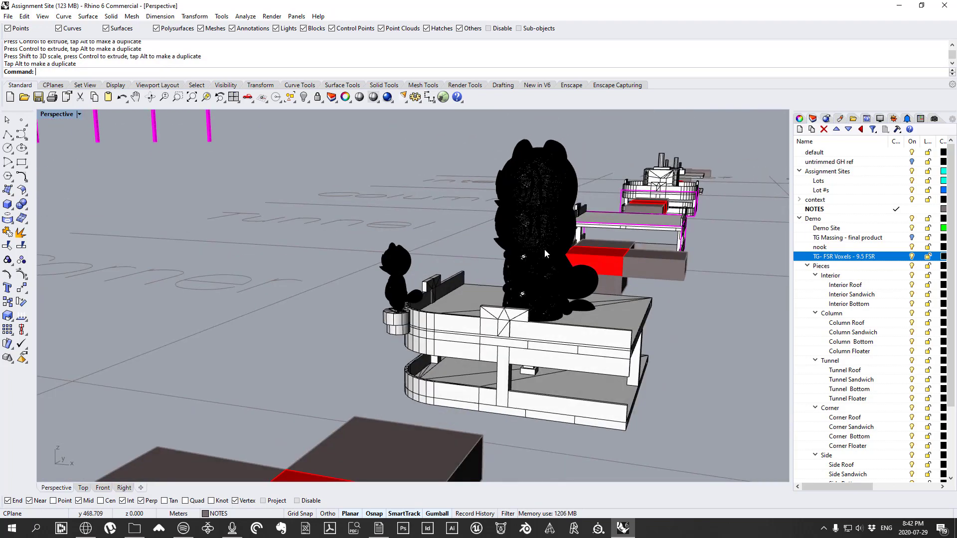
pyautogui.moveTo(576, 312); pyautogui.dragTo(553, 342, button='right')
pyautogui.click(555, 346)
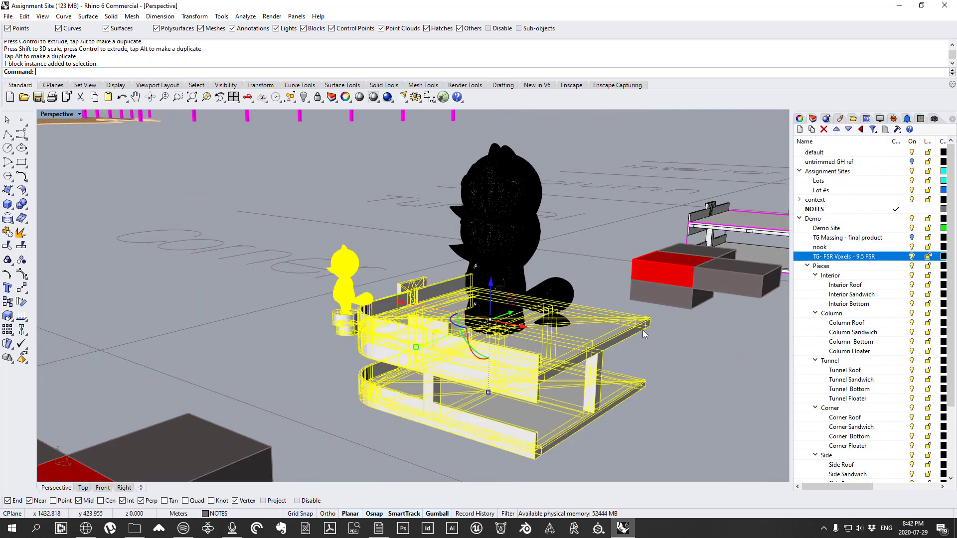
pyautogui.doubleClick(572, 356)
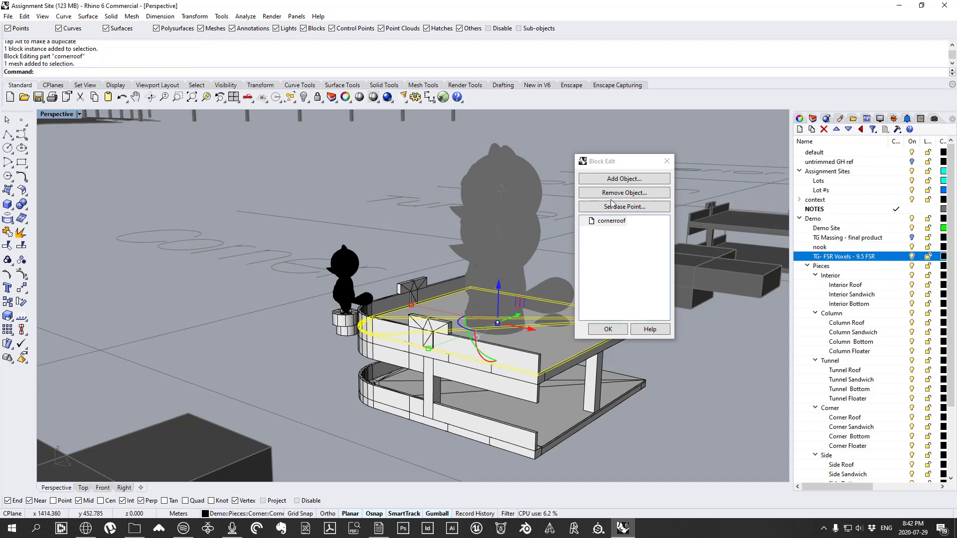
pyautogui.click(625, 179)
pyautogui.click(497, 293)
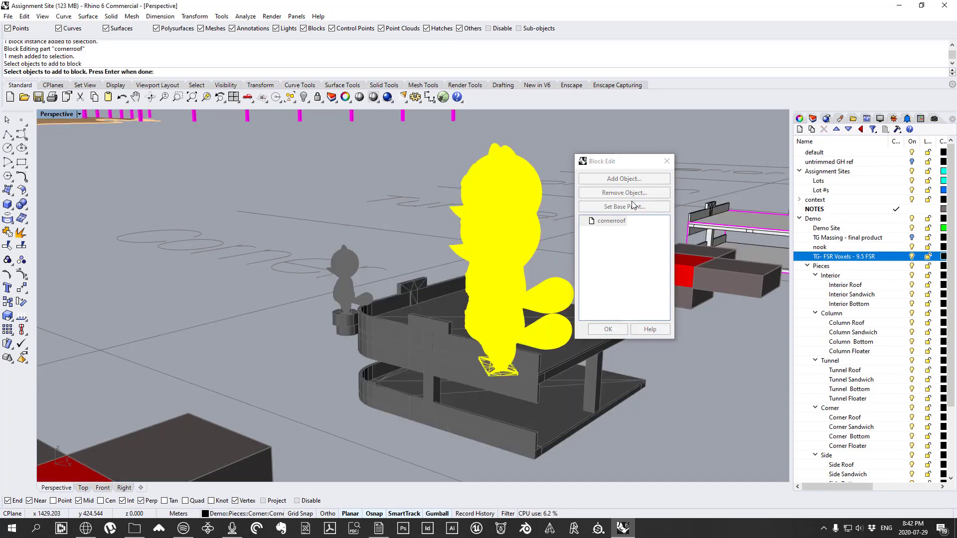
pyautogui.press('Return')
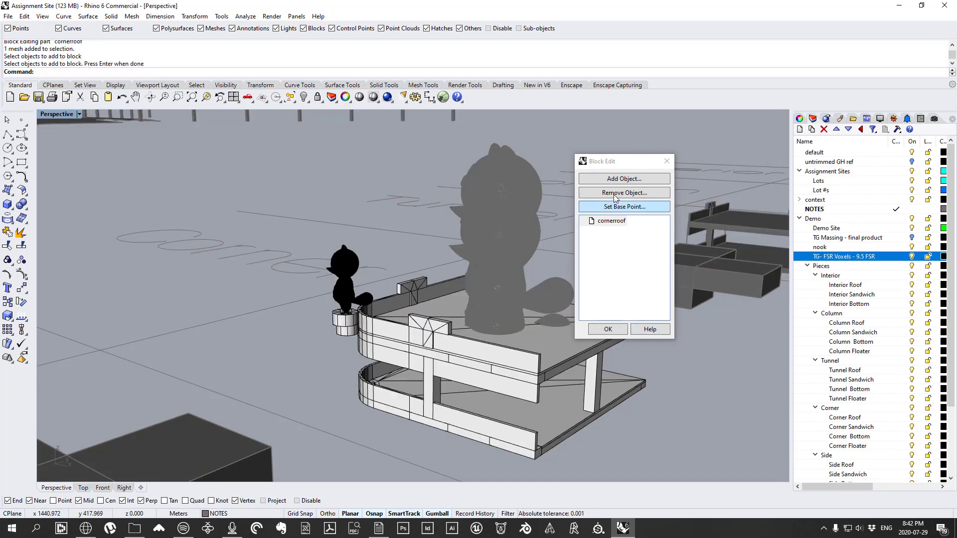
# Step: Try again to add the enlarged figure to the cornerroof block and close the block edit
pyautogui.moveTo(647, 162); pyautogui.dragTo(742, 170)
pyautogui.moveTo(536, 306); pyautogui.dragTo(453, 335, button='right')
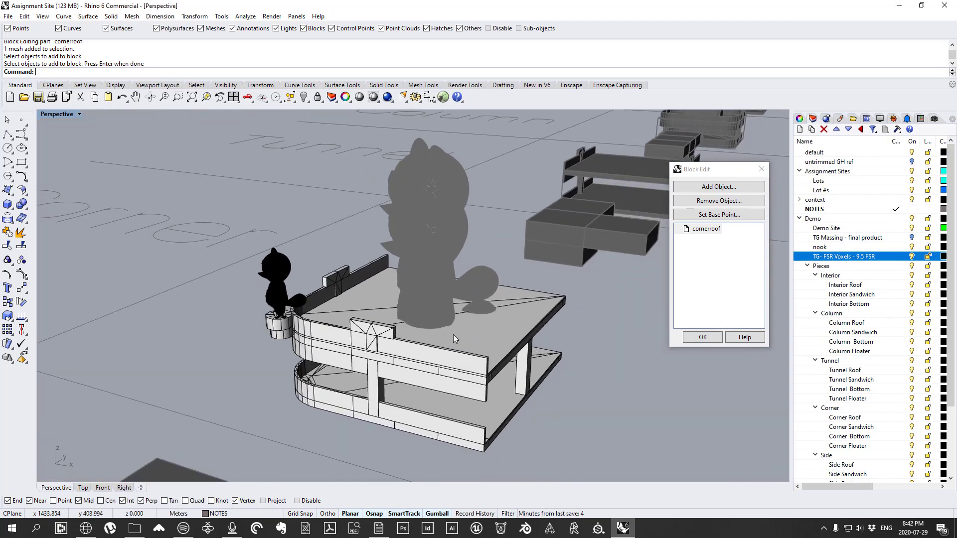
pyautogui.click(719, 187)
pyautogui.click(432, 229)
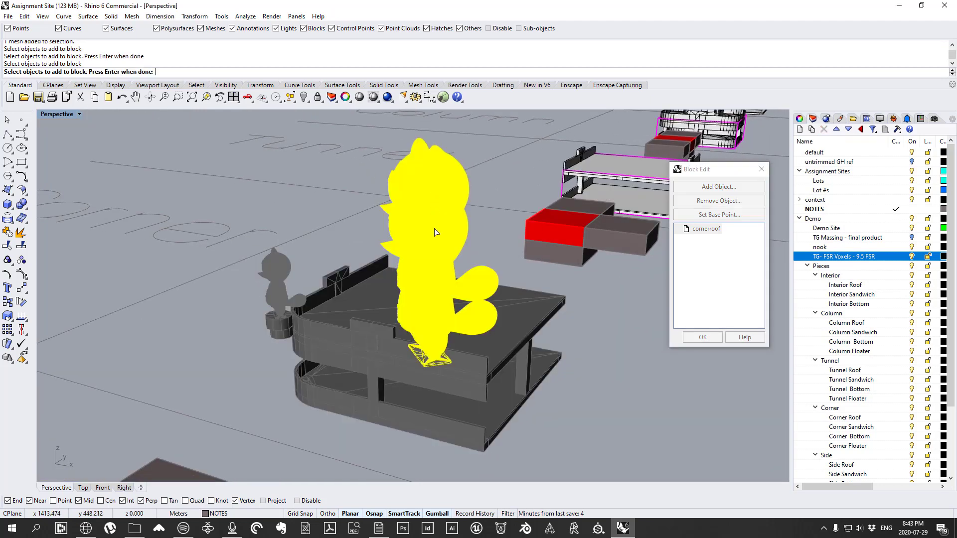
pyautogui.press('Return')
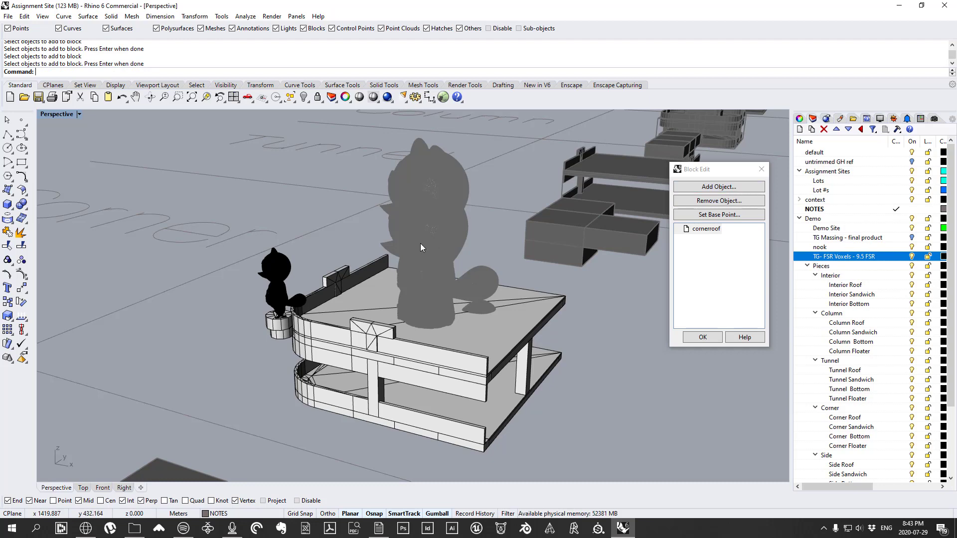
pyautogui.moveTo(420, 243); pyautogui.dragTo(800, 363, button='right')
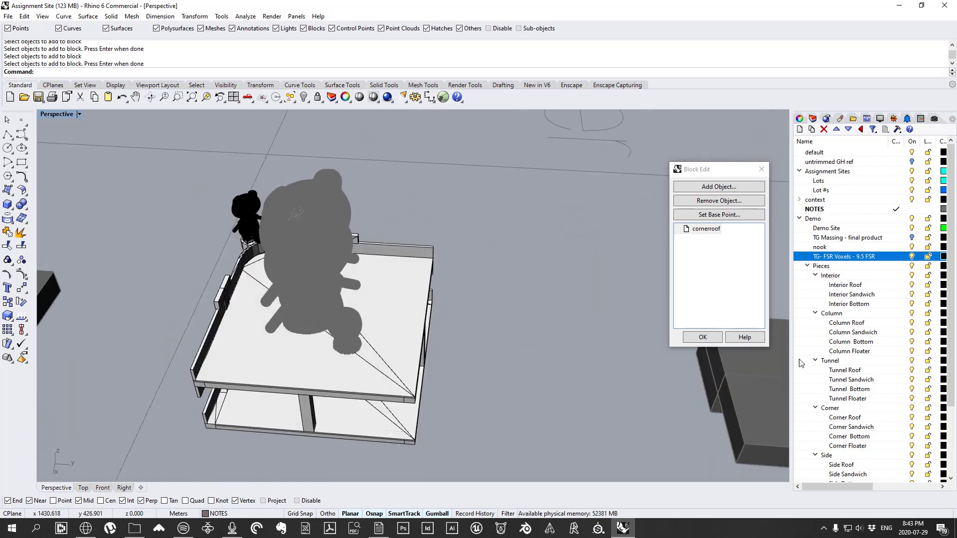
pyautogui.click(703, 338)
# Step: Delete the enlarged figure to check whether the block contains it, and undo the deletion
pyautogui.click(307, 282)
pyautogui.press('Delete')
pyautogui.moveTo(307, 282); pyautogui.dragTo(390, 268, button='right')
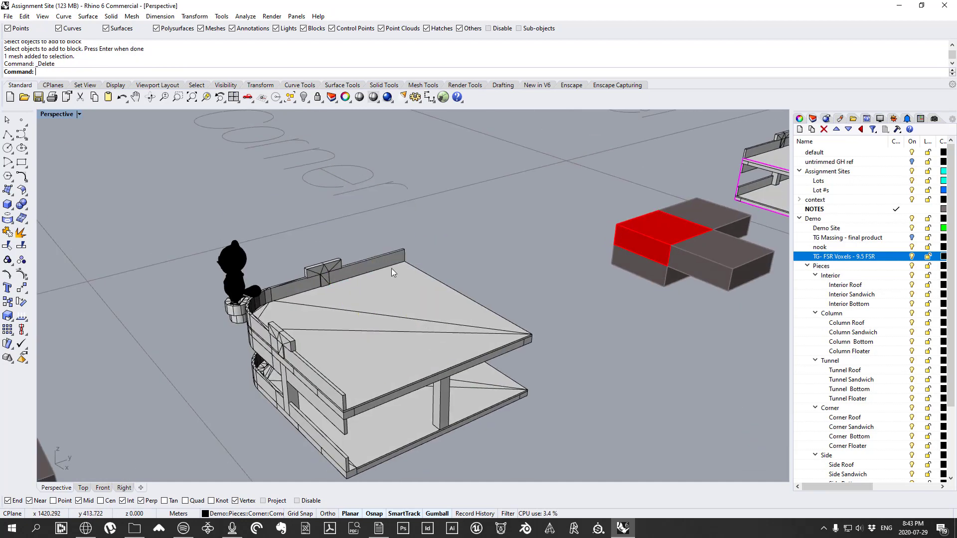
pyautogui.hotkey('ctrl', 'z')
# Step: Reopen the cornerroof block for editing and try once more to add the enlarged figure to it
pyautogui.click(329, 394)
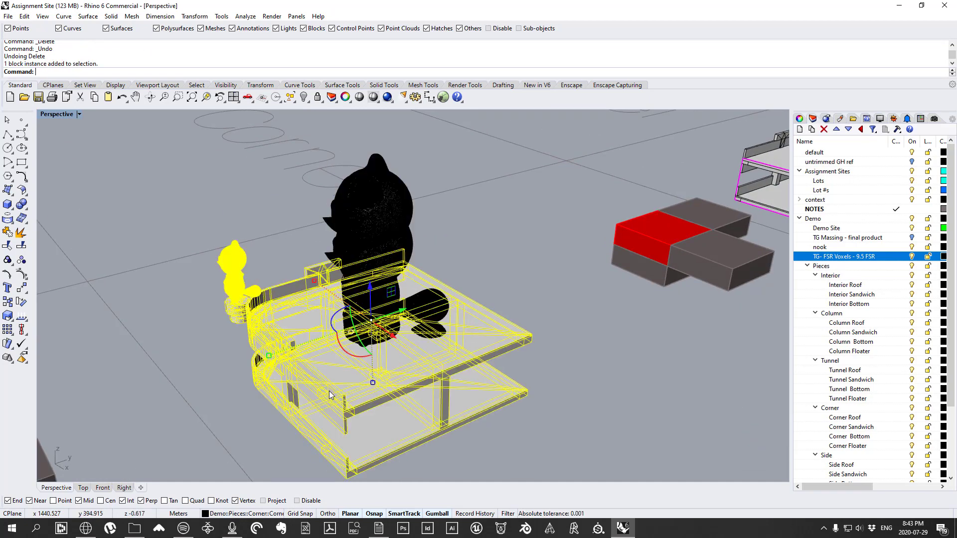
pyautogui.write('BlockEdit')
pyautogui.press('Return')
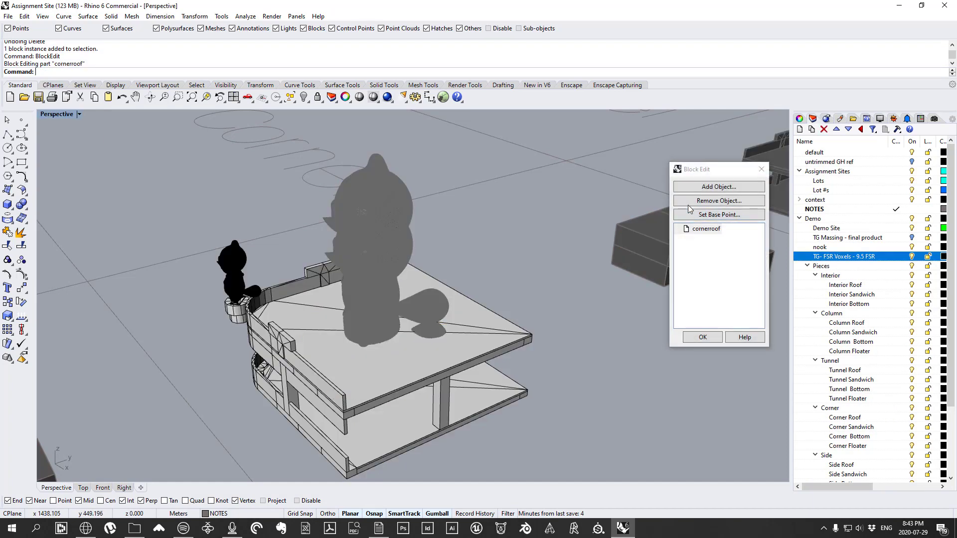
pyautogui.click(690, 187)
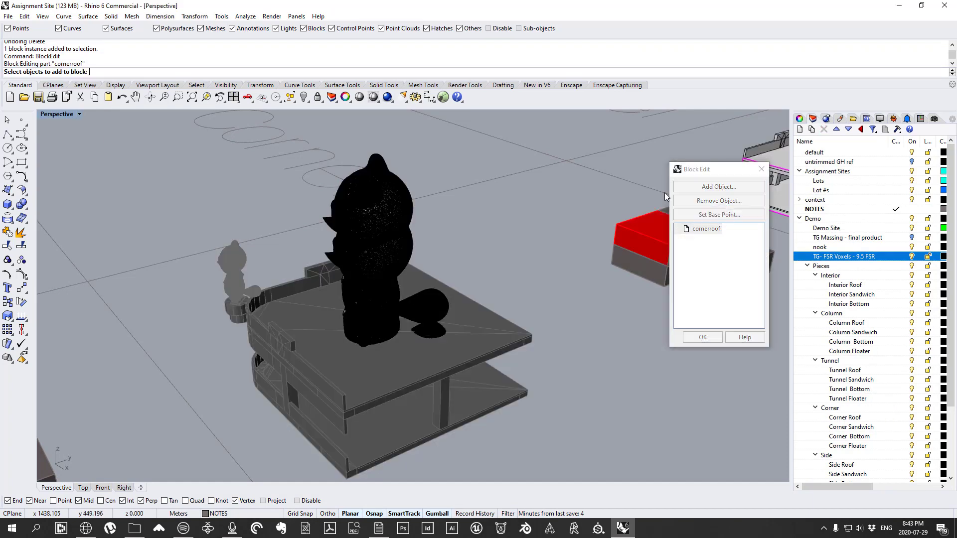
pyautogui.click(389, 203)
pyautogui.press('Return')
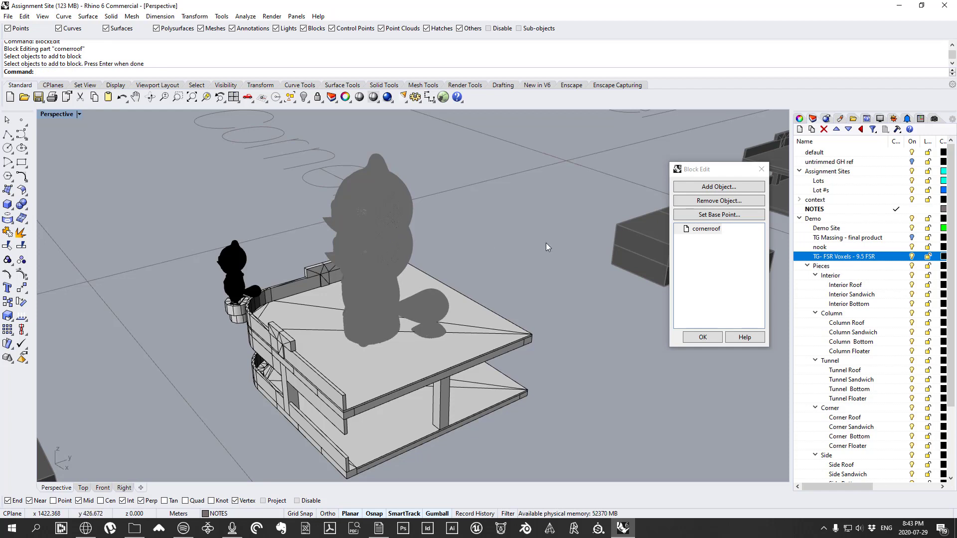
# Step: Try to add the enlarged figure to the open cornerroof block using a window selection
pyautogui.click(720, 186)
pyautogui.moveTo(303, 219); pyautogui.dragTo(279, 218)
pyautogui.moveTo(309, 256); pyautogui.dragTo(508, 232, button='right')
pyautogui.moveTo(400, 289); pyautogui.dragTo(265, 295, button='right')
pyautogui.press('Return')
pyautogui.scroll(-5, 475, 216)
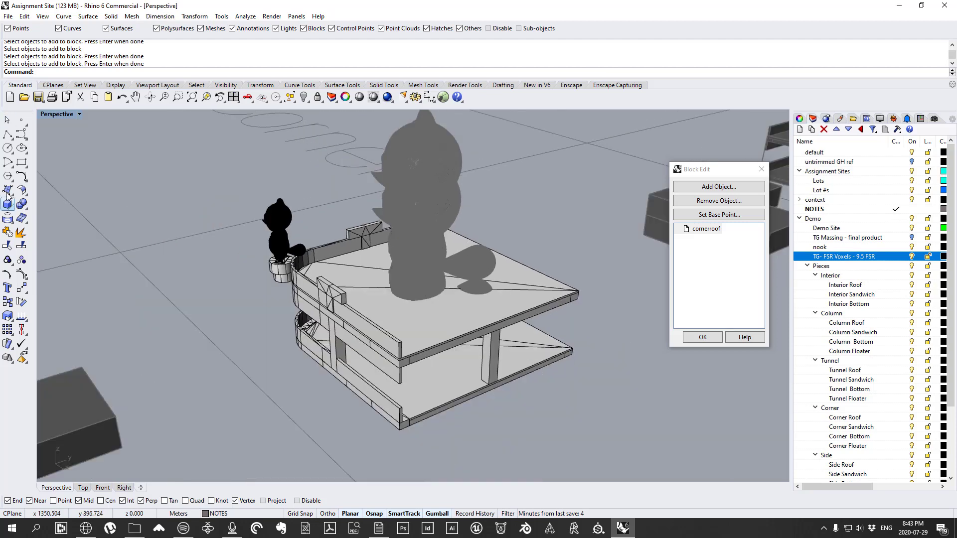
# Step: Draw a tall box on the roof deck inside the block, starting from the deck's open corner and running along its edge
pyautogui.click(7, 204)
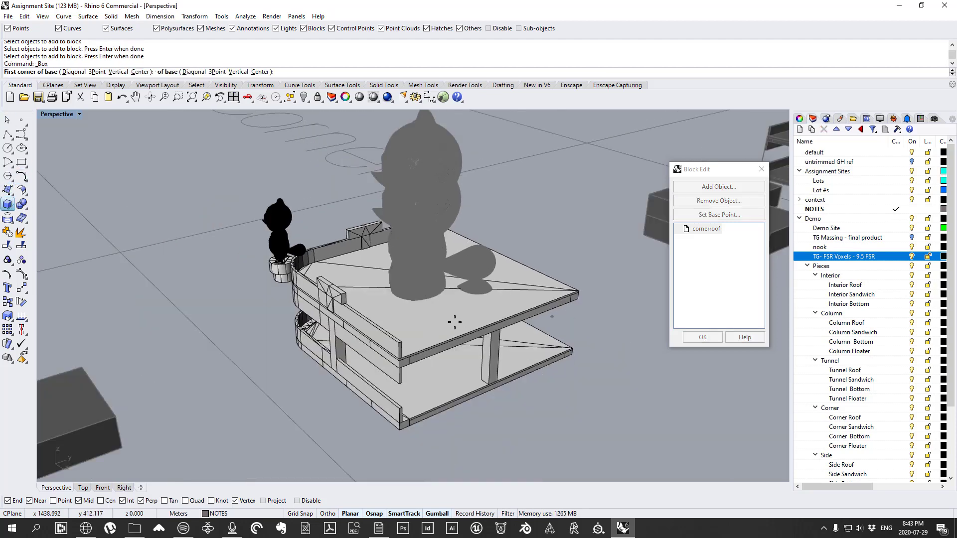
pyautogui.scroll(2, 573, 305)
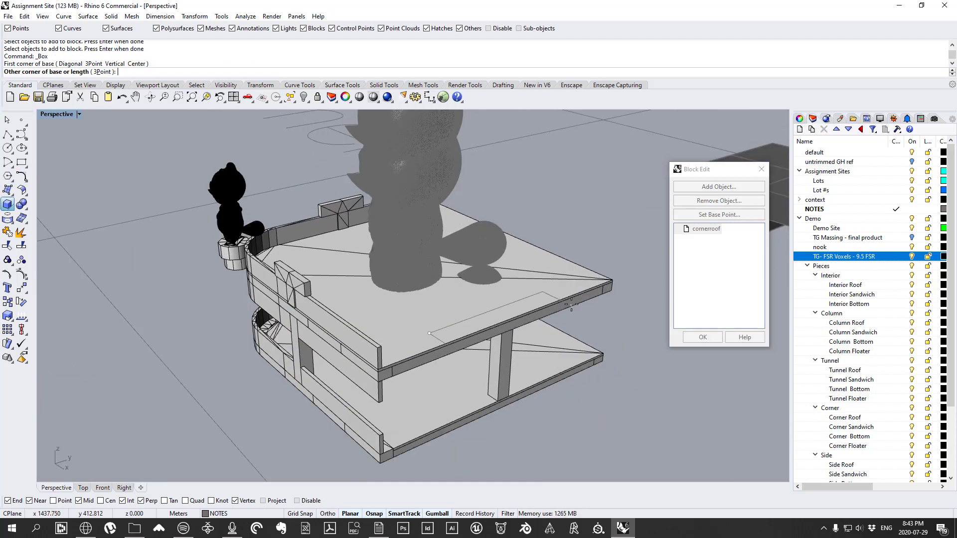
pyautogui.click(610, 279)
pyautogui.click(424, 321)
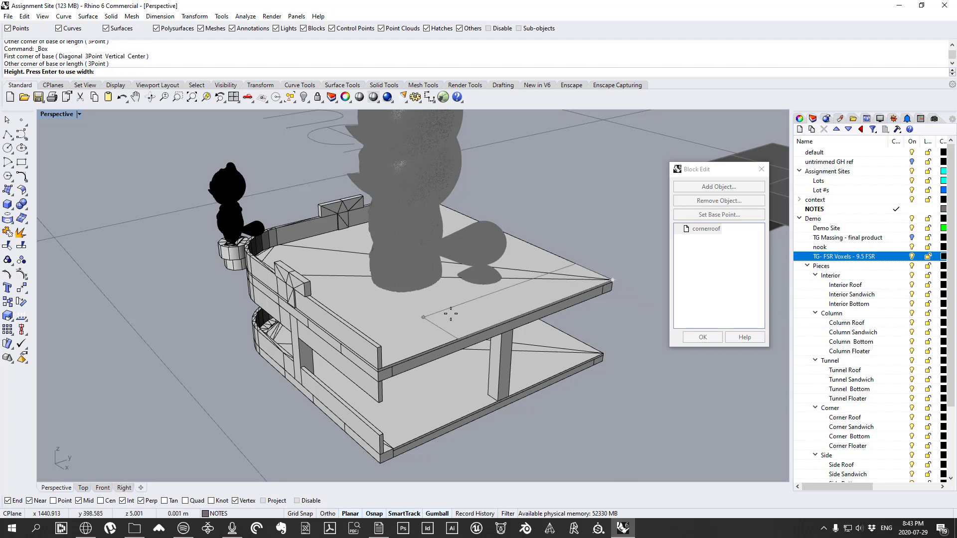
pyautogui.click(570, 223)
# Step: Draw a second box from the tall box's top corner, projecting over the deck and extending partway down
pyautogui.moveTo(570, 223); pyautogui.dragTo(382, 329, button='right')
pyautogui.rightClick(198, 154)
pyautogui.click(178, 137)
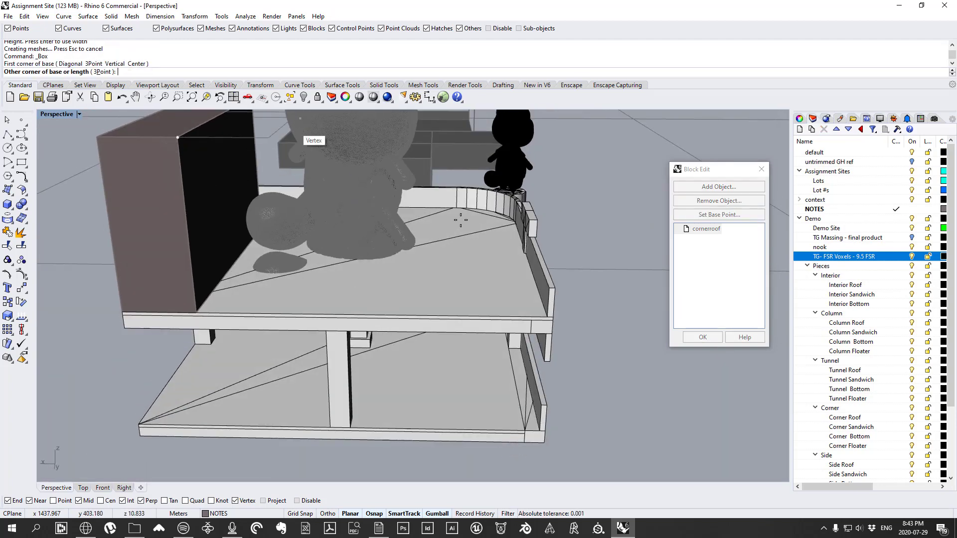
pyautogui.moveTo(218, 132); pyautogui.dragTo(319, 164, button='right')
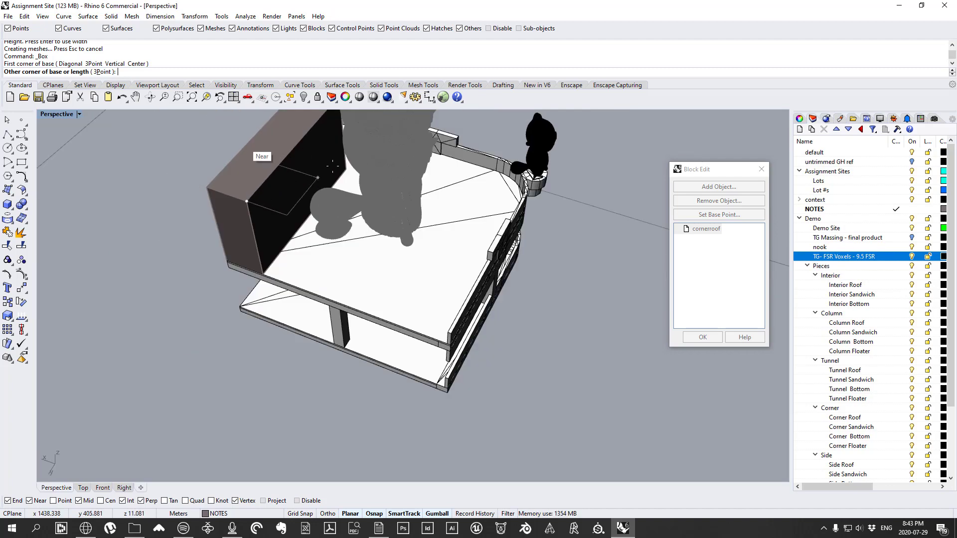
pyautogui.click(312, 175)
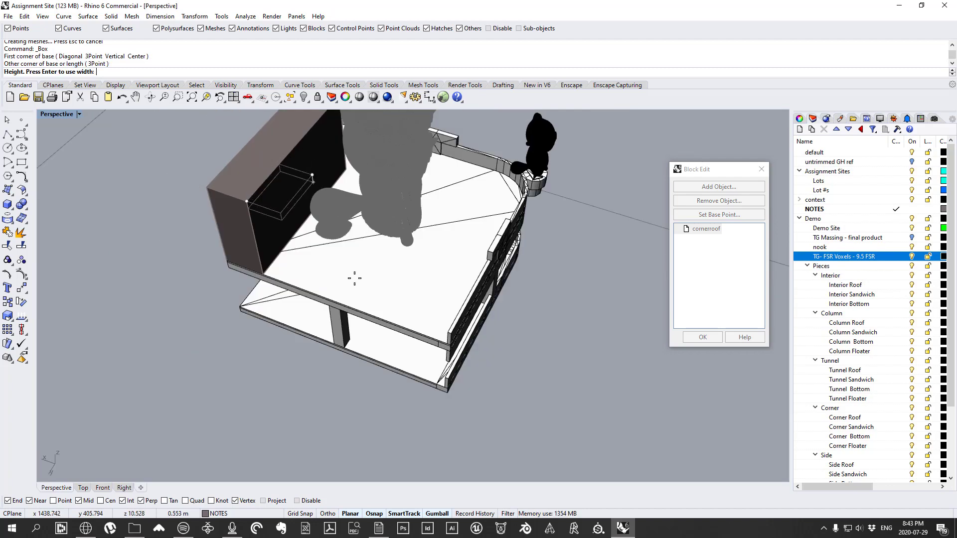
pyautogui.click(256, 242)
# Step: Draw a small box on the deck, starting from the lower corner at the other end of the tall box
pyautogui.moveTo(428, 265); pyautogui.dragTo(231, 229, button='right')
pyautogui.scroll(-5, 235, 231)
pyautogui.moveTo(369, 254); pyautogui.dragTo(306, 276, button='right')
pyautogui.scroll(8, 308, 275)
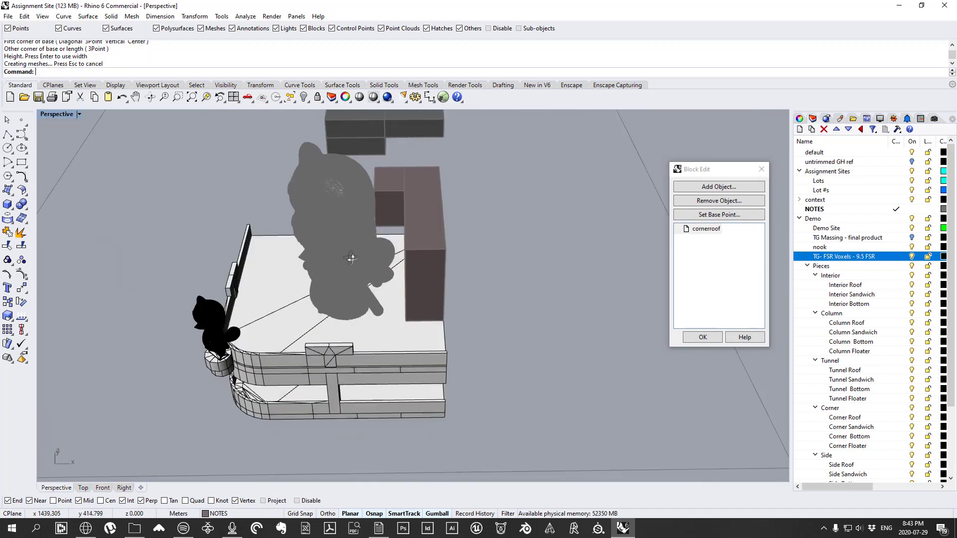
pyautogui.rightClick(379, 333)
pyautogui.click(381, 331)
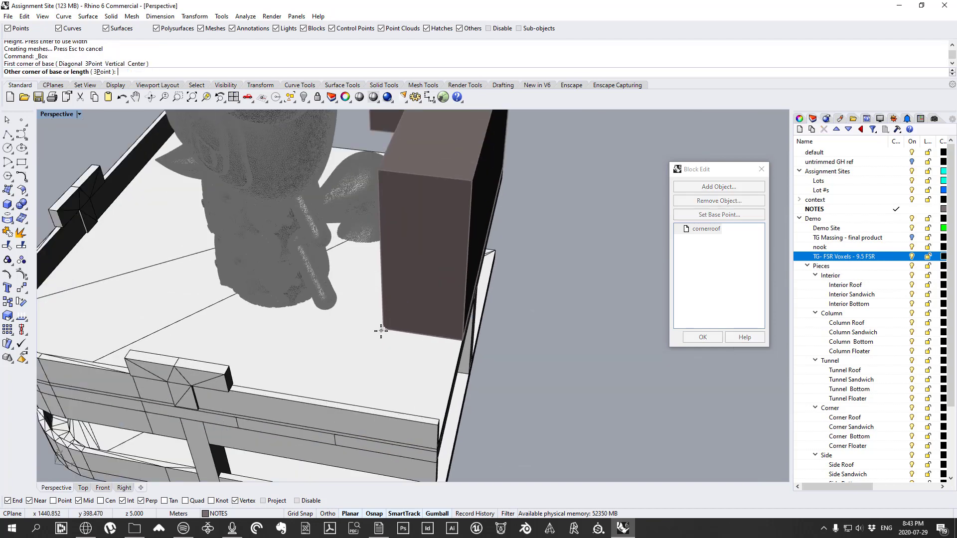
pyautogui.click(278, 359)
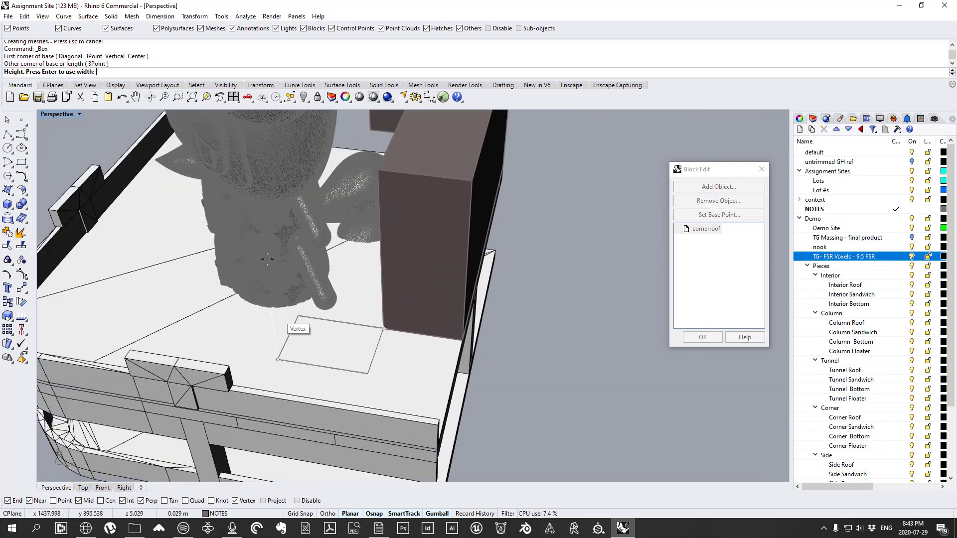
pyautogui.click(377, 274)
# Step: Finish editing the cornerroof block and select it to check that the new boxes belong to it
pyautogui.moveTo(436, 299); pyautogui.dragTo(390, 261, button='right')
pyautogui.scroll(-7, 338, 221)
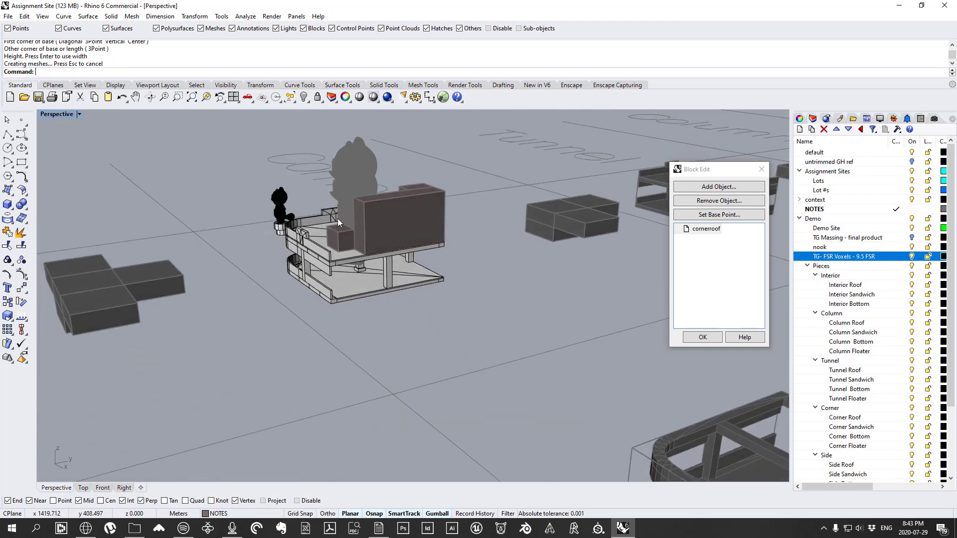
pyautogui.scroll(5, 337, 221)
pyautogui.click(702, 337)
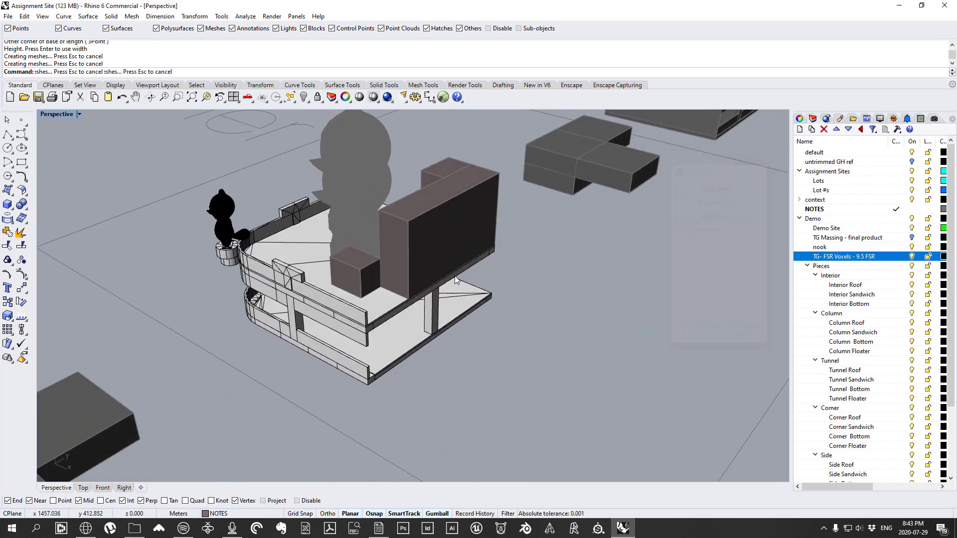
pyautogui.click(435, 252)
# Step: Examine the corner roof blocks throughout the voxel tower on the demo site for the added boxes and oversized geometry
pyautogui.scroll(-5, 571, 335)
pyautogui.scroll(-20, 572, 331)
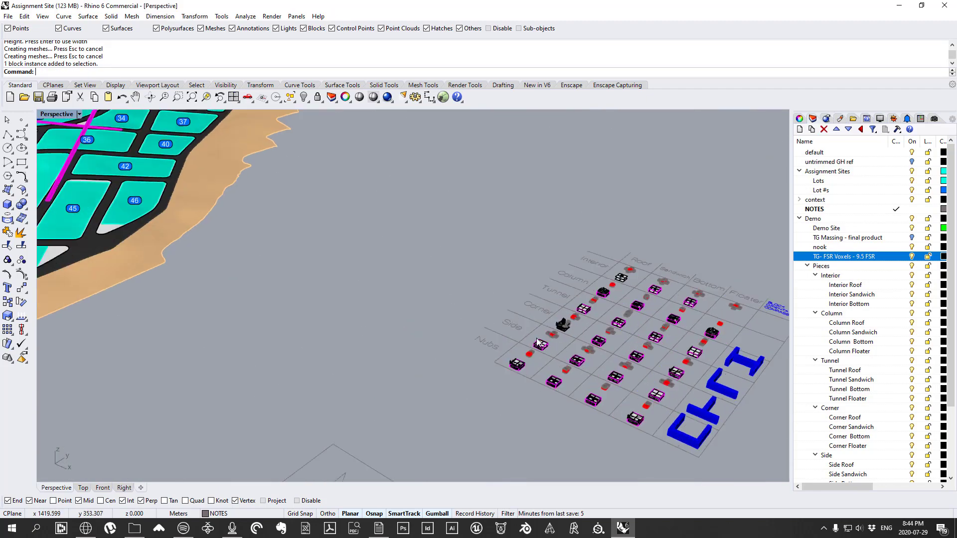
pyautogui.moveTo(349, 344); pyautogui.dragTo(269, 290, button='right')
pyautogui.scroll(3, 266, 286)
pyautogui.scroll(8, 267, 288)
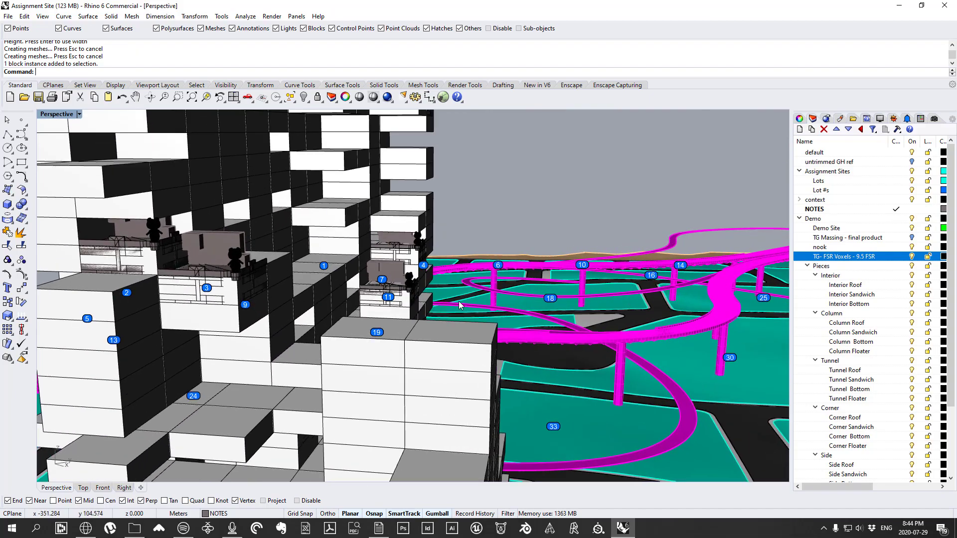
pyautogui.moveTo(459, 288); pyautogui.dragTo(317, 299, button='right')
pyautogui.scroll(-7, 228, 271)
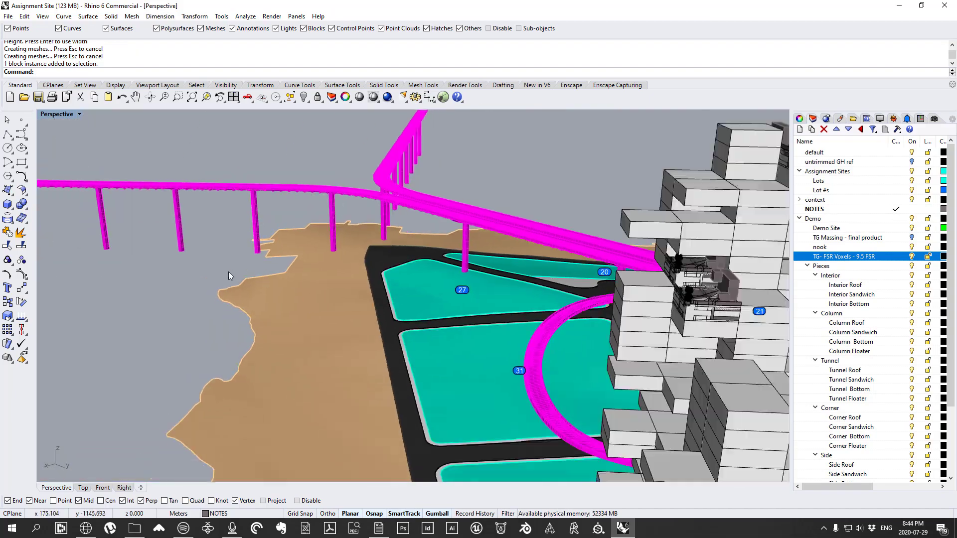
pyautogui.scroll(8, 557, 371)
pyautogui.scroll(2, 567, 329)
pyautogui.moveTo(574, 329); pyautogui.dragTo(258, 309, button='right')
pyautogui.keyDown('shift'); pyautogui.moveTo(491, 294); pyautogui.dragTo(456, 287, button='right'); pyautogui.keyUp('shift')
pyautogui.scroll(-5, 414, 330)
pyautogui.scroll(5, 468, 424)
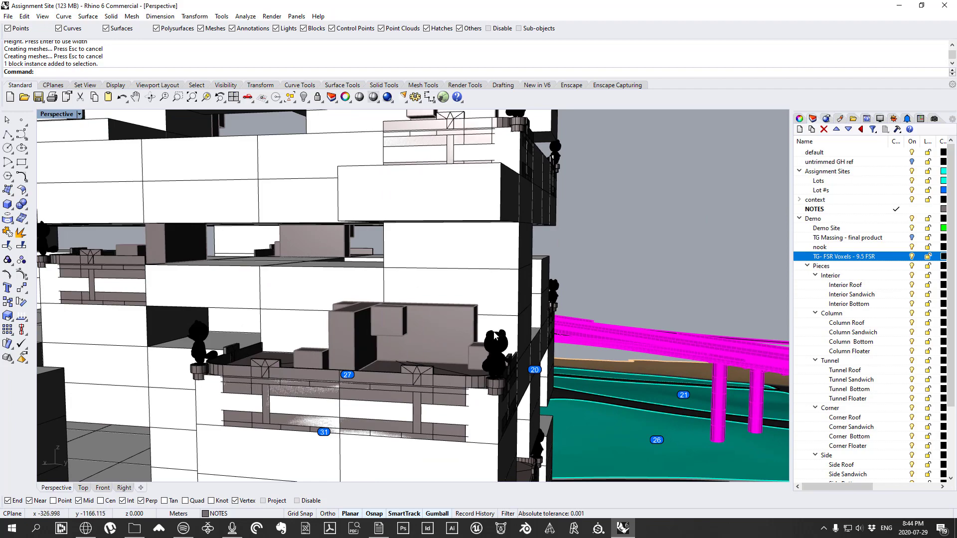
pyautogui.scroll(-5, 502, 314)
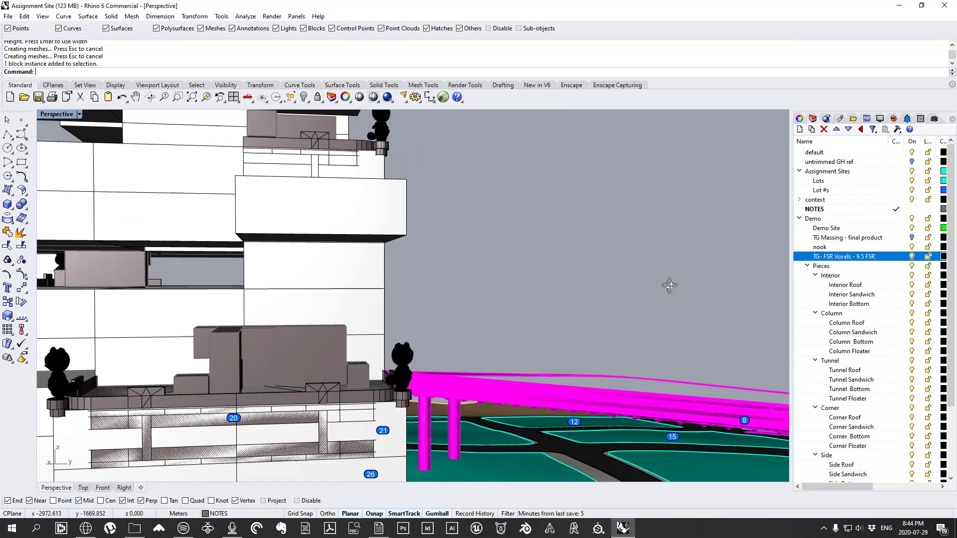
pyautogui.scroll(-2, 689, 287)
pyautogui.scroll(-3, 490, 300)
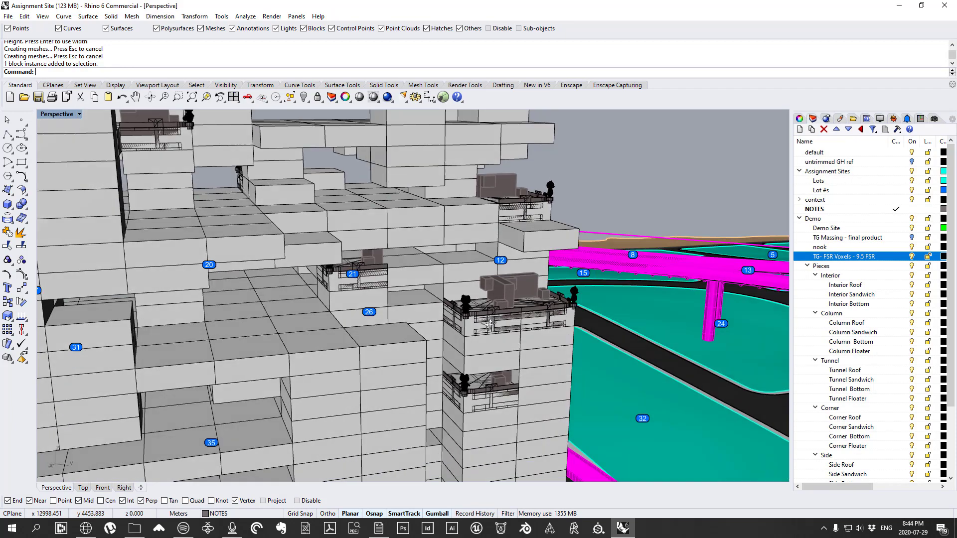
pyautogui.moveTo(504, 294); pyautogui.dragTo(389, 299, button='right')
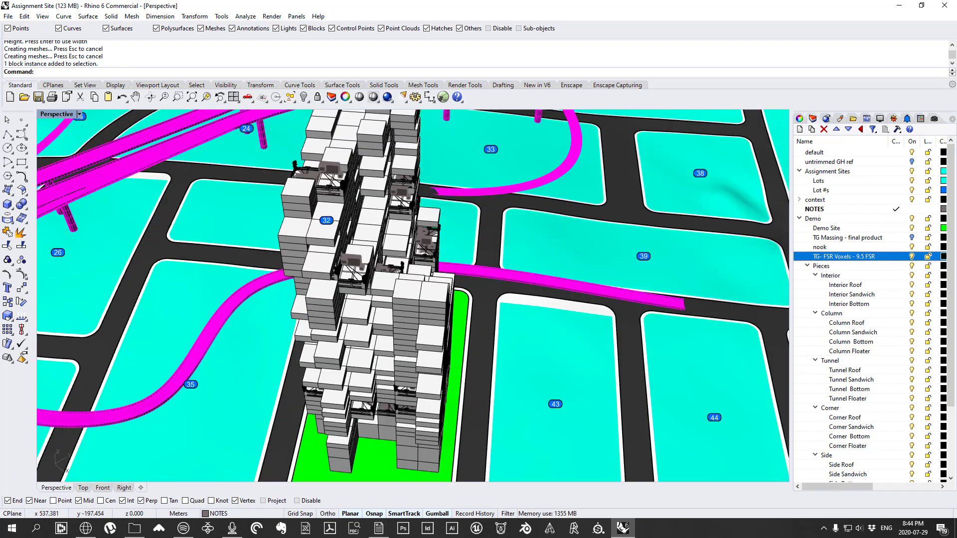